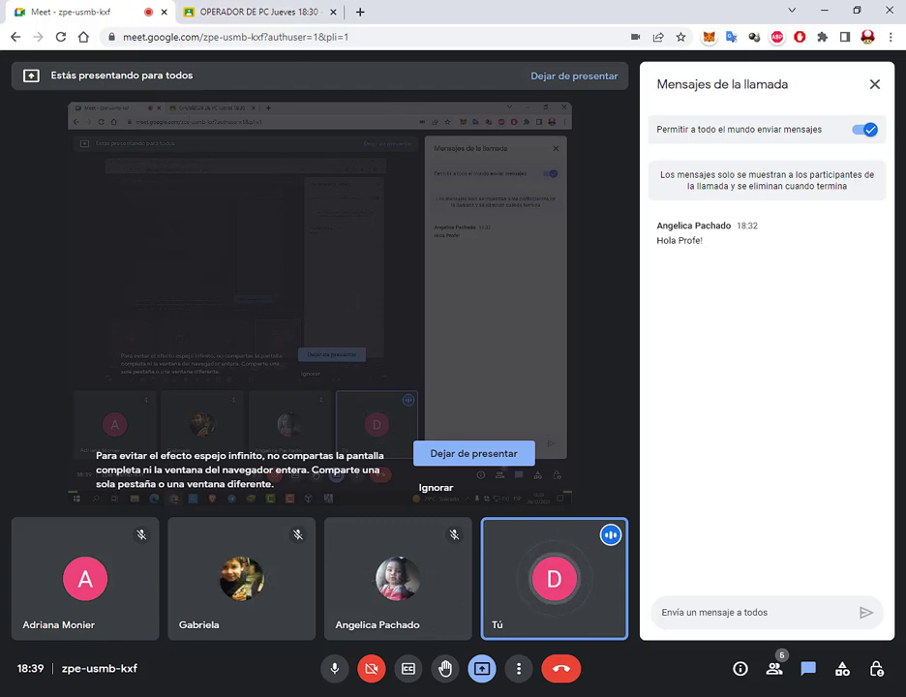
Open the ACCESS folder and open the Mi Kiosco.accdb and Agenda.accdb databases from it.
{"action": "mouse_move", "coordinate": [157, 692]}
{"action": "left_click", "coordinate": [223, 668]}
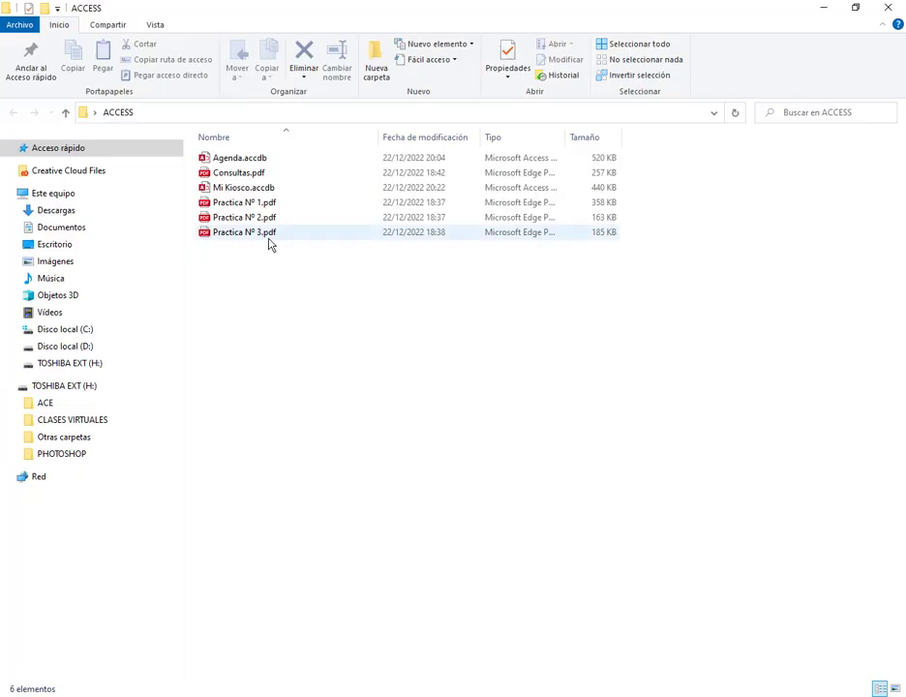
{"action": "double_click", "coordinate": [248, 189]}
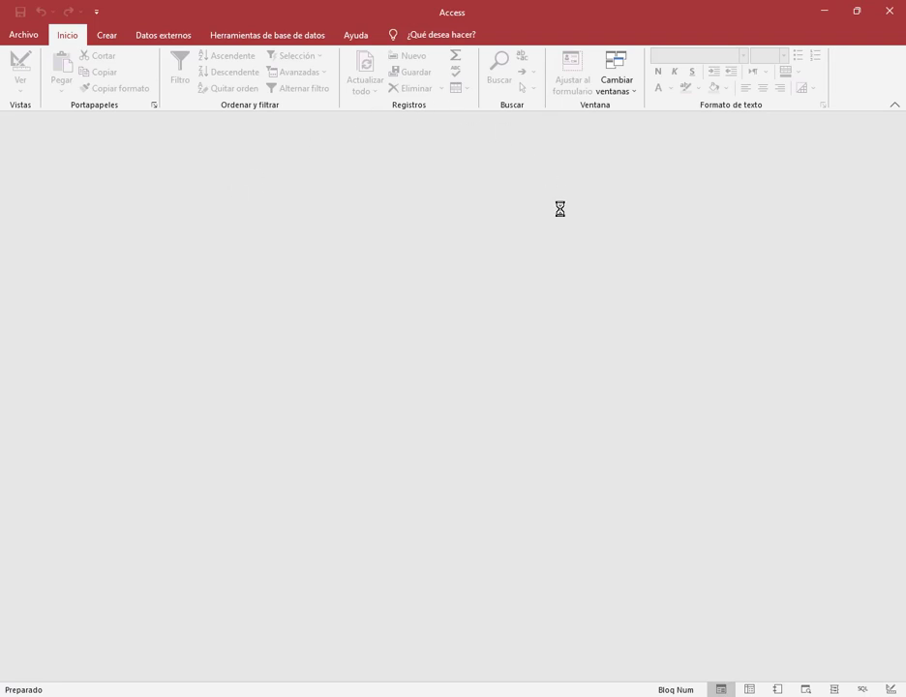
{"action": "left_click_drag", "start_coordinate": [70, 184], "coordinate": [170, 191]}
{"action": "left_click", "coordinate": [824, 11]}
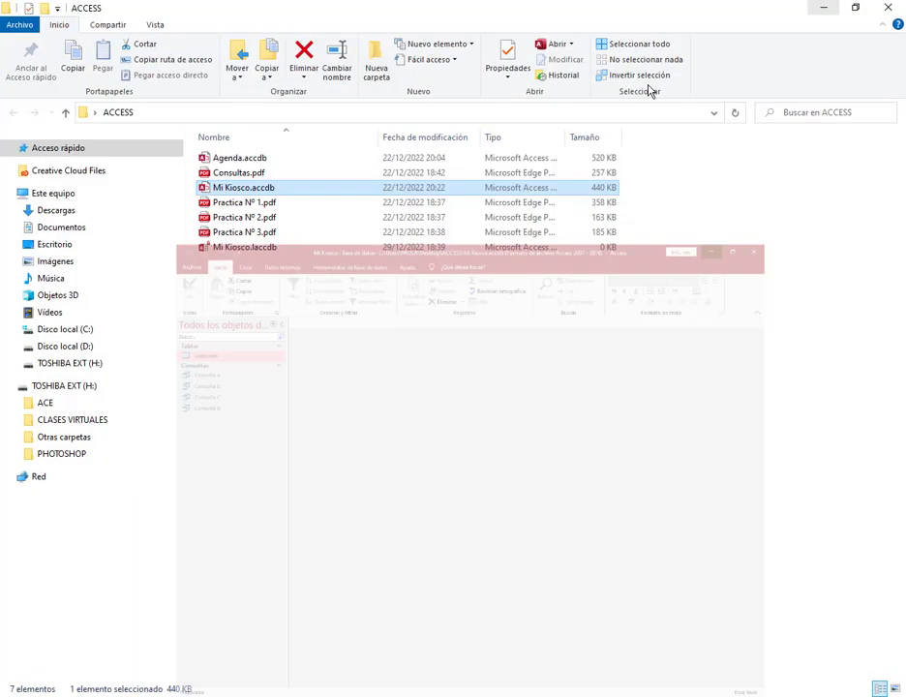
{"action": "left_click", "coordinate": [257, 160]}
{"action": "double_click", "coordinate": [257, 160]}
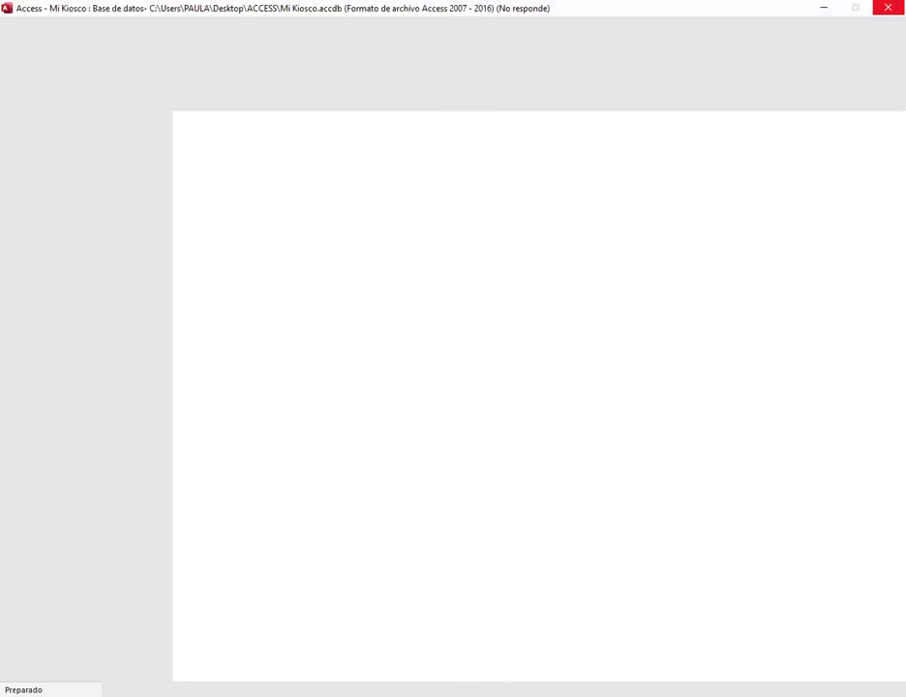
Switch to the Win7 virtual machine in VirtualBox and dismiss its Windows activation dialog and the mouse integration notice.
{"action": "left_click", "coordinate": [470, 677]}
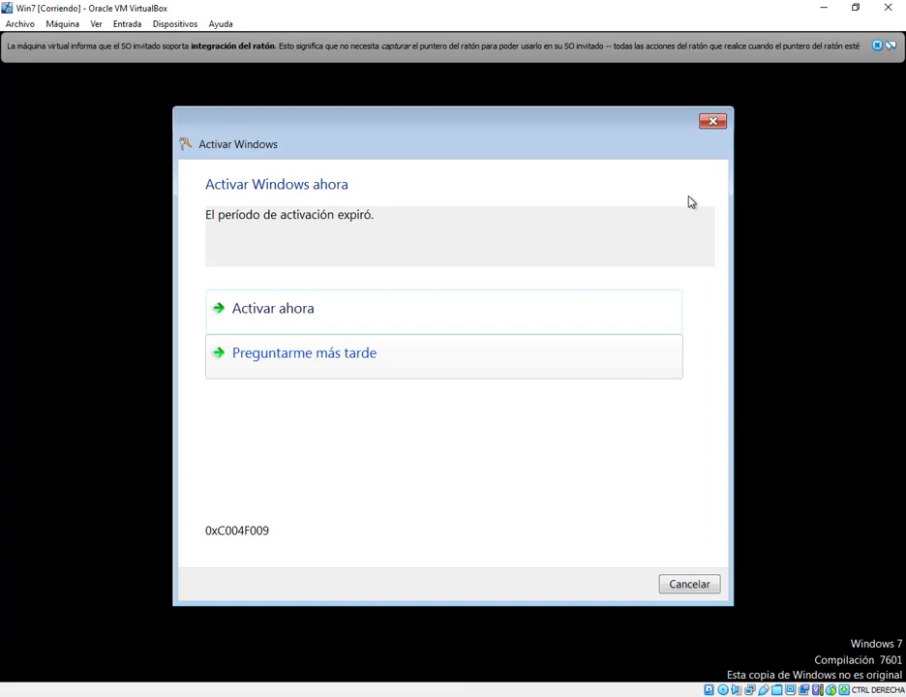
{"action": "left_click", "coordinate": [712, 122]}
{"action": "left_click", "coordinate": [877, 45]}
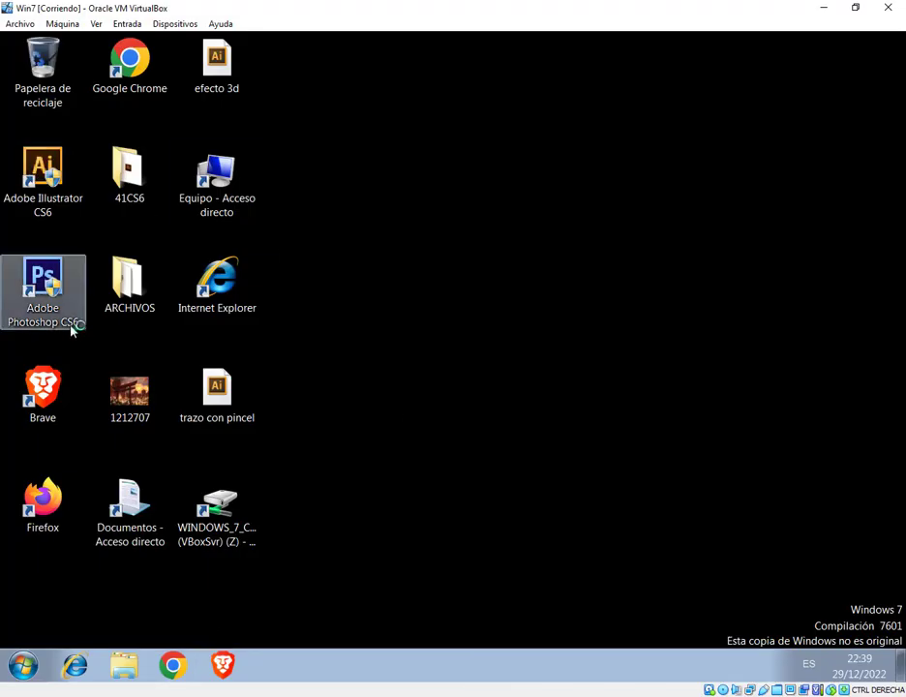
Start Microsoft Access 2010 in the virtual machine and open the recent Instituto.accdb database.
{"action": "left_click", "coordinate": [23, 668]}
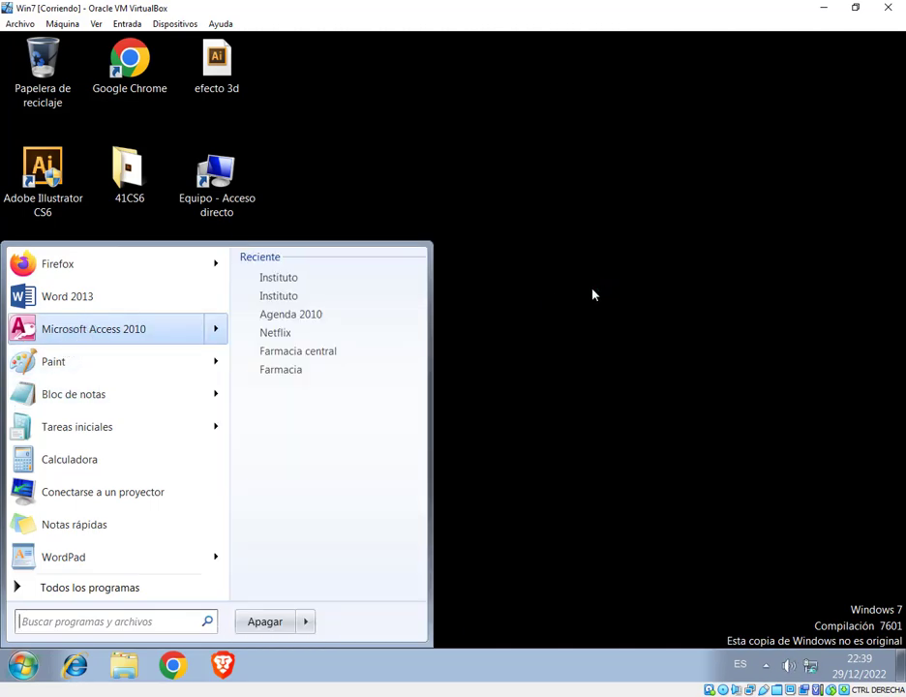
{"action": "left_click", "coordinate": [280, 298]}
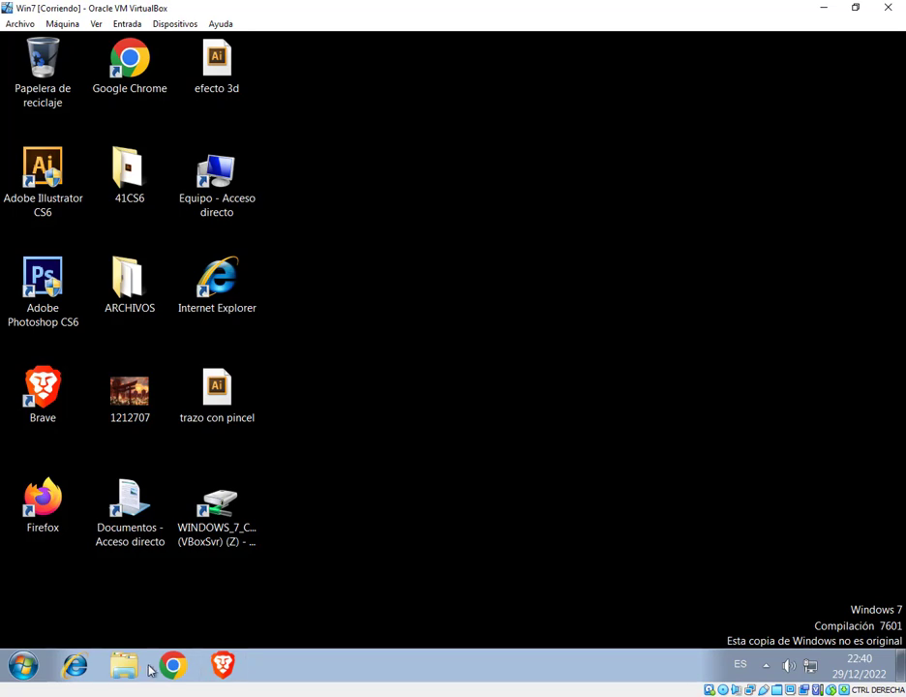
{"action": "left_click", "coordinate": [23, 666]}
{"action": "left_click", "coordinate": [89, 333]}
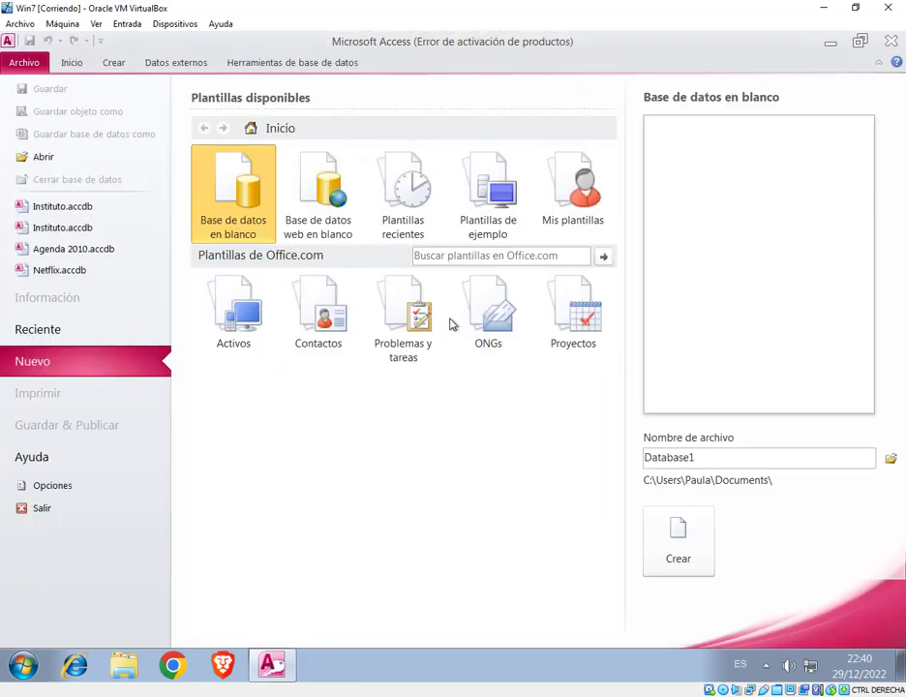
{"action": "left_click", "coordinate": [72, 209]}
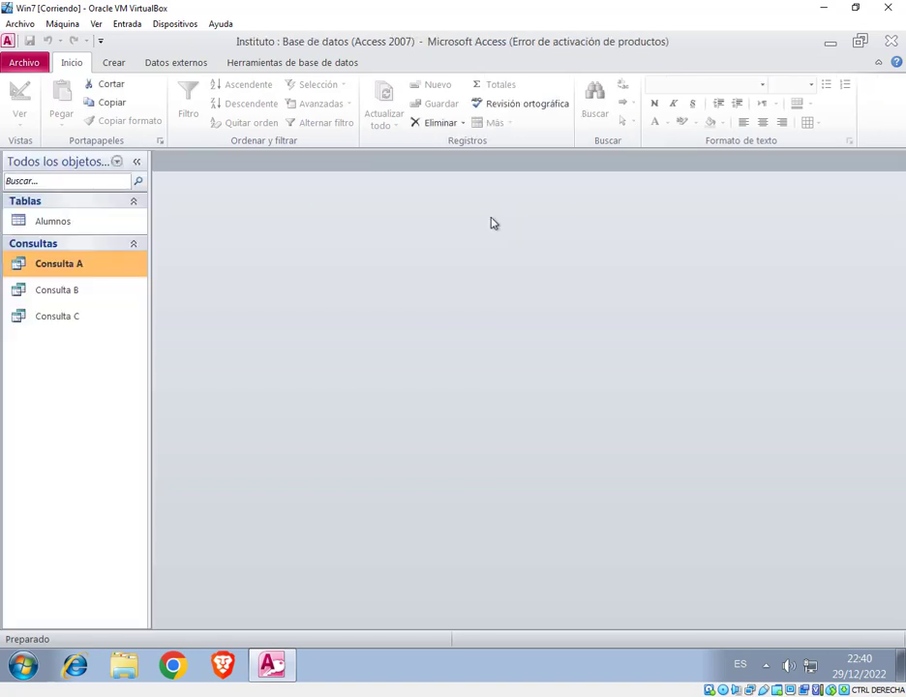
{"action": "key", "text": "Escape"}
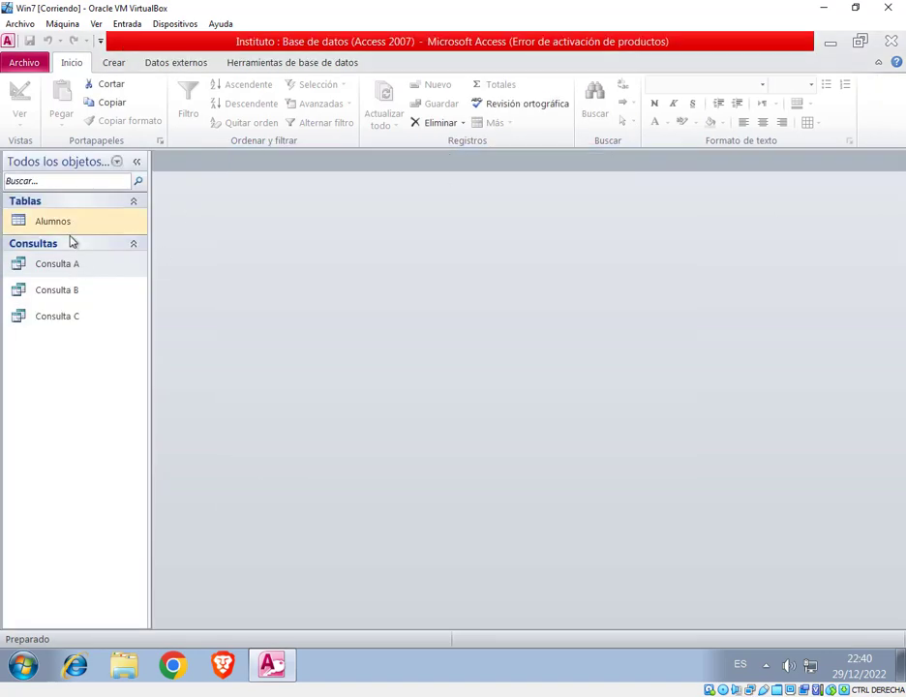
Examine Consulta A, Consulta B and Consulta C of the Instituto database in Design view, closing all three after viewing.
{"action": "left_click", "coordinate": [74, 270]}
{"action": "right_click", "coordinate": [74, 276]}
{"action": "left_click", "coordinate": [81, 293]}
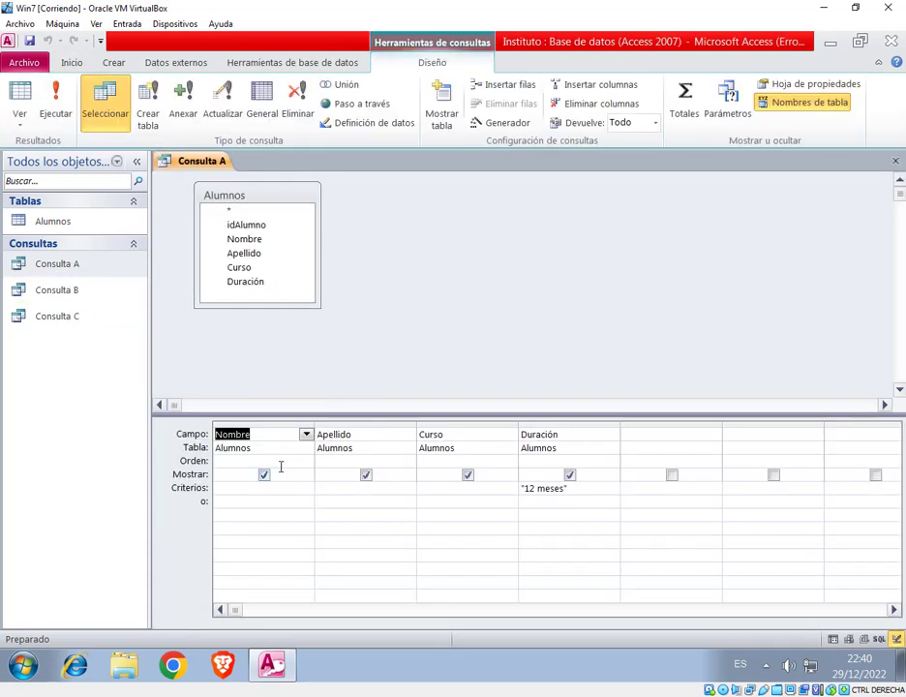
{"action": "right_click", "coordinate": [56, 290]}
{"action": "left_click", "coordinate": [68, 319]}
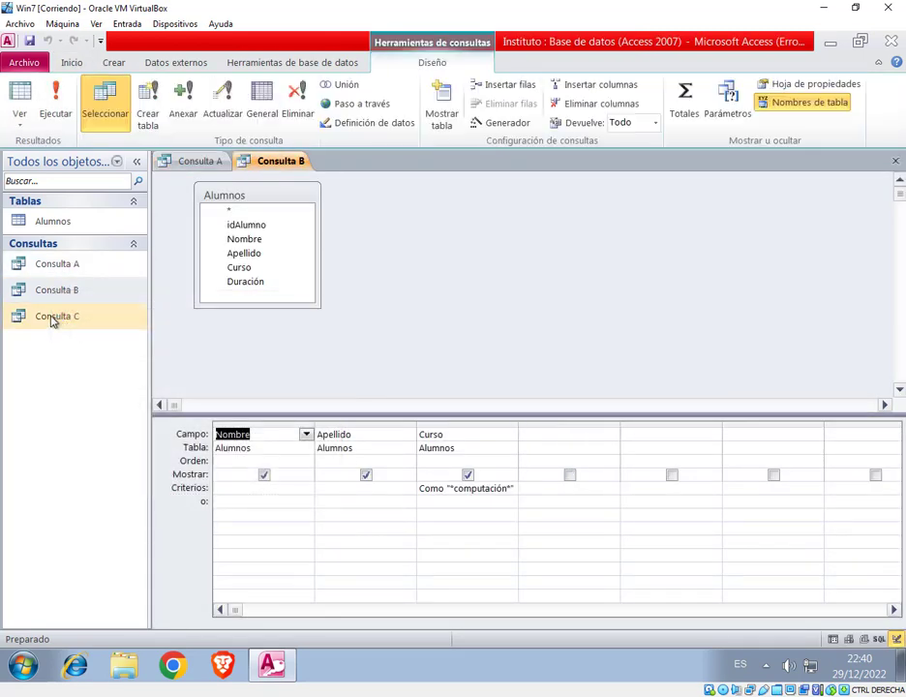
{"action": "right_click", "coordinate": [55, 319]}
{"action": "left_click", "coordinate": [108, 346]}
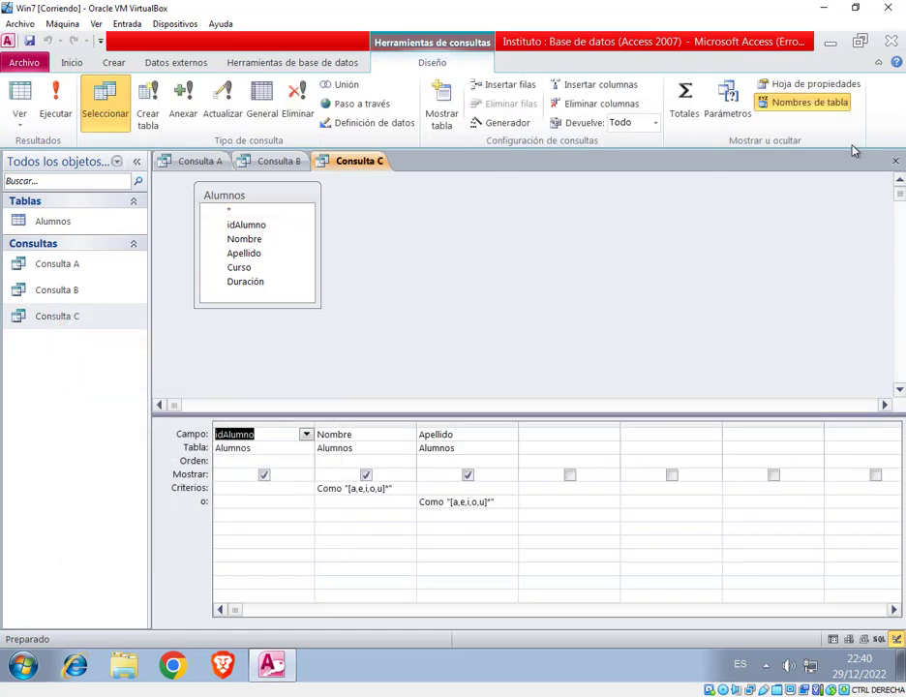
{"action": "left_click", "coordinate": [895, 160]}
{"action": "left_click", "coordinate": [896, 160]}
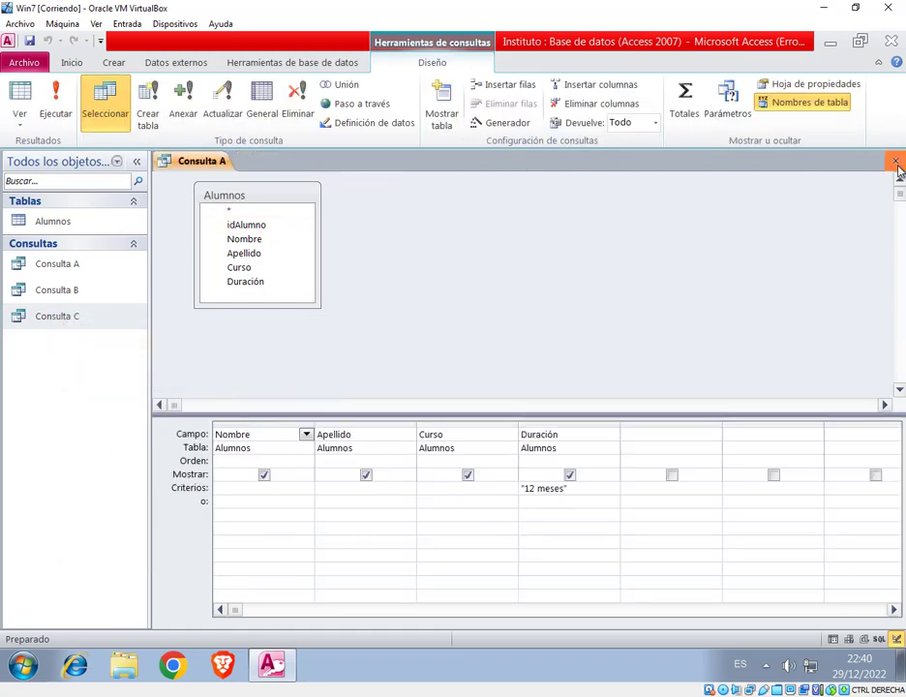
{"action": "left_click", "coordinate": [895, 161]}
Leave the virtual machine, close the open Access windows and reopen Mi Kiosco.accdb from the ACCESS folder.
{"action": "left_click", "coordinate": [823, 10]}
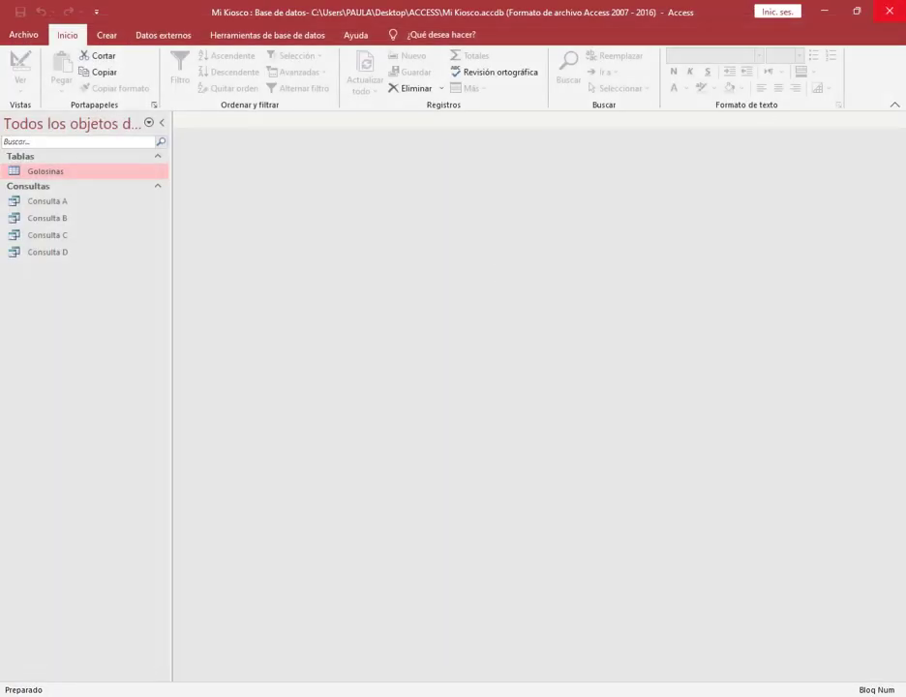
{"action": "key", "text": "alt+F4"}
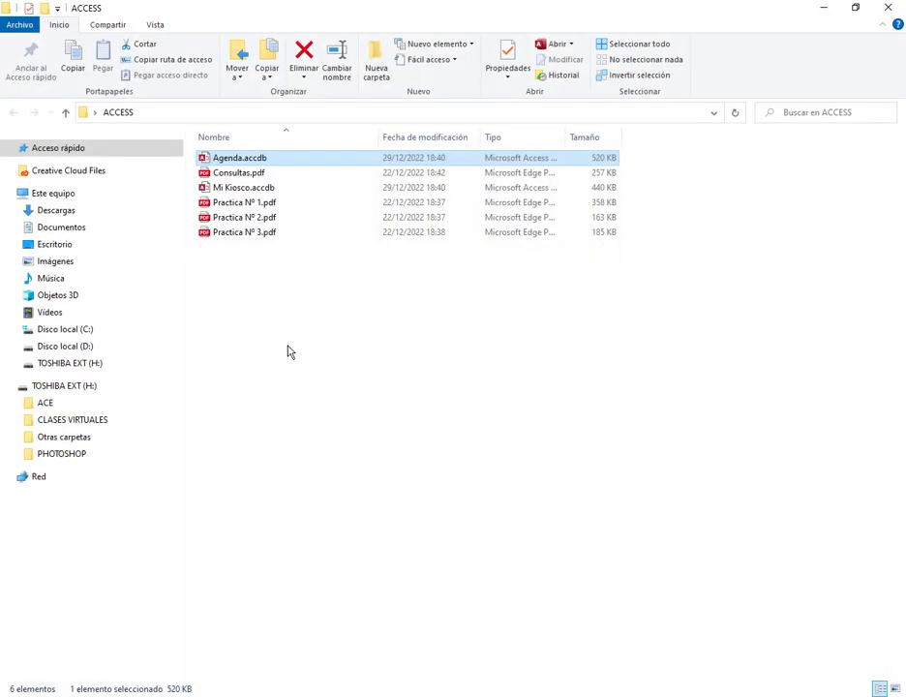
{"action": "left_click", "coordinate": [289, 352]}
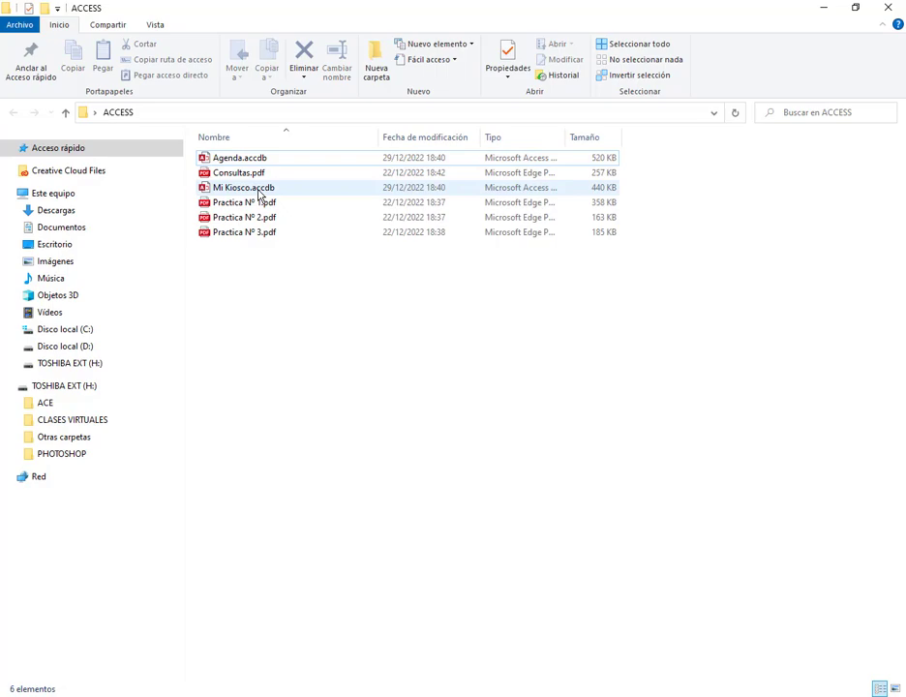
{"action": "double_click", "coordinate": [259, 189]}
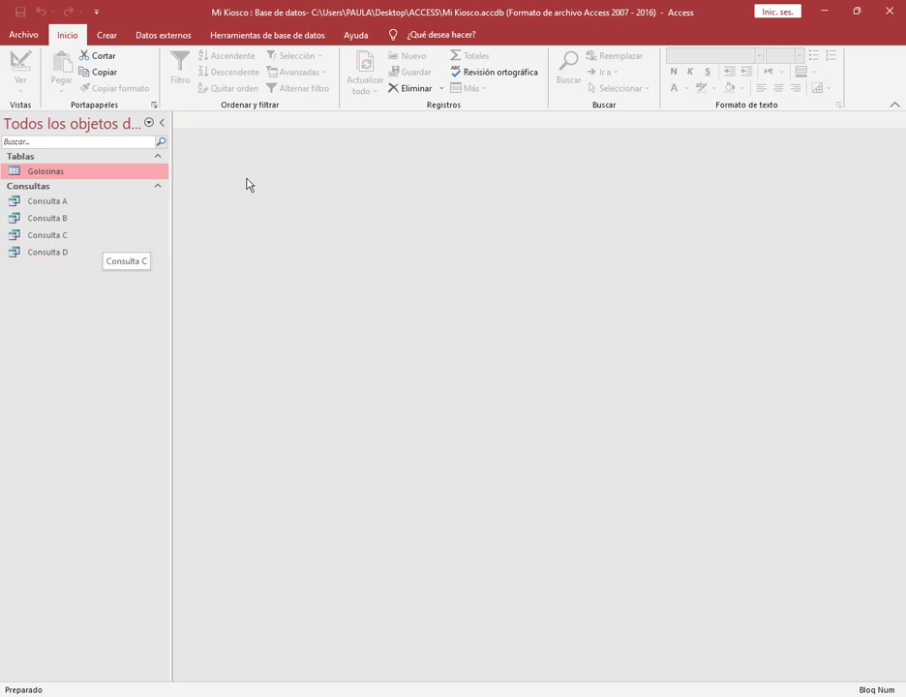
Open the Golosinas table and widen its Nº Artículo column so the full heading fits.
{"action": "double_click", "coordinate": [48, 172]}
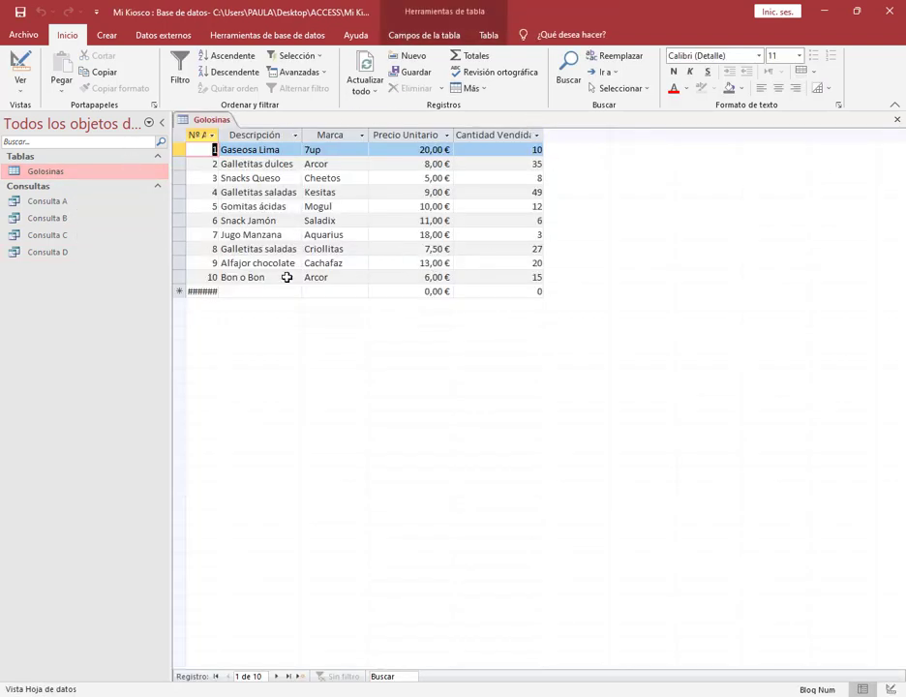
{"action": "left_click", "coordinate": [95, 639]}
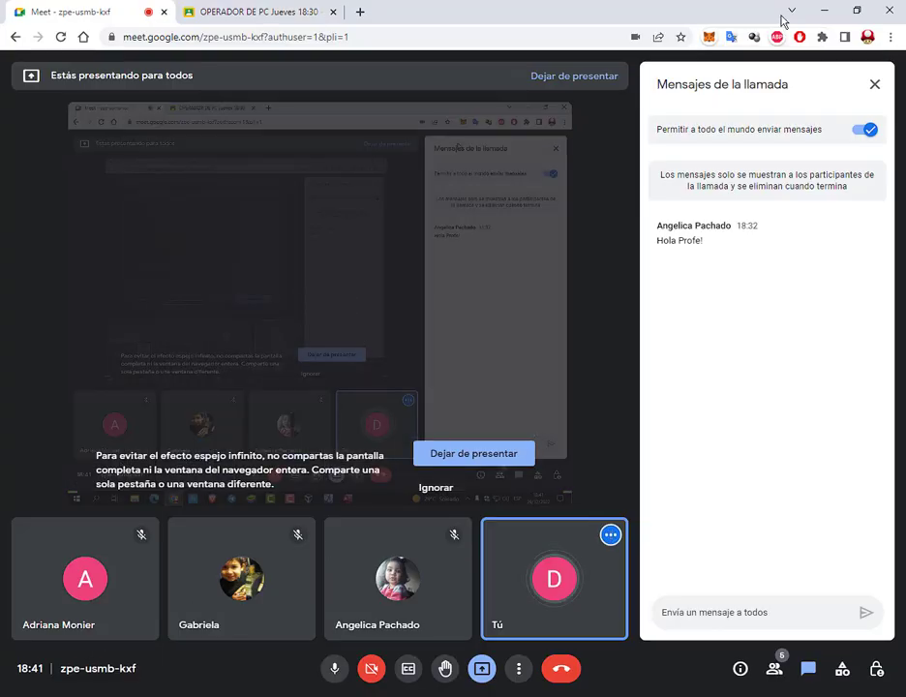
{"action": "left_click", "coordinate": [824, 11]}
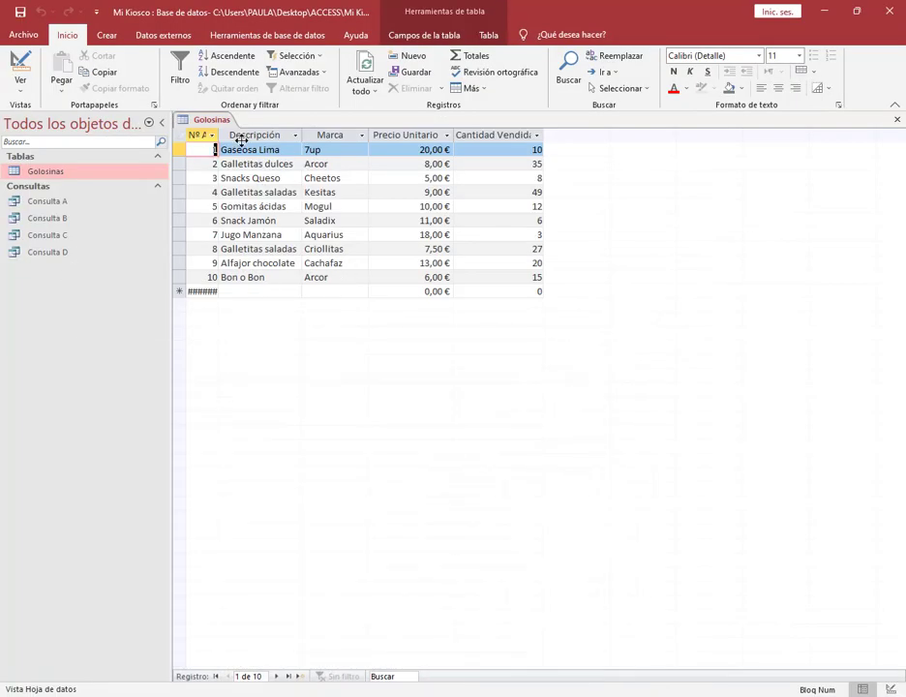
{"action": "left_click_drag", "start_coordinate": [218, 135], "coordinate": [259, 137]}
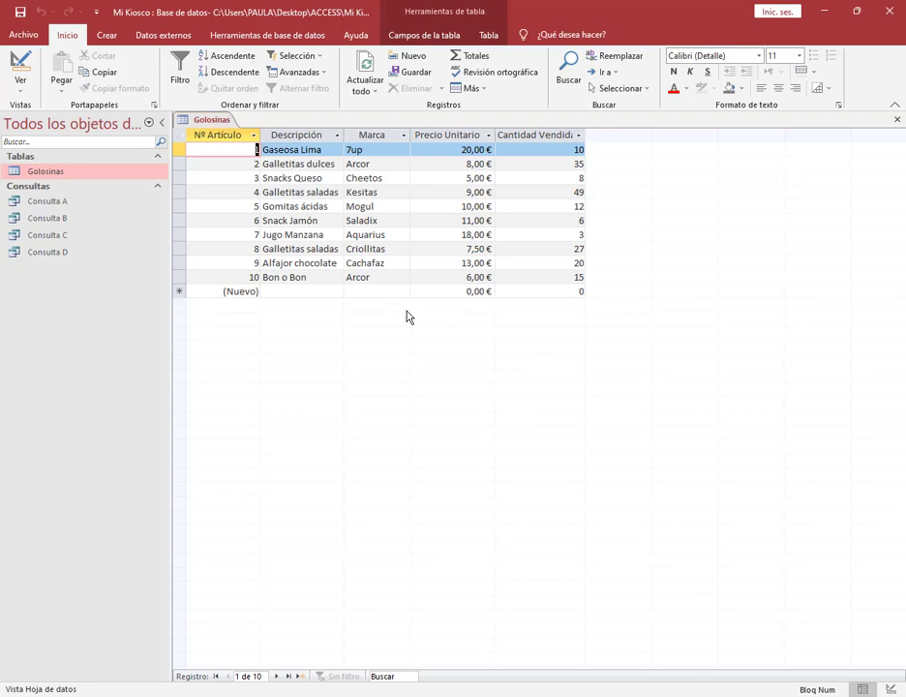
Outline the Golosinas table's field headings and records with temporary rectangles, then close the table and save its layout changes.
{"action": "left_click_drag", "start_coordinate": [186, 126], "coordinate": [586, 142]}
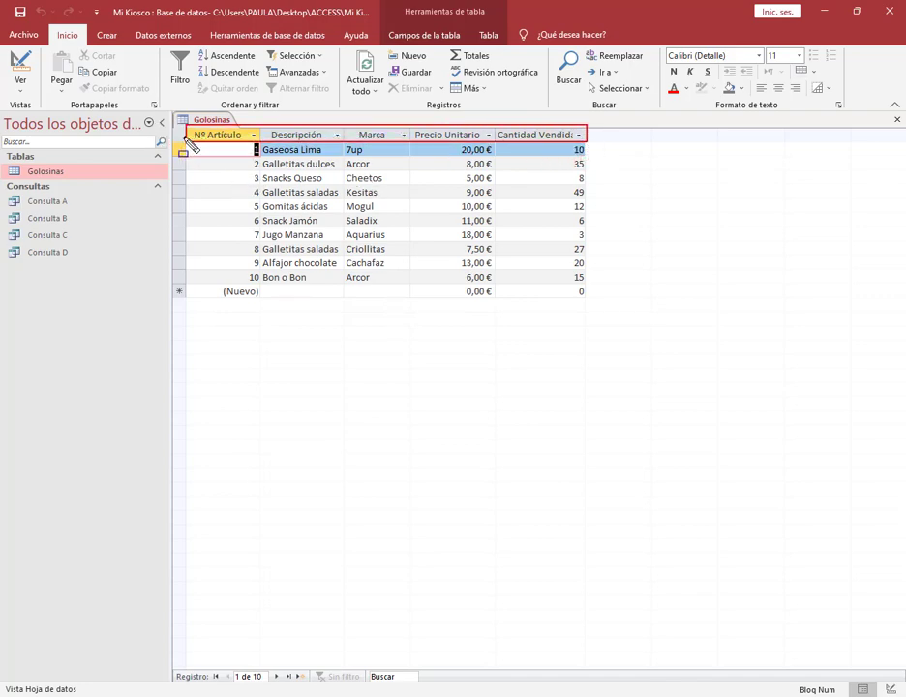
{"action": "left_click_drag", "start_coordinate": [185, 210], "coordinate": [350, 139]}
{"action": "left_click_drag", "start_coordinate": [185, 127], "coordinate": [587, 296]}
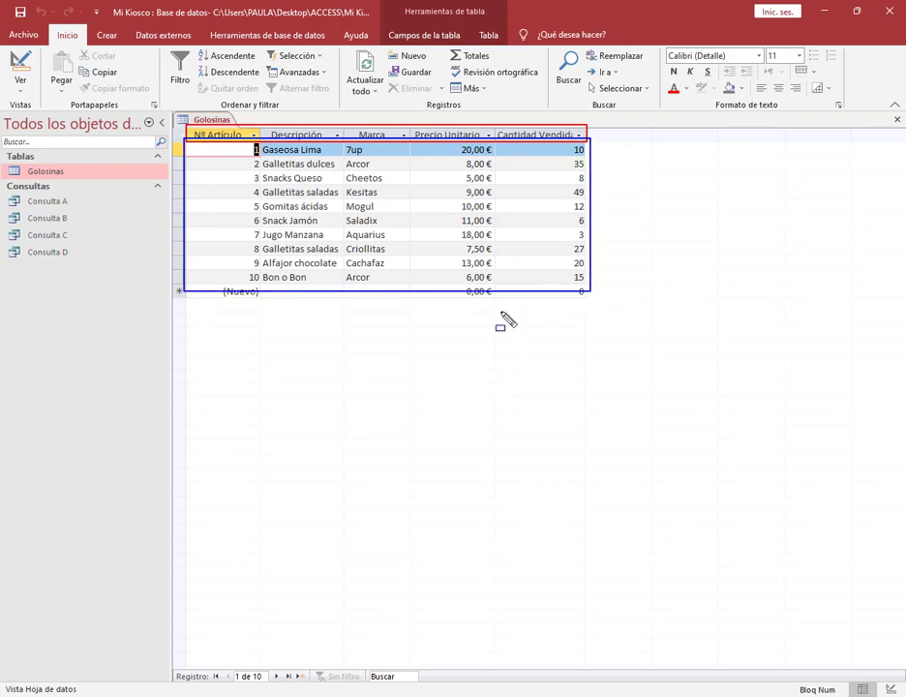
{"action": "key", "text": "Escape"}
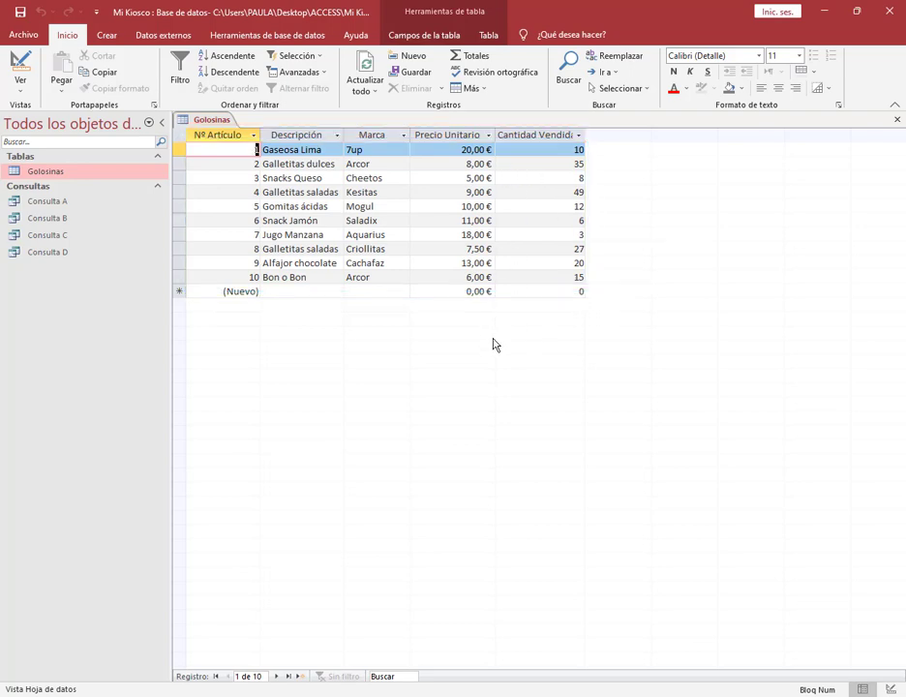
{"action": "left_click", "coordinate": [897, 121]}
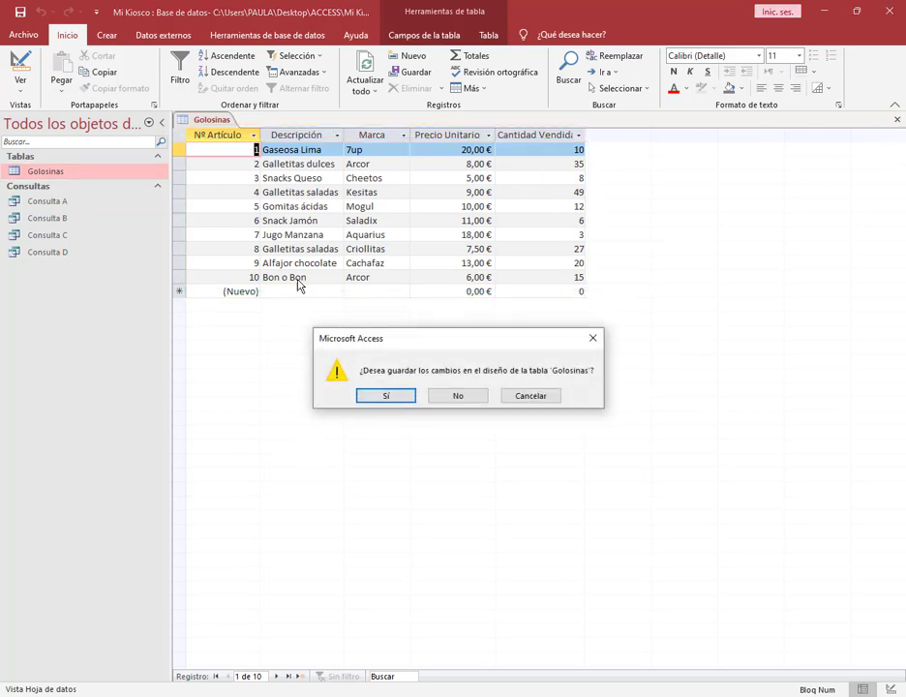
{"action": "left_click", "coordinate": [403, 400]}
View the results of Consulta A, Consulta B, Consulta C and Consulta D, then close all four queries.
{"action": "double_click", "coordinate": [61, 201]}
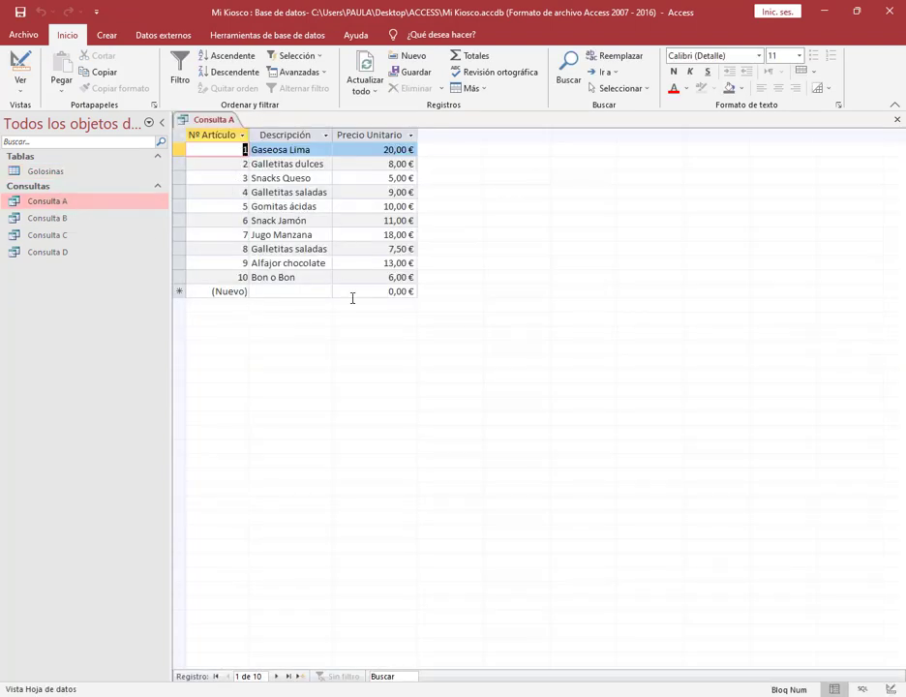
{"action": "double_click", "coordinate": [45, 218]}
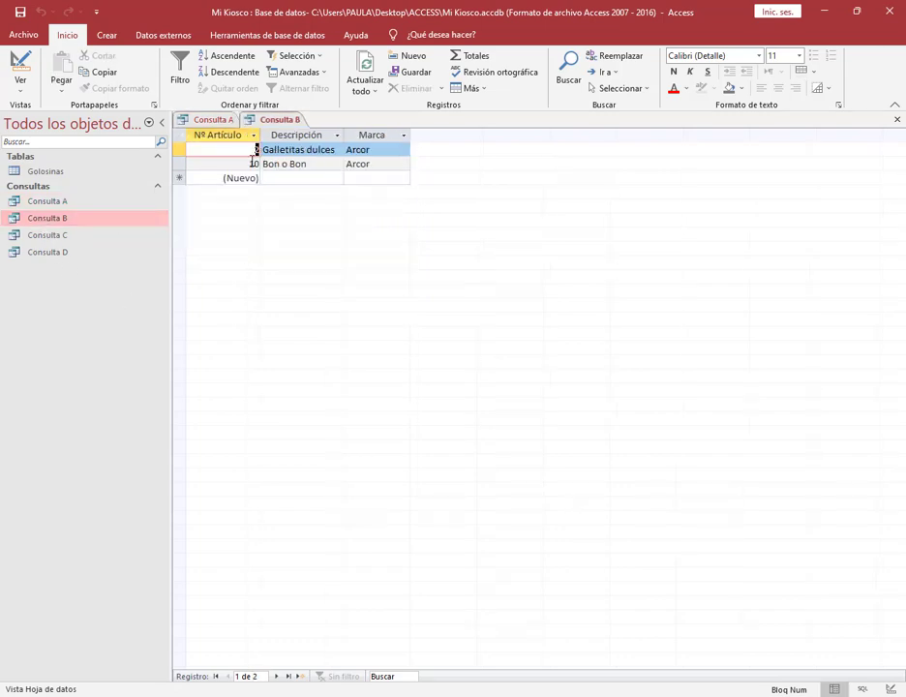
{"action": "double_click", "coordinate": [48, 235]}
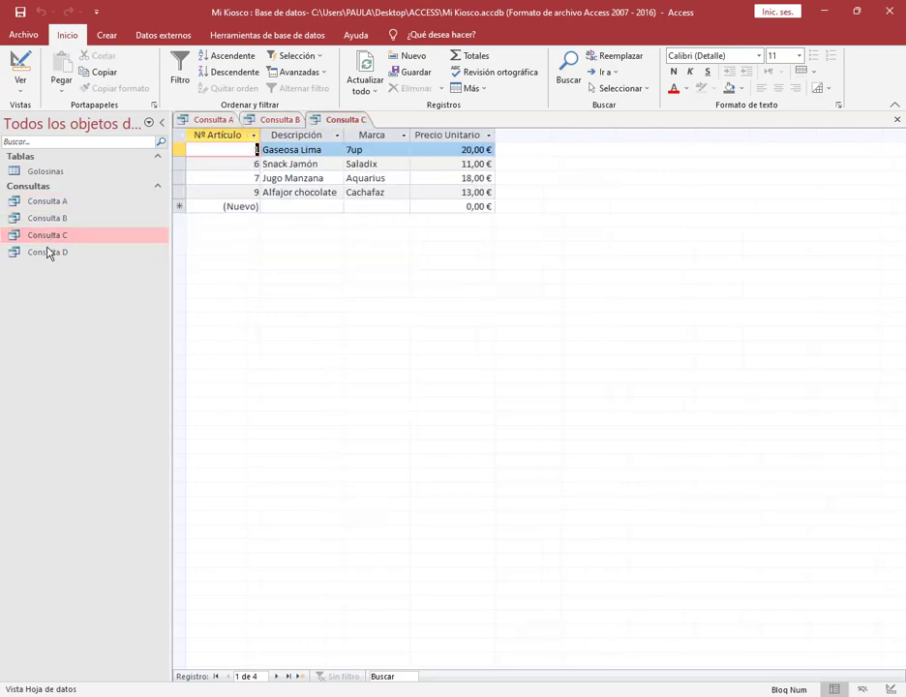
{"action": "double_click", "coordinate": [48, 252]}
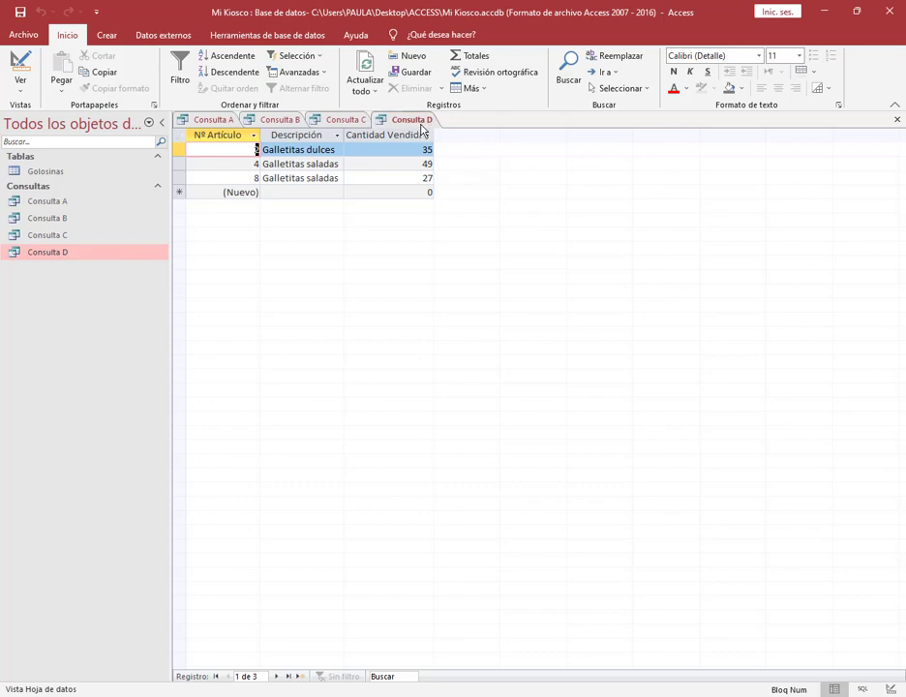
{"action": "right_click", "coordinate": [423, 125]}
{"action": "left_click", "coordinate": [458, 165]}
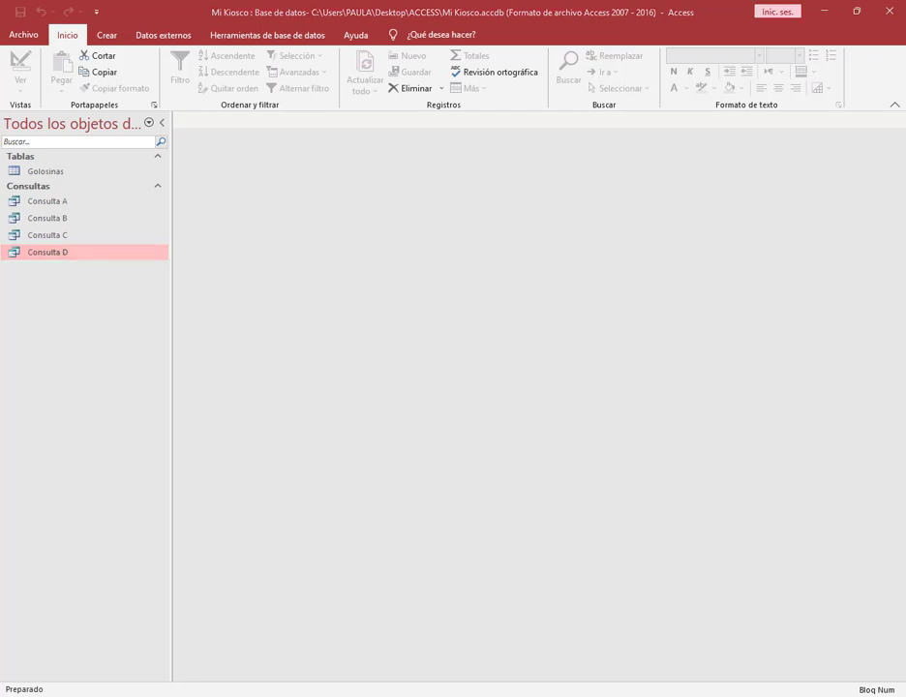
Check the Google Meet call, then return to the Mi Kiosco database and open Consulta A in Datasheet view.
{"action": "left_click", "coordinate": [136, 643]}
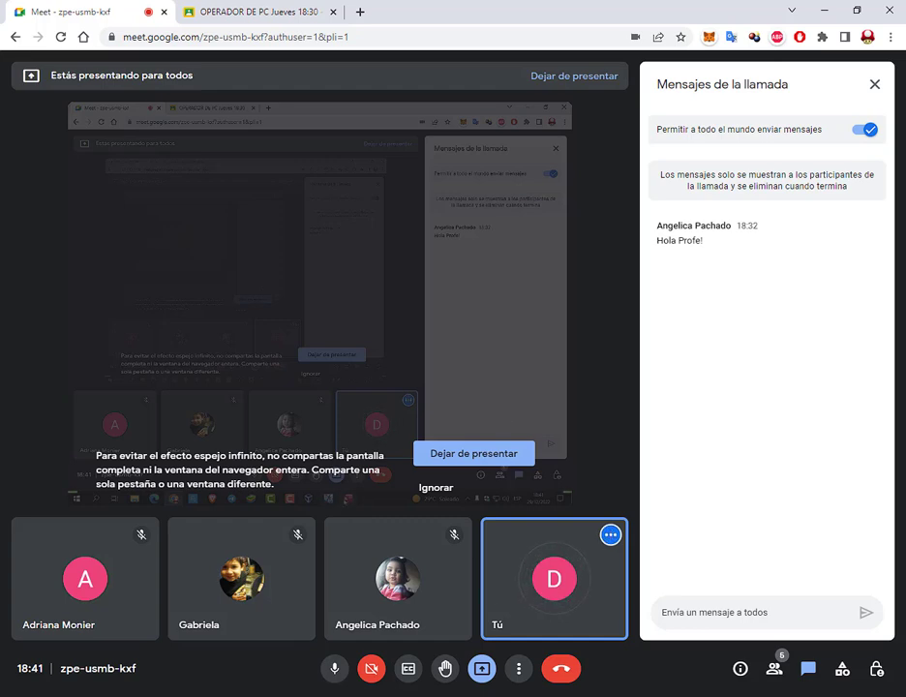
{"action": "key", "text": "alt+Tab"}
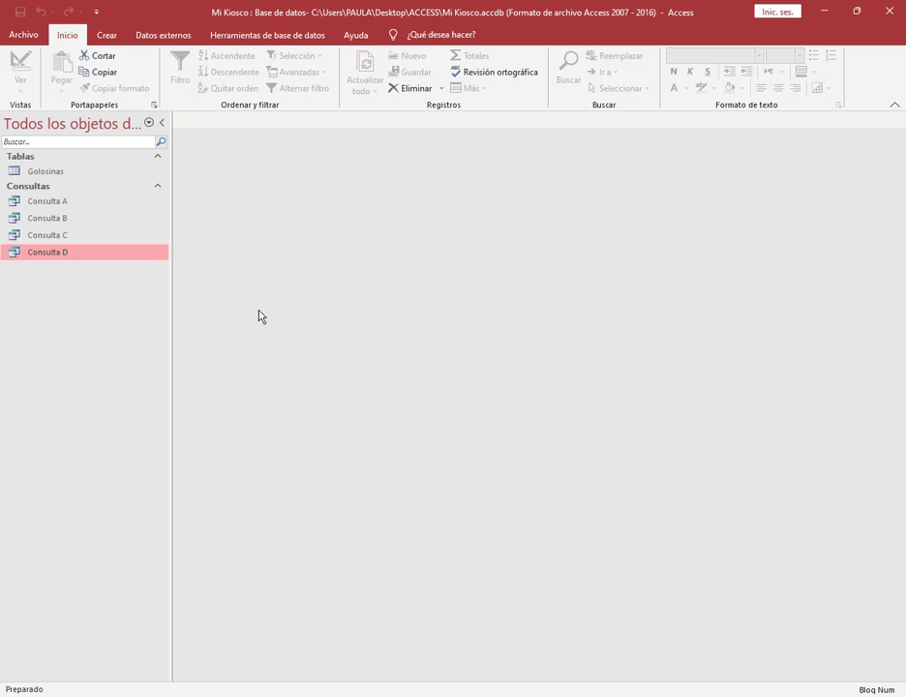
{"action": "left_click_drag", "start_coordinate": [14, 171], "coordinate": [59, 232]}
{"action": "double_click", "coordinate": [62, 200]}
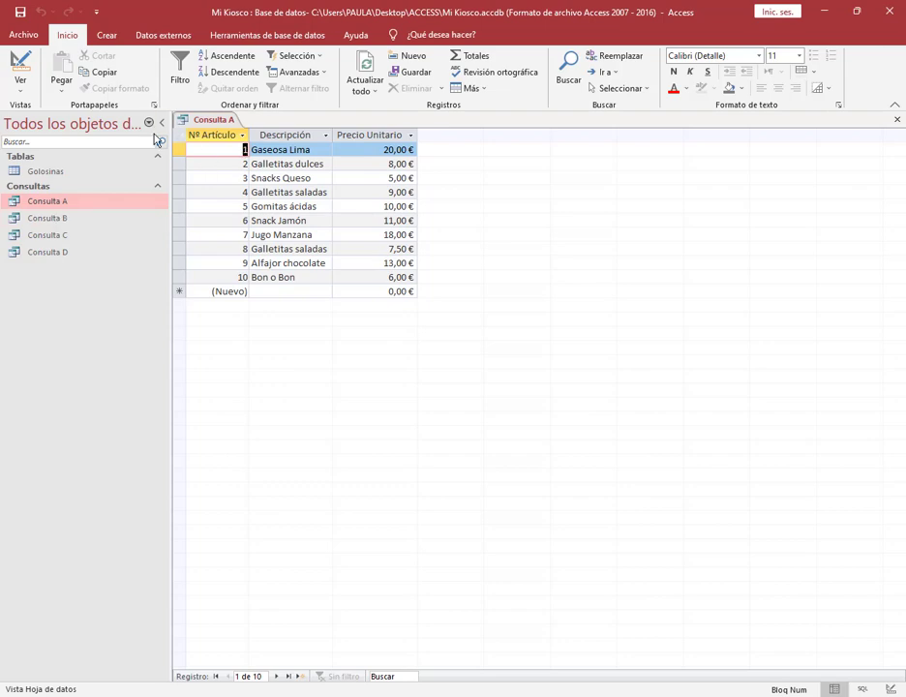
Close Consulta A, open Consulta B in Design view to review its fields and criteria, then close it.
{"action": "left_click", "coordinate": [896, 120]}
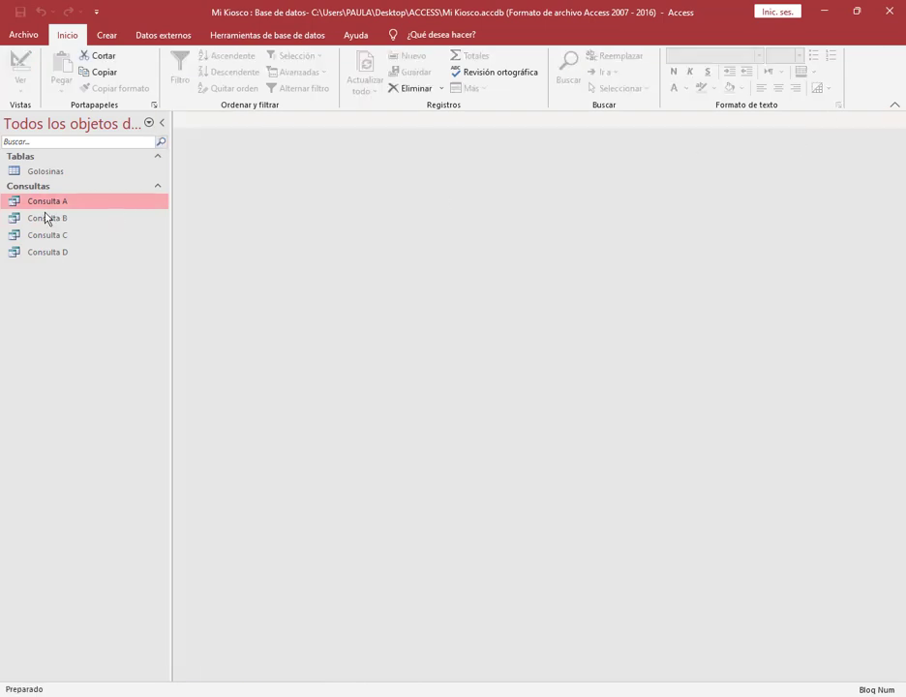
{"action": "right_click", "coordinate": [55, 218]}
{"action": "left_click", "coordinate": [69, 240]}
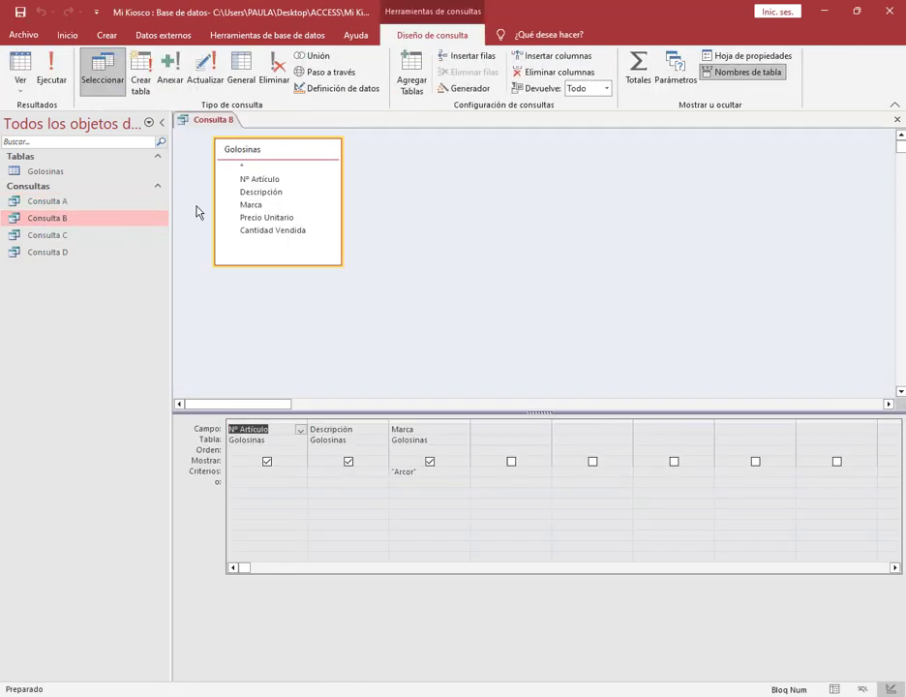
{"action": "left_click", "coordinate": [896, 120]}
View Consulta B's results, outline them with a temporary rectangle, then clear the outline and close the query.
{"action": "double_click", "coordinate": [57, 219]}
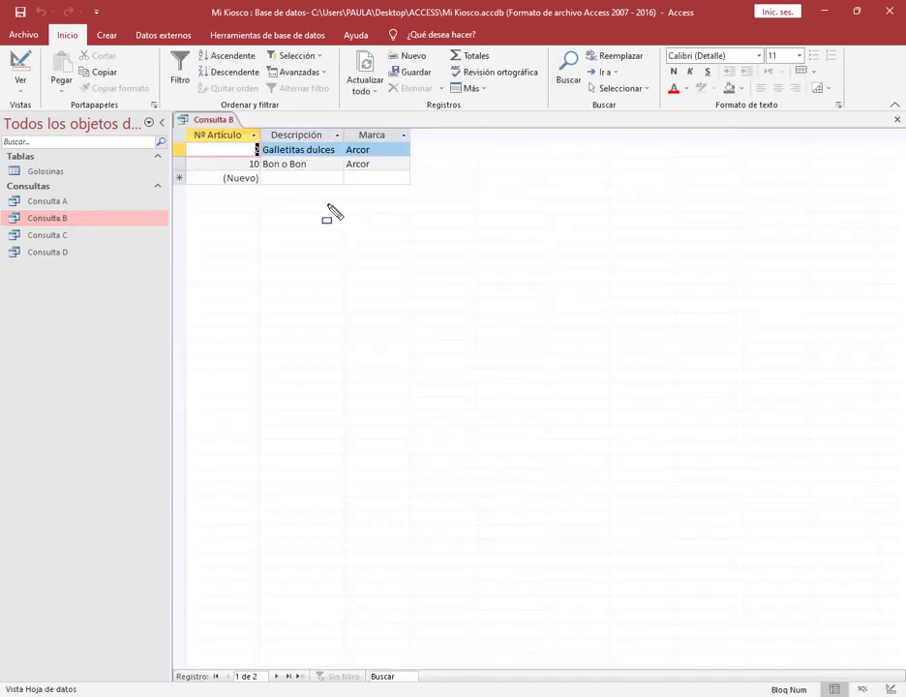
{"action": "mouse_move", "coordinate": [173, 109]}
{"action": "left_mouse_down"}
{"action": "mouse_move", "coordinate": [442, 197]}
{"action": "mouse_move", "coordinate": [423, 199]}
{"action": "left_mouse_up"}
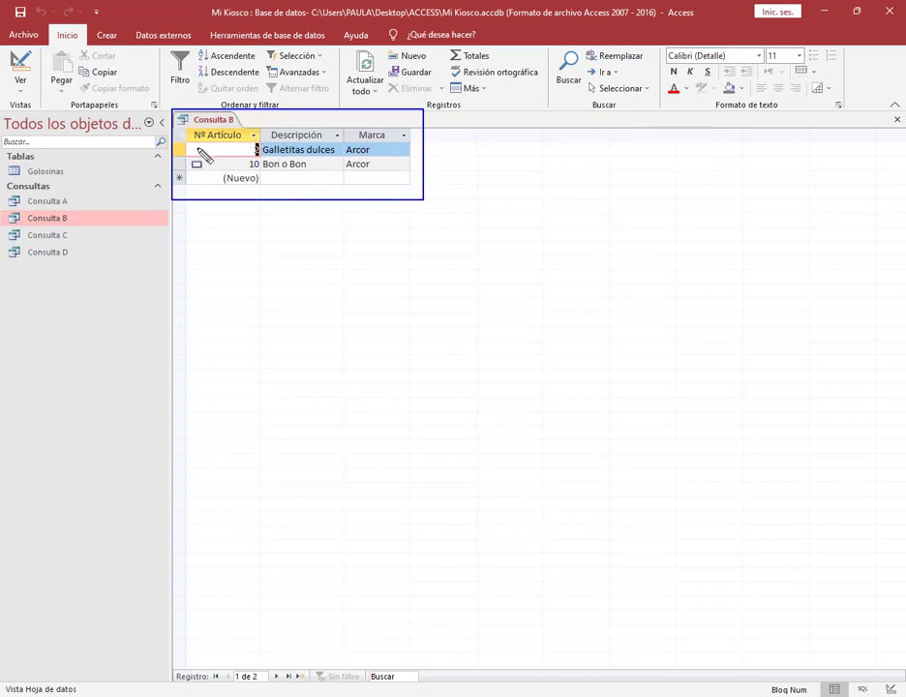
{"action": "key", "text": "Escape"}
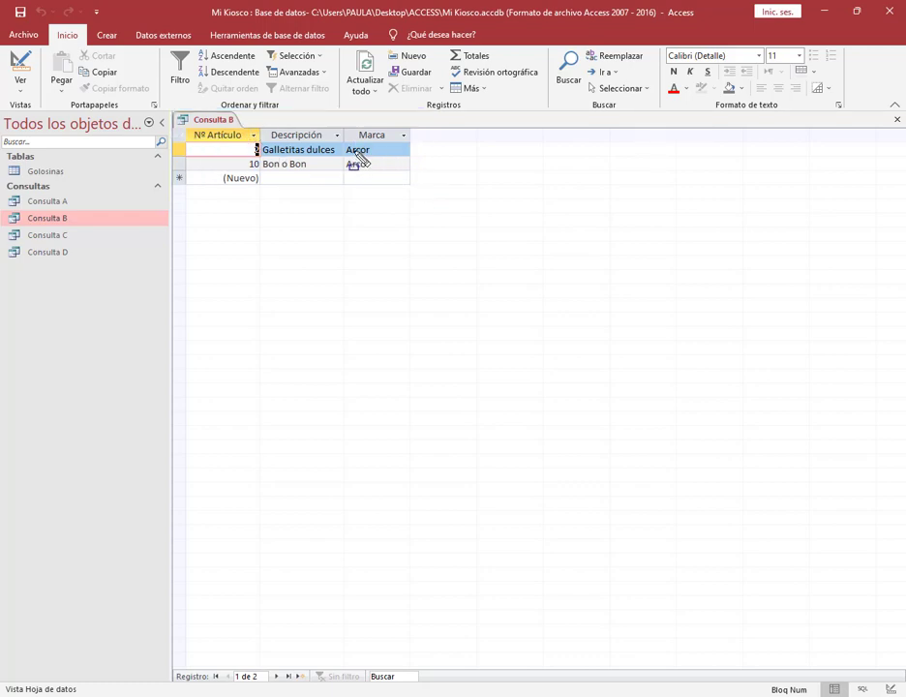
{"action": "left_click", "coordinate": [898, 120]}
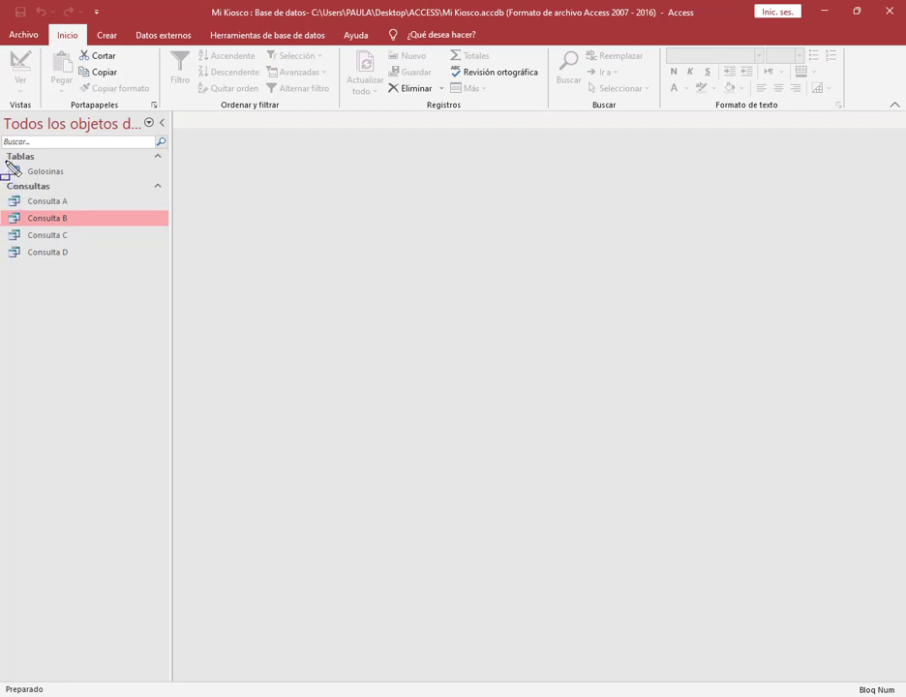
Mark the Golosinas table with a temporary rectangle and arrow, clear the marks, and select the table.
{"action": "left_click_drag", "start_coordinate": [8, 162], "coordinate": [97, 201]}
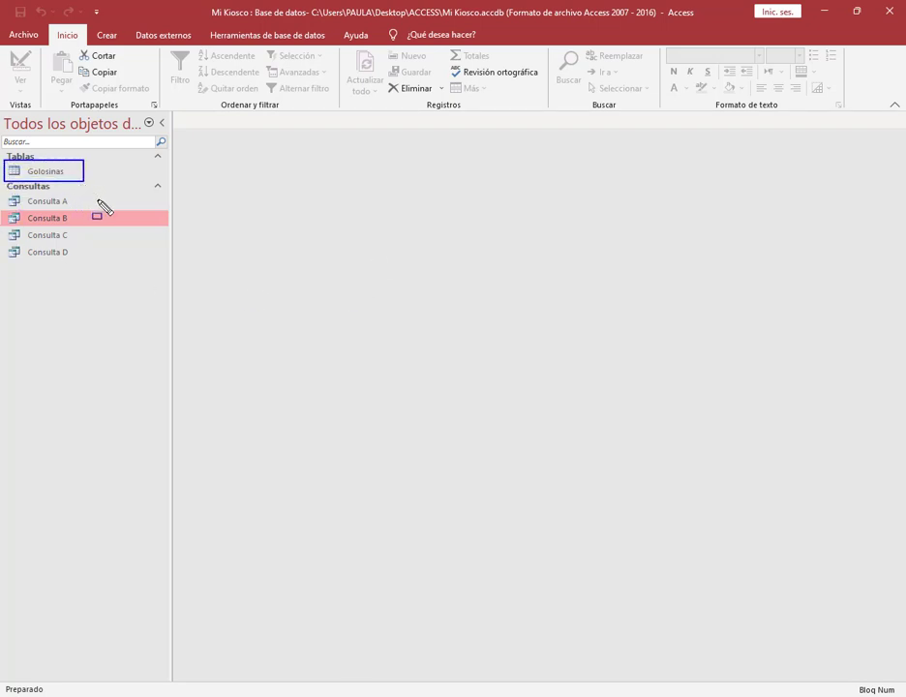
{"action": "left_click_drag", "start_coordinate": [143, 144], "coordinate": [82, 166]}
{"action": "key", "text": "Escape"}
{"action": "left_click", "coordinate": [40, 175]}
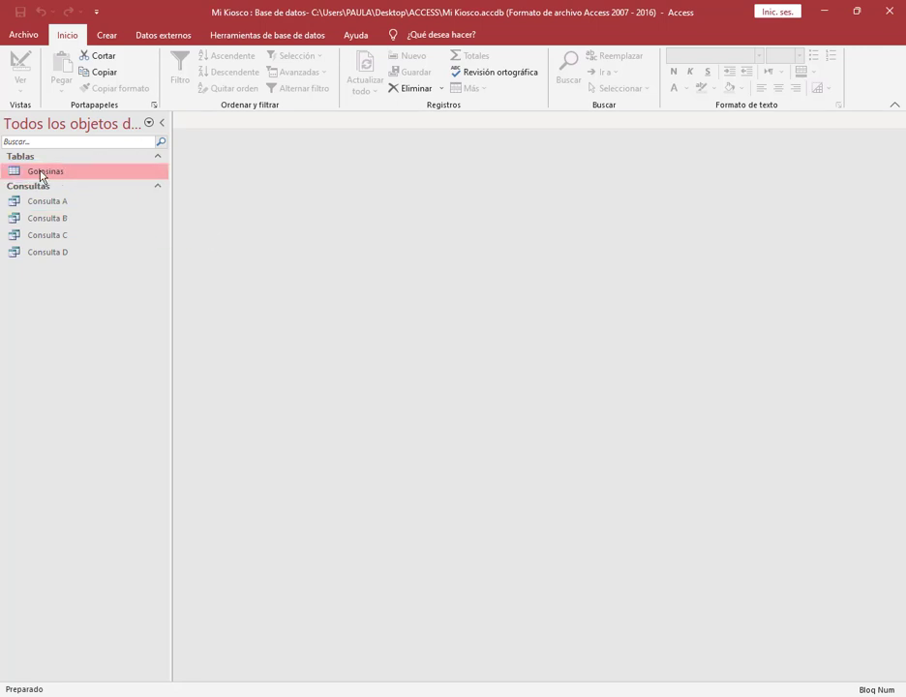
Point out the Informes commands and Informe with temporary marks, then create a report from the selected Golosinas table.
{"action": "left_click", "coordinate": [107, 36]}
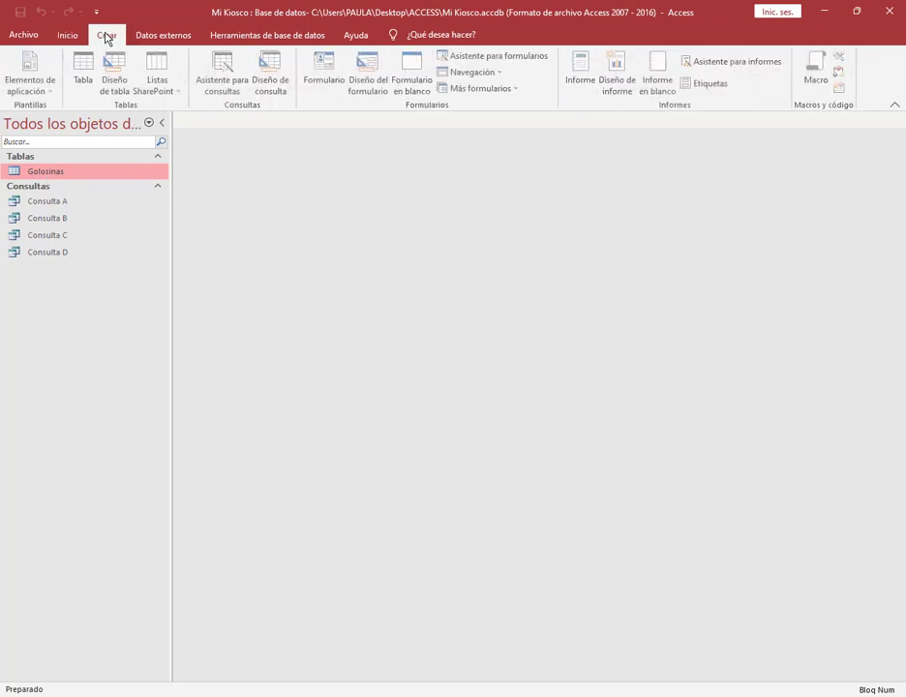
{"action": "key", "text": "ctrl+2"}
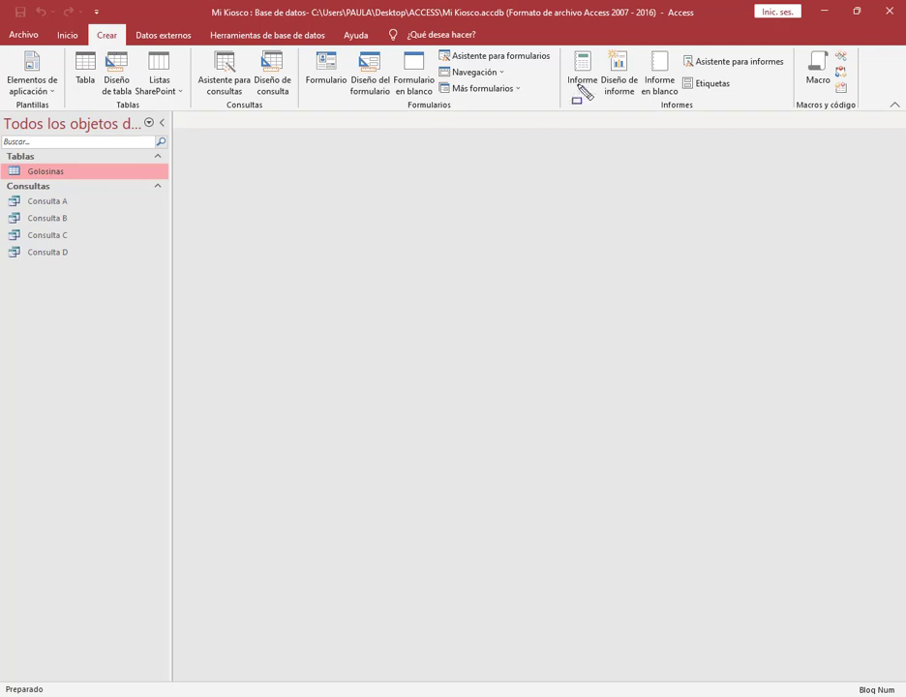
{"action": "mouse_move", "coordinate": [563, 44]}
{"action": "left_mouse_down"}
{"action": "mouse_move", "coordinate": [765, 117]}
{"action": "mouse_move", "coordinate": [797, 115]}
{"action": "left_mouse_up"}
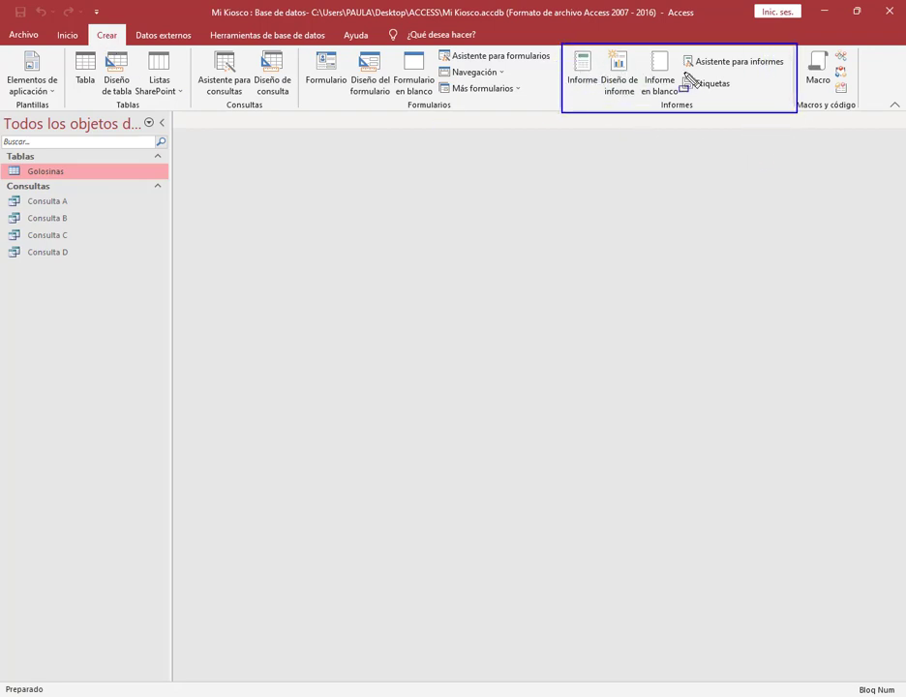
{"action": "left_click_drag", "start_coordinate": [564, 45], "coordinate": [601, 88]}
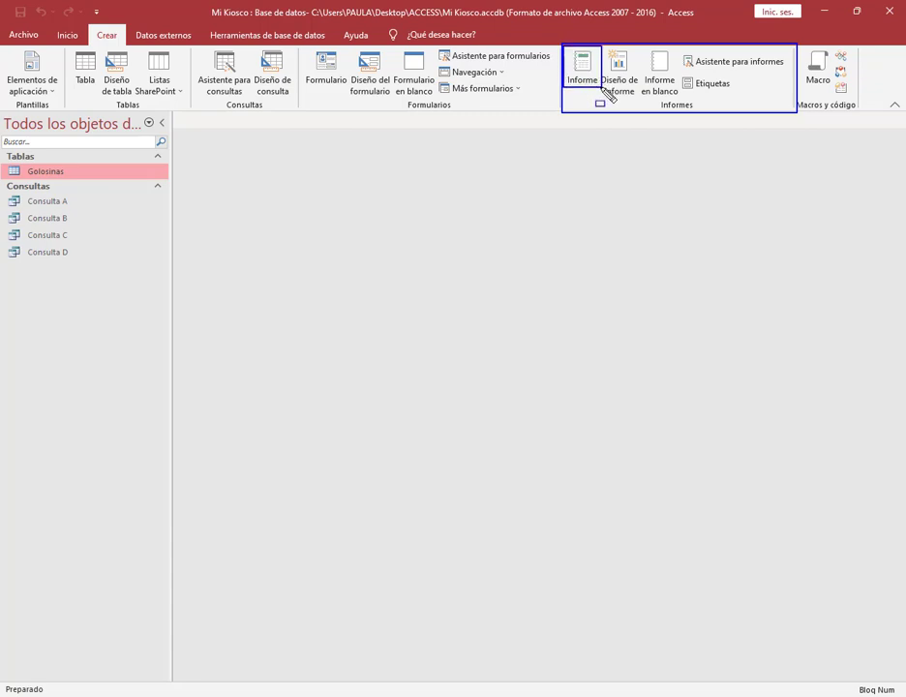
{"action": "left_click_drag", "start_coordinate": [569, 147], "coordinate": [578, 92]}
{"action": "key", "text": "e"}
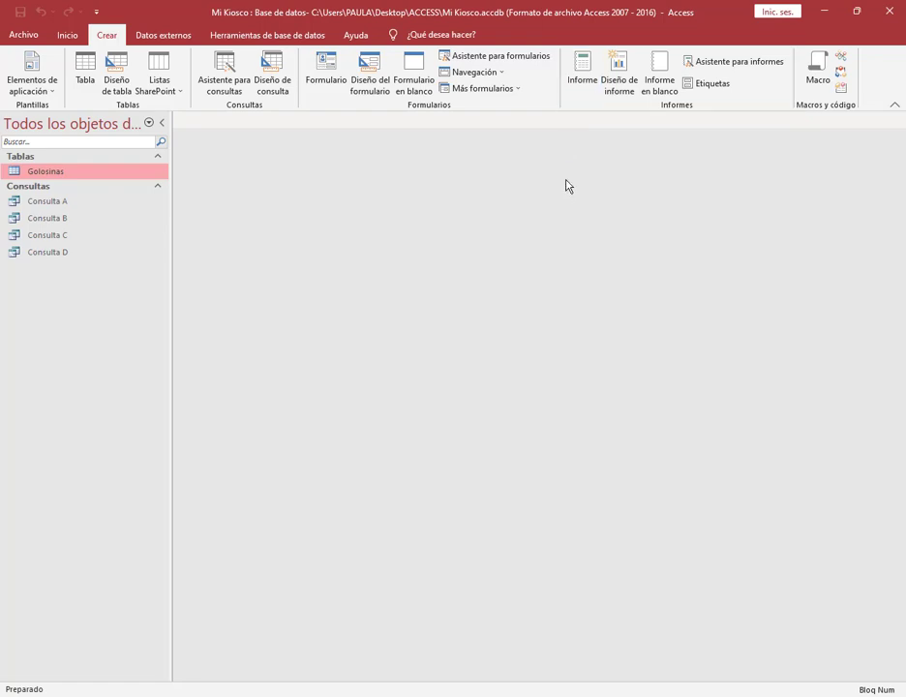
{"action": "left_click", "coordinate": [587, 68]}
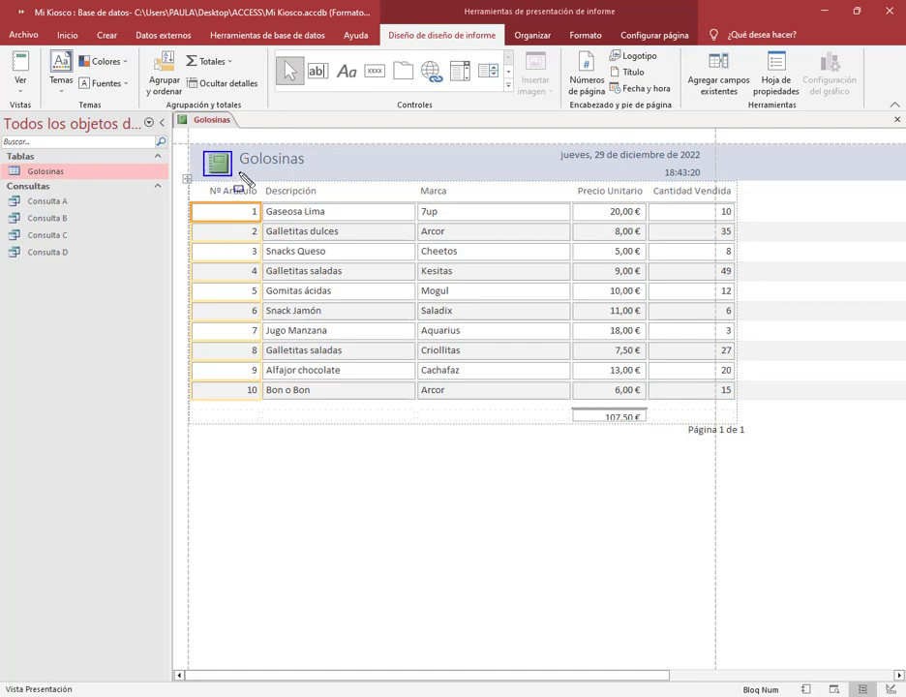
Mark the report's Golosinas title and its source table with temporary rectangles and arrows, then clear all marks.
{"action": "left_click_drag", "start_coordinate": [237, 146], "coordinate": [312, 170]}
{"action": "left_click_drag", "start_coordinate": [291, 117], "coordinate": [288, 148]}
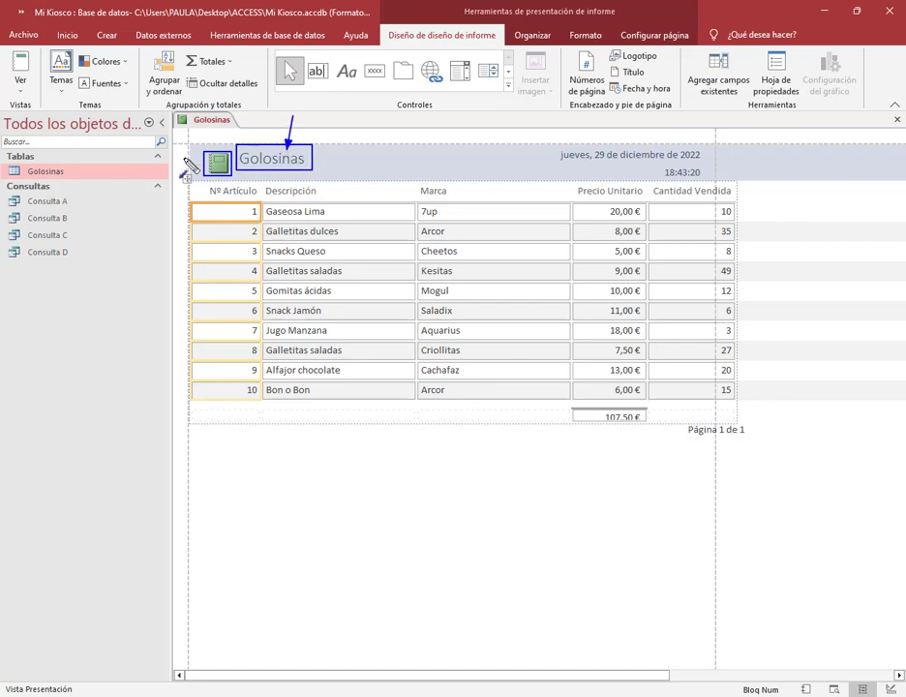
{"action": "left_click_drag", "start_coordinate": [97, 122], "coordinate": [66, 167]}
{"action": "key", "text": "Escape"}
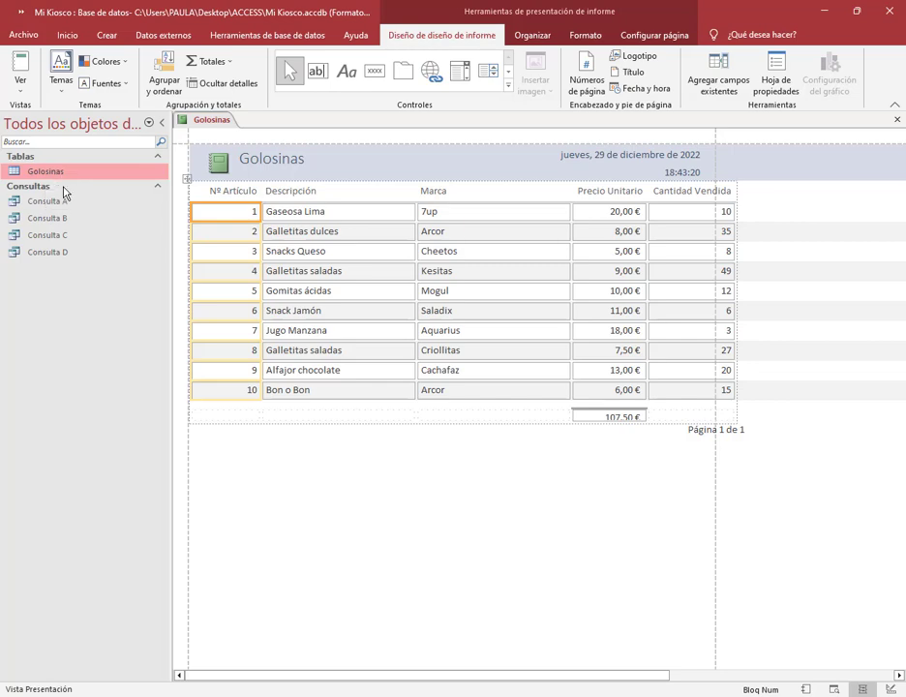
{"action": "left_click", "coordinate": [230, 158]}
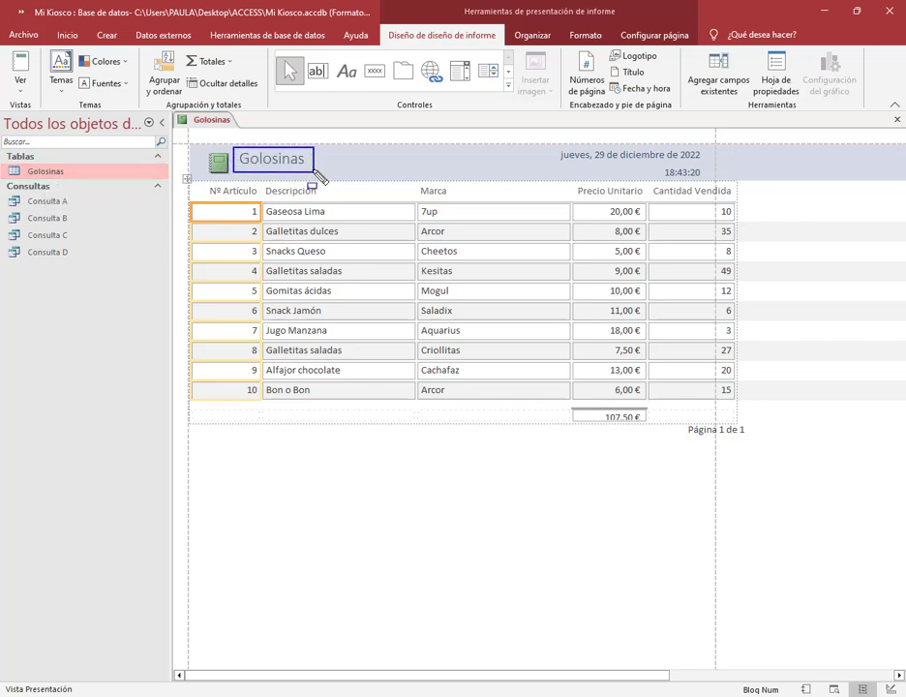
{"action": "left_click_drag", "start_coordinate": [318, 118], "coordinate": [304, 143]}
{"action": "key", "text": "Escape"}
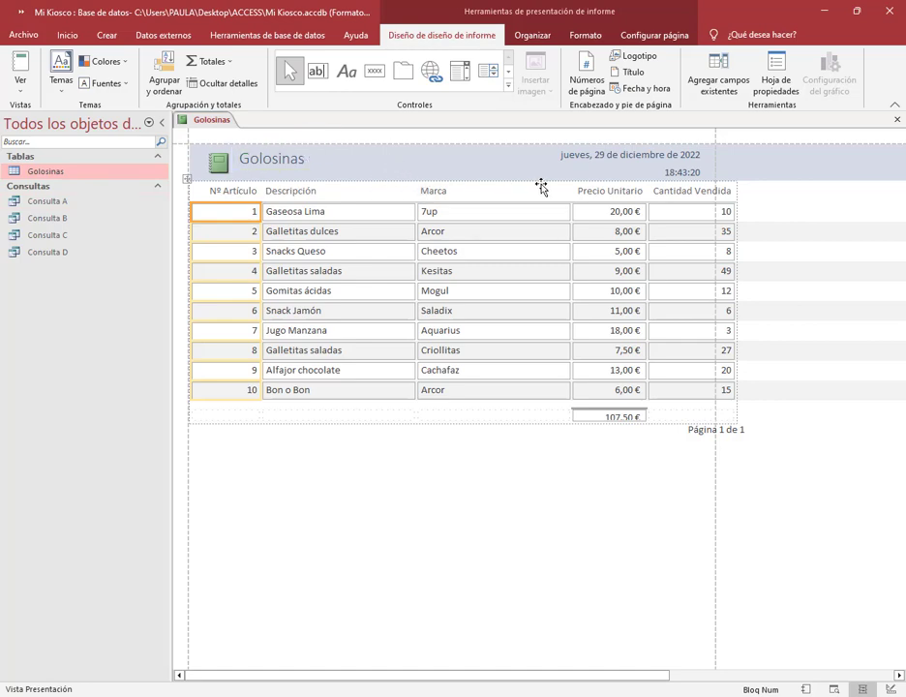
Mark the date and time in the report header with a temporary rectangle and arrows, then clear the marks.
{"action": "key", "text": "ctrl+alt+d"}
{"action": "mouse_move", "coordinate": [555, 149]}
{"action": "left_mouse_down"}
{"action": "mouse_move", "coordinate": [711, 178]}
{"action": "mouse_move", "coordinate": [711, 163]}
{"action": "mouse_move", "coordinate": [709, 178]}
{"action": "left_mouse_up"}
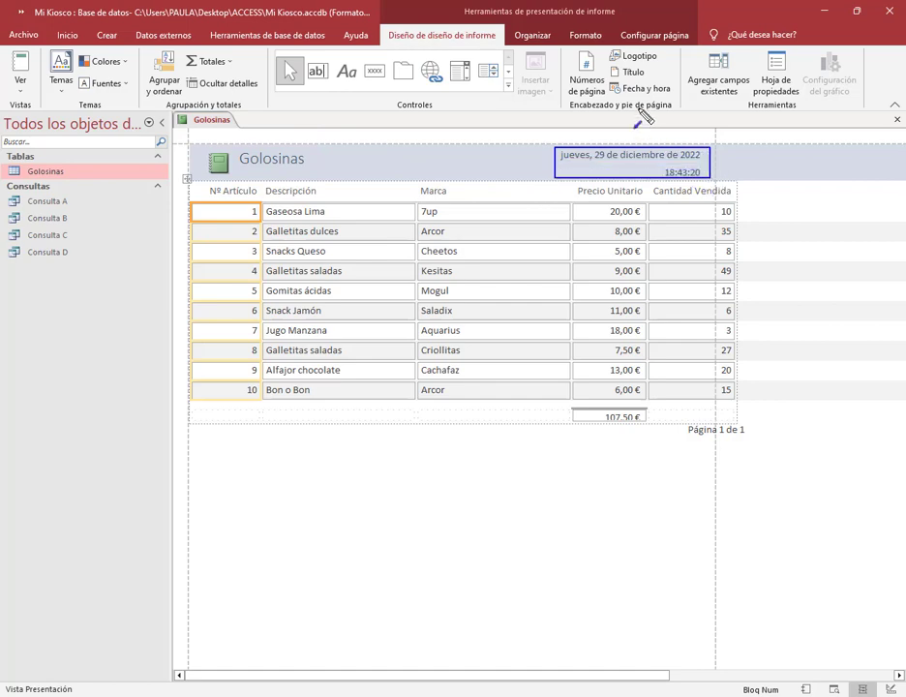
{"action": "left_click_drag", "start_coordinate": [639, 108], "coordinate": [639, 128]}
{"action": "left_click_drag", "start_coordinate": [751, 155], "coordinate": [710, 171]}
{"action": "key", "text": "f"}
{"action": "key", "text": "Escape"}
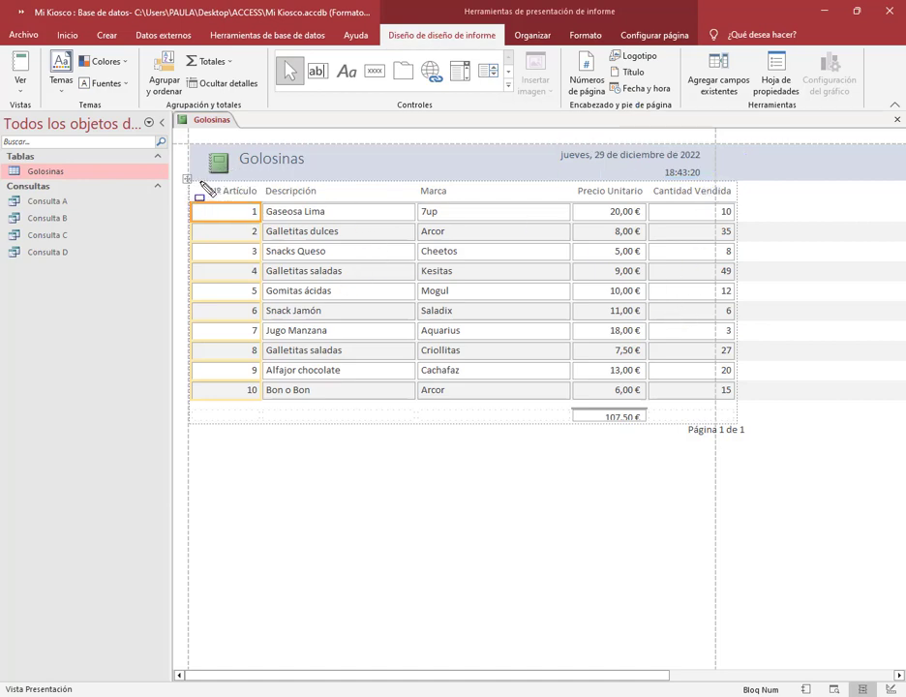
Outline the report's records and its page number with temporary rectangles and an arrow, then clear them.
{"action": "mouse_move", "coordinate": [201, 184]}
{"action": "left_mouse_down"}
{"action": "mouse_move", "coordinate": [305, 205]}
{"action": "mouse_move", "coordinate": [303, 226]}
{"action": "mouse_move", "coordinate": [258, 206]}
{"action": "mouse_move", "coordinate": [259, 425]}
{"action": "mouse_move", "coordinate": [754, 272]}
{"action": "mouse_move", "coordinate": [736, 206]}
{"action": "mouse_move", "coordinate": [739, 431]}
{"action": "mouse_move", "coordinate": [740, 405]}
{"action": "left_mouse_up"}
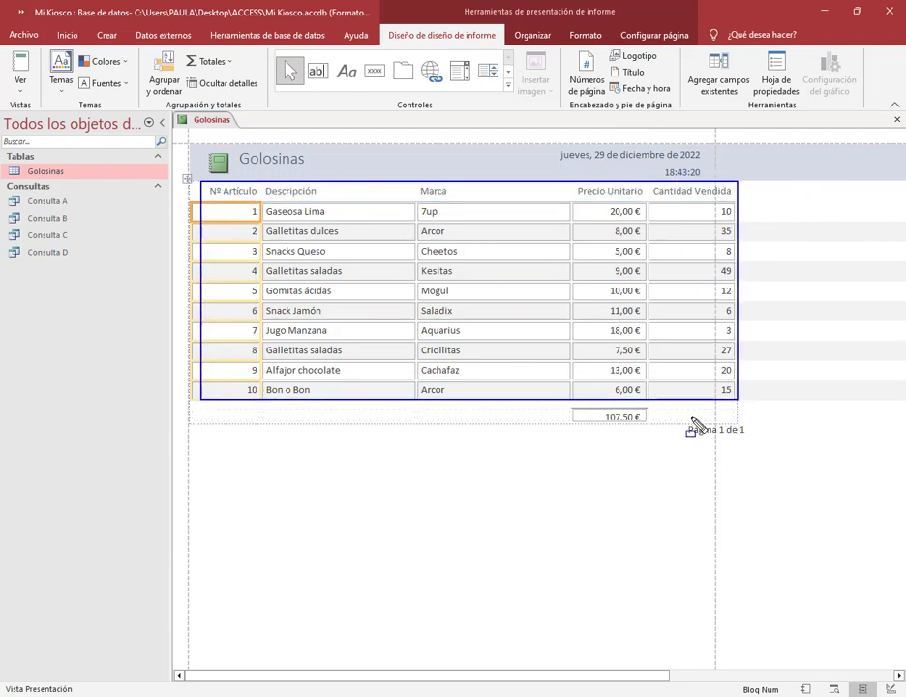
{"action": "left_click_drag", "start_coordinate": [685, 419], "coordinate": [764, 447]}
{"action": "left_click_drag", "start_coordinate": [750, 498], "coordinate": [730, 443]}
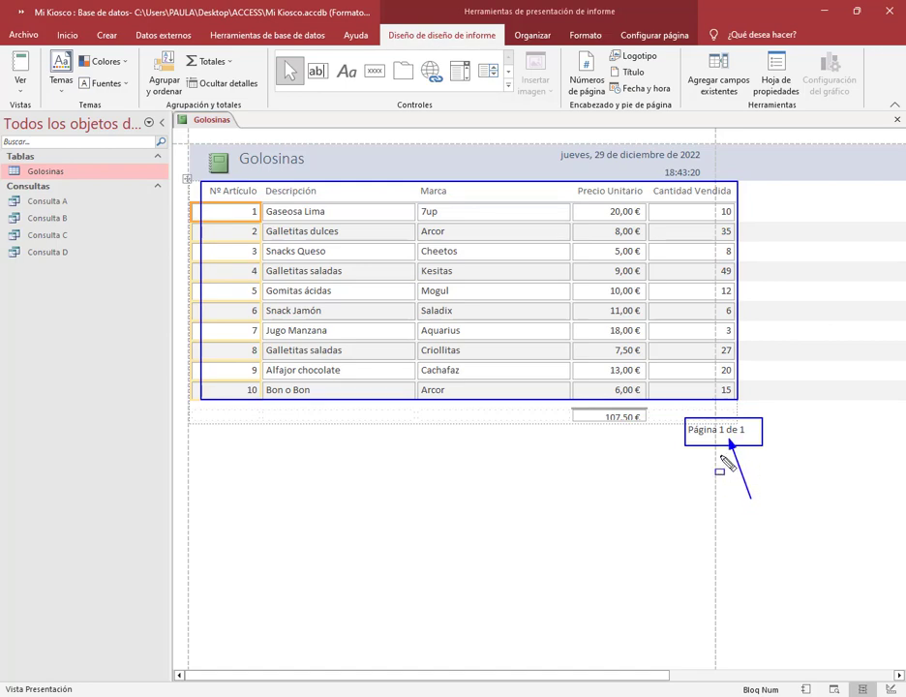
{"action": "key", "text": "Escape"}
Outline the Precio Unitario column and the total beneath it with temporary rectangles and arrows.
{"action": "key", "text": "ctrl+alt+d"}
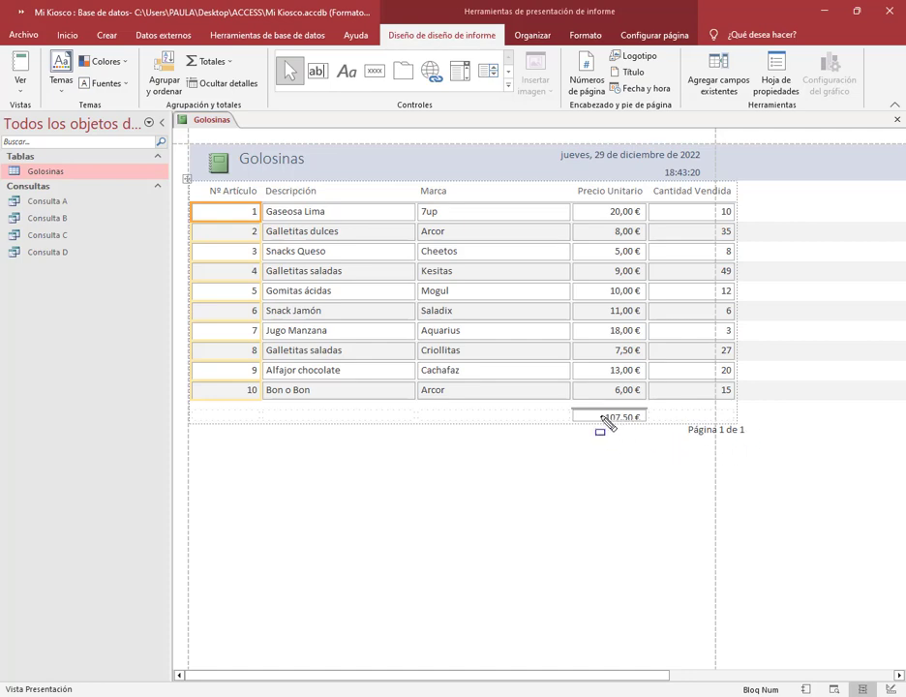
{"action": "left_click_drag", "start_coordinate": [568, 403], "coordinate": [651, 430]}
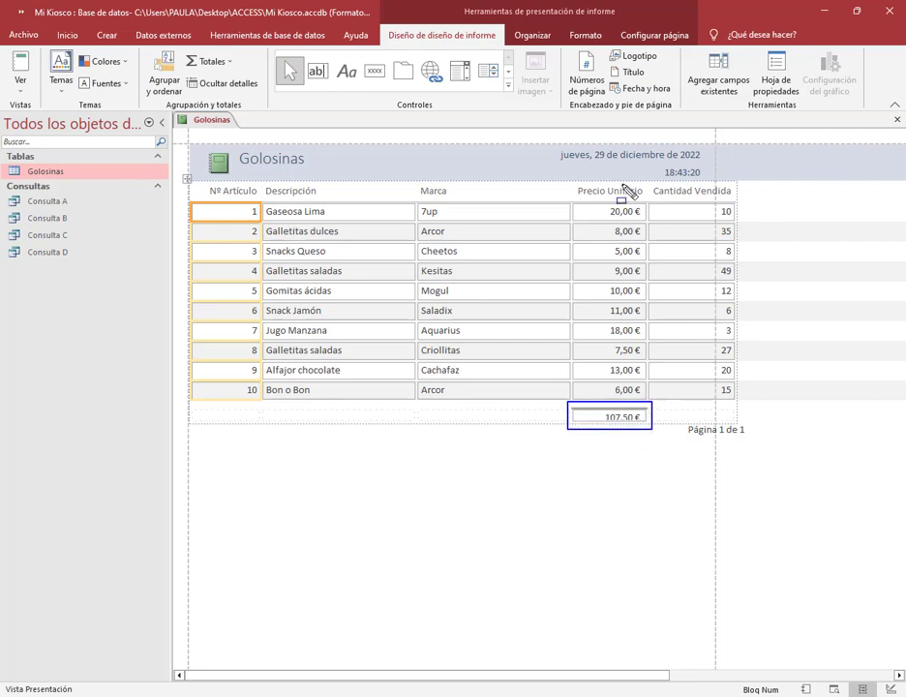
{"action": "left_click_drag", "start_coordinate": [572, 183], "coordinate": [652, 426]}
{"action": "left_click_drag", "start_coordinate": [635, 126], "coordinate": [620, 183]}
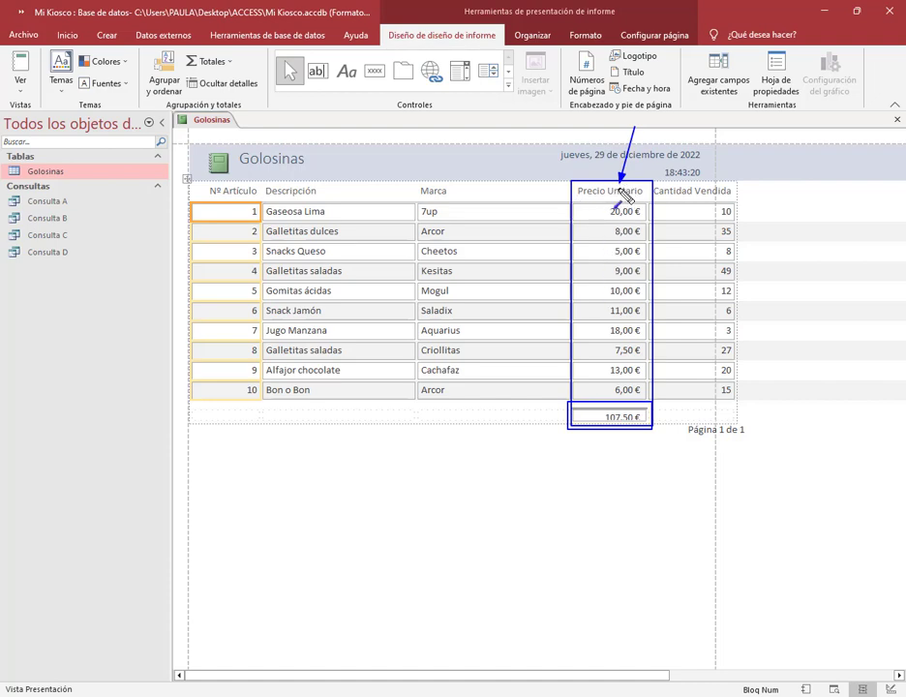
{"action": "left_click_drag", "start_coordinate": [610, 478], "coordinate": [622, 434]}
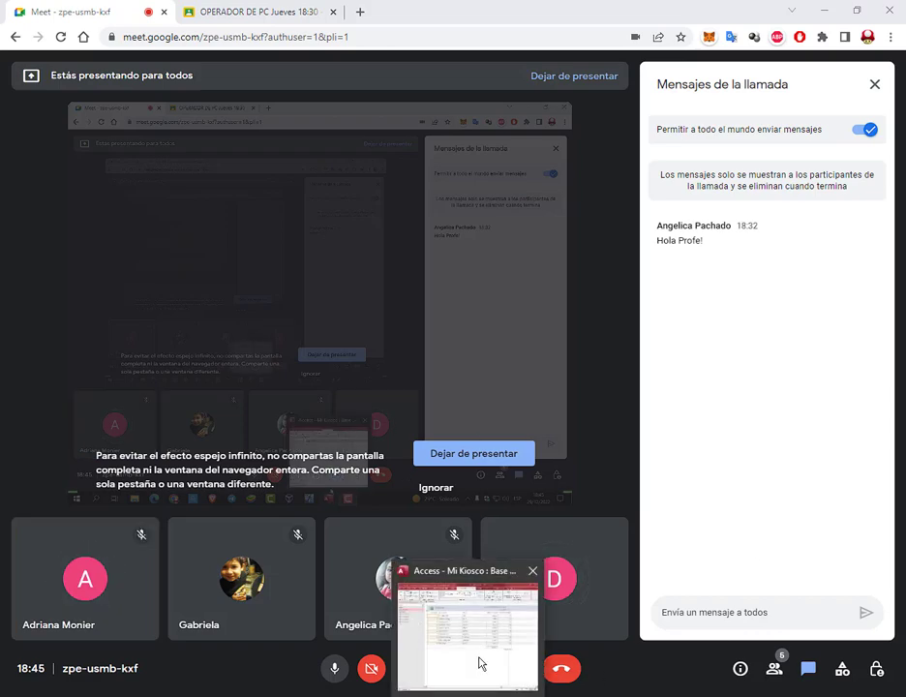
Switch from the Google Meet call back to Access, temporarily mark the report's title and time, then clear the marks.
{"action": "left_click", "coordinate": [479, 661]}
{"action": "left_click", "coordinate": [508, 546]}
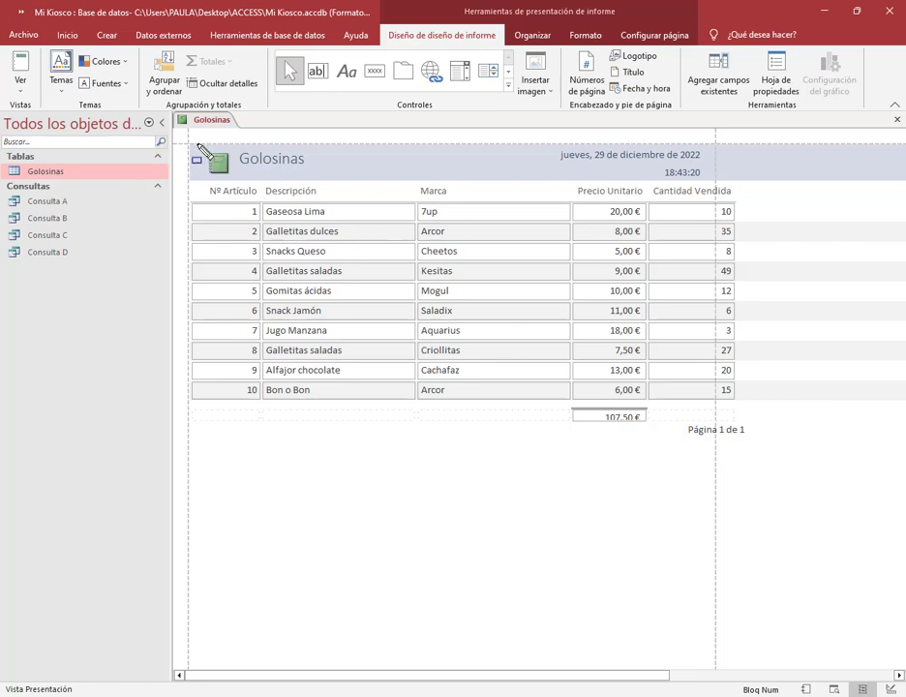
{"action": "left_click_drag", "start_coordinate": [196, 145], "coordinate": [306, 184]}
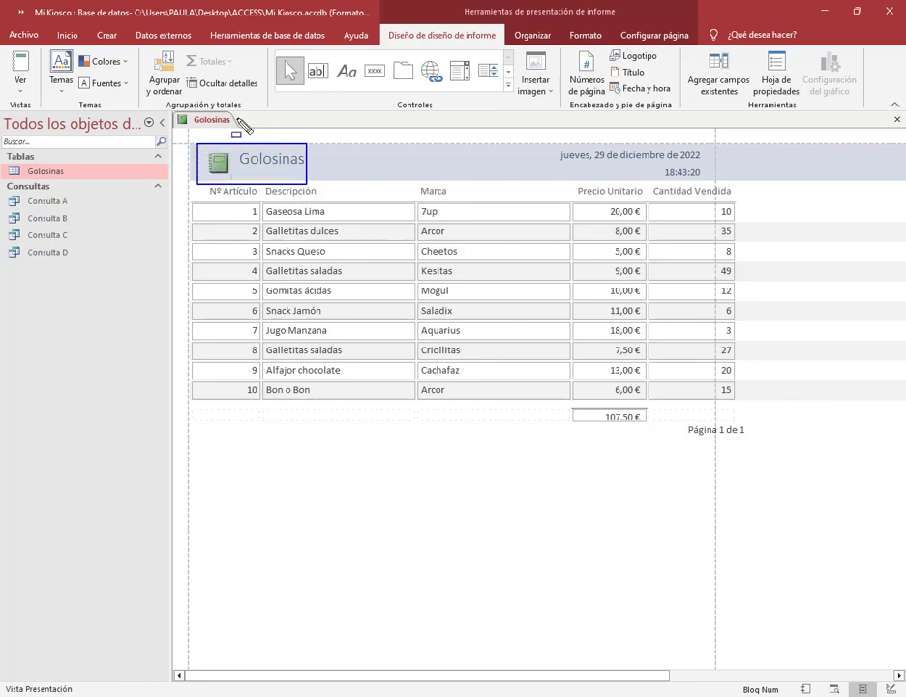
{"action": "left_click", "coordinate": [659, 173]}
{"action": "left_click_drag", "start_coordinate": [755, 167], "coordinate": [717, 170]}
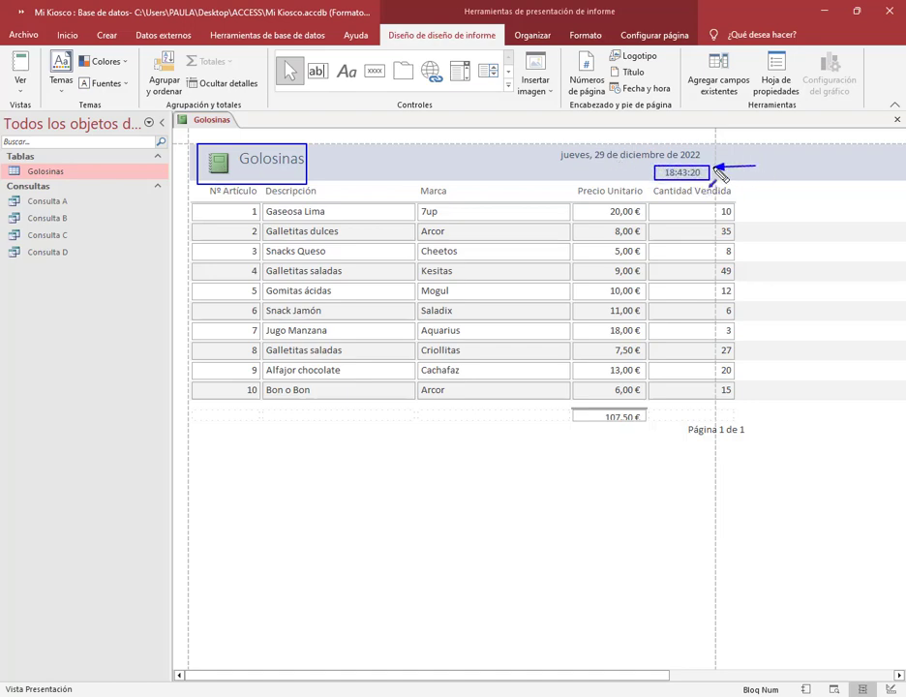
{"action": "key", "text": "Escape"}
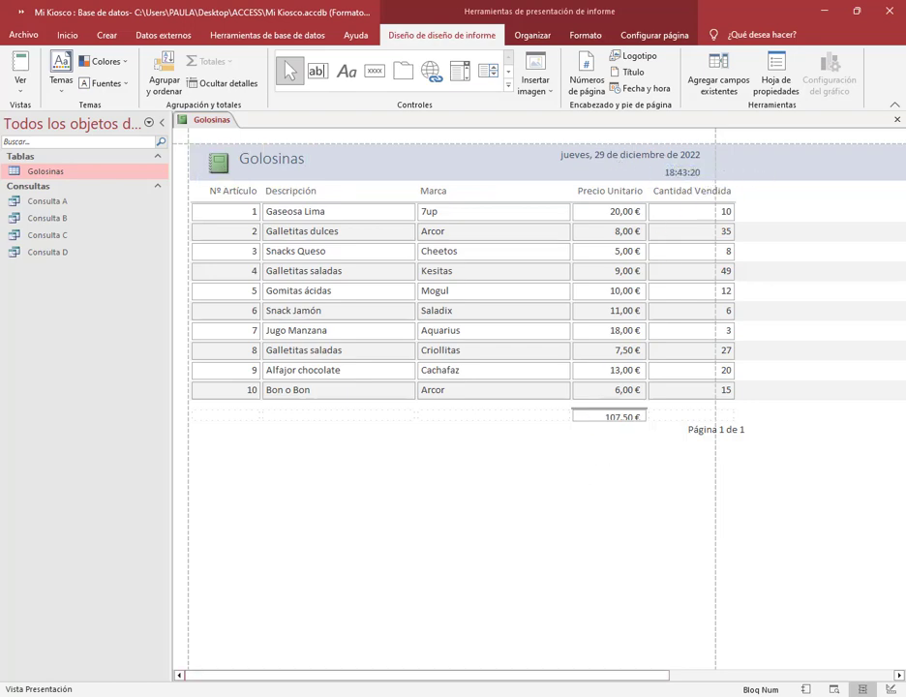
Mark only the Precio Unitario total with a temporary rectangle and arrow, then clear the marks.
{"action": "left_click", "coordinate": [873, 594]}
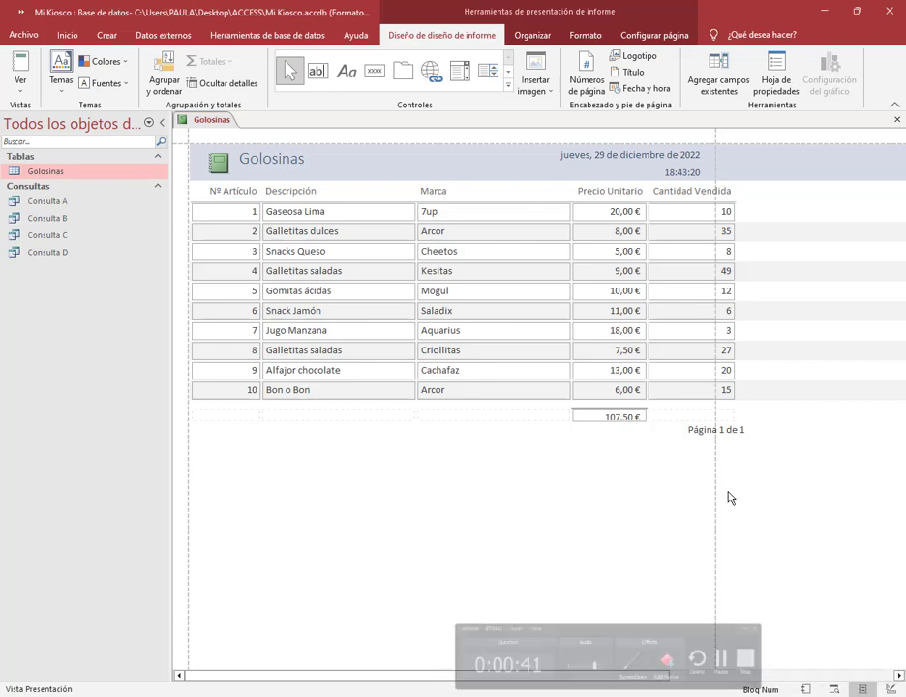
{"action": "key", "text": "ctrl+shift+d"}
{"action": "left_click_drag", "start_coordinate": [563, 403], "coordinate": [658, 434]}
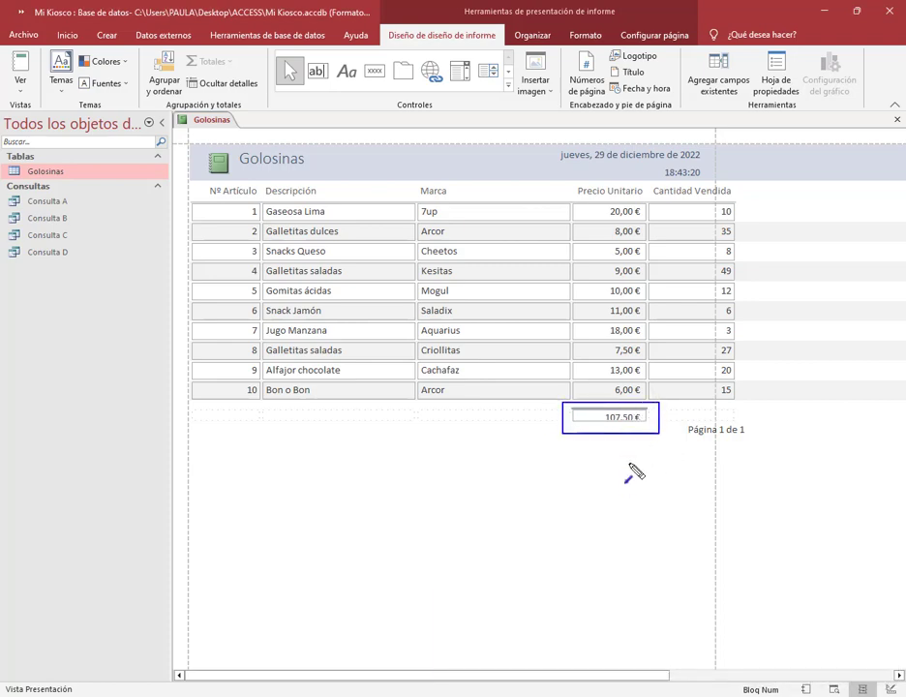
{"action": "left_click_drag", "start_coordinate": [630, 474], "coordinate": [629, 421]}
{"action": "key", "text": "Escape"}
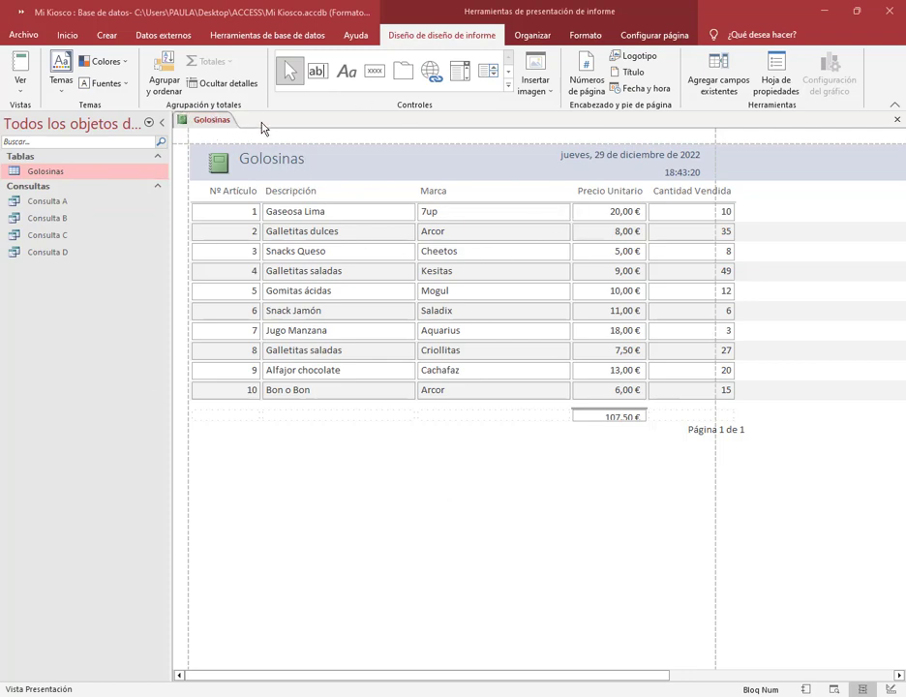
Outline the Golosinas report's document tab with a temporary rectangle and arrow, then clear the marks.
{"action": "key", "text": "ctrl+2"}
{"action": "left_click_drag", "start_coordinate": [171, 108], "coordinate": [245, 129]}
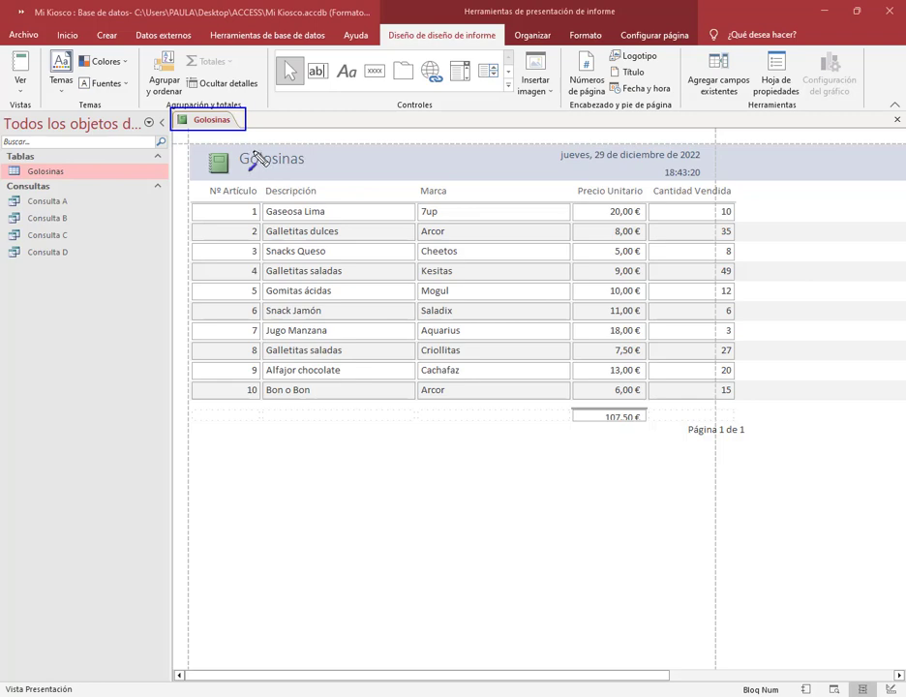
{"action": "left_click_drag", "start_coordinate": [295, 92], "coordinate": [236, 115]}
{"action": "key", "text": "e"}
Show the two places that offer Vista Diseño for the report, leaving the current view in place.
{"action": "right_click", "coordinate": [207, 124]}
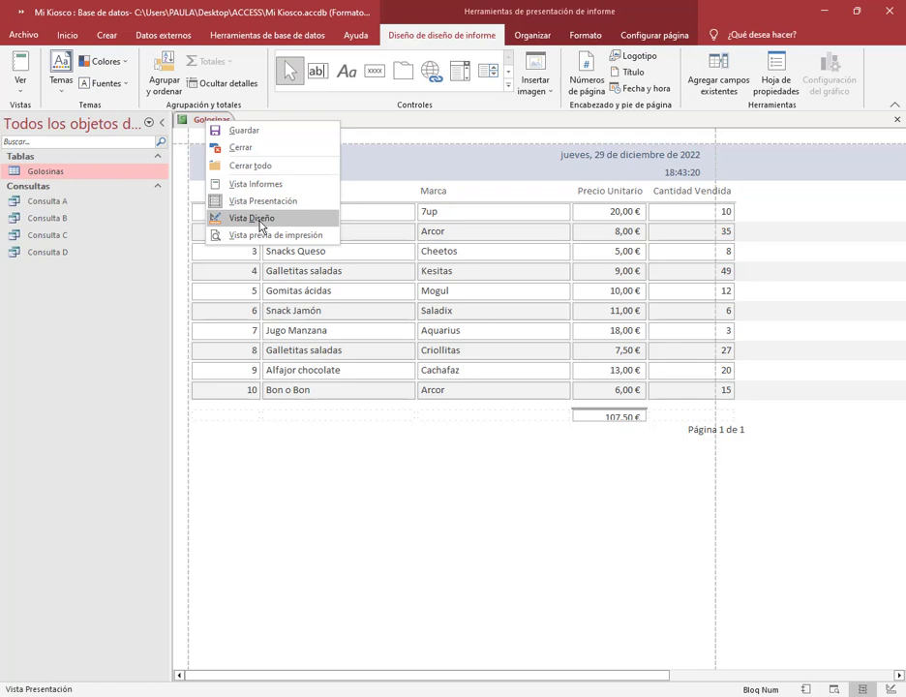
{"action": "left_click", "coordinate": [379, 126]}
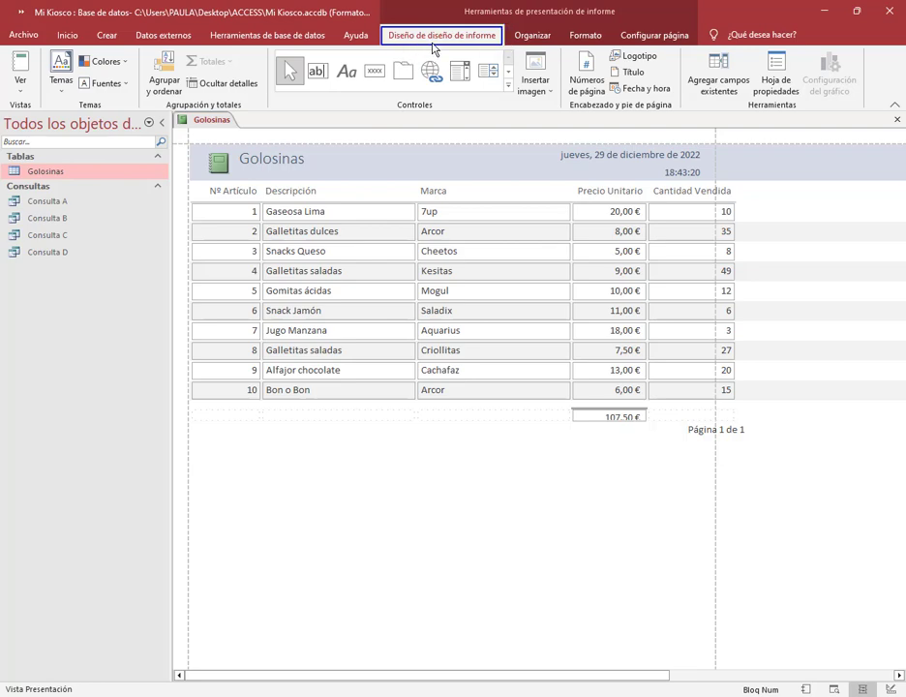
{"action": "left_click", "coordinate": [20, 92]}
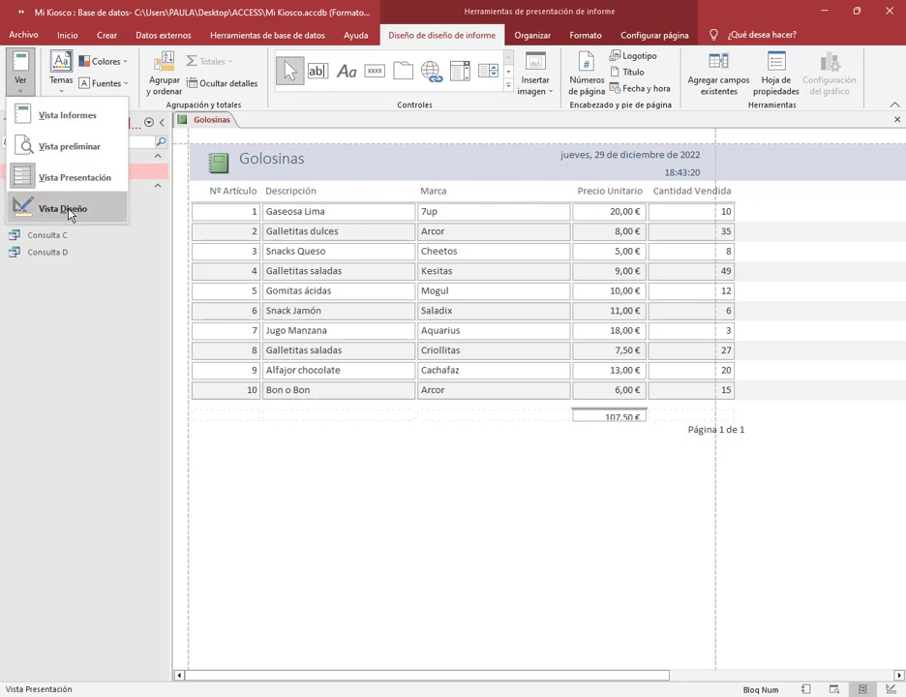
{"action": "left_click", "coordinate": [416, 460]}
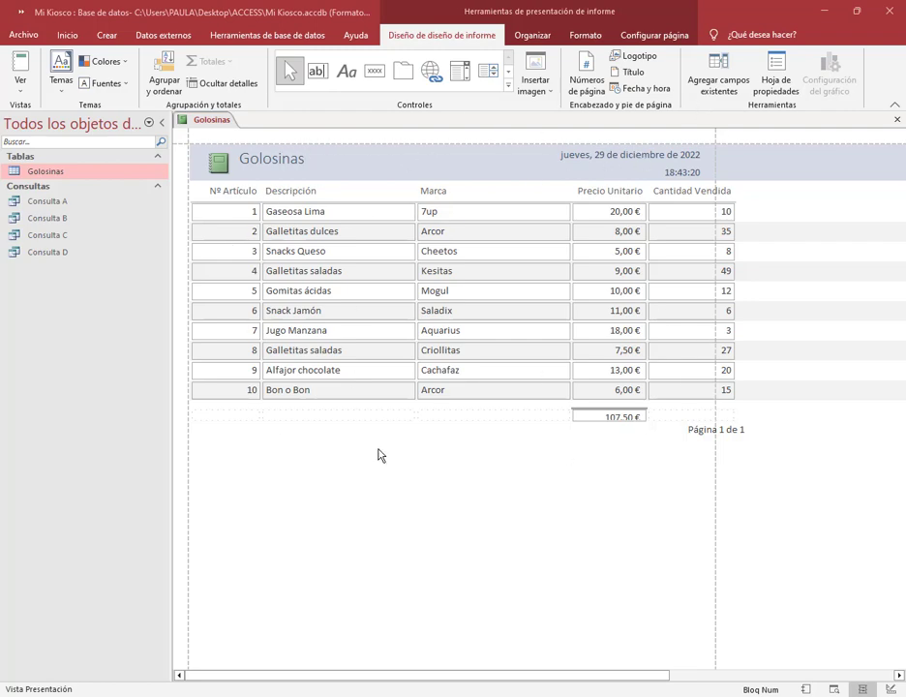
Switch the Golosinas report to Design view and select its report header section.
{"action": "right_click", "coordinate": [201, 122]}
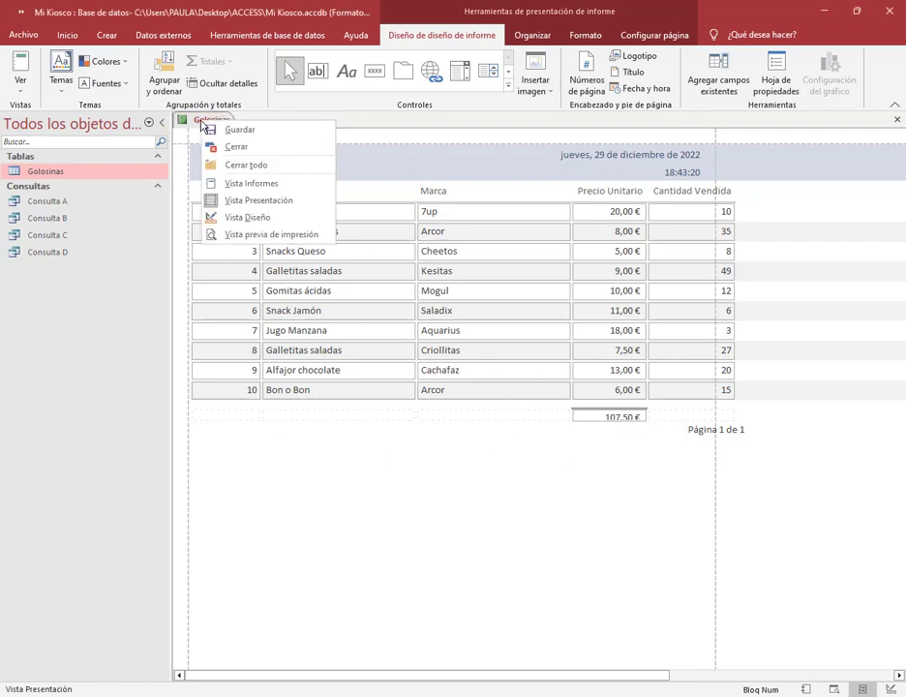
{"action": "left_click", "coordinate": [246, 219]}
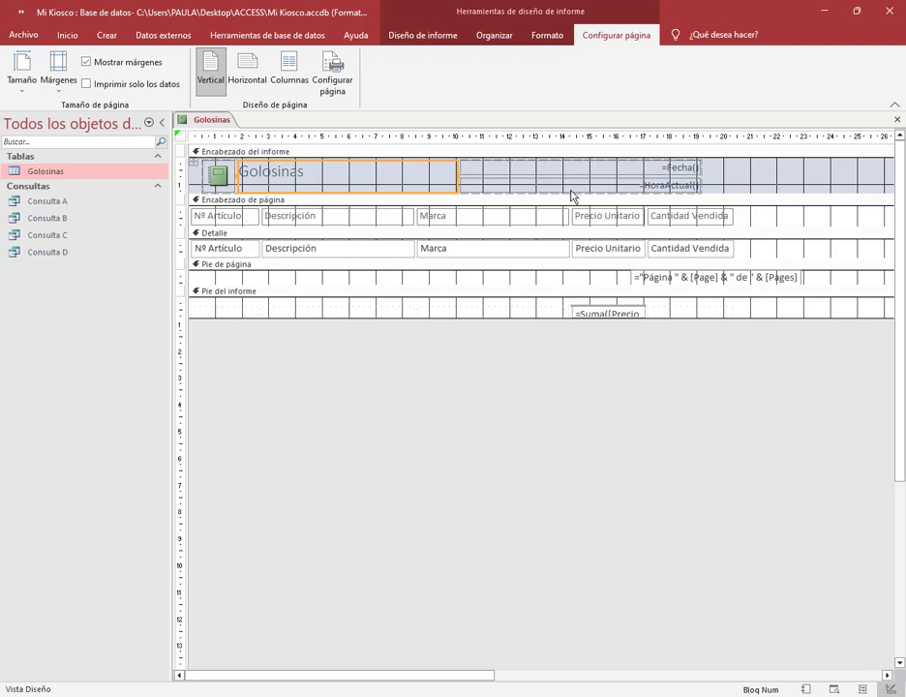
{"action": "left_click", "coordinate": [750, 171]}
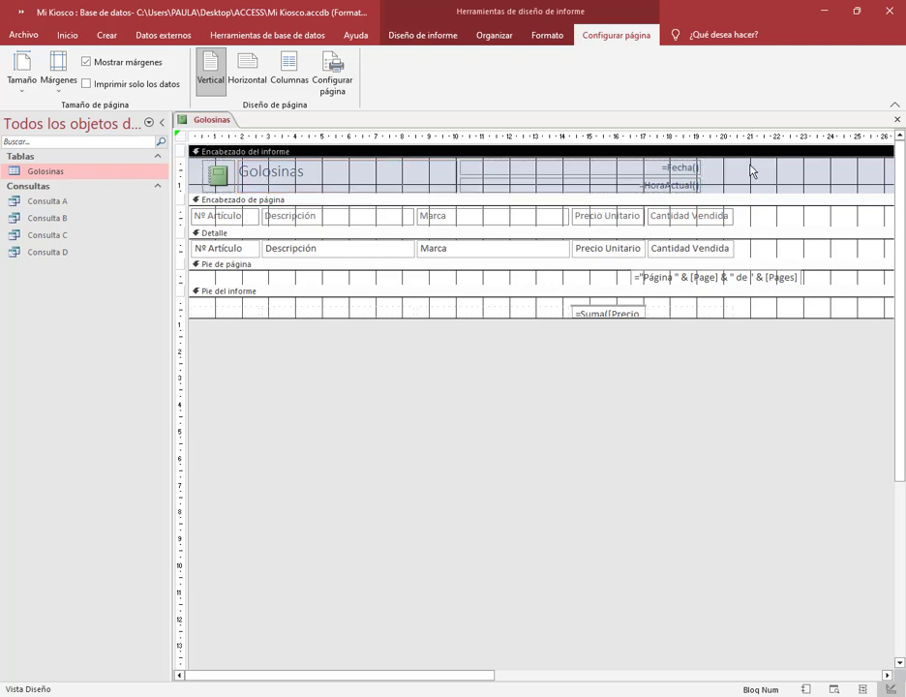
Delete the logo and the =HoraActual() time field from the report header.
{"action": "left_click", "coordinate": [221, 179]}
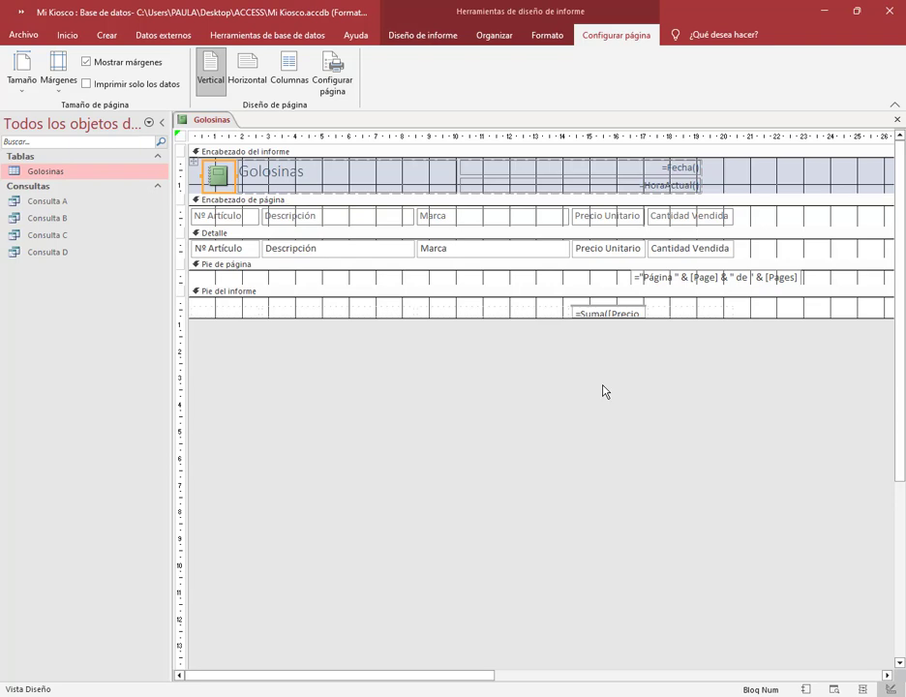
{"action": "key", "text": "Delete"}
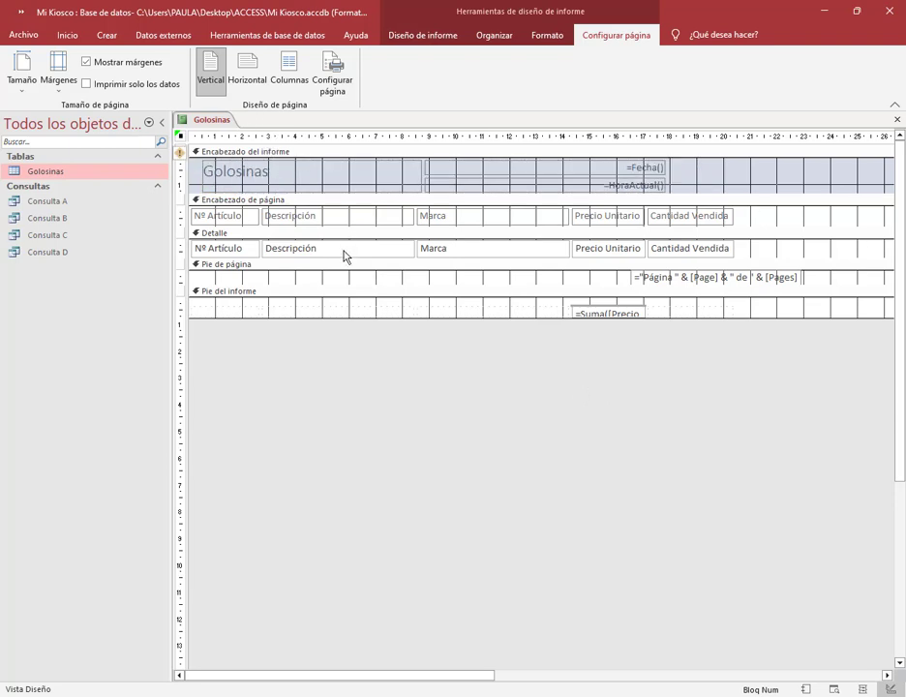
{"action": "left_click", "coordinate": [632, 187]}
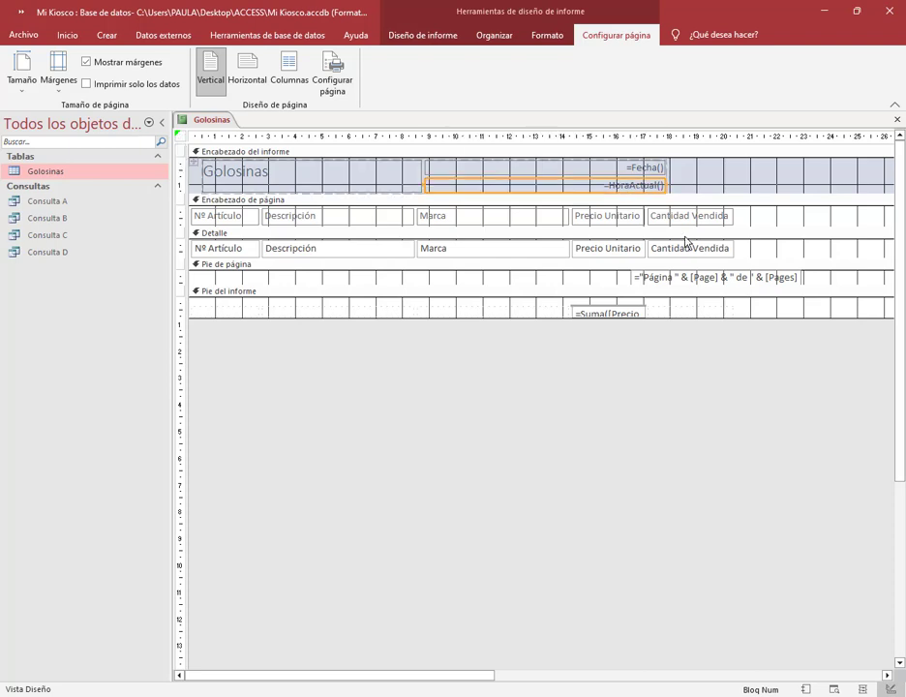
{"action": "key", "text": "Delete"}
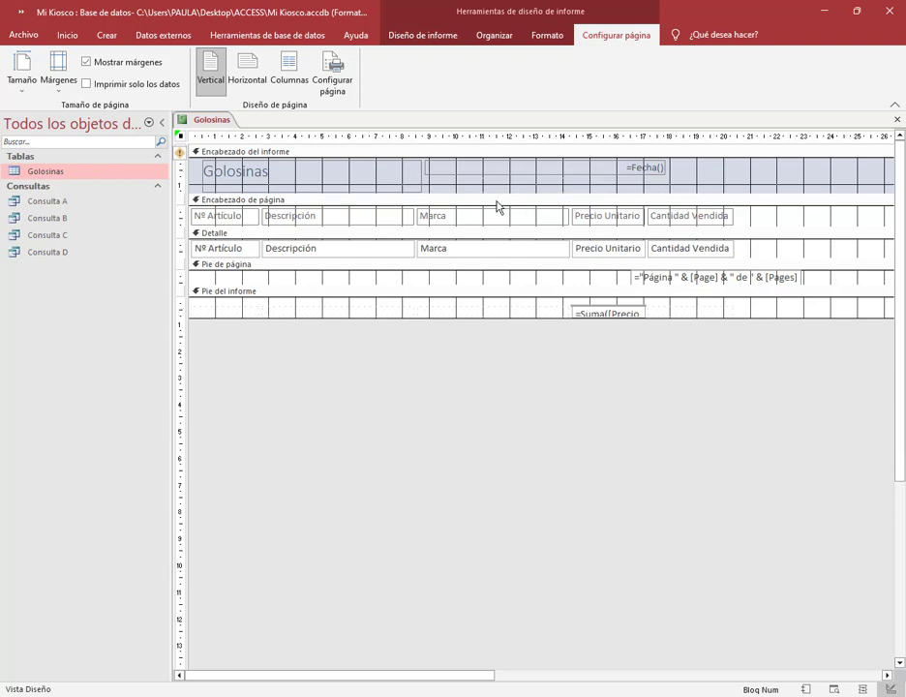
Change the title in the report header to "Tabla Golosinas".
{"action": "left_click", "coordinate": [303, 179]}
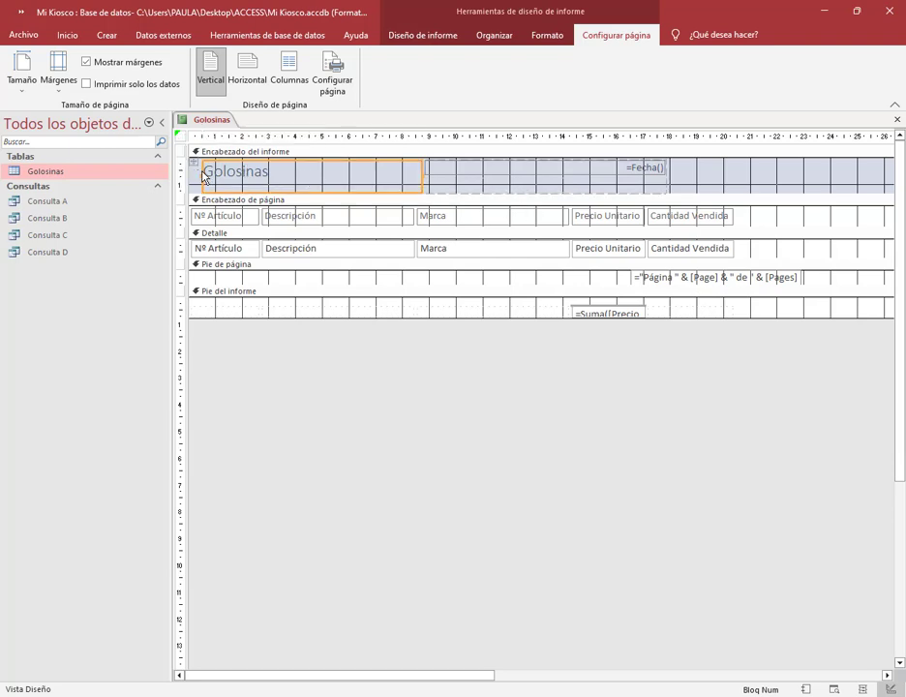
{"action": "left_click", "coordinate": [206, 177]}
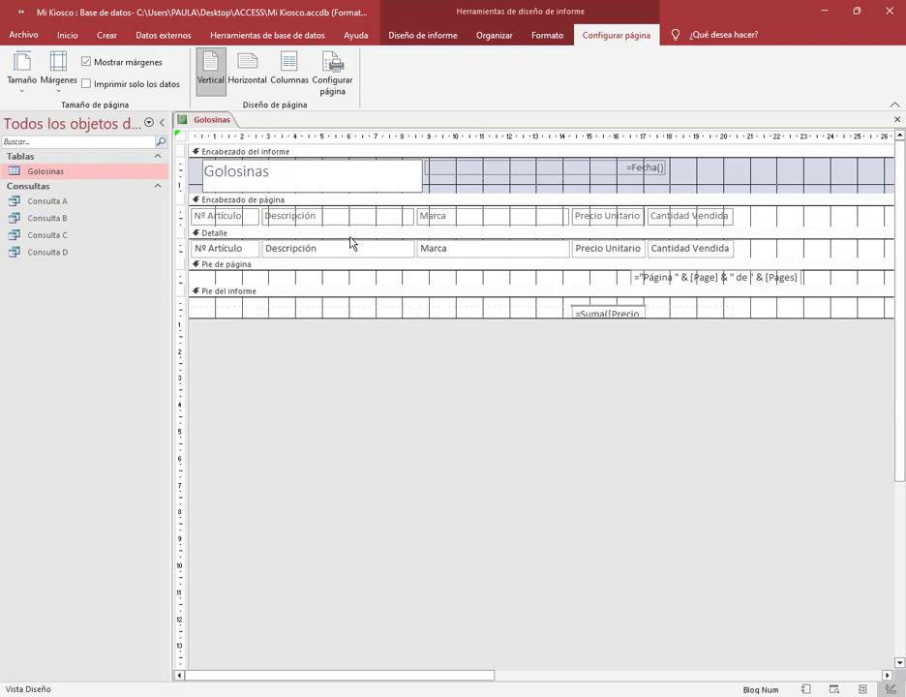
{"action": "type", "text": "Tabla"}
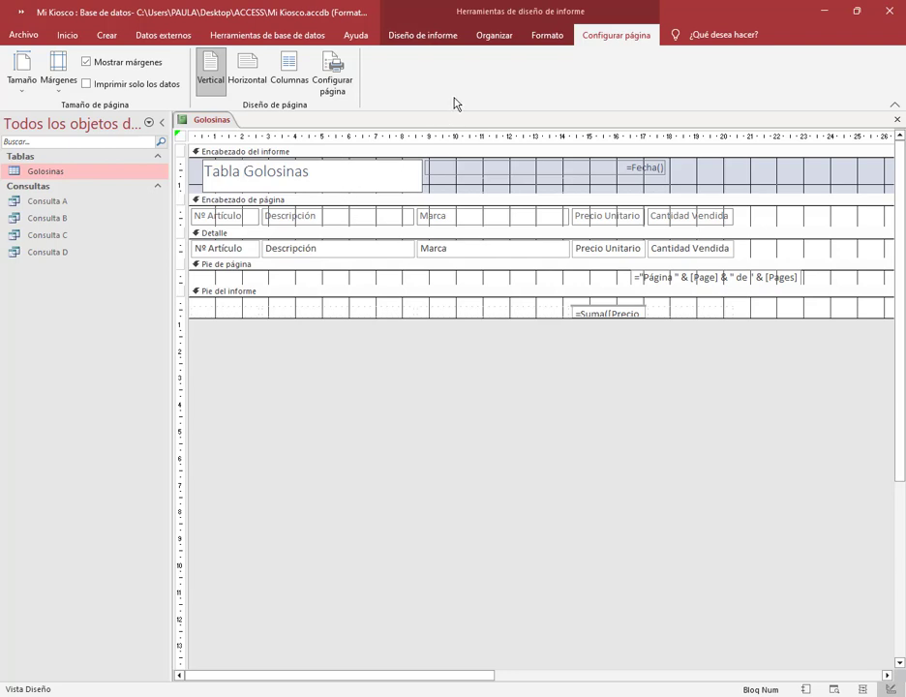
{"action": "type", "text": " de"}
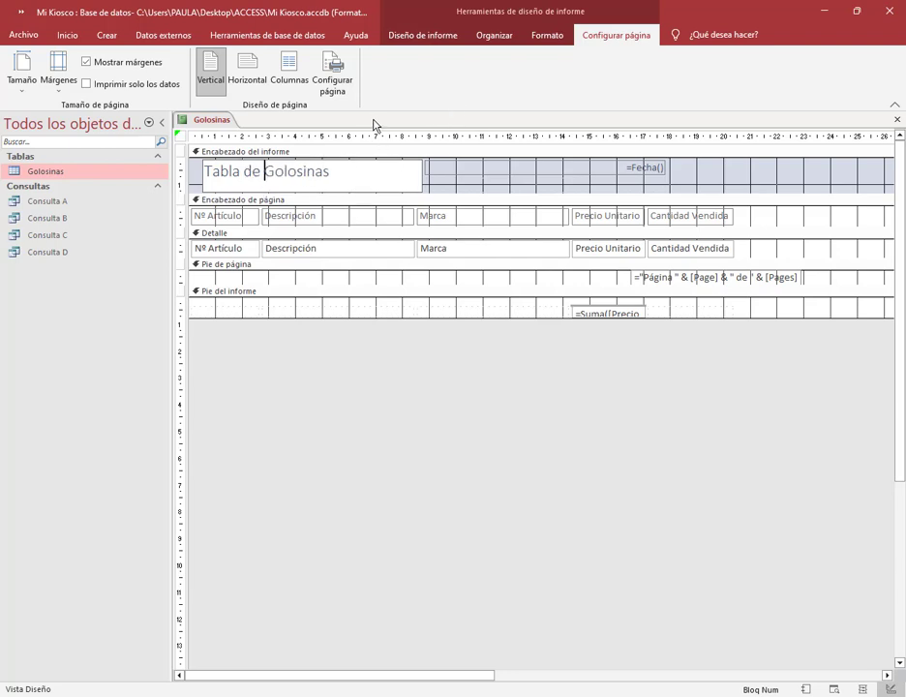
{"action": "double_click", "coordinate": [253, 172]}
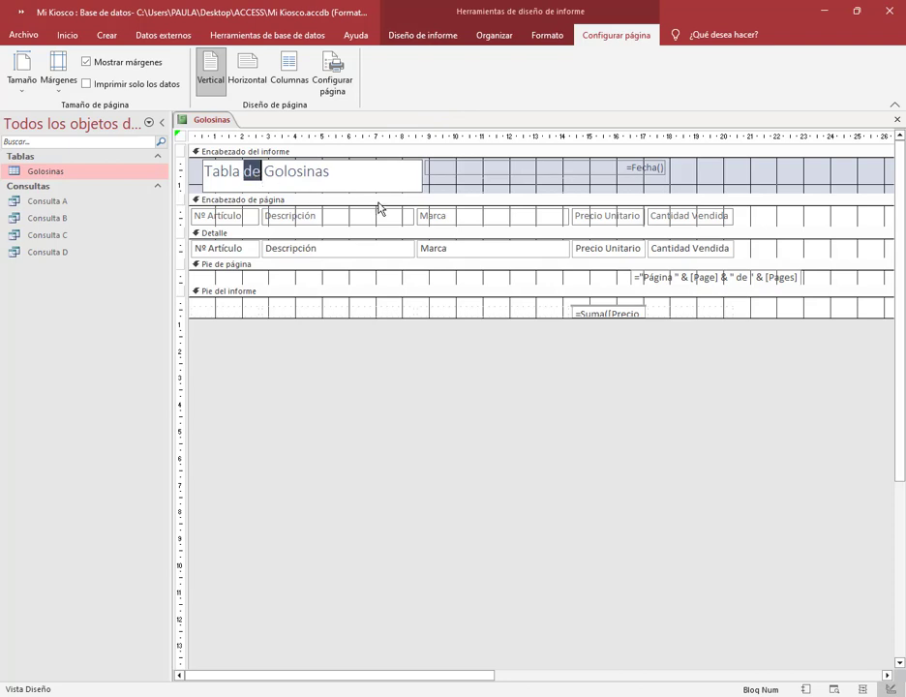
{"action": "key", "text": "Delete"}
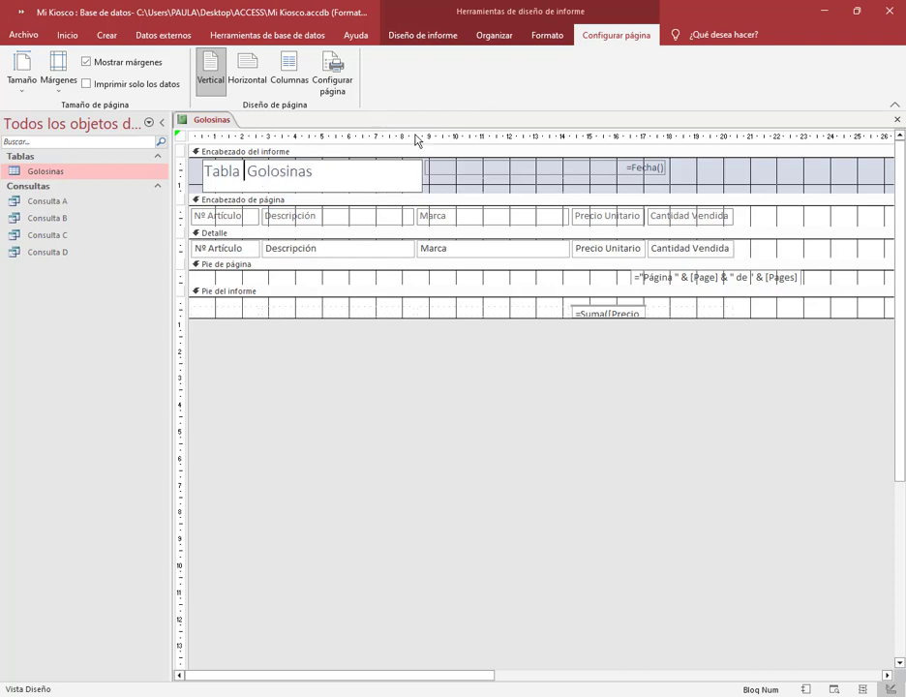
{"action": "left_click", "coordinate": [500, 374]}
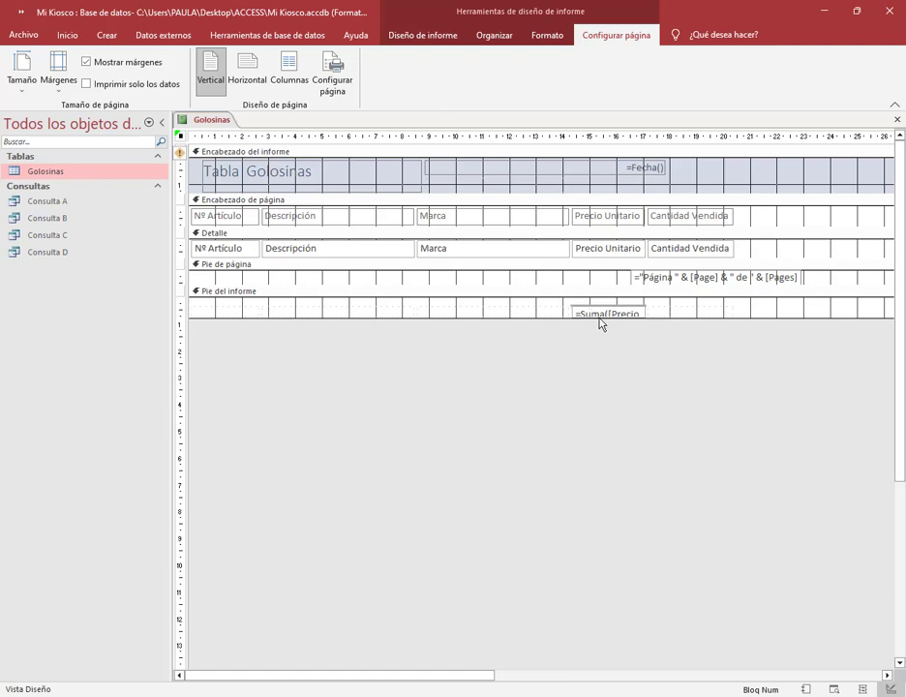
Move the Precio Unitario sum field slightly upward within the report footer, then deselect it.
{"action": "left_click_drag", "start_coordinate": [561, 301], "coordinate": [653, 320]}
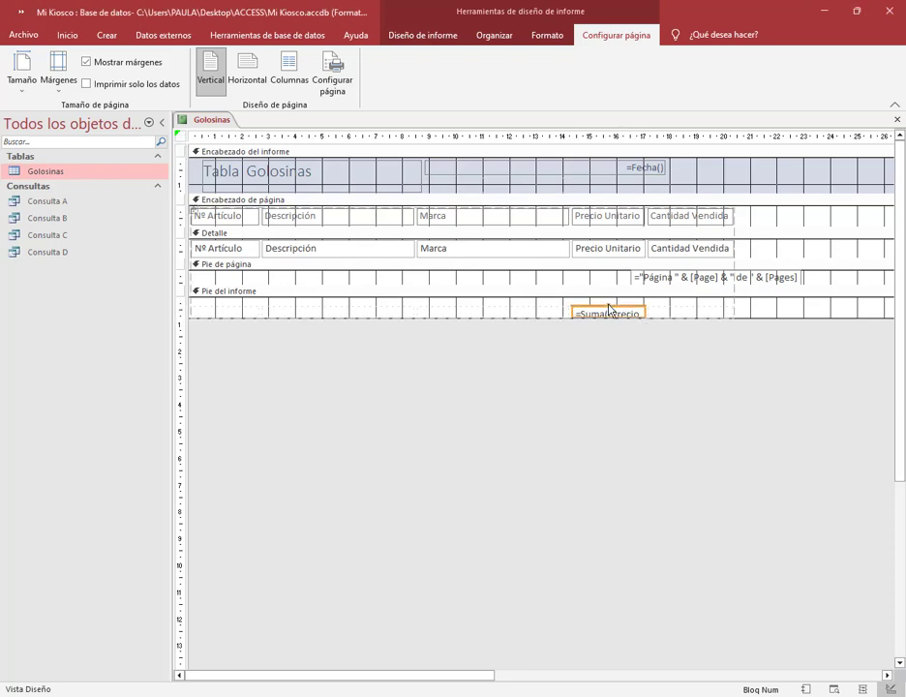
{"action": "left_click", "coordinate": [611, 313]}
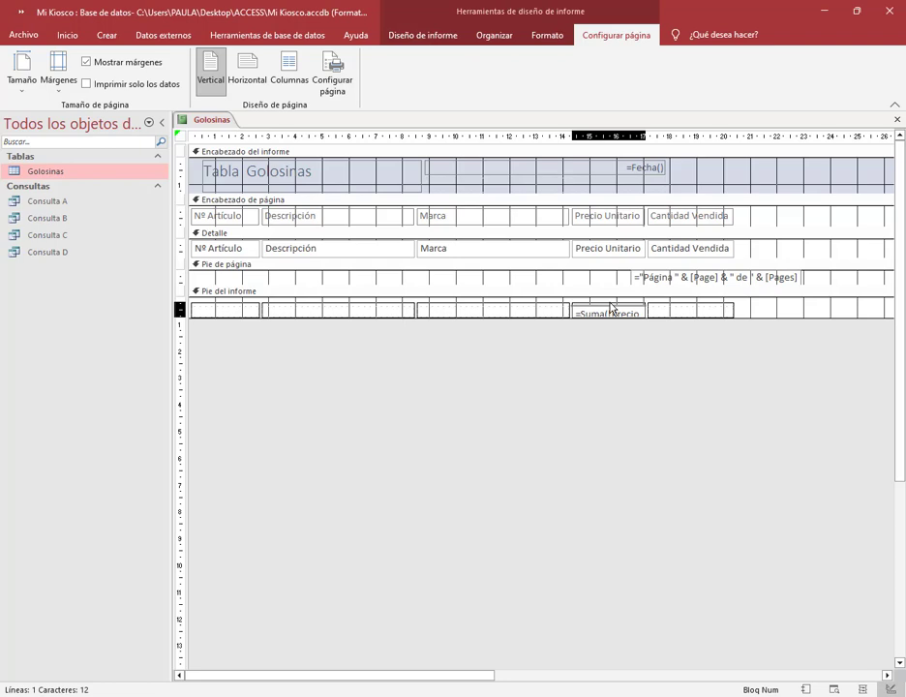
{"action": "key", "text": "Escape"}
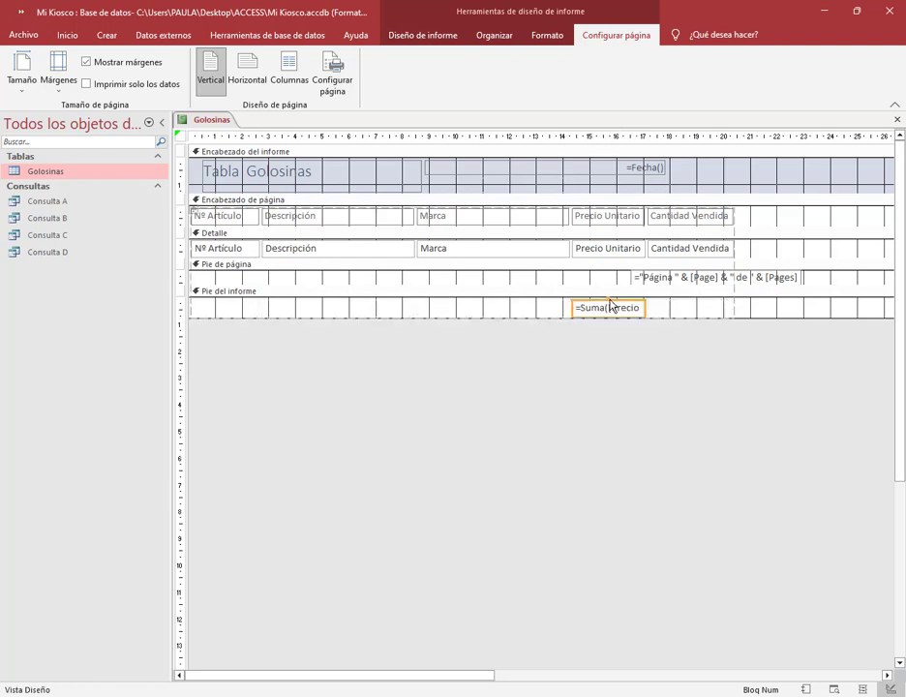
{"action": "left_click", "coordinate": [644, 335]}
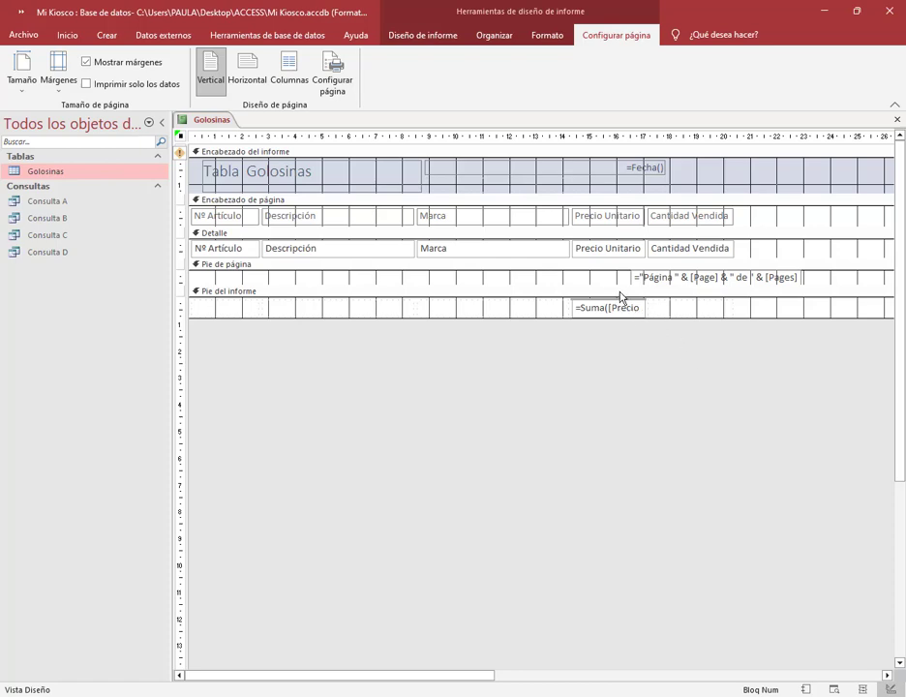
Set the font of the report title "Tabla Golosinas" to Adobe Gothic Std B.
{"action": "left_click", "coordinate": [378, 171]}
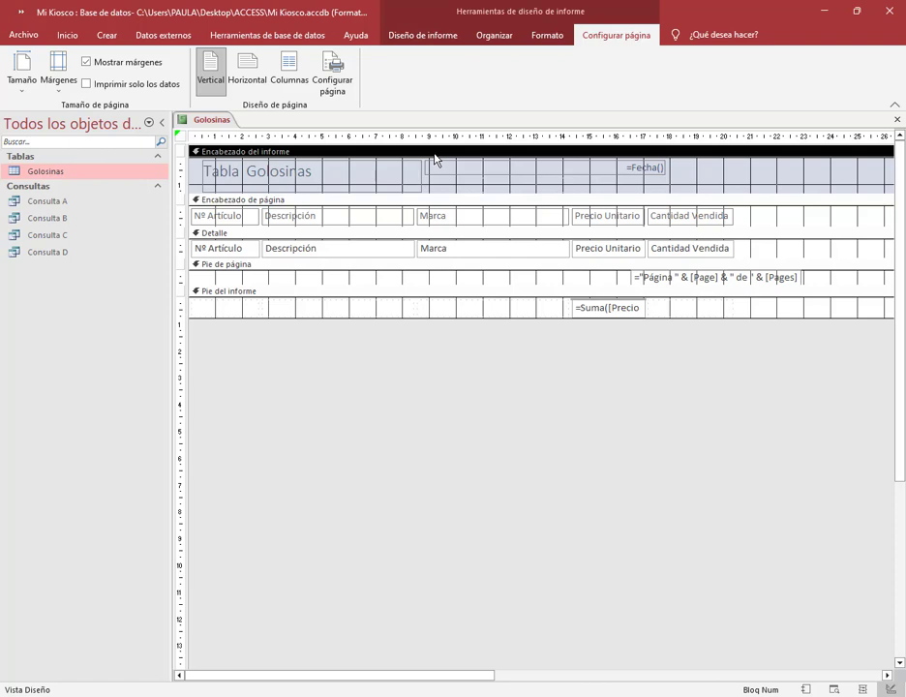
{"action": "left_click", "coordinate": [354, 186]}
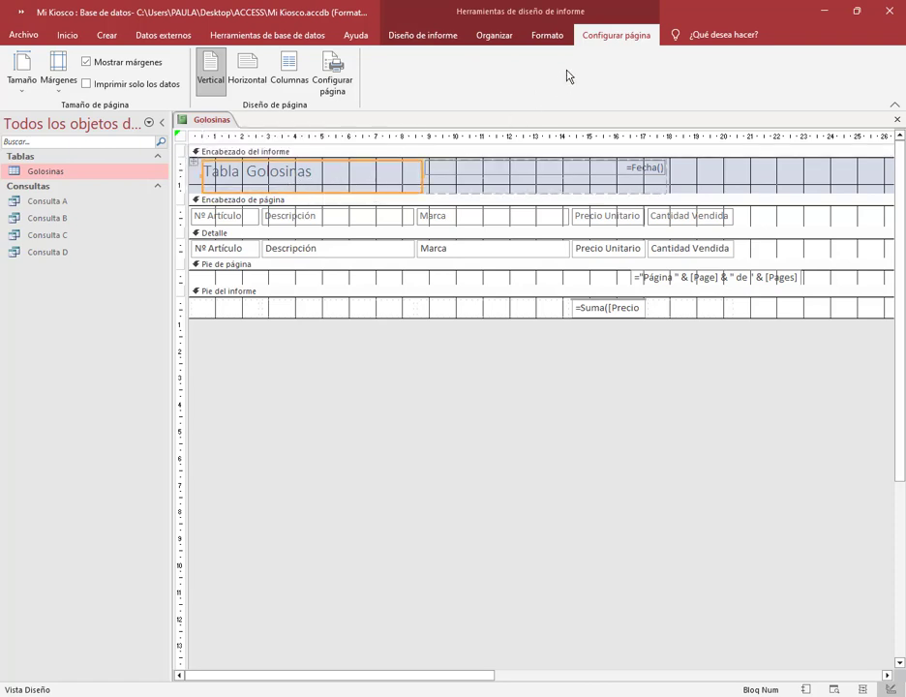
{"action": "left_click", "coordinate": [462, 15]}
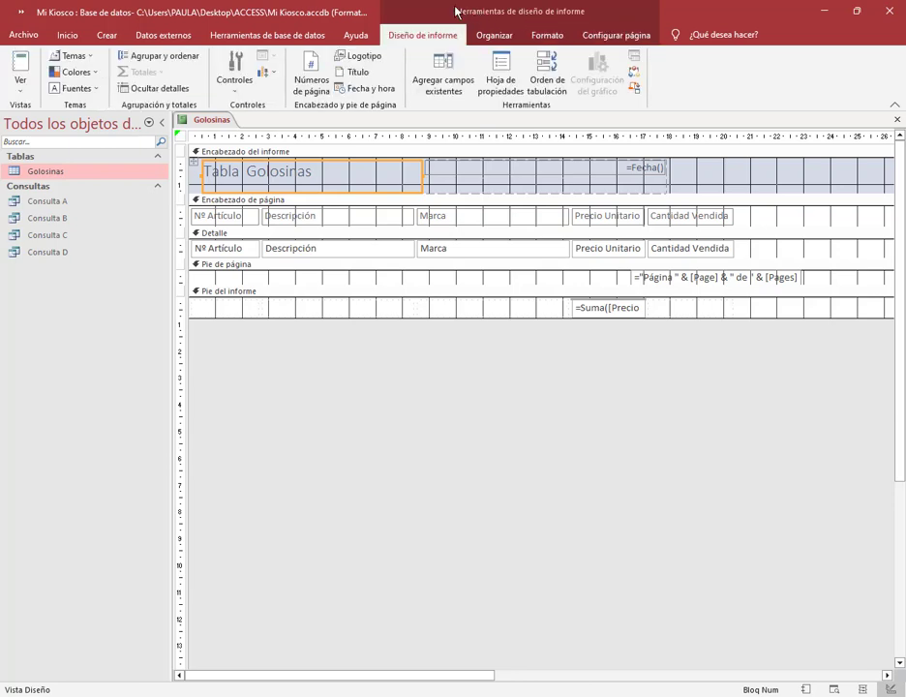
{"action": "left_click", "coordinate": [560, 38]}
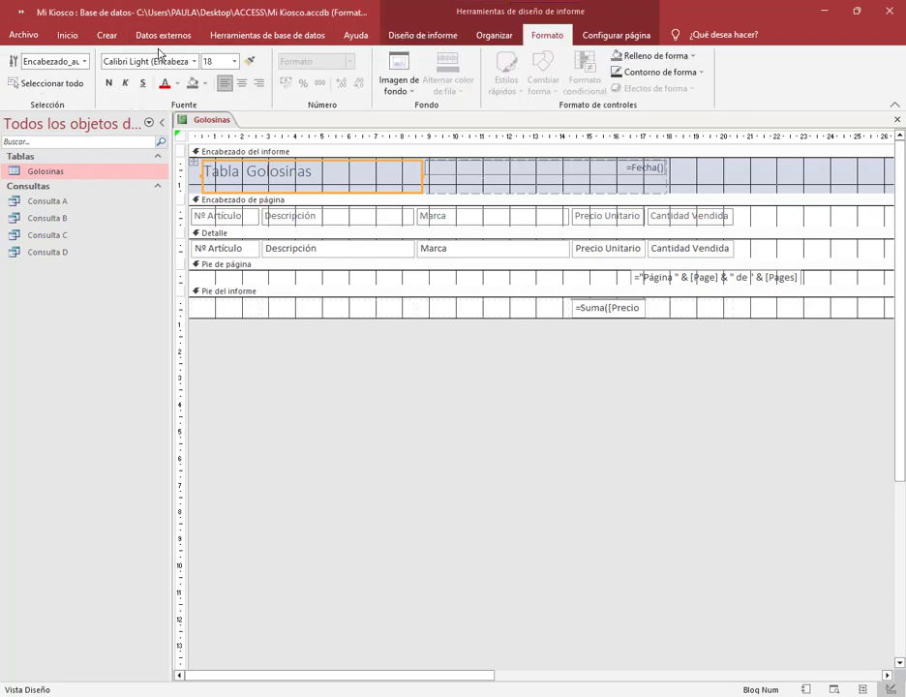
{"action": "left_click", "coordinate": [194, 61]}
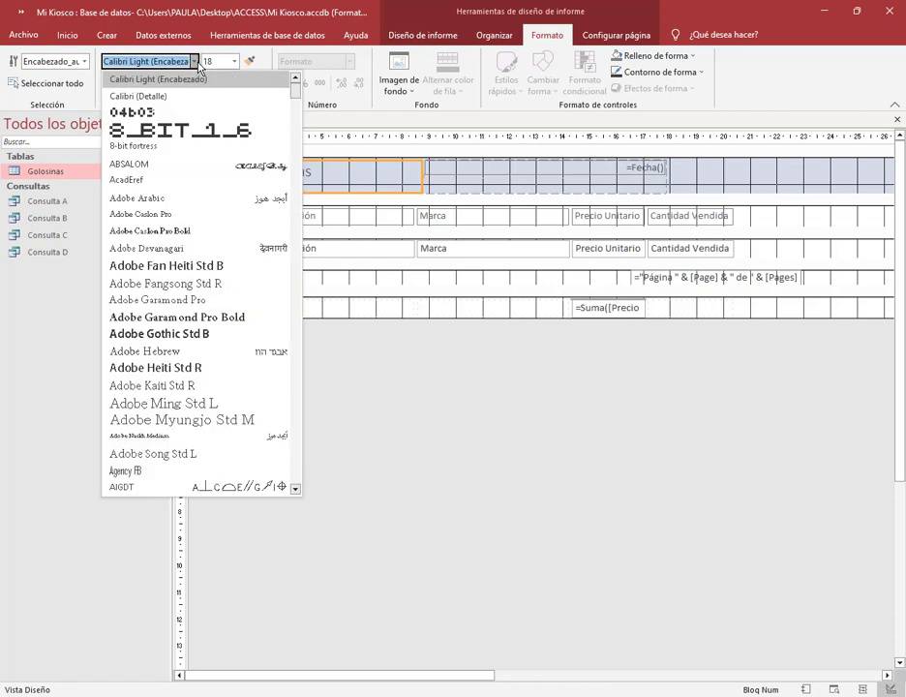
{"action": "left_click", "coordinate": [192, 333]}
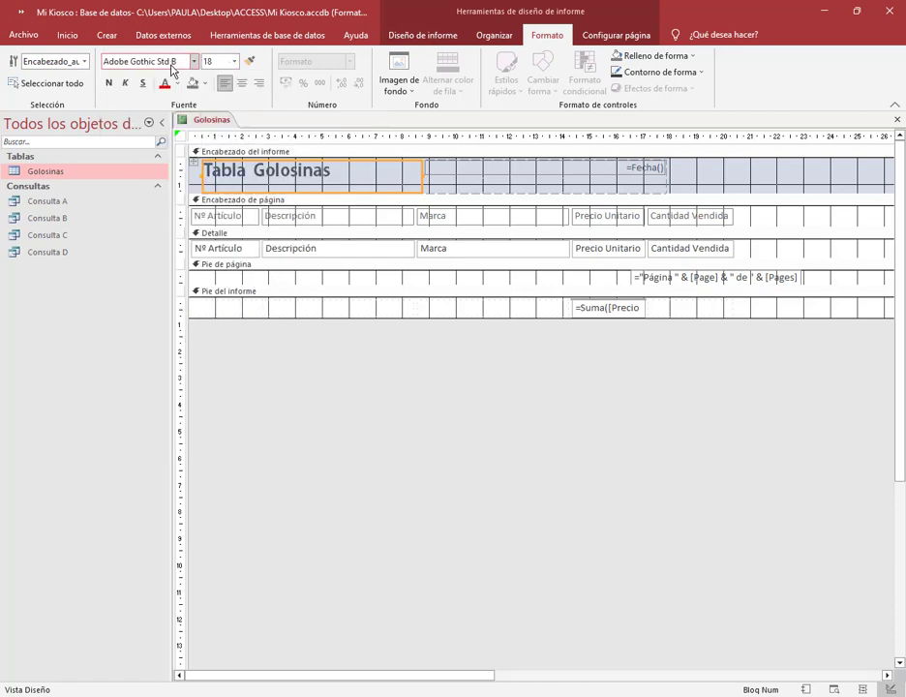
Try centring the report title, return it to left alignment, and colour its text orange from the theme colours.
{"action": "left_click", "coordinate": [242, 83]}
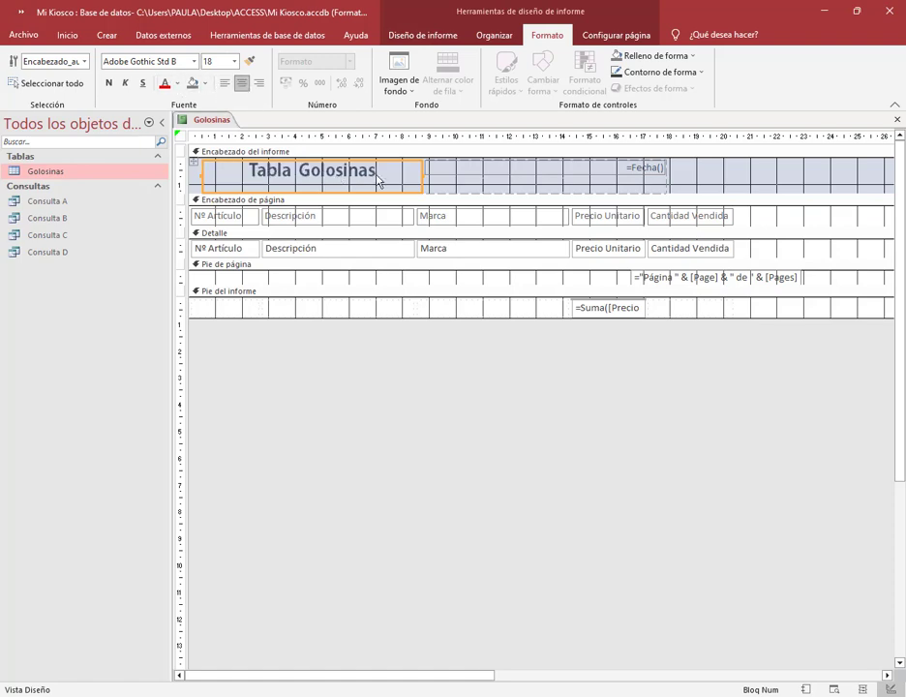
{"action": "left_click", "coordinate": [224, 83]}
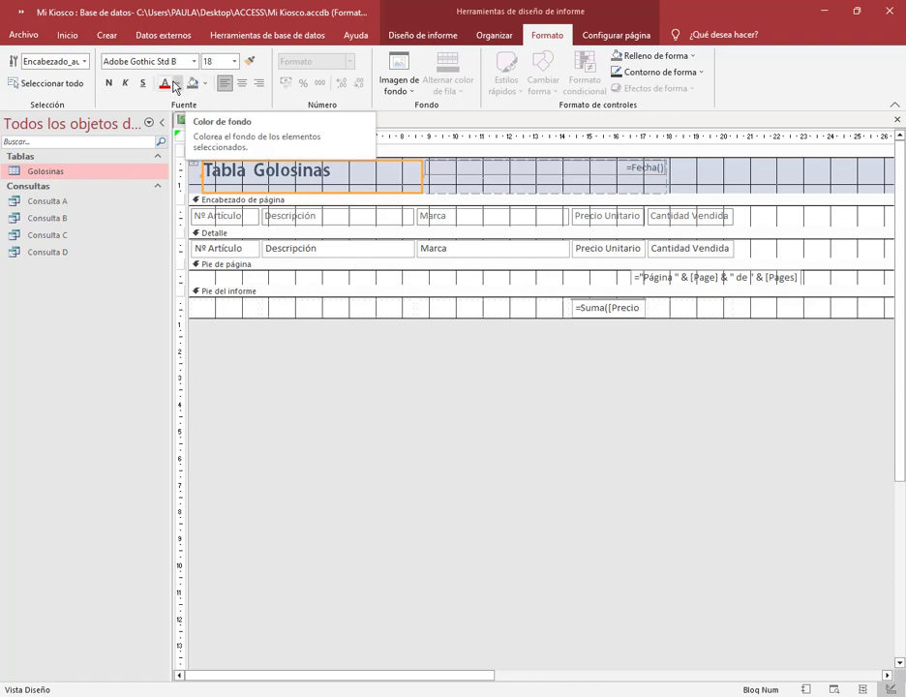
{"action": "left_click", "coordinate": [176, 85]}
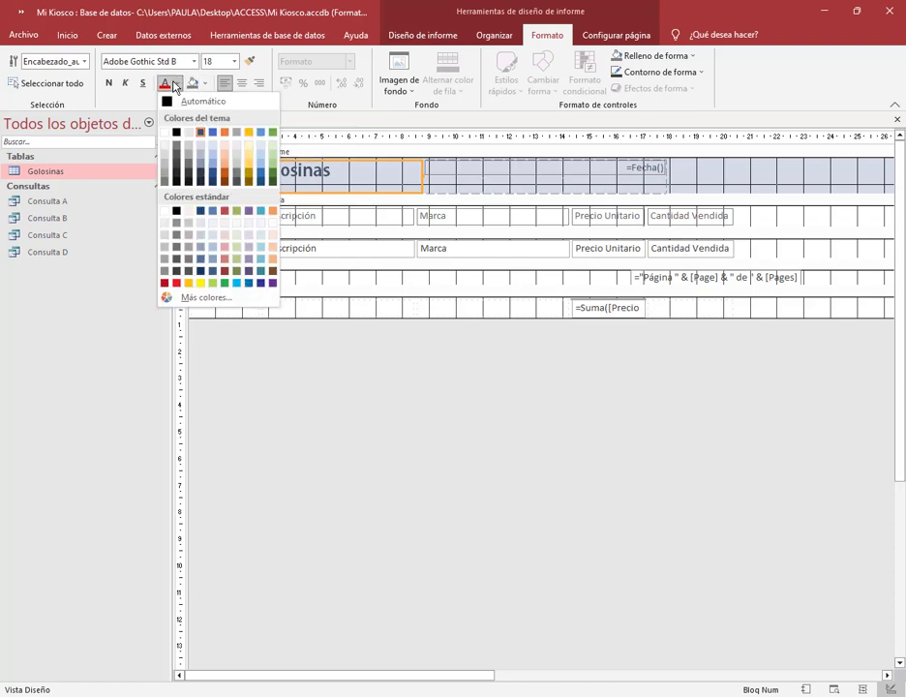
{"action": "left_click", "coordinate": [225, 132]}
{"action": "left_click", "coordinate": [407, 347]}
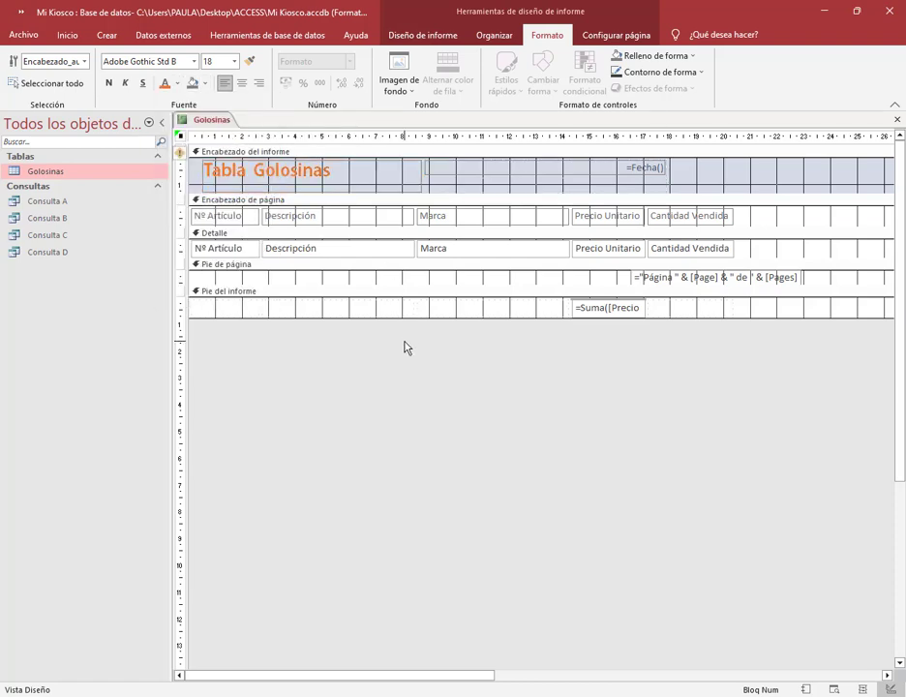
Recolour the report title "Tabla Golosinas" with the dark blue-grey theme colour and deselect it.
{"action": "left_click", "coordinate": [341, 177]}
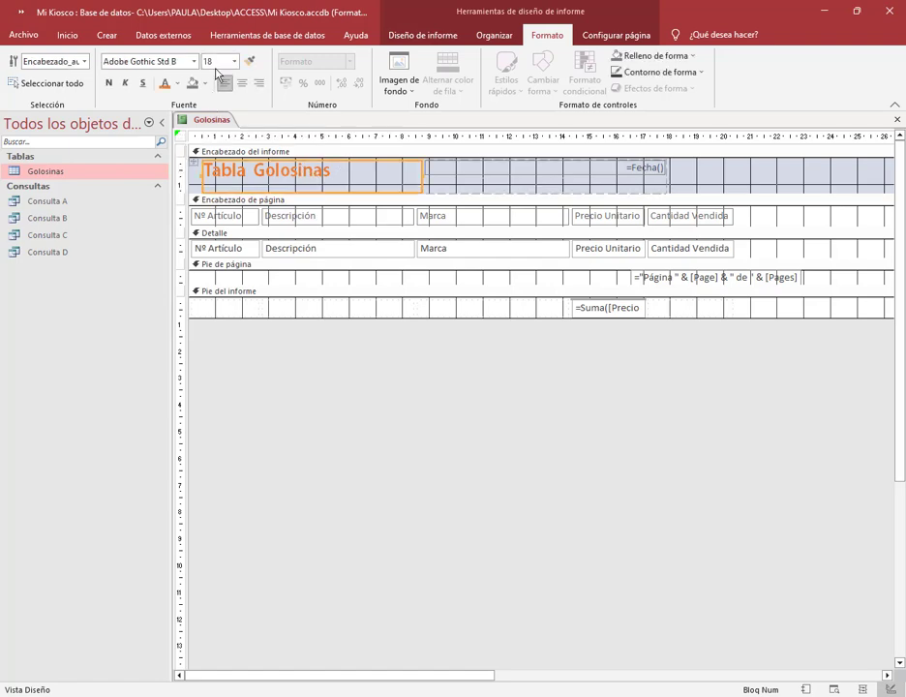
{"action": "left_click", "coordinate": [178, 94]}
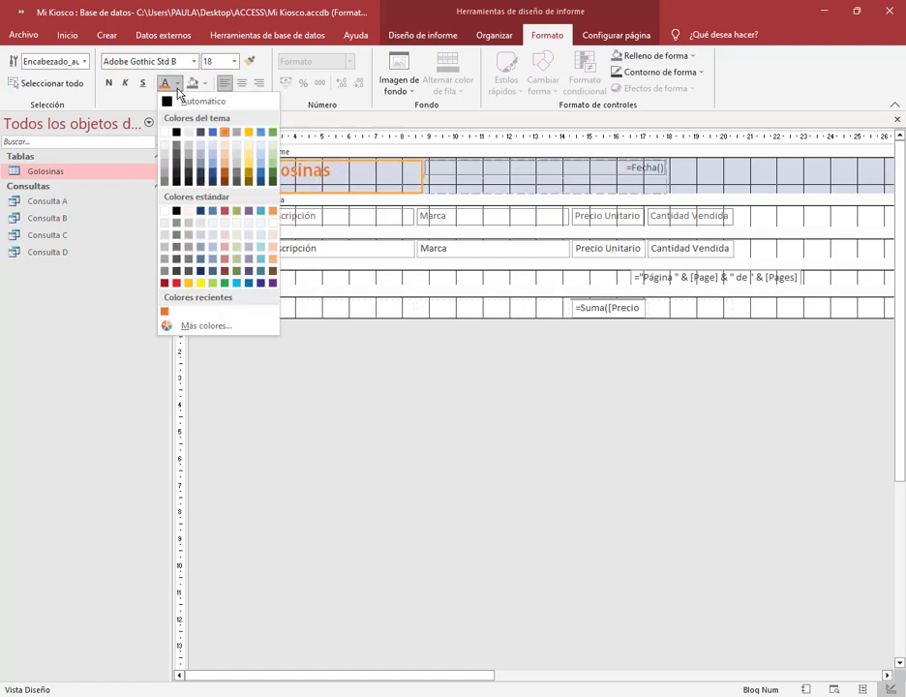
{"action": "left_click", "coordinate": [200, 129]}
{"action": "left_click", "coordinate": [384, 418]}
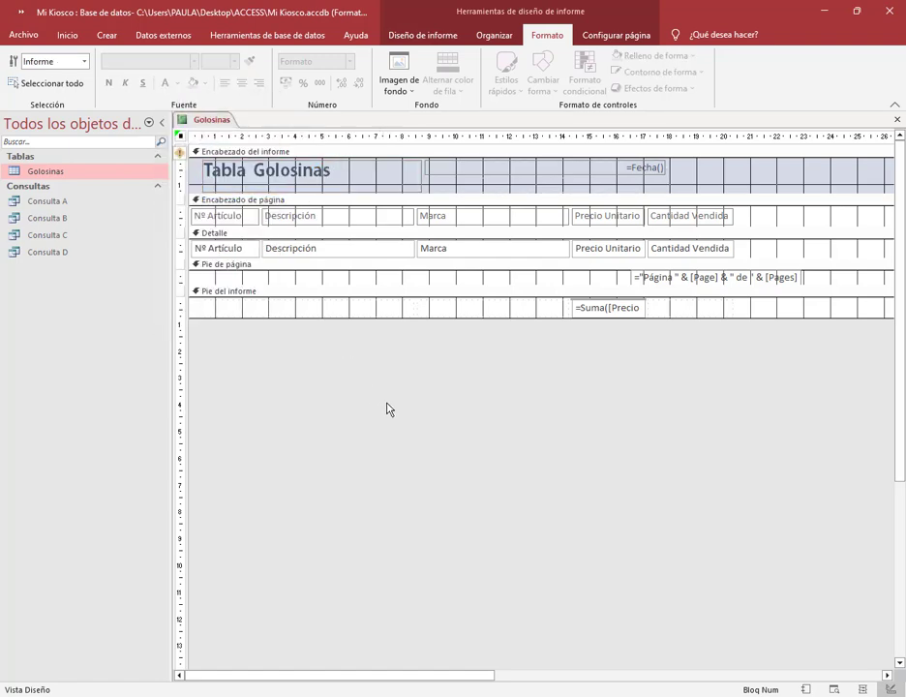
Make the date field in the report header bold and italic.
{"action": "left_click", "coordinate": [657, 171]}
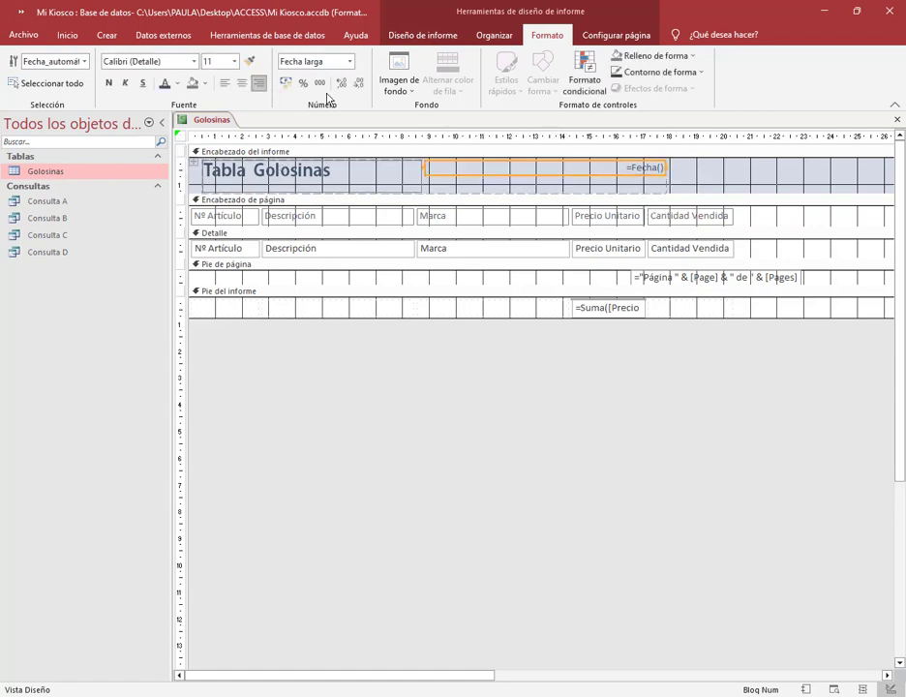
{"action": "left_click", "coordinate": [112, 83]}
{"action": "left_click", "coordinate": [124, 84]}
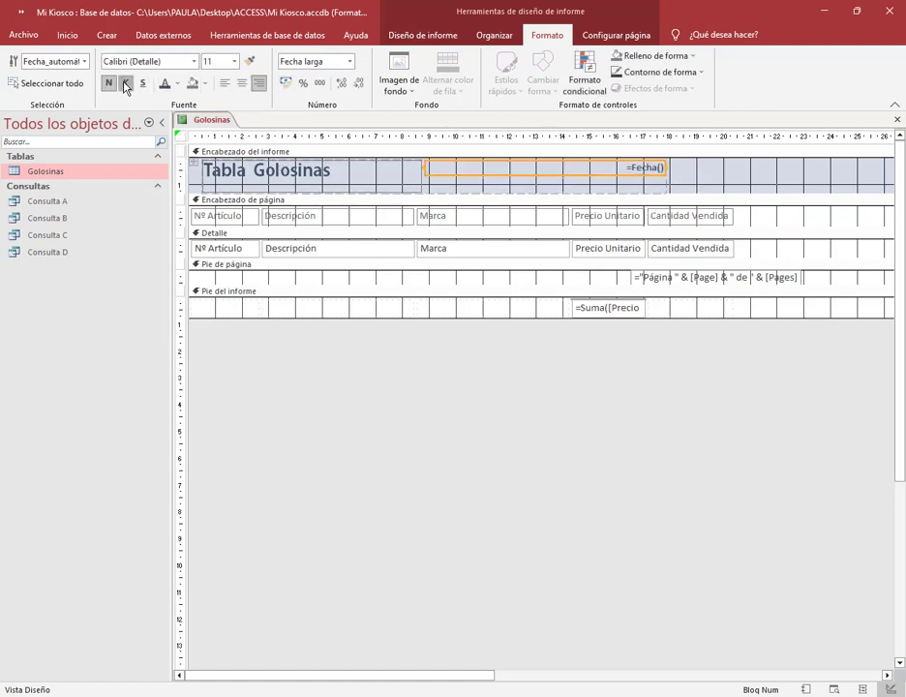
{"action": "left_click", "coordinate": [704, 174]}
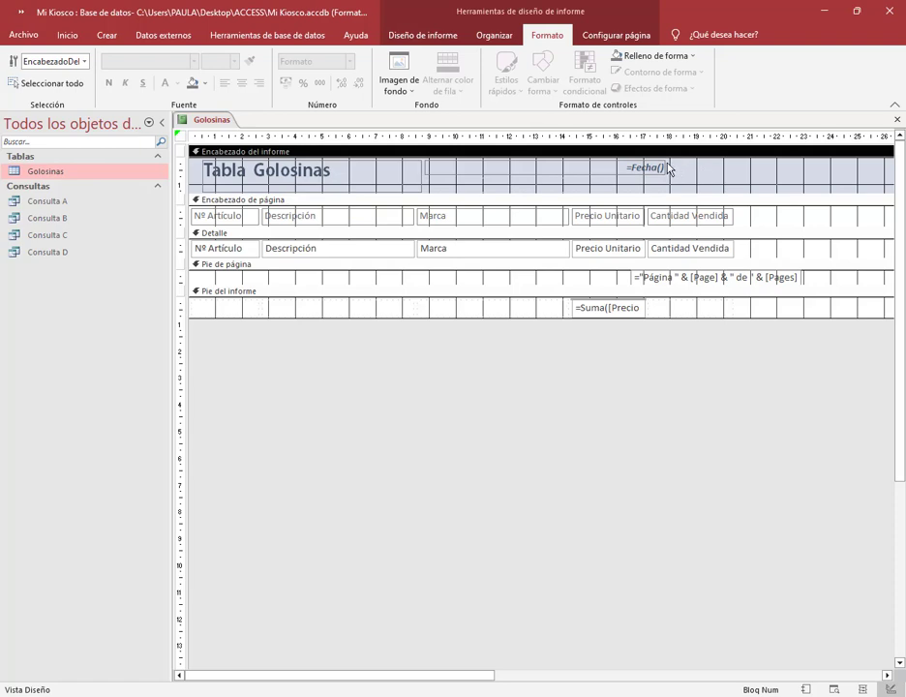
Apply italics to the Precio Unitario sum field in the report footer.
{"action": "left_click", "coordinate": [626, 317]}
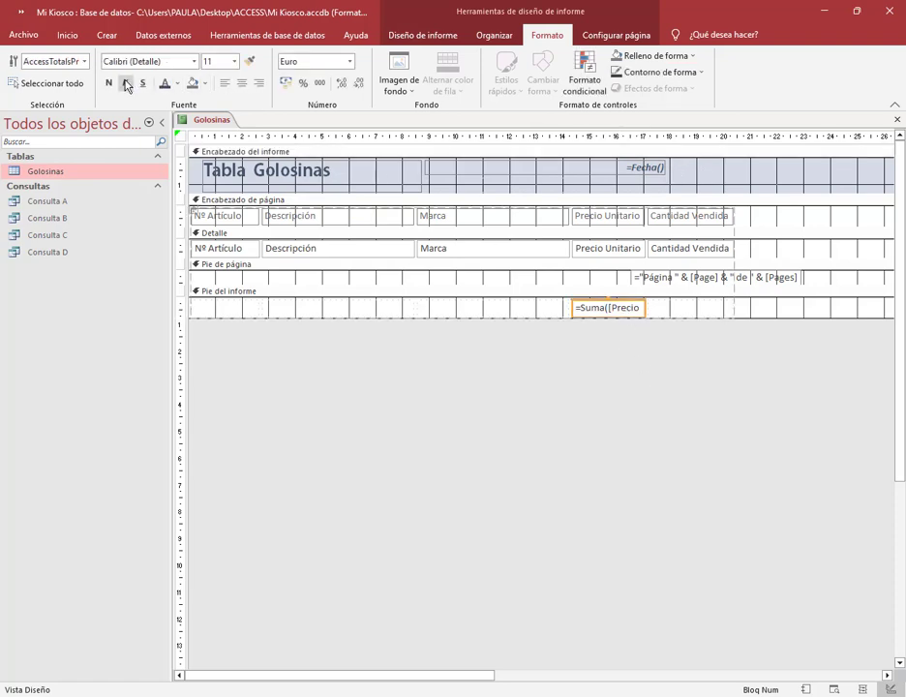
{"action": "left_click", "coordinate": [125, 83]}
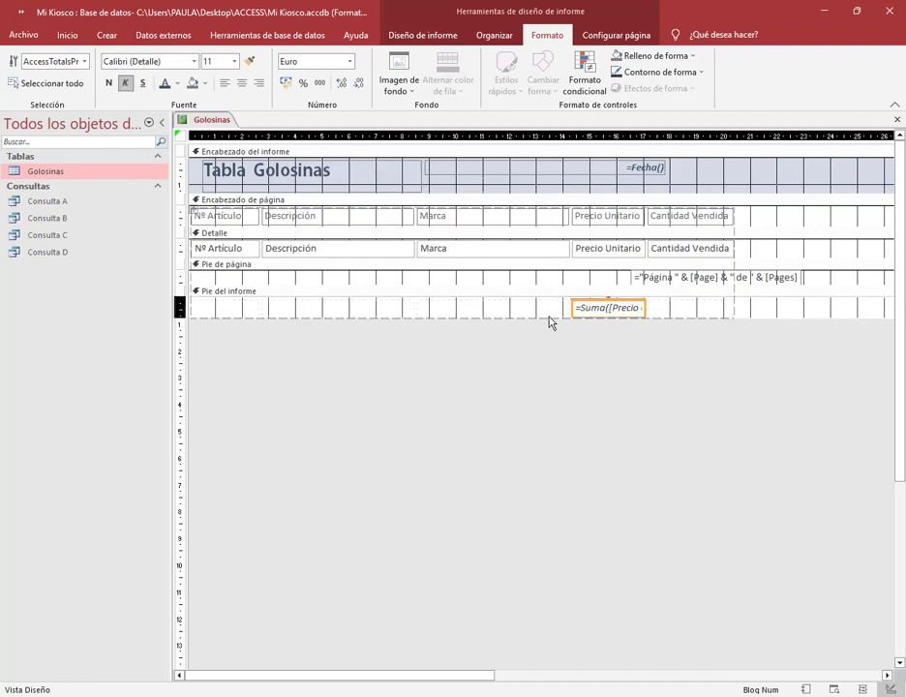
{"action": "left_click", "coordinate": [634, 325]}
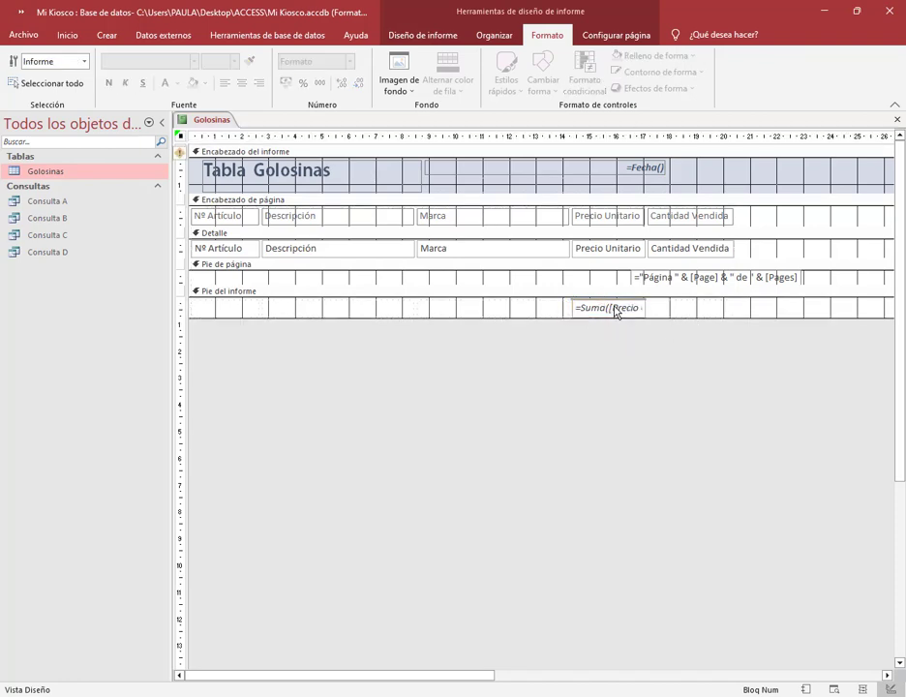
Resize the Precio Unitario sum field so it spans from about 14 cm to about 17.4 cm on the horizontal ruler.
{"action": "left_click", "coordinate": [615, 311]}
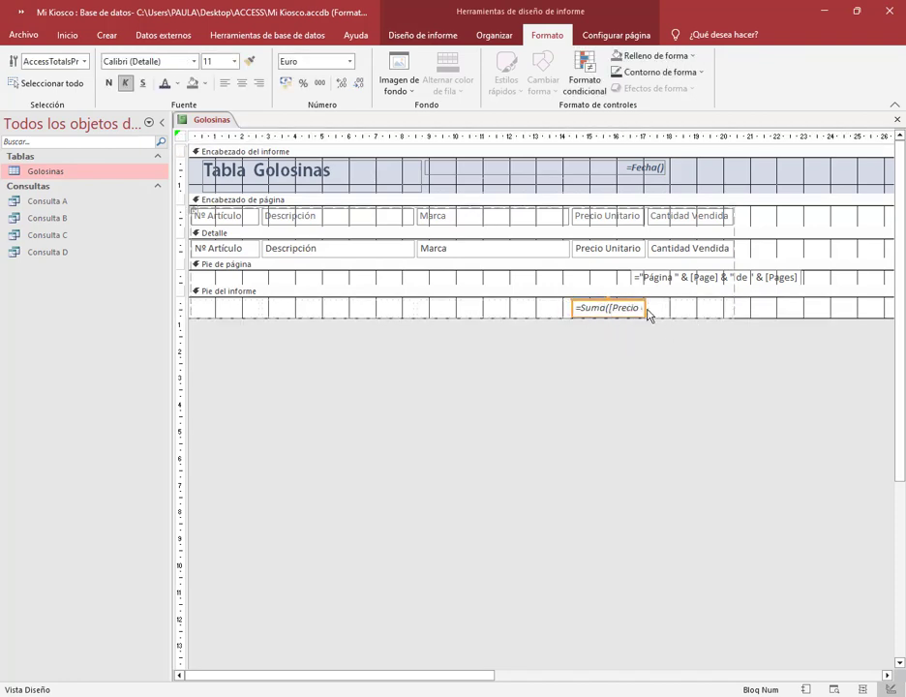
{"action": "left_click_drag", "start_coordinate": [644, 310], "coordinate": [663, 313]}
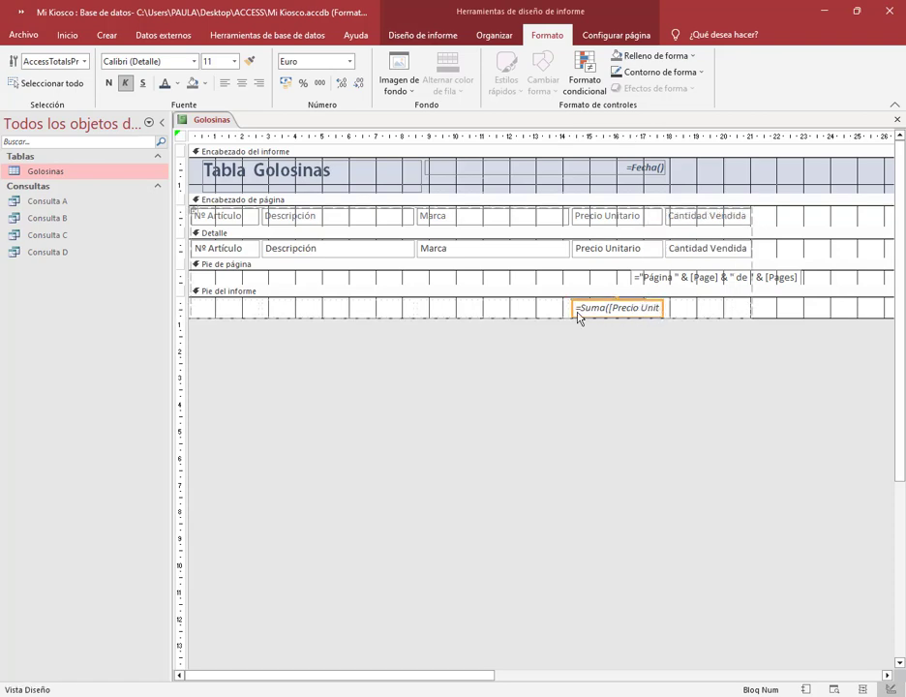
{"action": "left_click_drag", "start_coordinate": [566, 315], "coordinate": [562, 315]}
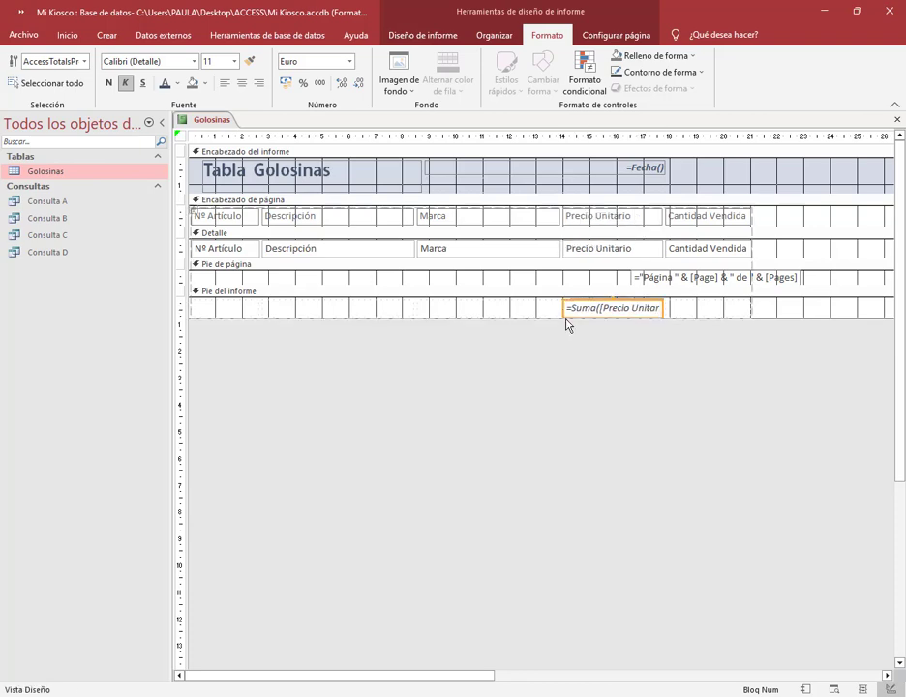
{"action": "left_click", "coordinate": [605, 365]}
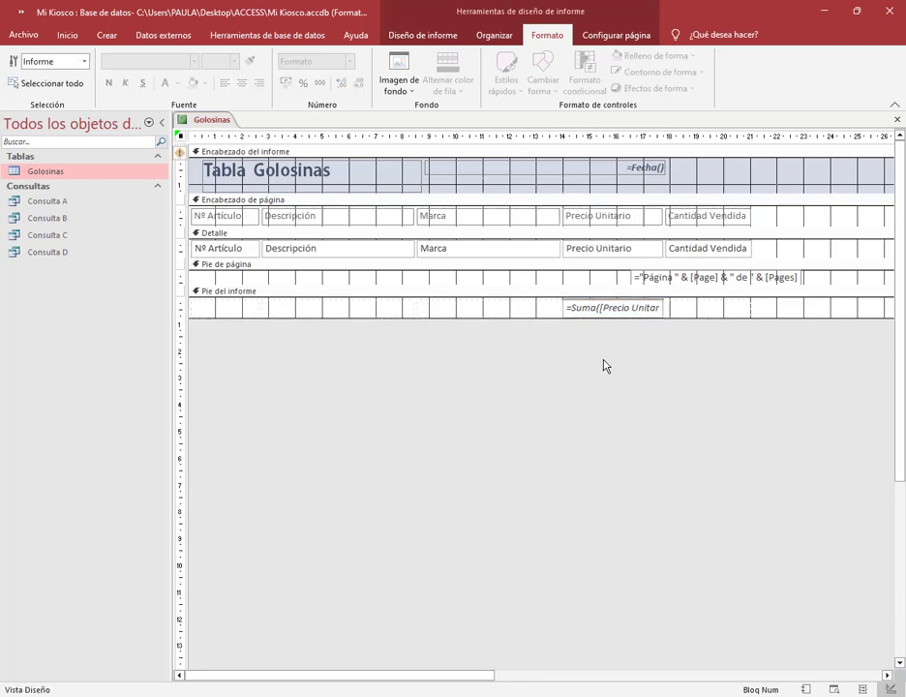
{"action": "left_click", "coordinate": [634, 309]}
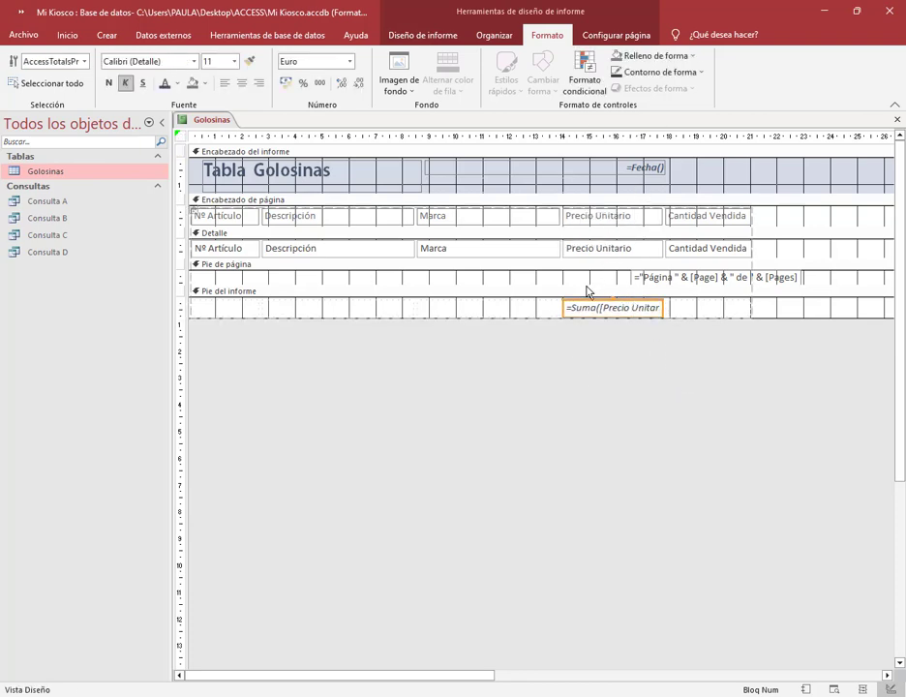
{"action": "left_click_drag", "start_coordinate": [666, 311], "coordinate": [685, 311]}
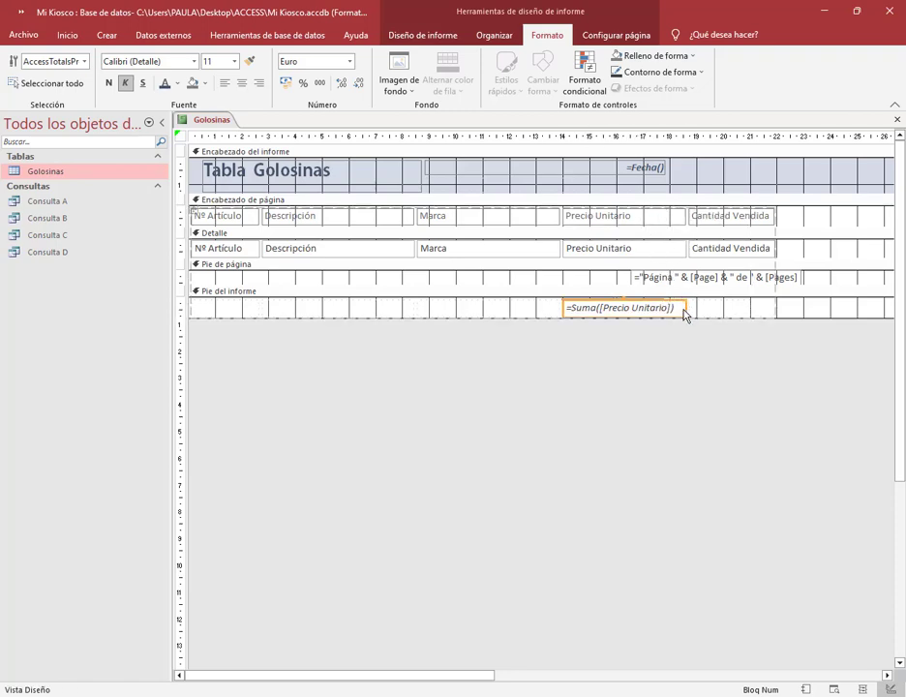
{"action": "left_click_drag", "start_coordinate": [688, 312], "coordinate": [654, 308]}
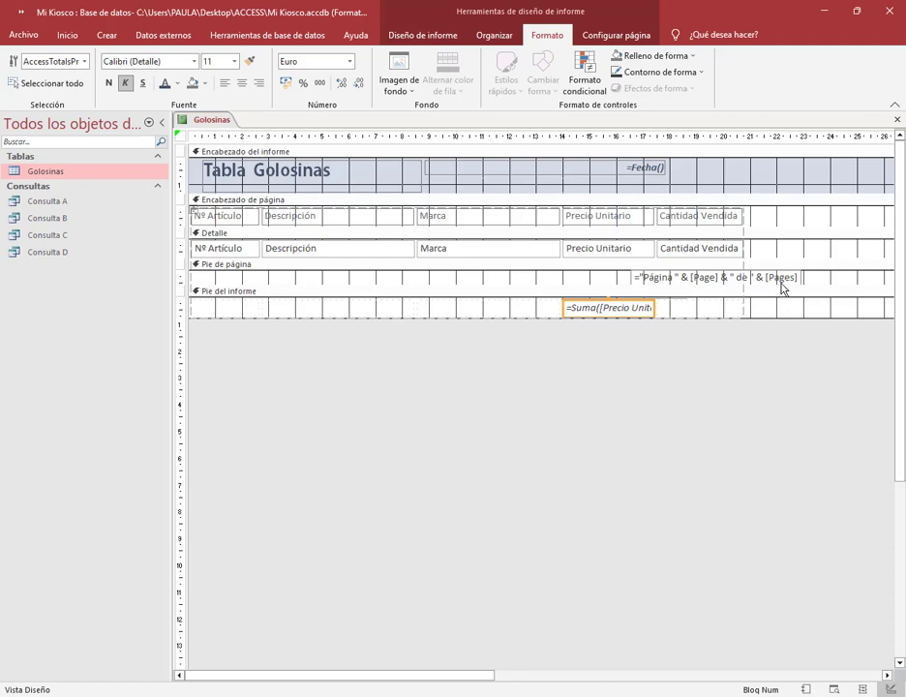
{"action": "left_click", "coordinate": [665, 310]}
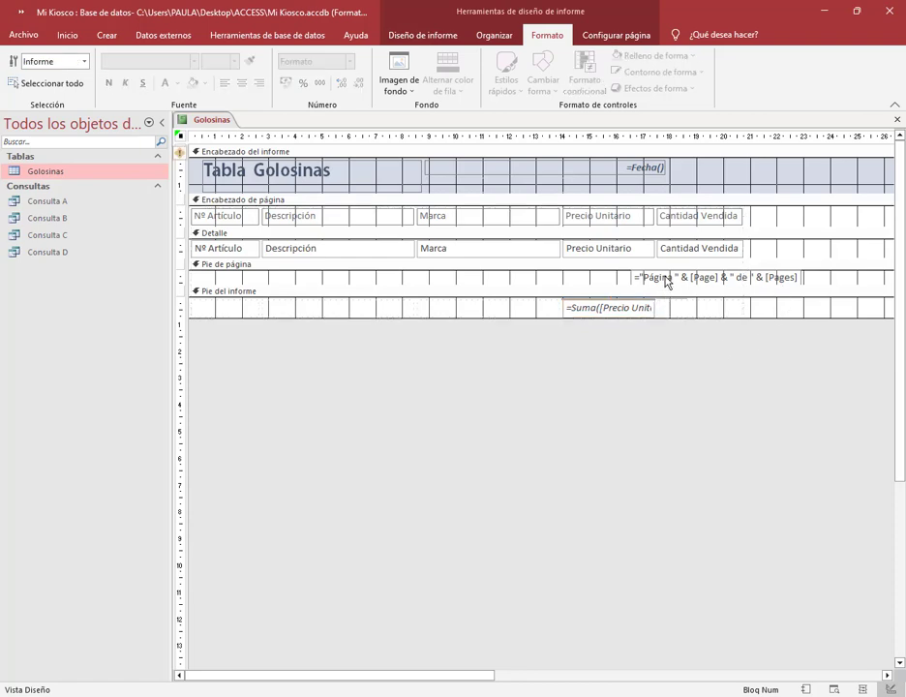
Move the page number field in the page footer left until its right edge roughly lines up with the Cantidad Vendida column.
{"action": "left_click", "coordinate": [642, 278]}
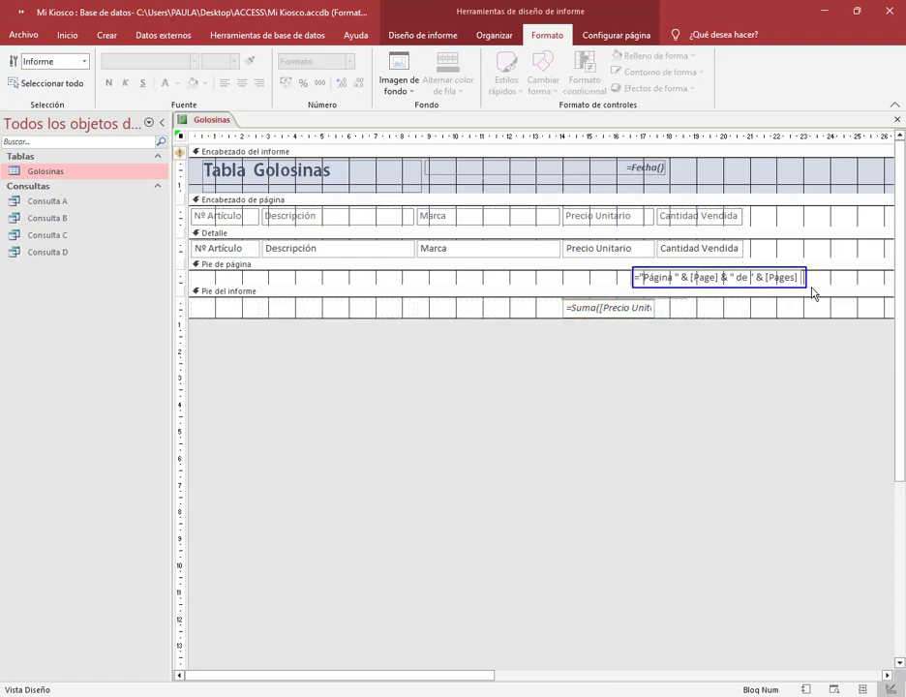
{"action": "left_click", "coordinate": [704, 289]}
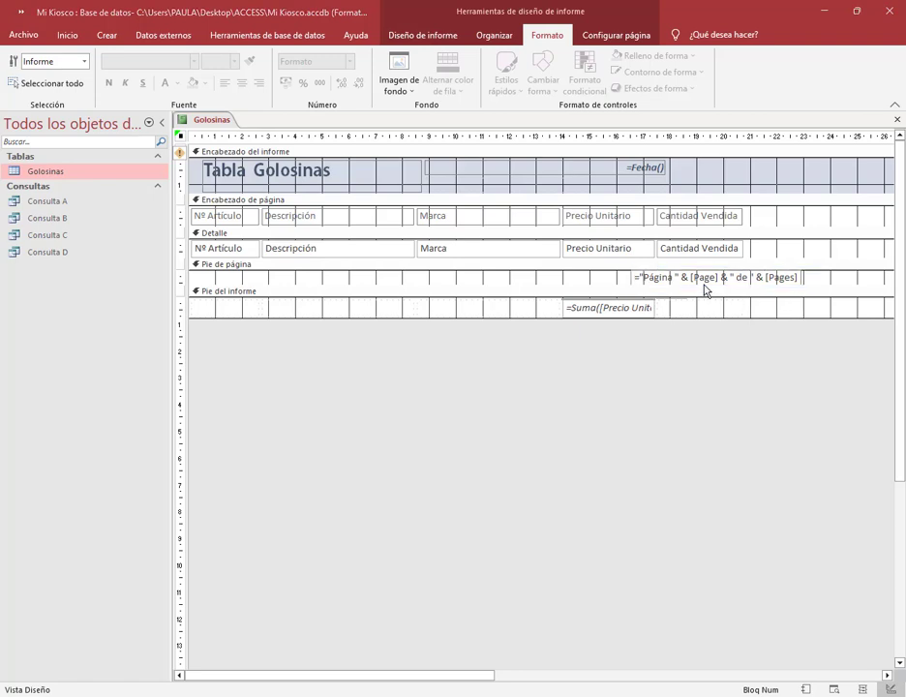
{"action": "left_click_drag", "start_coordinate": [704, 286], "coordinate": [644, 281]}
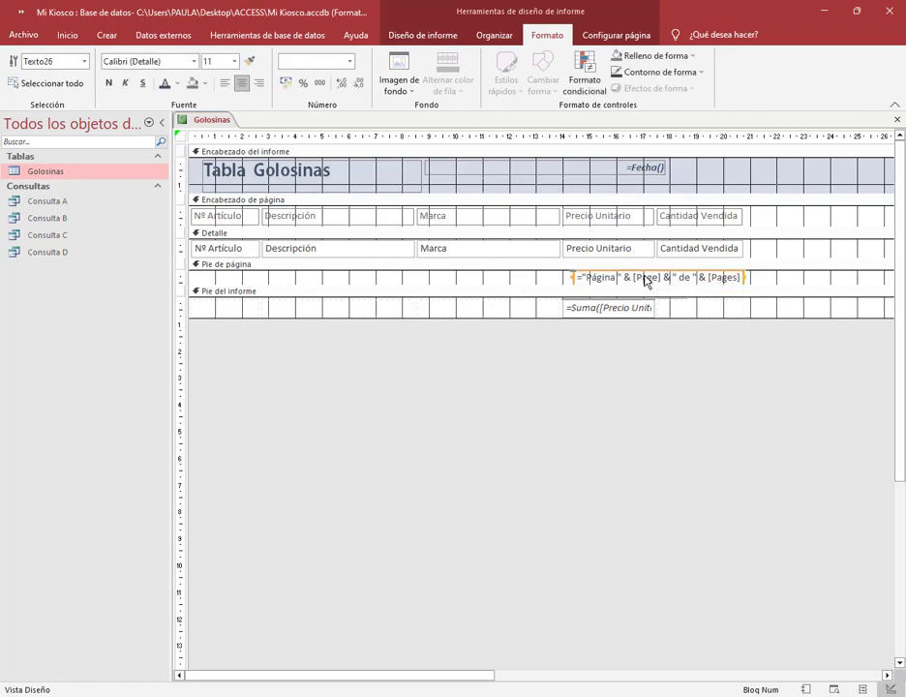
{"action": "left_click", "coordinate": [739, 352]}
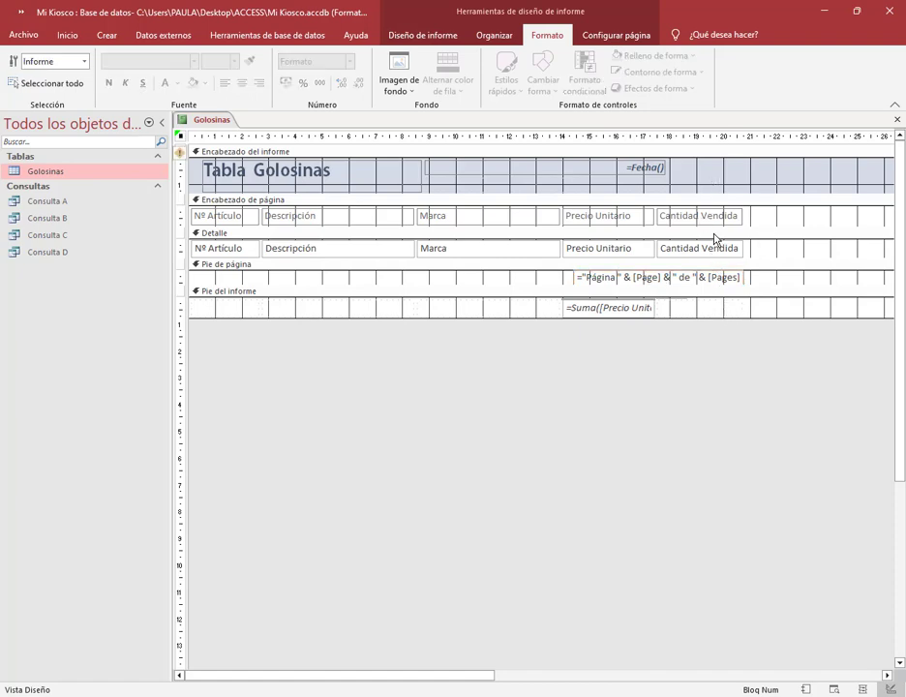
{"action": "left_click", "coordinate": [712, 285]}
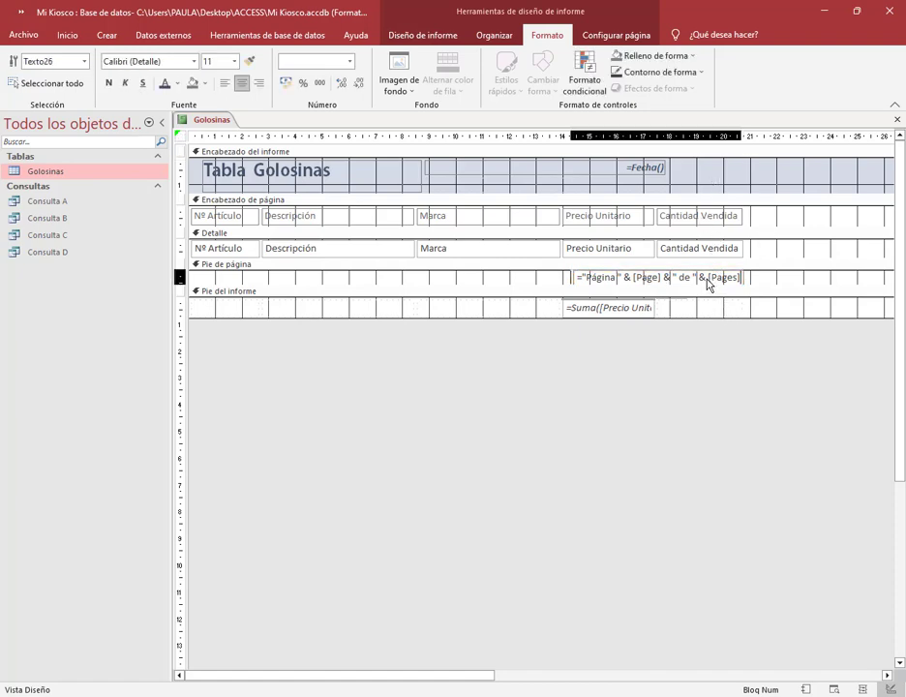
{"action": "left_click", "coordinate": [752, 354]}
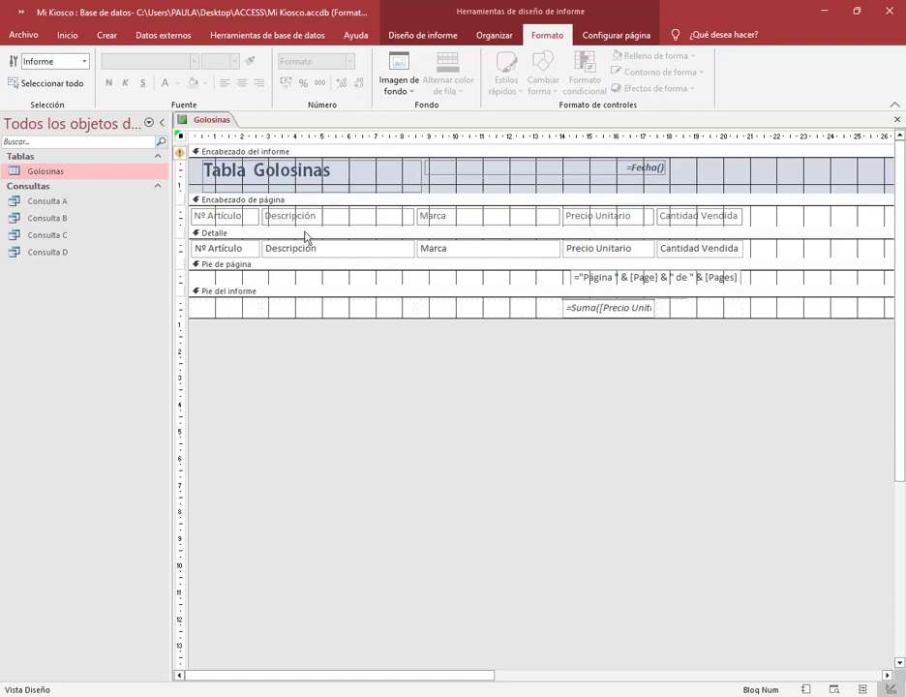
Show the Golosinas report in Report view to check the formatting changes.
{"action": "left_click", "coordinate": [338, 176]}
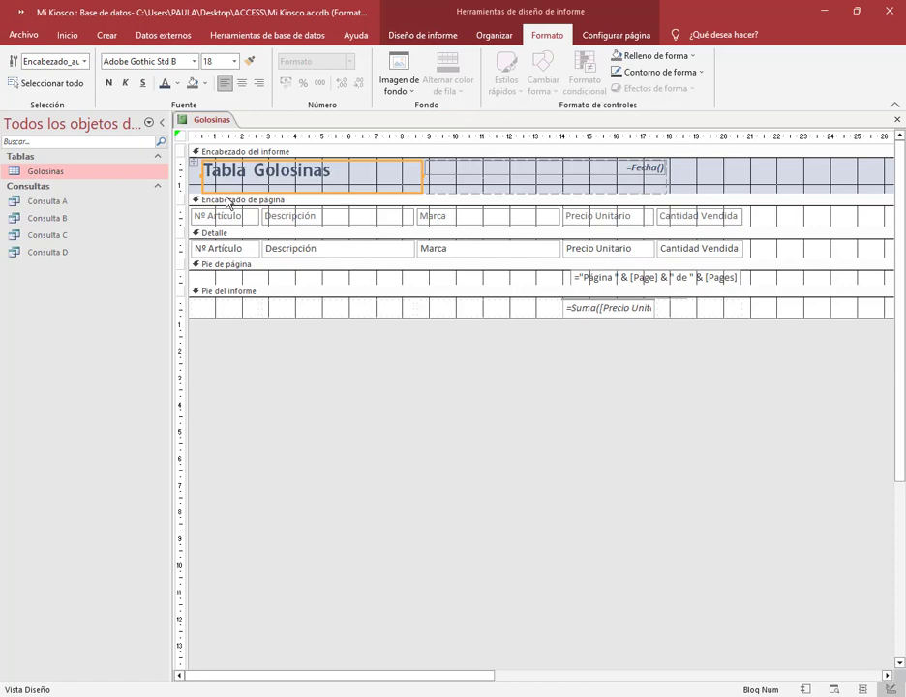
{"action": "right_click", "coordinate": [212, 121]}
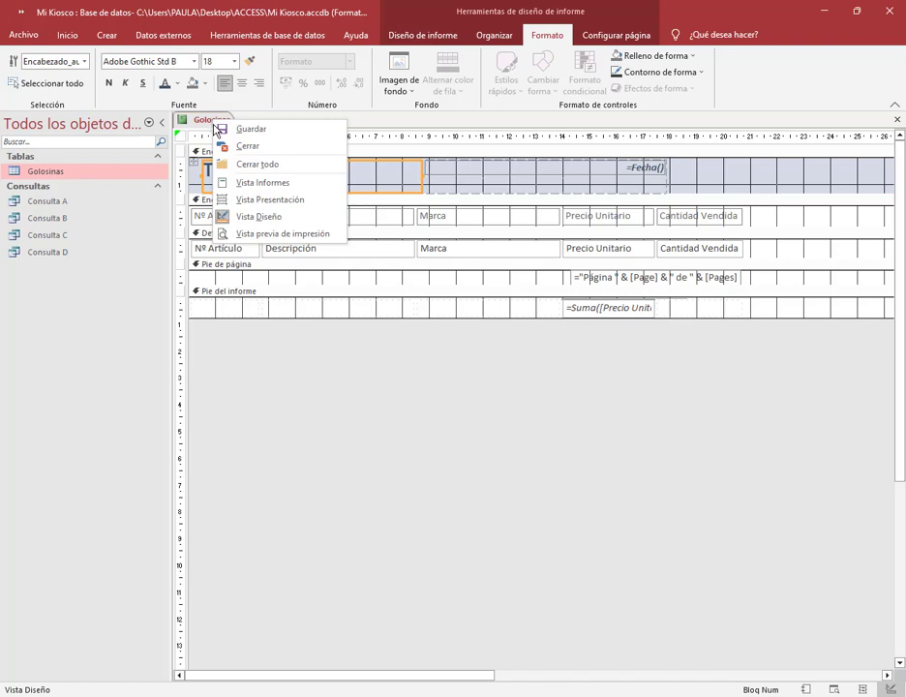
{"action": "left_click", "coordinate": [262, 183]}
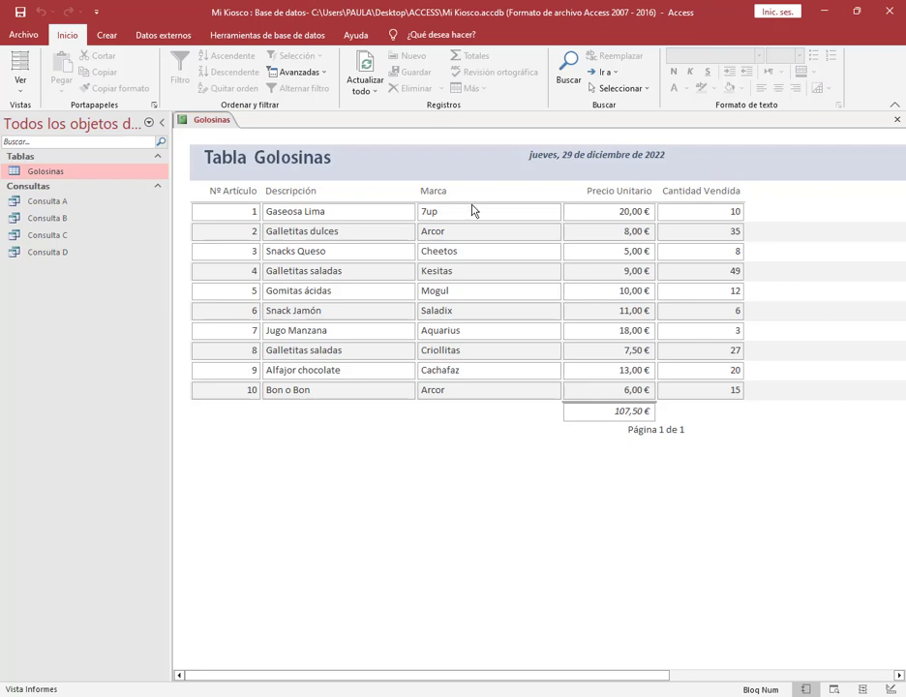
Return the report to Design view and centre the text of all five column headings in the page header.
{"action": "right_click", "coordinate": [218, 119]}
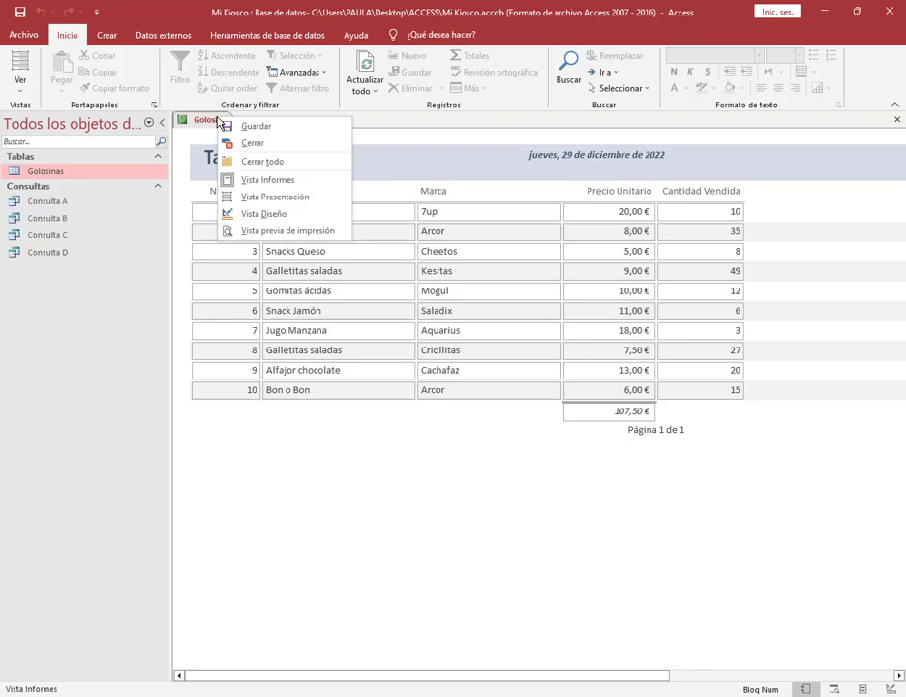
{"action": "left_click", "coordinate": [264, 213]}
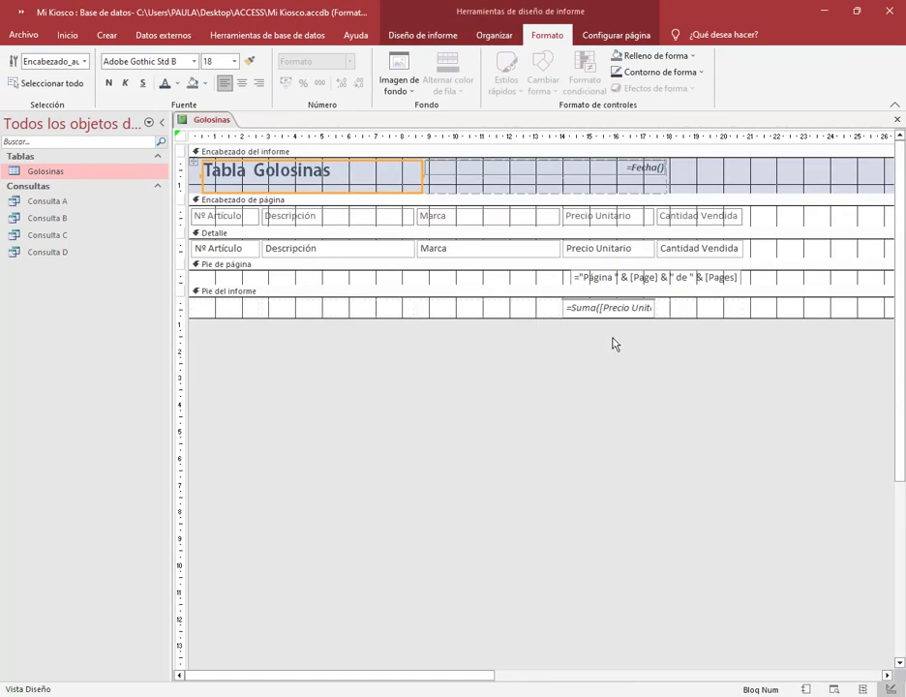
{"action": "left_click", "coordinate": [464, 222]}
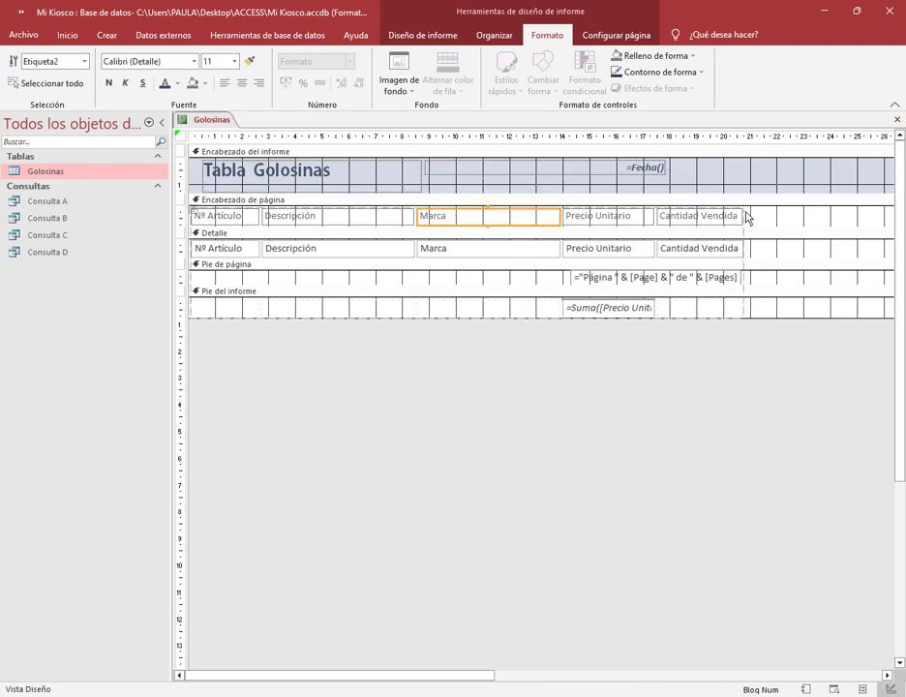
{"action": "left_click_drag", "start_coordinate": [760, 213], "coordinate": [223, 217]}
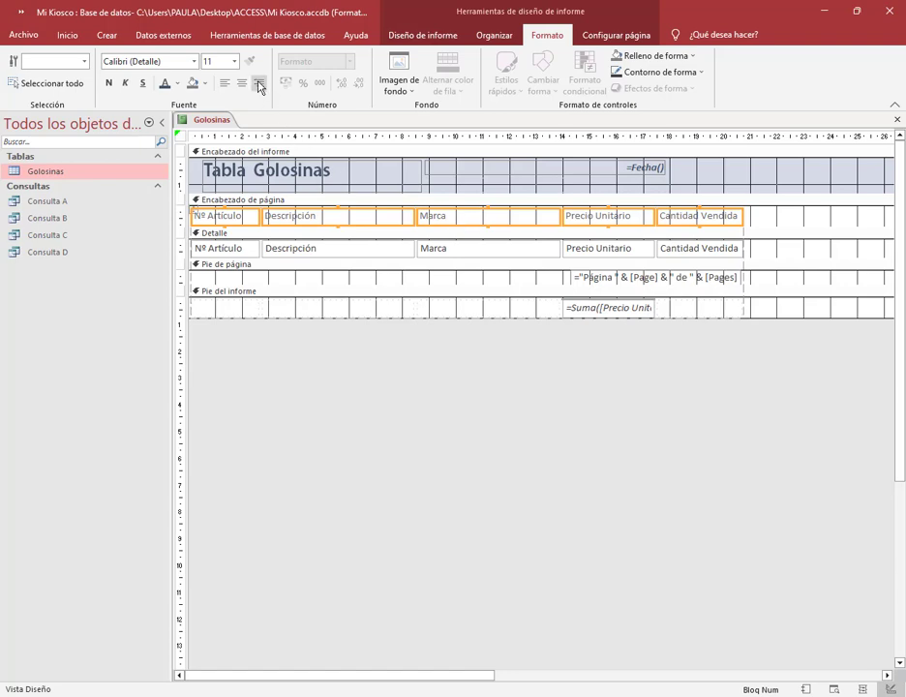
{"action": "left_click", "coordinate": [534, 35]}
{"action": "left_click_drag", "start_coordinate": [90, 47], "coordinate": [276, 112]}
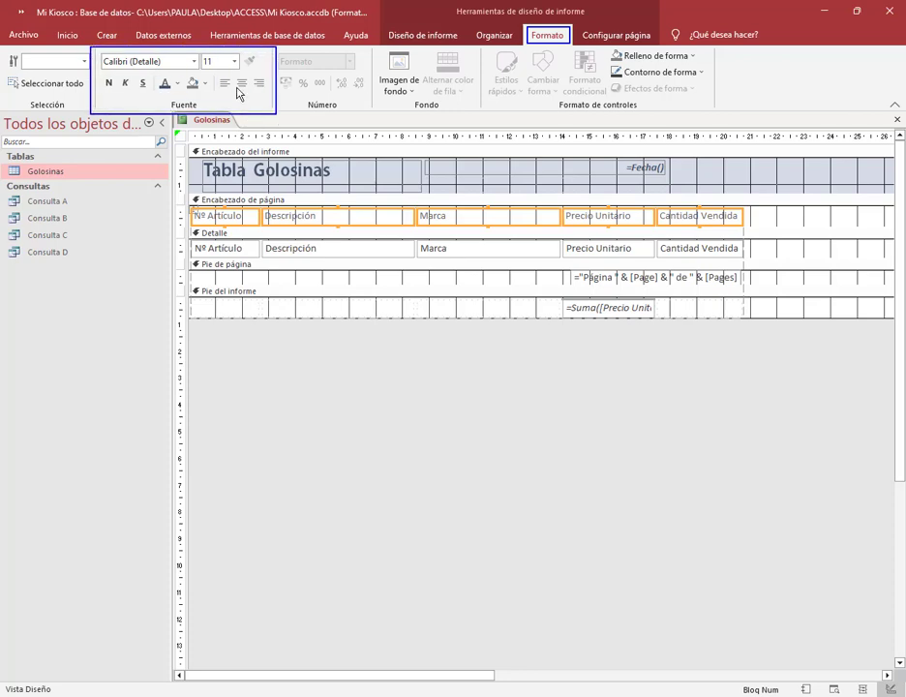
{"action": "left_click_drag", "start_coordinate": [215, 74], "coordinate": [269, 95]}
{"action": "key", "text": "Escape"}
{"action": "left_click", "coordinate": [242, 84]}
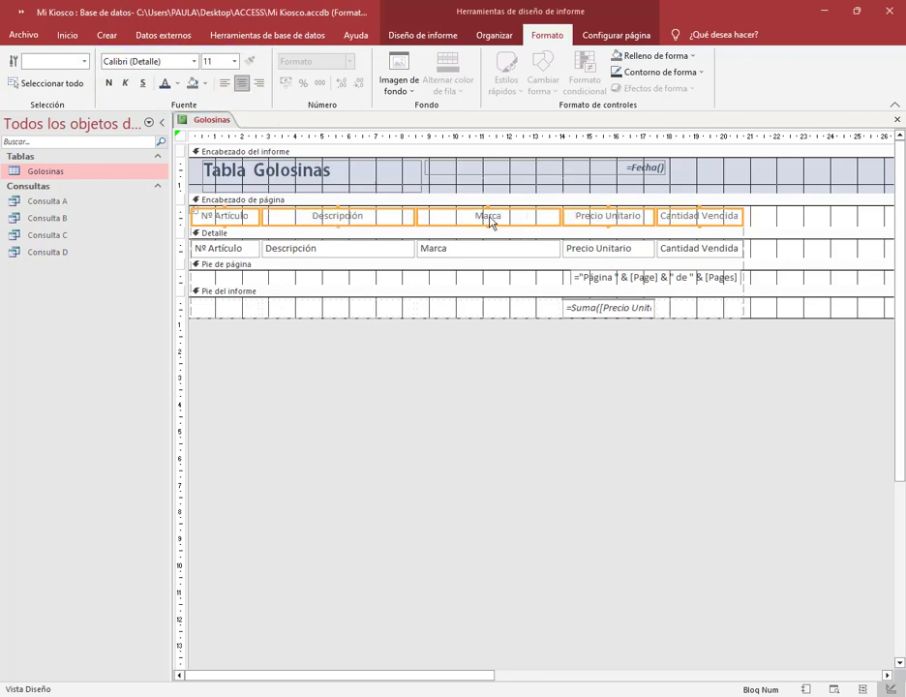
{"action": "left_click", "coordinate": [489, 406]}
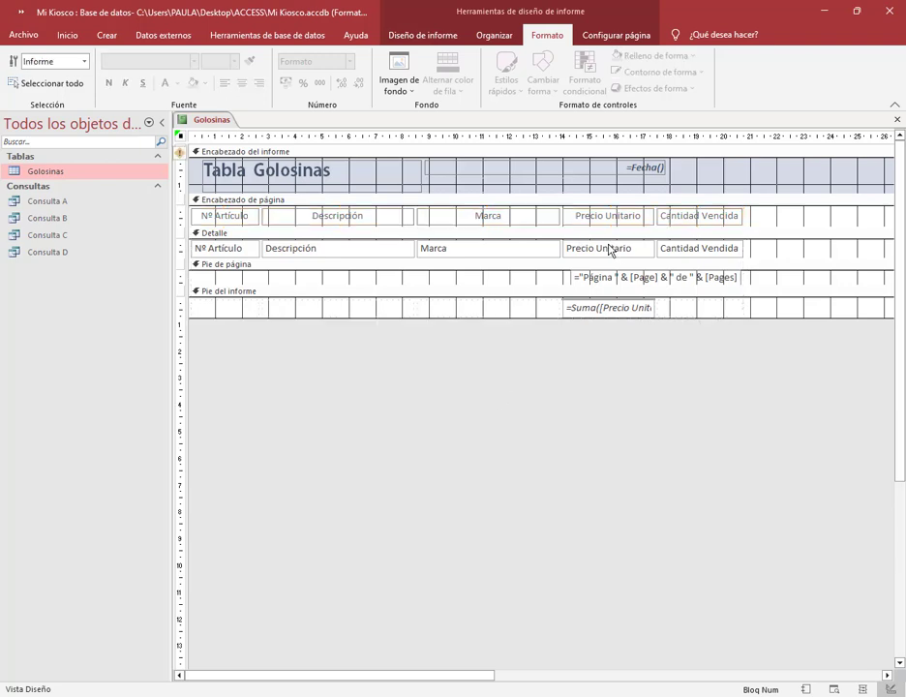
Check the centred headings in Report view and switch to the Google Meet call in the browser.
{"action": "right_click", "coordinate": [218, 124]}
{"action": "left_click", "coordinate": [257, 188]}
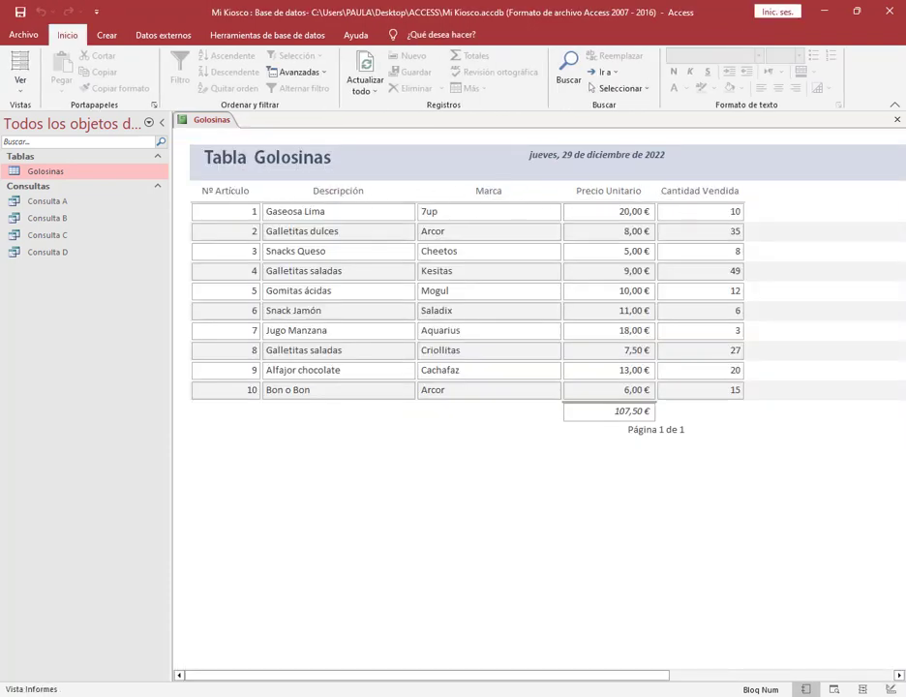
{"action": "left_click", "coordinate": [145, 649]}
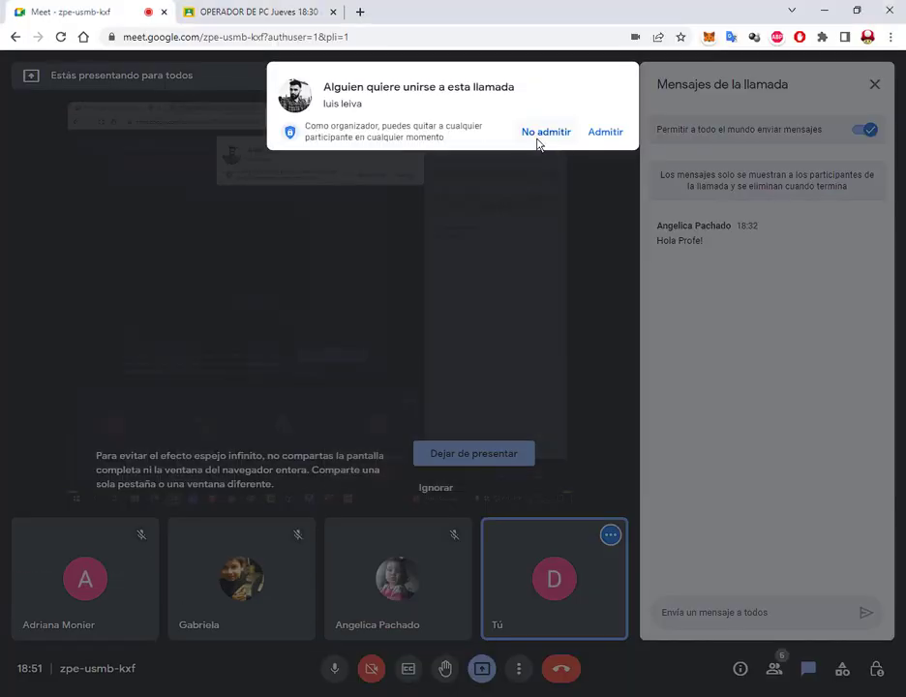
Admit the waiting participant to the Google Meet call and switch back to the Access database.
{"action": "left_click", "coordinate": [607, 132]}
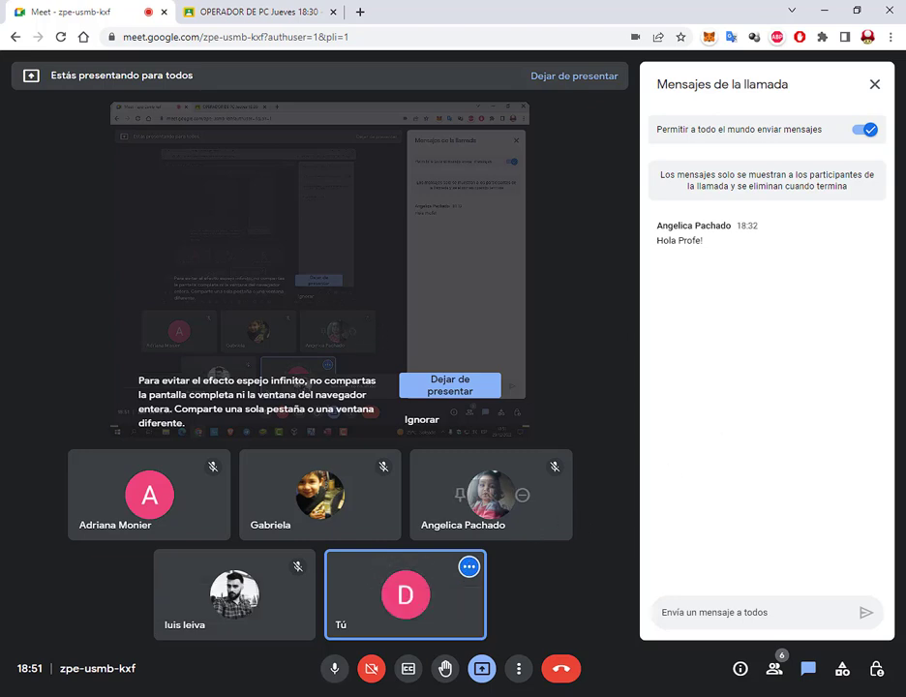
{"action": "mouse_move", "coordinate": [461, 668]}
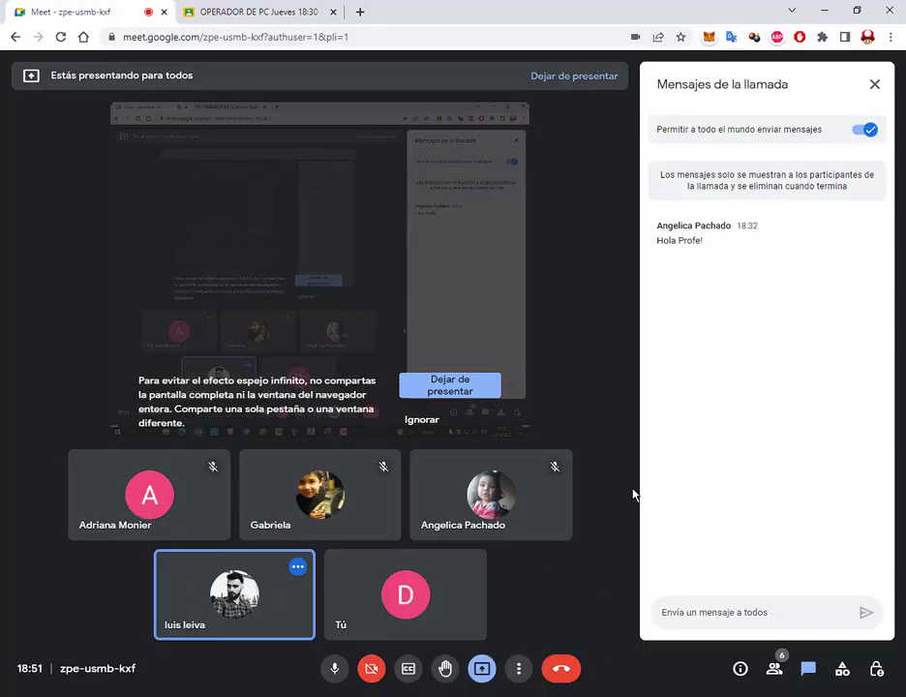
{"action": "left_click", "coordinate": [465, 695]}
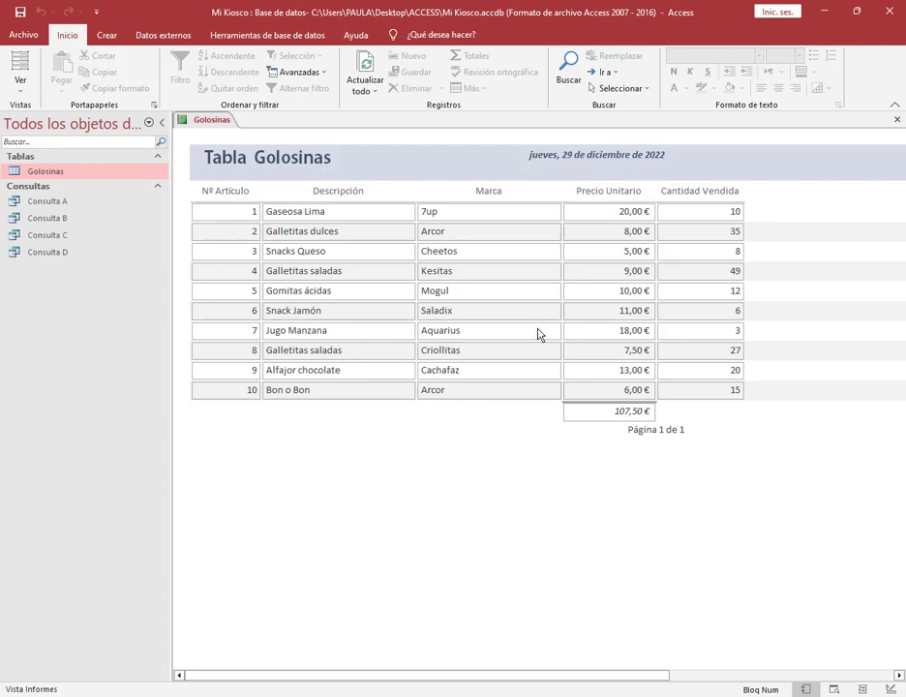
Save the finished report in the database under the name Golosinas.
{"action": "right_click", "coordinate": [222, 123]}
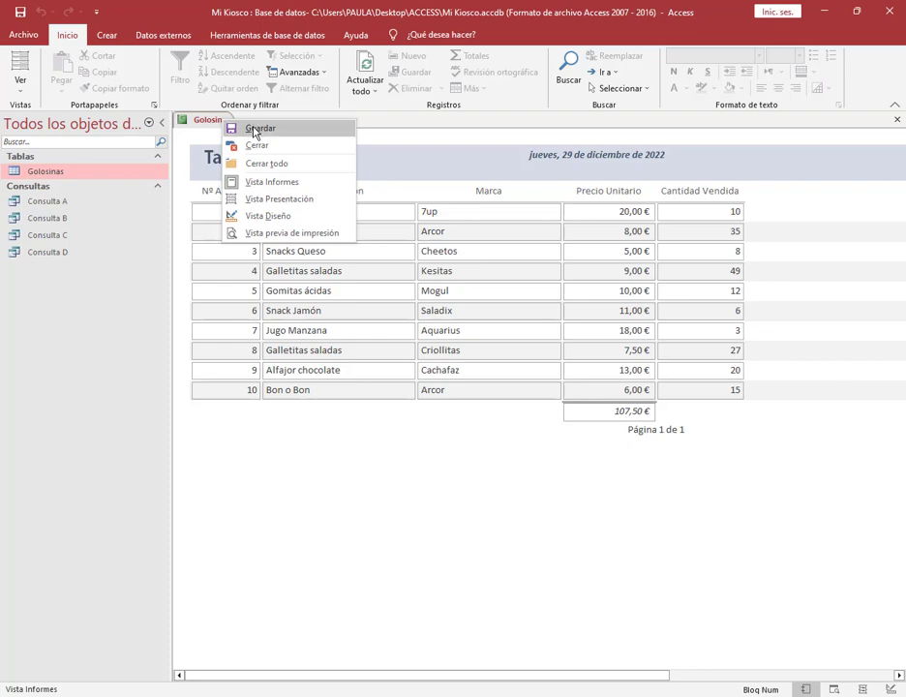
{"action": "left_click", "coordinate": [199, 124]}
{"action": "left_click_drag", "start_coordinate": [13, 6], "coordinate": [35, 23]}
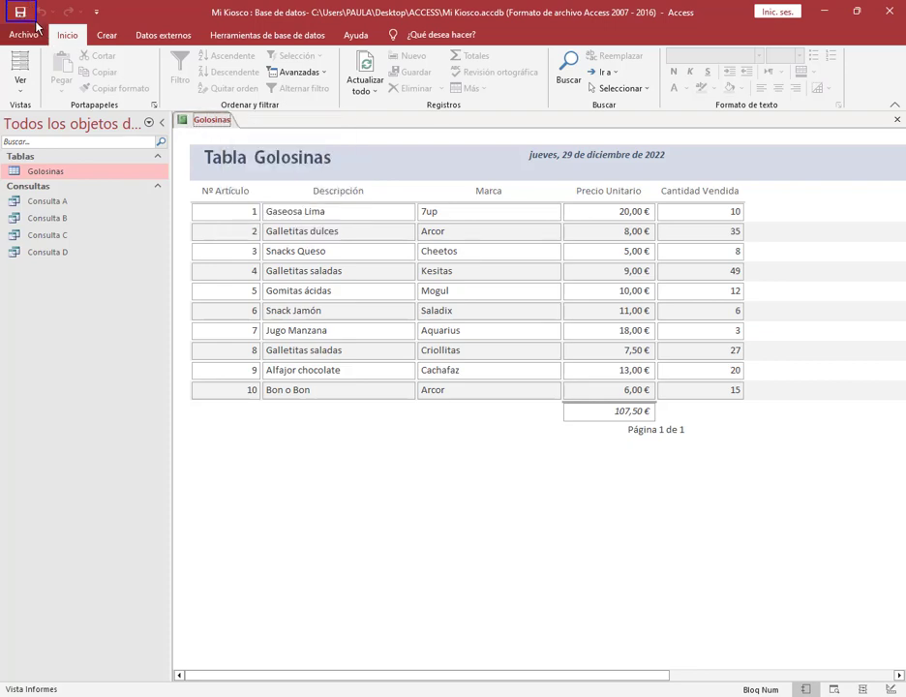
{"action": "left_click_drag", "start_coordinate": [37, 65], "coordinate": [24, 18]}
{"action": "key", "text": "Escape"}
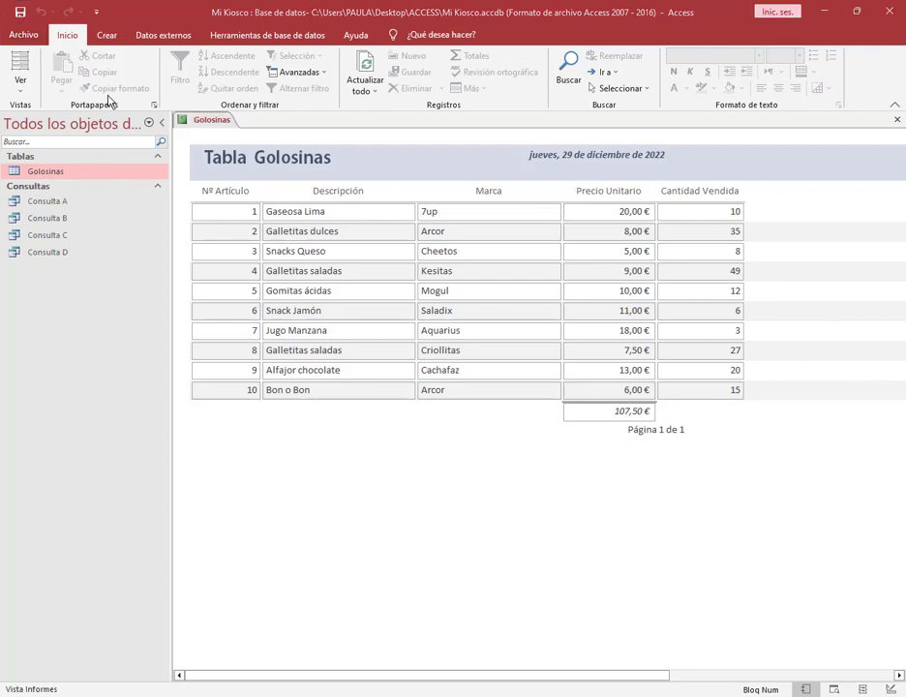
{"action": "right_click", "coordinate": [217, 124]}
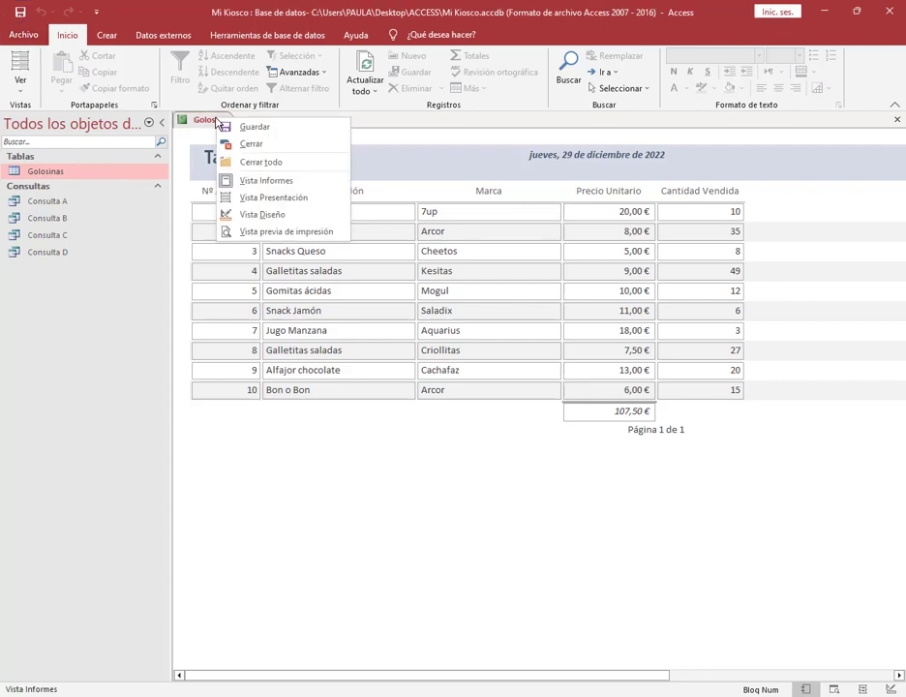
{"action": "left_click", "coordinate": [237, 127]}
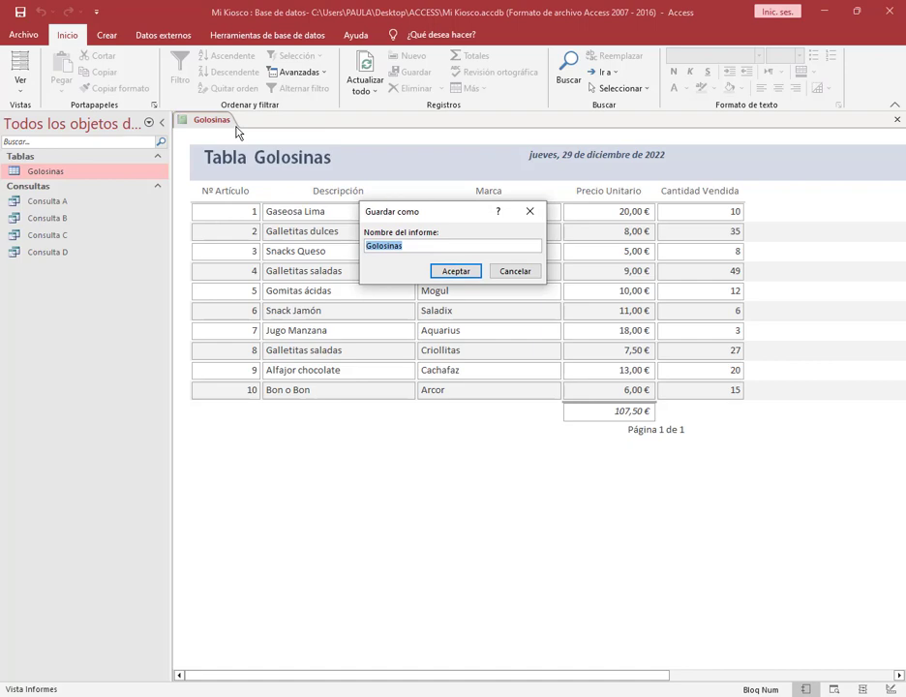
{"action": "left_click", "coordinate": [457, 271]}
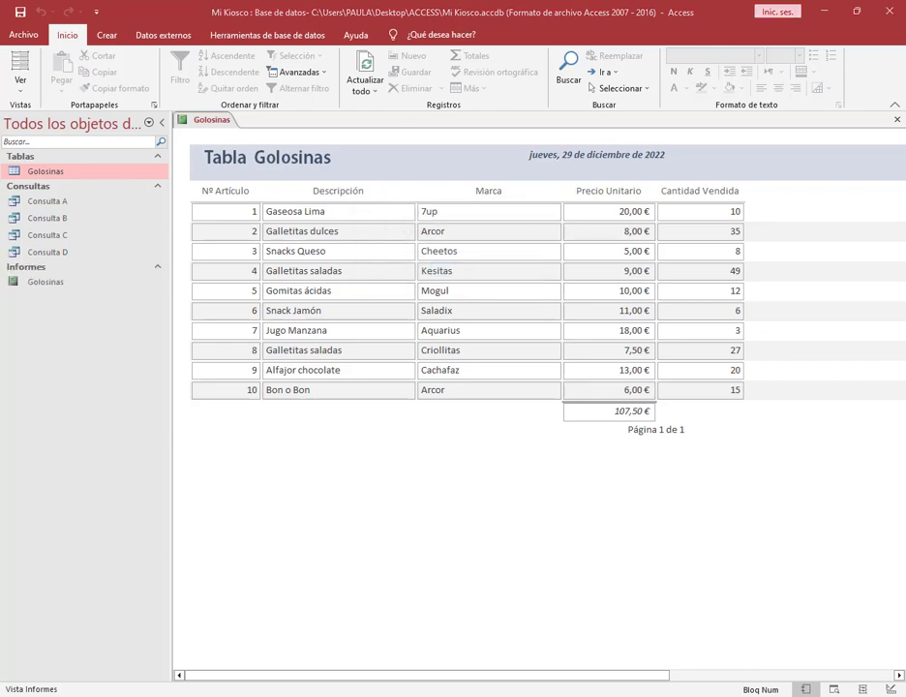
Switch to the OPERADOR DE PC class in Google Classroom and examine the Video clase 2 material under Access - Clase 2.
{"action": "left_click", "coordinate": [112, 667]}
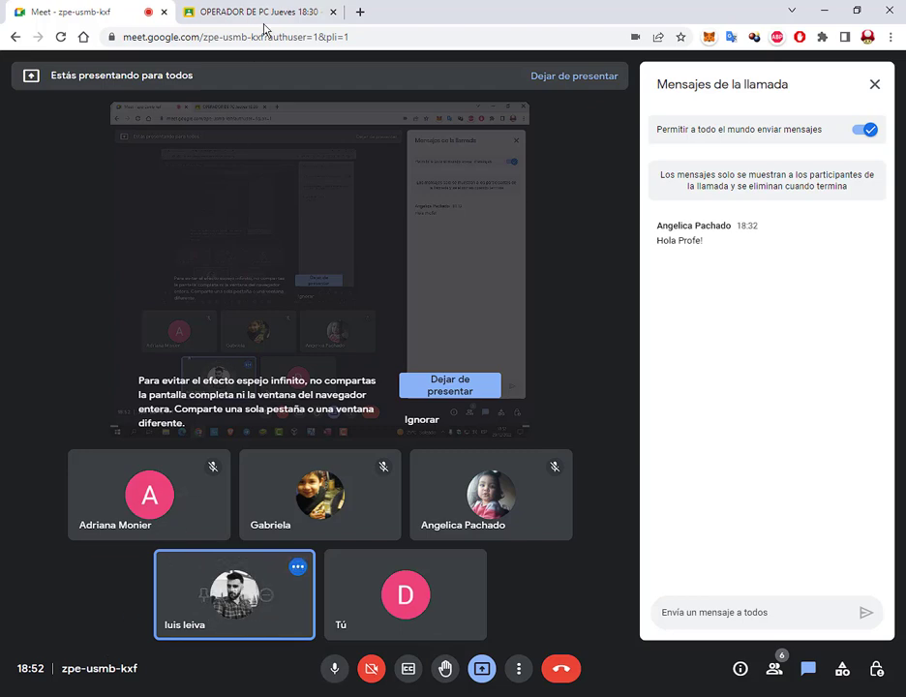
{"action": "key", "text": "ctrl+Tab"}
{"action": "left_click", "coordinate": [419, 86]}
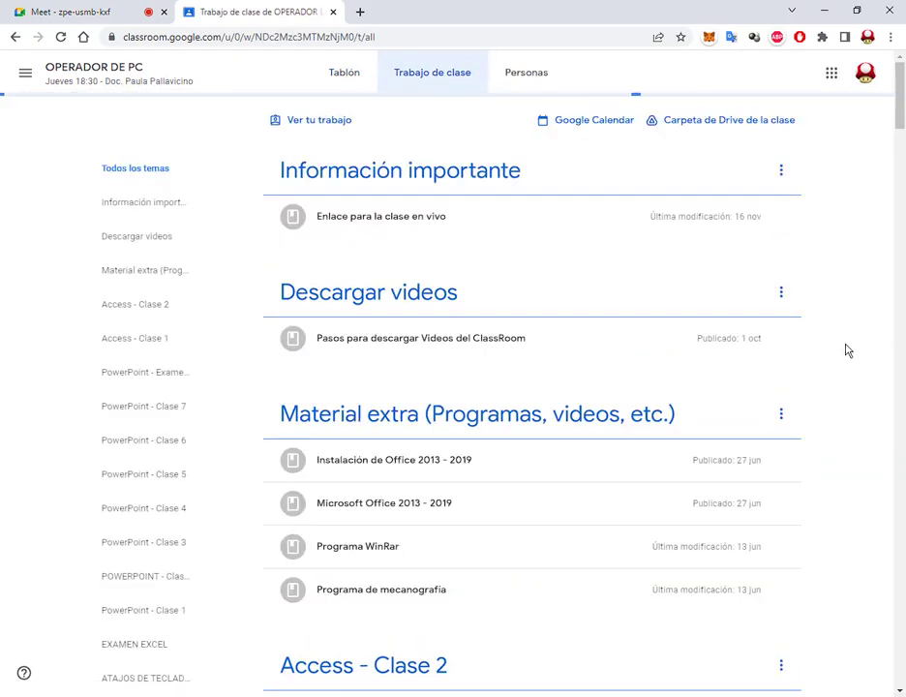
{"action": "scroll", "coordinate": [845, 348], "scroll_direction": "down", "scroll_amount": 3}
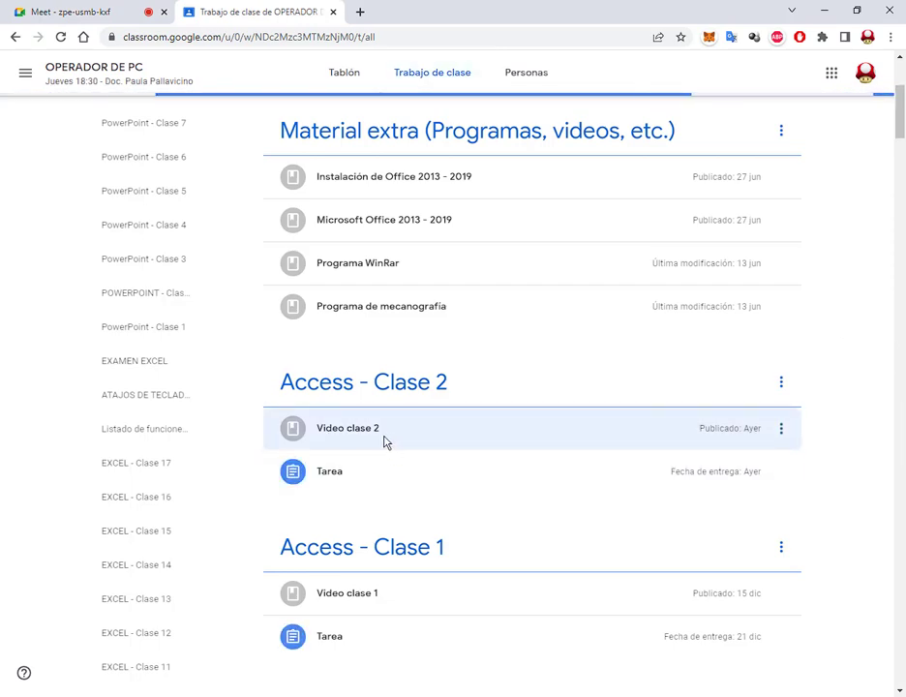
{"action": "left_click", "coordinate": [383, 442]}
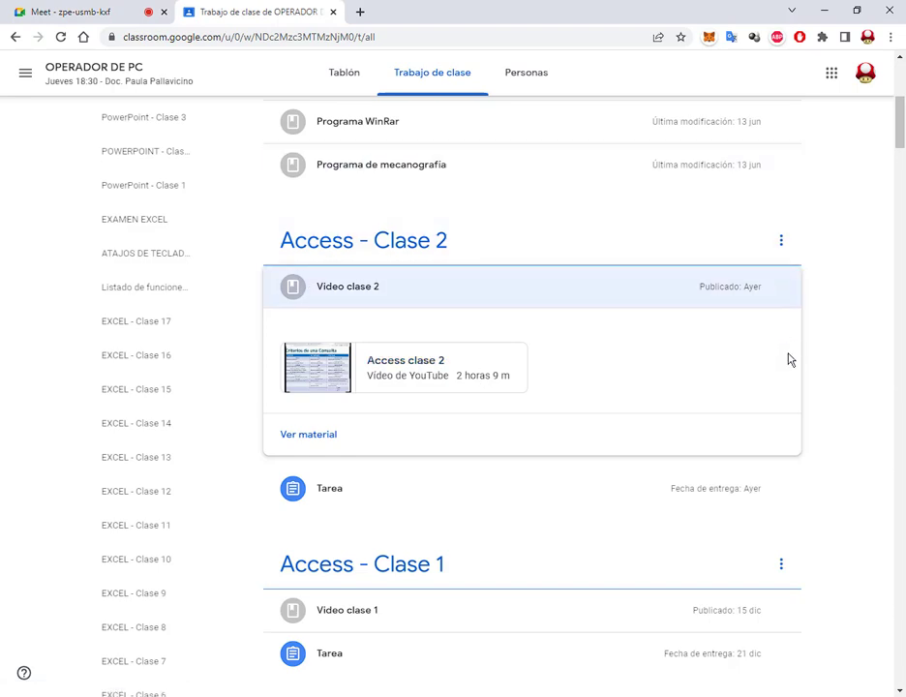
{"action": "left_click_drag", "start_coordinate": [738, 270], "coordinate": [774, 304]}
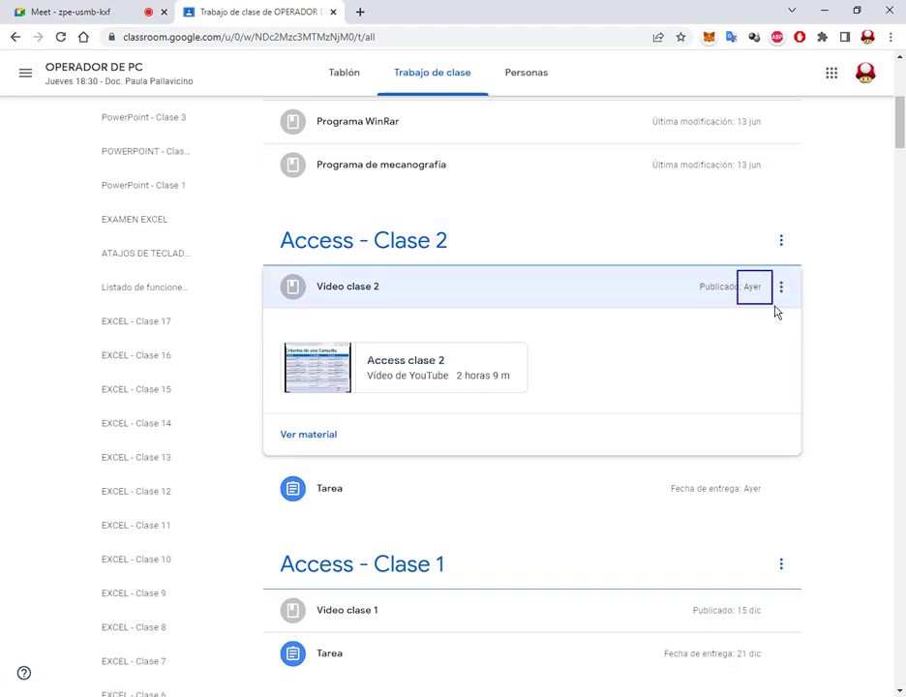
{"action": "left_click", "coordinate": [126, 9]}
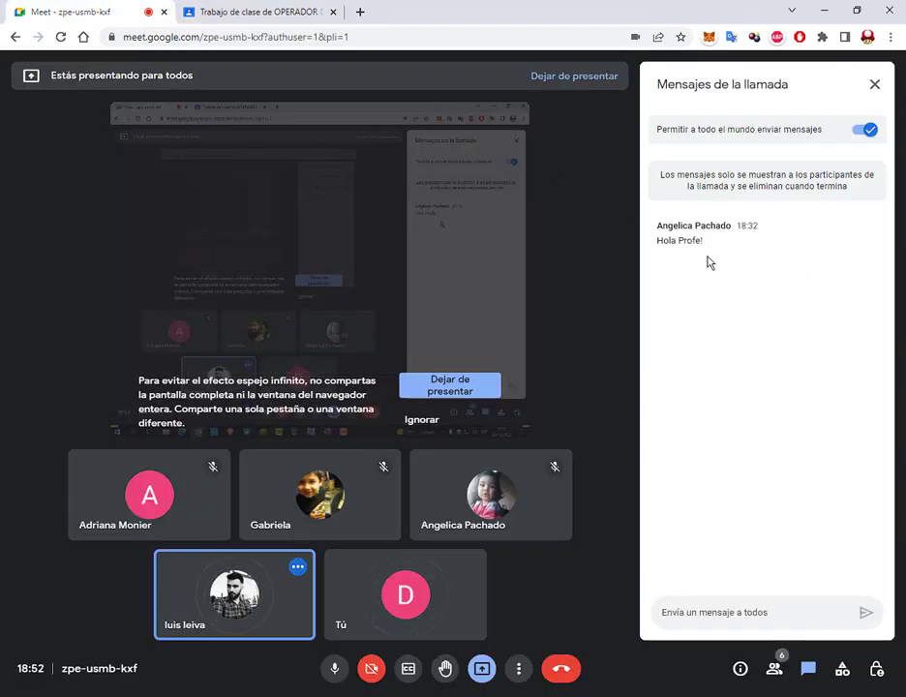
{"action": "left_click", "coordinate": [288, 10]}
{"action": "left_click", "coordinate": [854, 392]}
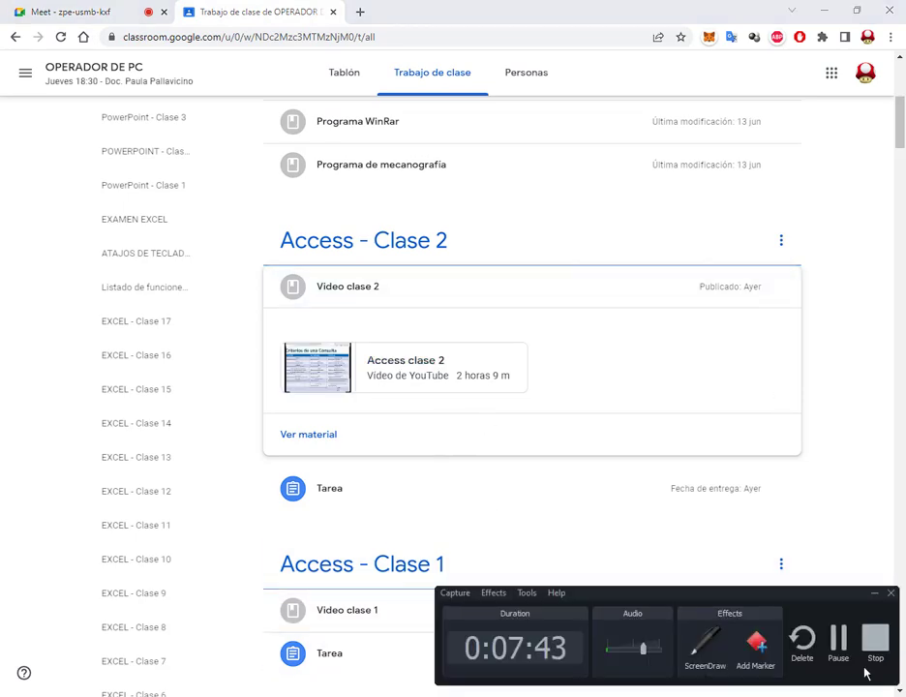
{"action": "left_click", "coordinate": [875, 594]}
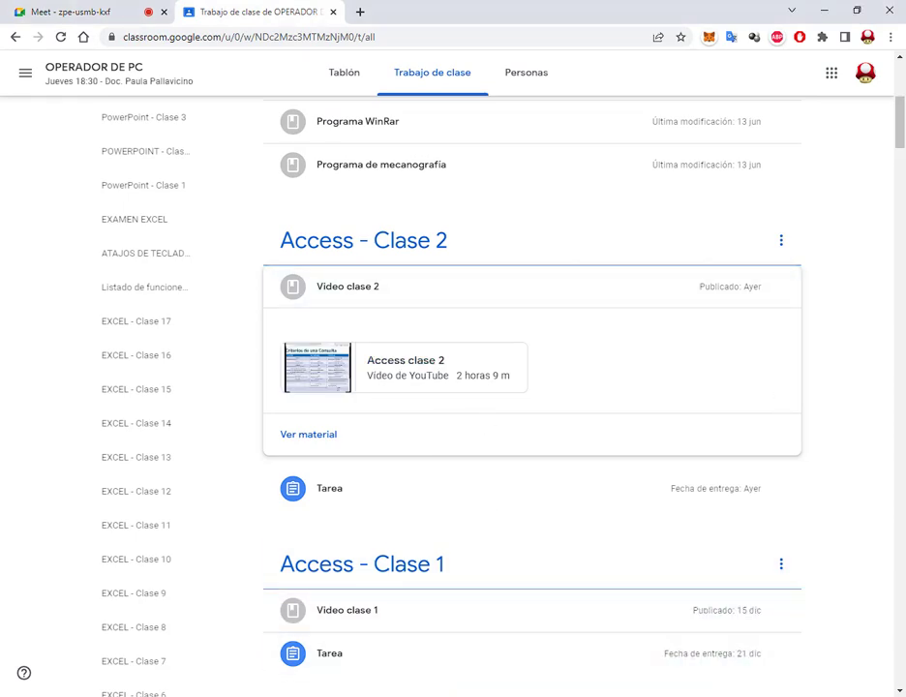
Switch back to Access, close the Golosinas report, and check the records of Consulta C.
{"action": "left_click", "coordinate": [492, 696]}
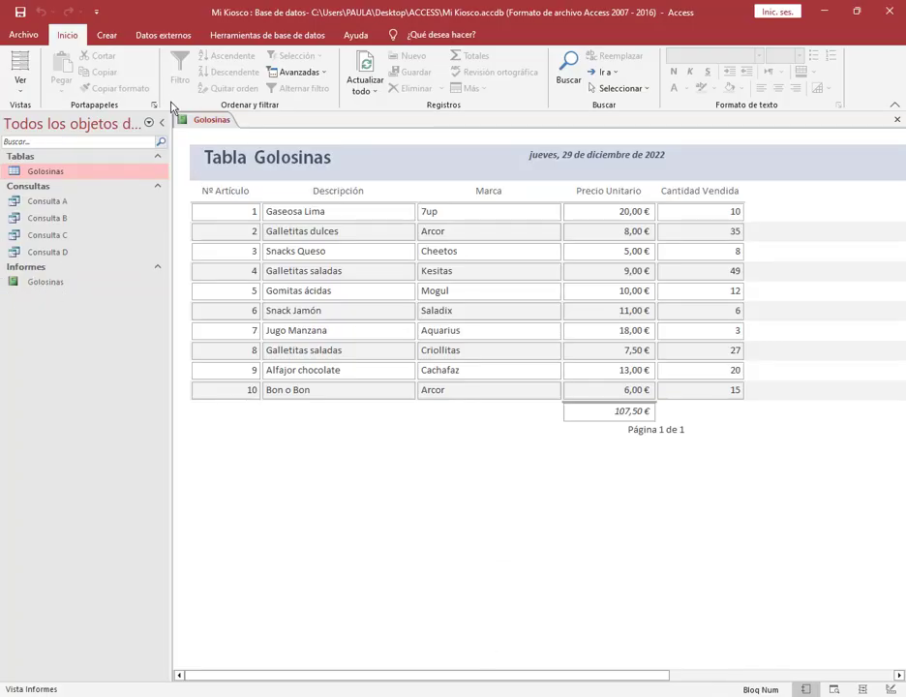
{"action": "left_click", "coordinate": [898, 120]}
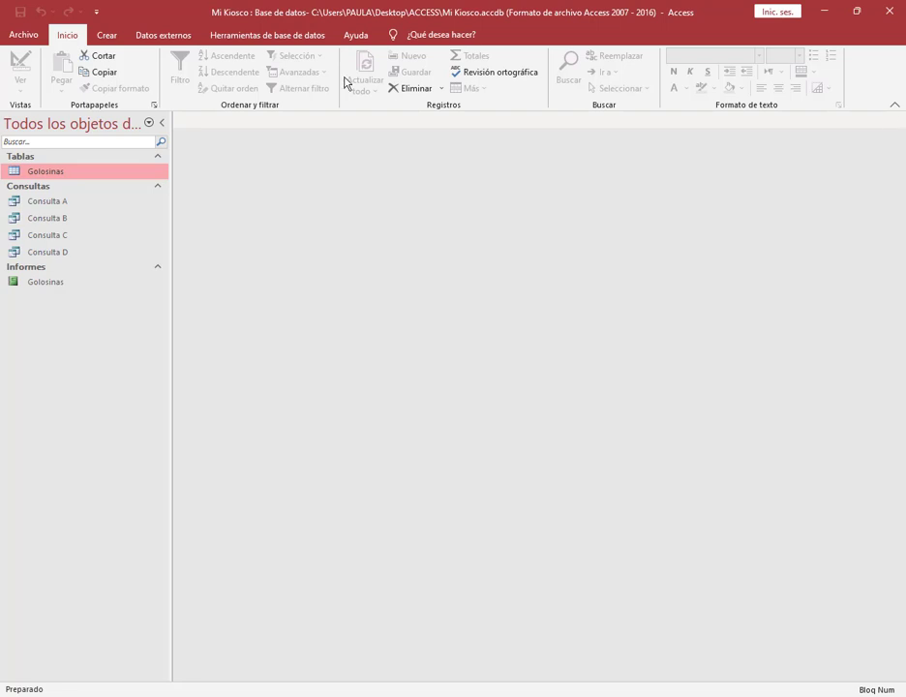
{"action": "right_click", "coordinate": [43, 238]}
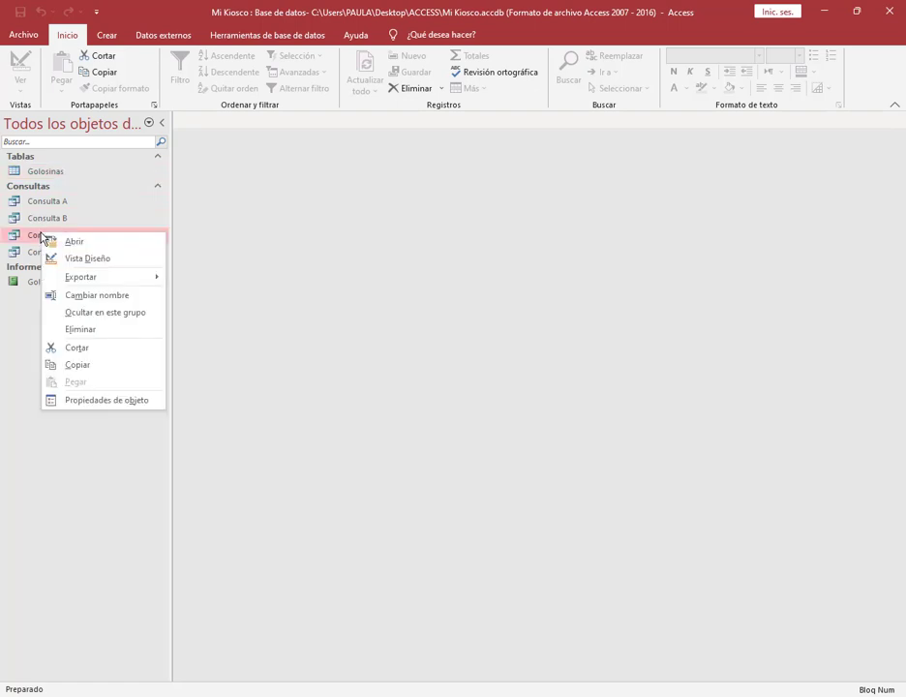
{"action": "double_click", "coordinate": [42, 238]}
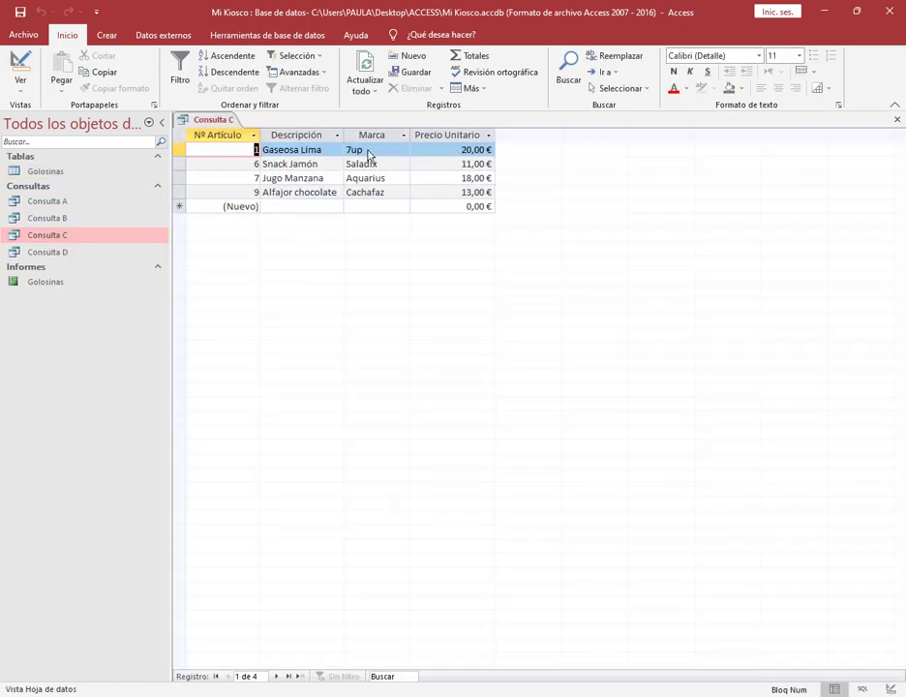
{"action": "left_click", "coordinate": [897, 119]}
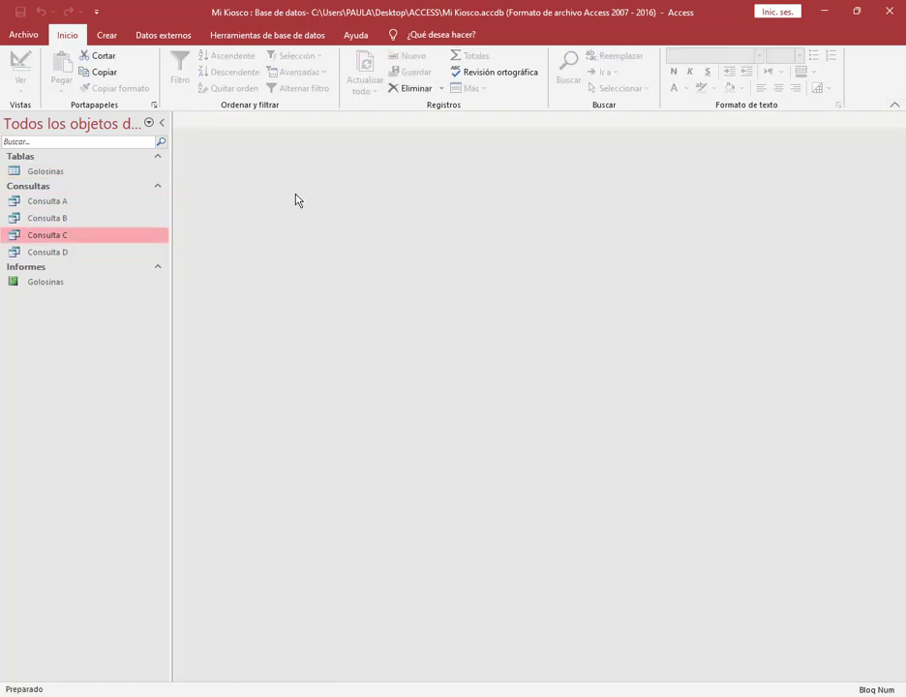
Open Consulta B in Datasheet view to review its records, and close it again.
{"action": "left_click", "coordinate": [44, 221]}
{"action": "double_click", "coordinate": [44, 221]}
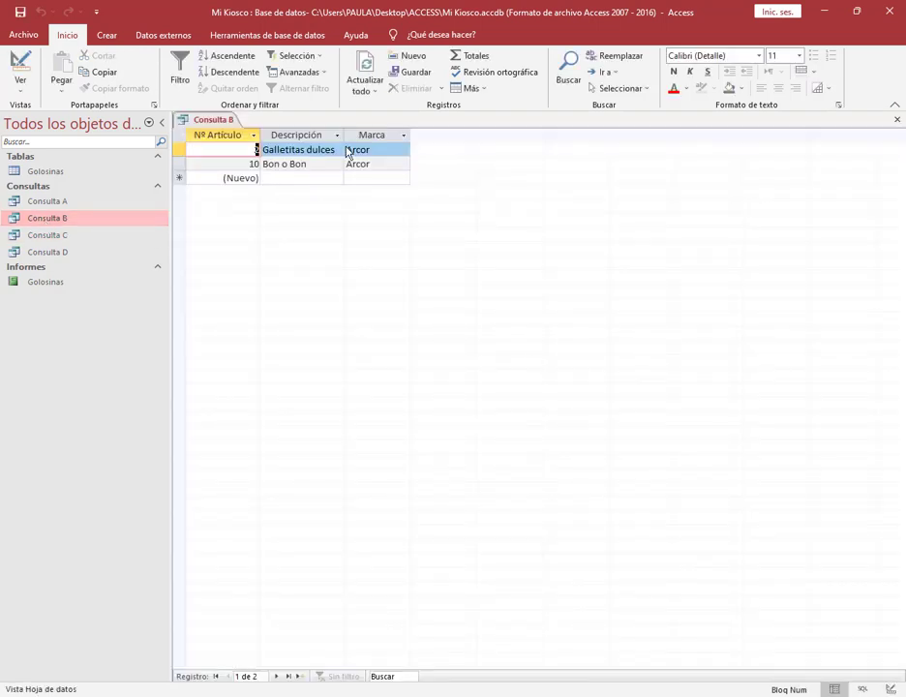
{"action": "left_click", "coordinate": [897, 119]}
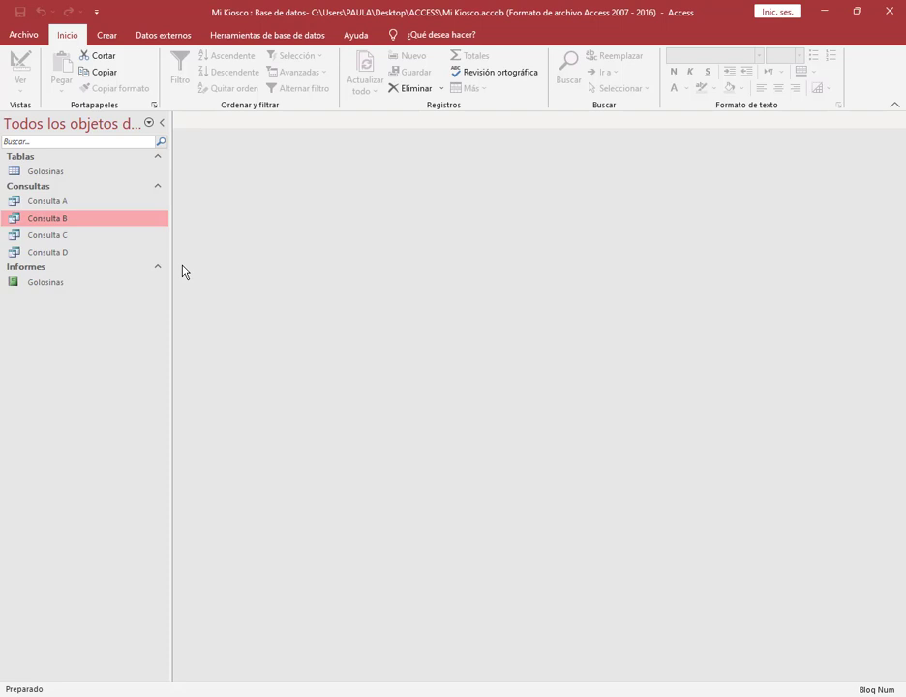
{"action": "double_click", "coordinate": [59, 224]}
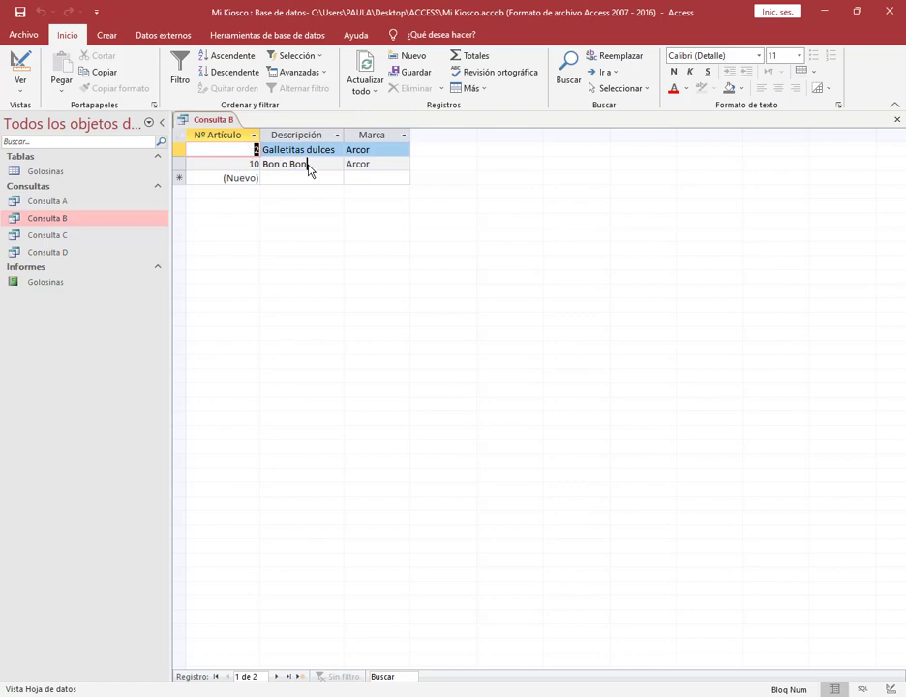
{"action": "left_click", "coordinate": [310, 165]}
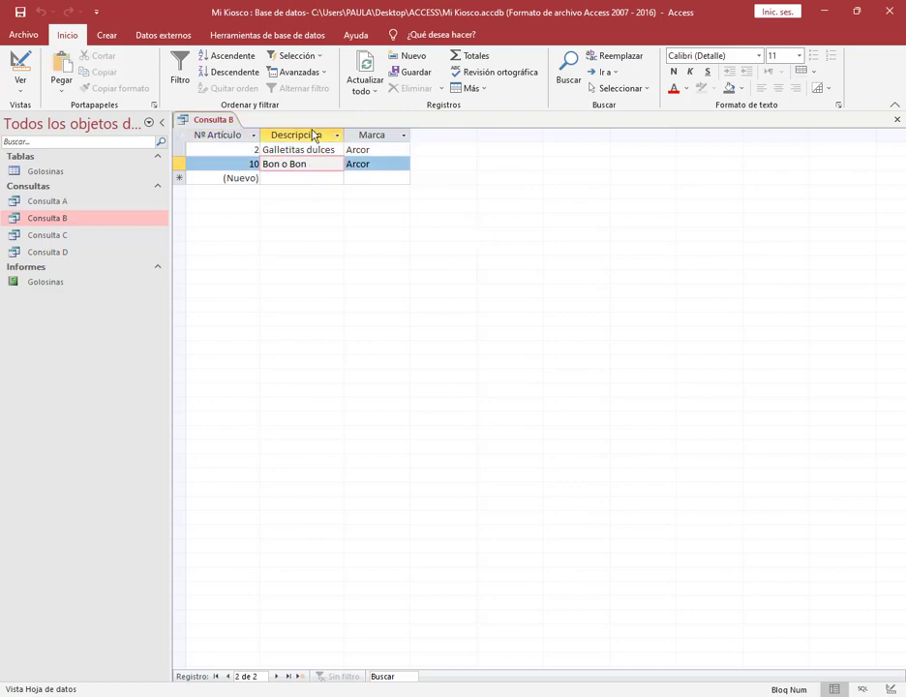
{"action": "left_click", "coordinate": [896, 119]}
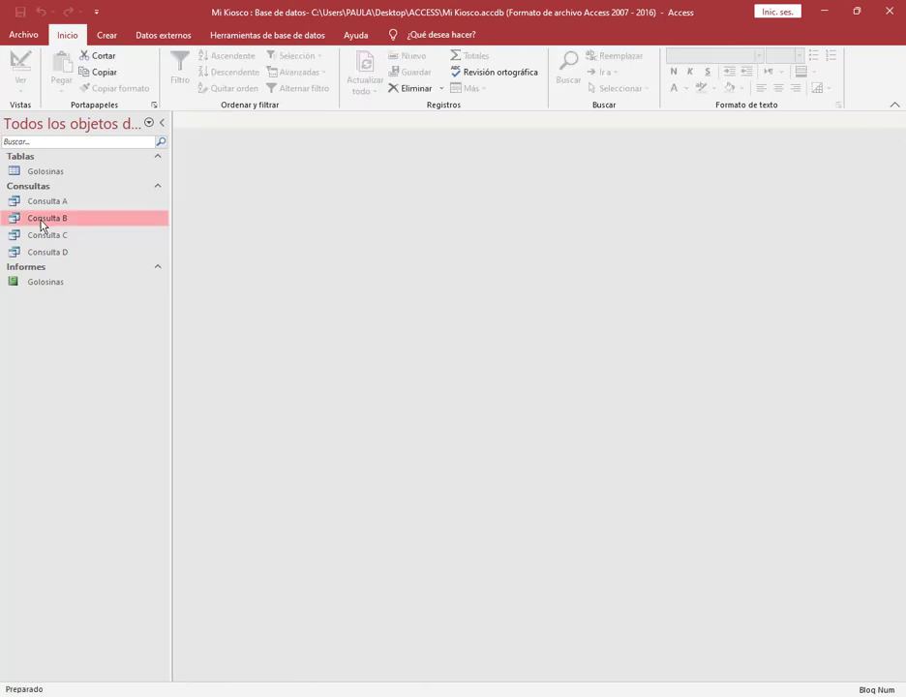
Create a basic report from the Consulta B query.
{"action": "left_click", "coordinate": [106, 34]}
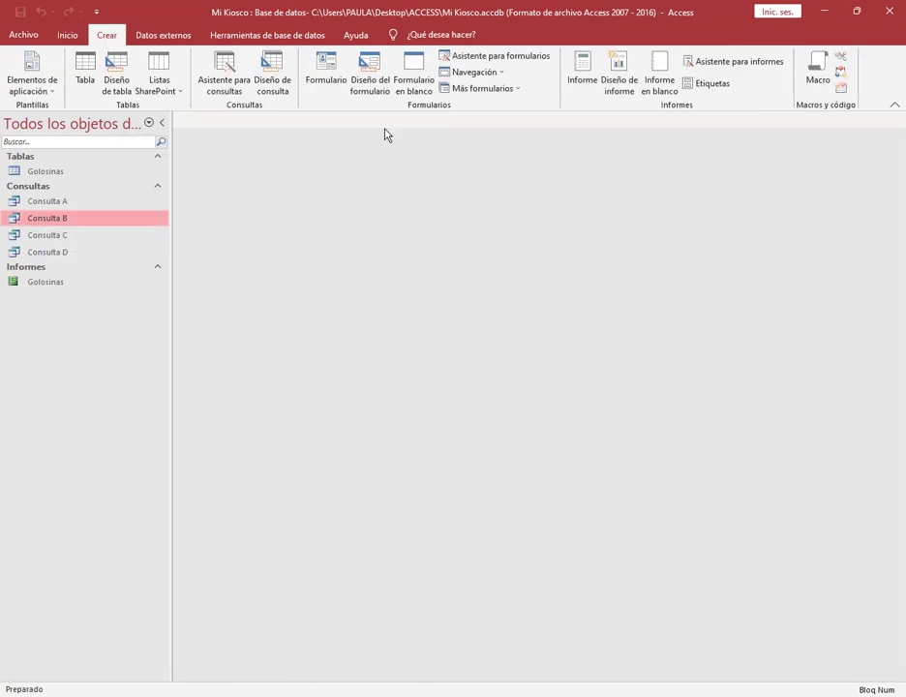
{"action": "key", "text": "ctrl+shift+d"}
{"action": "left_click_drag", "start_coordinate": [561, 43], "coordinate": [795, 115]}
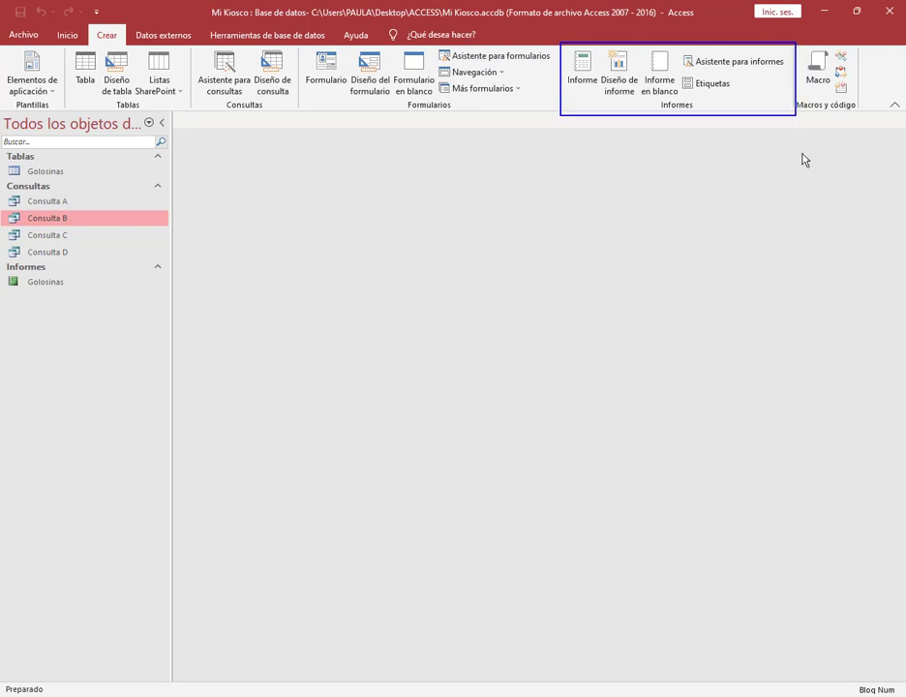
{"action": "left_click_drag", "start_coordinate": [566, 48], "coordinate": [600, 89]}
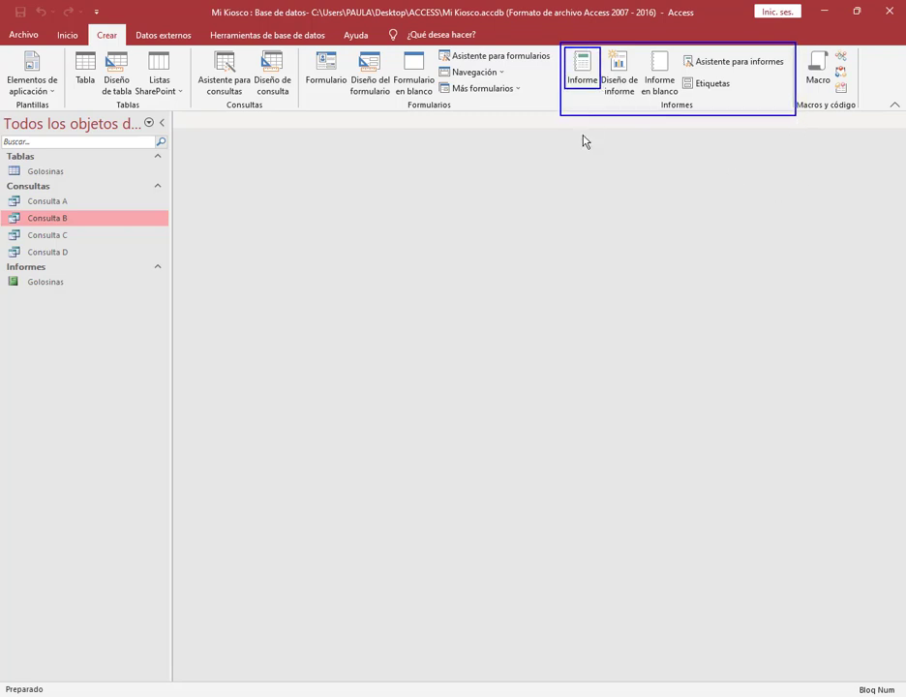
{"action": "left_click_drag", "start_coordinate": [584, 142], "coordinate": [584, 109]}
{"action": "key", "text": "ctrl+shift+d"}
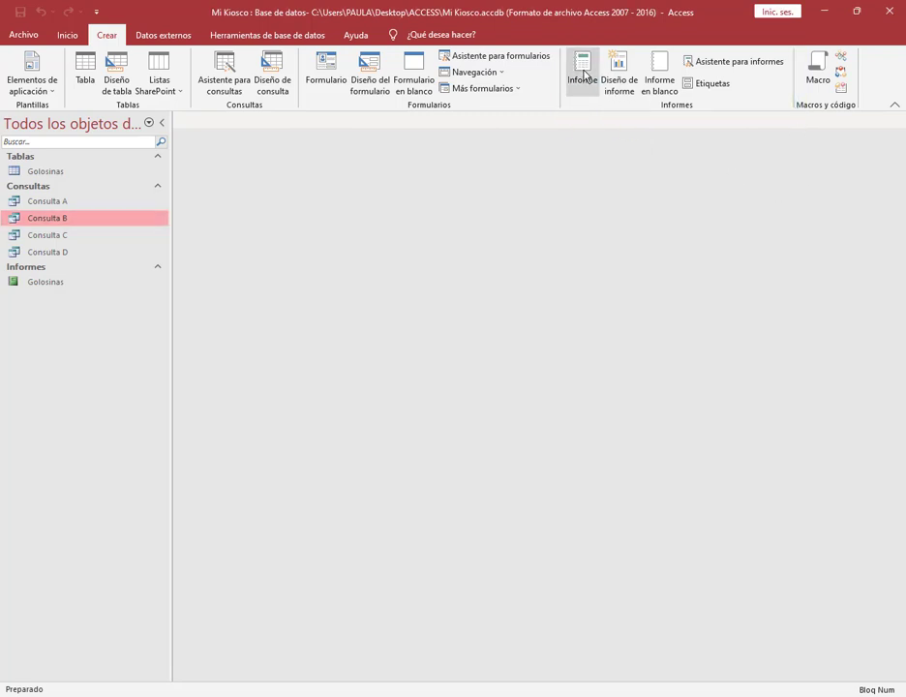
{"action": "left_click", "coordinate": [584, 76]}
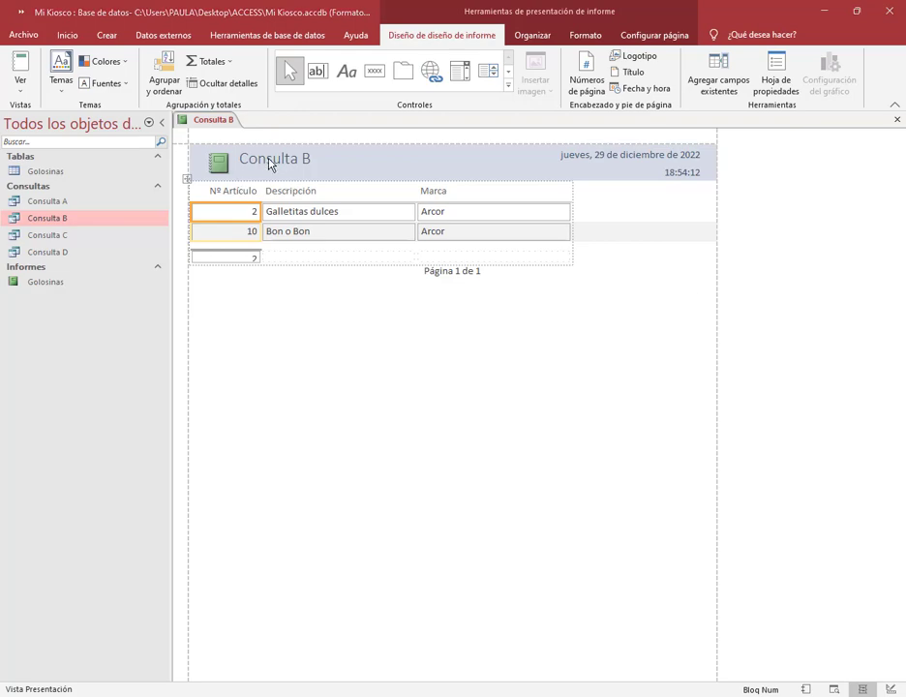
Open the report in Design view and replace the report header title with "Productos Arcor".
{"action": "left_click_drag", "start_coordinate": [208, 145], "coordinate": [327, 191]}
{"action": "right_click", "coordinate": [213, 123]}
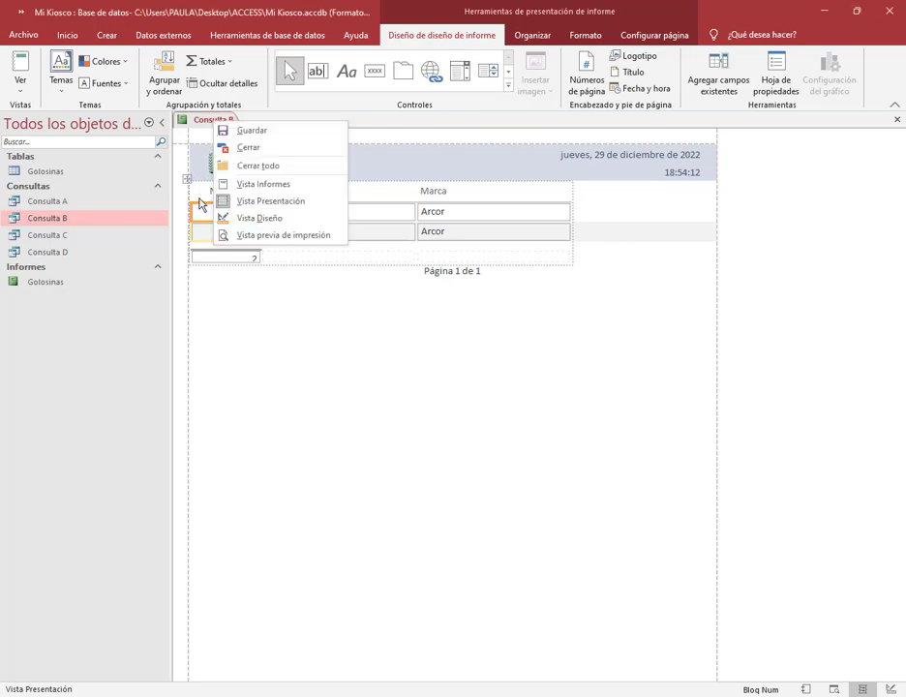
{"action": "left_click", "coordinate": [272, 221]}
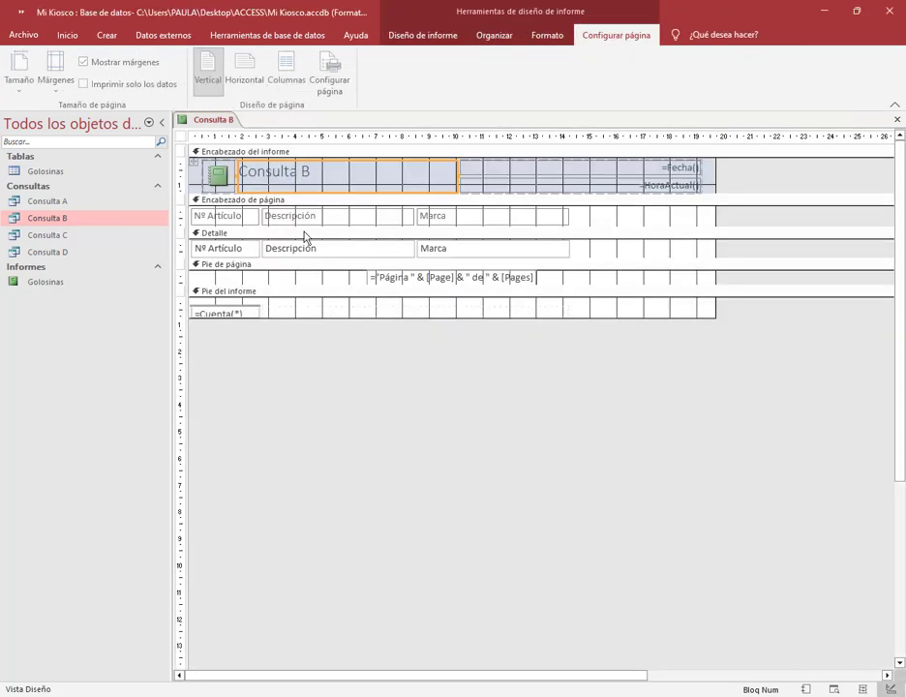
{"action": "left_click", "coordinate": [304, 170]}
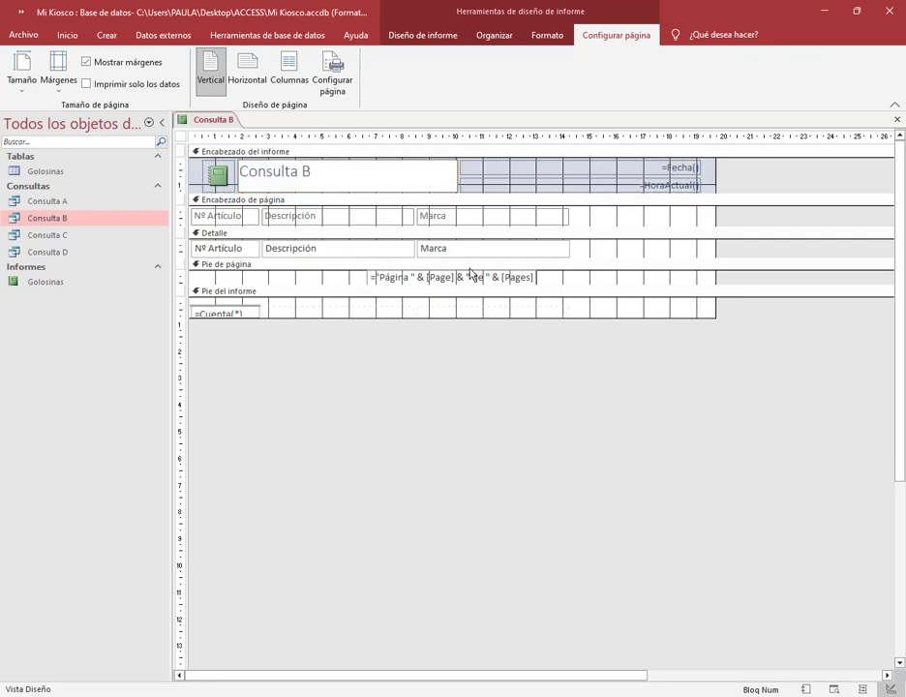
{"action": "key", "text": "BackSpace"}
{"action": "key", "text": "BackSpace"}
{"action": "key", "text": "BackSpace"}
{"action": "key", "text": "BackSpace"}
{"action": "key", "text": "BackSpace"}
{"action": "key", "text": "BackSpace"}
{"action": "key", "text": "BackSpace"}
{"action": "key", "text": "BackSpace"}
{"action": "key", "text": "BackSpace"}
{"action": "key", "text": "BackSpace"}
{"action": "type", "text": "Productos Arcor"}
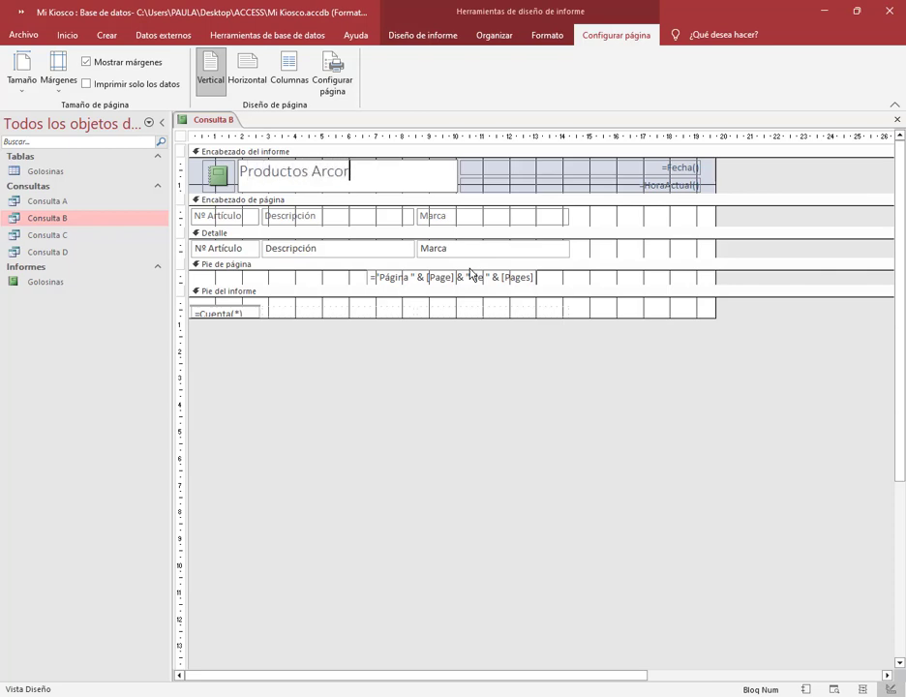
{"action": "left_click", "coordinate": [500, 408]}
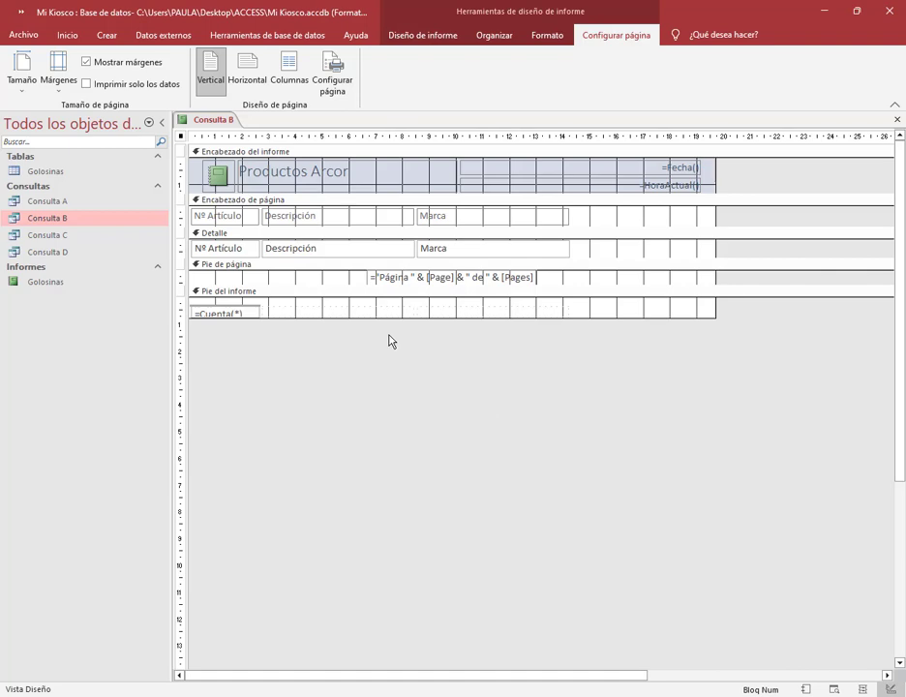
Delete the logo and the current-time field from the report header.
{"action": "left_click", "coordinate": [217, 174]}
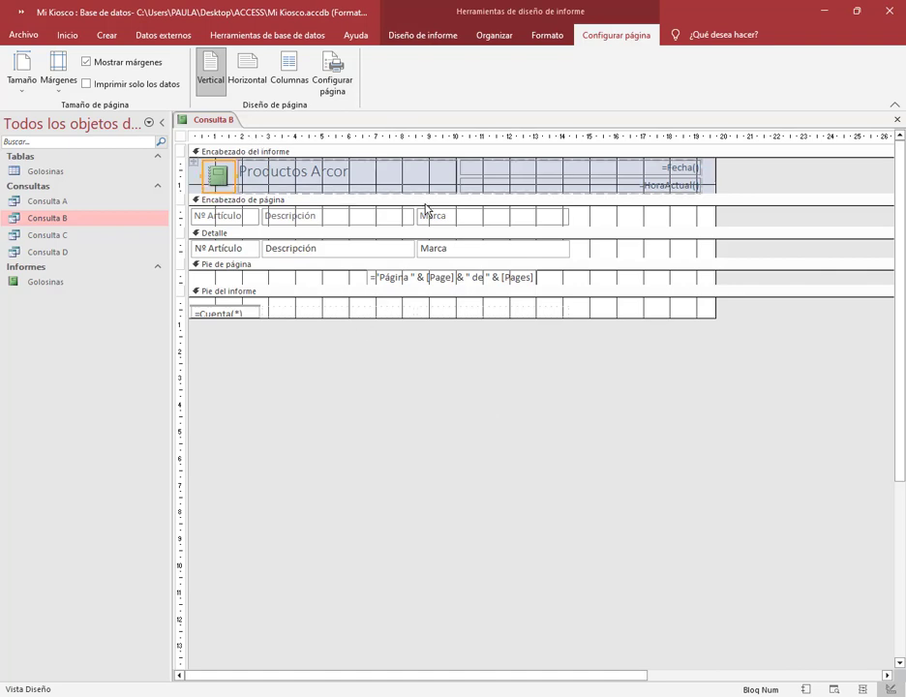
{"action": "key", "text": "Delete"}
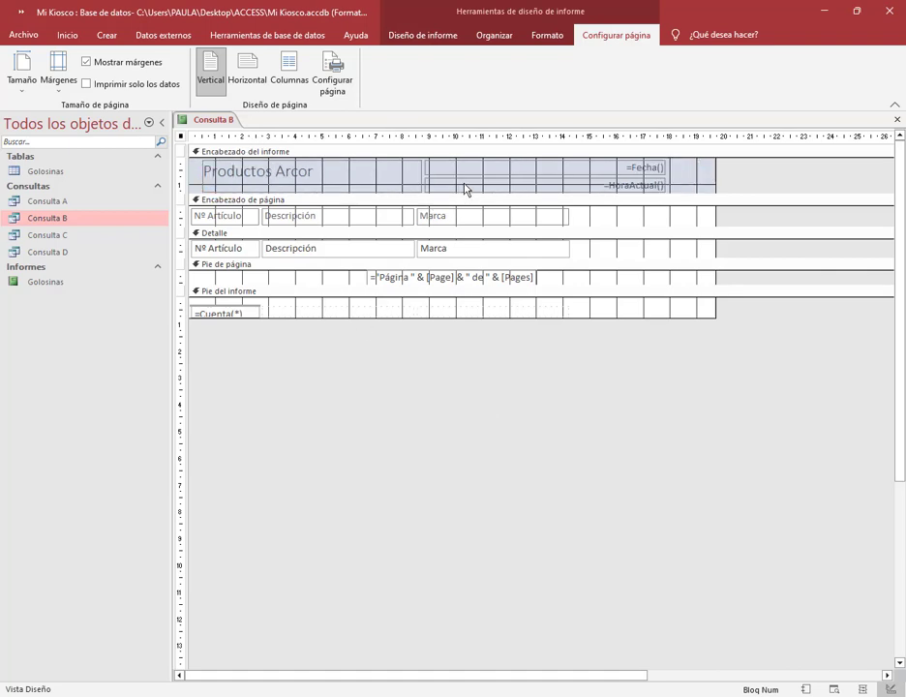
{"action": "left_click", "coordinate": [468, 187]}
{"action": "key", "text": "Delete"}
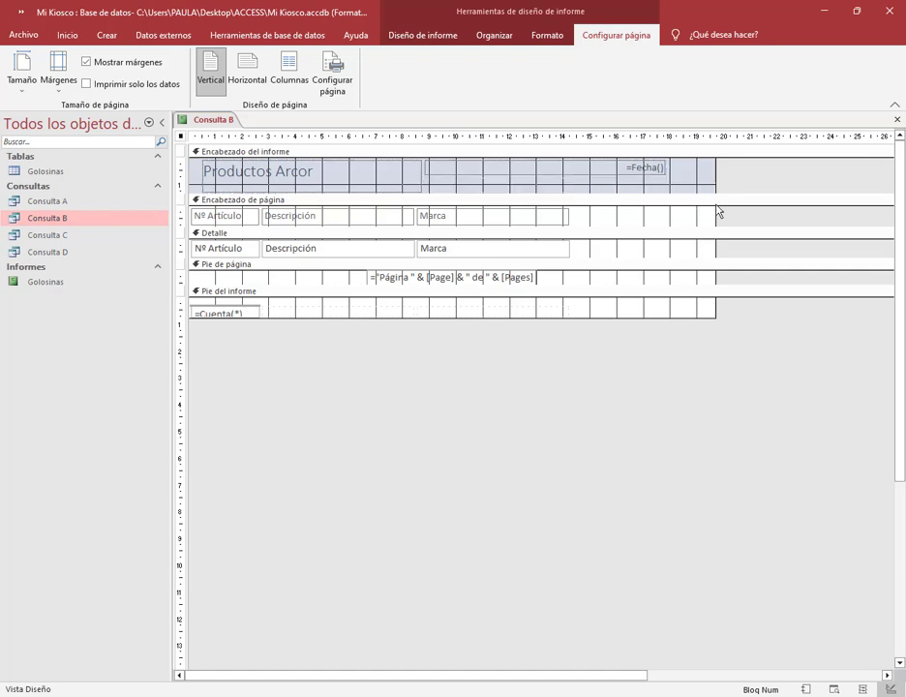
Increase the height of the count field in the report footer so its full expression fits.
{"action": "left_click", "coordinate": [237, 314]}
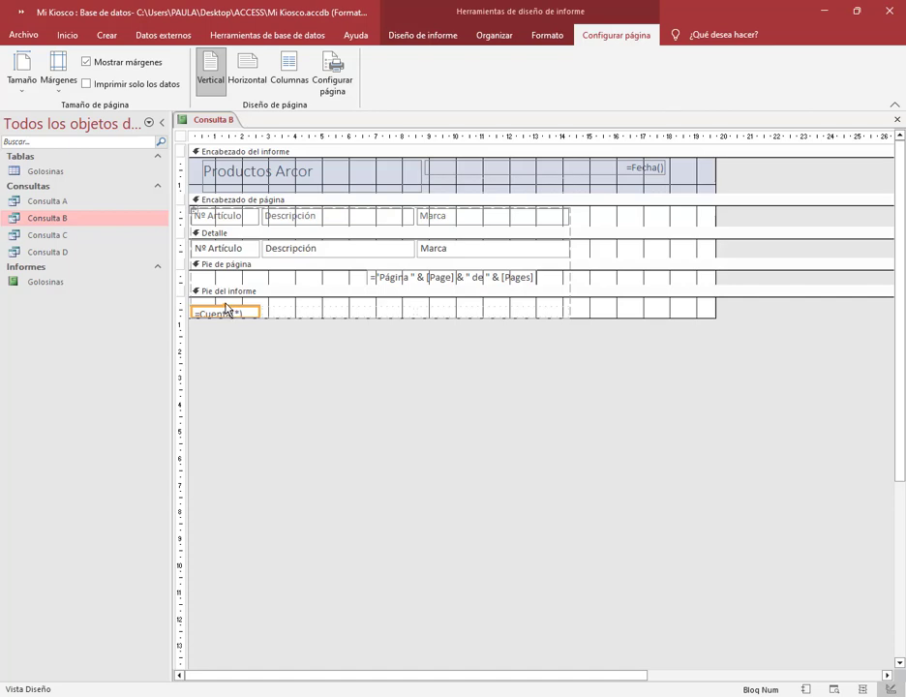
{"action": "left_click_drag", "start_coordinate": [228, 306], "coordinate": [228, 299]}
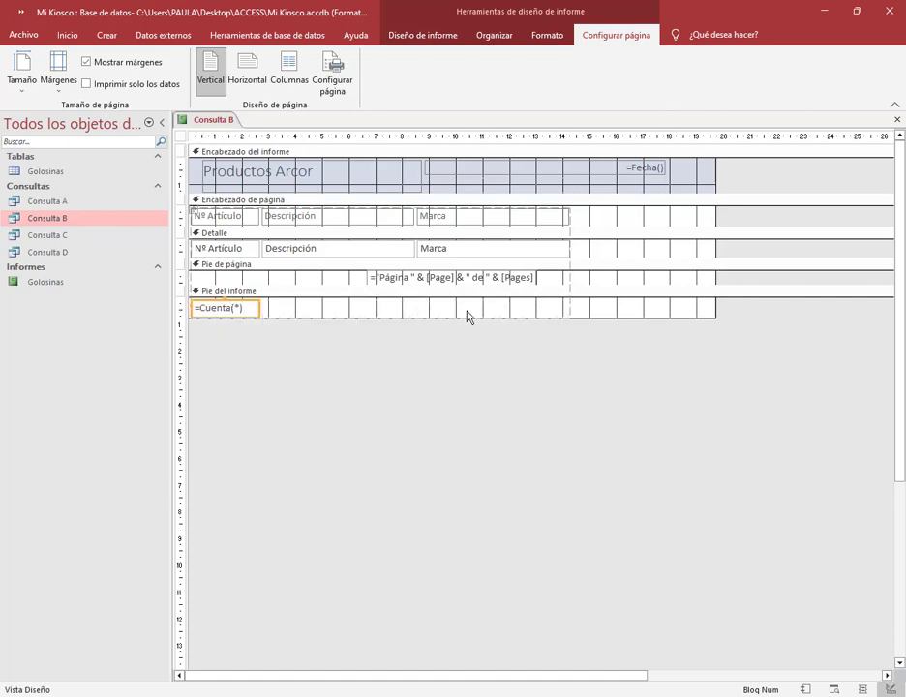
{"action": "left_click", "coordinate": [616, 316]}
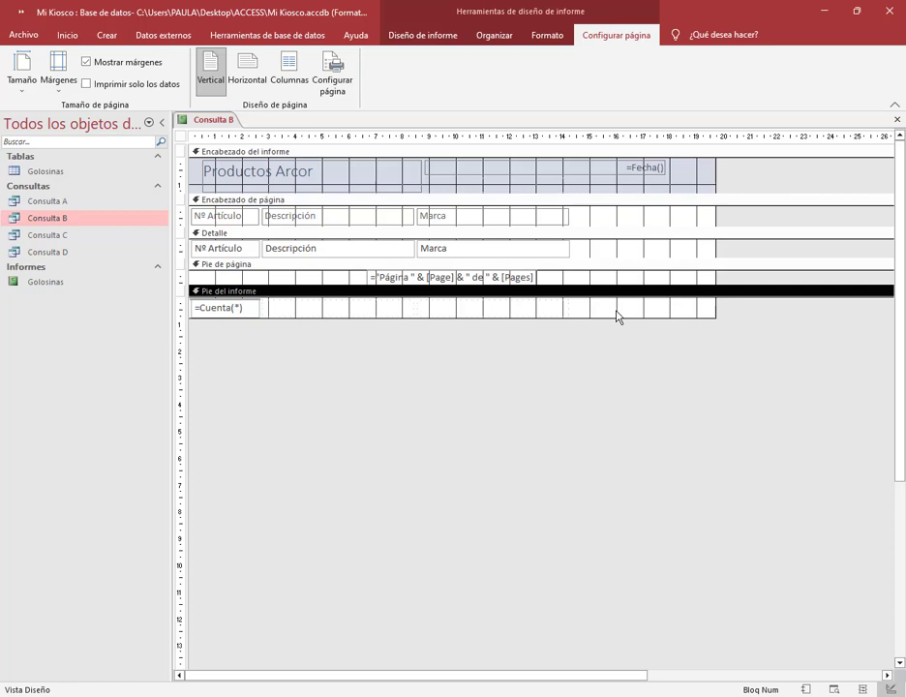
Centre the Nº Artículo, Descripción and Marca headings in the page header and check the result in Report view.
{"action": "left_click_drag", "start_coordinate": [605, 209], "coordinate": [223, 218]}
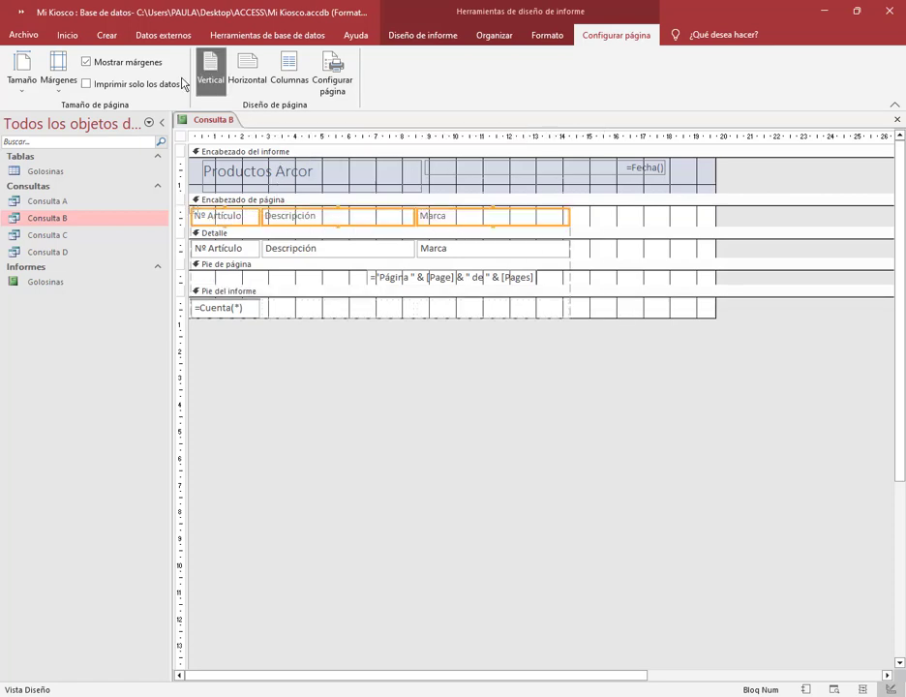
{"action": "left_click", "coordinate": [61, 36]}
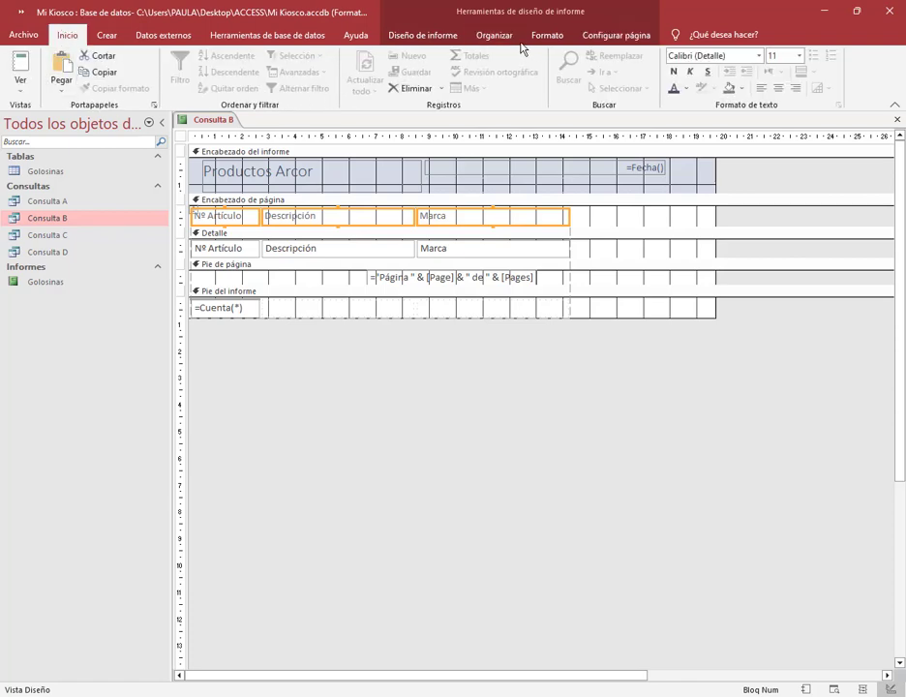
{"action": "left_click", "coordinate": [537, 43]}
{"action": "left_click", "coordinate": [241, 83]}
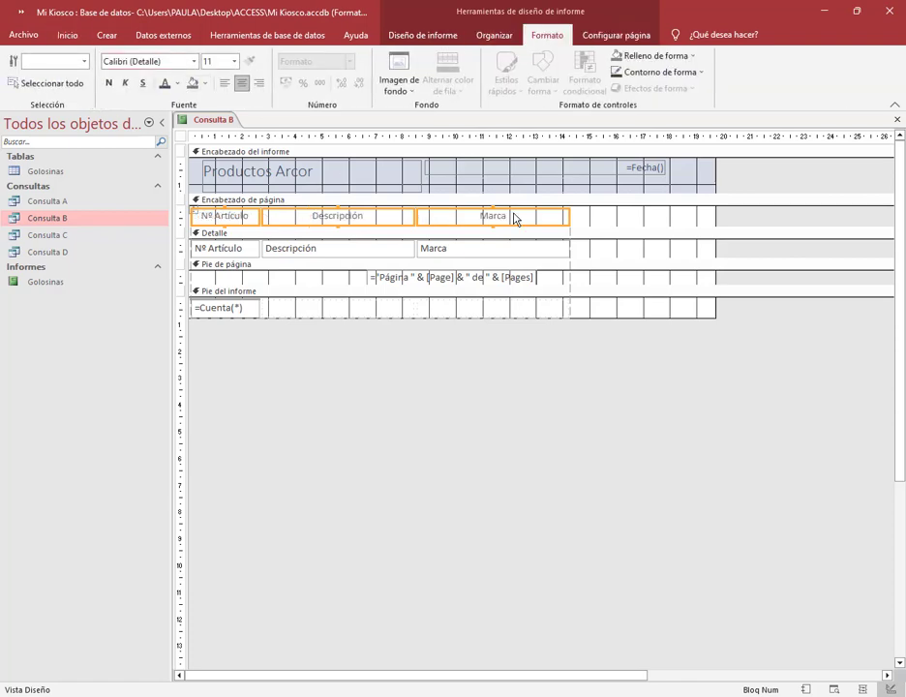
{"action": "left_click", "coordinate": [600, 228]}
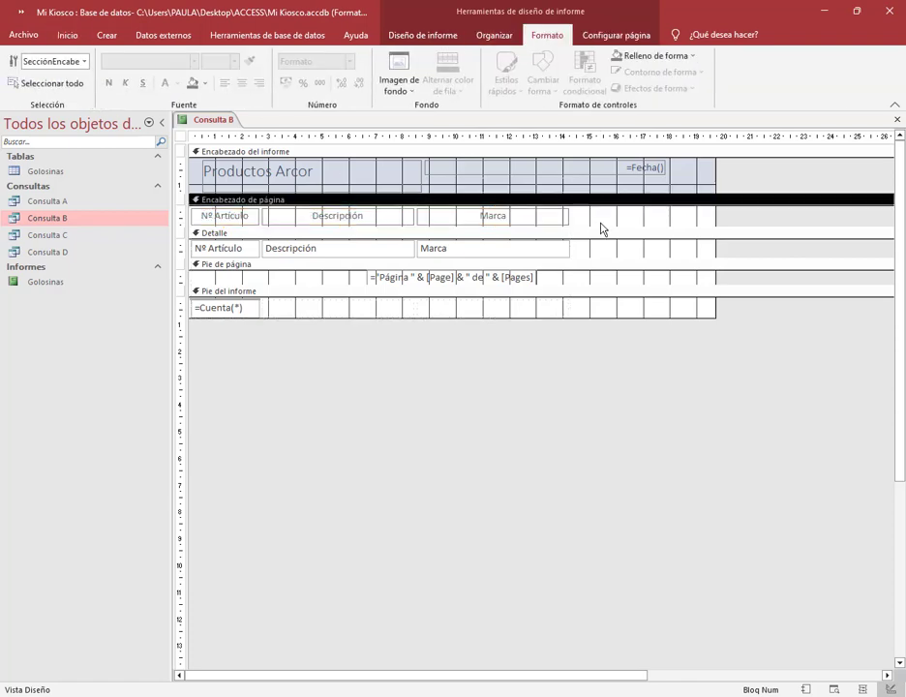
{"action": "right_click", "coordinate": [217, 124]}
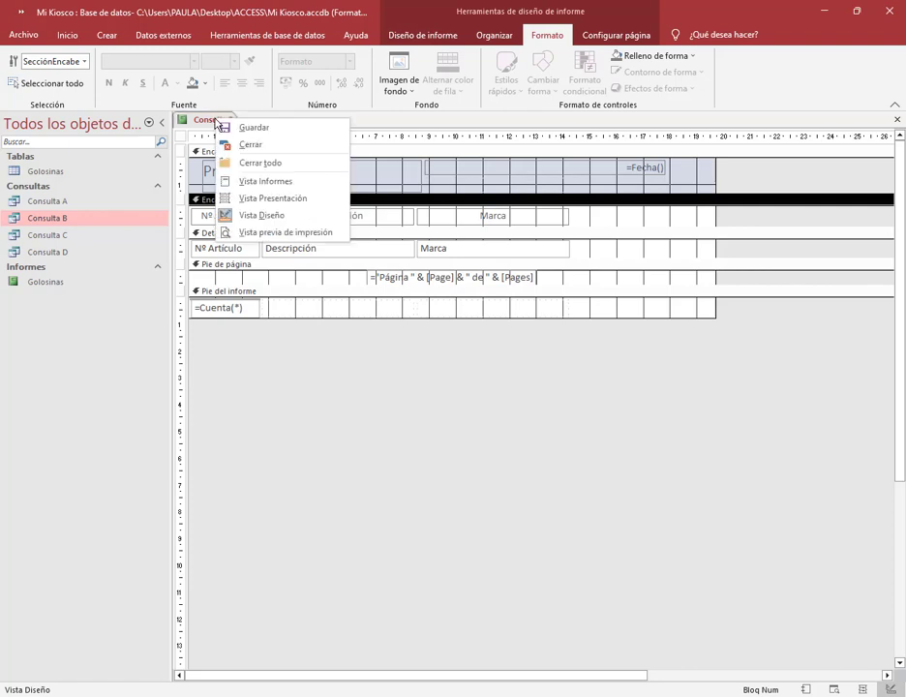
{"action": "left_click", "coordinate": [245, 182]}
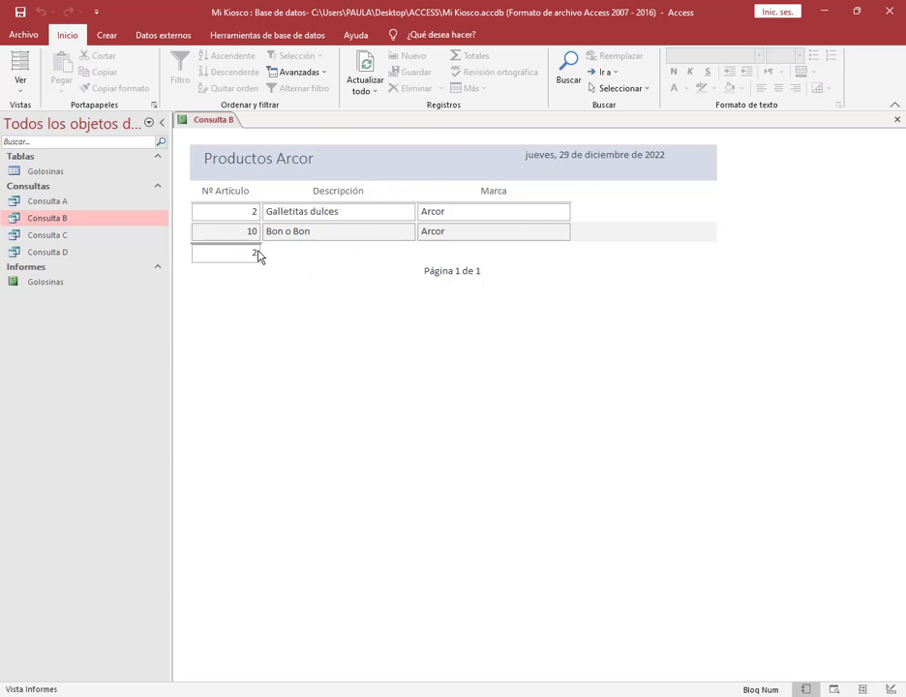
Examine the count field and the neighbouring empty footer cell in Design view, and check the record count in Report view.
{"action": "right_click", "coordinate": [210, 121]}
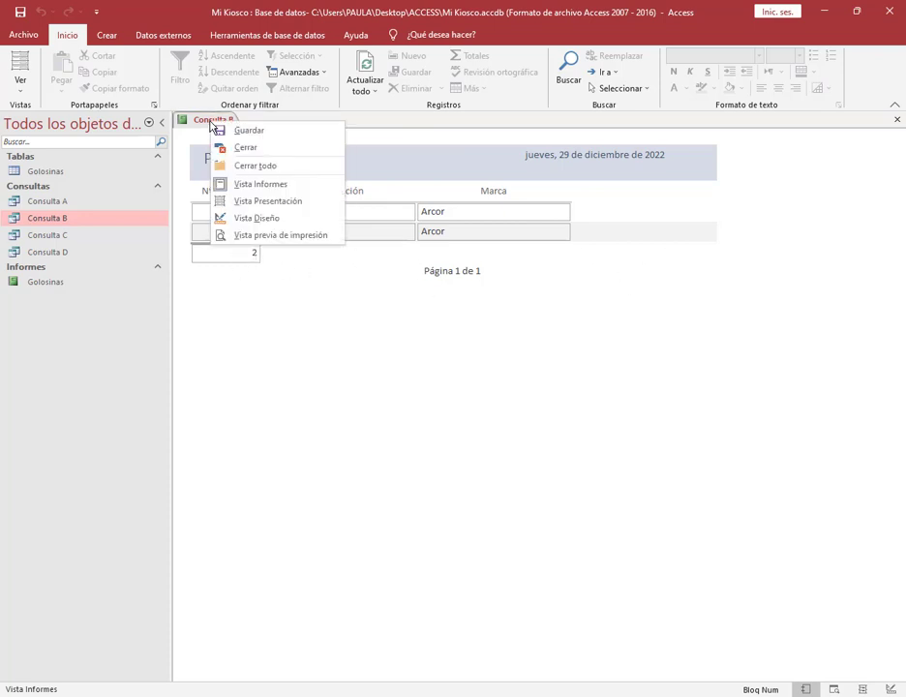
{"action": "left_click", "coordinate": [248, 218]}
{"action": "left_click", "coordinate": [247, 310]}
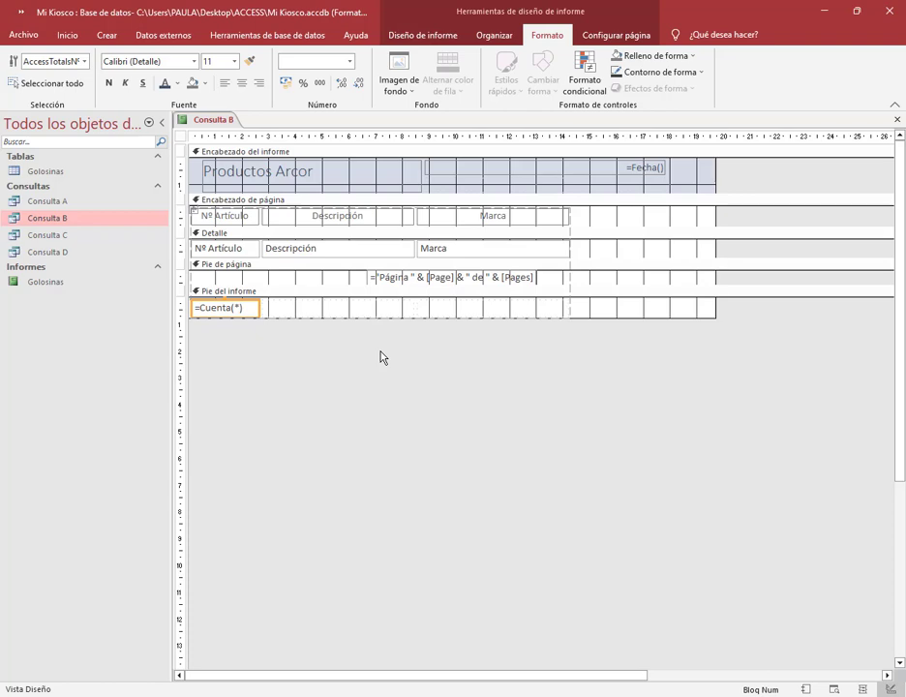
{"action": "left_click", "coordinate": [275, 311]}
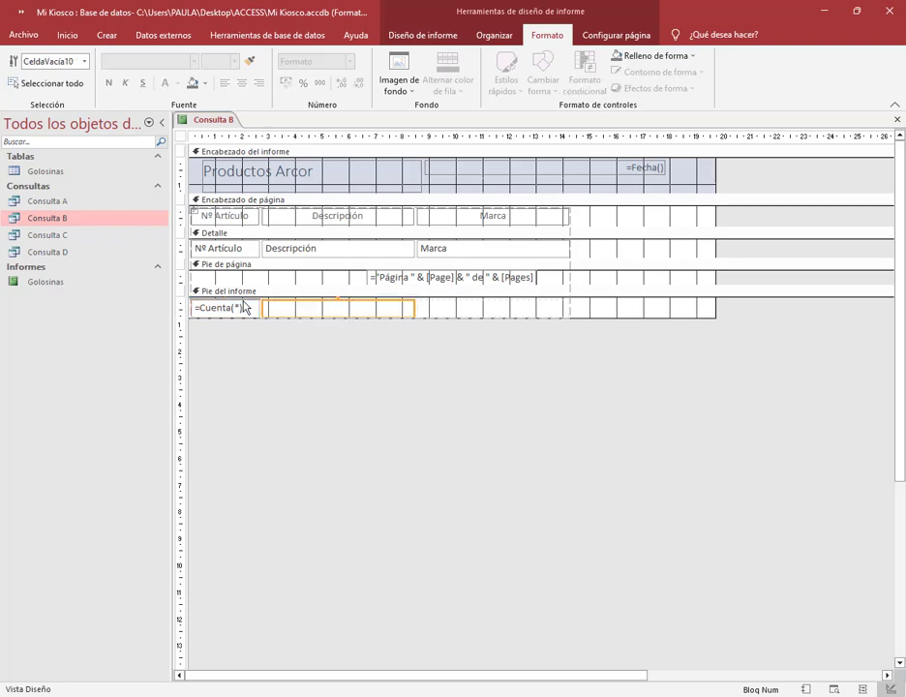
{"action": "left_click", "coordinate": [273, 349]}
{"action": "left_click", "coordinate": [245, 311]}
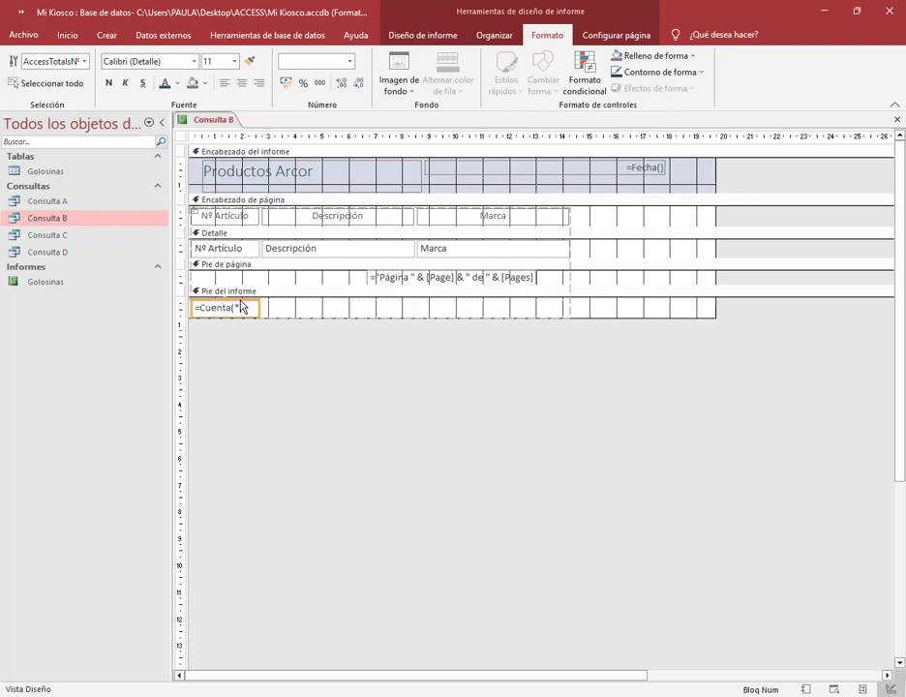
{"action": "type", "text": ")"}
{"action": "left_click", "coordinate": [243, 353]}
{"action": "right_click", "coordinate": [199, 120]}
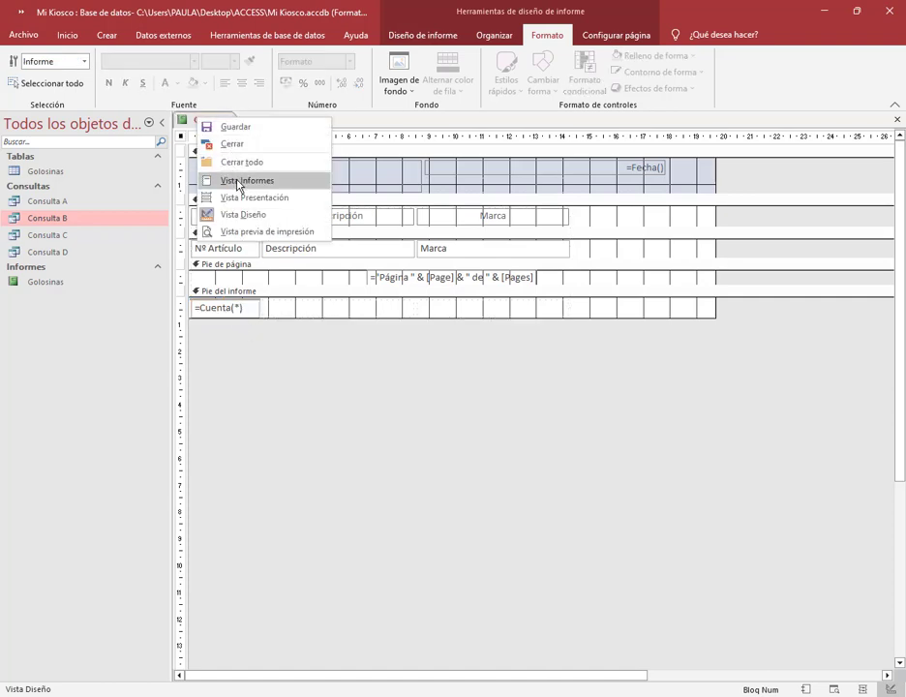
{"action": "left_click", "coordinate": [237, 181]}
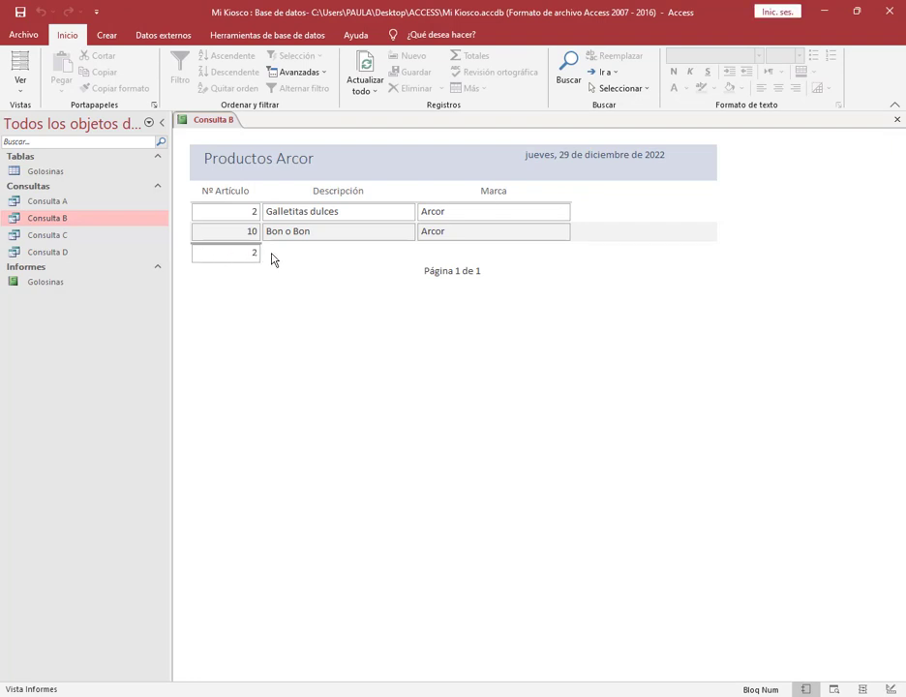
Return to Design view and move the report footer's count field into the cell under the Descripción column.
{"action": "right_click", "coordinate": [224, 116]}
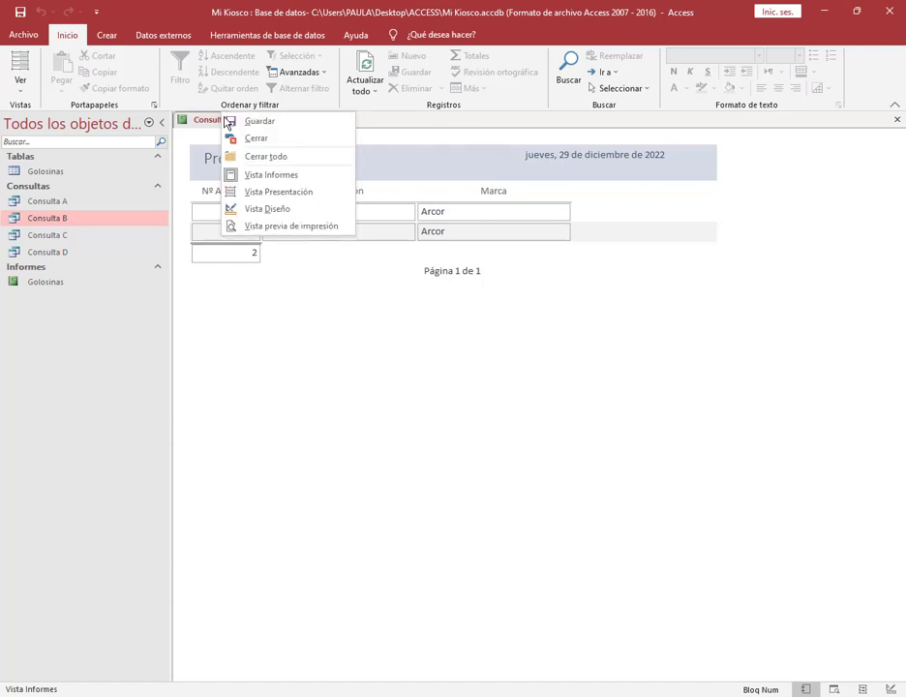
{"action": "left_click", "coordinate": [265, 208]}
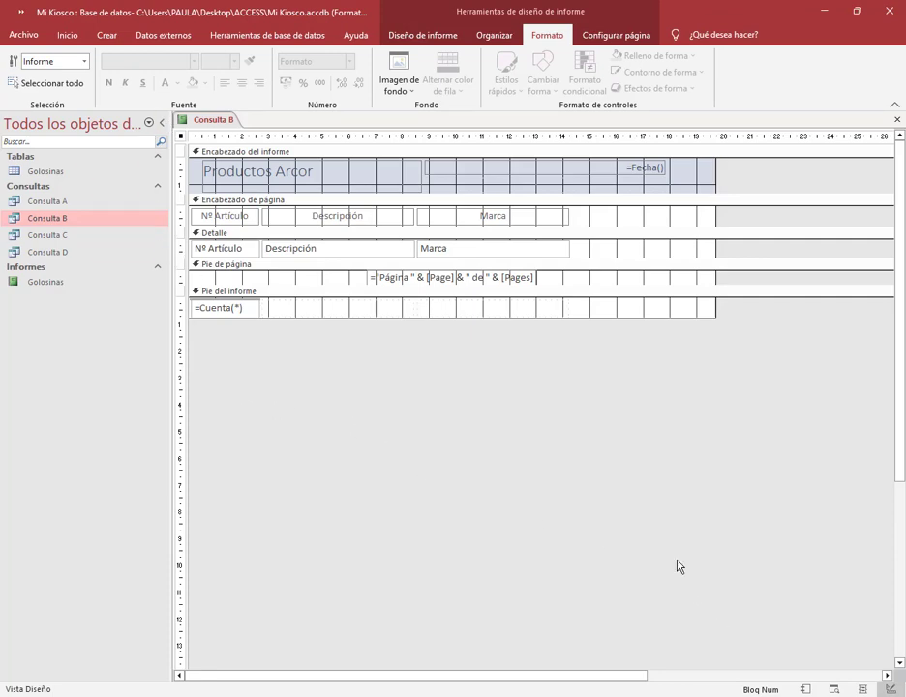
{"action": "left_click", "coordinate": [235, 312]}
{"action": "left_click_drag", "start_coordinate": [235, 315], "coordinate": [285, 315]}
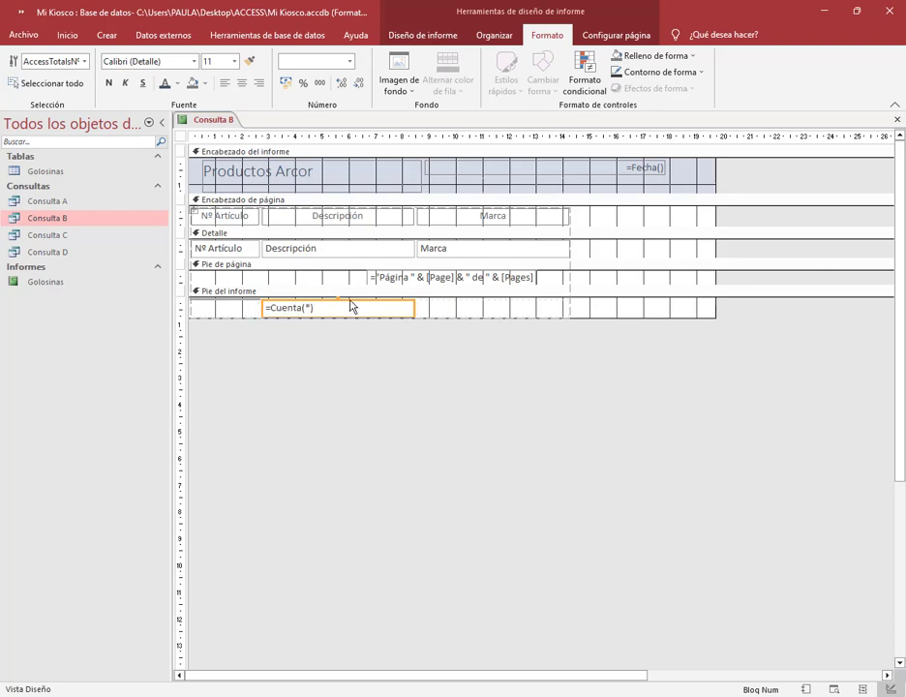
{"action": "left_click_drag", "start_coordinate": [351, 308], "coordinate": [492, 305]}
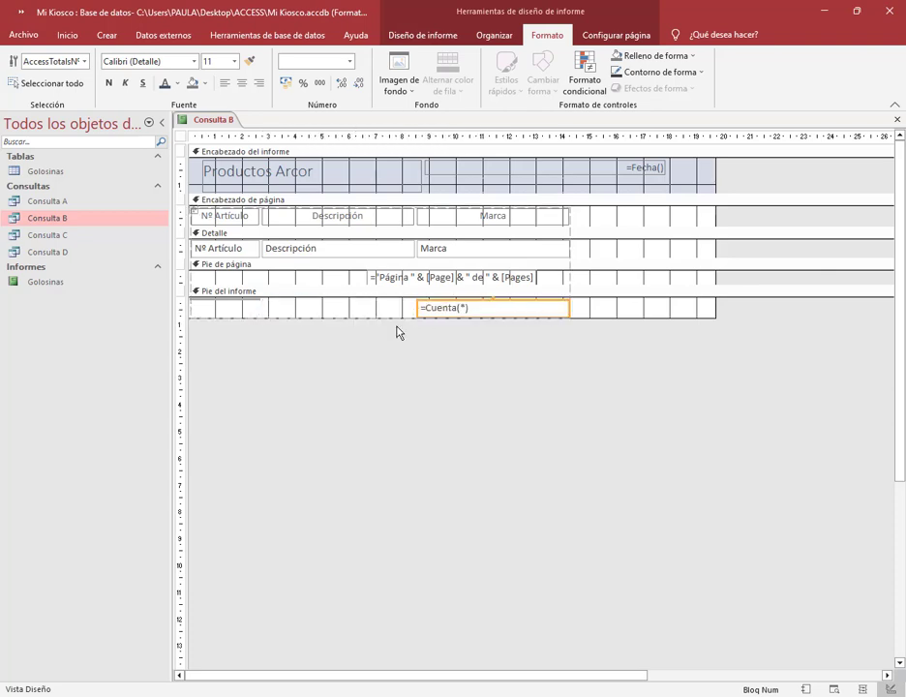
{"action": "left_click", "coordinate": [382, 389]}
{"action": "left_click_drag", "start_coordinate": [435, 307], "coordinate": [385, 308]}
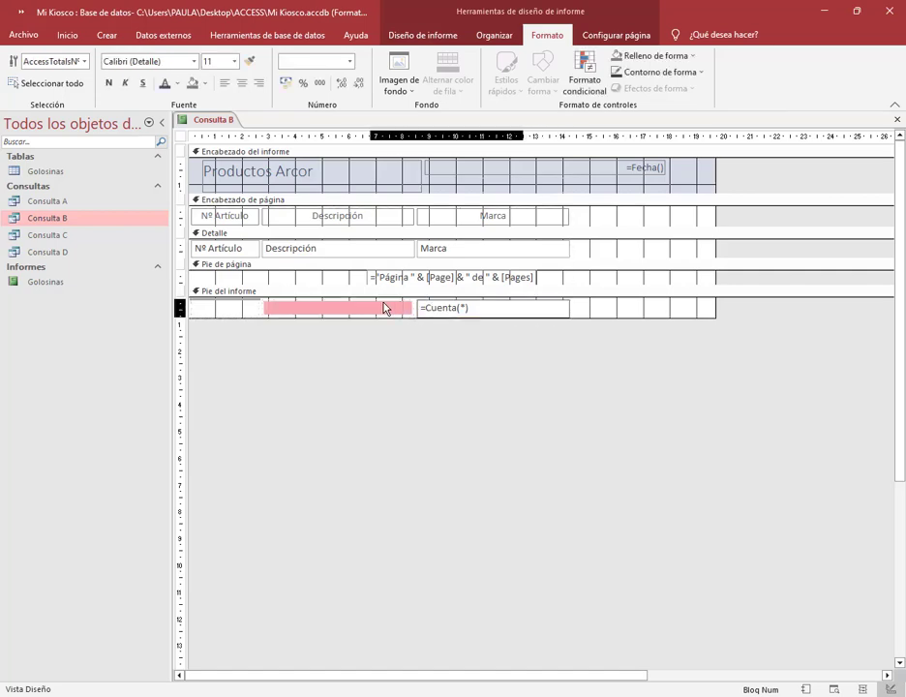
{"action": "left_click", "coordinate": [456, 373]}
Enter the label "Cantidad de productos" in the empty footer cell under Nº Artículo and check it in Report view.
{"action": "left_click", "coordinate": [242, 310]}
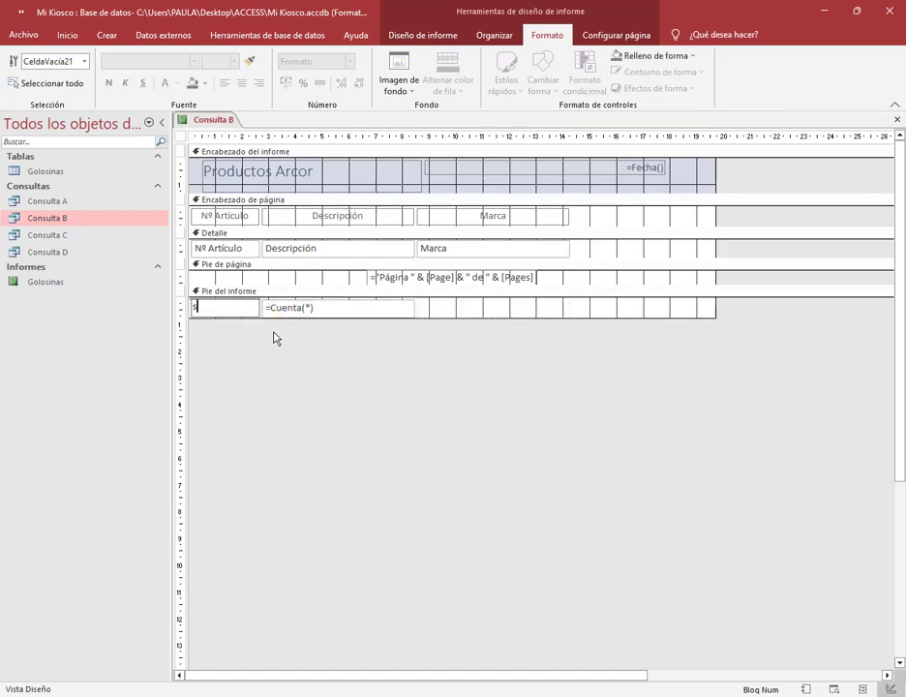
{"action": "type", "text": "S"}
{"action": "type", "text": "C"}
{"action": "type", "text": "antidad de product"}
{"action": "type", "text": "os"}
{"action": "left_click", "coordinate": [289, 364]}
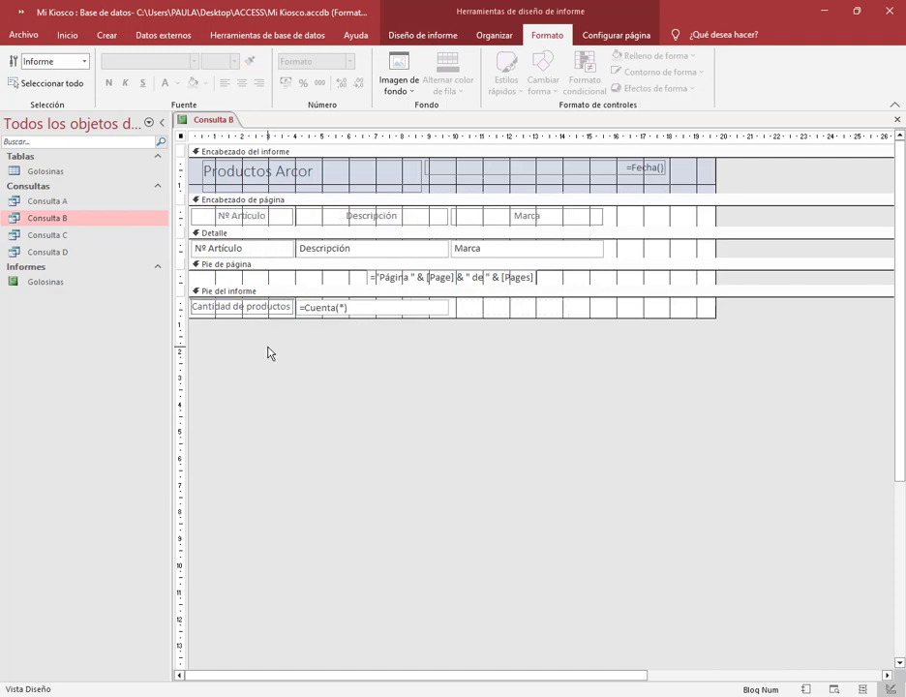
{"action": "right_click", "coordinate": [219, 124]}
{"action": "left_click", "coordinate": [252, 178]}
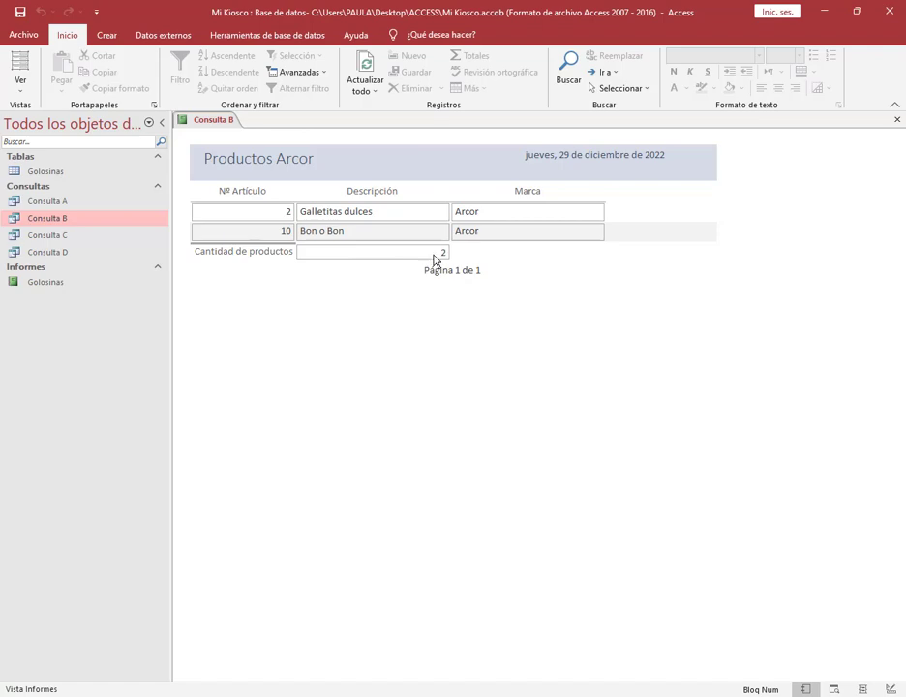
Return to Design view and narrow the count field's column so its right edge sits at about 9 on the ruler.
{"action": "right_click", "coordinate": [226, 120]}
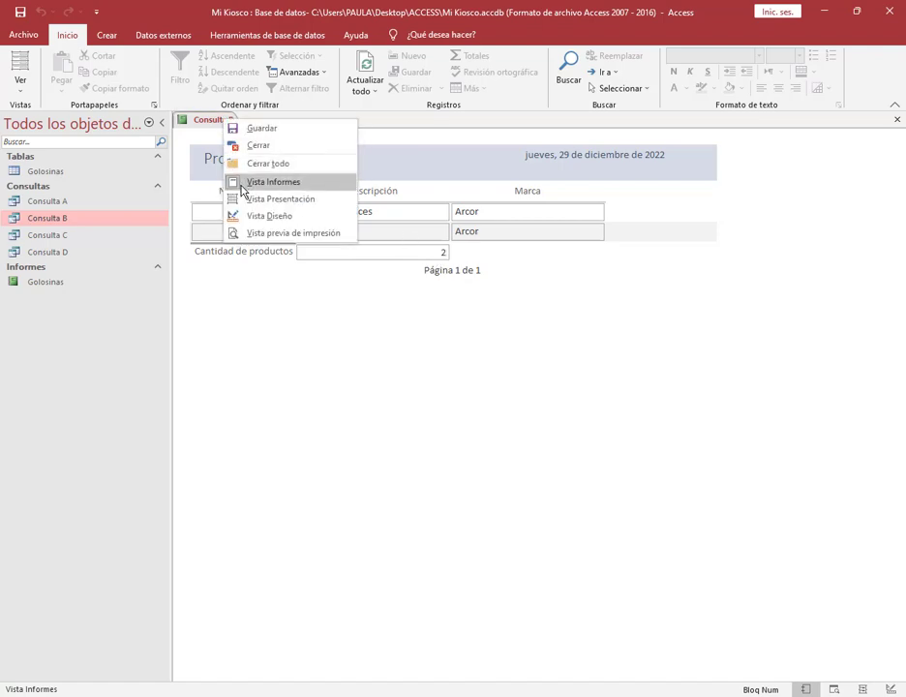
{"action": "left_click", "coordinate": [250, 216]}
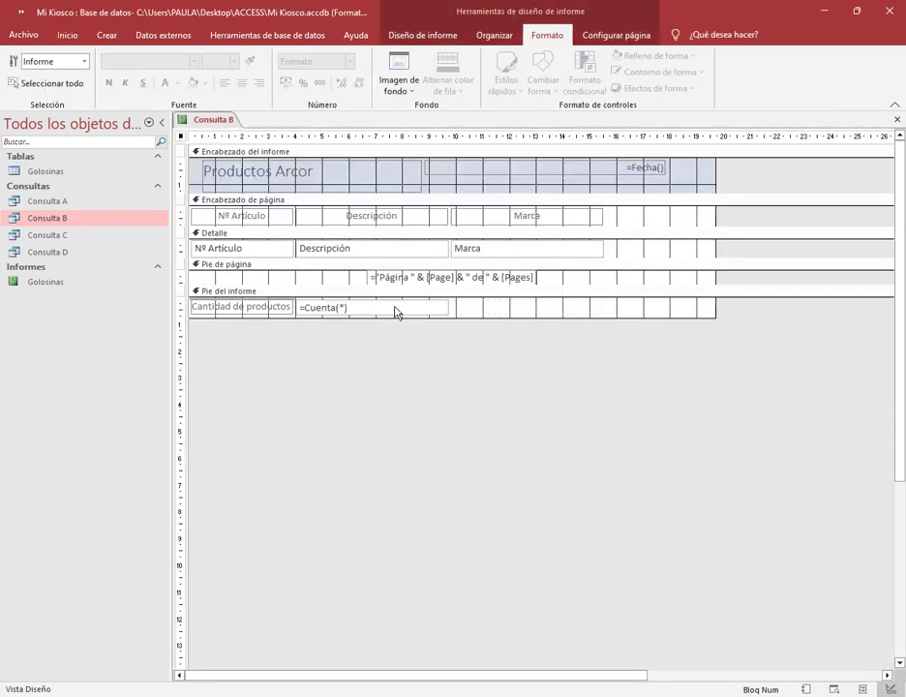
{"action": "left_click", "coordinate": [434, 310]}
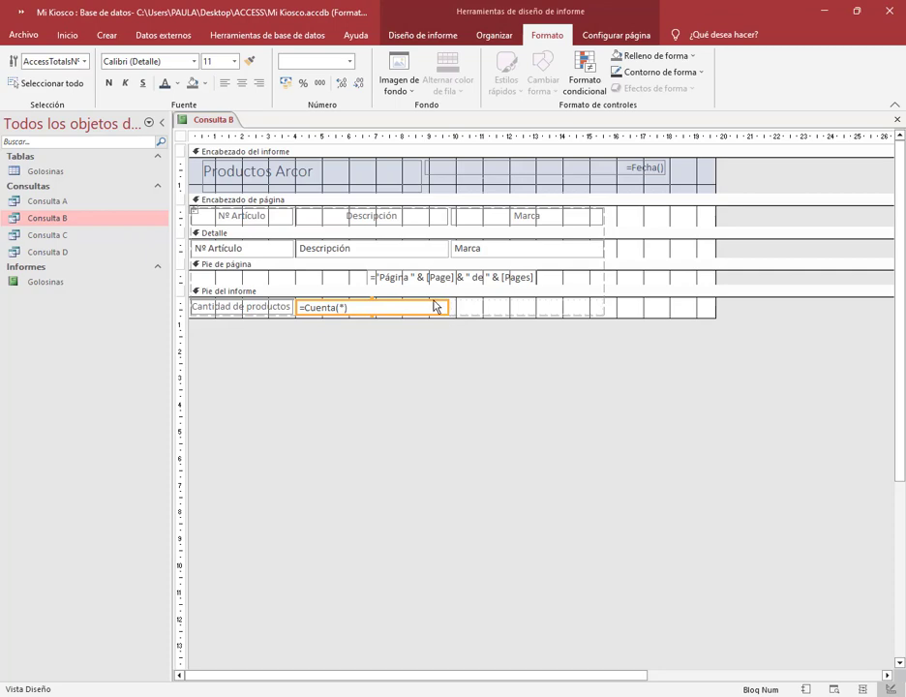
{"action": "left_click_drag", "start_coordinate": [448, 312], "coordinate": [426, 314]}
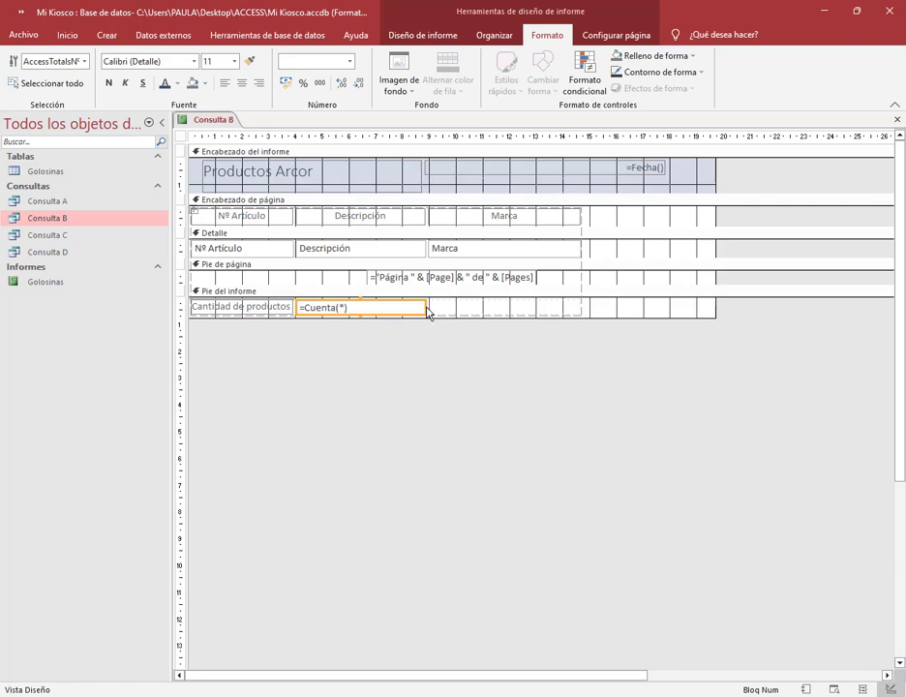
Widen the count field's column slightly, left-align the count and check the result in Report view.
{"action": "left_click_drag", "start_coordinate": [427, 312], "coordinate": [433, 313]}
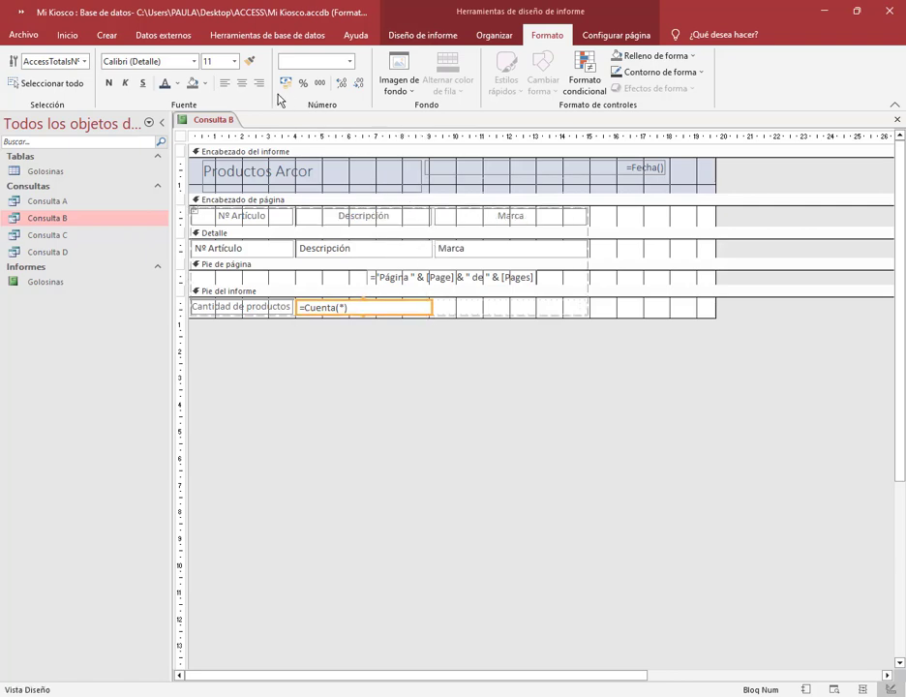
{"action": "left_click", "coordinate": [227, 85]}
{"action": "left_click", "coordinate": [224, 120]}
{"action": "right_click", "coordinate": [223, 121]}
{"action": "left_click", "coordinate": [250, 179]}
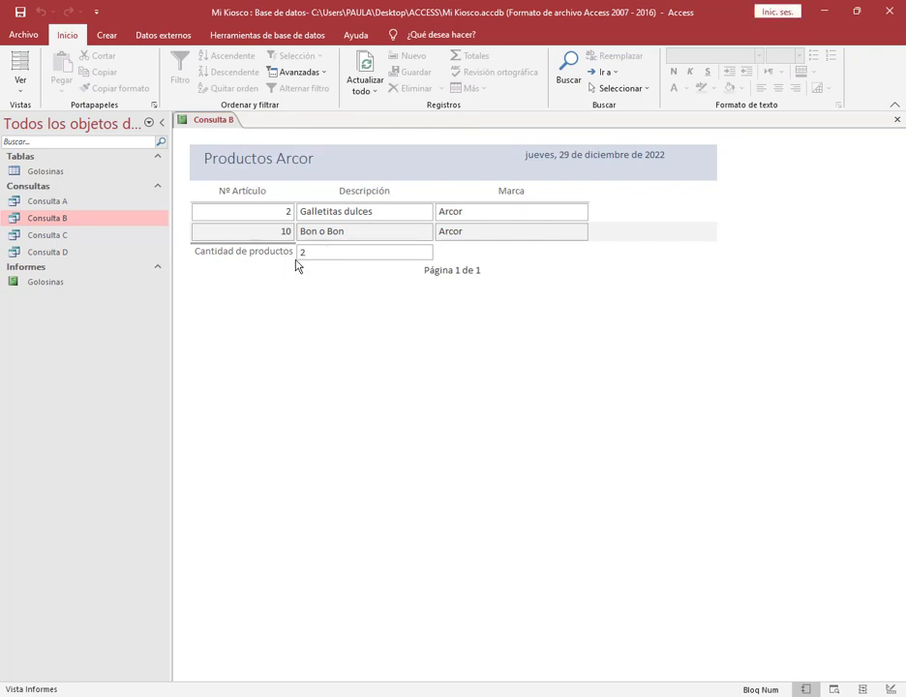
Return to Design view and save the report under the name Consulta B.
{"action": "right_click", "coordinate": [223, 122]}
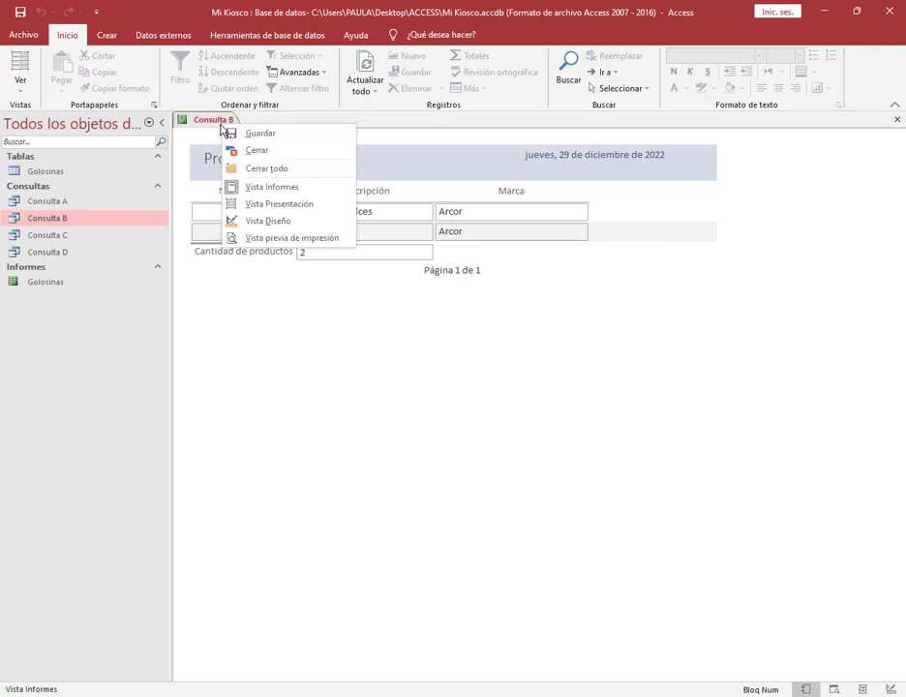
{"action": "left_click", "coordinate": [232, 222]}
{"action": "left_click", "coordinate": [629, 314]}
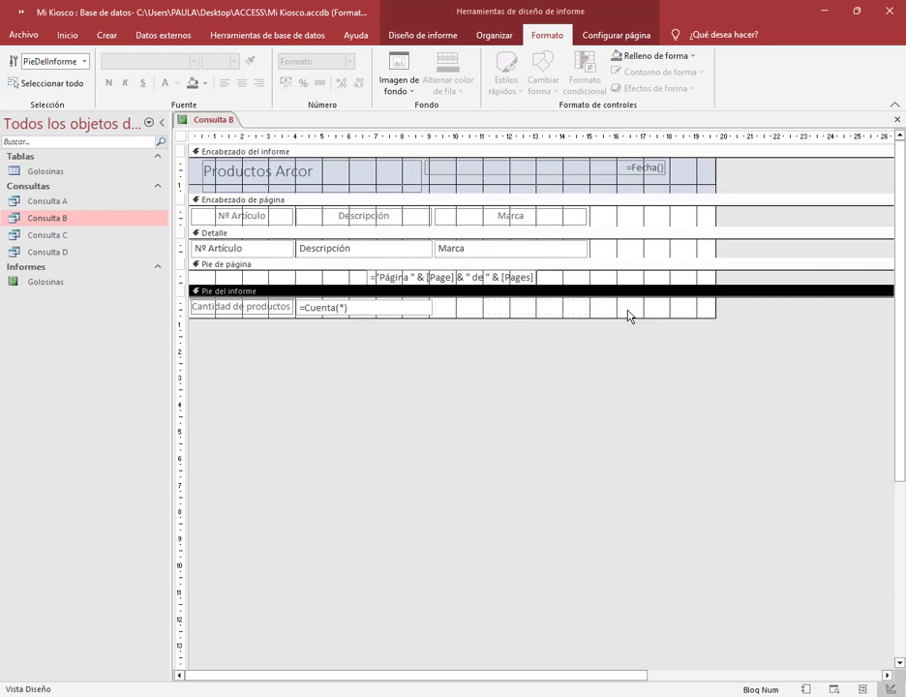
{"action": "left_click", "coordinate": [746, 185]}
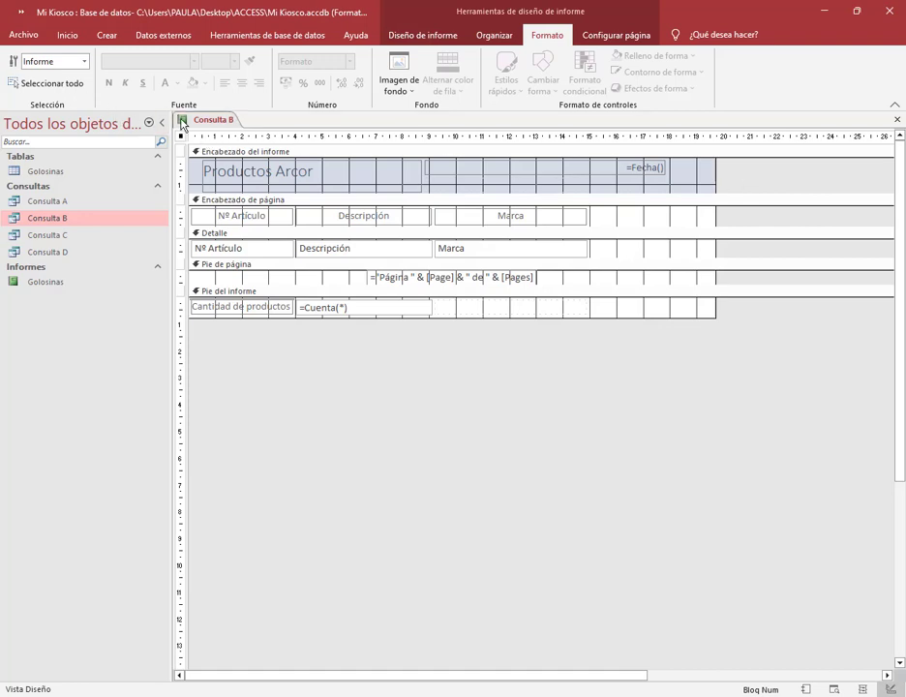
{"action": "right_click", "coordinate": [216, 126]}
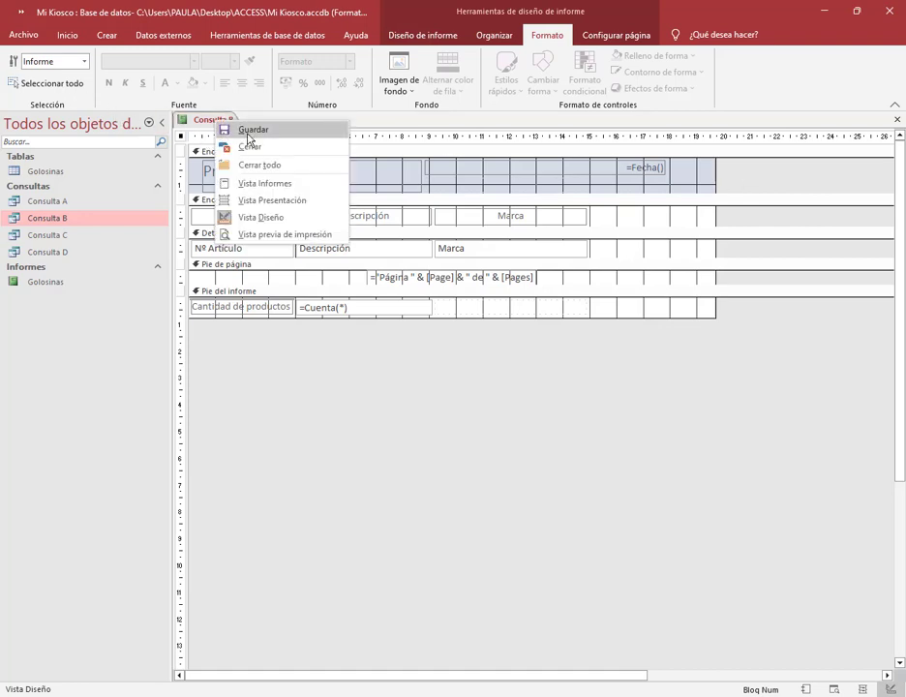
{"action": "left_click", "coordinate": [254, 129]}
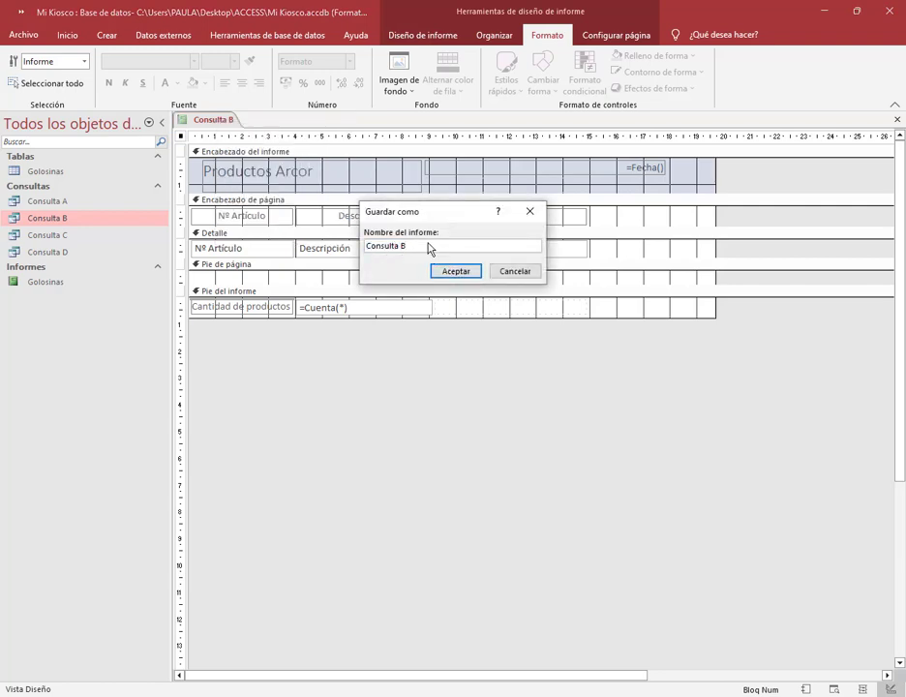
{"action": "left_click", "coordinate": [468, 274]}
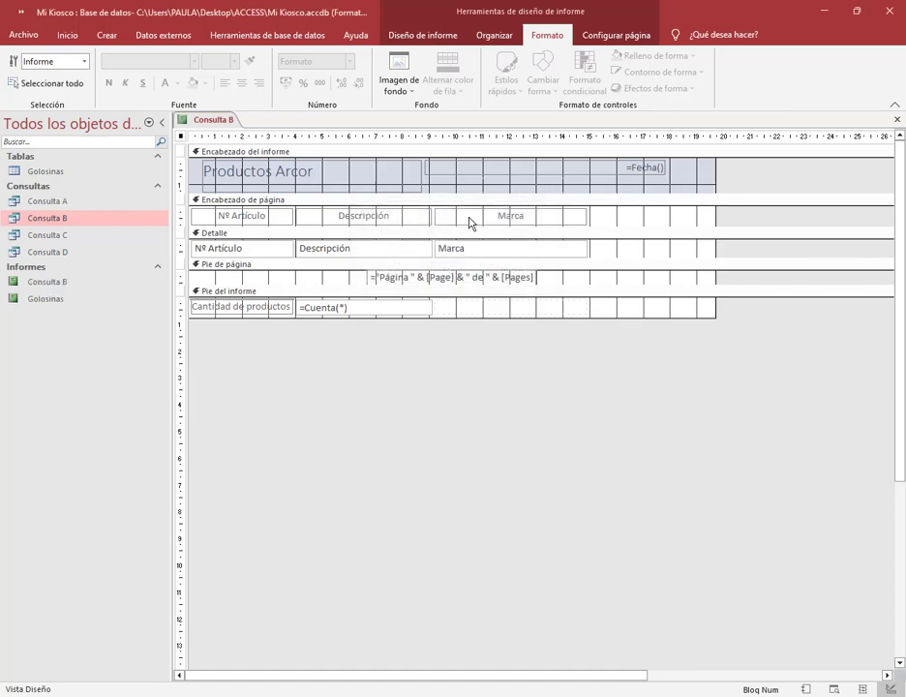
Select the saved Consulta B report among the database objects and close its open design.
{"action": "left_click", "coordinate": [48, 282]}
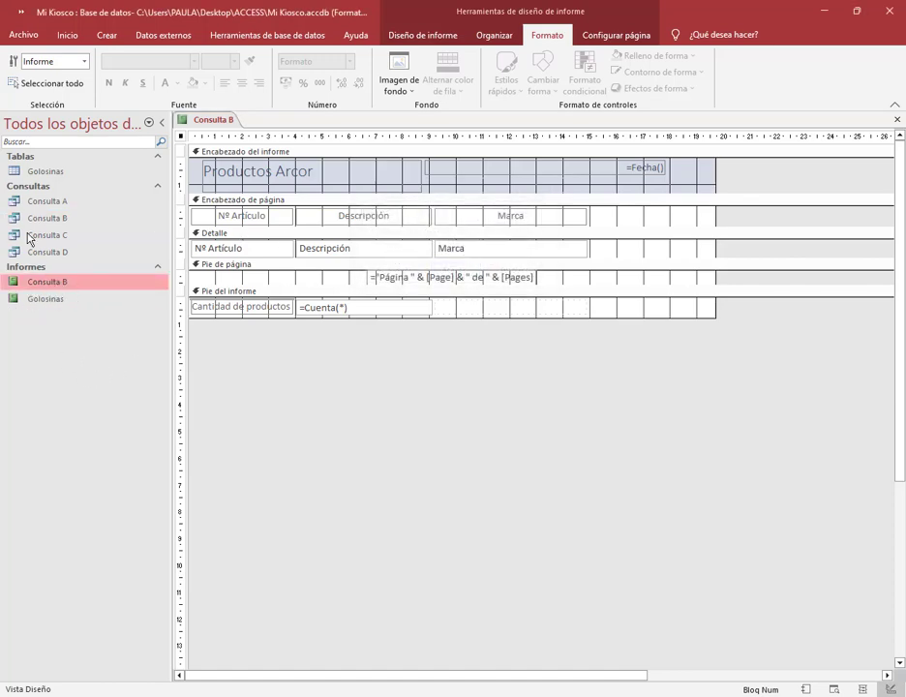
{"action": "left_click_drag", "start_coordinate": [4, 151], "coordinate": [77, 178]}
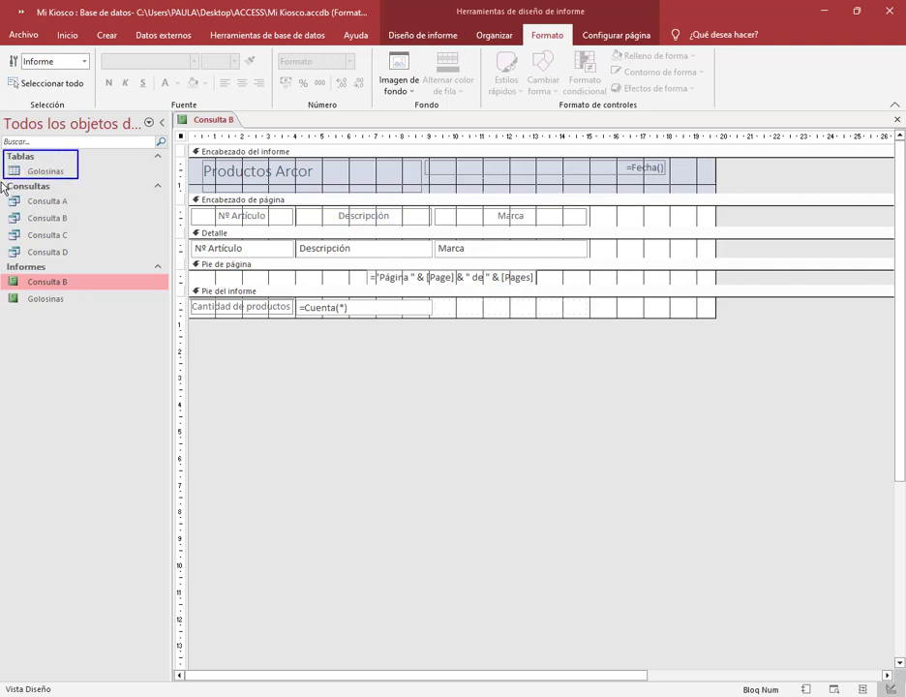
{"action": "mouse_move", "coordinate": [3, 181]}
{"action": "left_mouse_down"}
{"action": "mouse_move", "coordinate": [76, 229]}
{"action": "mouse_move", "coordinate": [84, 257]}
{"action": "left_mouse_up"}
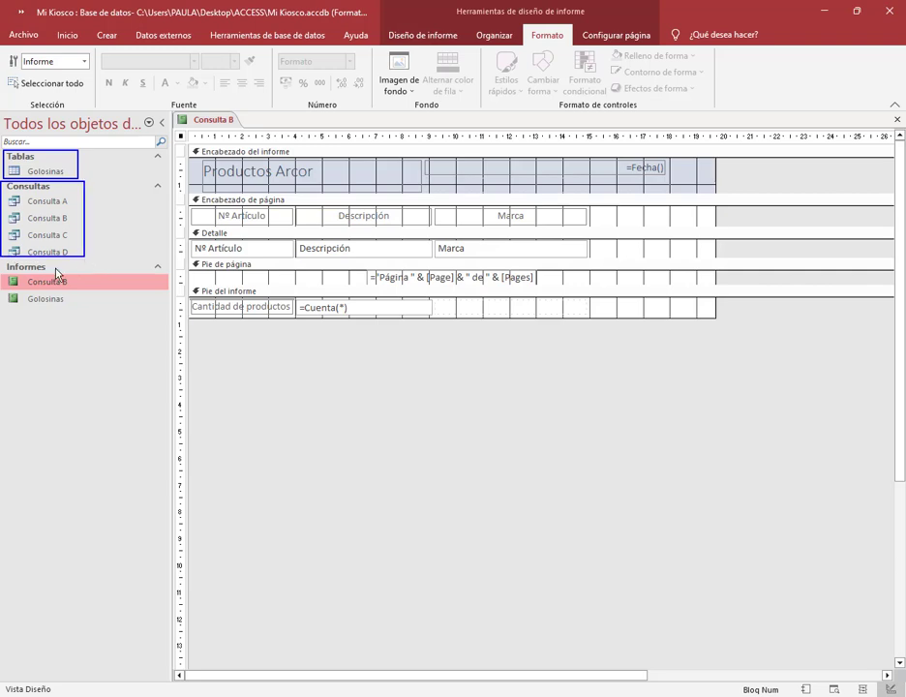
{"action": "left_click_drag", "start_coordinate": [2, 259], "coordinate": [76, 307]}
{"action": "key", "text": "Escape"}
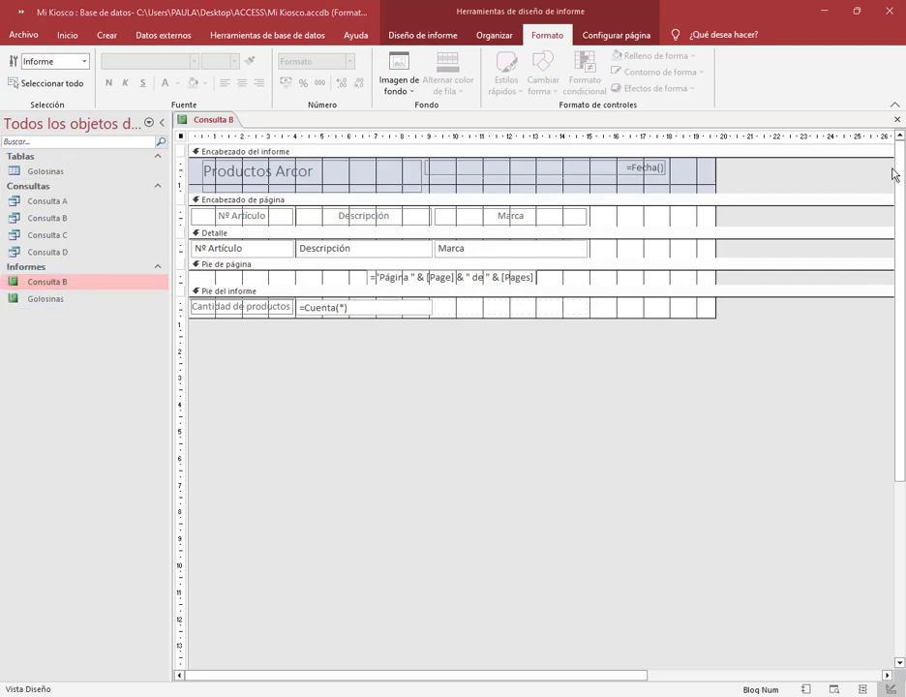
{"action": "left_click", "coordinate": [896, 123]}
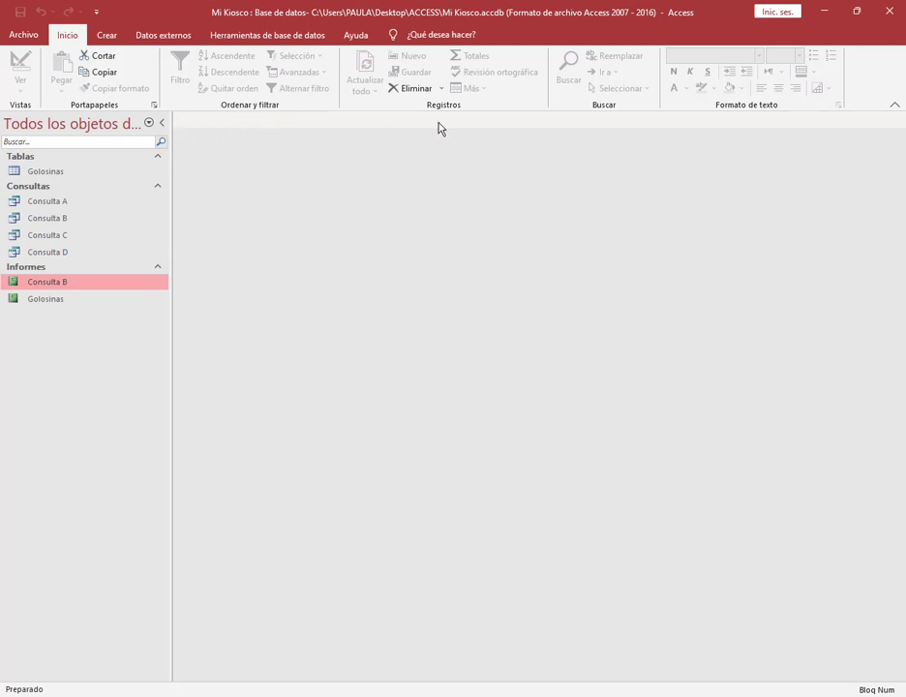
Open the Consulta A query to view its records and close it again.
{"action": "left_click", "coordinate": [56, 284]}
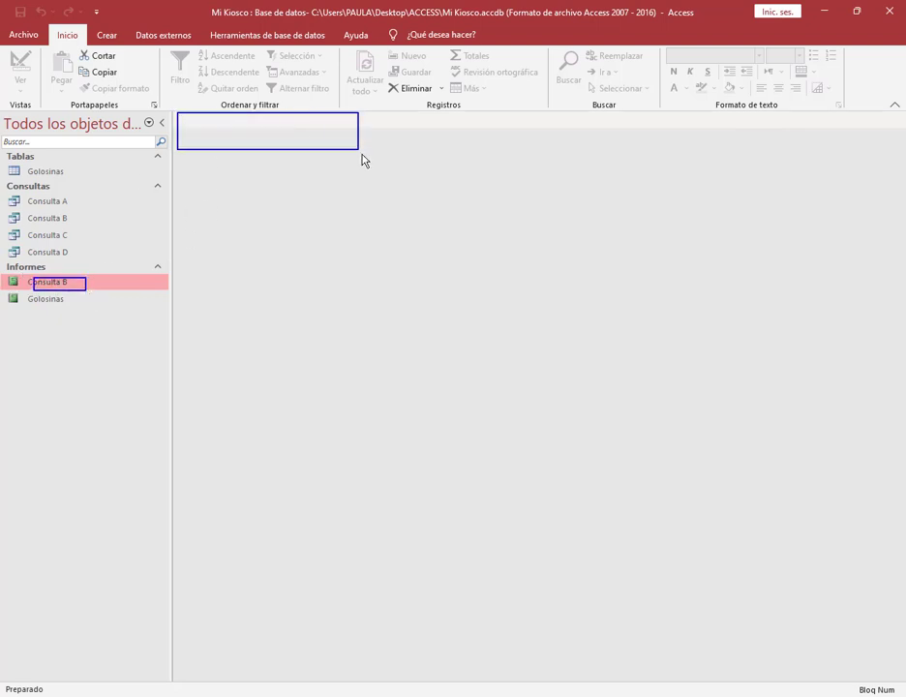
{"action": "left_click", "coordinate": [43, 206]}
{"action": "double_click", "coordinate": [44, 206]}
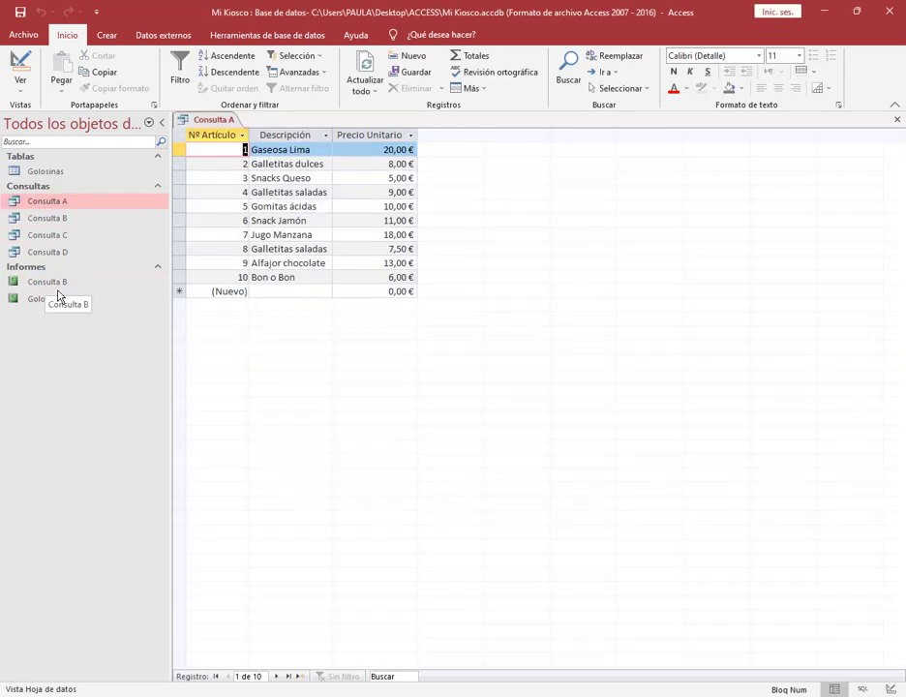
{"action": "left_click", "coordinate": [895, 121]}
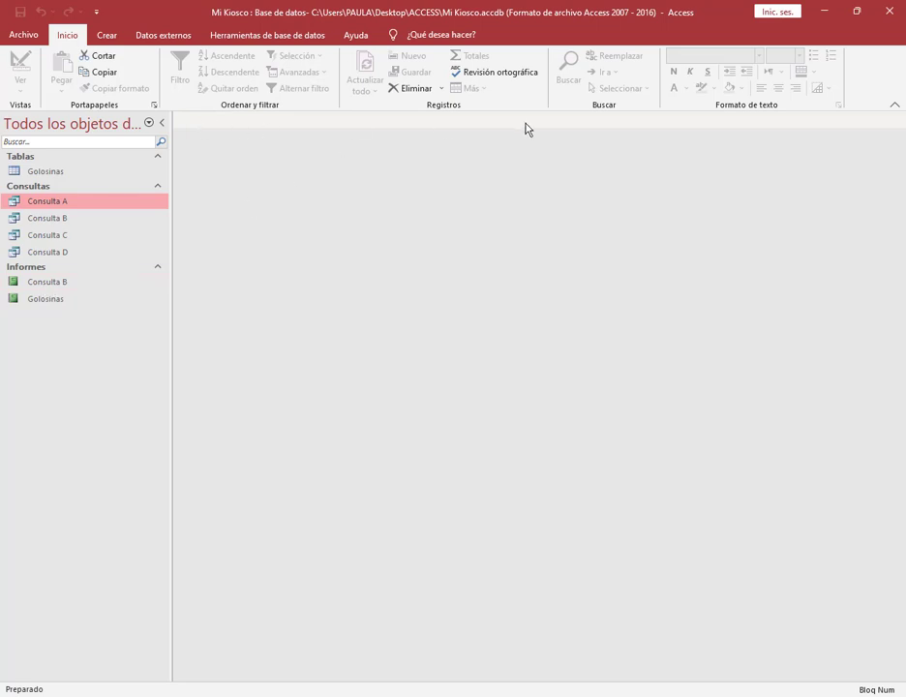
Rename the Consulta B report as "Productos Arcor".
{"action": "right_click", "coordinate": [40, 283]}
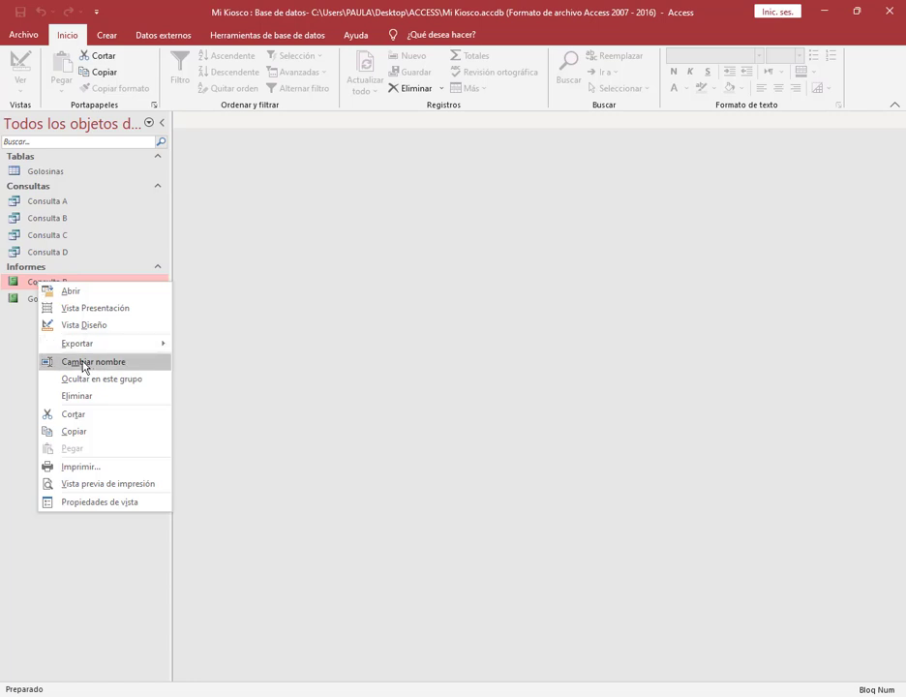
{"action": "left_click", "coordinate": [145, 362]}
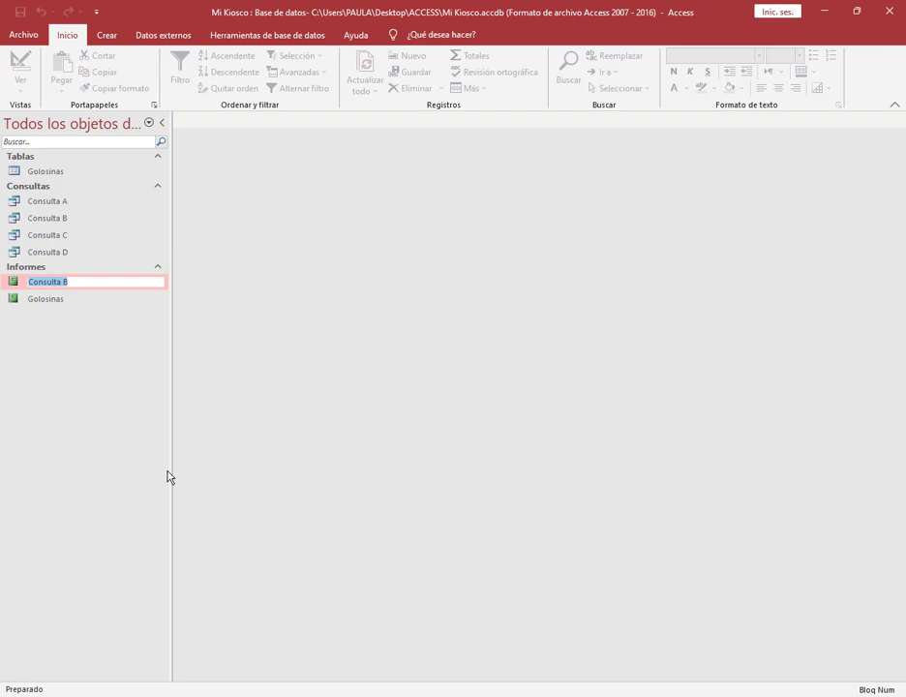
{"action": "type", "text": "Productos Arcor"}
{"action": "key", "text": "Return"}
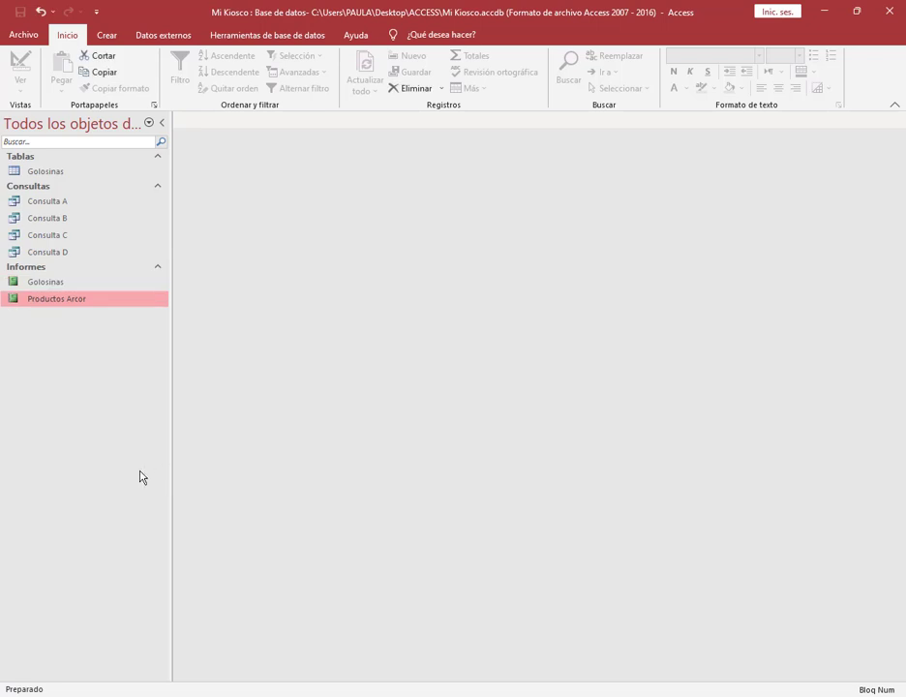
Rename the Consulta B query as "Consulta B (Productos Arcor)".
{"action": "left_click", "coordinate": [64, 221]}
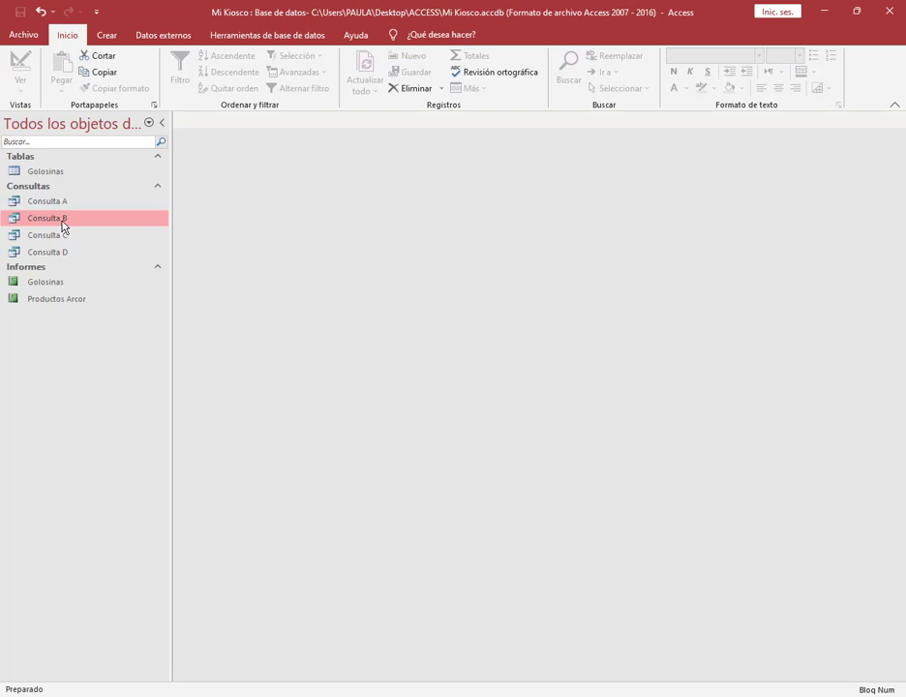
{"action": "right_click", "coordinate": [62, 224]}
{"action": "left_click", "coordinate": [96, 284]}
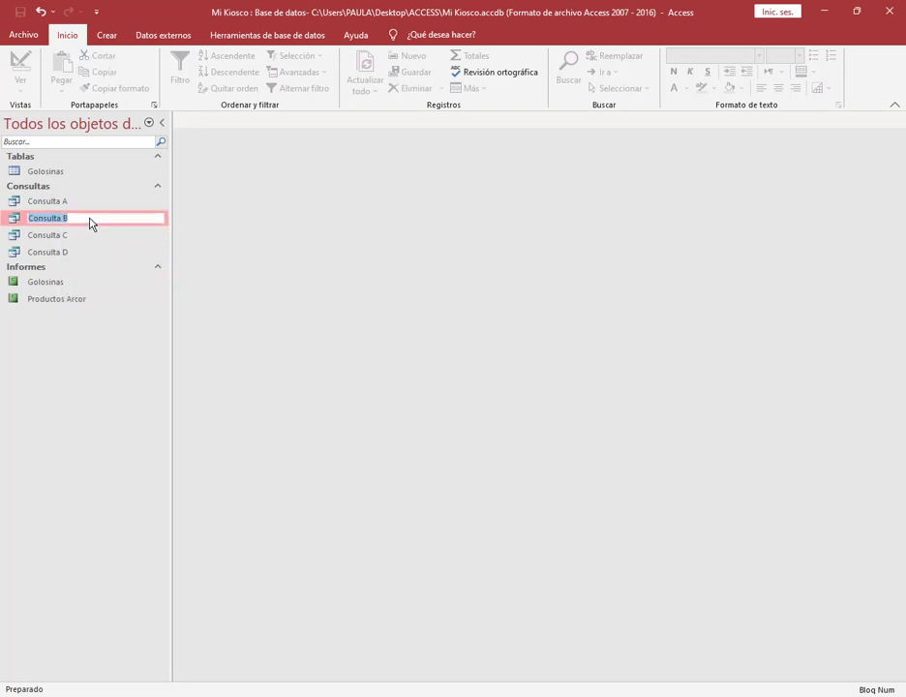
{"action": "left_click", "coordinate": [92, 223]}
{"action": "key", "text": "Return"}
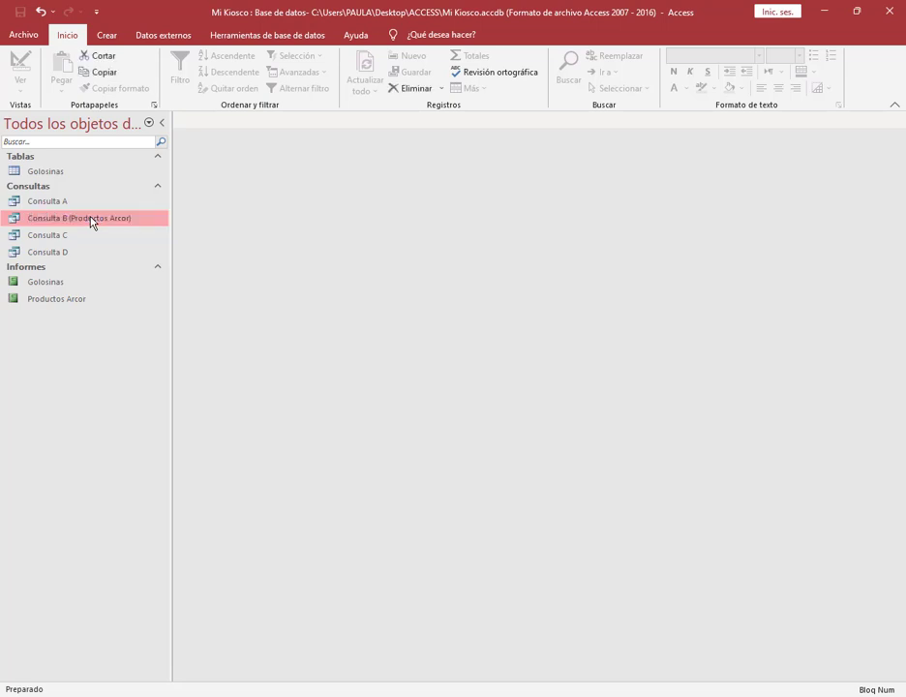
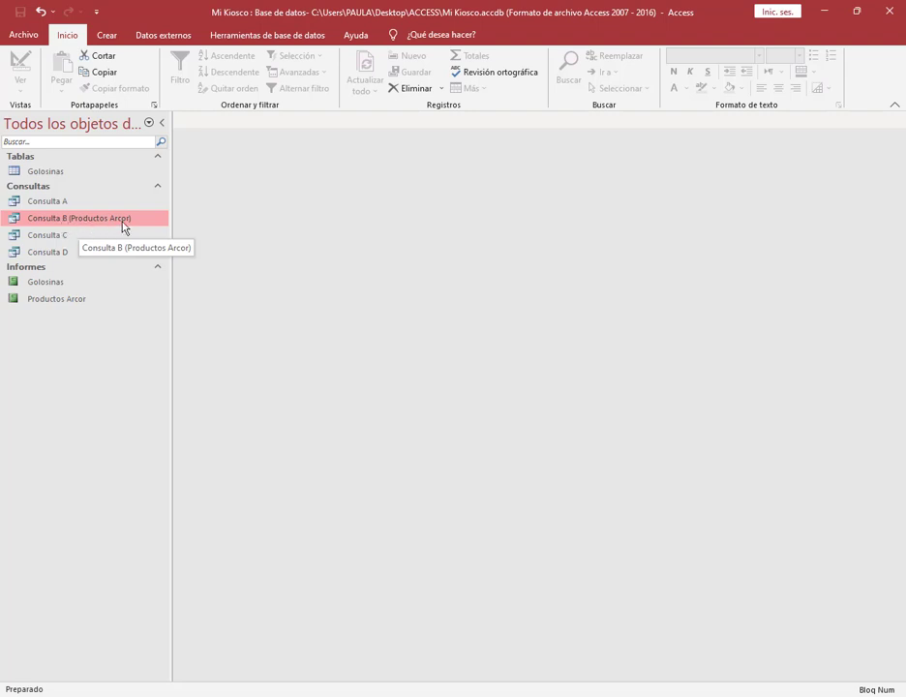
Open the Consulta C query, examine its records and its criteria in Design view, and close it.
{"action": "right_click", "coordinate": [52, 239]}
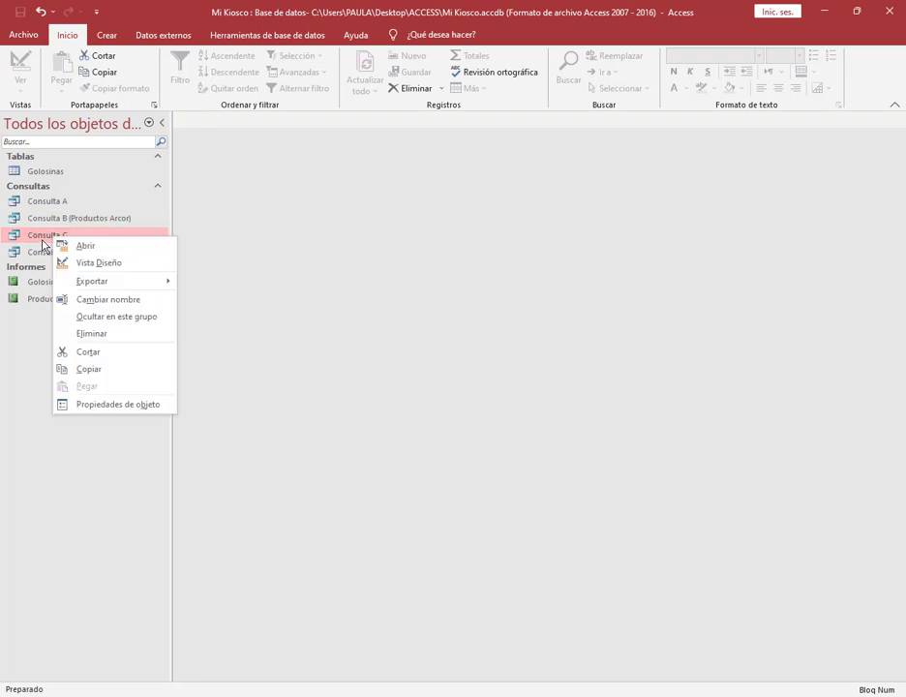
{"action": "key", "text": "Escape"}
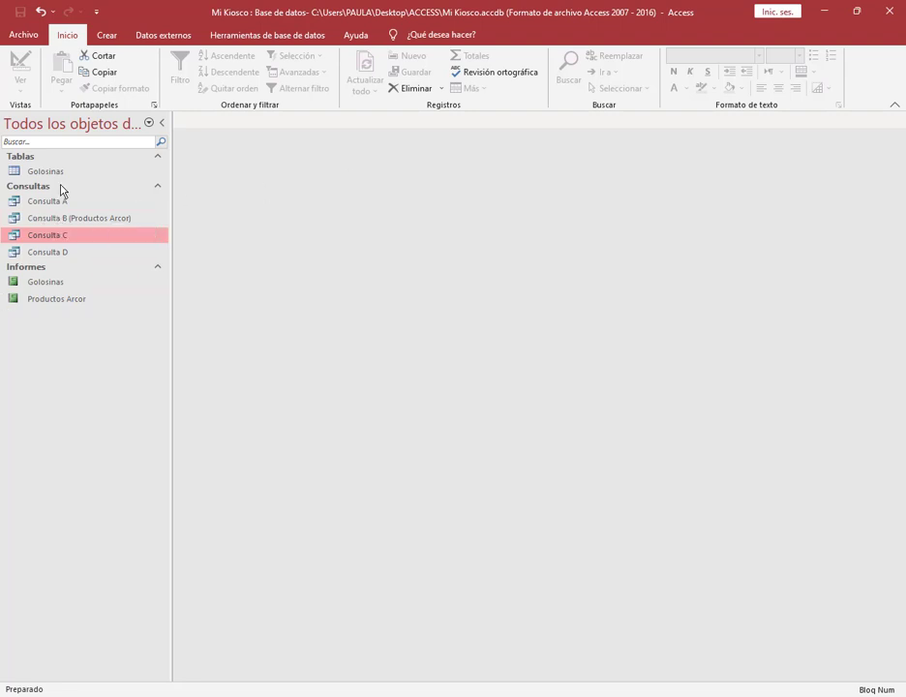
{"action": "left_click", "coordinate": [82, 218]}
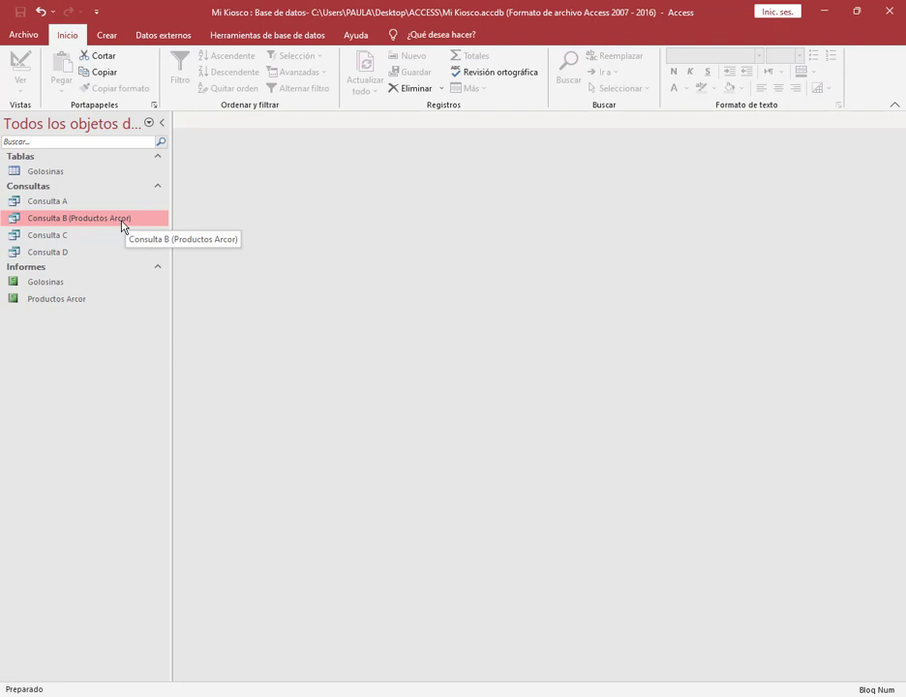
{"action": "double_click", "coordinate": [60, 236]}
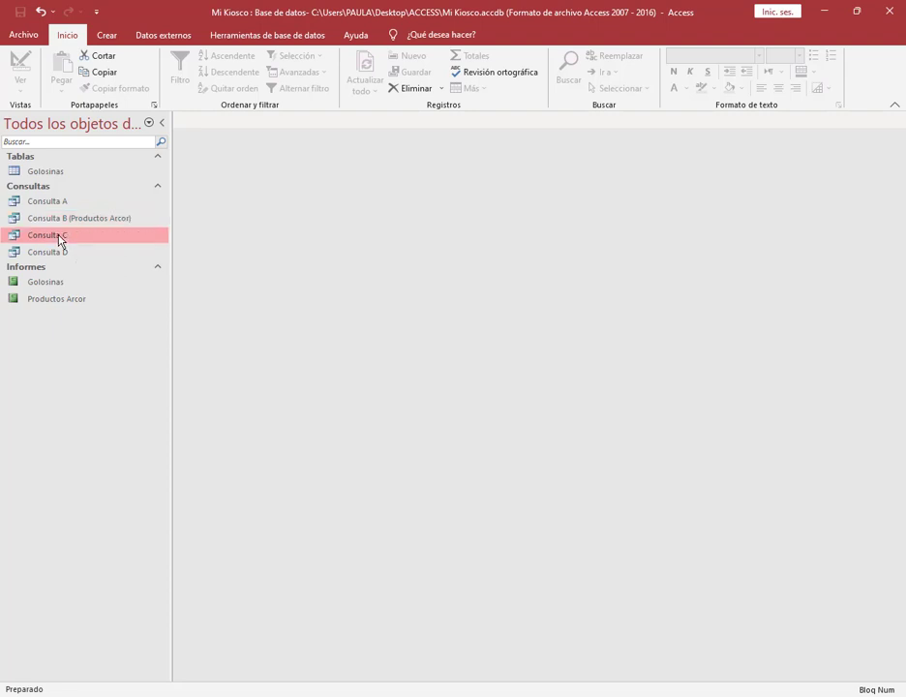
{"action": "right_click", "coordinate": [48, 236]}
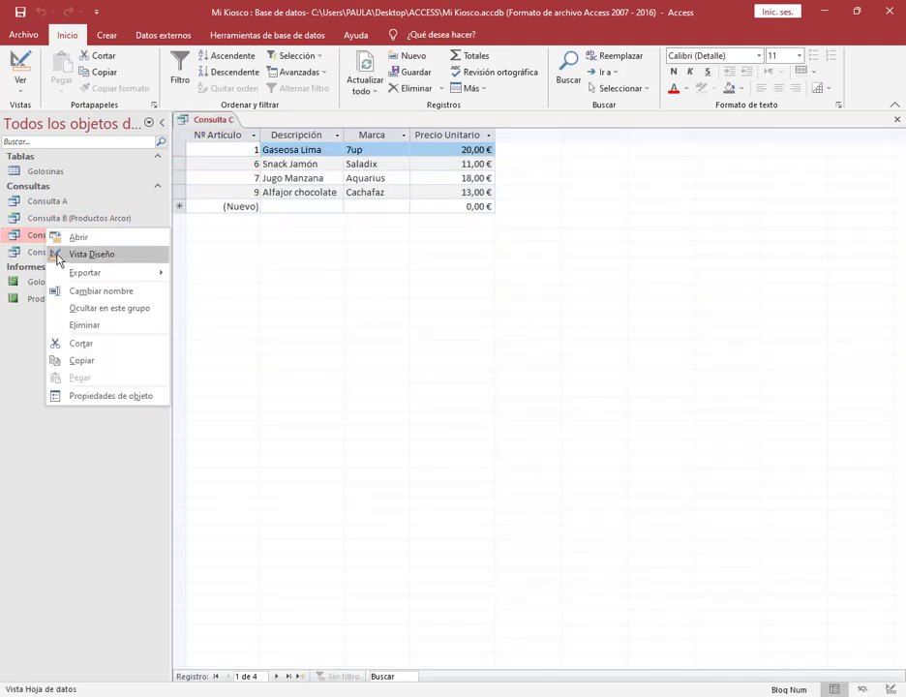
{"action": "left_click", "coordinate": [60, 252]}
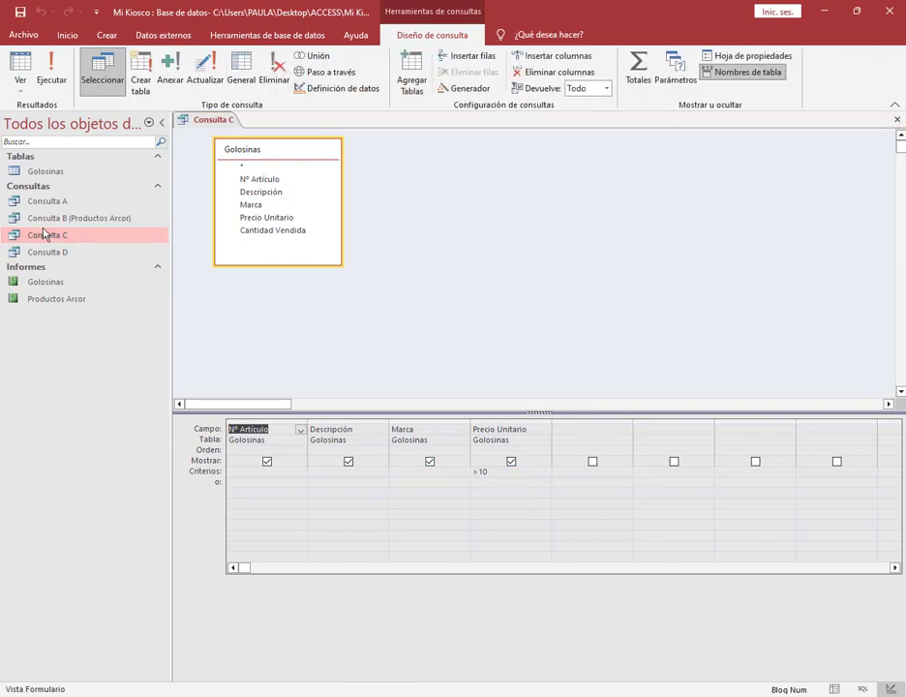
{"action": "left_click", "coordinate": [897, 119]}
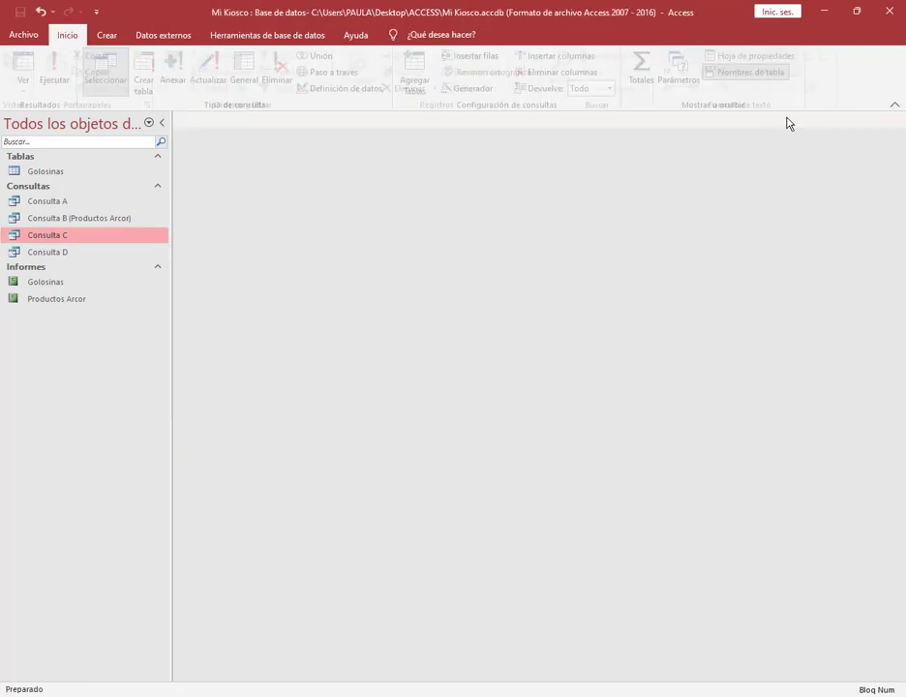
Interrupt the Consulta C rename to admit the waiting participant to the Google Meet call in the browser, and return to Access.
{"action": "right_click", "coordinate": [44, 238]}
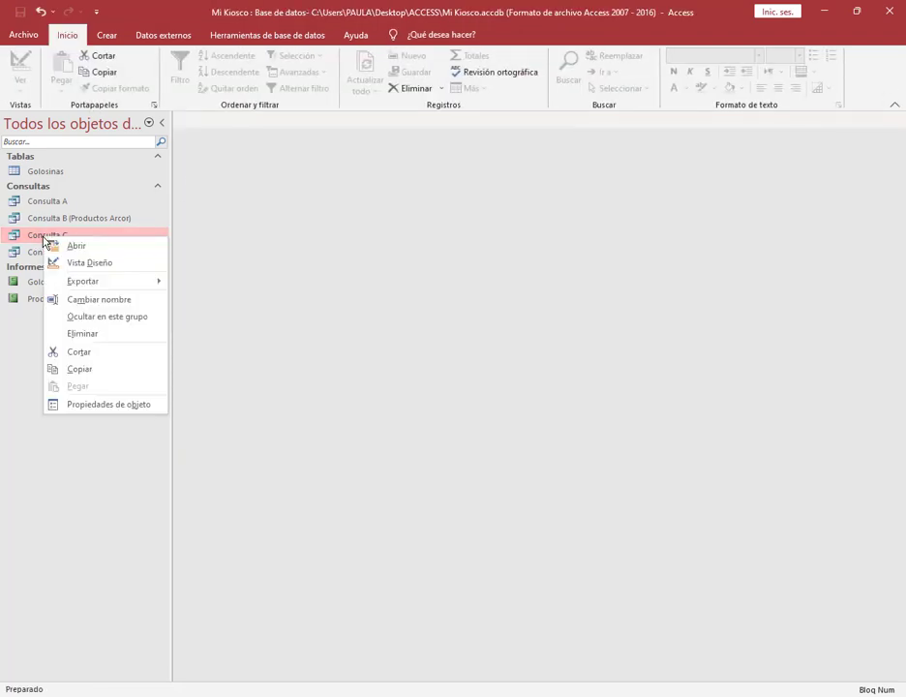
{"action": "left_click", "coordinate": [106, 300]}
{"action": "left_click", "coordinate": [132, 677]}
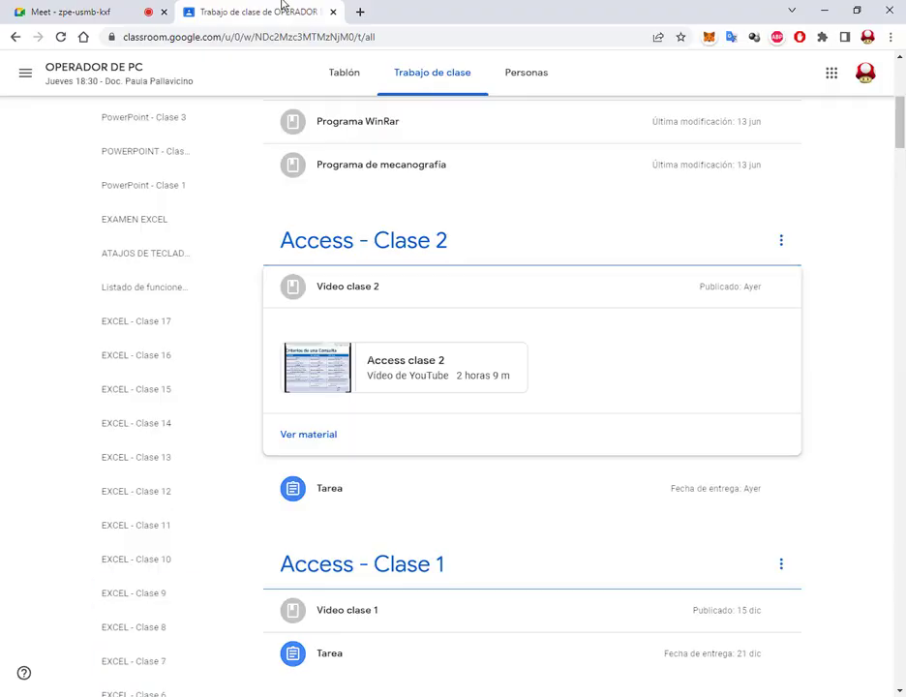
{"action": "left_click", "coordinate": [78, 12]}
{"action": "left_click", "coordinate": [617, 131]}
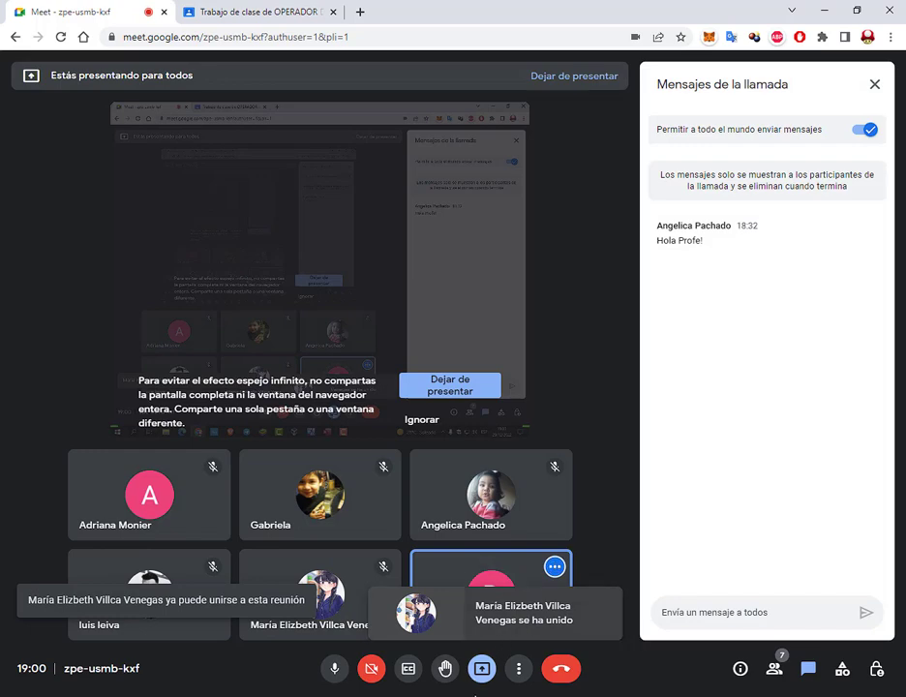
{"action": "left_click", "coordinate": [468, 663]}
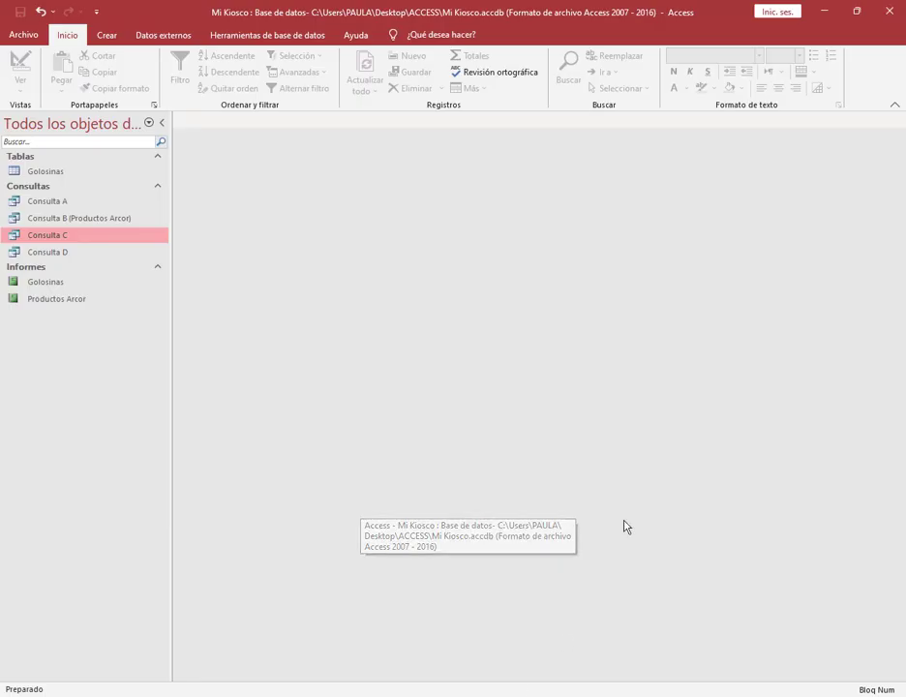
Rename the Consulta C query as "Consulta C (Precio mayor a 10)".
{"action": "right_click", "coordinate": [67, 239]}
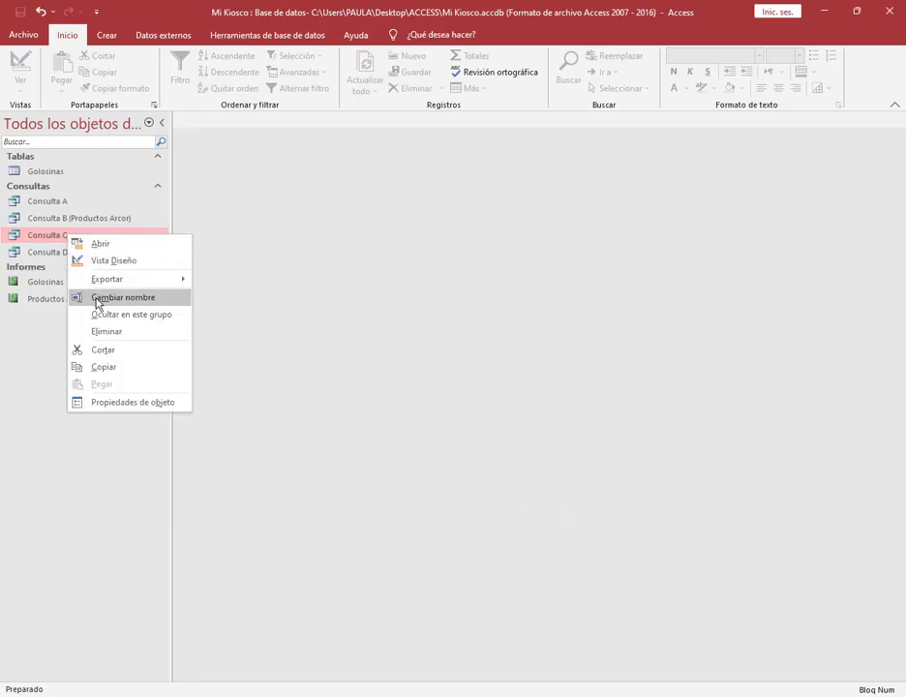
{"action": "left_click", "coordinate": [95, 304]}
{"action": "left_click", "coordinate": [85, 239]}
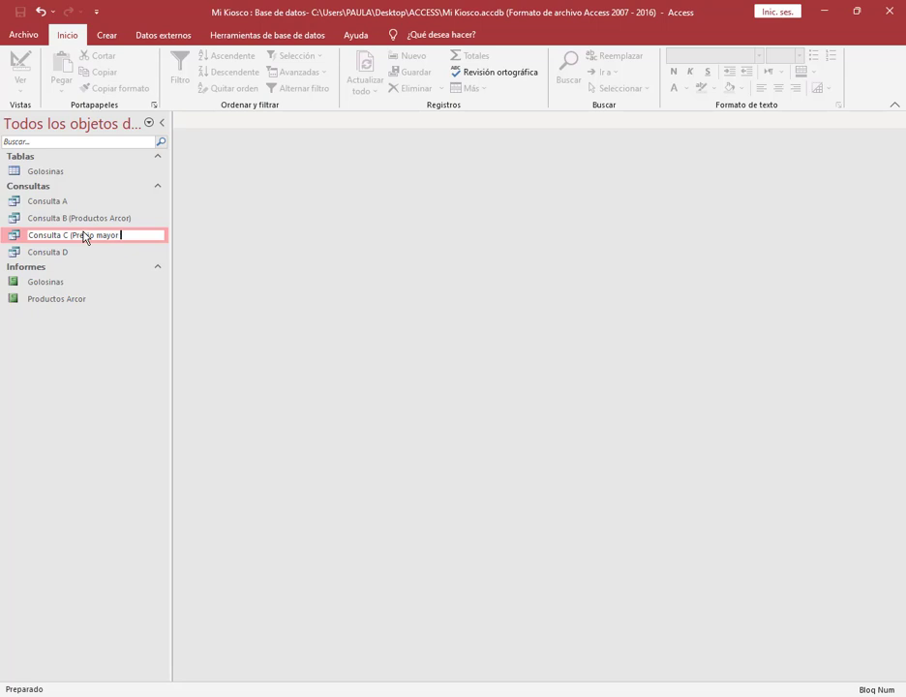
{"action": "type", "text": "(Precio mayor a 10)"}
{"action": "key", "text": "Return"}
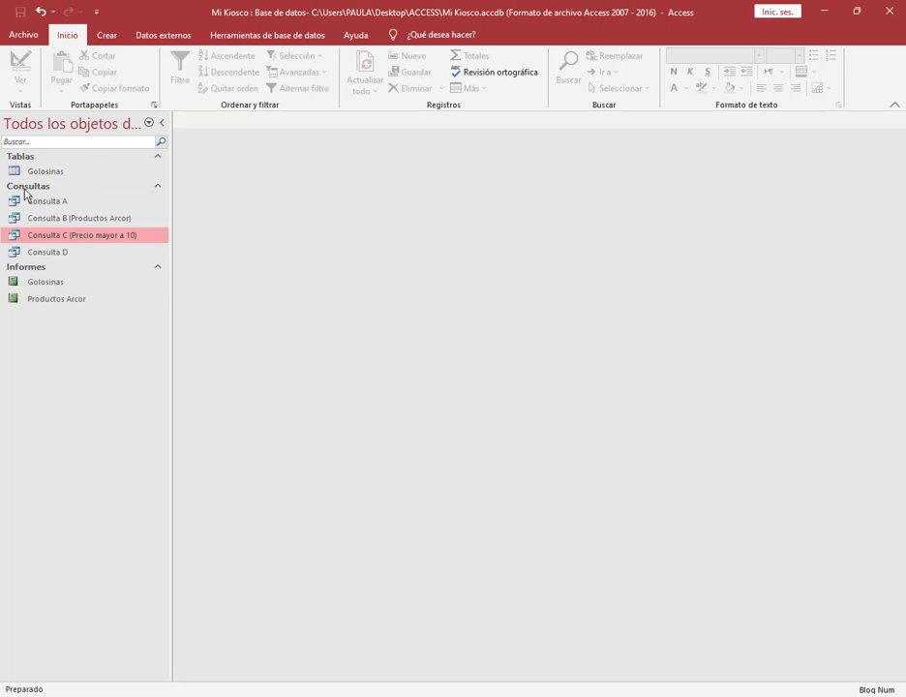
Examine the criteria of the Consulta D query in Design view and close it.
{"action": "right_click", "coordinate": [61, 252]}
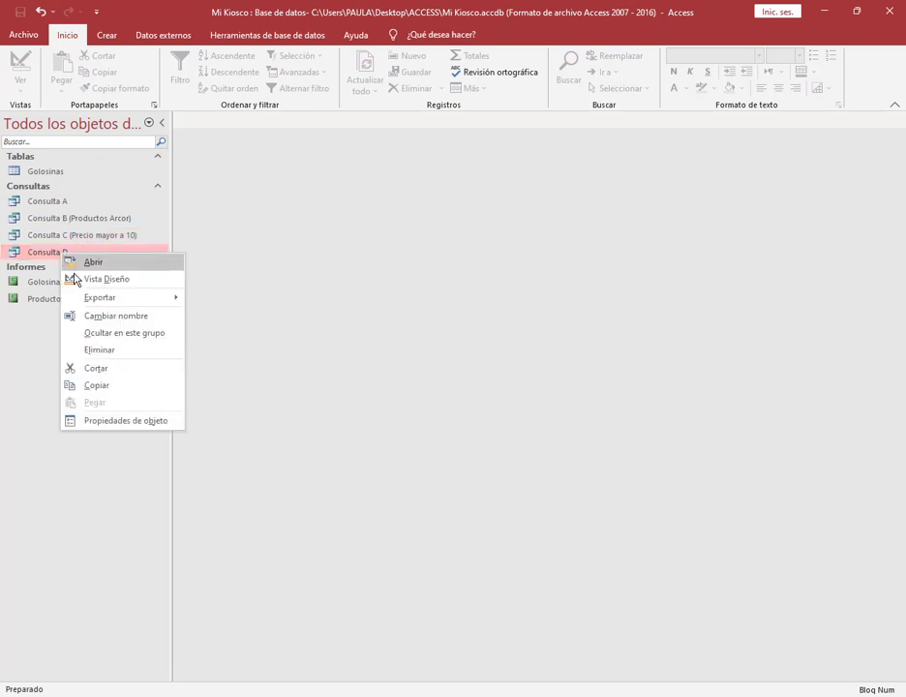
{"action": "left_click", "coordinate": [87, 277]}
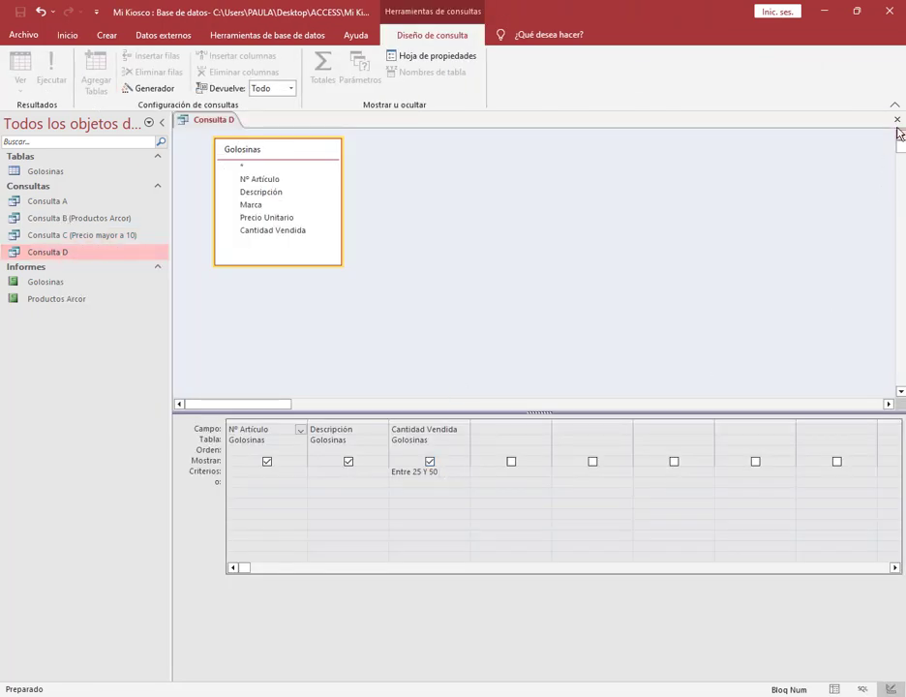
{"action": "left_click", "coordinate": [899, 120]}
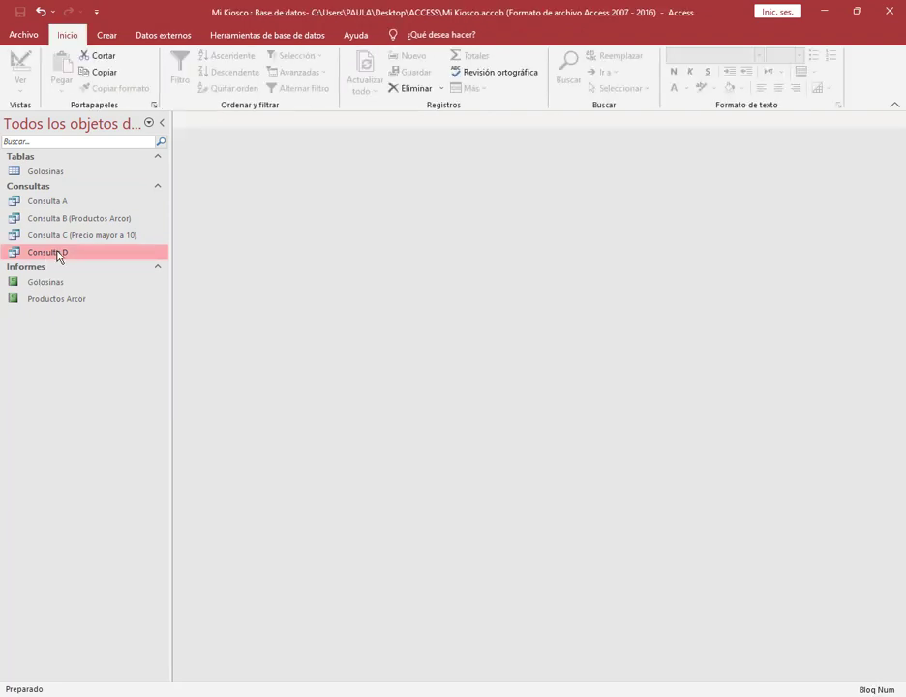
Rename the Consulta D query as "Consulta D (Cantidad entre 25 y 50)".
{"action": "right_click", "coordinate": [59, 253]}
{"action": "left_click", "coordinate": [96, 313]}
{"action": "left_click", "coordinate": [88, 255]}
{"action": "key", "text": "Return"}
Examine the fields and criteria of the Consulta A query in Design view and close it.
{"action": "left_click", "coordinate": [52, 205]}
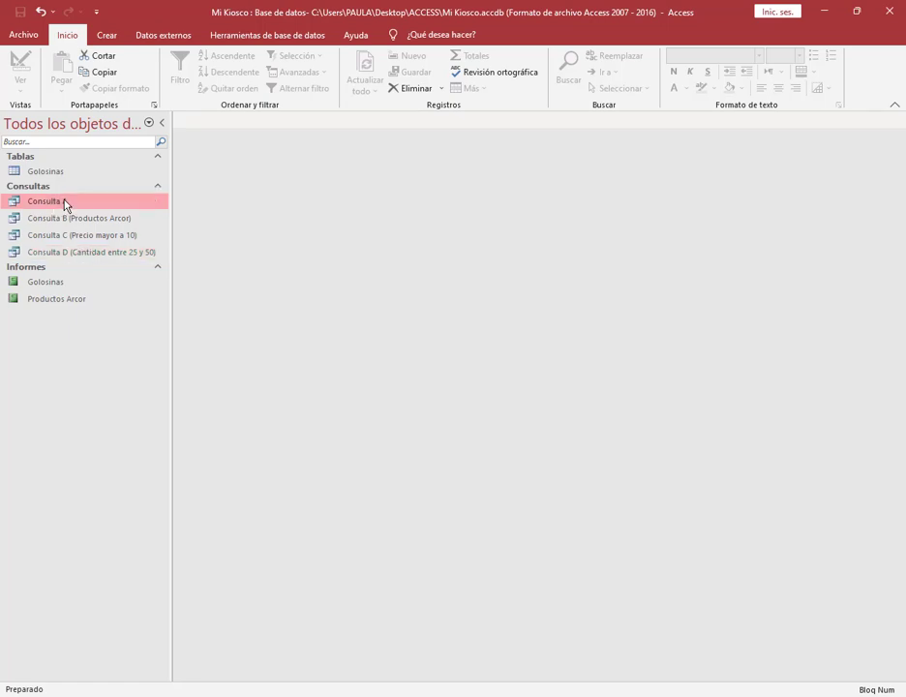
{"action": "right_click", "coordinate": [64, 201]}
{"action": "left_click", "coordinate": [95, 227]}
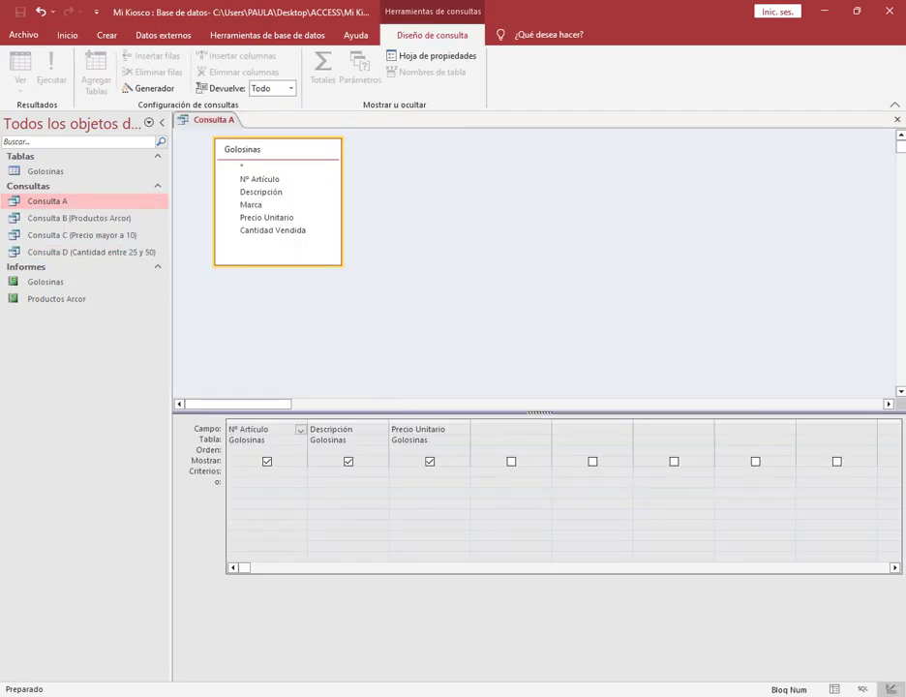
{"action": "left_click", "coordinate": [896, 119]}
{"action": "right_click", "coordinate": [67, 207]}
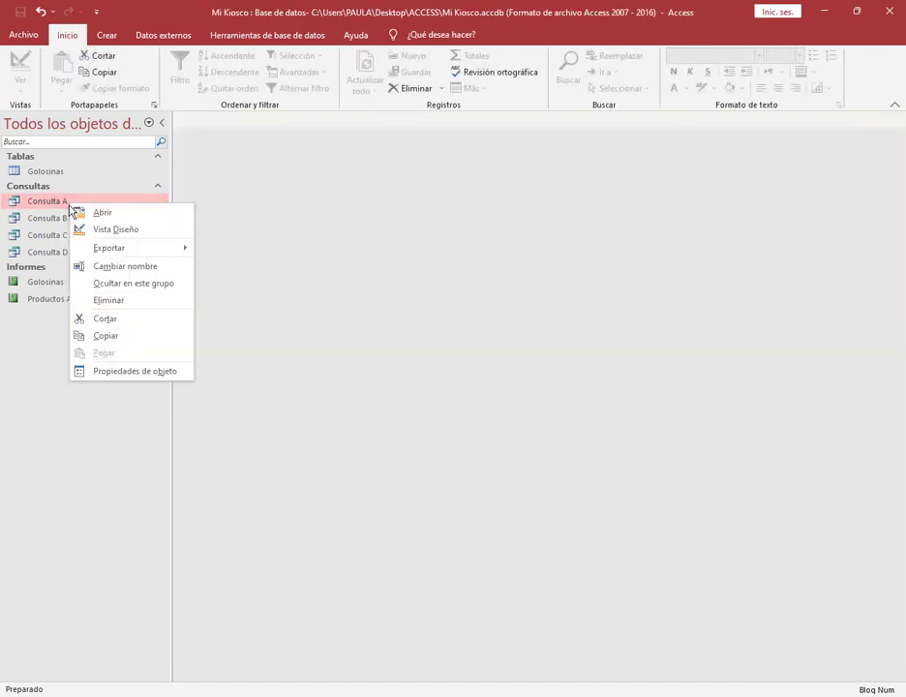
{"action": "left_click", "coordinate": [92, 228]}
{"action": "left_click", "coordinate": [897, 119]}
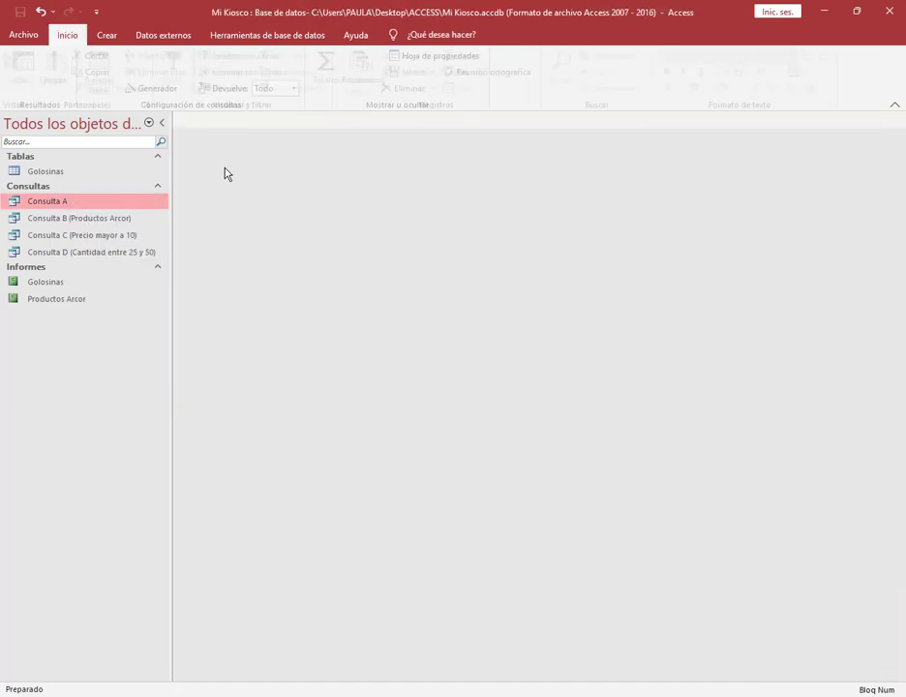
Rename the Consulta A query as "Consulta A (Muestra la tabla)".
{"action": "right_click", "coordinate": [53, 202]}
{"action": "left_click", "coordinate": [75, 269]}
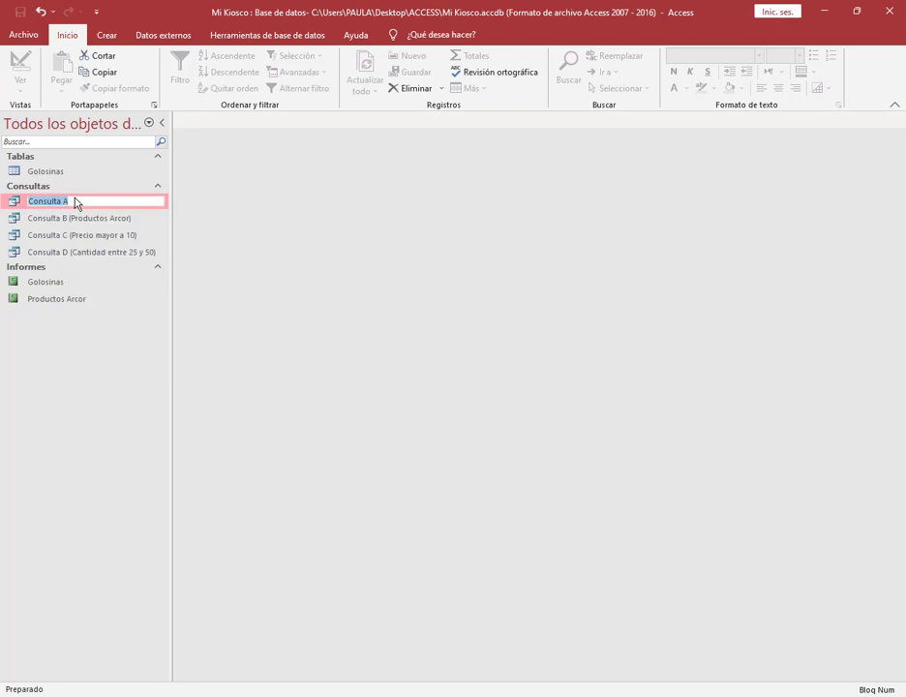
{"action": "left_click", "coordinate": [77, 203]}
{"action": "type", "text": "(Muestra la tabla)"}
{"action": "key", "text": "Return"}
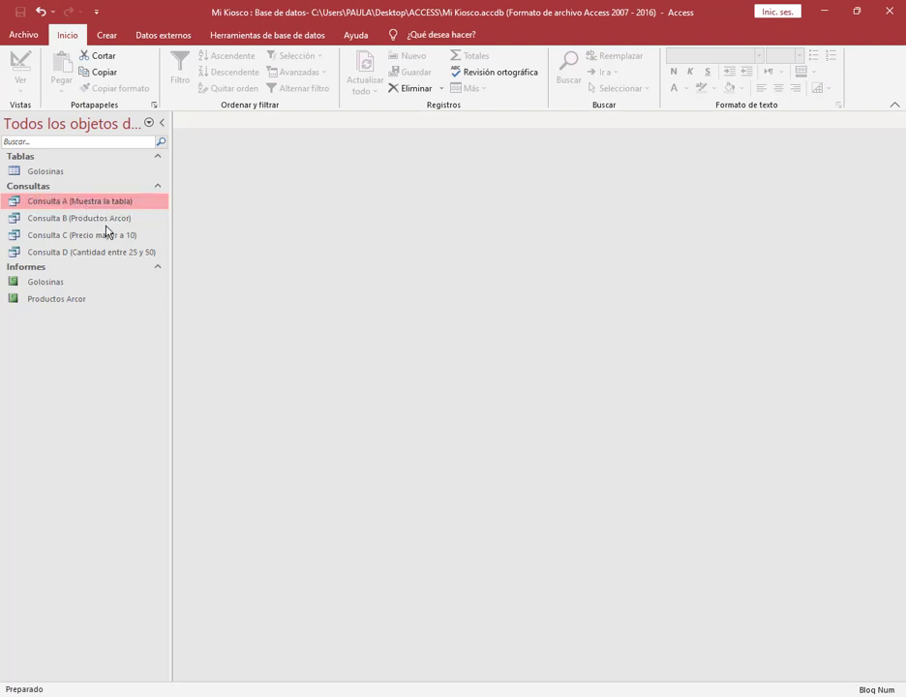
{"action": "left_click", "coordinate": [61, 302]}
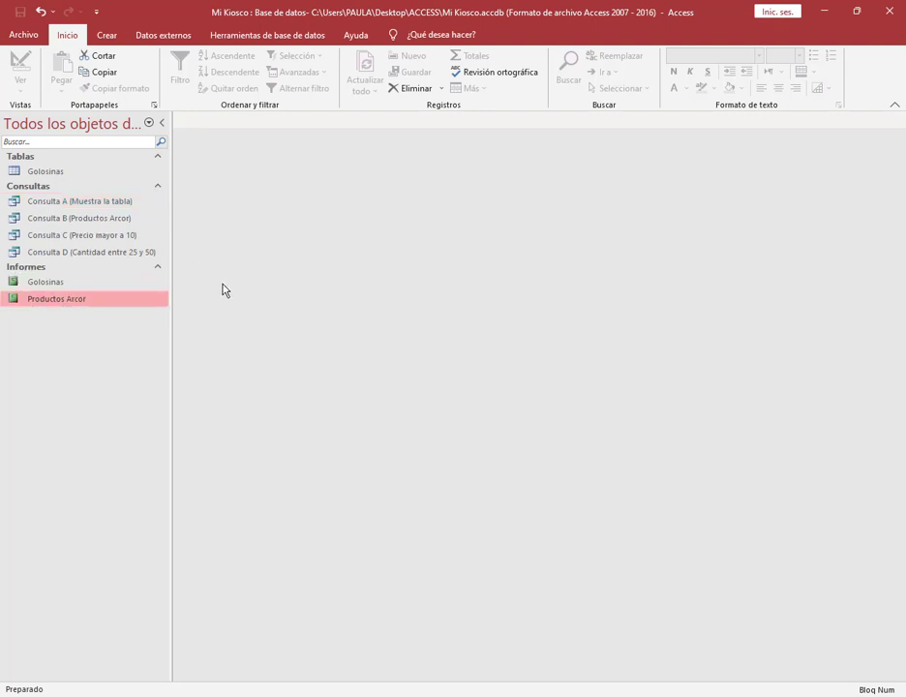
{"action": "left_click", "coordinate": [94, 203]}
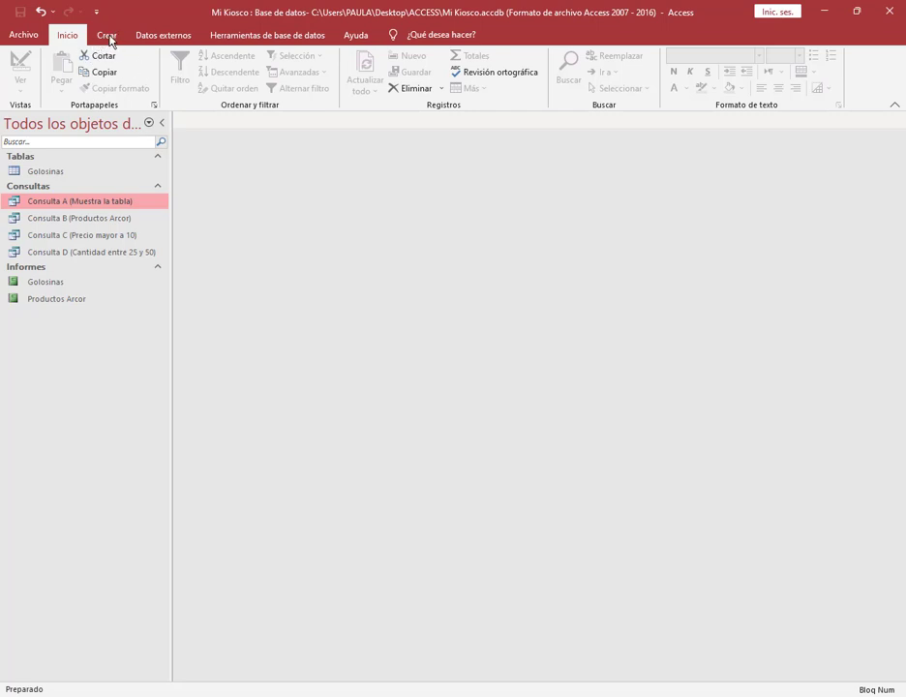
{"action": "left_click", "coordinate": [129, 221]}
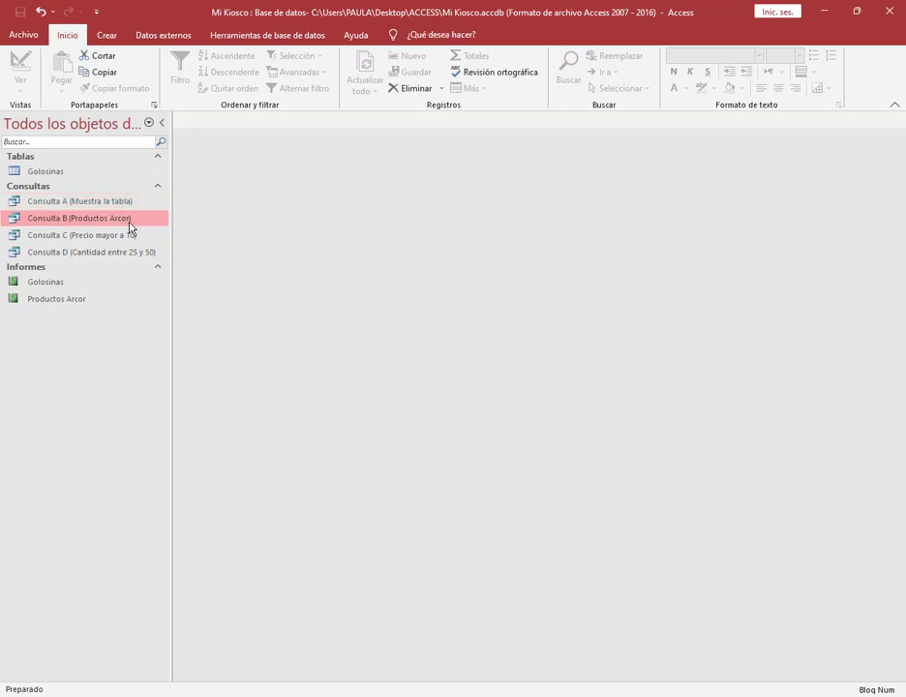
{"action": "left_click", "coordinate": [131, 202]}
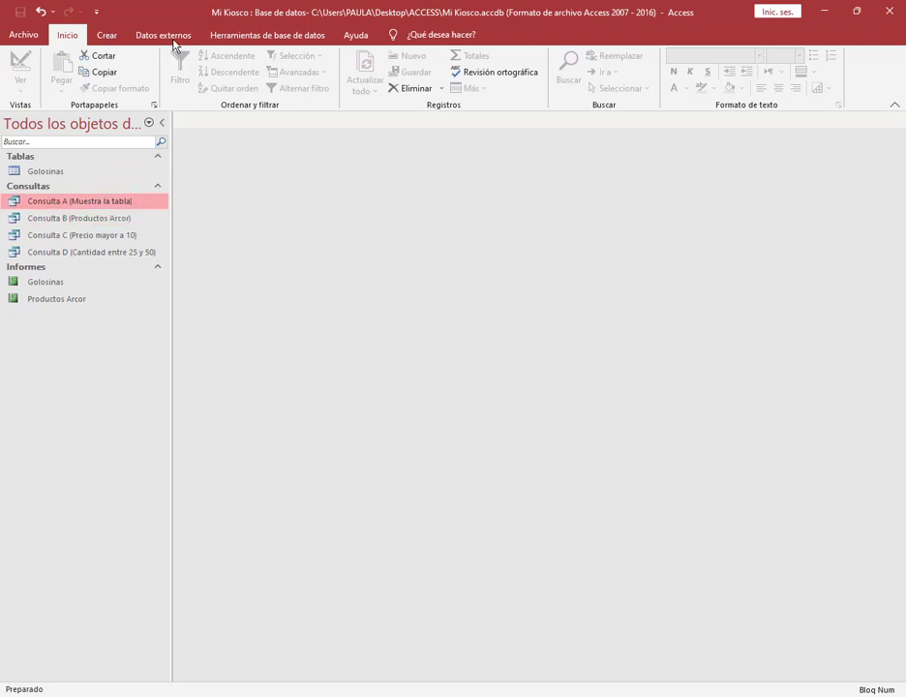
{"action": "double_click", "coordinate": [94, 203]}
{"action": "left_click", "coordinate": [896, 122]}
{"action": "left_click", "coordinate": [148, 123]}
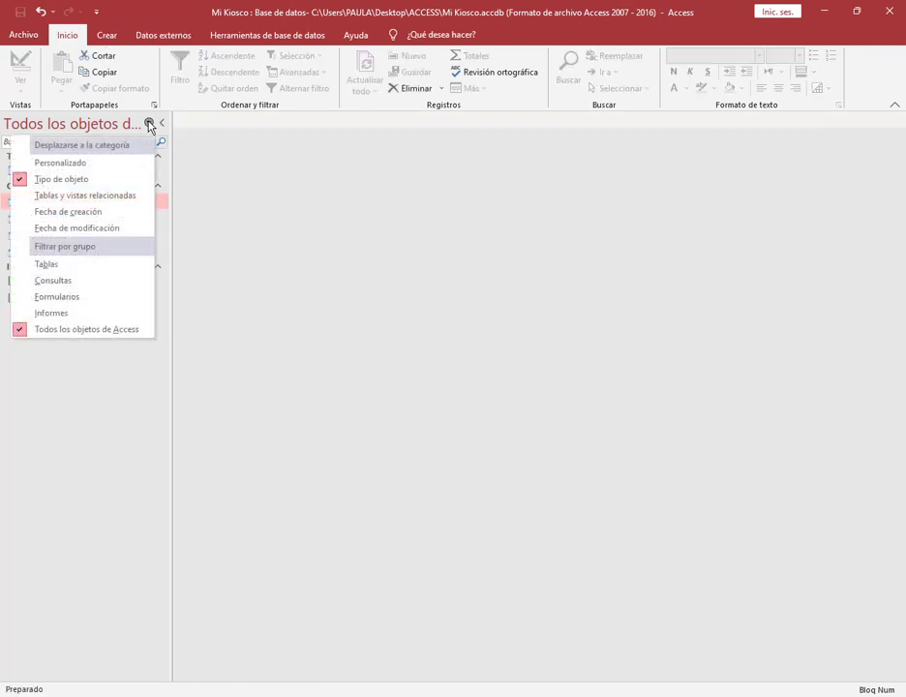
{"action": "left_click", "coordinate": [148, 122]}
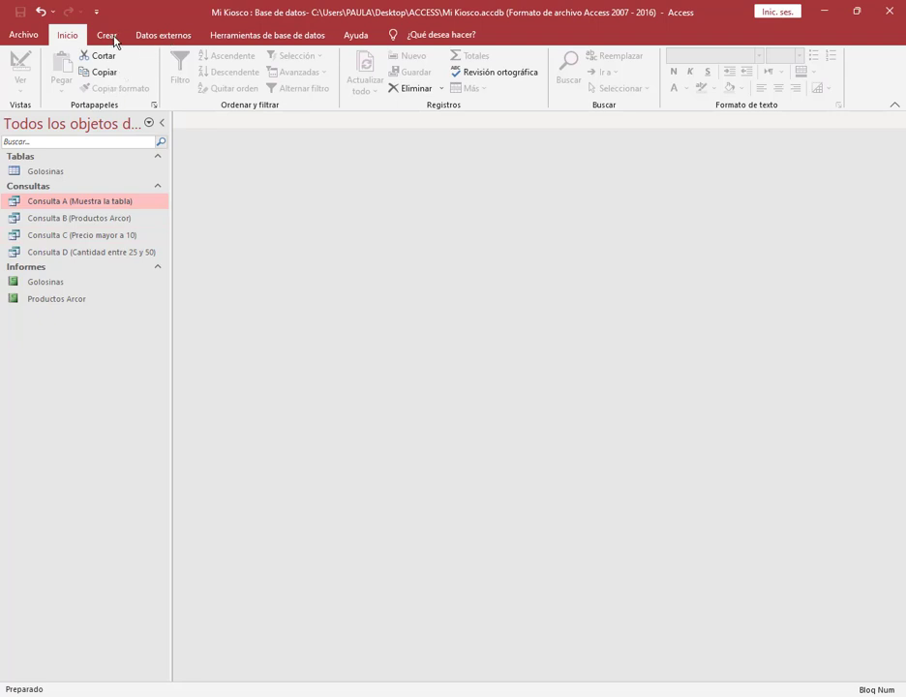
{"action": "left_click", "coordinate": [99, 237]}
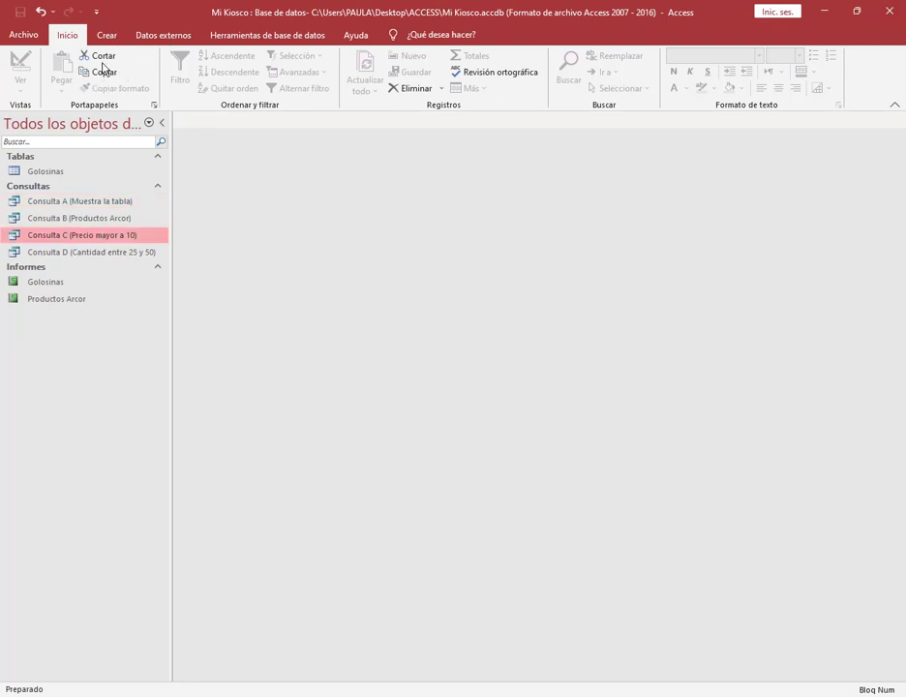
{"action": "left_click", "coordinate": [46, 284]}
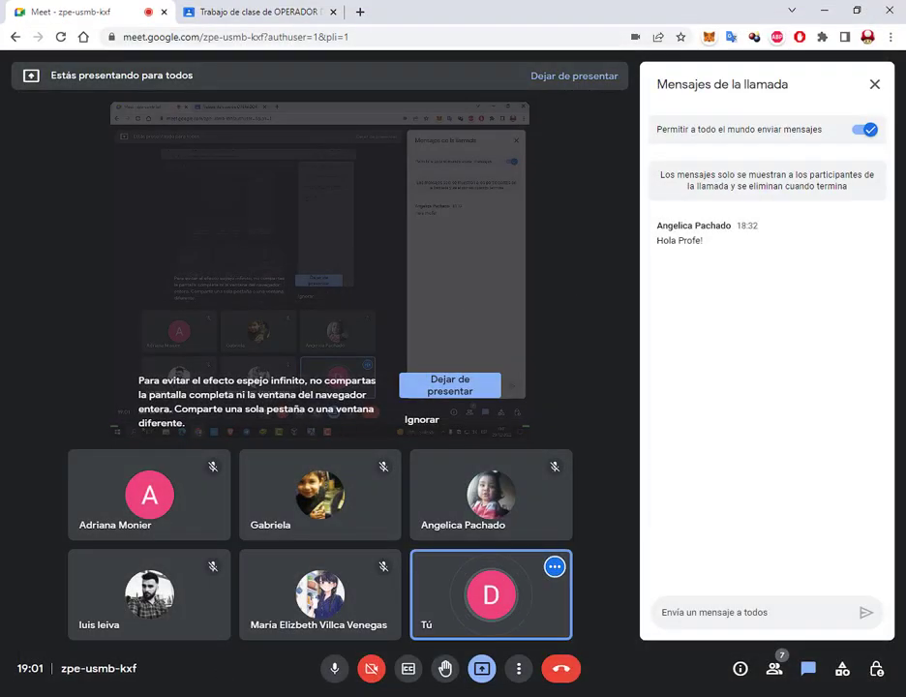
Open the Mi Kiosco.accdb database from the ACCESS folder in File Explorer.
{"action": "left_click", "coordinate": [182, 674]}
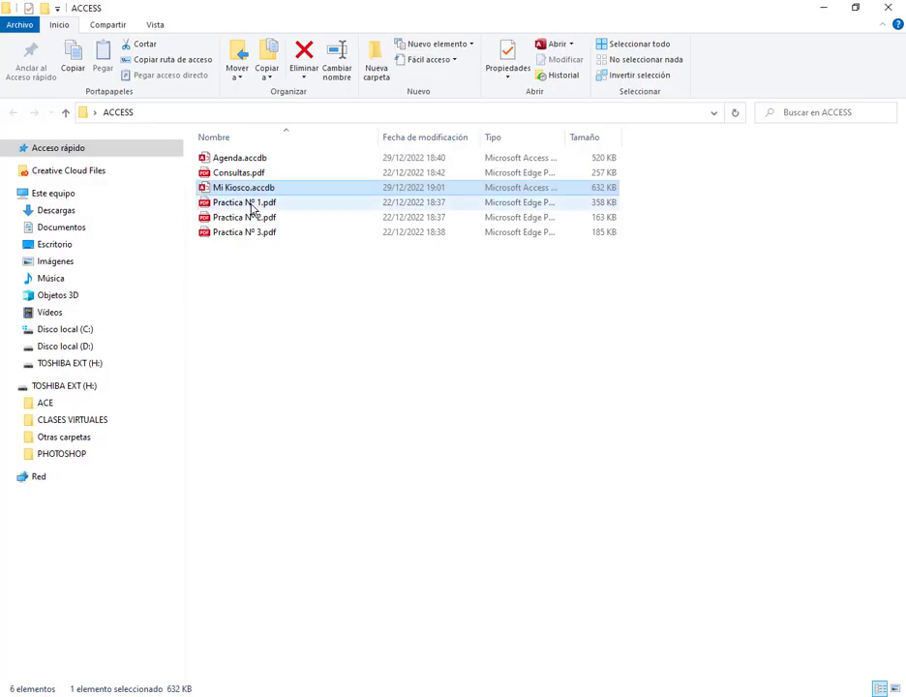
{"action": "double_click", "coordinate": [252, 193]}
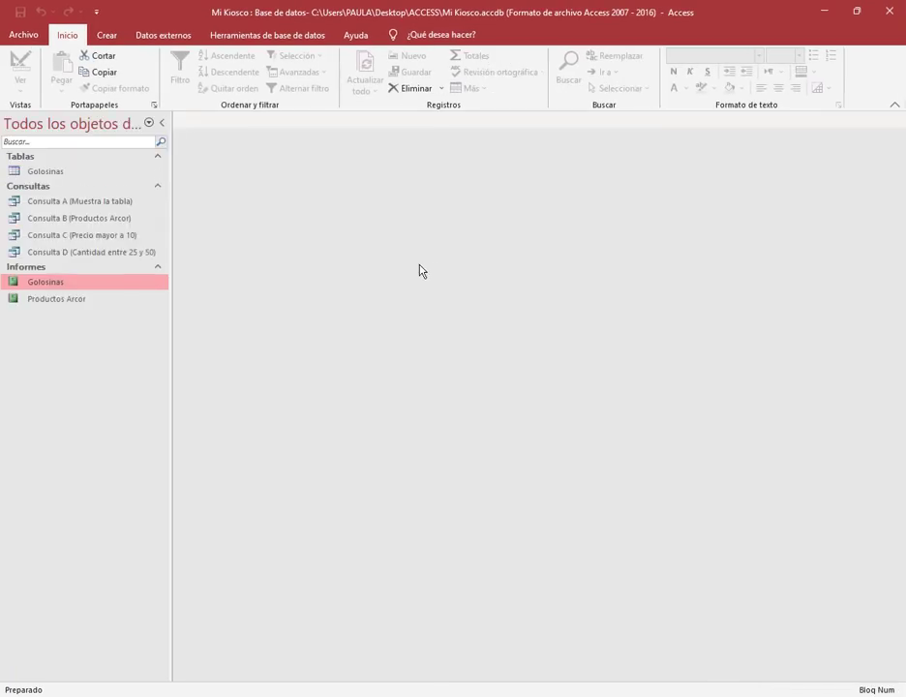
Create an automatic report based on the Consulta A (Muestra la tabla) query.
{"action": "left_click", "coordinate": [59, 205]}
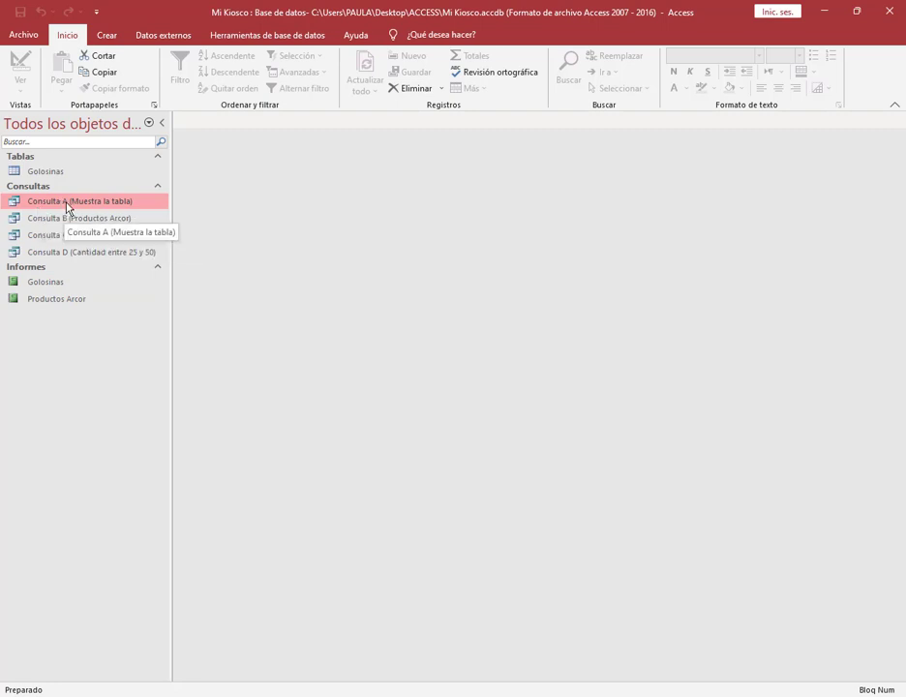
{"action": "left_click", "coordinate": [112, 35]}
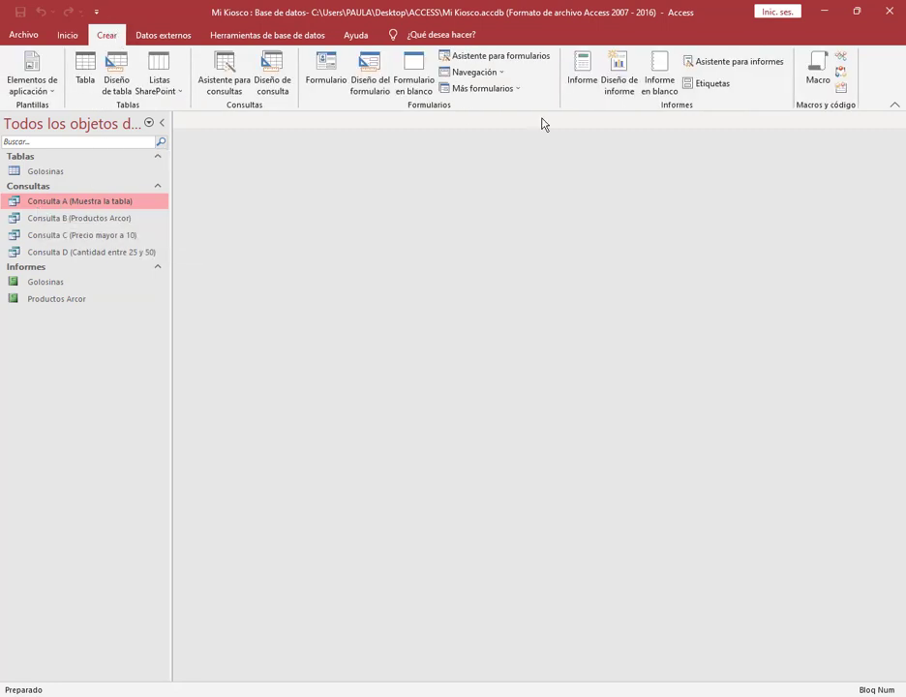
{"action": "mouse_move", "coordinate": [559, 46]}
{"action": "left_mouse_down"}
{"action": "mouse_move", "coordinate": [786, 130]}
{"action": "mouse_move", "coordinate": [795, 121]}
{"action": "left_mouse_up"}
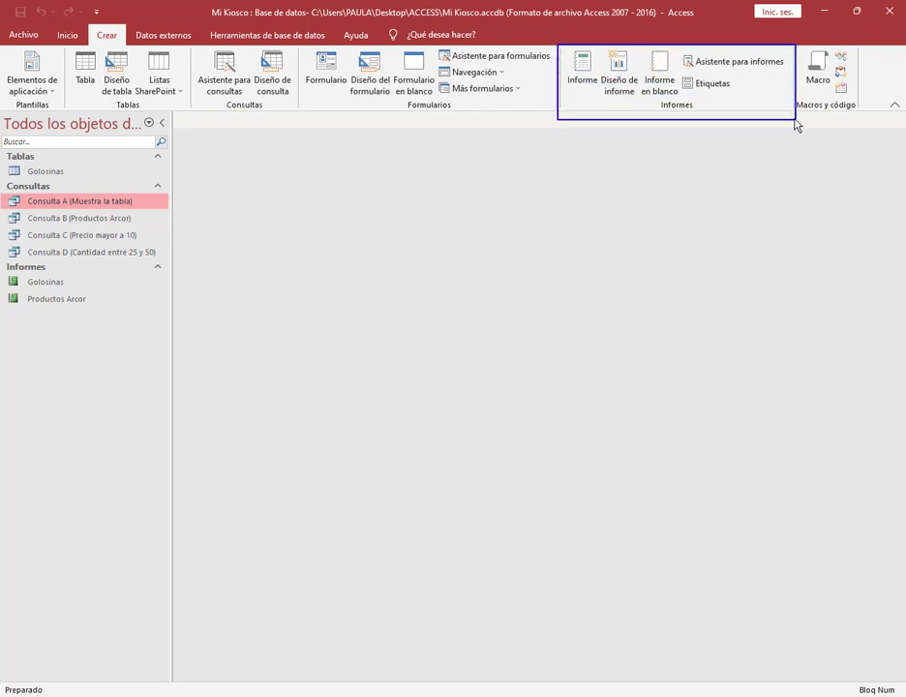
{"action": "left_click_drag", "start_coordinate": [565, 49], "coordinate": [599, 87]}
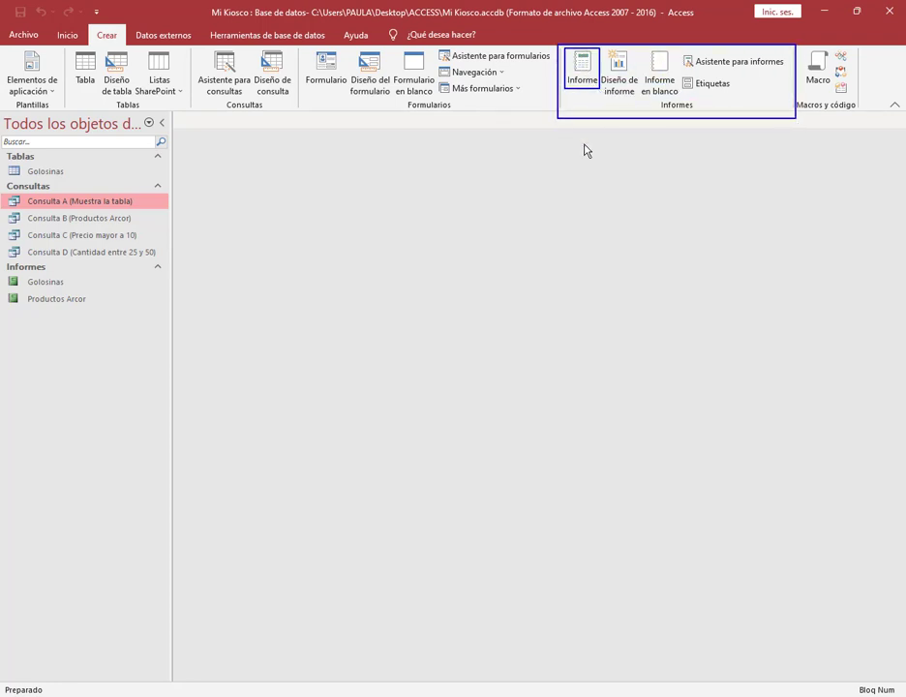
{"action": "left_click_drag", "start_coordinate": [581, 161], "coordinate": [581, 89]}
{"action": "key", "text": "Escape"}
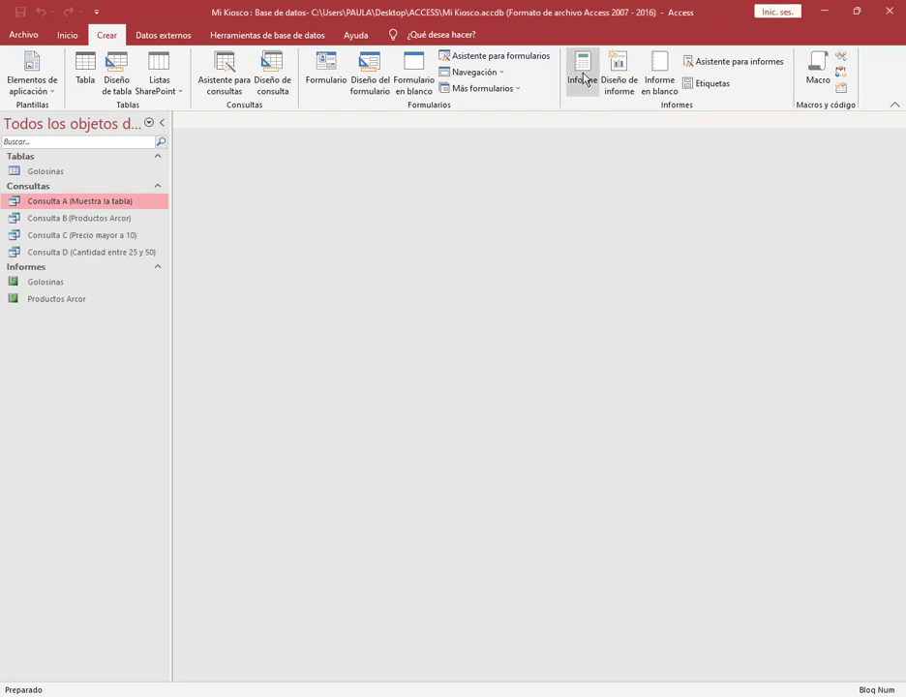
{"action": "left_click", "coordinate": [585, 80]}
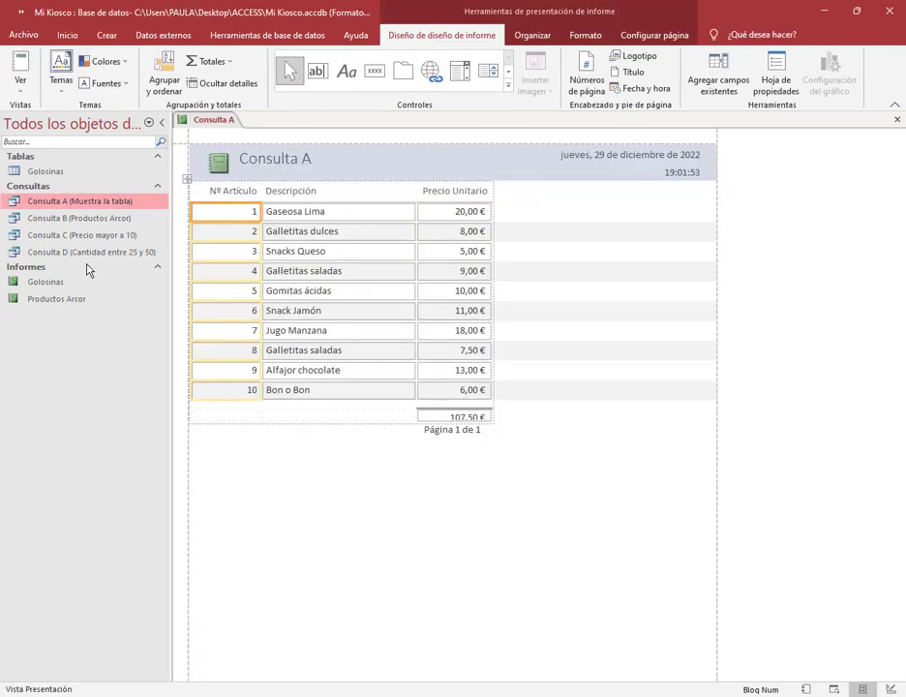
{"action": "left_click", "coordinate": [244, 164]}
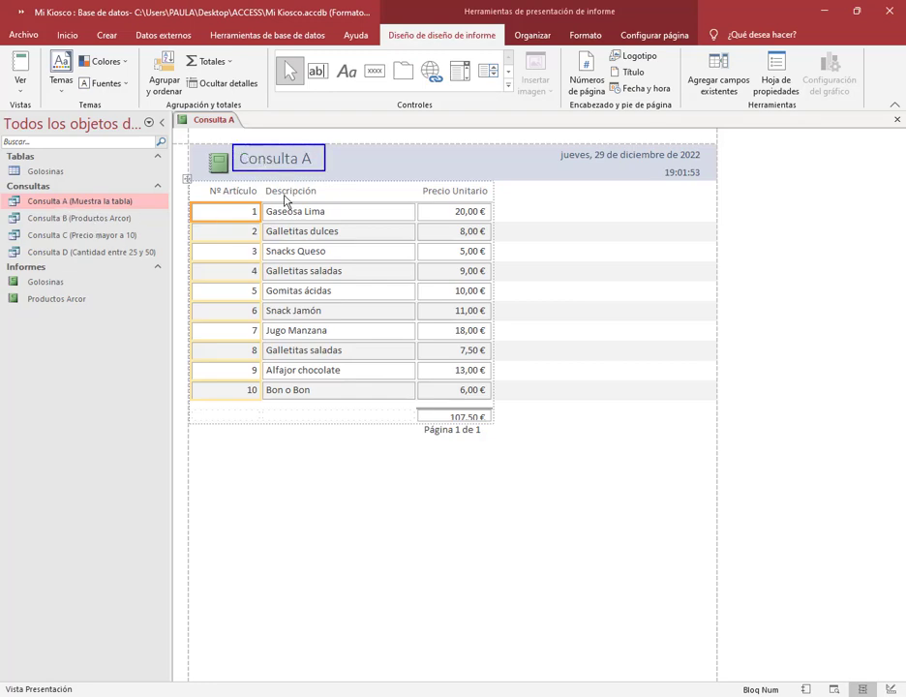
{"action": "left_click", "coordinate": [334, 192]}
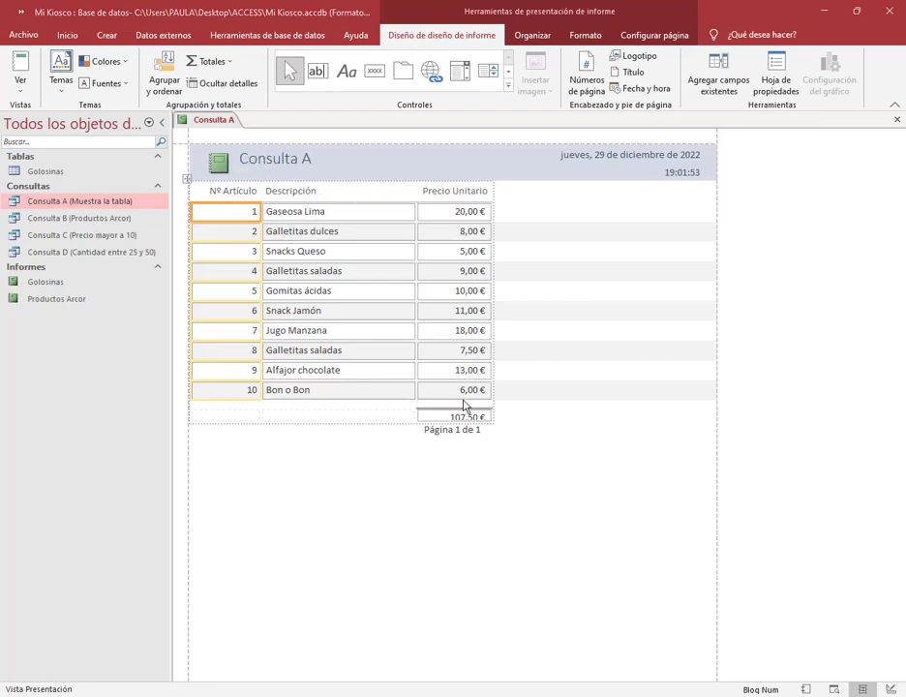
{"action": "left_click", "coordinate": [431, 414]}
{"action": "left_click_drag", "start_coordinate": [550, 391], "coordinate": [494, 413]}
Show the Consulta A report in Design view and make the Precio Unitario sum field in the report footer taller.
{"action": "right_click", "coordinate": [220, 124]}
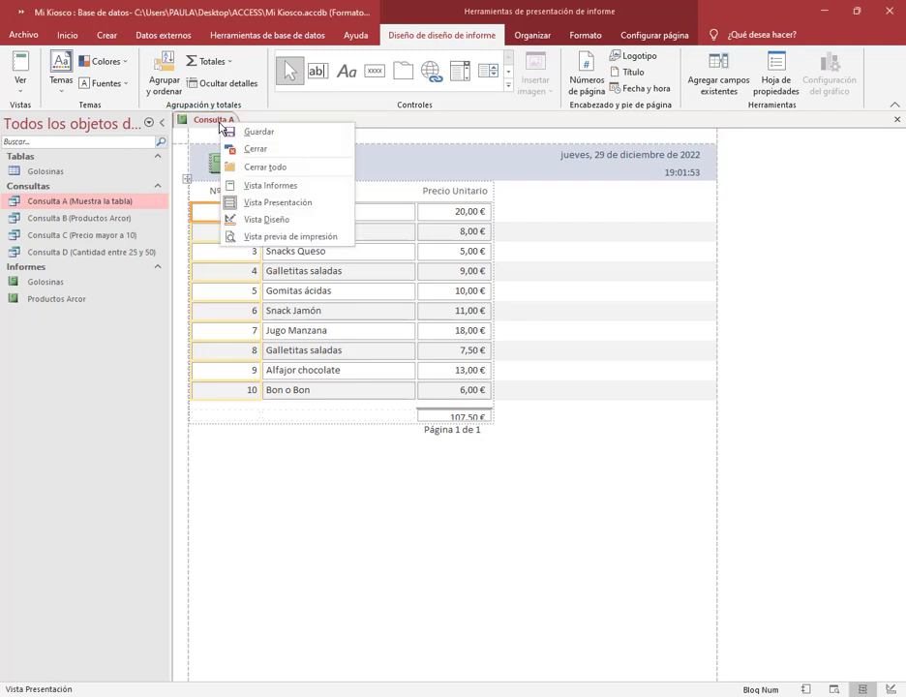
{"action": "left_click", "coordinate": [249, 220]}
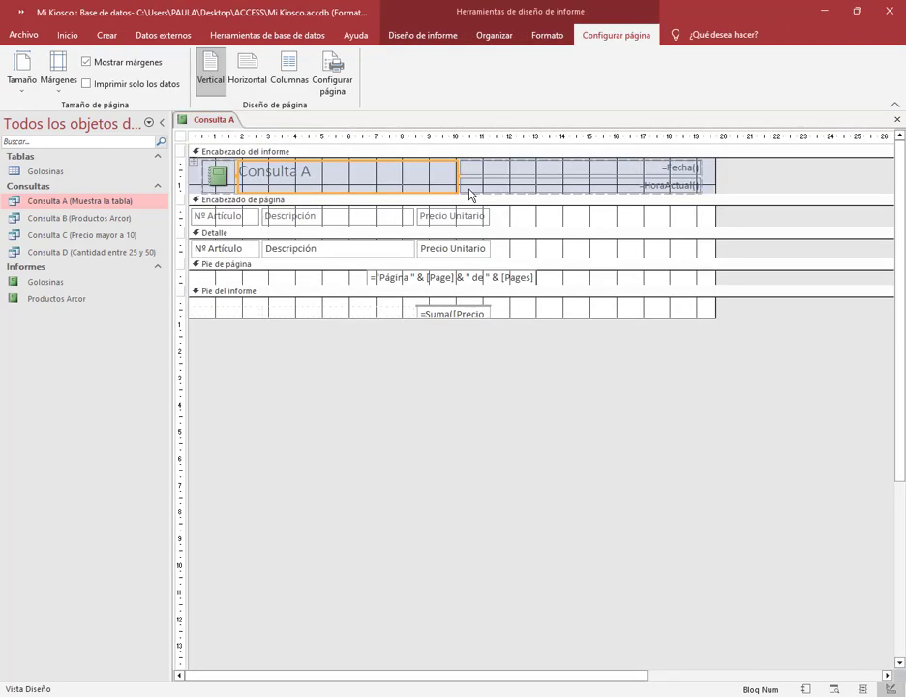
{"action": "left_click", "coordinate": [456, 315]}
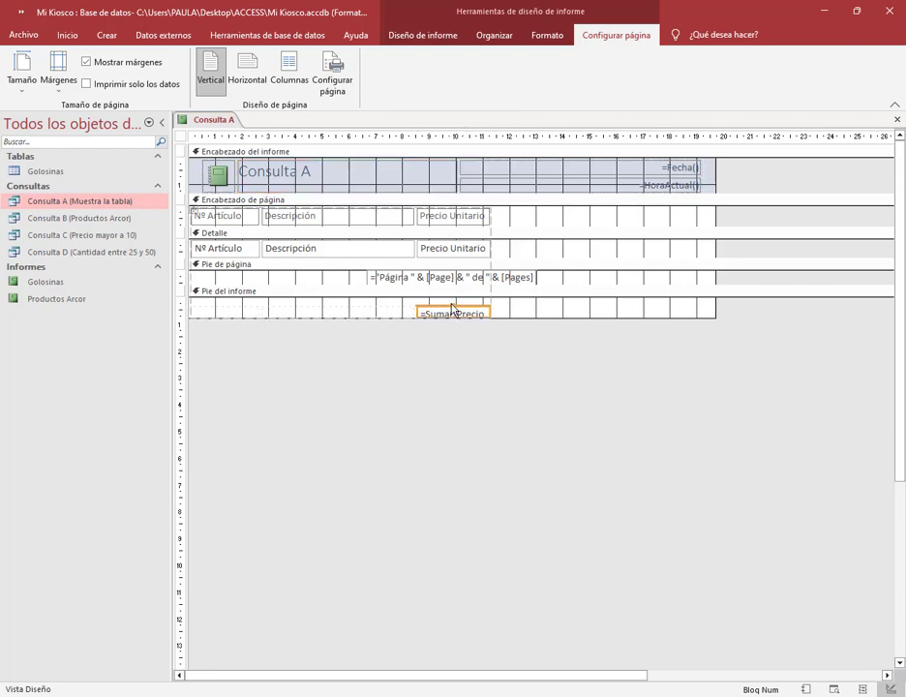
{"action": "left_click_drag", "start_coordinate": [453, 307], "coordinate": [453, 300]}
Delete the current-time field from the report header of the Consulta A report.
{"action": "left_click", "coordinate": [671, 185]}
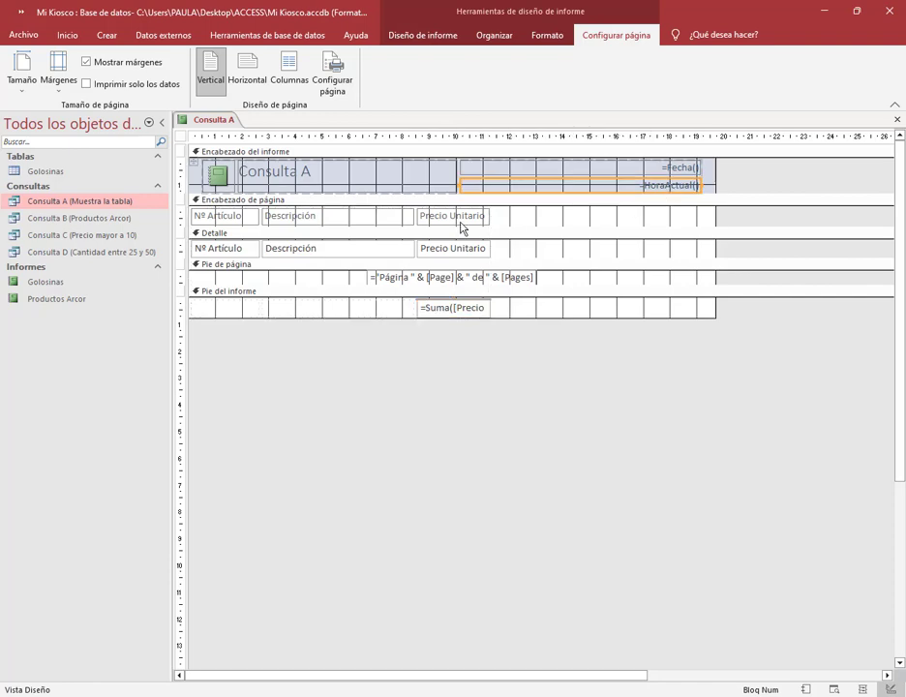
{"action": "key", "text": "Delete"}
Replace the title in the Consulta A report's header with "Datos de la tabla".
{"action": "left_click", "coordinate": [308, 179]}
{"action": "double_click", "coordinate": [305, 173]}
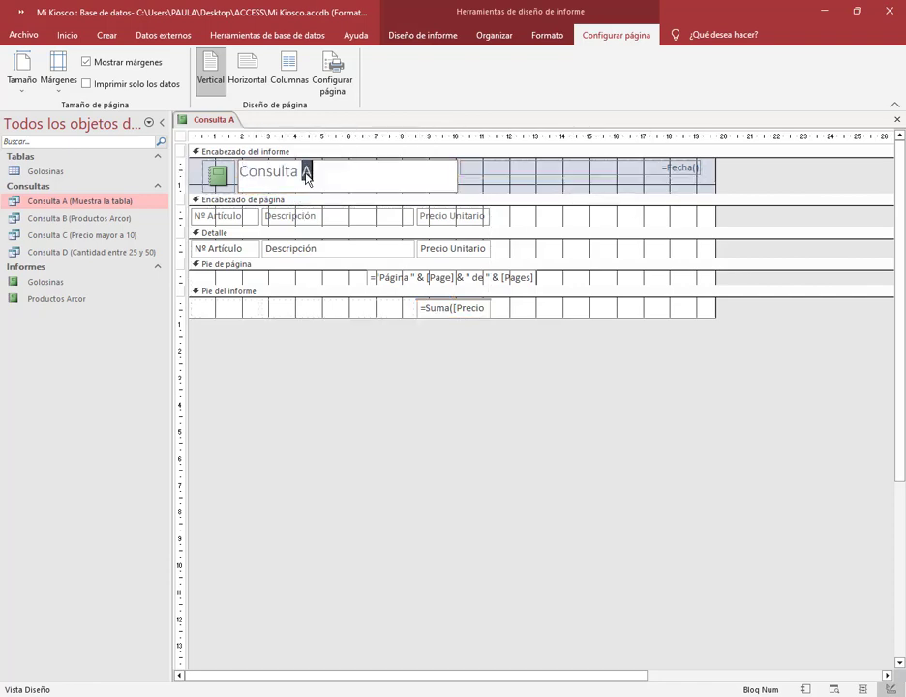
{"action": "key", "text": "BackSpace"}
{"action": "key", "text": "BackSpace"}
{"action": "key", "text": "BackSpace"}
{"action": "key", "text": "BackSpace"}
{"action": "key", "text": "BackSpace"}
{"action": "key", "text": "BackSpace"}
{"action": "key", "text": "BackSpace"}
{"action": "key", "text": "BackSpace"}
{"action": "key", "text": "BackSpace"}
{"action": "key", "text": "BackSpace"}
{"action": "type", "text": "Informaci"}
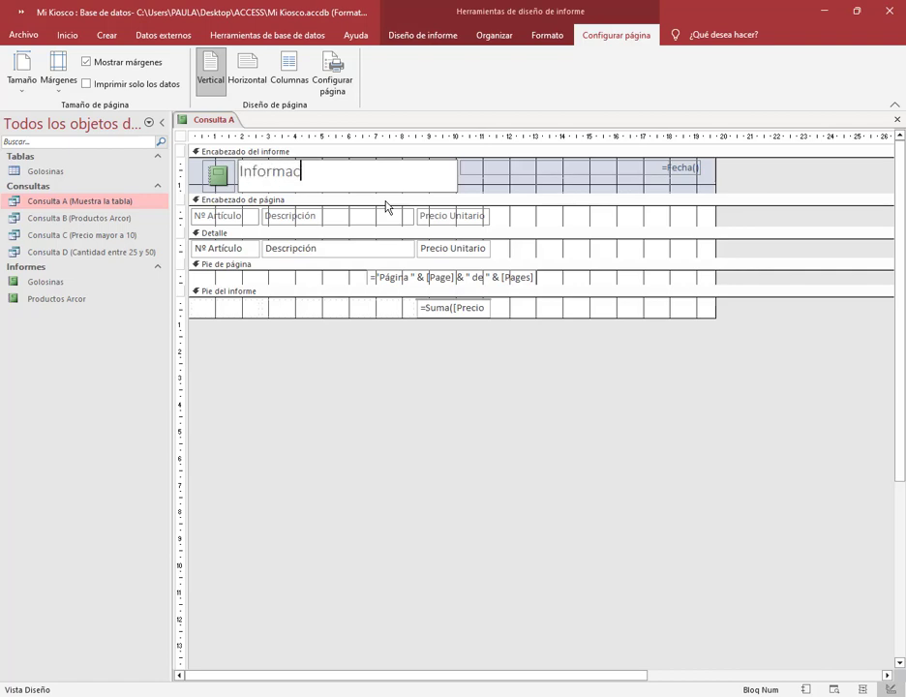
{"action": "key", "text": "BackSpace"}
{"action": "key", "text": "BackSpace"}
{"action": "key", "text": "BackSpace"}
{"action": "key", "text": "BackSpace"}
{"action": "key", "text": "BackSpace"}
{"action": "key", "text": "BackSpace"}
{"action": "key", "text": "BackSpace"}
{"action": "key", "text": "BackSpace"}
{"action": "type", "text": "Datos de la "}
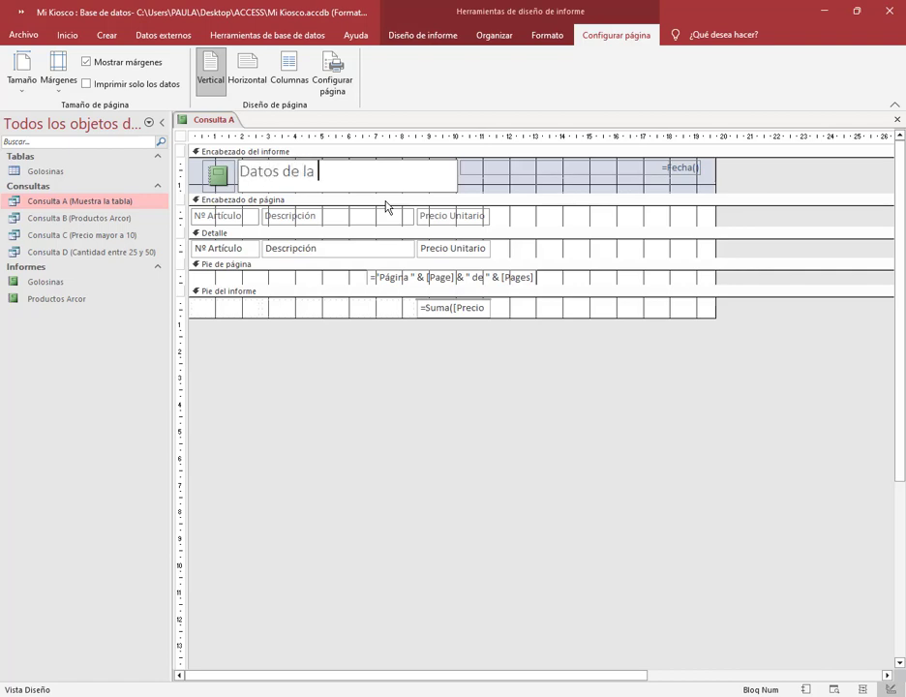
{"action": "type", "text": "tabla"}
{"action": "left_click", "coordinate": [511, 186]}
Delete the logo from the report header and show the report in Report view.
{"action": "left_click", "coordinate": [219, 175]}
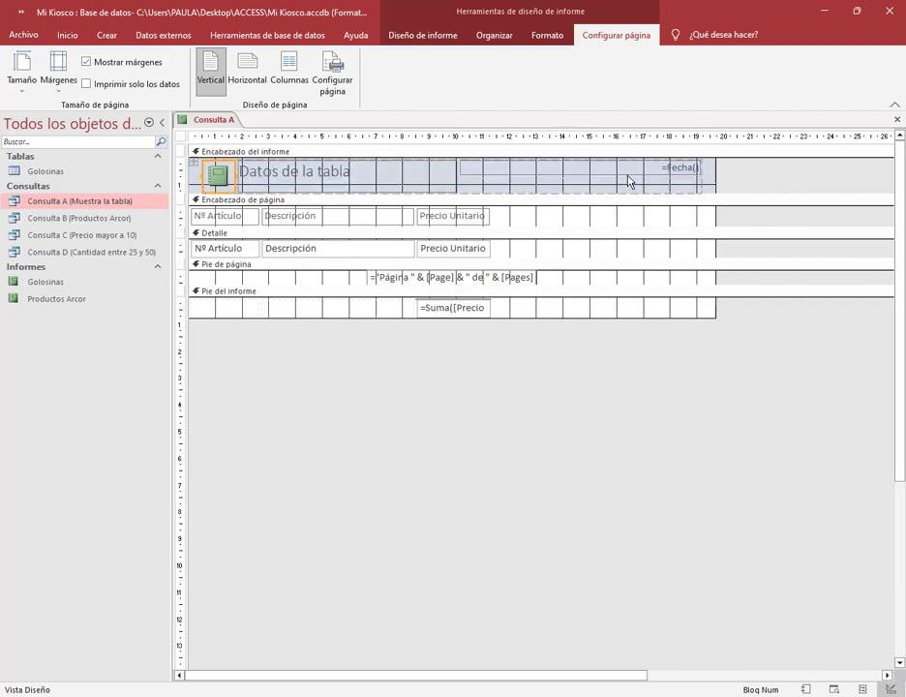
{"action": "key", "text": "Delete"}
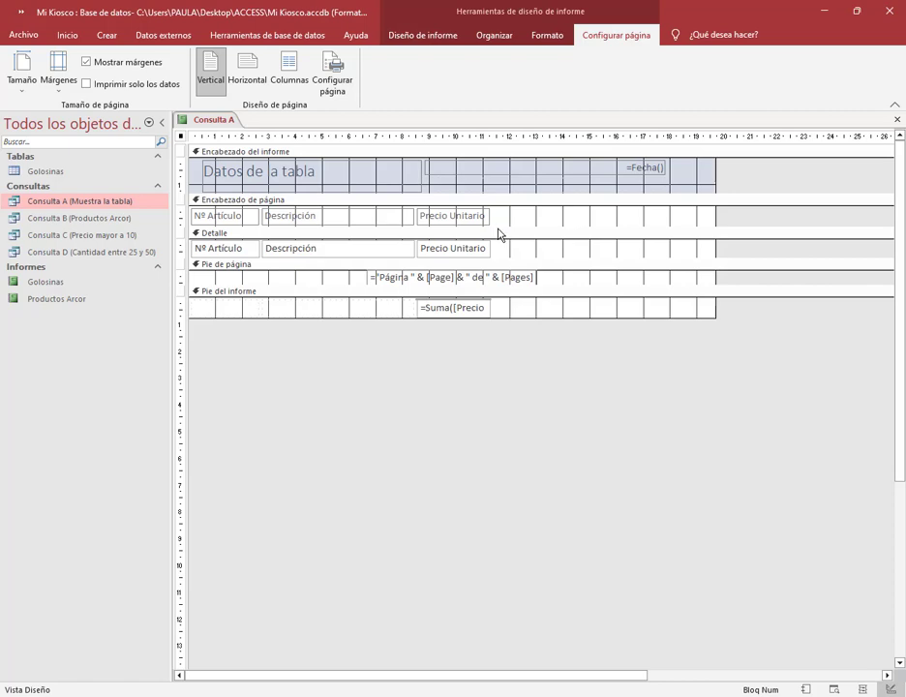
{"action": "right_click", "coordinate": [219, 119]}
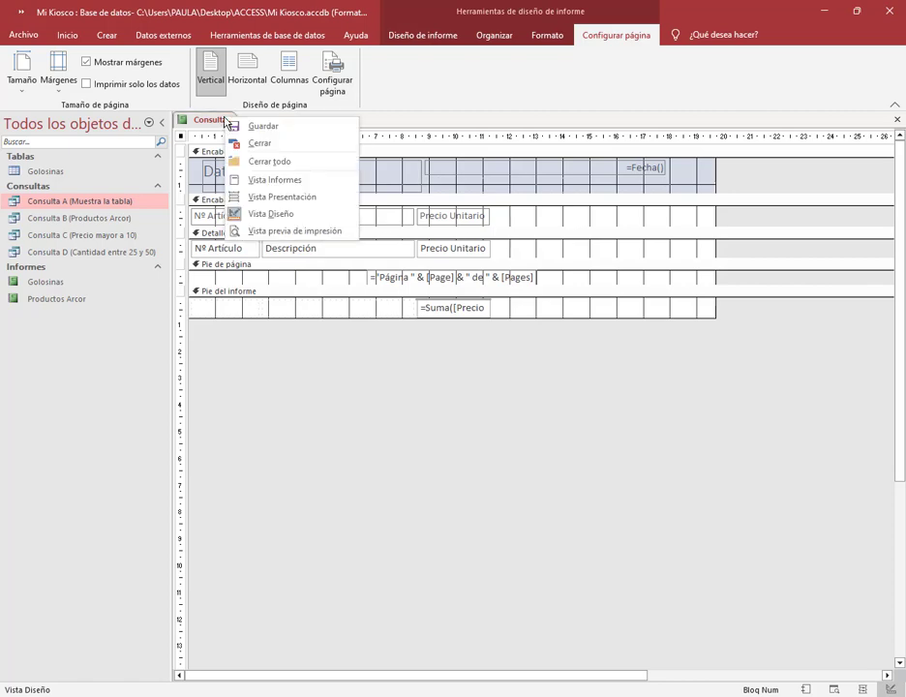
{"action": "left_click", "coordinate": [273, 180]}
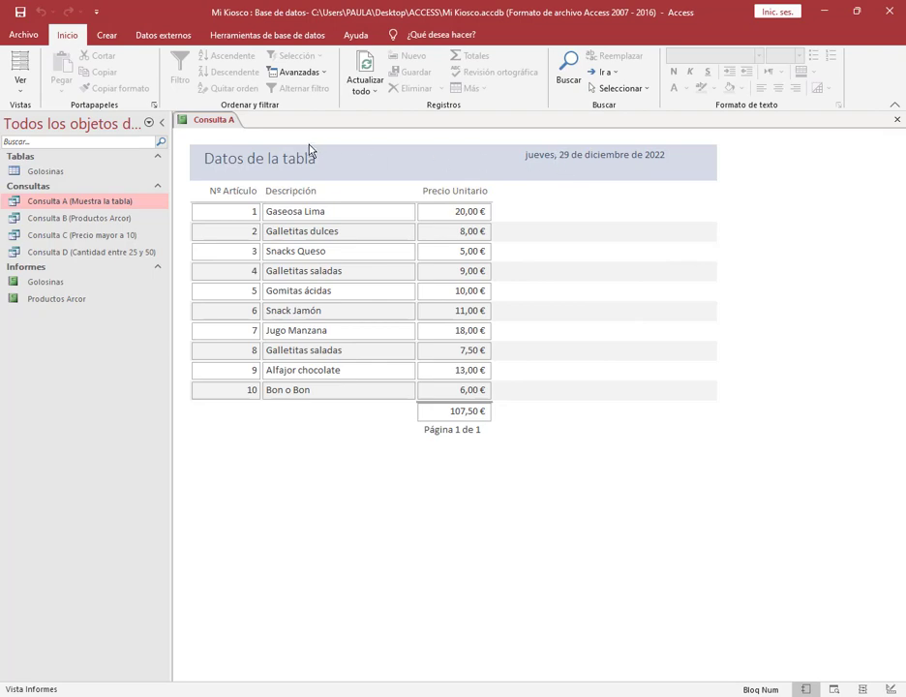
Save the report under the name "Datos de la tabla".
{"action": "right_click", "coordinate": [223, 120]}
{"action": "key", "text": "ctrl+s"}
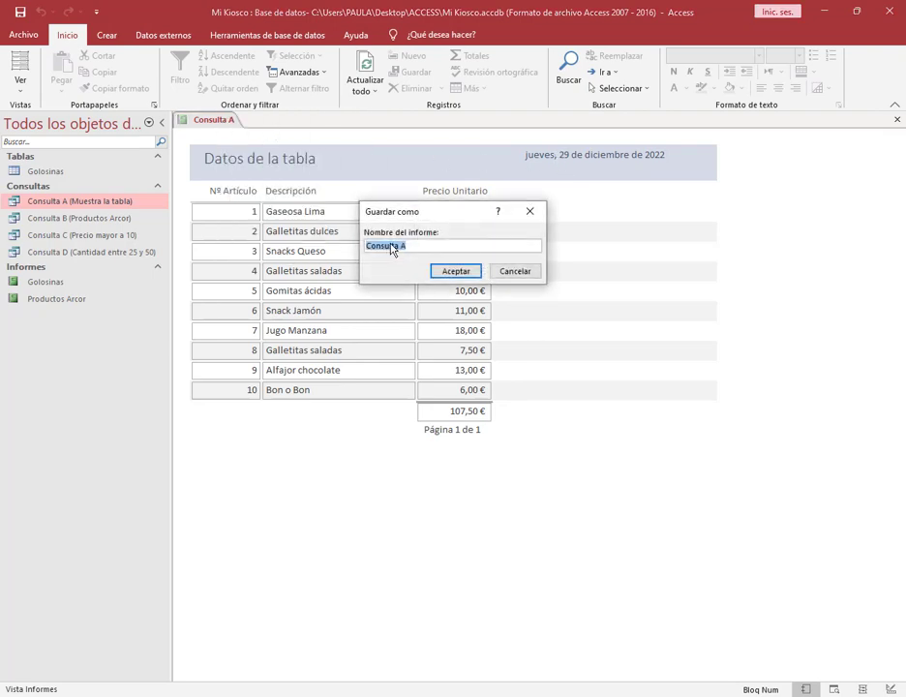
{"action": "type", "text": "Datos de la tabla"}
{"action": "key", "text": "Return"}
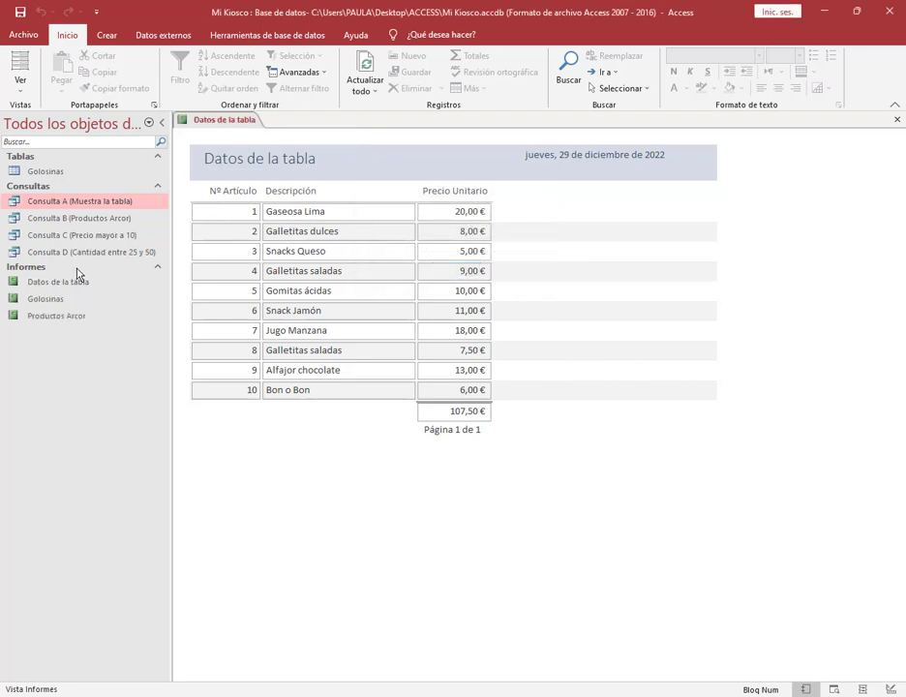
Close the open report and create an automatic report based on the Consulta C (Precio mayor a 10) query.
{"action": "left_click", "coordinate": [81, 237]}
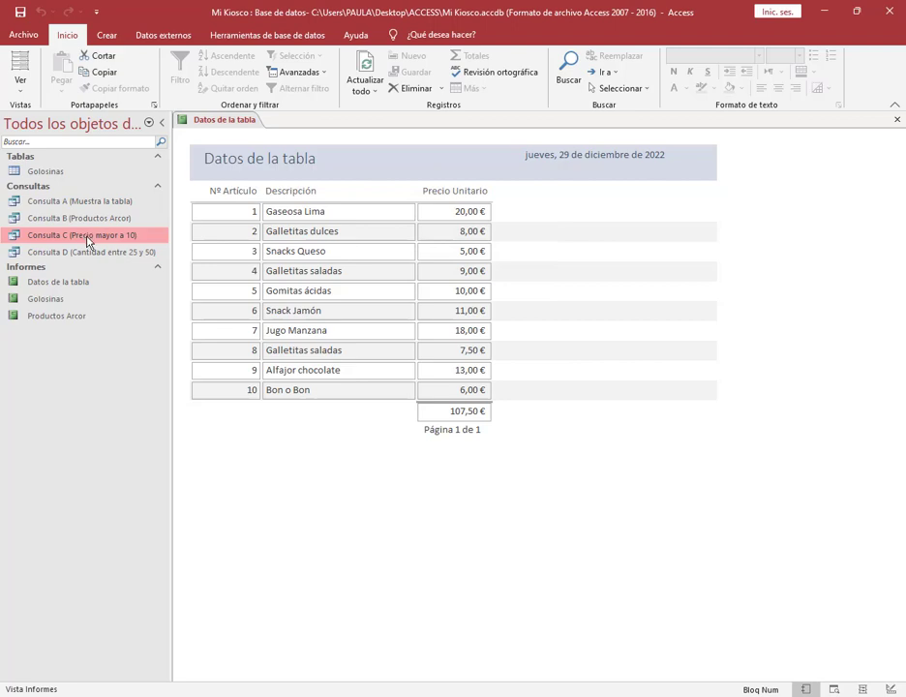
{"action": "left_click", "coordinate": [898, 119]}
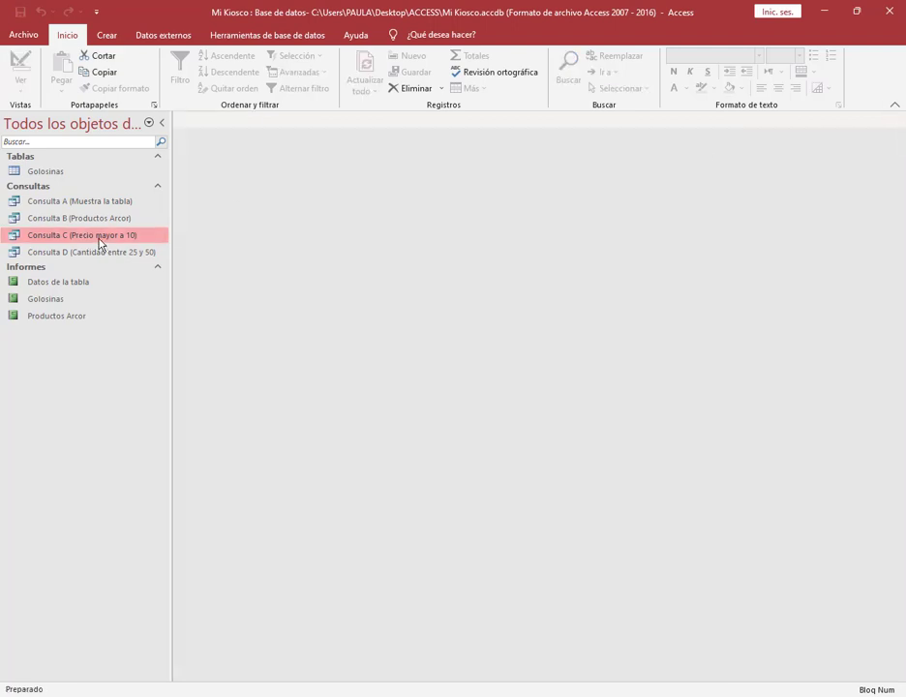
{"action": "left_click", "coordinate": [105, 36]}
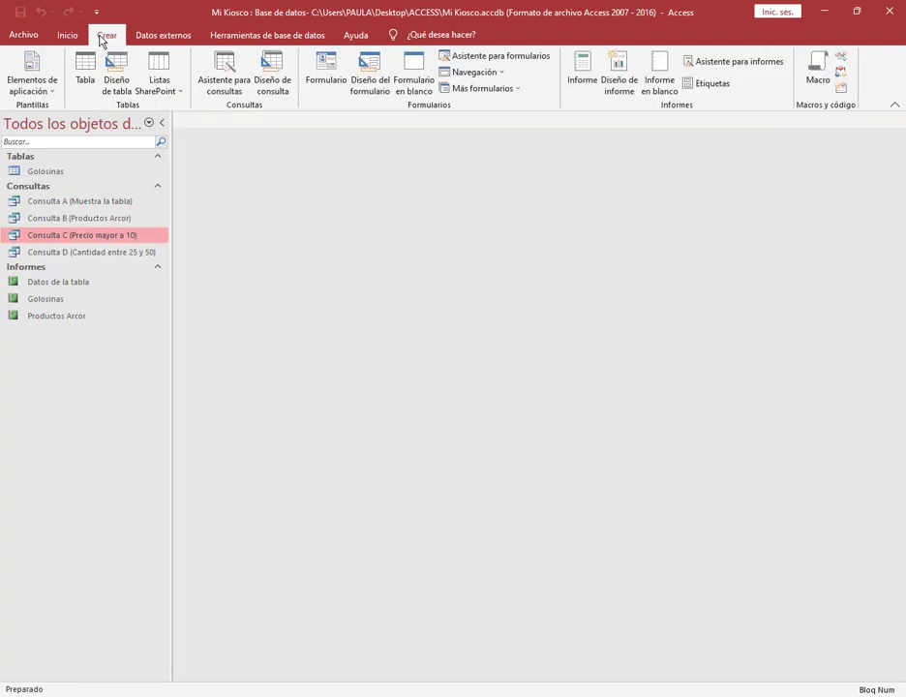
{"action": "left_click", "coordinate": [583, 68]}
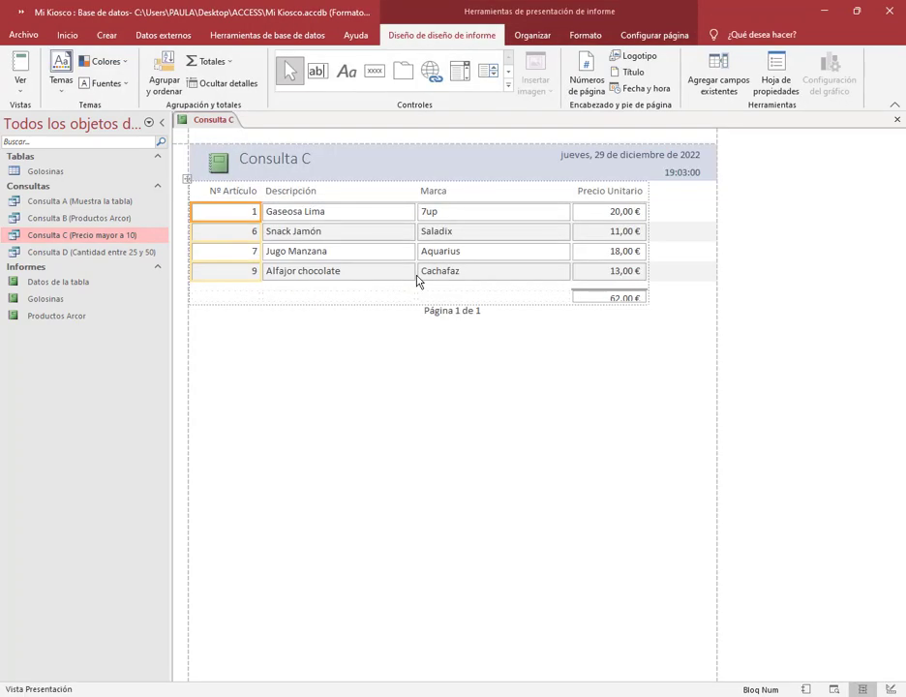
Show the Consulta C report in Design view and change its header title to "Lista de productos con precio mayor a 10".
{"action": "right_click", "coordinate": [220, 118]}
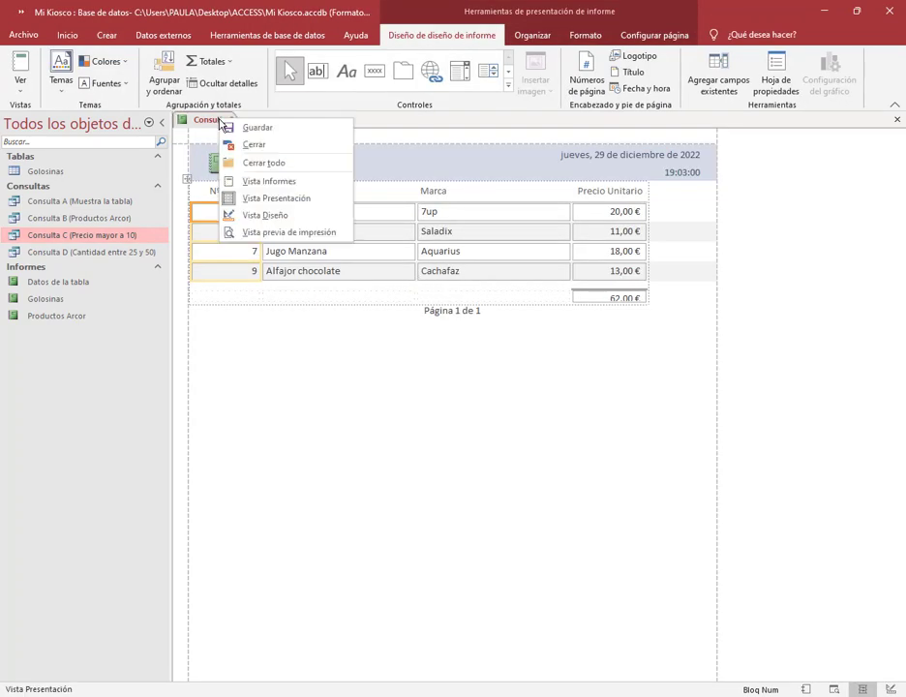
{"action": "left_click", "coordinate": [271, 217]}
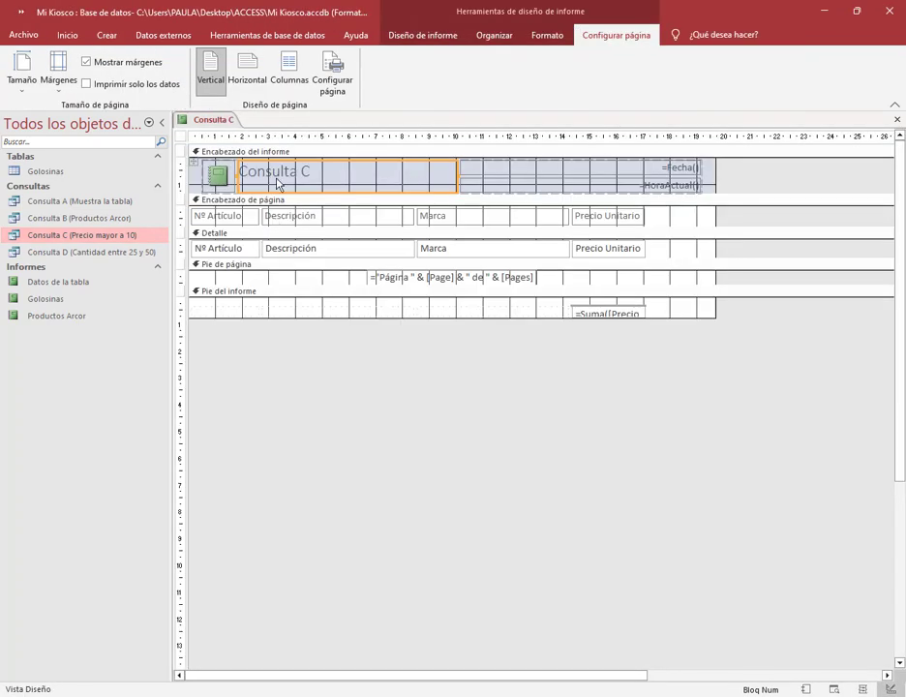
{"action": "double_click", "coordinate": [276, 173]}
{"action": "left_click", "coordinate": [323, 173]}
{"action": "left_click_drag", "start_coordinate": [322, 177], "coordinate": [215, 174]}
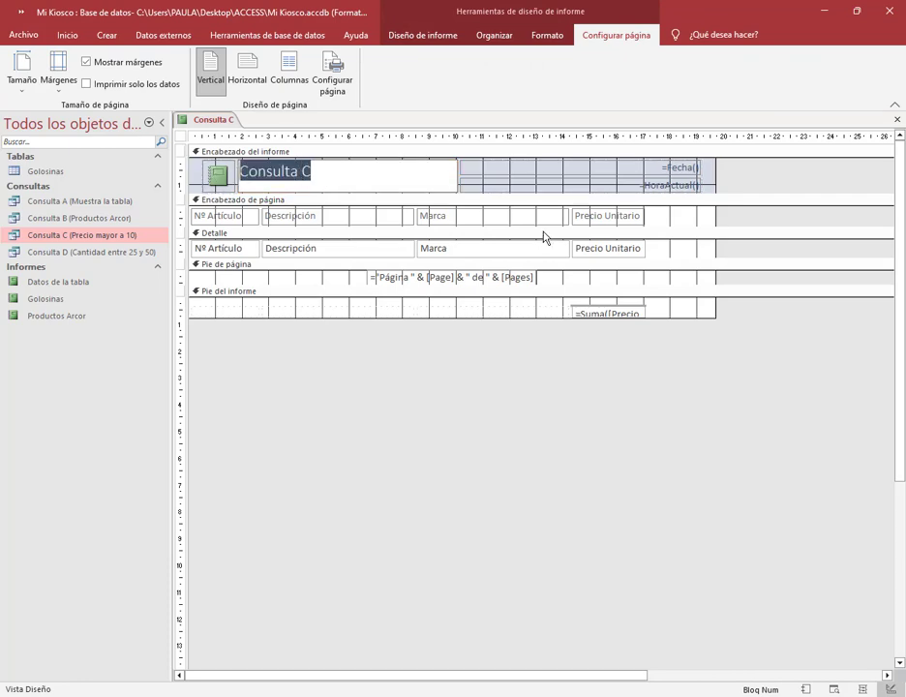
{"action": "type", "text": "P"}
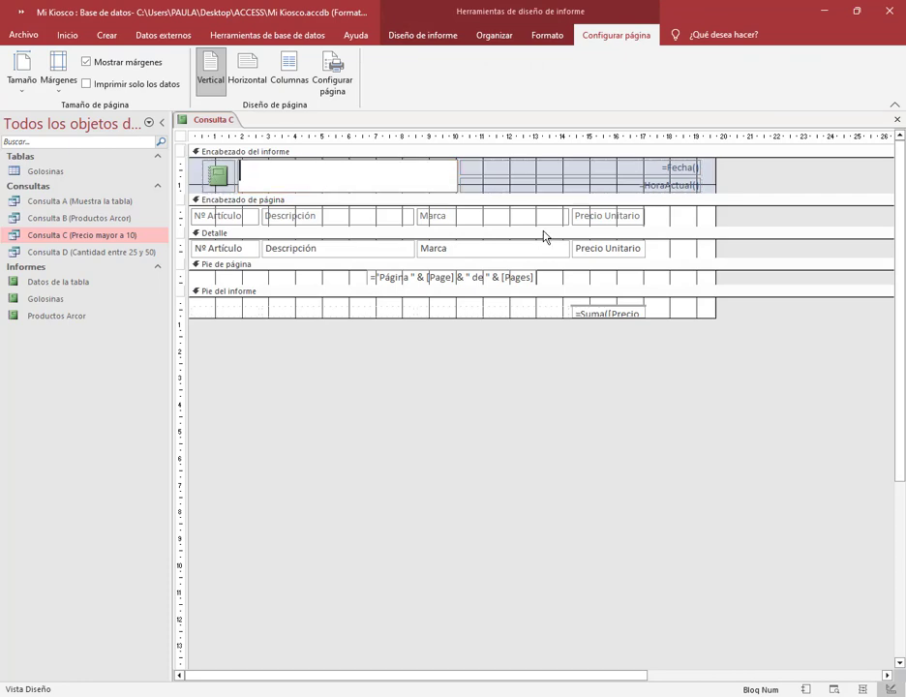
{"action": "key", "text": "Caps_Lock"}
{"action": "key", "text": "Caps_Lock"}
{"action": "key", "text": "BackSpace"}
{"action": "type", "text": "Lista de productos"}
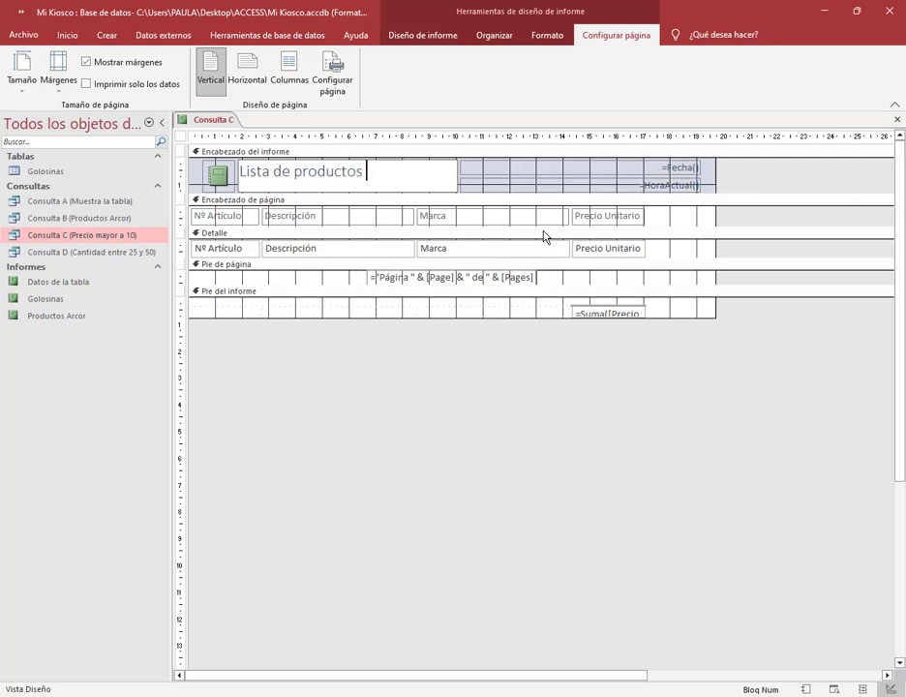
{"action": "type", "text": " con precio ma"}
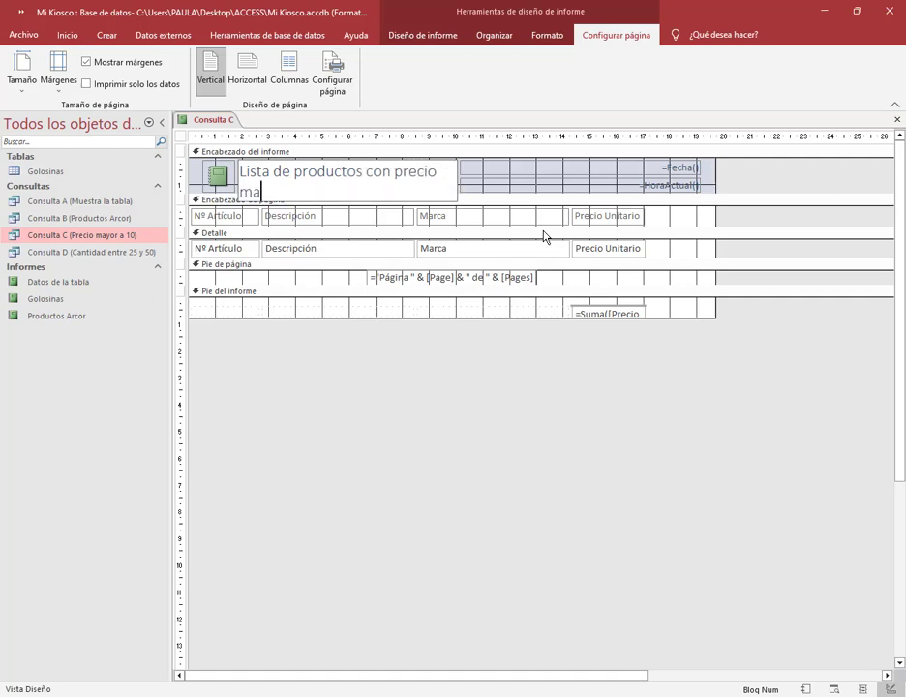
{"action": "type", "text": "yor a 10"}
{"action": "left_click", "coordinate": [771, 173]}
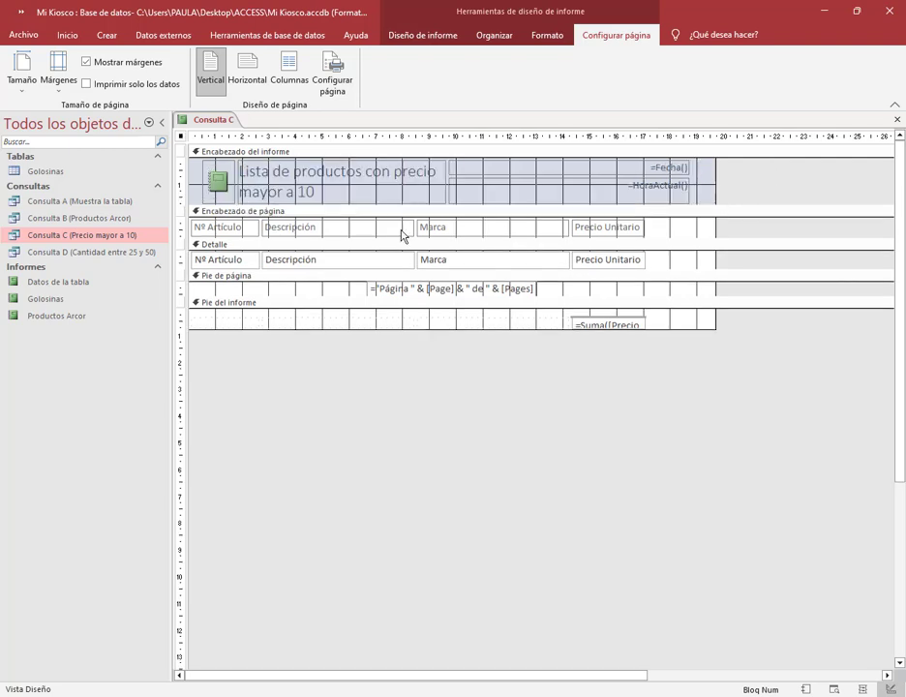
Delete the logo from the Consulta C report's header and show the report in Report view.
{"action": "left_click", "coordinate": [274, 179]}
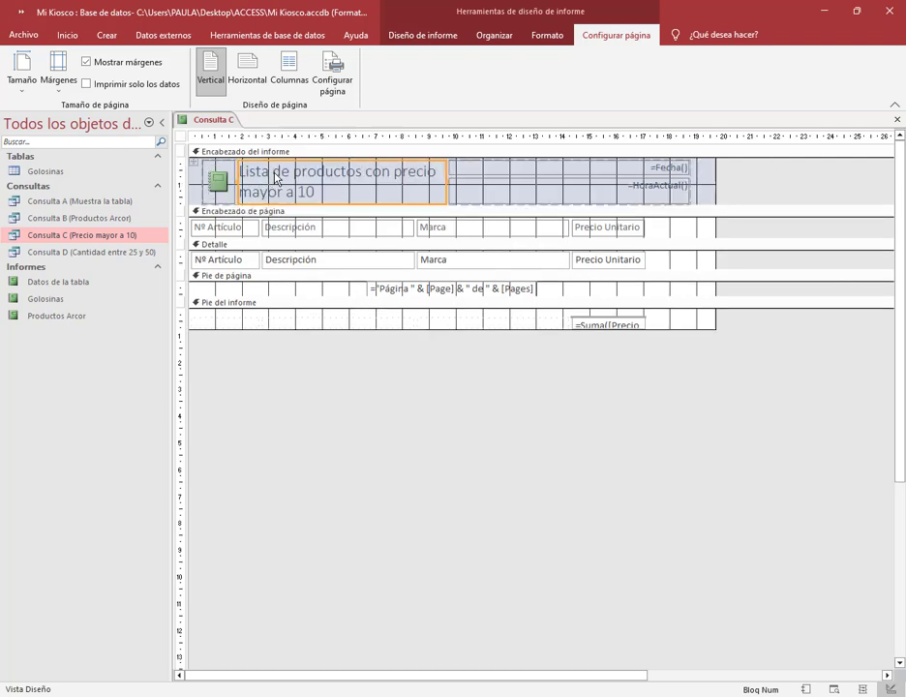
{"action": "left_click", "coordinate": [220, 199]}
{"action": "key", "text": "Delete"}
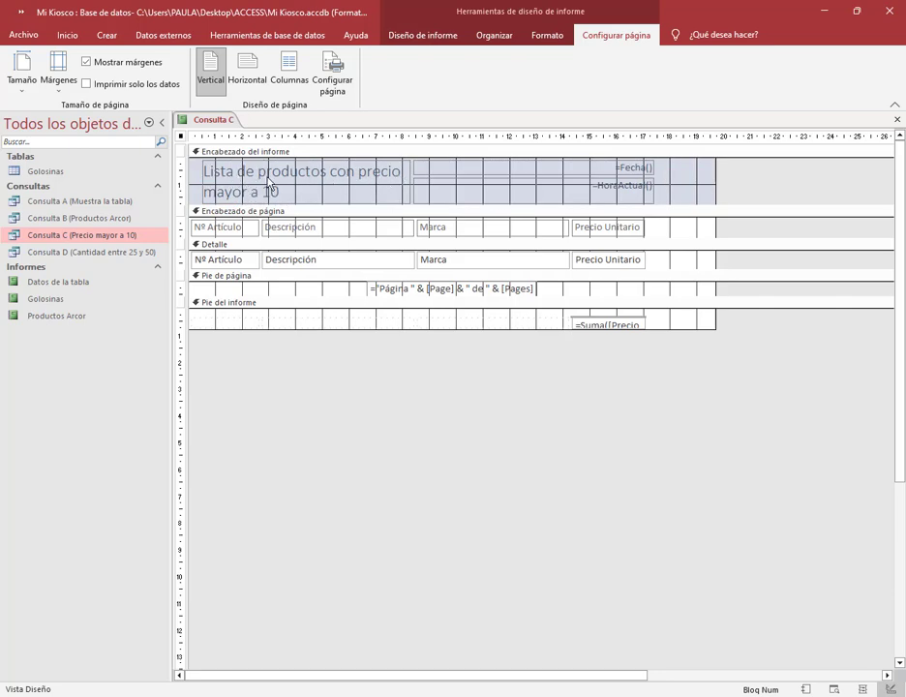
{"action": "right_click", "coordinate": [215, 120]}
{"action": "left_click", "coordinate": [274, 188]}
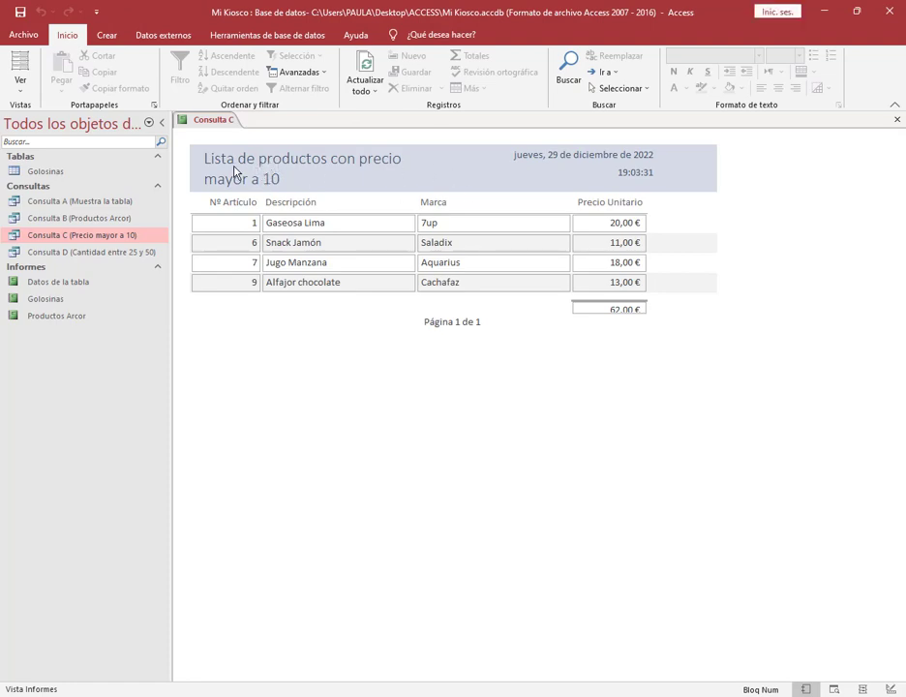
{"action": "left_click", "coordinate": [271, 138]}
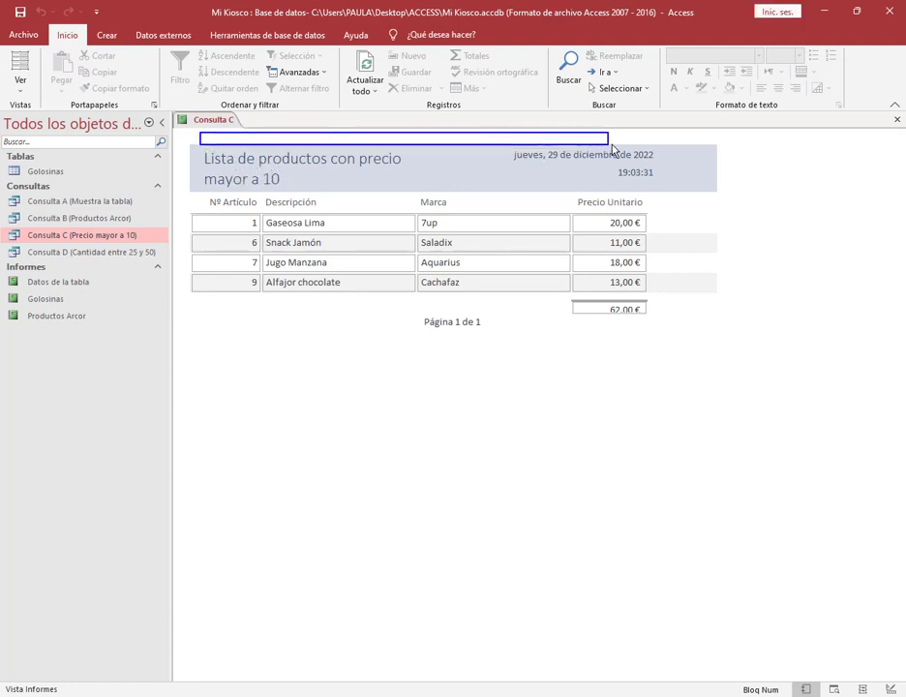
In Design view, widen the header title to about the 11 cm ruler mark and delete the current-time field.
{"action": "right_click", "coordinate": [228, 122]}
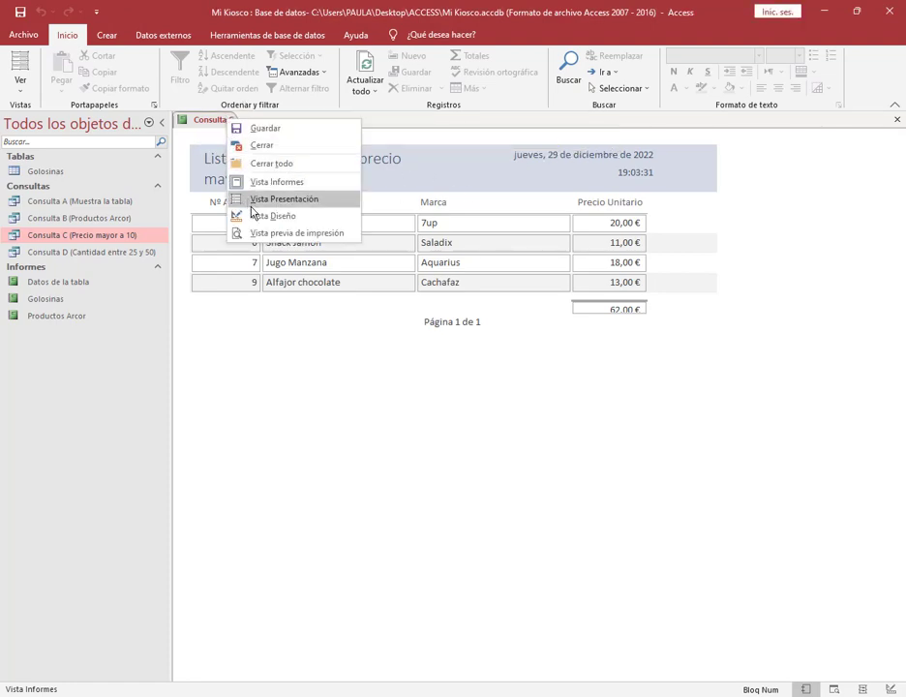
{"action": "left_click", "coordinate": [242, 216]}
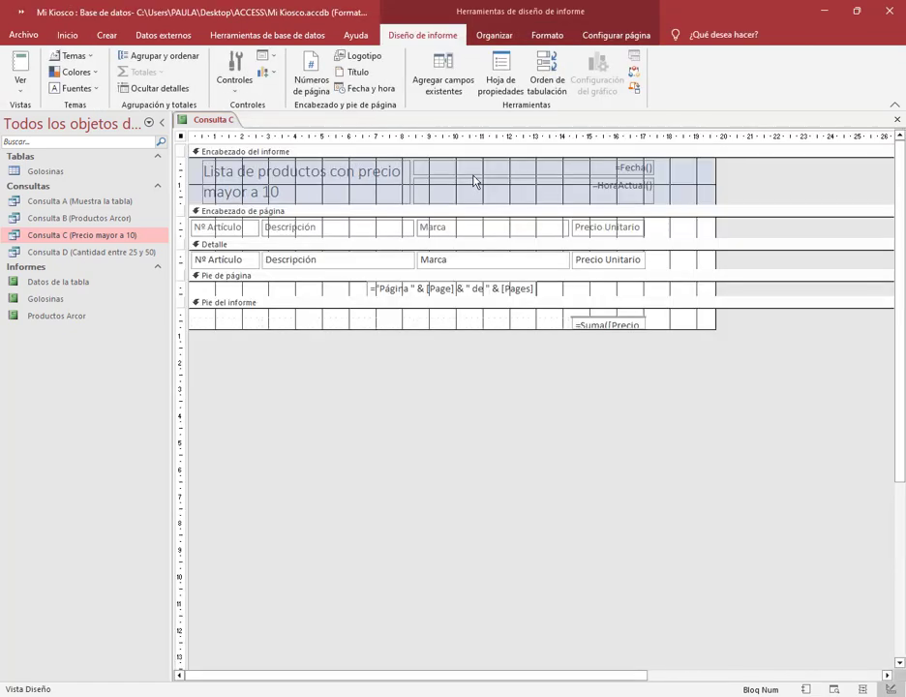
{"action": "left_click", "coordinate": [397, 195]}
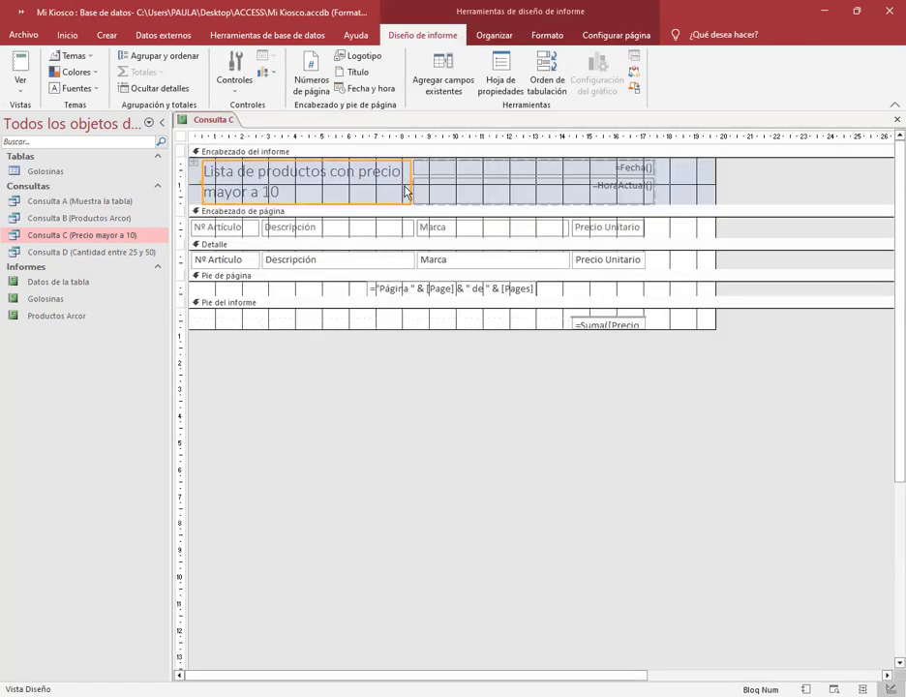
{"action": "left_click_drag", "start_coordinate": [409, 190], "coordinate": [491, 190]}
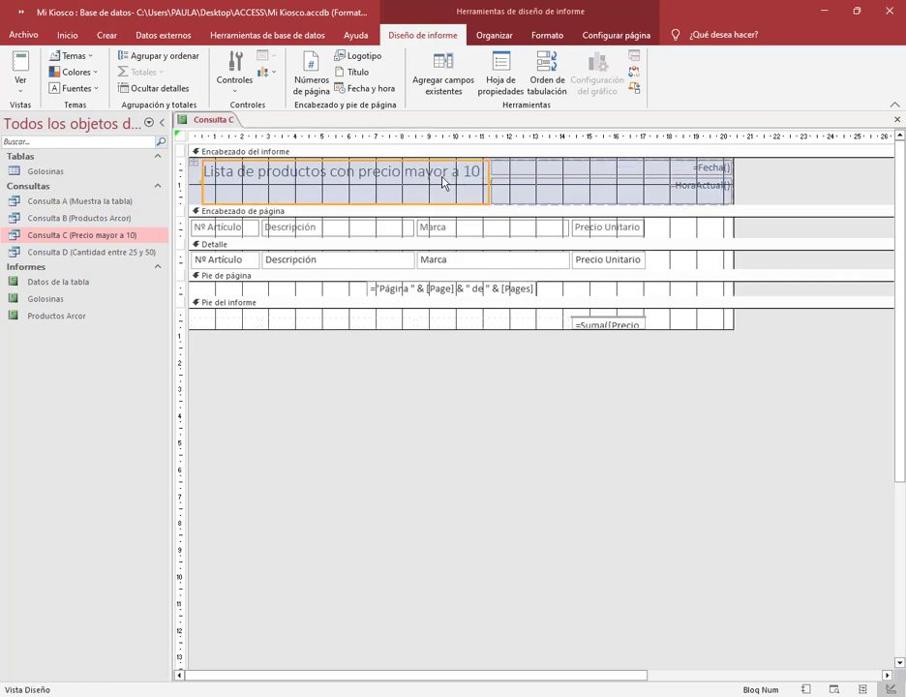
{"action": "left_click", "coordinate": [778, 175]}
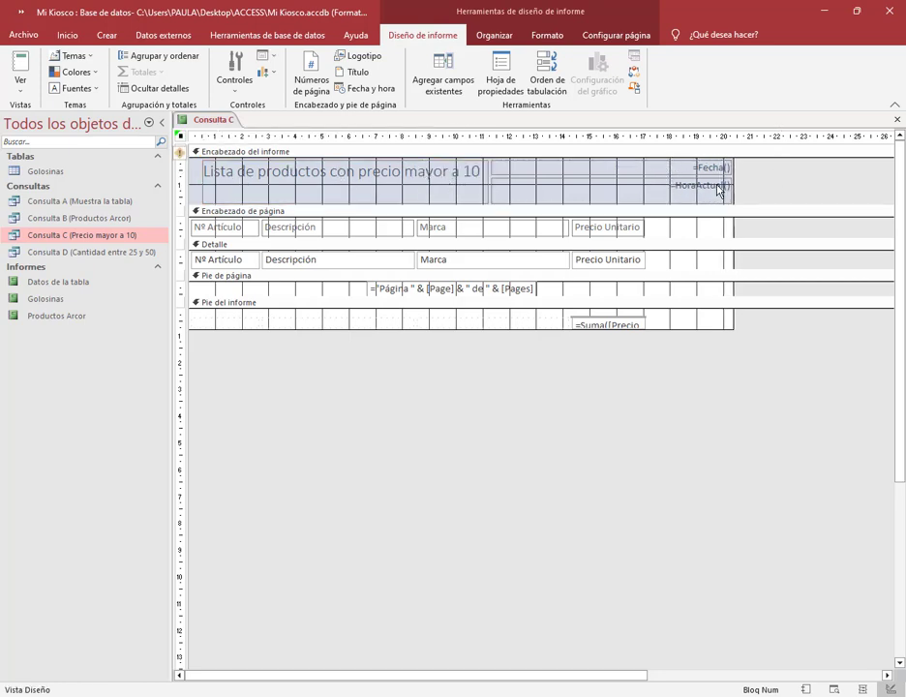
{"action": "left_click", "coordinate": [668, 198]}
{"action": "key", "text": "Delete"}
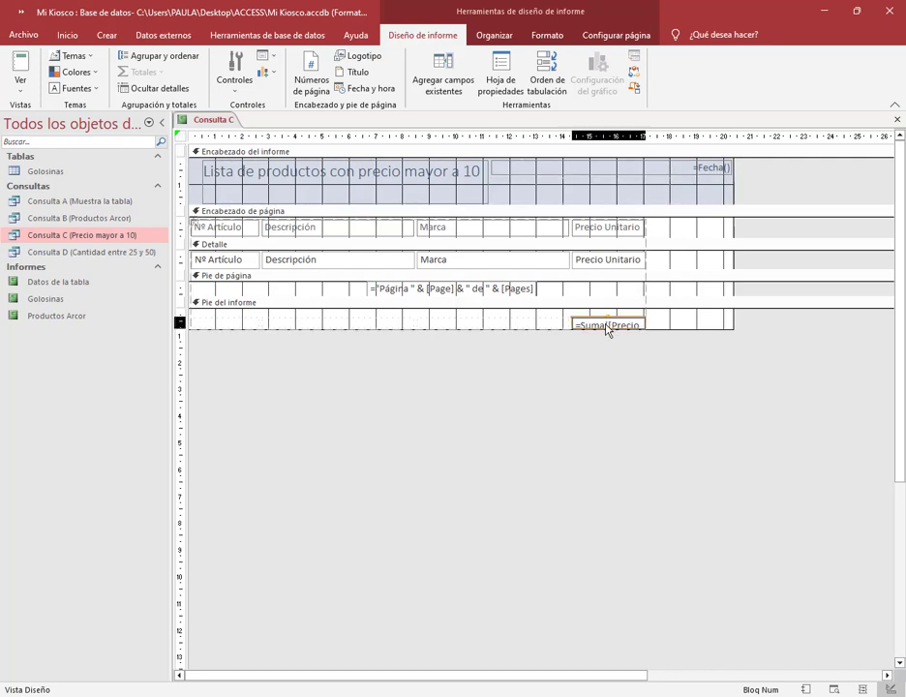
Make the Precio Unitario sum field in the report footer taller and show the Consulta C report in Report view.
{"action": "left_click", "coordinate": [610, 321]}
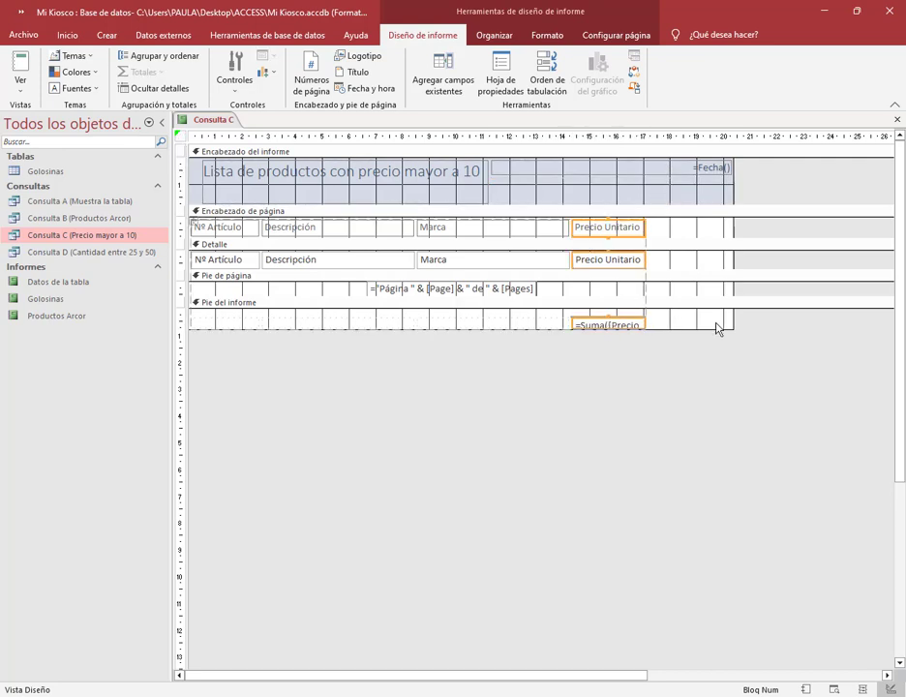
{"action": "left_click", "coordinate": [612, 323]}
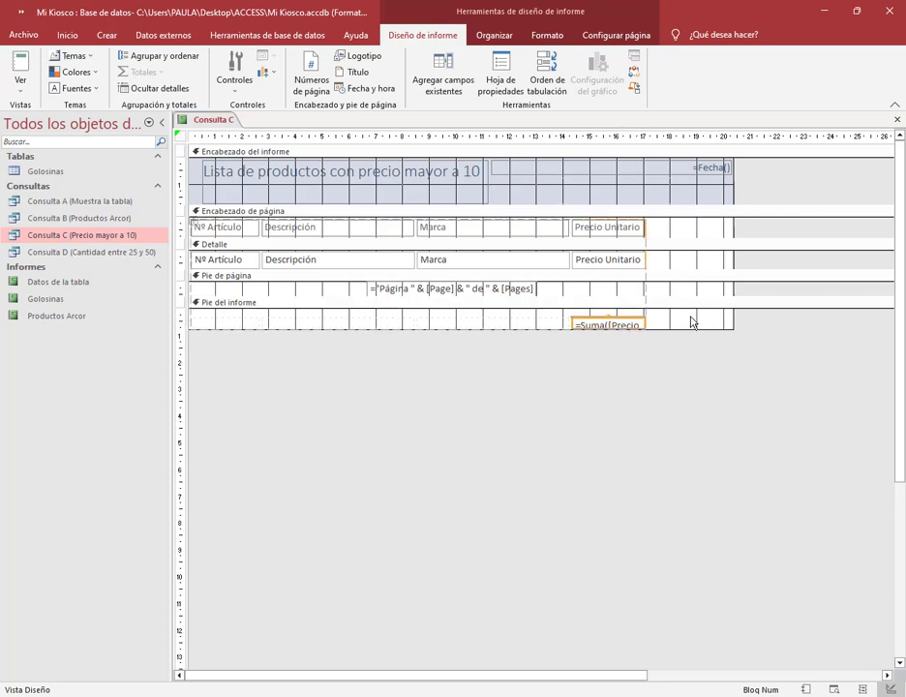
{"action": "left_click_drag", "start_coordinate": [612, 323], "coordinate": [613, 316]}
{"action": "left_click", "coordinate": [738, 341]}
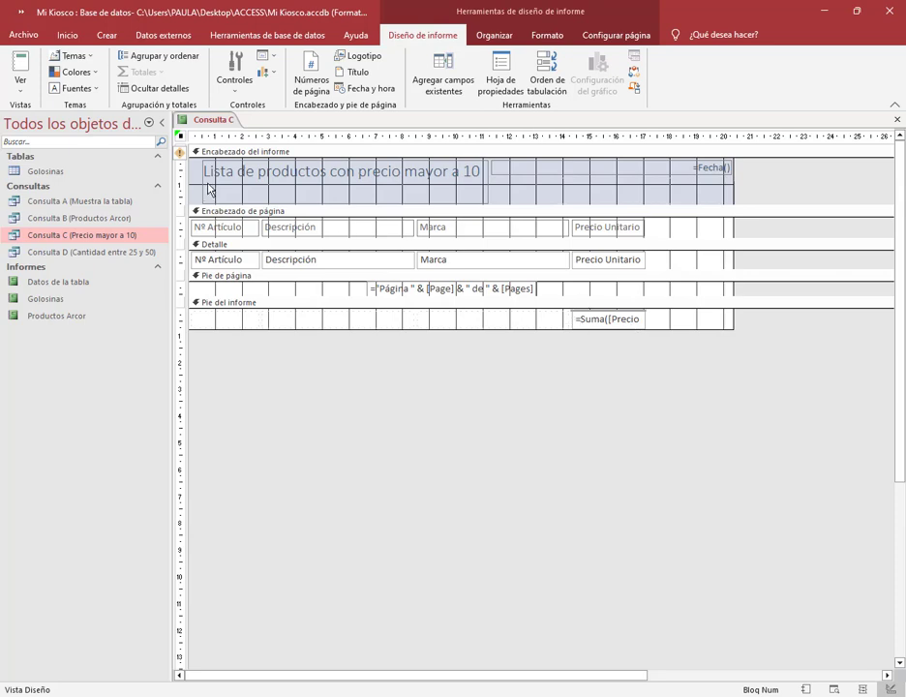
{"action": "right_click", "coordinate": [229, 119]}
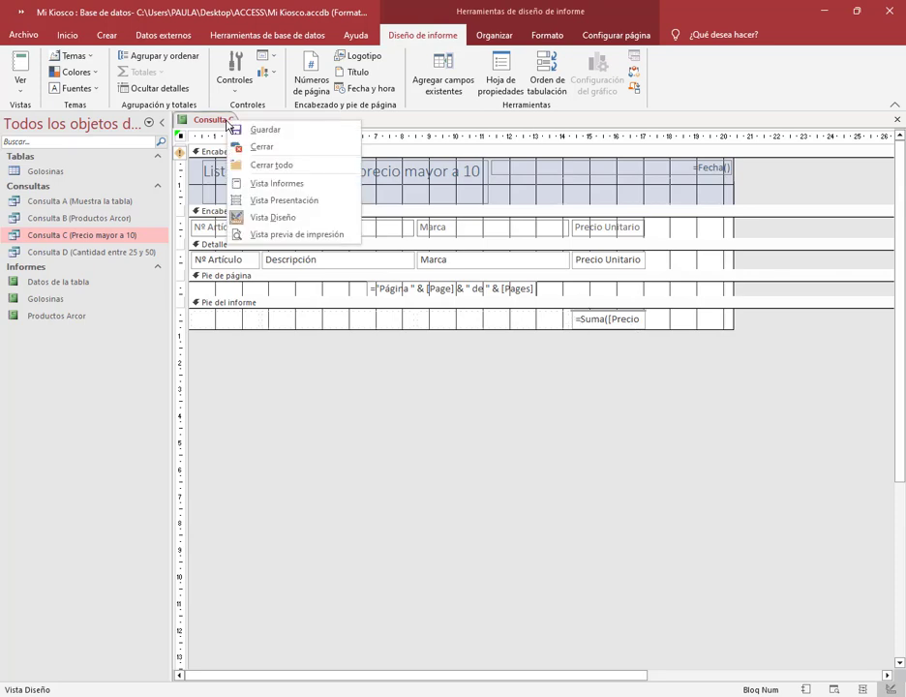
{"action": "left_click", "coordinate": [261, 186]}
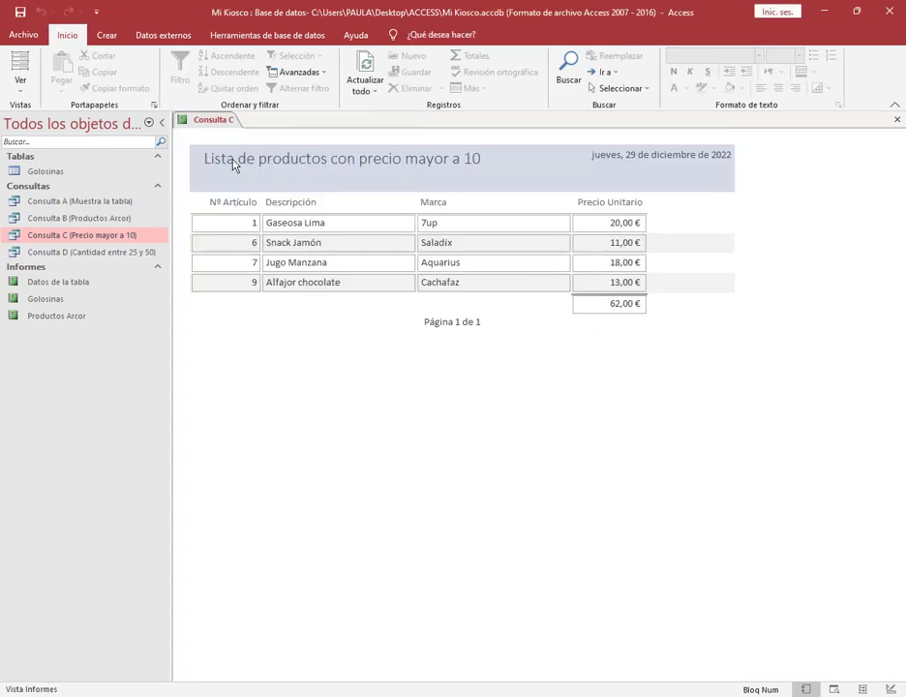
In Design view, delete the Precio Unitario sum field from the report footer and show the Consulta C report in Report view.
{"action": "right_click", "coordinate": [223, 119]}
{"action": "left_click", "coordinate": [254, 216]}
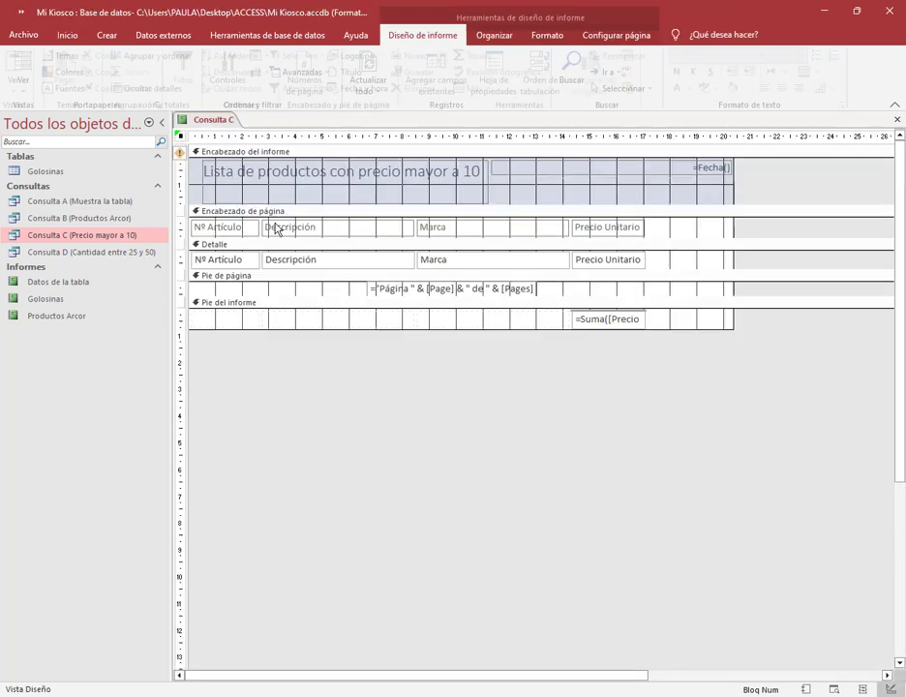
{"action": "left_click", "coordinate": [657, 324]}
{"action": "left_click", "coordinate": [643, 320]}
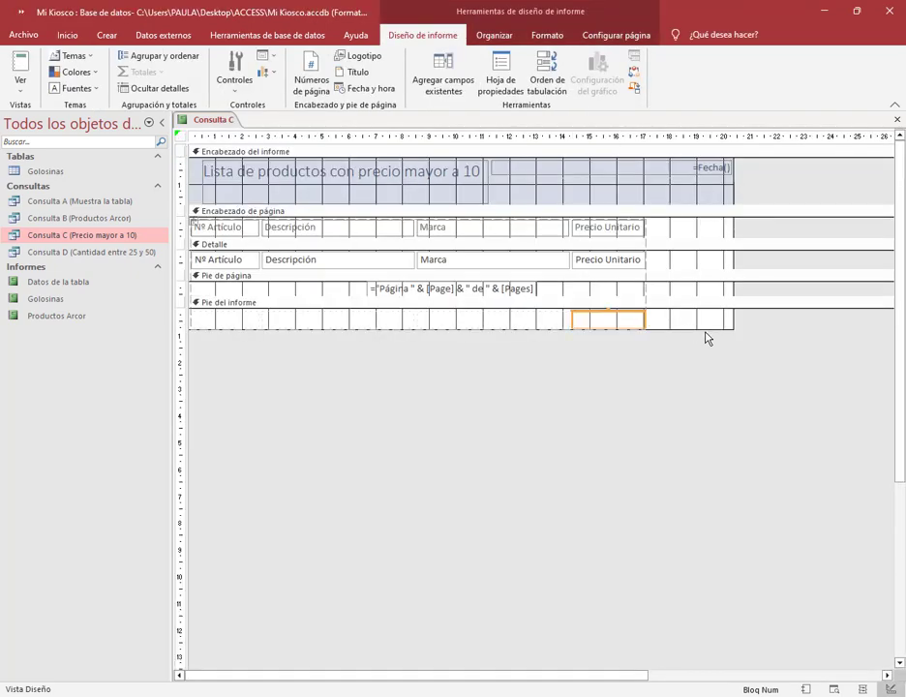
{"action": "key", "text": "Delete"}
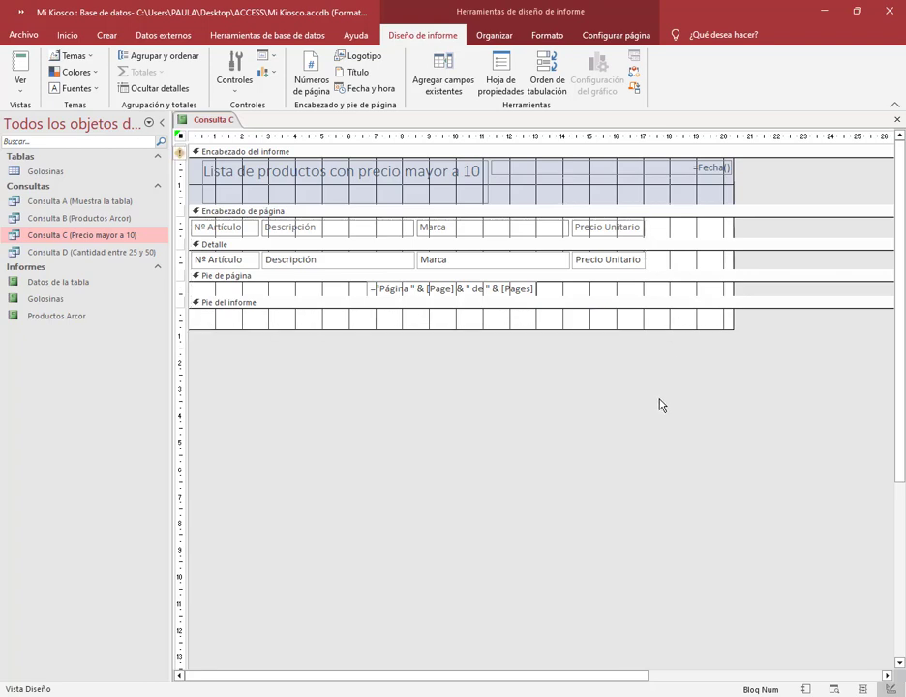
{"action": "right_click", "coordinate": [205, 119]}
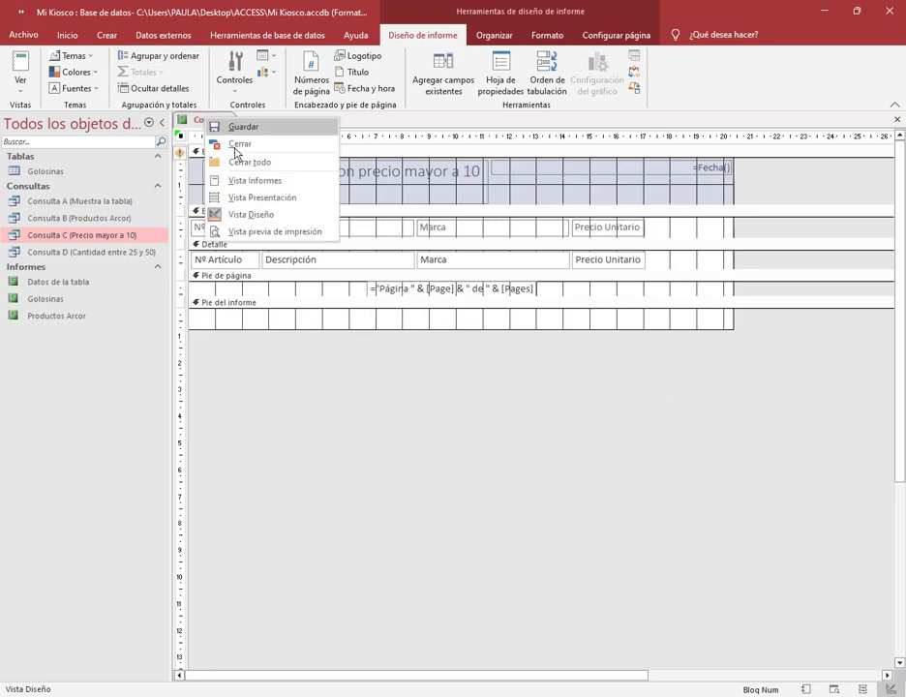
{"action": "left_click", "coordinate": [254, 180]}
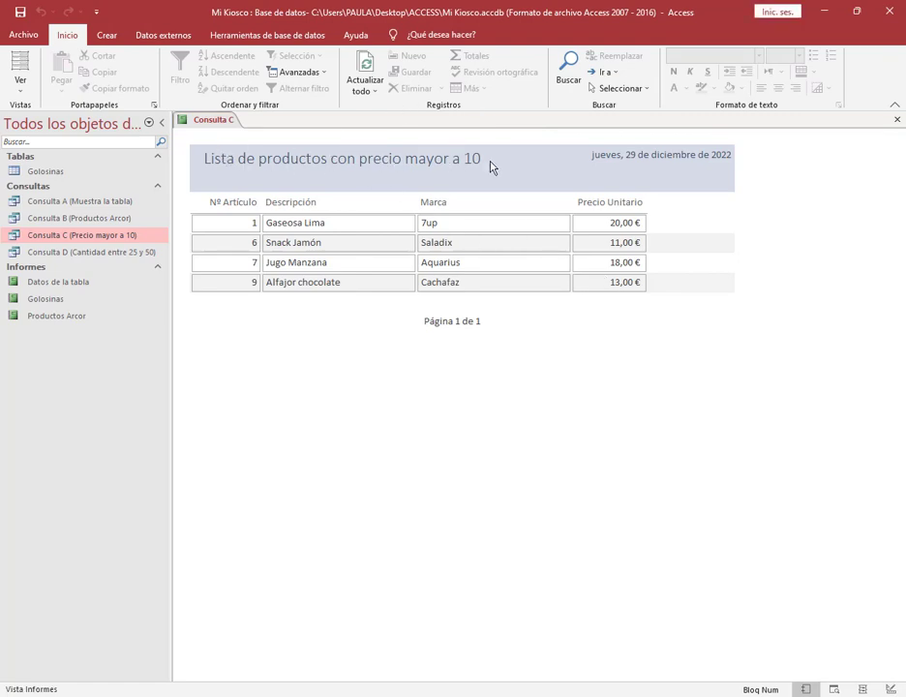
In Design view, format the header title in bold, centred Adobe Fan Heiti Std B.
{"action": "right_click", "coordinate": [221, 121]}
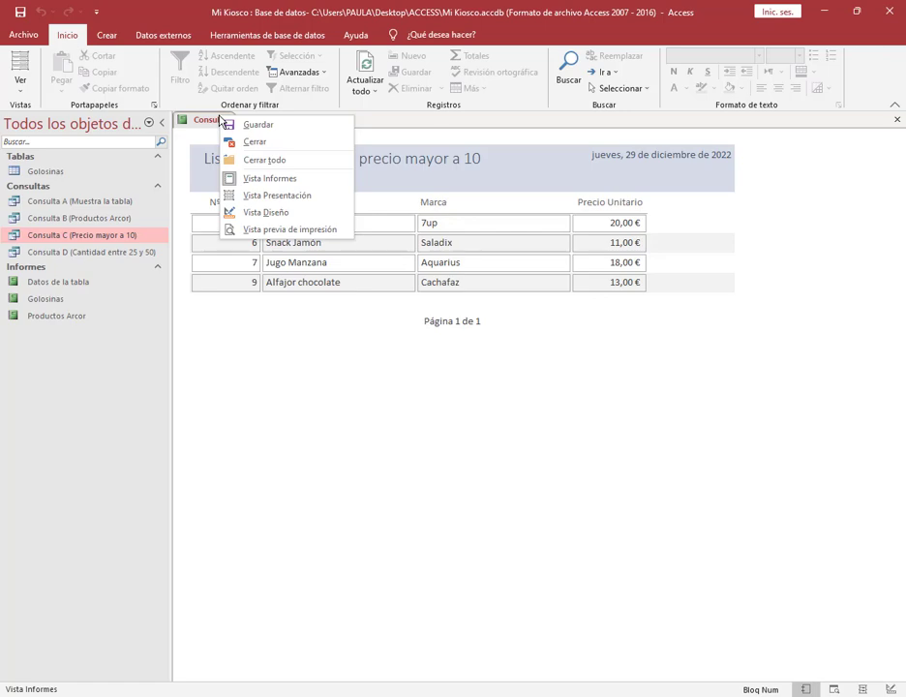
{"action": "left_click", "coordinate": [253, 211]}
{"action": "left_click", "coordinate": [433, 183]}
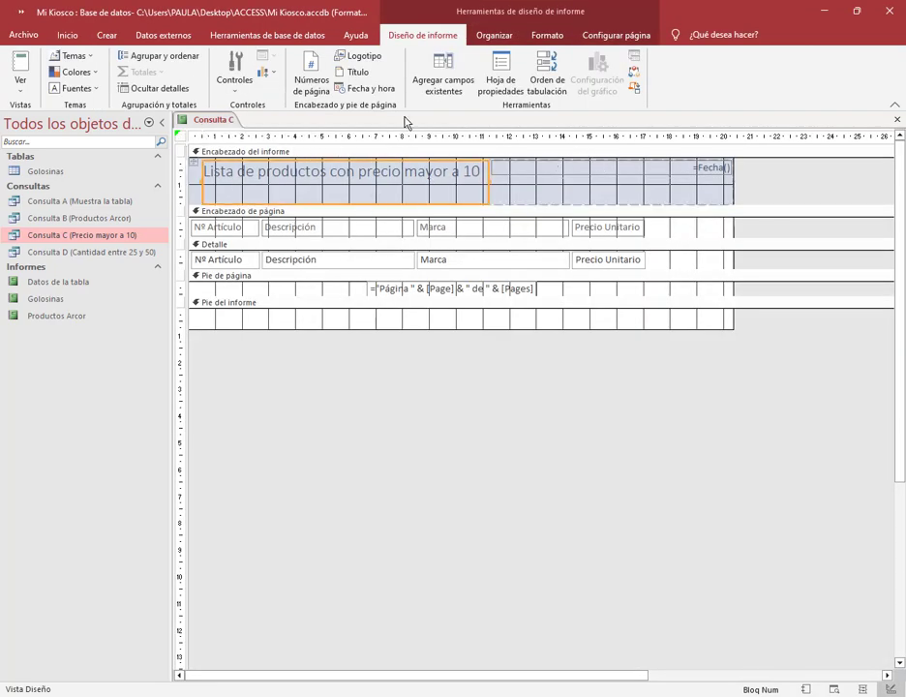
{"action": "left_click", "coordinate": [548, 37]}
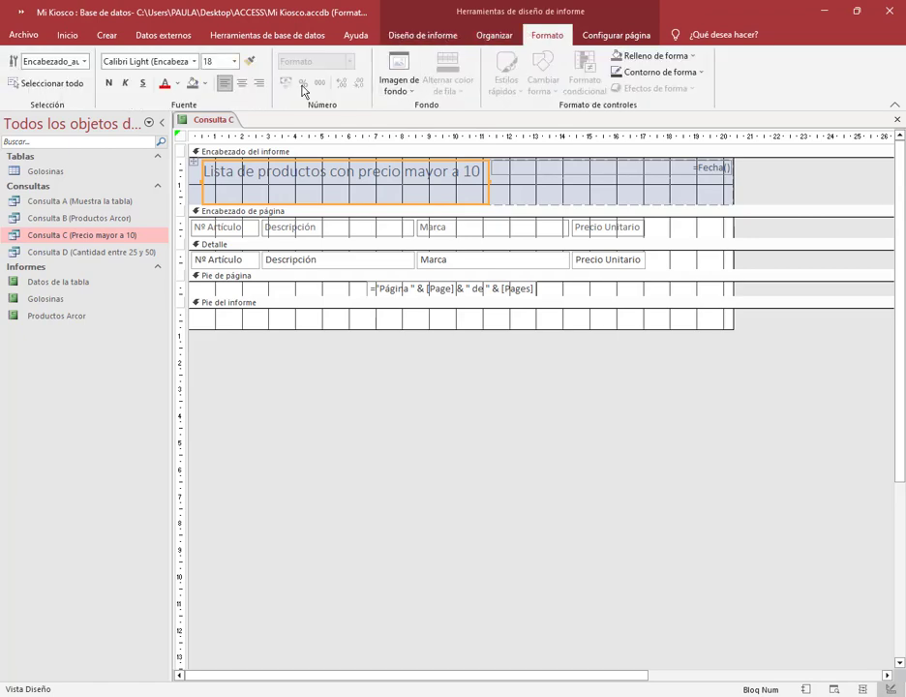
{"action": "left_click", "coordinate": [194, 61]}
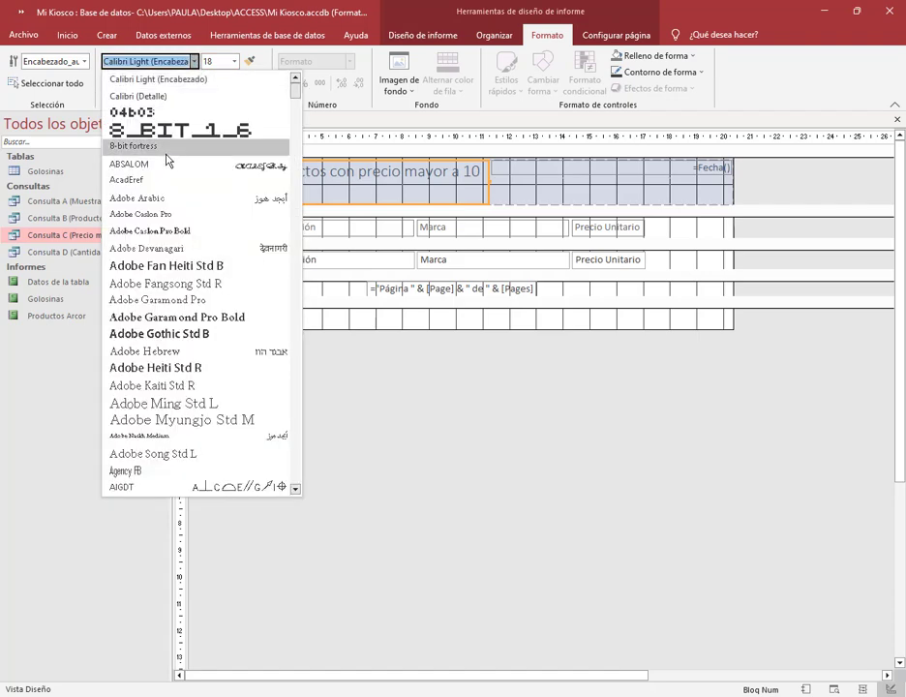
{"action": "left_click", "coordinate": [165, 265]}
{"action": "left_click", "coordinate": [109, 83]}
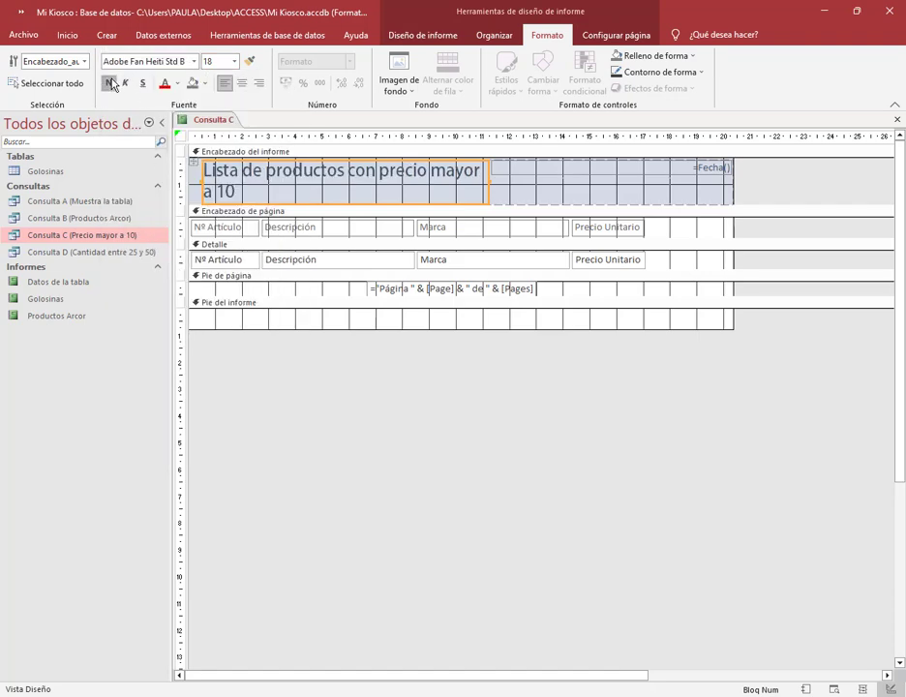
{"action": "left_click", "coordinate": [242, 84]}
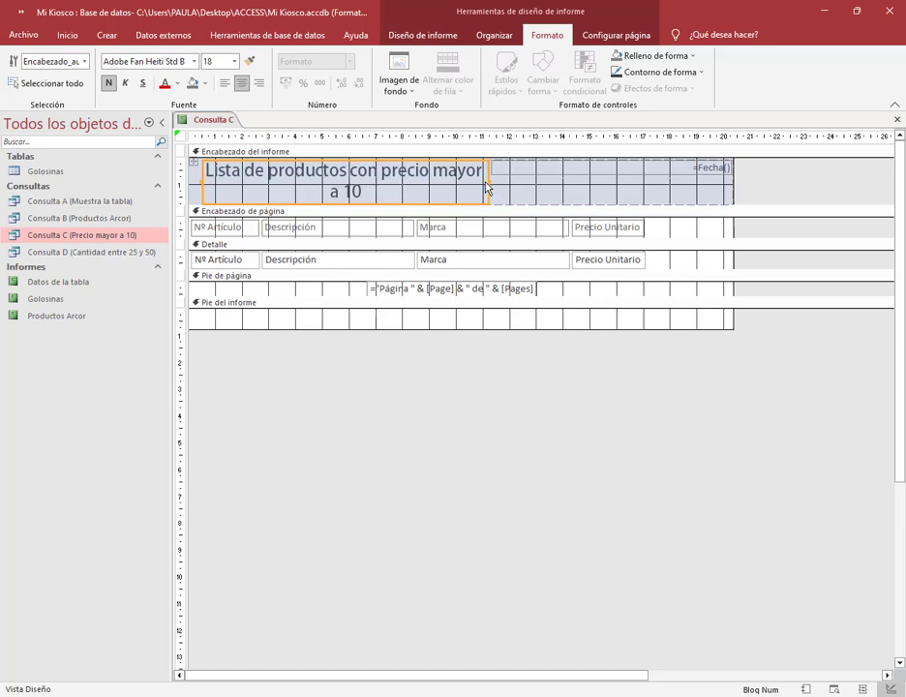
Widen the header title to about the 12.7 cm ruler mark so it fits on one line, and show the report in Report view.
{"action": "left_click", "coordinate": [490, 188], "text": "shift"}
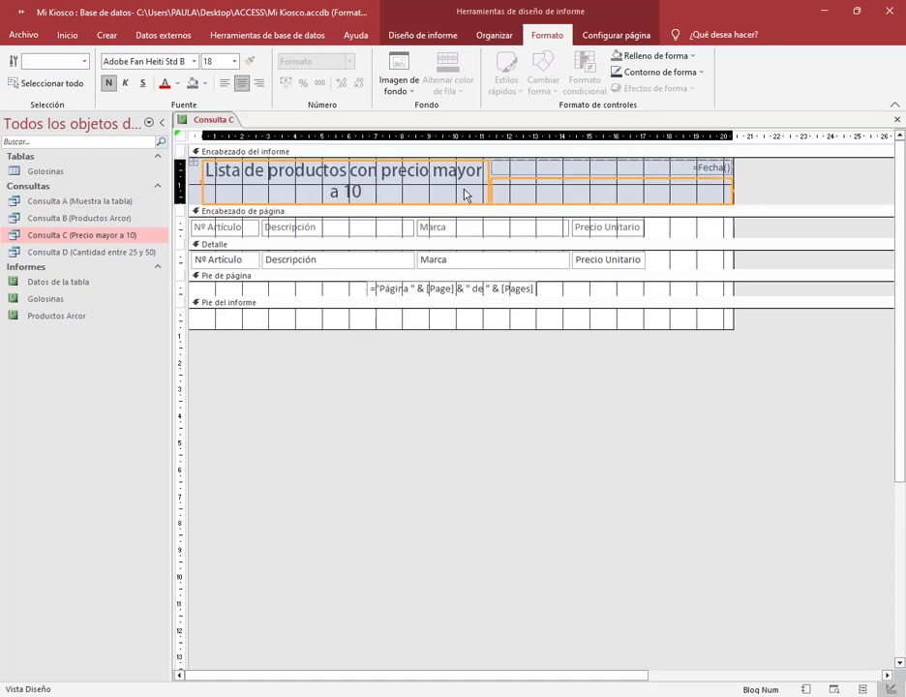
{"action": "left_click", "coordinate": [498, 178]}
{"action": "left_click", "coordinate": [478, 186]}
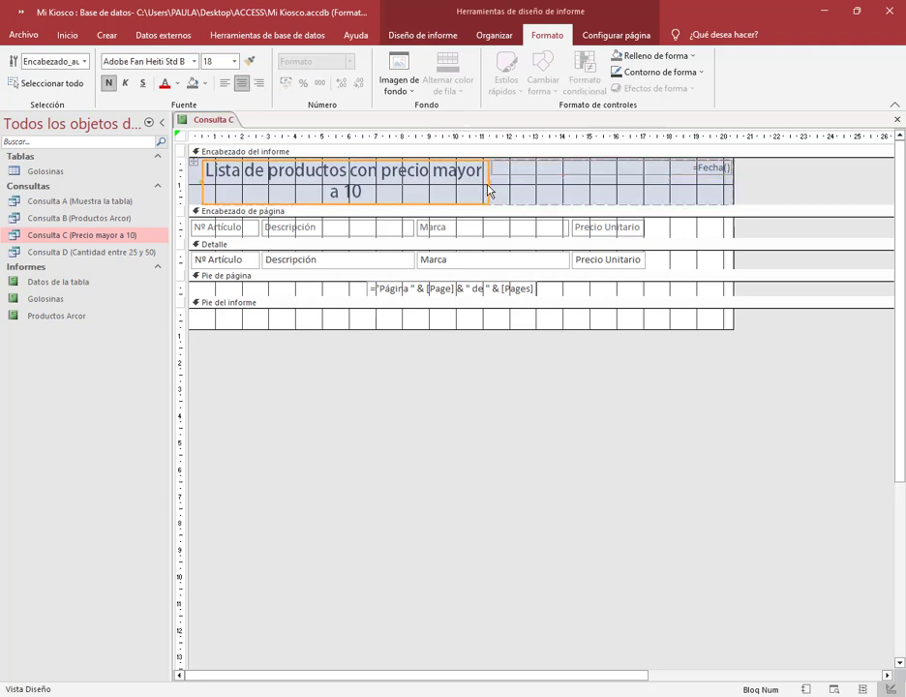
{"action": "left_click", "coordinate": [815, 186]}
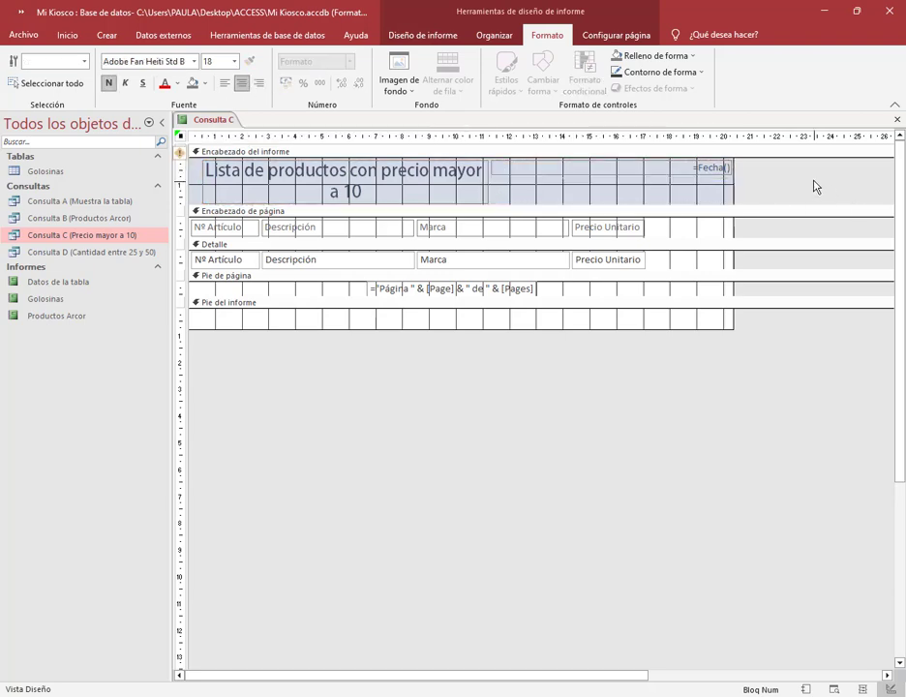
{"action": "left_click", "coordinate": [493, 189]}
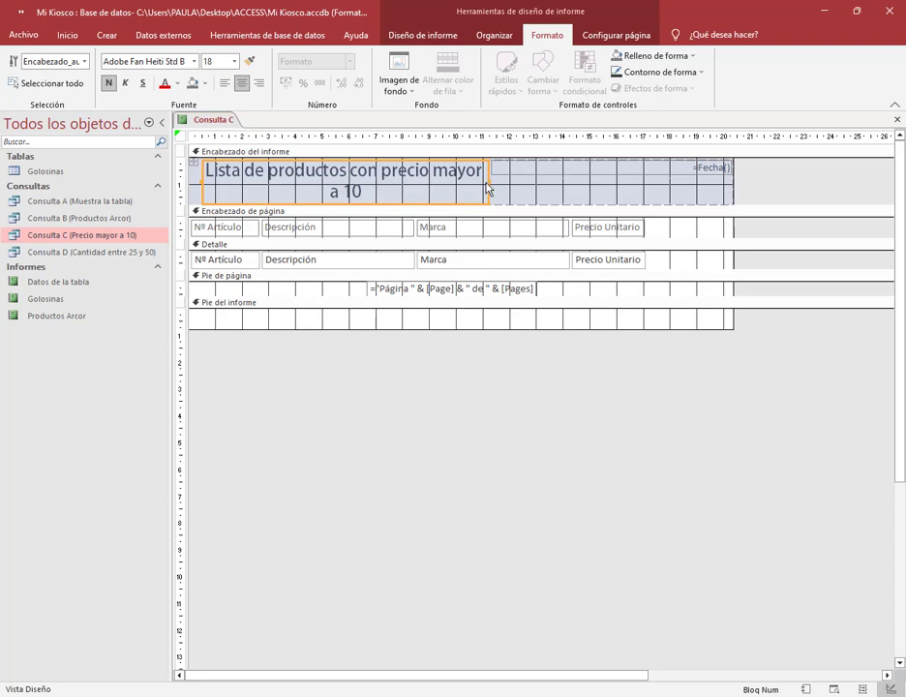
{"action": "left_click_drag", "start_coordinate": [487, 187], "coordinate": [528, 189]}
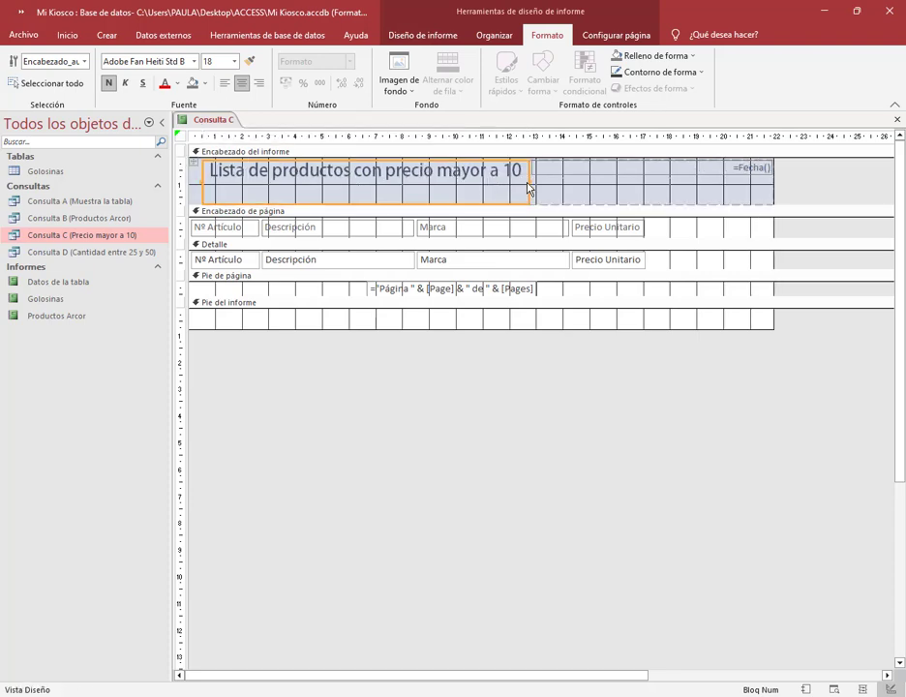
{"action": "left_click", "coordinate": [836, 174]}
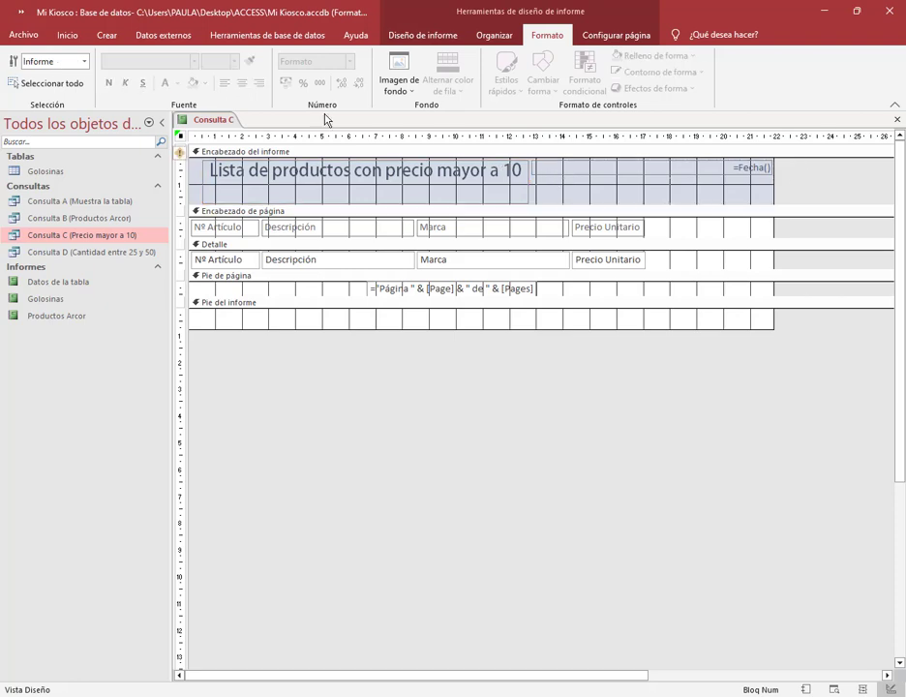
{"action": "left_click", "coordinate": [687, 202]}
{"action": "right_click", "coordinate": [221, 120]}
{"action": "left_click", "coordinate": [263, 191]}
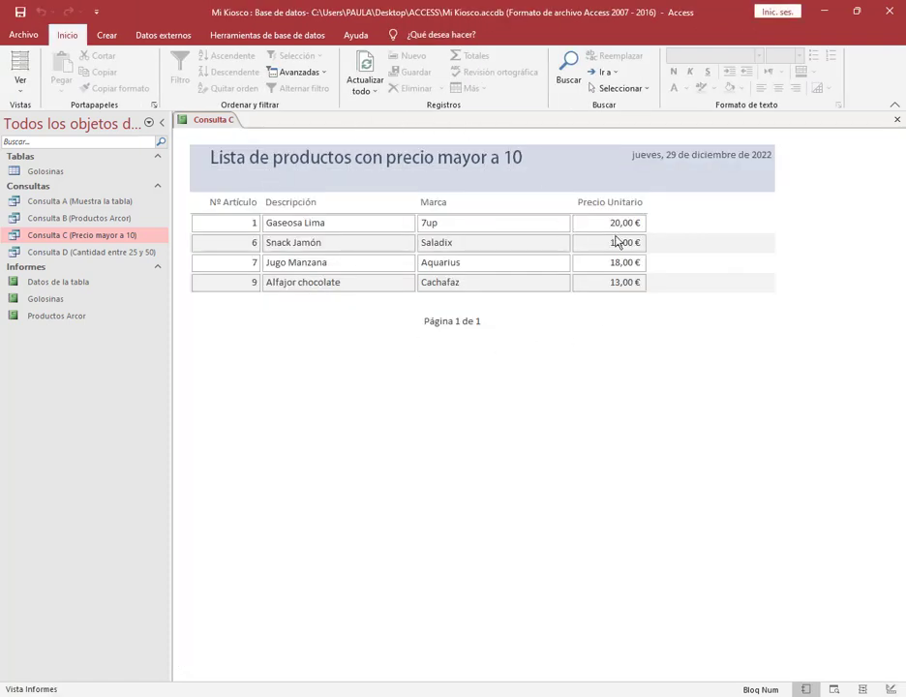
Save the report as "Productos con precio mayor a 10" and close it.
{"action": "right_click", "coordinate": [231, 126]}
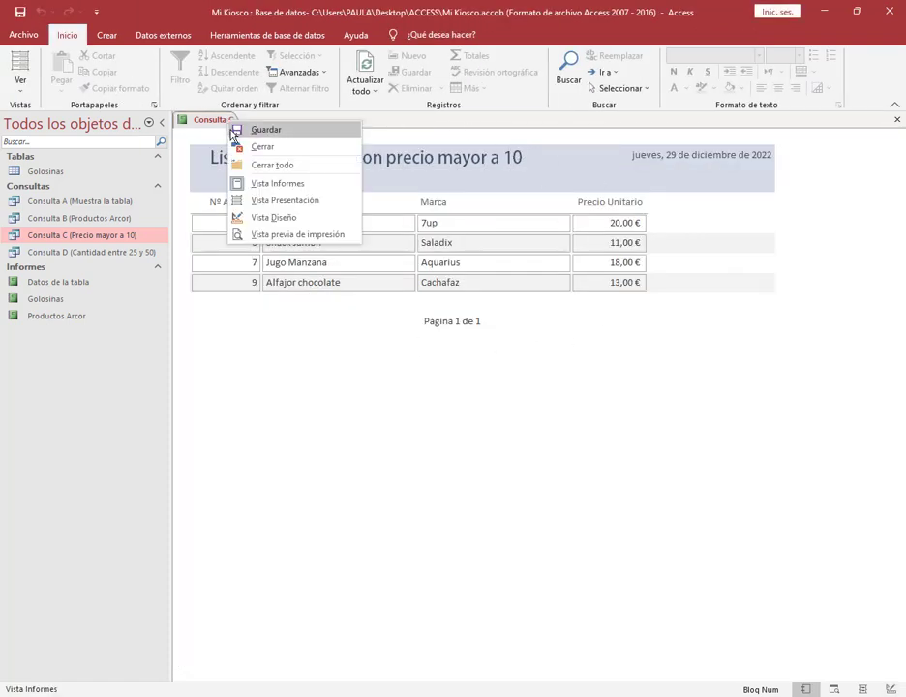
{"action": "left_click", "coordinate": [239, 129]}
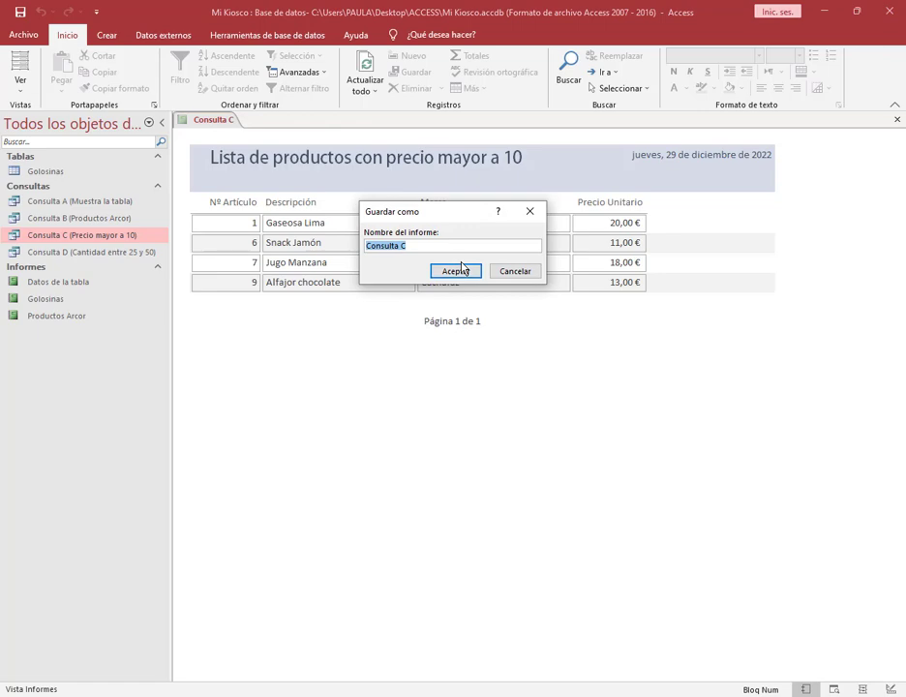
{"action": "type", "text": "Precio"}
{"action": "key", "text": "ctrl+a"}
{"action": "type", "text": "P"}
{"action": "left_click", "coordinate": [455, 271]}
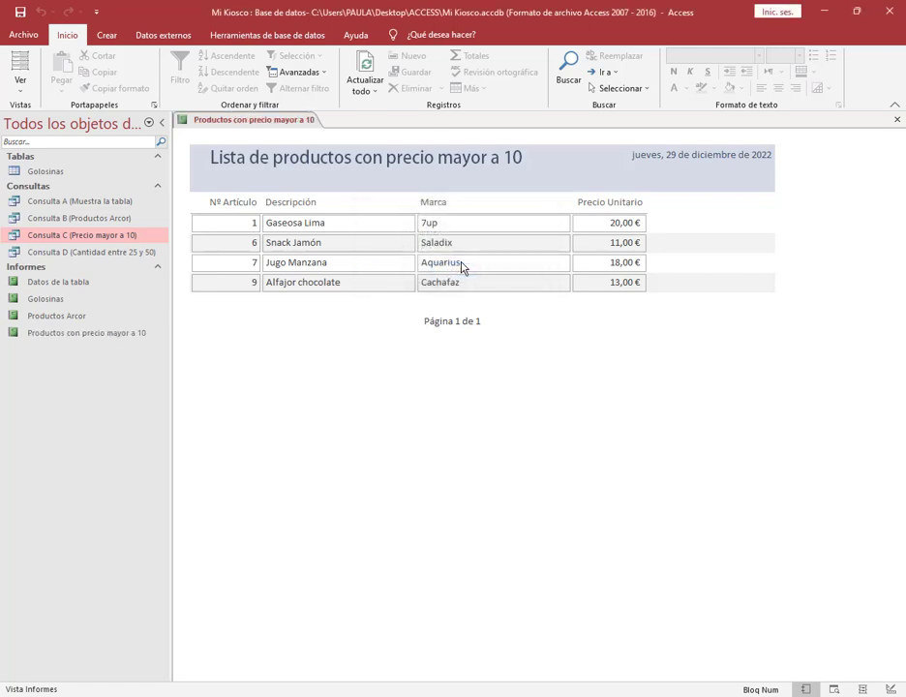
{"action": "left_click", "coordinate": [896, 119]}
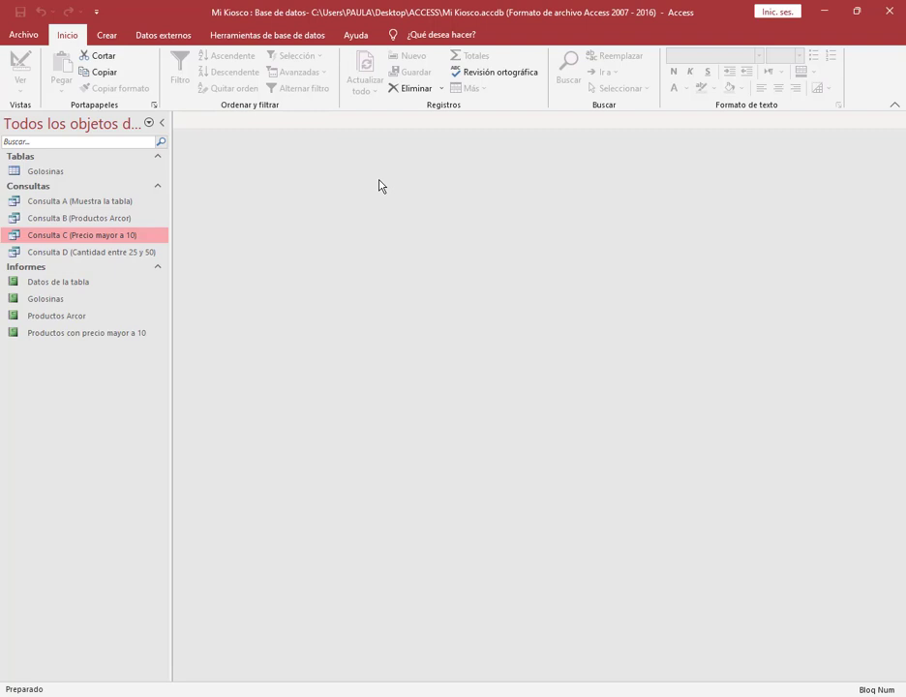
Create a report from the query Consulta D (Cantidad entre 25 y 50).
{"action": "left_click", "coordinate": [27, 253]}
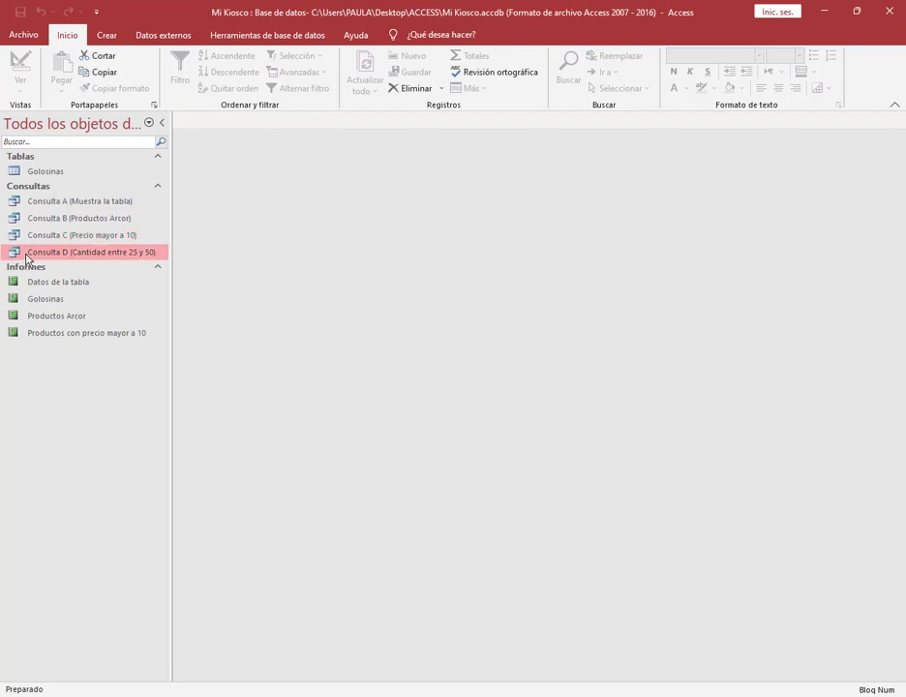
{"action": "left_click", "coordinate": [102, 39]}
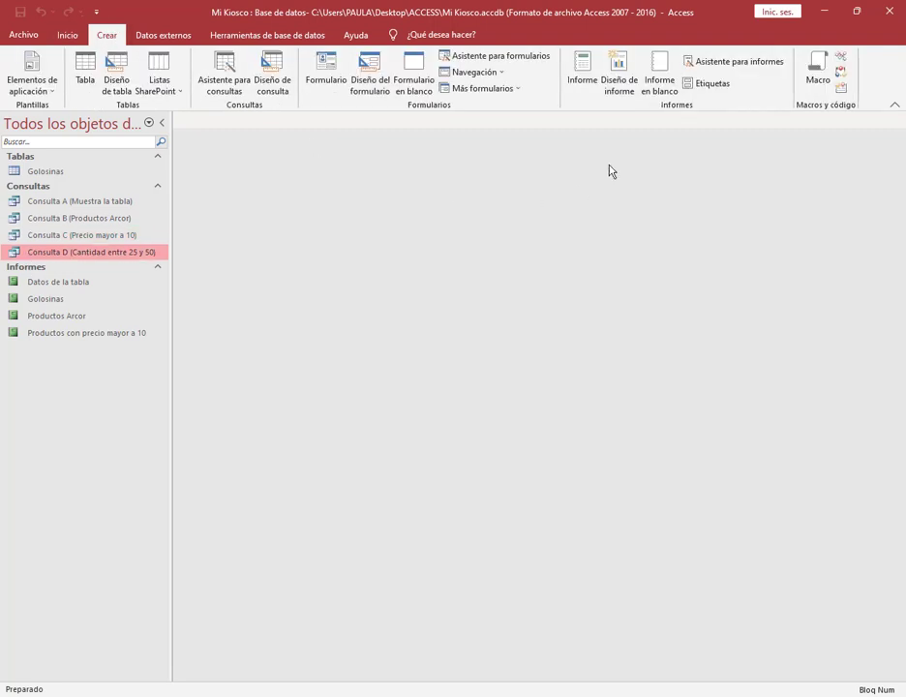
{"action": "left_click", "coordinate": [573, 79]}
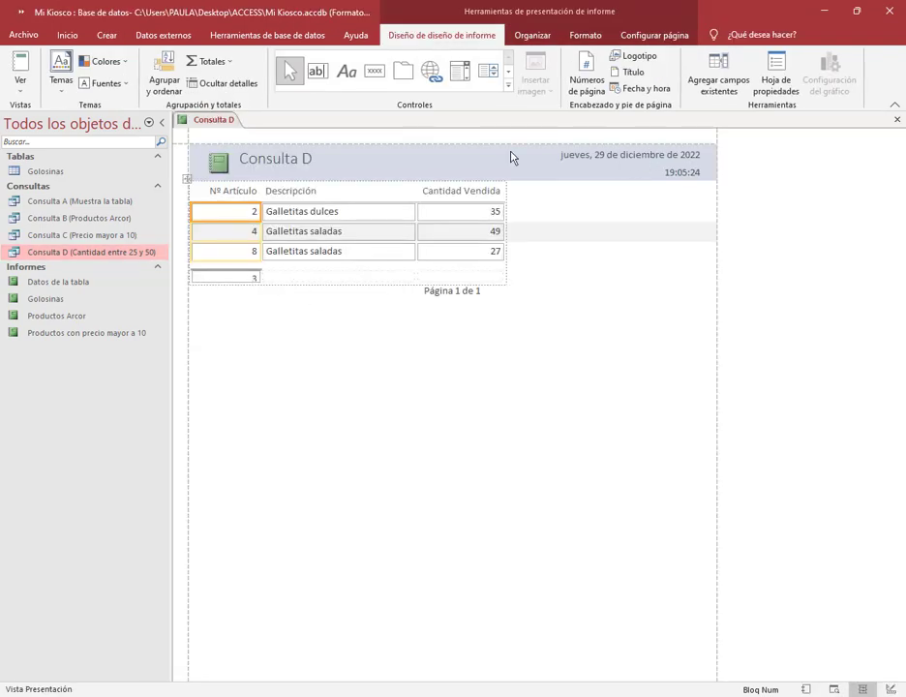
Switch the new report to Design view and increase the height of the =Cuenta(*) box in the report footer.
{"action": "right_click", "coordinate": [214, 122]}
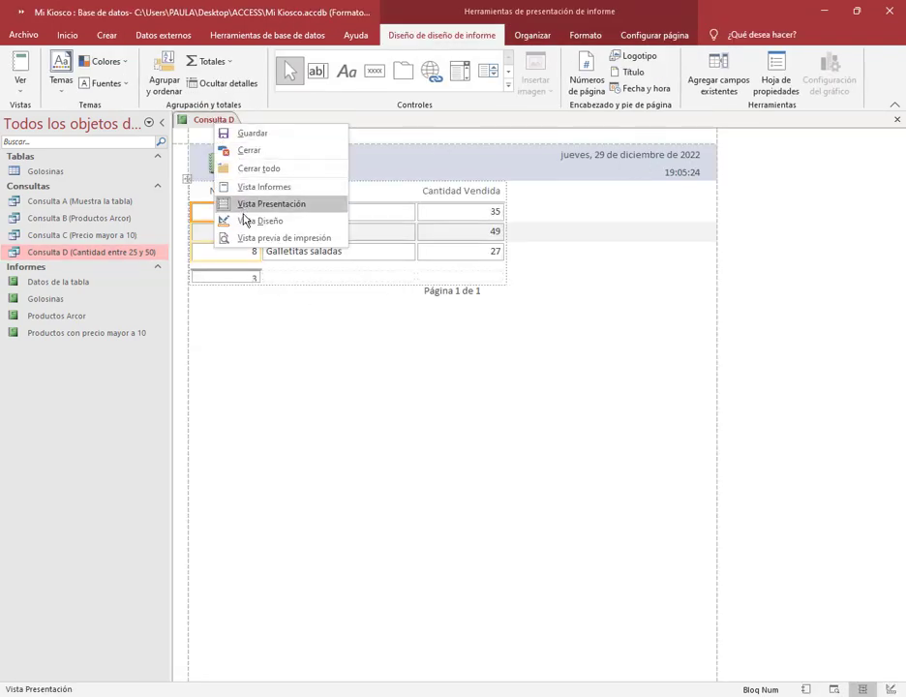
{"action": "left_click", "coordinate": [244, 221]}
{"action": "left_click", "coordinate": [239, 314]}
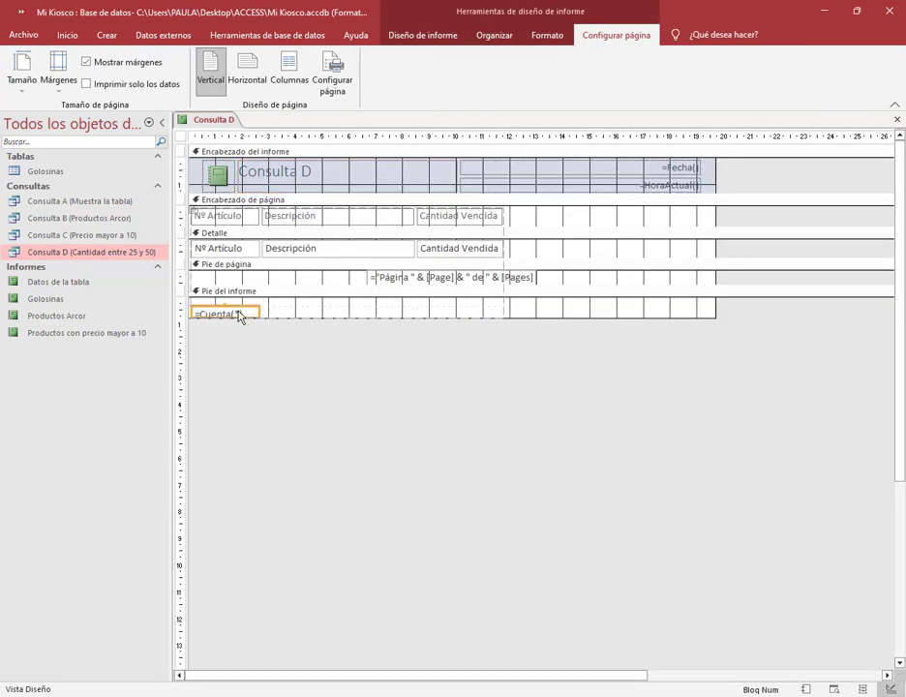
{"action": "left_click_drag", "start_coordinate": [227, 306], "coordinate": [226, 298]}
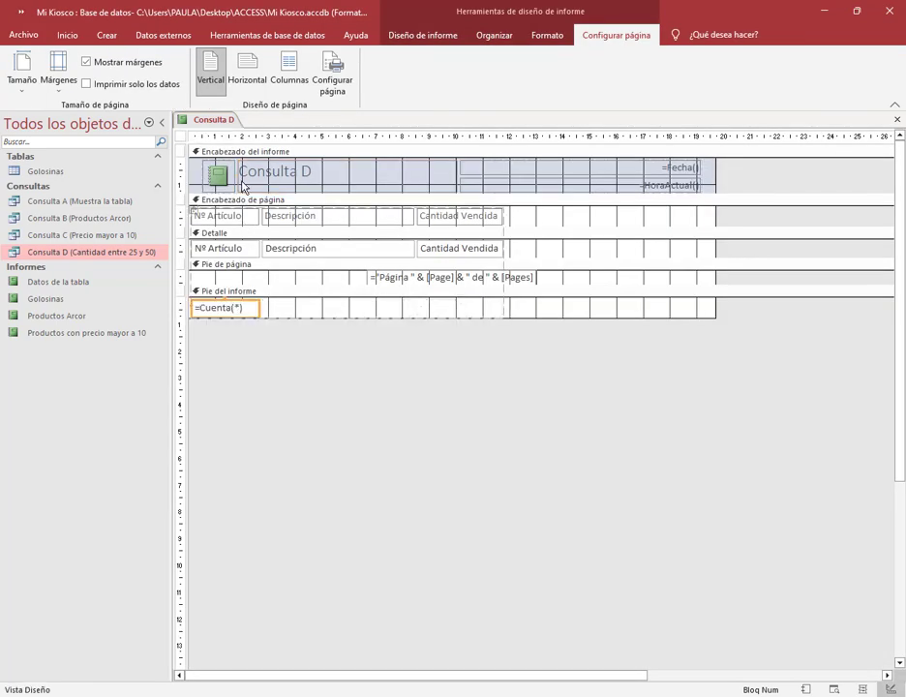
Delete the logo and the =HoraActual() time field from the report header.
{"action": "left_click", "coordinate": [228, 175]}
{"action": "key", "text": "Delete"}
{"action": "left_click", "coordinate": [657, 188]}
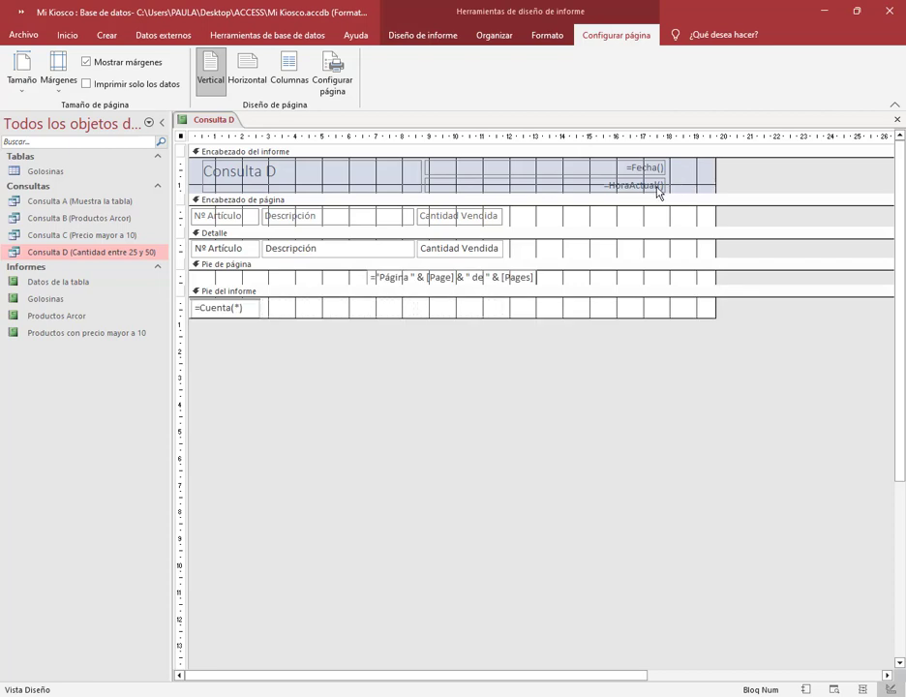
{"action": "key", "text": "Delete"}
Replace the report title with "Productos con cantidad vendida esta entre 25 y 50".
{"action": "left_click", "coordinate": [280, 186]}
{"action": "left_click_drag", "start_coordinate": [277, 174], "coordinate": [148, 172]}
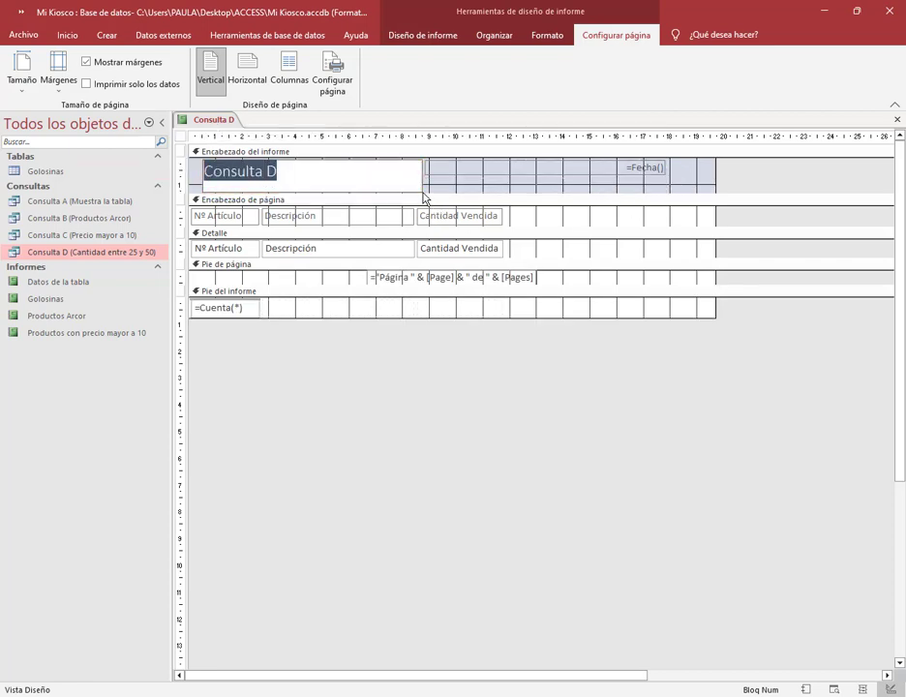
{"action": "key", "text": "Caps_Lock"}
{"action": "type", "text": "P"}
{"action": "key", "text": "Caps_Lock"}
{"action": "type", "text": "rod"}
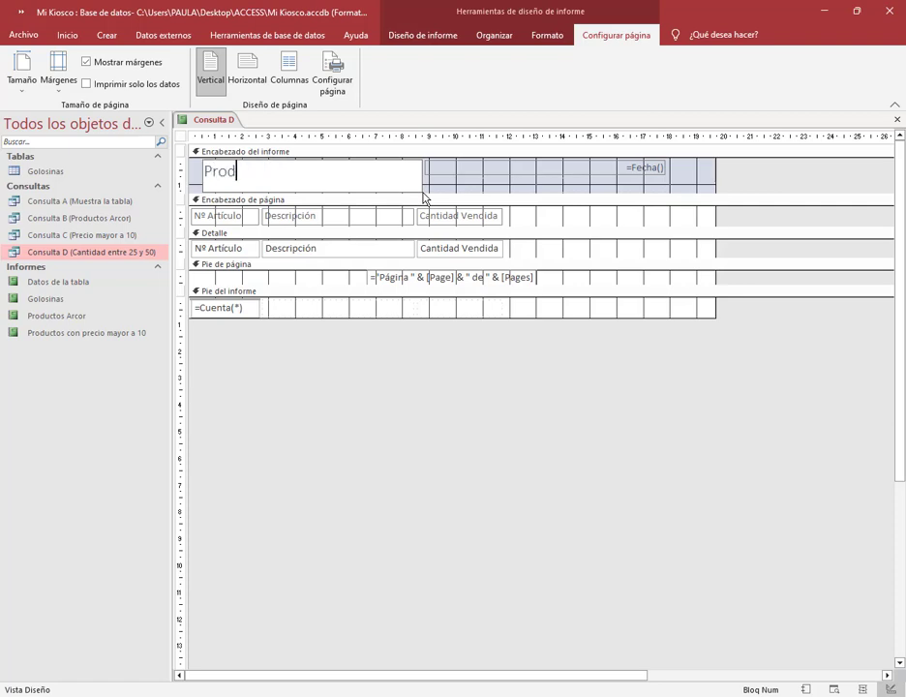
{"action": "type", "text": "uctos cuya cantidad ven"}
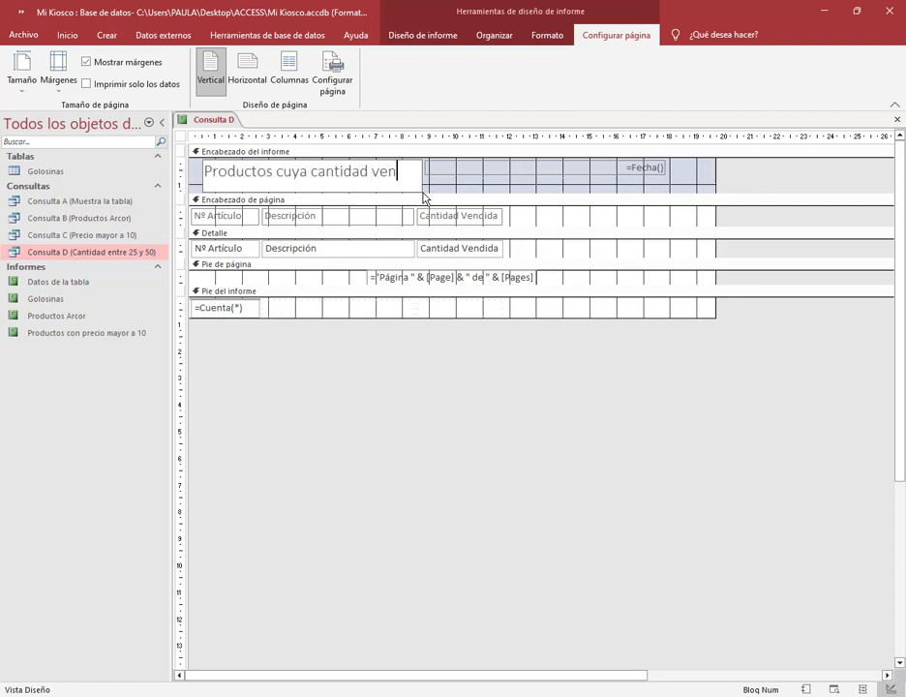
{"action": "type", "text": "dida es"}
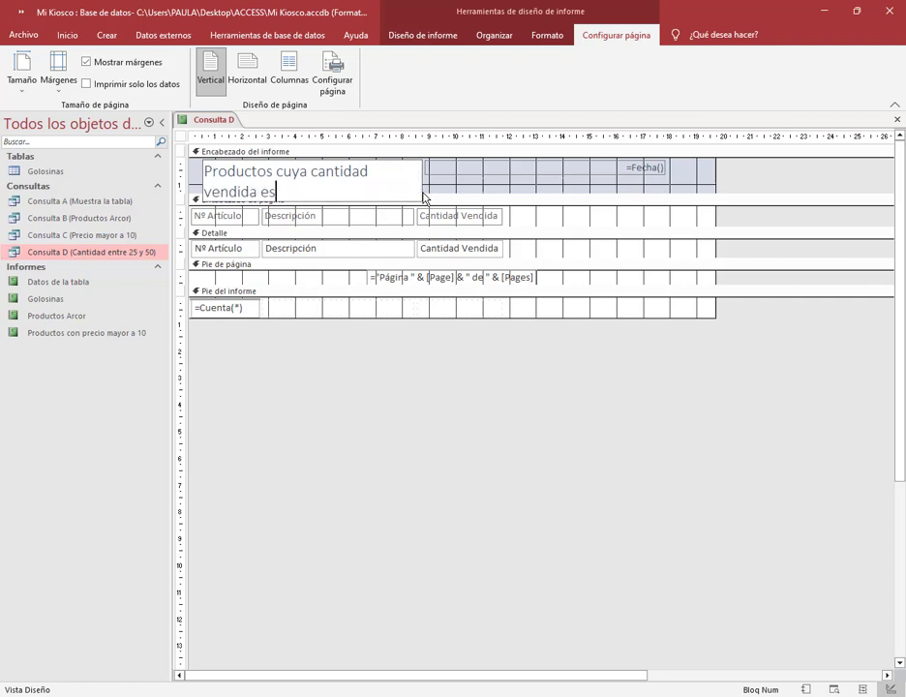
{"action": "type", "text": "ta entre 525 "}
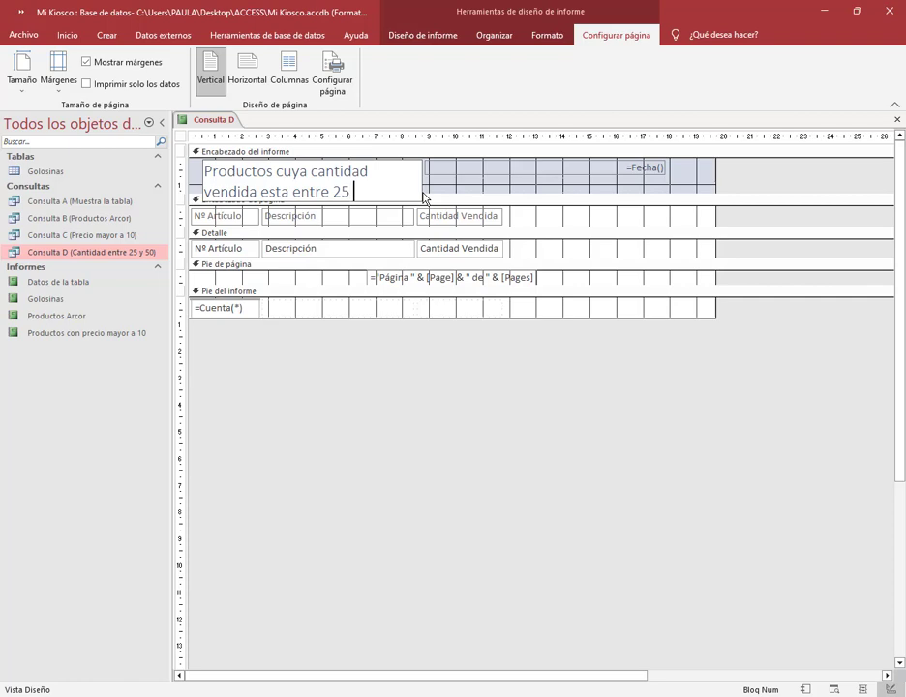
{"action": "type", "text": "y 50"}
{"action": "double_click", "coordinate": [295, 174]}
{"action": "type", "text": "con"}
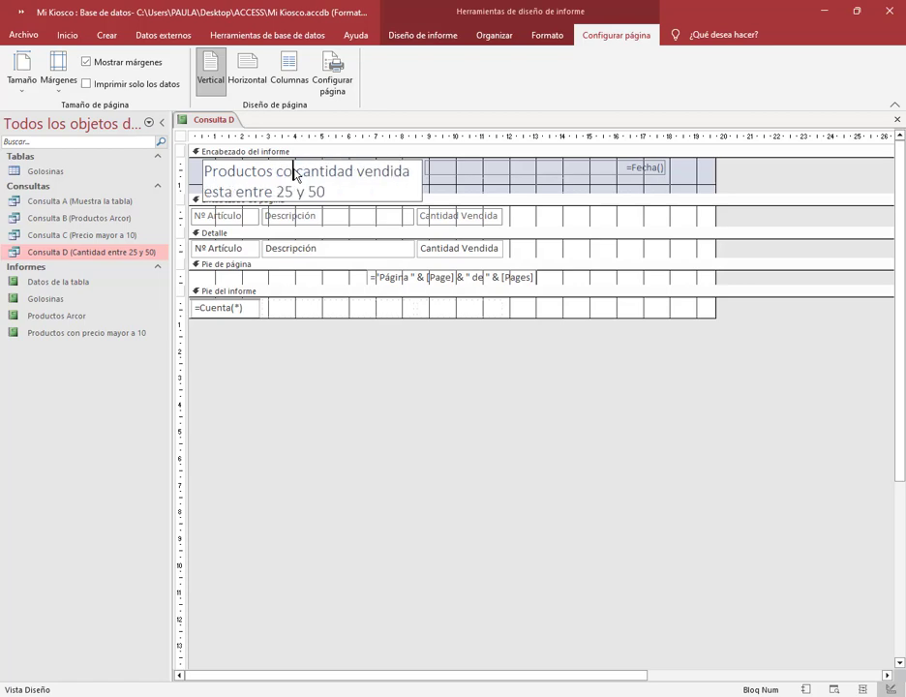
{"action": "left_click", "coordinate": [475, 185]}
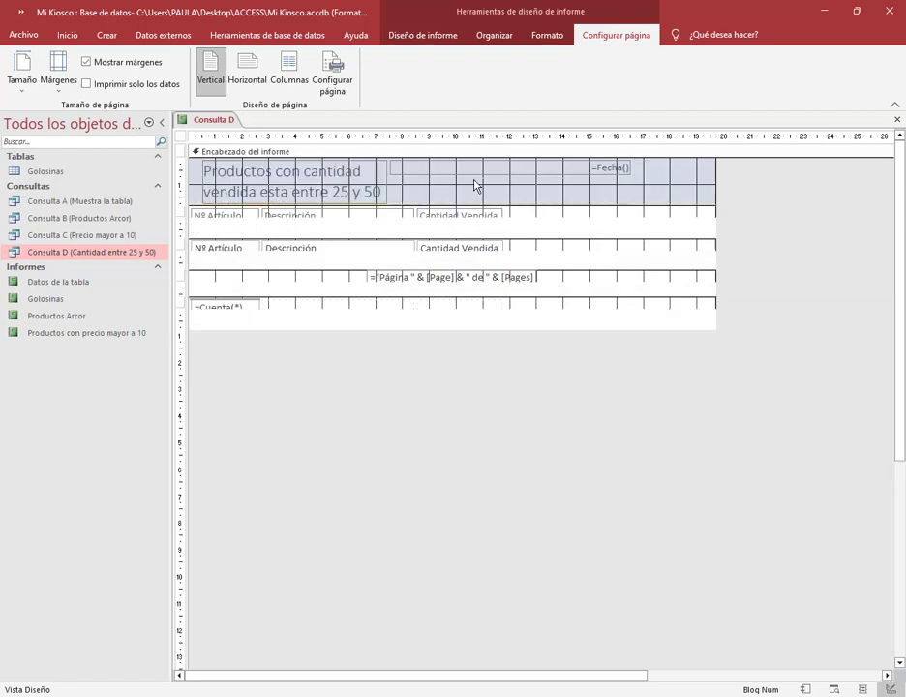
Widen the title box so its text fits on one line, with its edge at about the 14 cm ruler mark.
{"action": "left_click", "coordinate": [379, 184]}
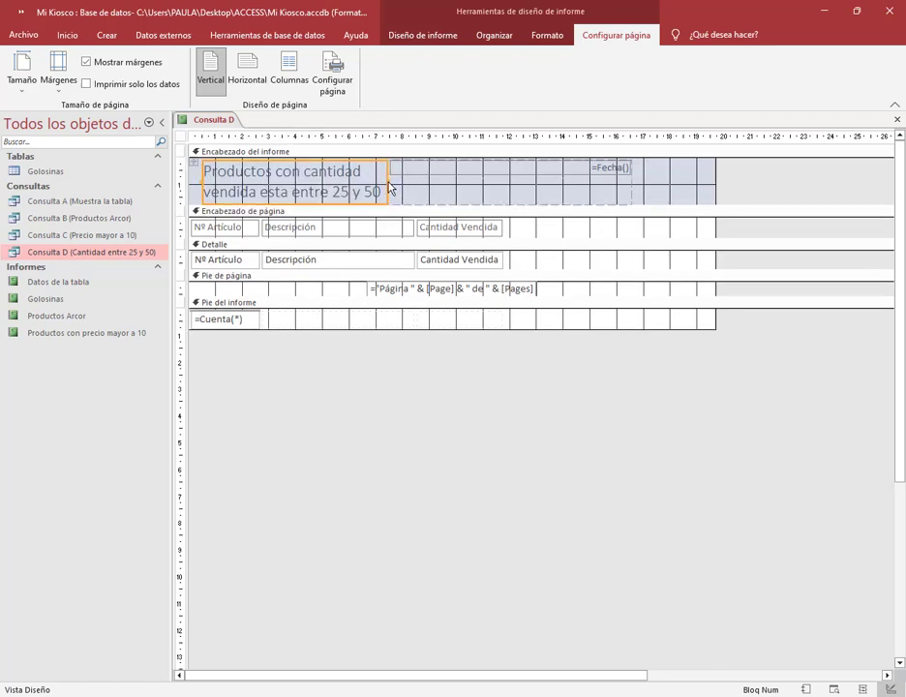
{"action": "left_click_drag", "start_coordinate": [387, 189], "coordinate": [582, 189]}
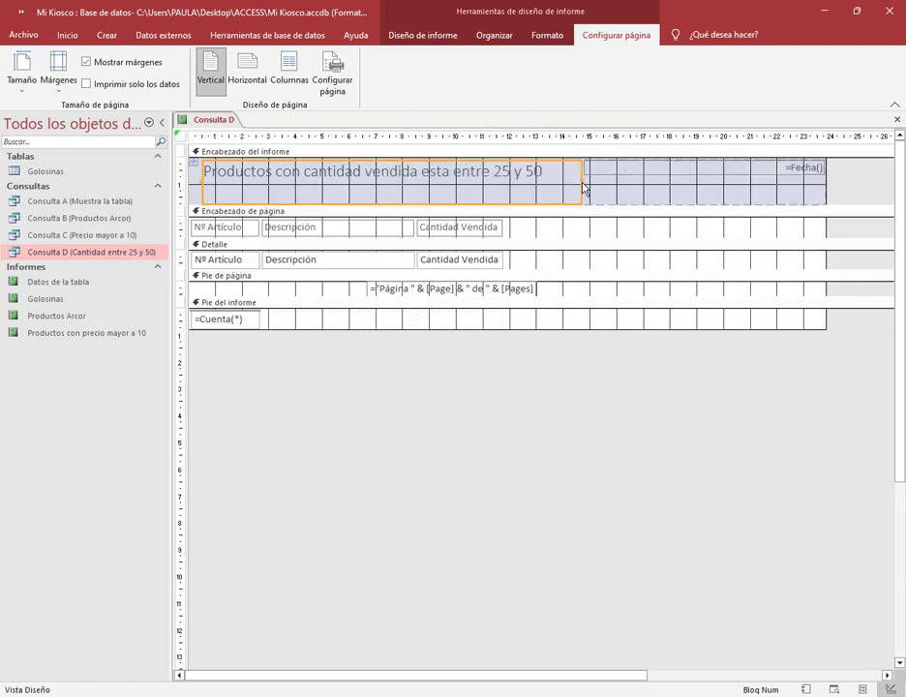
{"action": "left_click_drag", "start_coordinate": [582, 189], "coordinate": [560, 187]}
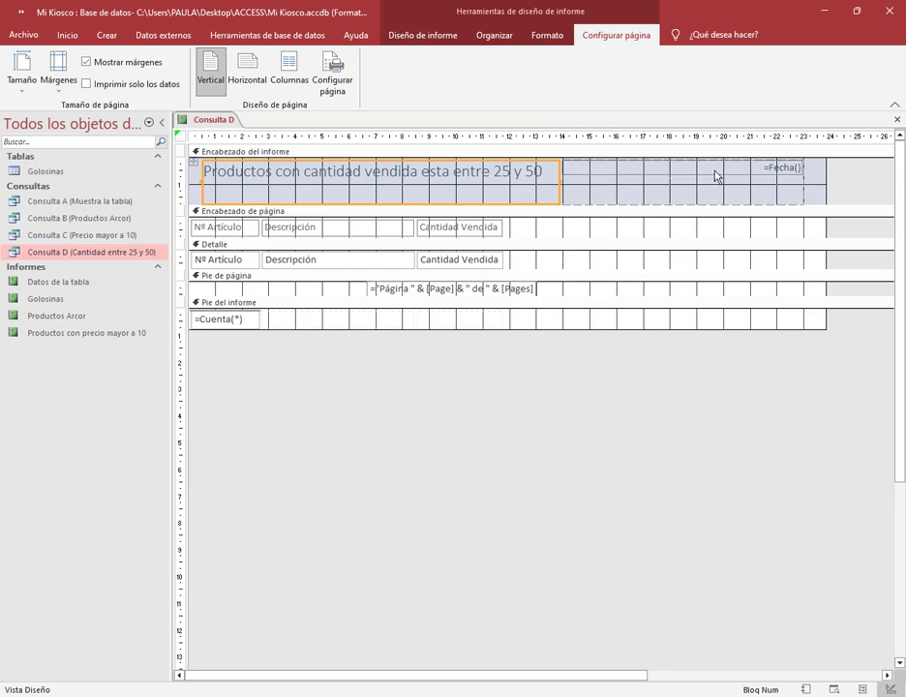
Narrow the =Fecha() field in the report header to about 3 cm and the report itself to about 17 cm.
{"action": "left_click", "coordinate": [801, 171]}
{"action": "left_click_drag", "start_coordinate": [804, 174], "coordinate": [627, 173]}
{"action": "left_click", "coordinate": [838, 190]}
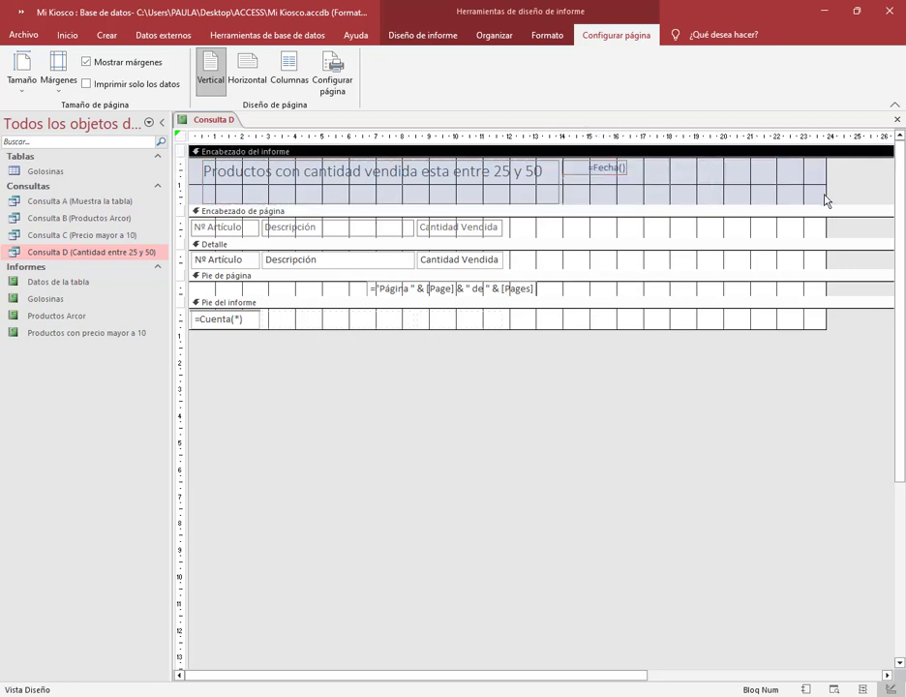
{"action": "left_click_drag", "start_coordinate": [824, 200], "coordinate": [632, 199]}
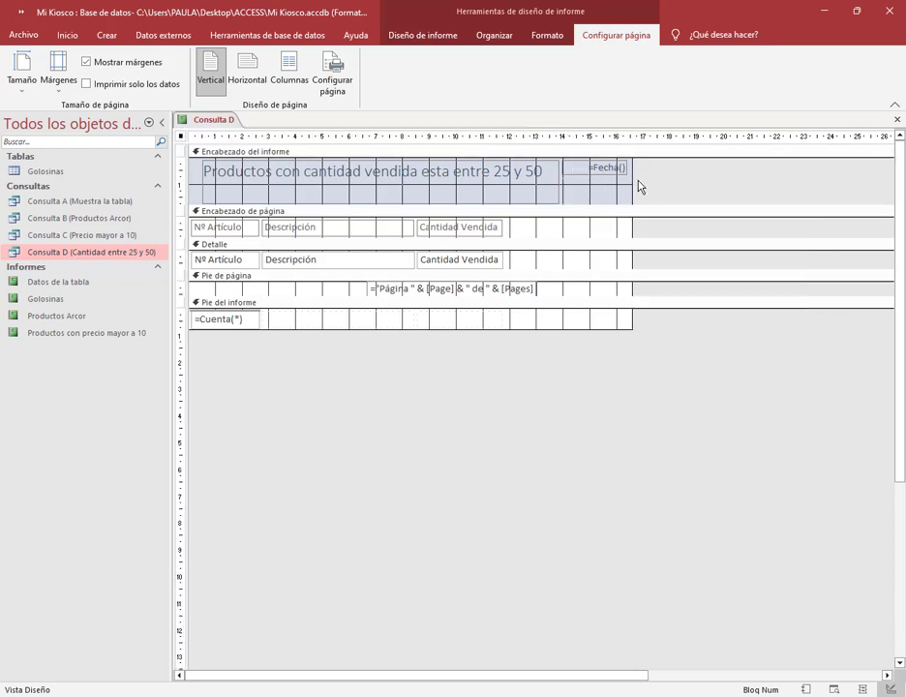
{"action": "mouse_move", "coordinate": [634, 185]}
{"action": "left_mouse_down"}
{"action": "mouse_move", "coordinate": [652, 184]}
{"action": "mouse_move", "coordinate": [639, 171]}
{"action": "left_mouse_up"}
{"action": "left_click", "coordinate": [623, 171]}
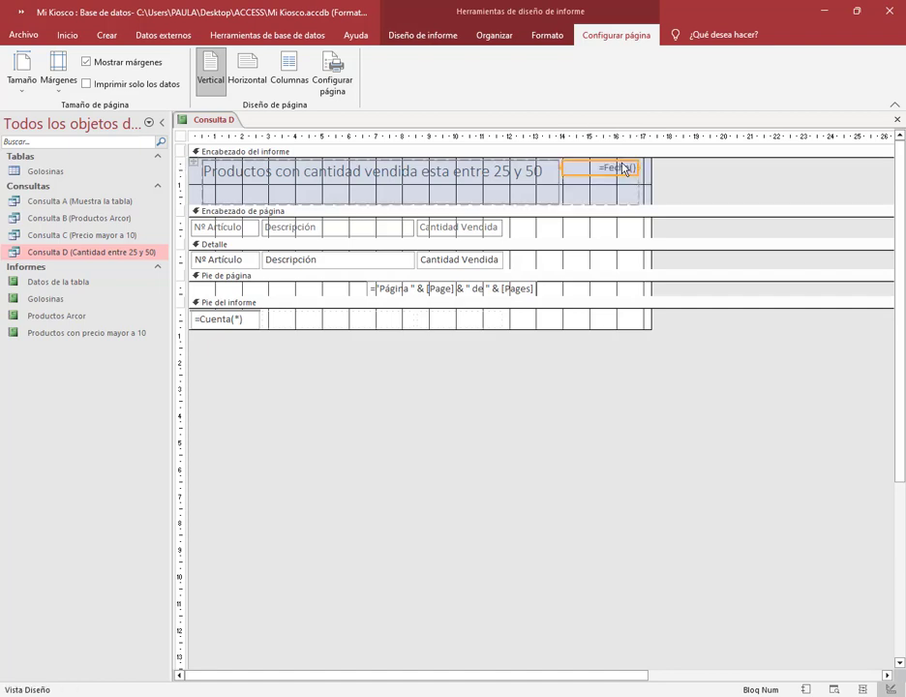
Narrow the title box to about 11 cm so the title wraps onto two lines, and centre its text.
{"action": "left_click", "coordinate": [522, 182]}
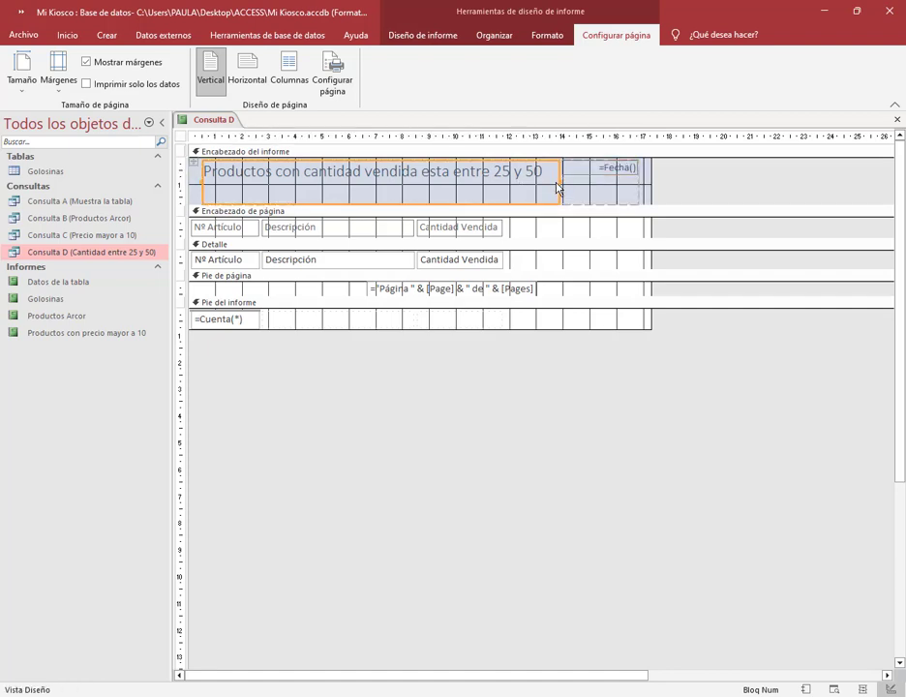
{"action": "left_click_drag", "start_coordinate": [520, 187], "coordinate": [491, 186]}
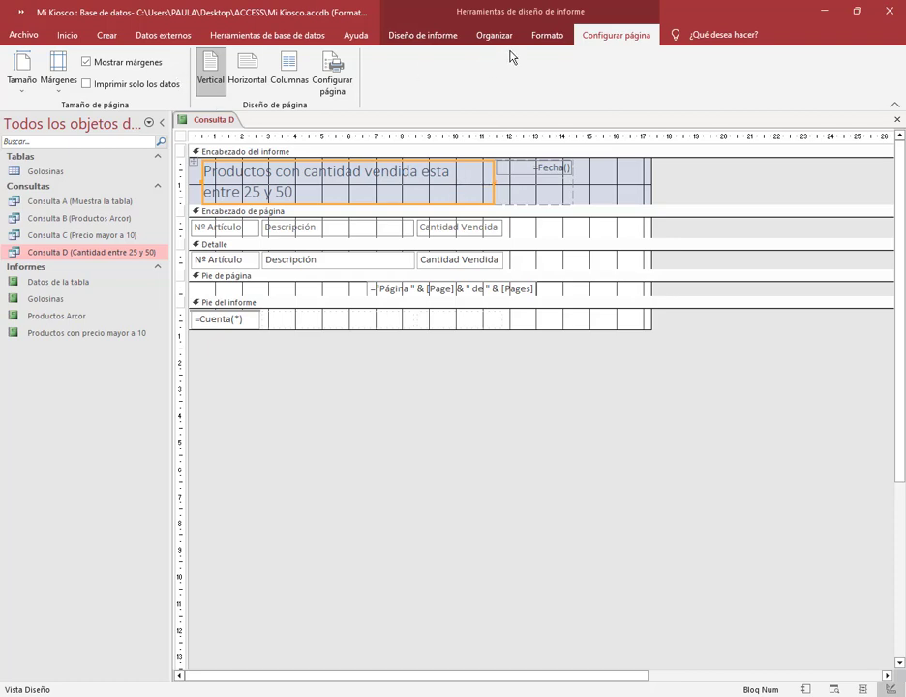
{"action": "left_click", "coordinate": [546, 36]}
{"action": "left_click", "coordinate": [241, 83]}
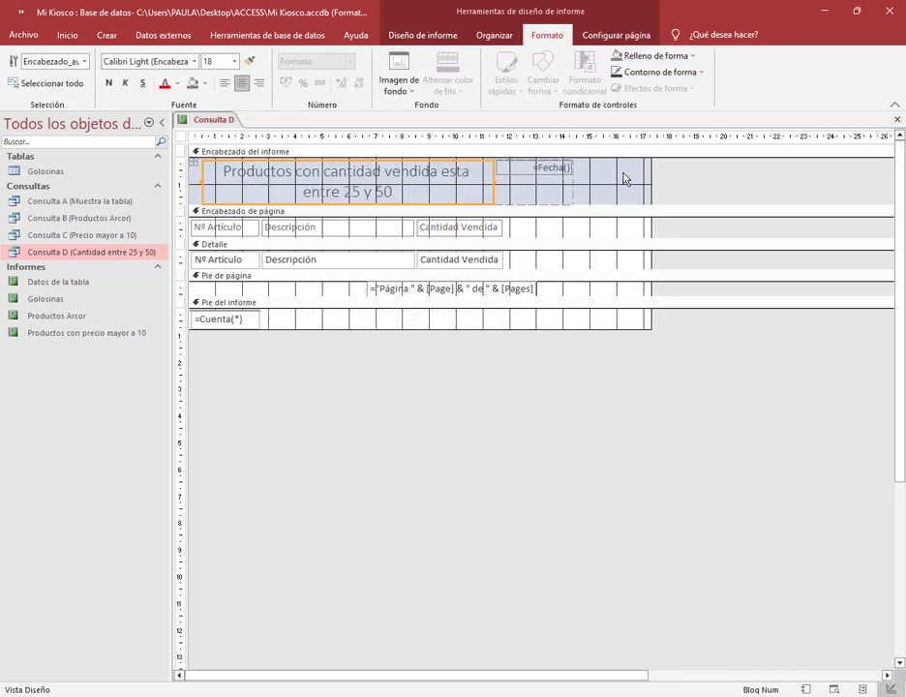
Reduce the report width to about 15 cm and check the layout in Report view.
{"action": "left_click", "coordinate": [634, 184]}
{"action": "left_click_drag", "start_coordinate": [651, 192], "coordinate": [590, 195]}
{"action": "right_click", "coordinate": [208, 120]}
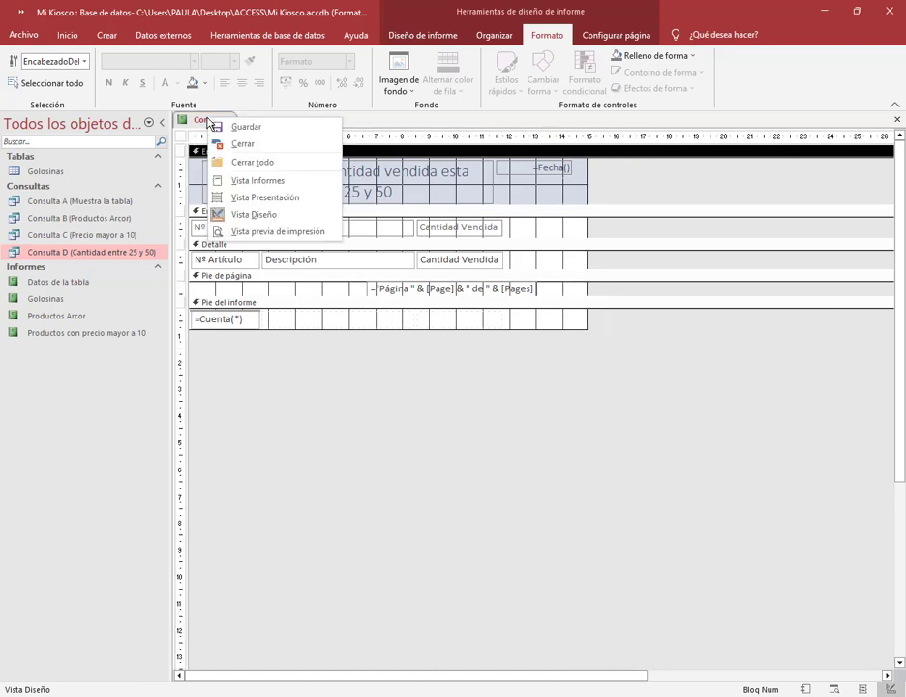
{"action": "left_click", "coordinate": [248, 182]}
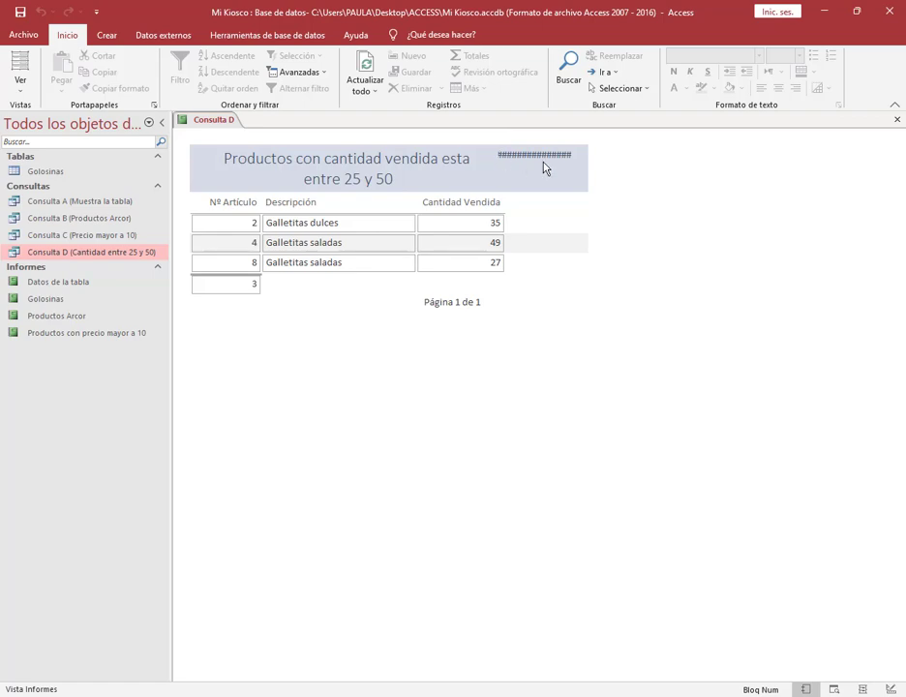
Return to Design view, widen the =Fecha() field to about 4 cm, and check the date in Report view.
{"action": "right_click", "coordinate": [225, 121]}
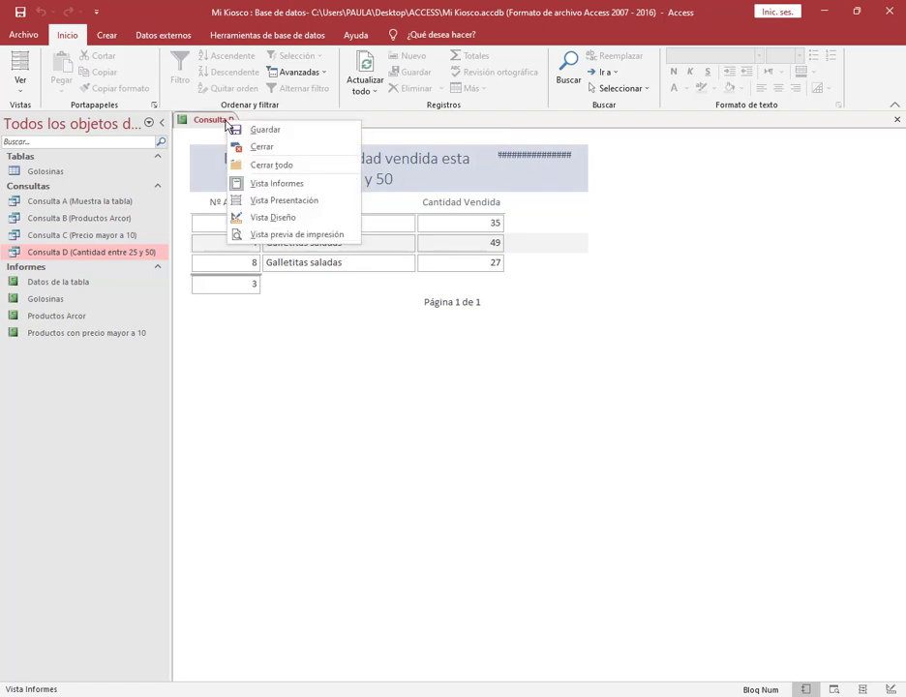
{"action": "left_click", "coordinate": [267, 217]}
{"action": "mouse_move", "coordinate": [588, 183]}
{"action": "left_mouse_down"}
{"action": "mouse_move", "coordinate": [617, 188]}
{"action": "mouse_move", "coordinate": [581, 170]}
{"action": "mouse_move", "coordinate": [604, 174]}
{"action": "left_mouse_up"}
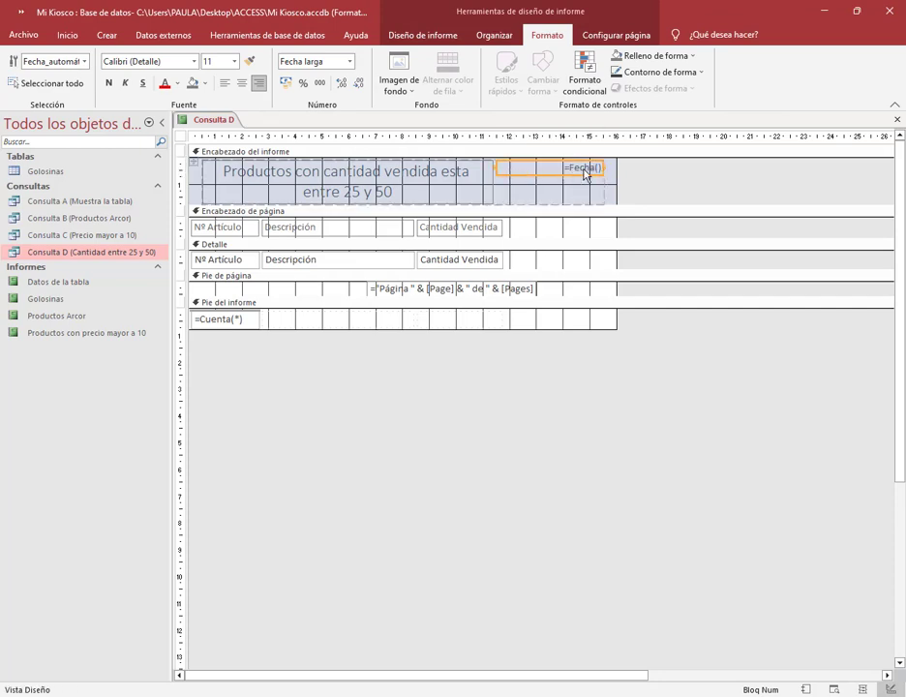
{"action": "right_click", "coordinate": [184, 120]}
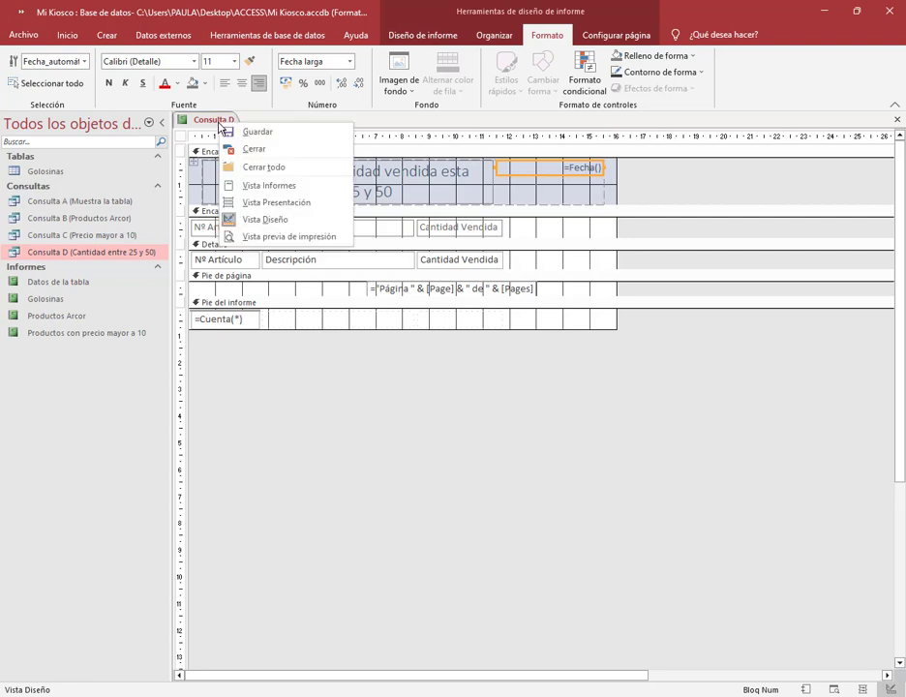
{"action": "left_click", "coordinate": [240, 177]}
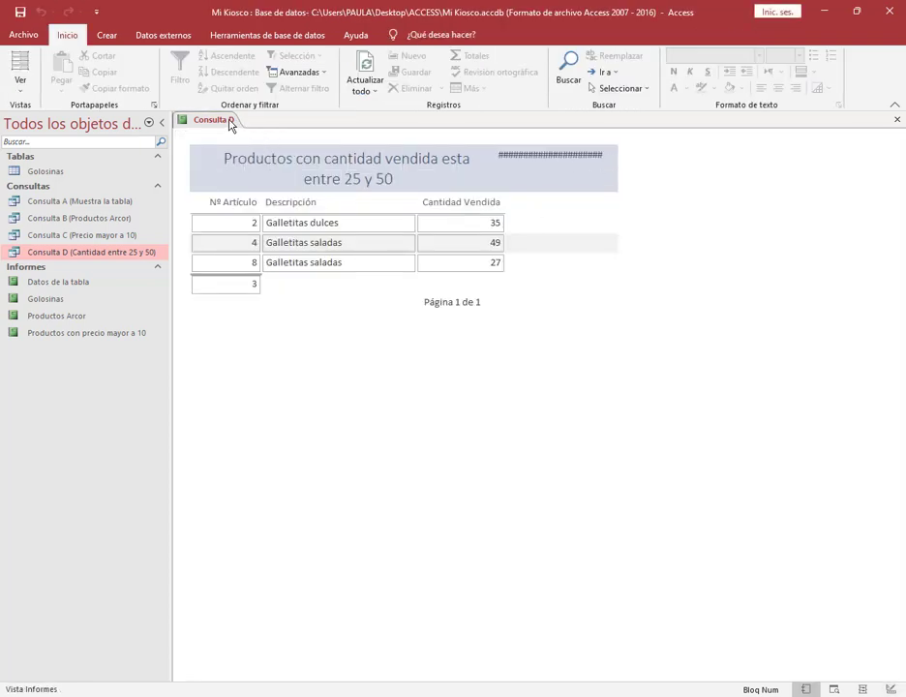
Widen the =Fecha() field in Design view to about 5.3 cm and check the full date in Report view.
{"action": "right_click", "coordinate": [229, 120]}
{"action": "left_click", "coordinate": [279, 217]}
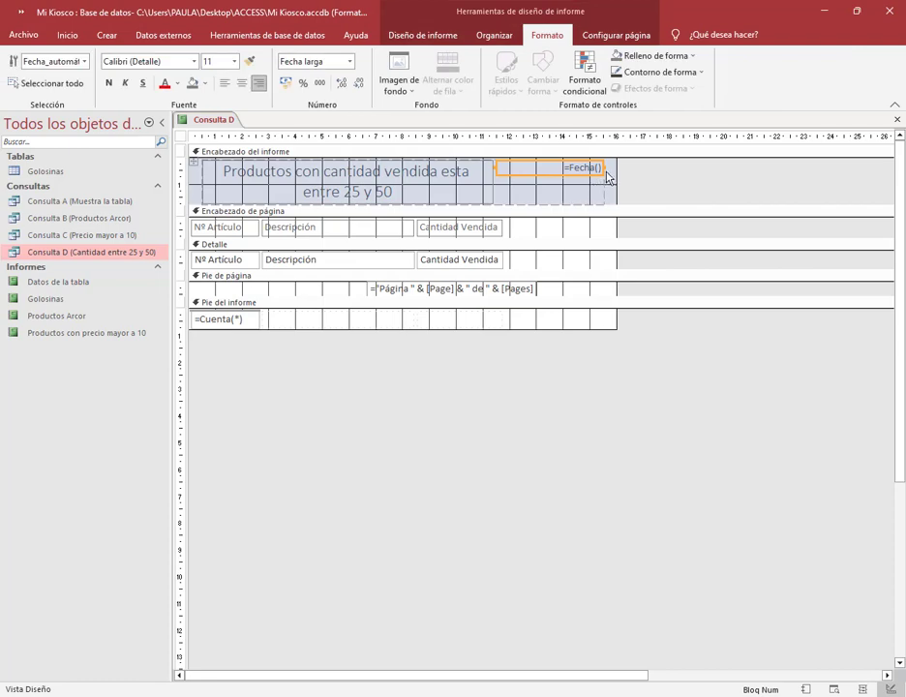
{"action": "left_click_drag", "start_coordinate": [618, 182], "coordinate": [641, 180]}
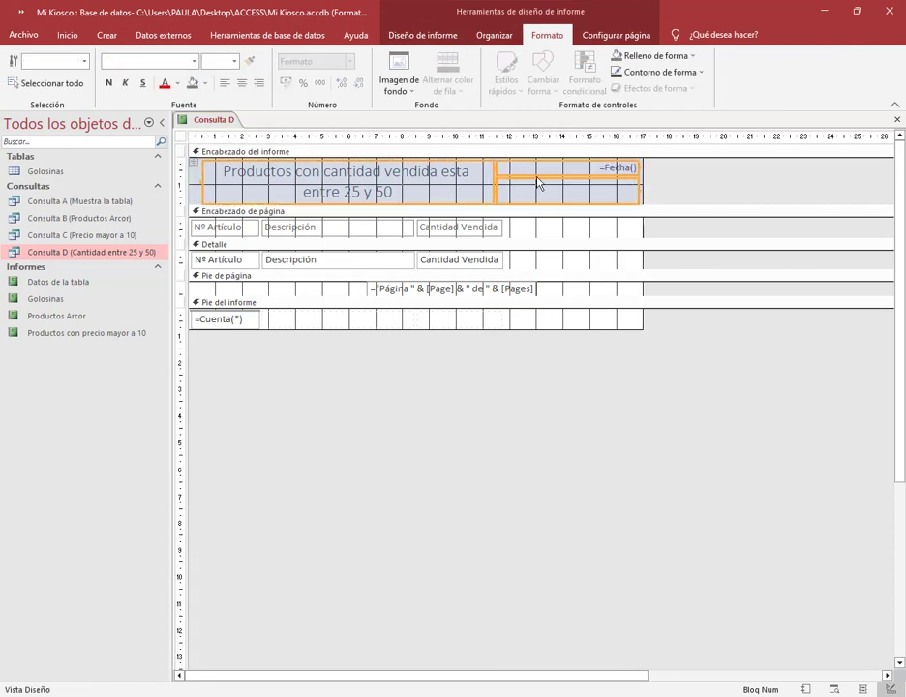
{"action": "right_click", "coordinate": [224, 121]}
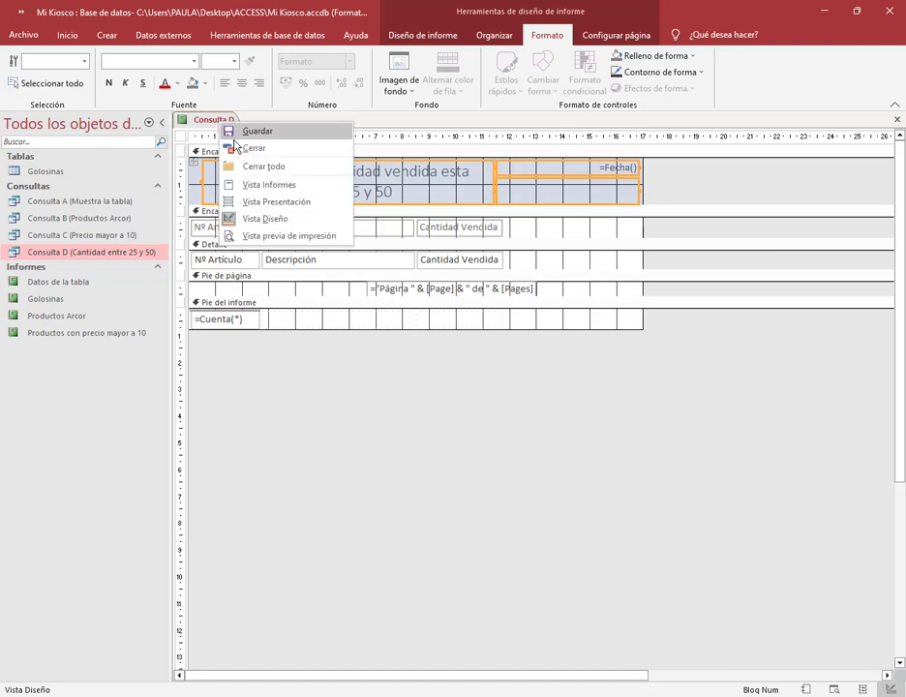
{"action": "left_click", "coordinate": [273, 189]}
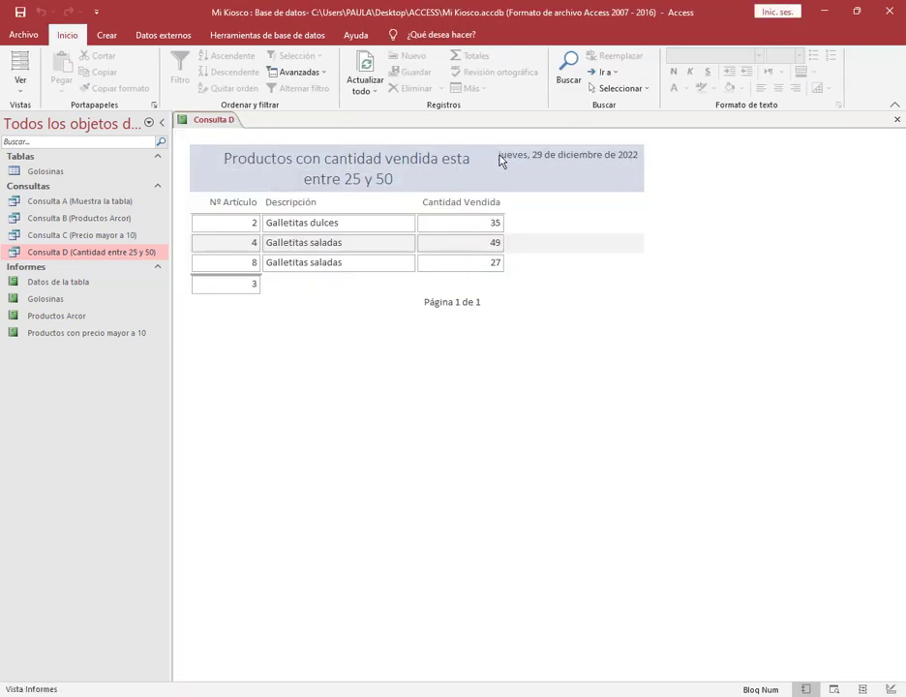
Return to Design view and delete the =Cuenta(*) field and the total line above it from the report footer.
{"action": "right_click", "coordinate": [204, 123]}
{"action": "left_click", "coordinate": [254, 217]}
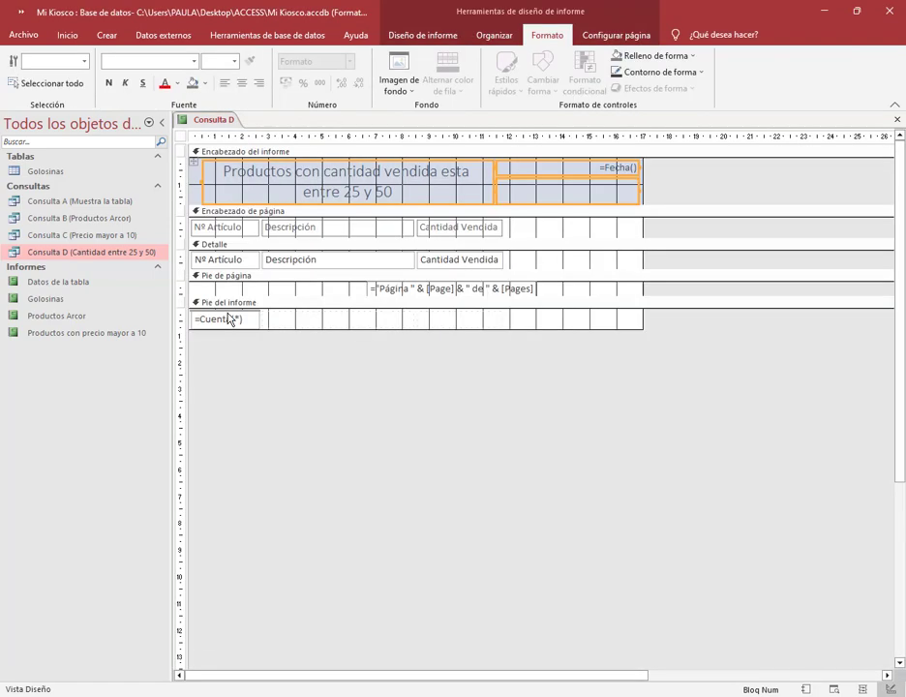
{"action": "left_click", "coordinate": [248, 325]}
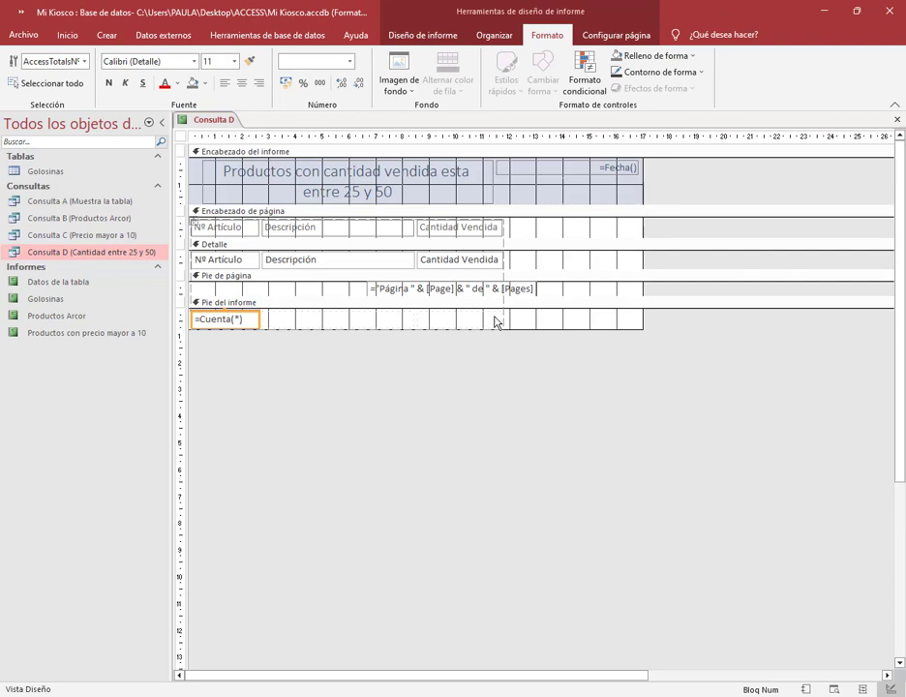
{"action": "key", "text": "Delete"}
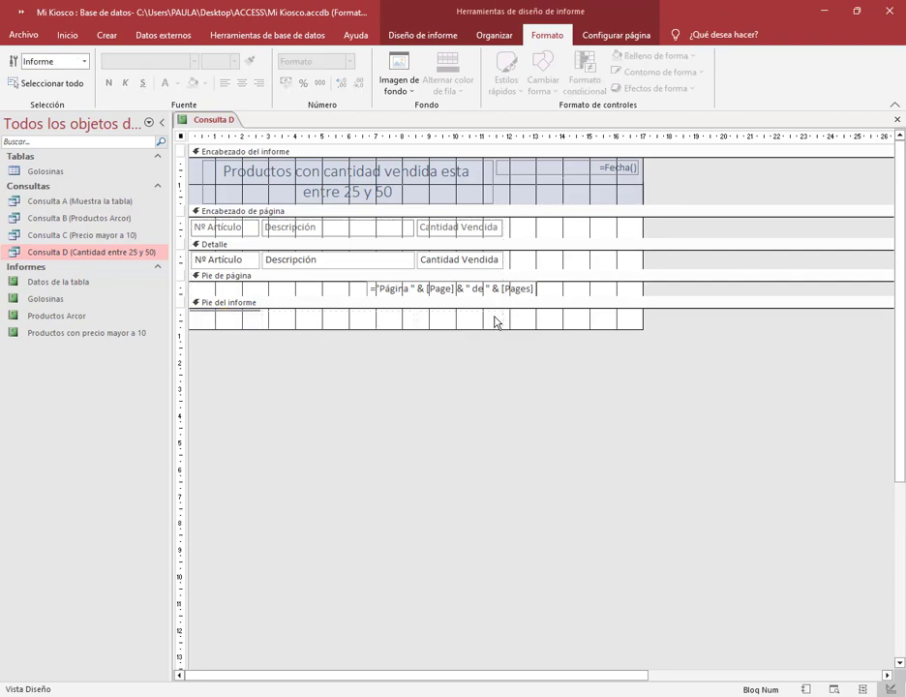
{"action": "left_click", "coordinate": [234, 321]}
{"action": "key", "text": "Delete"}
Centre the text of the Nº Artículo, Descripción and Cantidad Vendida labels in the page header.
{"action": "left_click_drag", "start_coordinate": [523, 225], "coordinate": [219, 226]}
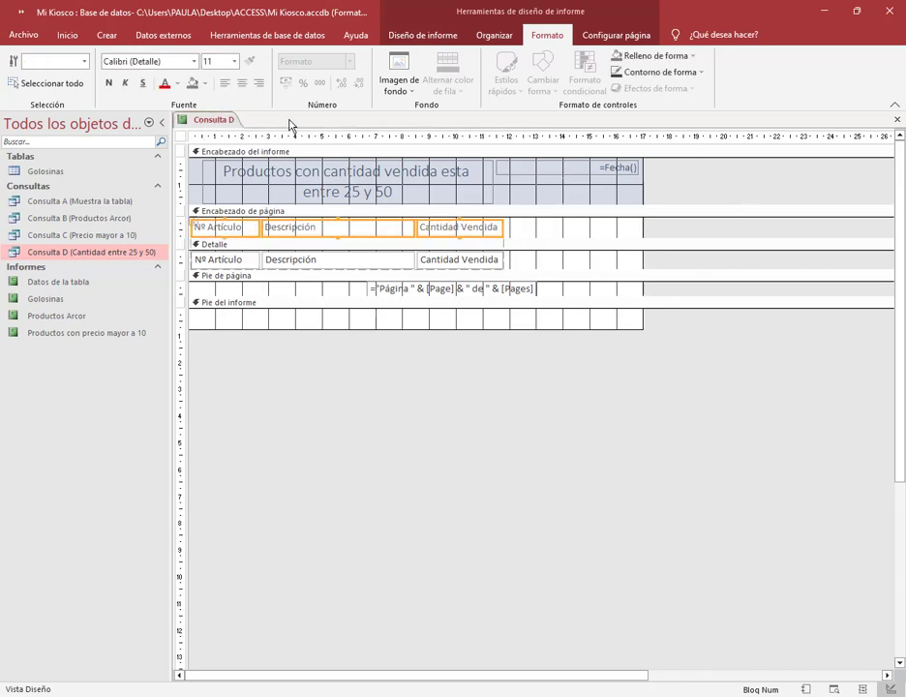
{"action": "left_click", "coordinate": [242, 85]}
{"action": "left_click", "coordinate": [546, 236]}
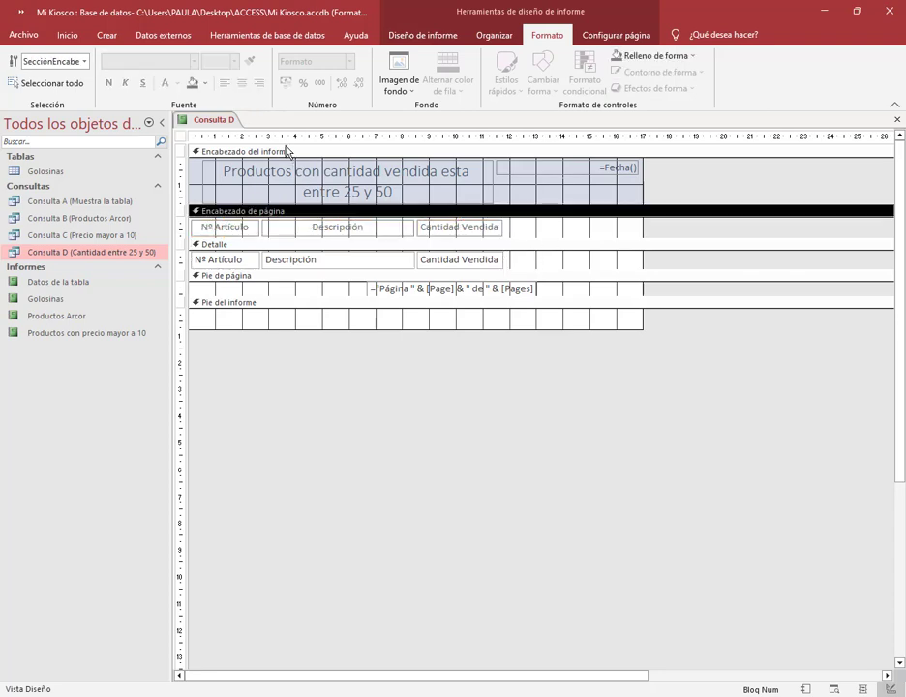
Save the report as "Productos con cantidad entre 25 y 50" and close it.
{"action": "right_click", "coordinate": [232, 120]}
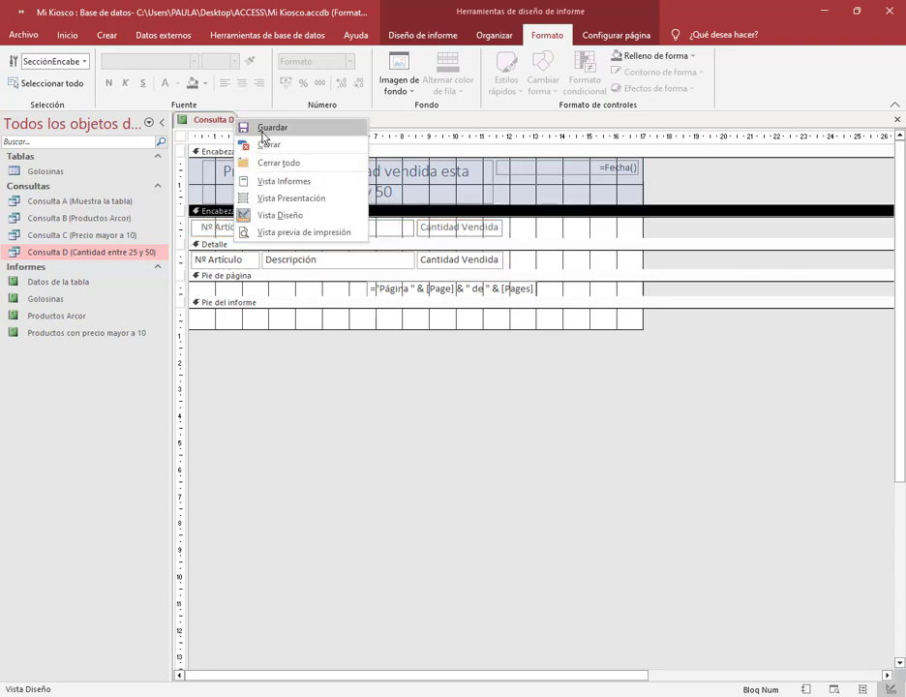
{"action": "left_click", "coordinate": [262, 133]}
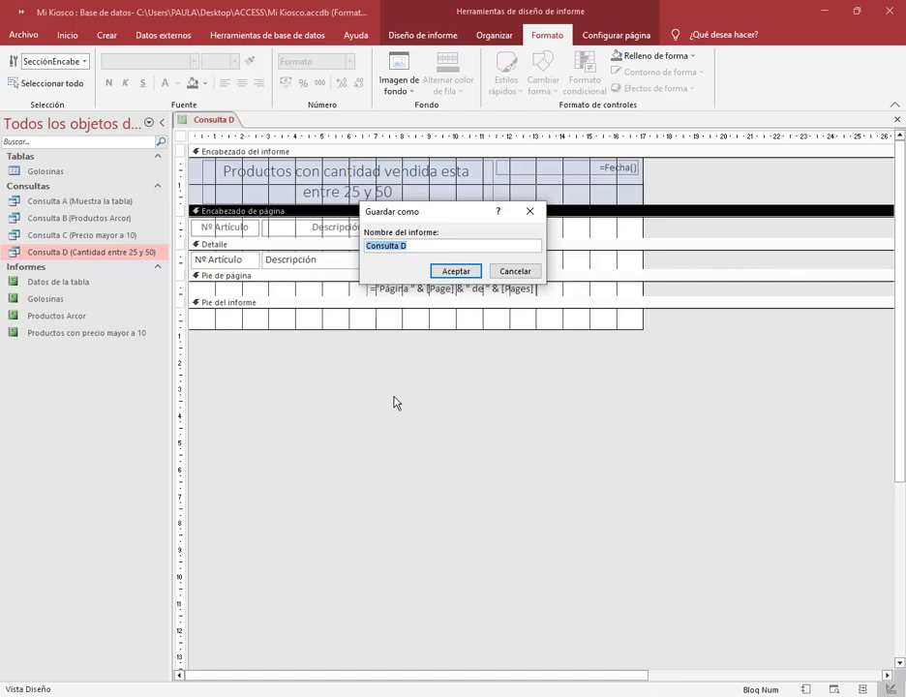
{"action": "type", "text": "Productos con cantidad entre 25 y 50"}
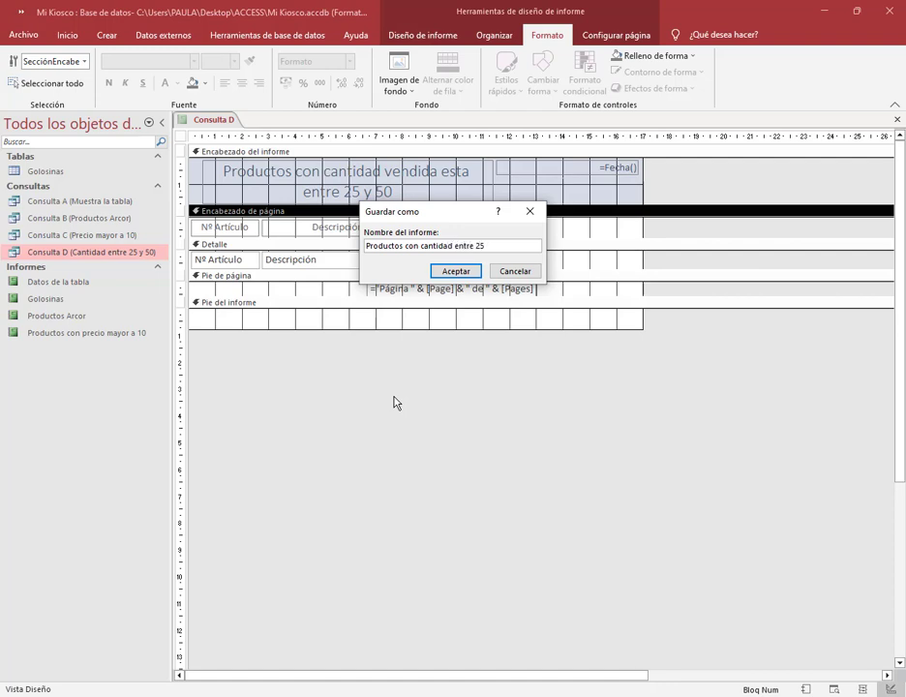
{"action": "left_click", "coordinate": [454, 271]}
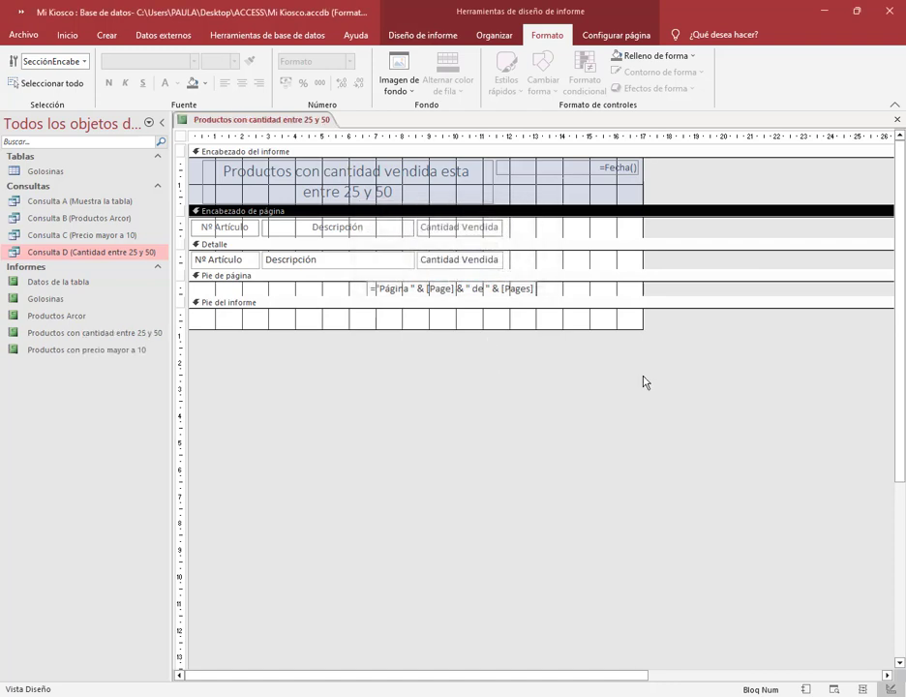
{"action": "left_click", "coordinate": [898, 119]}
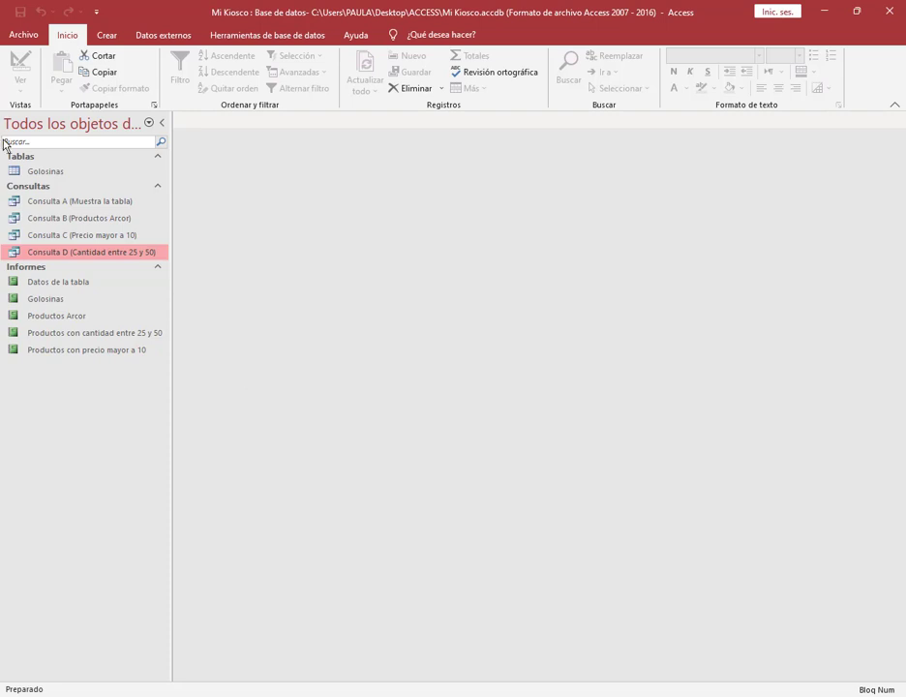
{"action": "left_click_drag", "start_coordinate": [5, 152], "coordinate": [76, 178]}
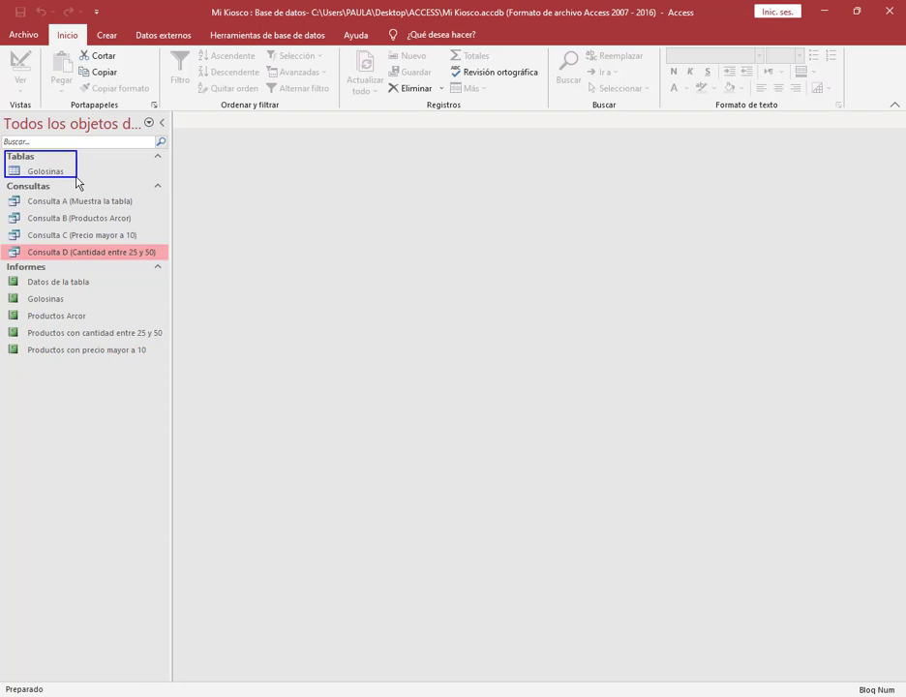
{"action": "left_click_drag", "start_coordinate": [76, 178], "coordinate": [69, 182]}
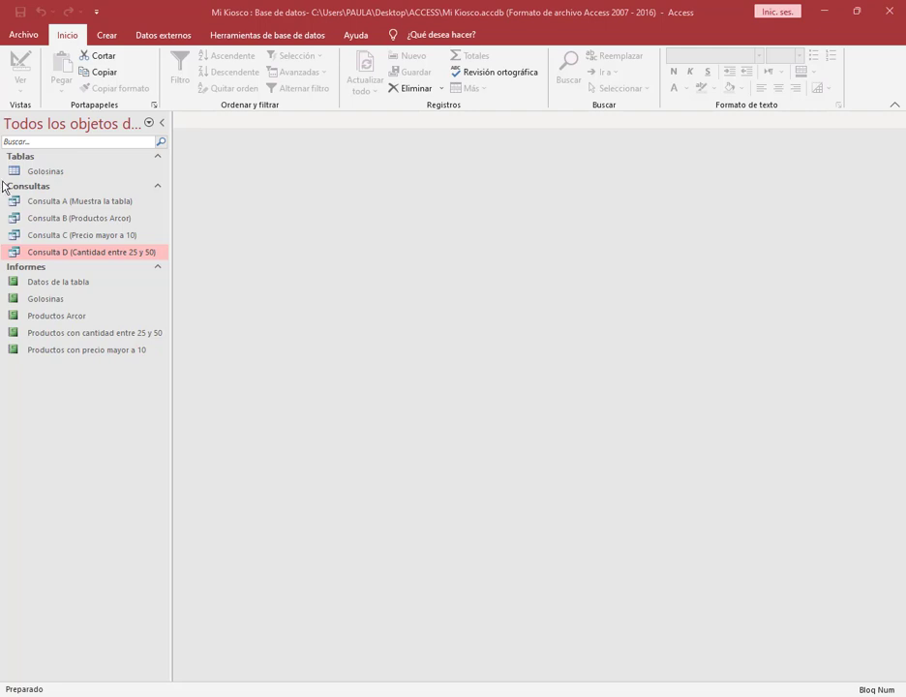
{"action": "left_click_drag", "start_coordinate": [5, 183], "coordinate": [175, 266]}
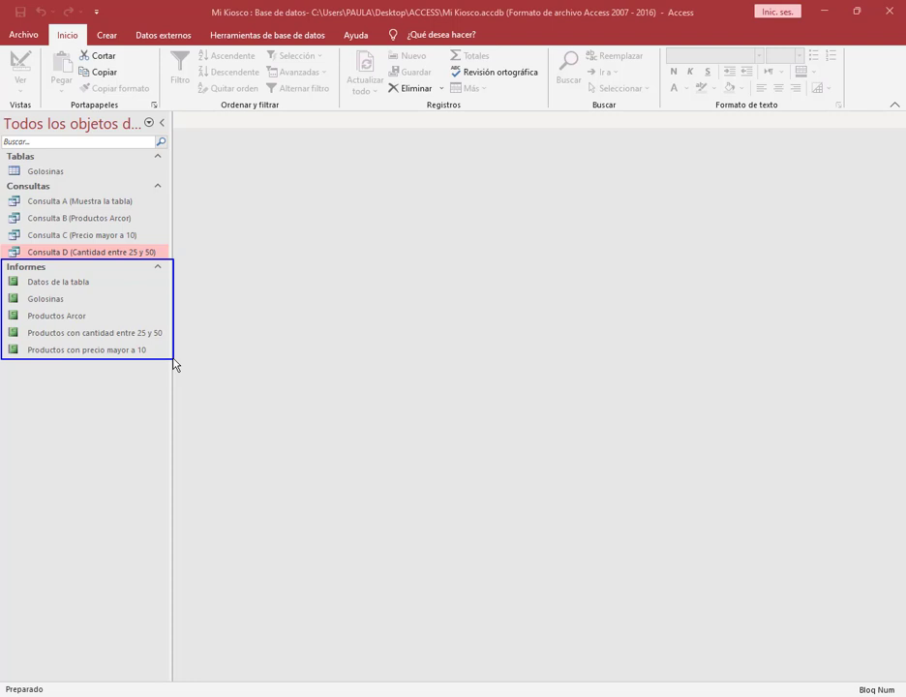
Open the Datos de la tabla report to review its layout, and close it.
{"action": "double_click", "coordinate": [70, 283]}
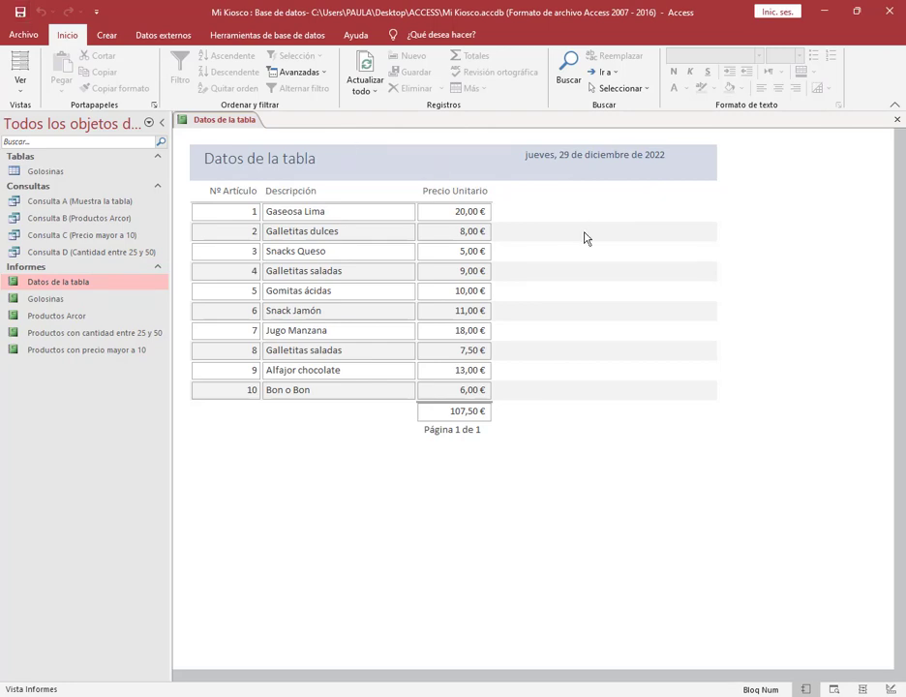
{"action": "left_click", "coordinate": [898, 121]}
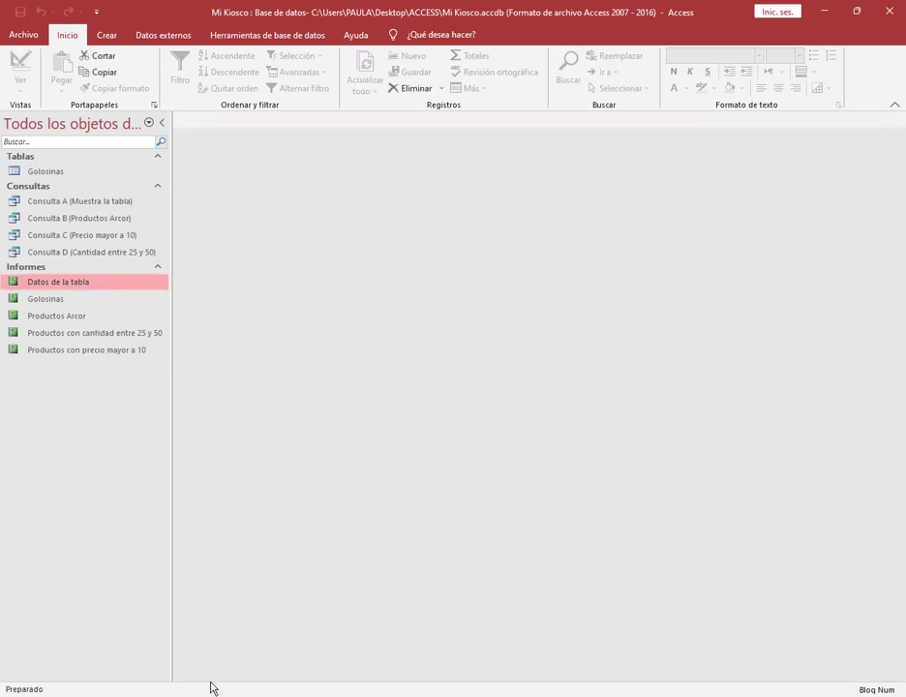
{"action": "left_click", "coordinate": [136, 667]}
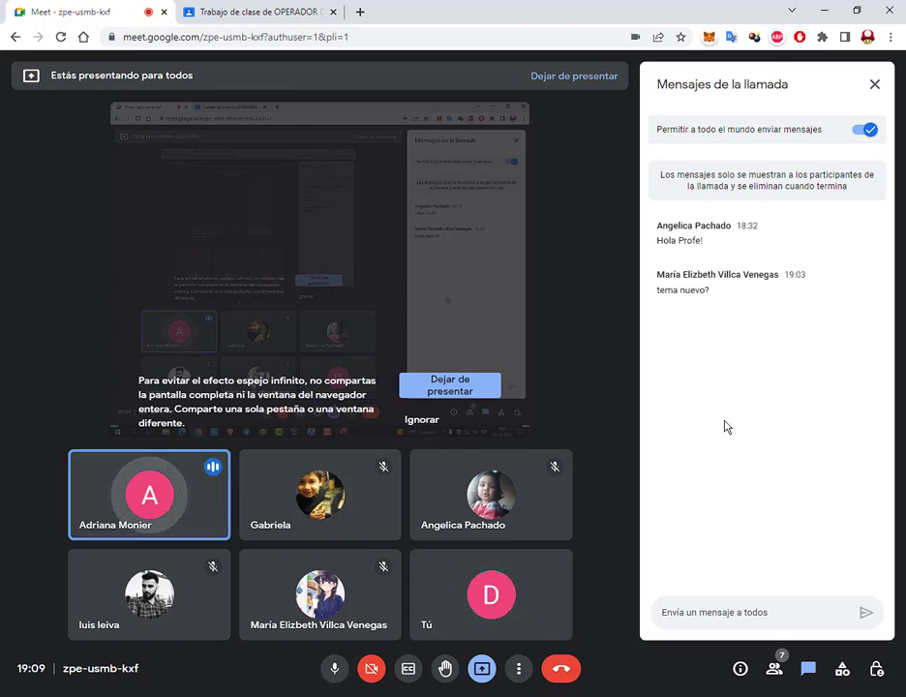
{"action": "left_click", "coordinate": [509, 696]}
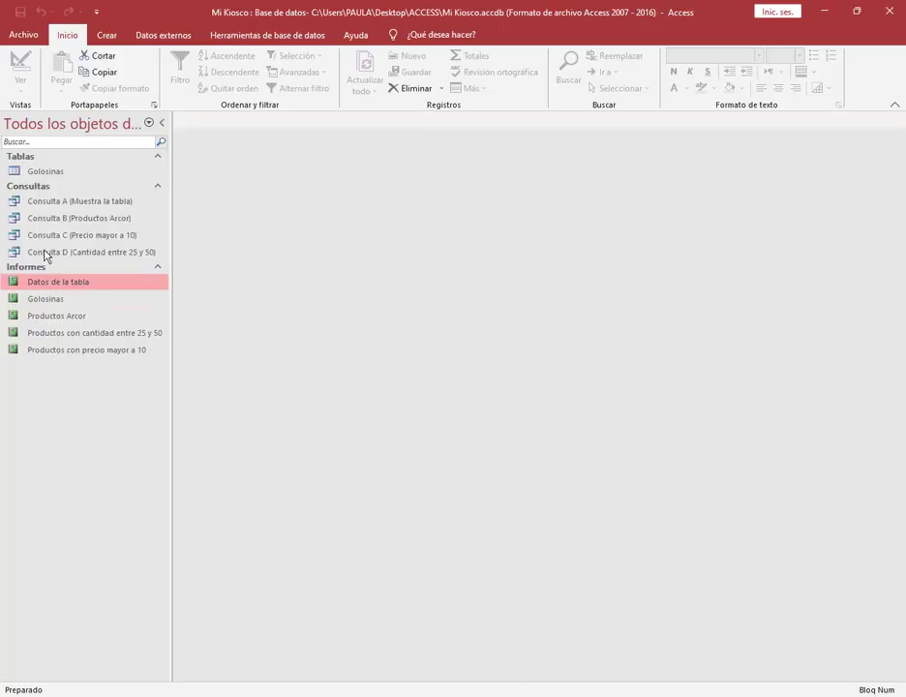
Generate a quick report from the Golosinas table and close it without saving.
{"action": "left_click", "coordinate": [35, 173]}
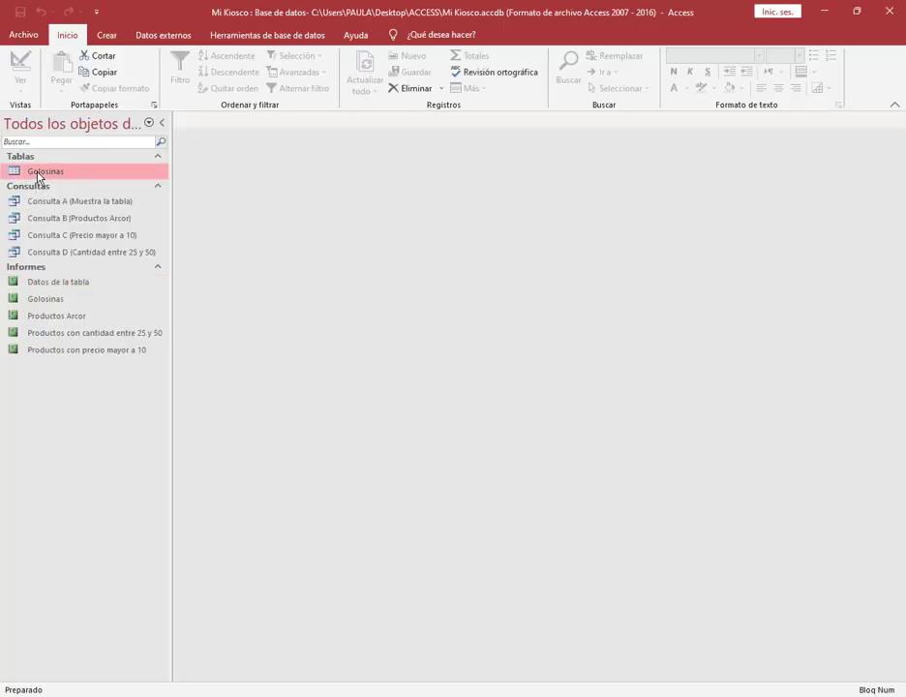
{"action": "left_click", "coordinate": [109, 36]}
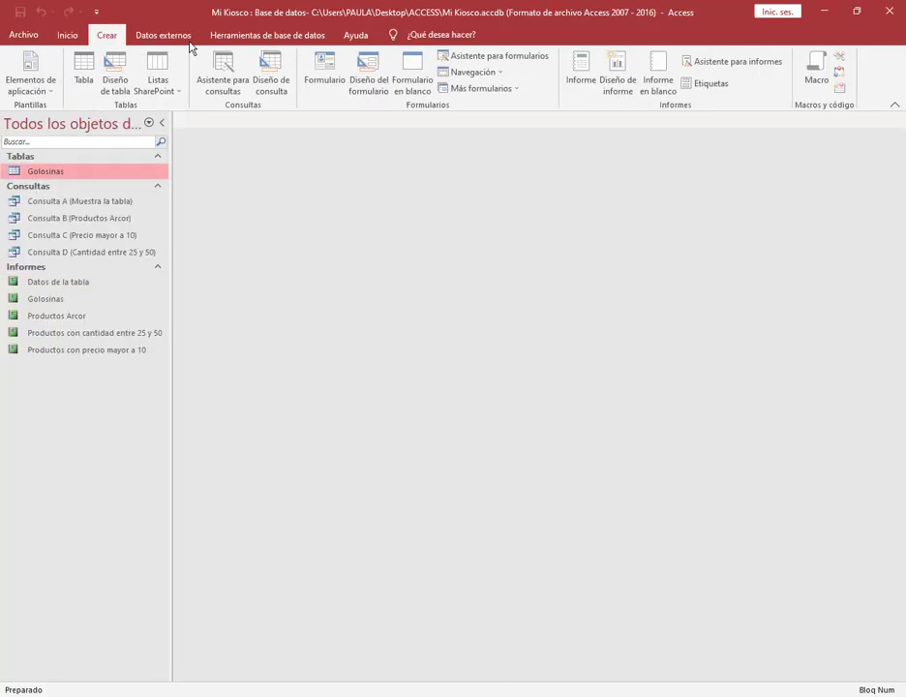
{"action": "left_click", "coordinate": [586, 90]}
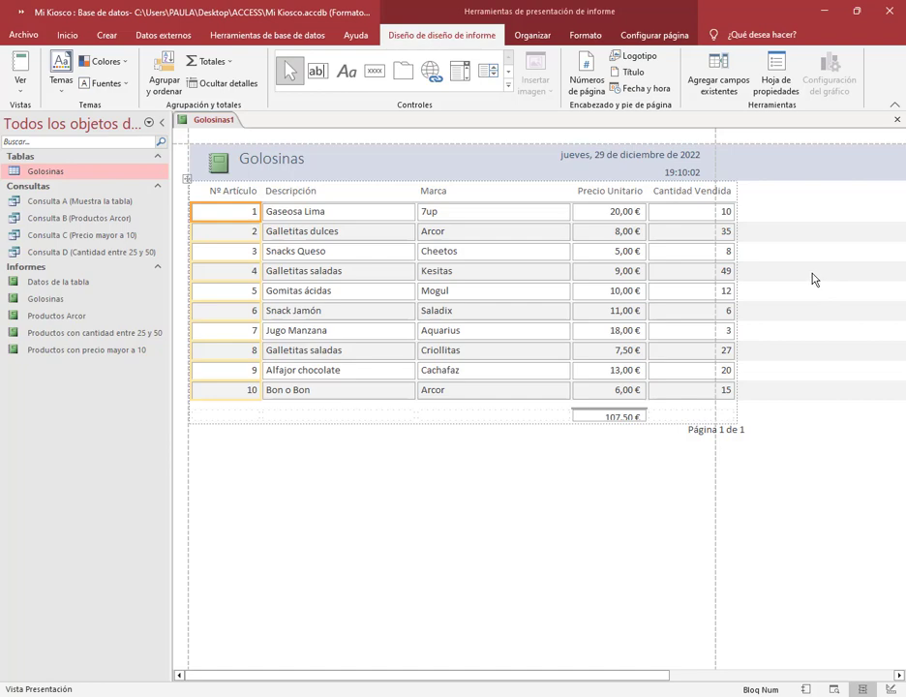
{"action": "left_click", "coordinate": [896, 122]}
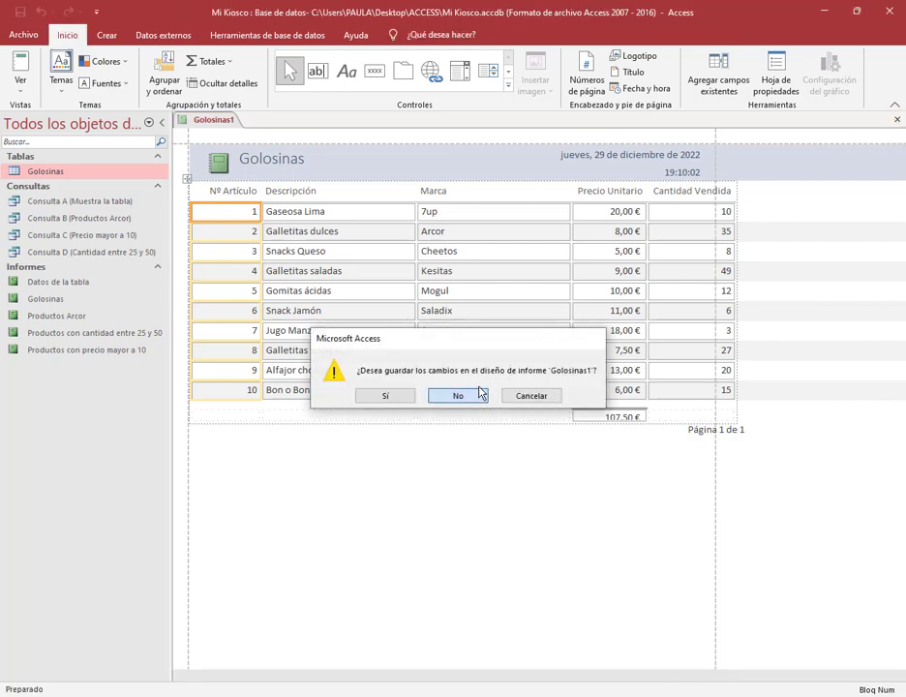
{"action": "left_click", "coordinate": [481, 392]}
Close the Mi Kiosco database and open Agenda.accdb from the ACCESS folder in File Explorer.
{"action": "left_click", "coordinate": [824, 11]}
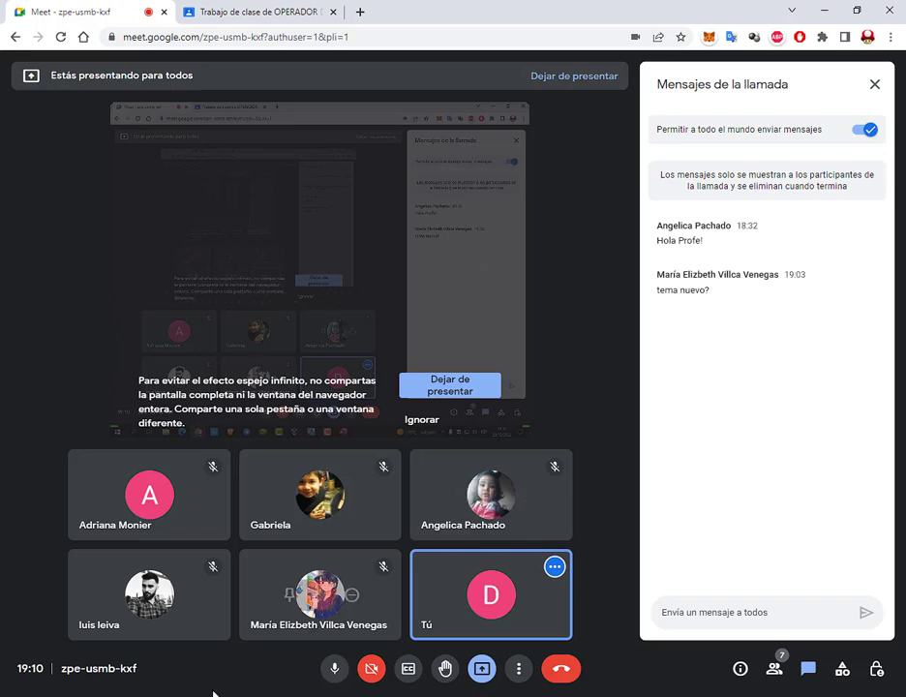
{"action": "left_click", "coordinate": [496, 696]}
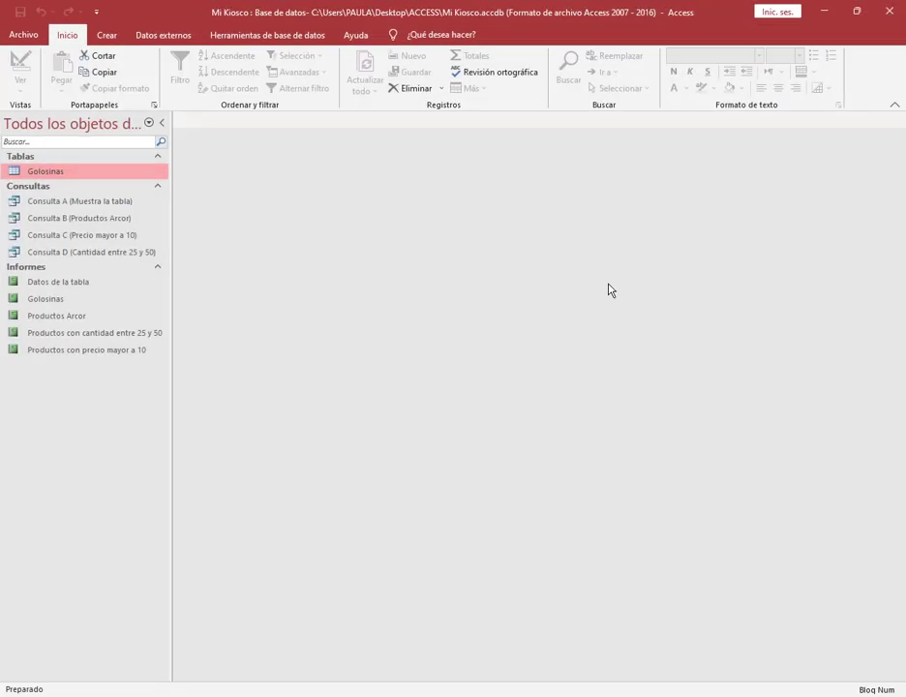
{"action": "left_click", "coordinate": [895, 8]}
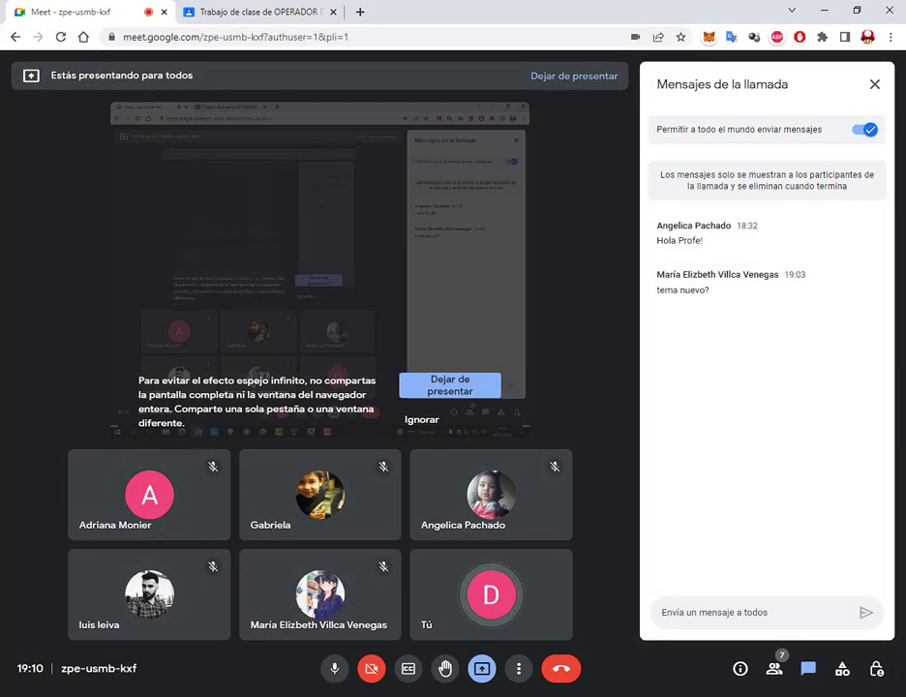
{"action": "mouse_move", "coordinate": [155, 696]}
{"action": "left_click", "coordinate": [219, 635]}
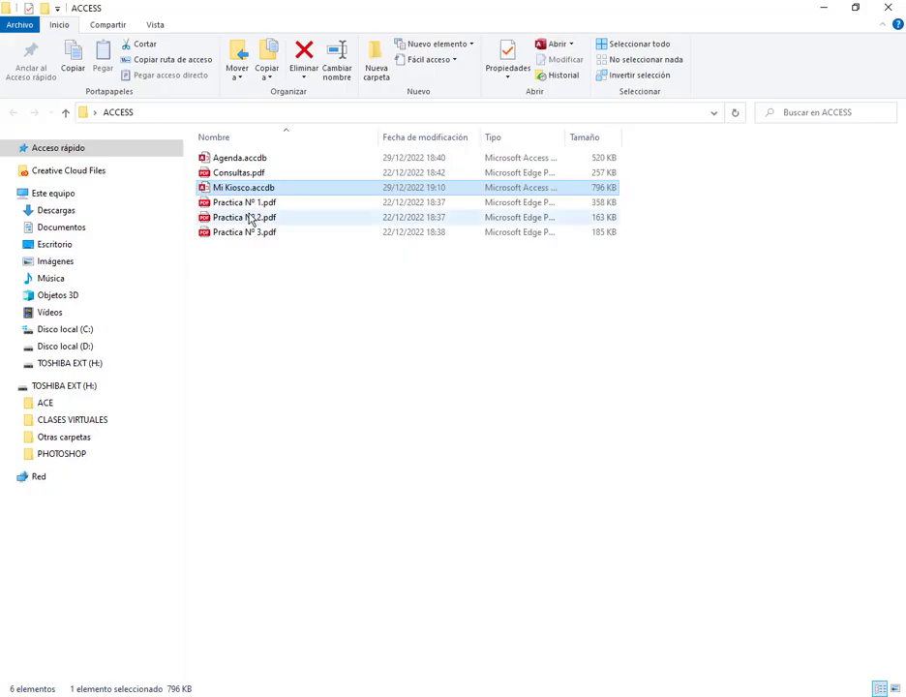
{"action": "double_click", "coordinate": [239, 161]}
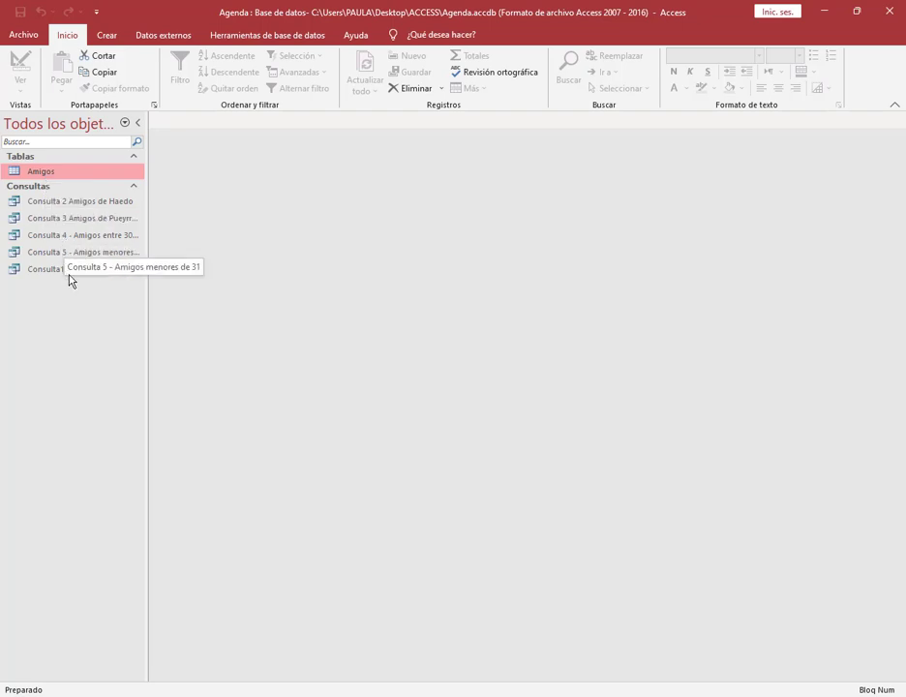
{"action": "left_click", "coordinate": [821, 10]}
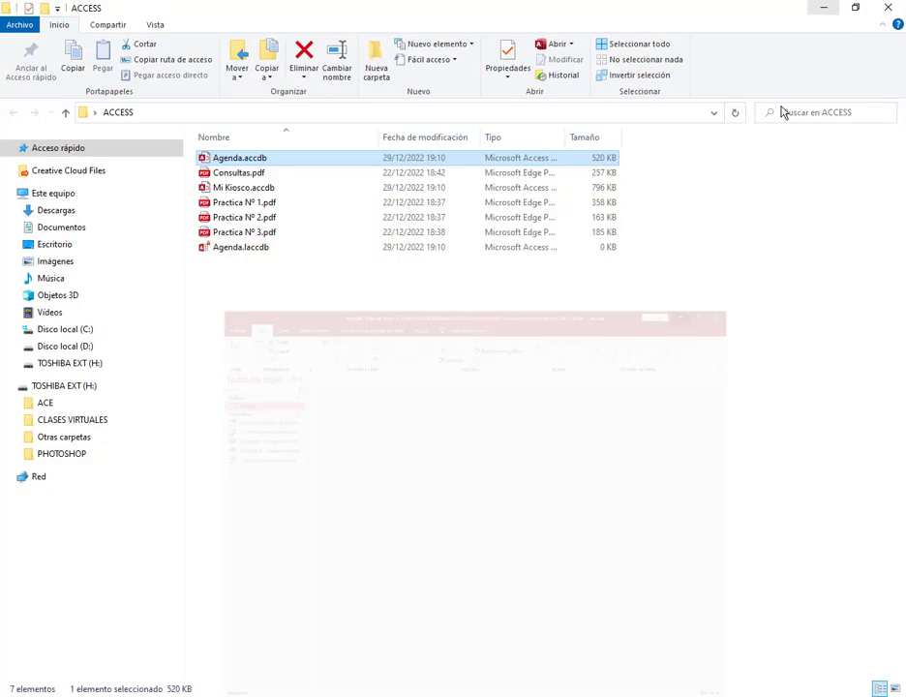
{"action": "left_click", "coordinate": [127, 669]}
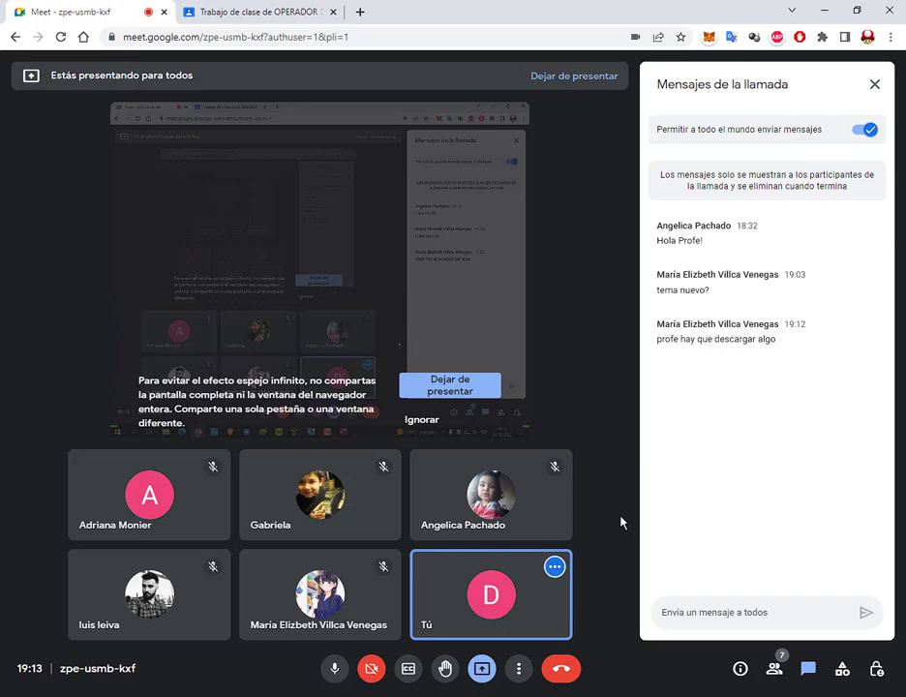
{"action": "key", "text": "alt+Tab"}
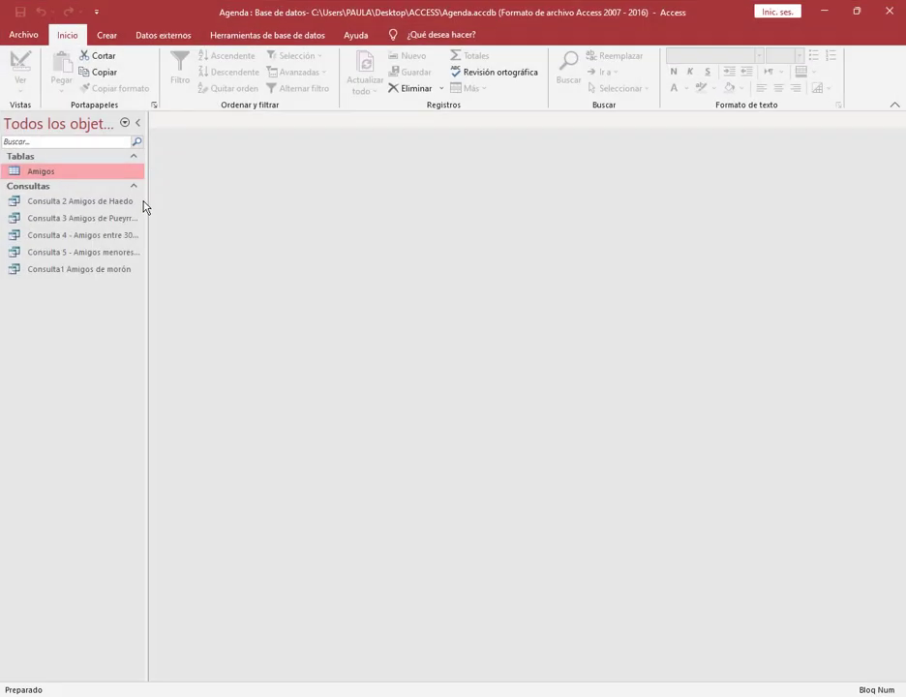
{"action": "left_click", "coordinate": [822, 12]}
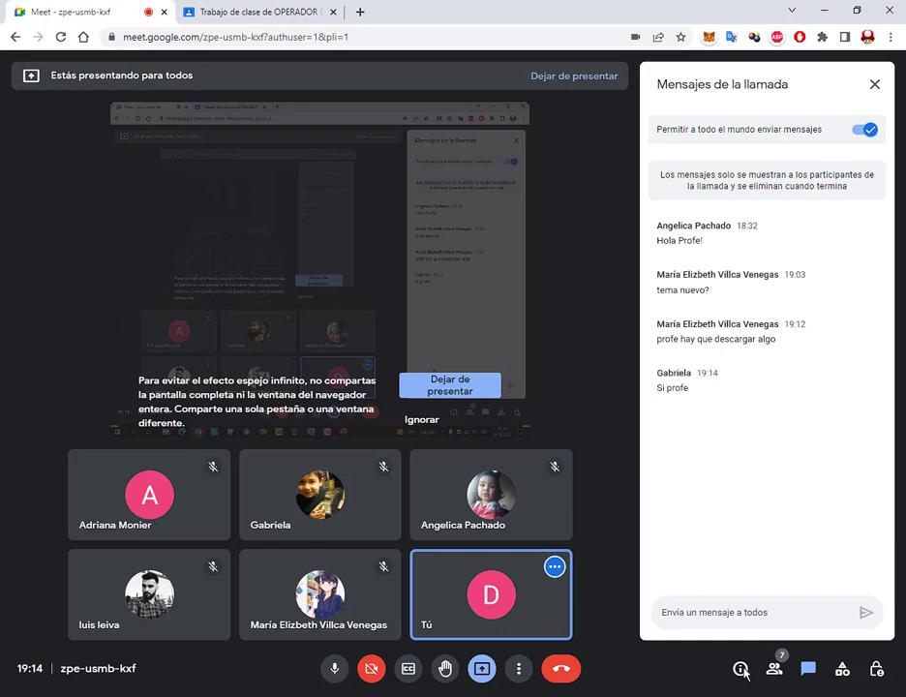
{"action": "left_click", "coordinate": [505, 695]}
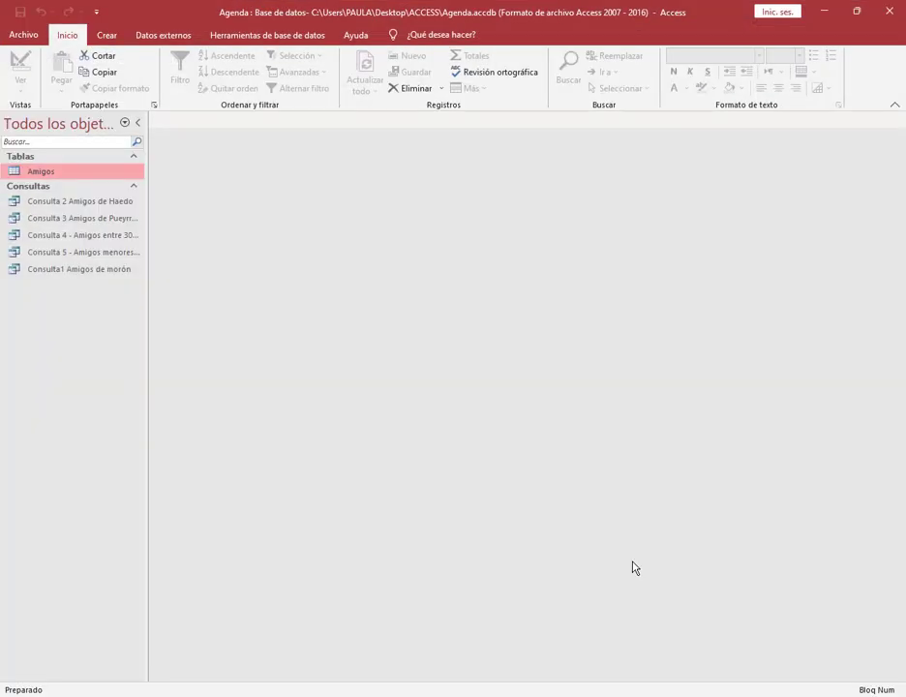
{"action": "left_click", "coordinate": [504, 695]}
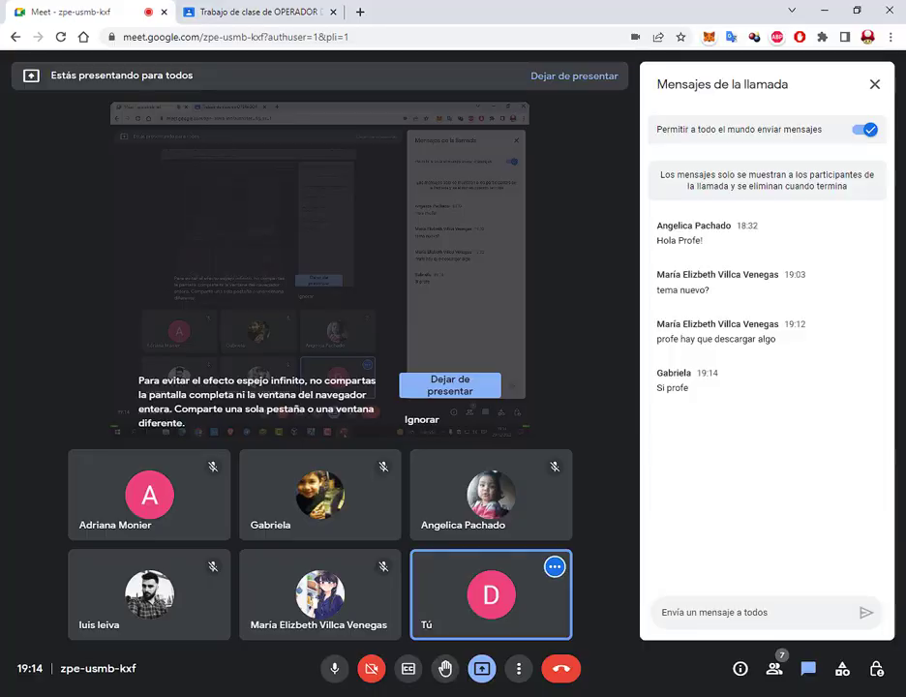
{"action": "left_click", "coordinate": [505, 695]}
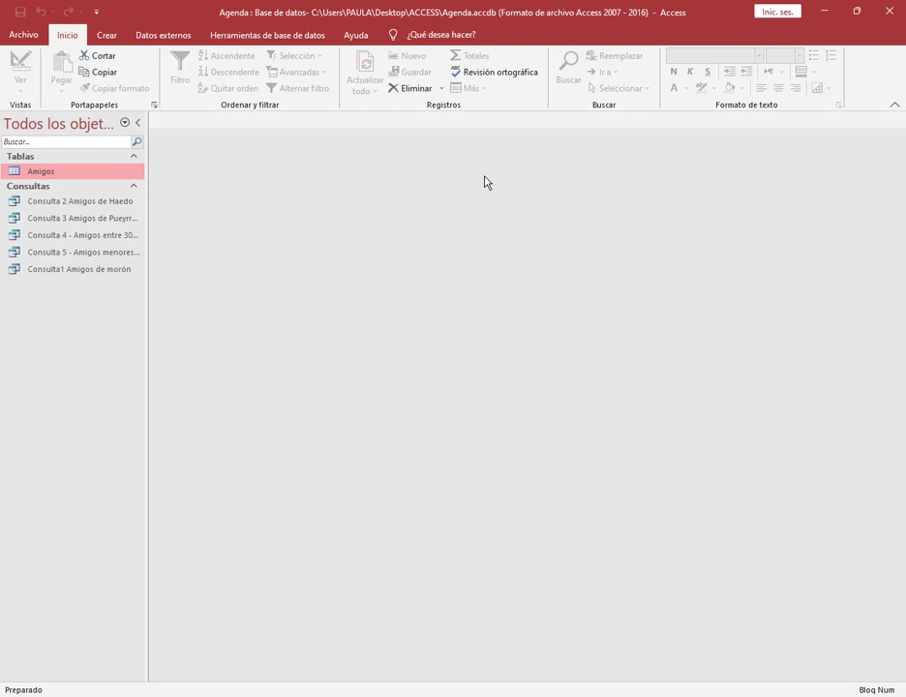
Open the Amigos table and generate a quick report from it.
{"action": "double_click", "coordinate": [39, 175]}
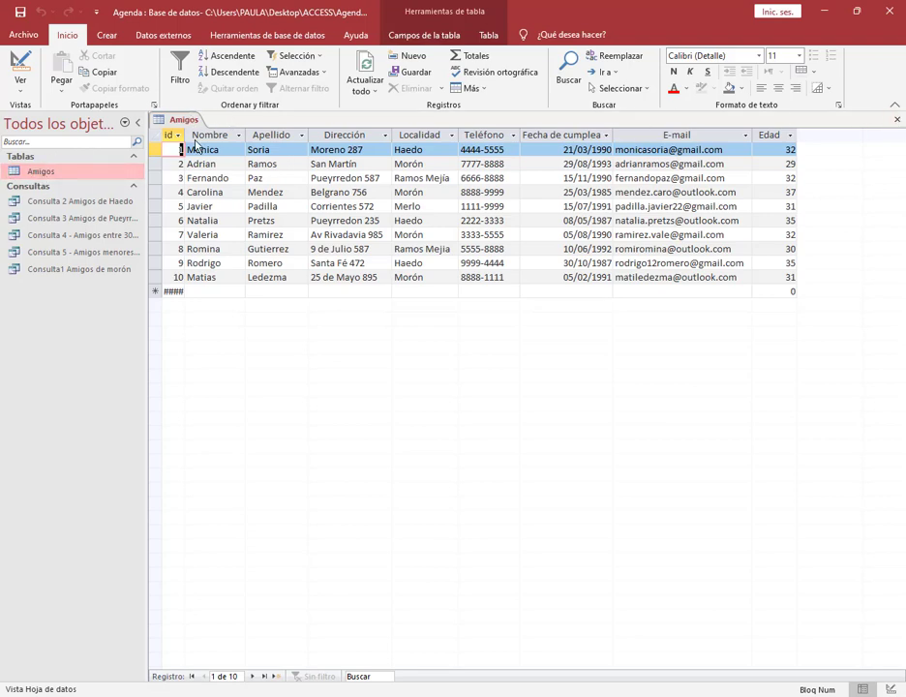
{"action": "left_click", "coordinate": [106, 36]}
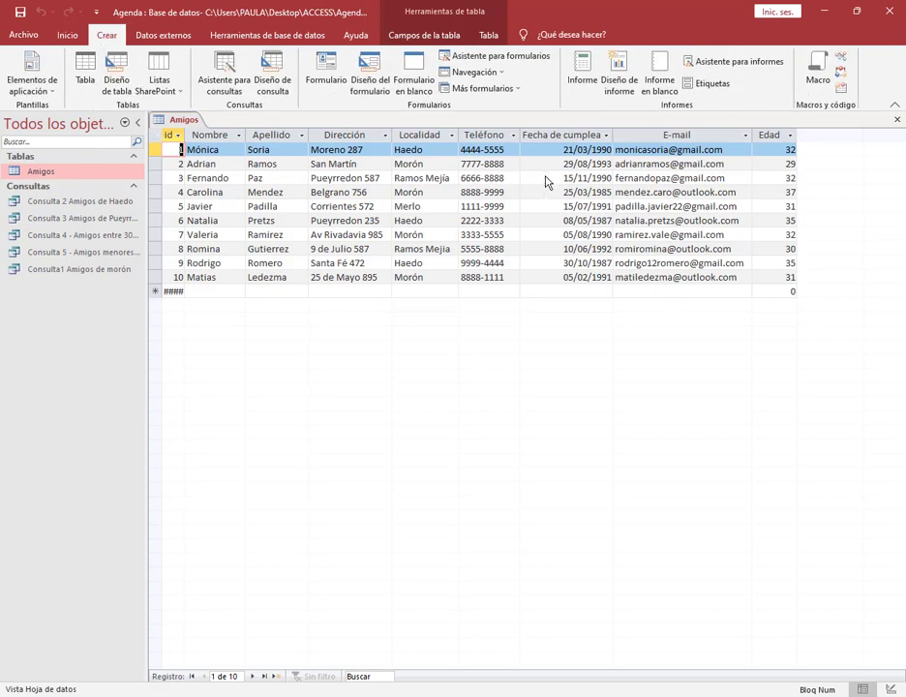
{"action": "left_click", "coordinate": [582, 79]}
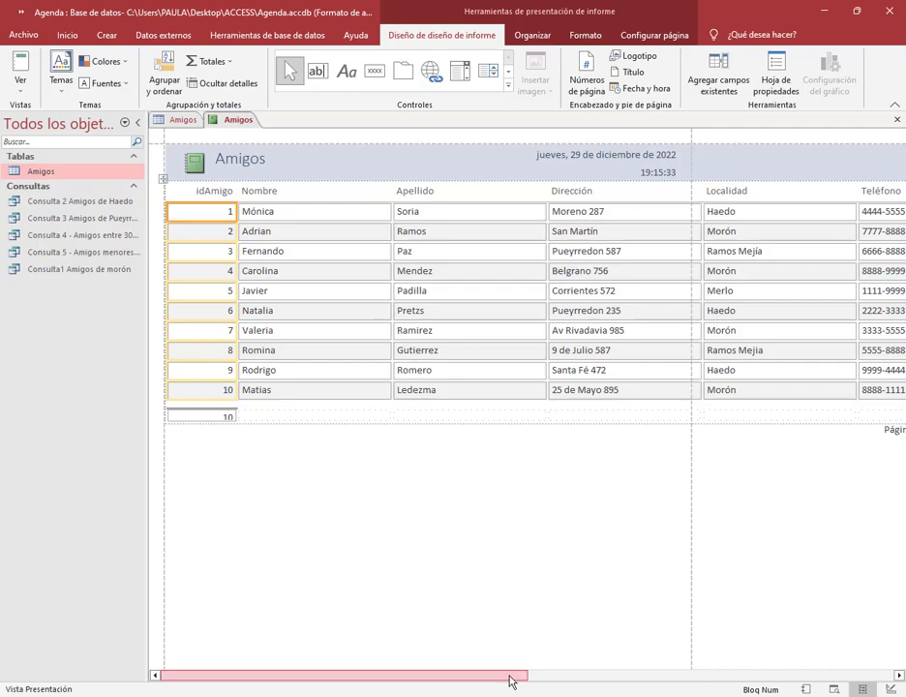
{"action": "left_click_drag", "start_coordinate": [511, 680], "coordinate": [121, 681]}
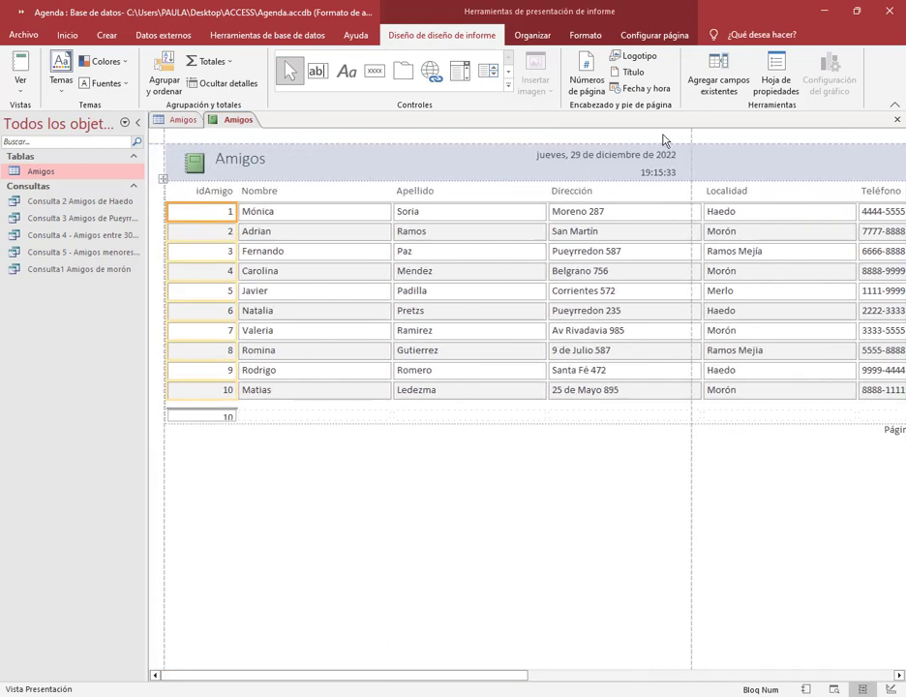
{"action": "left_click", "coordinate": [319, 503]}
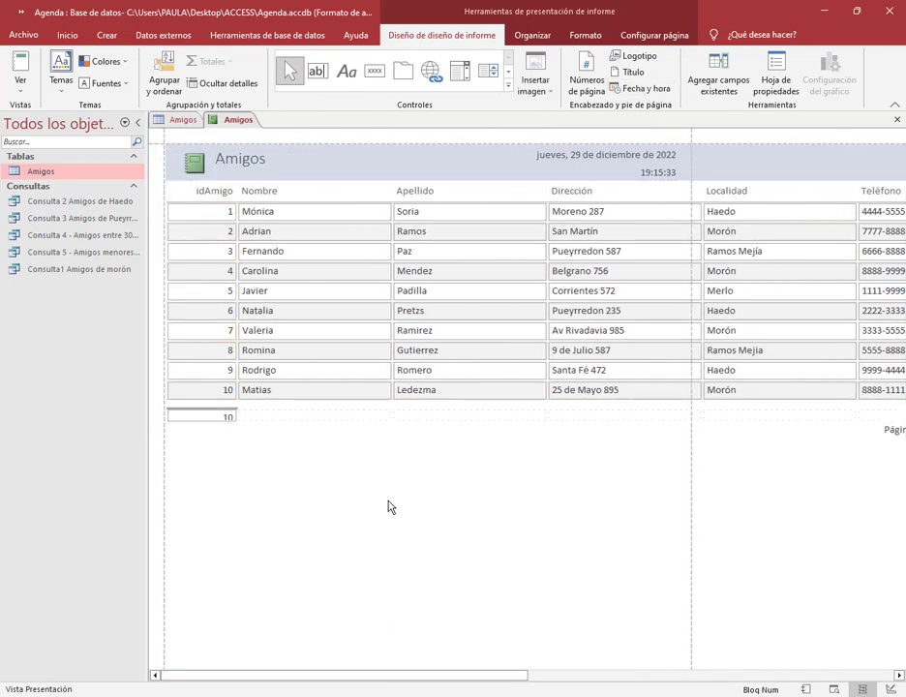
{"action": "mouse_move", "coordinate": [375, 439]}
{"action": "left_mouse_down"}
{"action": "mouse_move", "coordinate": [411, 548]}
{"action": "mouse_move", "coordinate": [431, 553]}
{"action": "mouse_move", "coordinate": [438, 543]}
{"action": "left_mouse_up"}
{"action": "left_click_drag", "start_coordinate": [486, 419], "coordinate": [441, 452]}
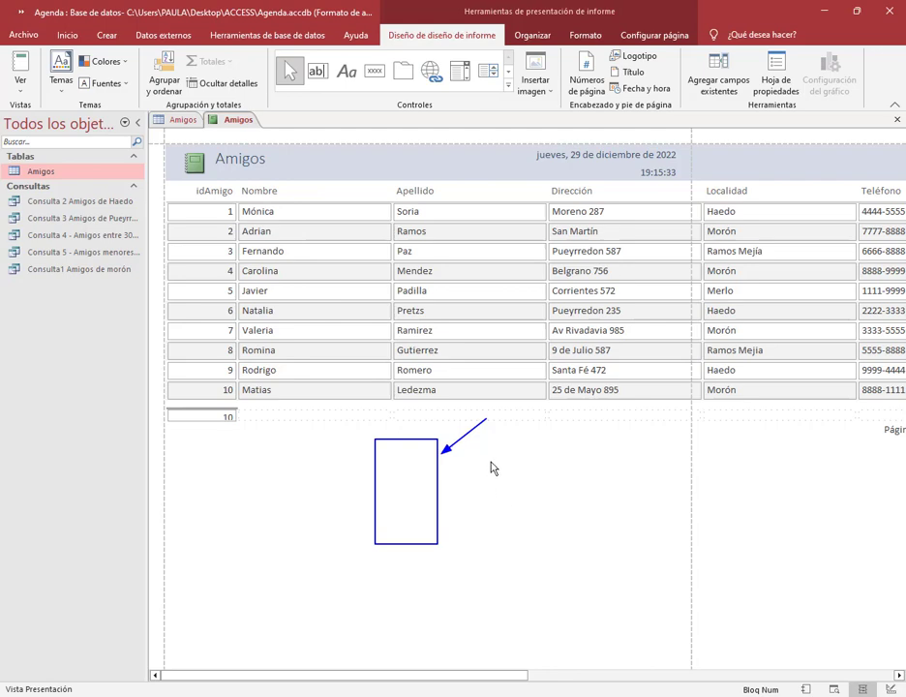
{"action": "mouse_move", "coordinate": [493, 443]}
{"action": "left_mouse_down"}
{"action": "mouse_move", "coordinate": [530, 484]}
{"action": "mouse_move", "coordinate": [618, 501]}
{"action": "left_mouse_up"}
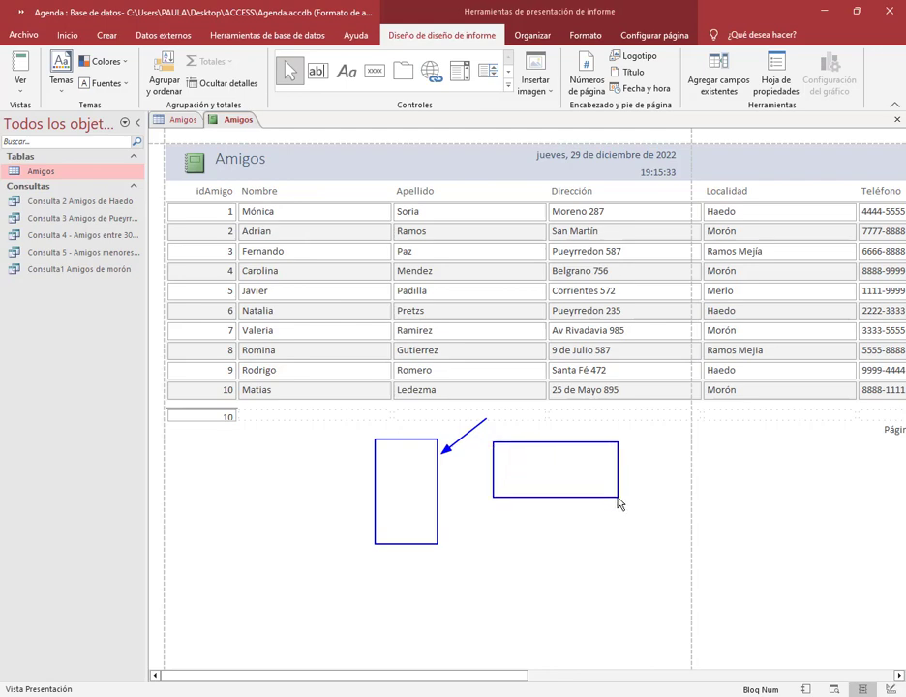
{"action": "left_click_drag", "start_coordinate": [566, 561], "coordinate": [568, 507]}
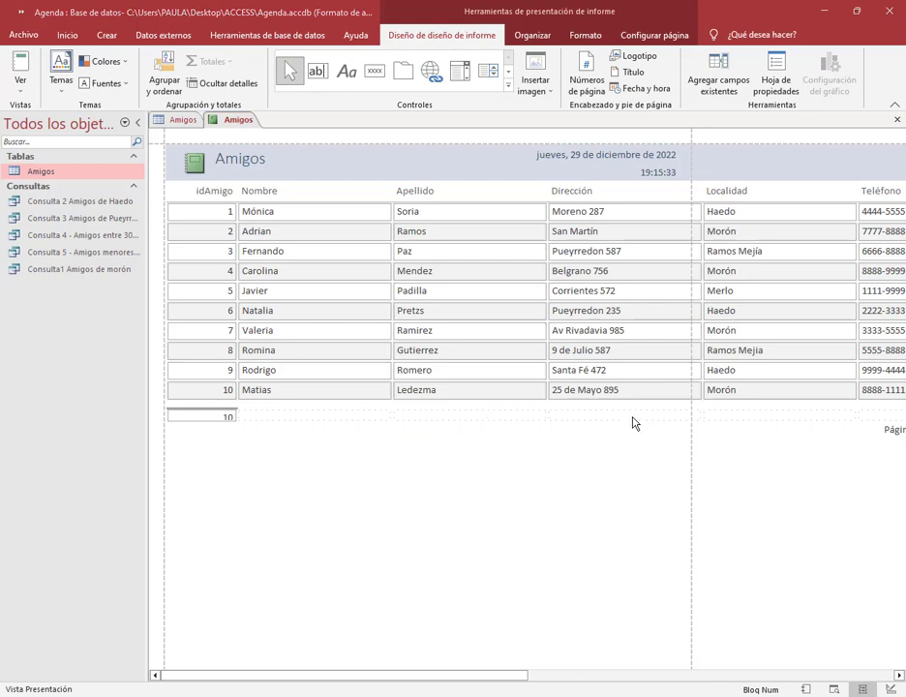
{"action": "right_click", "coordinate": [237, 122]}
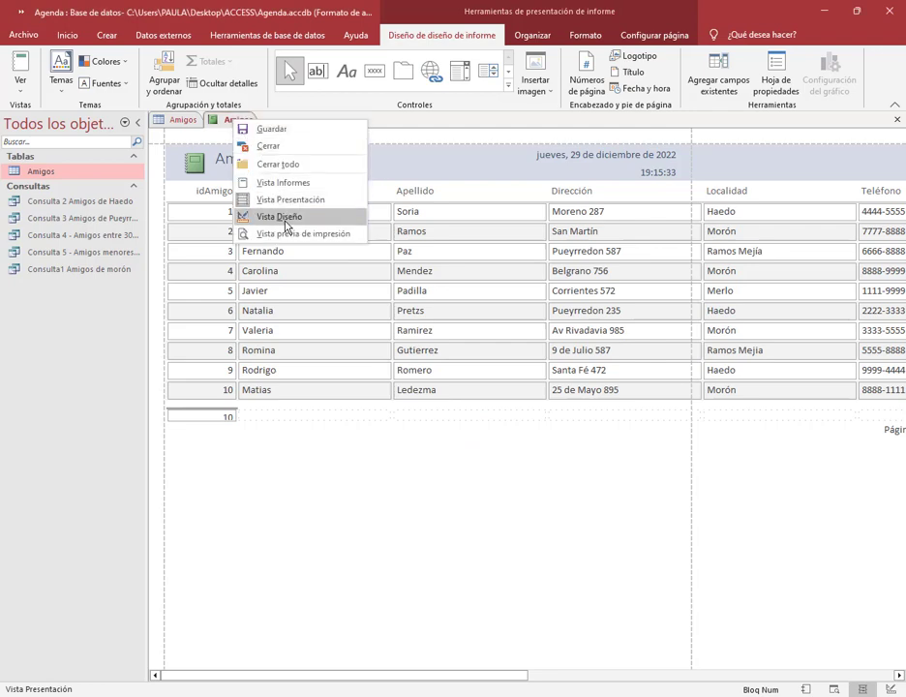
{"action": "left_click", "coordinate": [571, 121]}
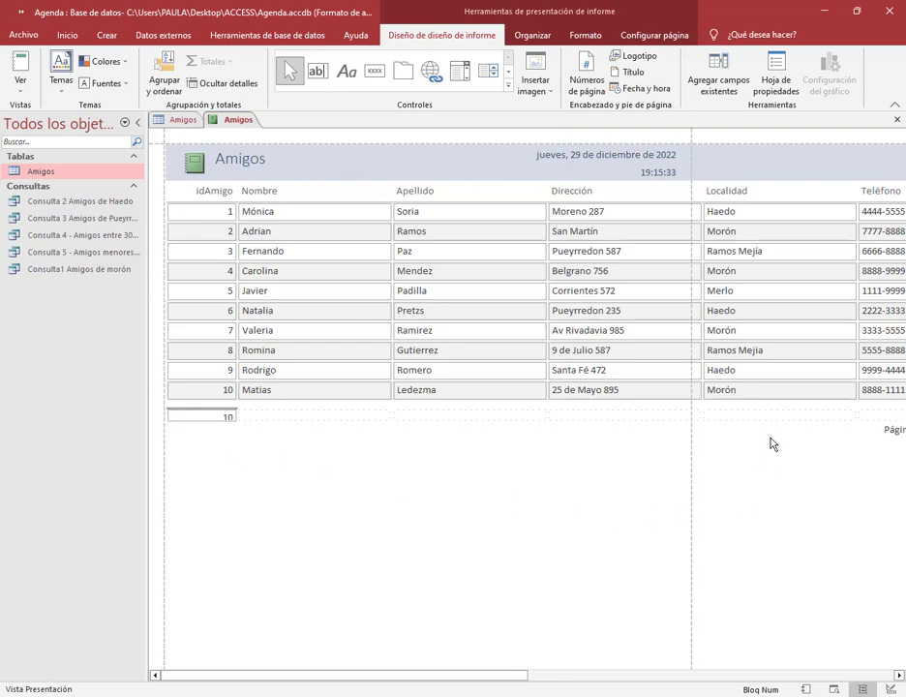
Set the Amigos report's page orientation to Horizontal and check how its columns fit within the page margin.
{"action": "left_click", "coordinate": [654, 36]}
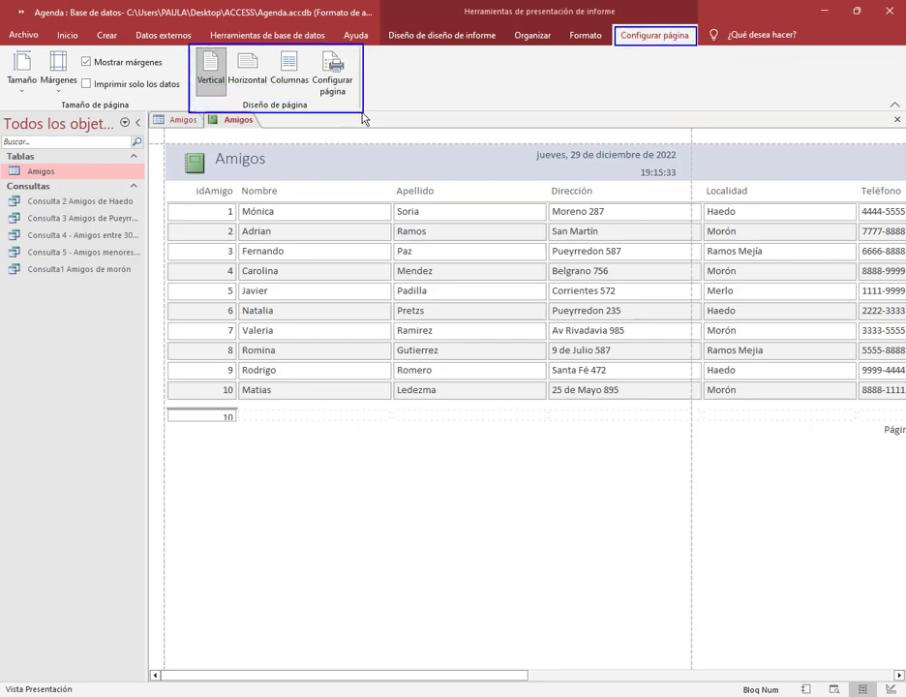
{"action": "left_click", "coordinate": [254, 89]}
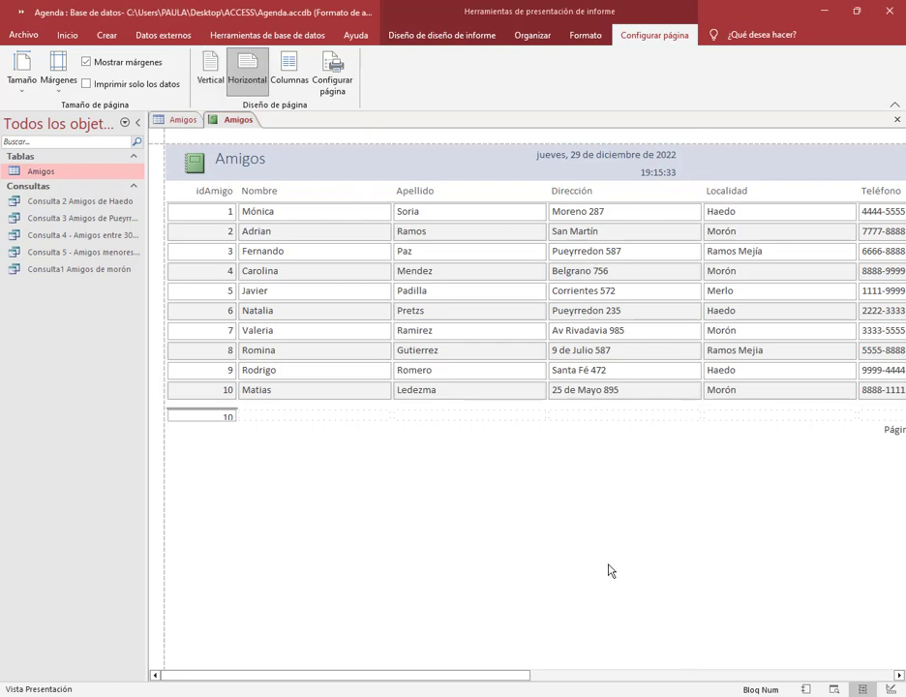
{"action": "left_click_drag", "start_coordinate": [457, 676], "coordinate": [650, 678]}
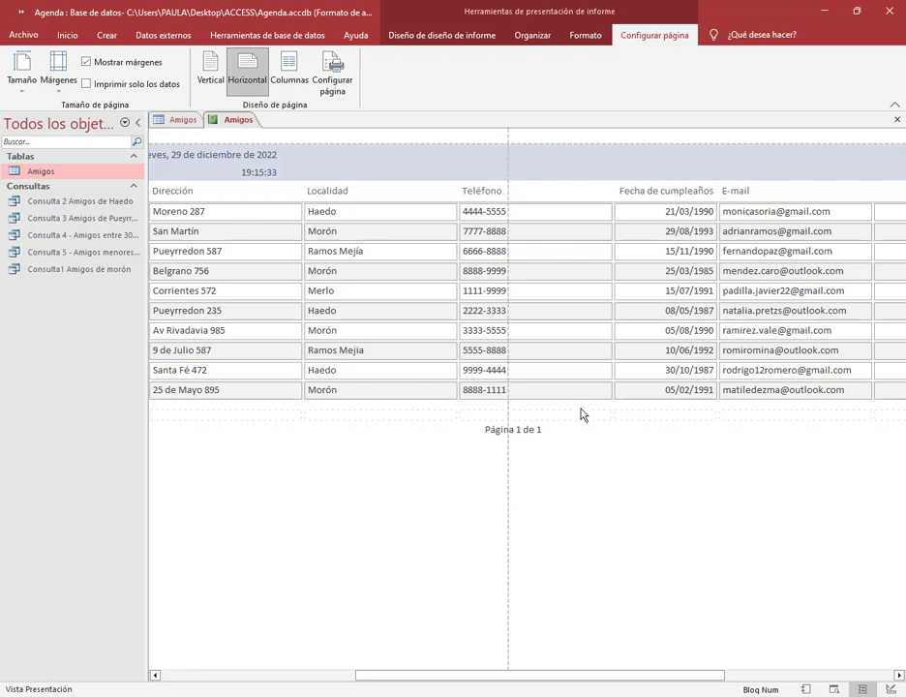
{"action": "left_click_drag", "start_coordinate": [531, 676], "coordinate": [581, 683]}
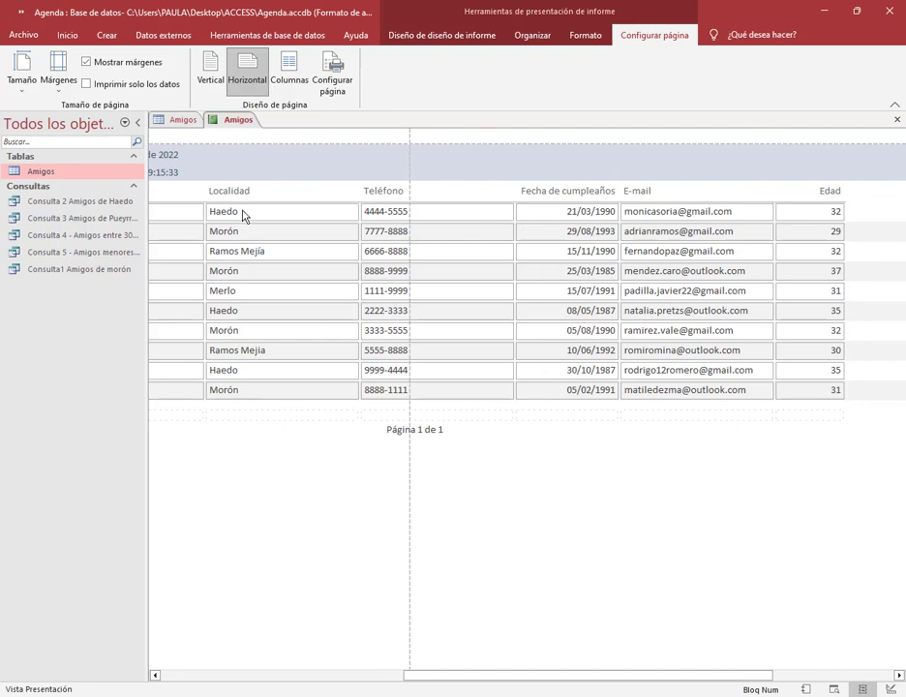
{"action": "left_click_drag", "start_coordinate": [497, 679], "coordinate": [360, 675]}
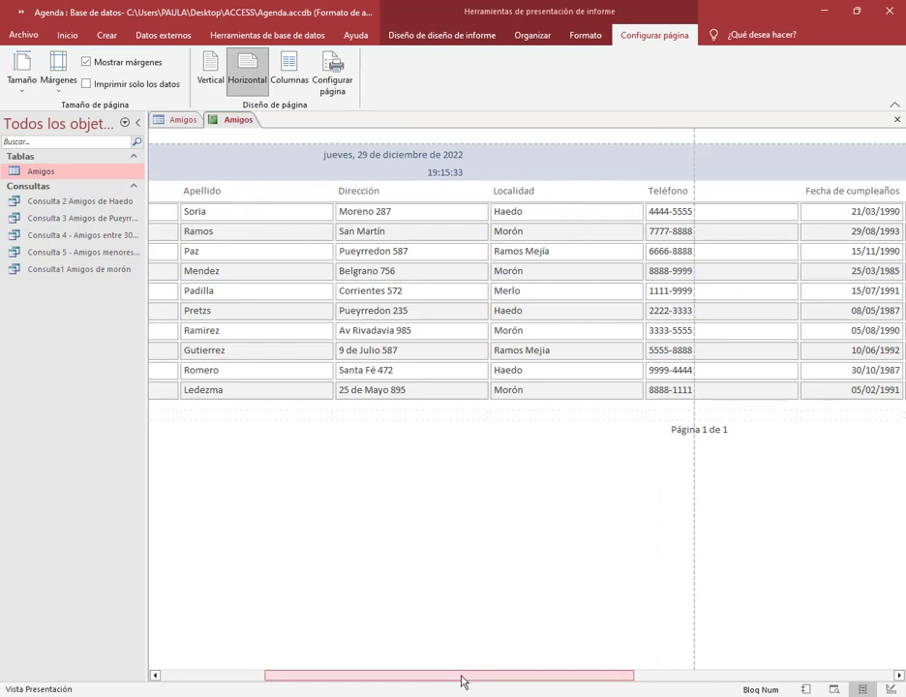
{"action": "left_click_drag", "start_coordinate": [463, 682], "coordinate": [311, 681]}
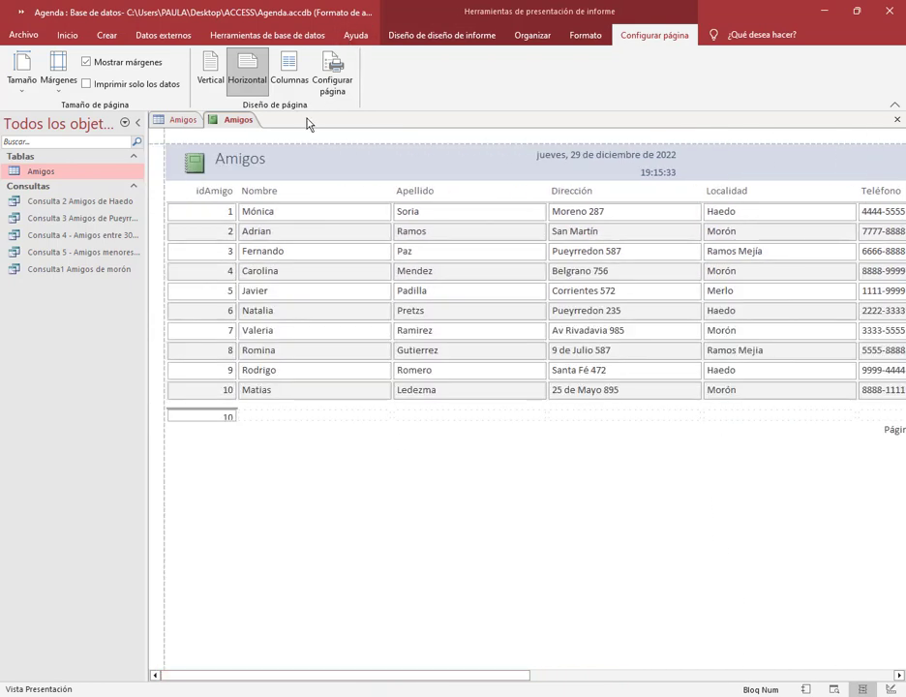
Switch the Amigos report to Design view and collapse the navigation pane.
{"action": "right_click", "coordinate": [222, 119]}
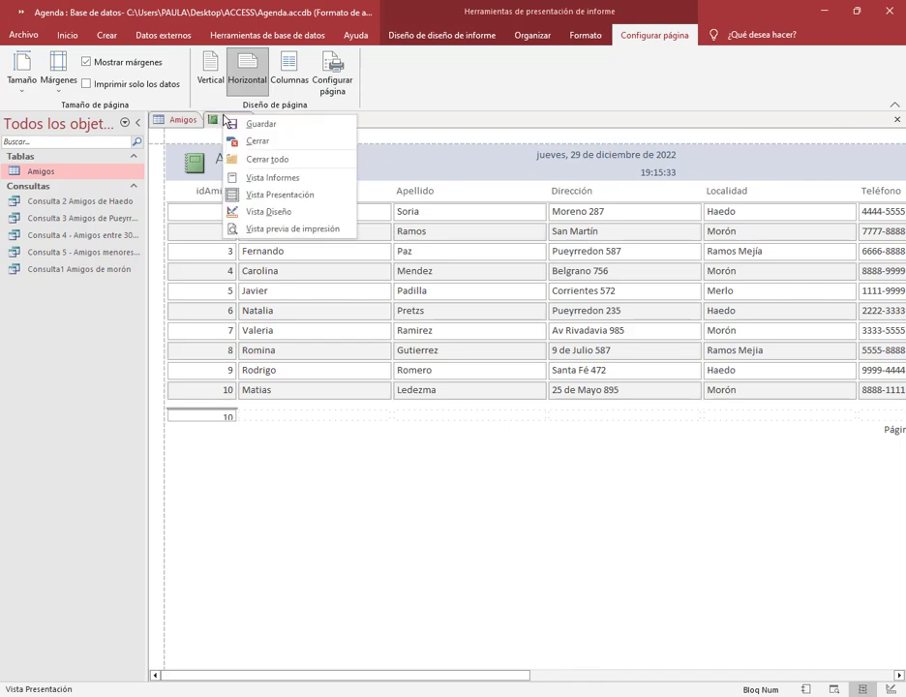
{"action": "left_click", "coordinate": [267, 211]}
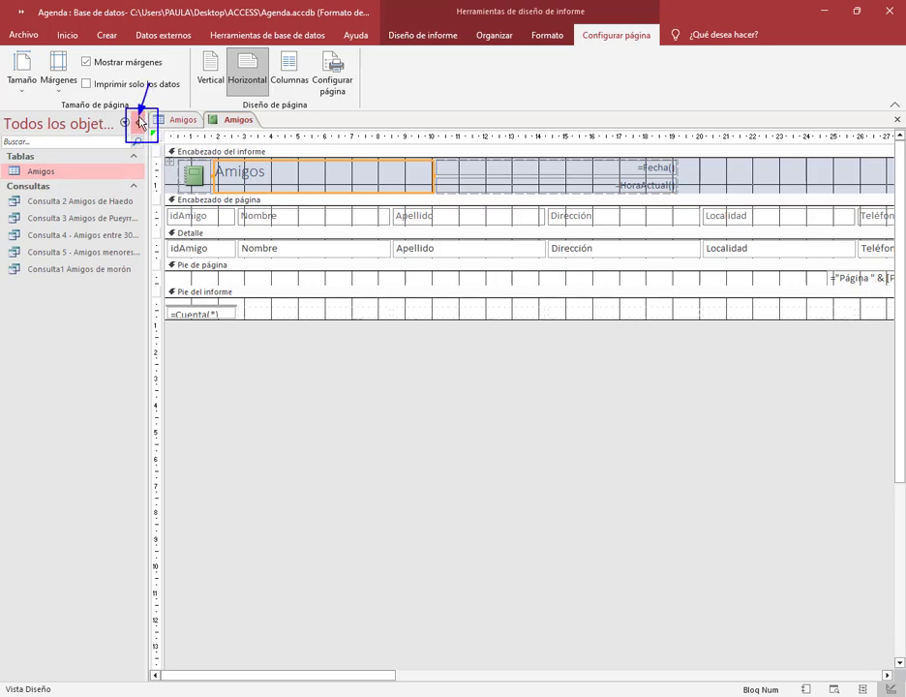
{"action": "left_click", "coordinate": [141, 133]}
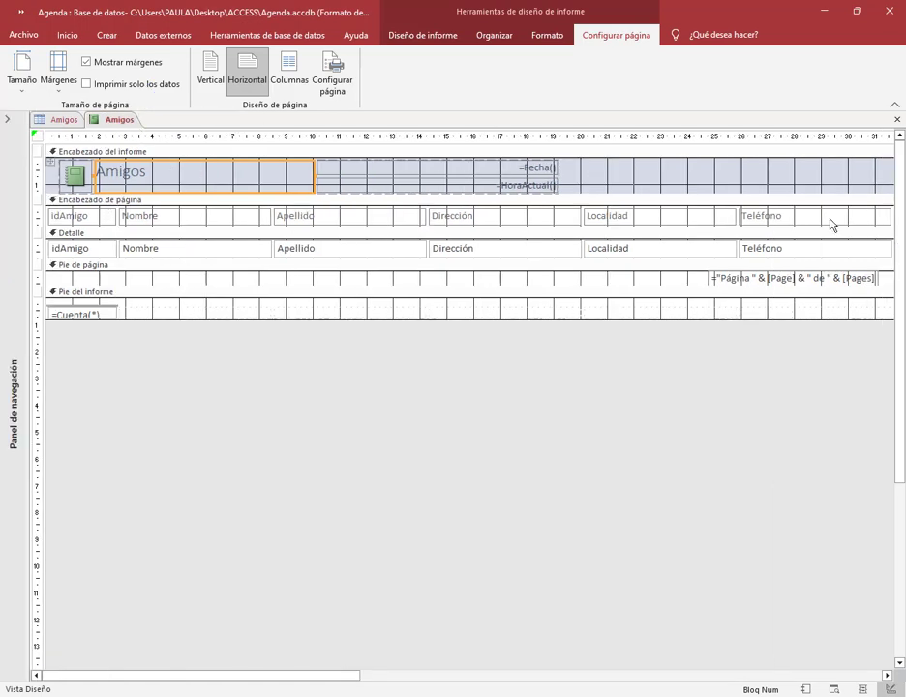
Narrow the Teléfono column to about 3.5 cm and the Localidad column to about 4.5 cm.
{"action": "left_click", "coordinate": [883, 222]}
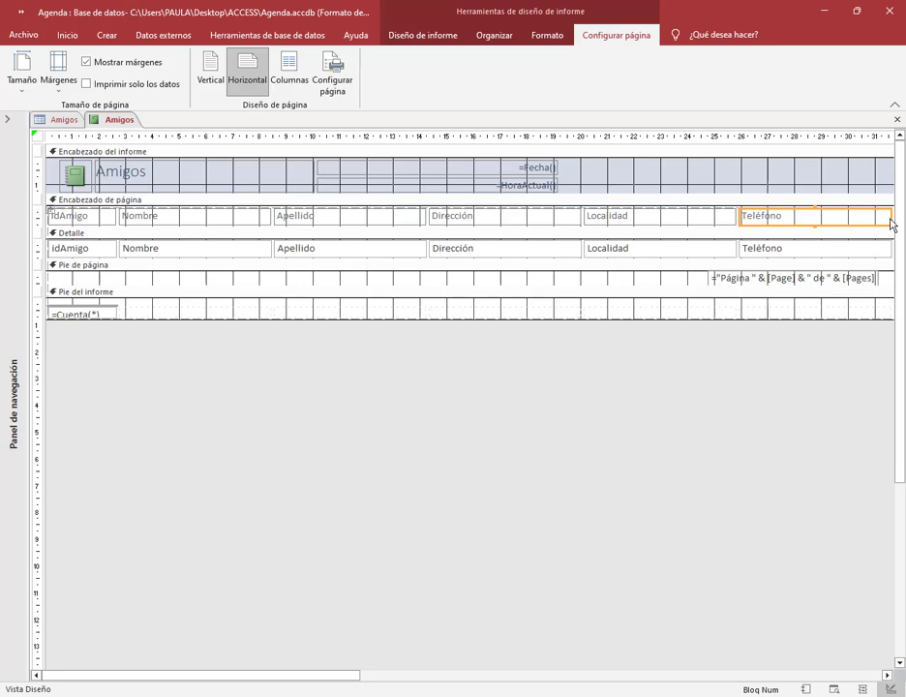
{"action": "left_click", "coordinate": [887, 677]}
{"action": "left_click", "coordinate": [888, 677]}
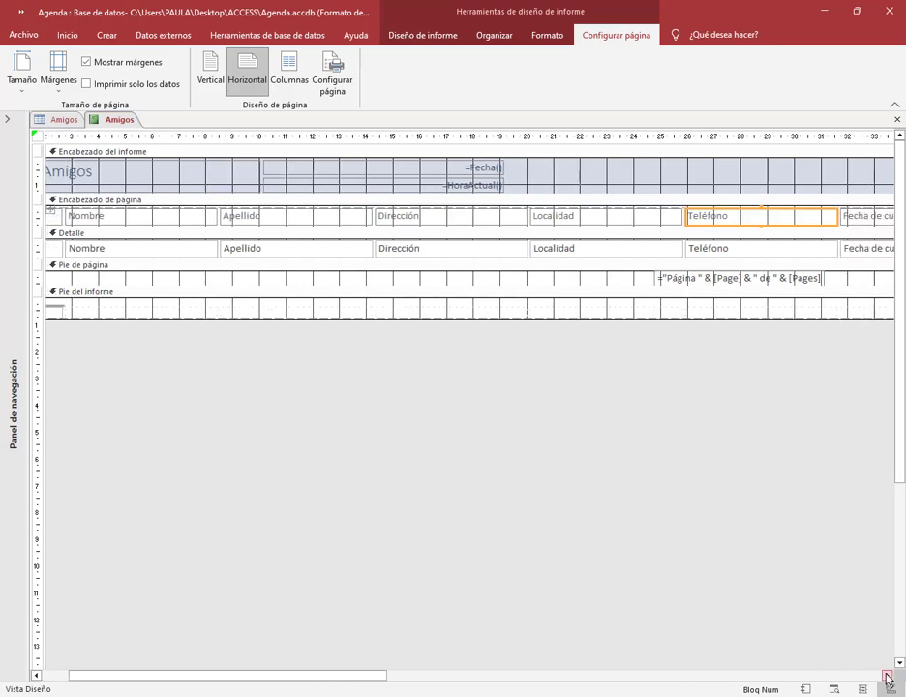
{"action": "left_click", "coordinate": [888, 677]}
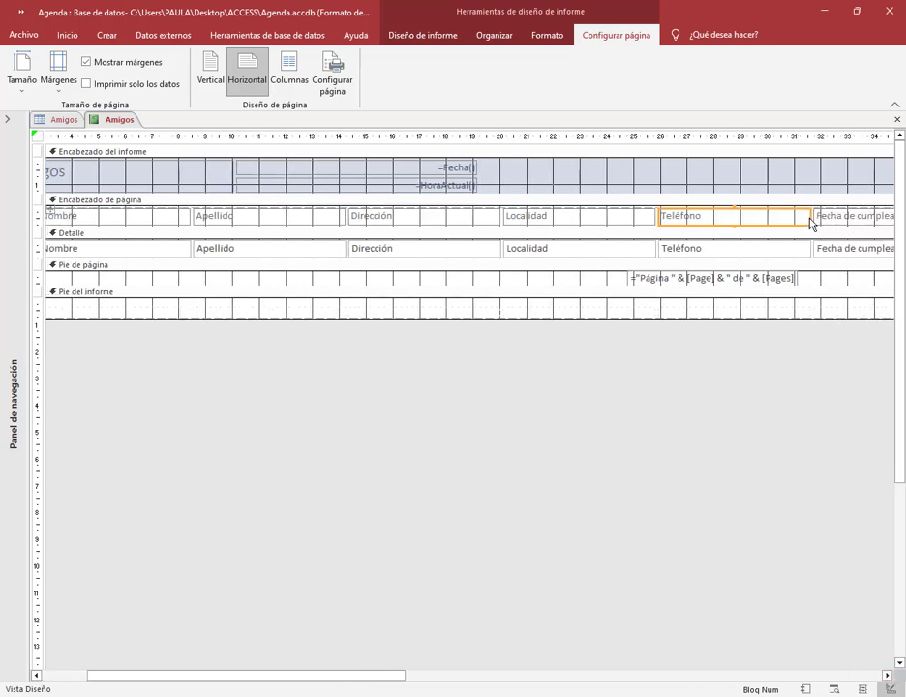
{"action": "left_click_drag", "start_coordinate": [810, 223], "coordinate": [753, 224]}
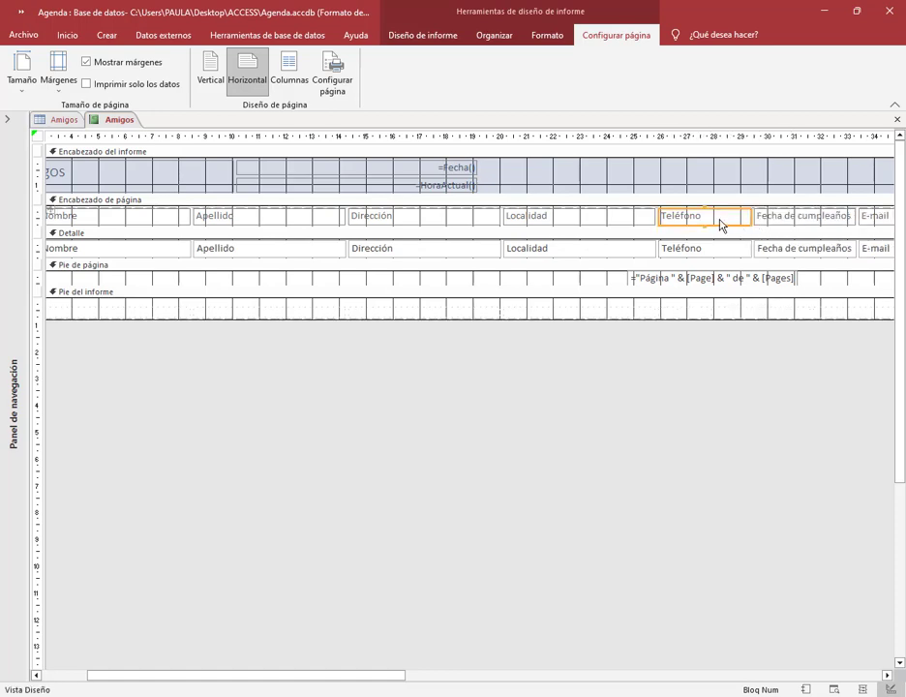
{"action": "left_click", "coordinate": [589, 221]}
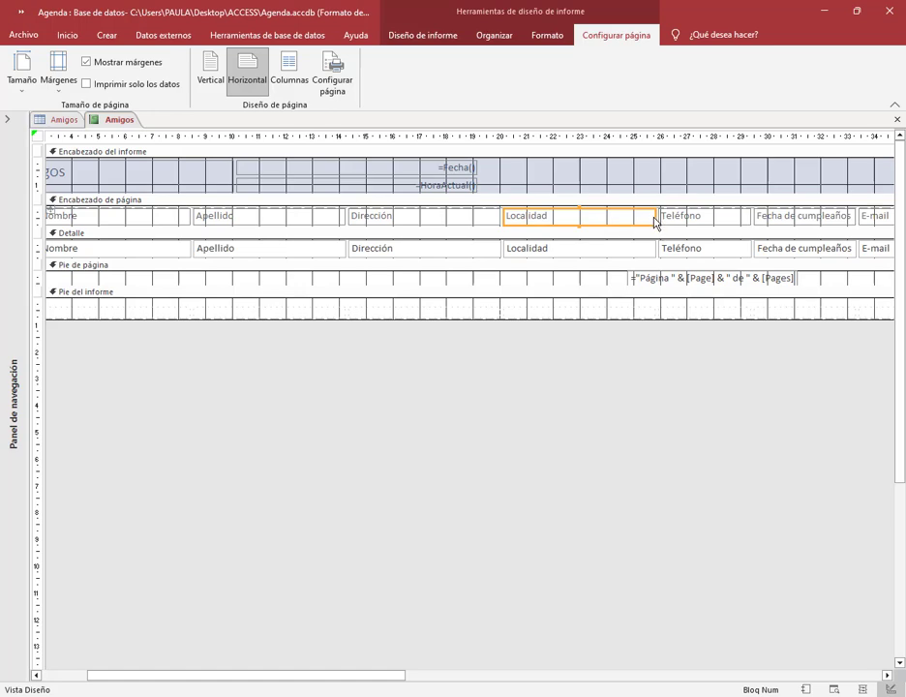
{"action": "left_click_drag", "start_coordinate": [655, 222], "coordinate": [623, 222]}
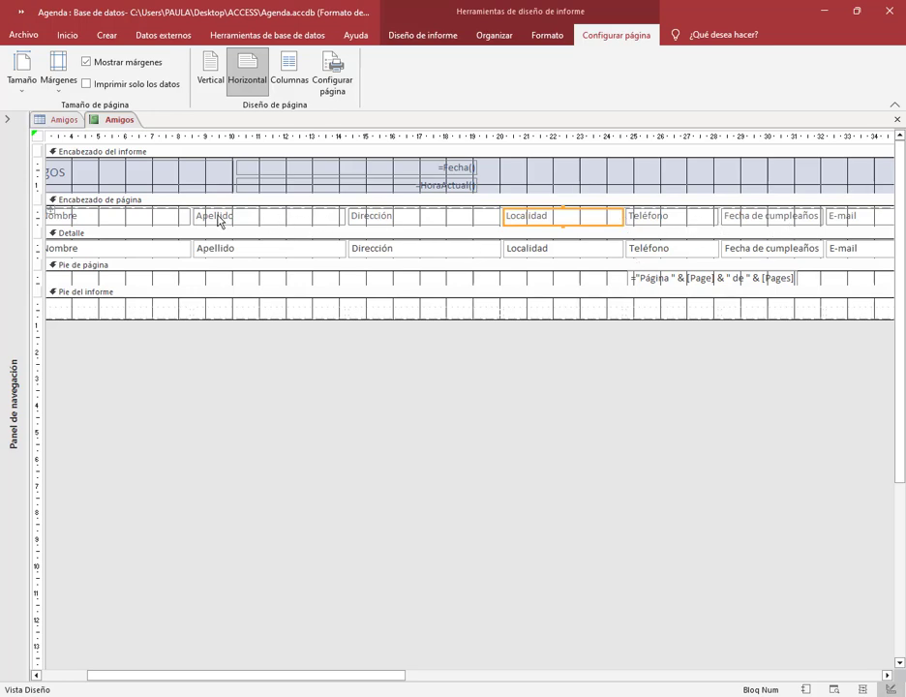
Narrow the Nombre, Apellido and Dirección columns to about 4.4 cm each.
{"action": "left_click", "coordinate": [183, 223]}
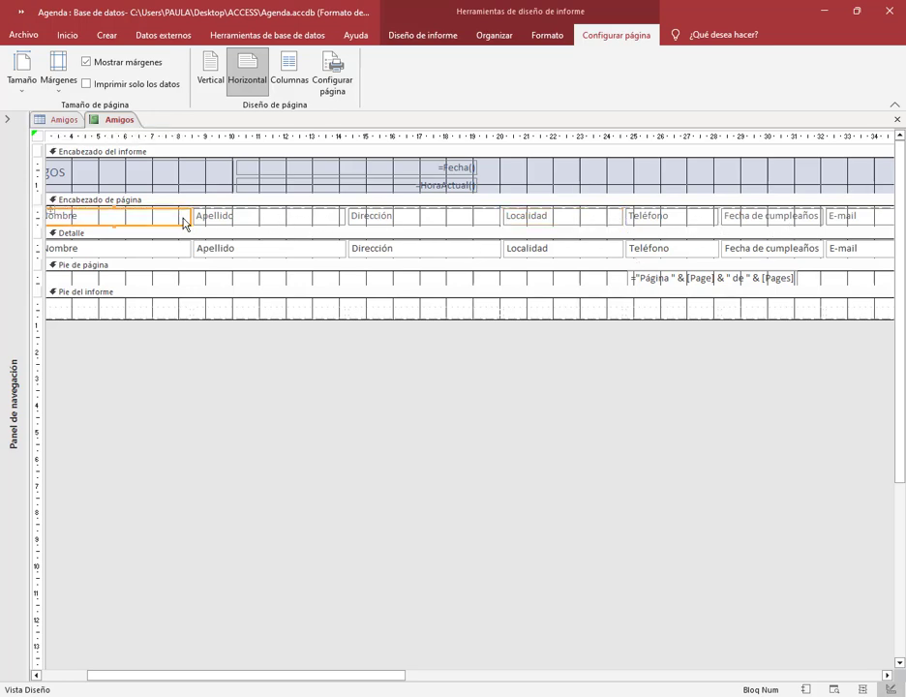
{"action": "left_click_drag", "start_coordinate": [184, 224], "coordinate": [156, 222]}
{"action": "left_click", "coordinate": [303, 221]}
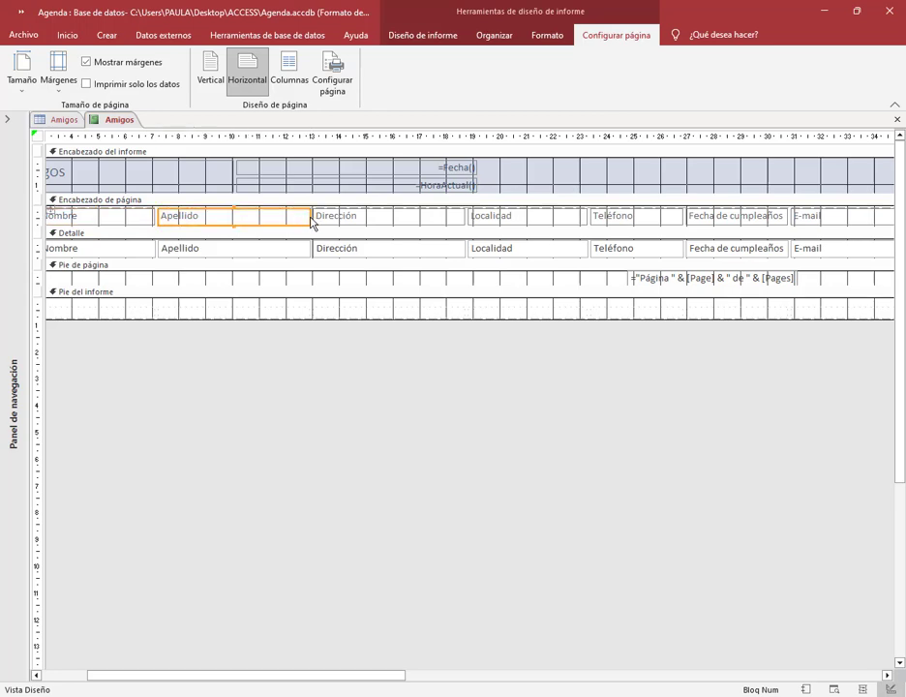
{"action": "left_click_drag", "start_coordinate": [305, 222], "coordinate": [273, 221]}
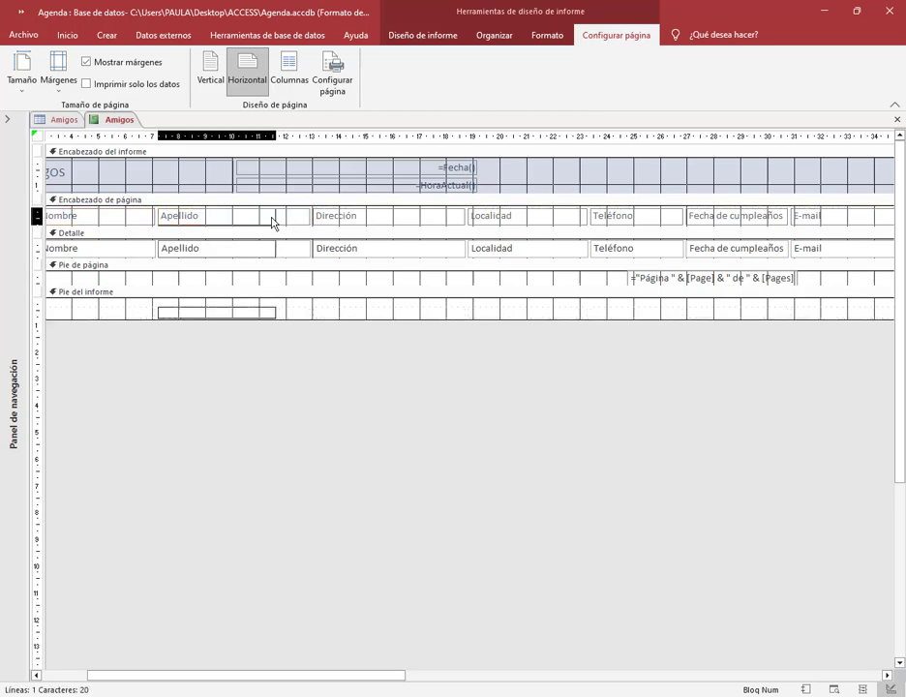
{"action": "left_click", "coordinate": [420, 222]}
{"action": "left_click_drag", "start_coordinate": [431, 221], "coordinate": [399, 222]}
Narrow the Edad column to about 1.5 cm, E-mail to about 4.4 cm and Fecha de cumpleaños to about 2.8 cm.
{"action": "left_click_drag", "start_coordinate": [386, 686], "coordinate": [513, 681]}
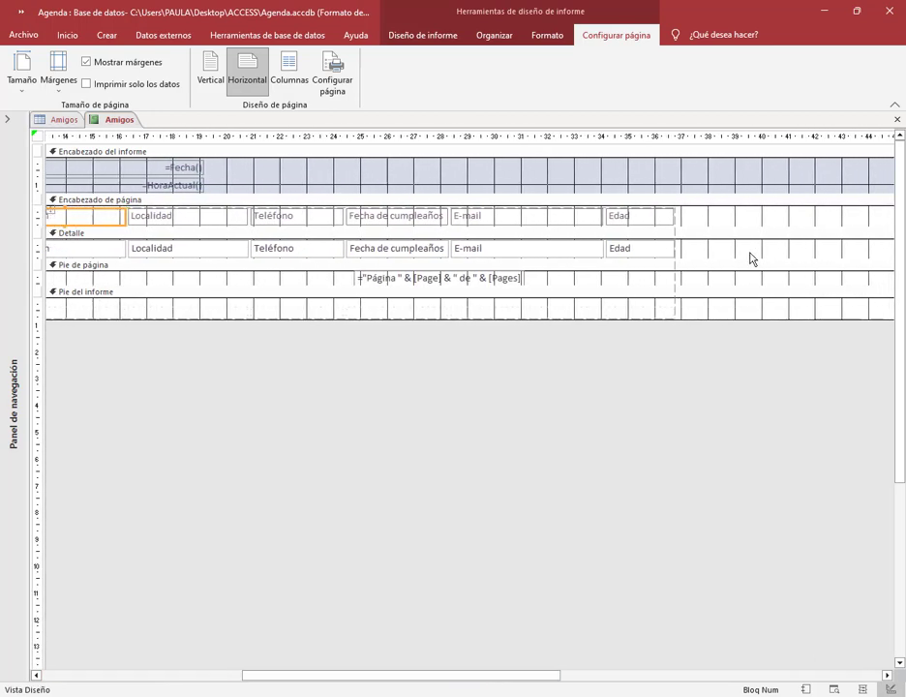
{"action": "left_click", "coordinate": [647, 221]}
{"action": "left_click_drag", "start_coordinate": [671, 221], "coordinate": [647, 224]}
{"action": "left_click", "coordinate": [599, 221]}
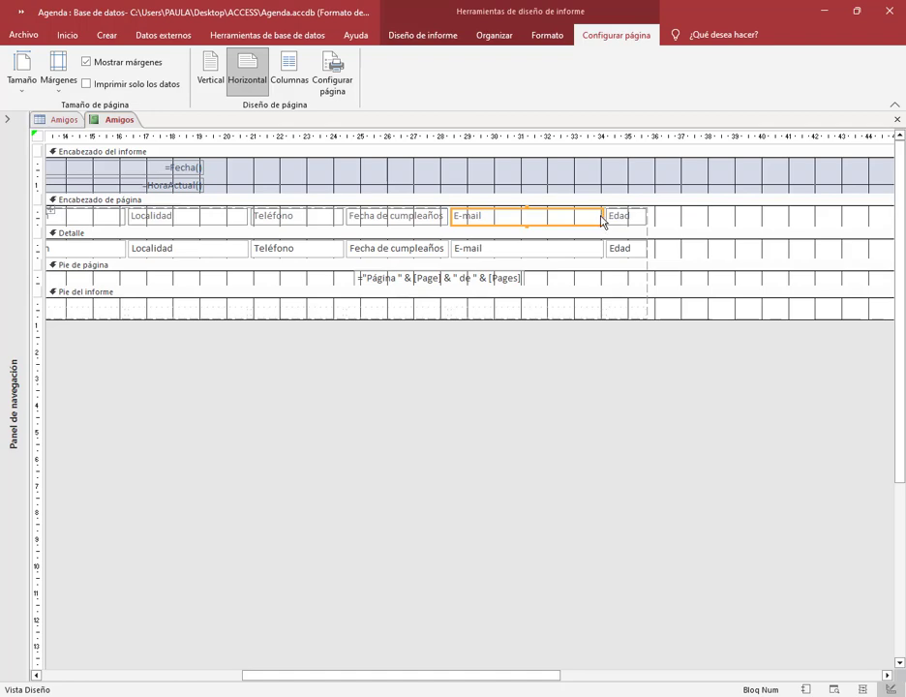
{"action": "left_click_drag", "start_coordinate": [602, 220], "coordinate": [568, 225]}
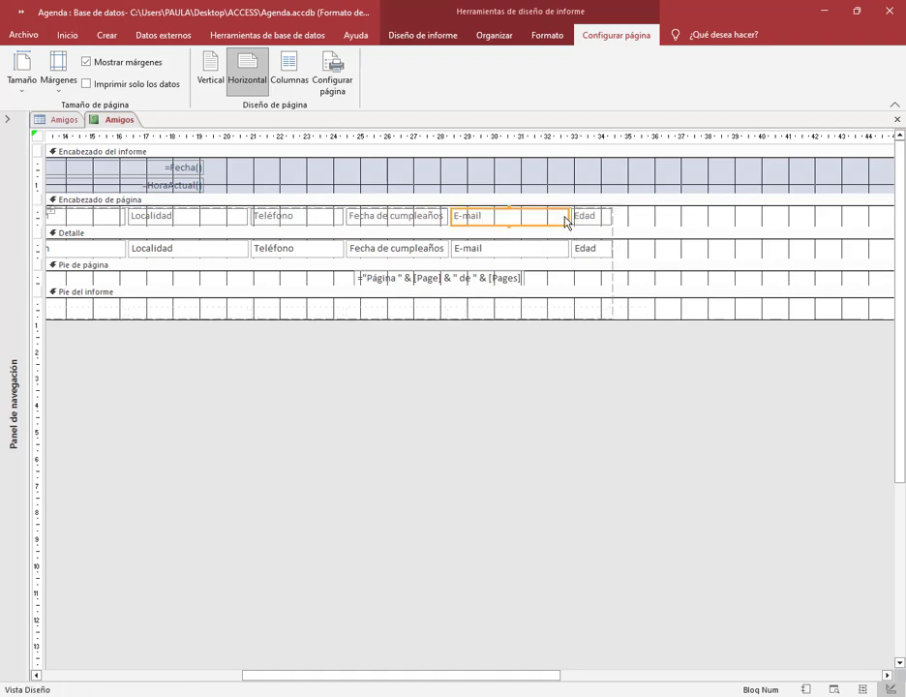
{"action": "left_click", "coordinate": [442, 223]}
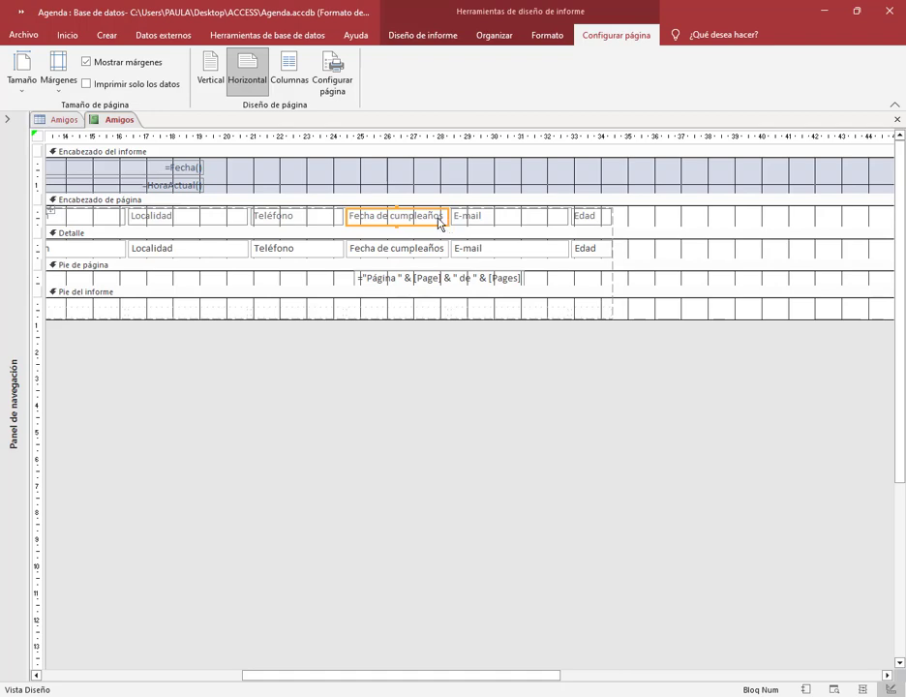
{"action": "left_click_drag", "start_coordinate": [446, 223], "coordinate": [420, 223]}
{"action": "left_click", "coordinate": [657, 256]}
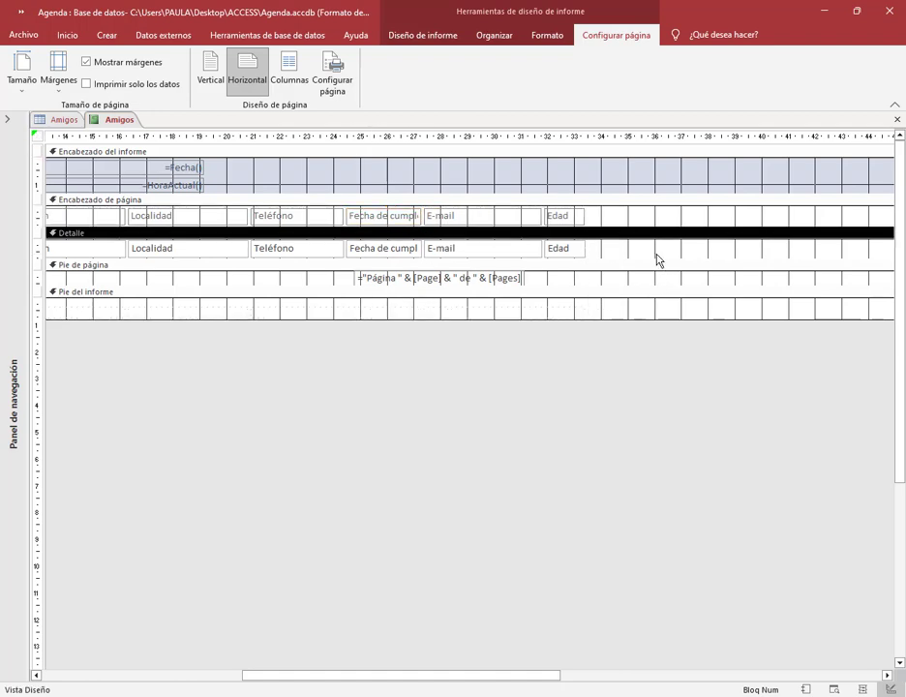
Widen the Teléfono column to about 6.2 cm and narrow it back to about 3.3 cm.
{"action": "left_click_drag", "start_coordinate": [431, 679], "coordinate": [204, 680]}
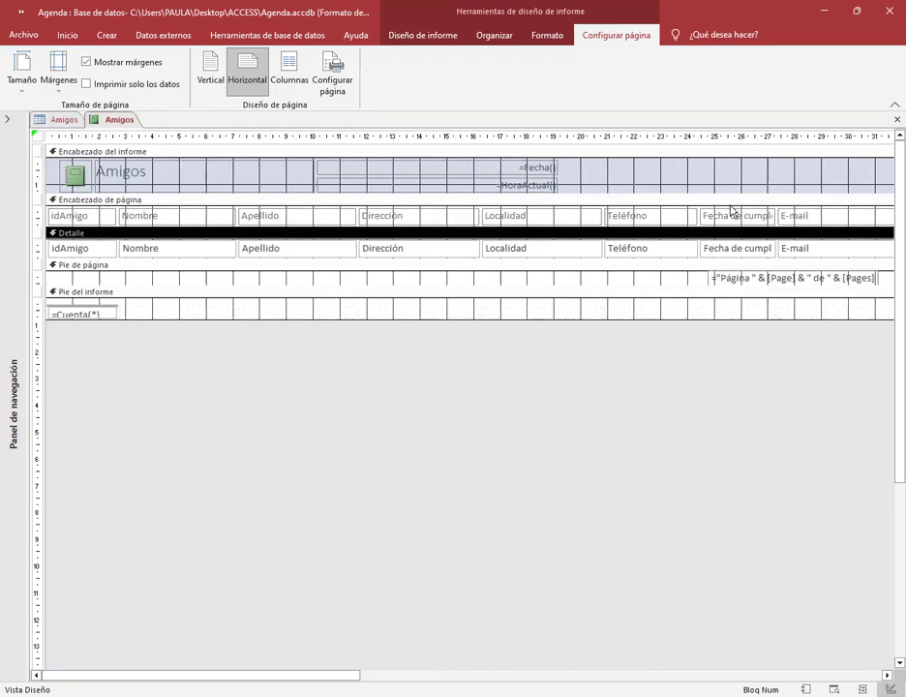
{"action": "left_click", "coordinate": [681, 221]}
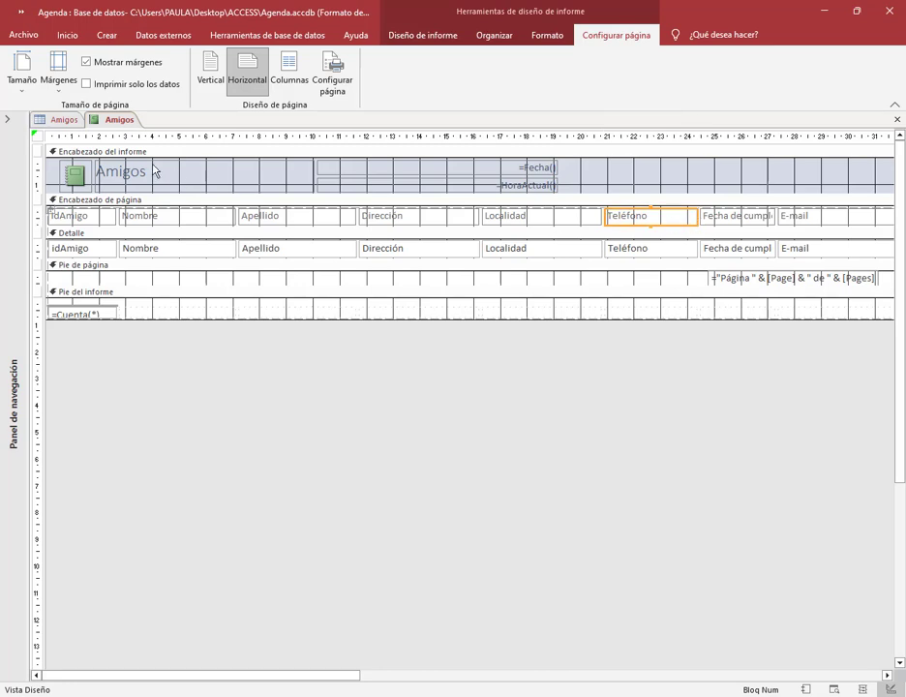
{"action": "right_click", "coordinate": [120, 120]}
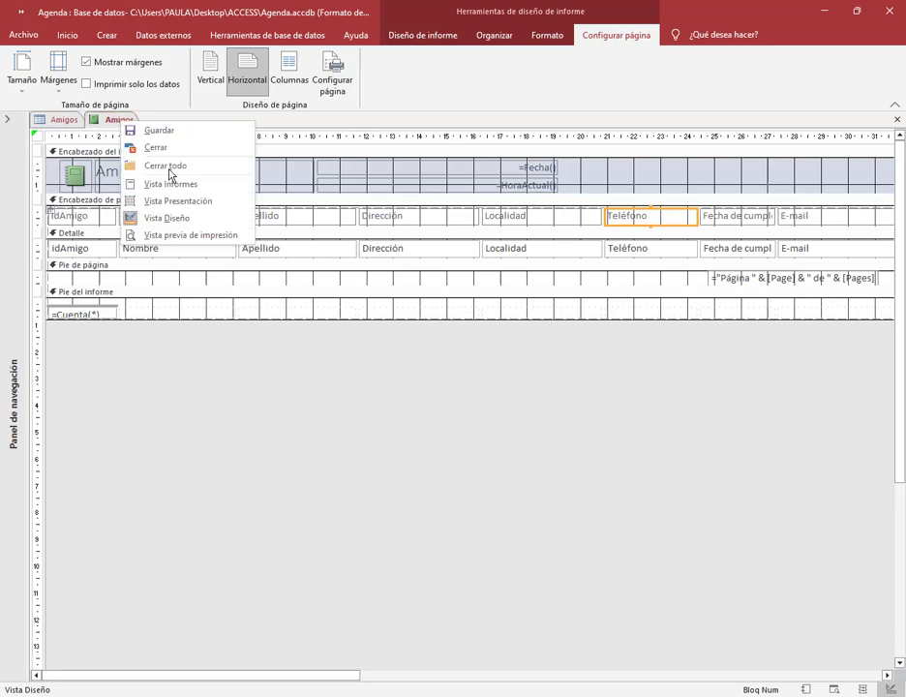
{"action": "left_click", "coordinate": [195, 219]}
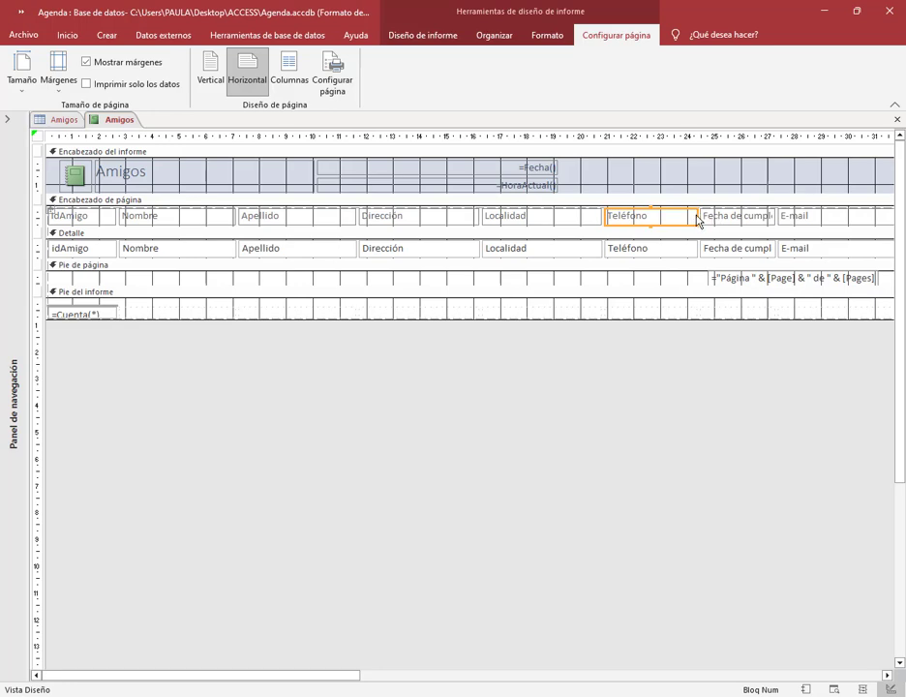
{"action": "left_click_drag", "start_coordinate": [697, 219], "coordinate": [768, 227]}
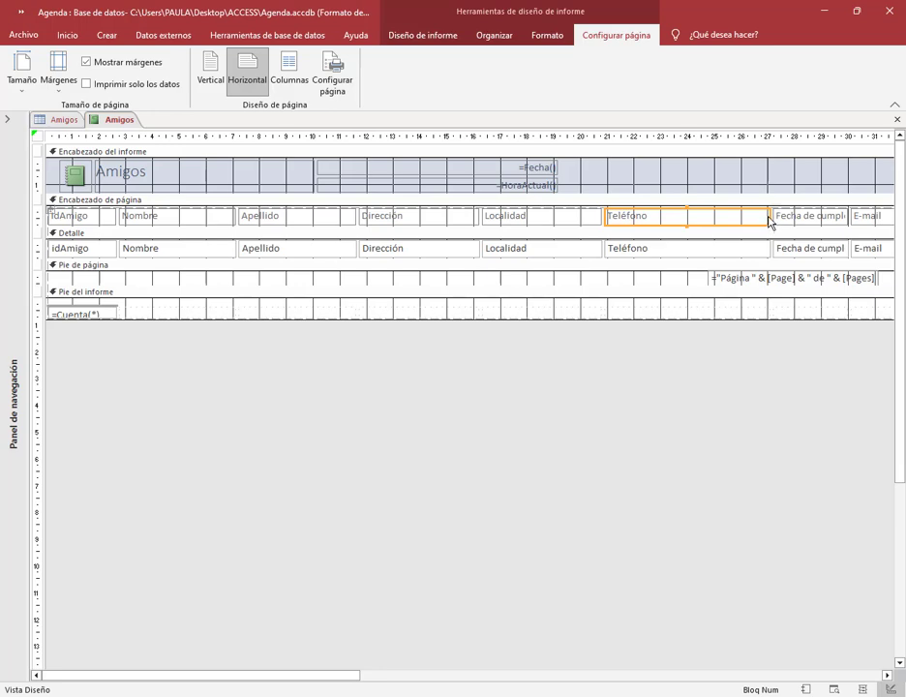
{"action": "left_click_drag", "start_coordinate": [771, 222], "coordinate": [693, 224]}
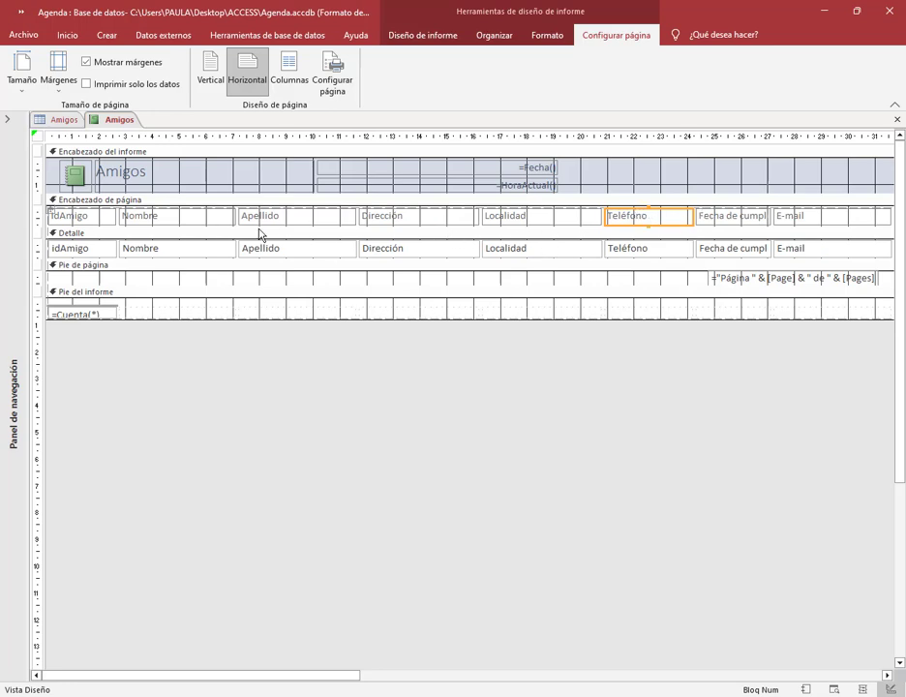
{"action": "left_click", "coordinate": [668, 217]}
{"action": "left_click", "coordinate": [696, 170]}
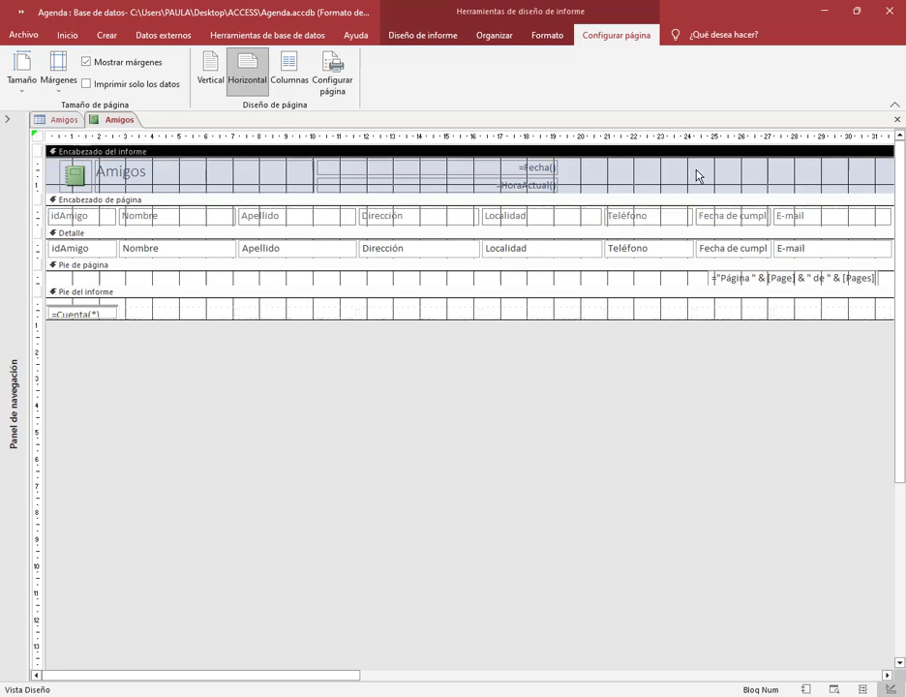
{"action": "left_click", "coordinate": [668, 214]}
{"action": "double_click", "coordinate": [668, 219]}
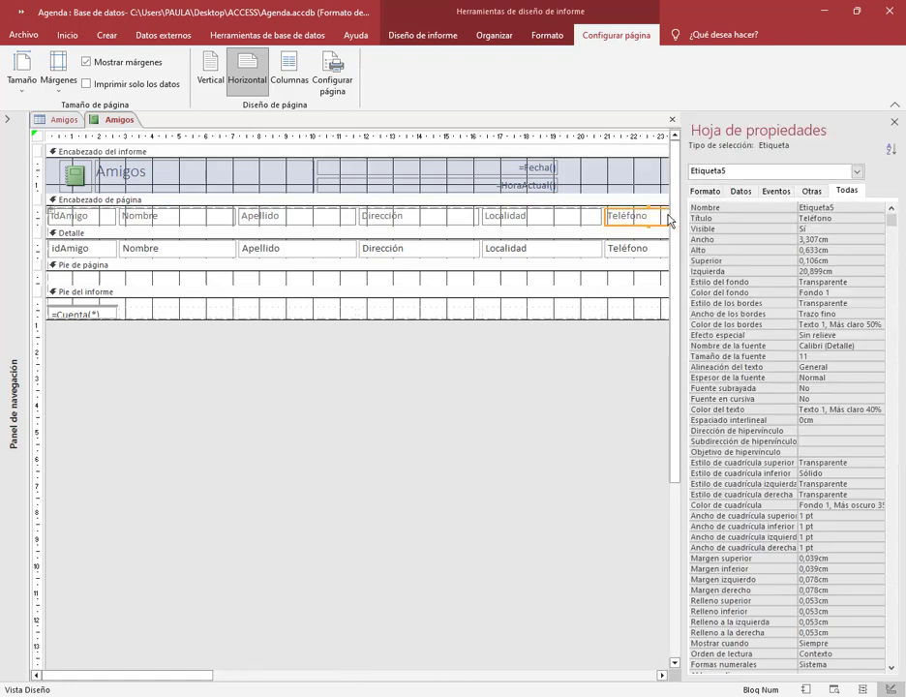
{"action": "left_click", "coordinate": [892, 135]}
Widen the Teléfono column slightly to about 3.4 cm using its box in the Detalle section.
{"action": "left_click", "coordinate": [689, 252]}
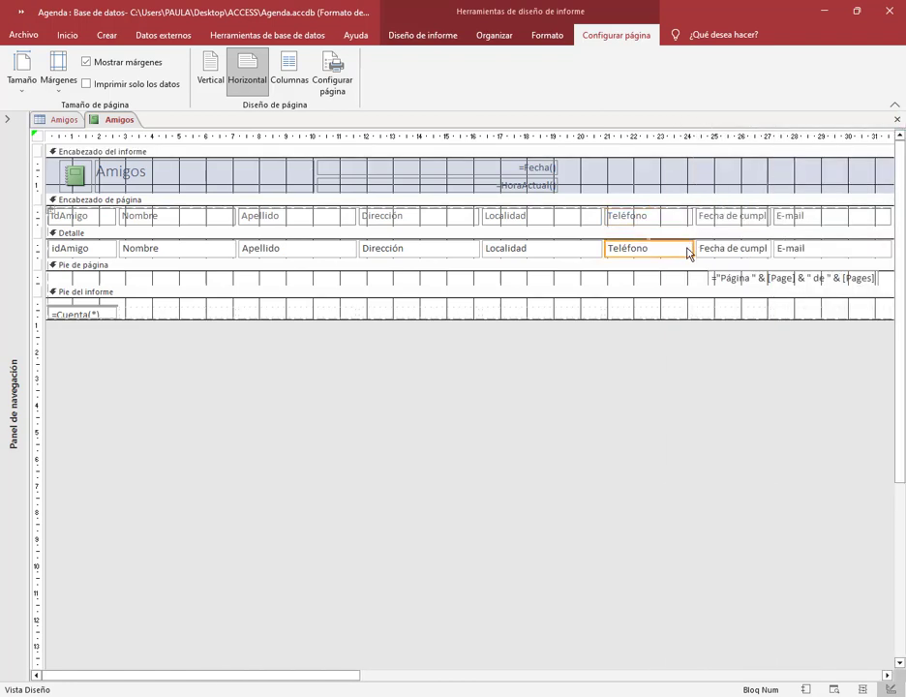
{"action": "mouse_move", "coordinate": [686, 253]}
{"action": "left_mouse_down"}
{"action": "mouse_move", "coordinate": [675, 254]}
{"action": "mouse_move", "coordinate": [695, 255]}
{"action": "left_mouse_up"}
{"action": "left_click", "coordinate": [675, 214]}
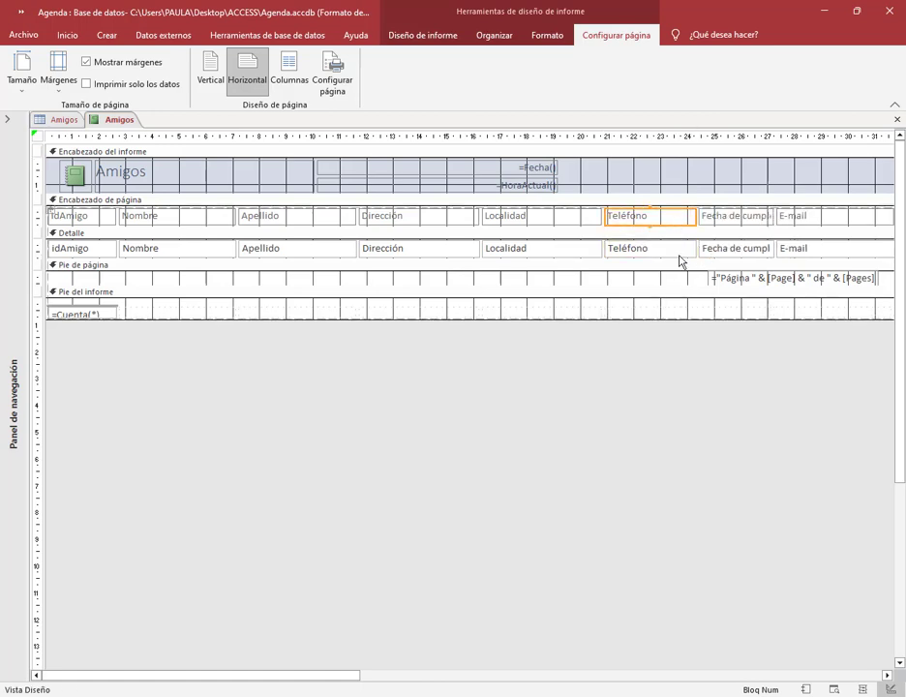
{"action": "left_click", "coordinate": [678, 245]}
{"action": "left_click", "coordinate": [673, 214]}
{"action": "left_click_drag", "start_coordinate": [48, 195], "coordinate": [829, 230]}
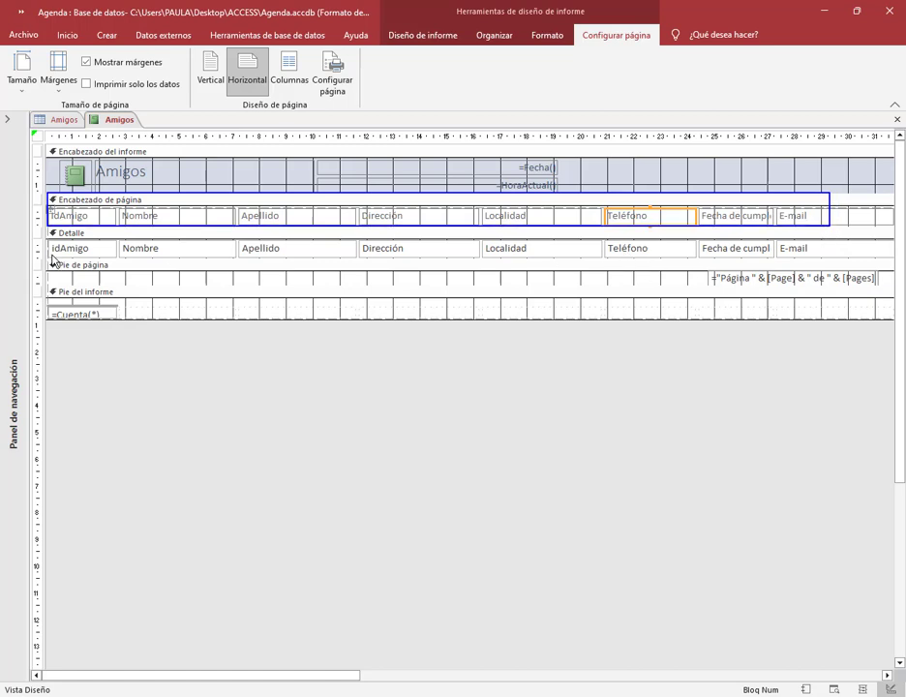
{"action": "left_click_drag", "start_coordinate": [46, 234], "coordinate": [818, 266]}
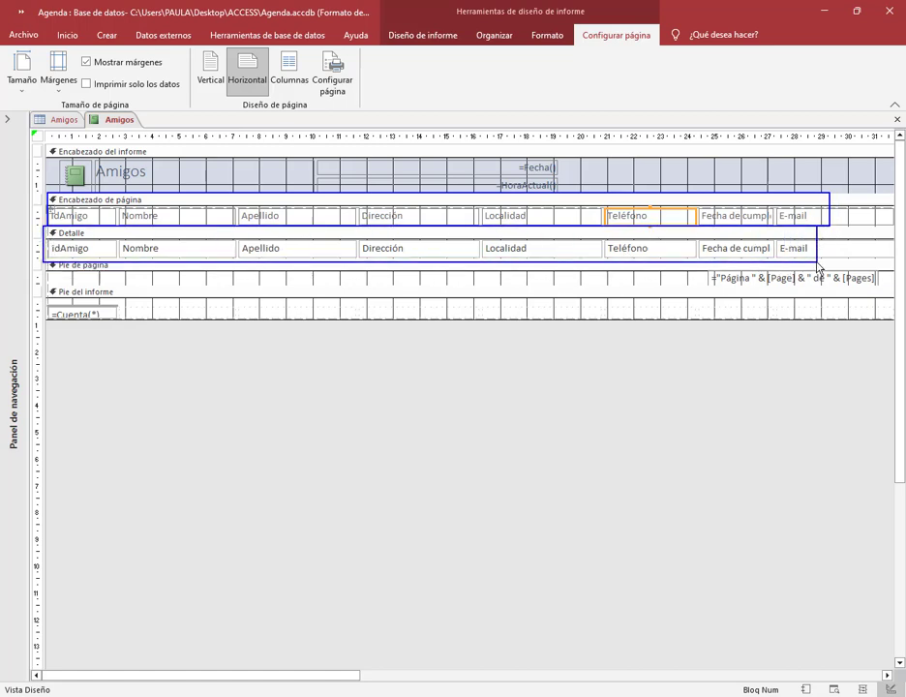
{"action": "left_click", "coordinate": [636, 249]}
{"action": "left_click", "coordinate": [636, 250]}
{"action": "left_click", "coordinate": [578, 254]}
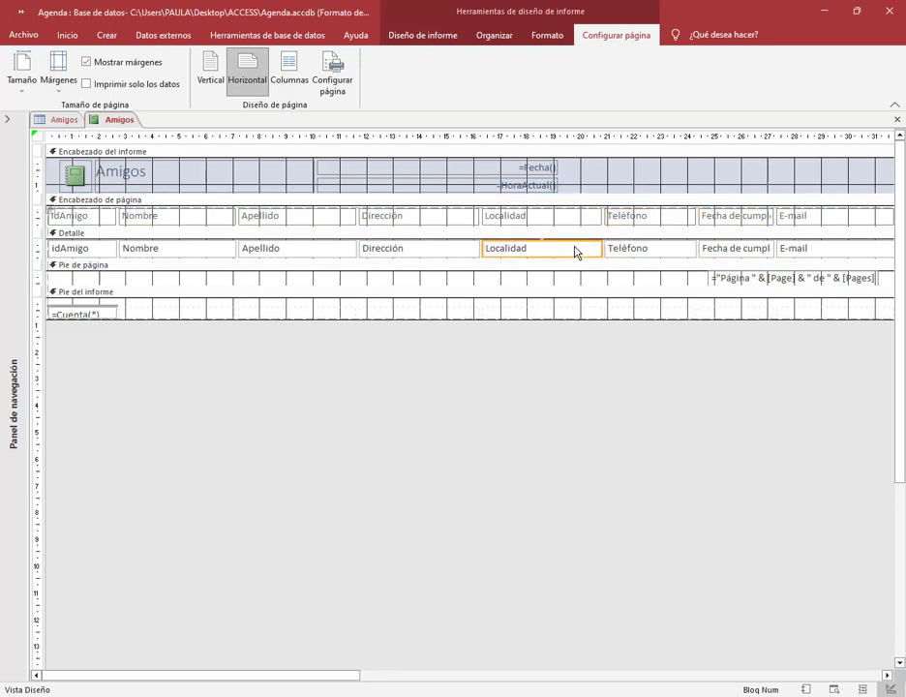
{"action": "left_click_drag", "start_coordinate": [478, 236], "coordinate": [606, 266]}
{"action": "mouse_move", "coordinate": [574, 318]}
{"action": "left_mouse_down"}
{"action": "mouse_move", "coordinate": [569, 252]}
{"action": "mouse_move", "coordinate": [571, 265]}
{"action": "left_mouse_up"}
Widen the Teléfono column to about 3.6 cm and narrow Fecha de cumpleaños to about 2.6 cm.
{"action": "left_click", "coordinate": [670, 251]}
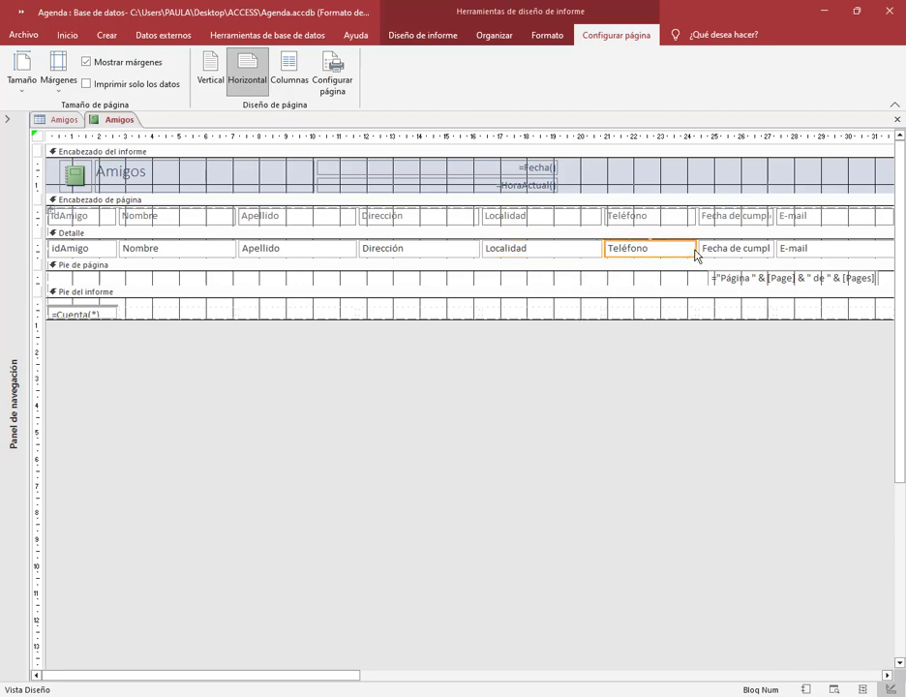
{"action": "mouse_move", "coordinate": [695, 255]}
{"action": "left_mouse_down"}
{"action": "mouse_move", "coordinate": [680, 253]}
{"action": "mouse_move", "coordinate": [702, 256]}
{"action": "left_mouse_up"}
{"action": "left_click", "coordinate": [741, 254]}
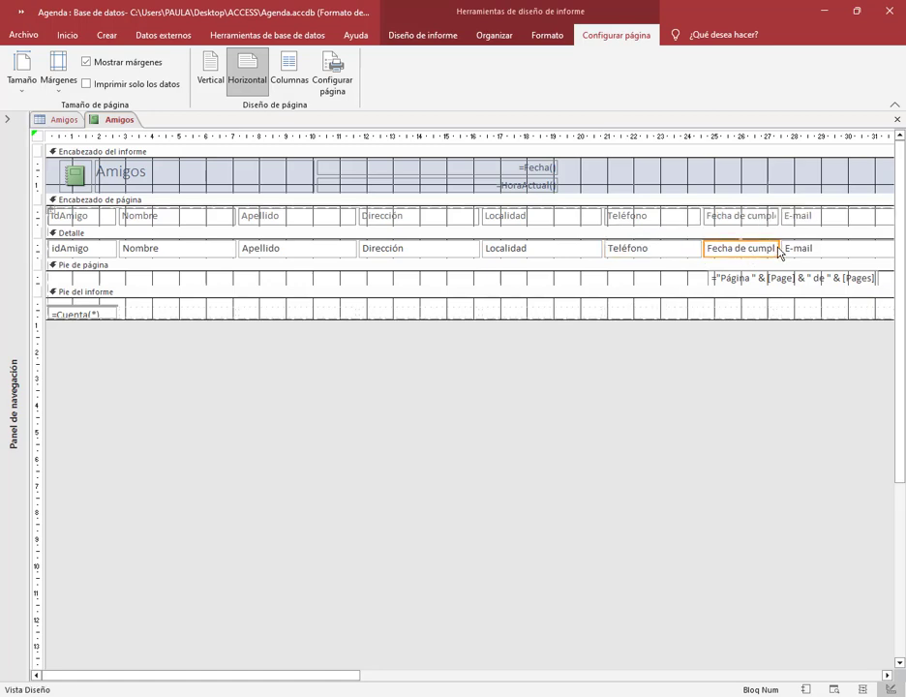
{"action": "left_click_drag", "start_coordinate": [779, 251], "coordinate": [772, 252]}
Narrow the Localidad column to about 4 cm and the Nombre and Apellido columns to about 3.8 cm each.
{"action": "left_click", "coordinate": [595, 219]}
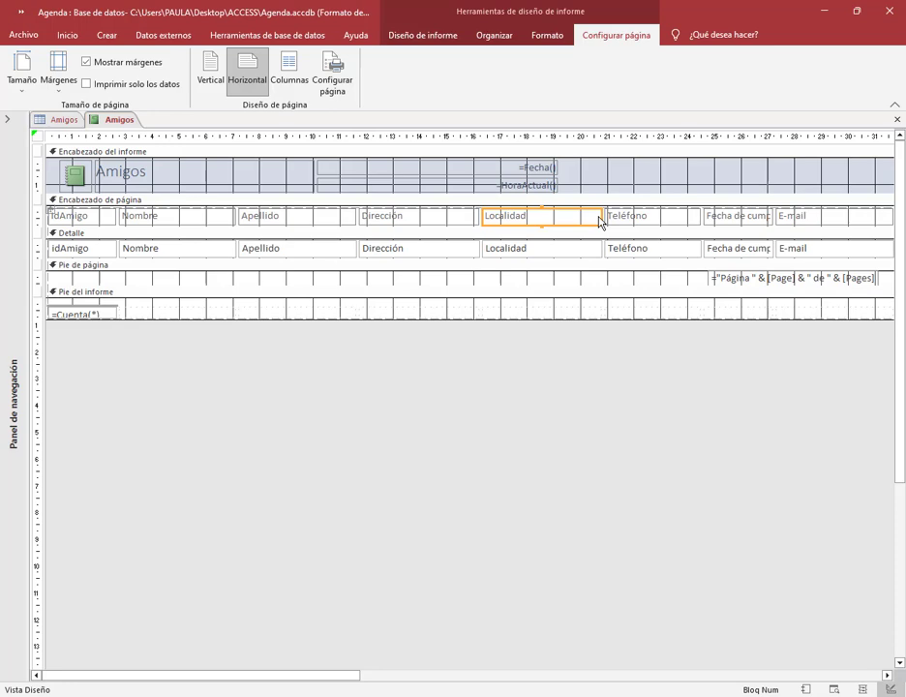
{"action": "left_click_drag", "start_coordinate": [599, 222], "coordinate": [585, 221]}
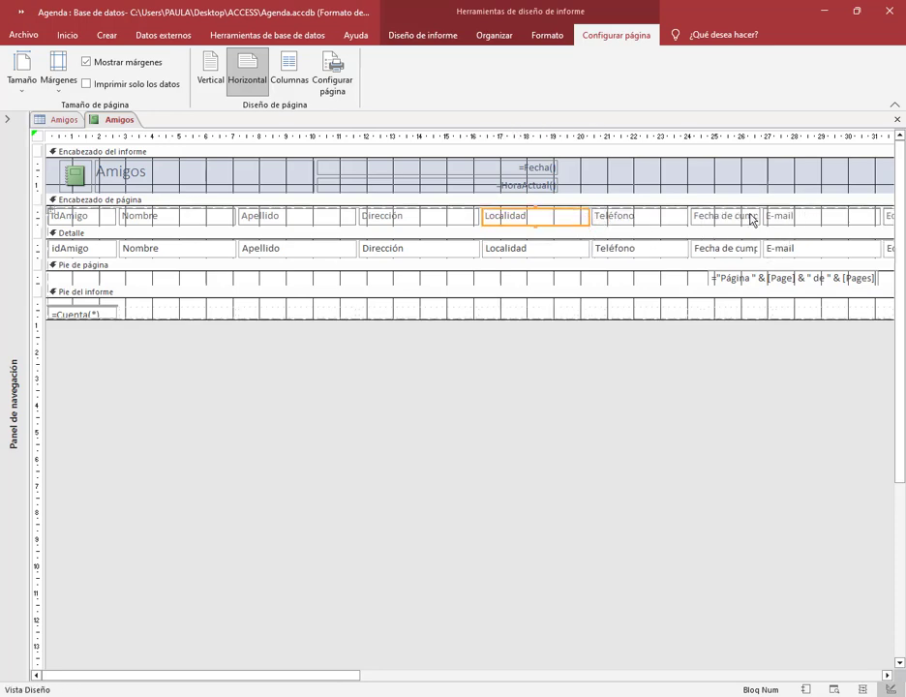
{"action": "left_click", "coordinate": [218, 221]}
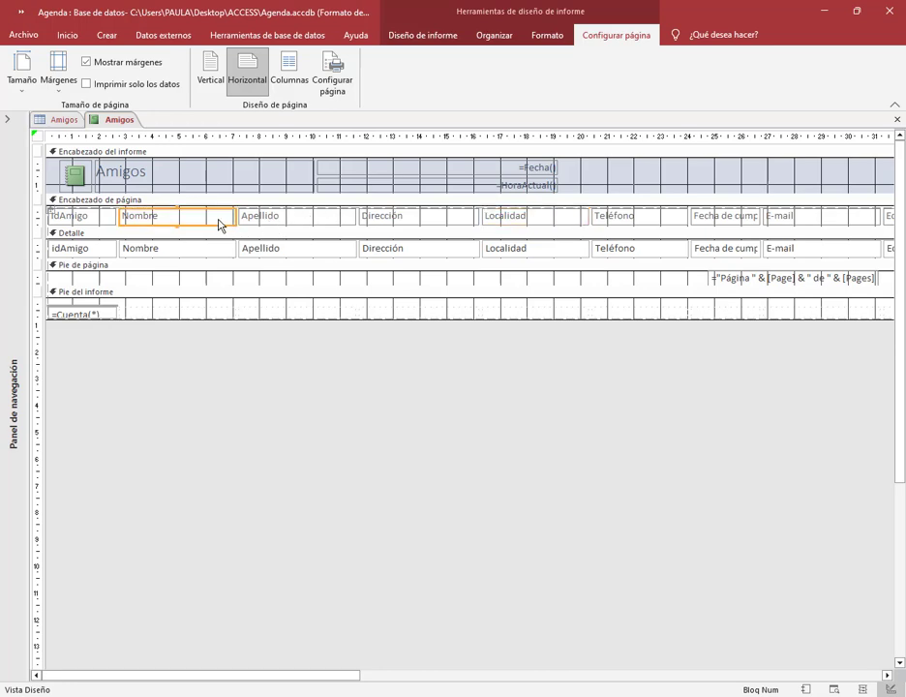
{"action": "left_click_drag", "start_coordinate": [233, 224], "coordinate": [220, 222]}
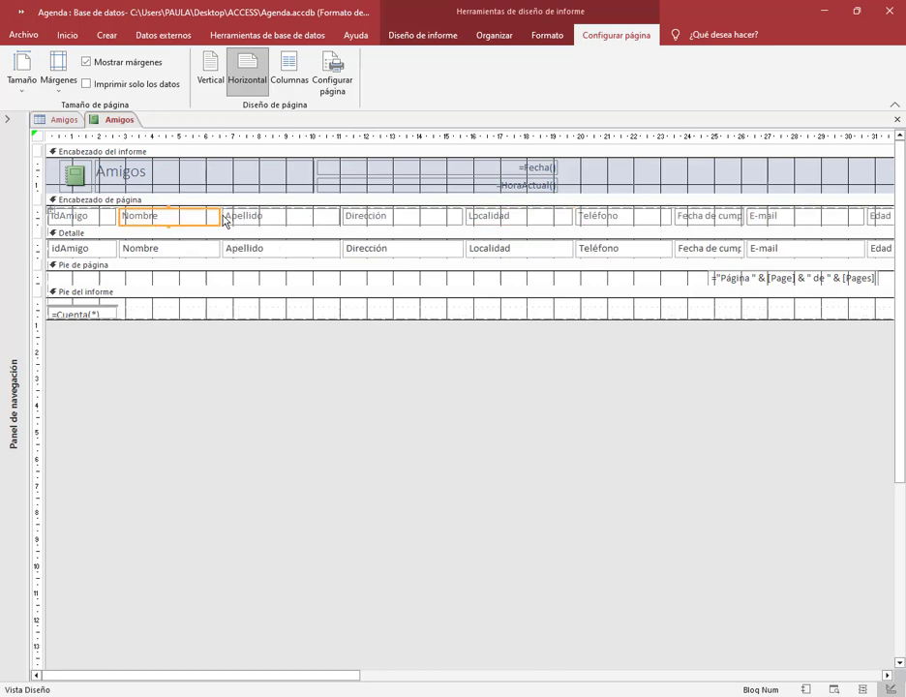
{"action": "left_click", "coordinate": [325, 223]}
{"action": "left_click_drag", "start_coordinate": [340, 224], "coordinate": [324, 224]}
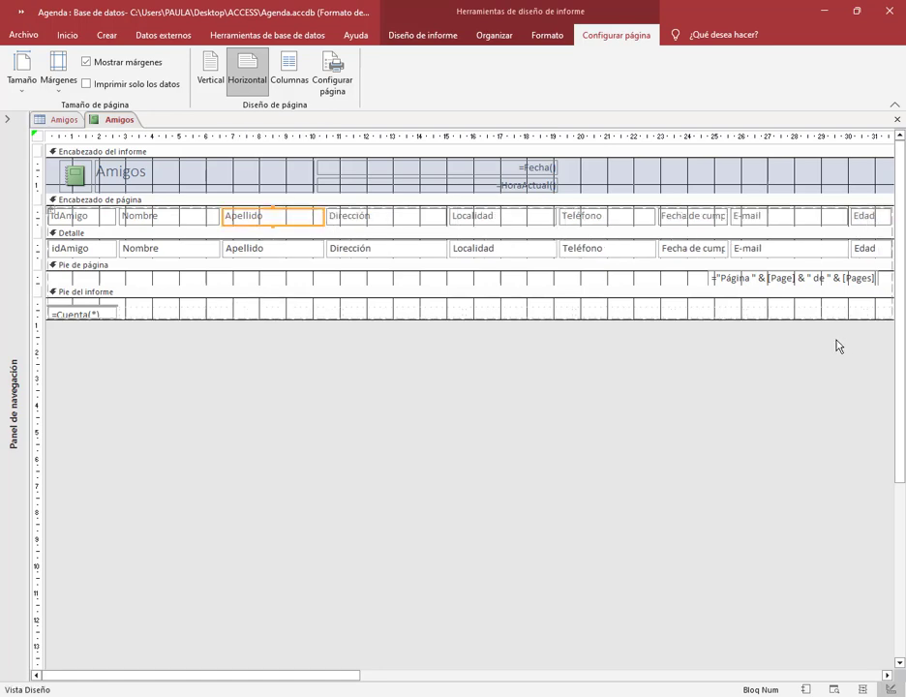
Extend the =Cuenta(*) box in the report footer upward to about 0.7 cm tall.
{"action": "left_click", "coordinate": [76, 312]}
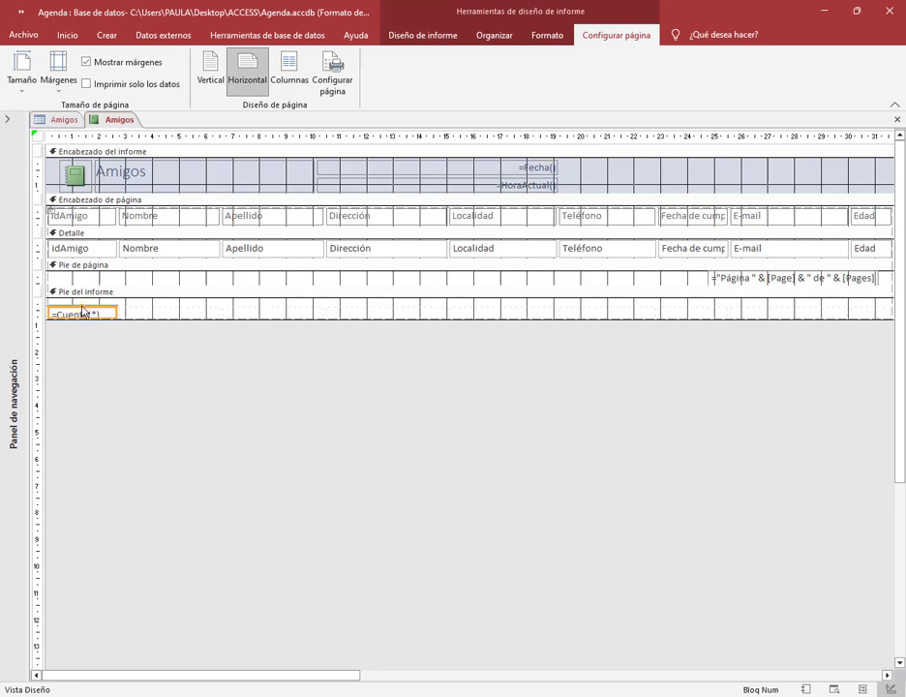
{"action": "left_click_drag", "start_coordinate": [84, 314], "coordinate": [86, 307]}
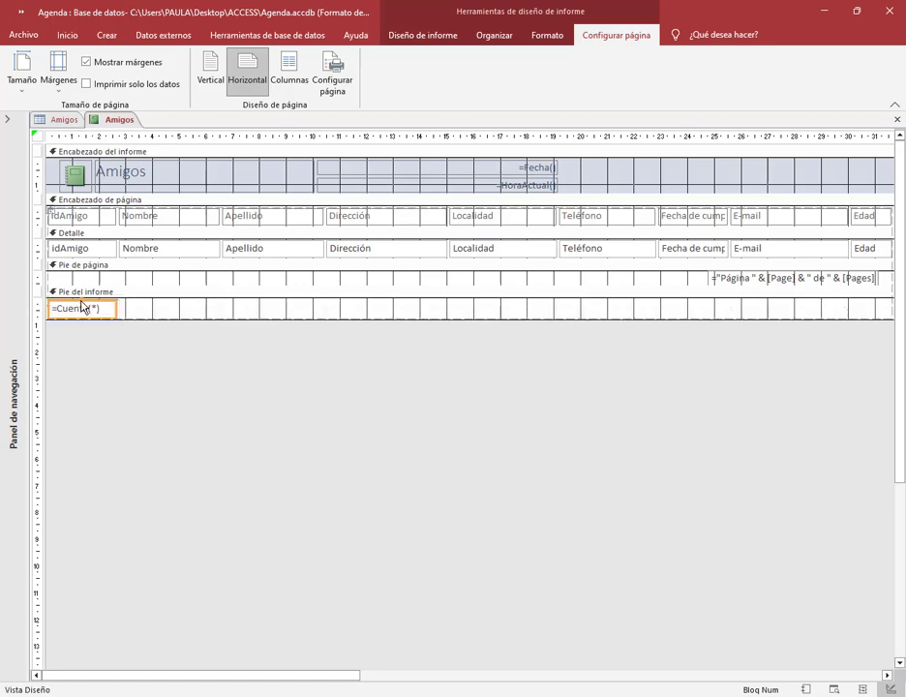
{"action": "left_click", "coordinate": [152, 313]}
{"action": "left_click", "coordinate": [339, 356]}
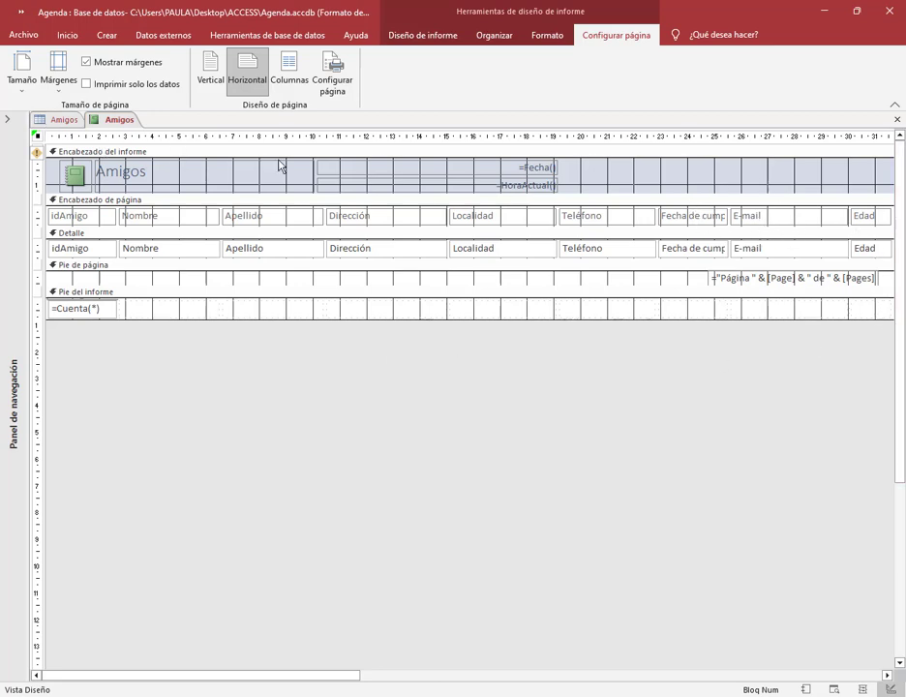
Switch the Amigos report to Report view and check how the columns fit across its full width.
{"action": "right_click", "coordinate": [124, 121]}
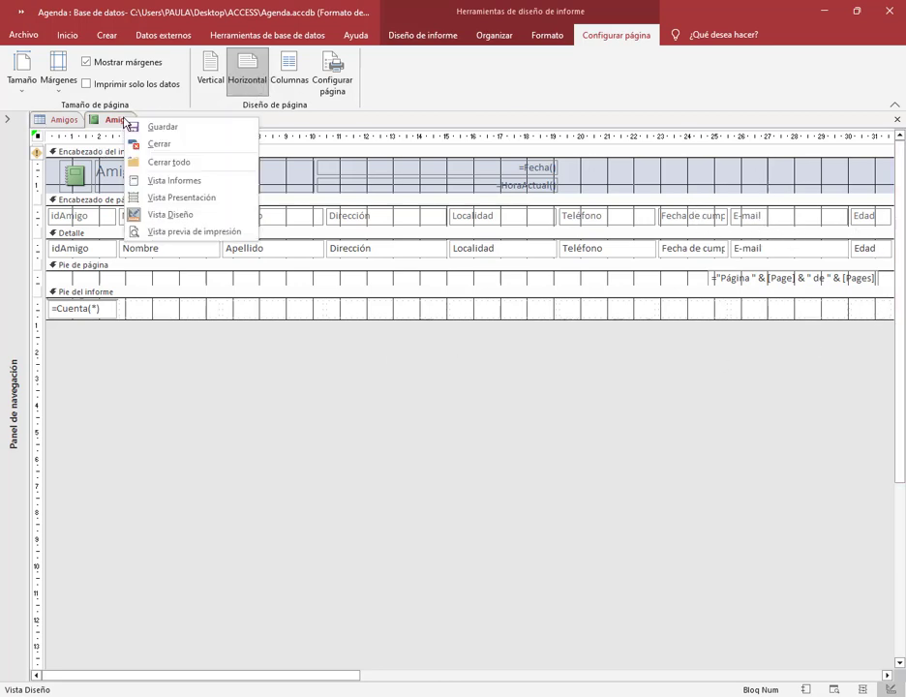
{"action": "left_click", "coordinate": [161, 183]}
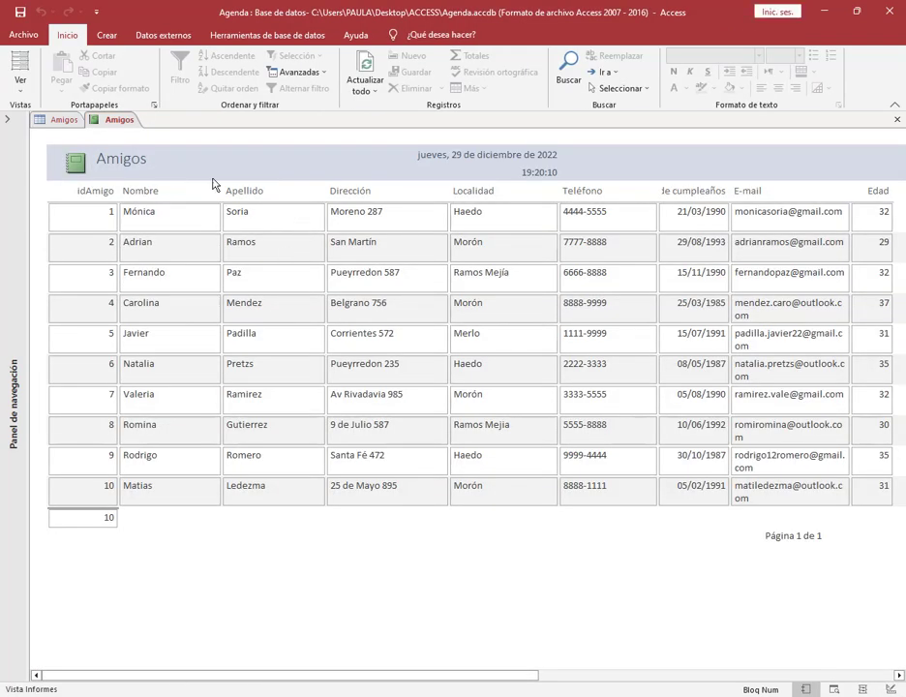
{"action": "left_click", "coordinate": [899, 676]}
{"action": "left_click", "coordinate": [899, 675]}
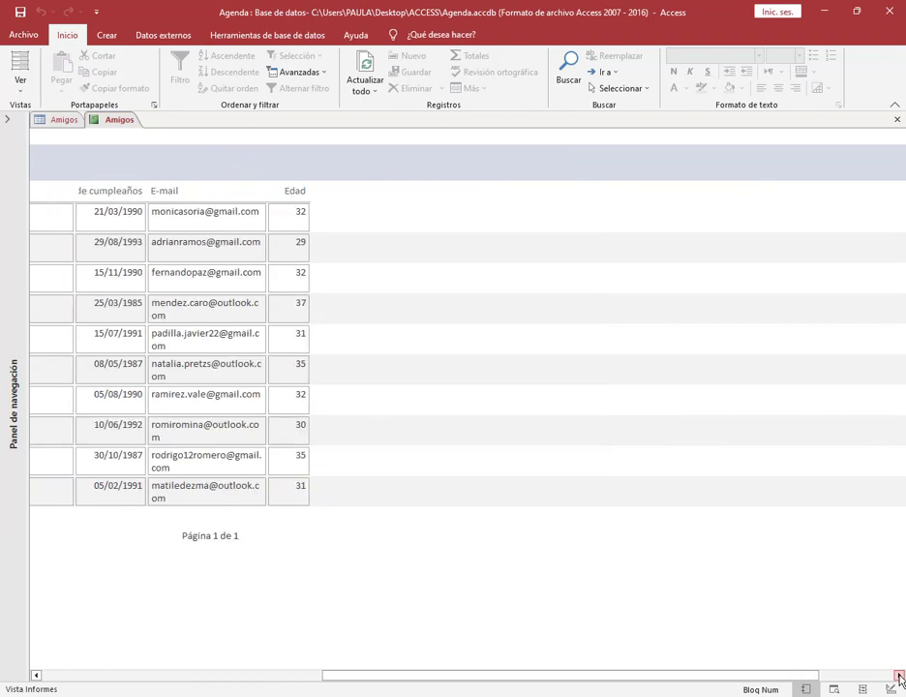
{"action": "left_click_drag", "start_coordinate": [886, 678], "coordinate": [520, 686]}
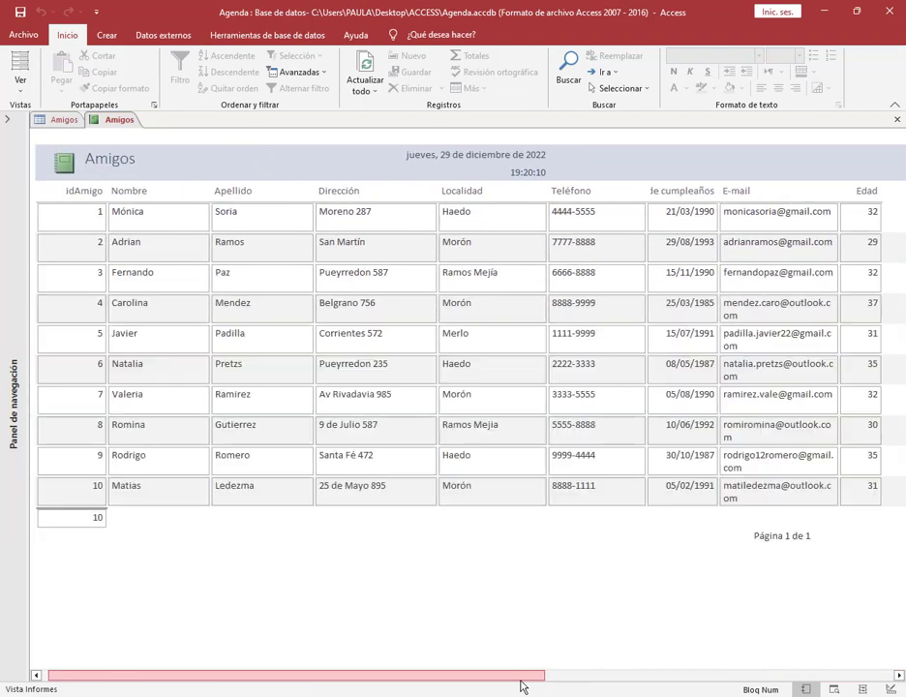
{"action": "left_click", "coordinate": [35, 676]}
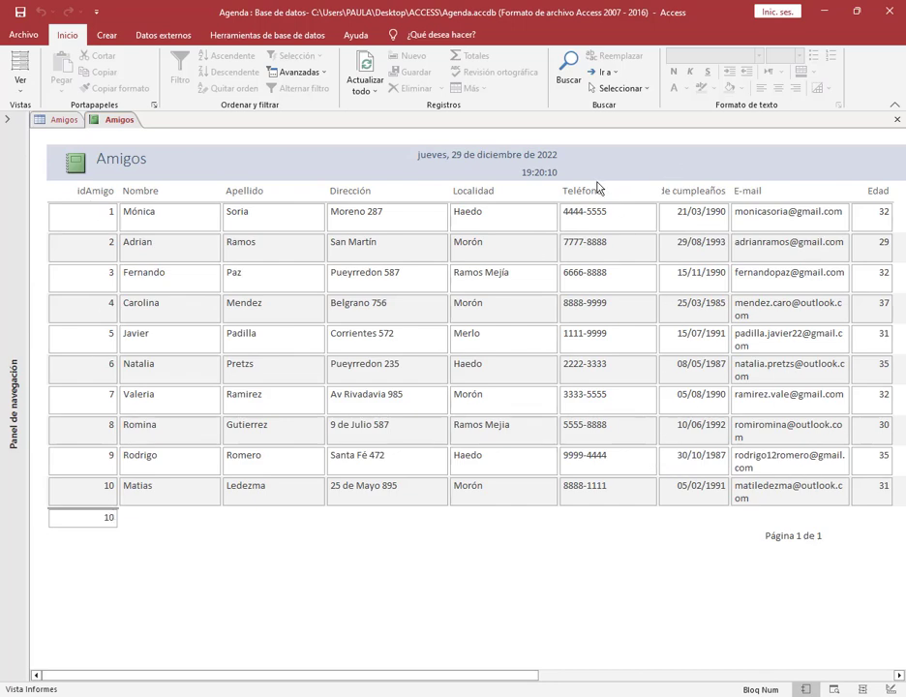
Return the report to Design view and change the title in the report header to "Lista de Amigos".
{"action": "right_click", "coordinate": [121, 123]}
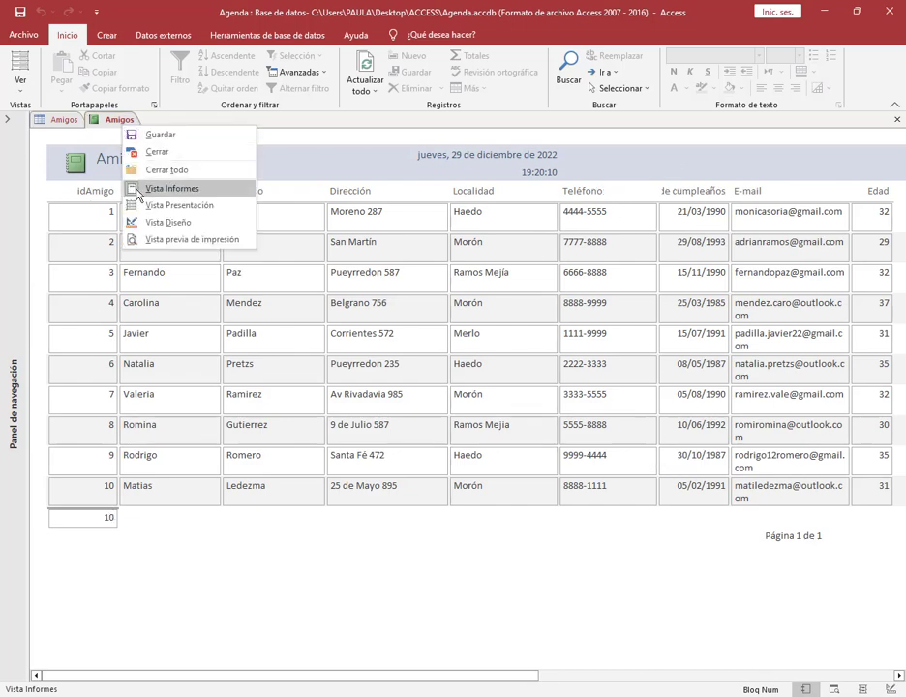
{"action": "left_click", "coordinate": [152, 224]}
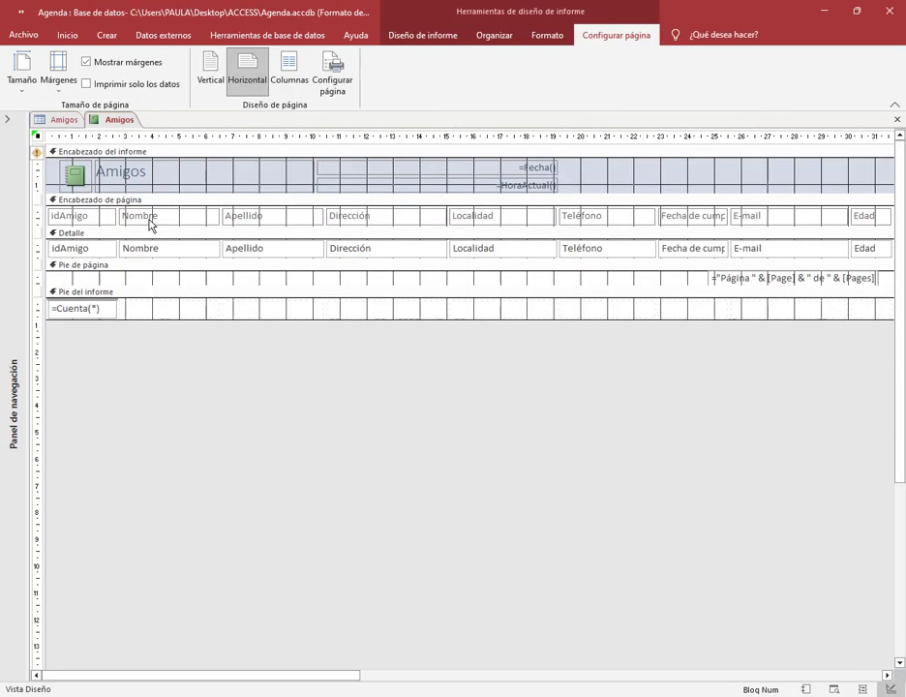
{"action": "left_click", "coordinate": [75, 178]}
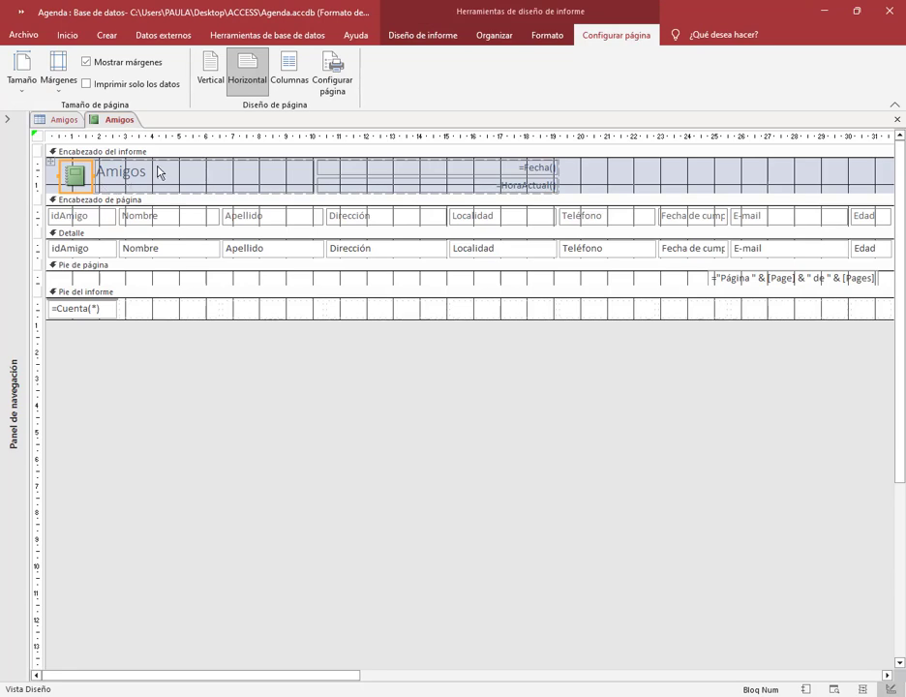
{"action": "left_click", "coordinate": [140, 173]}
{"action": "double_click", "coordinate": [141, 173]}
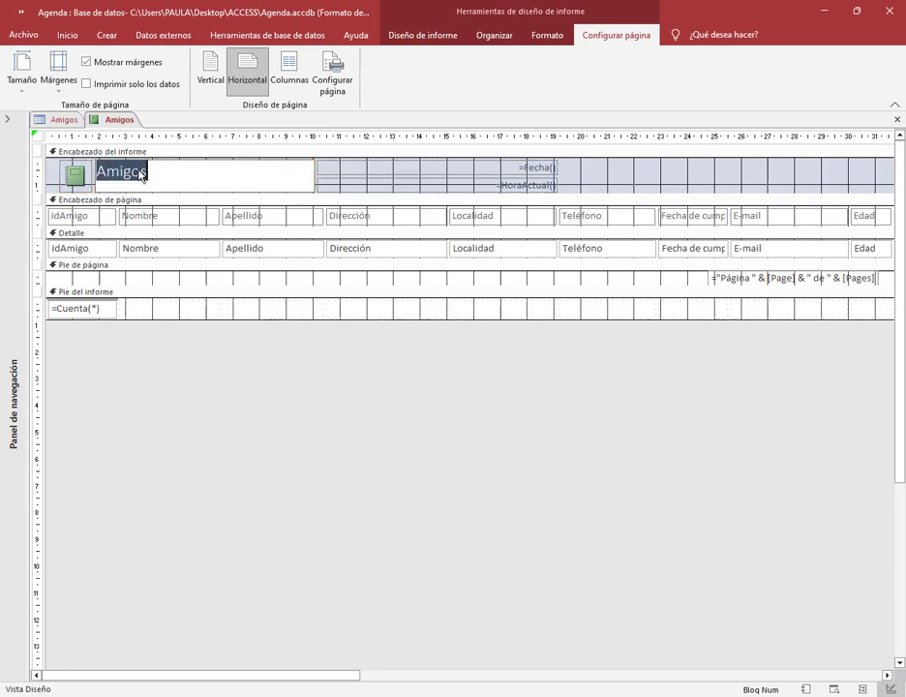
{"action": "left_click", "coordinate": [140, 173]}
{"action": "type", "text": "Lista de"}
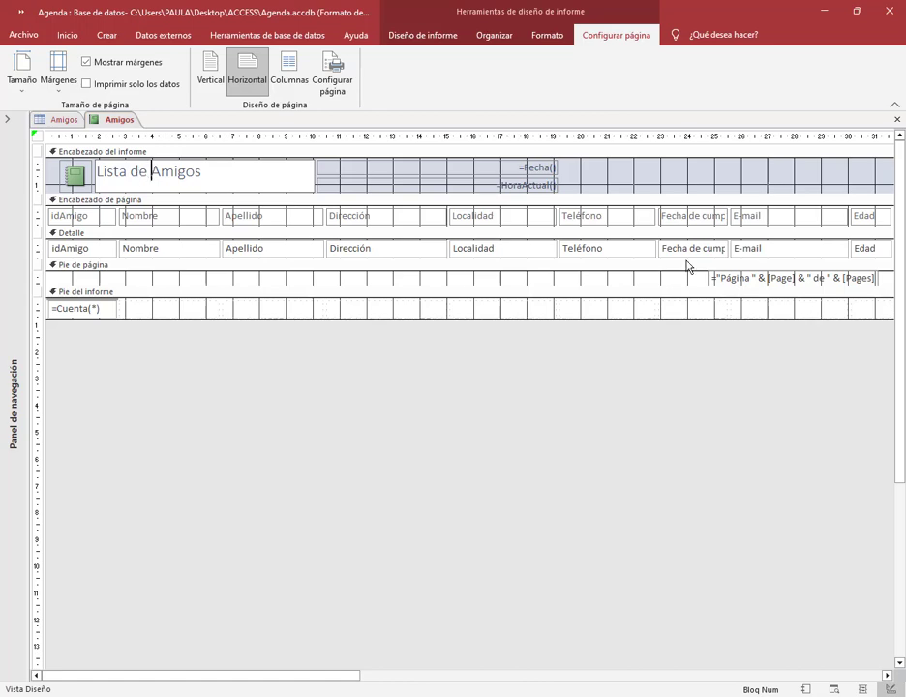
Delete the =HoraActual() time field from the report header.
{"action": "left_click", "coordinate": [581, 190]}
{"action": "left_click", "coordinate": [547, 189]}
{"action": "key", "text": "Delete"}
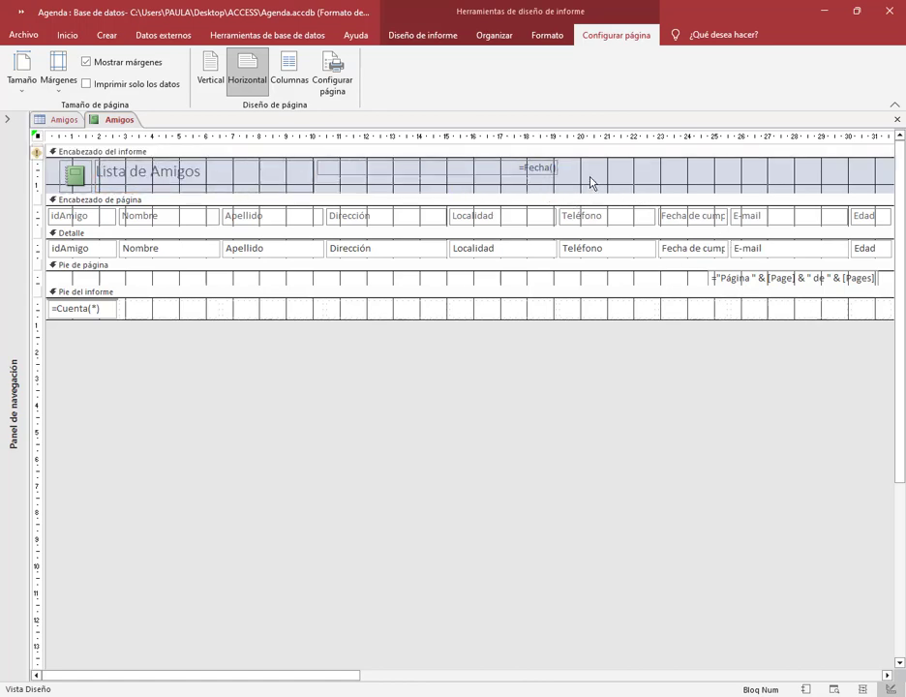
{"action": "left_click", "coordinate": [591, 181]}
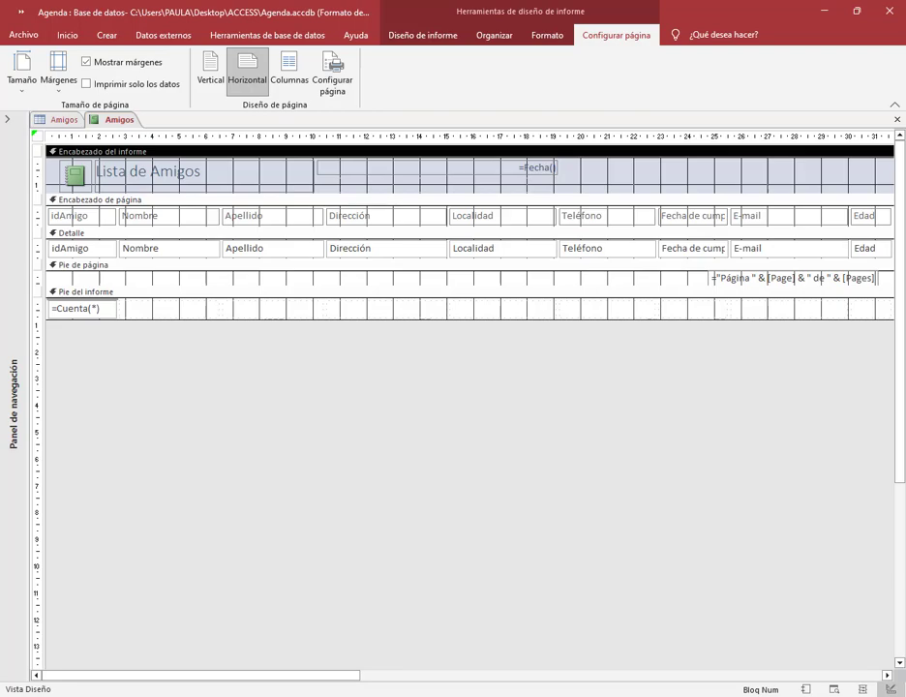
Check the Google Meet call's chat messages and return to the Amigos report in Access.
{"action": "left_click", "coordinate": [142, 661]}
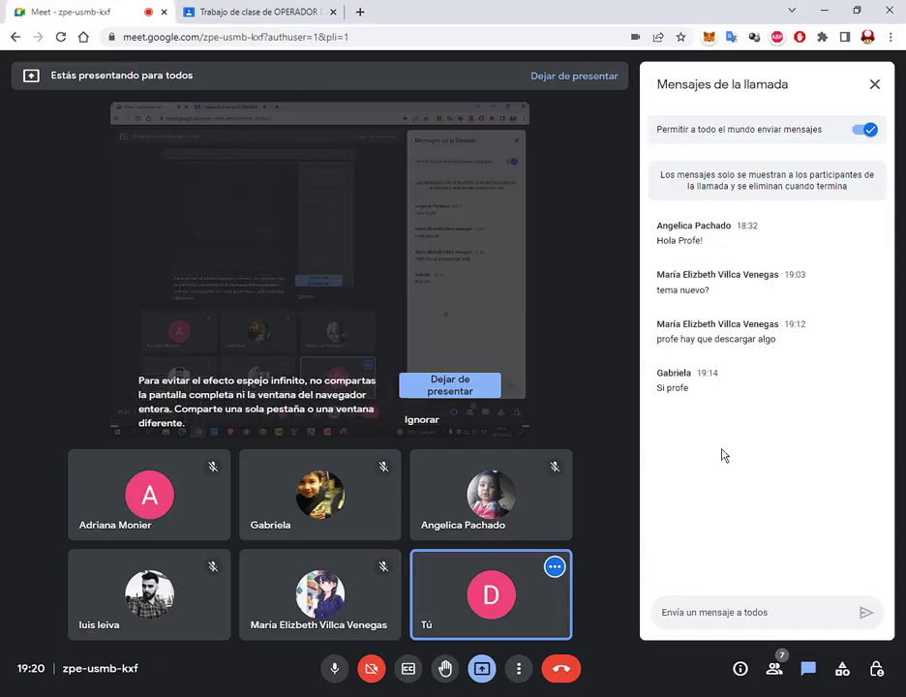
{"action": "left_click", "coordinate": [468, 694]}
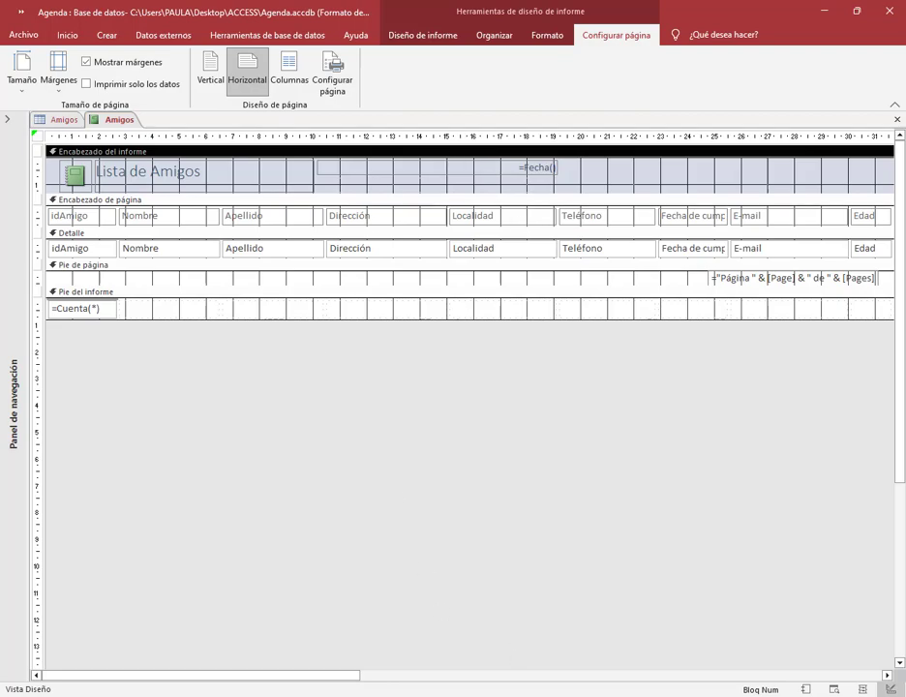
{"action": "left_click", "coordinate": [191, 694]}
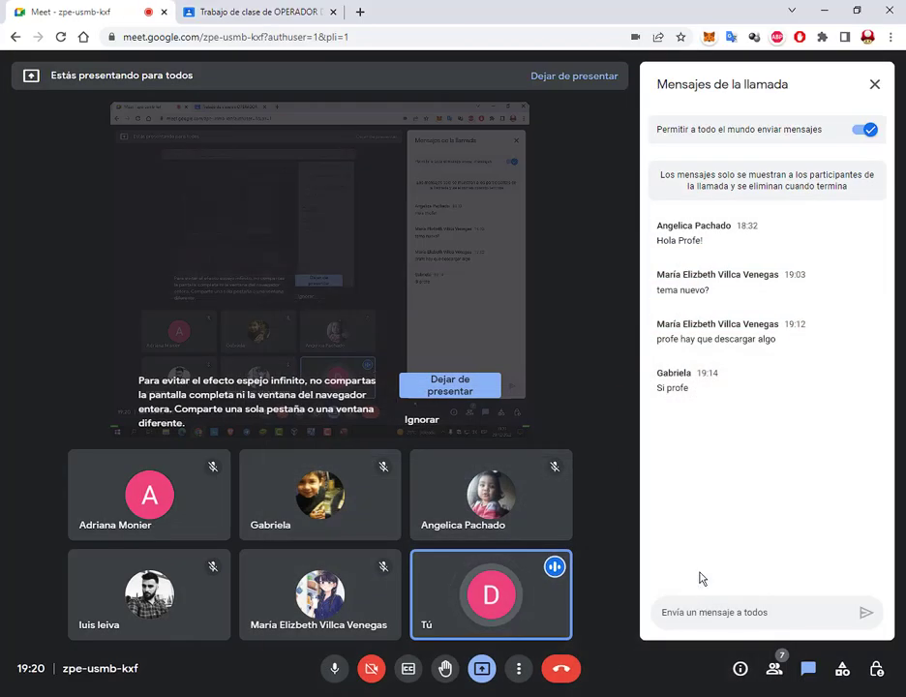
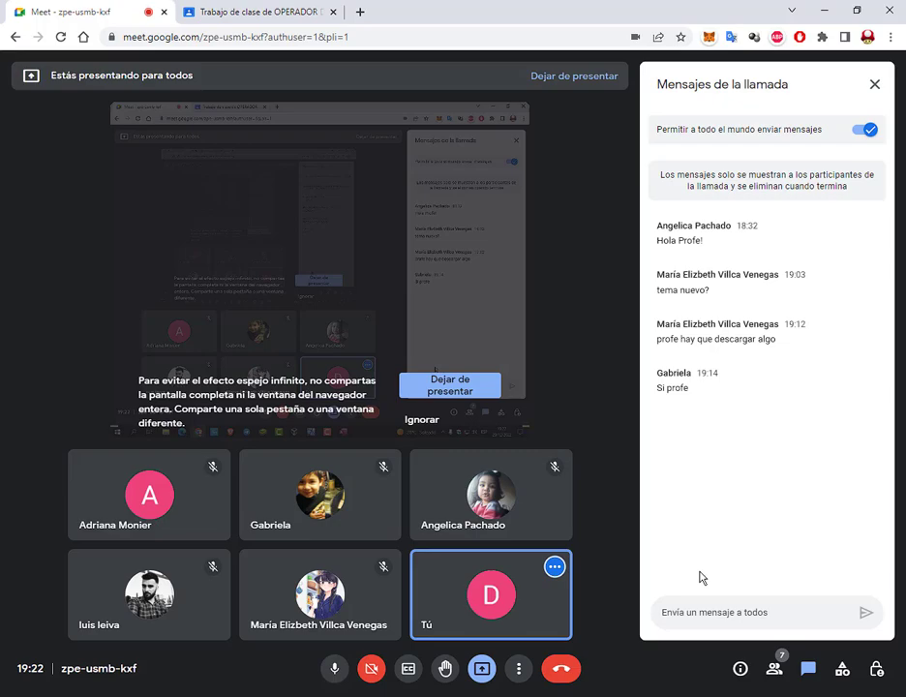
{"action": "key", "text": "alt+Tab"}
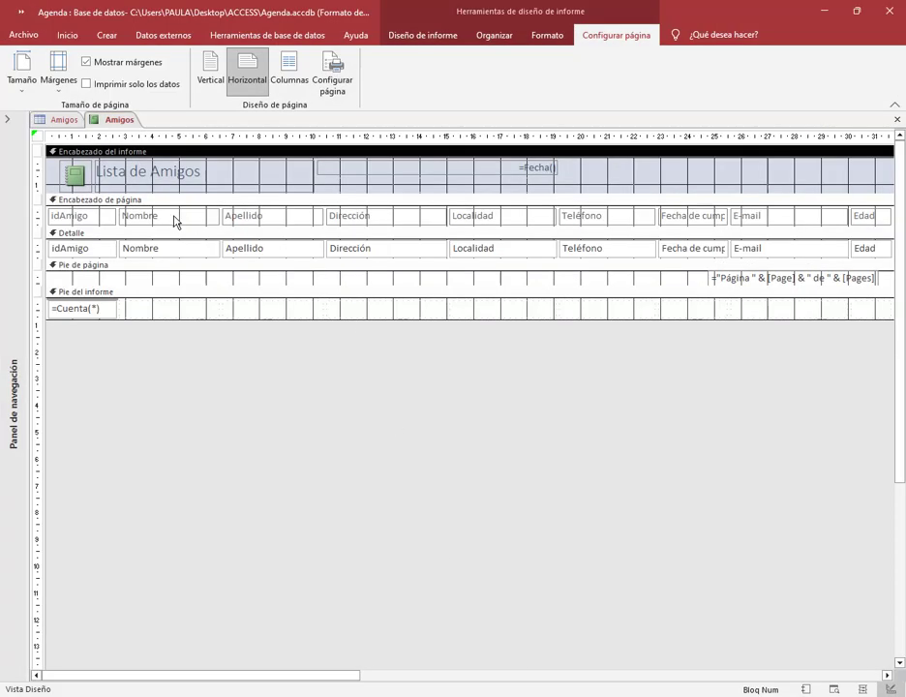
Preview the report header and columns in Report view, and return to Design view.
{"action": "right_click", "coordinate": [109, 123]}
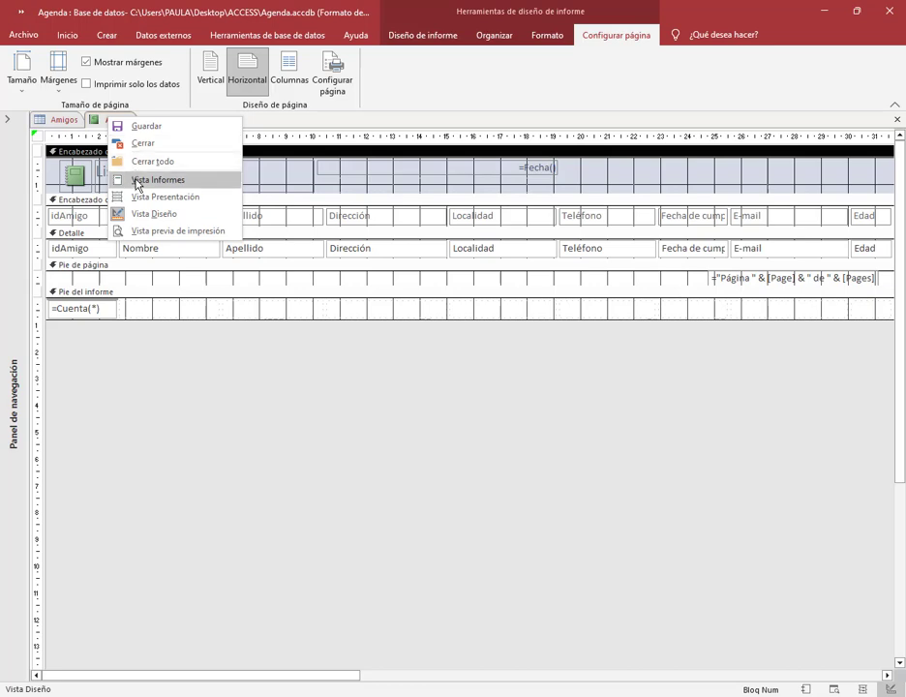
{"action": "left_click", "coordinate": [133, 178]}
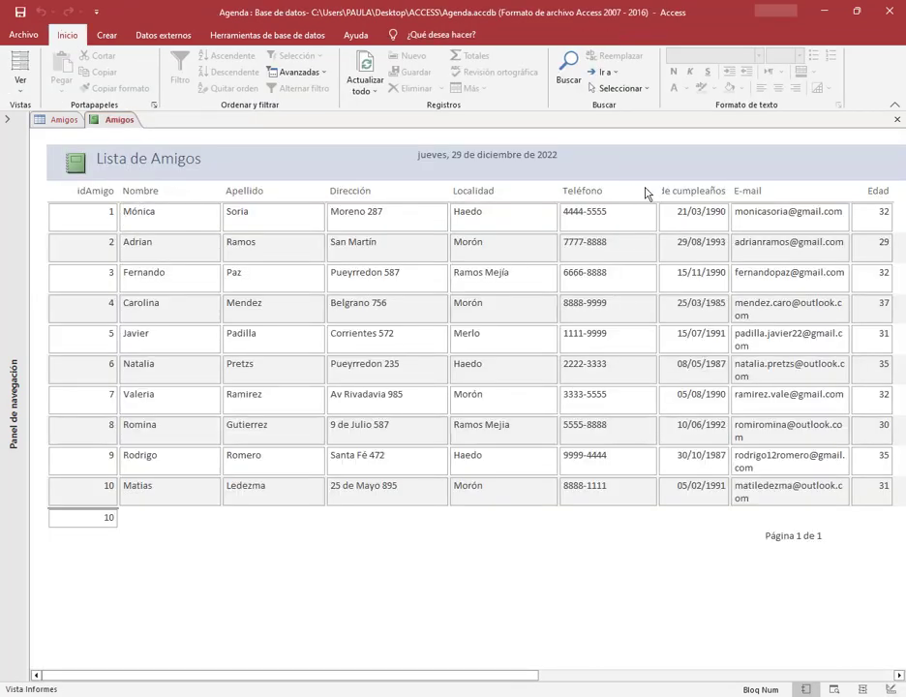
{"action": "right_click", "coordinate": [114, 120]}
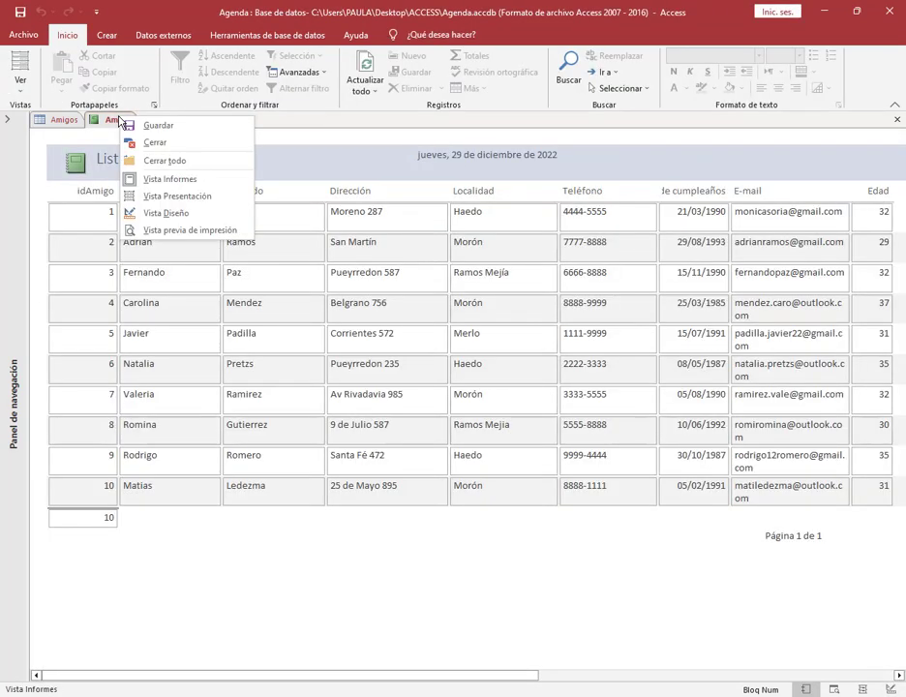
{"action": "left_click", "coordinate": [155, 213]}
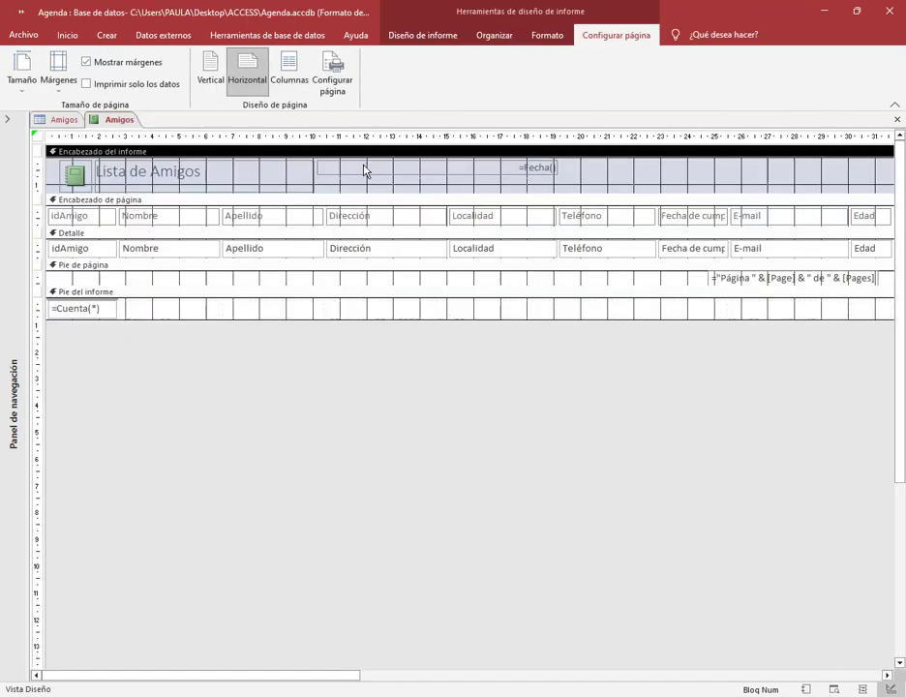
Set the "Lista de Amigos" title's font to Adobe Gothic Std B and centre its text.
{"action": "left_click", "coordinate": [177, 176]}
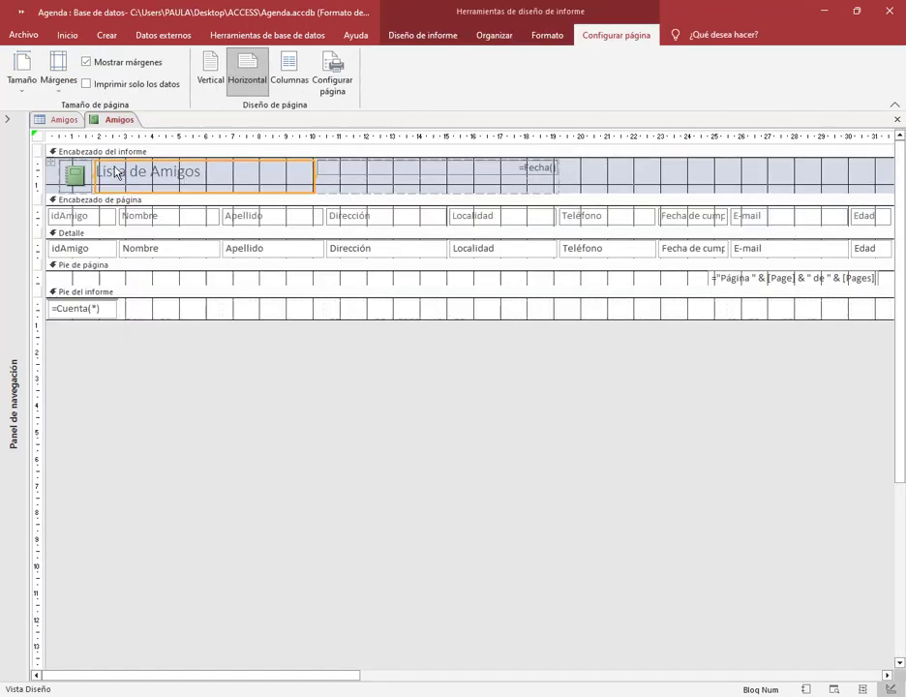
{"action": "left_click", "coordinate": [540, 37]}
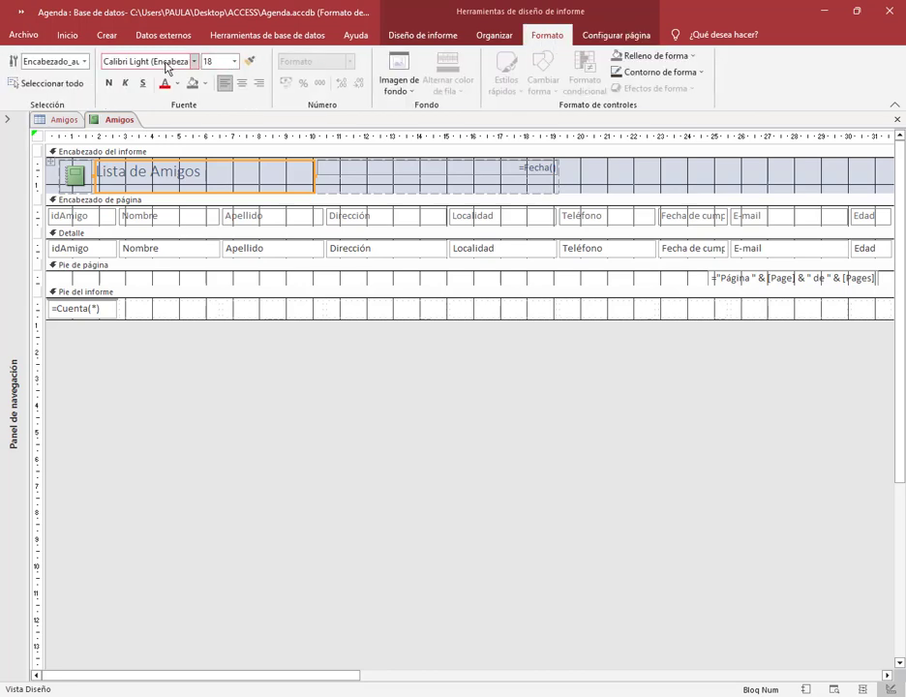
{"action": "left_click", "coordinate": [193, 61]}
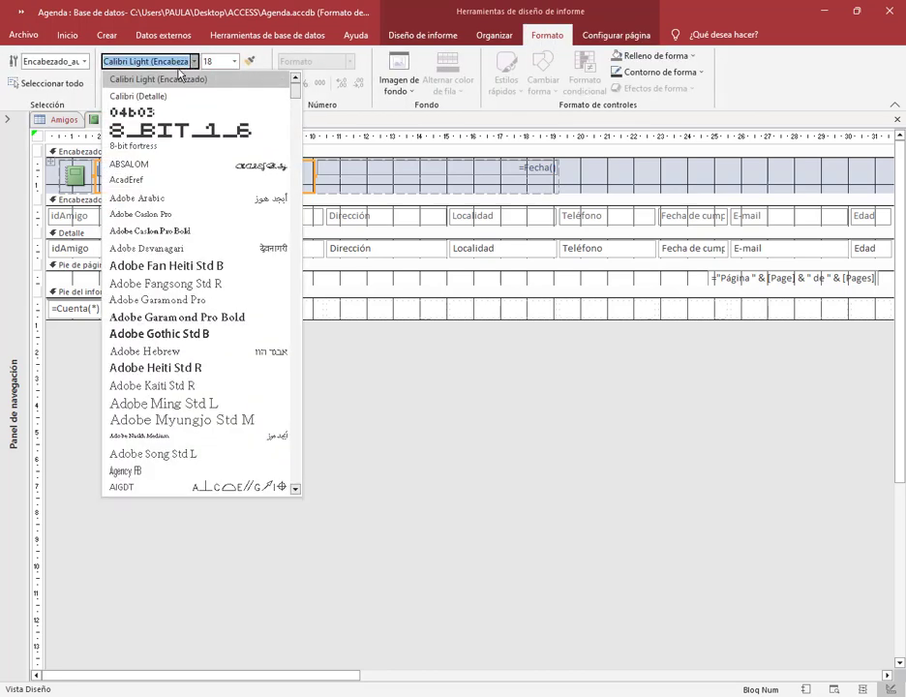
{"action": "left_click", "coordinate": [160, 333]}
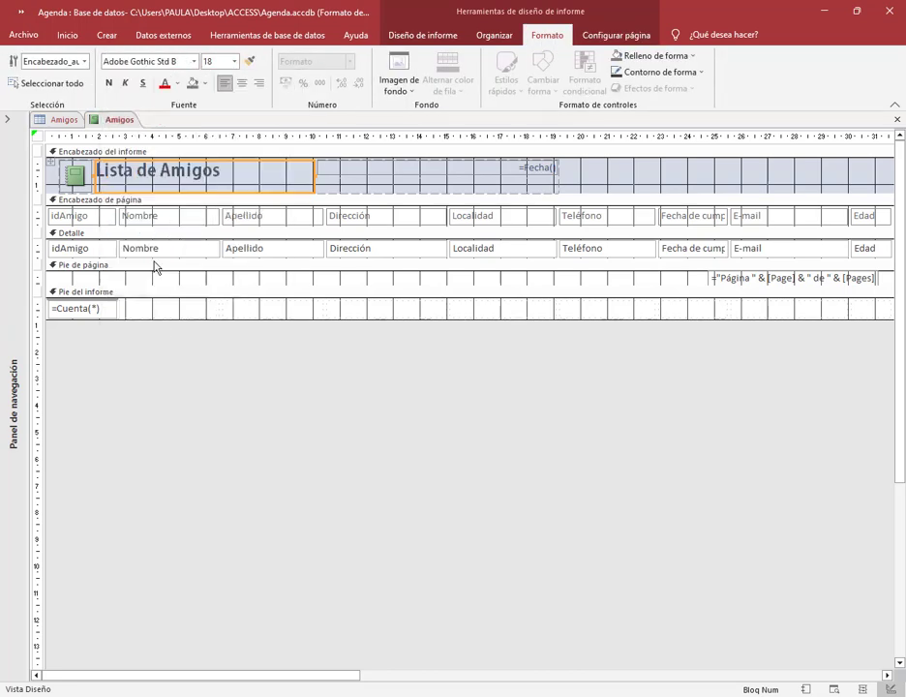
{"action": "left_click", "coordinate": [241, 84]}
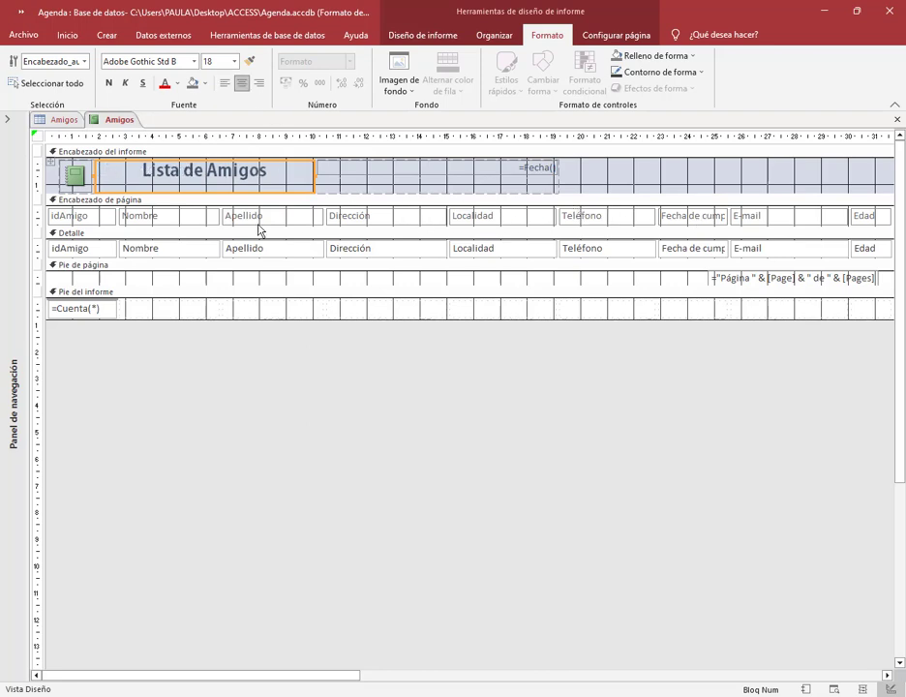
Review the restyled title and the column headings in Report view, and return to Design view.
{"action": "right_click", "coordinate": [127, 124]}
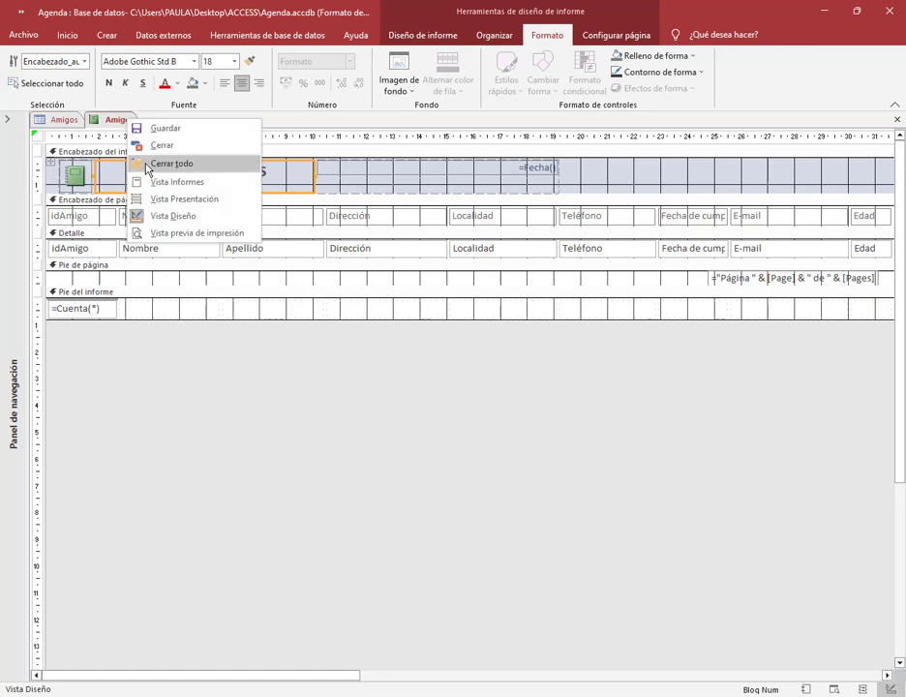
{"action": "left_click", "coordinate": [164, 186]}
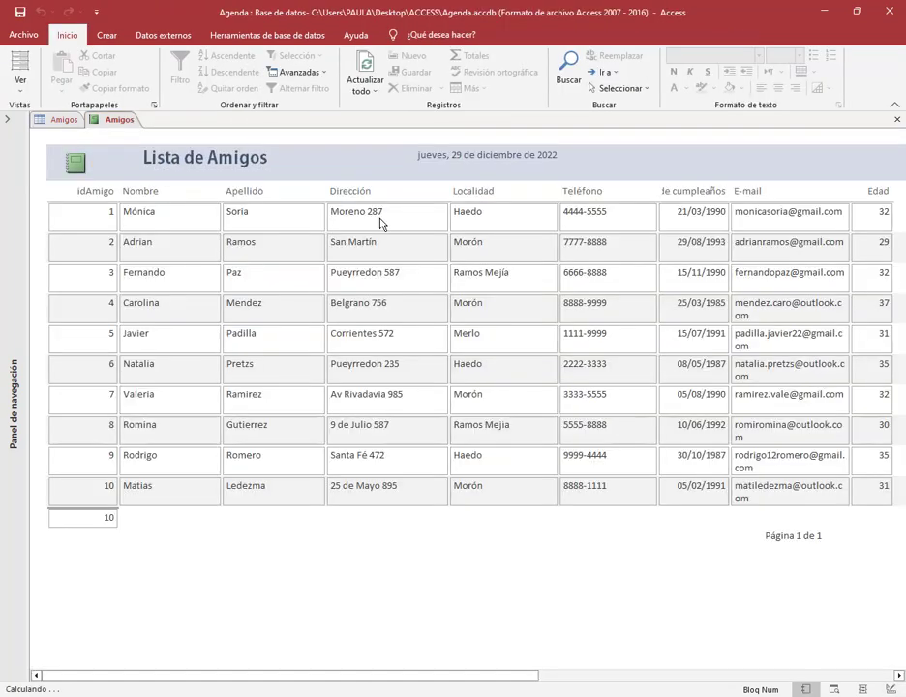
{"action": "left_click_drag", "start_coordinate": [71, 182], "coordinate": [884, 193]}
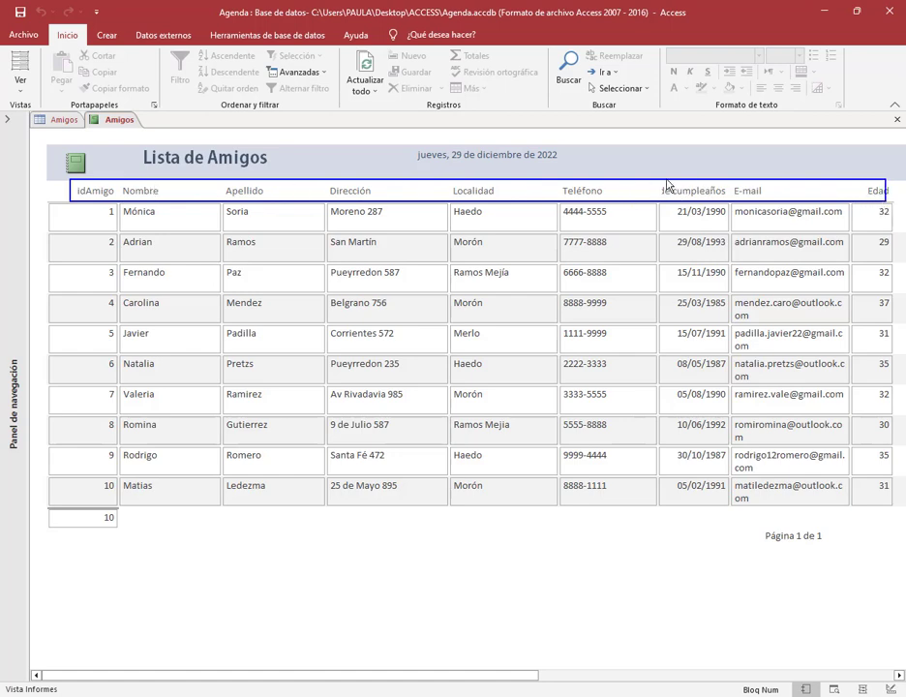
{"action": "left_click_drag", "start_coordinate": [714, 147], "coordinate": [712, 184]}
{"action": "key", "text": "Escape"}
{"action": "right_click", "coordinate": [129, 118]}
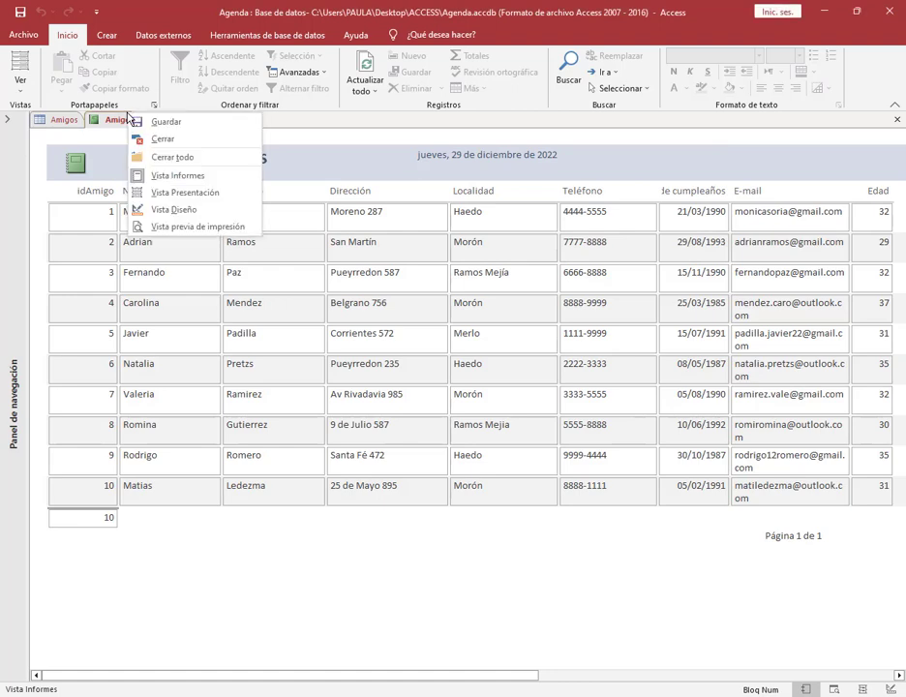
{"action": "left_click", "coordinate": [136, 155]}
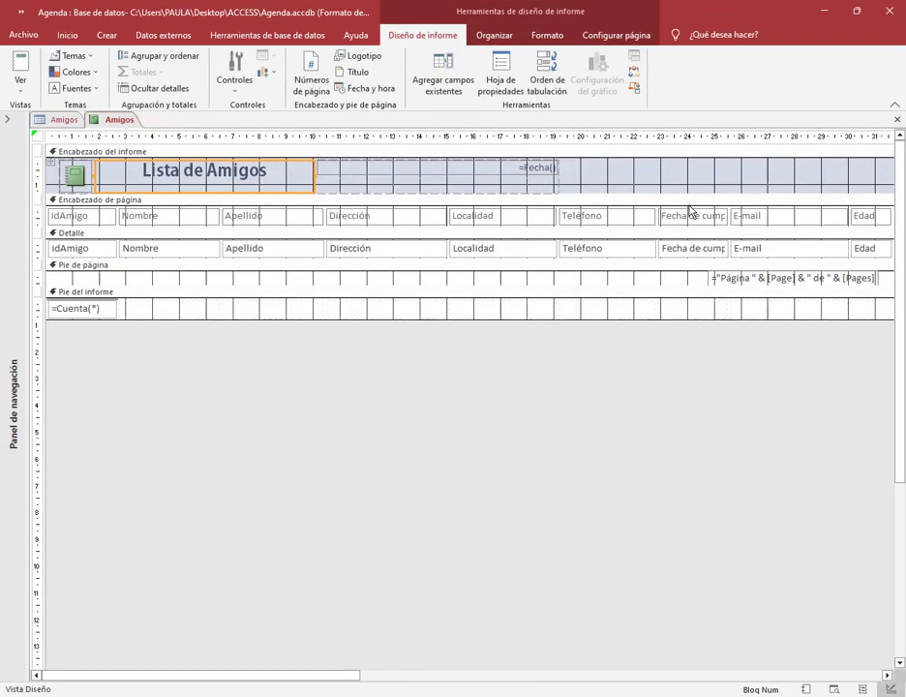
Narrow the Teléfono column to about 2.7 cm and widen the Fecha de cumpleaños column to about 3.9 cm.
{"action": "left_click", "coordinate": [641, 219]}
{"action": "left_click_drag", "start_coordinate": [655, 223], "coordinate": [632, 225]}
{"action": "left_click", "coordinate": [697, 224]}
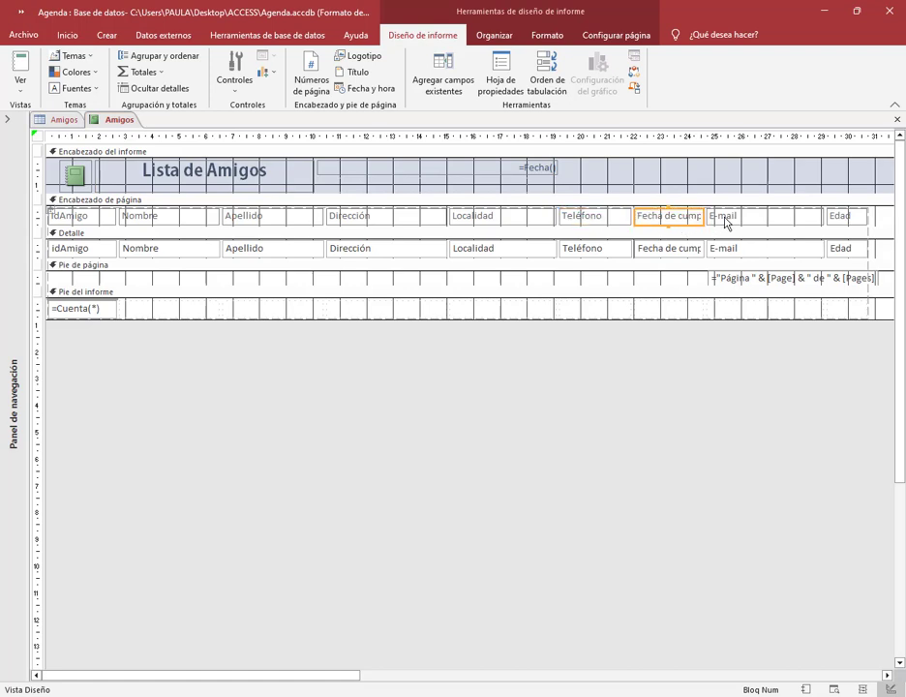
{"action": "left_click_drag", "start_coordinate": [725, 223], "coordinate": [736, 222]}
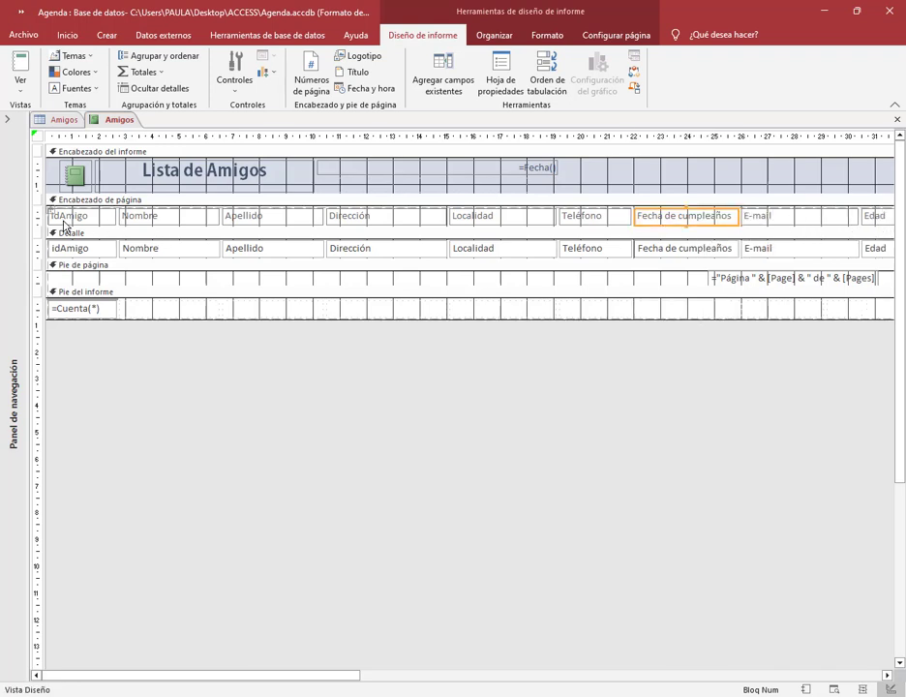
Make all column headings in the page header bold, centred and 12 points in size.
{"action": "left_click", "coordinate": [885, 675]}
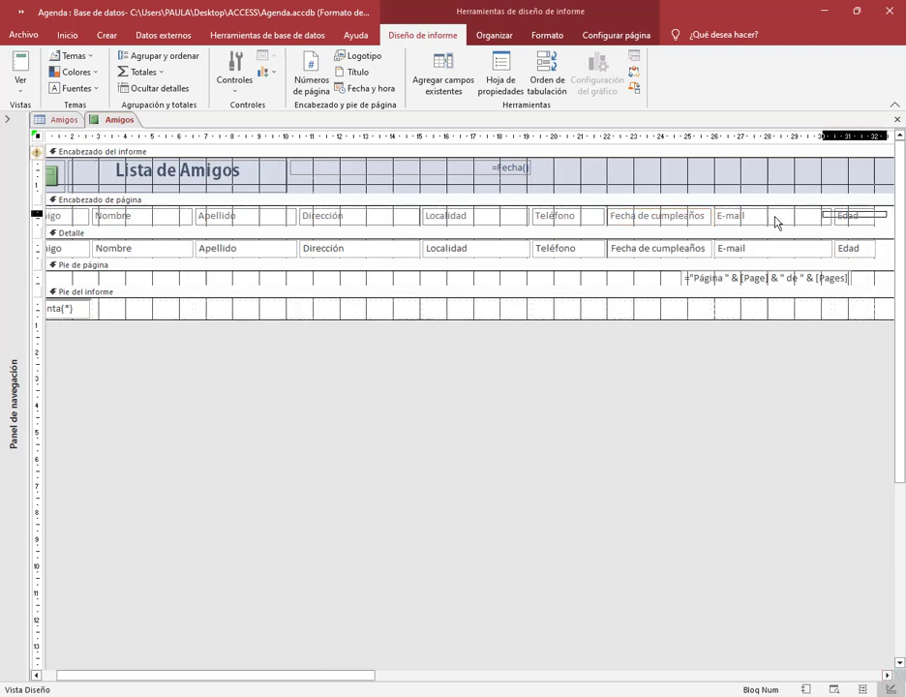
{"action": "left_click", "coordinate": [85, 217]}
{"action": "left_click", "coordinate": [36, 216]}
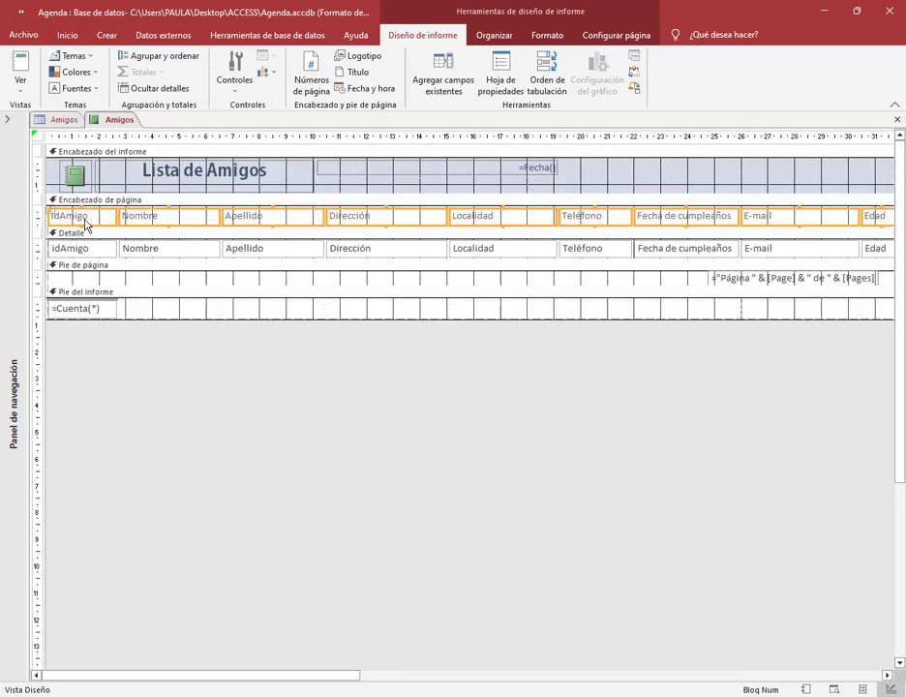
{"action": "left_click", "coordinate": [559, 36]}
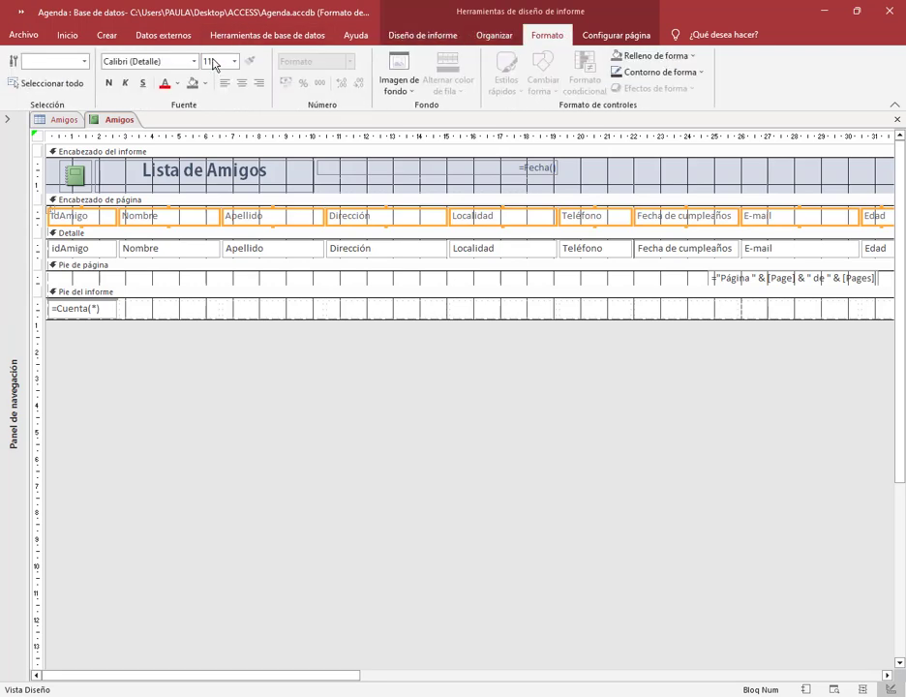
{"action": "left_click", "coordinate": [108, 83]}
{"action": "left_click", "coordinate": [239, 87]}
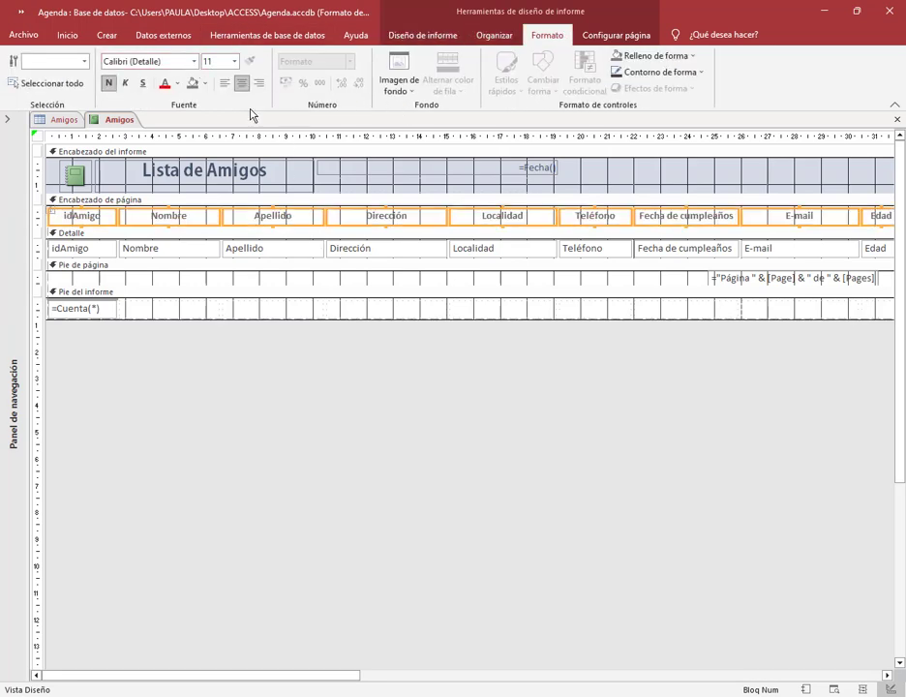
{"action": "left_click", "coordinate": [234, 61]}
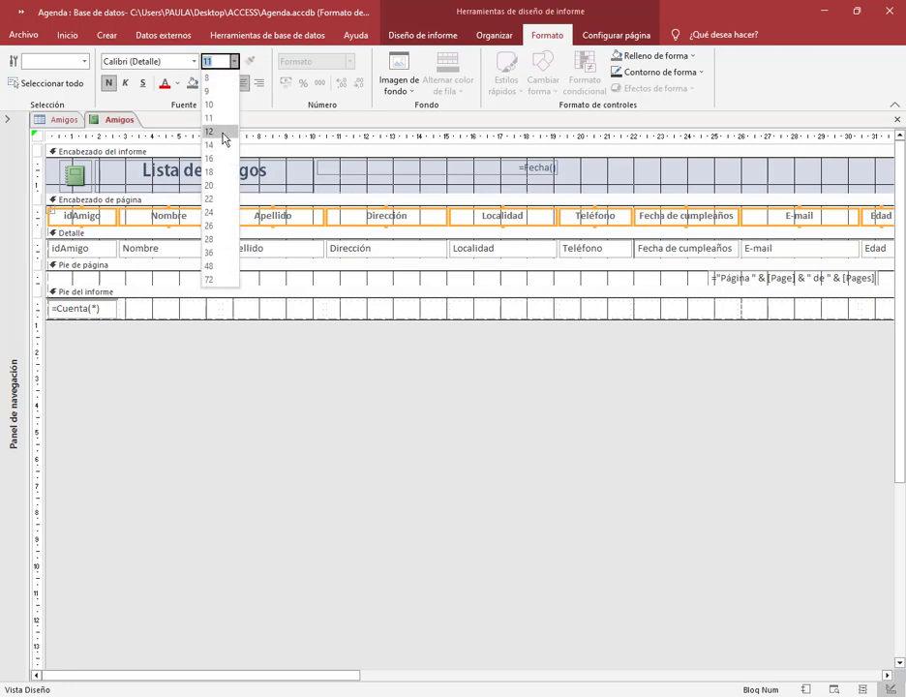
{"action": "left_click", "coordinate": [213, 127]}
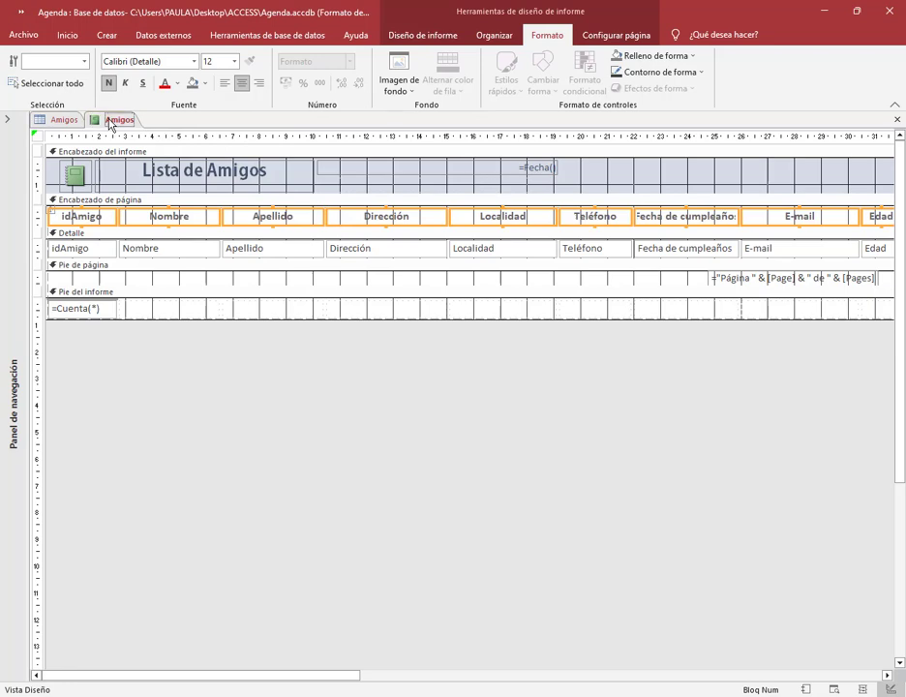
Check in Report view whether the enlarged headings fit their columns, and return to Design view.
{"action": "left_click", "coordinate": [150, 249]}
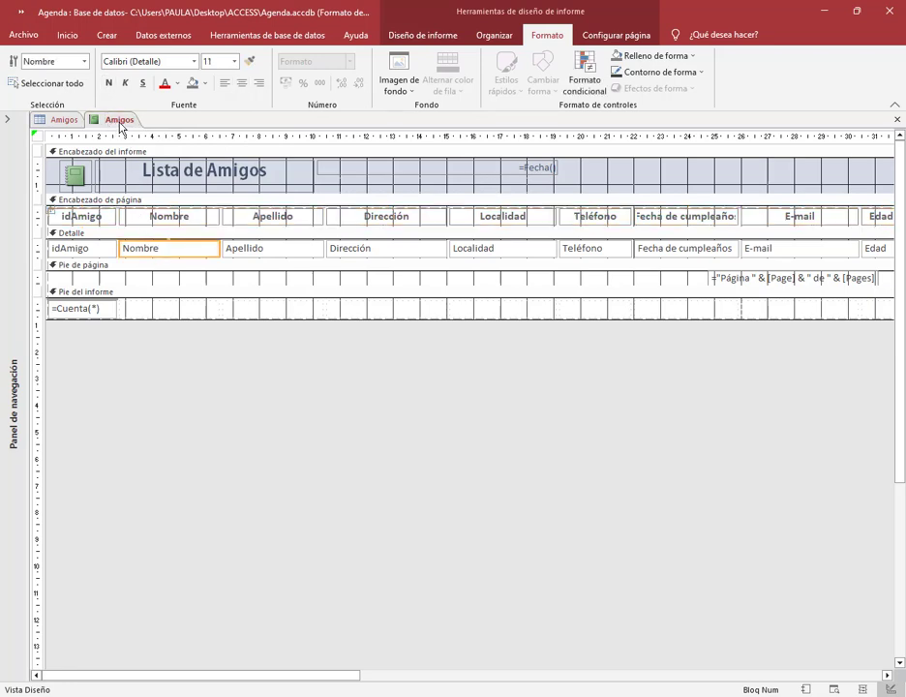
{"action": "right_click", "coordinate": [119, 120]}
{"action": "left_click", "coordinate": [168, 186]}
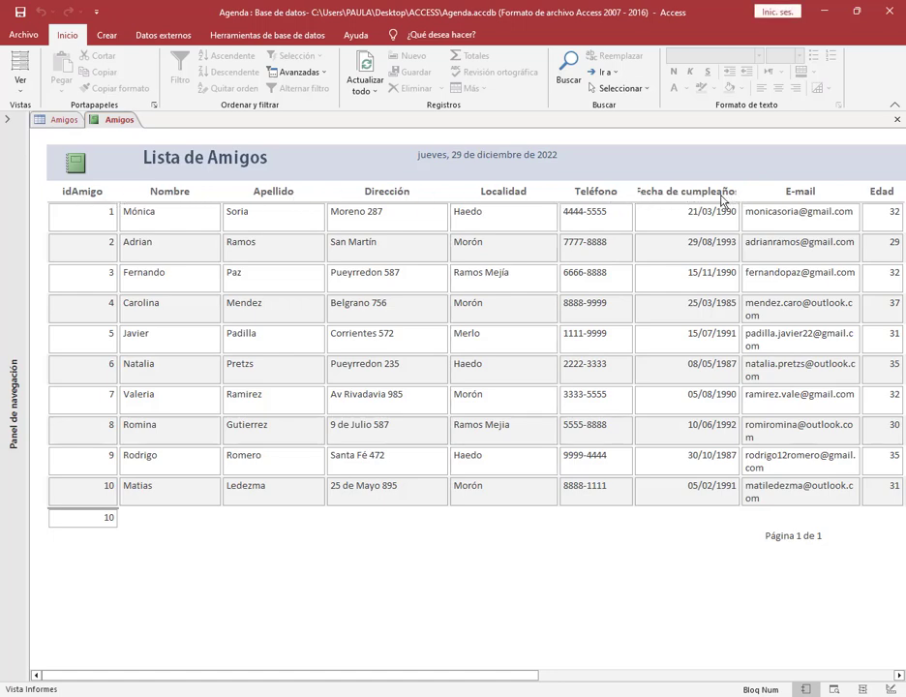
{"action": "right_click", "coordinate": [121, 119]}
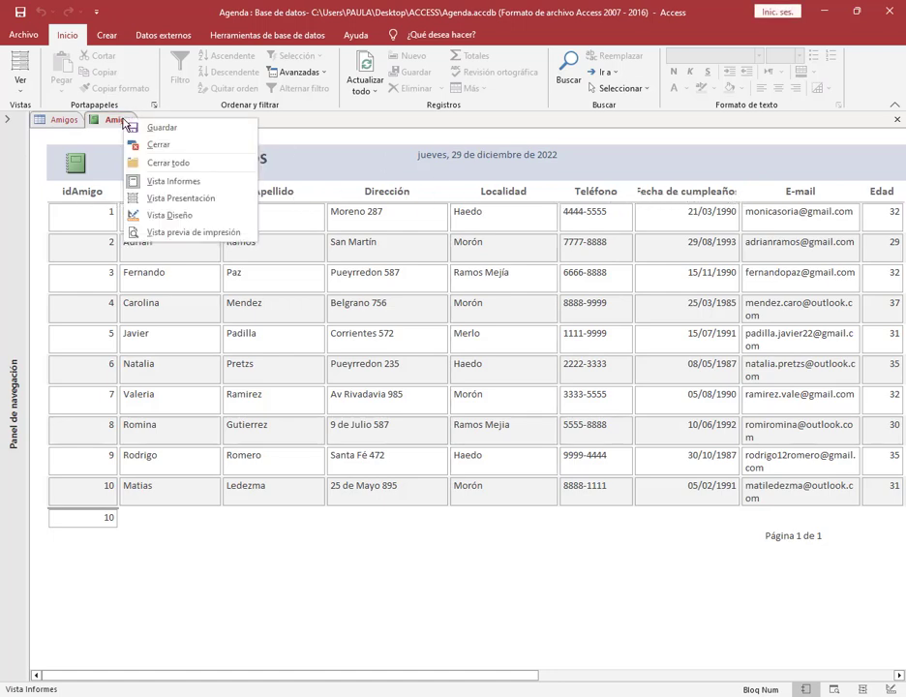
{"action": "left_click", "coordinate": [174, 214]}
Widen the Fecha de cumpleaños column to about 4.5 cm so its full heading fits.
{"action": "left_click", "coordinate": [726, 218]}
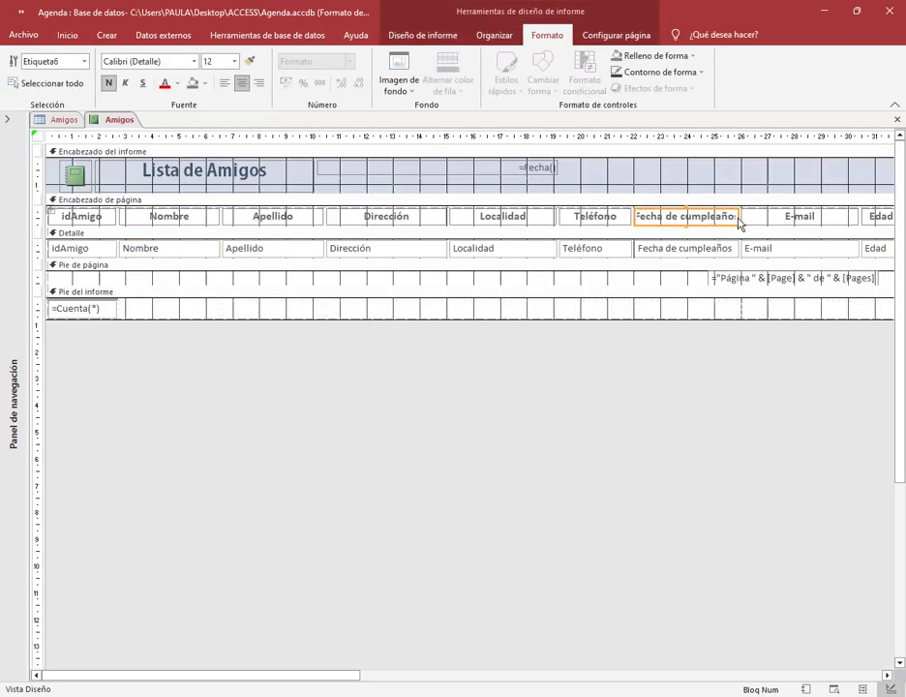
{"action": "left_click_drag", "start_coordinate": [736, 223], "coordinate": [755, 227]}
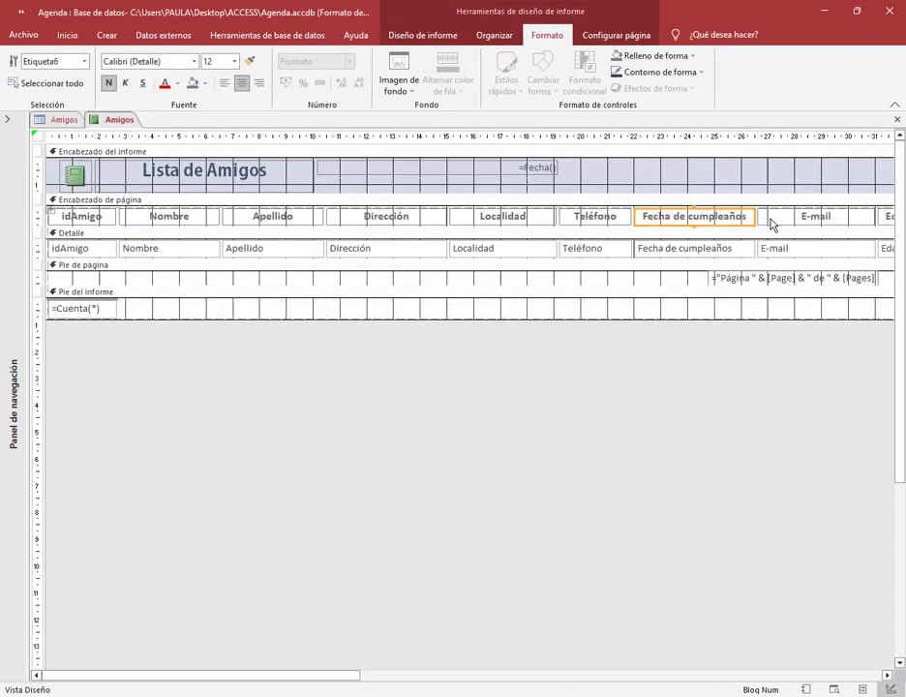
{"action": "left_click", "coordinate": [697, 308]}
{"action": "left_click", "coordinate": [721, 365]}
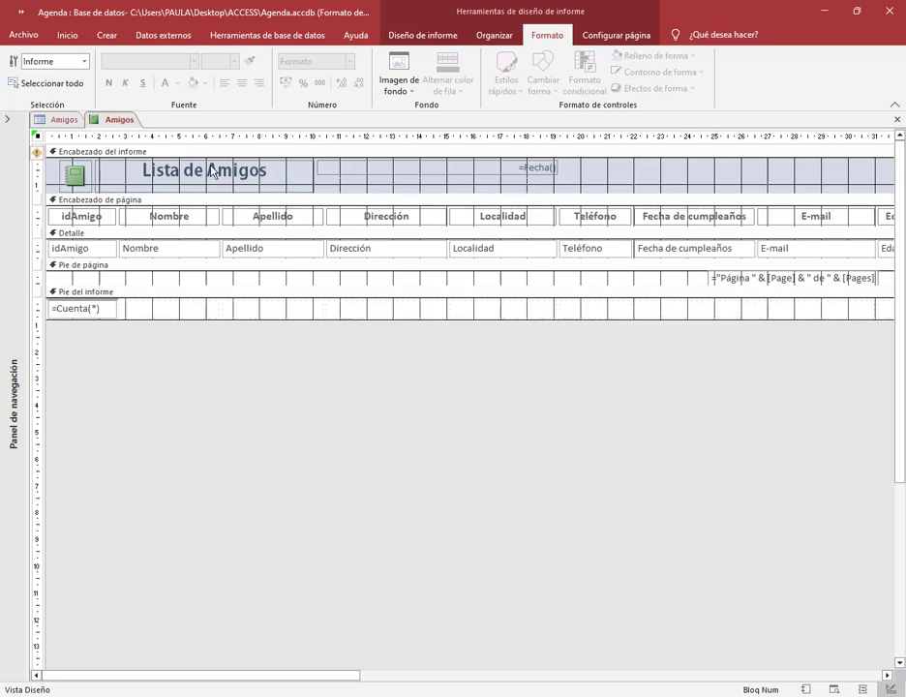
Switch the report to Report view and check the widened Fecha de cumpleaños column.
{"action": "right_click", "coordinate": [116, 123]}
{"action": "left_click", "coordinate": [170, 183]}
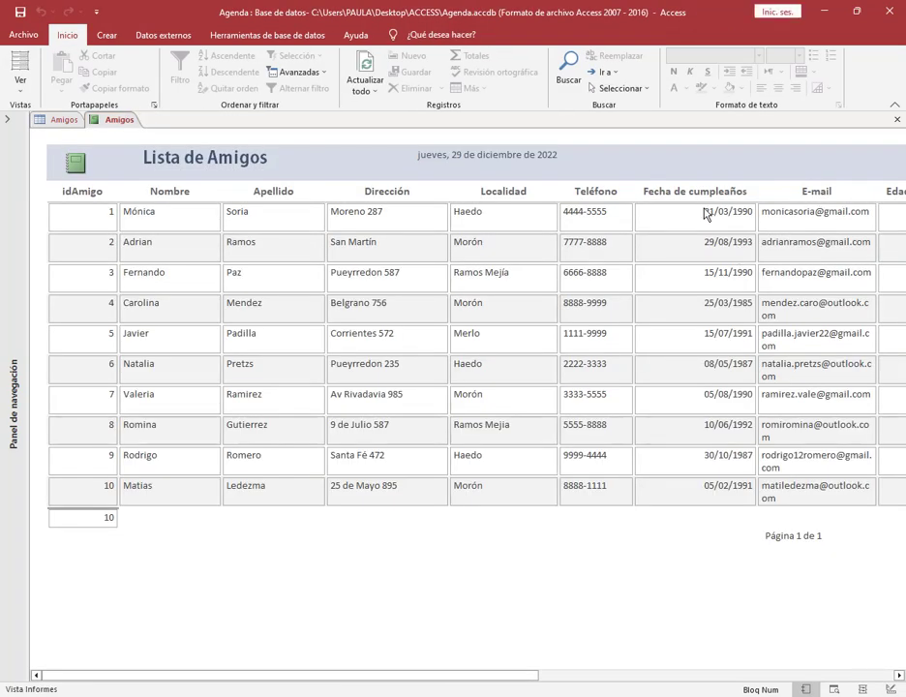
{"action": "mouse_move", "coordinate": [133, 693]}
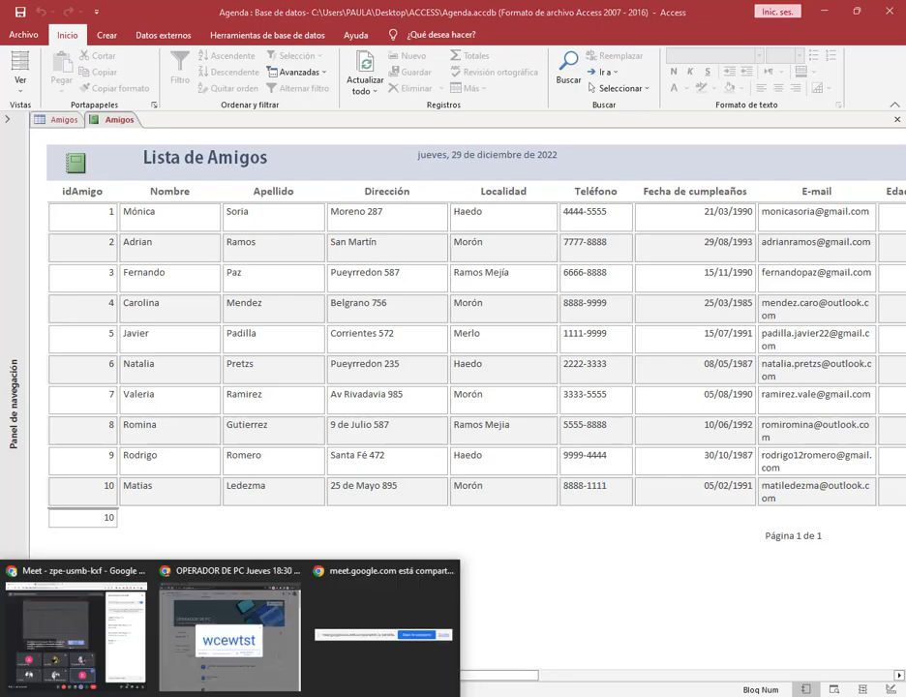
Check the call messages in Google Meet and return to the report in Access.
{"action": "left_click", "coordinate": [93, 662]}
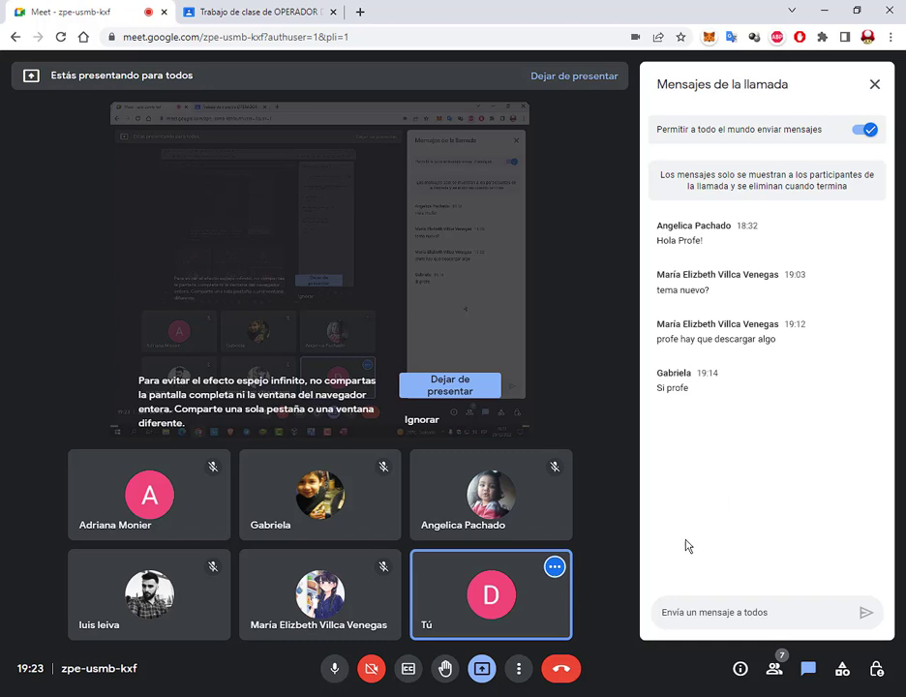
{"action": "left_click", "coordinate": [503, 696]}
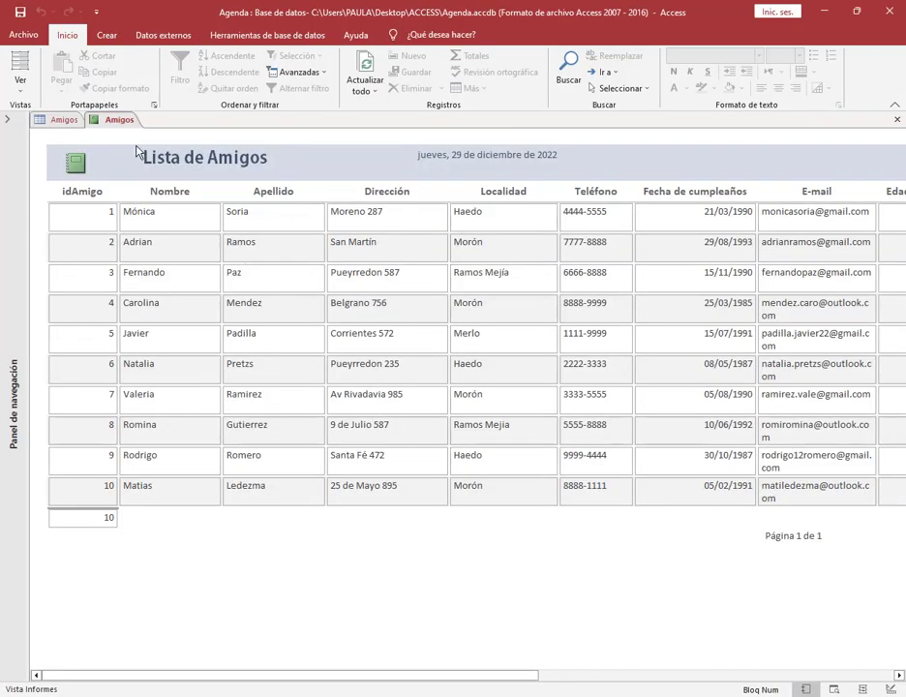
Show the list of database objects and save the report as Lista de Amigos.
{"action": "left_click", "coordinate": [7, 119]}
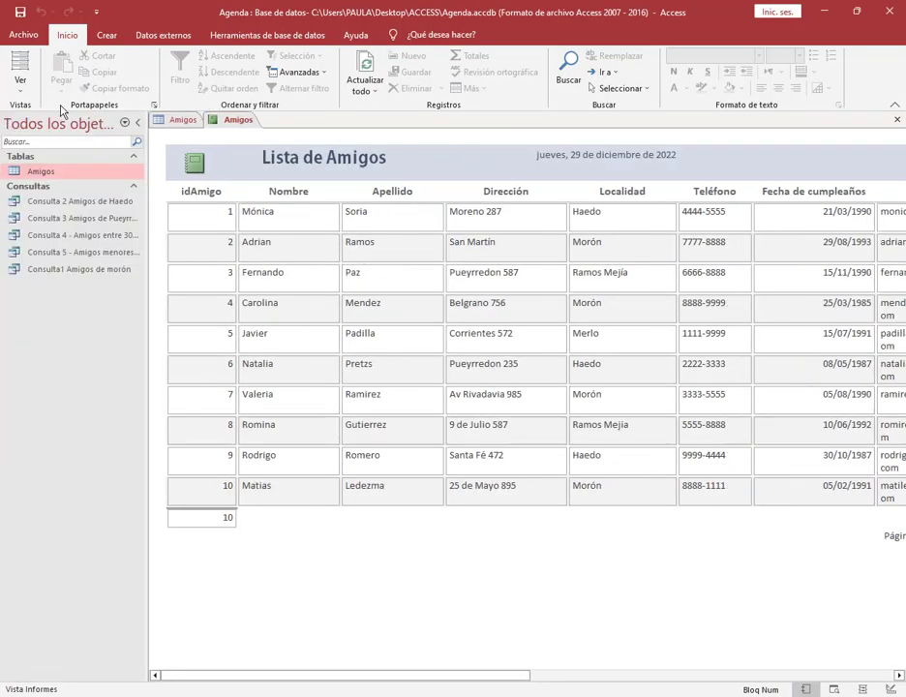
{"action": "right_click", "coordinate": [234, 120]}
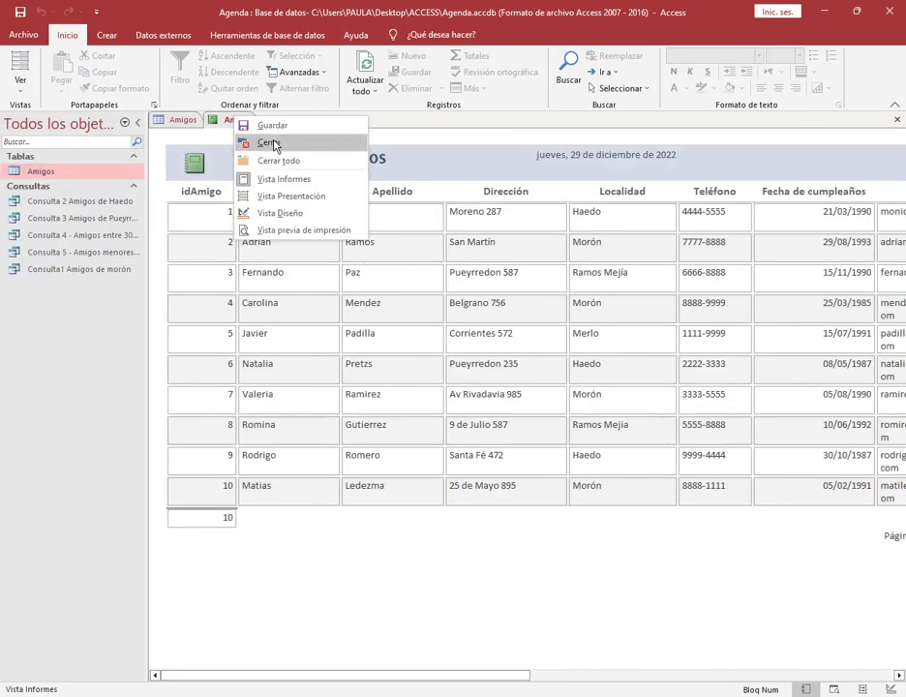
{"action": "left_click", "coordinate": [272, 125]}
{"action": "left_click", "coordinate": [397, 248]}
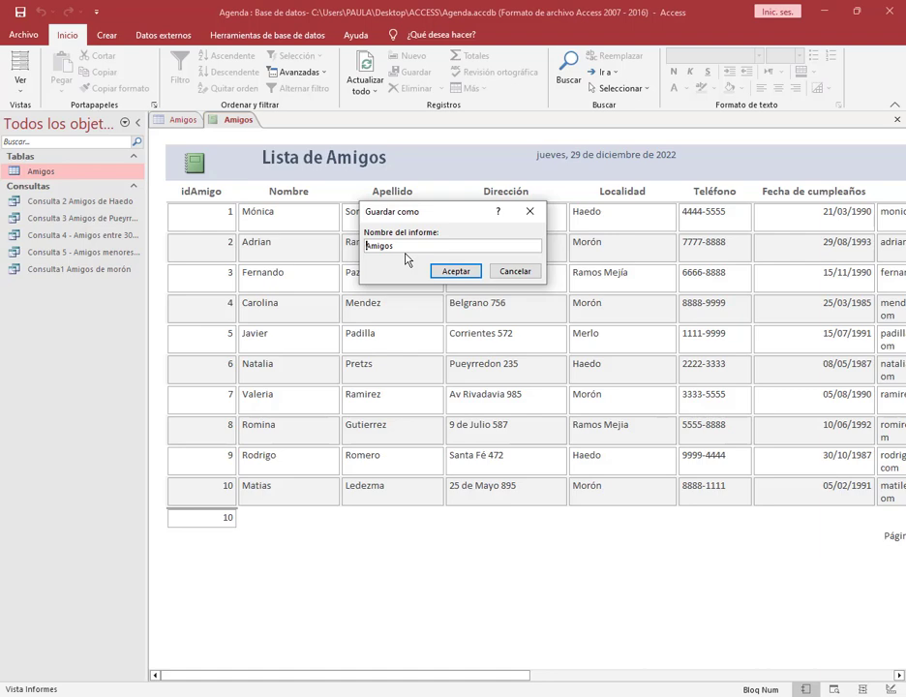
{"action": "type", "text": "Lista de"}
{"action": "key", "text": "Return"}
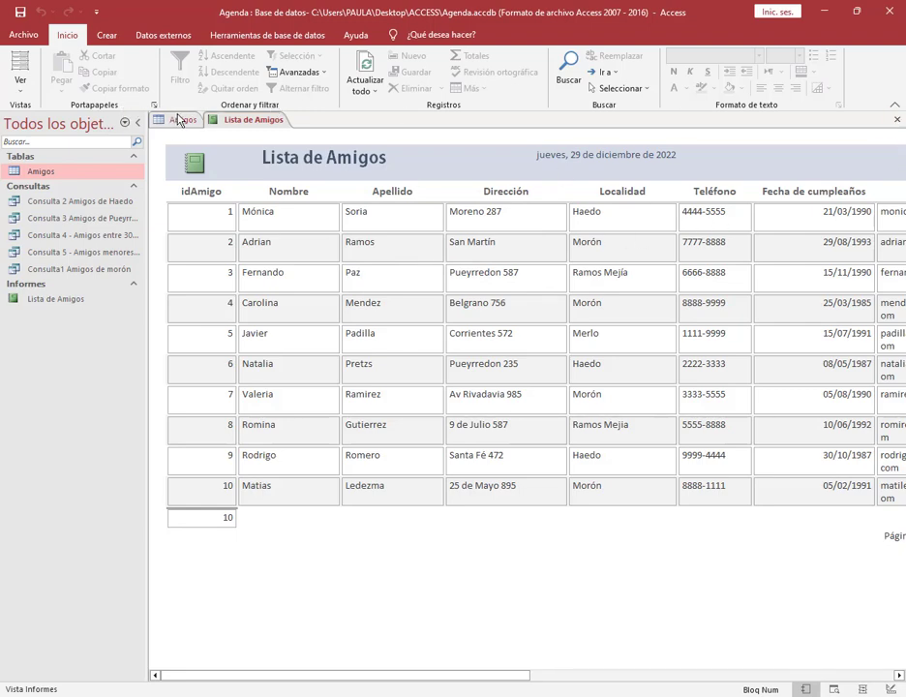
Close the Lista de Amigos report and the Amigos table.
{"action": "right_click", "coordinate": [223, 118]}
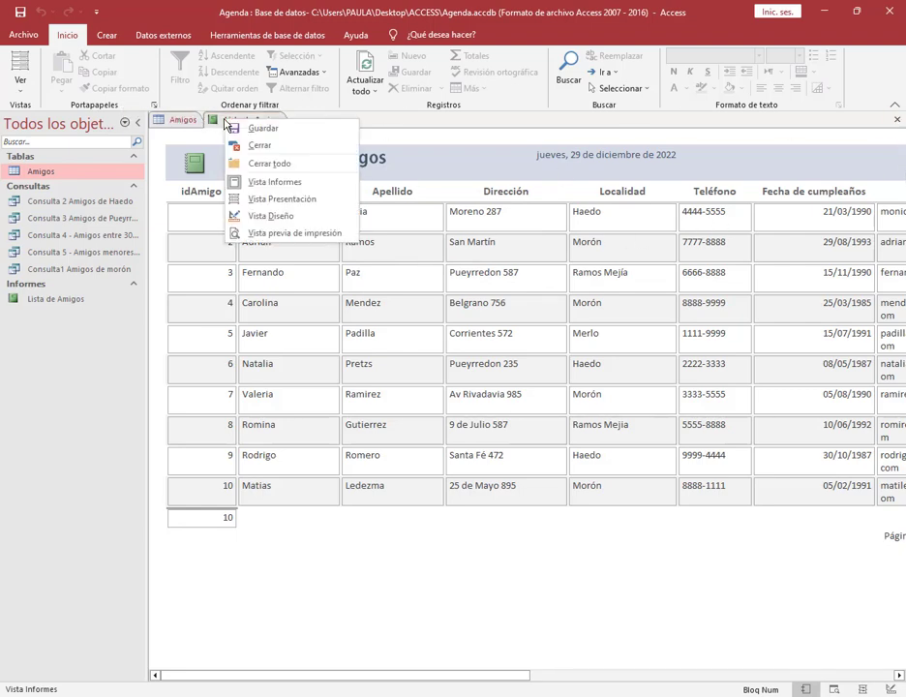
{"action": "left_click", "coordinate": [247, 147]}
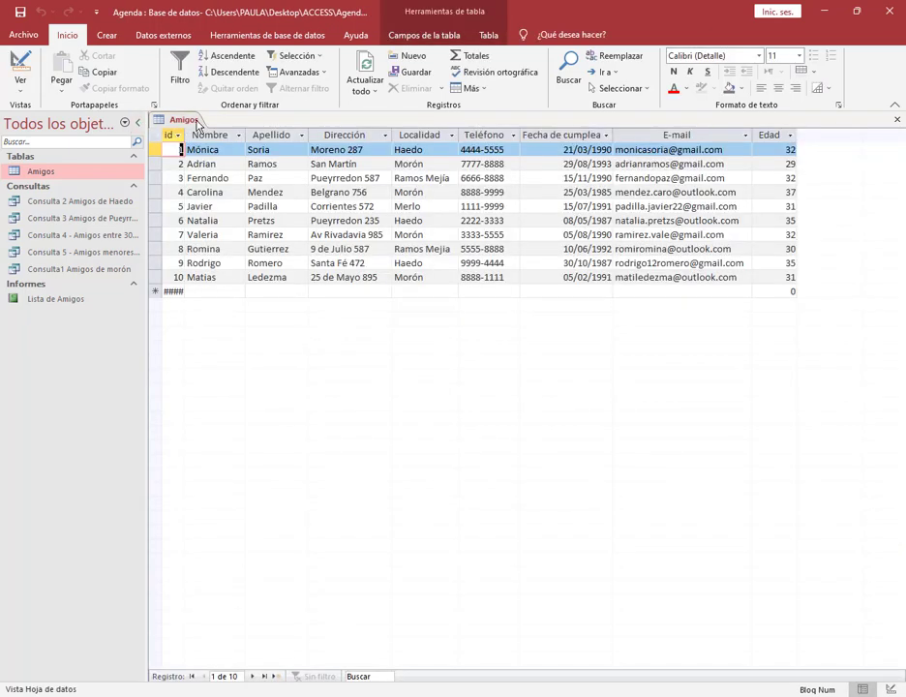
{"action": "right_click", "coordinate": [197, 118]}
{"action": "left_click", "coordinate": [270, 164]}
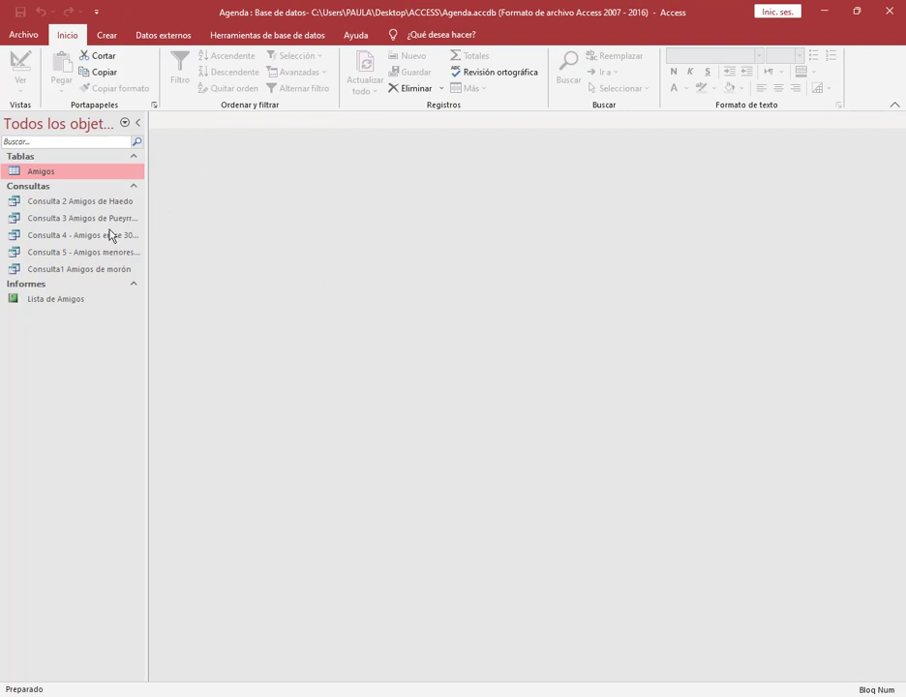
Create a report based on the query Consulta1 Amigos de morón.
{"action": "left_click", "coordinate": [52, 300]}
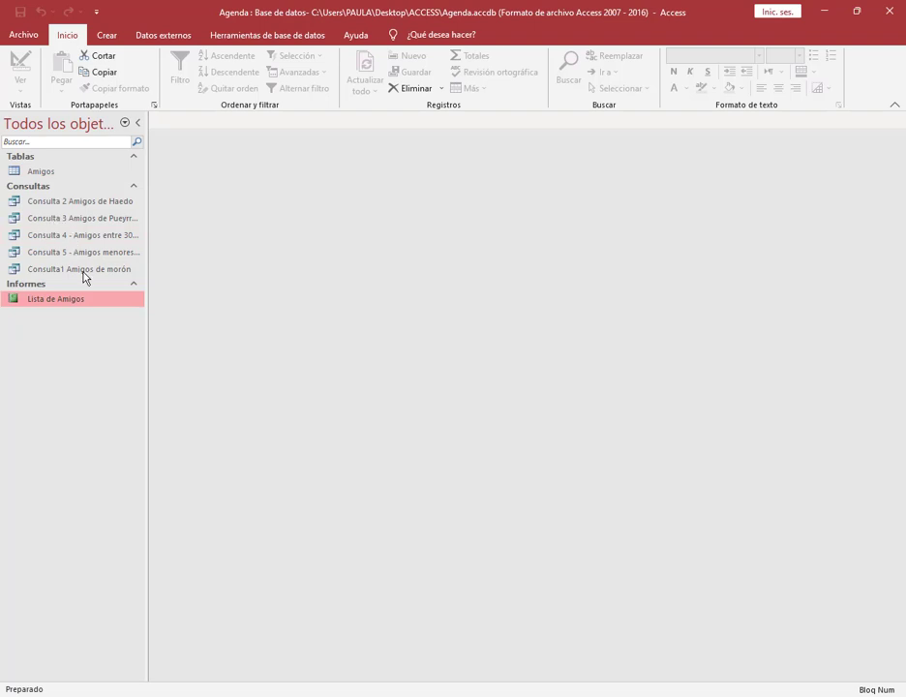
{"action": "left_click", "coordinate": [137, 269]}
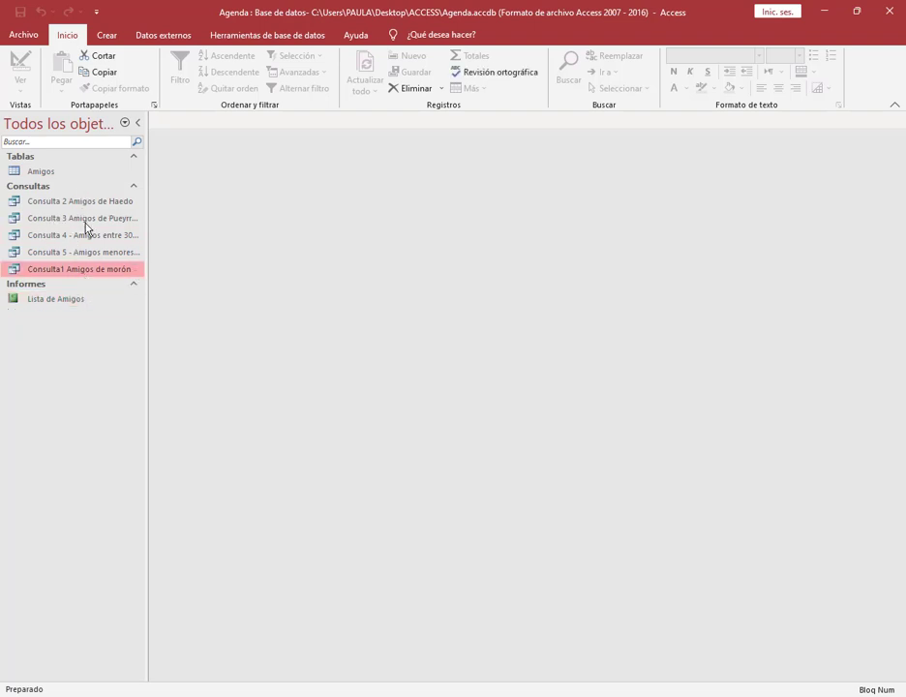
{"action": "left_click", "coordinate": [108, 36]}
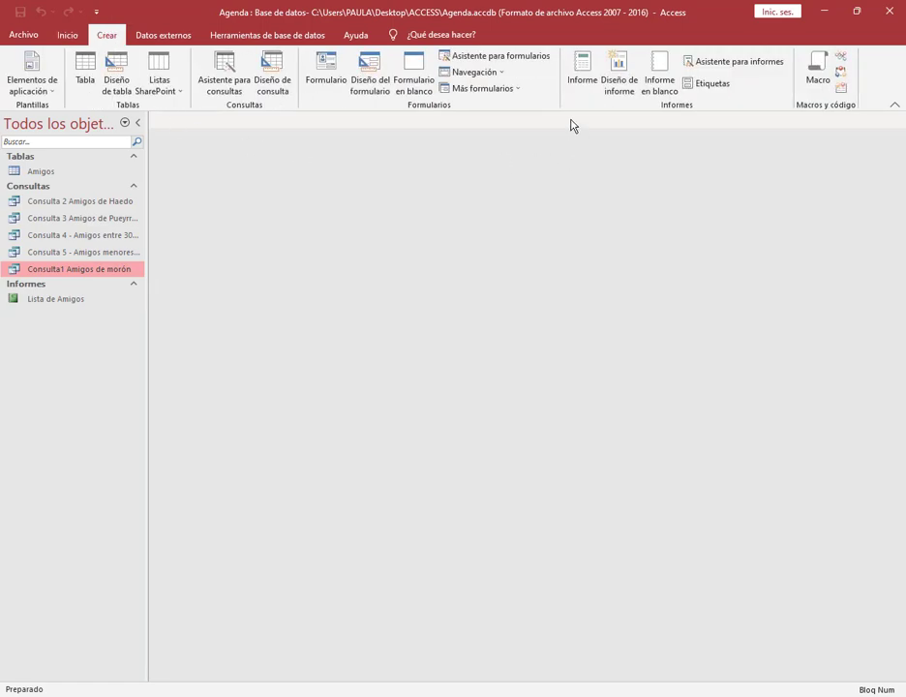
{"action": "left_click", "coordinate": [585, 73]}
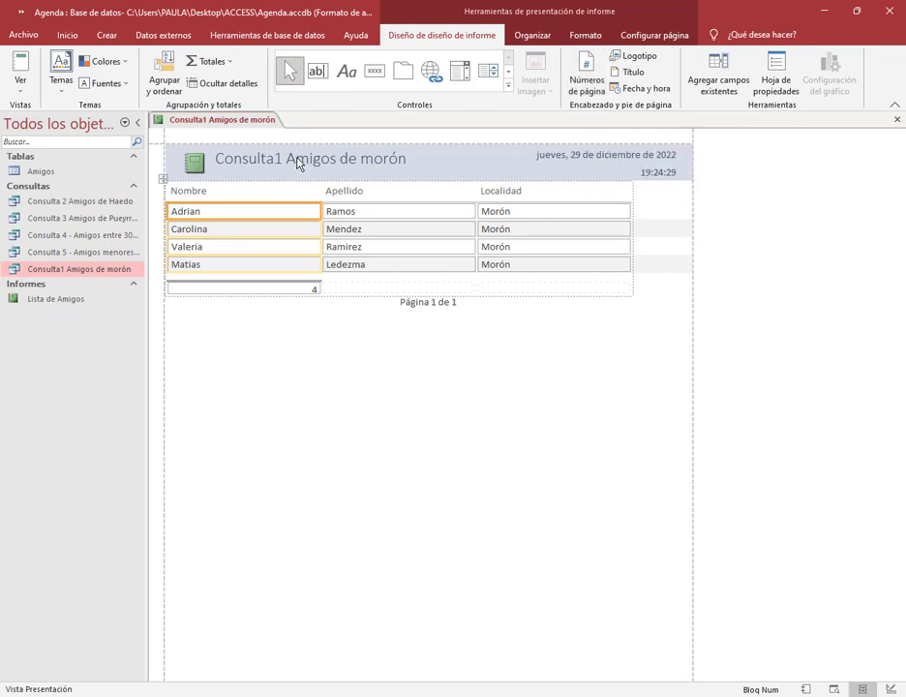
Open the new report in Design view and shorten its header title to Amigos de morón.
{"action": "right_click", "coordinate": [205, 122]}
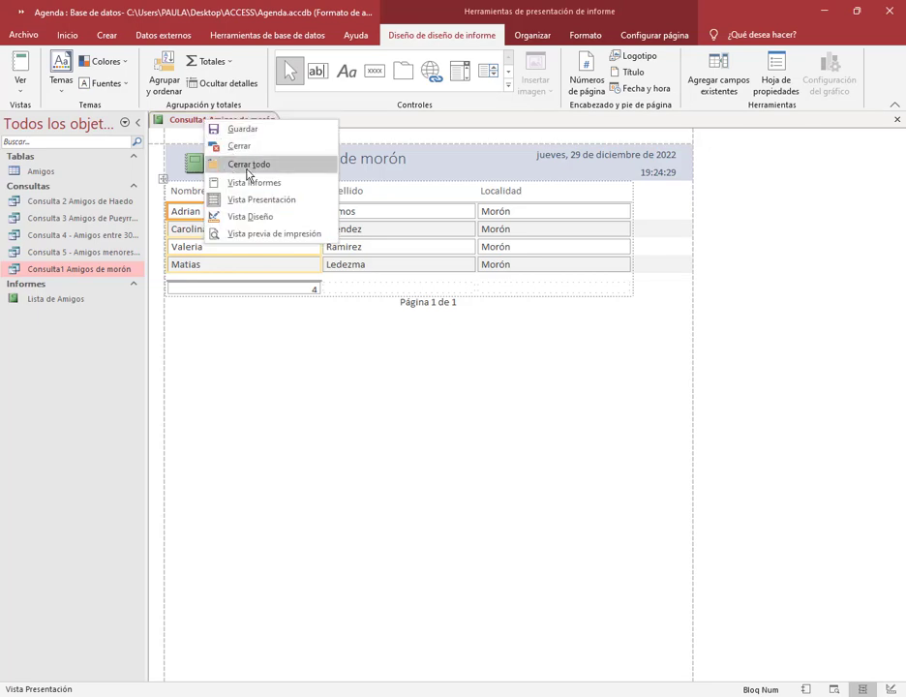
{"action": "left_click", "coordinate": [260, 216]}
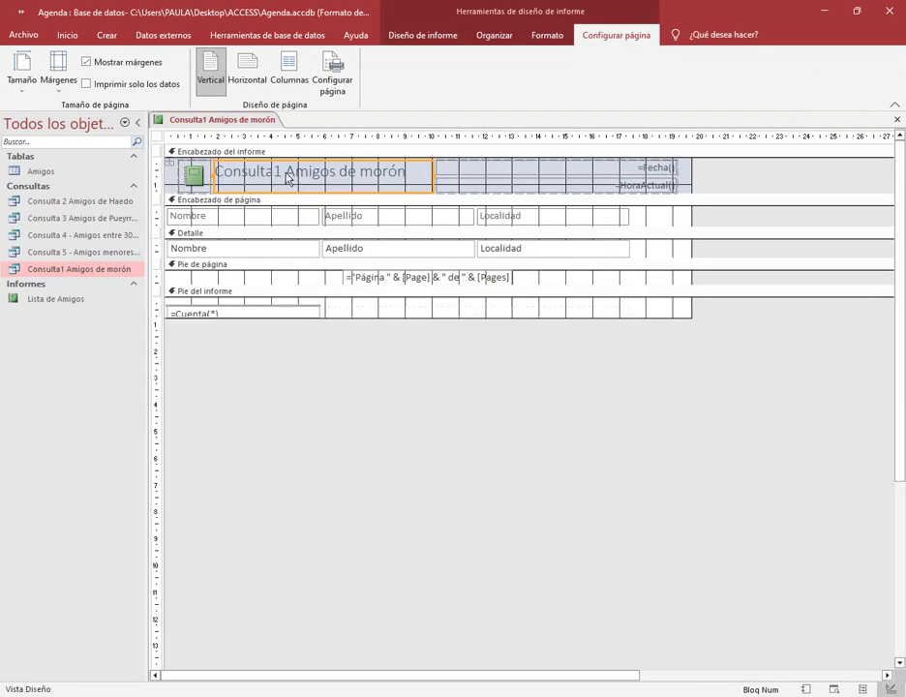
{"action": "left_click", "coordinate": [287, 176]}
{"action": "left_click_drag", "start_coordinate": [288, 176], "coordinate": [221, 191]}
{"action": "key", "text": "Delete"}
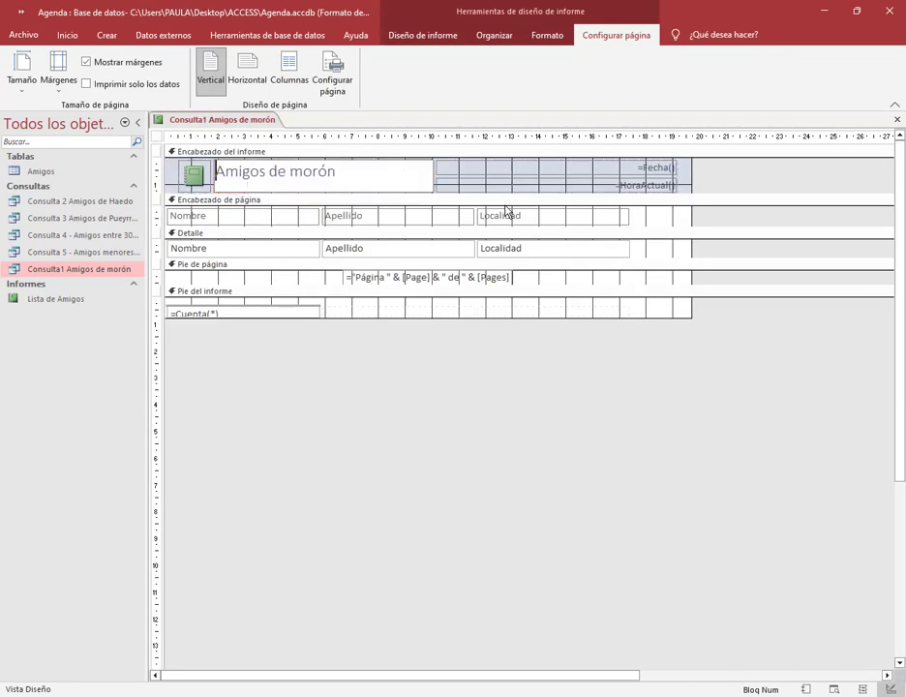
Delete the current-time field and the logo from the report header.
{"action": "left_click", "coordinate": [503, 188]}
{"action": "key", "text": "Delete"}
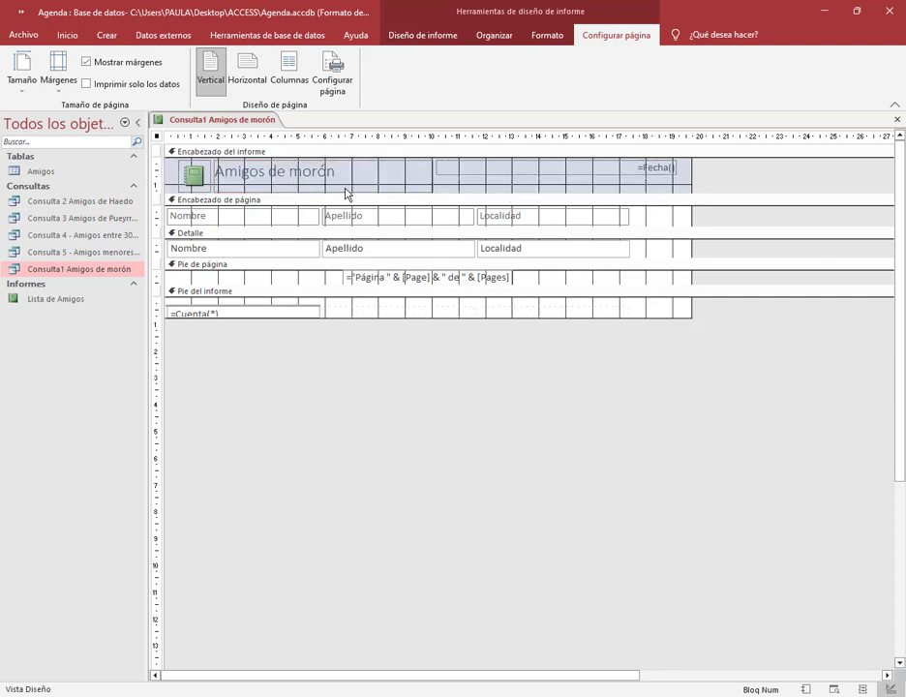
{"action": "left_click", "coordinate": [194, 178]}
{"action": "key", "text": "Delete"}
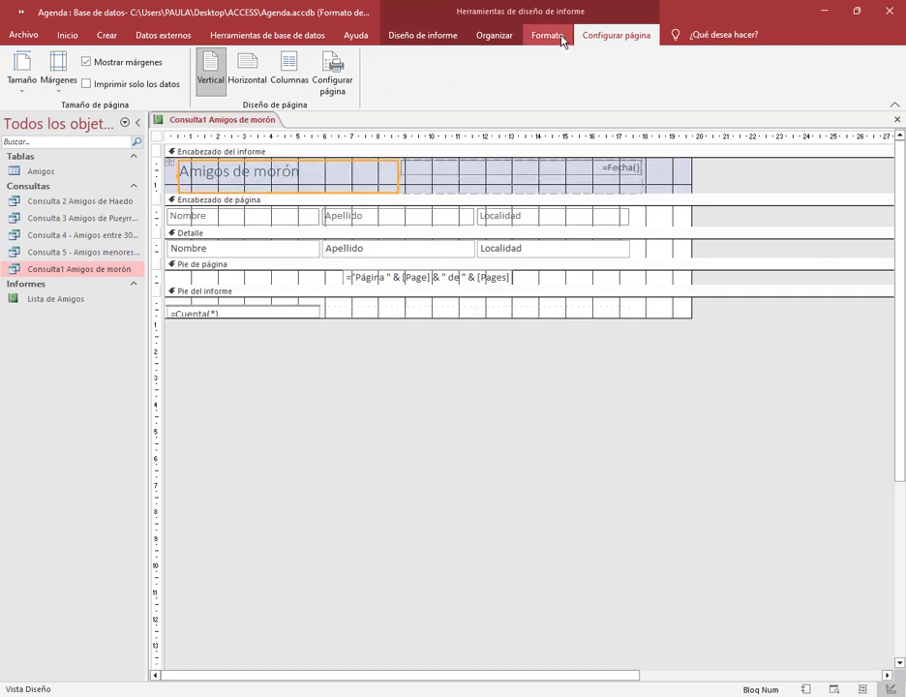
Centre the title text Amigos de morón within its box in the report header.
{"action": "left_click", "coordinate": [561, 39]}
{"action": "left_click", "coordinate": [243, 84]}
{"action": "left_click", "coordinate": [664, 181]}
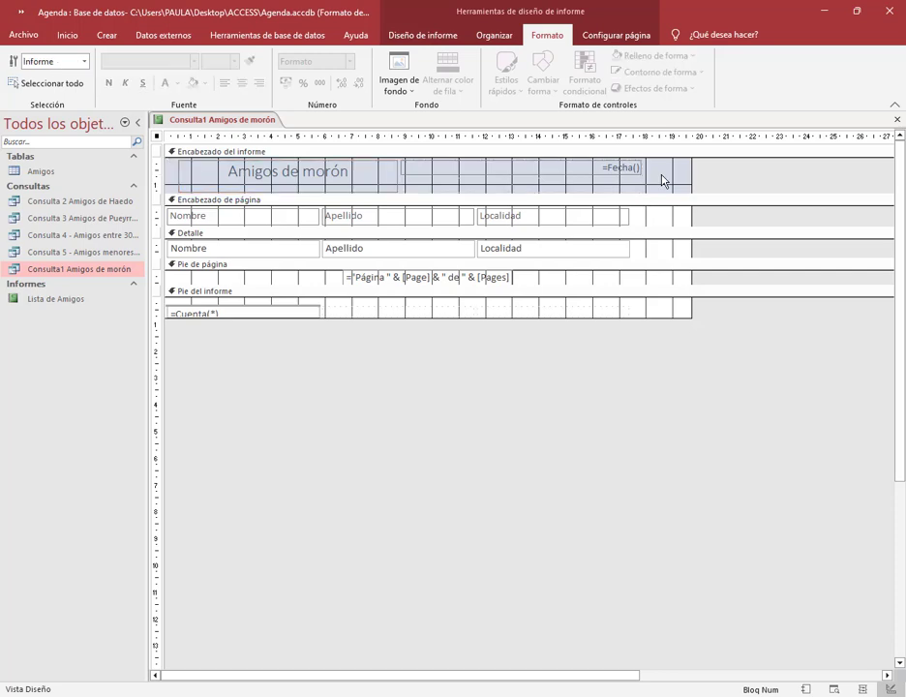
{"action": "left_click", "coordinate": [664, 181]}
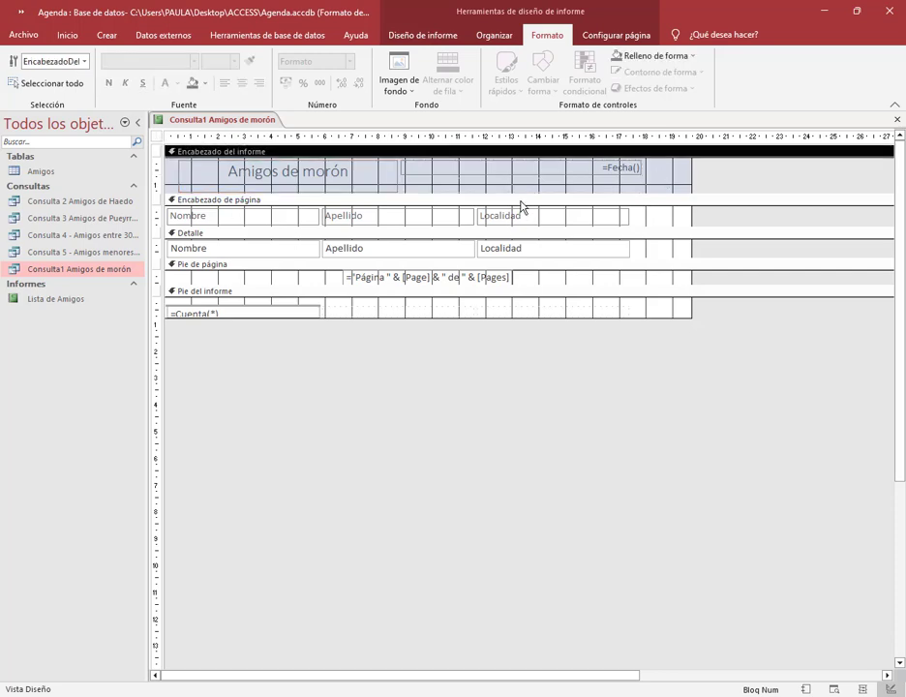
Delete the record count field and the line above it from the report footer.
{"action": "left_click", "coordinate": [263, 314]}
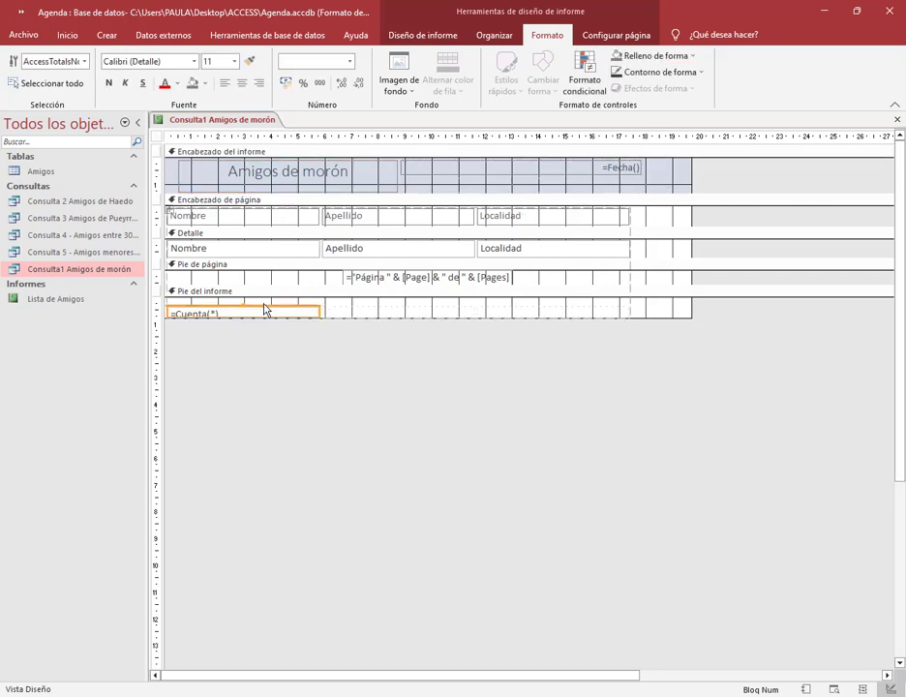
{"action": "key", "text": "Delete"}
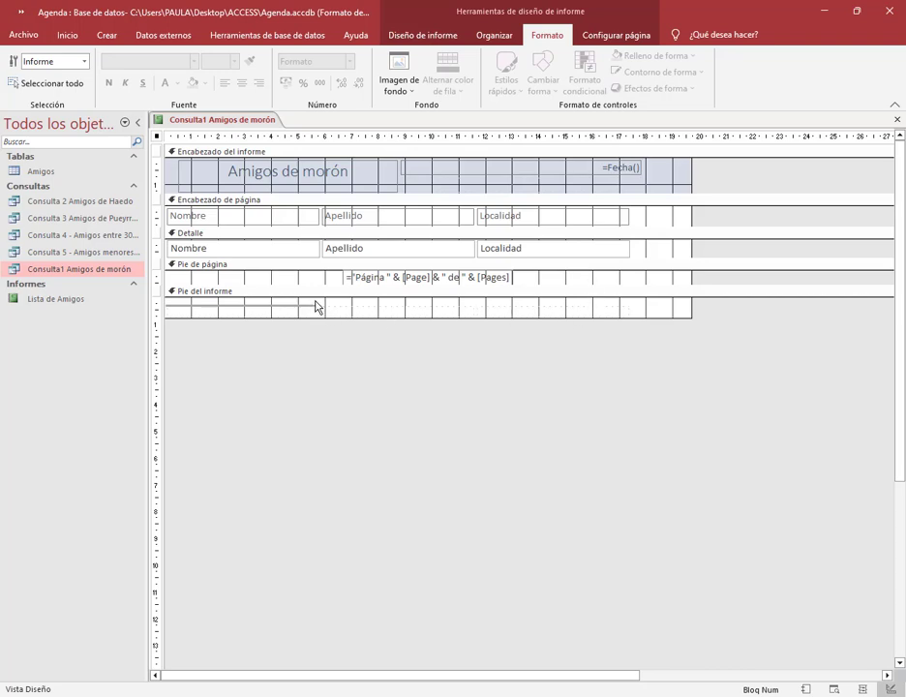
{"action": "left_click", "coordinate": [312, 310]}
{"action": "key", "text": "Delete"}
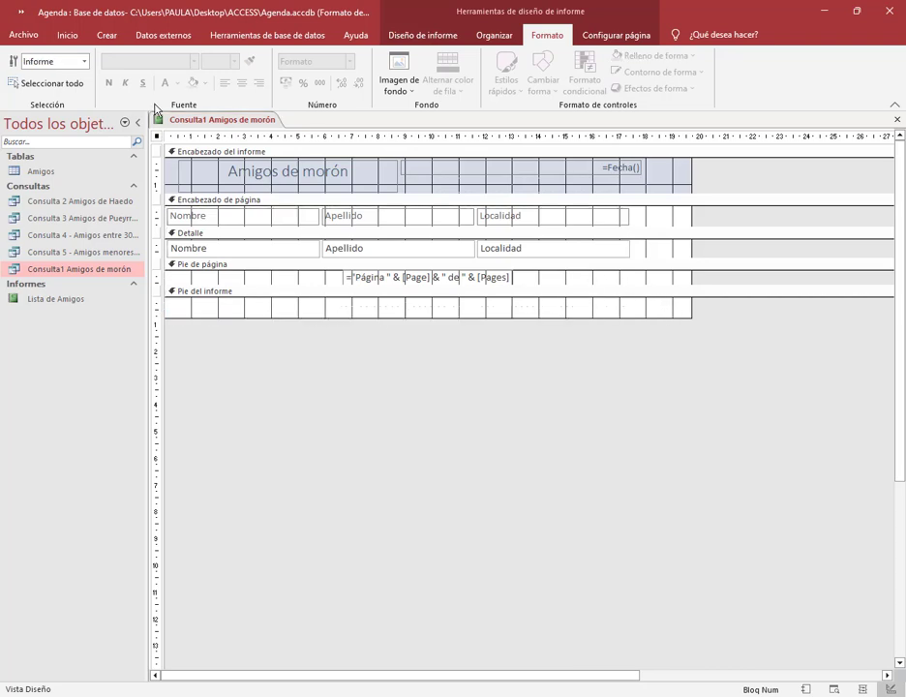
Switch the report to Report view and save it as Amigos de morón.
{"action": "right_click", "coordinate": [194, 119]}
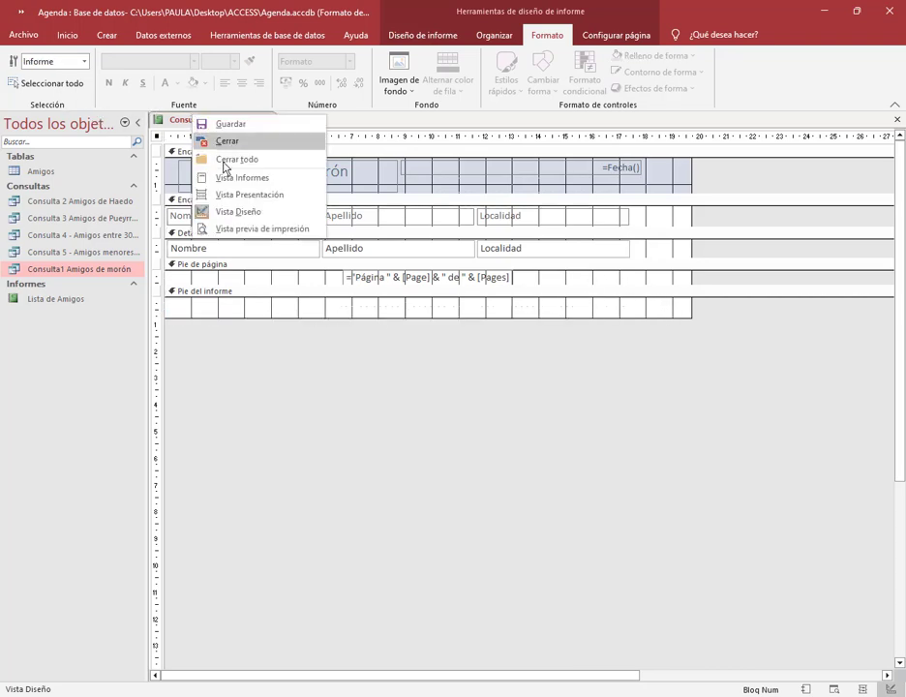
{"action": "left_click", "coordinate": [242, 177]}
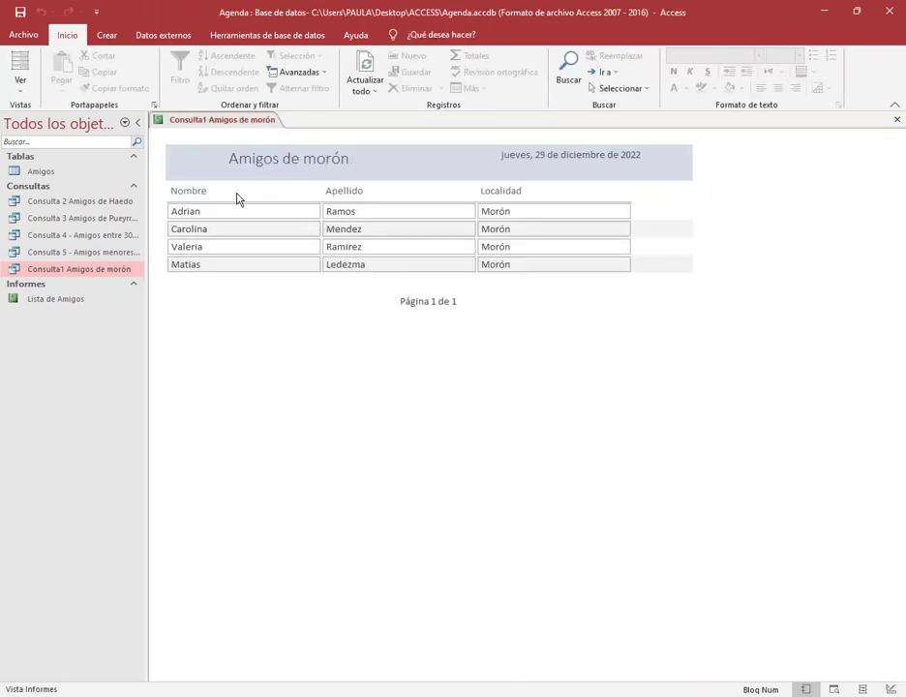
{"action": "right_click", "coordinate": [244, 123]}
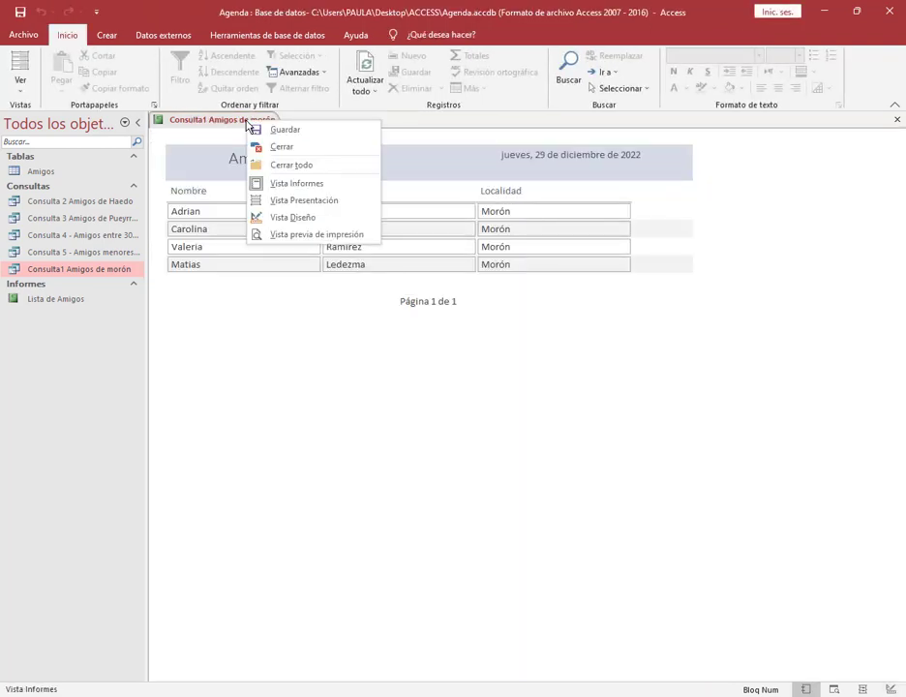
{"action": "left_click", "coordinate": [264, 133]}
{"action": "left_click", "coordinate": [410, 246]}
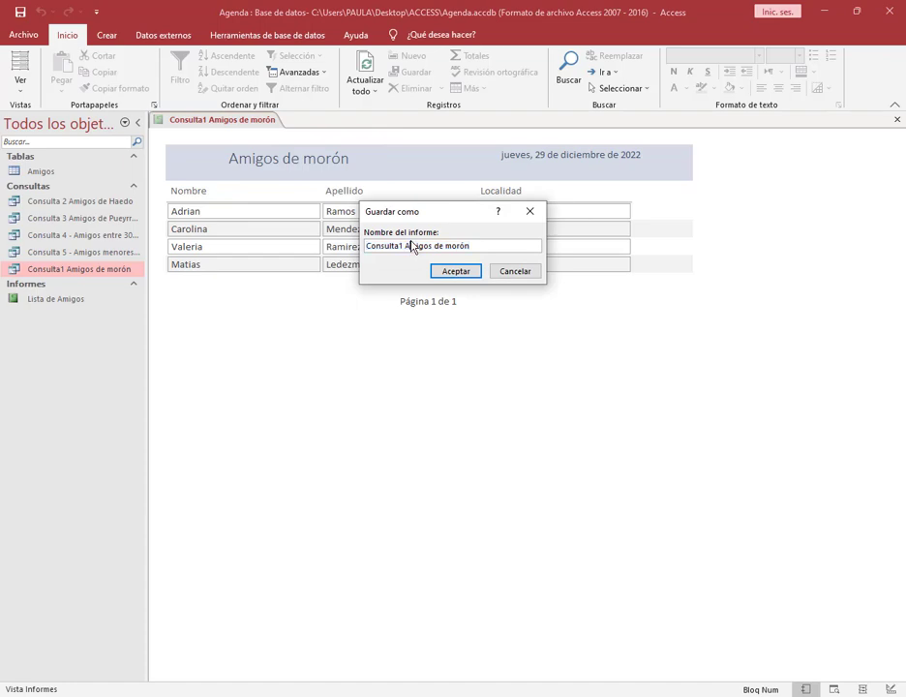
{"action": "key", "text": "shift+Home"}
{"action": "key", "text": "BackSpace"}
{"action": "left_click", "coordinate": [454, 272]}
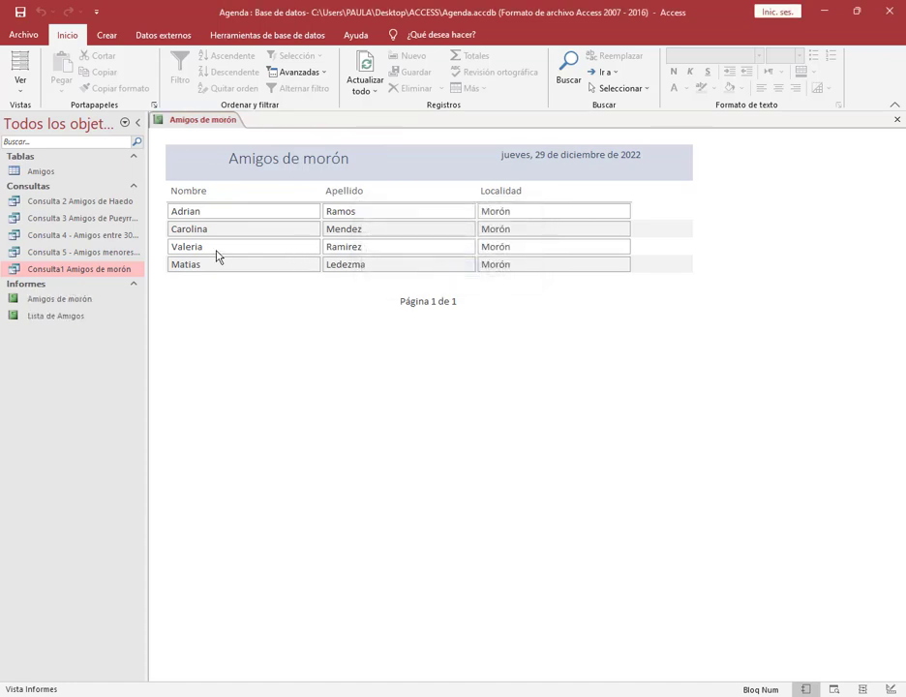
Close the Amigos de morón report and create a report based on the query Consulta 2 Amigos de Haedo.
{"action": "left_click", "coordinate": [97, 202]}
{"action": "right_click", "coordinate": [100, 203]}
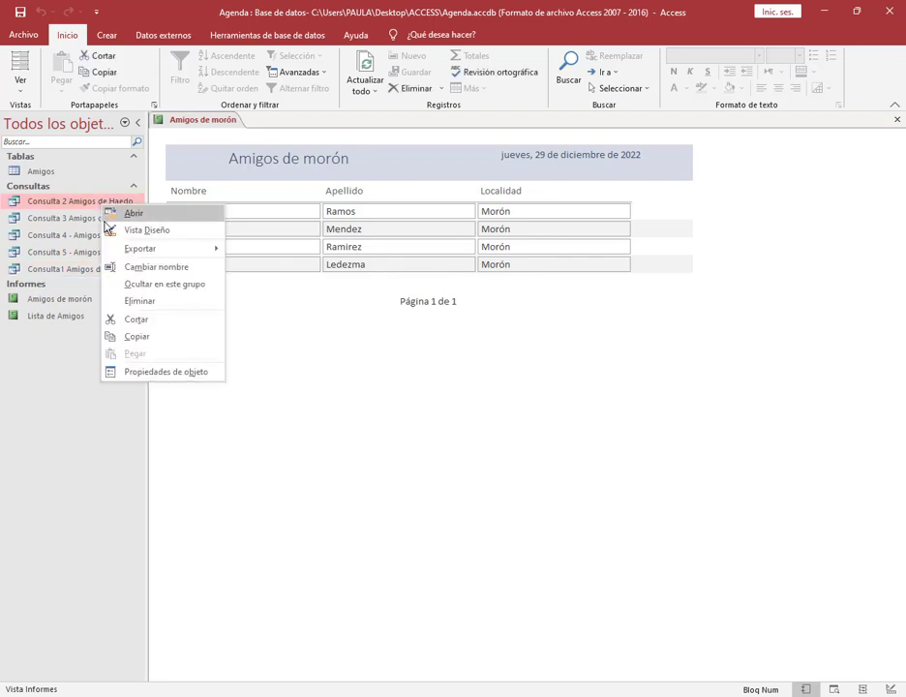
{"action": "mouse_move", "coordinate": [117, 249]}
{"action": "key", "text": "Escape"}
{"action": "key", "text": "Escape"}
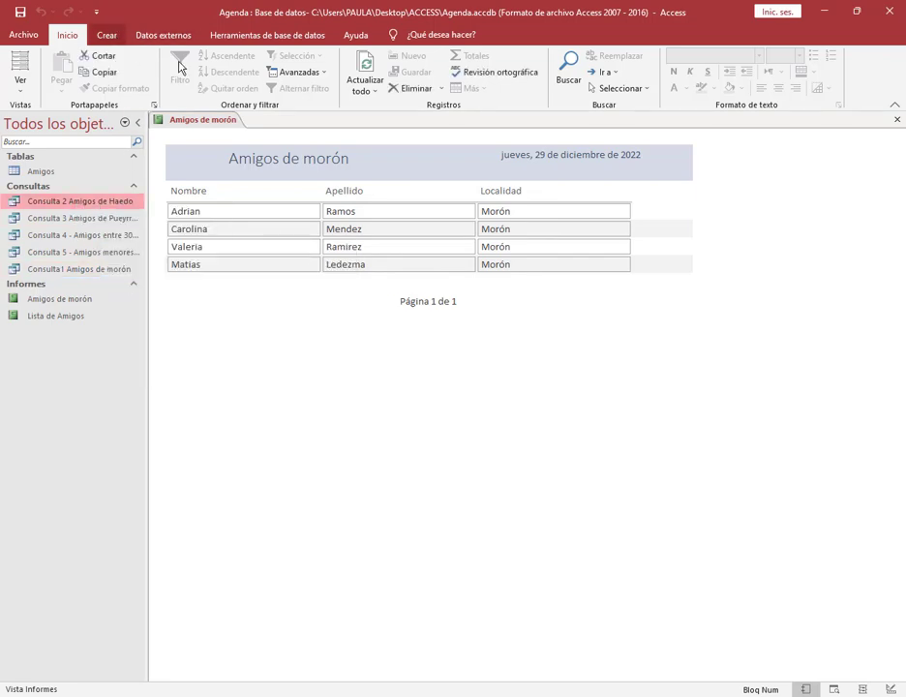
{"action": "left_click", "coordinate": [896, 119]}
{"action": "left_click", "coordinate": [106, 35]}
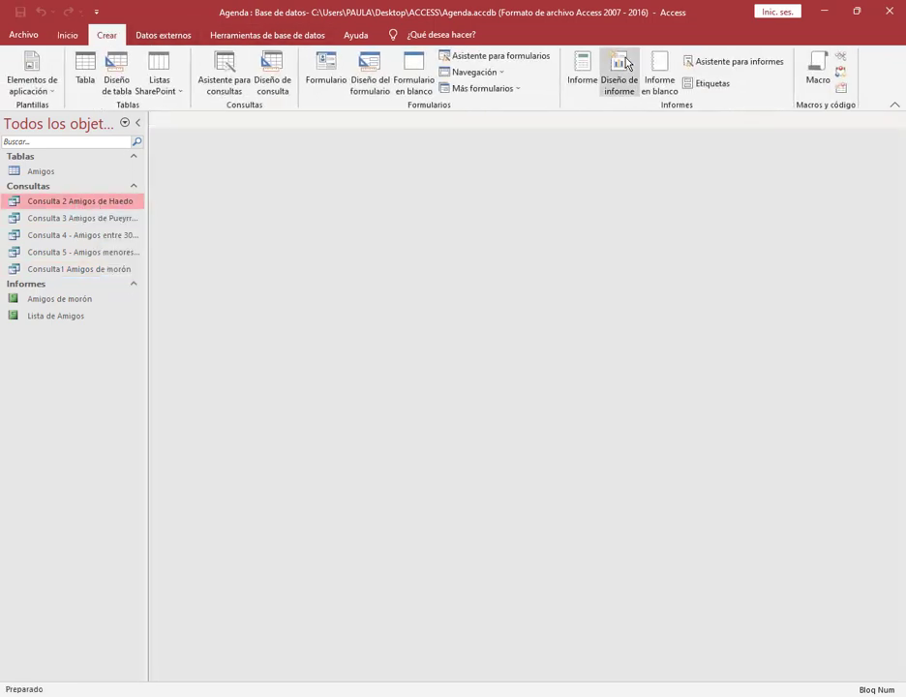
{"action": "left_click", "coordinate": [583, 68]}
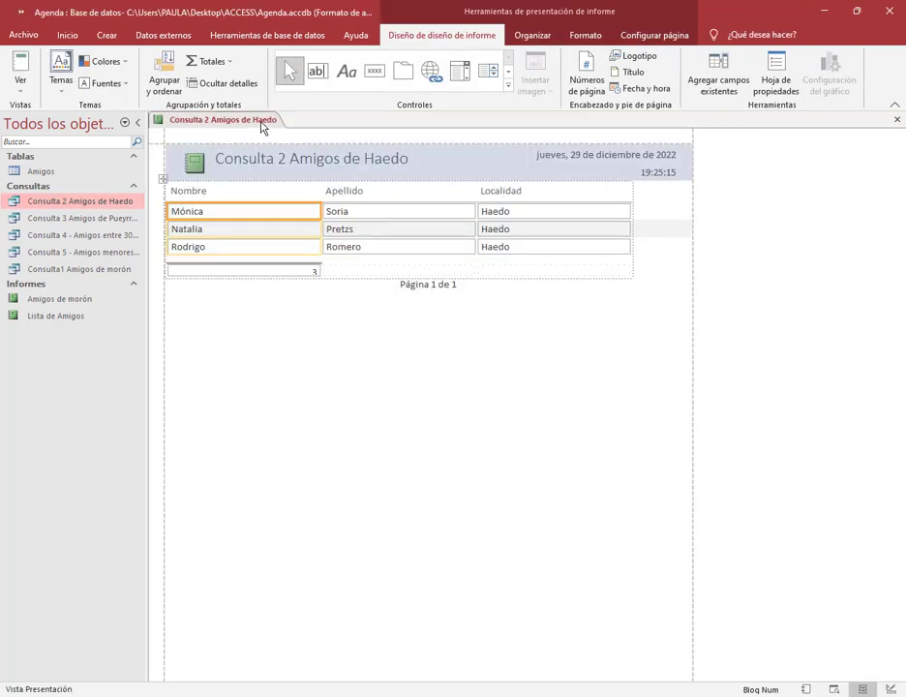
Open the Haedo report in Design view and delete the record count and its line from the report footer.
{"action": "right_click", "coordinate": [261, 120]}
{"action": "left_click", "coordinate": [278, 218]}
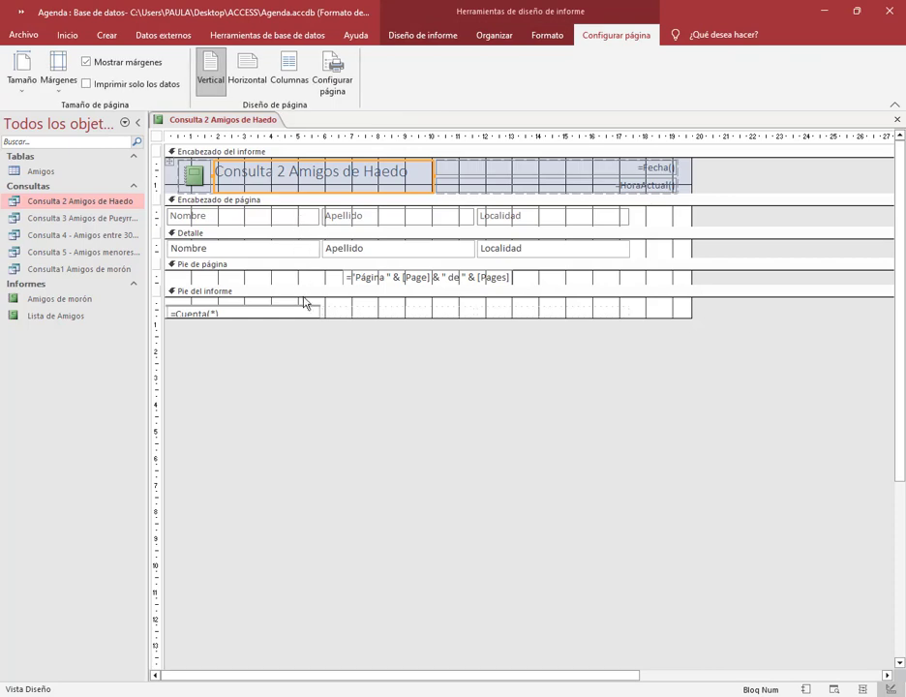
{"action": "left_click_drag", "start_coordinate": [329, 305], "coordinate": [236, 353]}
{"action": "key", "text": "Delete"}
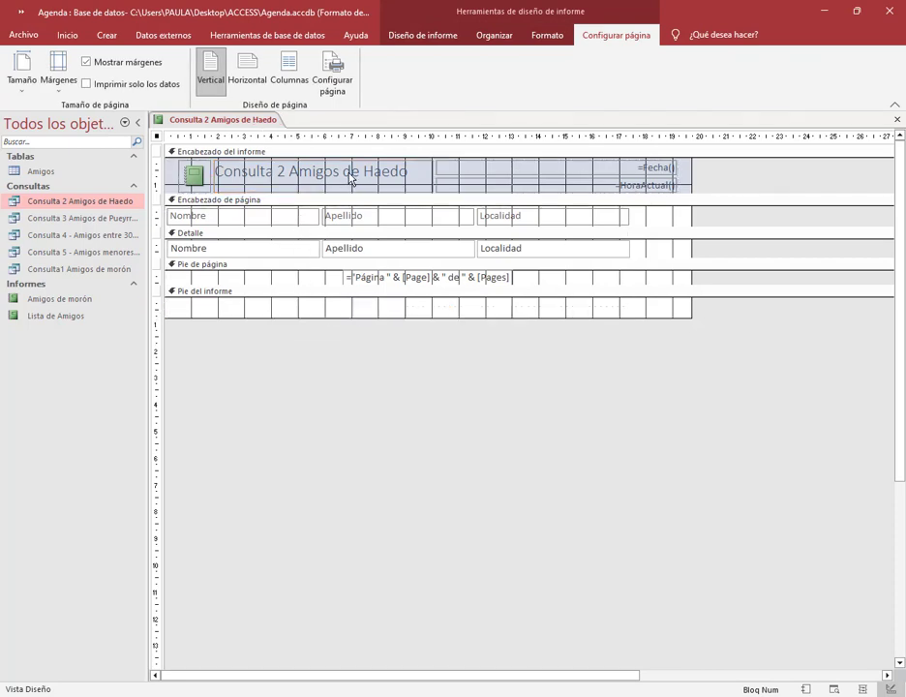
Shorten the report title to Amigos de Haedo and delete the logo and the time field from the report header.
{"action": "left_click", "coordinate": [290, 182]}
{"action": "left_click_drag", "start_coordinate": [290, 179], "coordinate": [214, 174]}
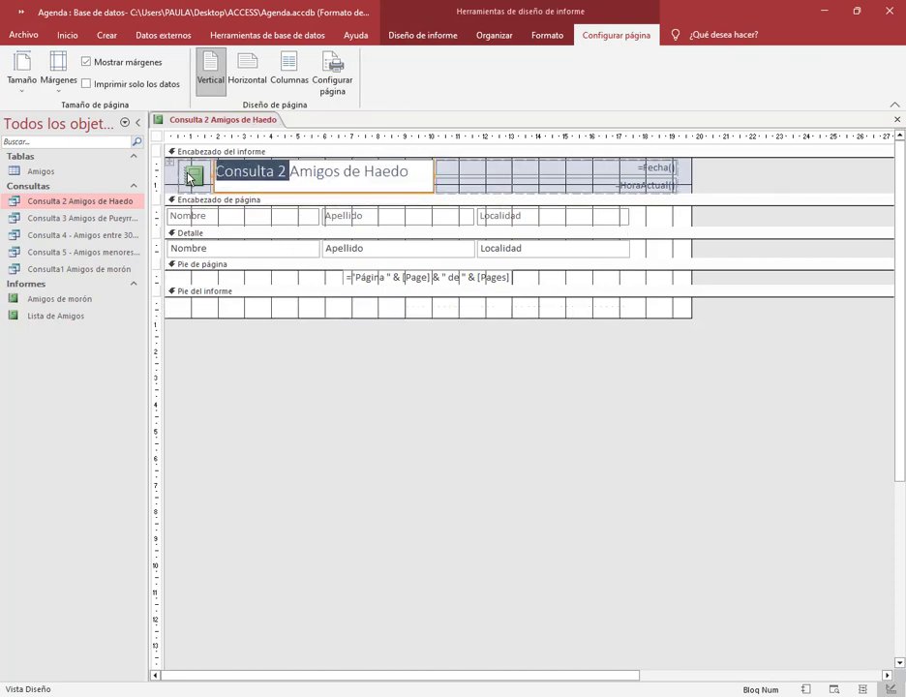
{"action": "key", "text": "Delete"}
{"action": "left_click", "coordinate": [196, 173]}
{"action": "key", "text": "Delete"}
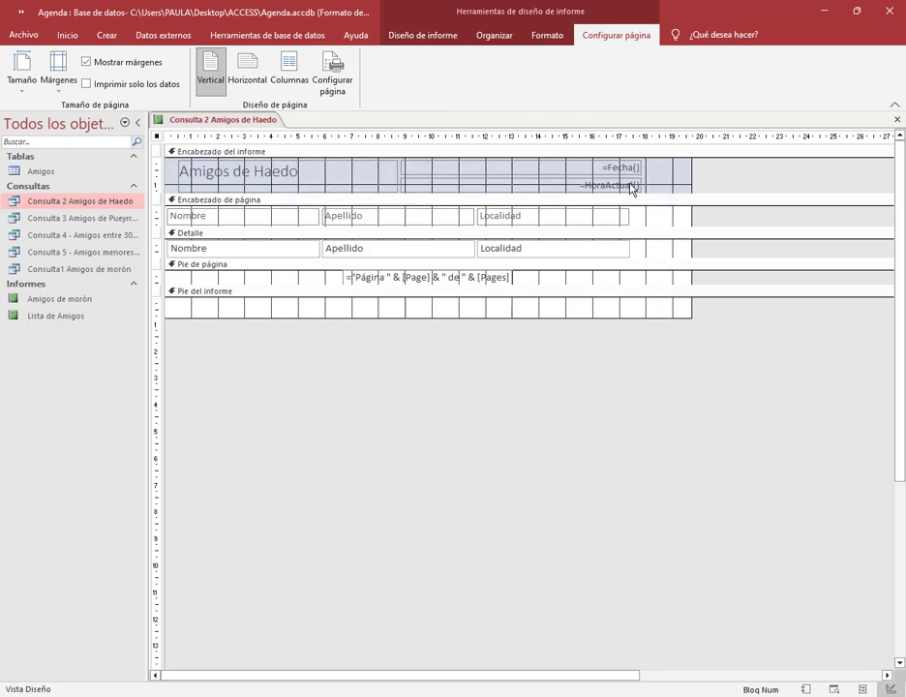
{"action": "left_click", "coordinate": [639, 184]}
{"action": "key", "text": "Delete"}
{"action": "left_click", "coordinate": [675, 225]}
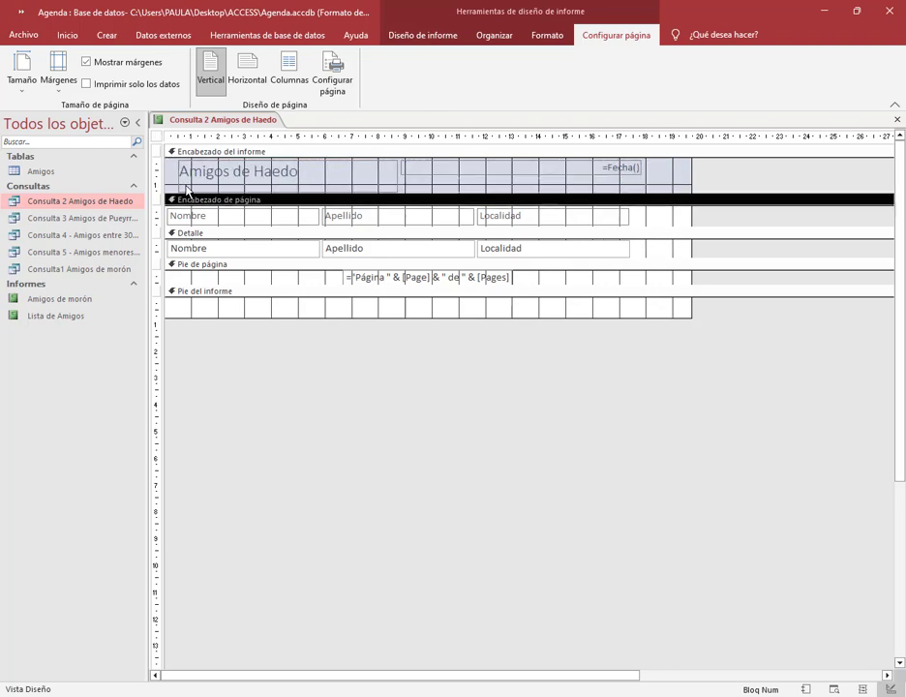
Switch the report to Report view and save it as Amigos de Haedo.
{"action": "right_click", "coordinate": [217, 122]}
{"action": "left_click", "coordinate": [242, 183]}
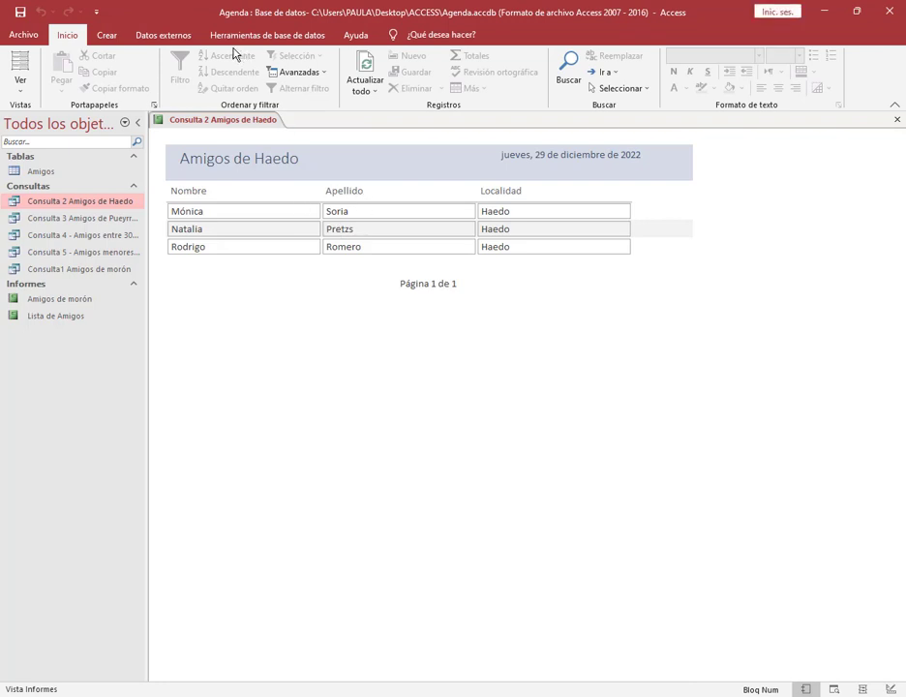
{"action": "right_click", "coordinate": [165, 123]}
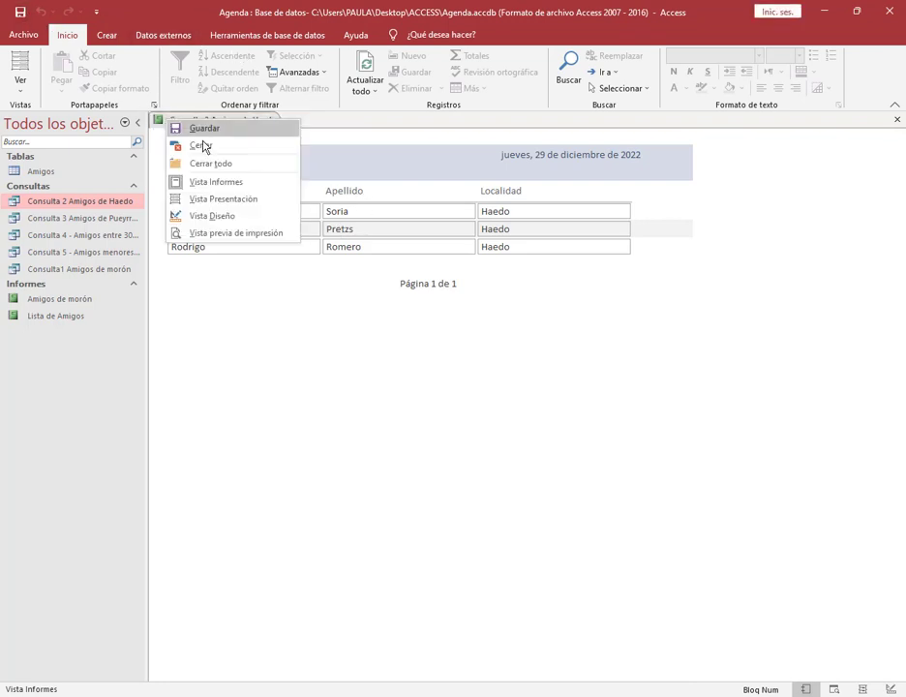
{"action": "left_click", "coordinate": [213, 133]}
{"action": "left_click", "coordinate": [416, 246]}
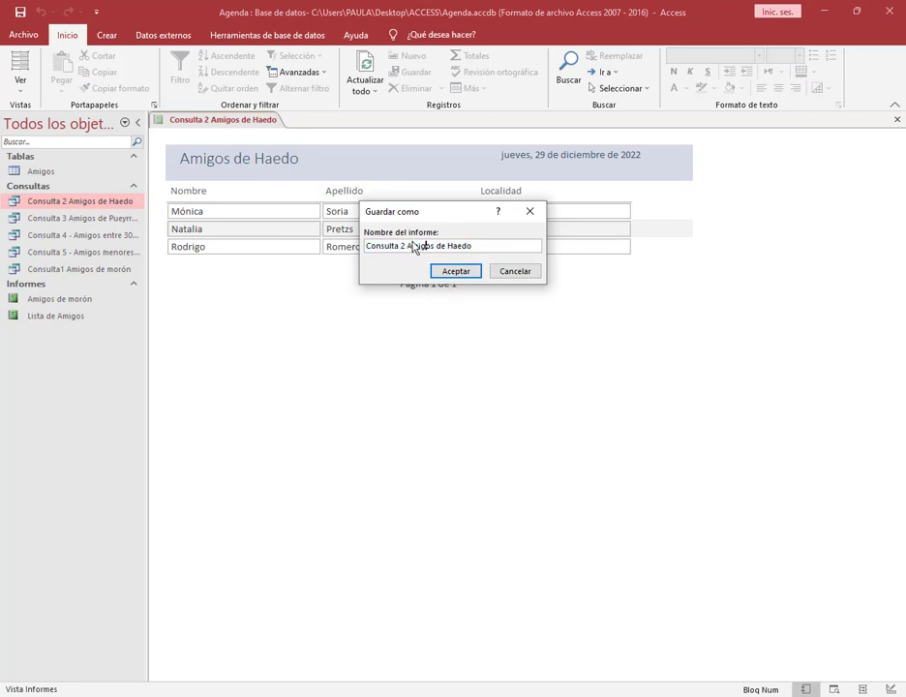
{"action": "left_click_drag", "start_coordinate": [406, 246], "coordinate": [349, 279]}
{"action": "key", "text": "BackSpace"}
{"action": "left_click", "coordinate": [444, 271]}
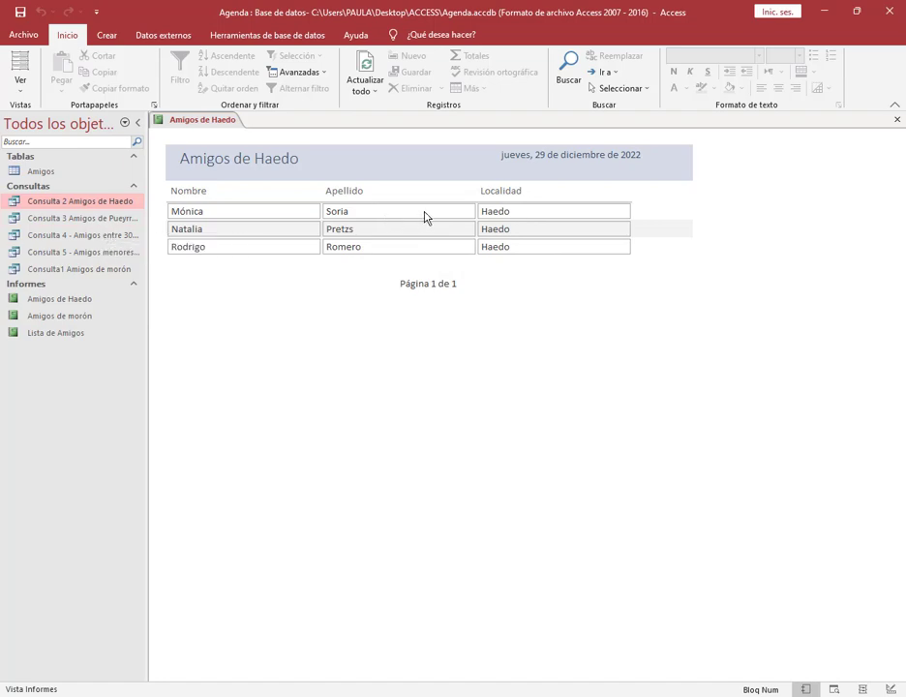
In Design view, narrow the Localidad column slightly and make the page header labels a little taller, then return to Report view.
{"action": "right_click", "coordinate": [224, 119]}
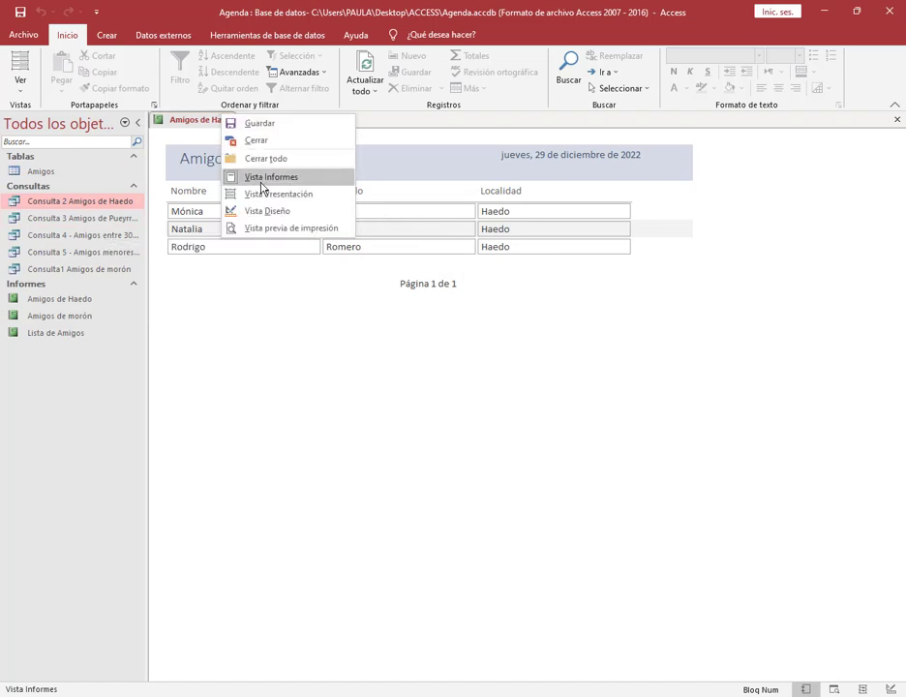
{"action": "left_click", "coordinate": [285, 211]}
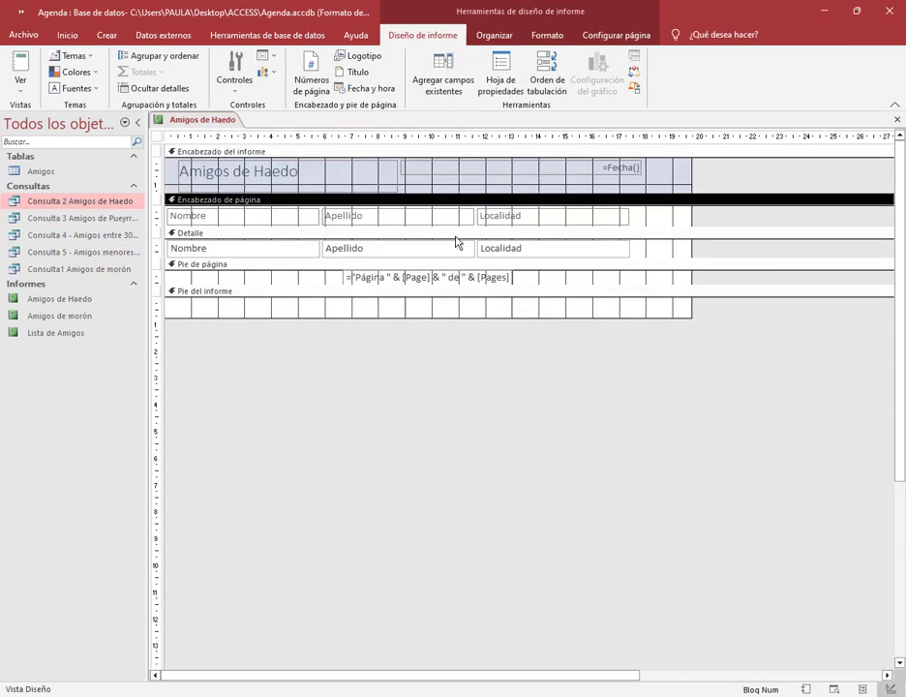
{"action": "left_click", "coordinate": [618, 220]}
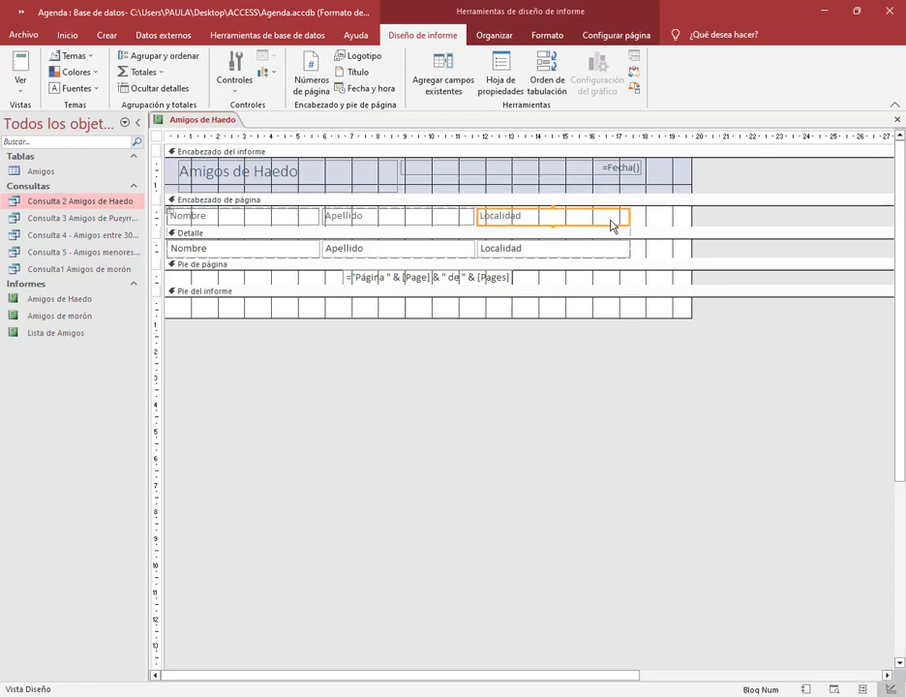
{"action": "left_click_drag", "start_coordinate": [611, 226], "coordinate": [587, 226]}
{"action": "left_click", "coordinate": [534, 229]}
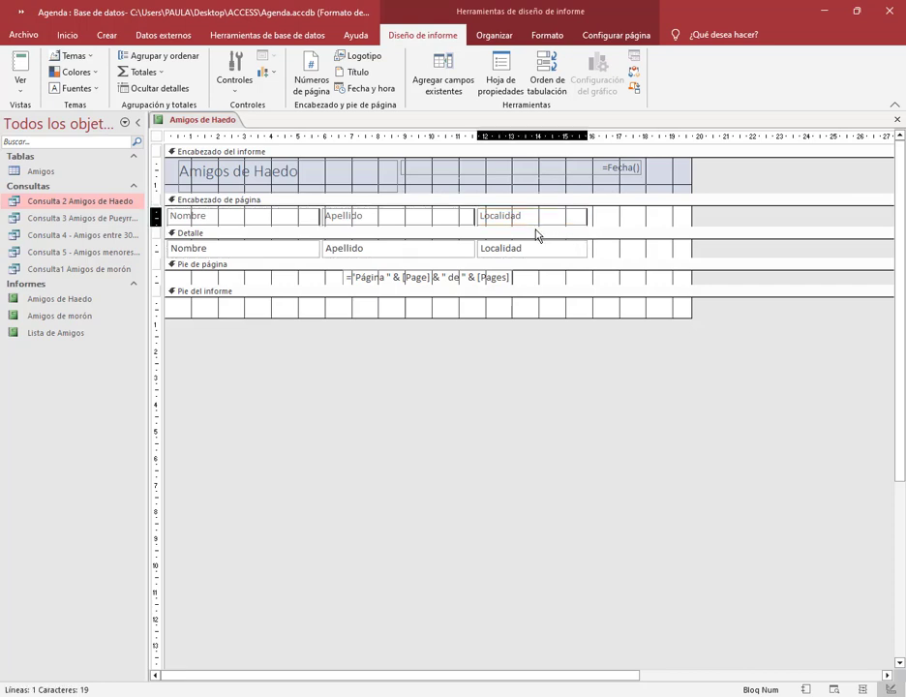
{"action": "left_click_drag", "start_coordinate": [534, 228], "coordinate": [537, 231]}
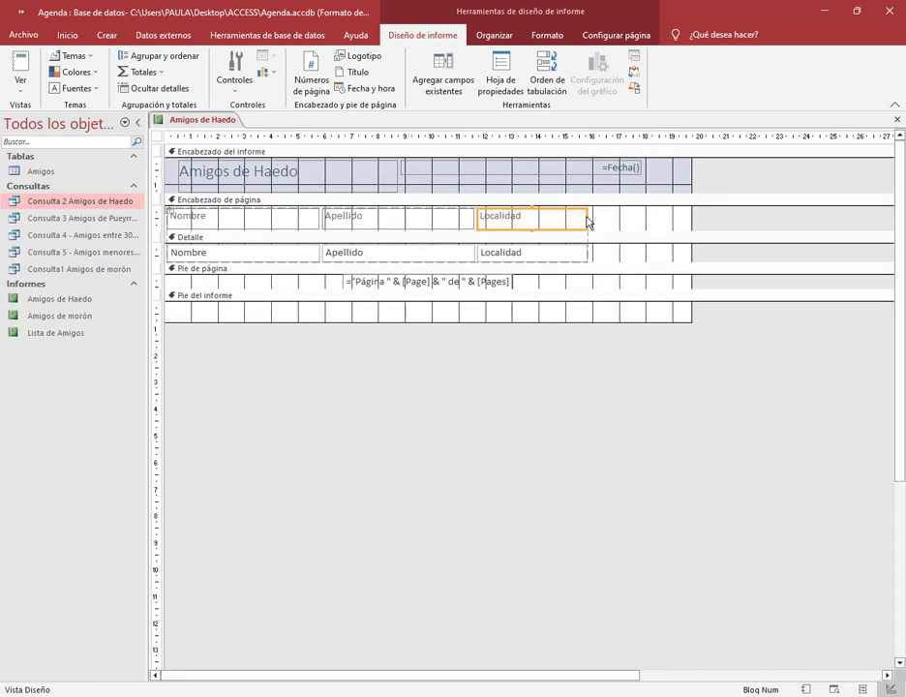
{"action": "left_click_drag", "start_coordinate": [594, 221], "coordinate": [617, 223]}
{"action": "left_click", "coordinate": [636, 225]}
{"action": "right_click", "coordinate": [194, 123]}
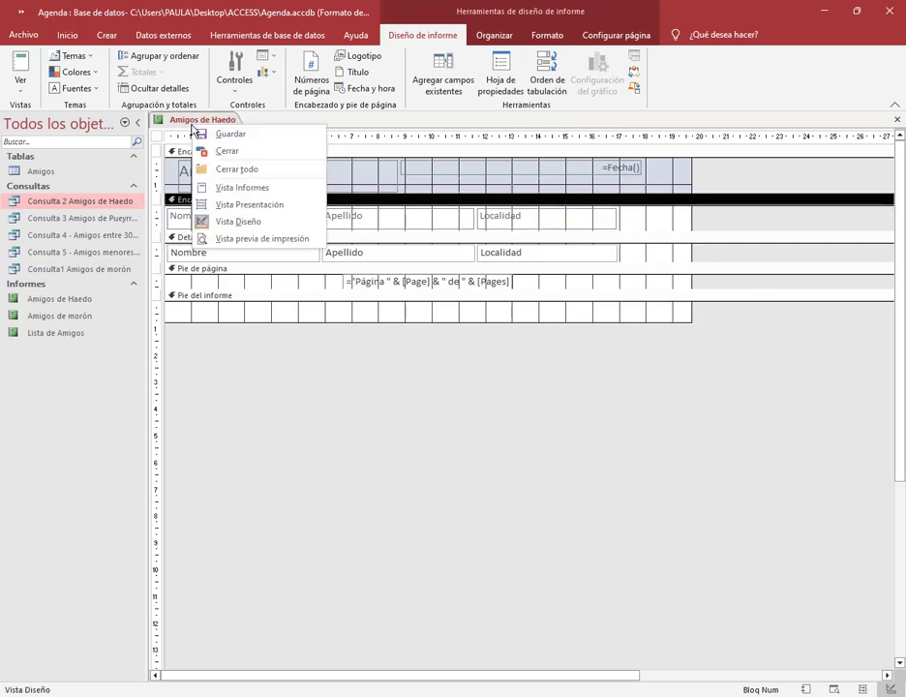
{"action": "left_click", "coordinate": [224, 187]}
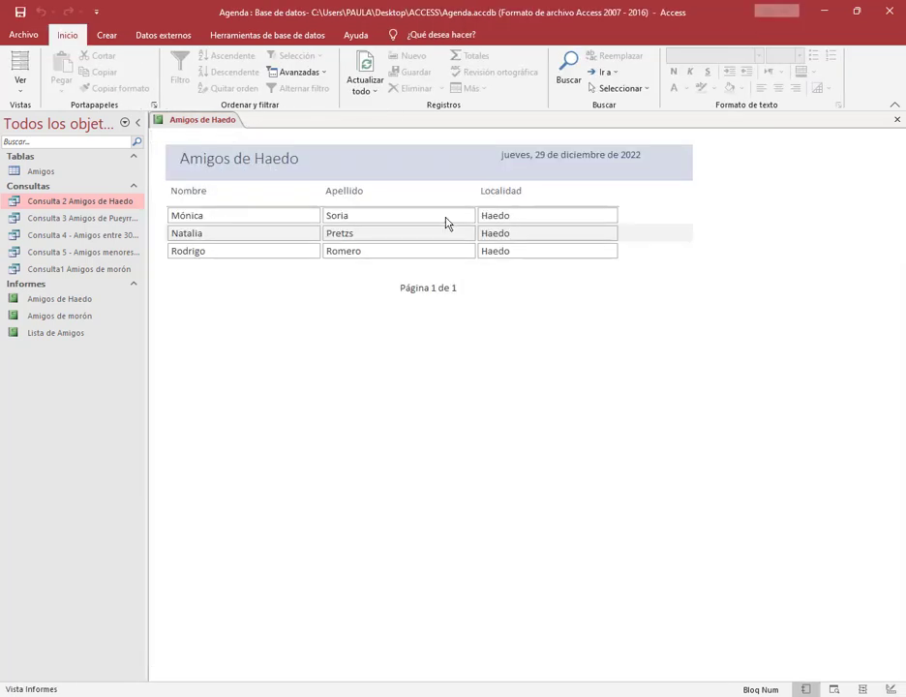
In Design view, stretch the page header labels to about 1.6 cm tall and check the layout in Report view.
{"action": "right_click", "coordinate": [226, 123]}
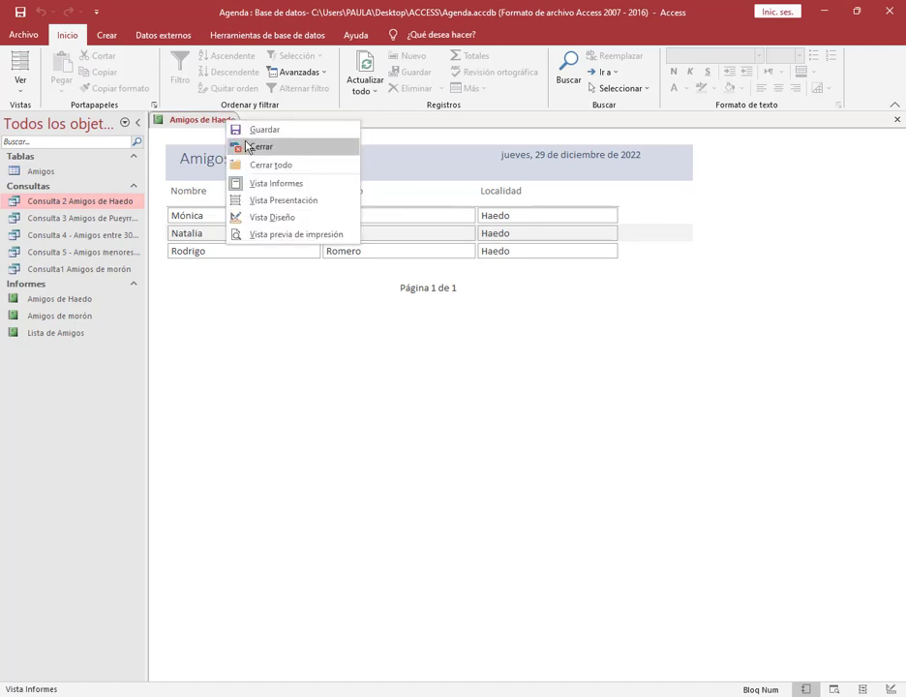
{"action": "left_click", "coordinate": [261, 219]}
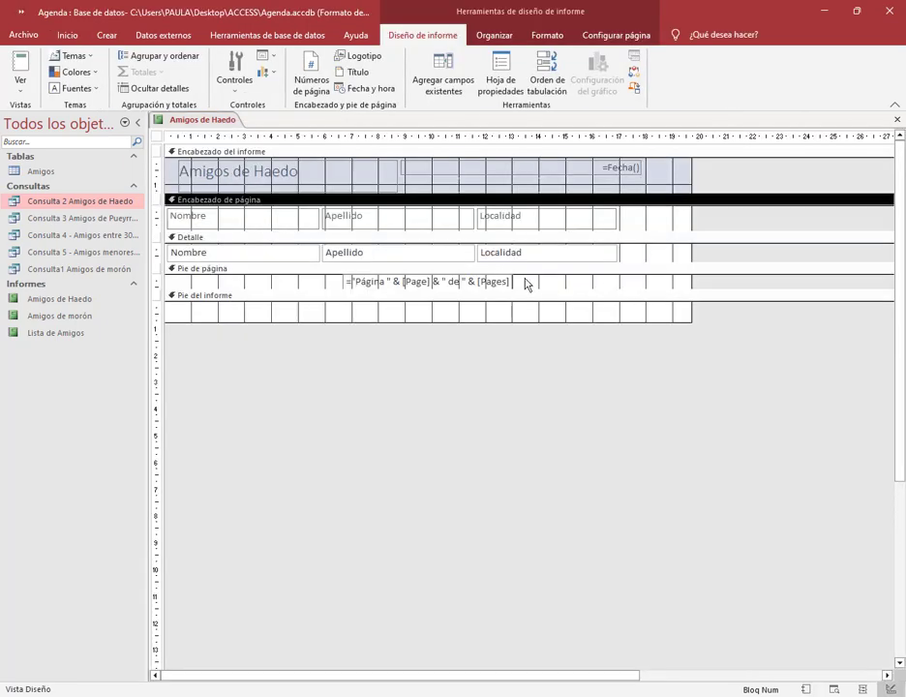
{"action": "left_click", "coordinate": [256, 221]}
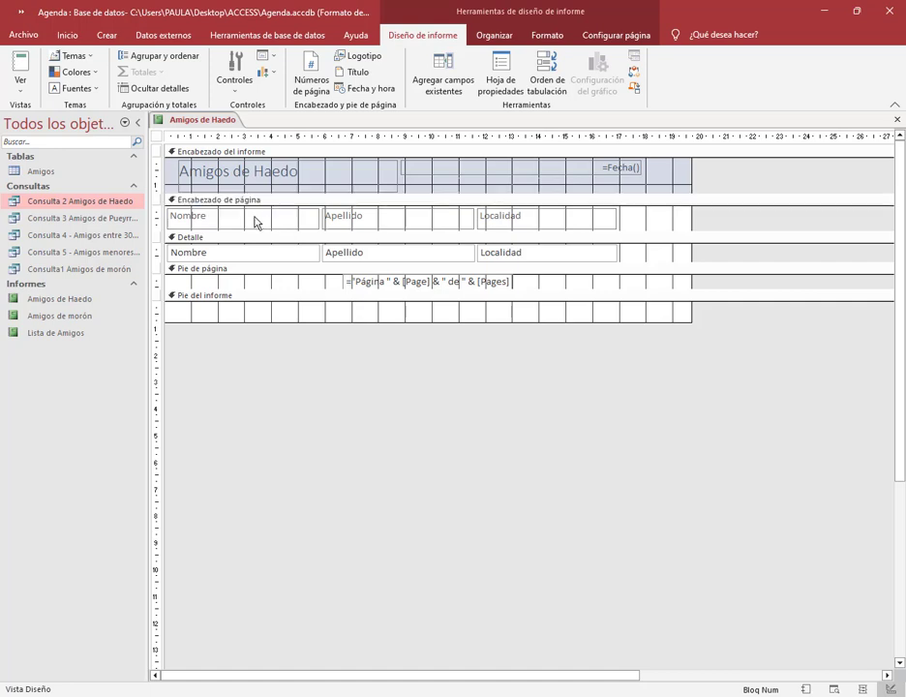
{"action": "left_click_drag", "start_coordinate": [243, 236], "coordinate": [243, 258]}
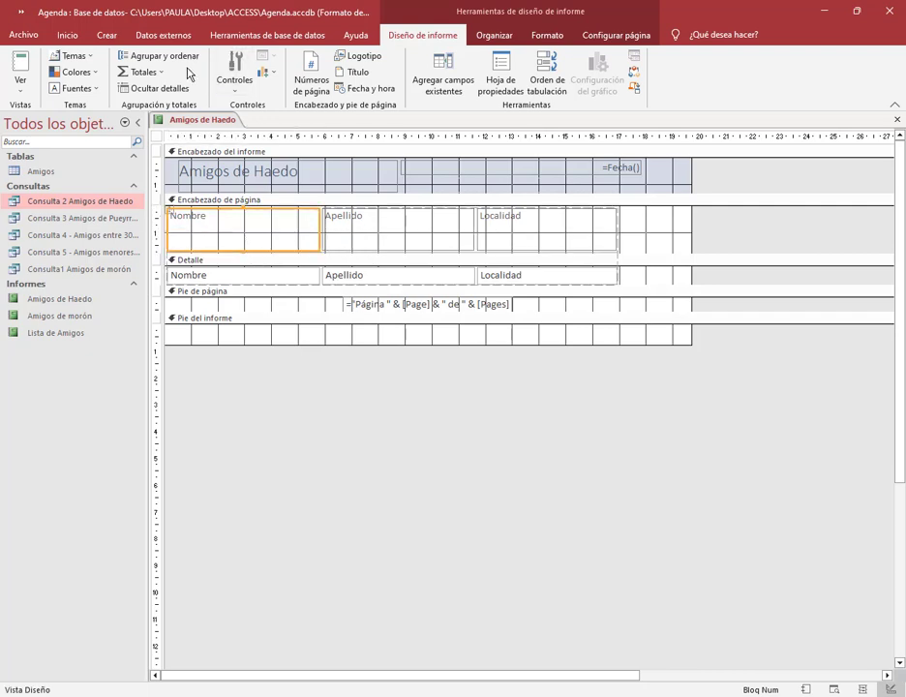
{"action": "right_click", "coordinate": [193, 119]}
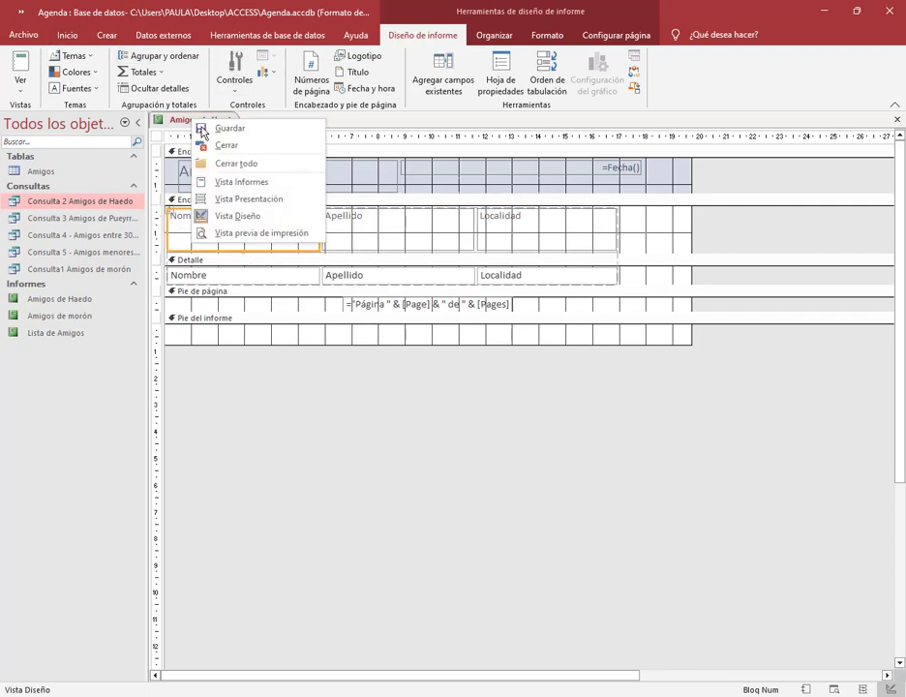
{"action": "left_click", "coordinate": [236, 182]}
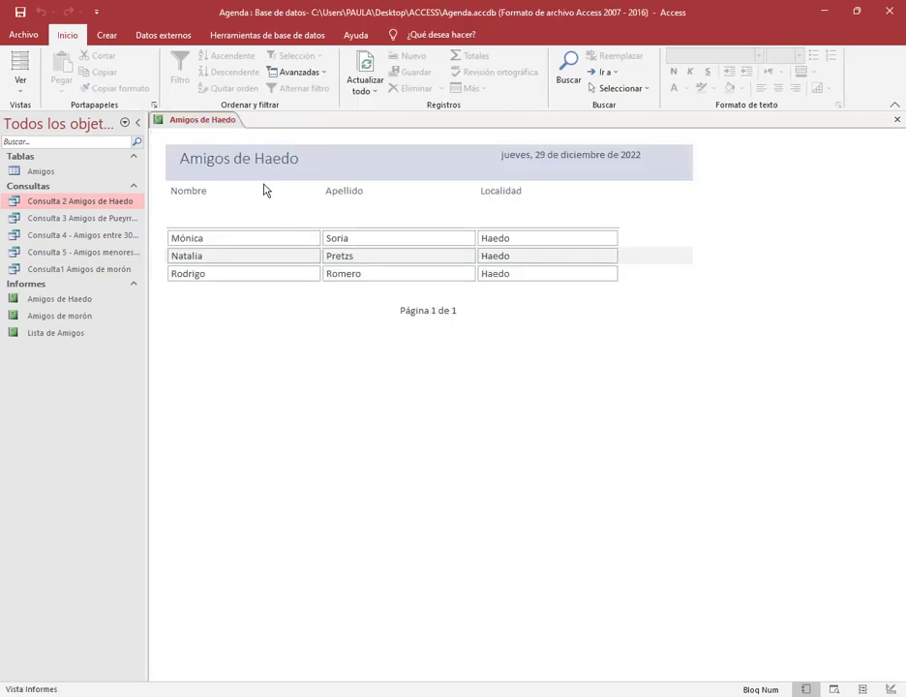
Return to Design view and reduce the page header labels and their section to a height of roughly one text line.
{"action": "right_click", "coordinate": [204, 121]}
{"action": "left_click", "coordinate": [243, 212]}
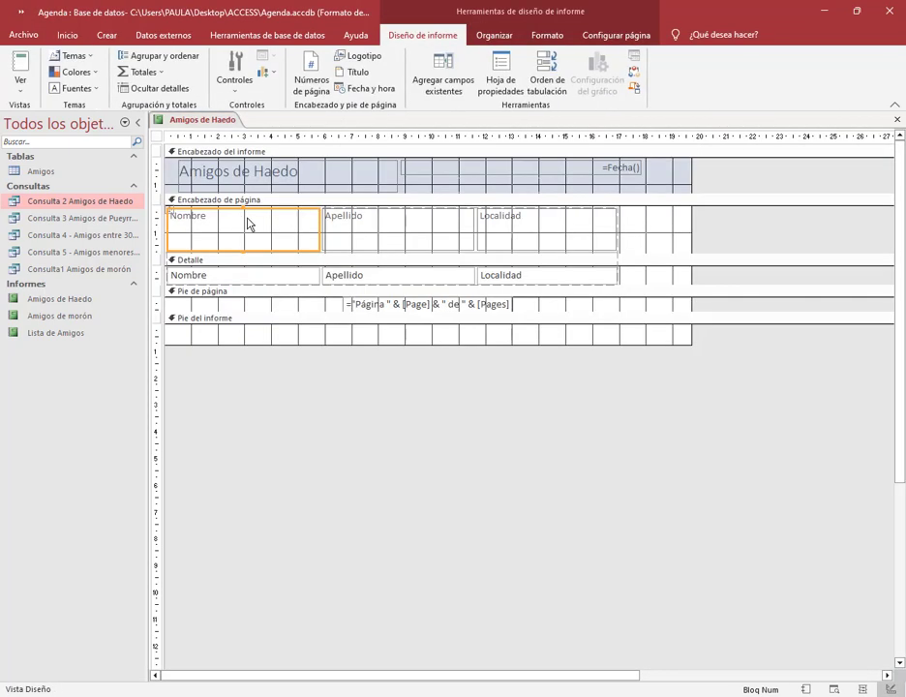
{"action": "left_click", "coordinate": [646, 228]}
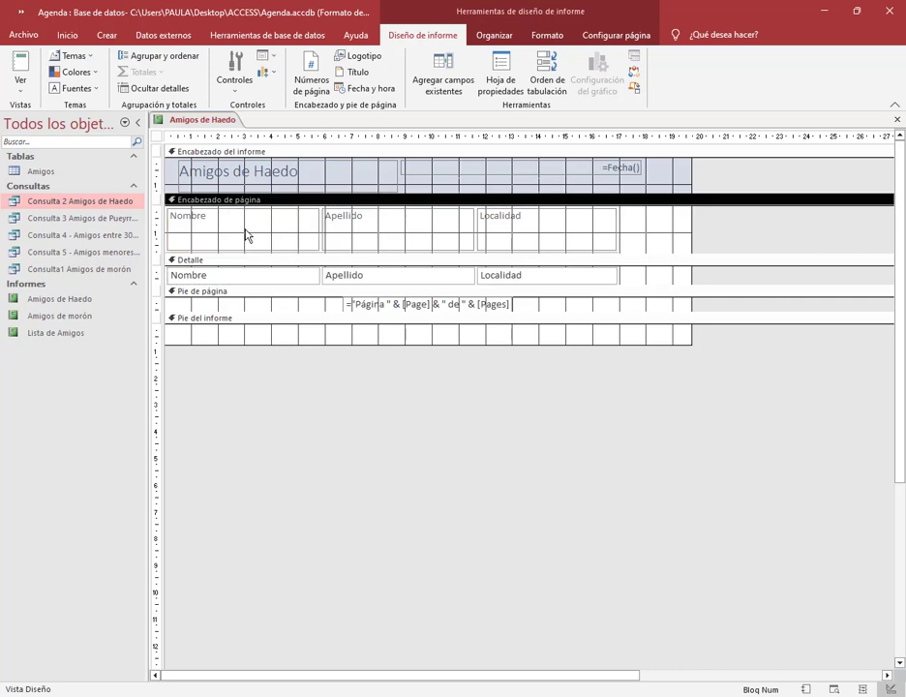
{"action": "left_click", "coordinate": [246, 235]}
{"action": "left_click", "coordinate": [247, 228]}
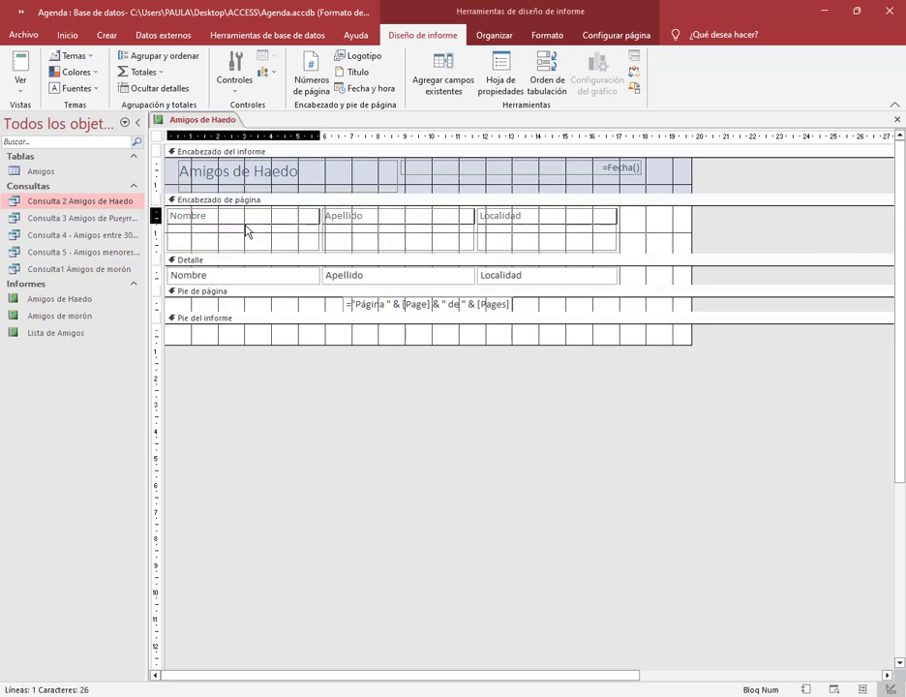
{"action": "left_click", "coordinate": [259, 231]}
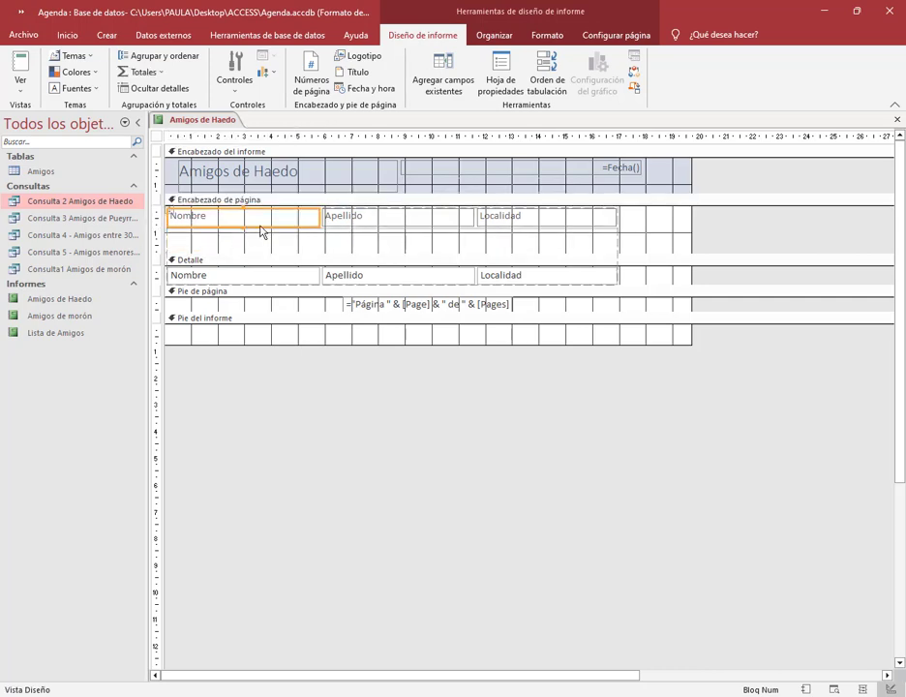
{"action": "left_click_drag", "start_coordinate": [288, 256], "coordinate": [292, 235]}
{"action": "left_click", "coordinate": [655, 219]}
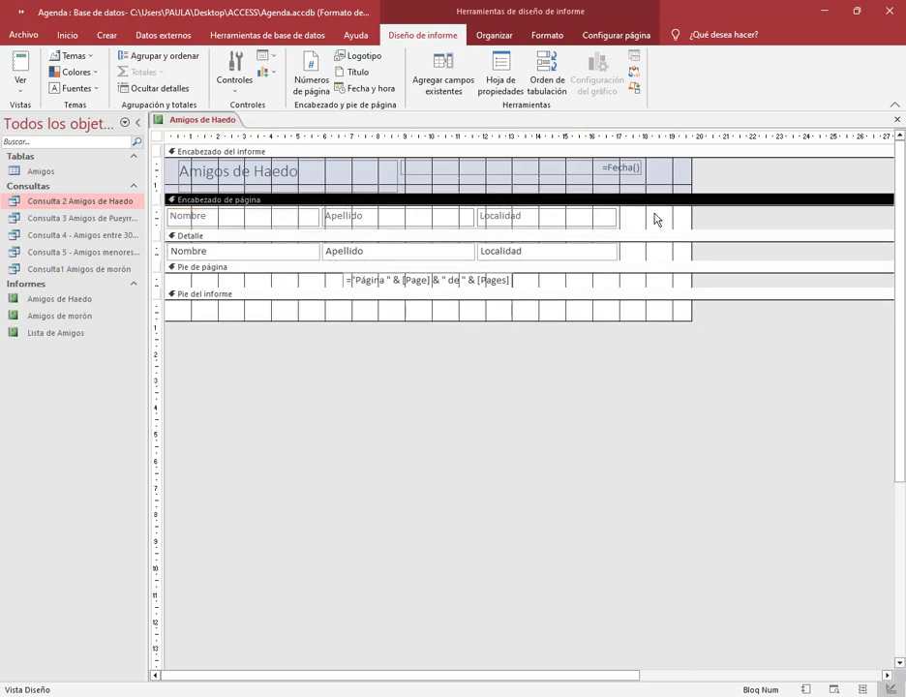
Save the Amigos de Haedo report, view it in Report view and close it.
{"action": "right_click", "coordinate": [225, 120]}
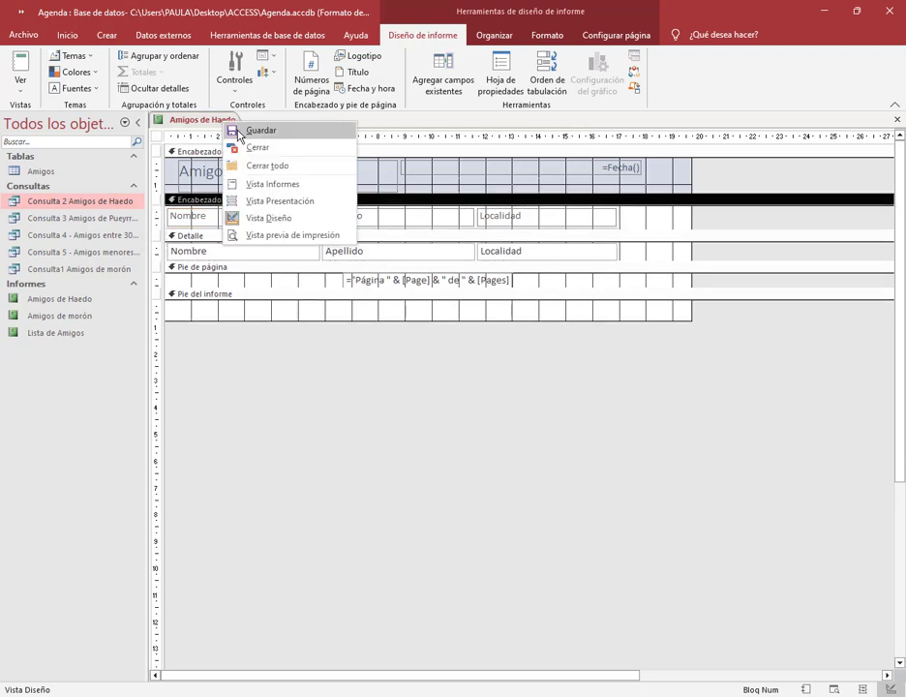
{"action": "left_click", "coordinate": [238, 135]}
{"action": "right_click", "coordinate": [232, 121]}
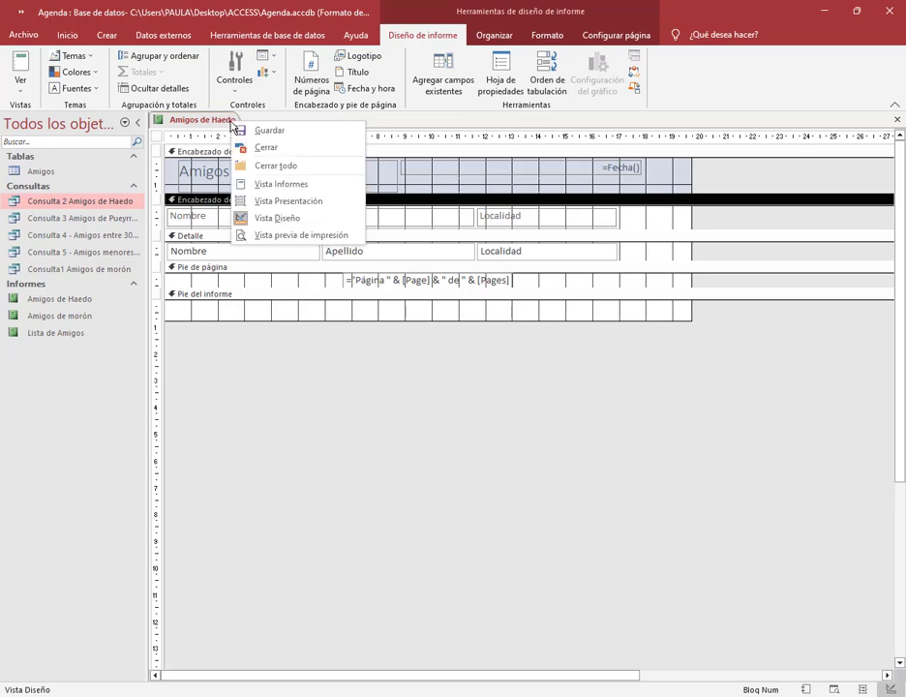
{"action": "left_click", "coordinate": [283, 186]}
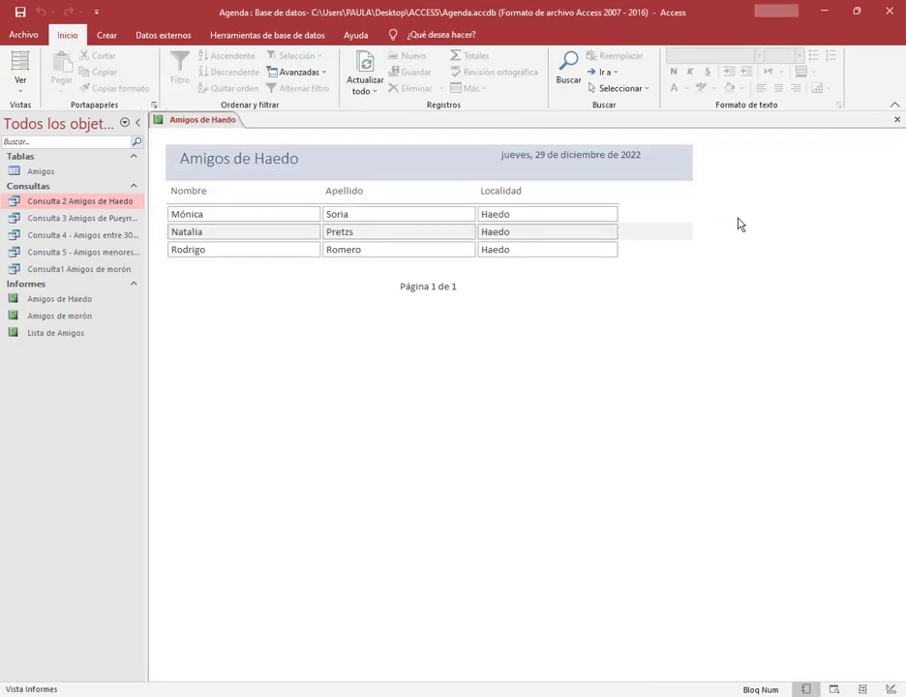
{"action": "left_click", "coordinate": [898, 119]}
Create a report based on the query Consulta 3 Amigos de Pueyrredon and open it in Design view.
{"action": "left_click", "coordinate": [105, 220]}
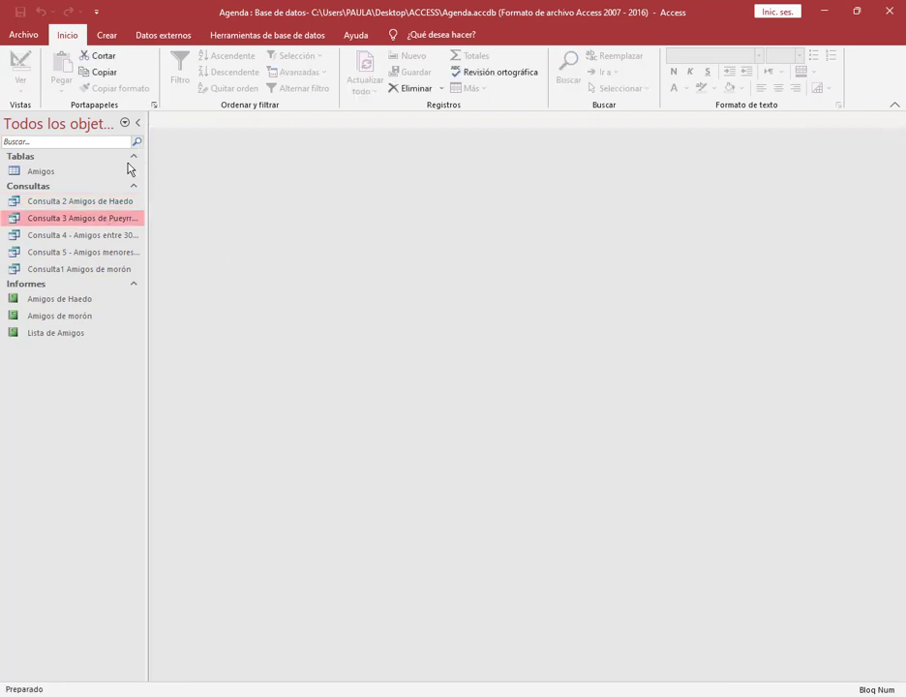
{"action": "left_click", "coordinate": [106, 35]}
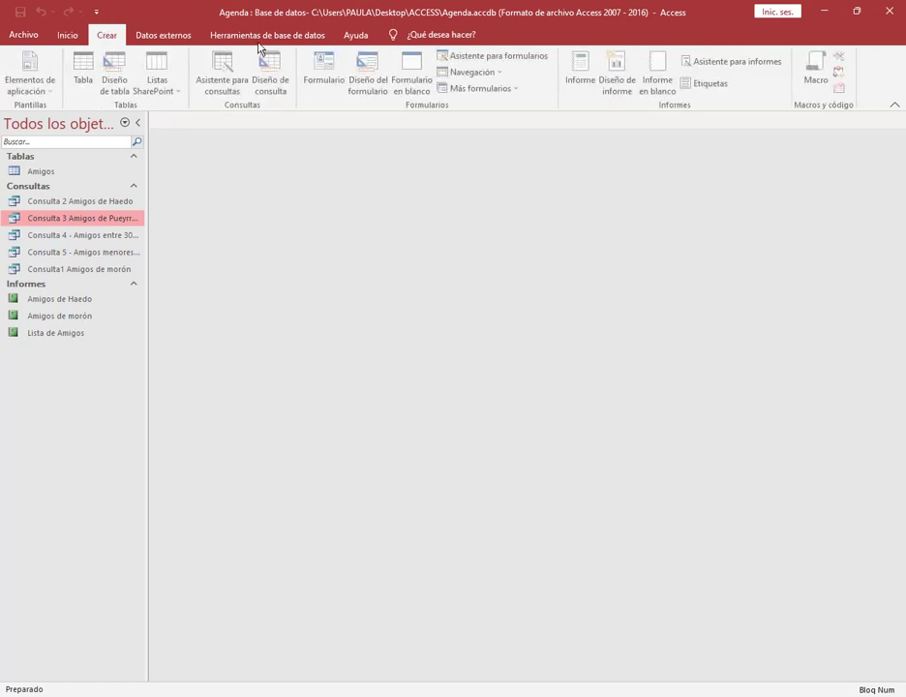
{"action": "left_click", "coordinate": [583, 69]}
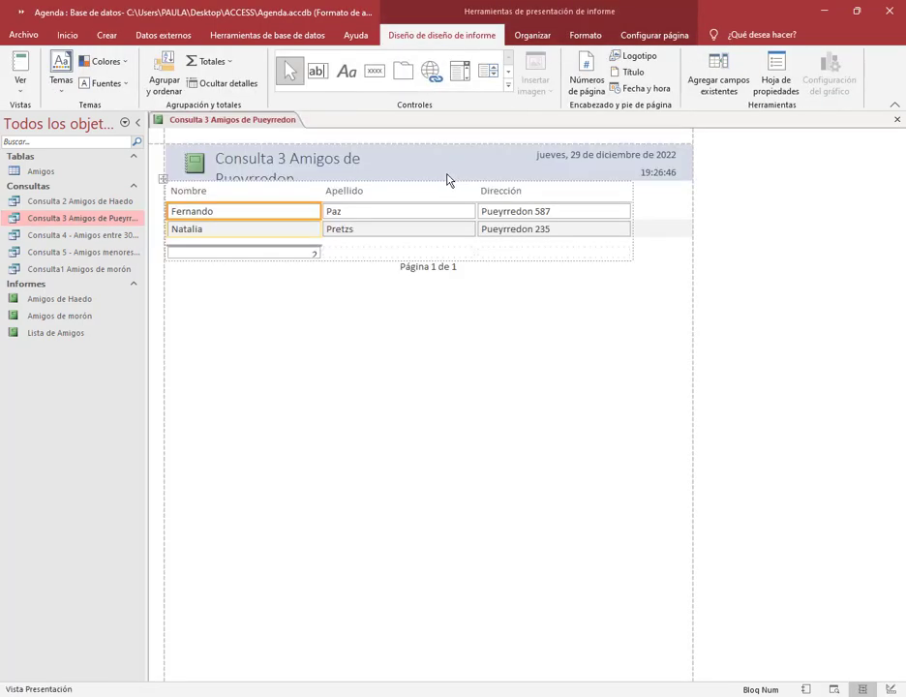
{"action": "right_click", "coordinate": [254, 120]}
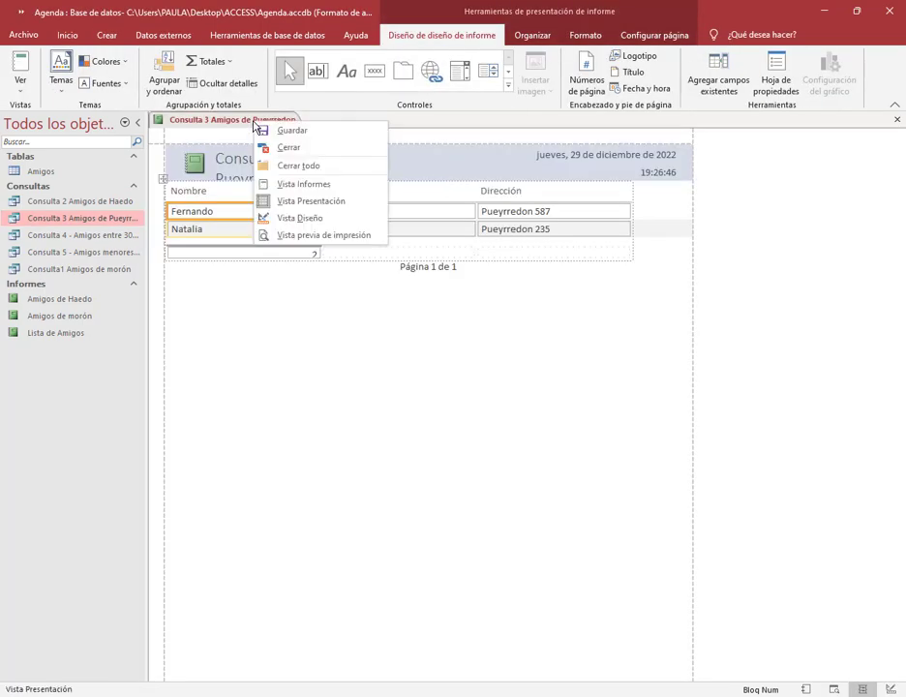
{"action": "left_click", "coordinate": [303, 219]}
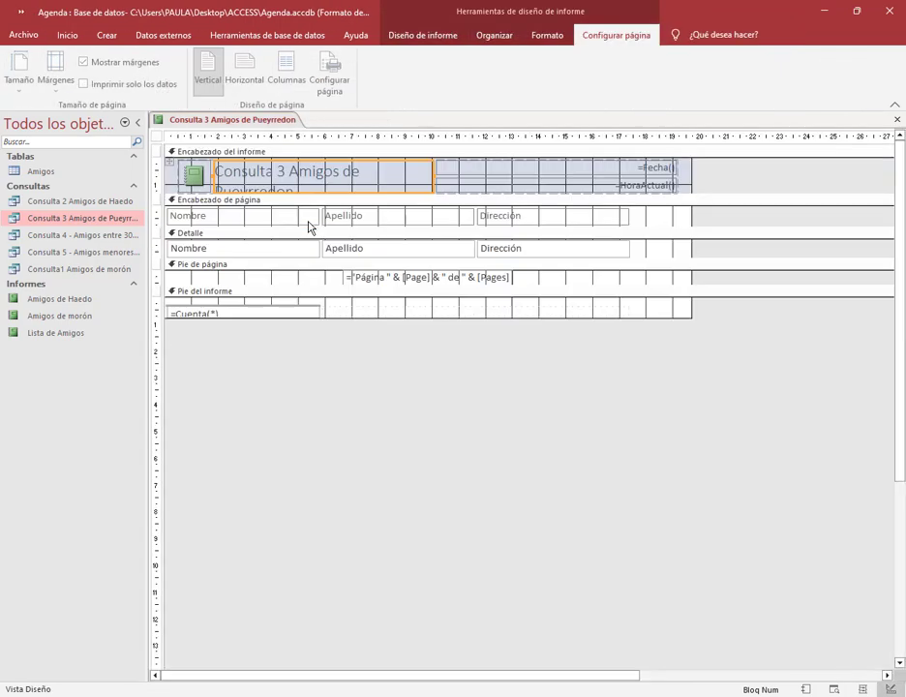
Shorten the report title to Amigos de Pueyrredon and delete the logo and the time field from the report header.
{"action": "left_click", "coordinate": [293, 180]}
{"action": "left_click_drag", "start_coordinate": [289, 174], "coordinate": [215, 175]}
{"action": "key", "text": "Delete"}
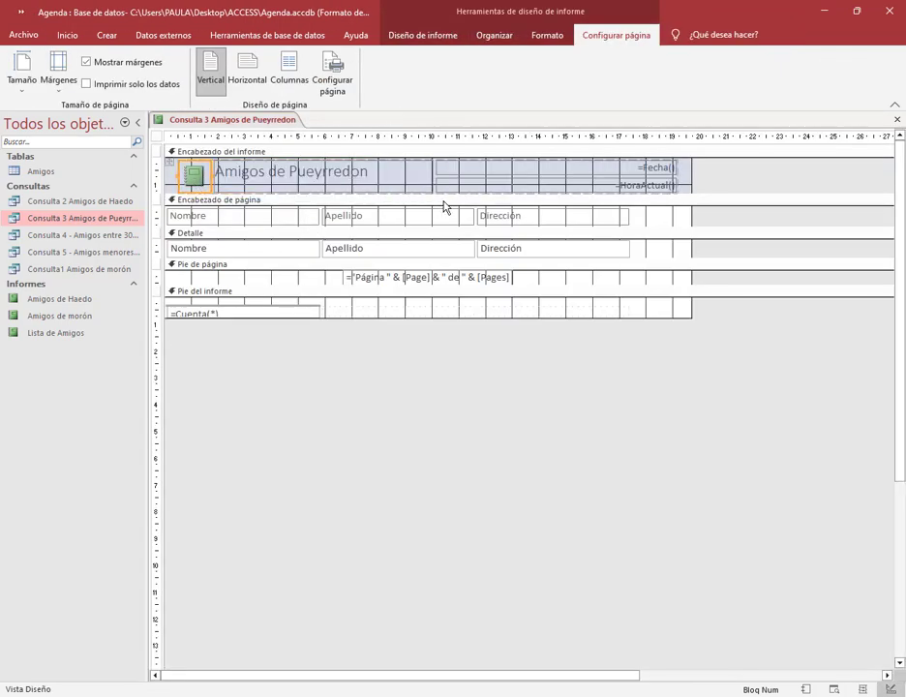
{"action": "key", "text": "Delete"}
{"action": "left_click", "coordinate": [484, 189]}
{"action": "key", "text": "Delete"}
Delete the record count field and its line from the footer of the Pueyrredon report.
{"action": "left_click", "coordinate": [298, 313]}
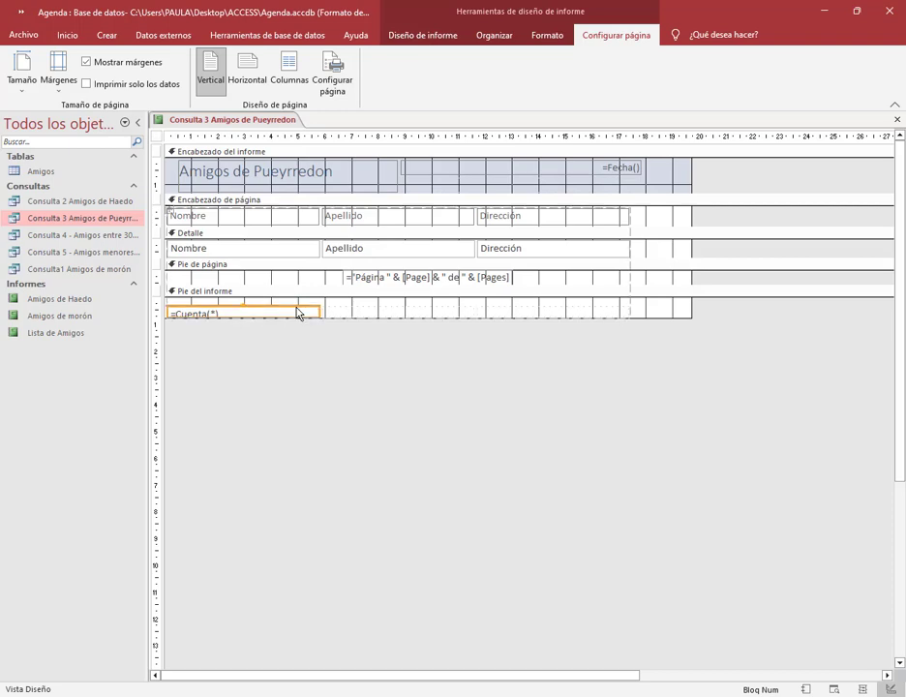
{"action": "key", "text": "Delete"}
{"action": "left_click", "coordinate": [301, 306]}
{"action": "key", "text": "Delete"}
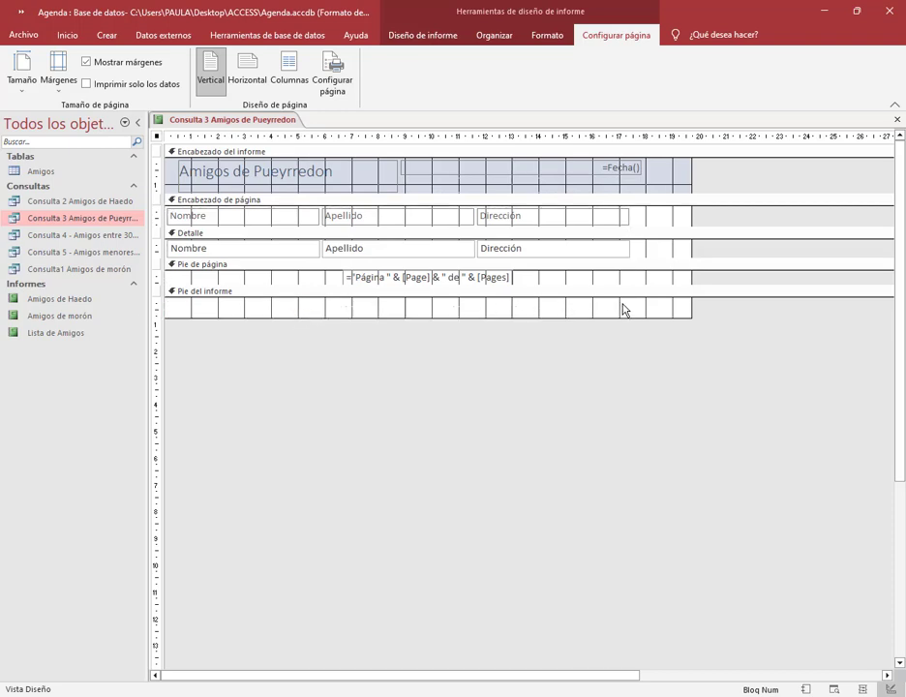
{"action": "left_click", "coordinate": [634, 309]}
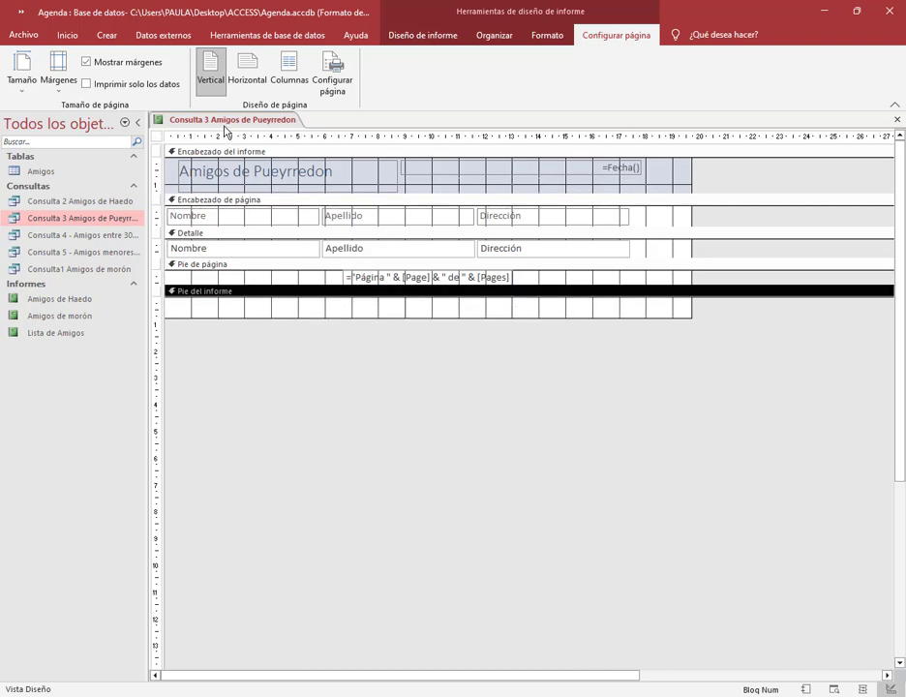
Save the report as Amigos de Pueyrredon, close it, and check the saved report in Report view.
{"action": "right_click", "coordinate": [171, 116]}
{"action": "left_click", "coordinate": [203, 122]}
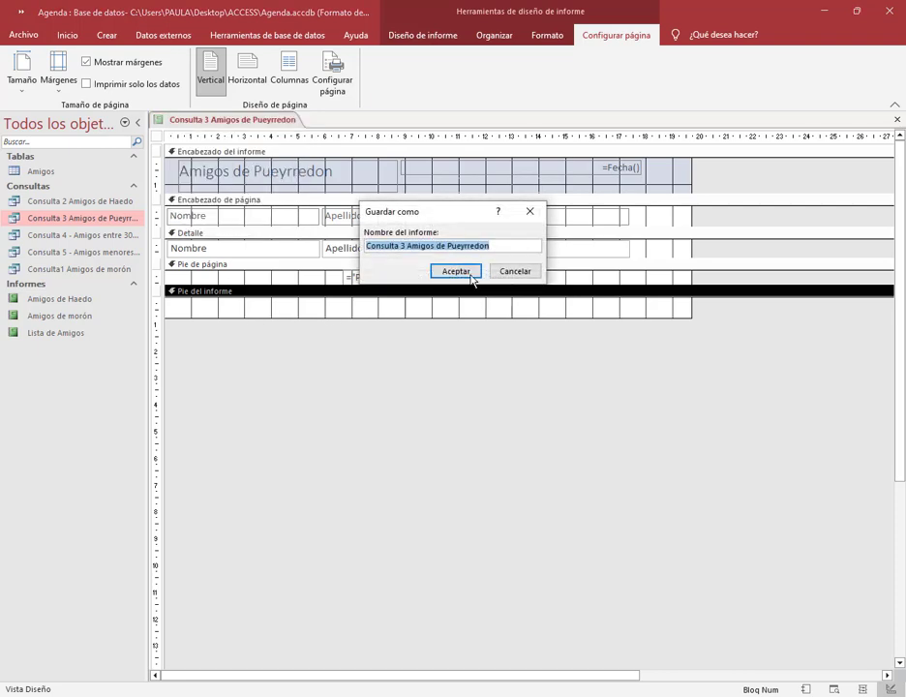
{"action": "left_click_drag", "start_coordinate": [409, 250], "coordinate": [320, 249]}
{"action": "key", "text": "BackSpace"}
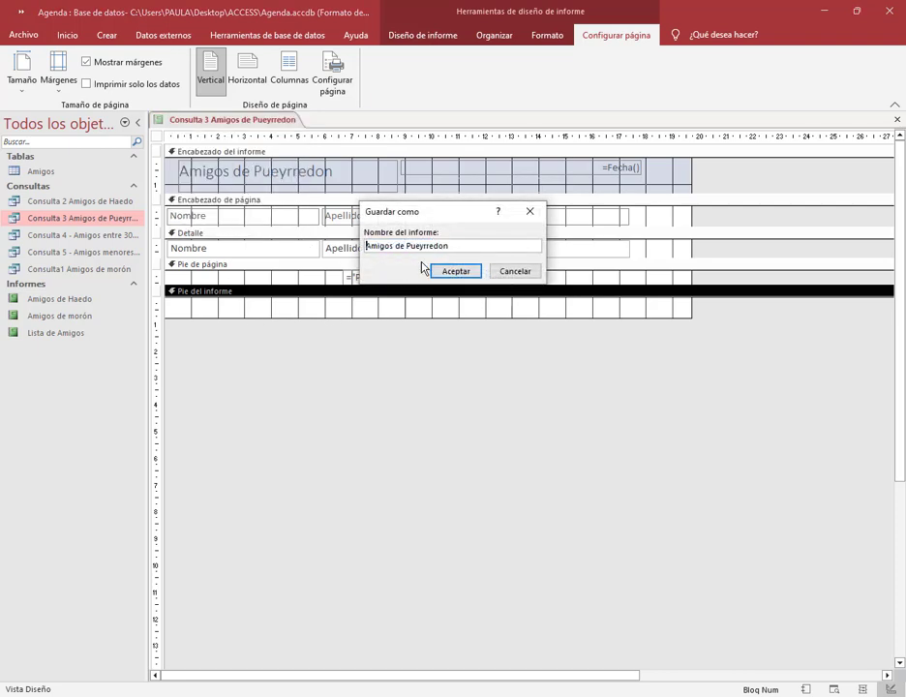
{"action": "left_click", "coordinate": [440, 272]}
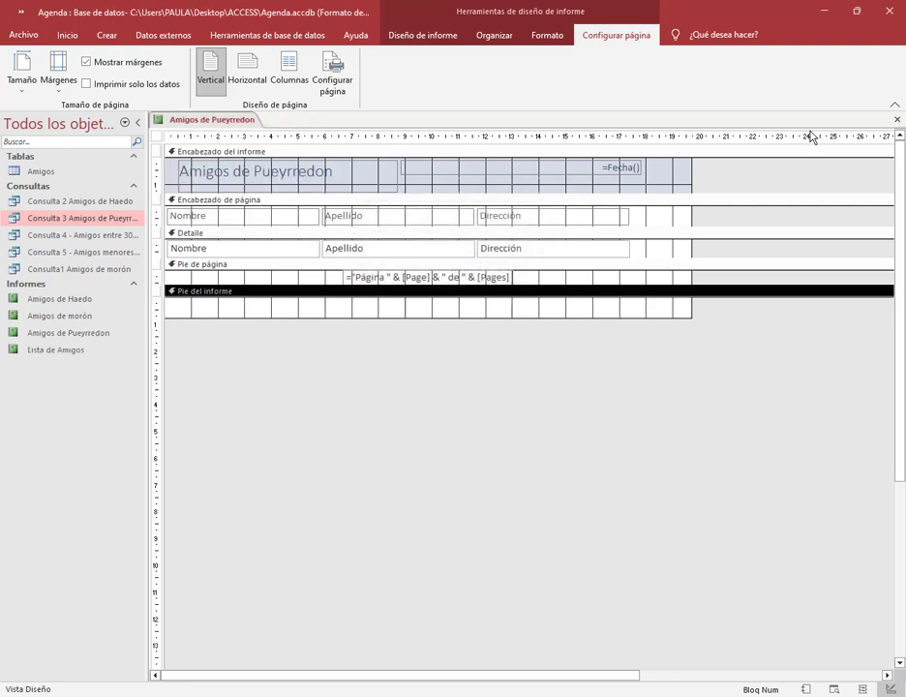
{"action": "left_click", "coordinate": [897, 119]}
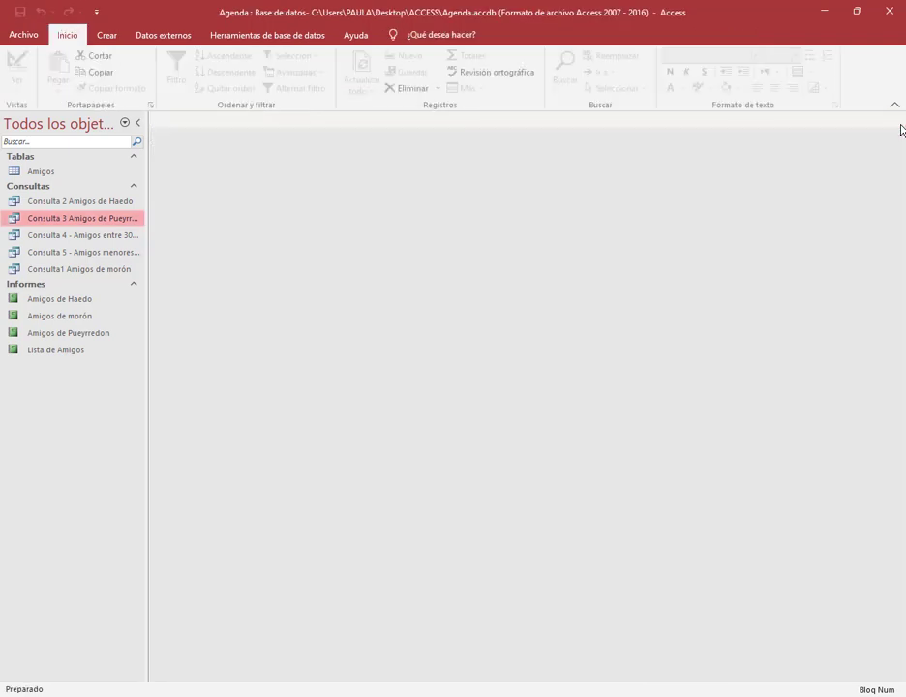
{"action": "double_click", "coordinate": [68, 333]}
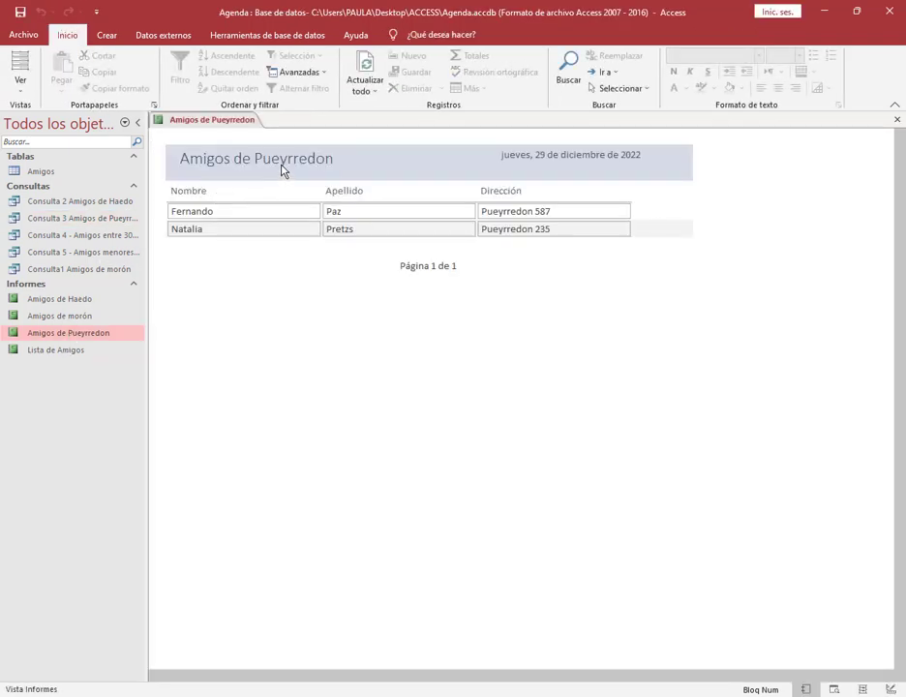
{"action": "left_click", "coordinate": [896, 119]}
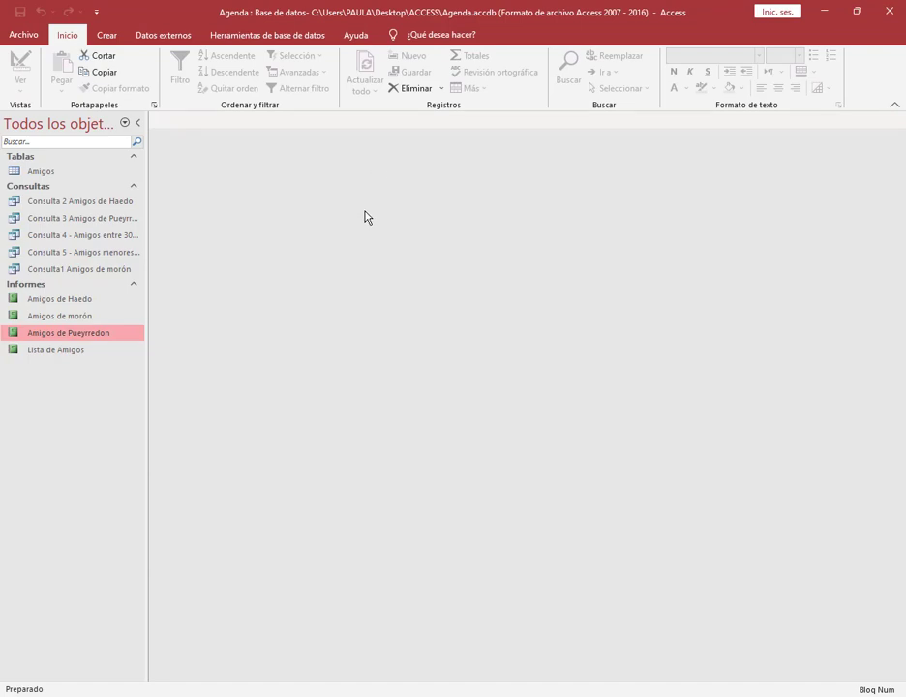
Create a report based on the query Consulta 4 - Amigos entre 30 y 35 años and open it in Design view.
{"action": "right_click", "coordinate": [116, 233]}
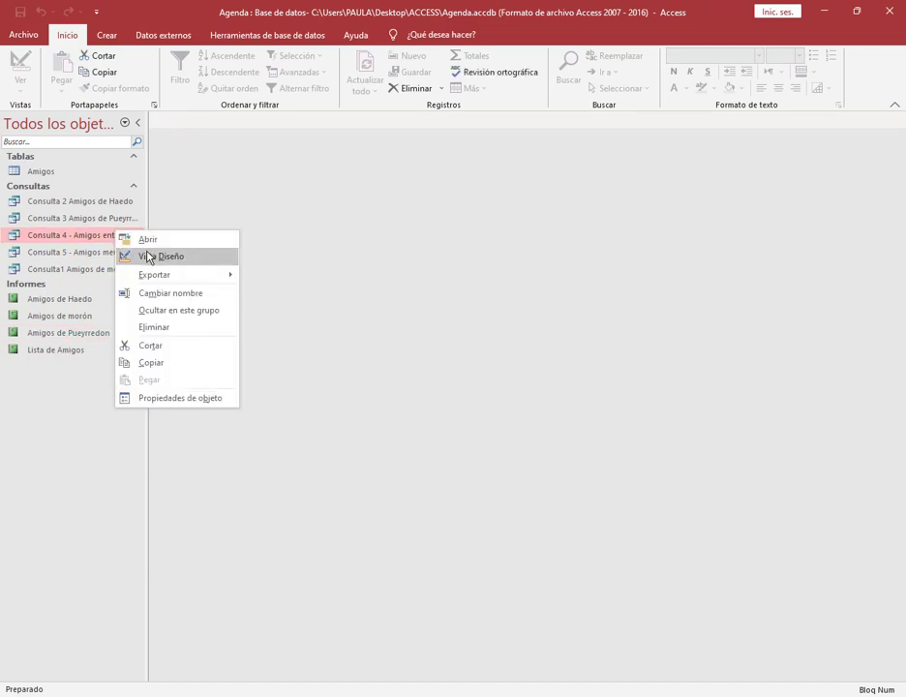
{"action": "left_click", "coordinate": [149, 256]}
{"action": "left_click", "coordinate": [895, 121]}
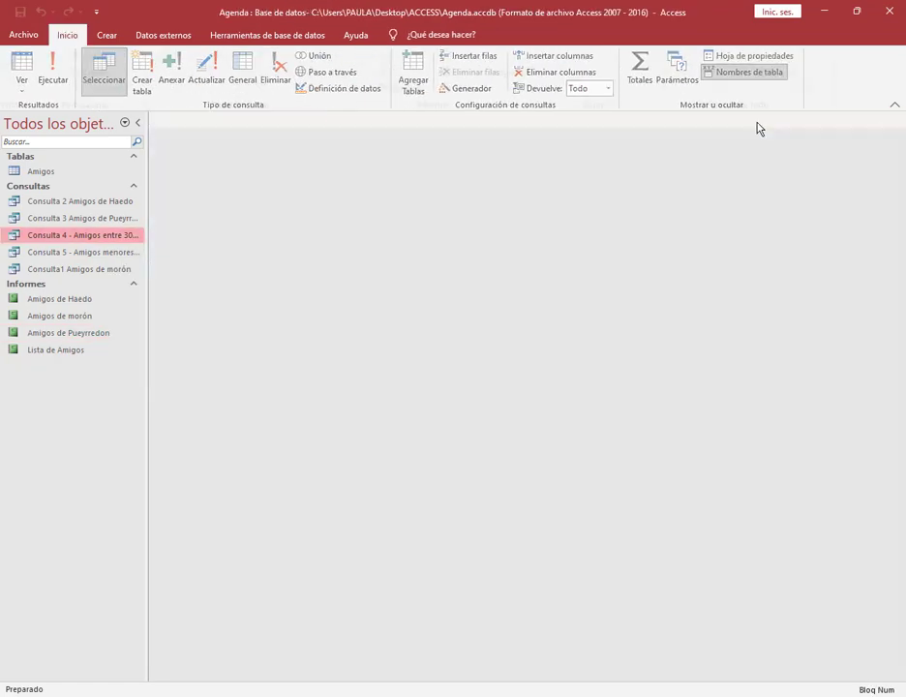
{"action": "left_click", "coordinate": [106, 34]}
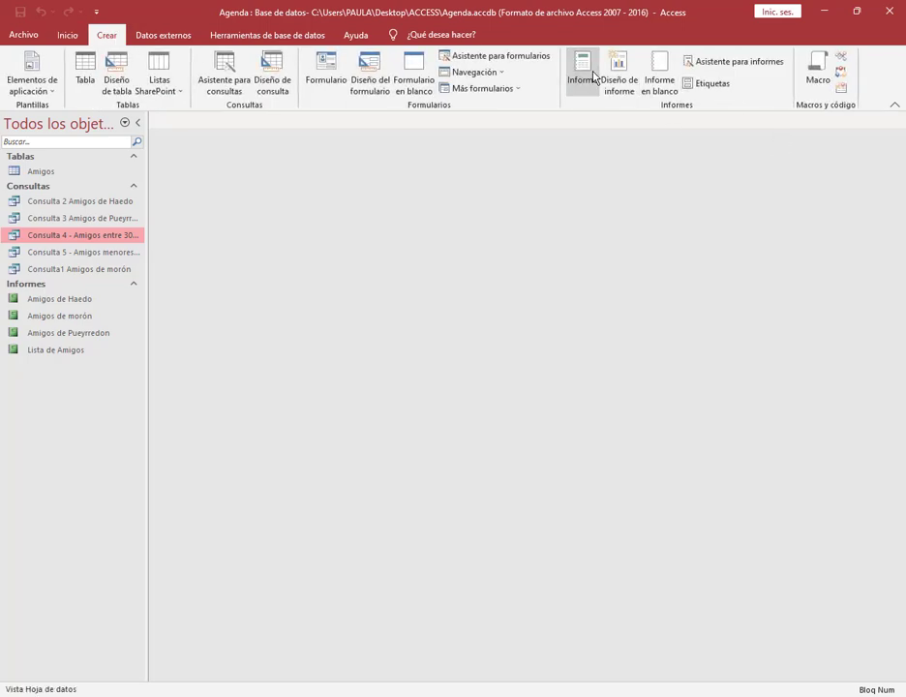
{"action": "left_click", "coordinate": [594, 78]}
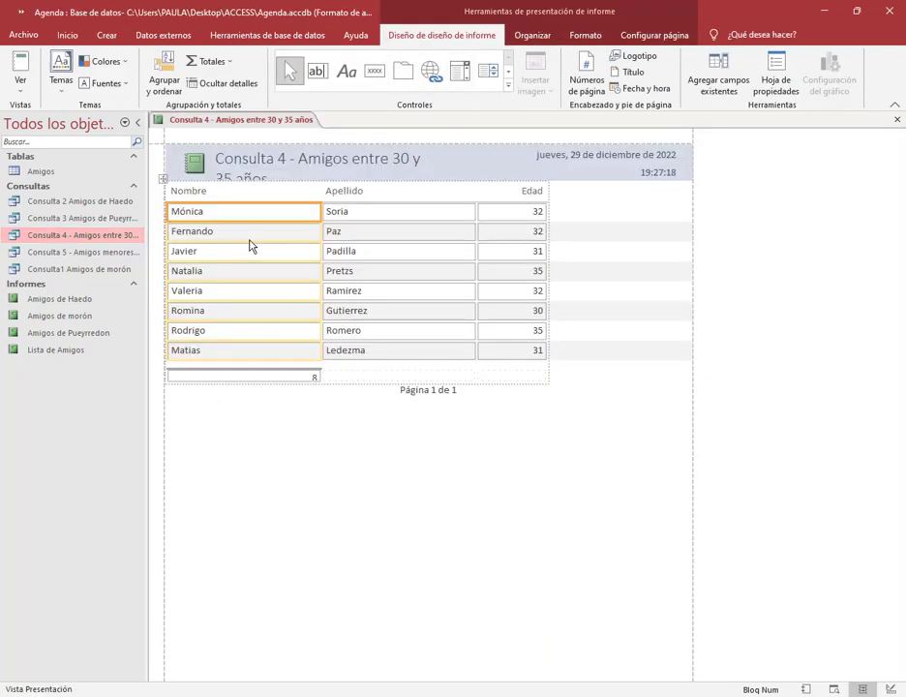
{"action": "right_click", "coordinate": [244, 121]}
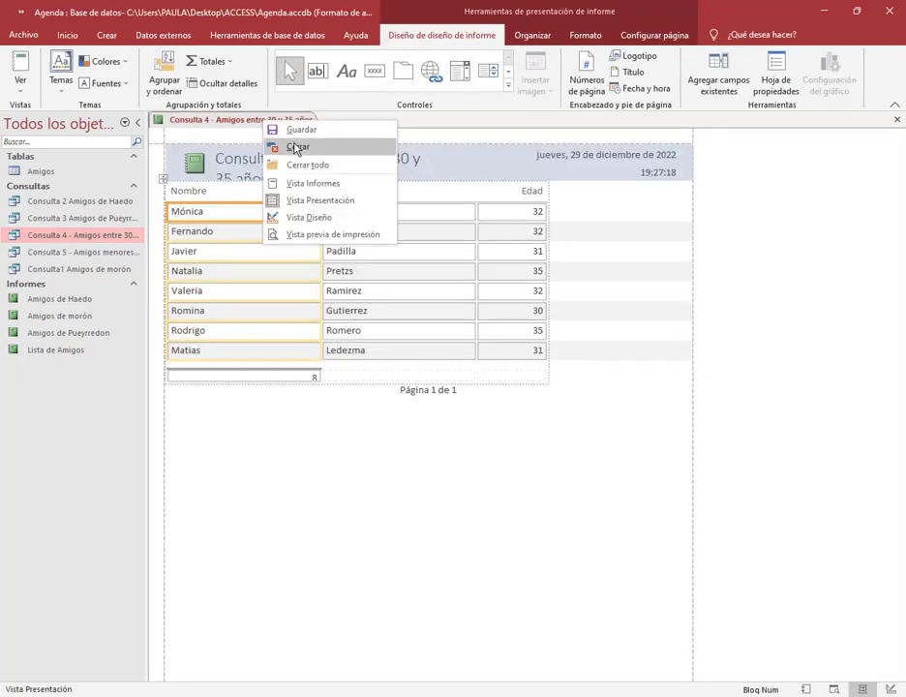
{"action": "left_click", "coordinate": [304, 183]}
{"action": "right_click", "coordinate": [295, 120]}
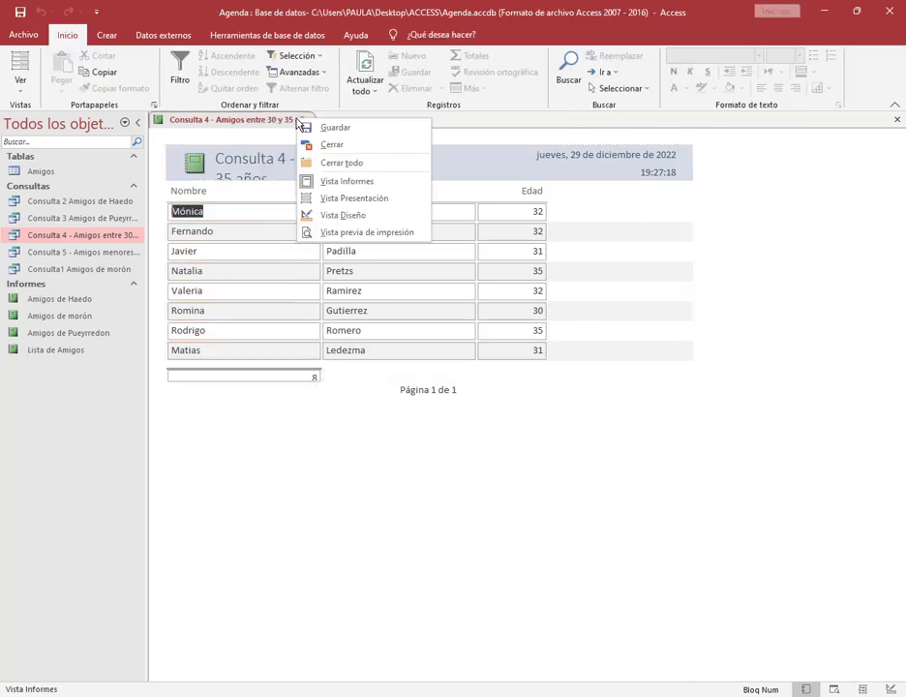
{"action": "left_click", "coordinate": [329, 212]}
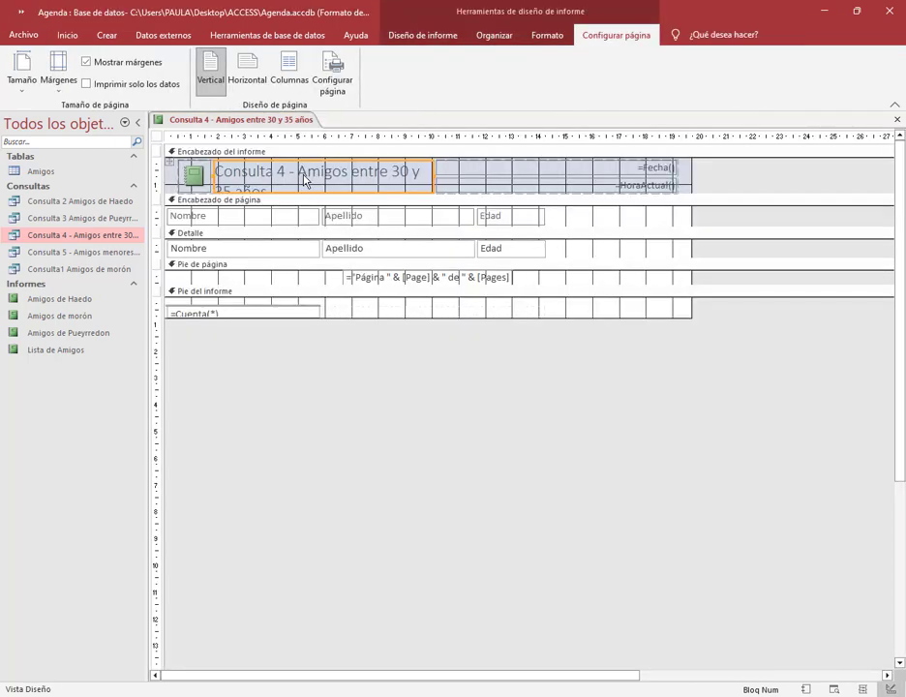
Shorten the report title to Amigos entre 30 y 35 años and delete the time field and the logo from the report header.
{"action": "left_click", "coordinate": [303, 181]}
{"action": "left_click_drag", "start_coordinate": [298, 180], "coordinate": [205, 178]}
{"action": "key", "text": "Delete"}
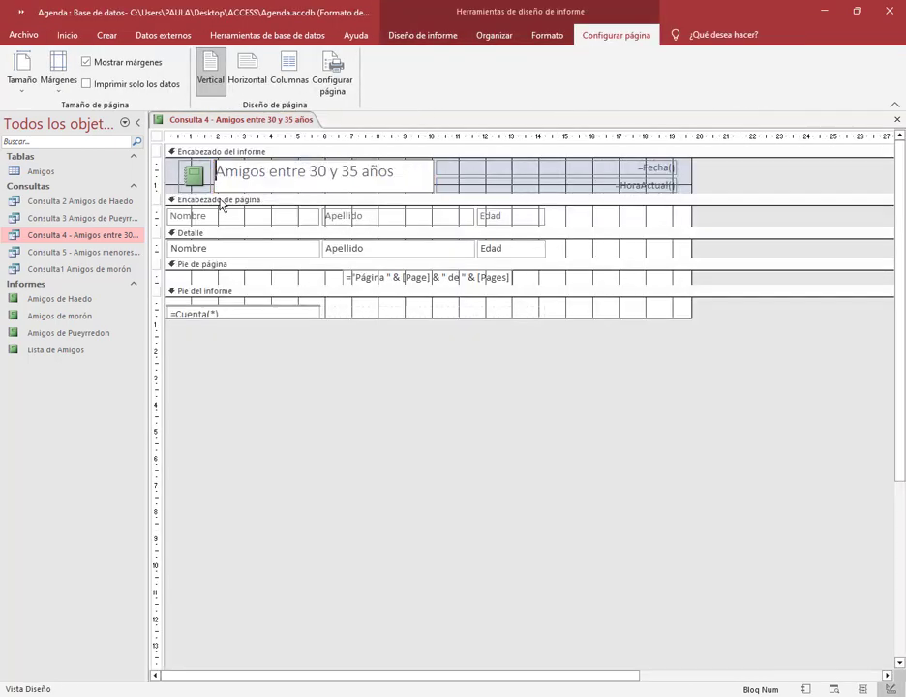
{"action": "left_click", "coordinate": [475, 188]}
{"action": "key", "text": "Delete"}
{"action": "left_click", "coordinate": [193, 174]}
{"action": "key", "text": "Delete"}
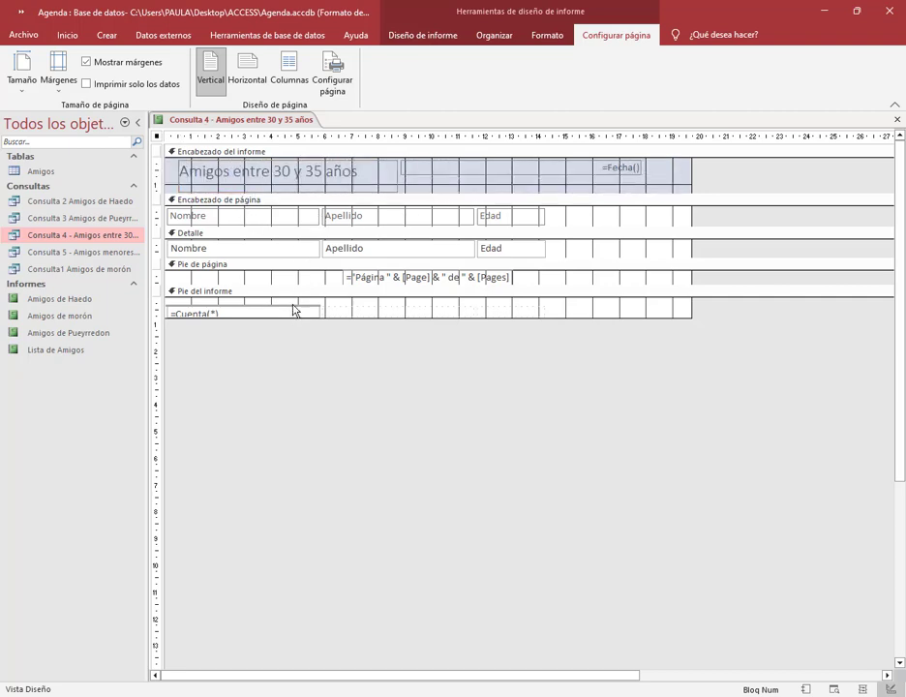
Delete the record count field and its line from the report footer of the Consulta 4 report.
{"action": "left_click", "coordinate": [280, 314]}
{"action": "key", "text": "Delete"}
{"action": "left_click", "coordinate": [290, 305]}
{"action": "key", "text": "Delete"}
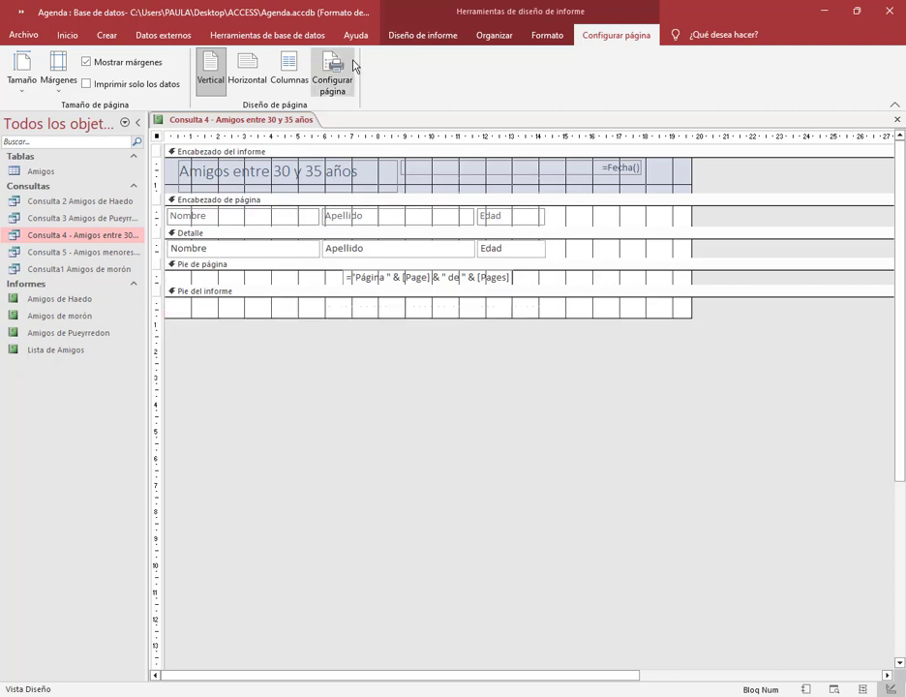
Save the report under the name Amigos entre 30 y 35 años and close it.
{"action": "right_click", "coordinate": [225, 120]}
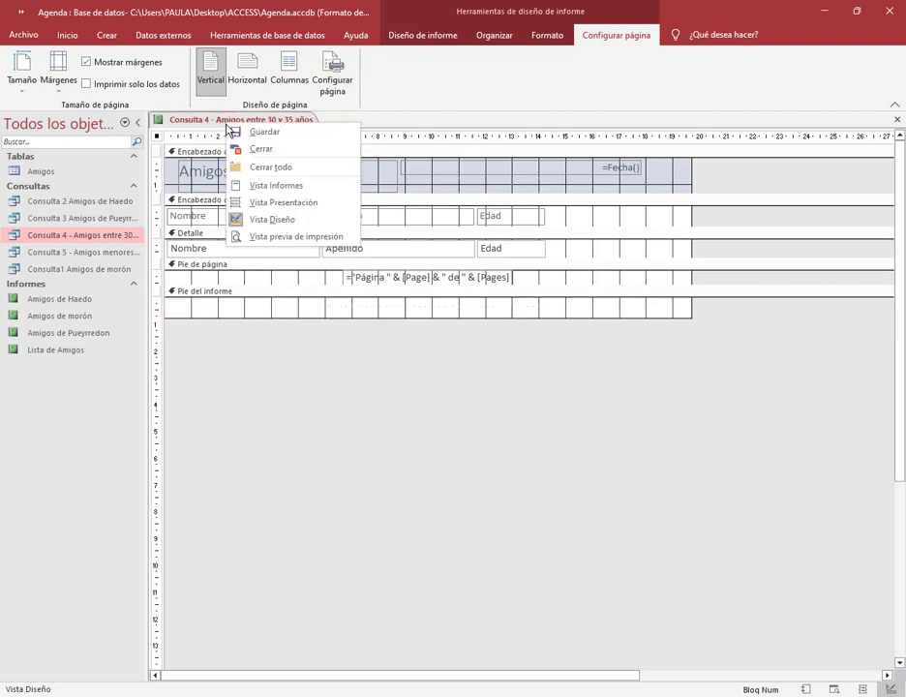
{"action": "left_click", "coordinate": [252, 134]}
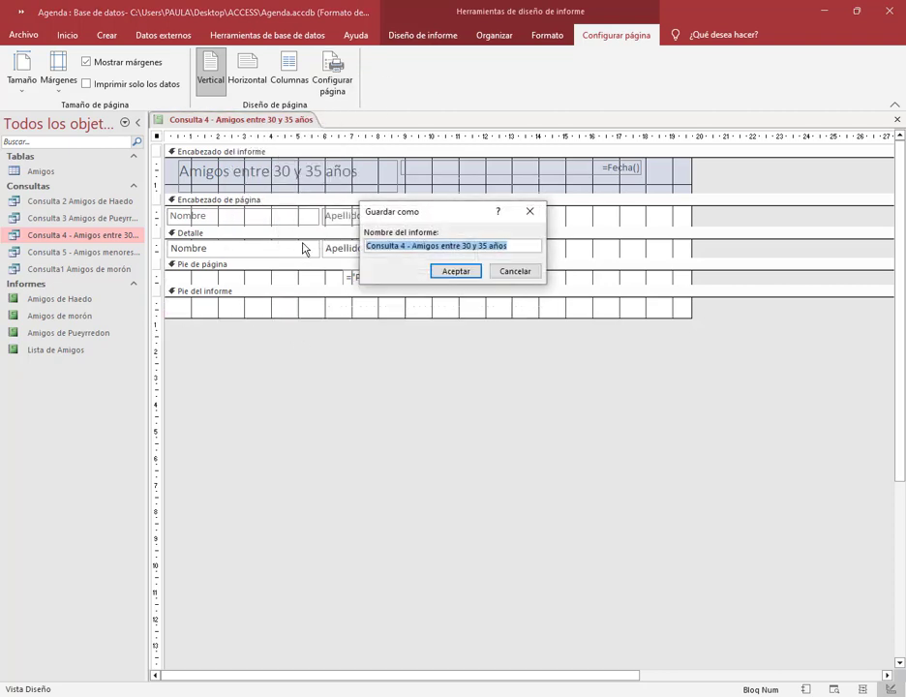
{"action": "left_click", "coordinate": [420, 250]}
{"action": "left_click_drag", "start_coordinate": [414, 250], "coordinate": [303, 251]}
{"action": "key", "text": "BackSpace"}
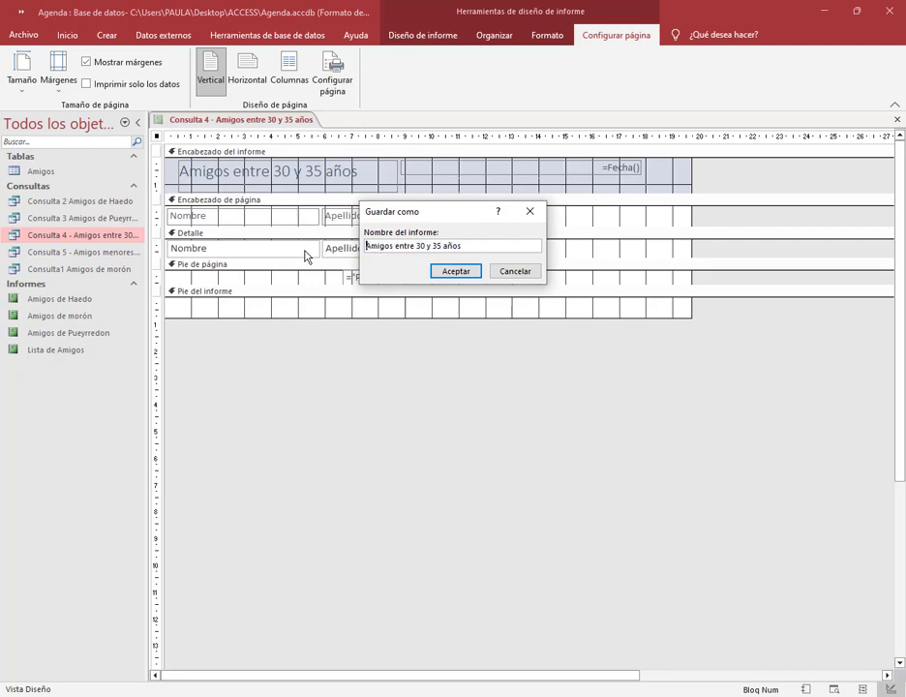
{"action": "left_click", "coordinate": [454, 271]}
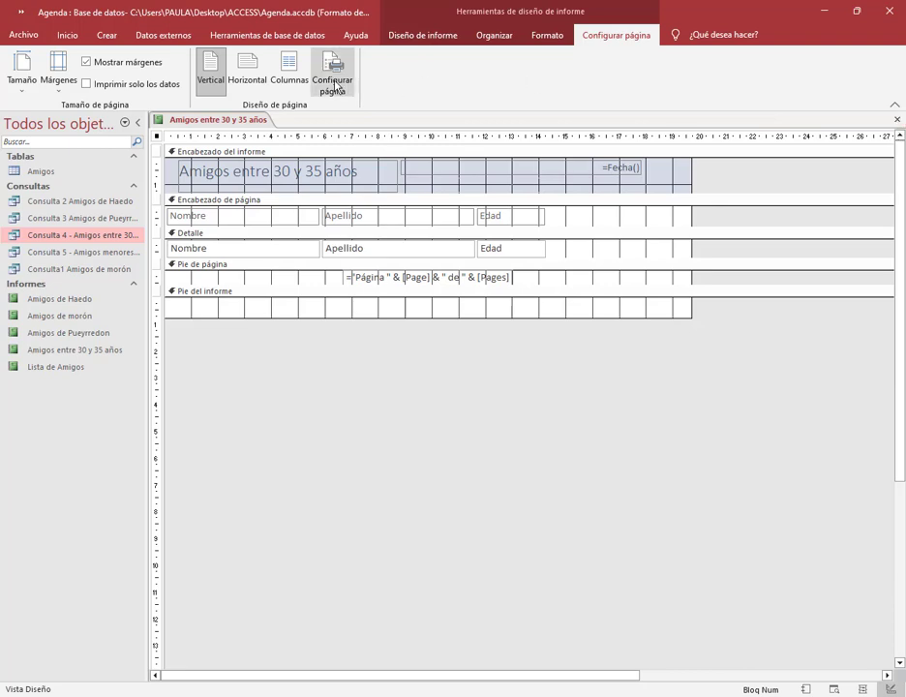
{"action": "left_click", "coordinate": [897, 118]}
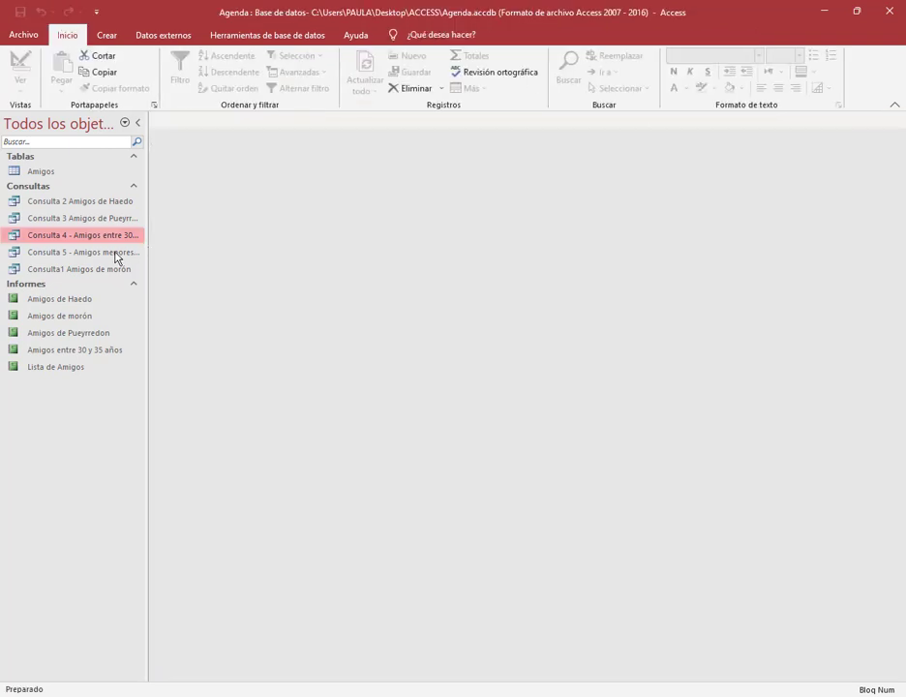
Create a report based on the query Consulta 5 - Amigos menores de 31 and open it in Design view.
{"action": "left_click", "coordinate": [115, 253]}
{"action": "left_click", "coordinate": [110, 35]}
{"action": "left_click", "coordinate": [587, 85]}
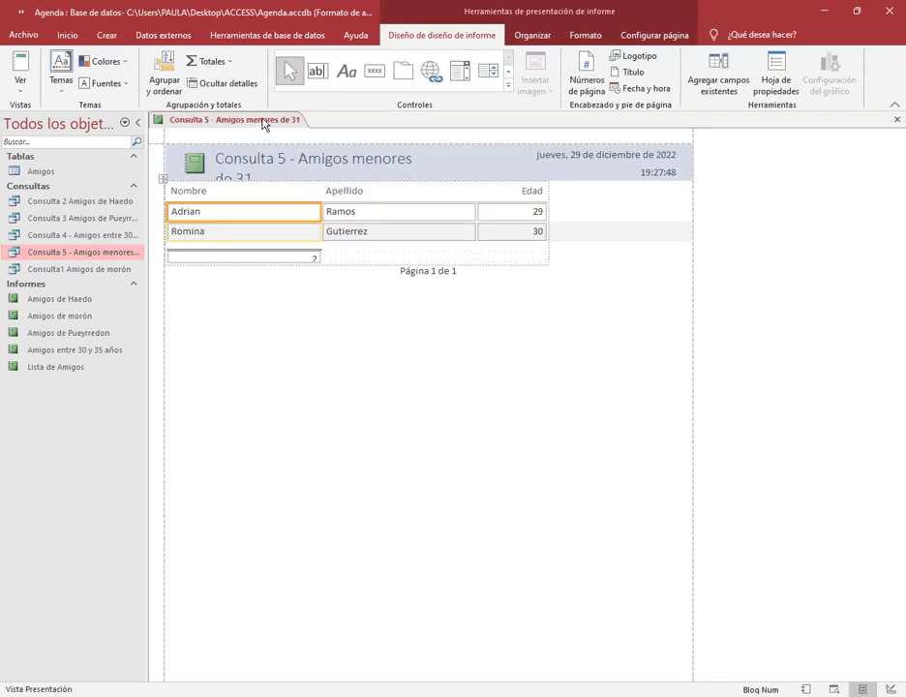
{"action": "right_click", "coordinate": [265, 119]}
{"action": "left_click", "coordinate": [308, 214]}
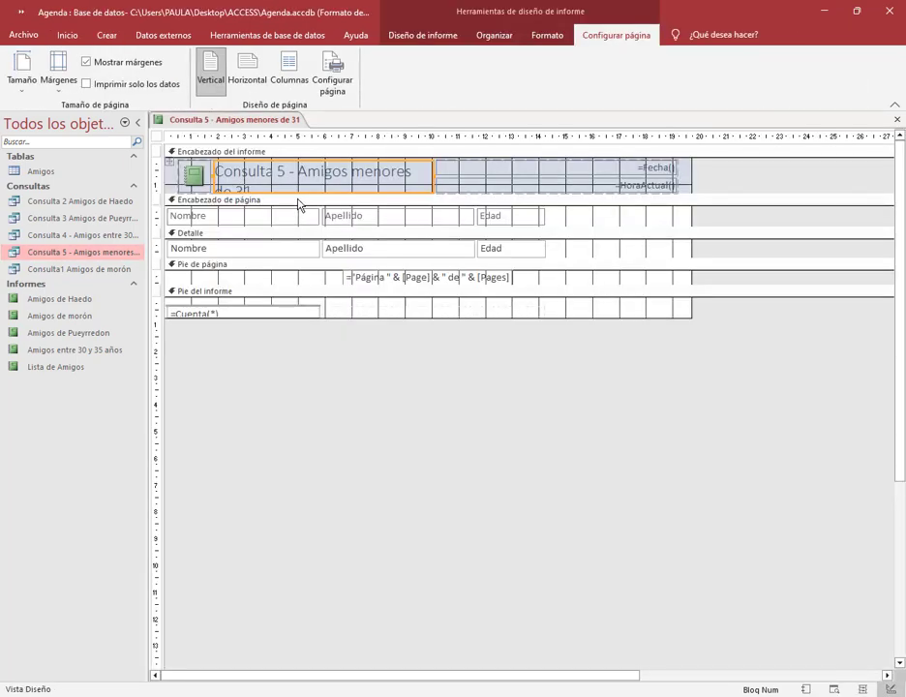
Shorten the report title to Amigos menores de 31 and delete the logo, the time field and the footer's record count.
{"action": "left_click", "coordinate": [301, 176]}
{"action": "left_click_drag", "start_coordinate": [298, 177], "coordinate": [200, 180]}
{"action": "key", "text": "Delete"}
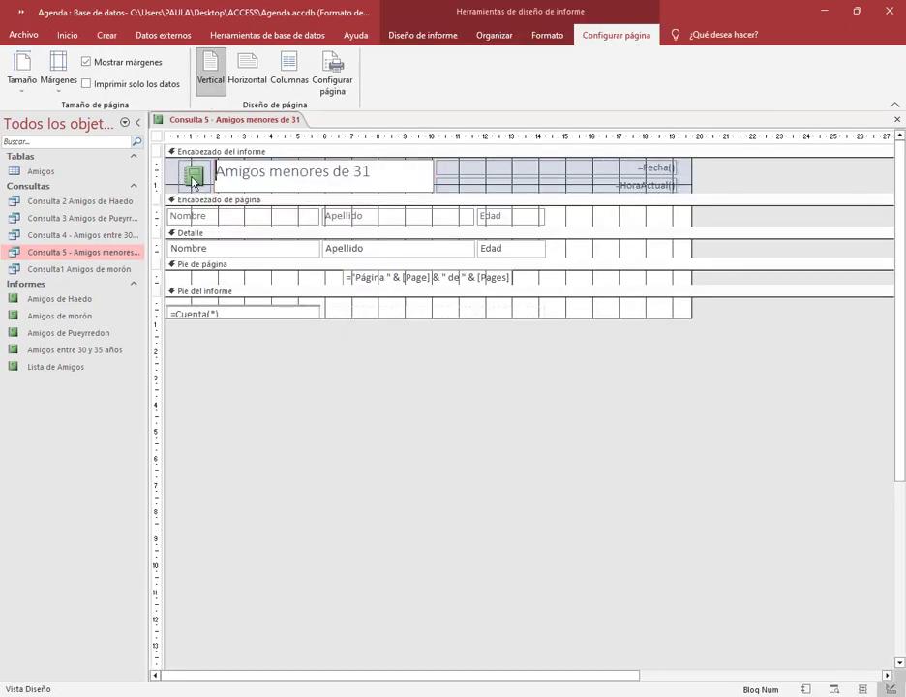
{"action": "left_click", "coordinate": [196, 180]}
{"action": "key", "text": "Delete"}
{"action": "left_click", "coordinate": [633, 185]}
{"action": "key", "text": "Delete"}
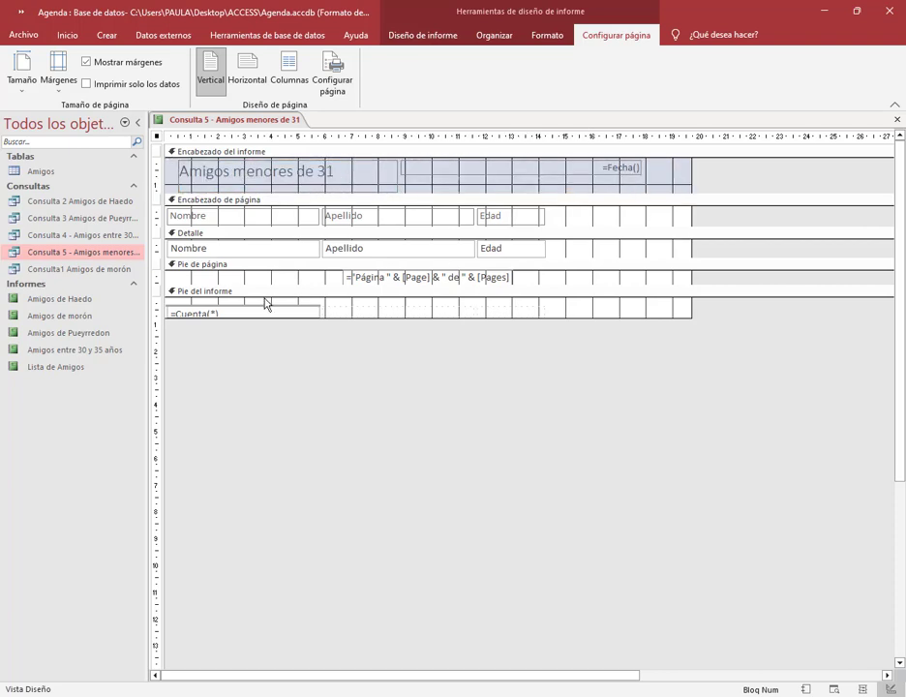
{"action": "left_click", "coordinate": [300, 312]}
{"action": "key", "text": "Delete"}
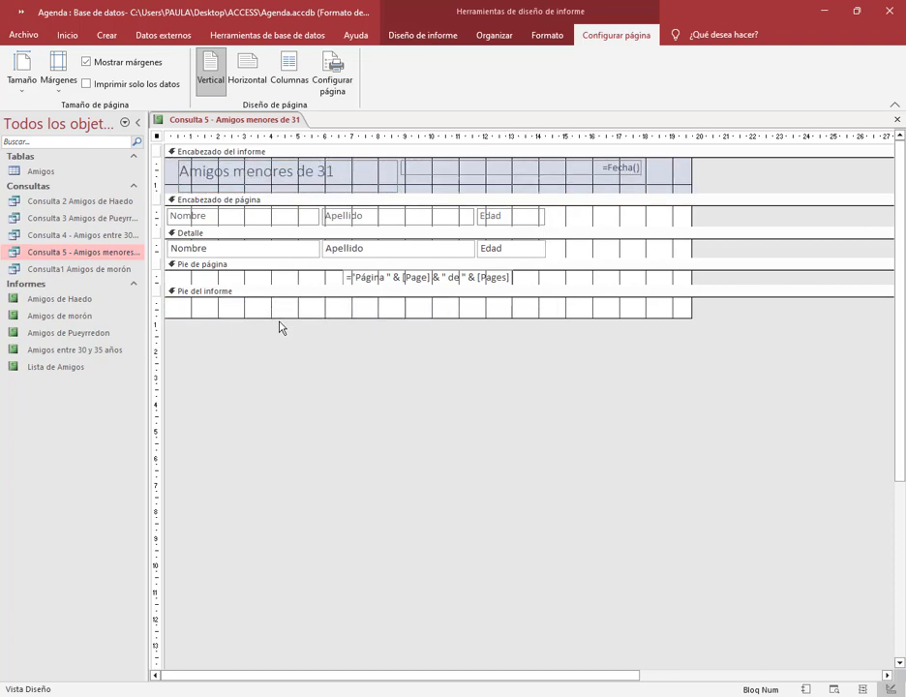
Save the report under the name Amigos menores de 31.
{"action": "right_click", "coordinate": [249, 123]}
{"action": "left_click", "coordinate": [256, 129]}
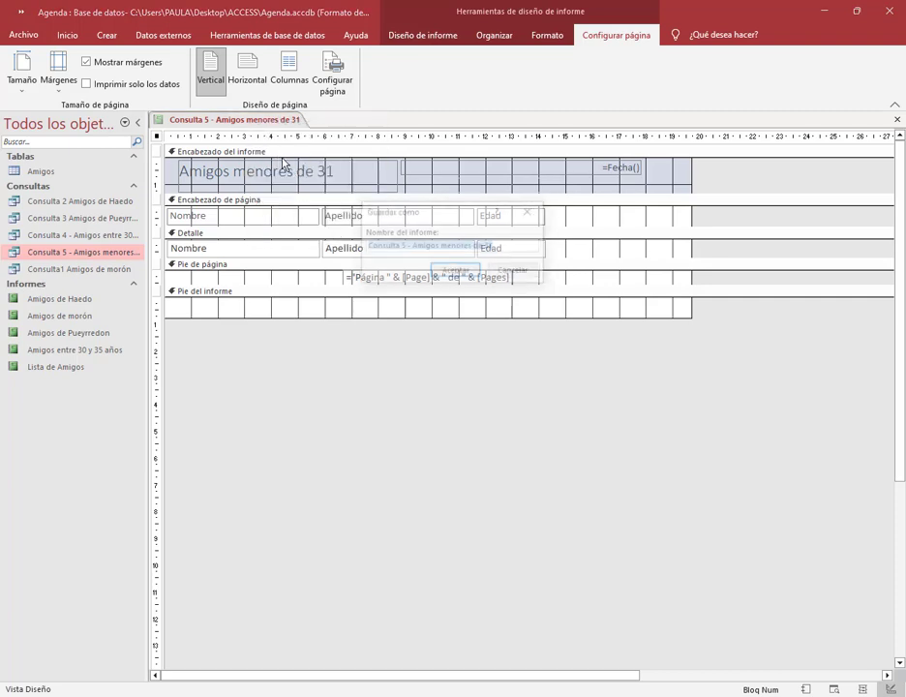
{"action": "left_click", "coordinate": [414, 248]}
{"action": "left_click_drag", "start_coordinate": [415, 248], "coordinate": [340, 255]}
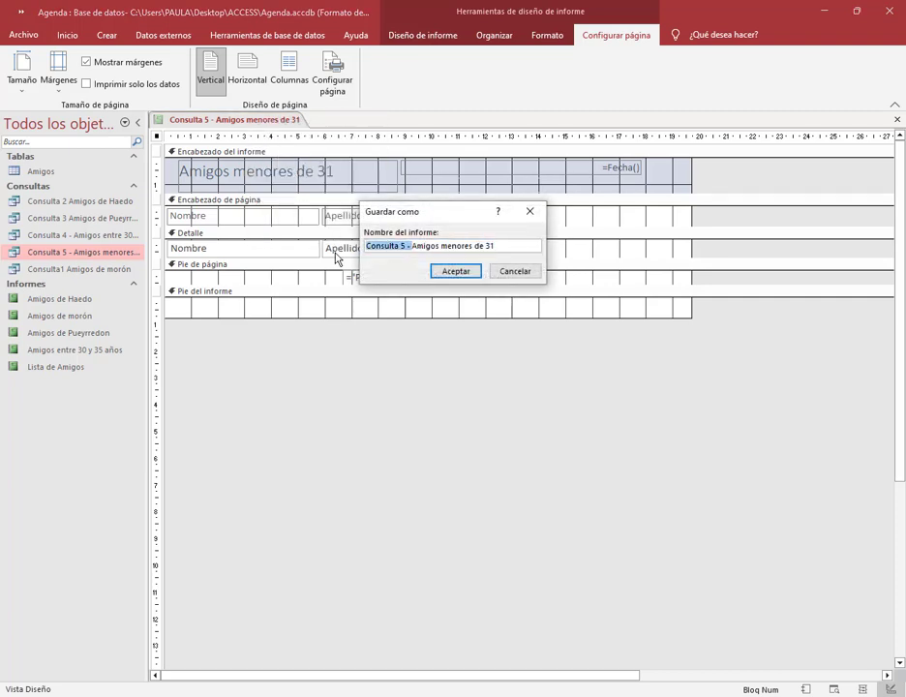
{"action": "key", "text": "BackSpace"}
{"action": "left_click", "coordinate": [456, 271]}
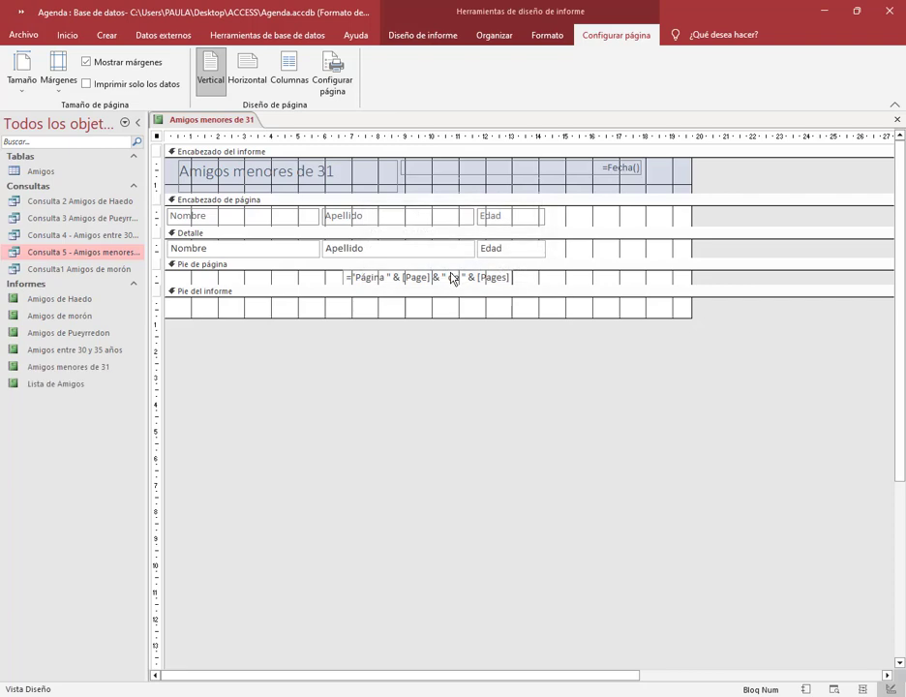
View the Amigos menores de 31 report in Report view and close it.
{"action": "right_click", "coordinate": [218, 120]}
{"action": "left_click", "coordinate": [273, 181]}
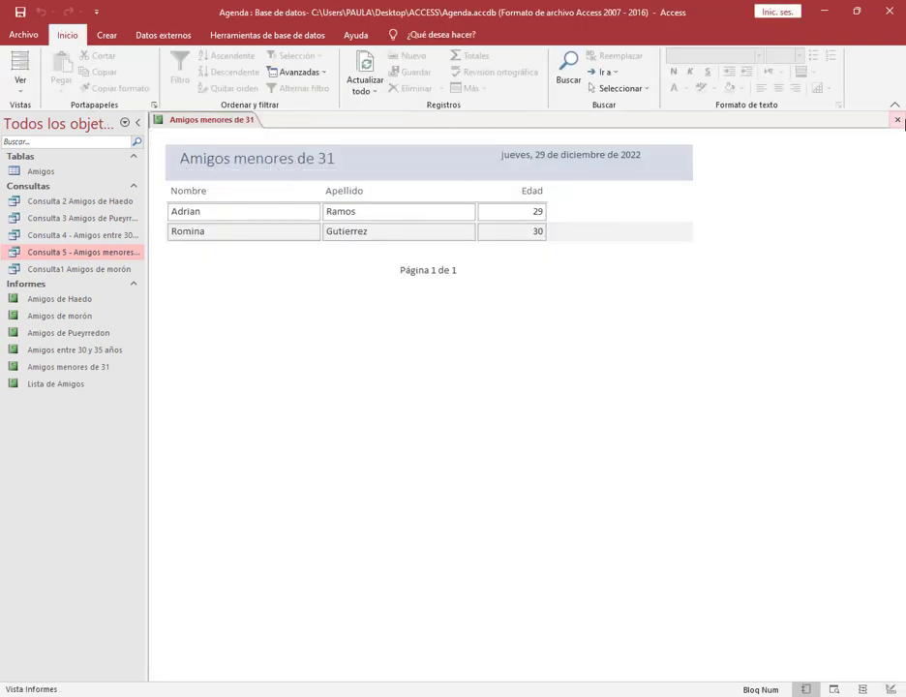
{"action": "left_click", "coordinate": [898, 120]}
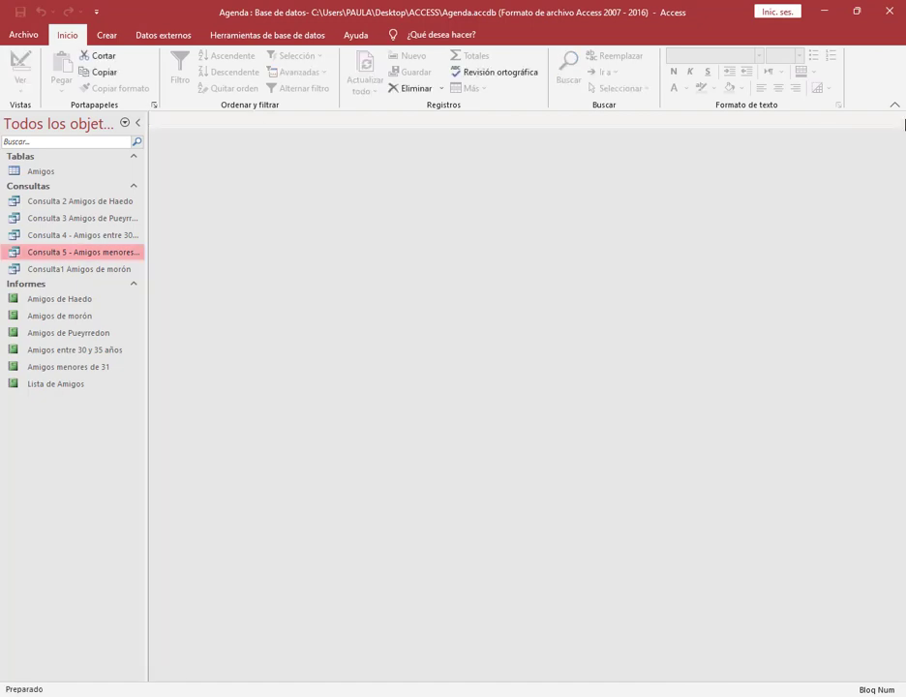
{"action": "left_click", "coordinate": [69, 300]}
{"action": "left_click", "coordinate": [71, 317]}
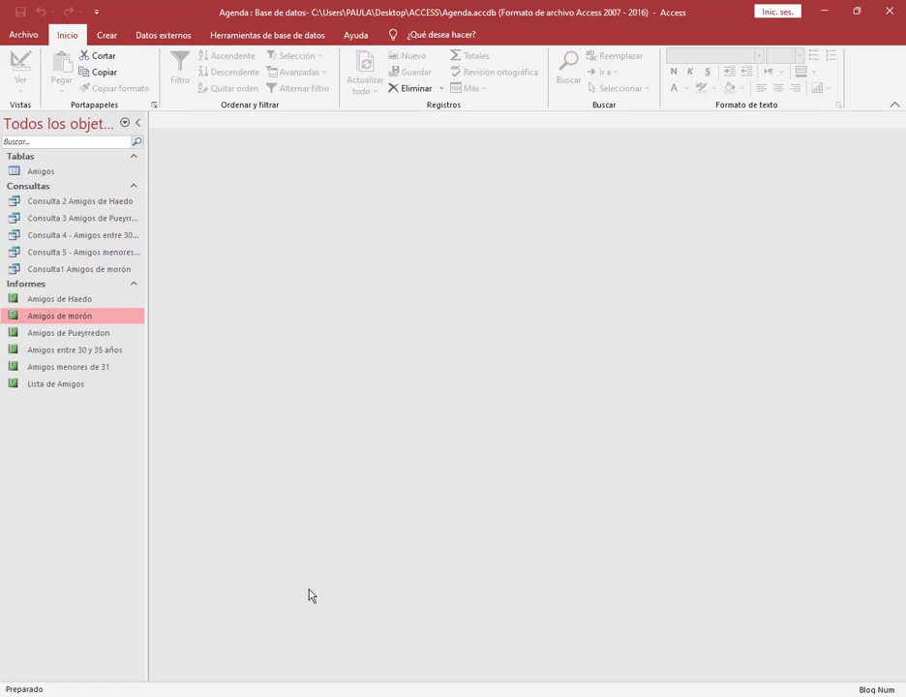
Switch to the Win7 virtual machine with the Instituto database open in Access and dismiss the Windows activation notice.
{"action": "mouse_move", "coordinate": [87, 693]}
{"action": "left_click", "coordinate": [72, 635]}
{"action": "left_click", "coordinate": [824, 12]}
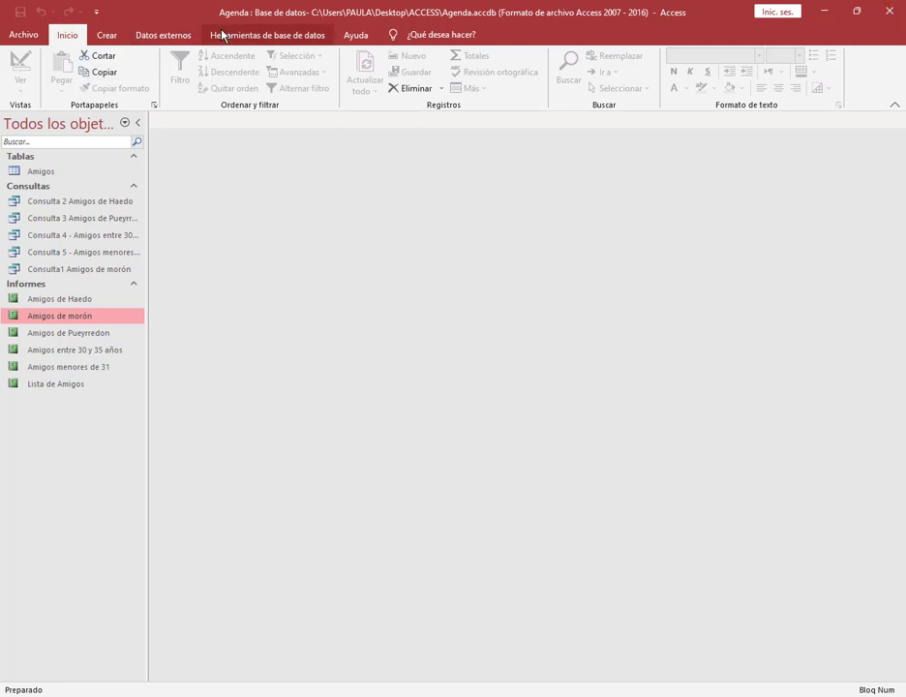
{"action": "left_click", "coordinate": [900, 10]}
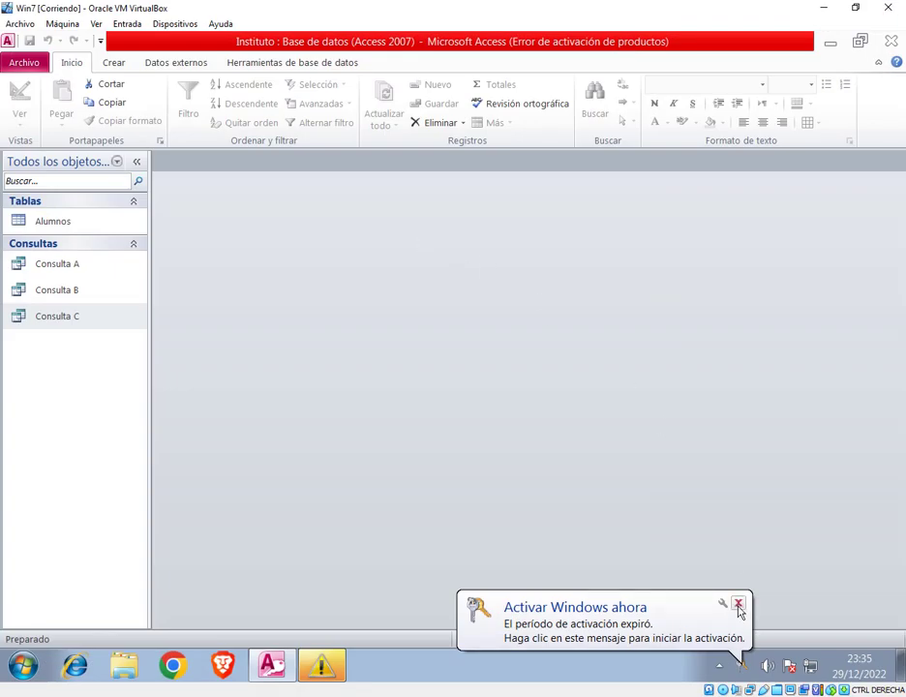
{"action": "left_click", "coordinate": [737, 604]}
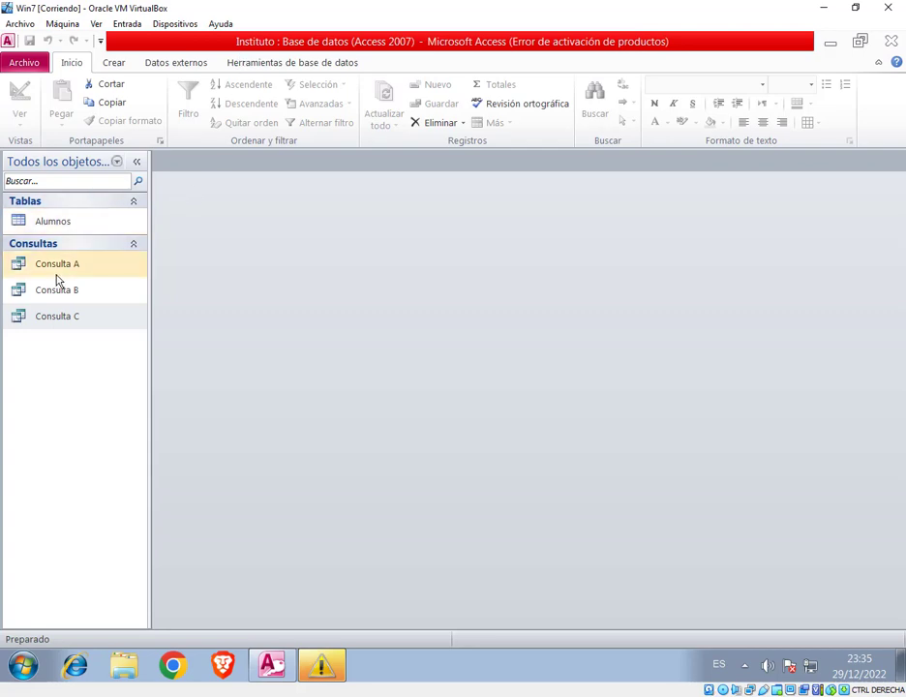
Create a report based on the Alumnos table and open it in Design view.
{"action": "left_click", "coordinate": [58, 226]}
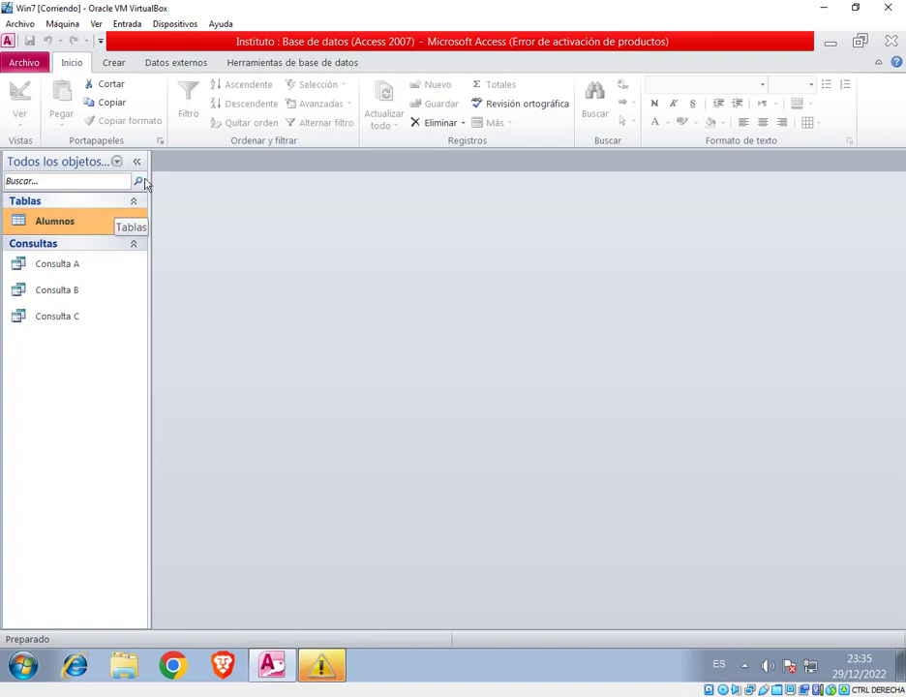
{"action": "left_click", "coordinate": [125, 64]}
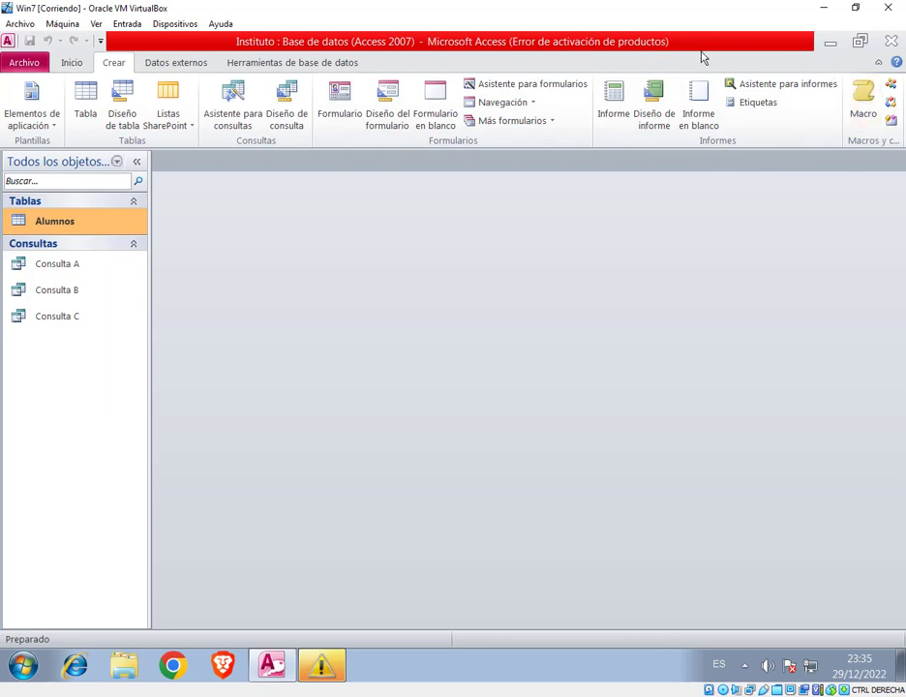
{"action": "left_click", "coordinate": [616, 113]}
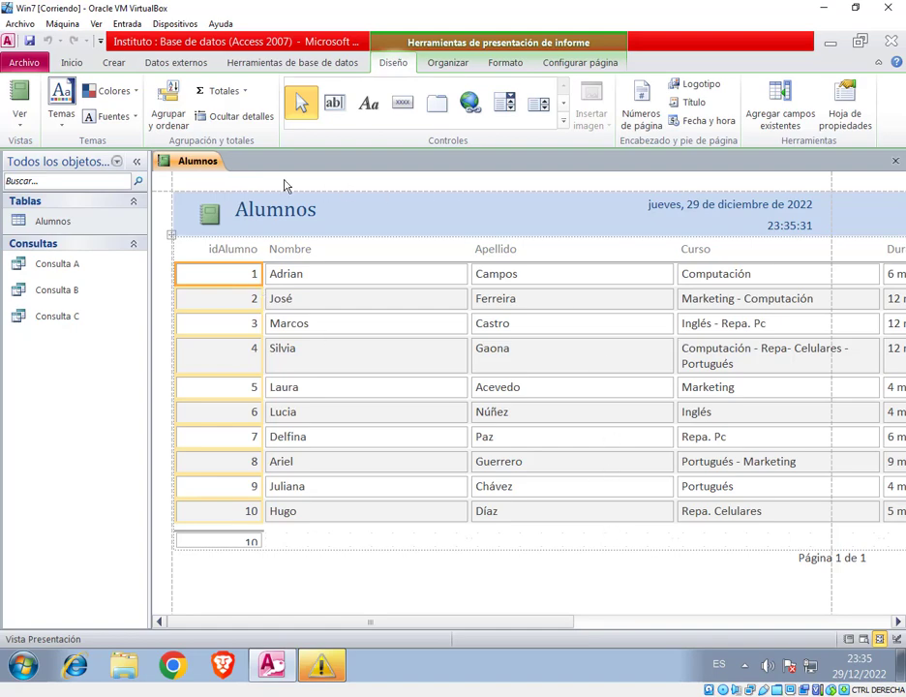
{"action": "right_click", "coordinate": [195, 165]}
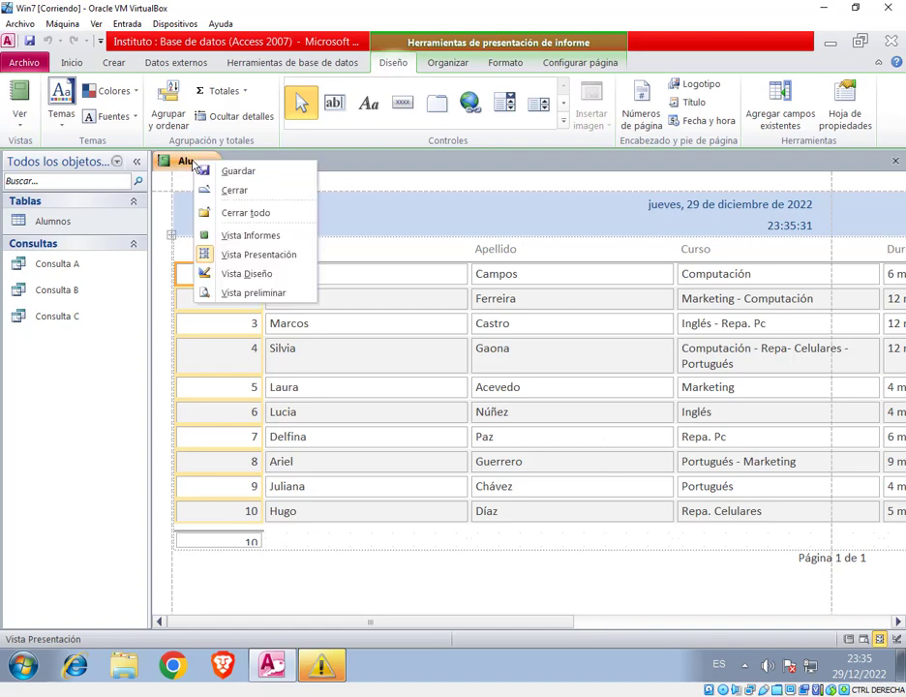
{"action": "left_click", "coordinate": [242, 274]}
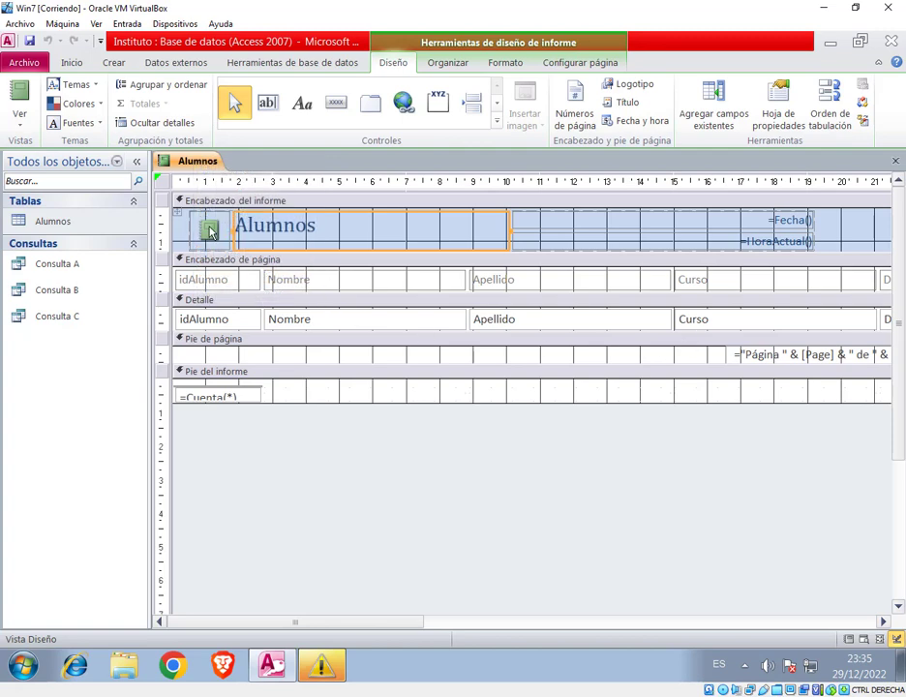
Delete the logo and the time field from the report header and enlarge the footer's record count field upward.
{"action": "left_click", "coordinate": [215, 229]}
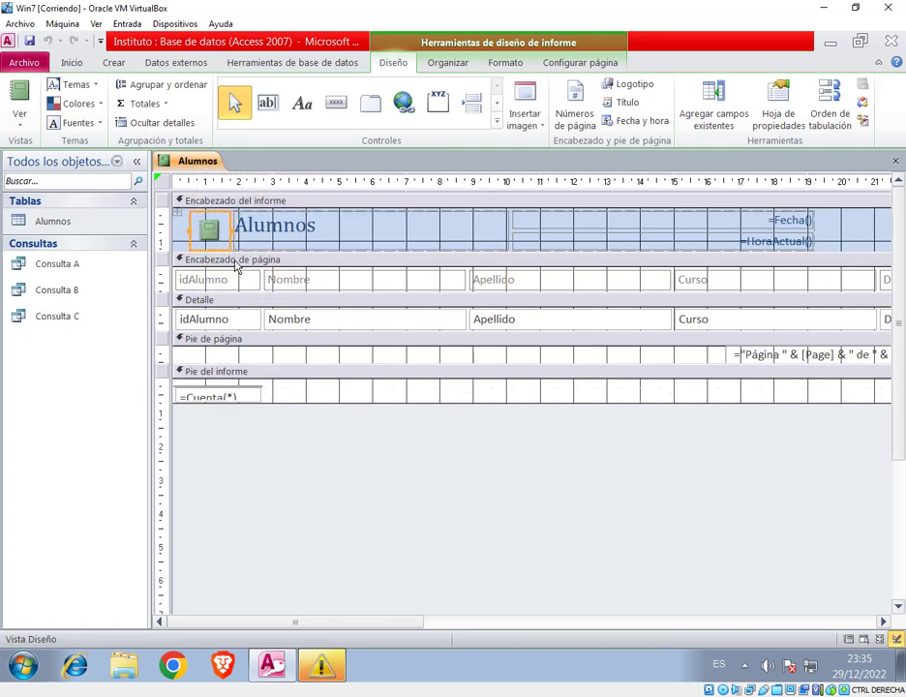
{"action": "key", "text": "Delete"}
{"action": "left_click", "coordinate": [687, 243]}
{"action": "key", "text": "Delete"}
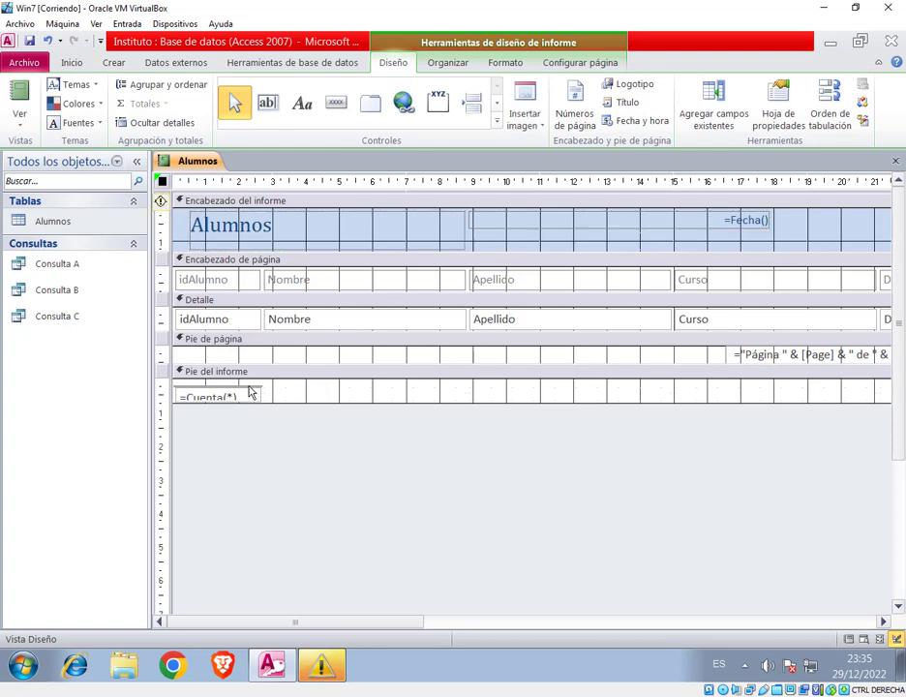
{"action": "left_click", "coordinate": [245, 397]}
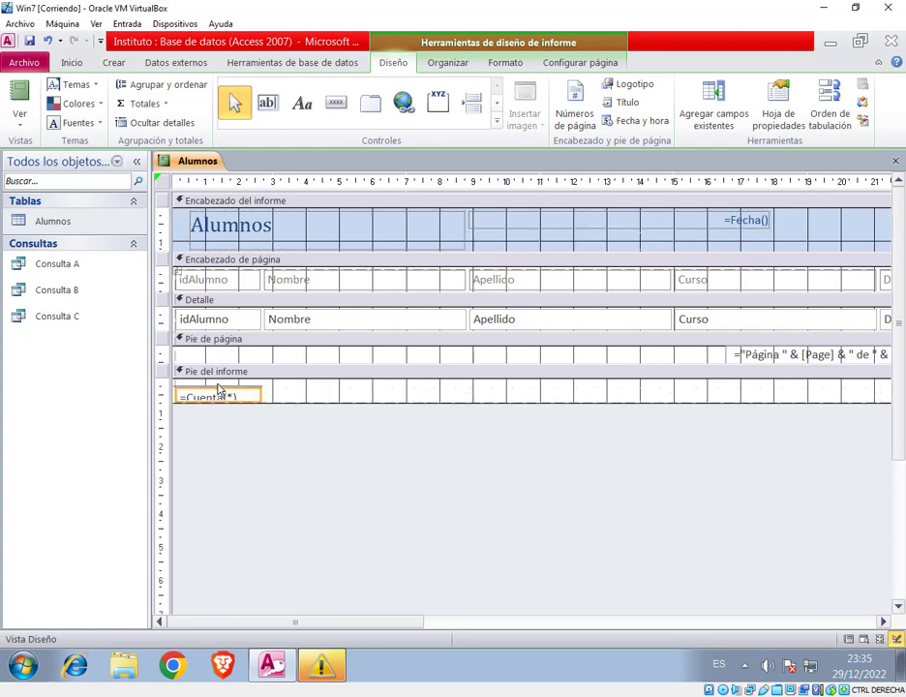
{"action": "left_click_drag", "start_coordinate": [219, 393], "coordinate": [224, 385]}
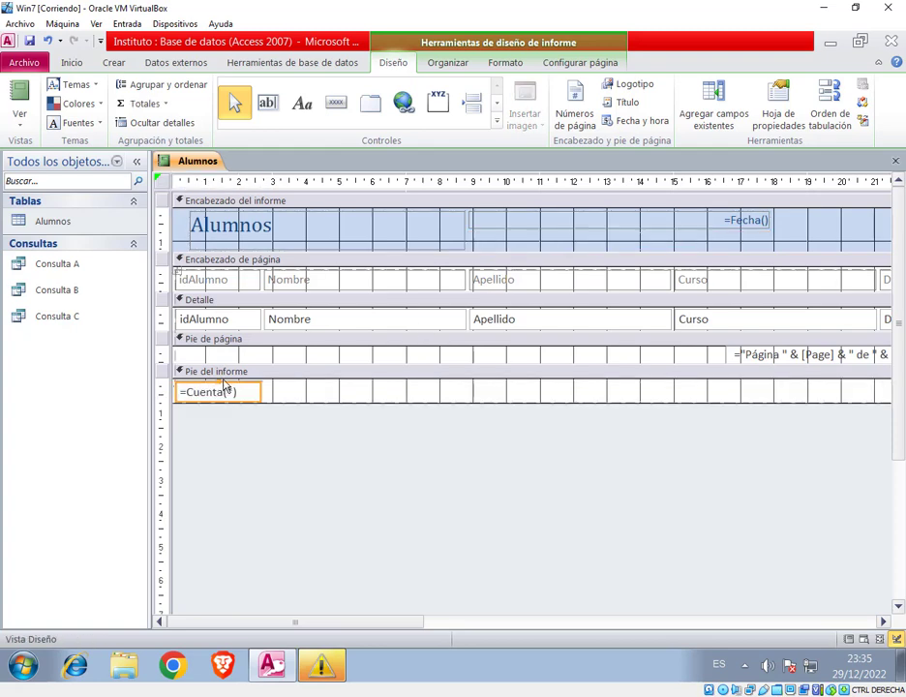
Change the report title to Lista de Alumnos.
{"action": "double_click", "coordinate": [239, 235]}
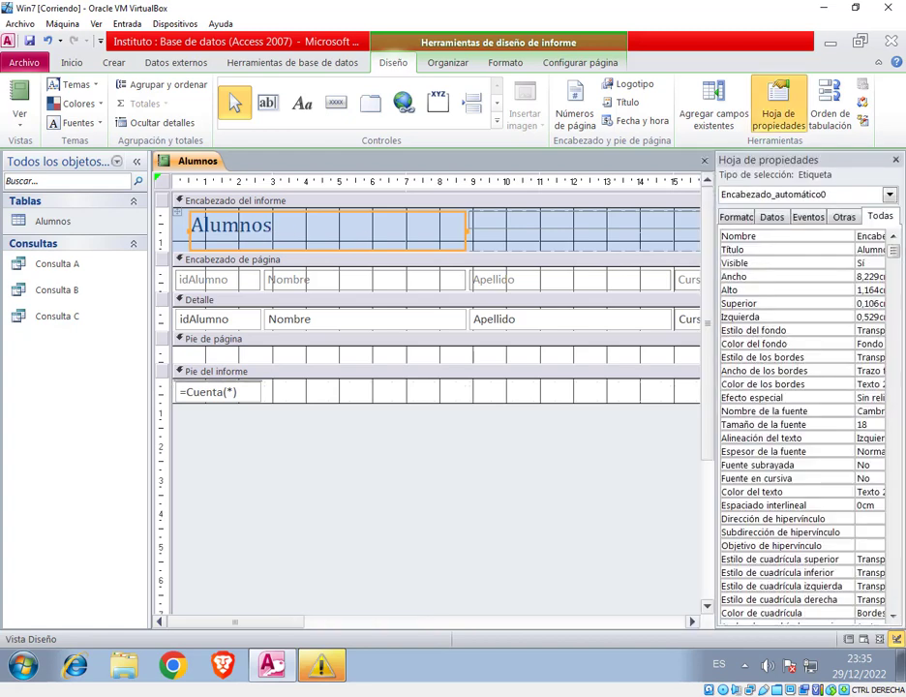
{"action": "left_click", "coordinate": [896, 159]}
{"action": "left_click", "coordinate": [196, 232]}
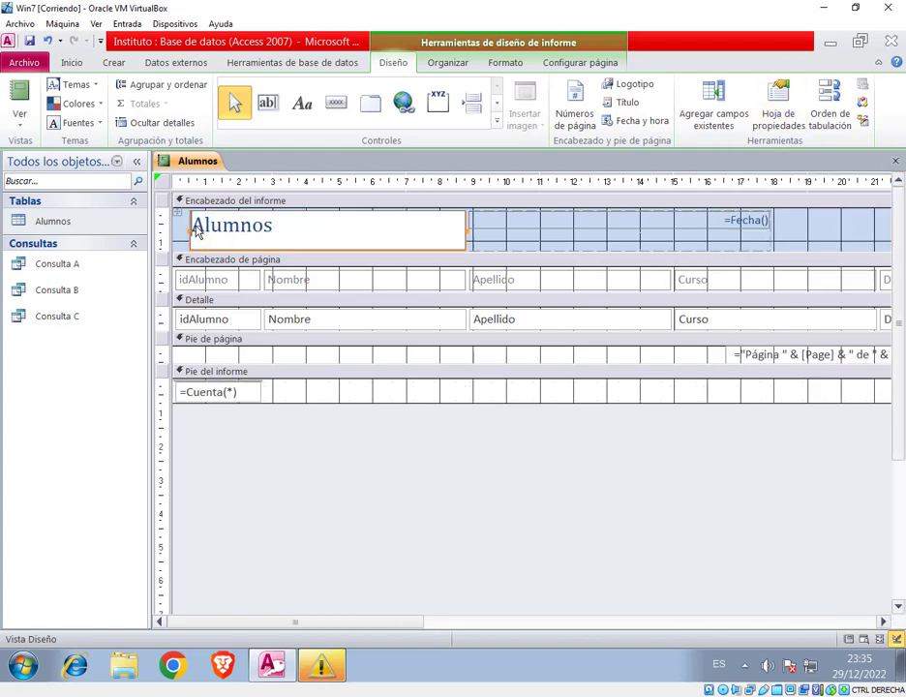
{"action": "type", "text": "Lista de"}
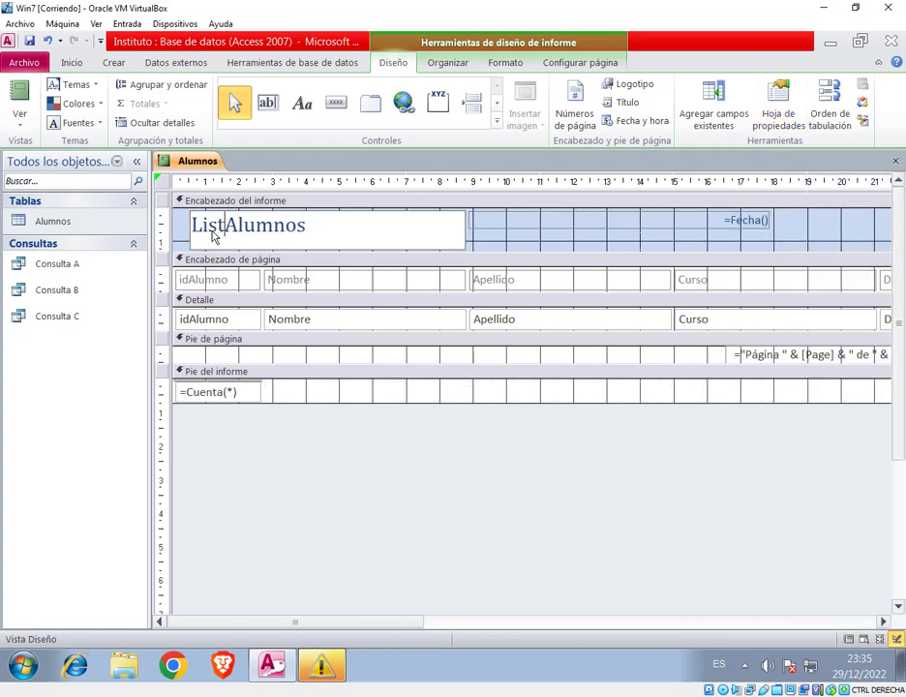
{"action": "left_click", "coordinate": [809, 227]}
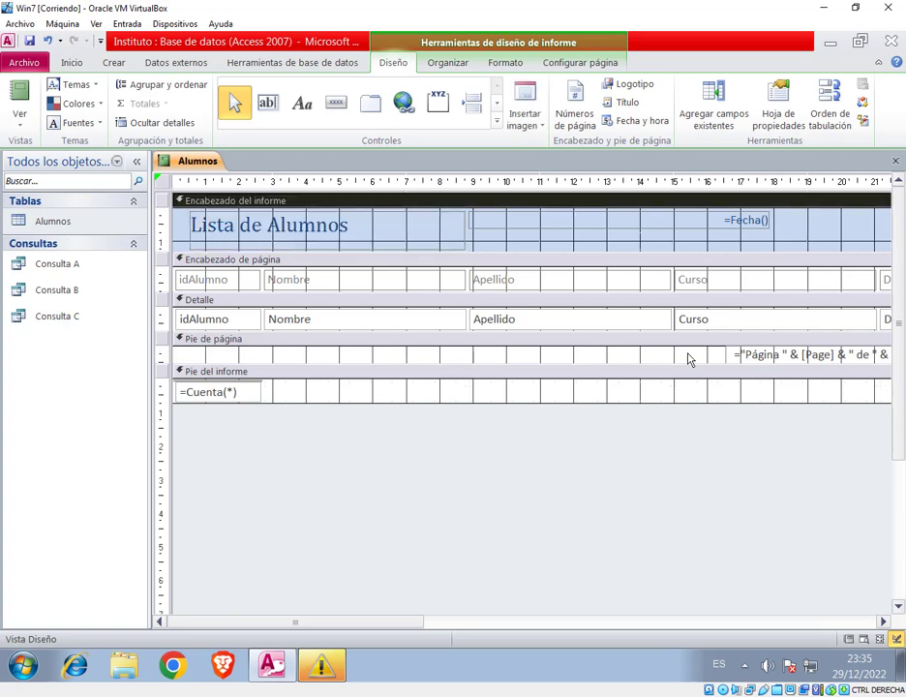
{"action": "right_click", "coordinate": [205, 169]}
{"action": "left_click", "coordinate": [215, 175]}
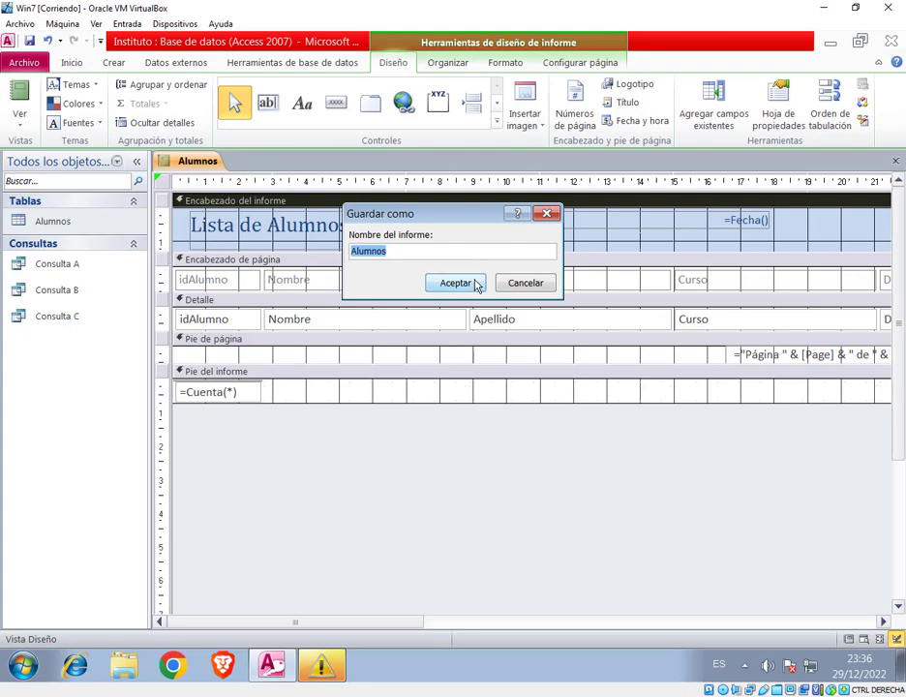
{"action": "left_click", "coordinate": [523, 285]}
Show the report in Report view, save it under the name Lista de Alumnos and close it.
{"action": "right_click", "coordinate": [189, 163]}
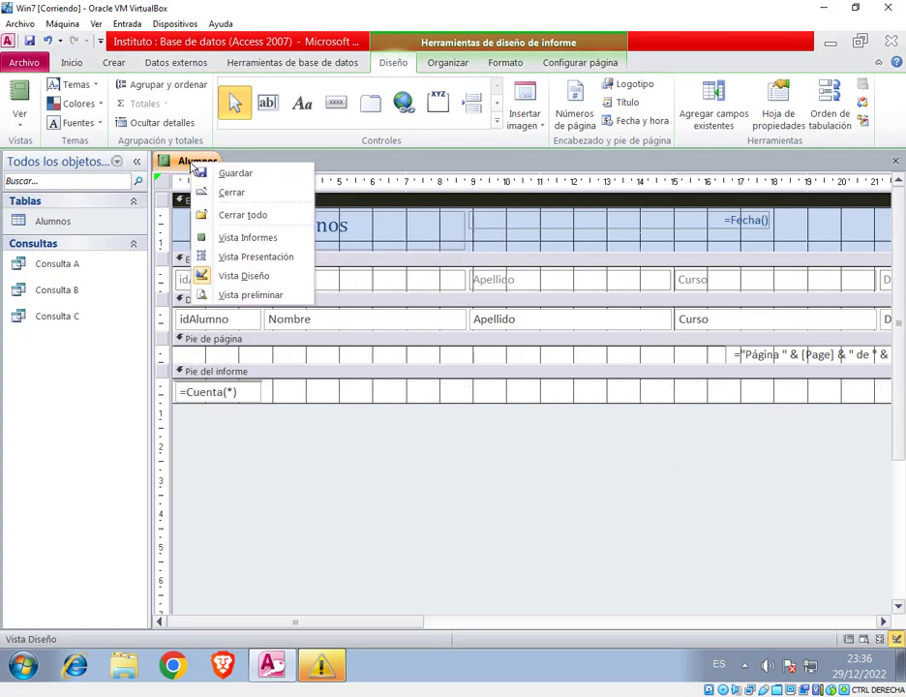
{"action": "left_click", "coordinate": [222, 240]}
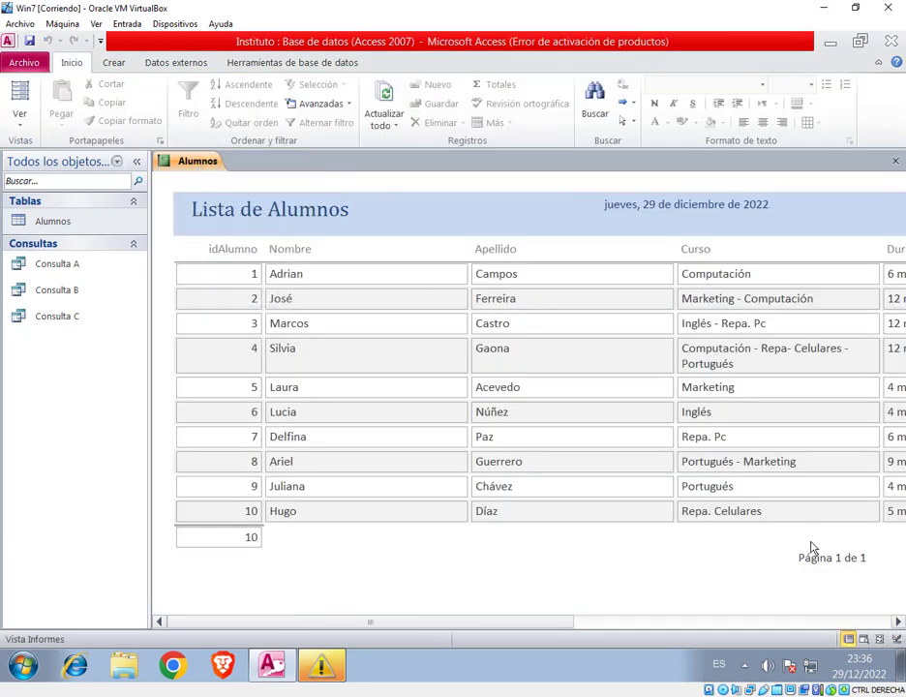
{"action": "right_click", "coordinate": [202, 165]}
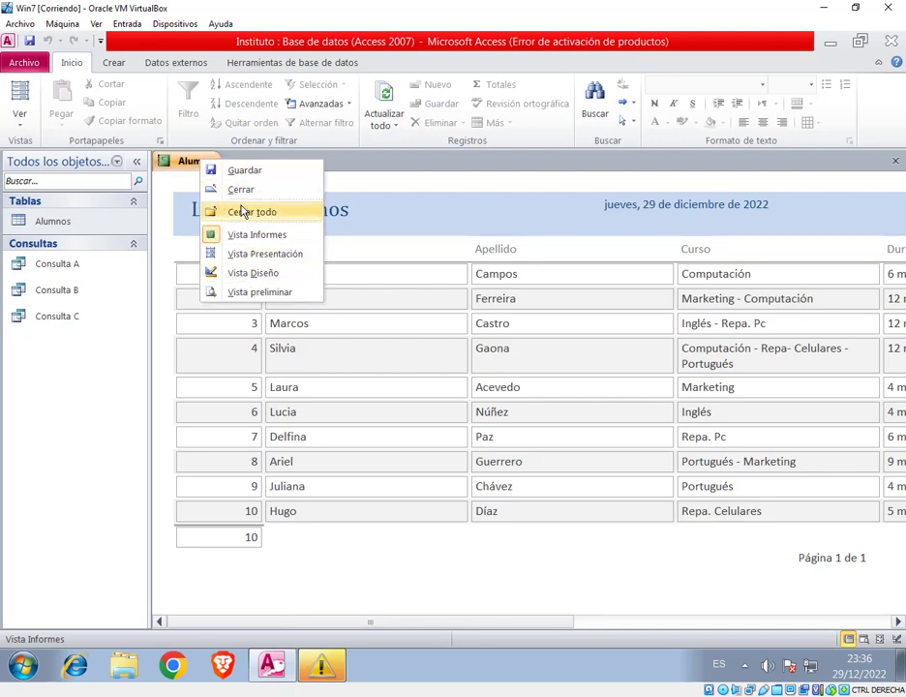
{"action": "left_click", "coordinate": [244, 172]}
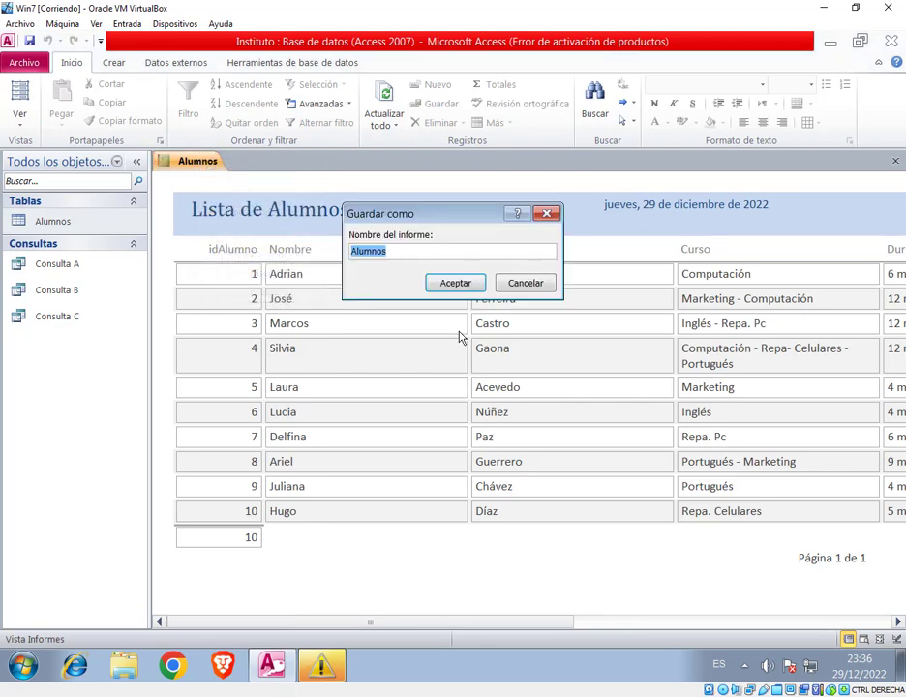
{"action": "left_click", "coordinate": [353, 252]}
{"action": "type", "text": "Lista de"}
{"action": "key", "text": "Return"}
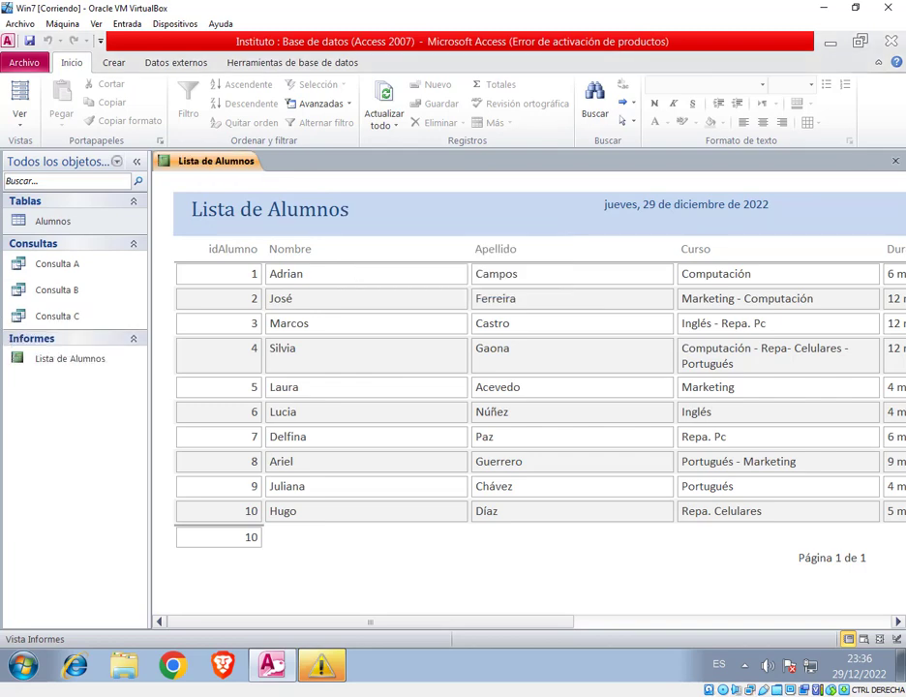
{"action": "key", "text": "ctrl+F4"}
Examine the fields and criteria of the query Consulta A in Design view and close it.
{"action": "right_click", "coordinate": [62, 264]}
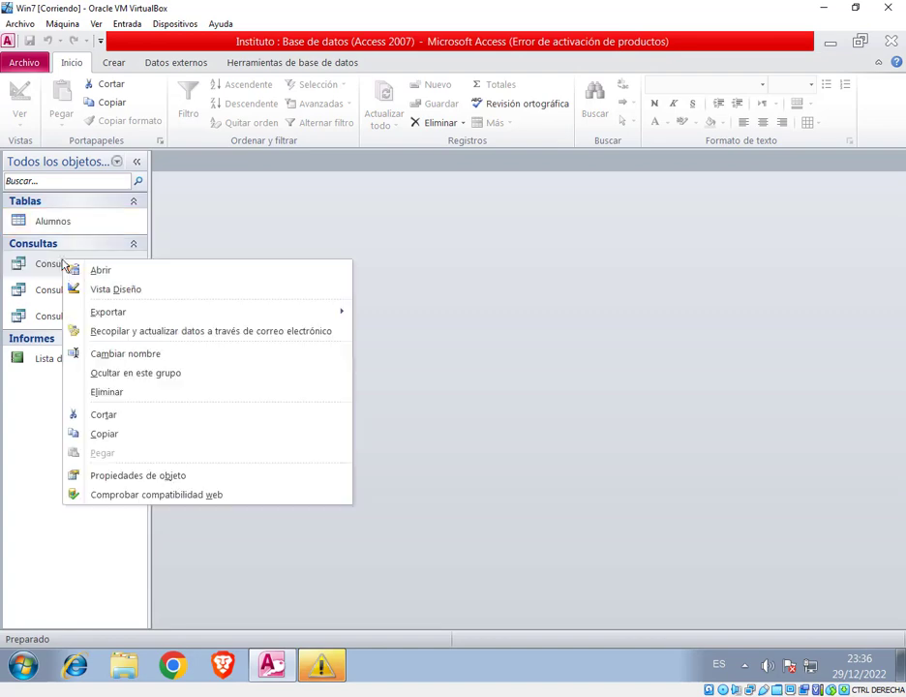
{"action": "left_click", "coordinate": [76, 291]}
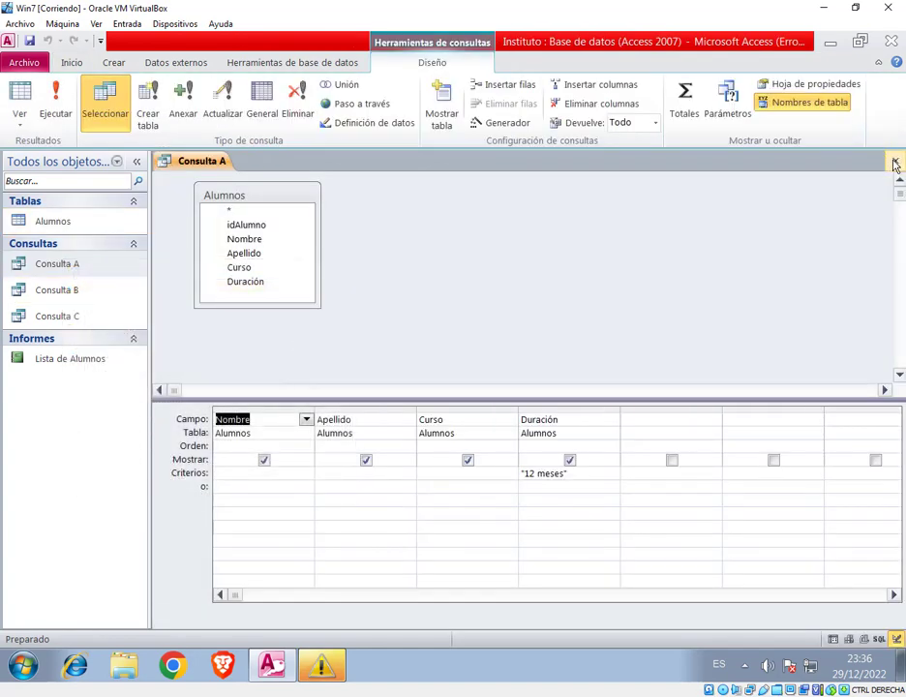
{"action": "left_click", "coordinate": [895, 163]}
Create a report based on the query Consulta A.
{"action": "left_click", "coordinate": [114, 62]}
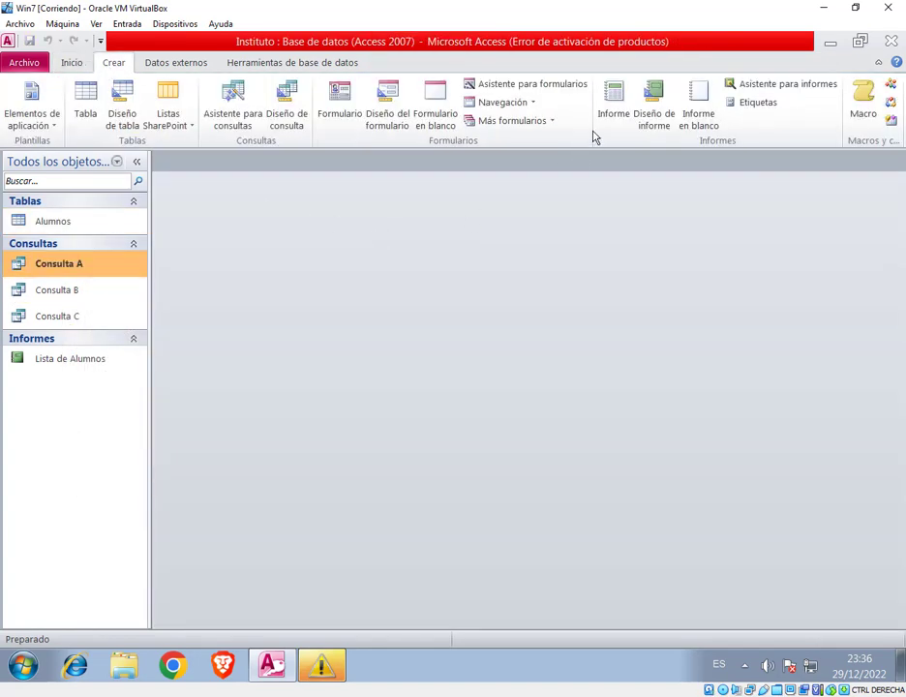
{"action": "left_click", "coordinate": [613, 104]}
{"action": "right_click", "coordinate": [210, 164]}
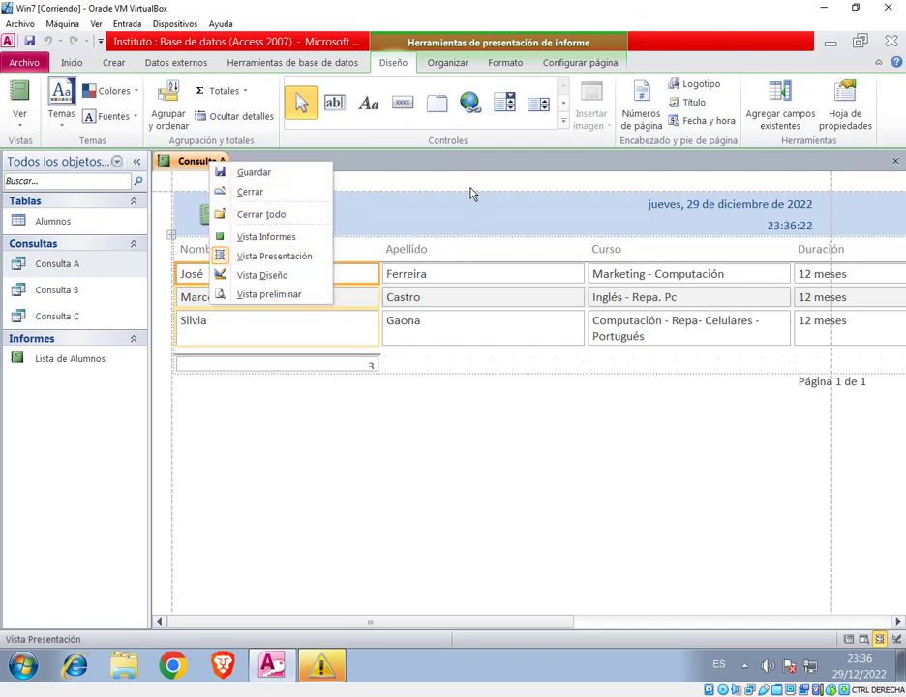
{"action": "left_click", "coordinate": [121, 248]}
Recheck the Duración criterion of Consulta A in the query's Design view and return to the report.
{"action": "left_click", "coordinate": [56, 268]}
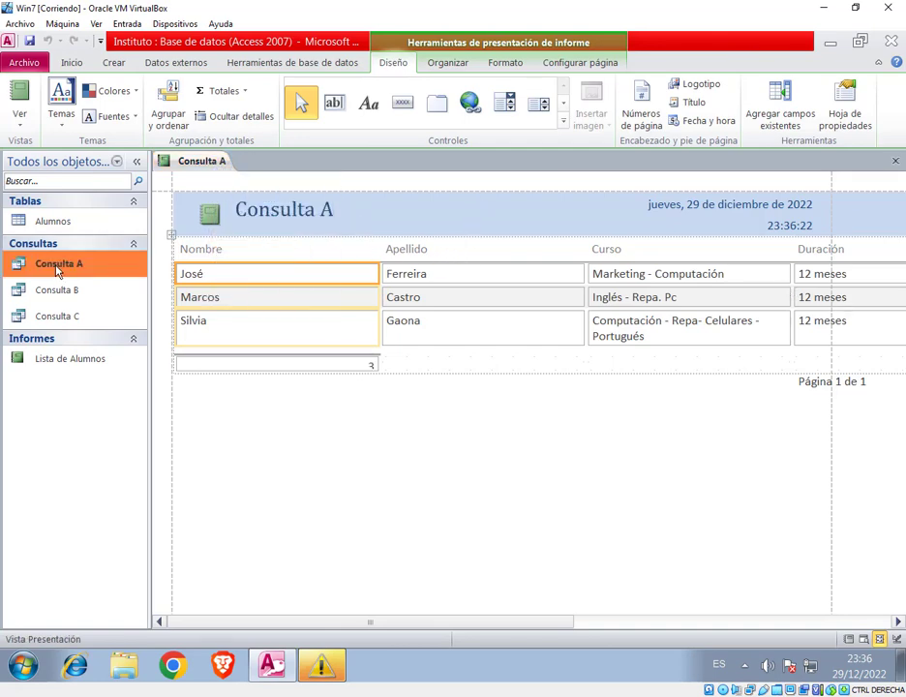
{"action": "right_click", "coordinate": [56, 269]}
{"action": "left_click", "coordinate": [80, 295]}
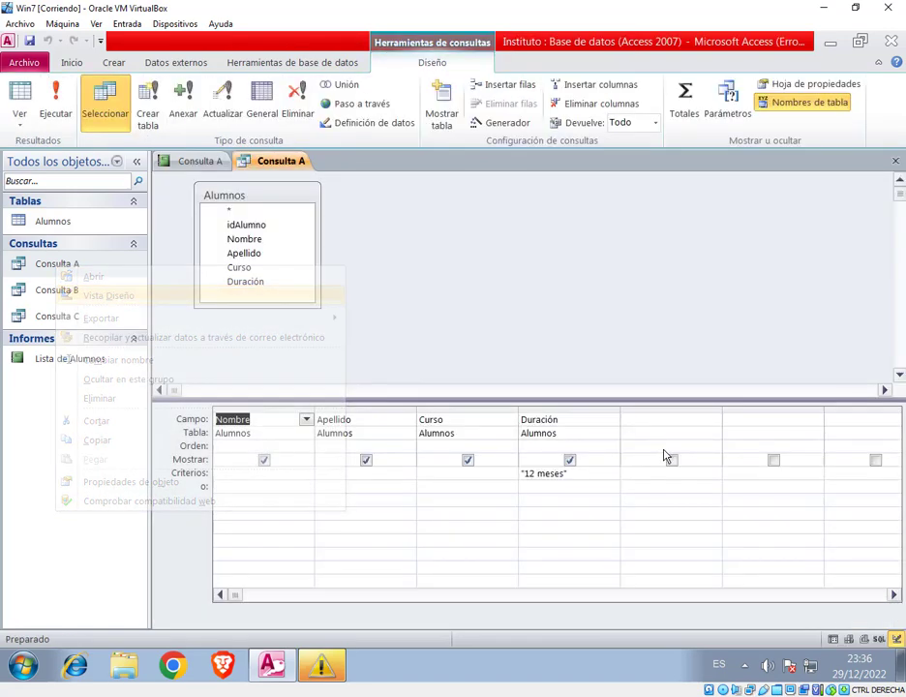
{"action": "left_click", "coordinate": [895, 161]}
Open the Consulta A report in Design view and replace its title with Alumnos cursando 12 Meses.
{"action": "right_click", "coordinate": [211, 160]}
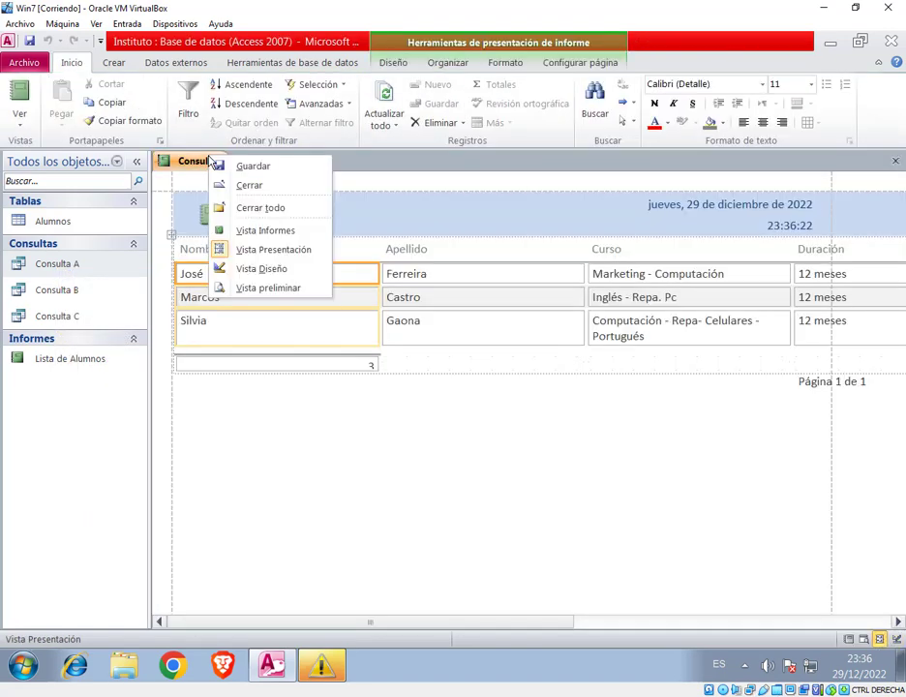
{"action": "left_click", "coordinate": [262, 268]}
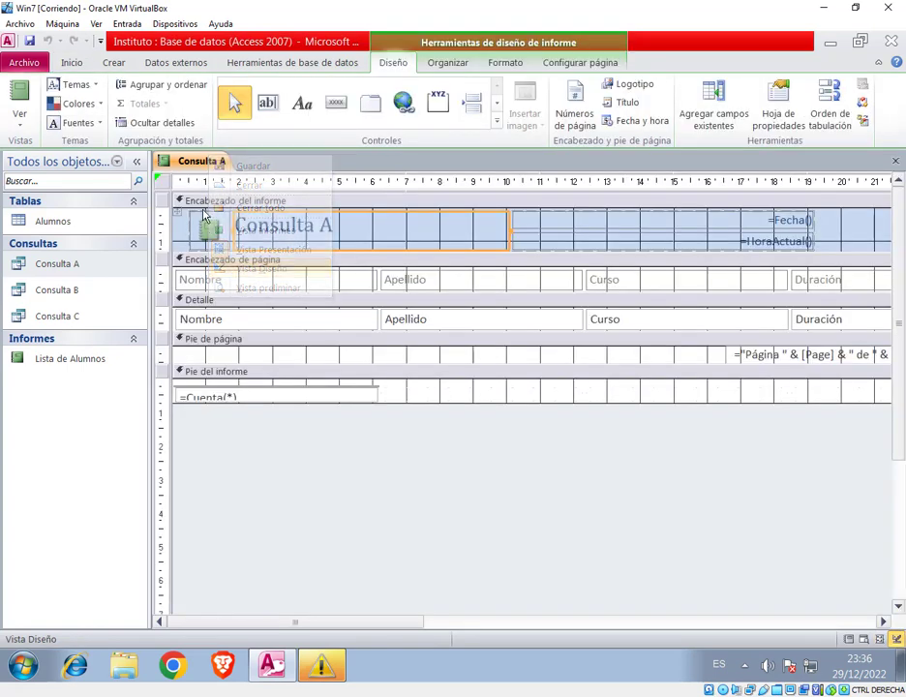
{"action": "left_click_drag", "start_coordinate": [236, 226], "coordinate": [360, 228]}
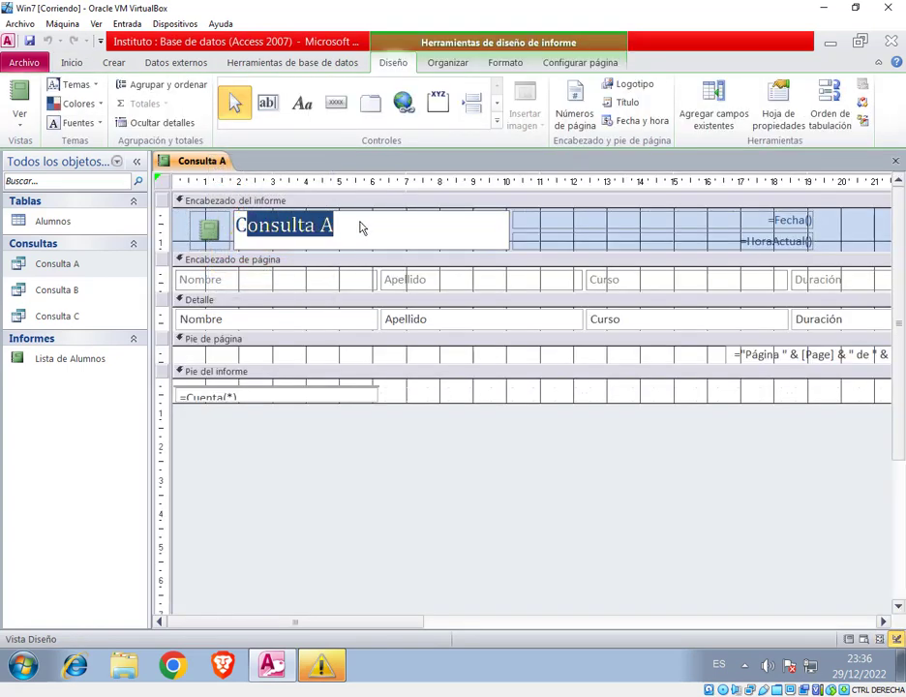
{"action": "key", "text": "Delete"}
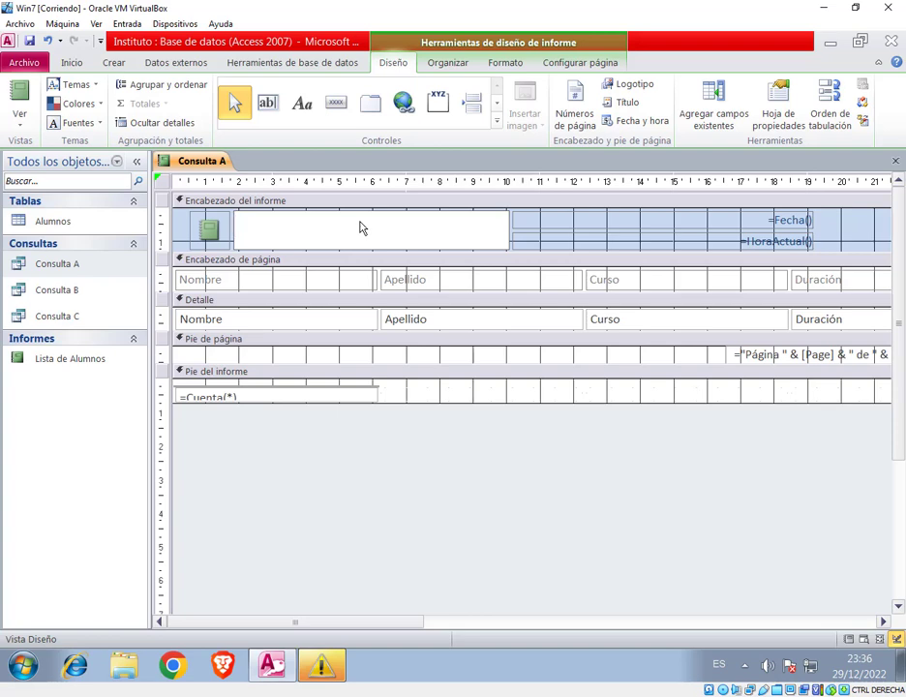
{"action": "type", "text": "Listado de"}
{"action": "key", "text": "shift+Home"}
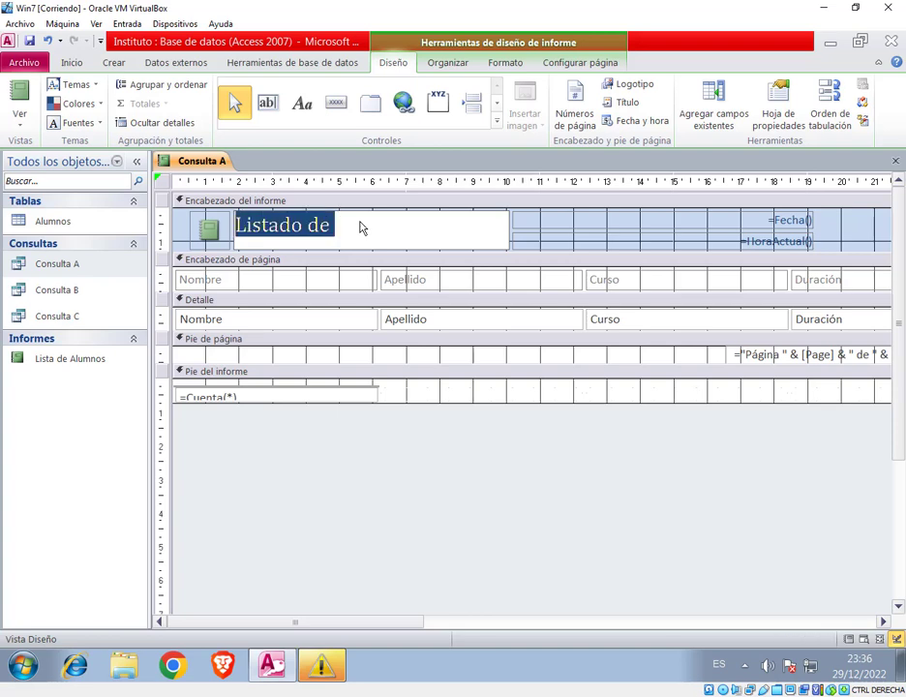
{"action": "type", "text": "Alumnos cur"}
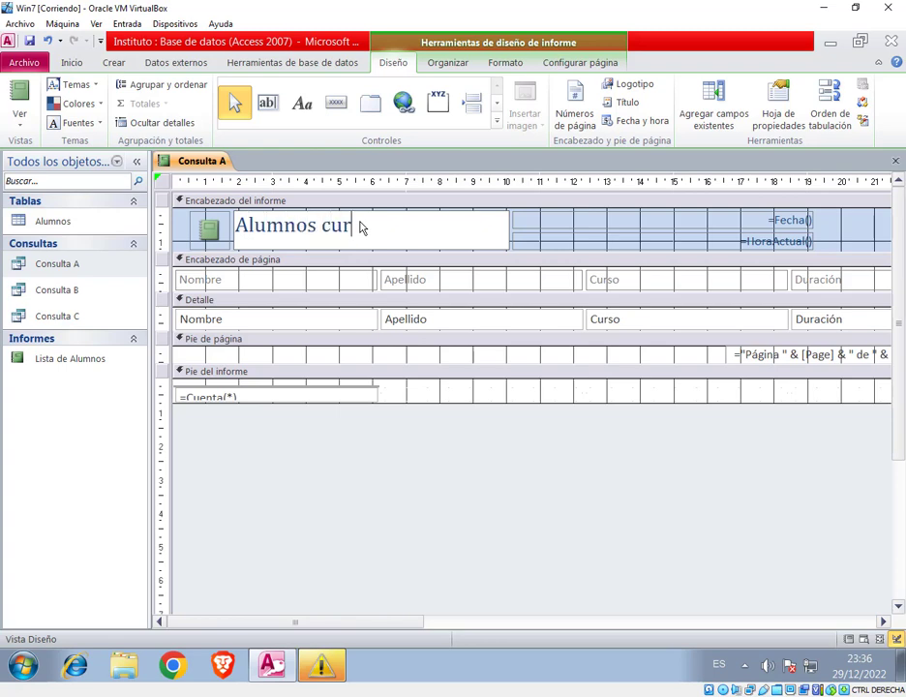
{"action": "type", "text": "sando 12 Meses"}
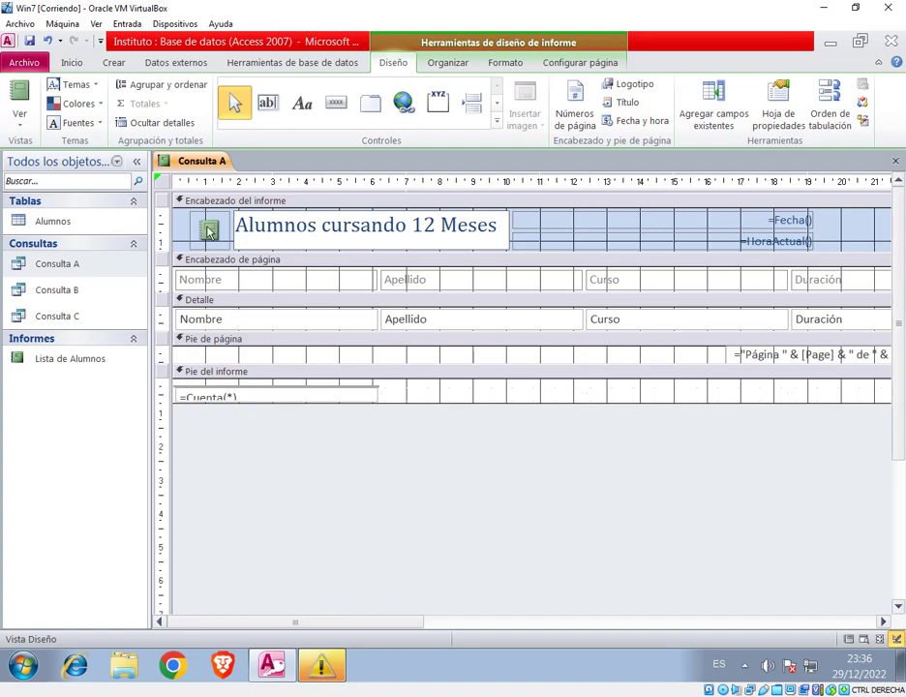
Delete the logo, the current time field and the record count from the Consulta A report and display it in Report view.
{"action": "left_click", "coordinate": [297, 240]}
{"action": "left_click", "coordinate": [765, 241]}
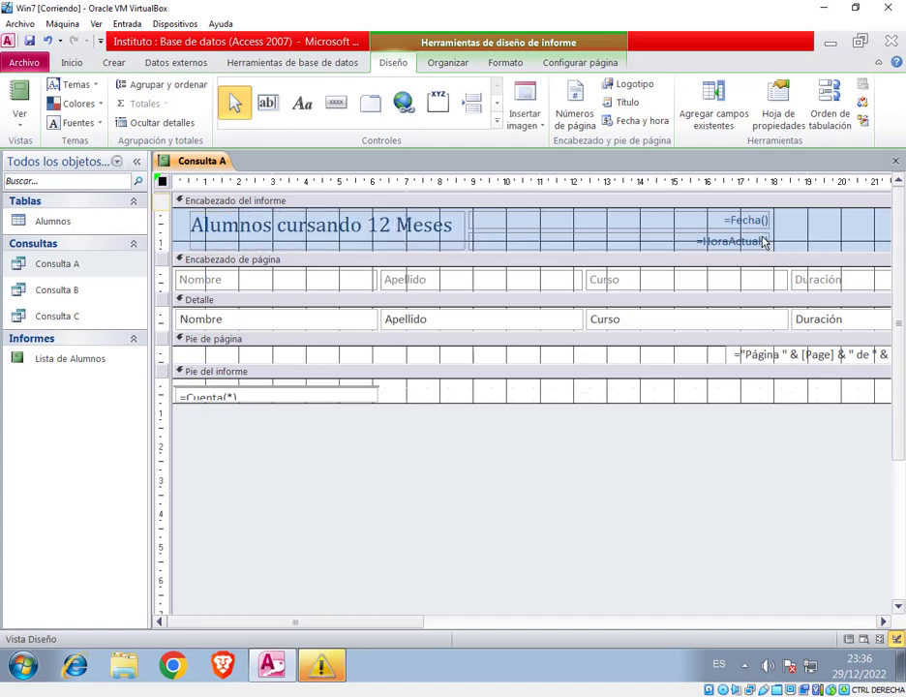
{"action": "key", "text": "Delete"}
{"action": "left_click_drag", "start_coordinate": [384, 387], "coordinate": [377, 427]}
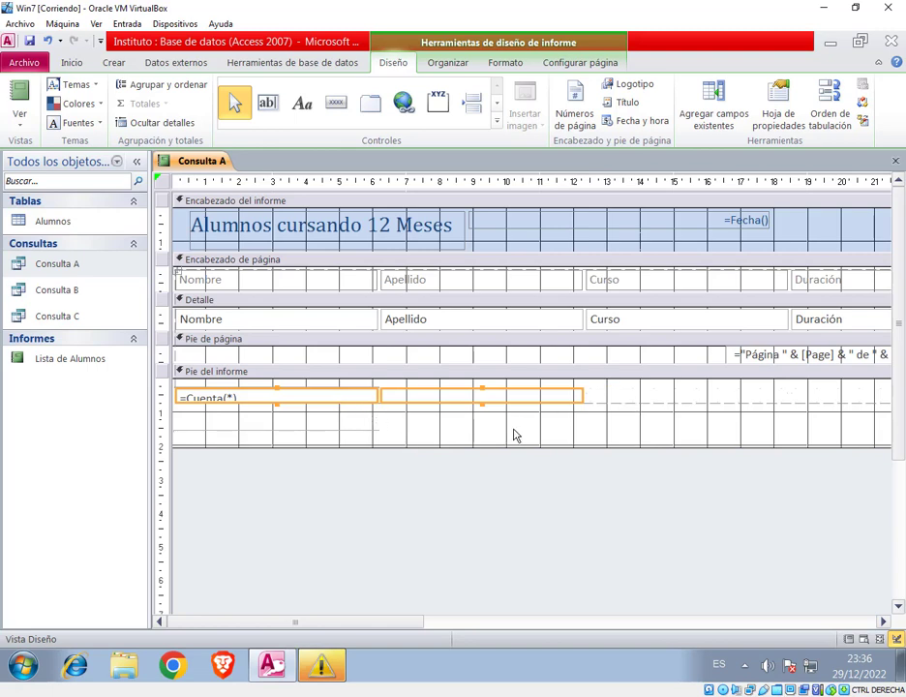
{"action": "left_click", "coordinate": [48, 41]}
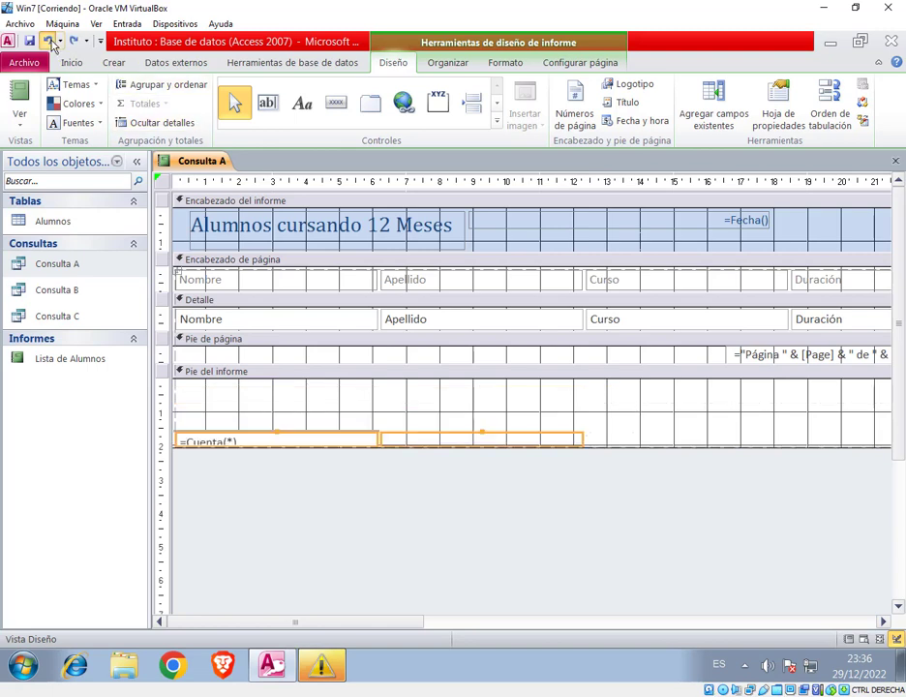
{"action": "key", "text": "Delete"}
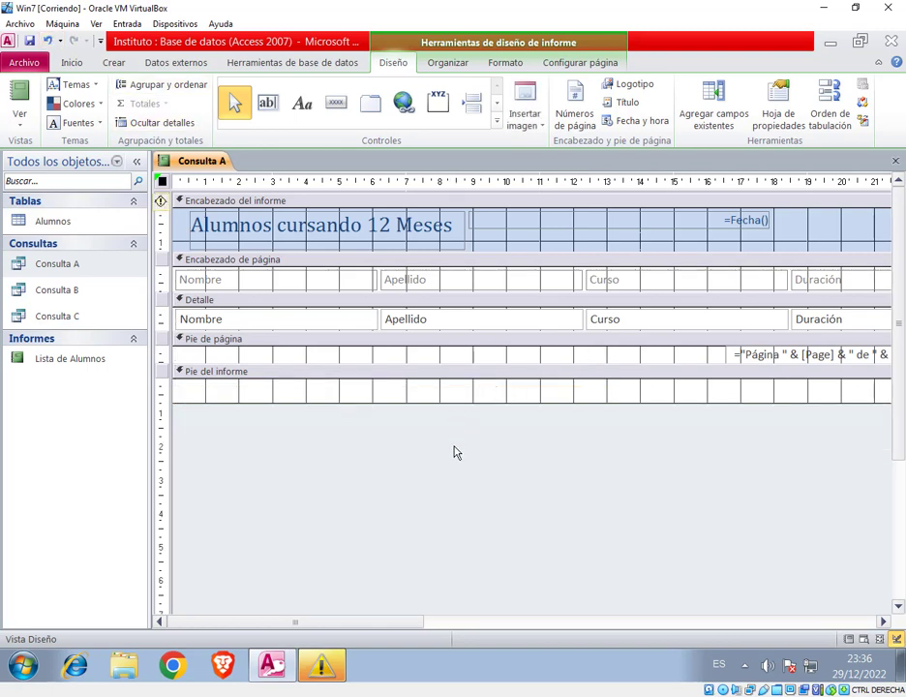
{"action": "right_click", "coordinate": [213, 168]}
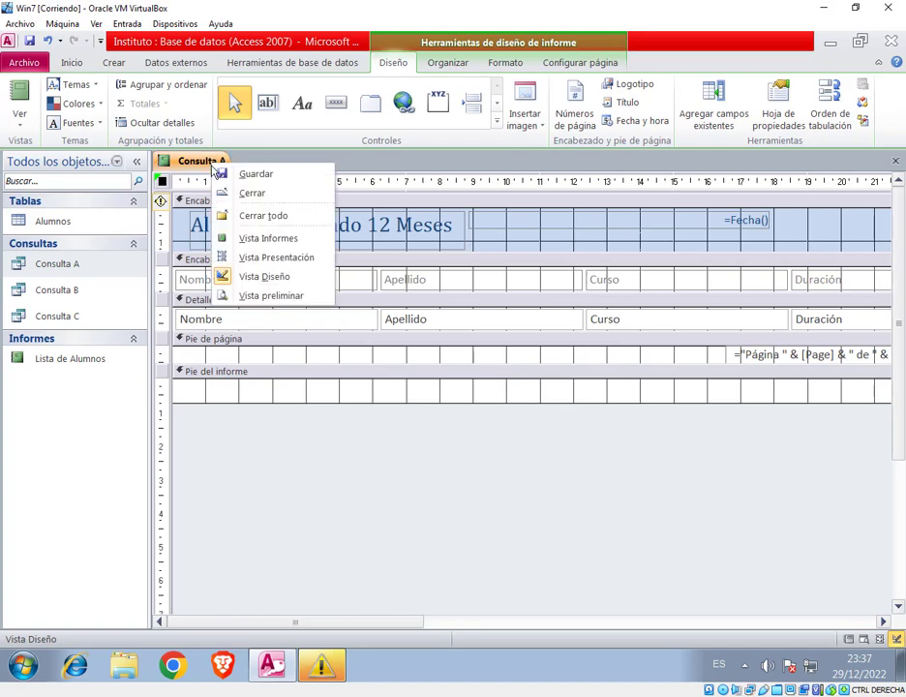
{"action": "left_click", "coordinate": [262, 244]}
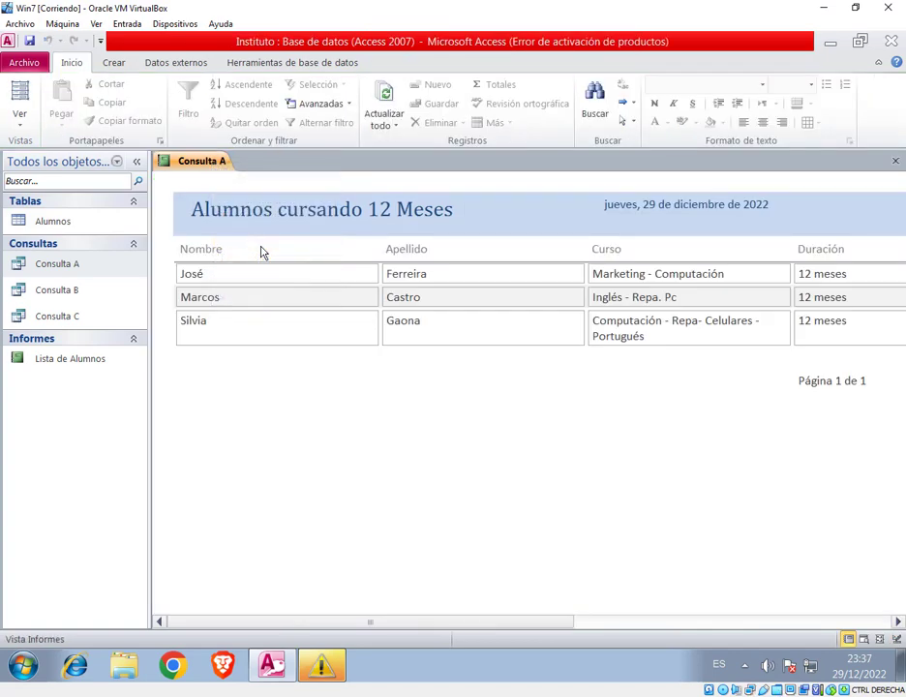
Save the report as Alumnos cursando 12 meses and close it.
{"action": "right_click", "coordinate": [207, 161]}
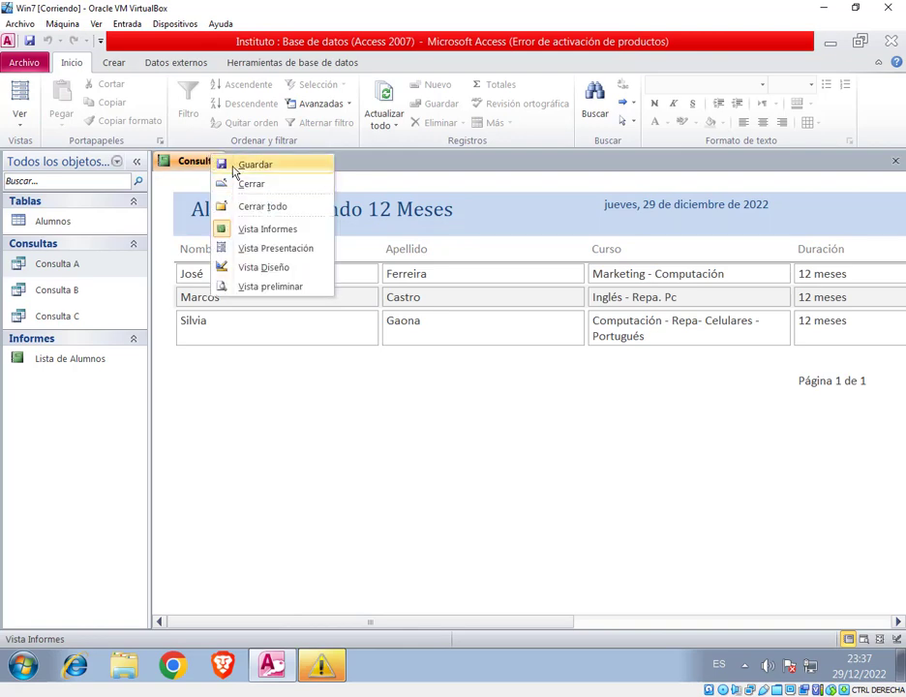
{"action": "left_click", "coordinate": [233, 165]}
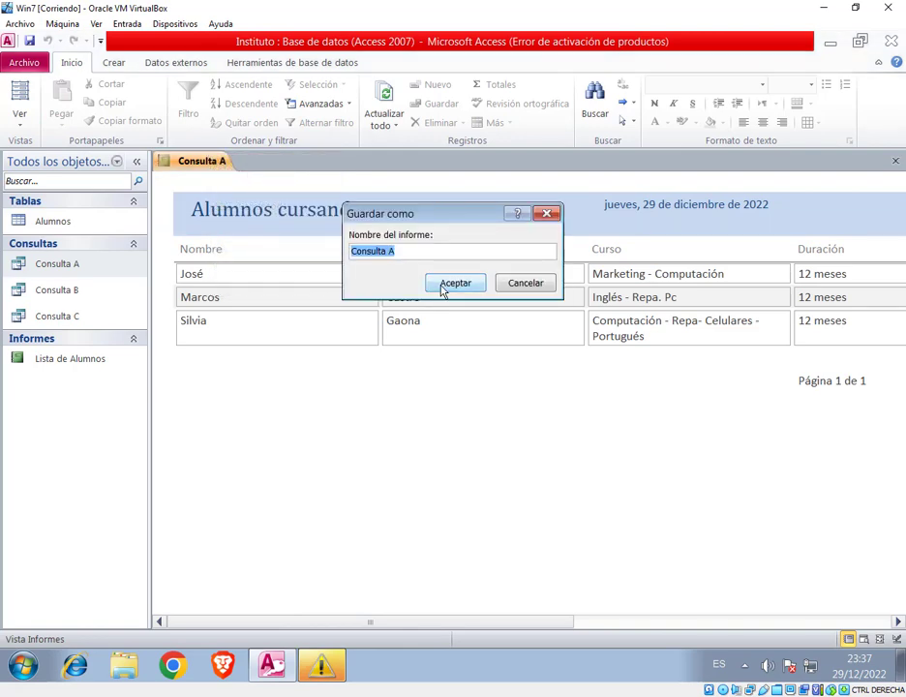
{"action": "type", "text": "Alumnos cursando 12 meses"}
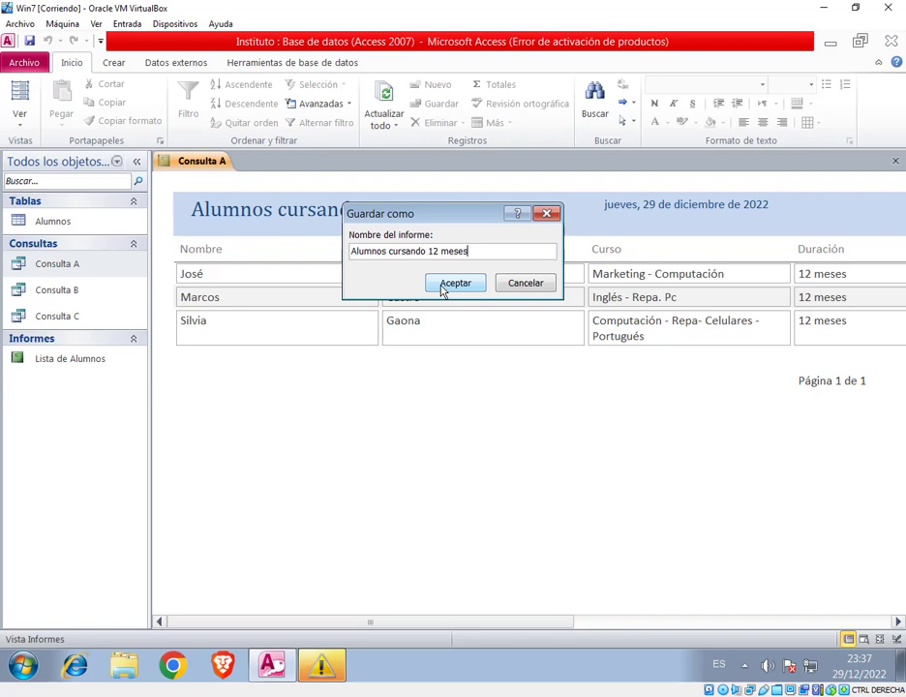
{"action": "left_click", "coordinate": [454, 283]}
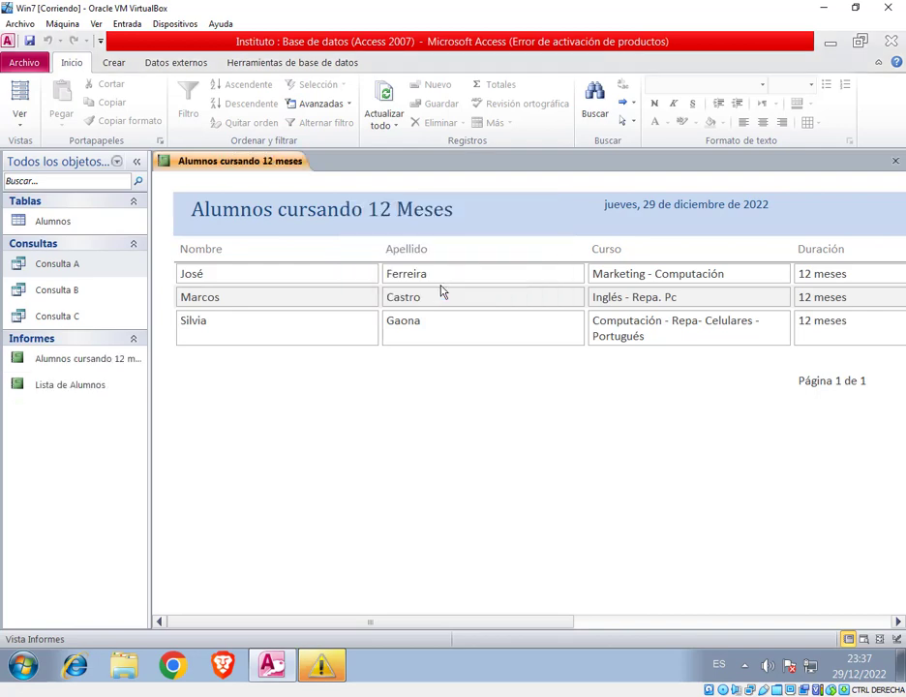
{"action": "right_click", "coordinate": [258, 170]}
{"action": "left_click", "coordinate": [302, 194]}
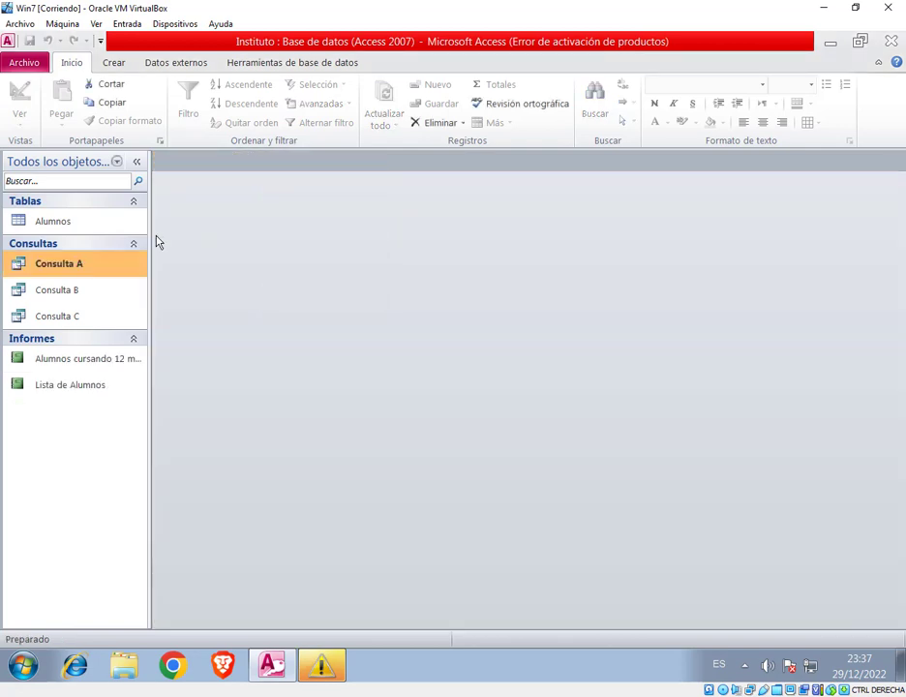
Check the query Consulta B in Design view, close it and create a report based on that query.
{"action": "right_click", "coordinate": [67, 293]}
{"action": "left_click", "coordinate": [93, 316]}
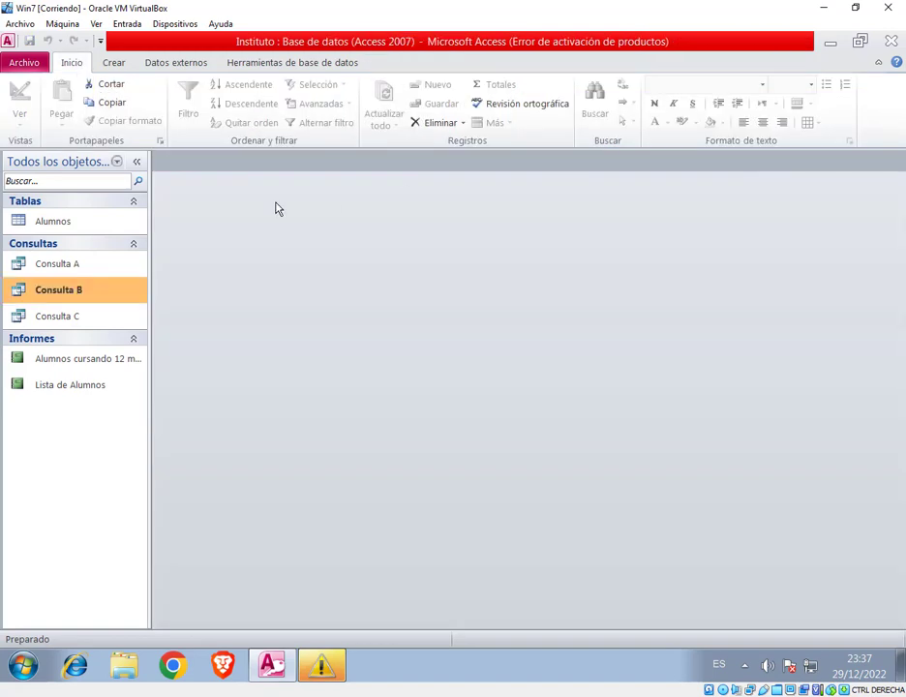
{"action": "left_click", "coordinate": [895, 161]}
{"action": "left_click", "coordinate": [115, 63]}
{"action": "left_click", "coordinate": [594, 124]}
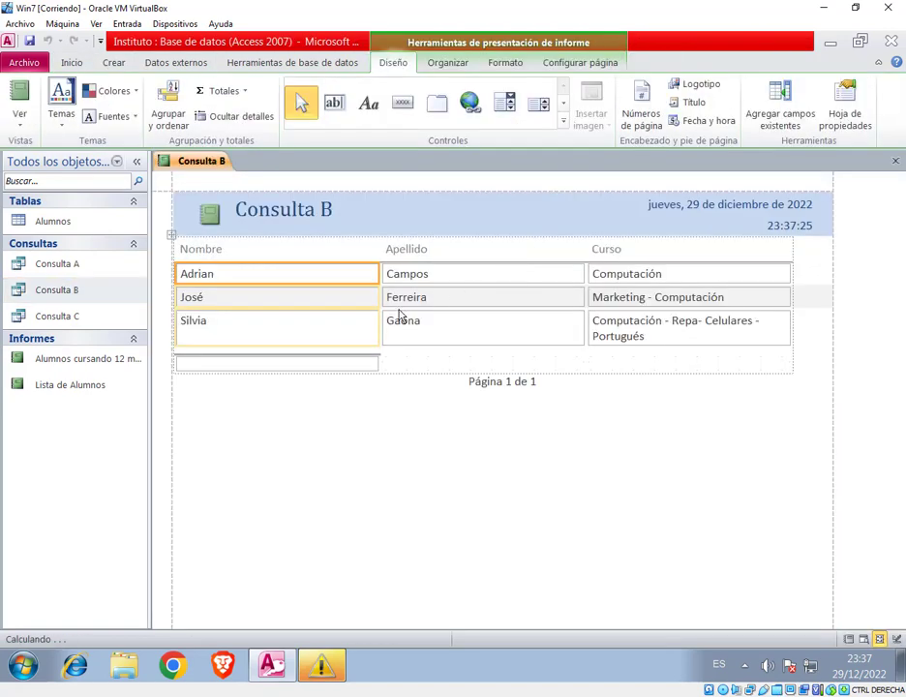
Open the Consulta B report in Design view and replace its title with Alumnos que estudian computación.
{"action": "right_click", "coordinate": [198, 163]}
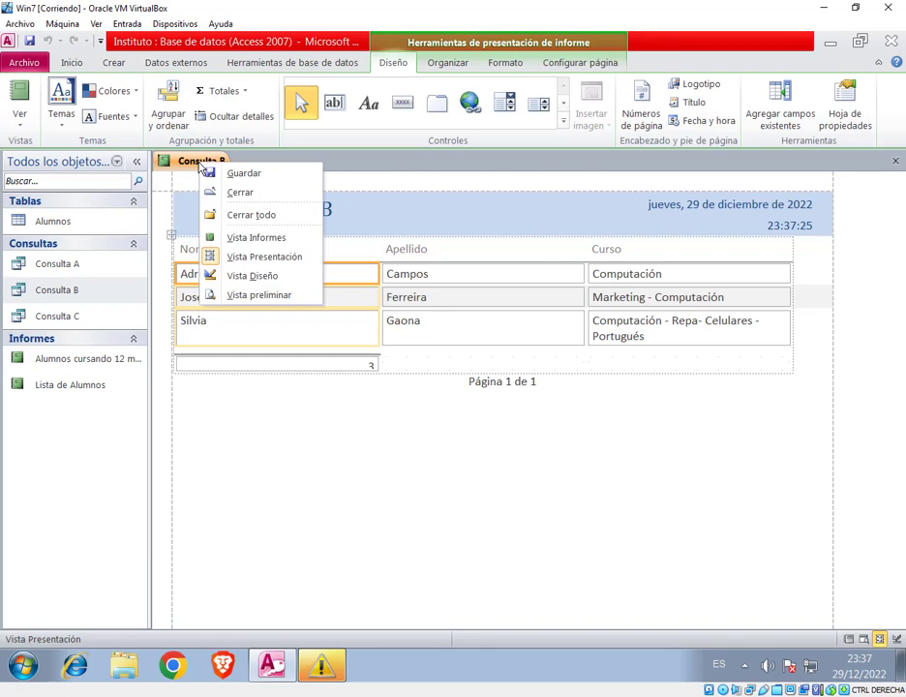
{"action": "left_click", "coordinate": [256, 277]}
{"action": "left_click_drag", "start_coordinate": [237, 225], "coordinate": [348, 237]}
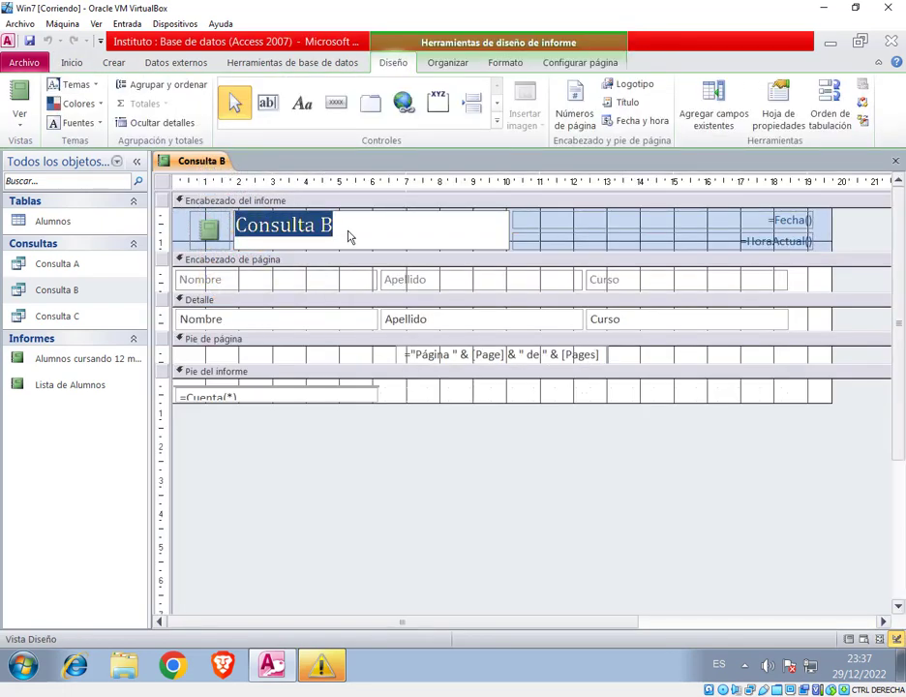
{"action": "type", "text": "Alumni"}
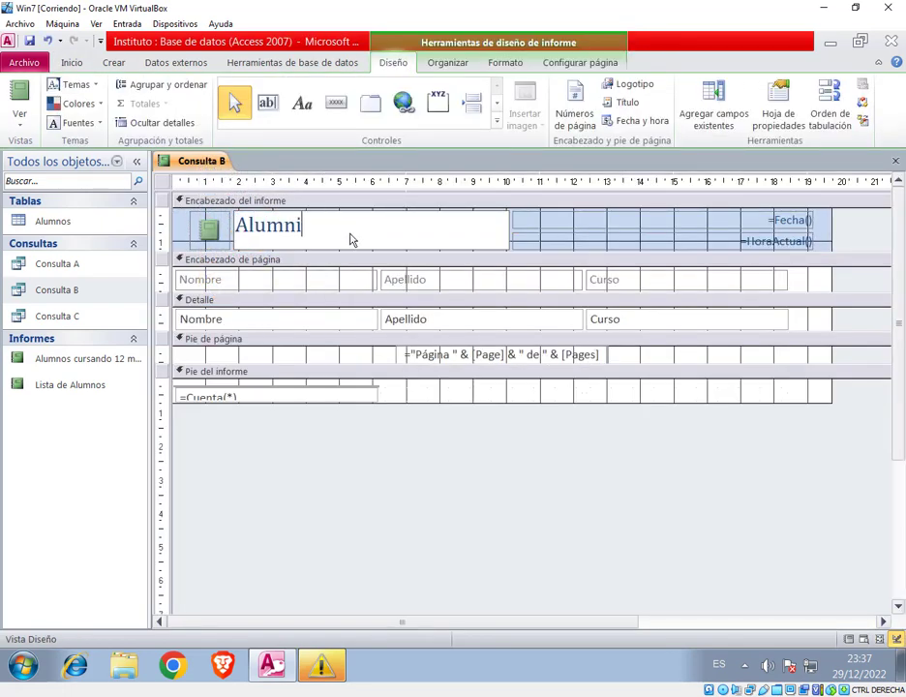
{"action": "key", "text": "BackSpace"}
{"action": "type", "text": "os que estudi"}
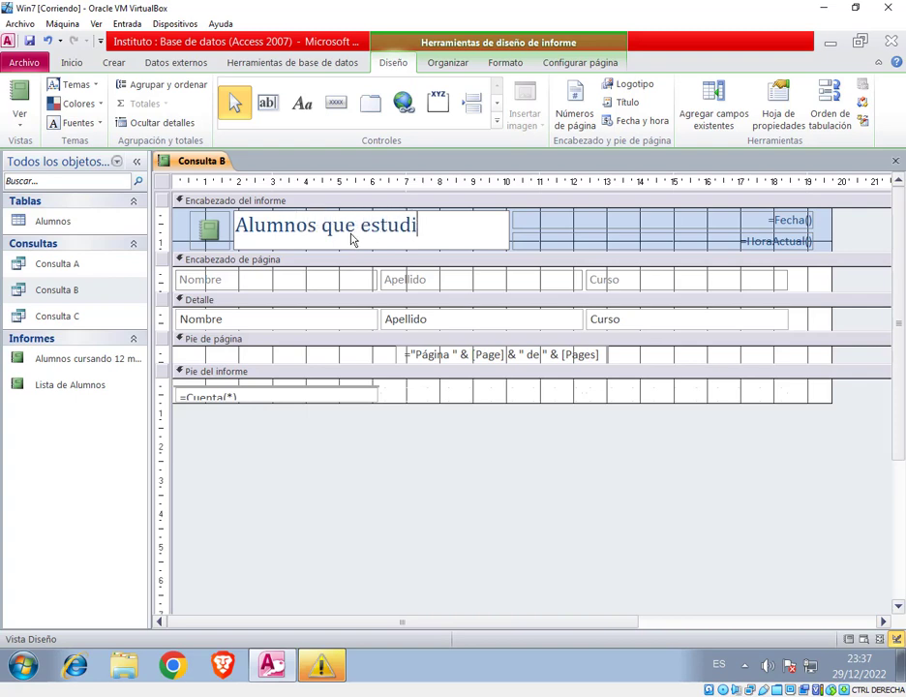
{"action": "type", "text": "an computaci"}
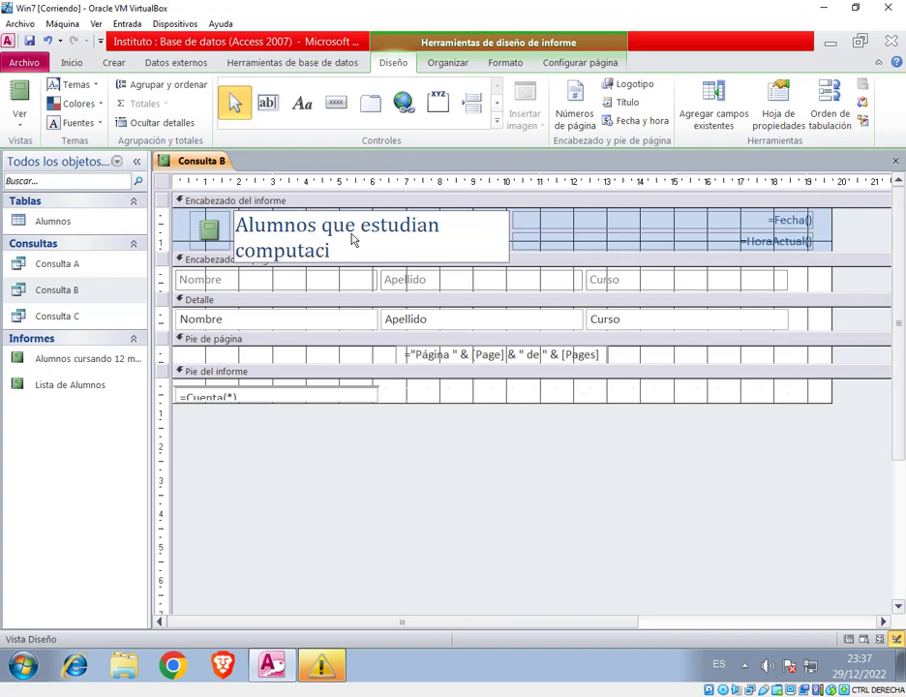
{"action": "type", "text": "ón"}
Delete the current time field from the report header and widen the title box to about the 12 cm mark so the title fits one line.
{"action": "left_click", "coordinate": [759, 251]}
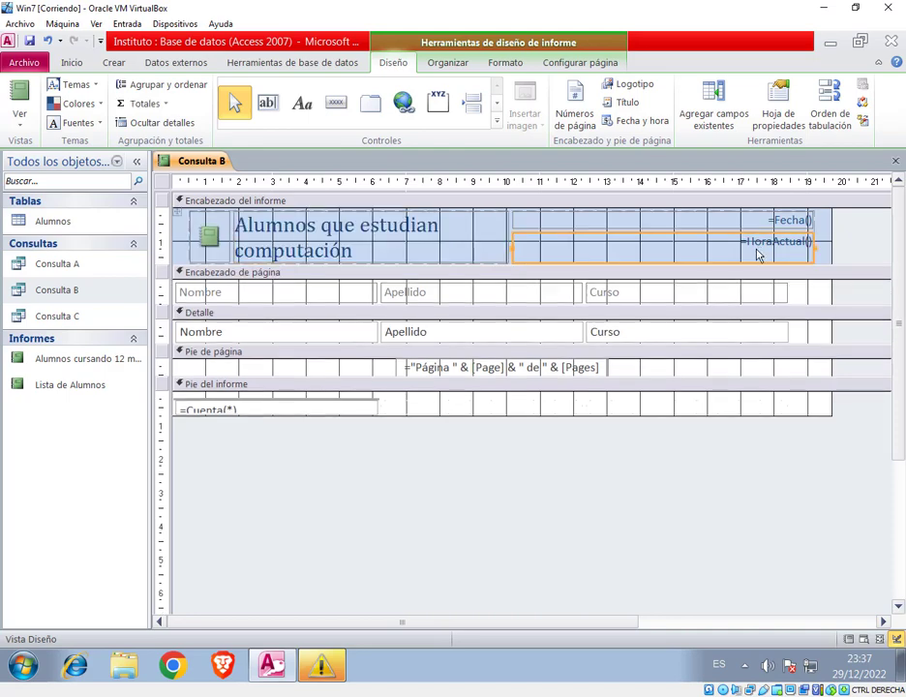
{"action": "key", "text": "Delete"}
{"action": "left_click", "coordinate": [477, 252]}
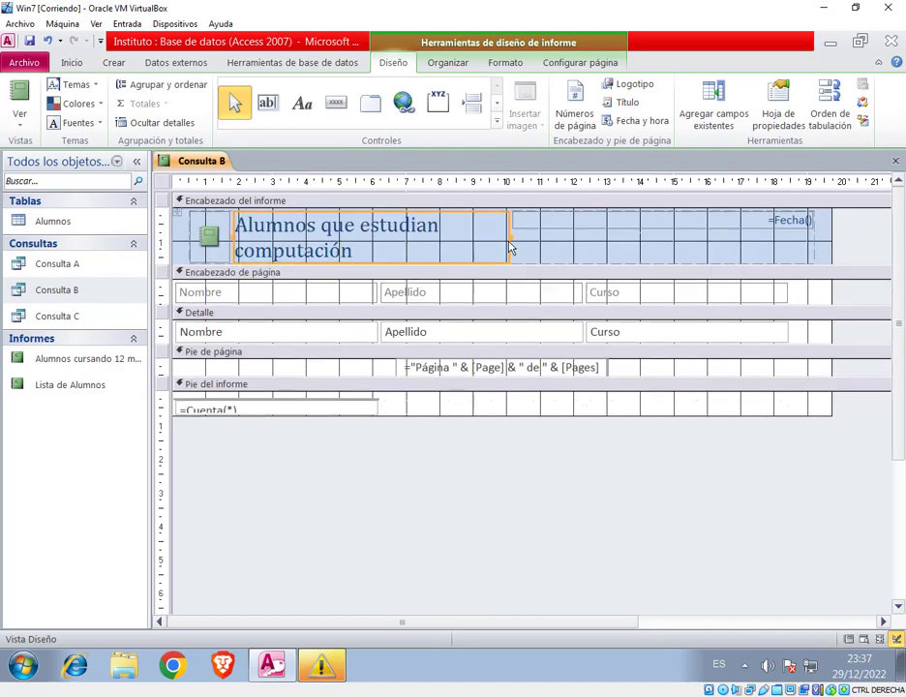
{"action": "left_click_drag", "start_coordinate": [509, 244], "coordinate": [579, 237]}
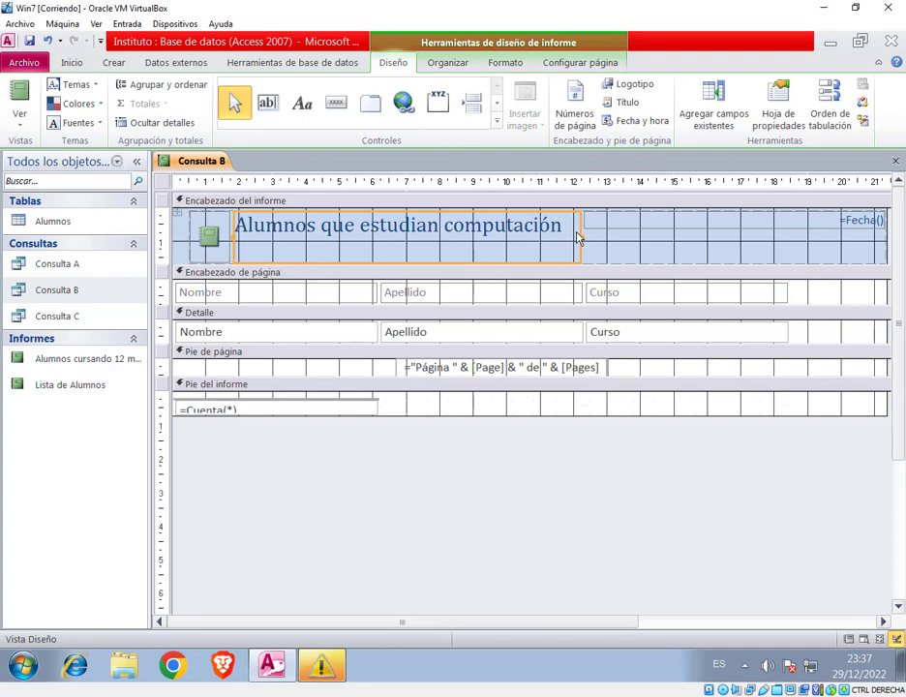
Fit the title box (about 11 cm) and date field (about 3.5 cm) in the report header and narrow the report to about 19 cm.
{"action": "left_click", "coordinate": [857, 221]}
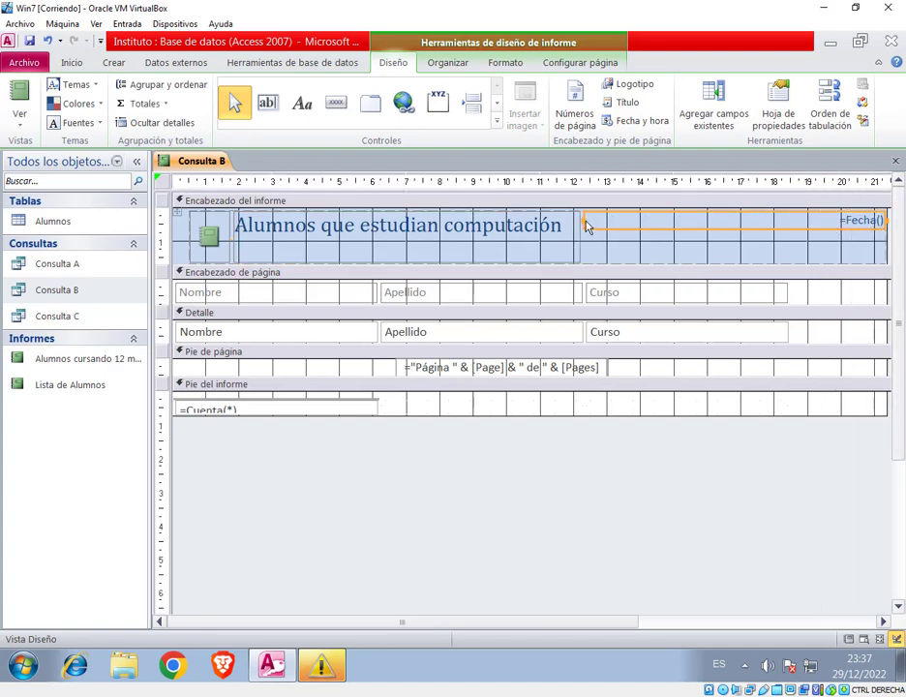
{"action": "left_click_drag", "start_coordinate": [588, 226], "coordinate": [676, 228]}
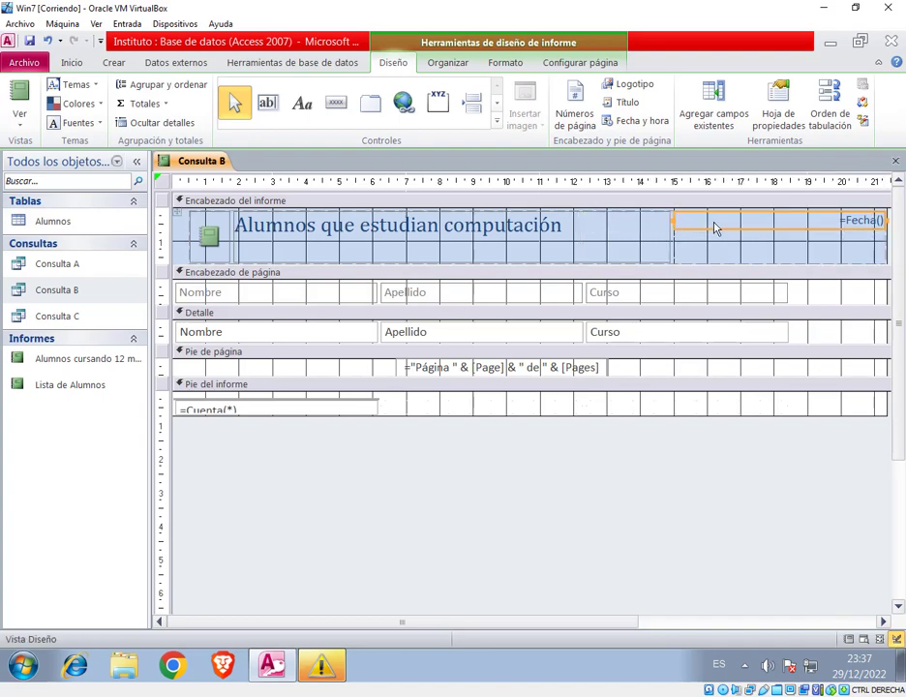
{"action": "left_click_drag", "start_coordinate": [886, 226], "coordinate": [791, 228]}
{"action": "left_click", "coordinate": [664, 227]}
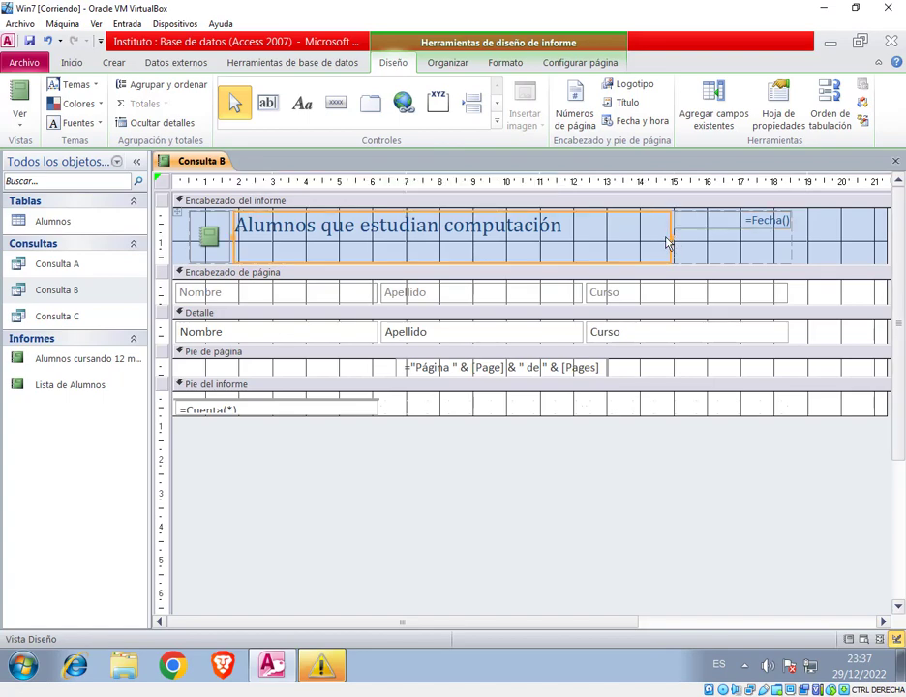
{"action": "left_click_drag", "start_coordinate": [668, 242], "coordinate": [619, 249]}
{"action": "left_click", "coordinate": [831, 239]}
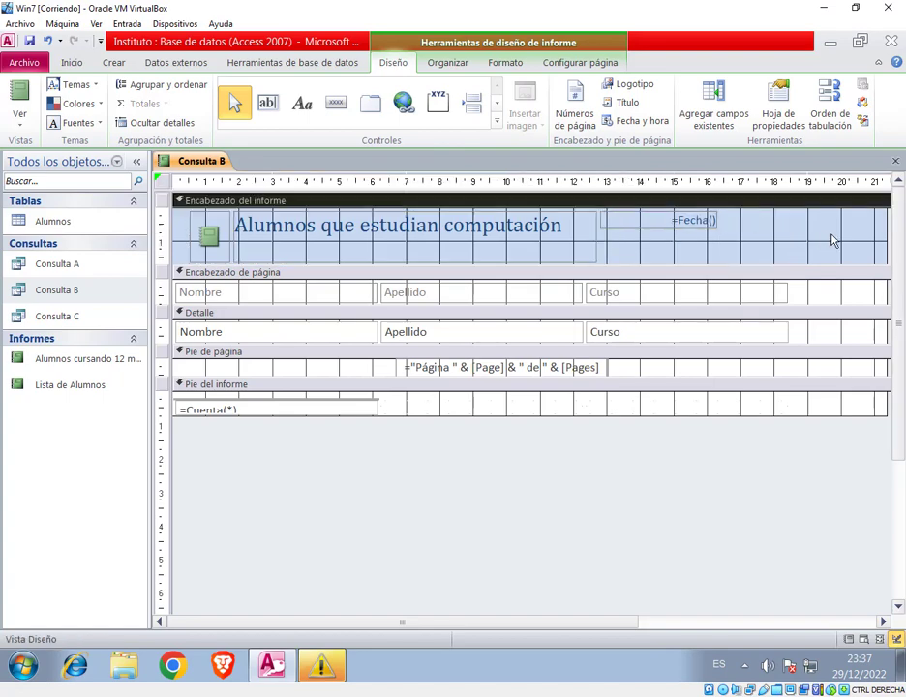
{"action": "left_click_drag", "start_coordinate": [890, 250], "coordinate": [808, 250]}
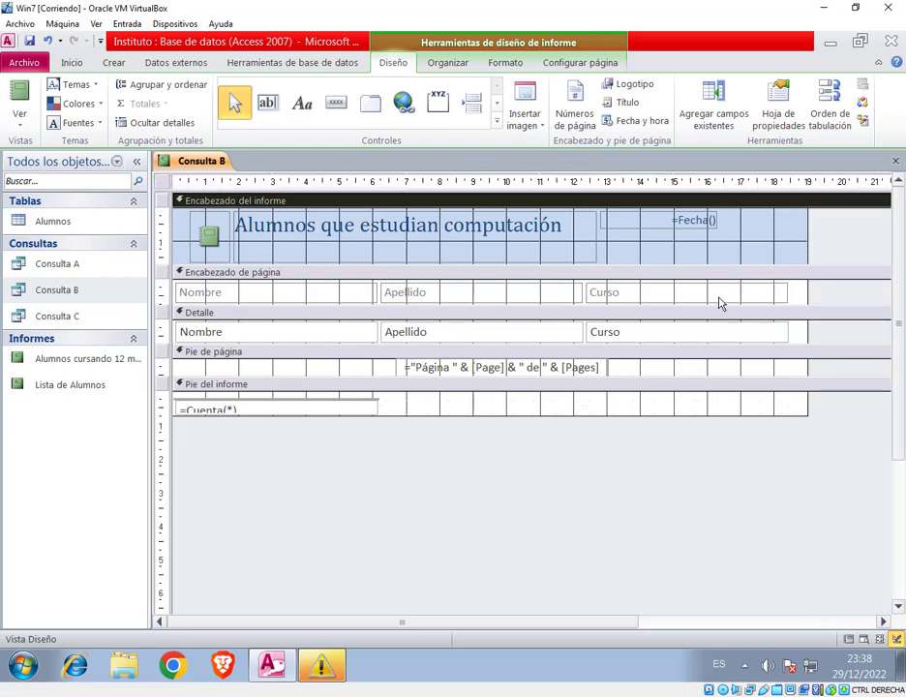
Delete the record count field and its line from the report footer and show the report in Report view.
{"action": "left_click", "coordinate": [366, 399]}
{"action": "key", "text": "Delete"}
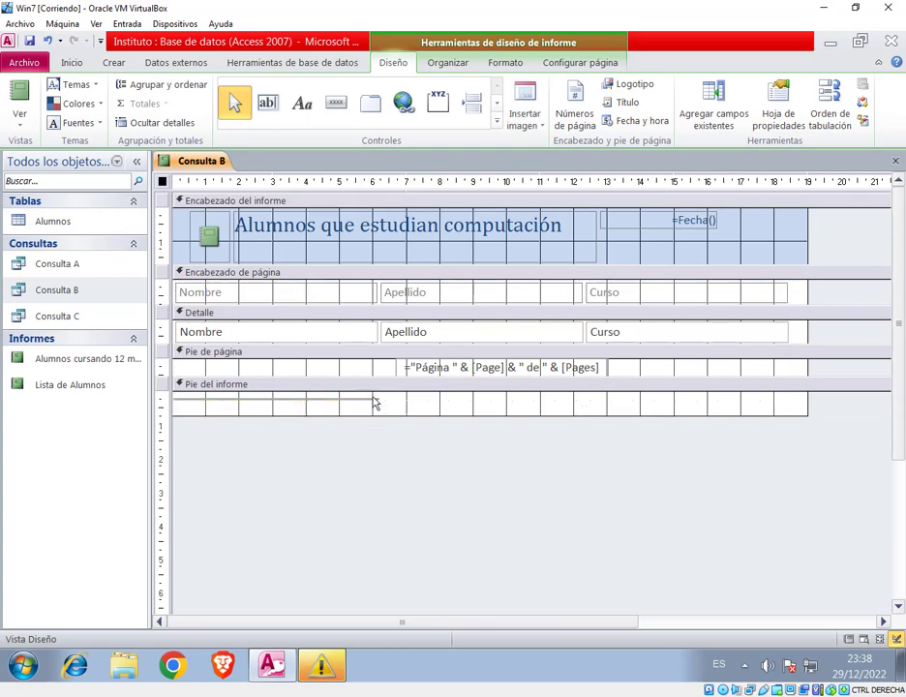
{"action": "left_click", "coordinate": [386, 405]}
{"action": "left_click", "coordinate": [373, 408]}
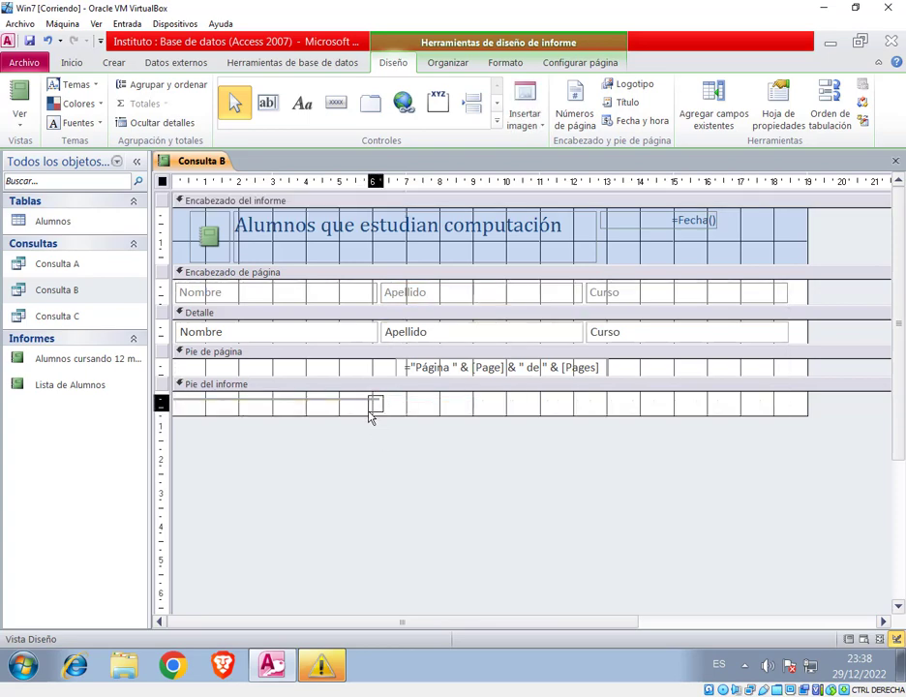
{"action": "right_click", "coordinate": [222, 160]}
{"action": "left_click", "coordinate": [285, 237]}
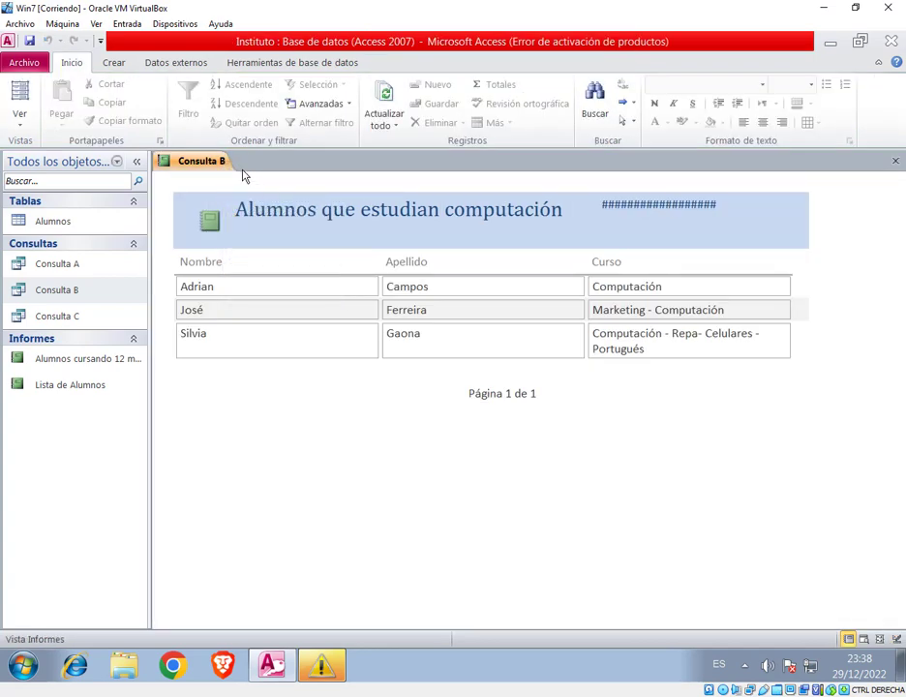
Widen the header's date field to about 5.4 cm in Design view and show the report in Report view.
{"action": "right_click", "coordinate": [231, 163]}
{"action": "left_click", "coordinate": [233, 278]}
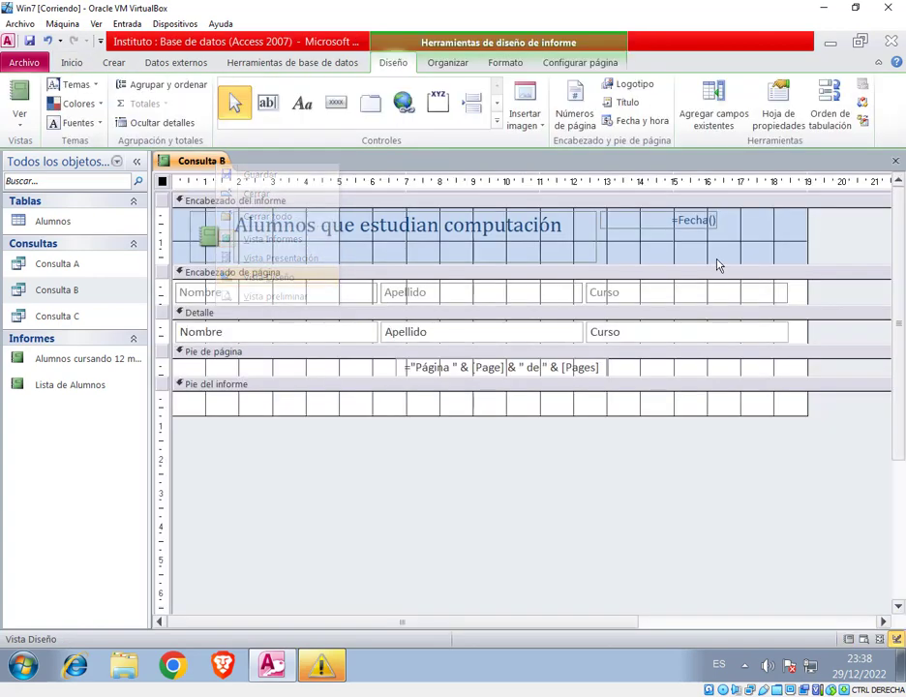
{"action": "left_click", "coordinate": [717, 224]}
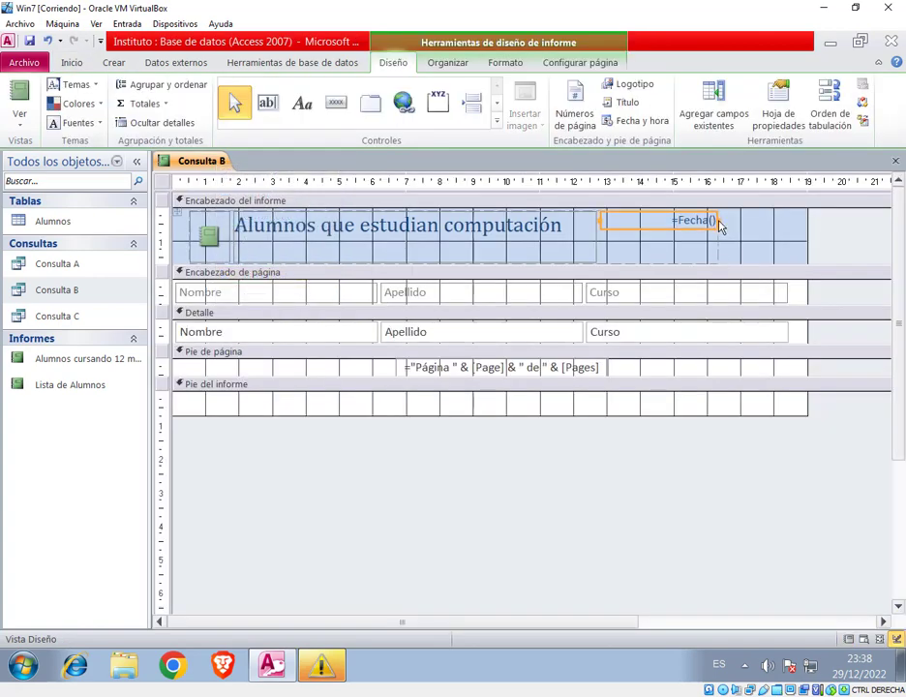
{"action": "left_click_drag", "start_coordinate": [721, 226], "coordinate": [780, 227]}
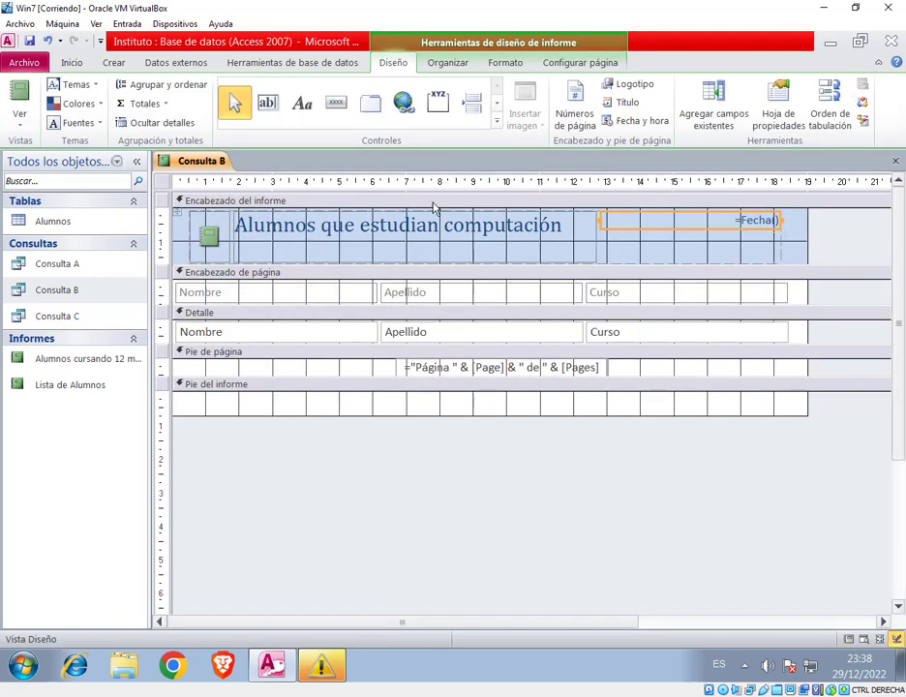
{"action": "right_click", "coordinate": [212, 164]}
{"action": "left_click", "coordinate": [251, 235]}
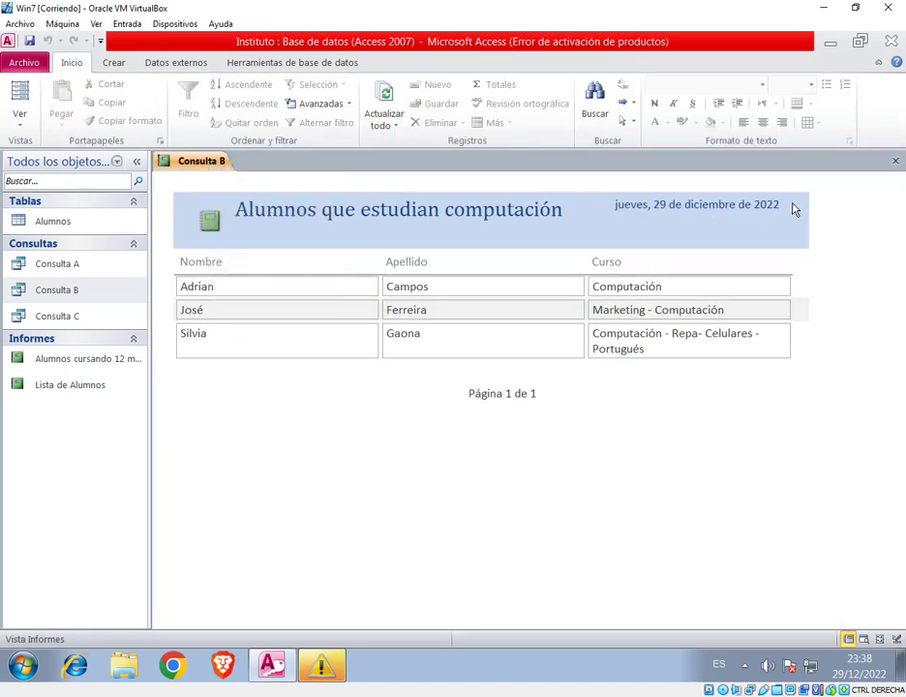
Save the report as "Alumnos que estudian computación" and close it.
{"action": "right_click", "coordinate": [205, 165]}
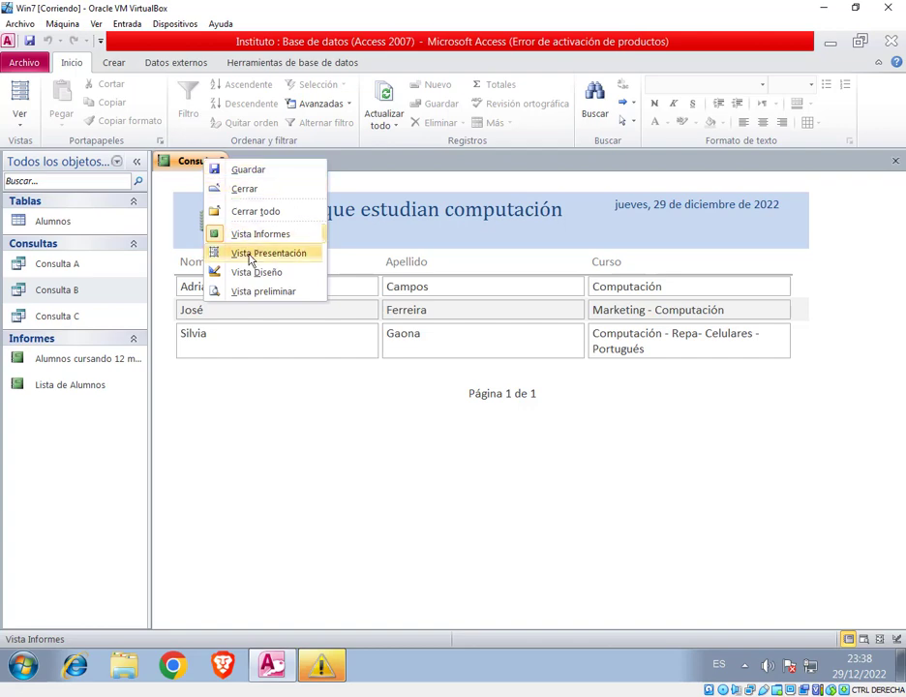
{"action": "left_click", "coordinate": [248, 173]}
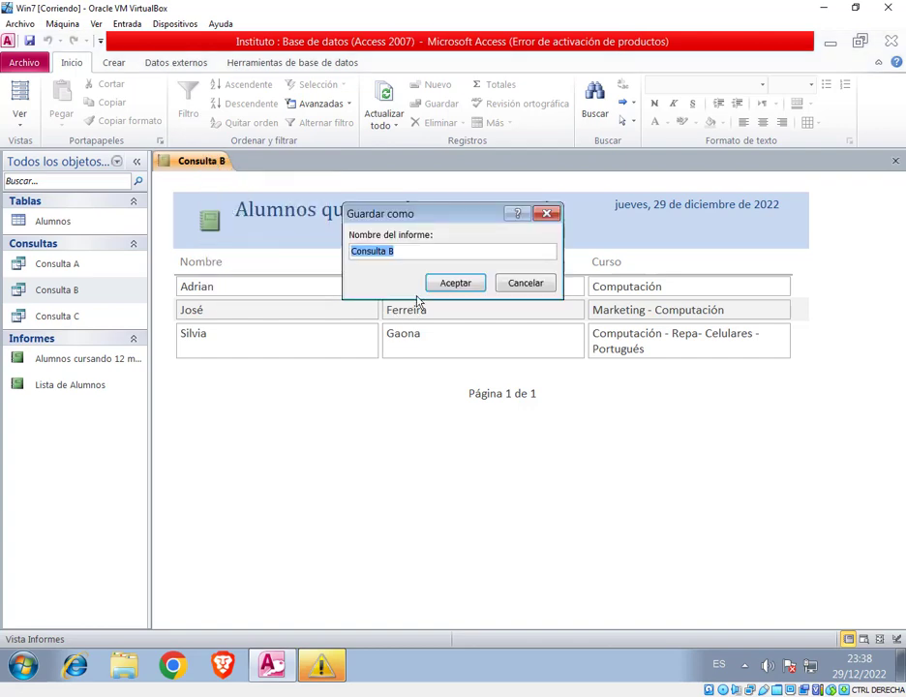
{"action": "left_click_drag", "start_coordinate": [422, 230], "coordinate": [417, 304]}
{"action": "type", "text": "A"}
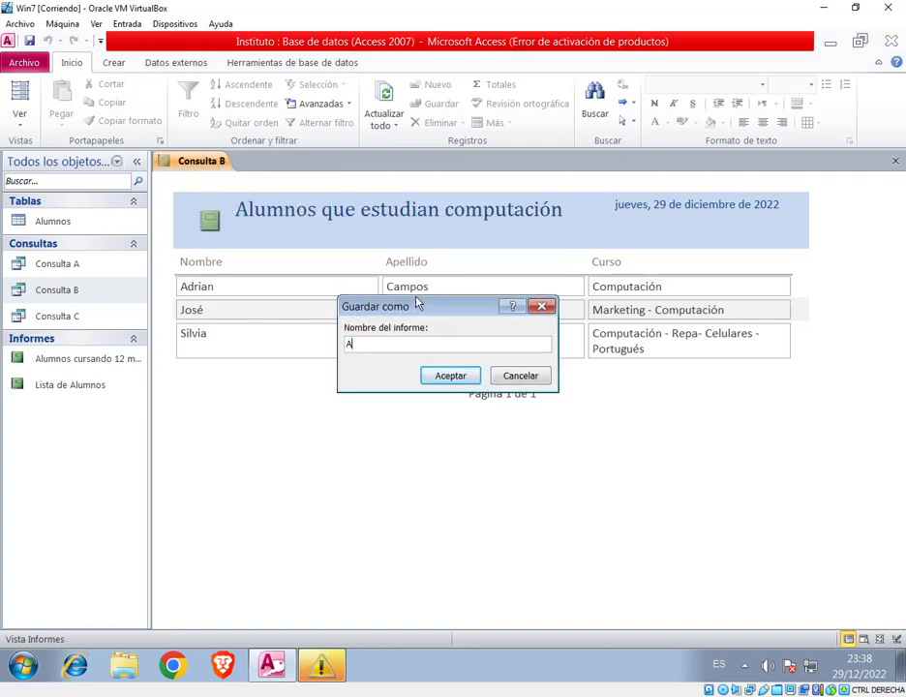
{"action": "type", "text": "lumnos que estudian co"}
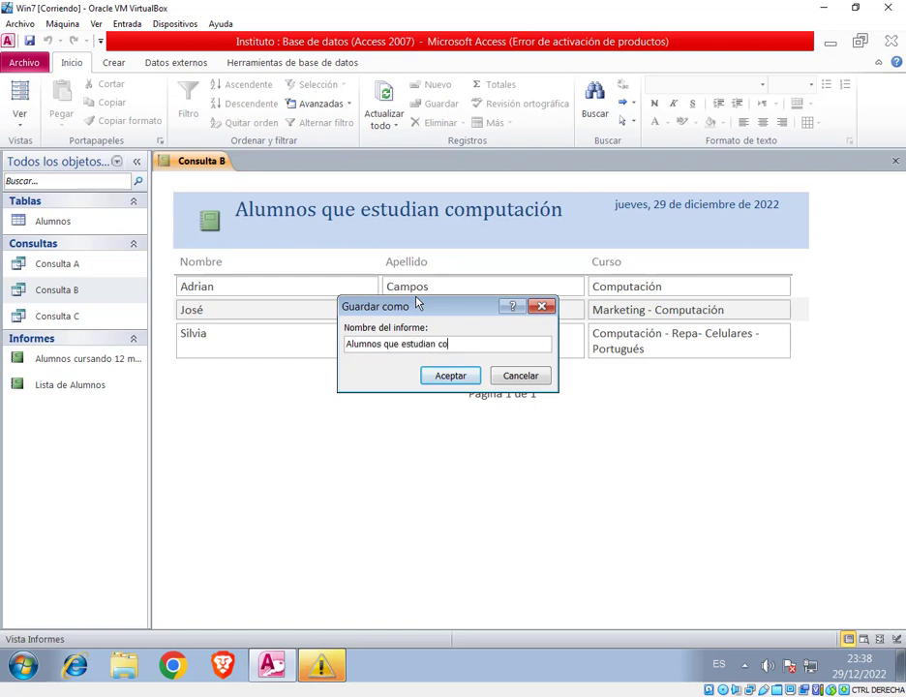
{"action": "type", "text": "mputacion"}
{"action": "left_click", "coordinate": [452, 379]}
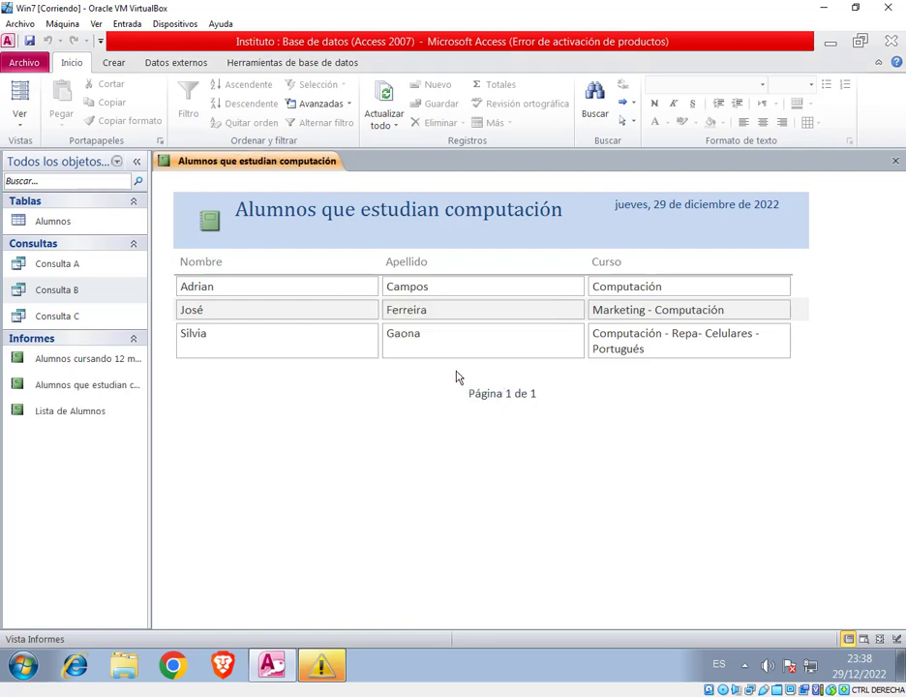
{"action": "right_click", "coordinate": [283, 169]}
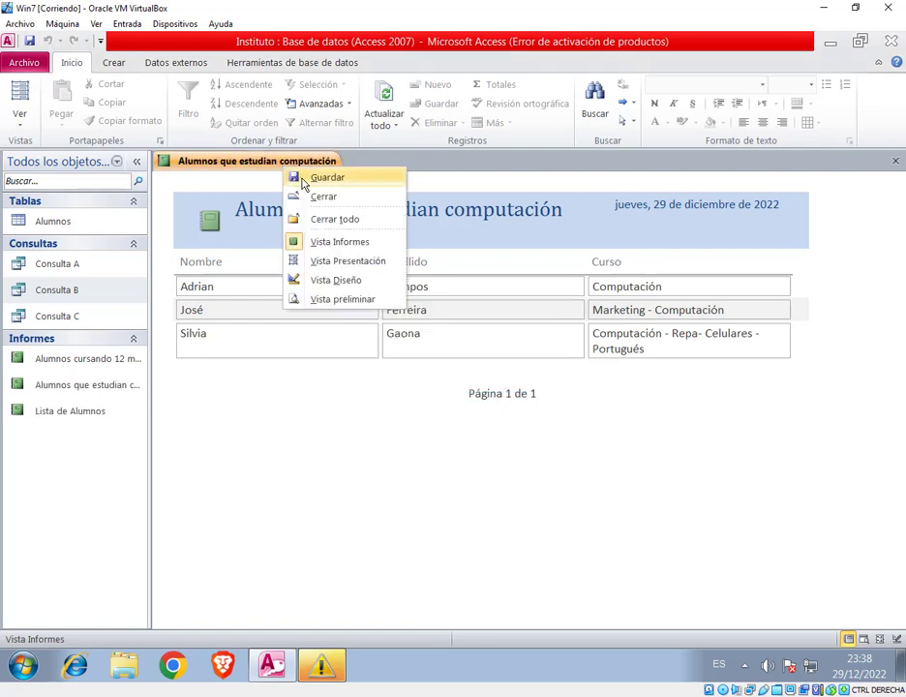
{"action": "left_click", "coordinate": [319, 197]}
Review the criteria of the Consulta C query in Design view and close the query.
{"action": "right_click", "coordinate": [61, 318]}
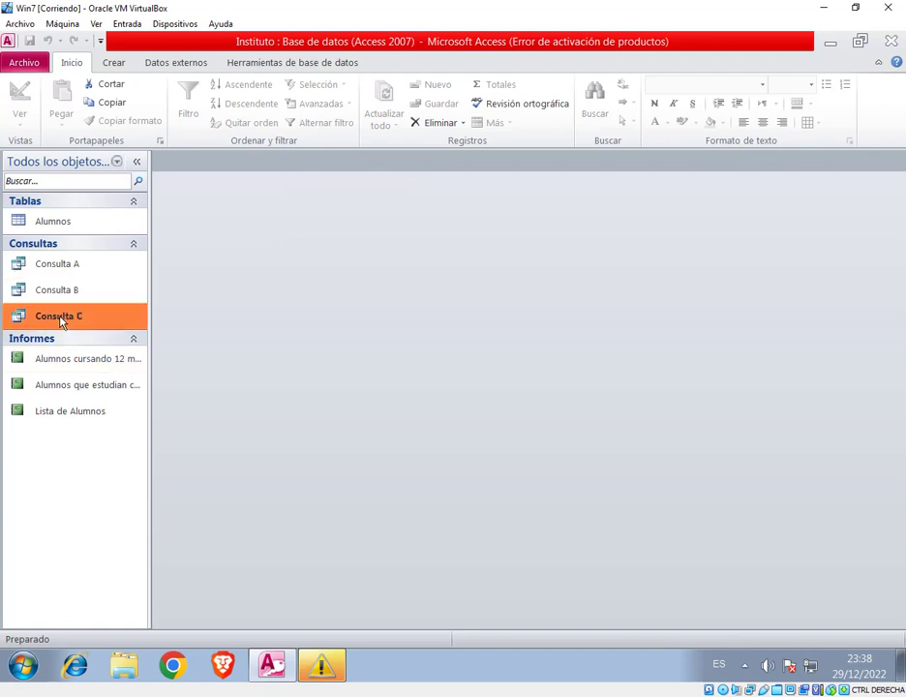
{"action": "left_click", "coordinate": [76, 345]}
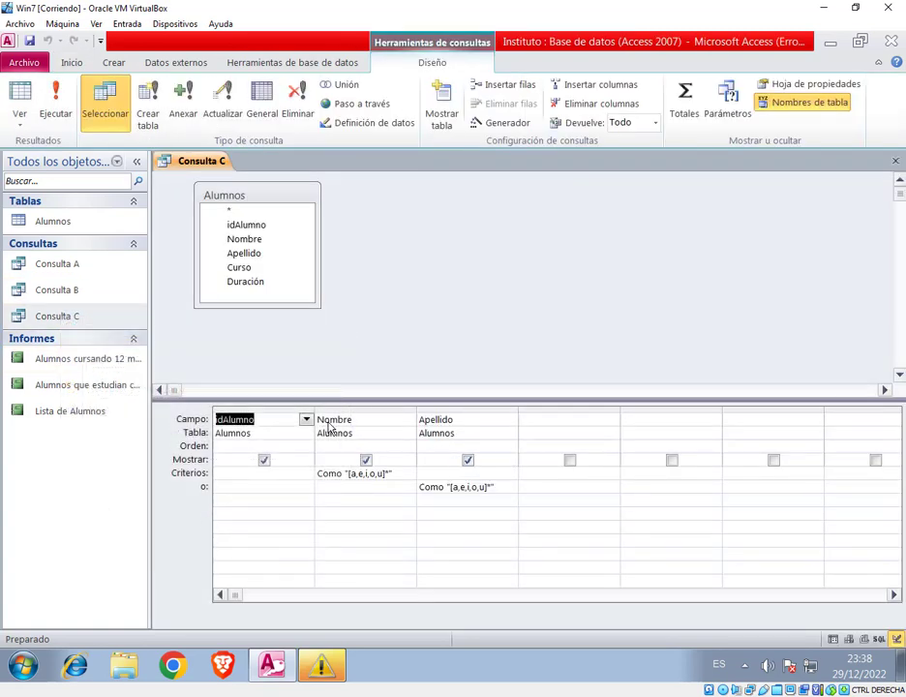
{"action": "right_click", "coordinate": [206, 159]}
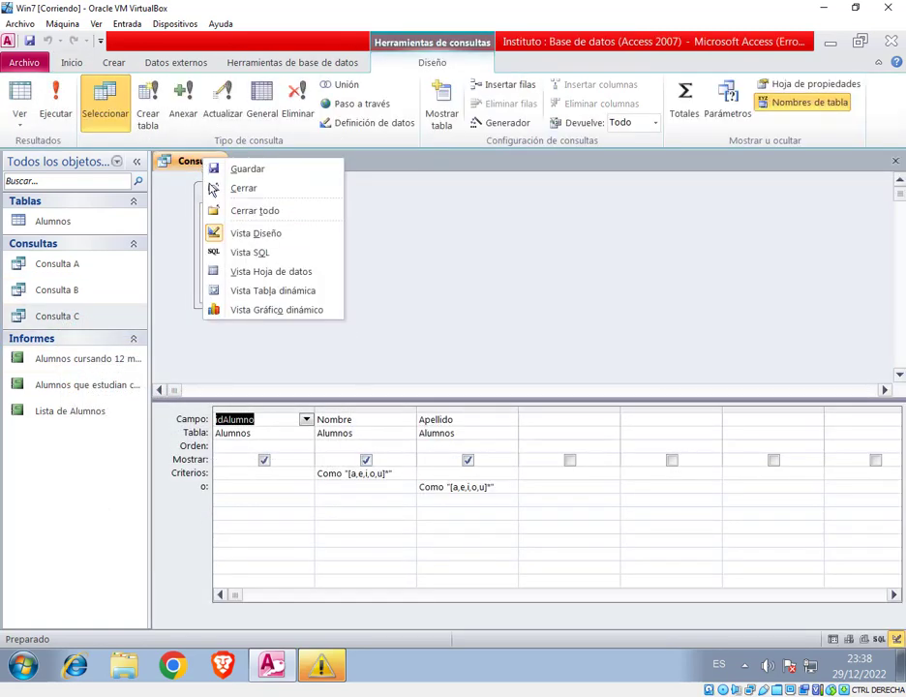
{"action": "left_click", "coordinate": [243, 188]}
Create a report from the Consulta C query and show it in Report view.
{"action": "right_click", "coordinate": [78, 318]}
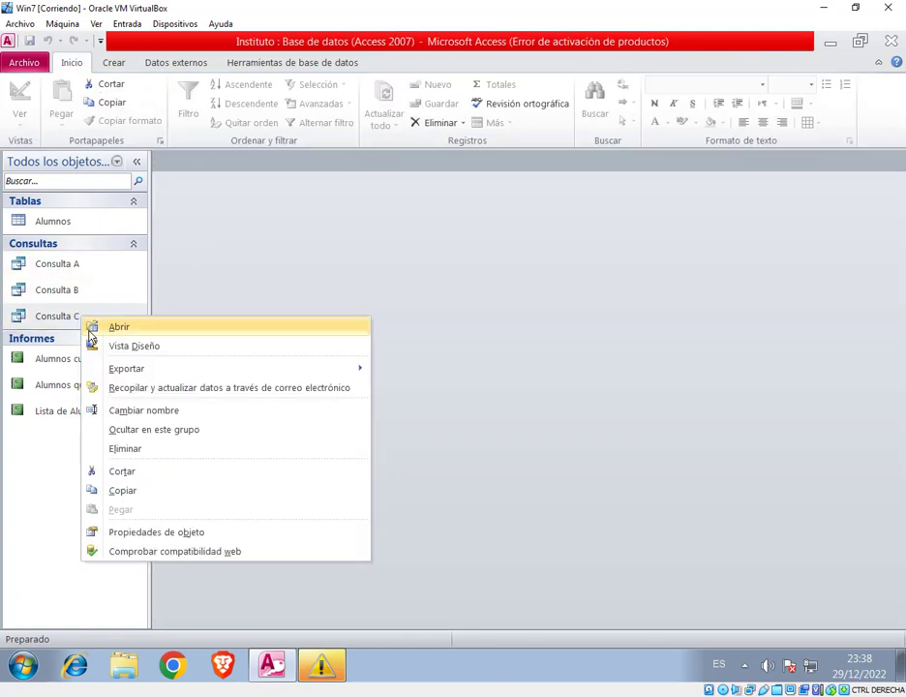
{"action": "left_click", "coordinate": [70, 329]}
{"action": "left_click", "coordinate": [114, 62]}
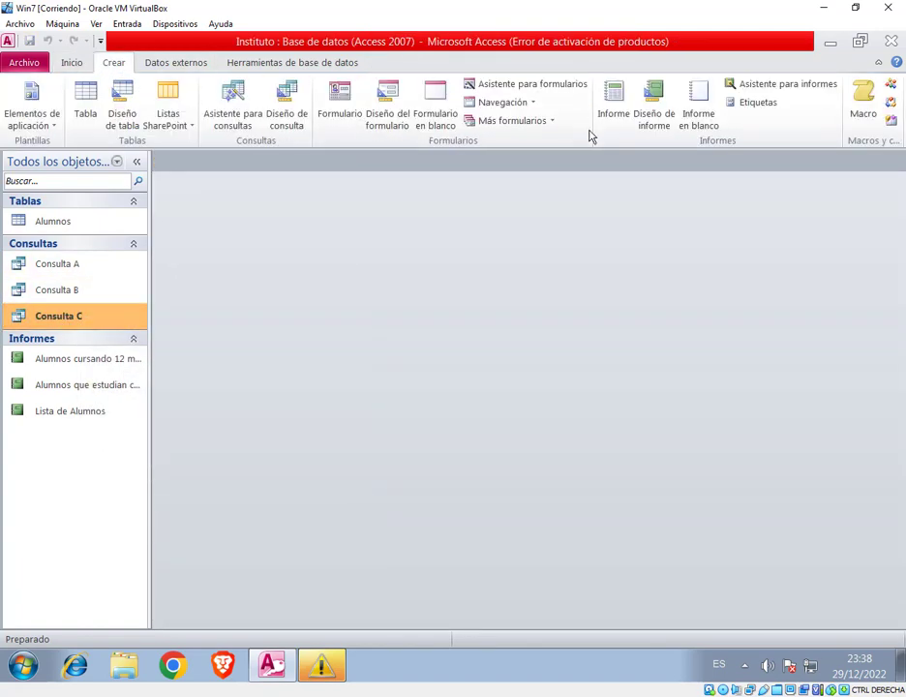
{"action": "left_click", "coordinate": [611, 102]}
{"action": "right_click", "coordinate": [203, 162]}
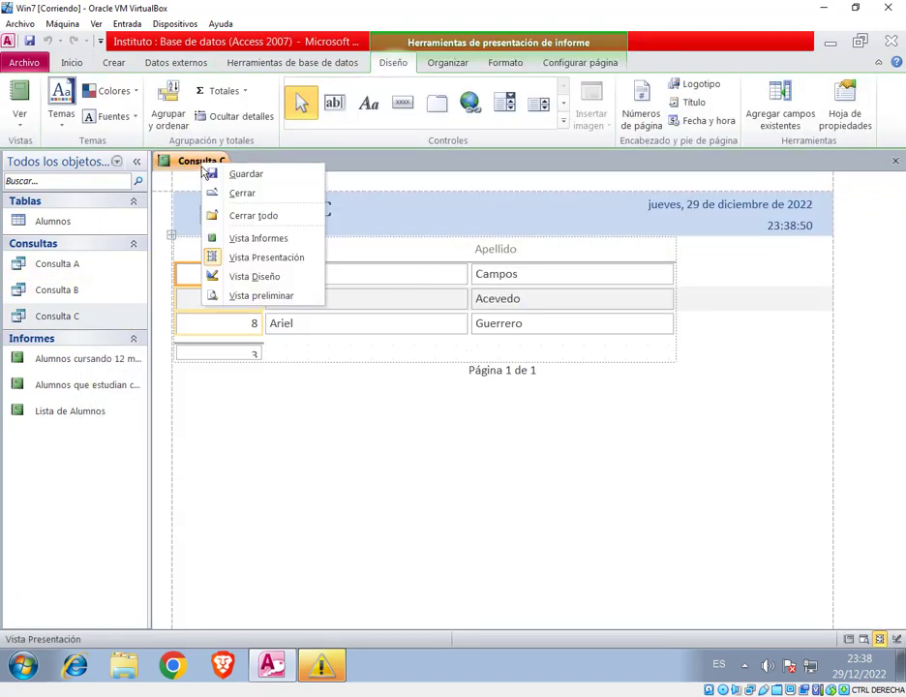
{"action": "left_click", "coordinate": [242, 240]}
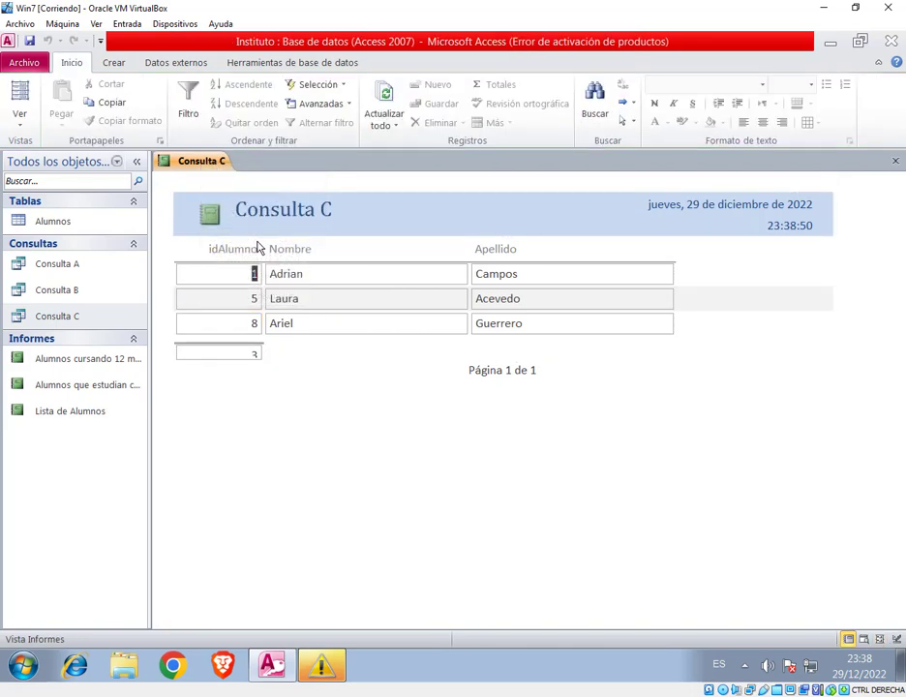
Change the report title to "Alumnos con Nombre o Apellido con vocal" in Design view.
{"action": "right_click", "coordinate": [207, 165]}
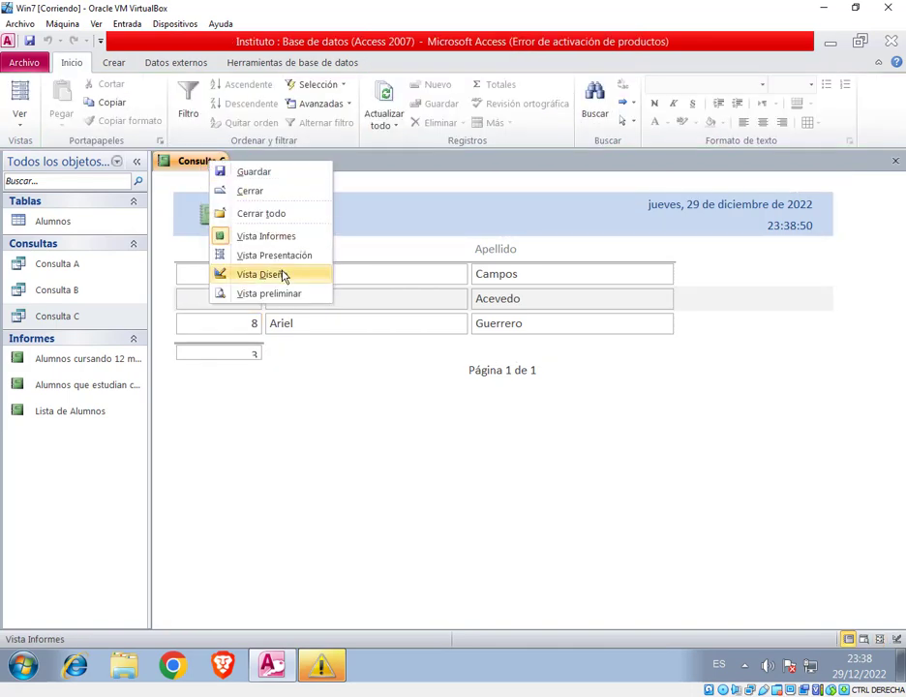
{"action": "left_click", "coordinate": [281, 273]}
{"action": "left_click", "coordinate": [344, 228]}
{"action": "left_click_drag", "start_coordinate": [338, 226], "coordinate": [237, 231]}
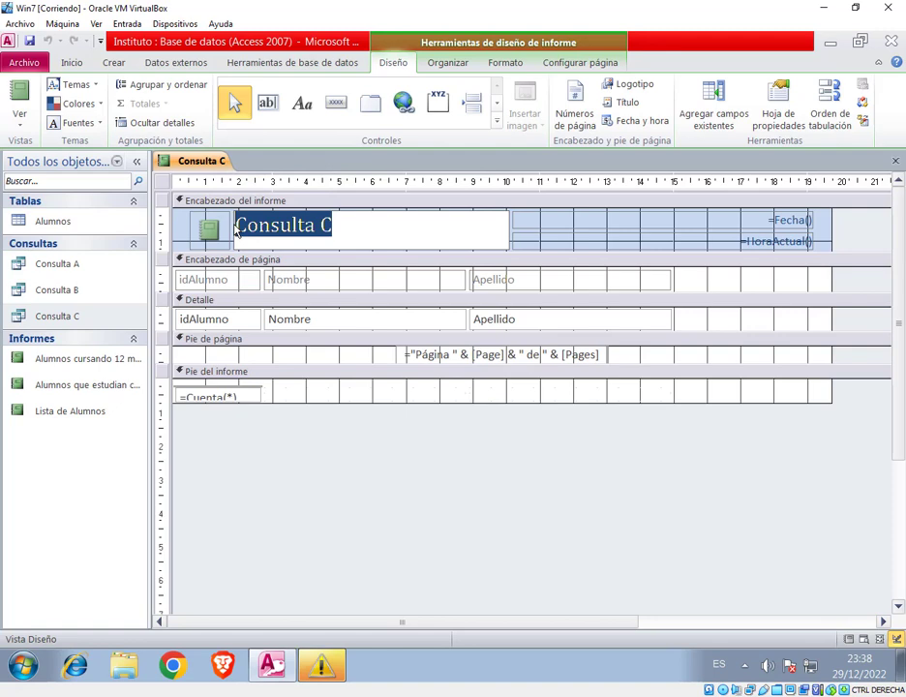
{"action": "type", "text": "Alumnos"}
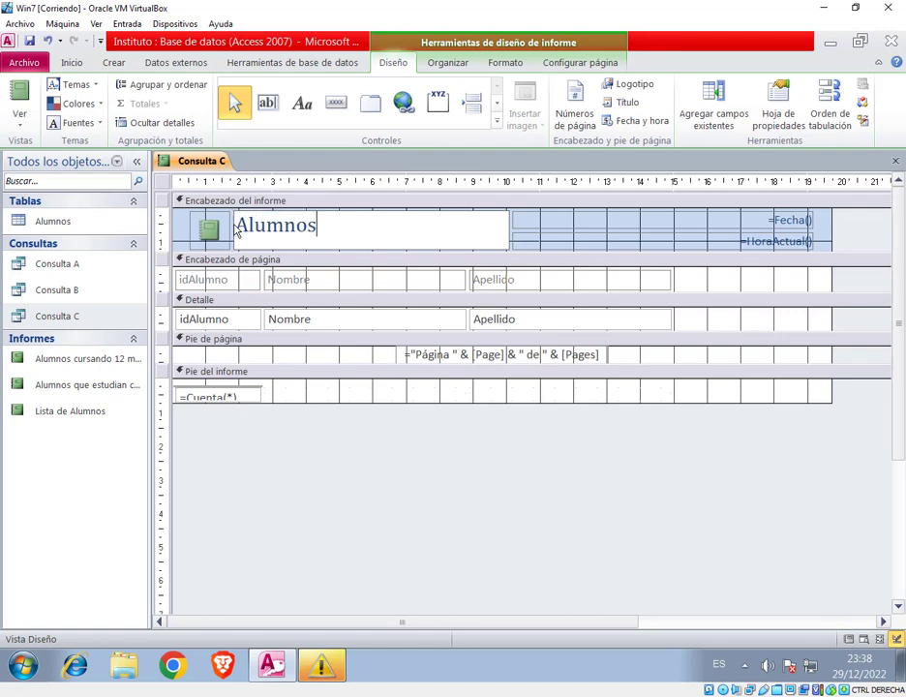
{"action": "type", "text": " con NOmb"}
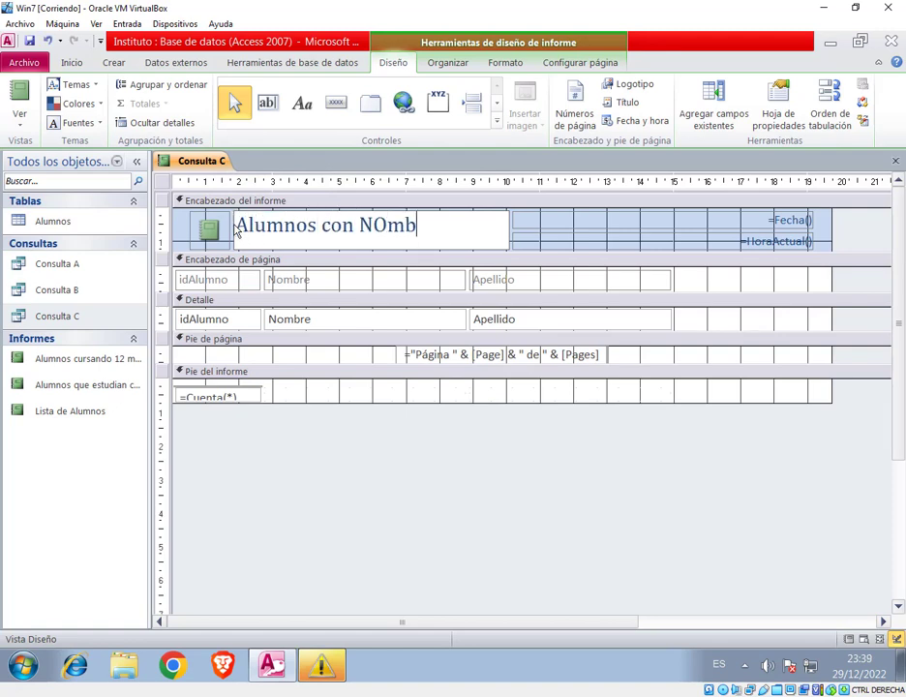
{"action": "key", "text": "BackSpace"}
{"action": "key", "text": "BackSpace"}
{"action": "key", "text": "BackSpace"}
{"action": "key", "text": "BackSpace"}
{"action": "type", "text": "B"}
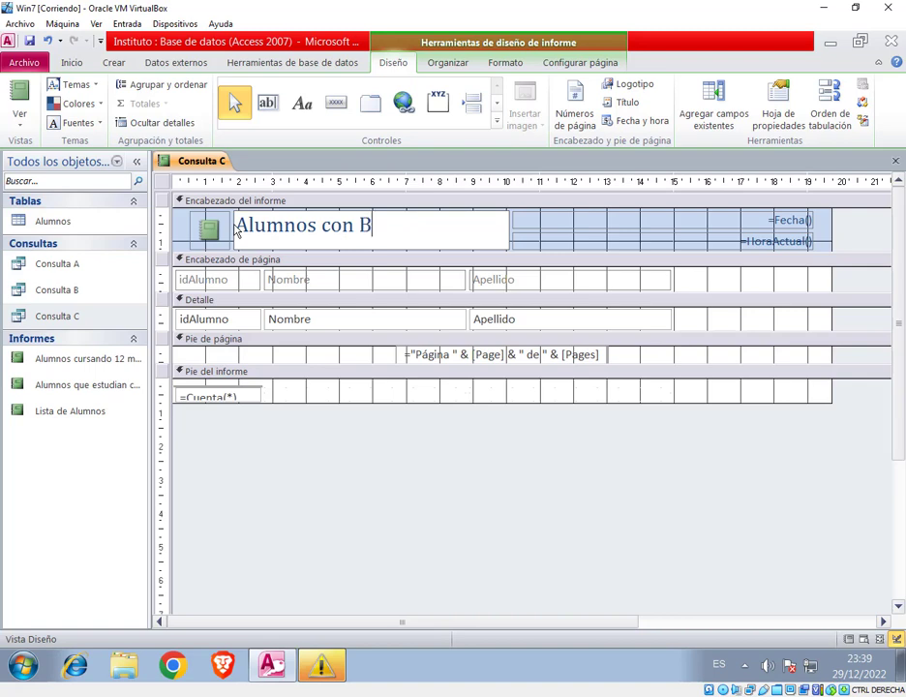
{"action": "key", "text": "BackSpace"}
{"action": "type", "text": "Nombre "}
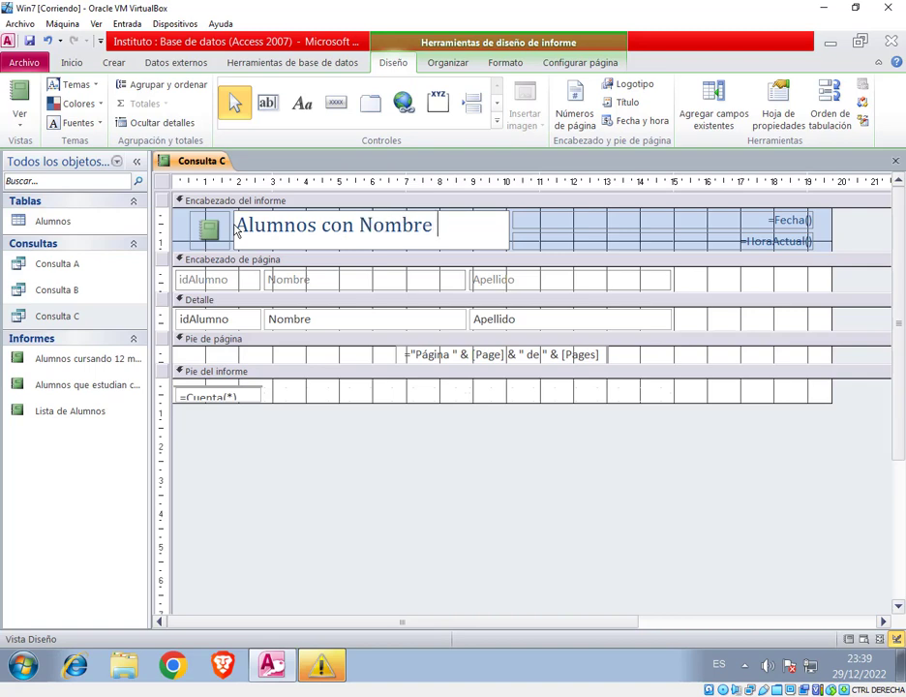
{"action": "type", "text": "o Ao"}
{"action": "key", "text": "BackSpace"}
{"action": "type", "text": "pellido"}
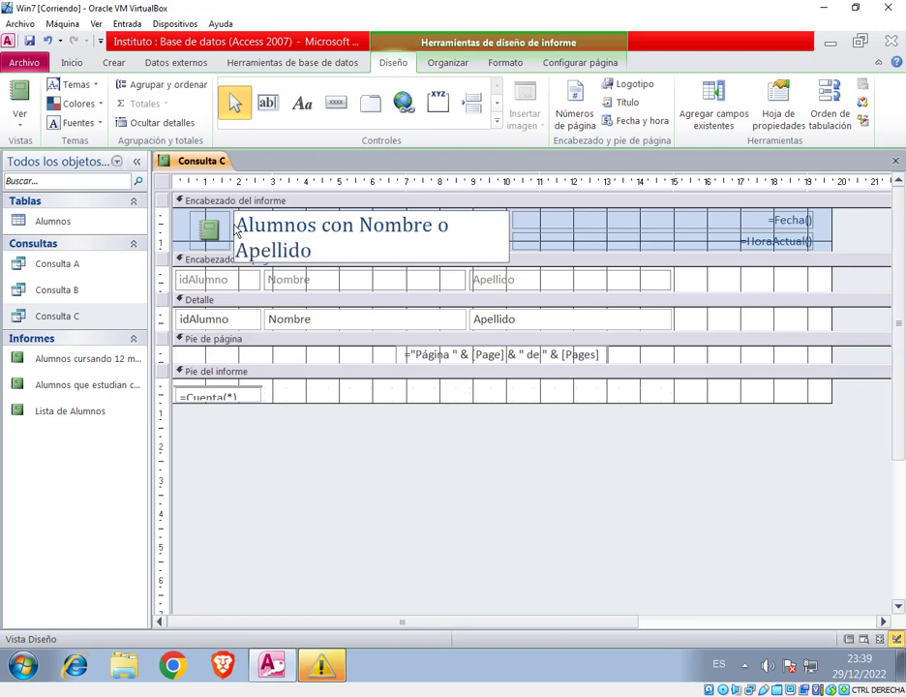
{"action": "type", "text": " con vocal"}
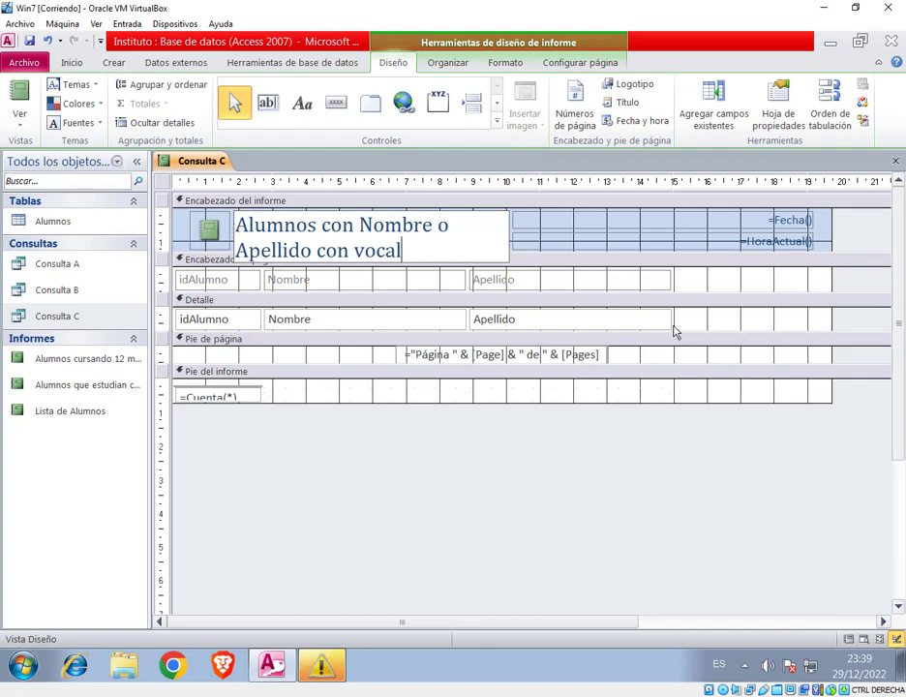
Delete the time field from the report header and narrow the date field.
{"action": "left_click", "coordinate": [810, 244]}
{"action": "key", "text": "Delete"}
{"action": "left_click", "coordinate": [806, 222]}
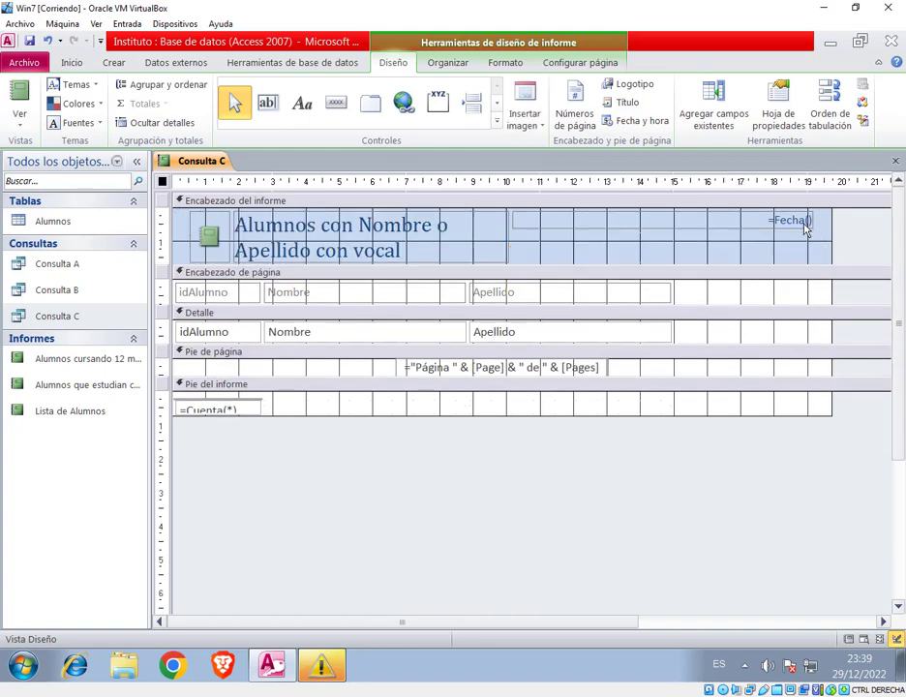
{"action": "left_click_drag", "start_coordinate": [816, 224], "coordinate": [684, 228]}
Widen the title control so that the report title fits on a single line.
{"action": "left_click", "coordinate": [490, 251]}
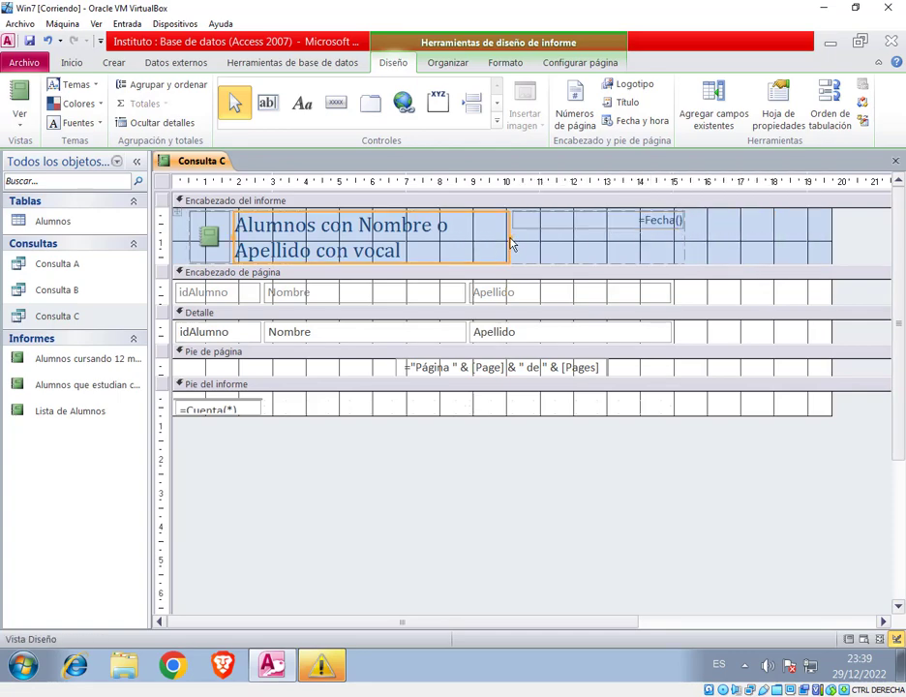
{"action": "left_click", "coordinate": [513, 244], "text": "shift"}
{"action": "left_click", "coordinate": [752, 238]}
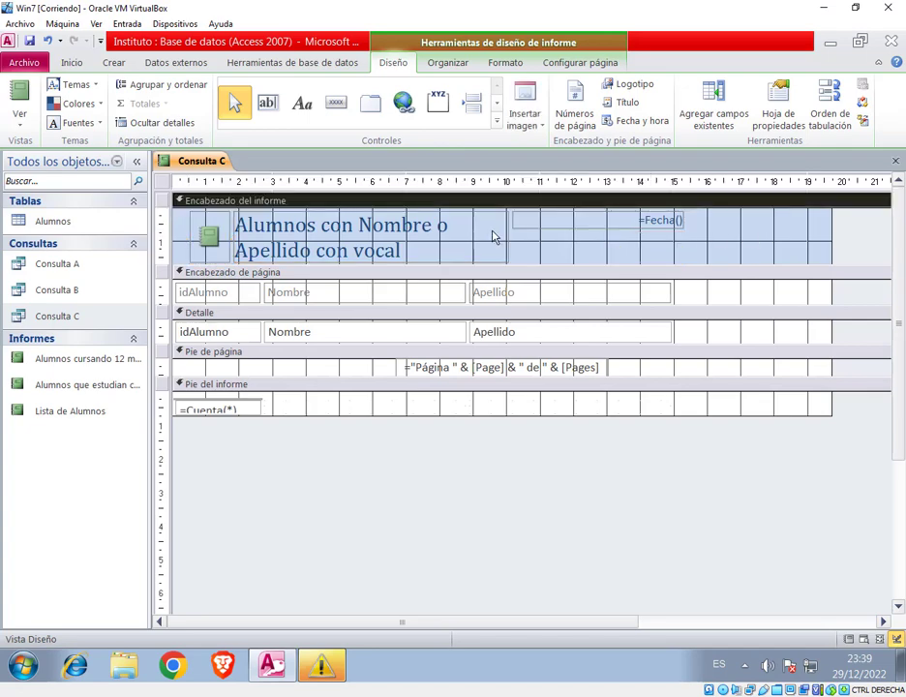
{"action": "left_click", "coordinate": [508, 249]}
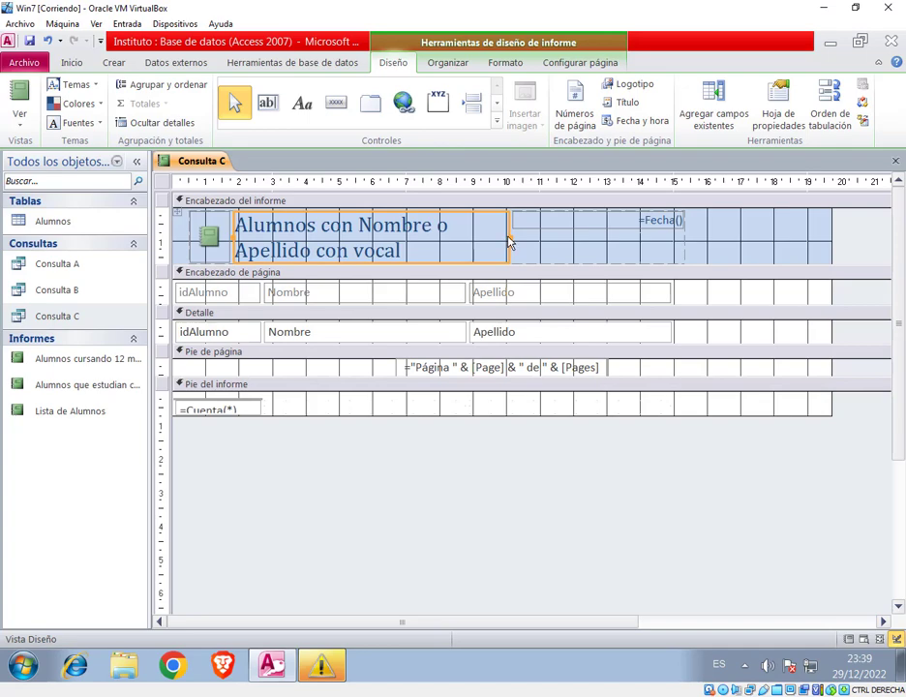
{"action": "left_click_drag", "start_coordinate": [508, 242], "coordinate": [659, 241]}
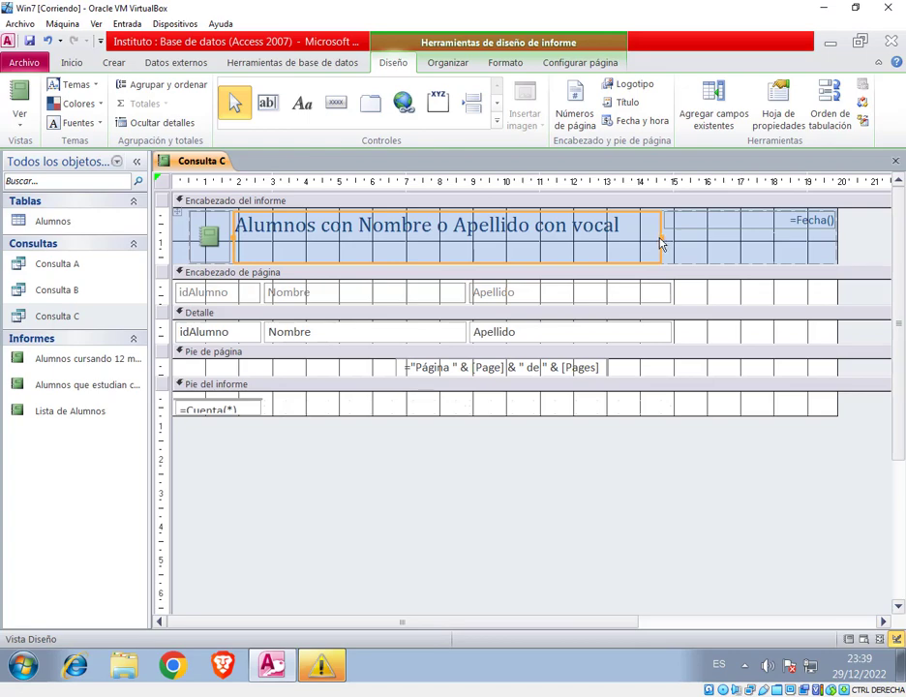
{"action": "left_click_drag", "start_coordinate": [661, 244], "coordinate": [629, 242]}
Delete the logo from the report header and widen the title control slightly.
{"action": "left_click", "coordinate": [209, 240]}
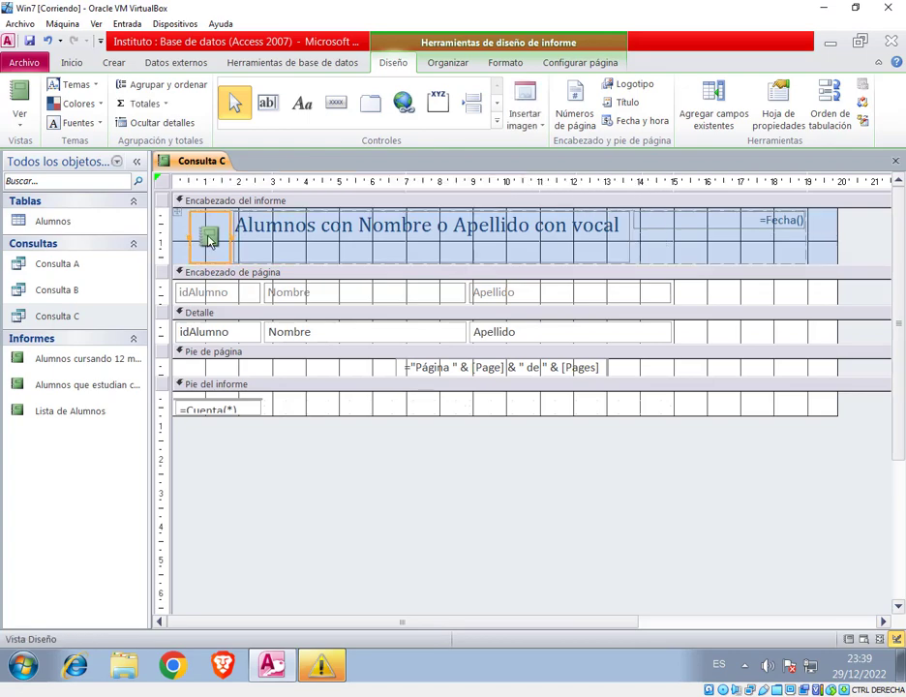
{"action": "key", "text": "Delete"}
{"action": "left_click", "coordinate": [587, 250]}
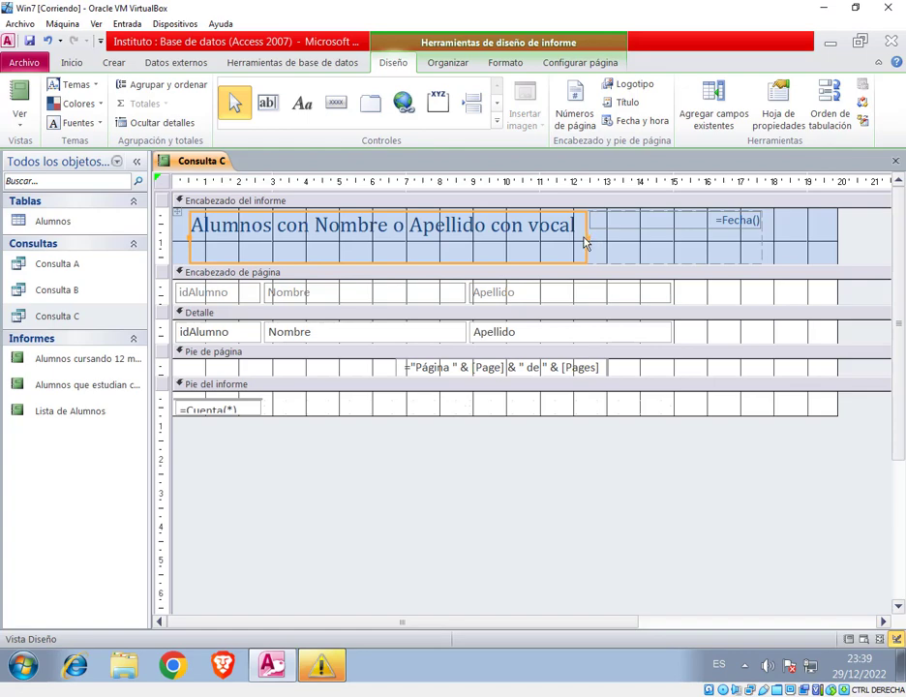
{"action": "left_click_drag", "start_coordinate": [584, 244], "coordinate": [605, 242]}
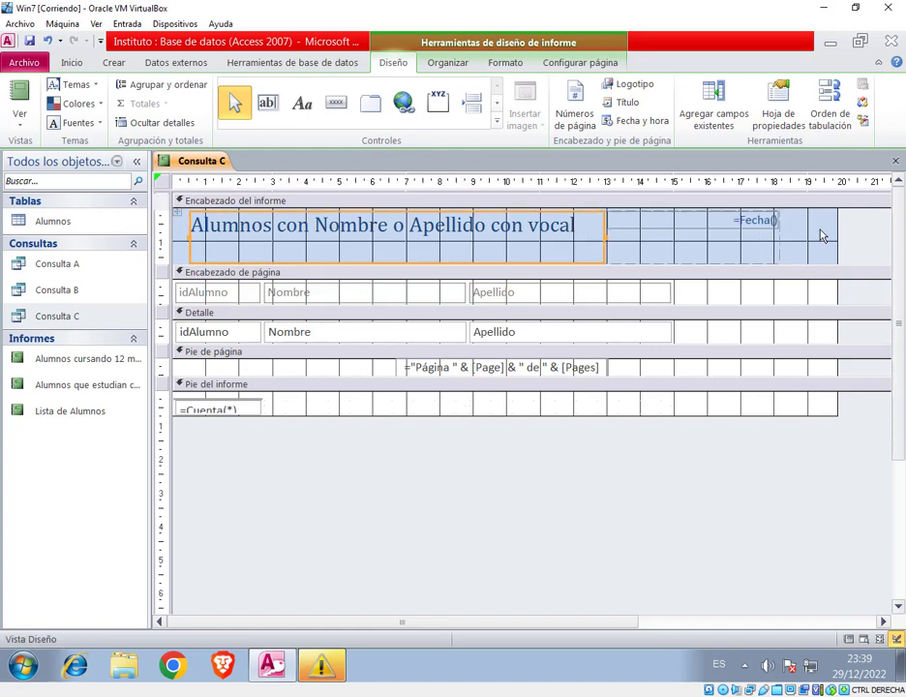
Widen the date field in the report header and reduce the report width to about 19.3 cm.
{"action": "left_click", "coordinate": [820, 236]}
{"action": "left_click", "coordinate": [774, 220]}
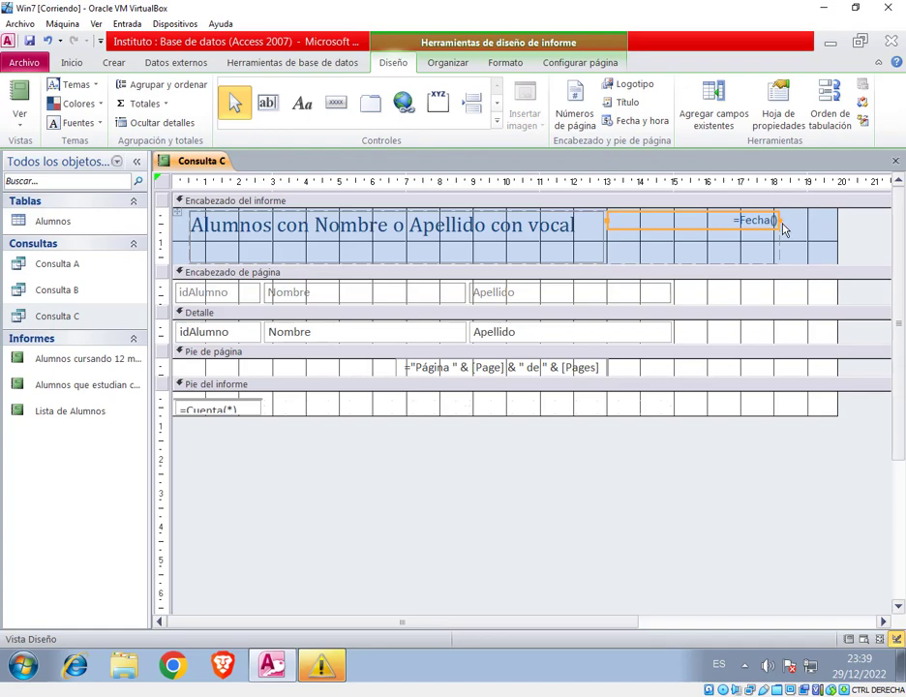
{"action": "left_click_drag", "start_coordinate": [778, 224], "coordinate": [819, 254]}
{"action": "left_click", "coordinate": [835, 244]}
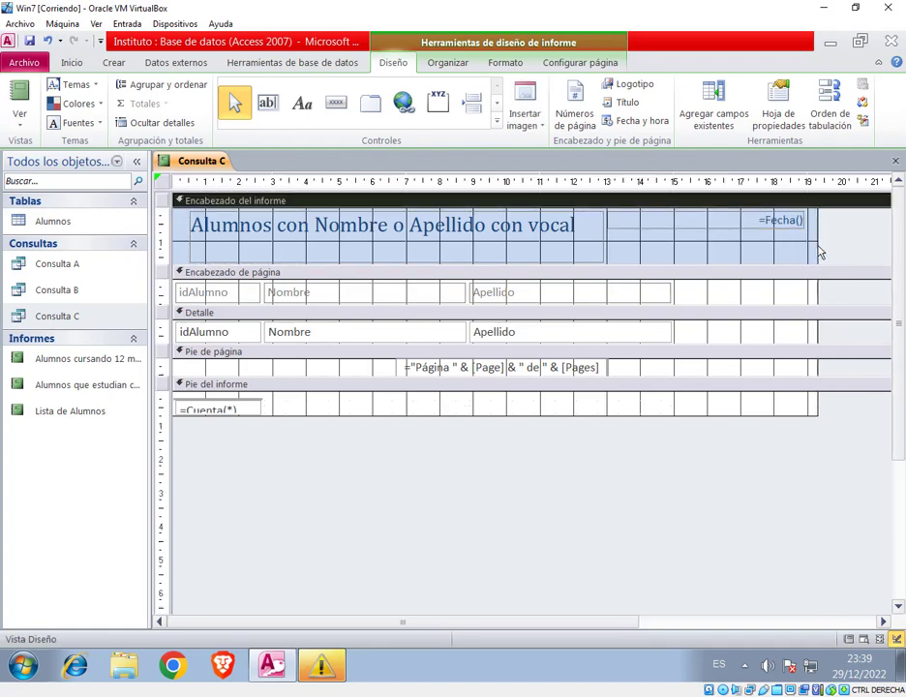
{"action": "left_click", "coordinate": [712, 295]}
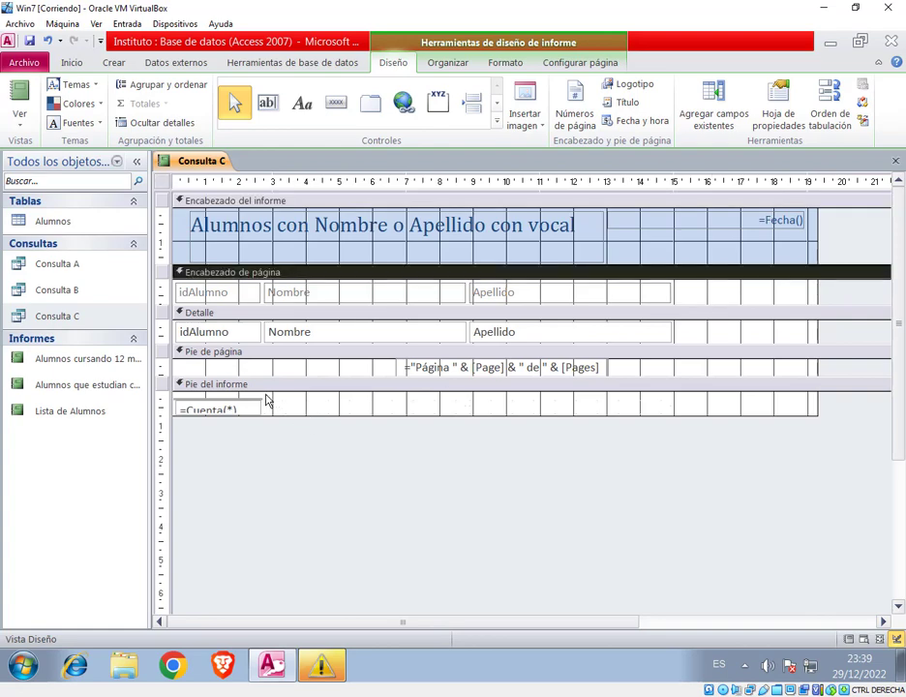
Delete the record count and its line from the report footer and show the report in Report view.
{"action": "left_click_drag", "start_coordinate": [268, 399], "coordinate": [234, 457]}
{"action": "key", "text": "Delete"}
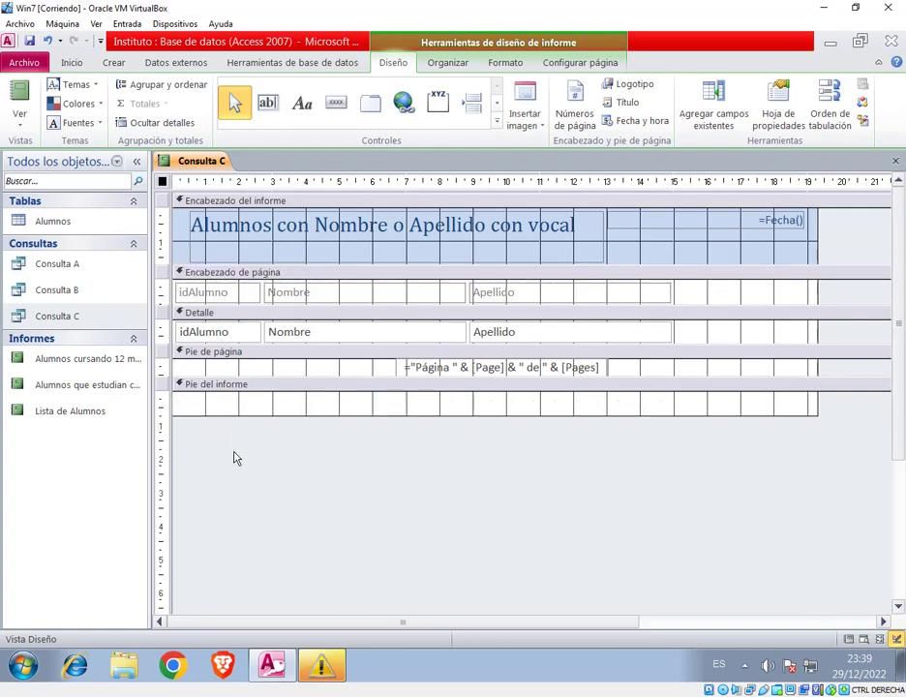
{"action": "right_click", "coordinate": [207, 162]}
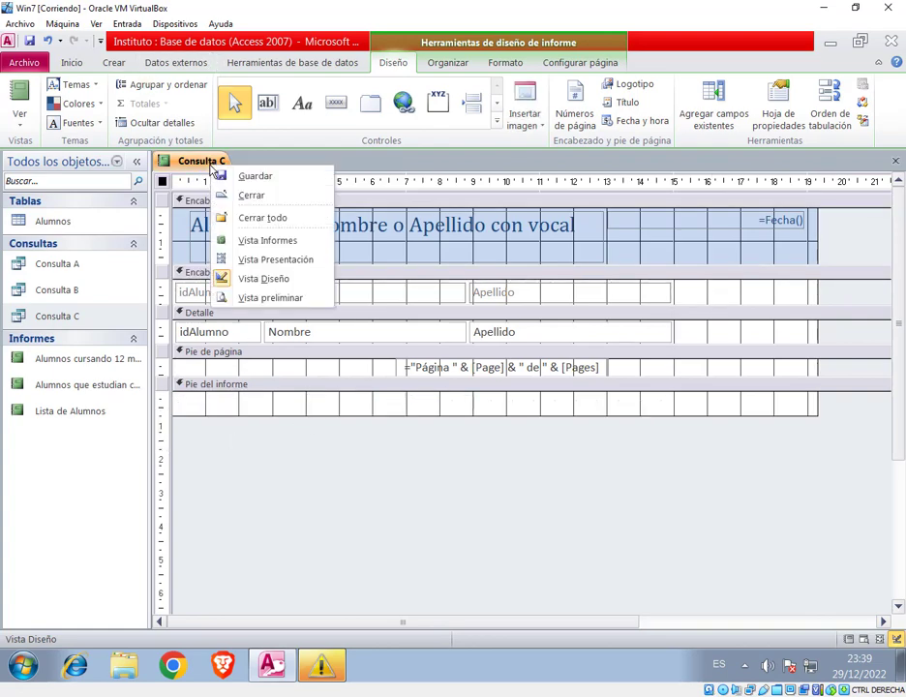
{"action": "left_click", "coordinate": [274, 242]}
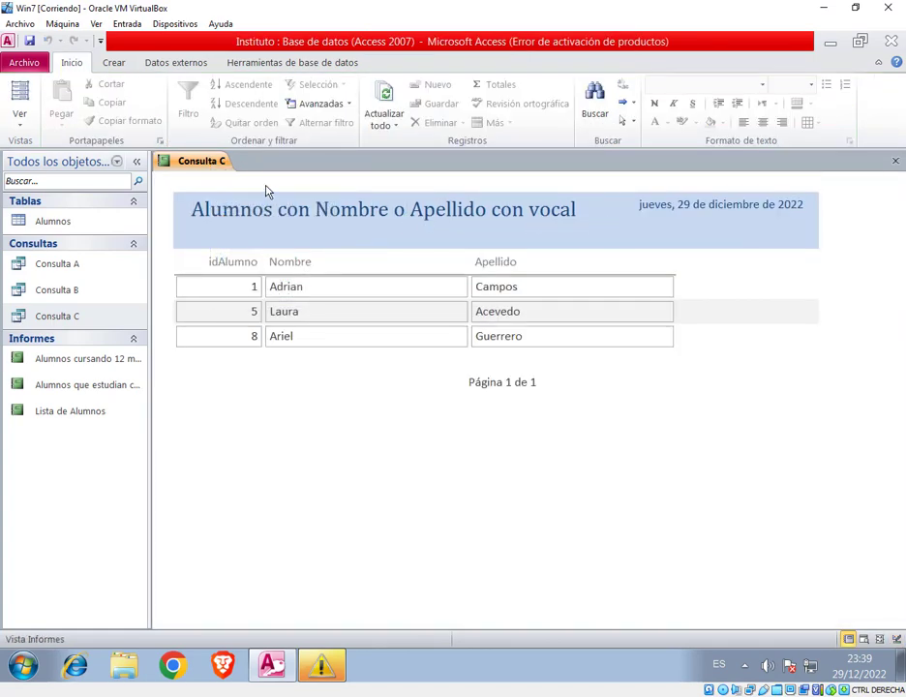
Save the report as "Alumnos con Nombre o Apellido con Vocal", close it, and widen the object list to fit the full names.
{"action": "right_click", "coordinate": [213, 165]}
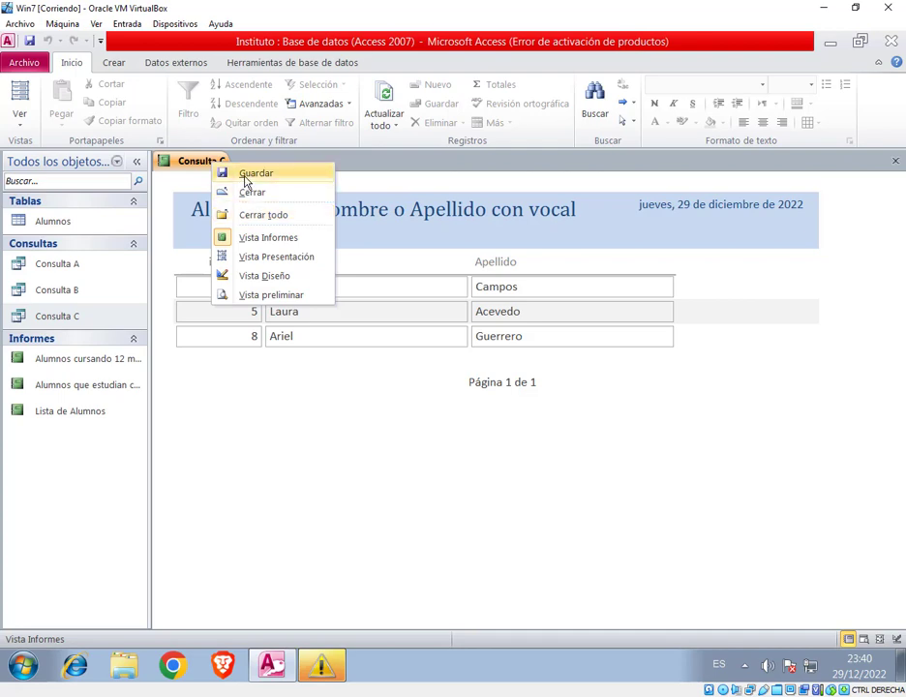
{"action": "left_click", "coordinate": [232, 174]}
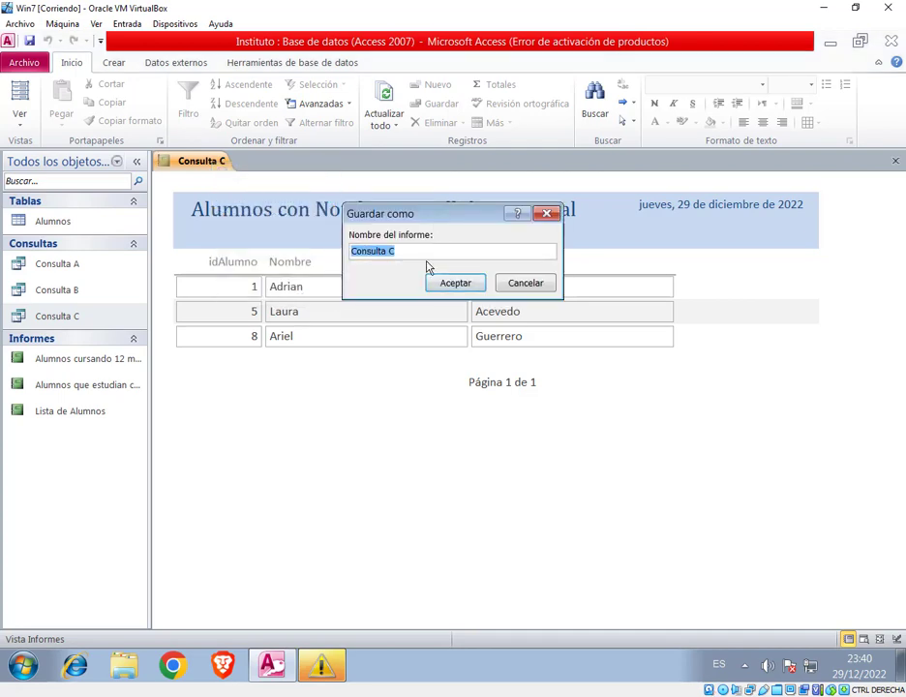
{"action": "type", "text": "Alumnos con N"}
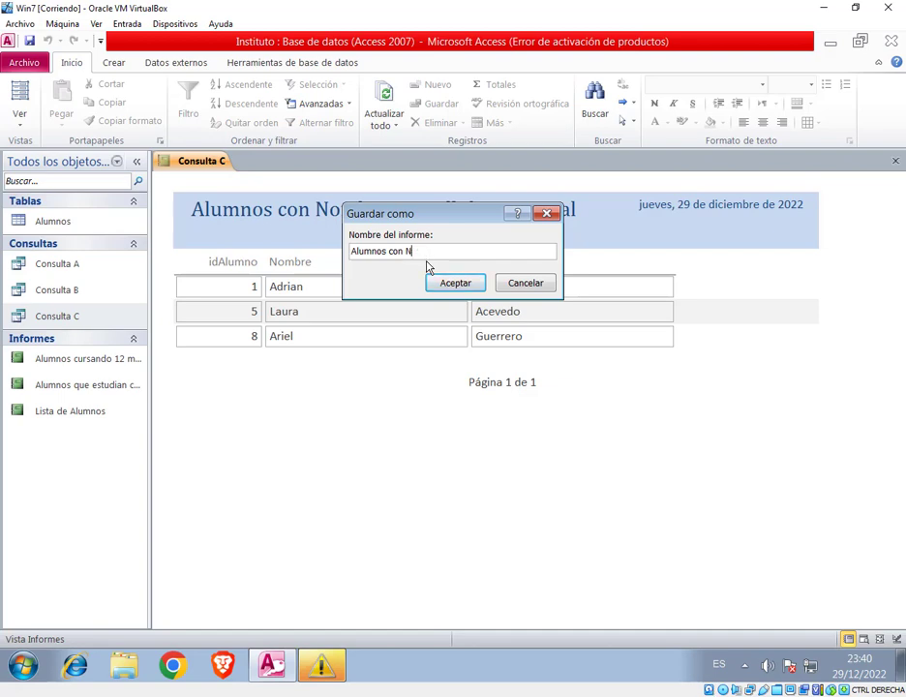
{"action": "type", "text": "ombre o Apellido con Vocal"}
{"action": "key", "text": "Return"}
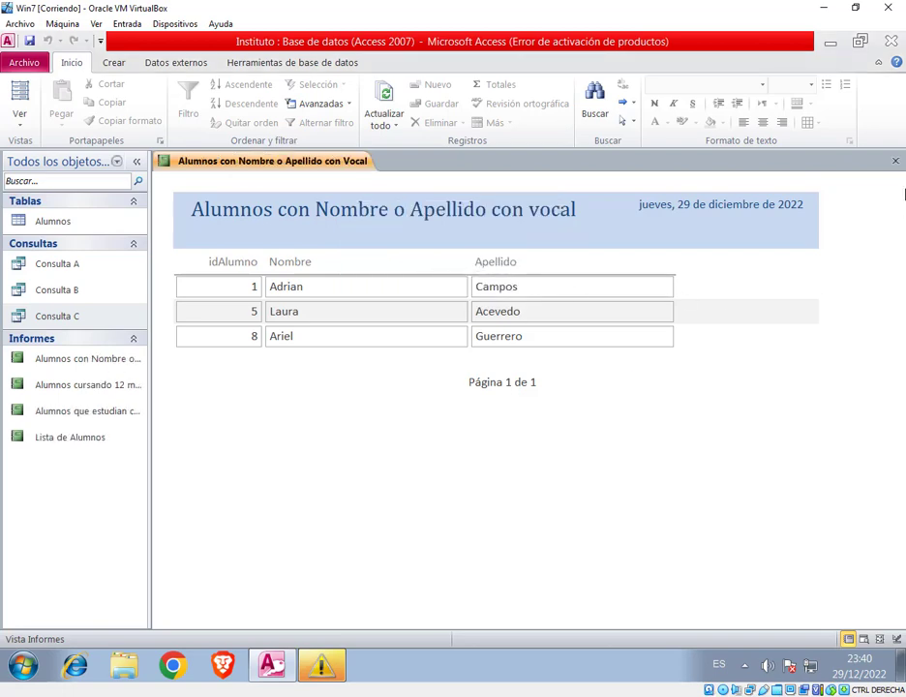
{"action": "left_click", "coordinate": [895, 161]}
{"action": "left_click_drag", "start_coordinate": [150, 428], "coordinate": [249, 429]}
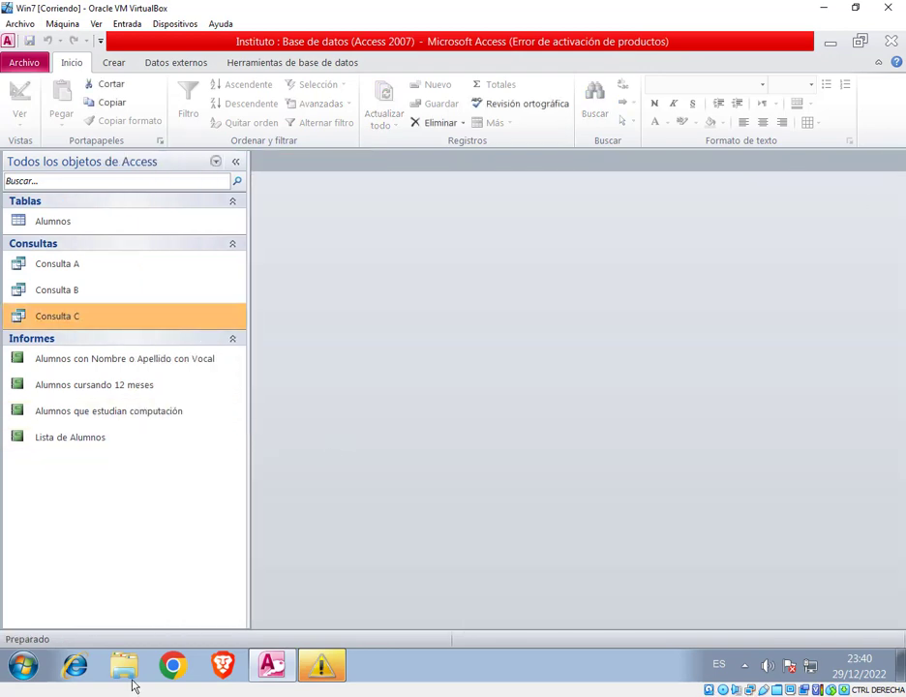
Leave the virtual machine and open the Mi Kiosco.accdb database from the ACCESS folder.
{"action": "left_click", "coordinate": [189, 696]}
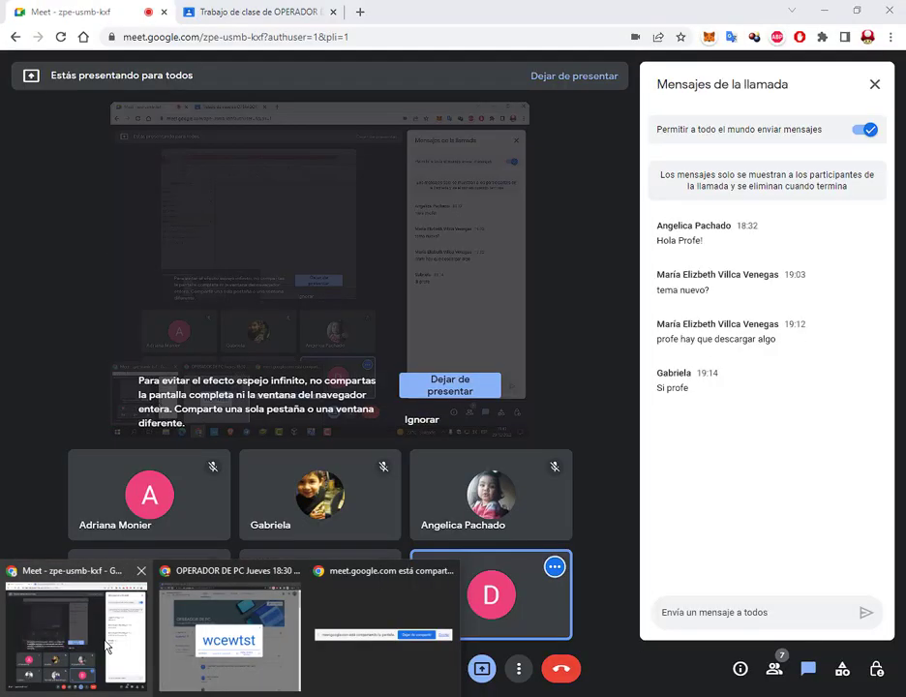
{"action": "left_click", "coordinate": [109, 652]}
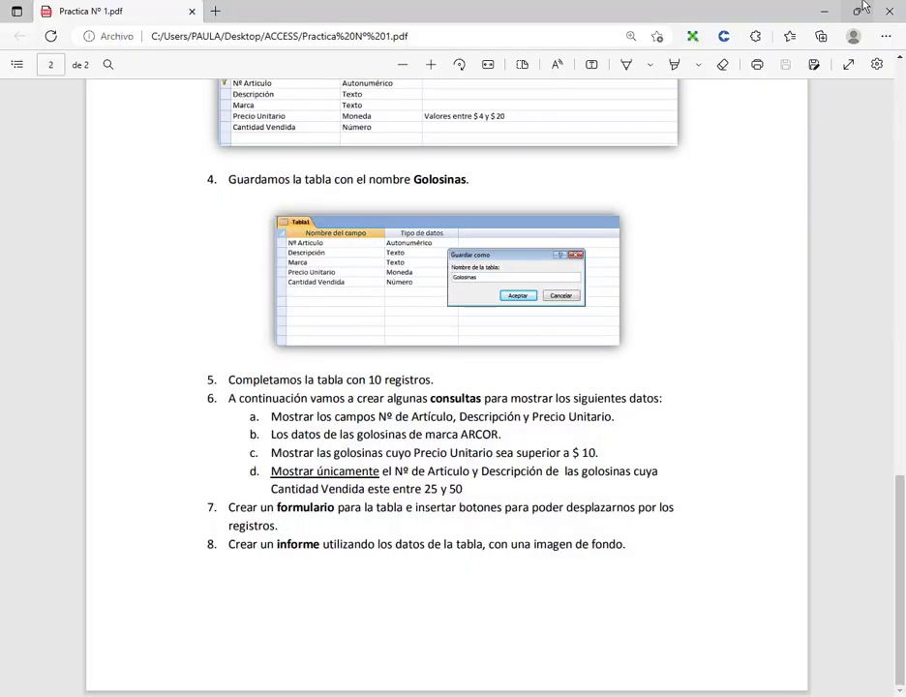
{"action": "left_click", "coordinate": [827, 11]}
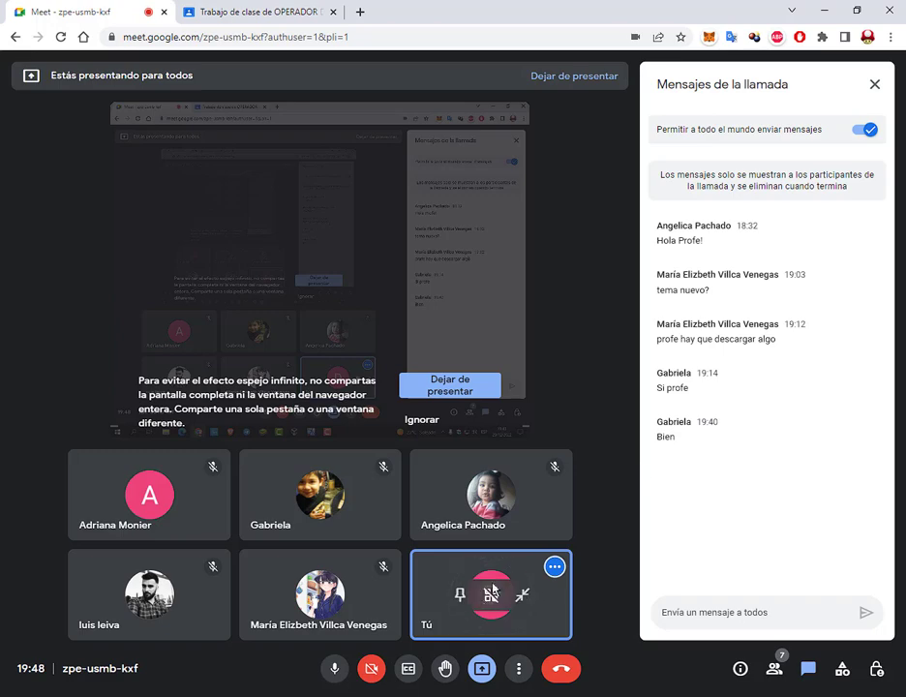
{"action": "mouse_move", "coordinate": [182, 693]}
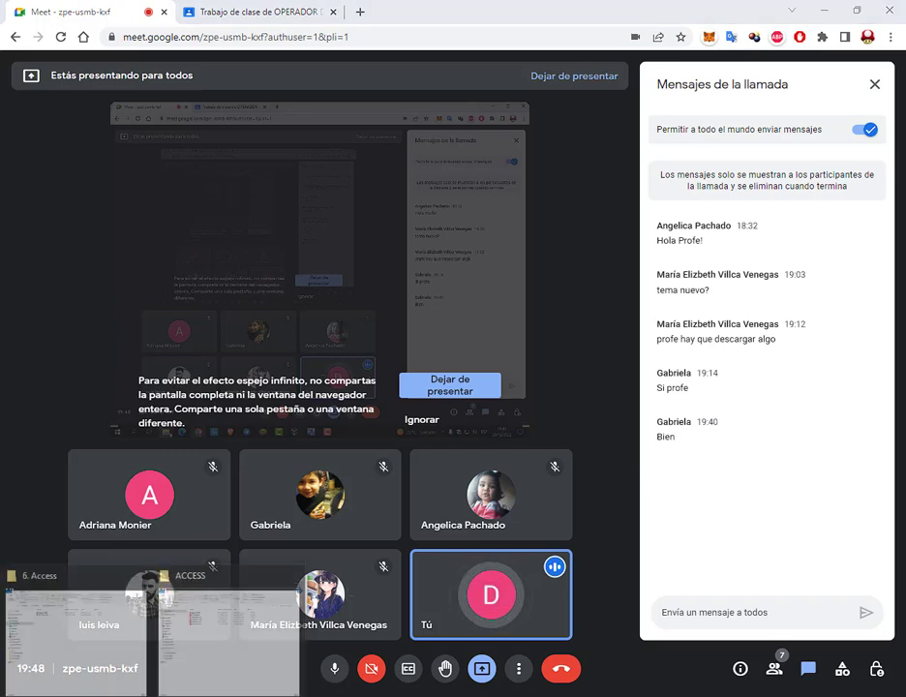
{"action": "left_click", "coordinate": [215, 613]}
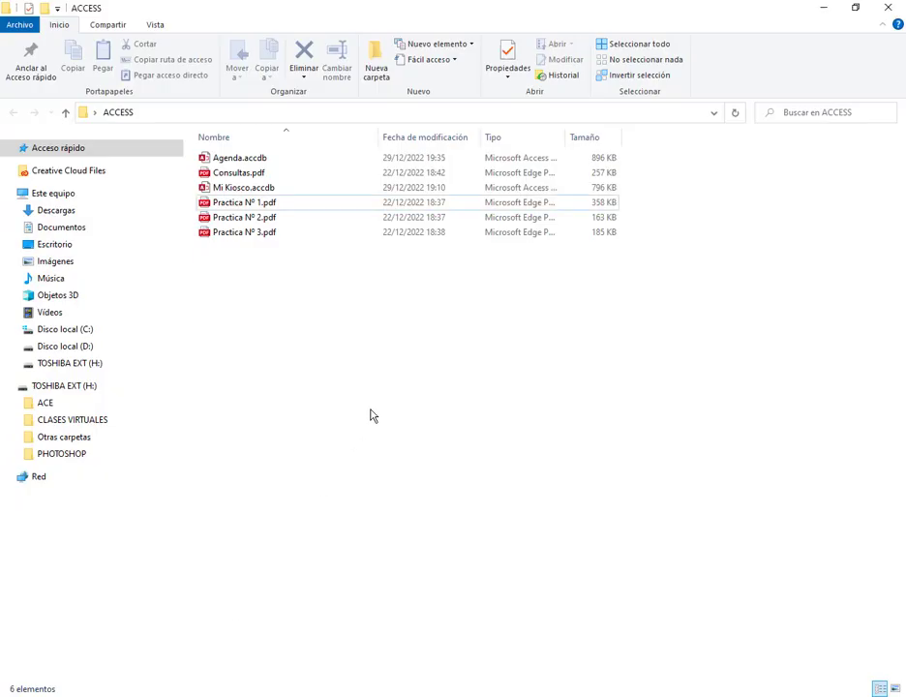
{"action": "left_click", "coordinate": [261, 188]}
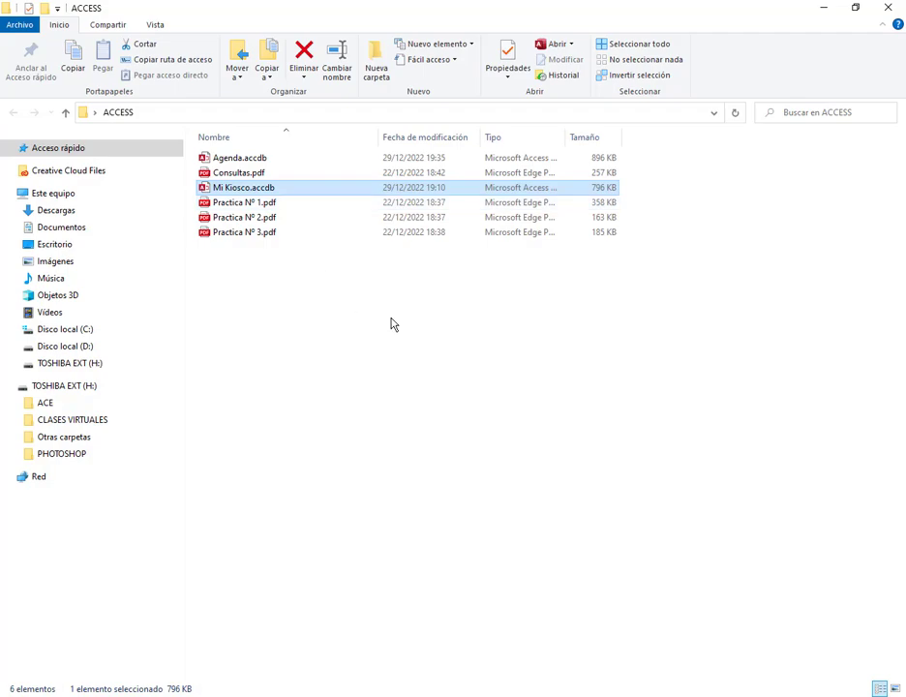
{"action": "key", "text": "Return"}
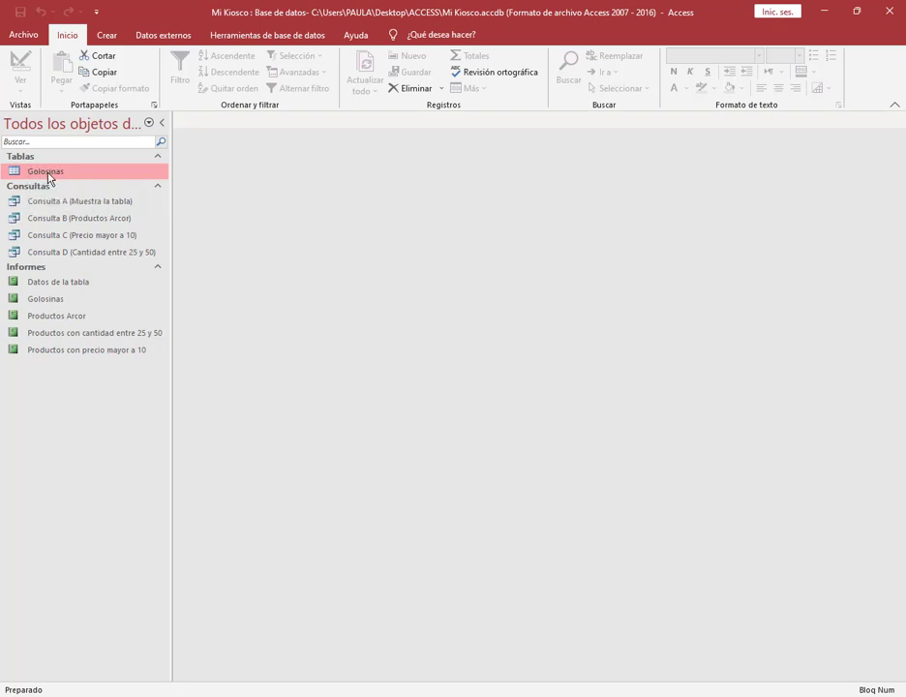
Create a form from the Golosinas table.
{"action": "left_click", "coordinate": [106, 39]}
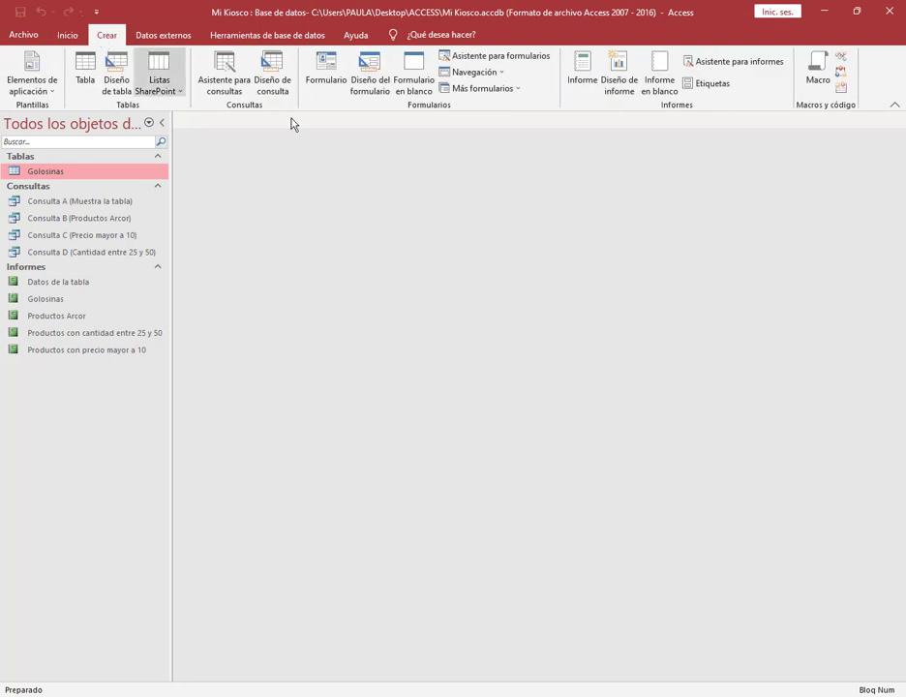
{"action": "mouse_move", "coordinate": [299, 44]}
{"action": "left_mouse_down"}
{"action": "mouse_move", "coordinate": [481, 106]}
{"action": "mouse_move", "coordinate": [568, 122]}
{"action": "mouse_move", "coordinate": [564, 116]}
{"action": "left_mouse_up"}
{"action": "left_click_drag", "start_coordinate": [302, 46], "coordinate": [349, 98]}
{"action": "left_click_drag", "start_coordinate": [320, 151], "coordinate": [328, 98]}
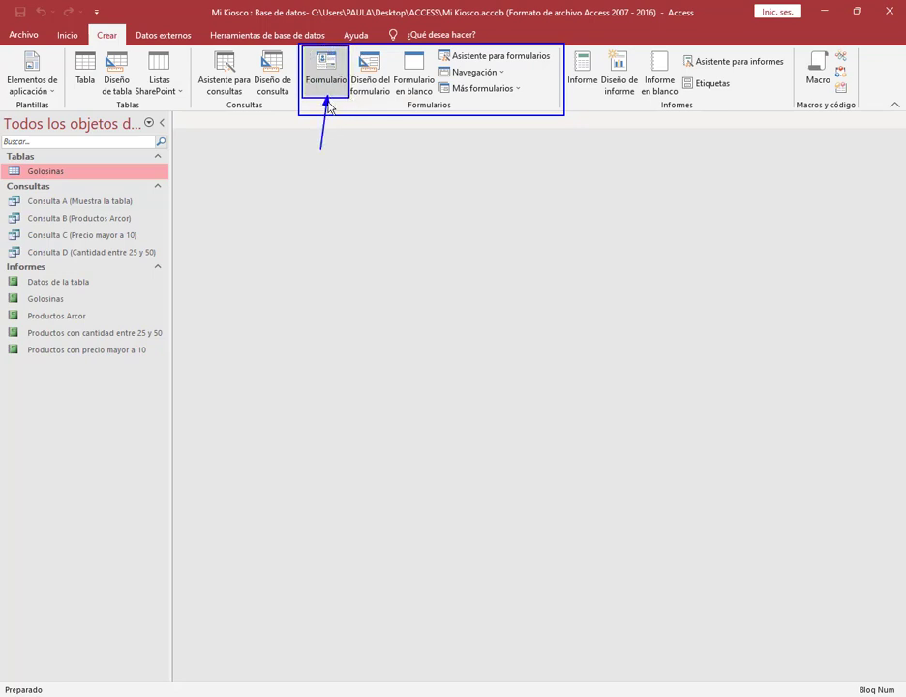
{"action": "key", "text": "Escape"}
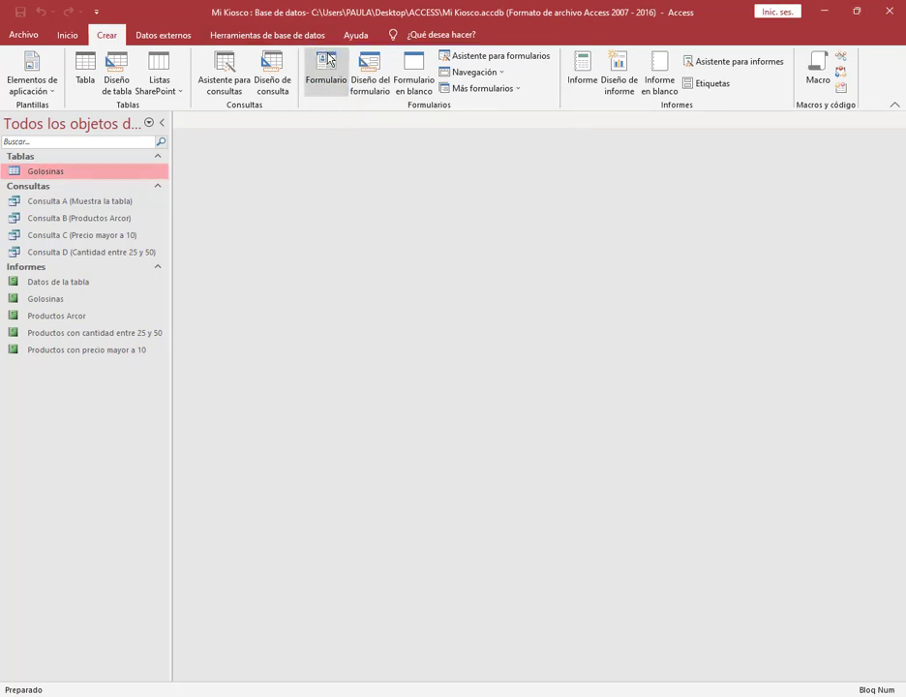
{"action": "left_click", "coordinate": [329, 60]}
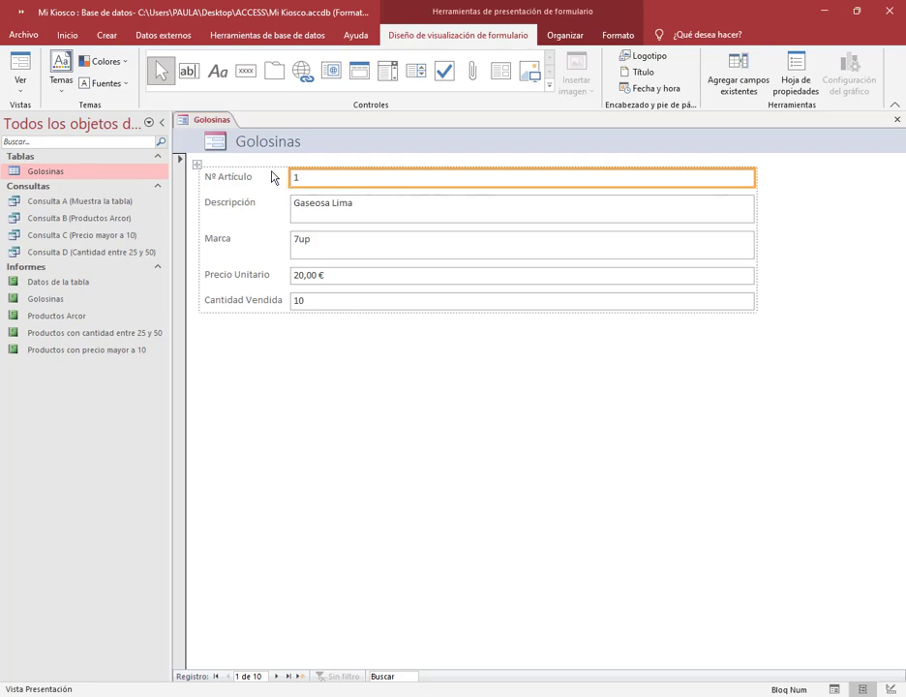
Examine the fields of the first record in the Golosinas form, from Nº Artículo to Cantidad Vendida.
{"action": "left_click_drag", "start_coordinate": [191, 158], "coordinate": [394, 320]}
{"action": "left_click_drag", "start_coordinate": [417, 178], "coordinate": [356, 202]}
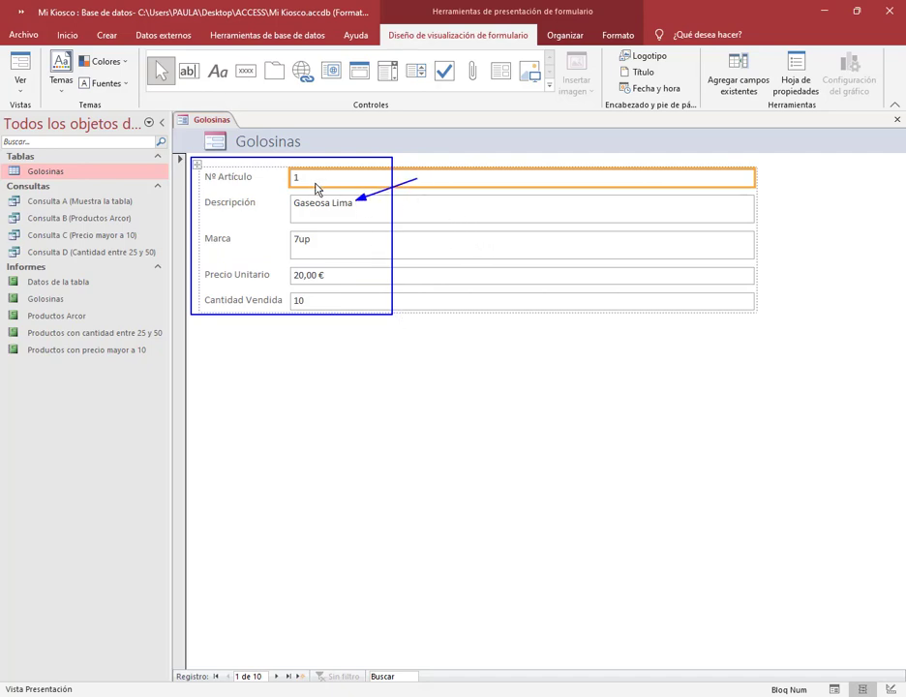
{"action": "key", "text": "Escape"}
{"action": "left_click_drag", "start_coordinate": [337, 131], "coordinate": [303, 168]}
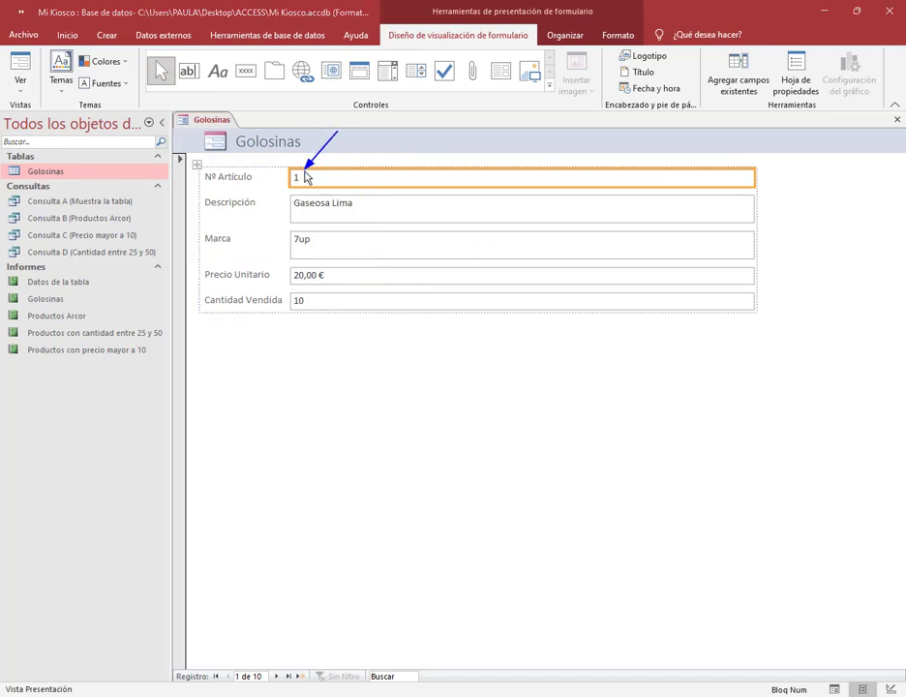
{"action": "mouse_move", "coordinate": [430, 195]}
{"action": "left_mouse_down"}
{"action": "mouse_move", "coordinate": [366, 201]}
{"action": "mouse_move", "coordinate": [317, 235]}
{"action": "left_mouse_up"}
{"action": "left_click_drag", "start_coordinate": [391, 266], "coordinate": [323, 271]}
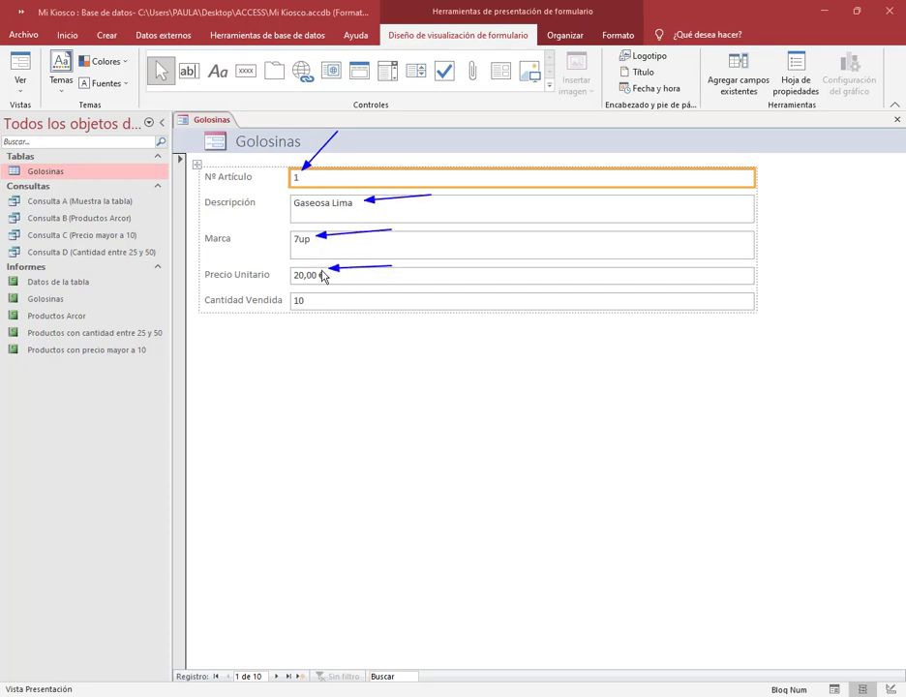
{"action": "left_click_drag", "start_coordinate": [386, 313], "coordinate": [315, 301]}
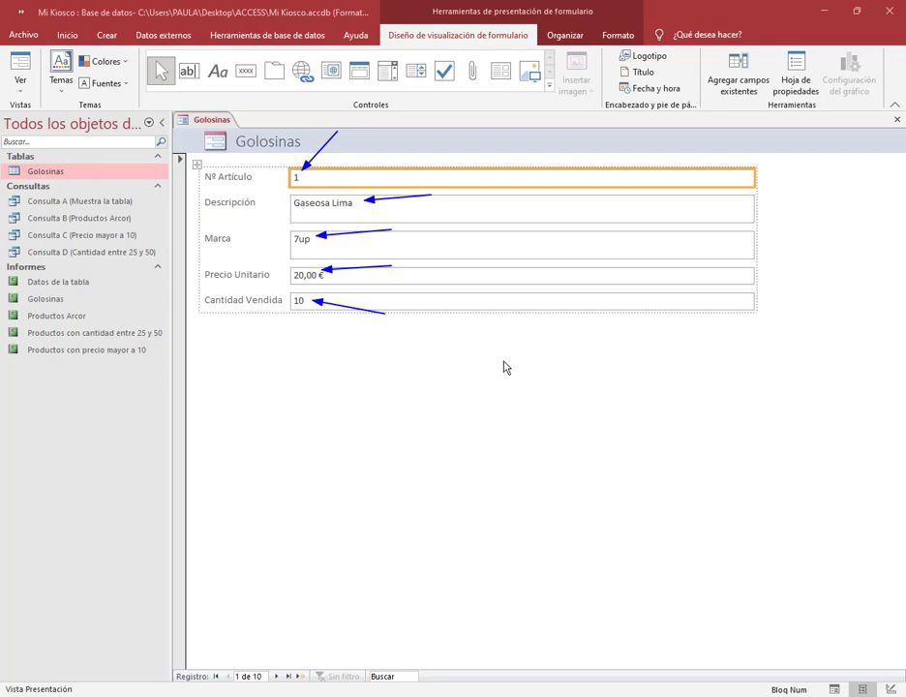
{"action": "key", "text": "Escape"}
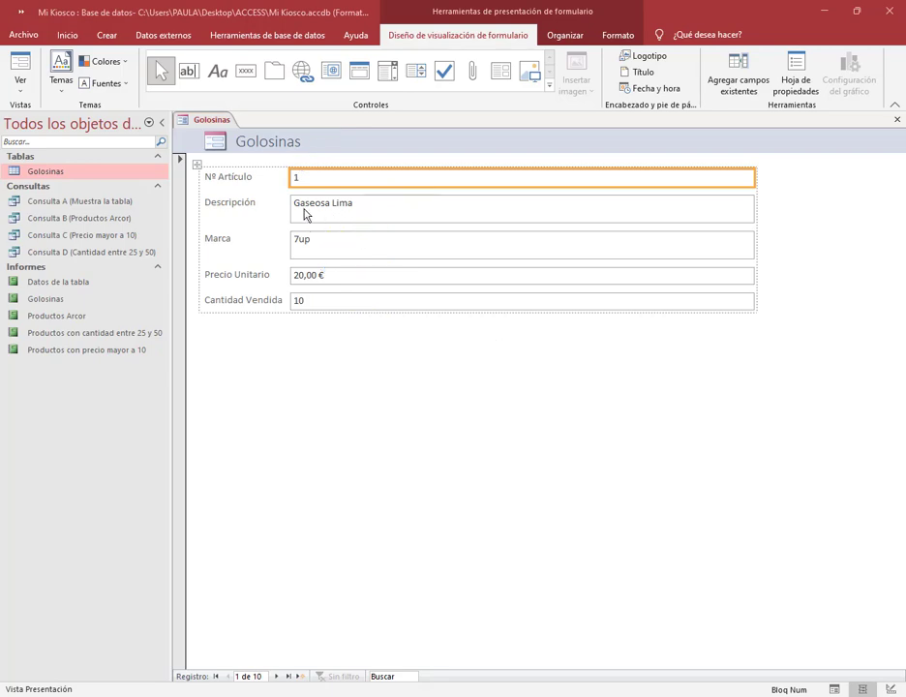
Open the Golosinas table to compare its records with the form's fields, and close the table.
{"action": "left_click_drag", "start_coordinate": [287, 193], "coordinate": [368, 221]}
{"action": "key", "text": "Escape"}
{"action": "double_click", "coordinate": [54, 171]}
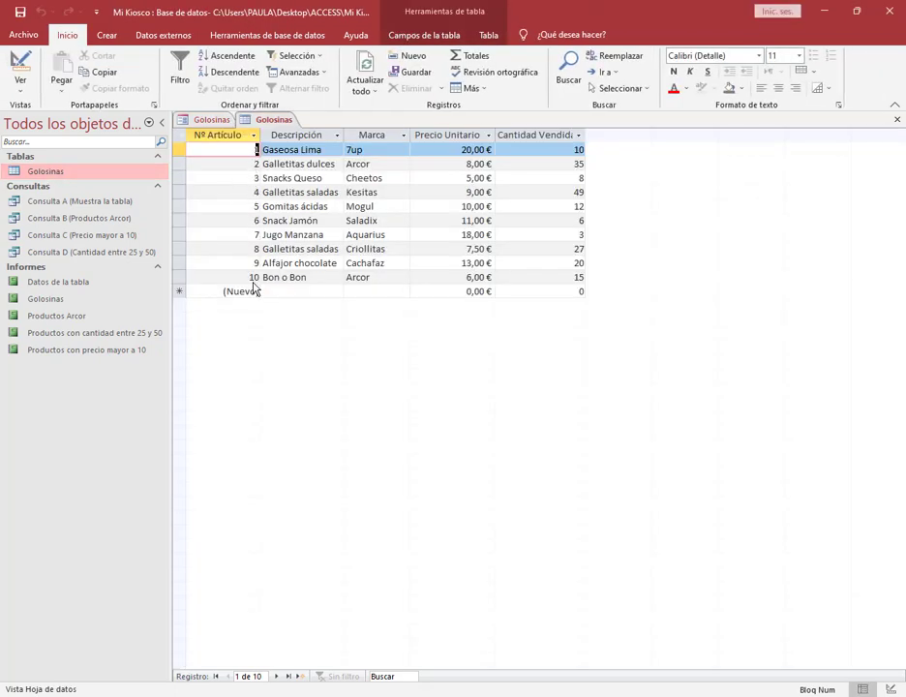
{"action": "left_click", "coordinate": [896, 119]}
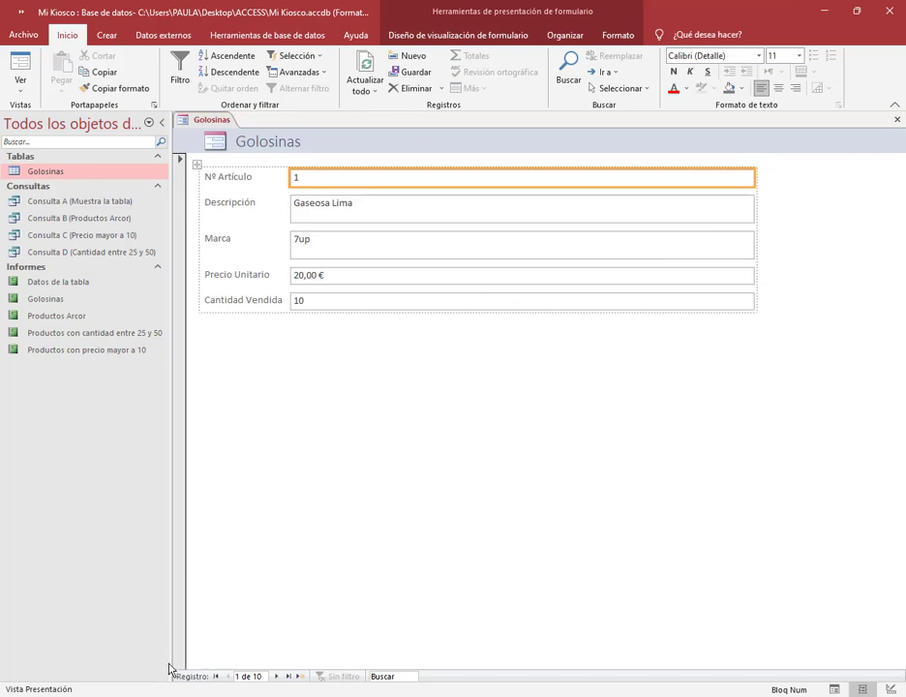
Advance the Golosinas form to record 2 and examine its fields from Nº Artículo to Cantidad Vendida.
{"action": "left_click_drag", "start_coordinate": [174, 663], "coordinate": [310, 690]}
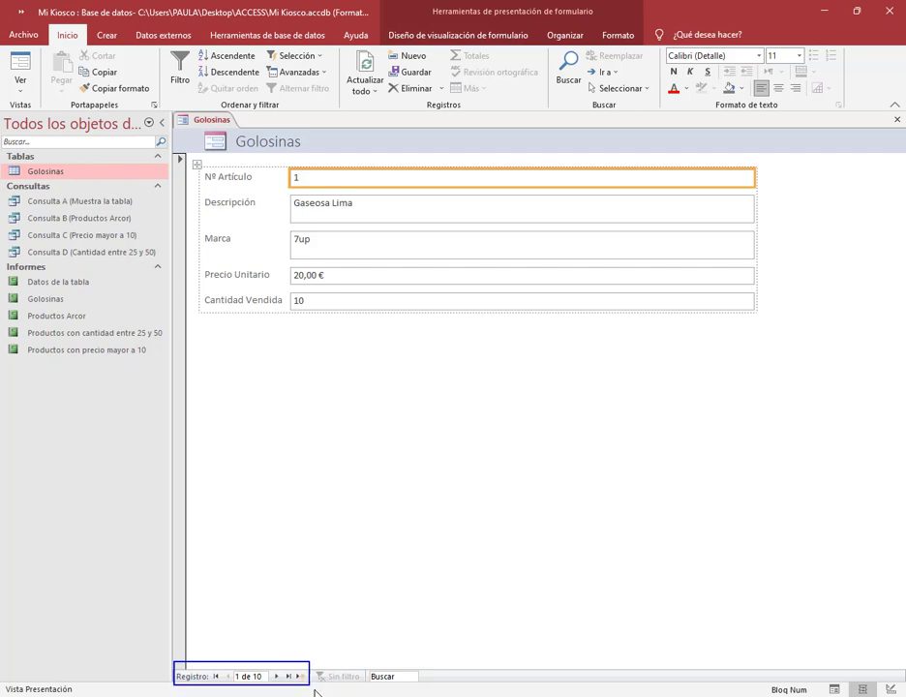
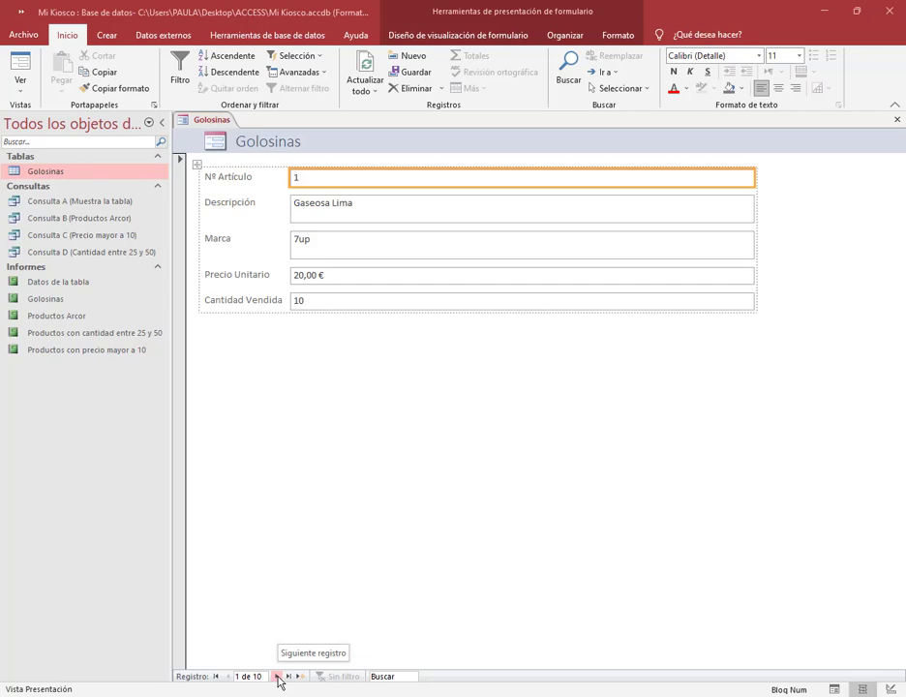
{"action": "left_click", "coordinate": [277, 676]}
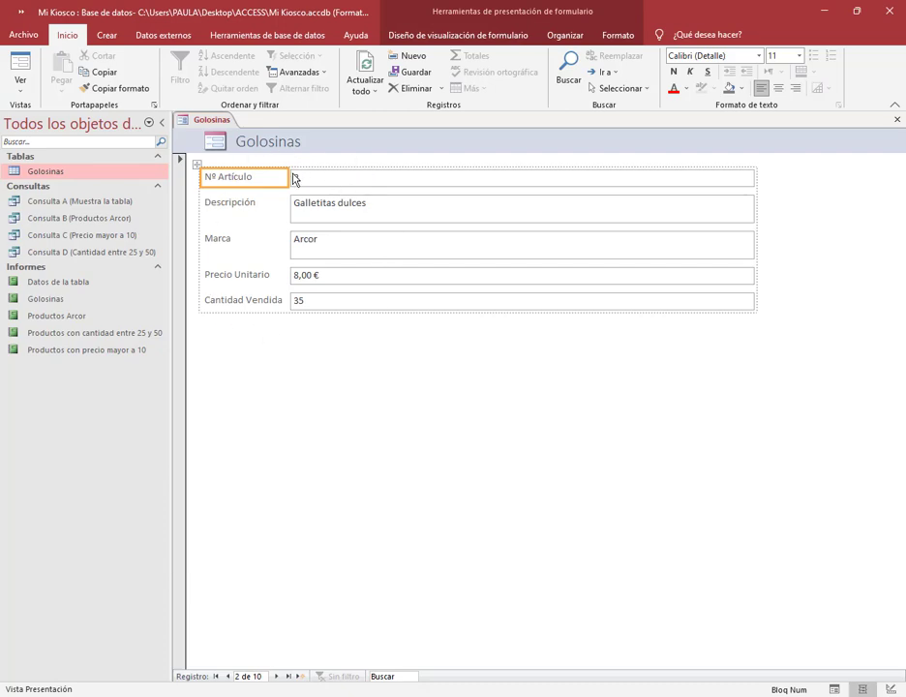
{"action": "left_click_drag", "start_coordinate": [195, 165], "coordinate": [372, 214]}
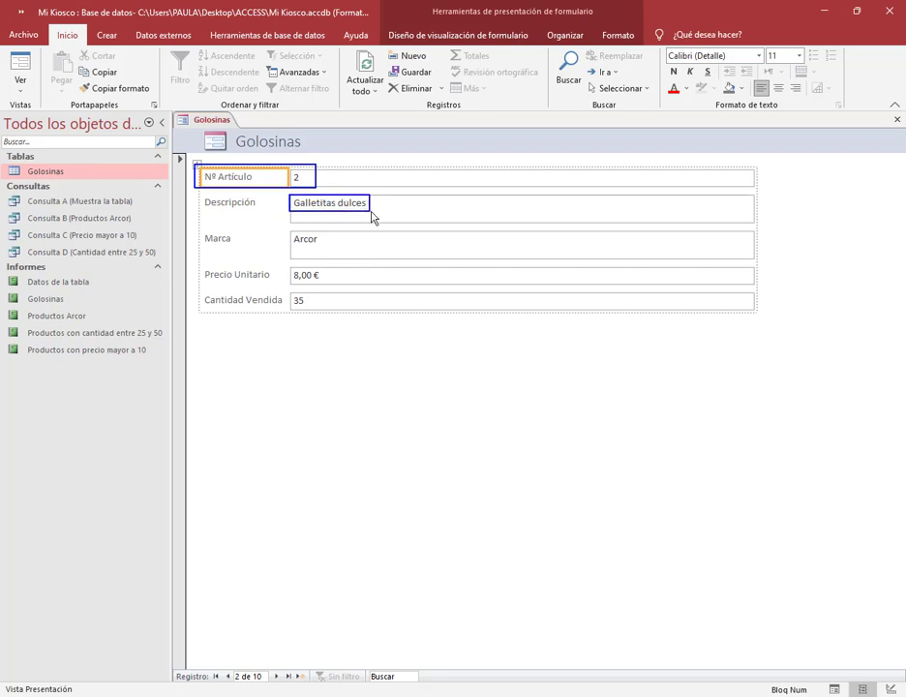
{"action": "left_click_drag", "start_coordinate": [288, 229], "coordinate": [312, 310]}
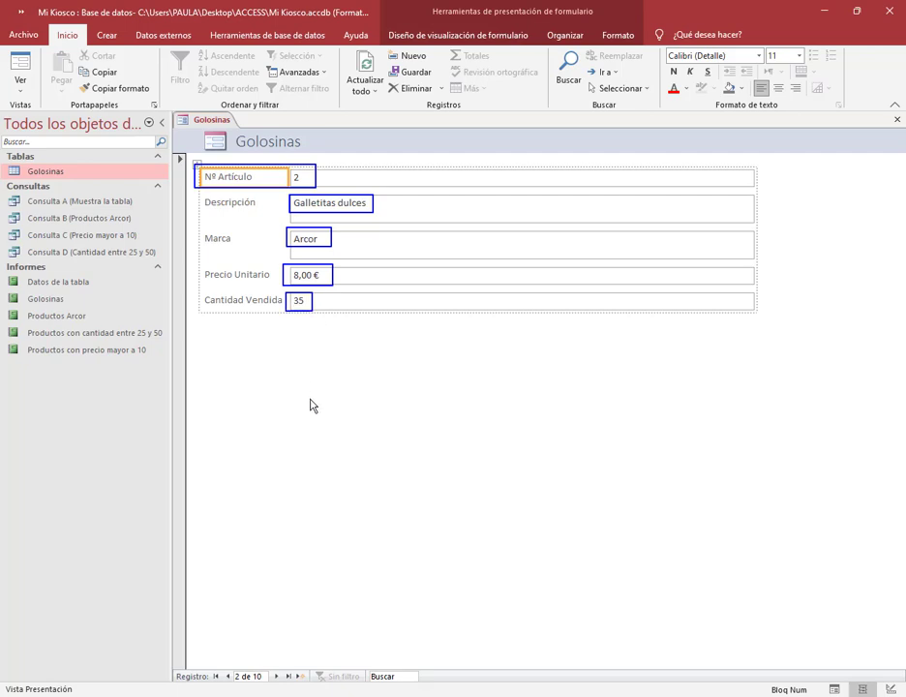
{"action": "key", "text": "Escape"}
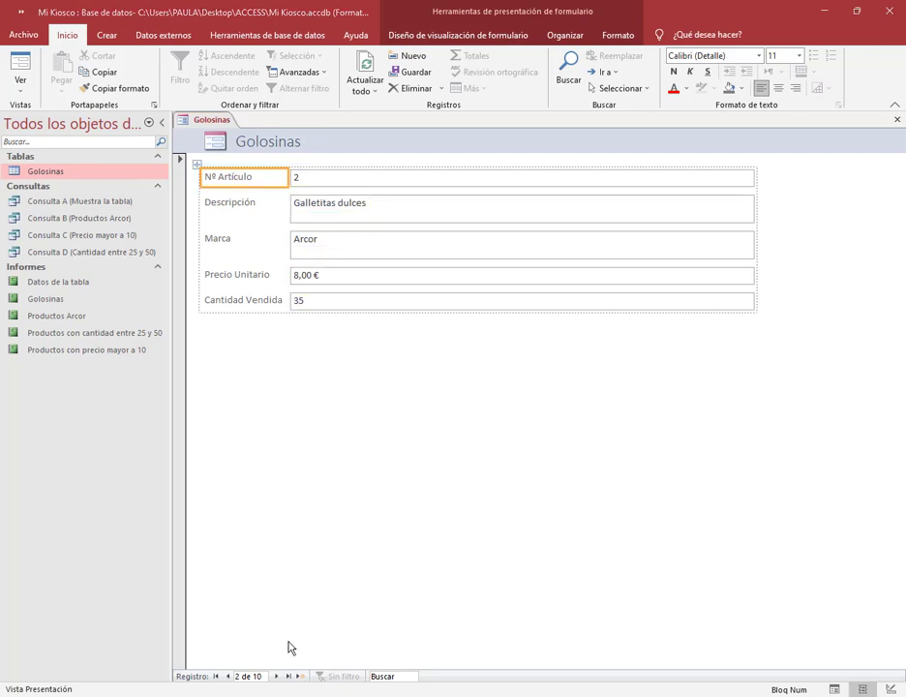
Page forward one record at a time through the Golosinas form up to record 10.
{"action": "left_click", "coordinate": [276, 677]}
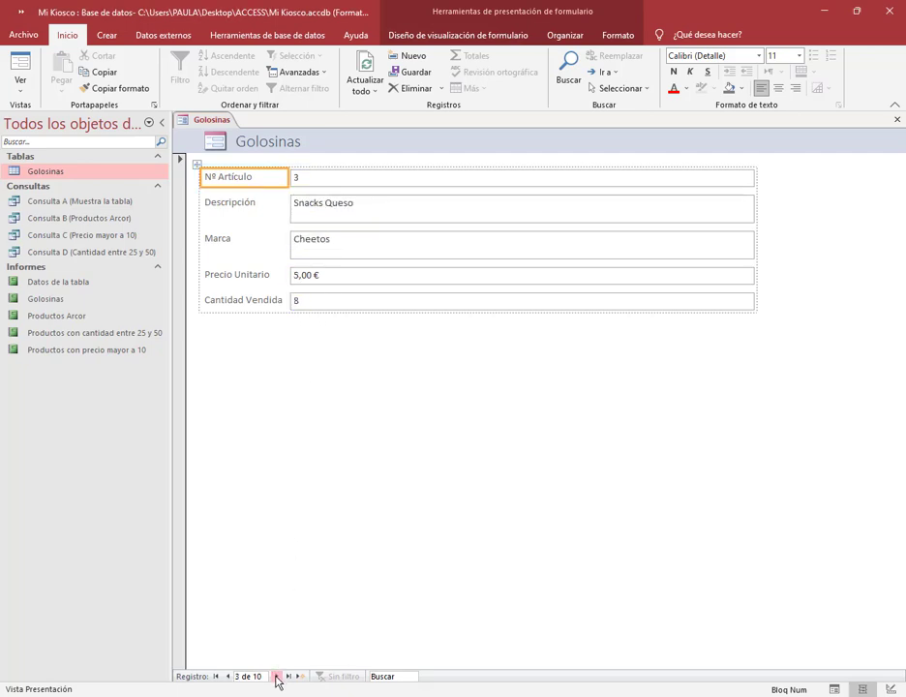
{"action": "left_click_drag", "start_coordinate": [229, 668], "coordinate": [270, 690]}
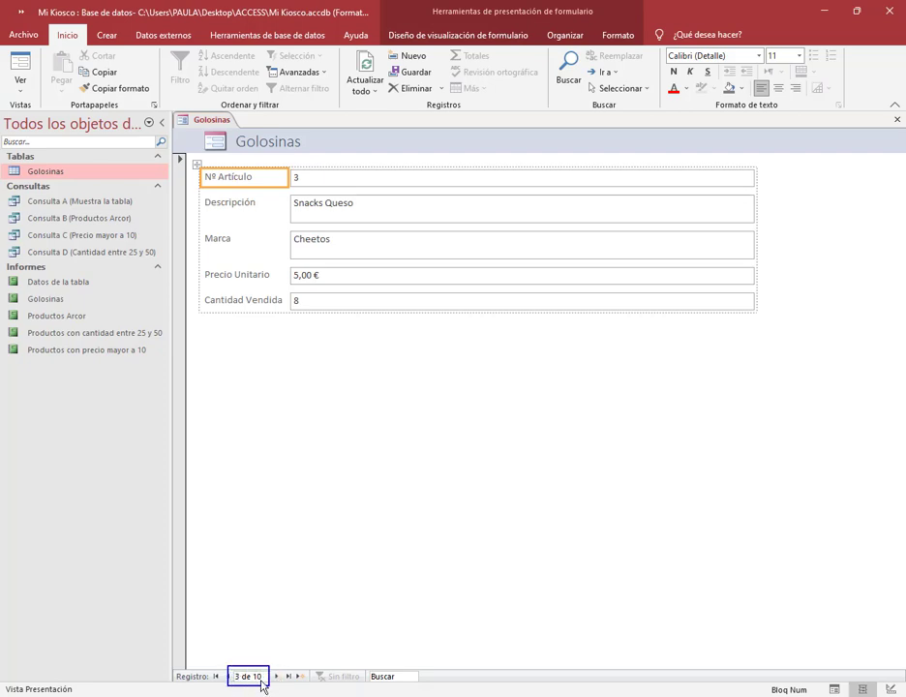
{"action": "key", "text": "Escape"}
{"action": "left_click", "coordinate": [276, 676]}
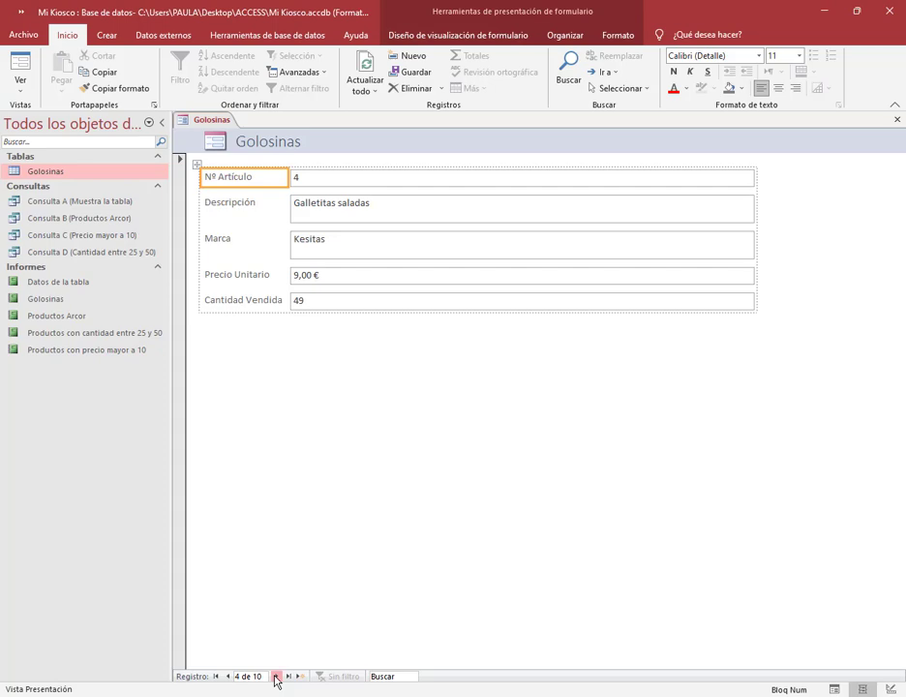
{"action": "left_click", "coordinate": [276, 677]}
{"action": "left_click", "coordinate": [276, 677]}
{"action": "left_click", "coordinate": [276, 676]}
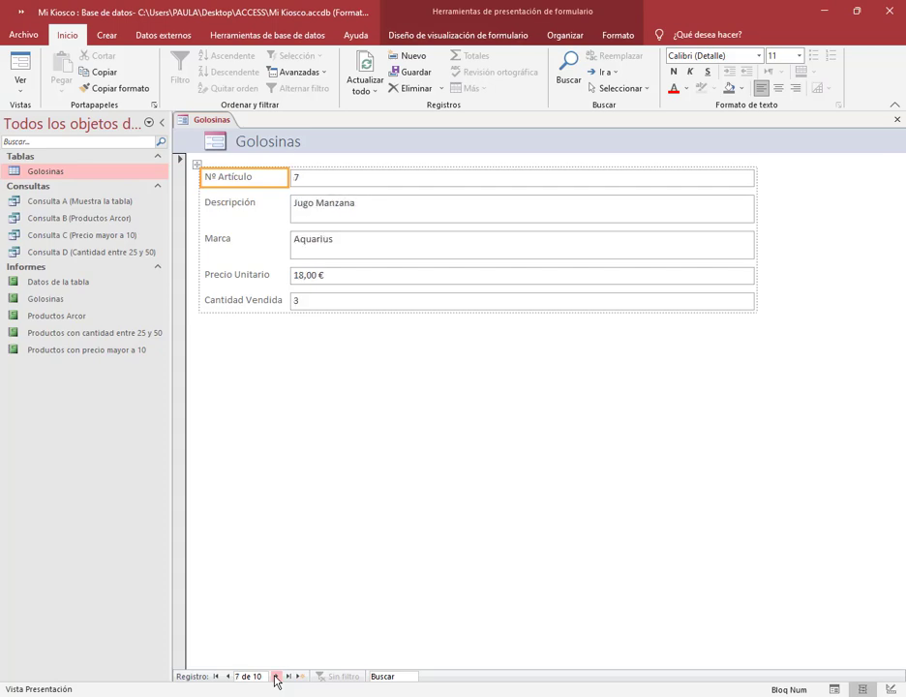
{"action": "left_click", "coordinate": [276, 677]}
{"action": "left_click", "coordinate": [276, 676]}
{"action": "left_click", "coordinate": [276, 677]}
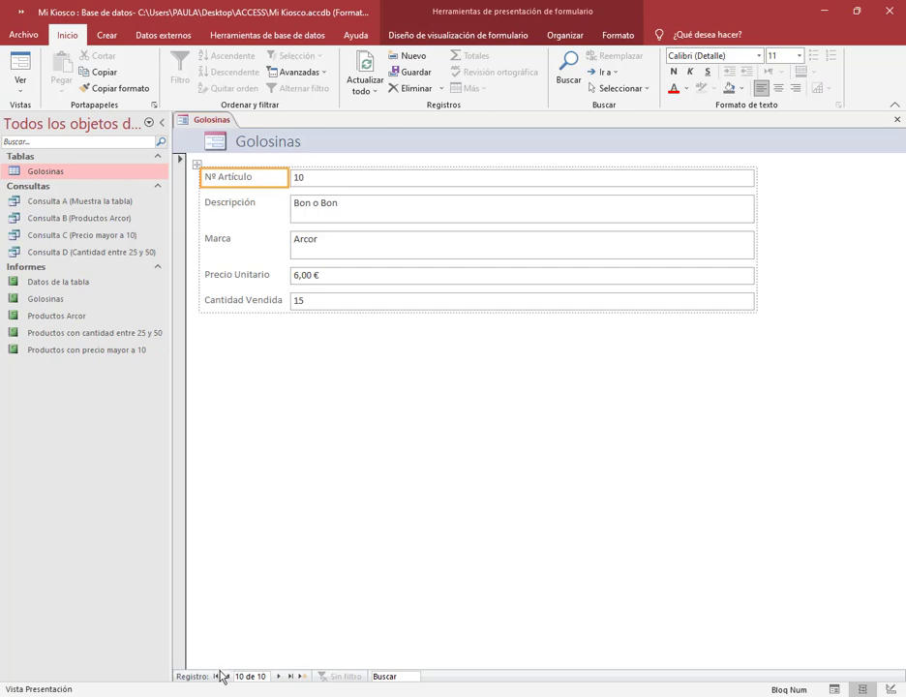
Examine the form's record navigation controls and jump directly back to the first record.
{"action": "left_click_drag", "start_coordinate": [209, 664], "coordinate": [299, 692]}
{"action": "left_click_drag", "start_coordinate": [233, 636], "coordinate": [231, 667]}
{"action": "left_click_drag", "start_coordinate": [277, 639], "coordinate": [278, 670]}
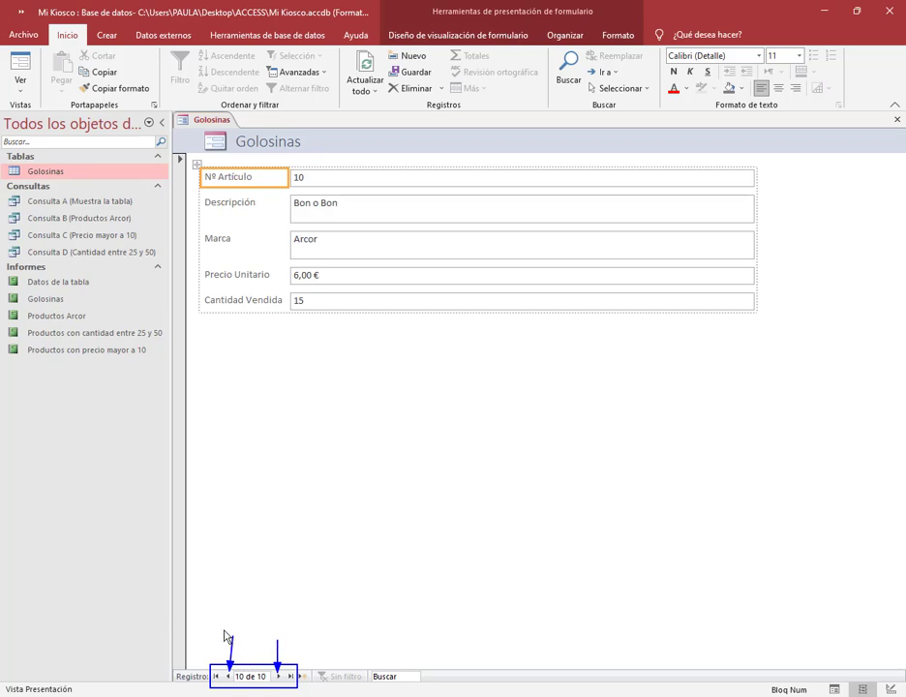
{"action": "left_click_drag", "start_coordinate": [222, 620], "coordinate": [215, 668]}
{"action": "left_click_drag", "start_coordinate": [295, 623], "coordinate": [291, 666]}
{"action": "key", "text": "Escape"}
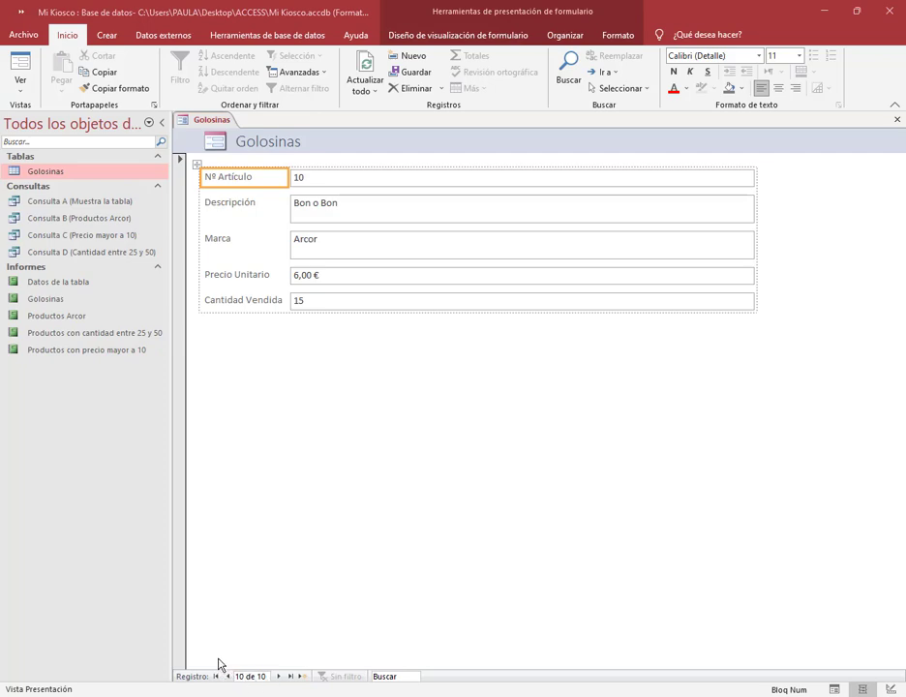
{"action": "left_click_drag", "start_coordinate": [209, 668], "coordinate": [221, 685]}
{"action": "left_click_drag", "start_coordinate": [224, 630], "coordinate": [215, 665]}
{"action": "left_click", "coordinate": [216, 677]}
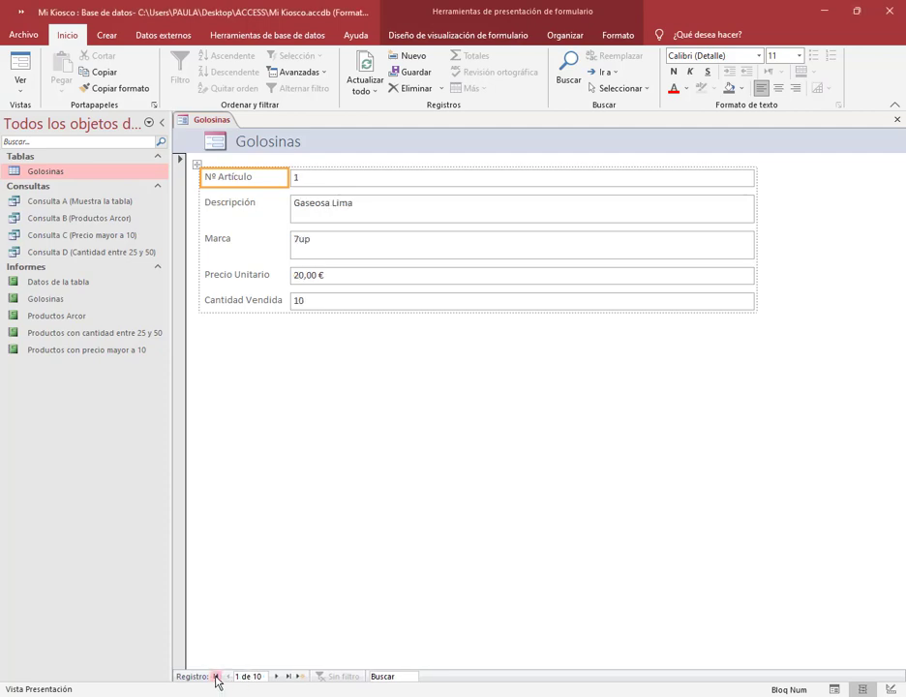
Jump to the last record of the Golosinas form, return to the first, and review the form's layout.
{"action": "left_click_drag", "start_coordinate": [283, 670], "coordinate": [294, 684]}
{"action": "left_click_drag", "start_coordinate": [294, 635], "coordinate": [293, 678]}
{"action": "left_click", "coordinate": [289, 676]}
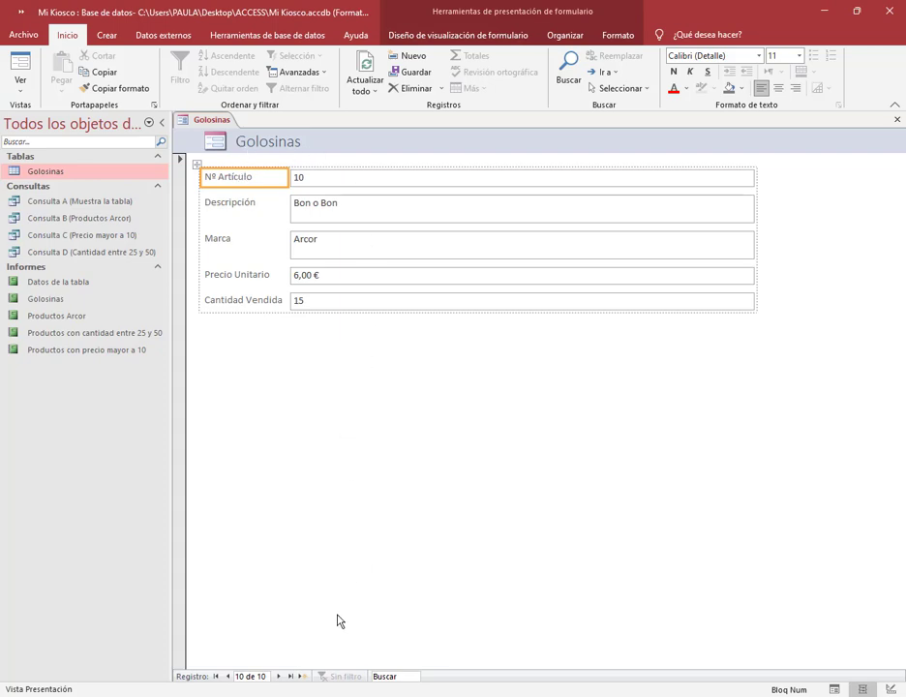
{"action": "left_click", "coordinate": [217, 677]}
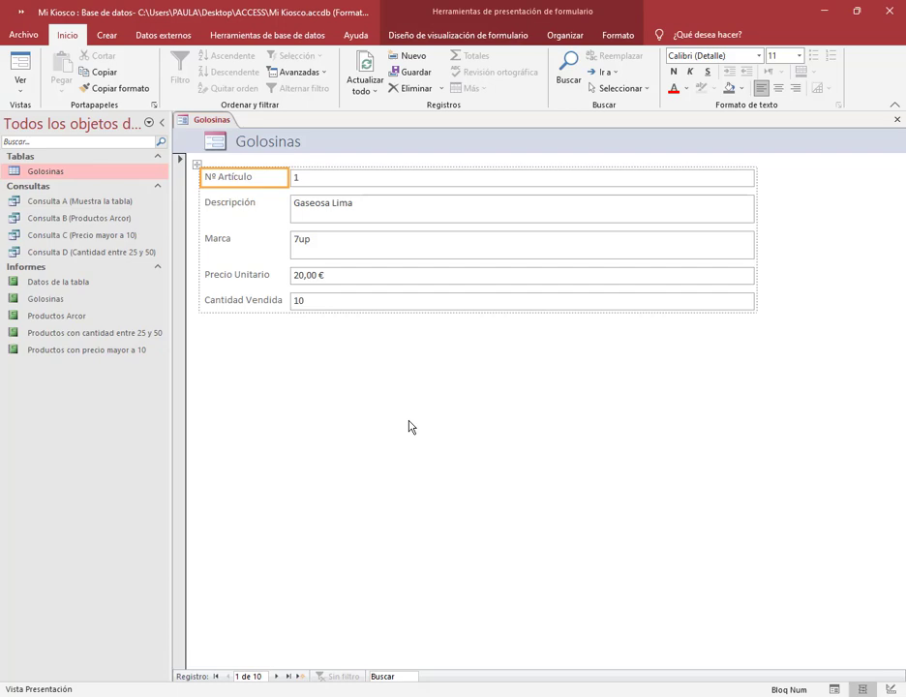
{"action": "mouse_move", "coordinate": [184, 122]}
{"action": "left_mouse_down"}
{"action": "mouse_move", "coordinate": [364, 225]}
{"action": "mouse_move", "coordinate": [818, 364]}
{"action": "mouse_move", "coordinate": [789, 339]}
{"action": "left_mouse_up"}
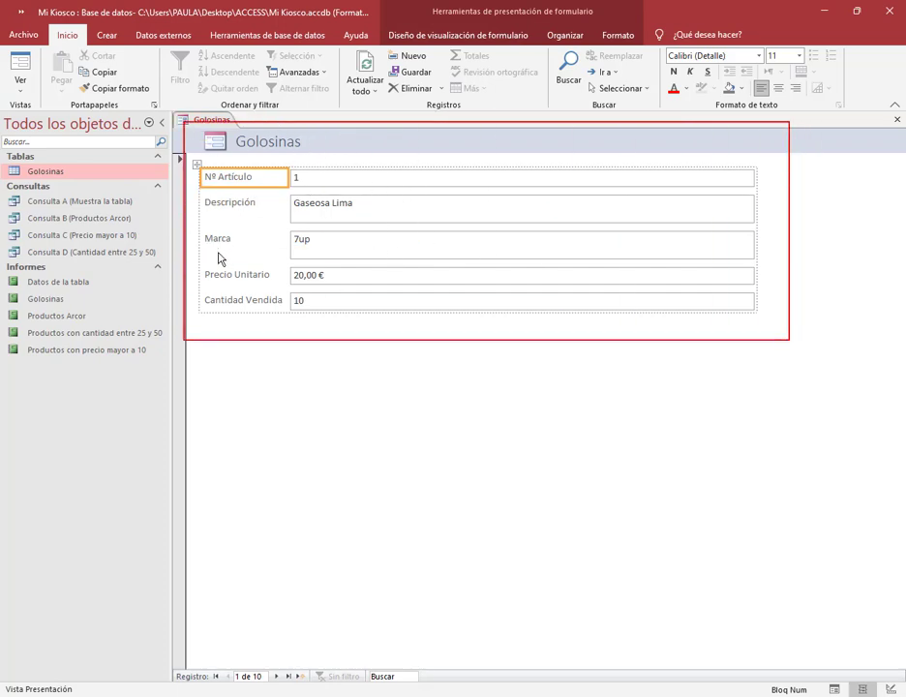
{"action": "key", "text": "Escape"}
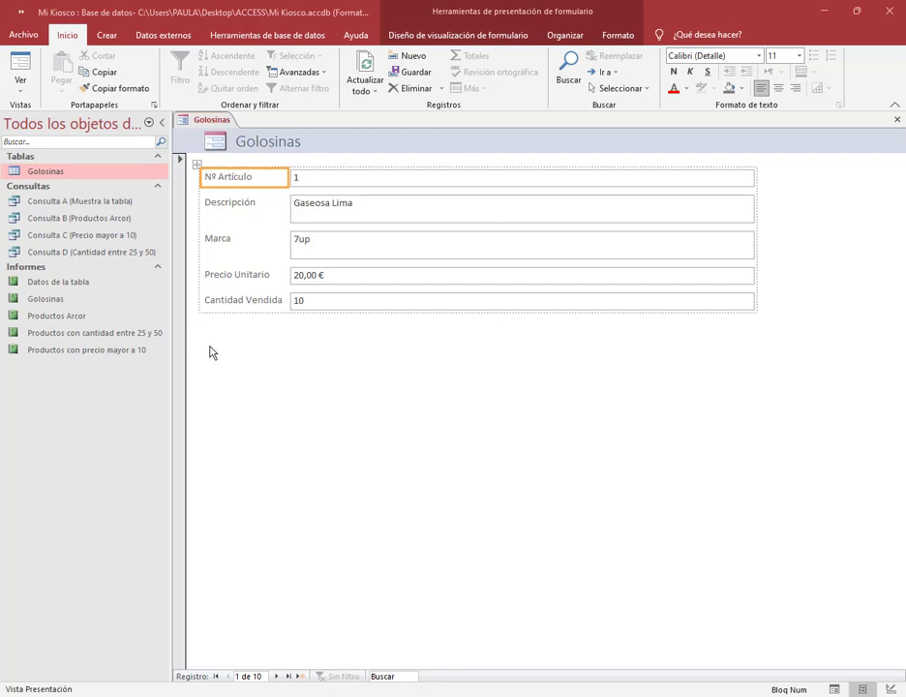
Advance the Golosinas form record by record to record 4.
{"action": "left_click", "coordinate": [277, 677]}
{"action": "left_click", "coordinate": [277, 677]}
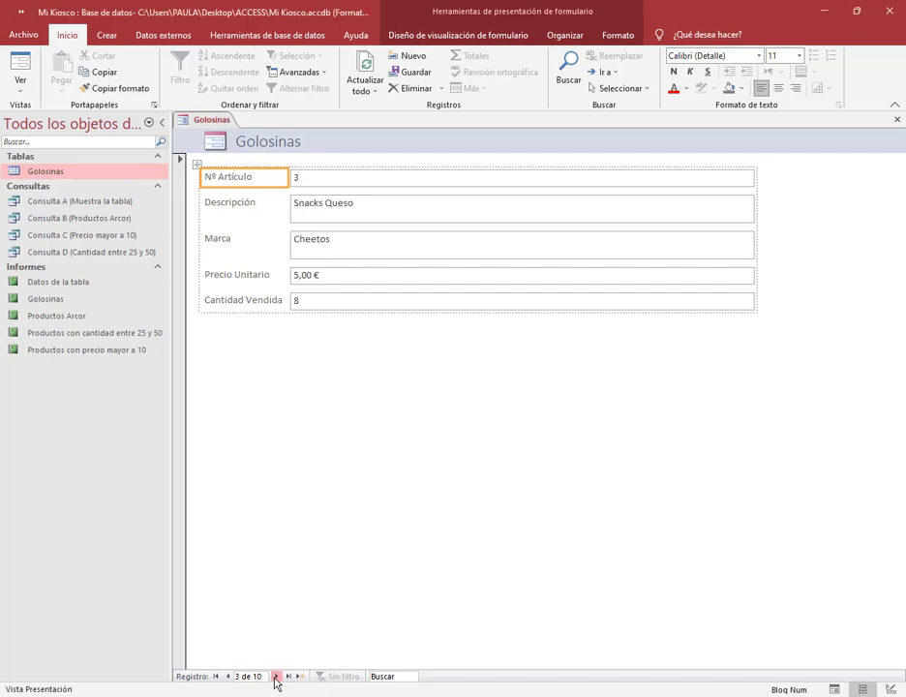
{"action": "left_click", "coordinate": [277, 677]}
{"action": "left_click", "coordinate": [295, 463]}
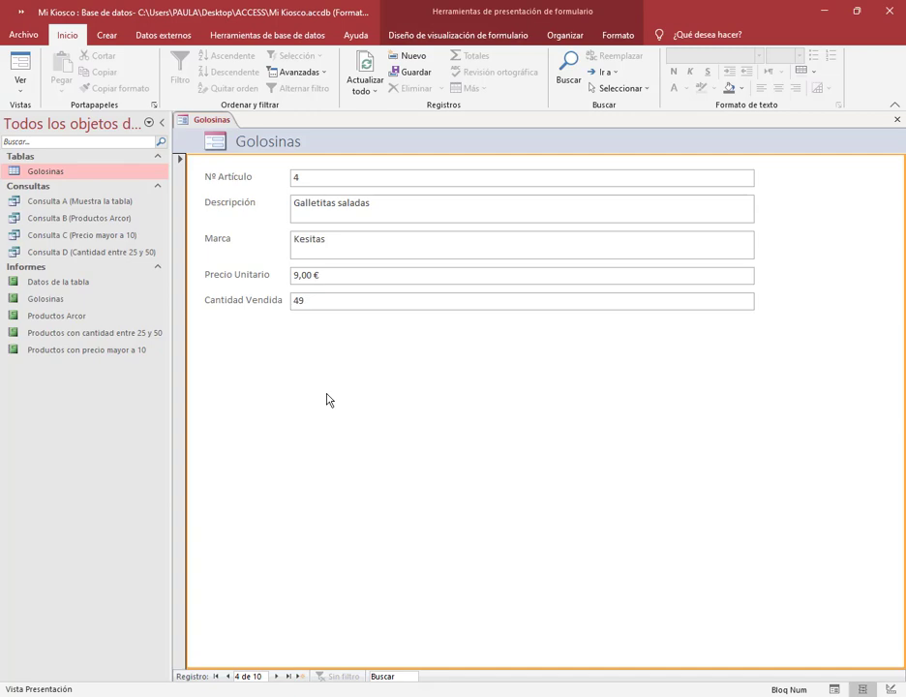
Open the Golosinas table, examine how its records are listed as rows, and close it to return to the form.
{"action": "double_click", "coordinate": [14, 172]}
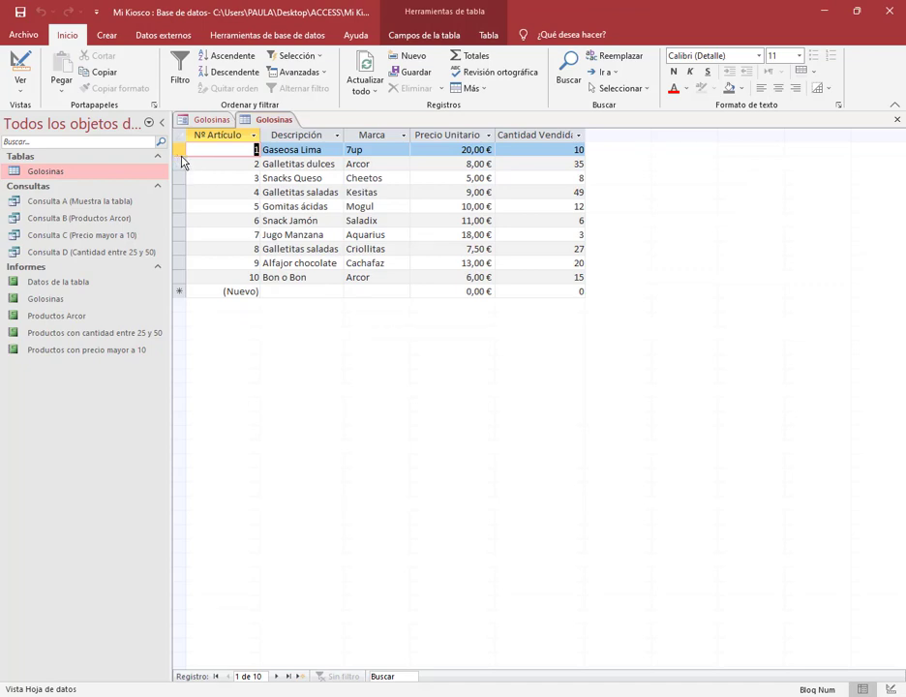
{"action": "mouse_move", "coordinate": [181, 156]}
{"action": "left_mouse_down"}
{"action": "mouse_move", "coordinate": [415, 174]}
{"action": "mouse_move", "coordinate": [592, 170]}
{"action": "left_mouse_up"}
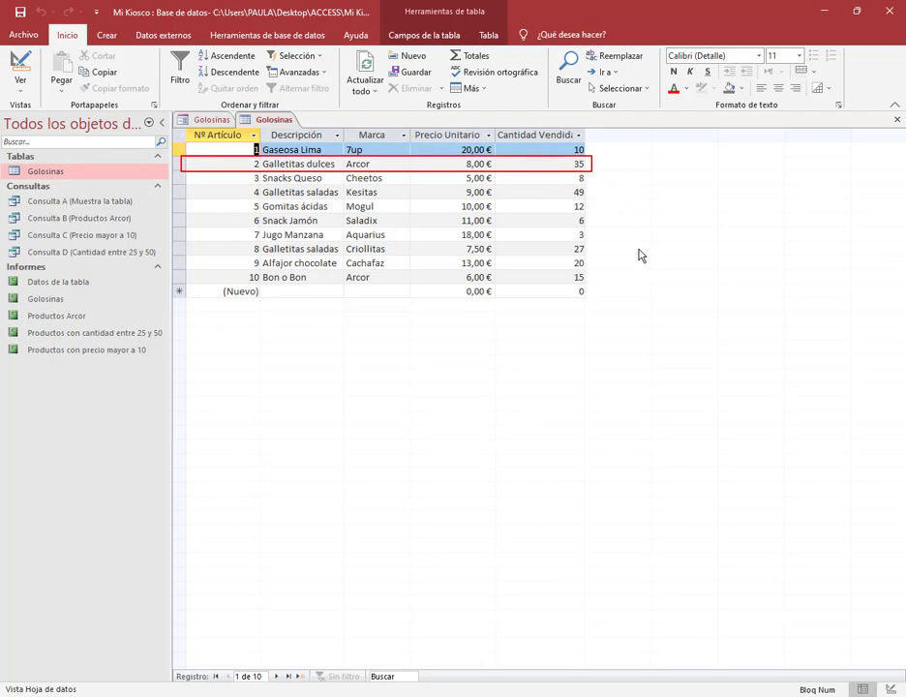
{"action": "key", "text": "Escape"}
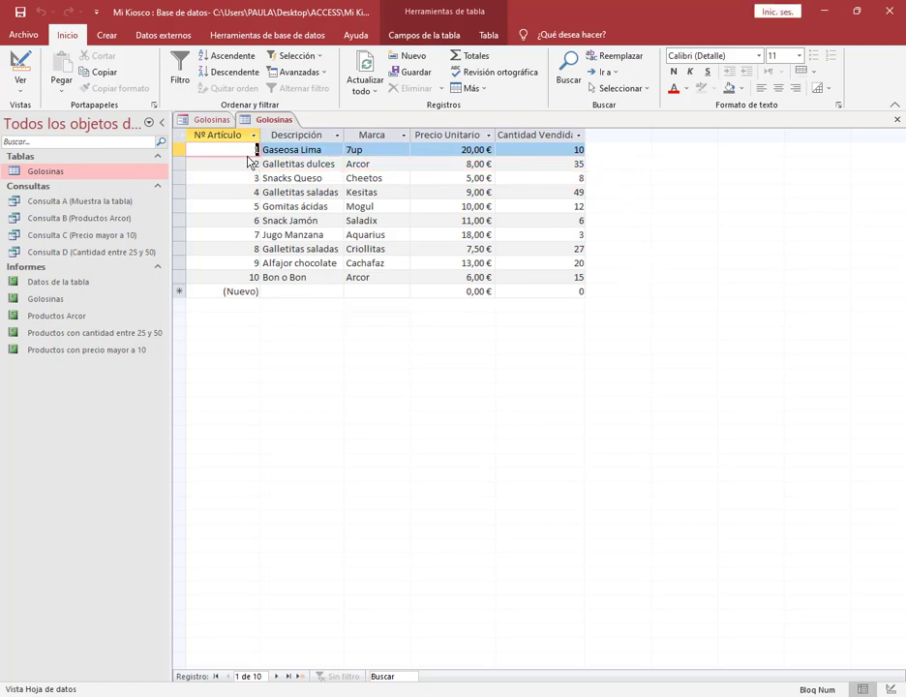
{"action": "left_click_drag", "start_coordinate": [181, 140], "coordinate": [593, 163]}
{"action": "mouse_move", "coordinate": [182, 158]}
{"action": "left_mouse_down"}
{"action": "mouse_move", "coordinate": [542, 186]}
{"action": "mouse_move", "coordinate": [593, 174]}
{"action": "left_mouse_up"}
{"action": "left_click_drag", "start_coordinate": [178, 172], "coordinate": [542, 213]}
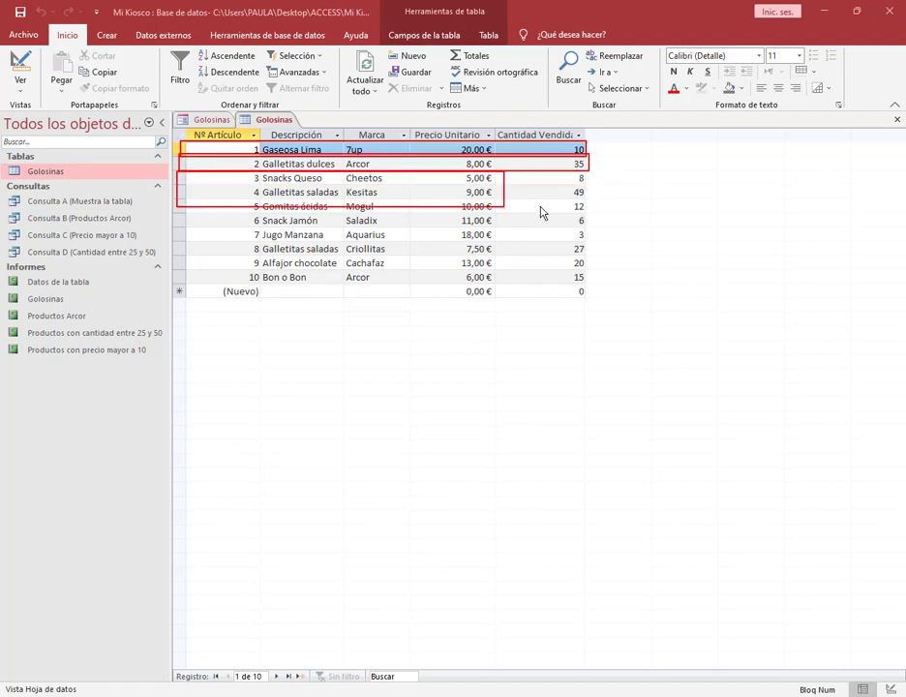
{"action": "key", "text": "Escape"}
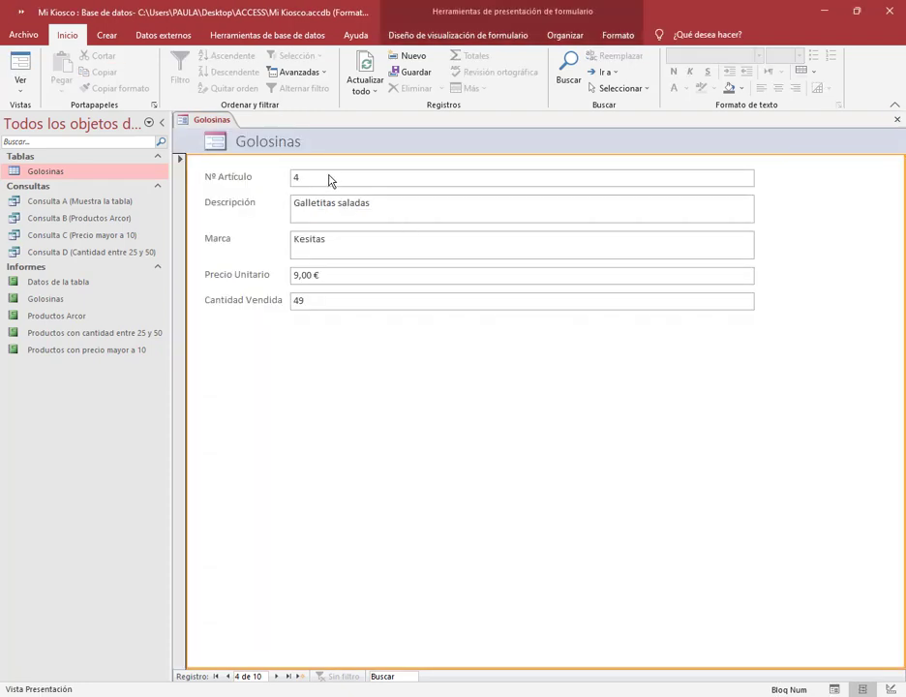
Return the Golosinas form to its first record and switch it to Design view.
{"action": "left_click", "coordinate": [216, 676]}
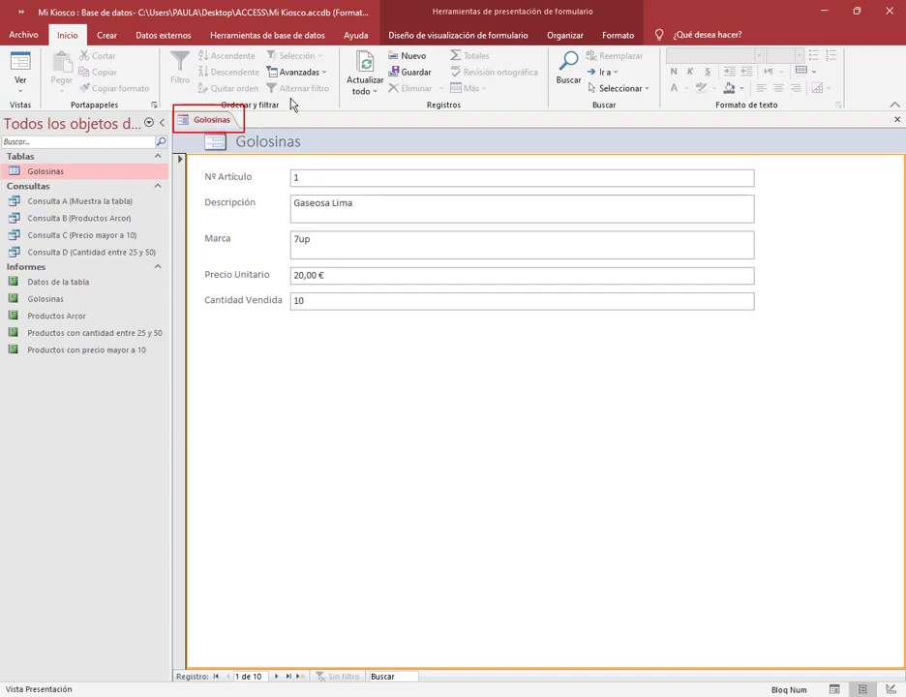
{"action": "right_click", "coordinate": [223, 127]}
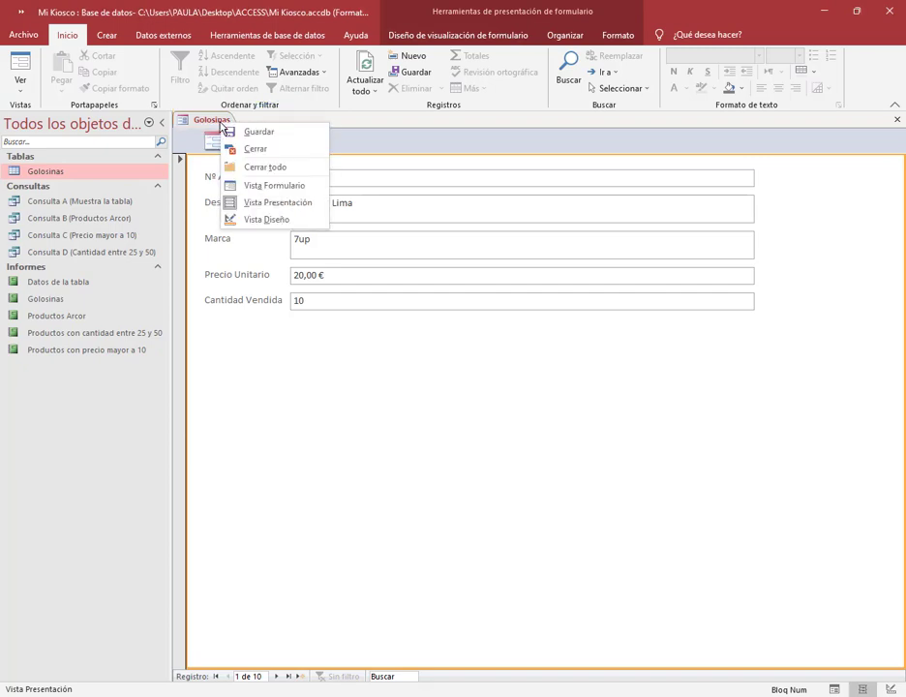
{"action": "left_click", "coordinate": [272, 222]}
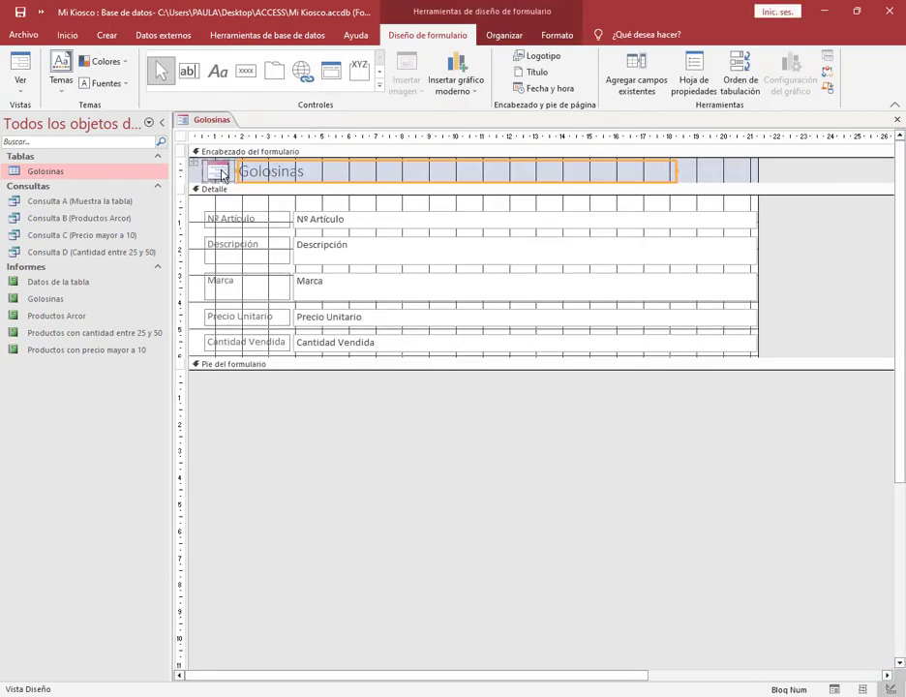
Center the Golosinas title text in the form header.
{"action": "left_click", "coordinate": [305, 173]}
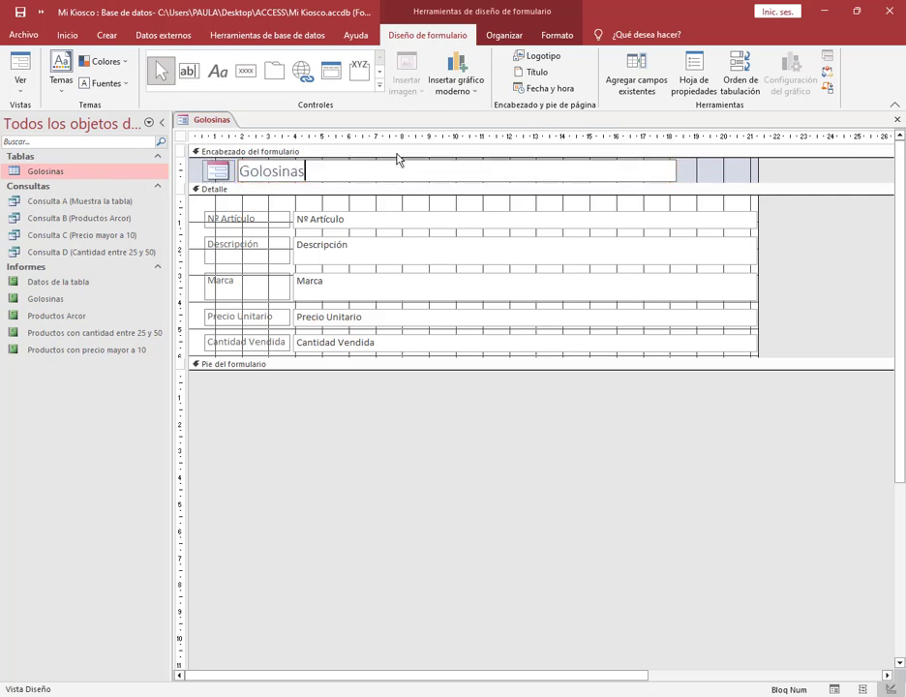
{"action": "left_click", "coordinate": [557, 35]}
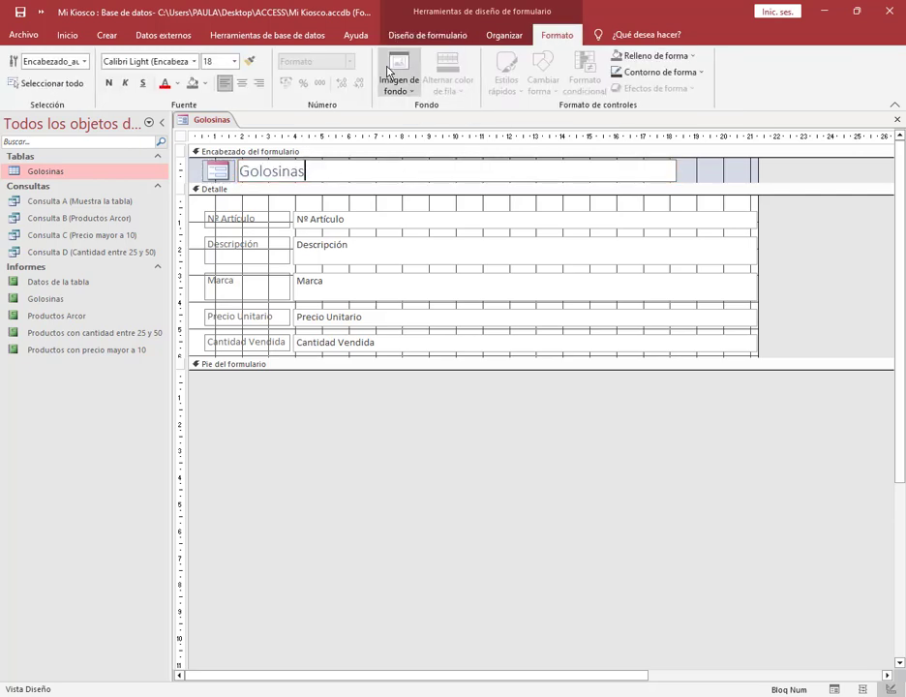
{"action": "left_click", "coordinate": [242, 83]}
Delete the logo from the form header and make the Golosinas title bold.
{"action": "left_click", "coordinate": [222, 175]}
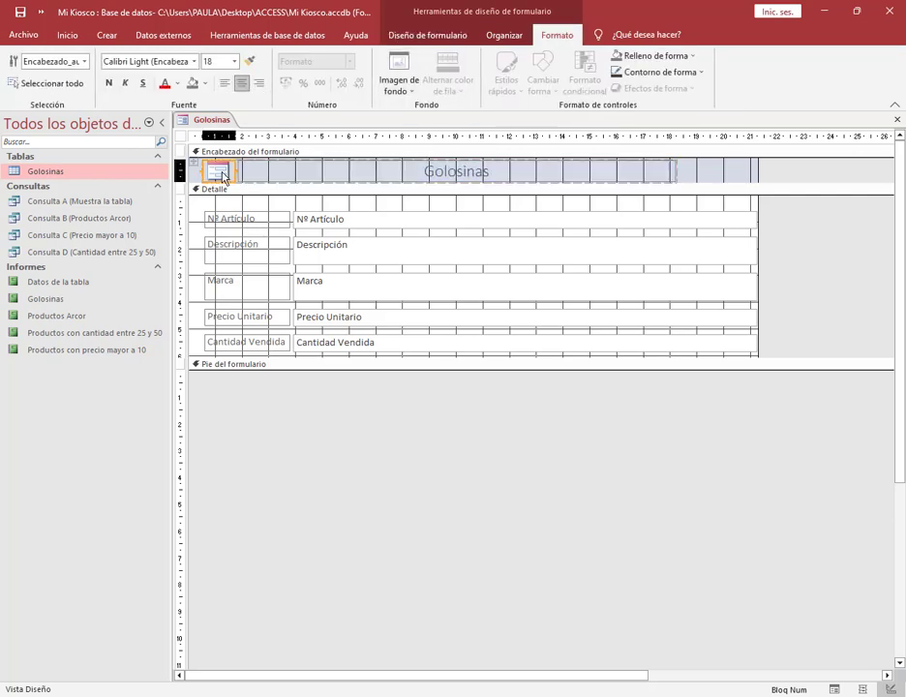
{"action": "key", "text": "Delete"}
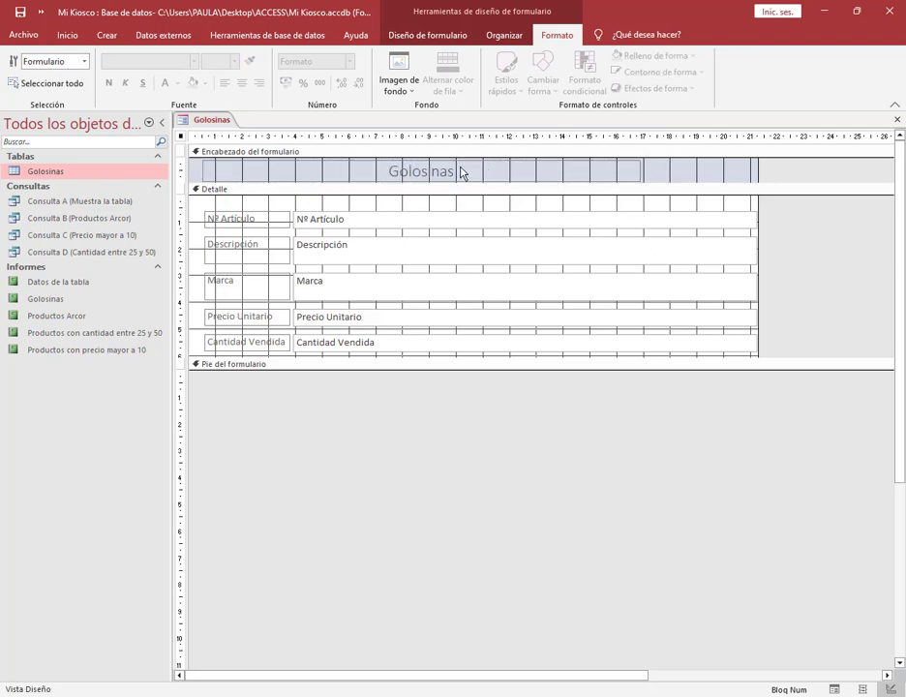
{"action": "left_click", "coordinate": [461, 174]}
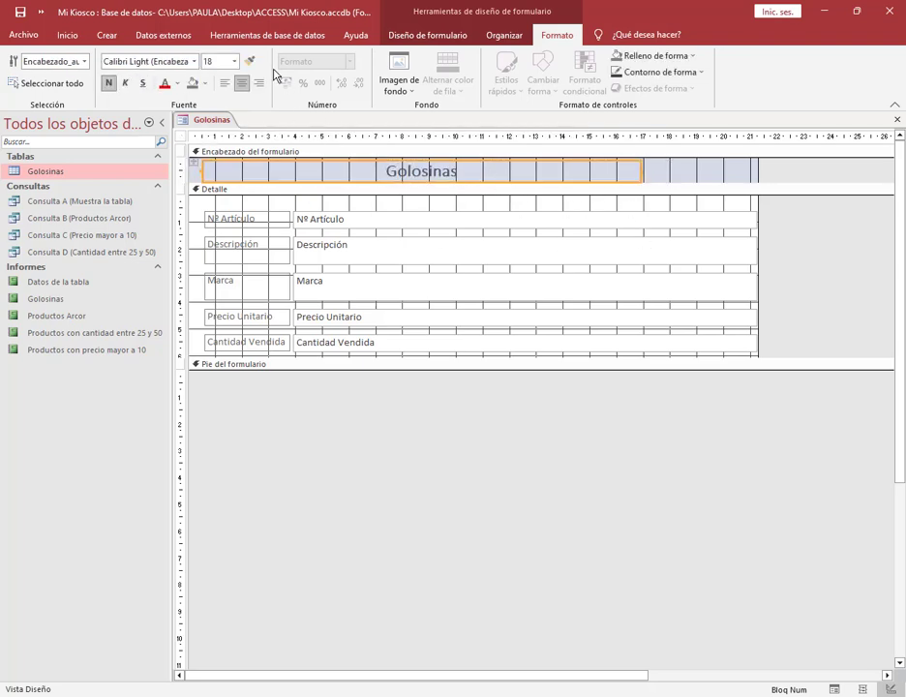
Show the Golosinas form in Form view and page to the next record and back to the first.
{"action": "left_click", "coordinate": [691, 172]}
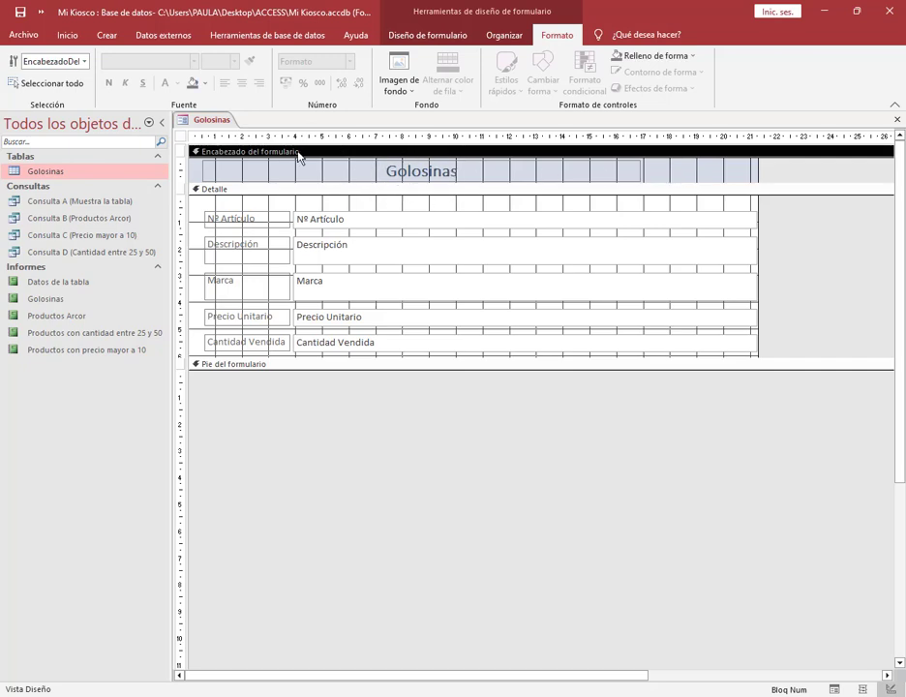
{"action": "right_click", "coordinate": [221, 122]}
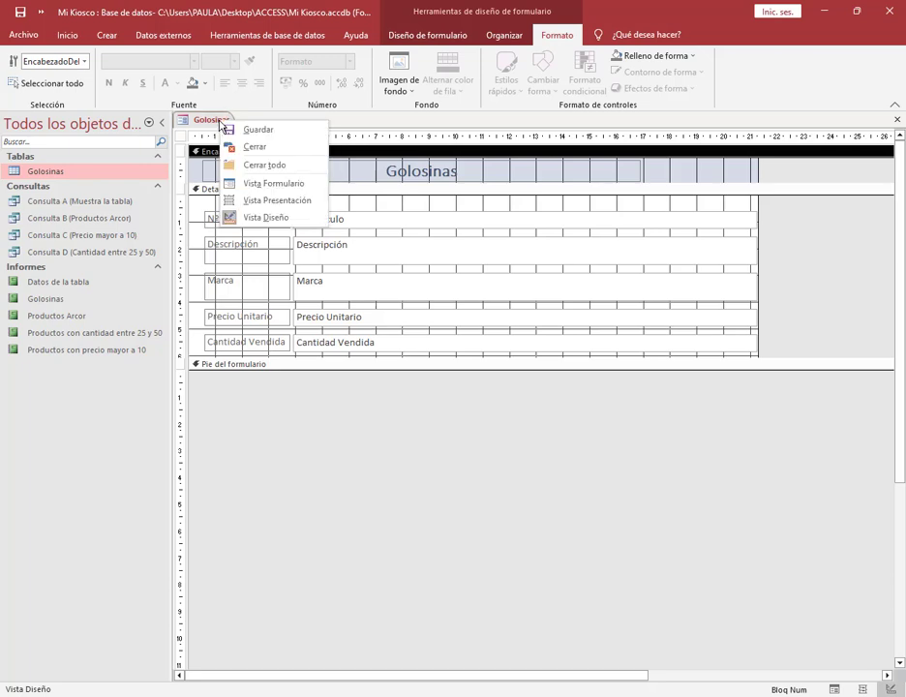
{"action": "left_click", "coordinate": [248, 183]}
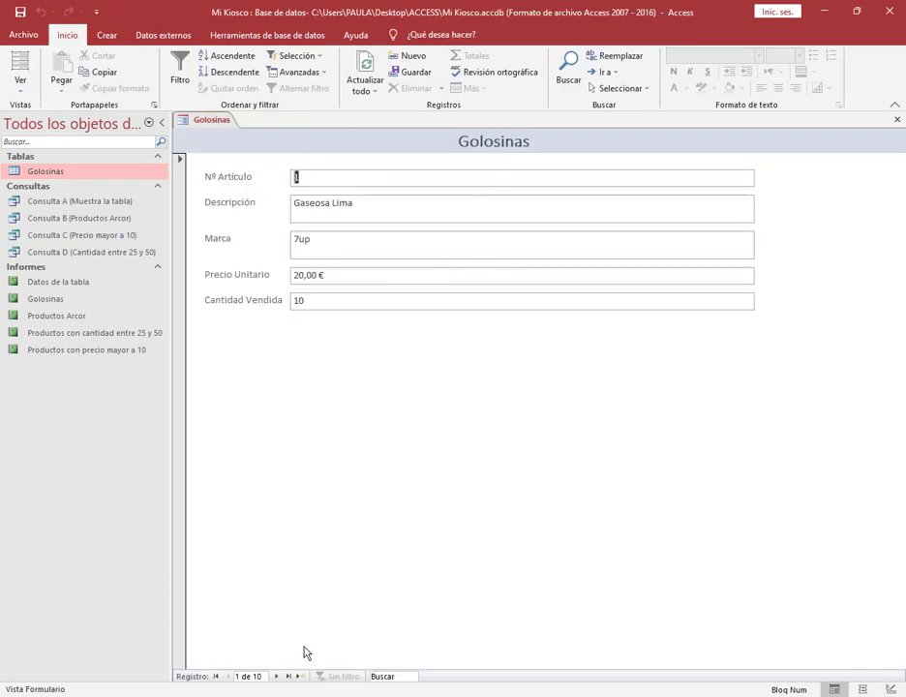
{"action": "left_click", "coordinate": [276, 676]}
{"action": "left_click", "coordinate": [230, 676]}
Close the form without saving its changes and create a new form from the Golosinas table.
{"action": "left_click", "coordinate": [46, 174]}
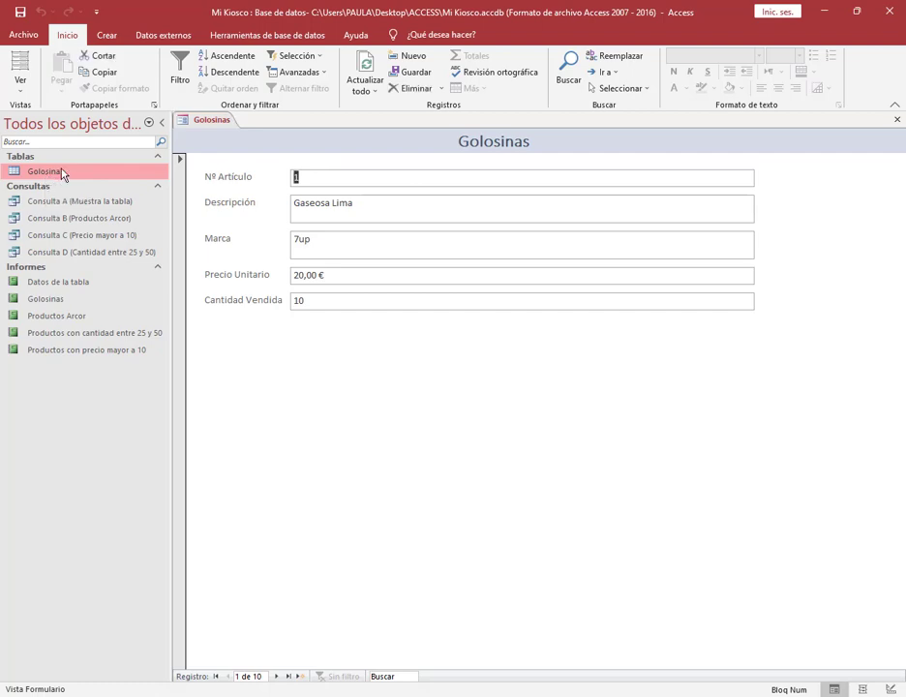
{"action": "left_click", "coordinate": [107, 33]}
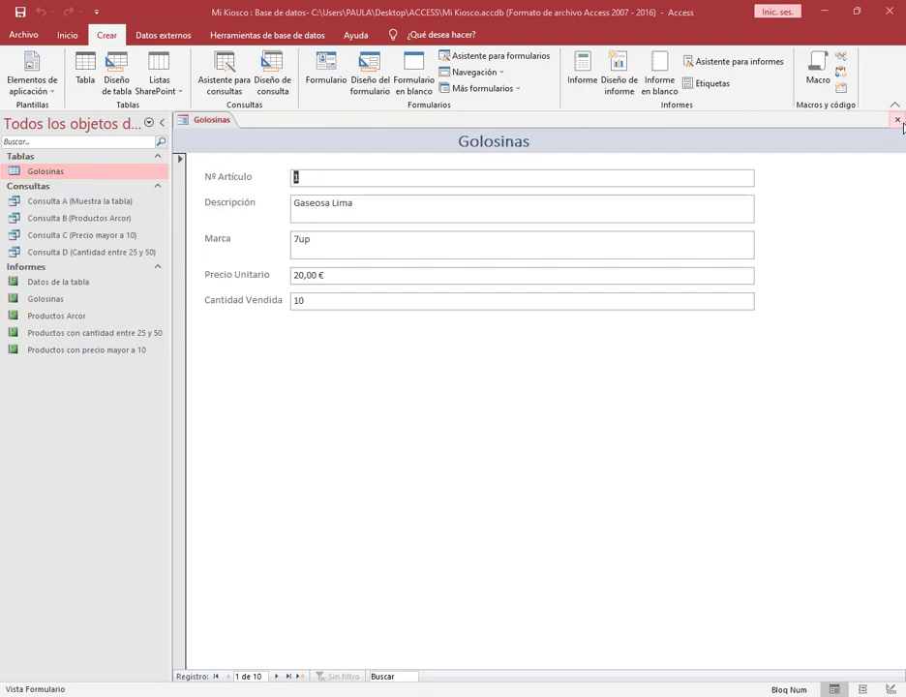
{"action": "key", "text": "ctrl+w"}
{"action": "left_click", "coordinate": [466, 454]}
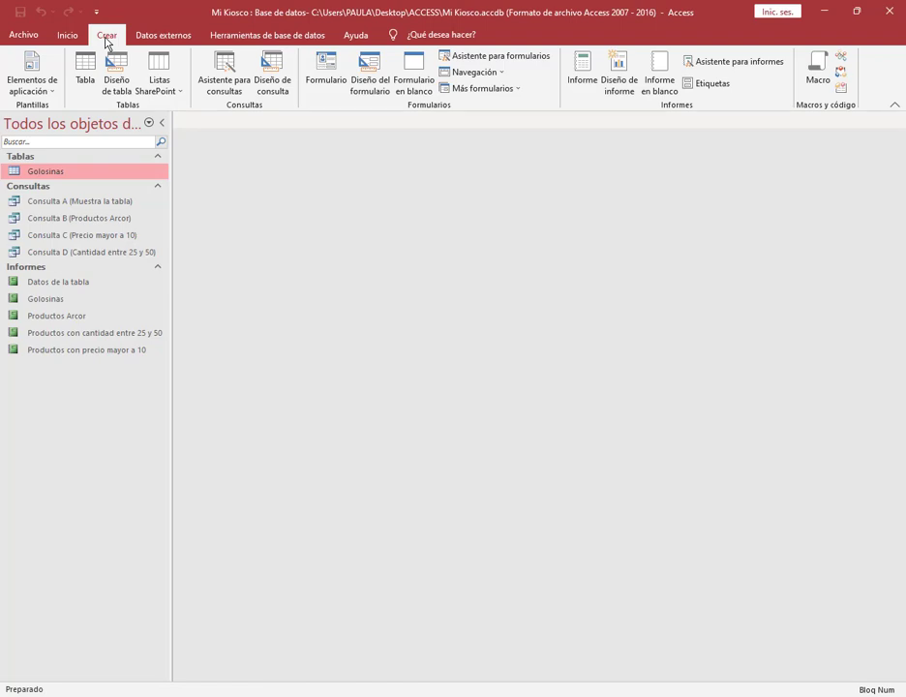
{"action": "left_click", "coordinate": [336, 75]}
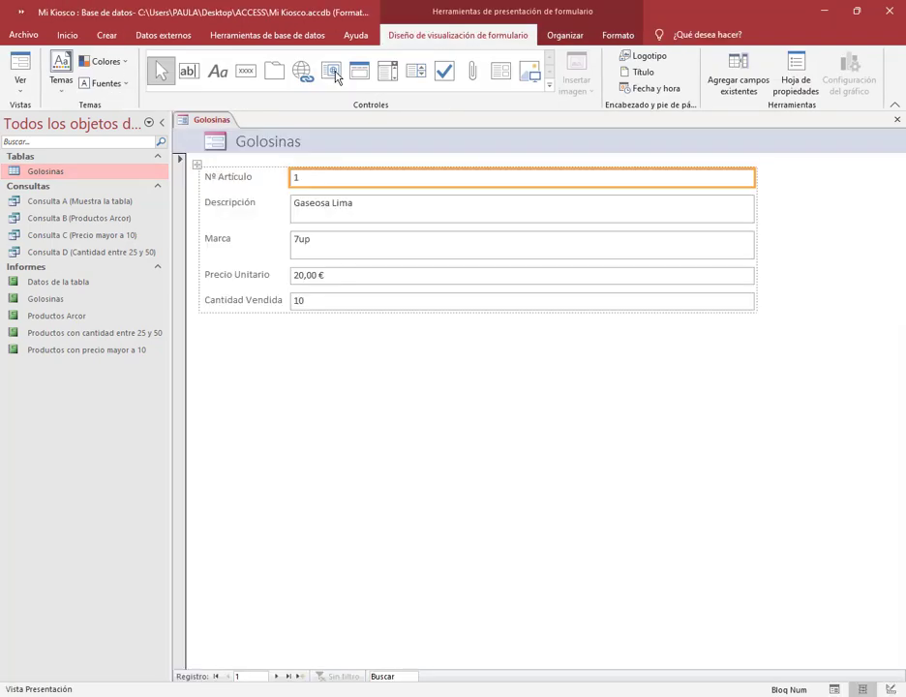
{"action": "left_click", "coordinate": [281, 364]}
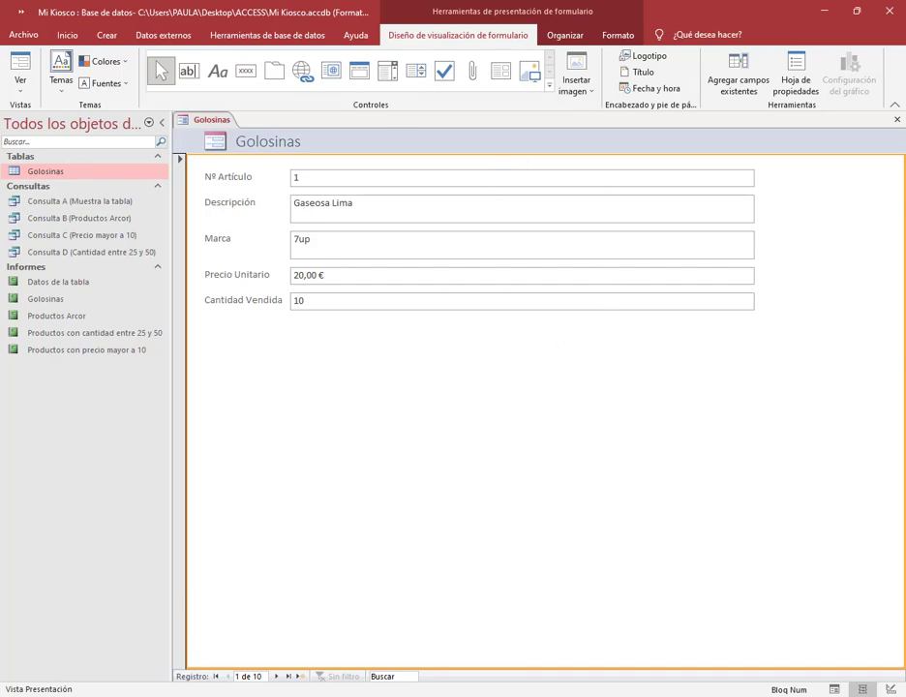
Switch to the Meet call to check its chat messages and return to the Golosinas form in Access.
{"action": "mouse_move", "coordinate": [208, 694]}
{"action": "left_click", "coordinate": [115, 671]}
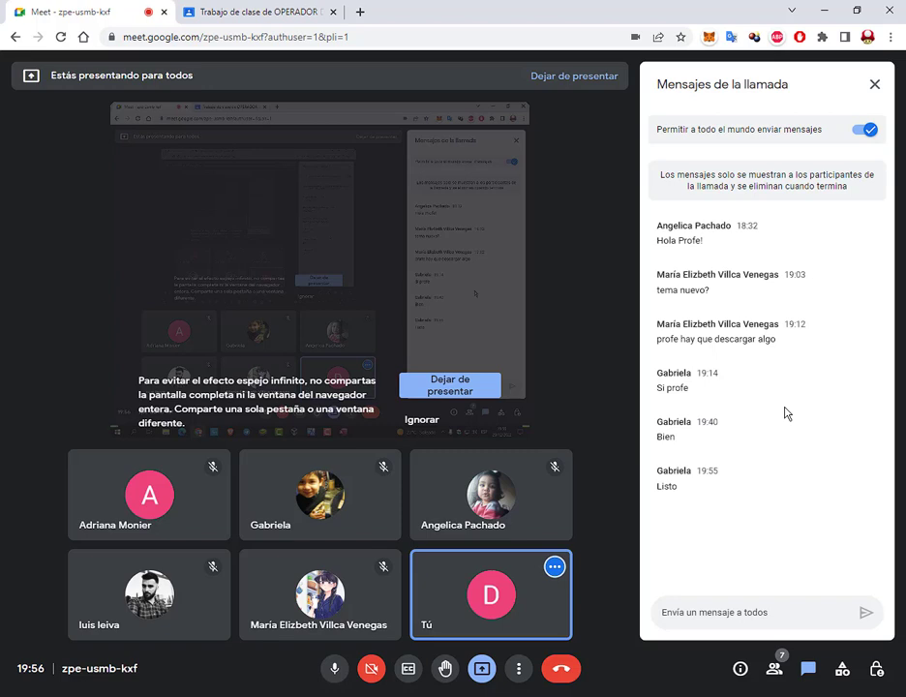
{"action": "left_click", "coordinate": [505, 696]}
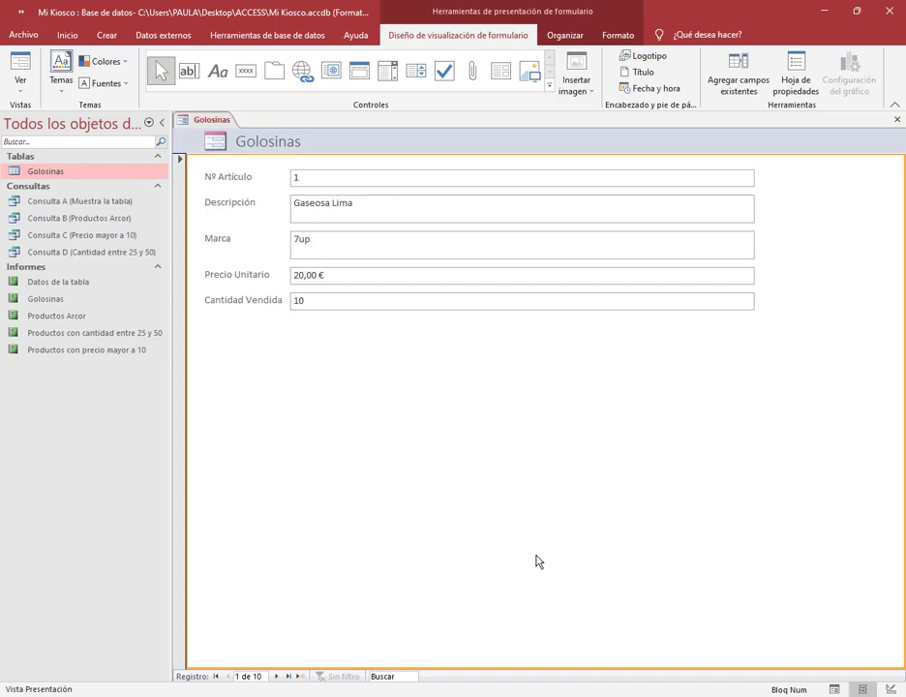
Switch the Golosinas form to Design view and extend the Detail section to about 9 cm high to make room below Cantidad Vendida.
{"action": "left_click_drag", "start_coordinate": [191, 158], "coordinate": [404, 327]}
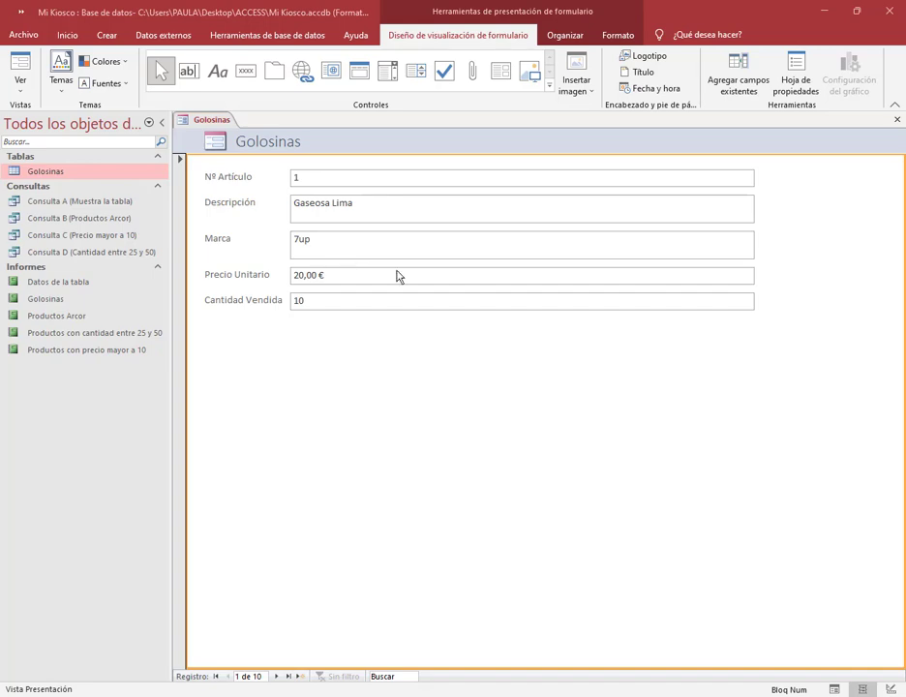
{"action": "right_click", "coordinate": [199, 126]}
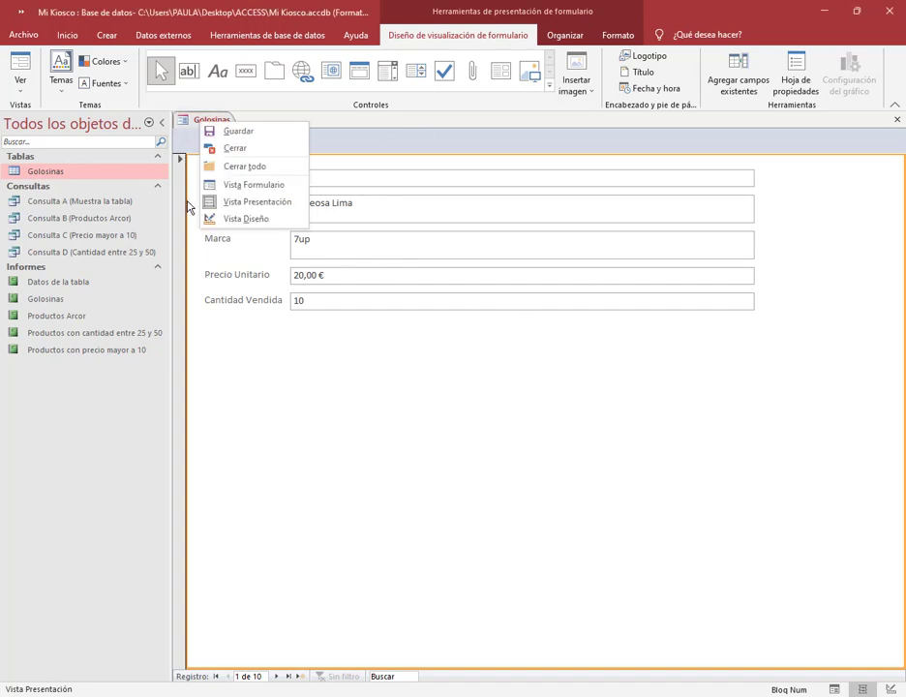
{"action": "left_click", "coordinate": [247, 220]}
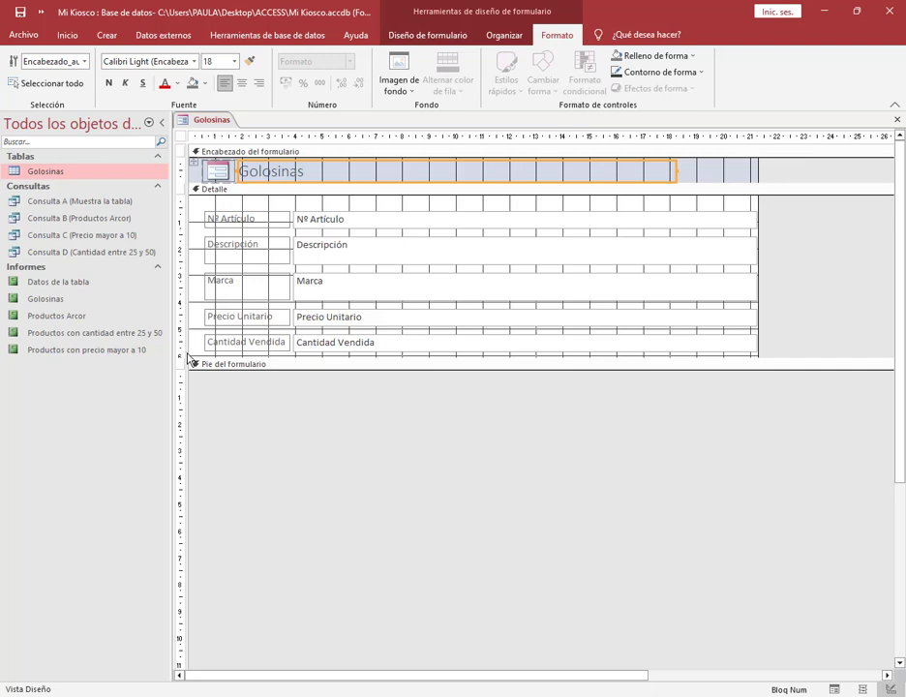
{"action": "left_click_drag", "start_coordinate": [190, 358], "coordinate": [775, 376]}
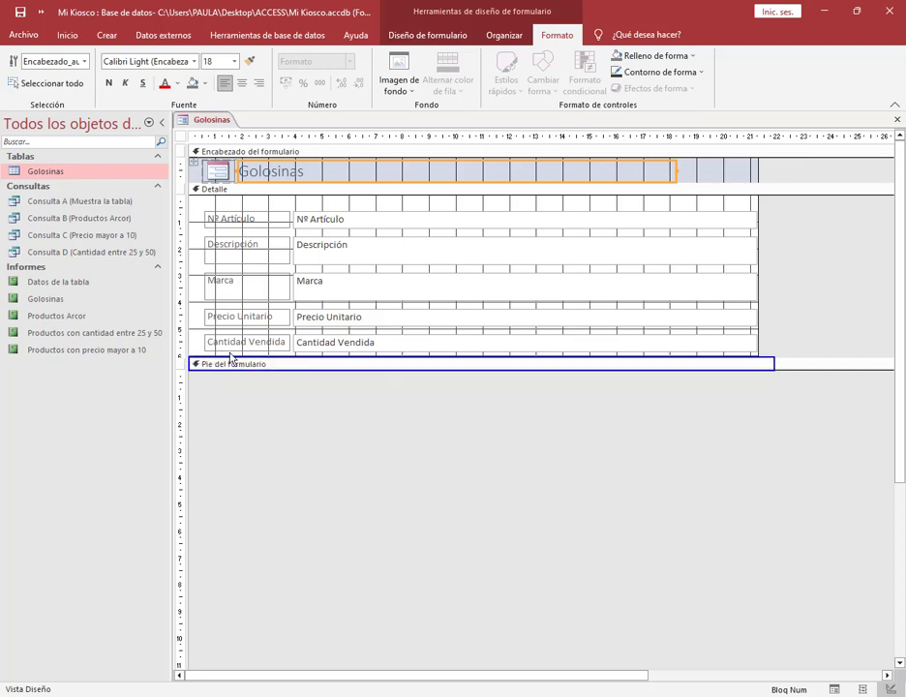
{"action": "left_click_drag", "start_coordinate": [212, 375], "coordinate": [305, 378]}
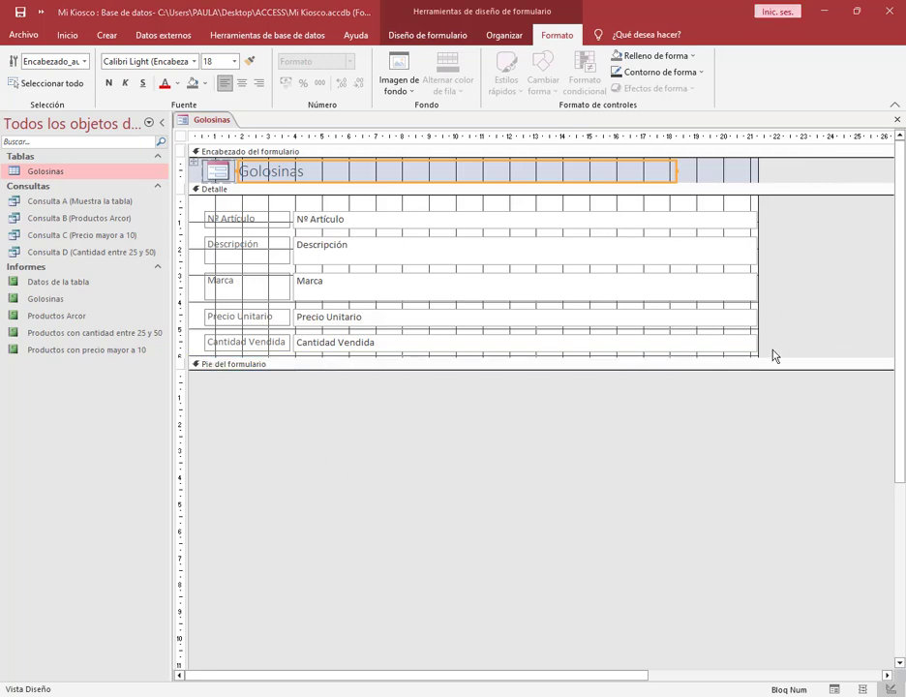
{"action": "left_click_drag", "start_coordinate": [774, 358], "coordinate": [816, 369]}
{"action": "left_click", "coordinate": [805, 360]}
{"action": "left_click", "coordinate": [736, 368]}
{"action": "left_click", "coordinate": [792, 343]}
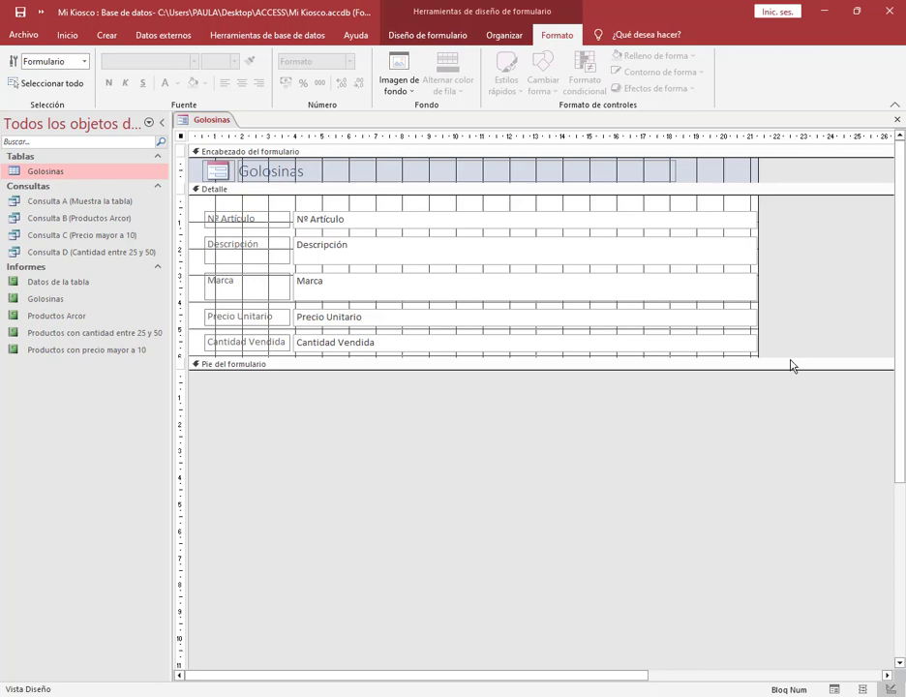
{"action": "left_click_drag", "start_coordinate": [791, 366], "coordinate": [789, 441]}
{"action": "left_click", "coordinate": [546, 402]}
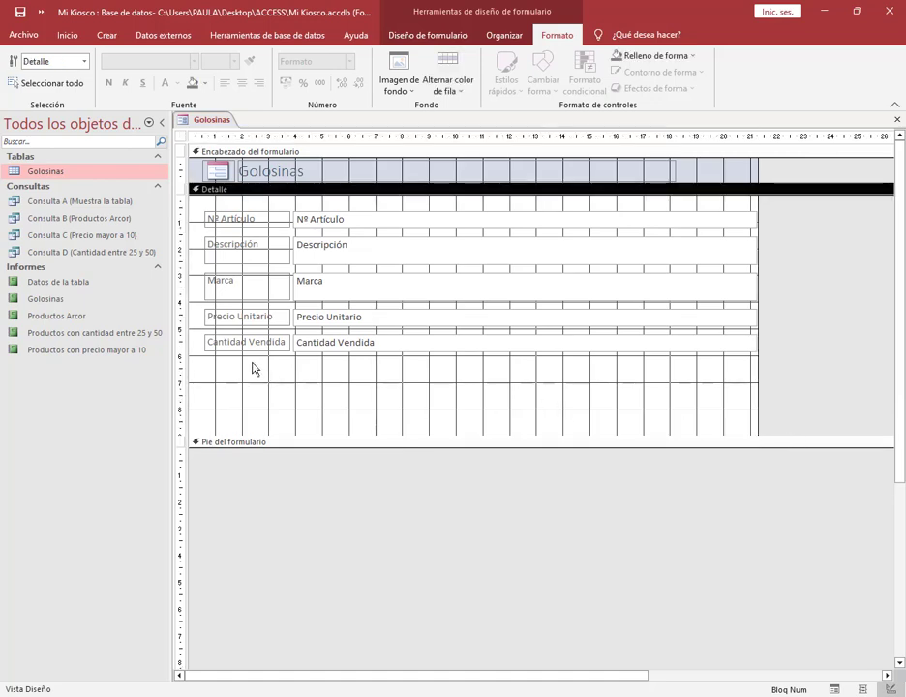
Readjust the height of the form's Detail section to about 8.8 cm.
{"action": "left_click_drag", "start_coordinate": [203, 357], "coordinate": [743, 432]}
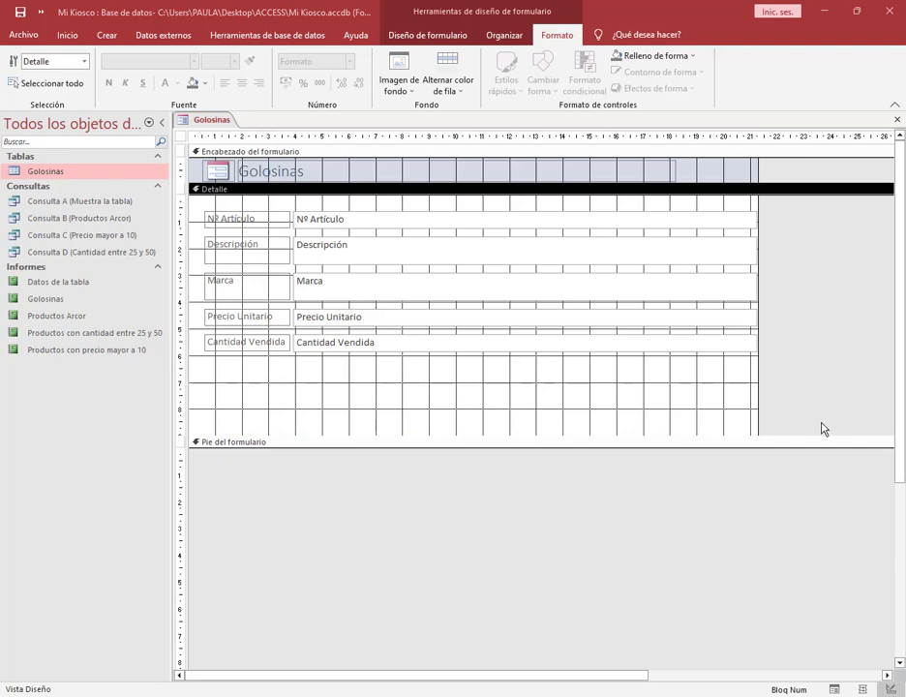
{"action": "left_click_drag", "start_coordinate": [824, 368], "coordinate": [820, 403]}
{"action": "left_click_drag", "start_coordinate": [807, 349], "coordinate": [808, 435]}
{"action": "key", "text": "Escape"}
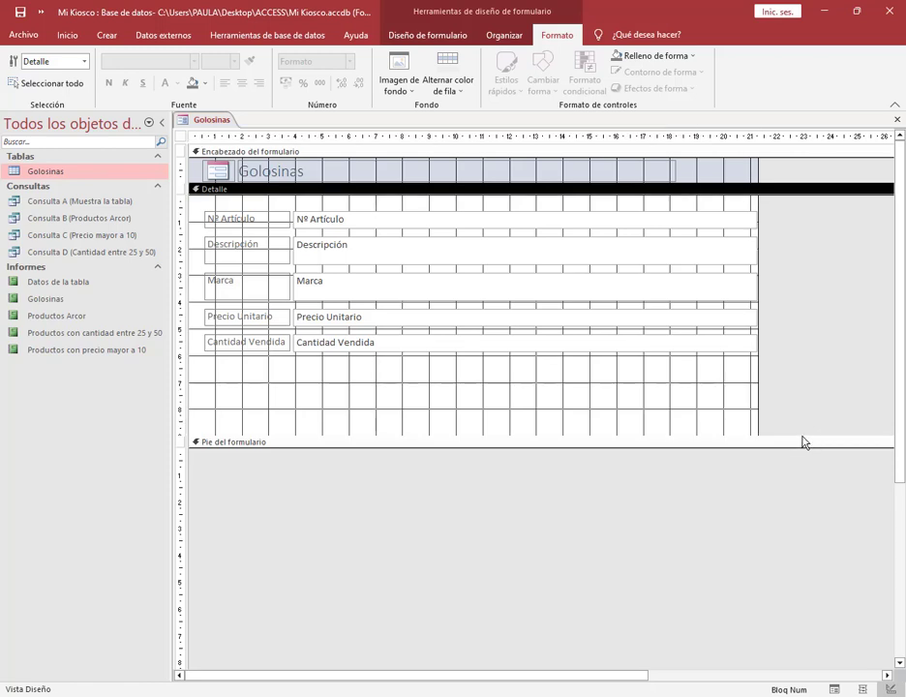
{"action": "left_click_drag", "start_coordinate": [802, 442], "coordinate": [807, 411]}
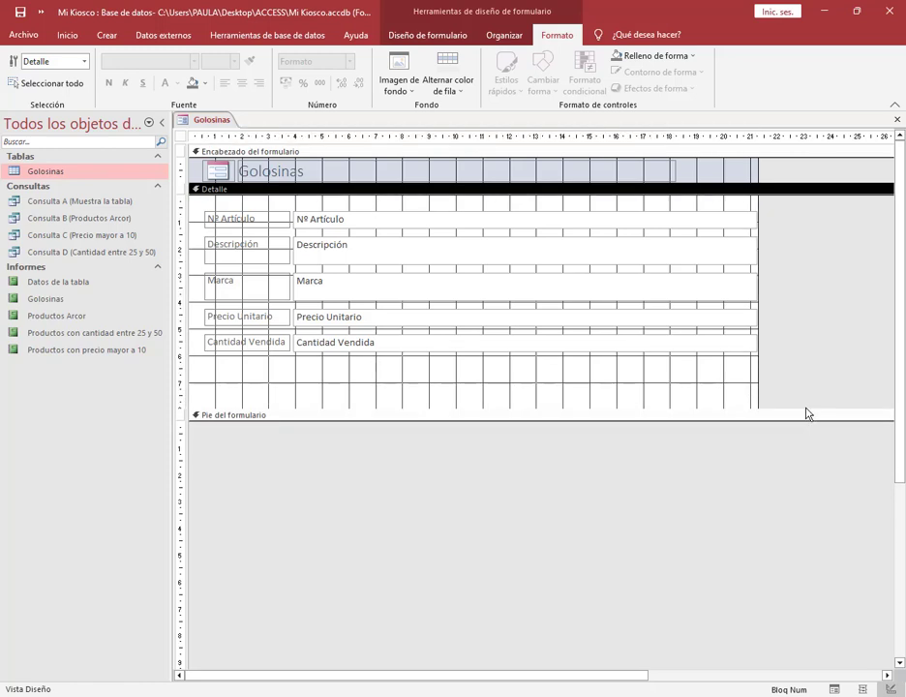
{"action": "key", "text": "ctrl+z"}
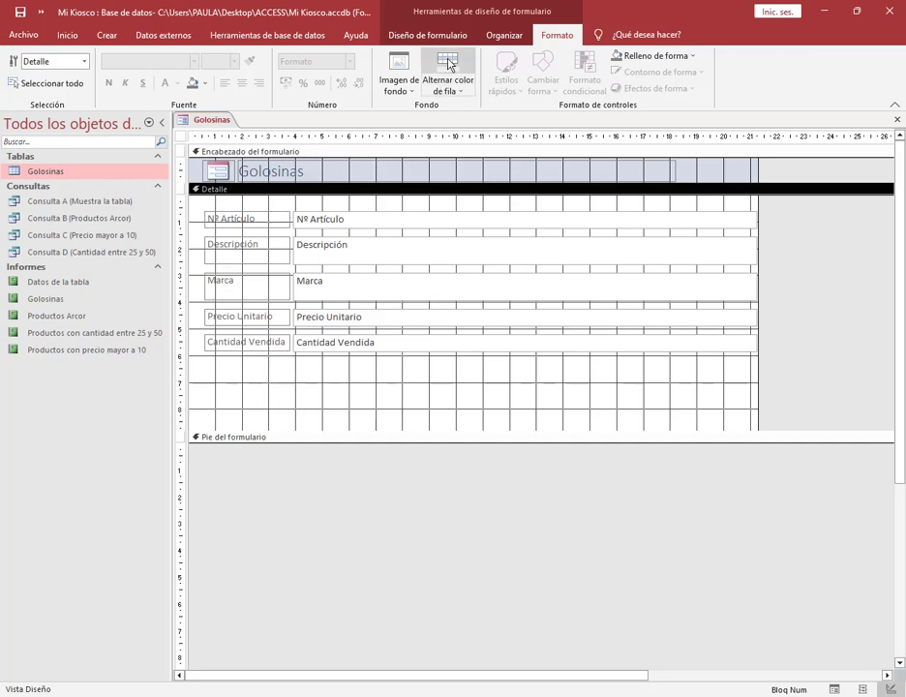
Examine the form design tools and look through all the controls that can be added to the form.
{"action": "left_click", "coordinate": [463, 17]}
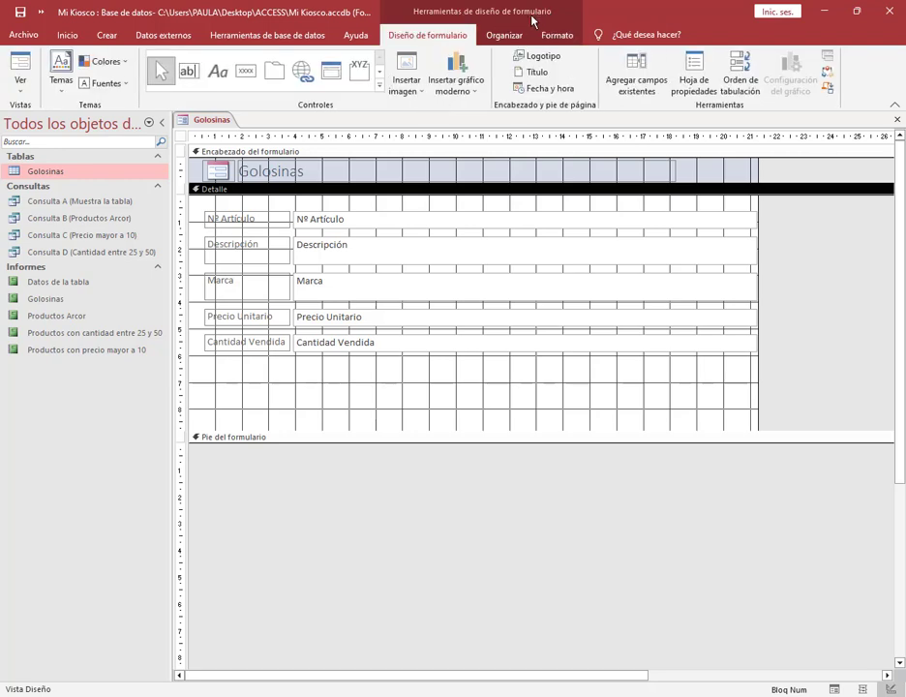
{"action": "left_click_drag", "start_coordinate": [385, 28], "coordinate": [471, 44]}
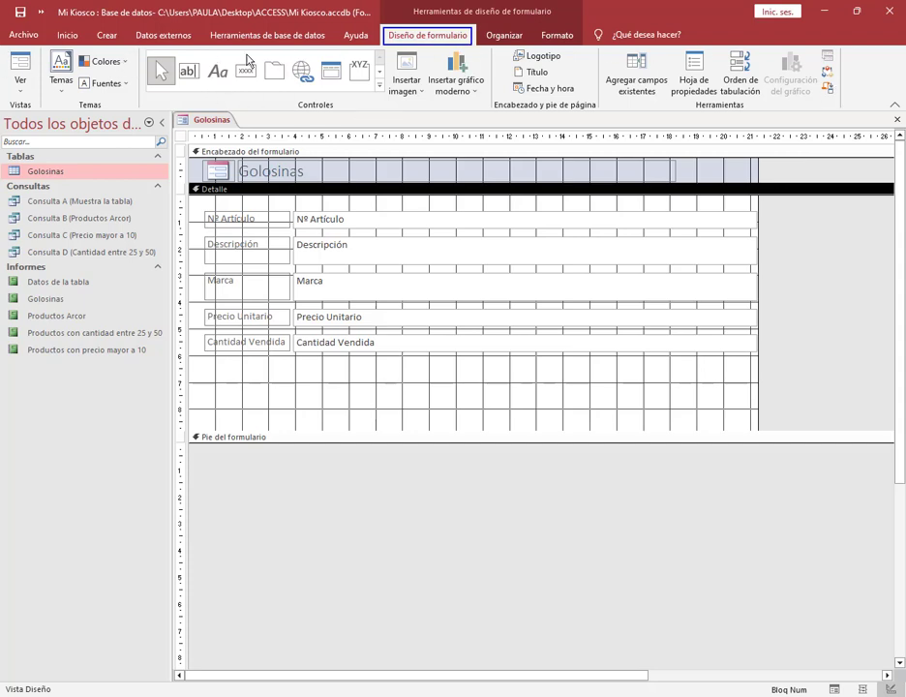
{"action": "mouse_move", "coordinate": [137, 45]}
{"action": "left_mouse_down"}
{"action": "mouse_move", "coordinate": [491, 145]}
{"action": "mouse_move", "coordinate": [505, 112]}
{"action": "mouse_move", "coordinate": [494, 118]}
{"action": "left_mouse_up"}
{"action": "left_click_drag", "start_coordinate": [330, 155], "coordinate": [323, 114]}
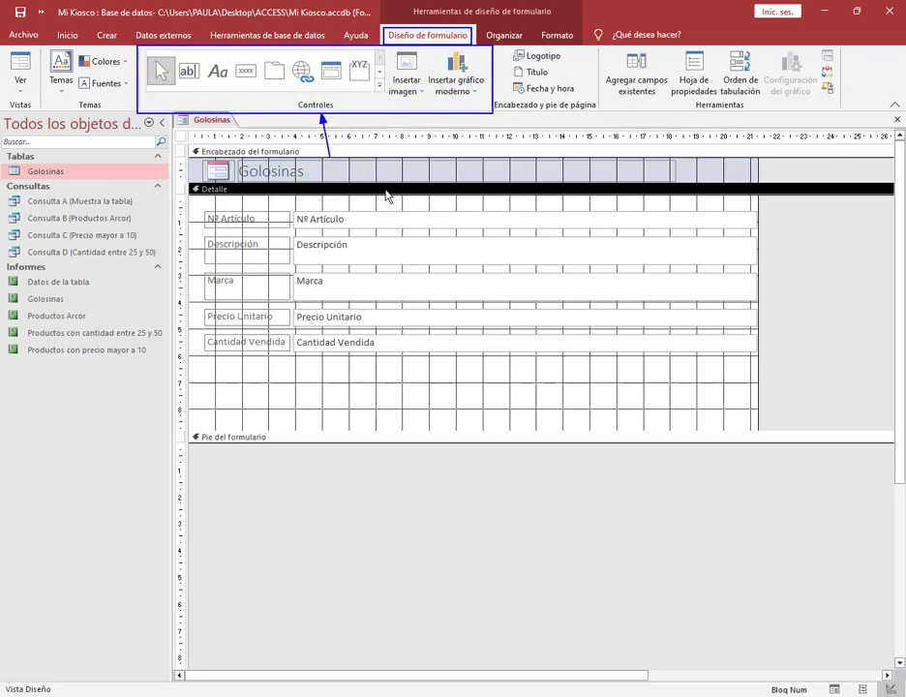
{"action": "key", "text": "Escape"}
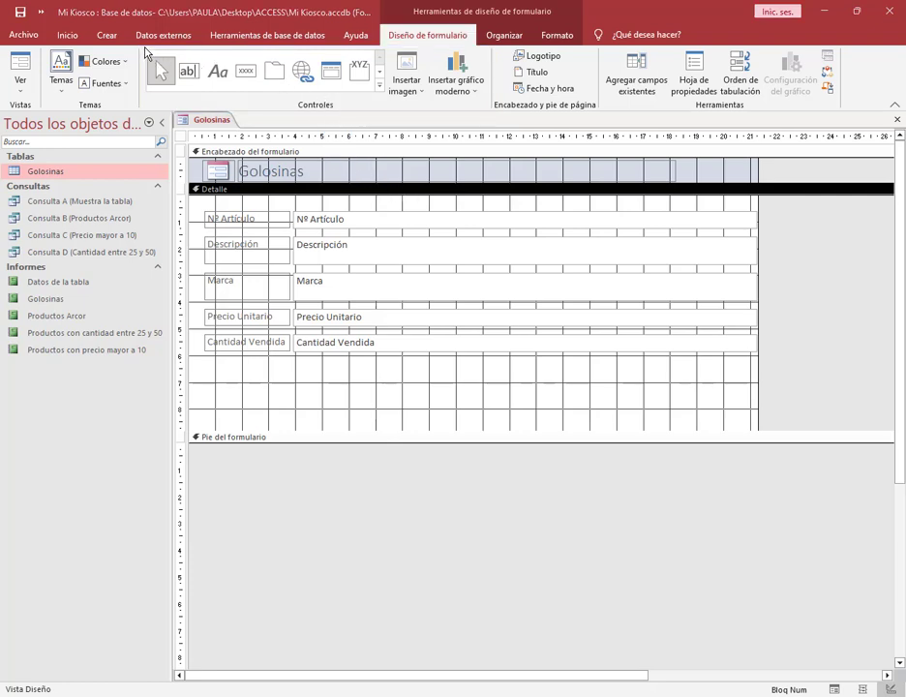
{"action": "mouse_move", "coordinate": [146, 52]}
{"action": "left_mouse_down"}
{"action": "mouse_move", "coordinate": [273, 89]}
{"action": "mouse_move", "coordinate": [385, 97]}
{"action": "left_mouse_up"}
{"action": "left_click", "coordinate": [380, 74]}
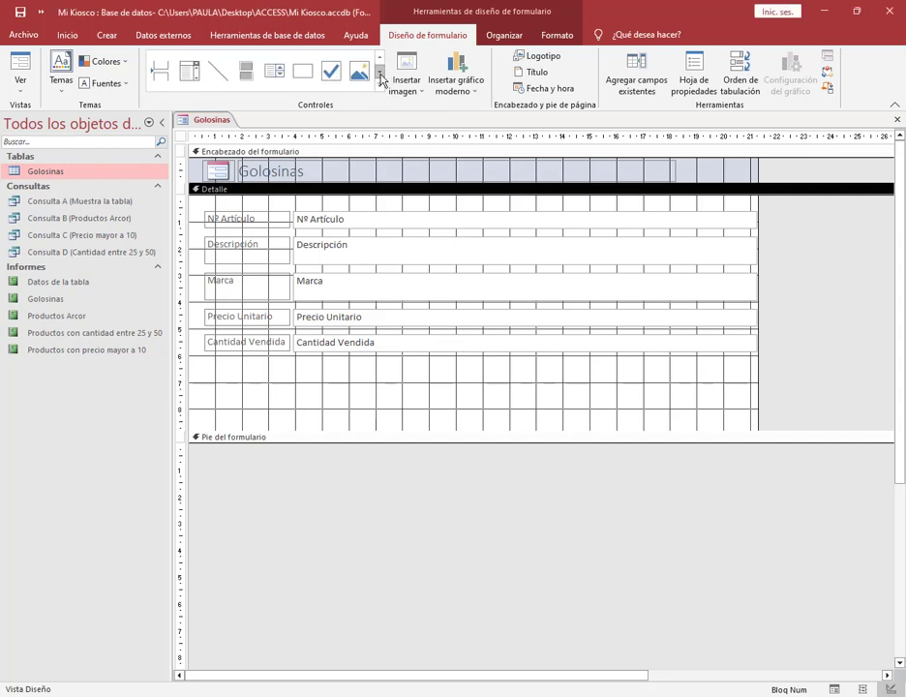
{"action": "left_click", "coordinate": [382, 75]}
{"action": "left_click", "coordinate": [379, 57]}
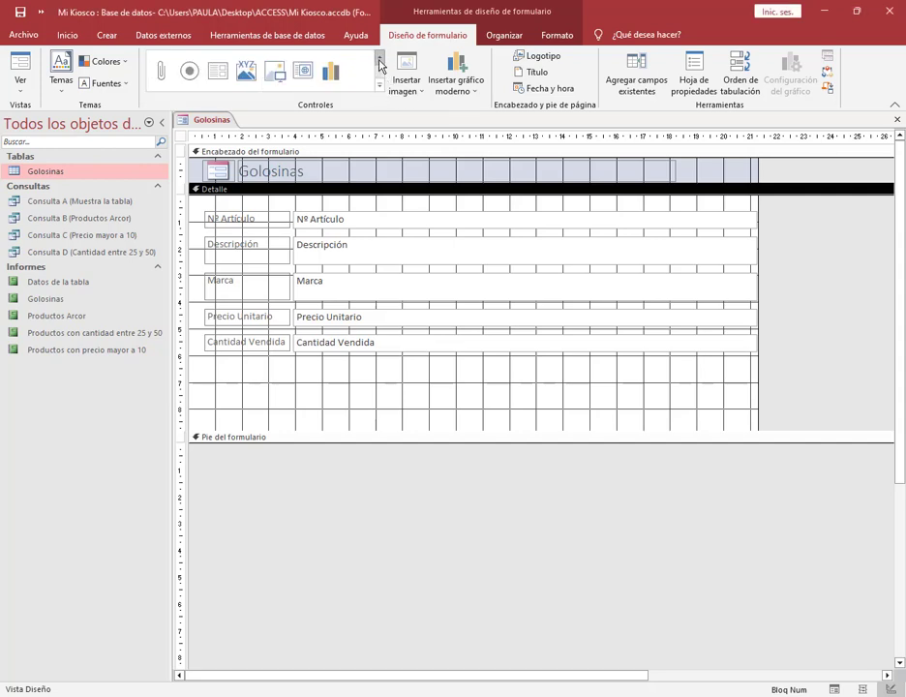
{"action": "left_click", "coordinate": [380, 57]}
{"action": "left_click", "coordinate": [379, 57]}
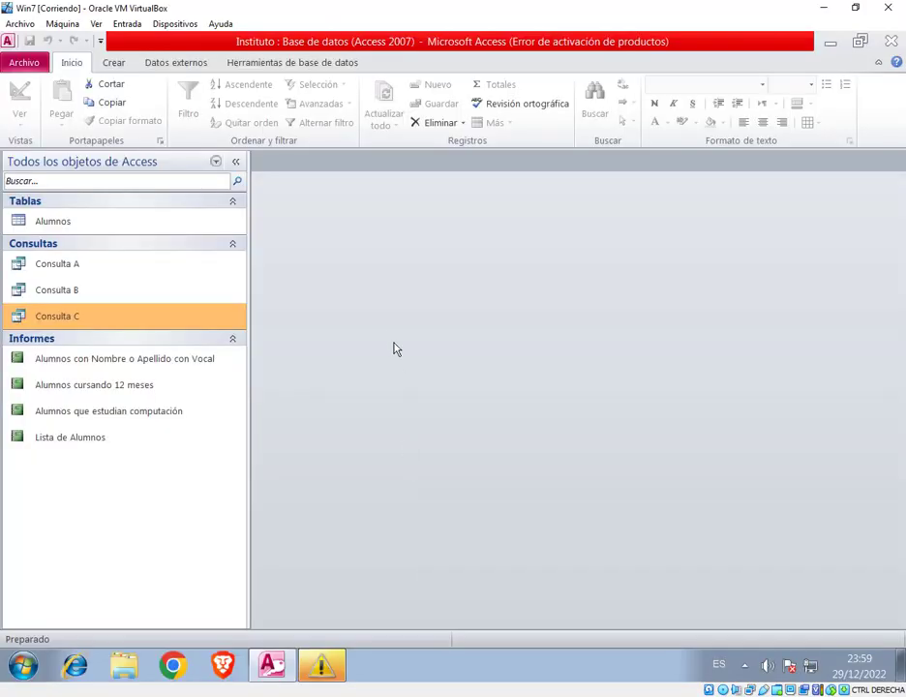
In the Instituto database on the Win7 virtual machine, create a form from the Alumnos table and show it in Design view.
{"action": "left_click", "coordinate": [114, 222]}
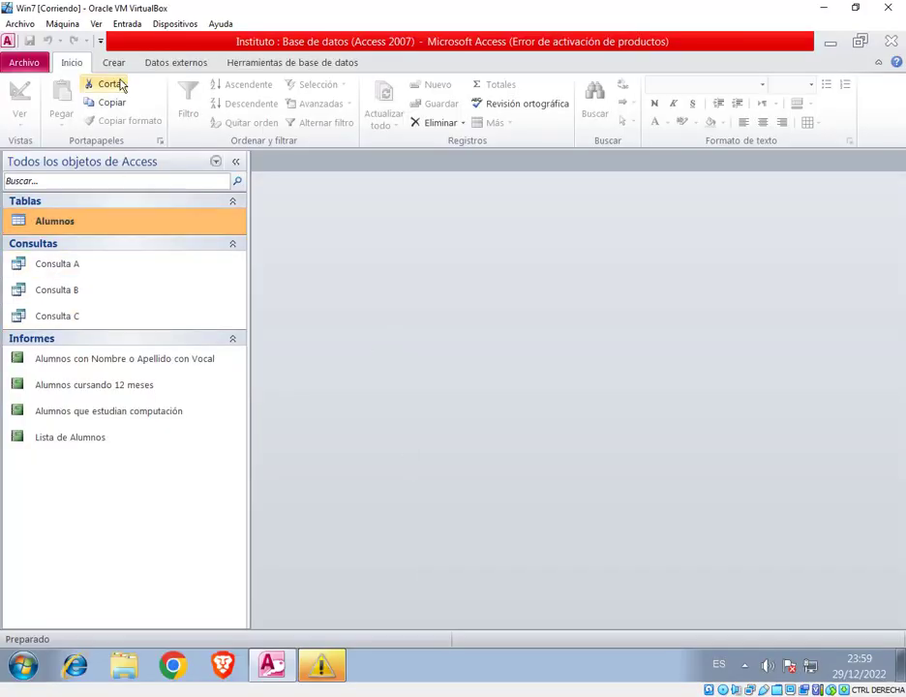
{"action": "left_click", "coordinate": [116, 64]}
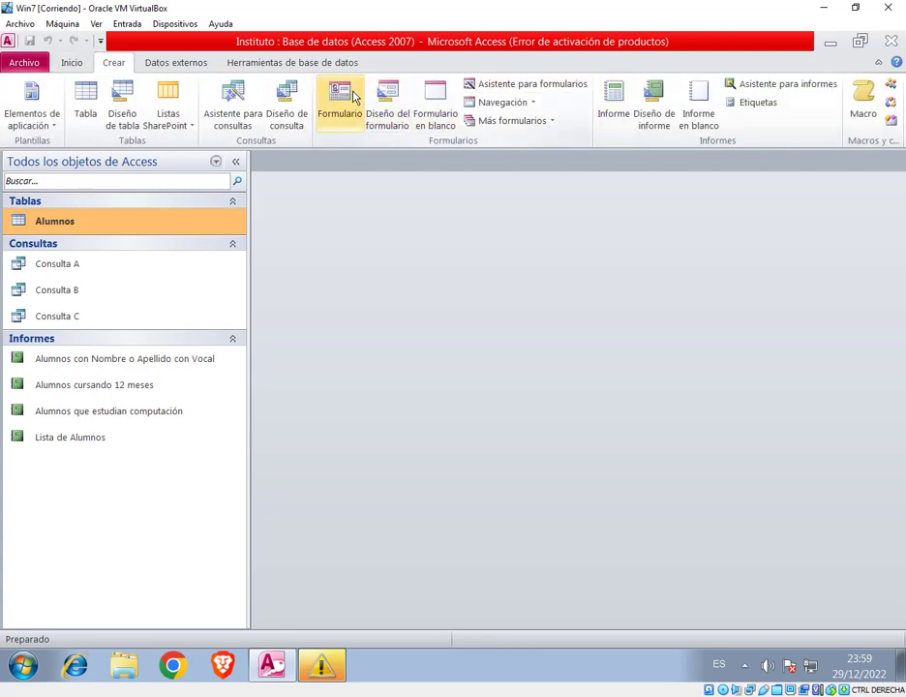
{"action": "left_click", "coordinate": [337, 114]}
{"action": "right_click", "coordinate": [300, 167]}
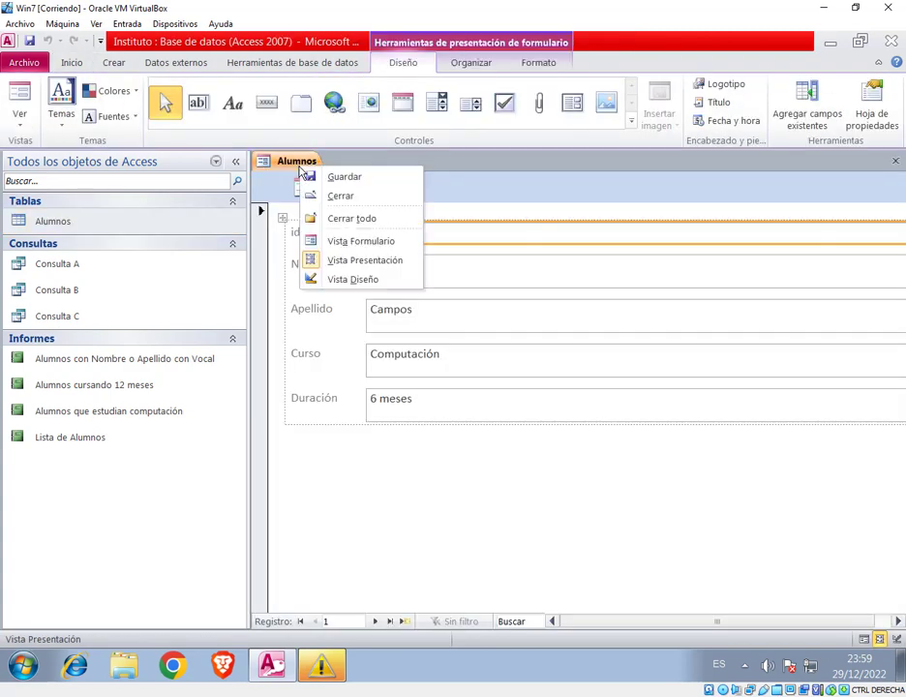
{"action": "left_click", "coordinate": [334, 277]}
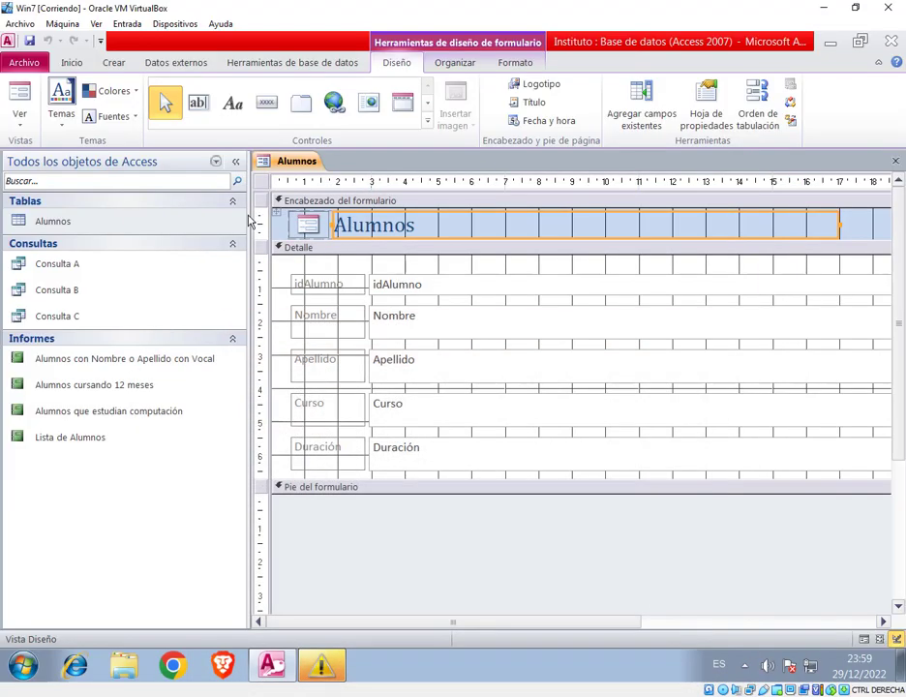
Minimize Instituto, start Access 2013 on the virtual machine and dismiss its activation wizard.
{"action": "left_click", "coordinate": [831, 43]}
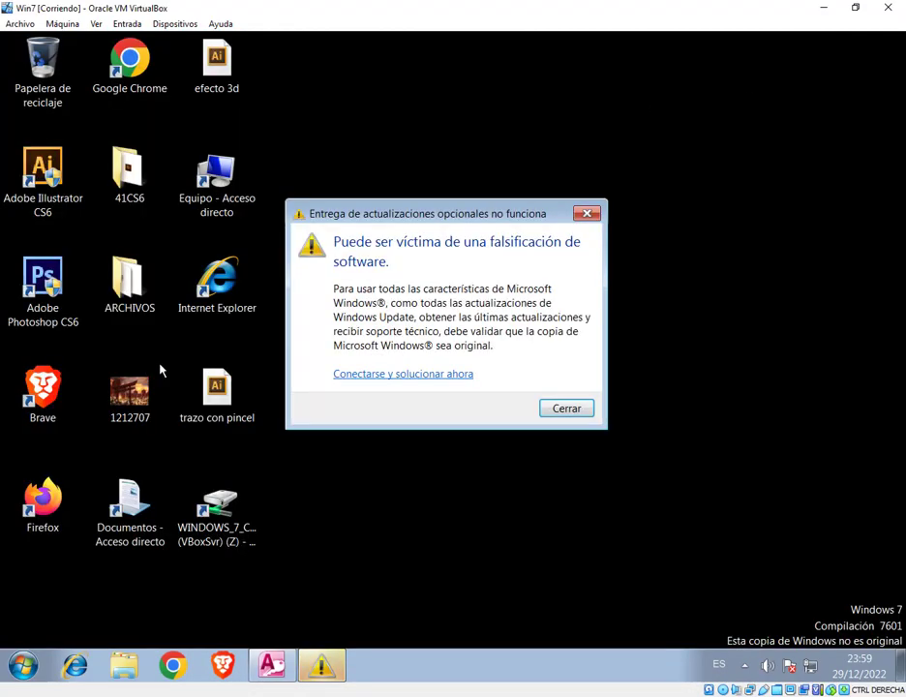
{"action": "left_click", "coordinate": [589, 211]}
{"action": "left_click", "coordinate": [18, 668]}
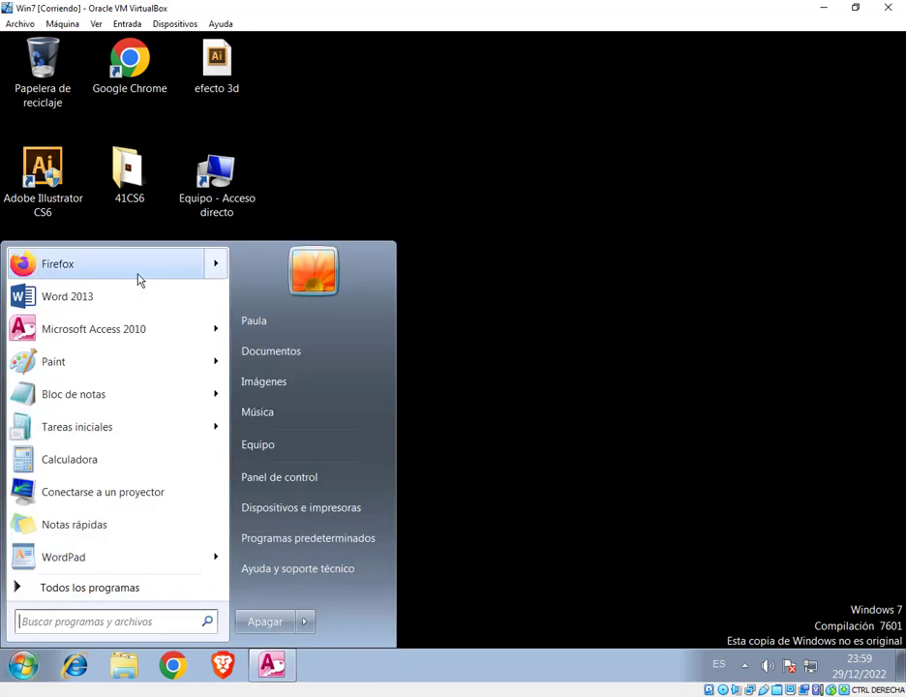
{"action": "type", "text": "acc"}
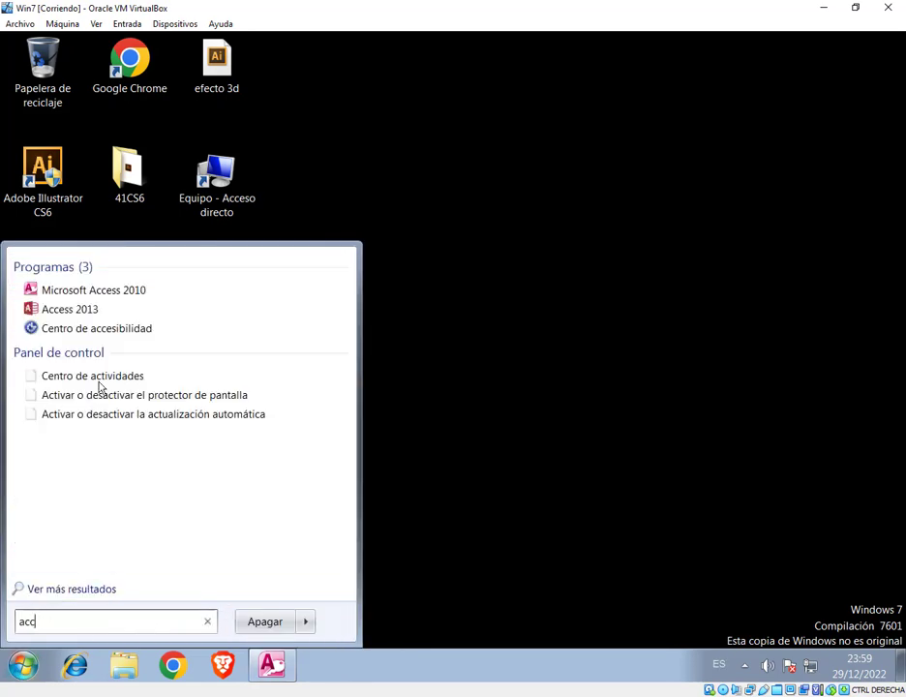
{"action": "left_click", "coordinate": [95, 302]}
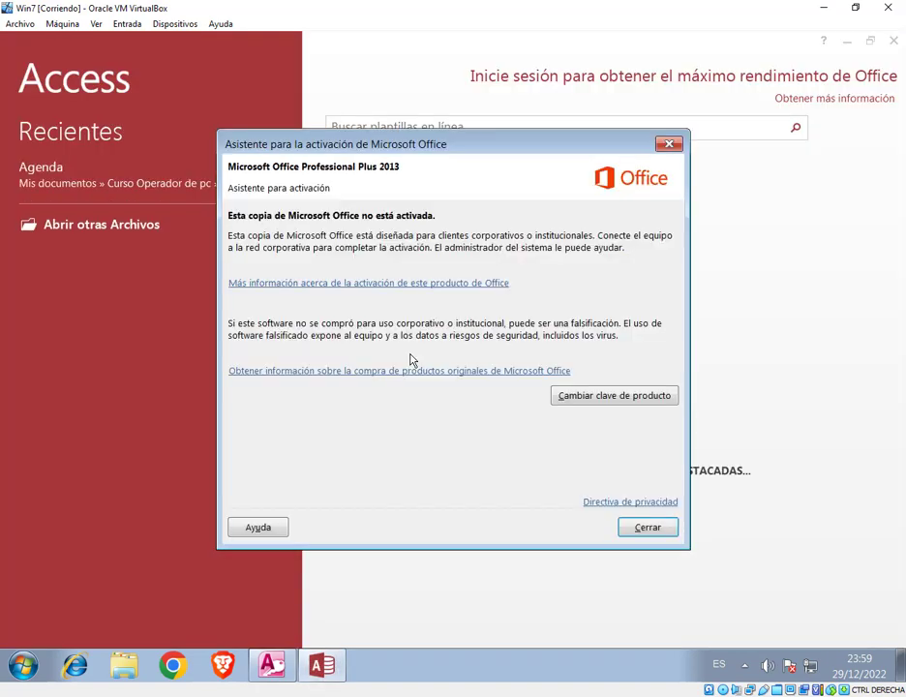
{"action": "left_click", "coordinate": [647, 528]}
Open the recent Agenda database in Access 2013 and enable its content.
{"action": "left_click", "coordinate": [110, 234]}
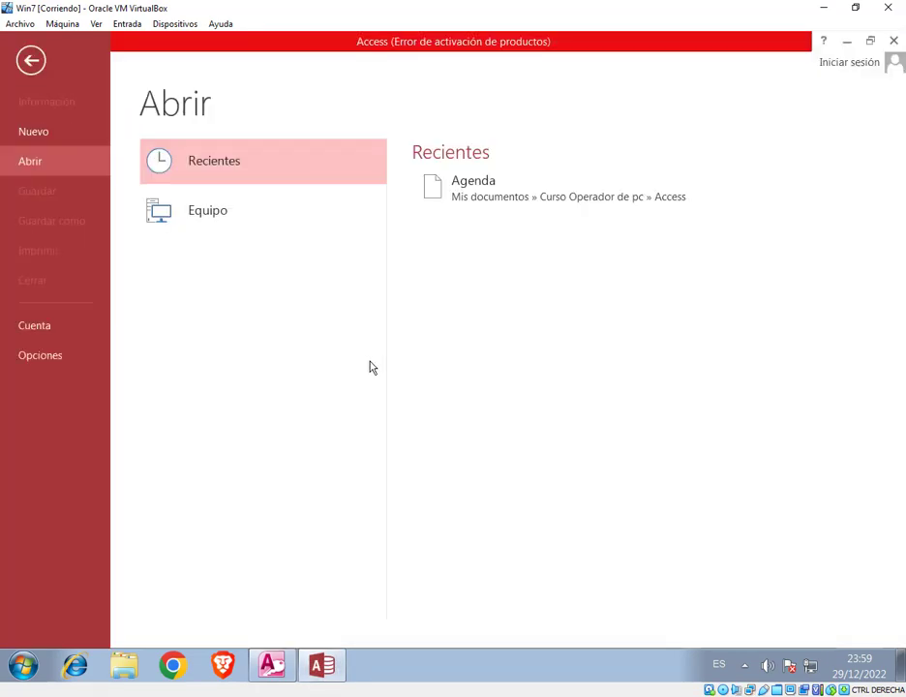
{"action": "left_click", "coordinate": [480, 199]}
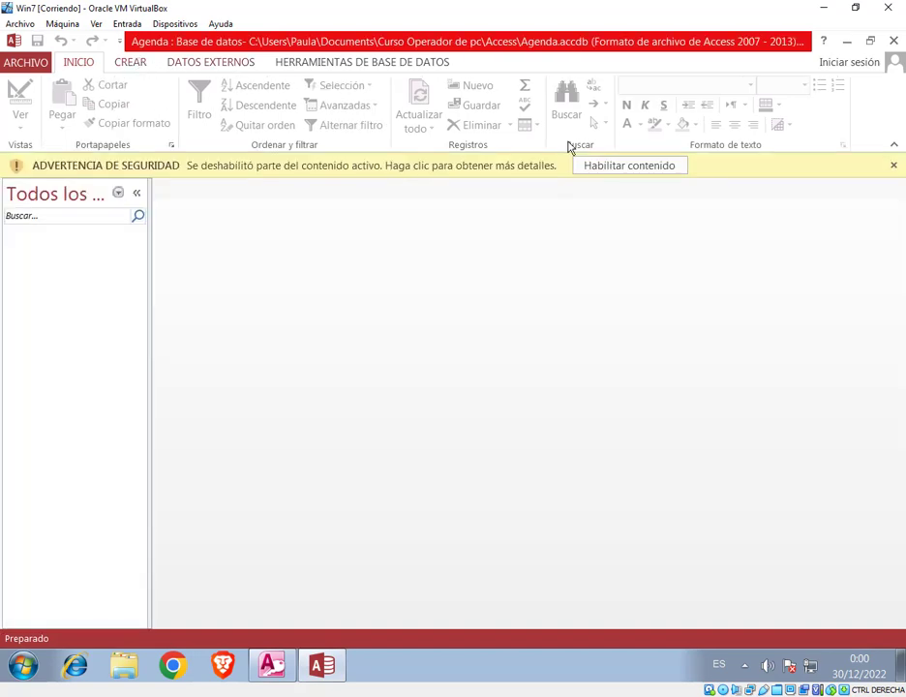
{"action": "left_click", "coordinate": [658, 170]}
Create a blank table in Agenda, then close it unsaved along with the database.
{"action": "left_click", "coordinate": [131, 63]}
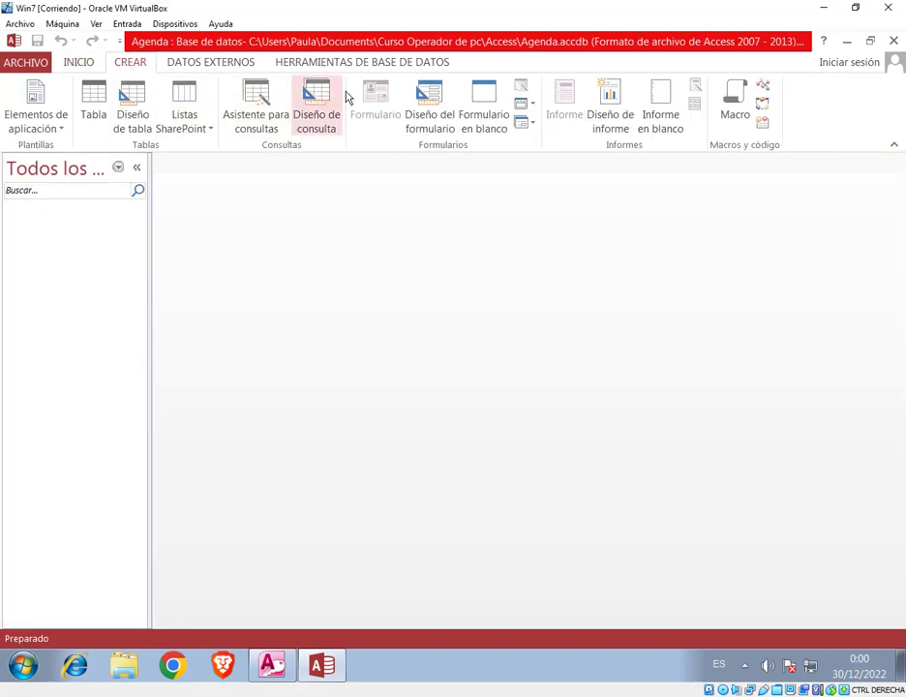
{"action": "left_click", "coordinate": [93, 115]}
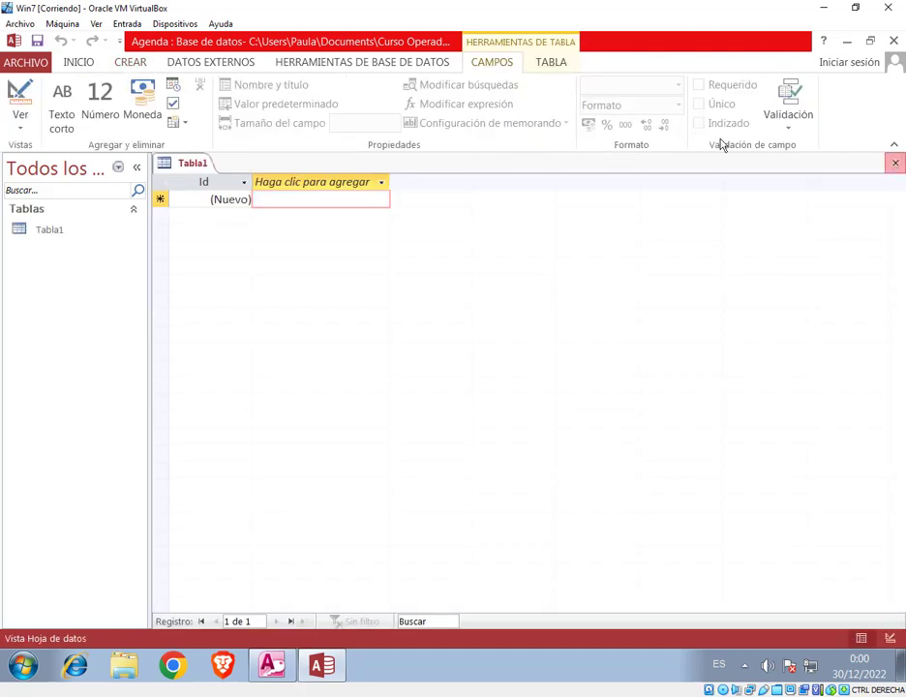
{"action": "left_click", "coordinate": [895, 163]}
{"action": "left_click", "coordinate": [25, 62]}
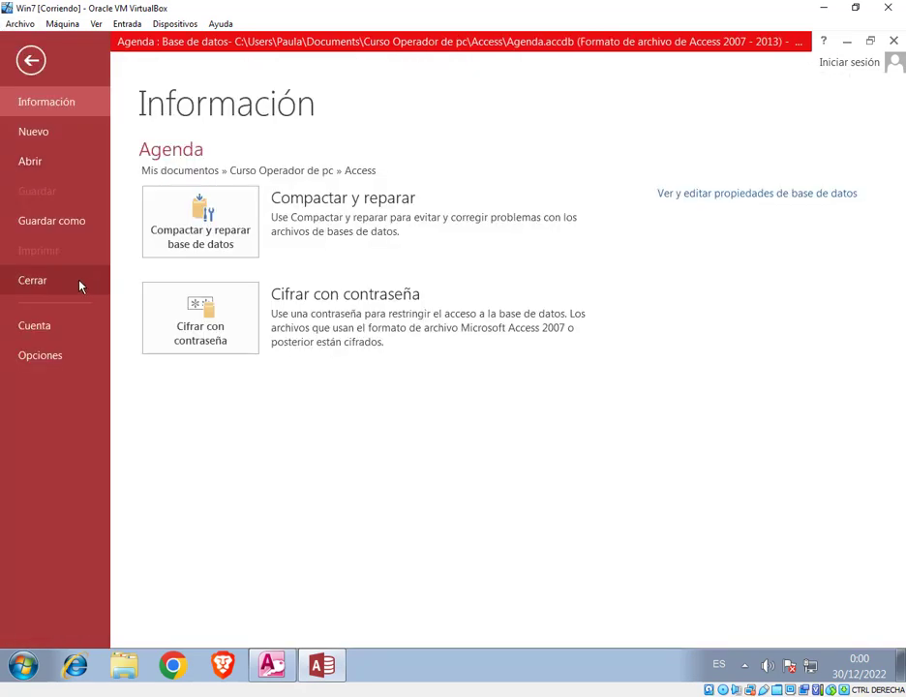
{"action": "left_click", "coordinate": [81, 286]}
Try to open the Instituto database from the shared folder reached through the Escritorio location.
{"action": "left_click", "coordinate": [32, 67]}
{"action": "left_click", "coordinate": [54, 162]}
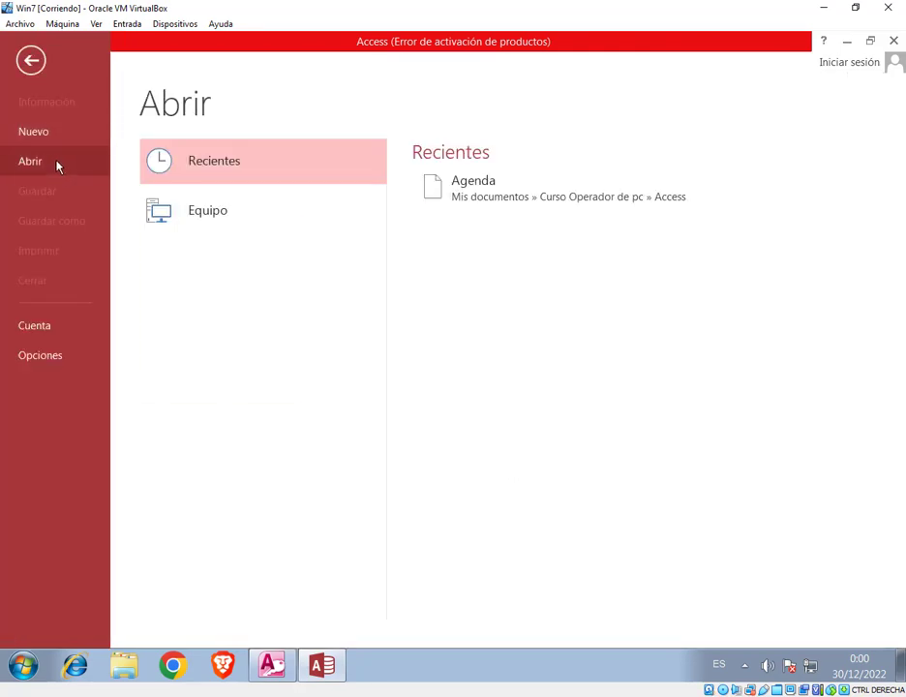
{"action": "left_click", "coordinate": [223, 229]}
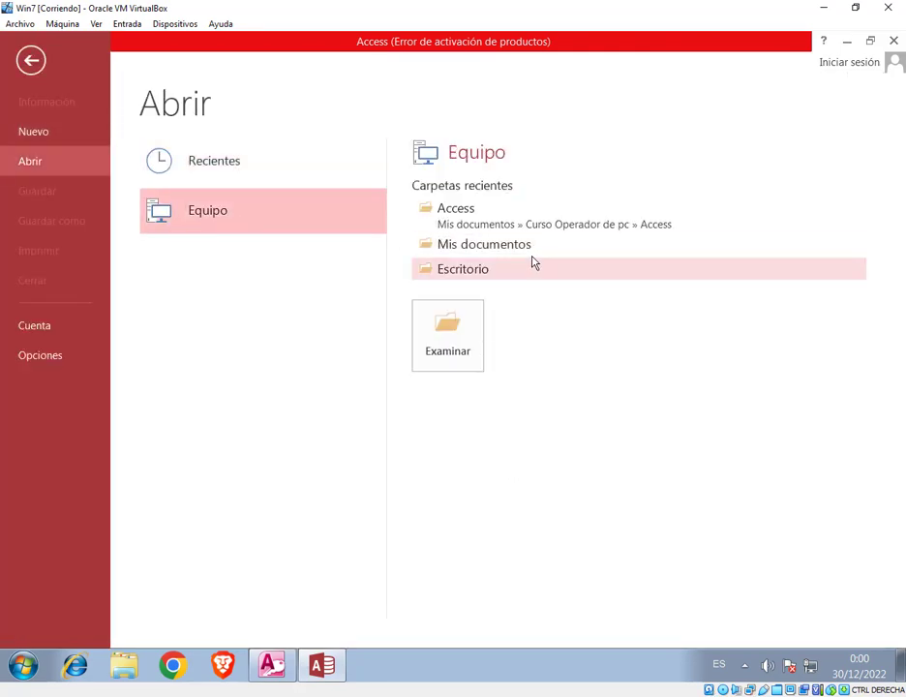
{"action": "left_click", "coordinate": [476, 274]}
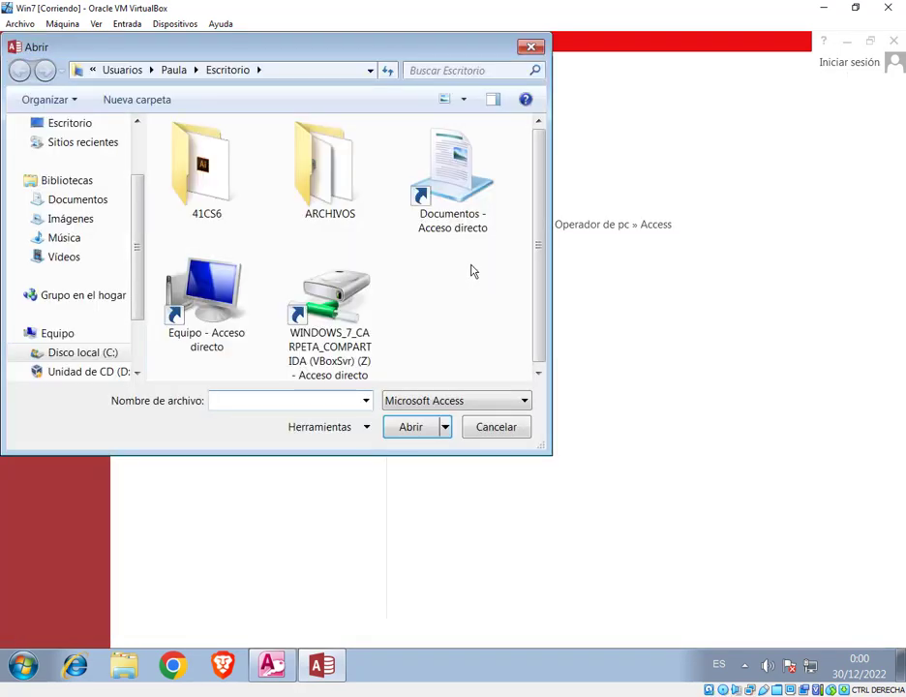
{"action": "double_click", "coordinate": [353, 299]}
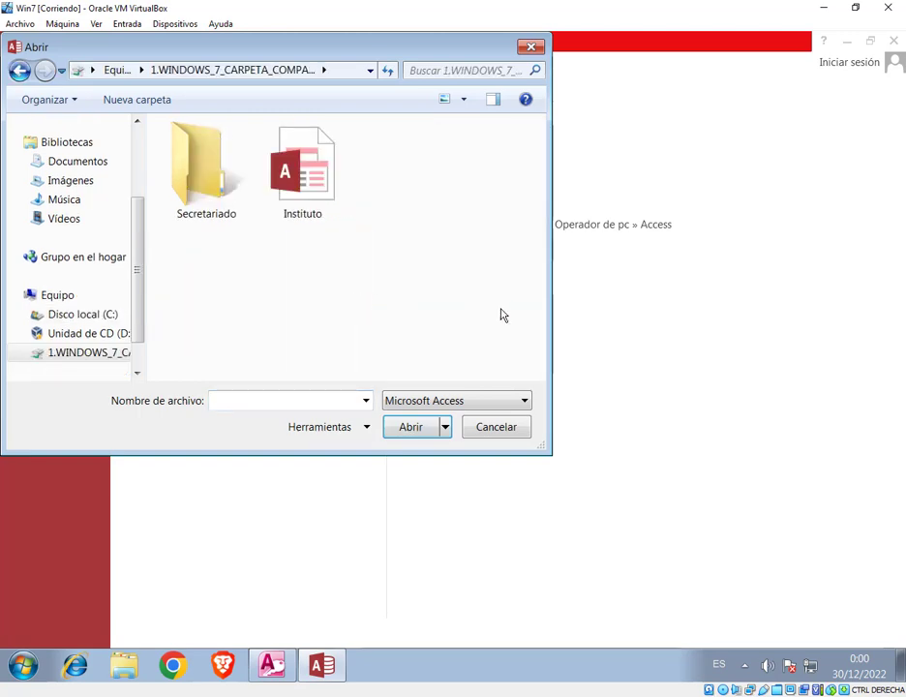
{"action": "double_click", "coordinate": [303, 166]}
{"action": "left_click", "coordinate": [442, 400]}
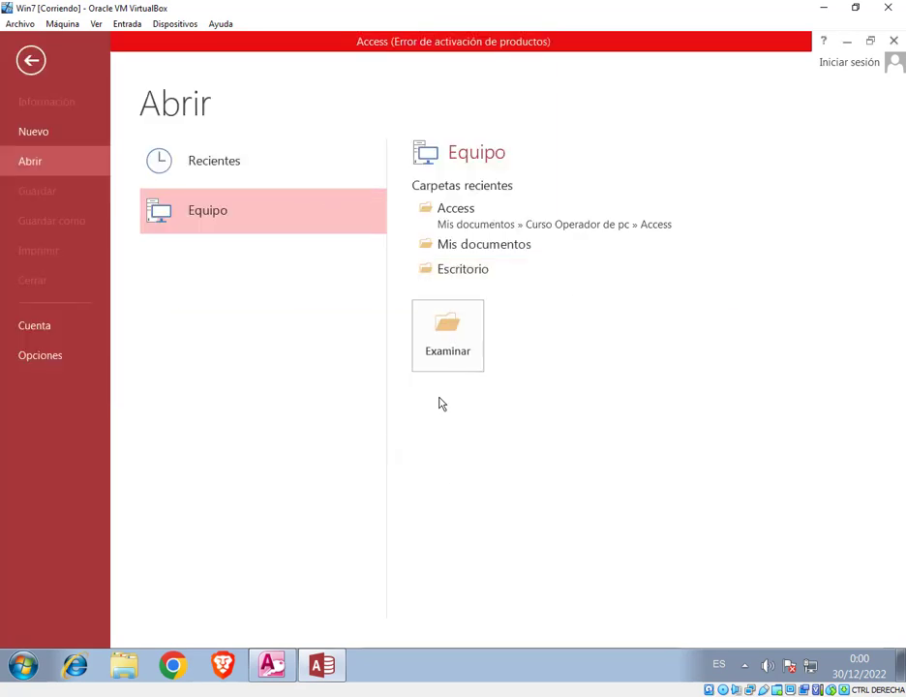
Switch to Access 2010 and close it without saving the Alumnos form design.
{"action": "left_click", "coordinate": [271, 665]}
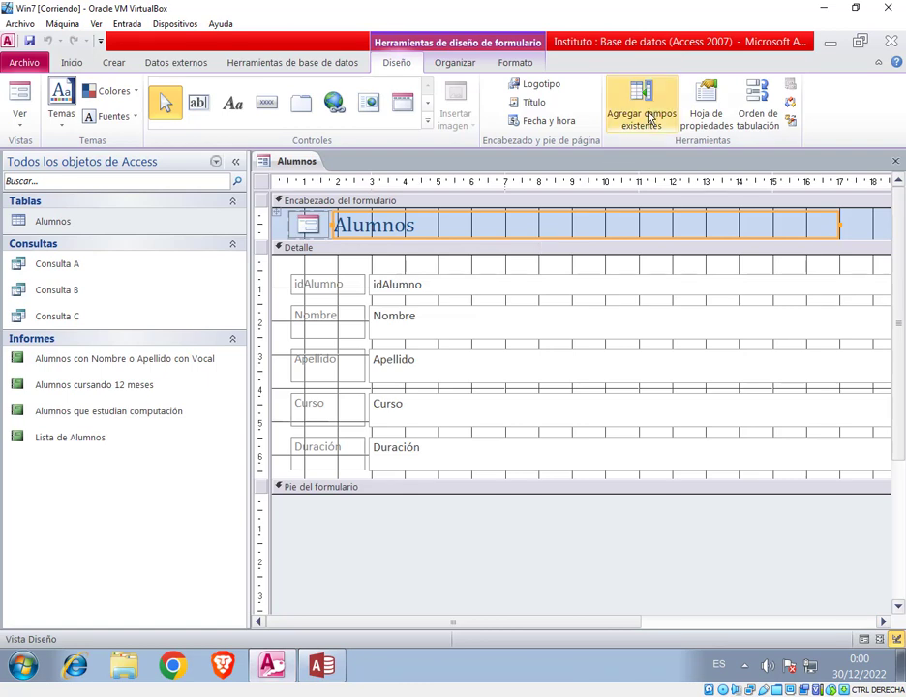
{"action": "left_click", "coordinate": [890, 41]}
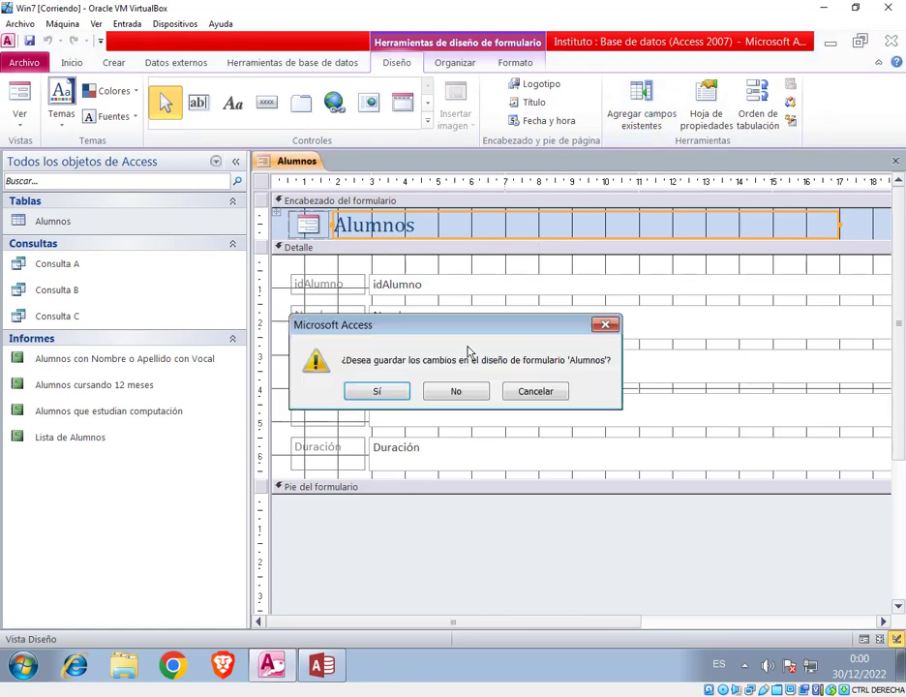
{"action": "left_click", "coordinate": [456, 391]}
Open the Instituto database from the shared Z: drive in Access 2013 and enable its content.
{"action": "left_click", "coordinate": [444, 339]}
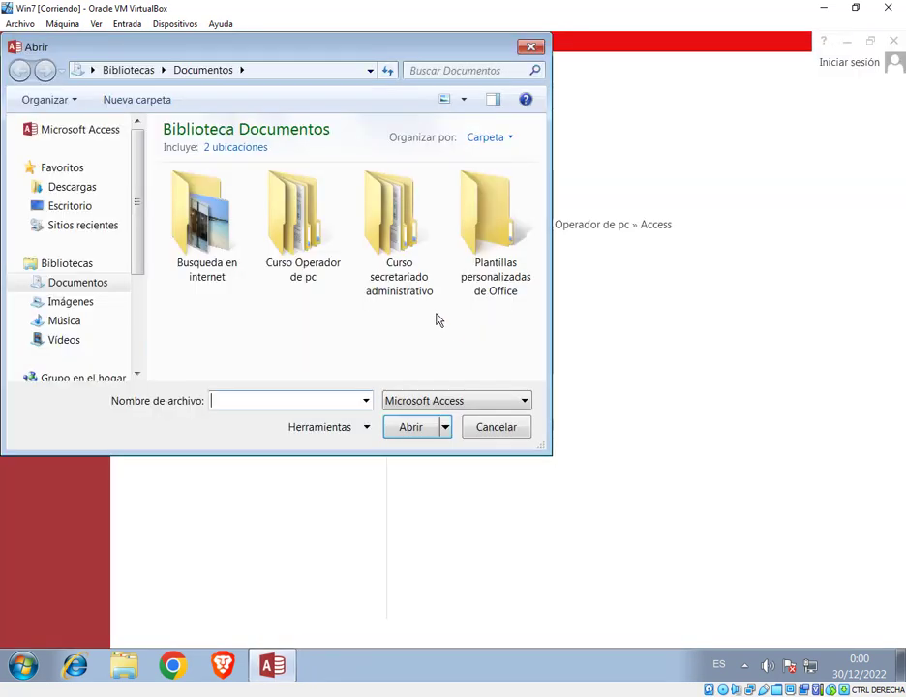
{"action": "left_click", "coordinate": [75, 207]}
{"action": "scroll", "coordinate": [358, 275], "scroll_direction": "down", "scroll_amount": 3}
{"action": "left_click", "coordinate": [87, 314]}
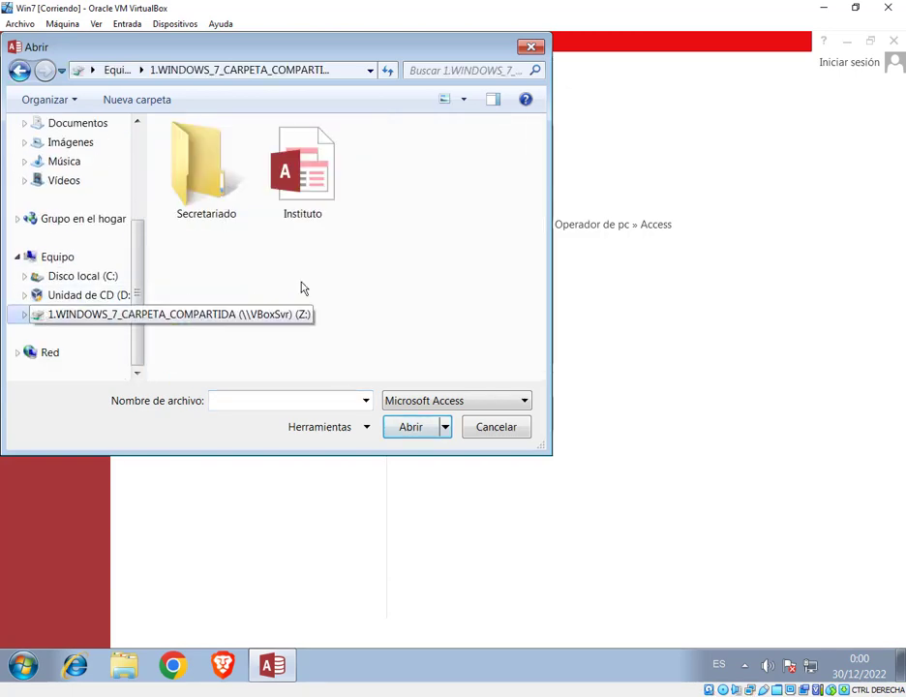
{"action": "left_click", "coordinate": [308, 182]}
{"action": "double_click", "coordinate": [308, 182]}
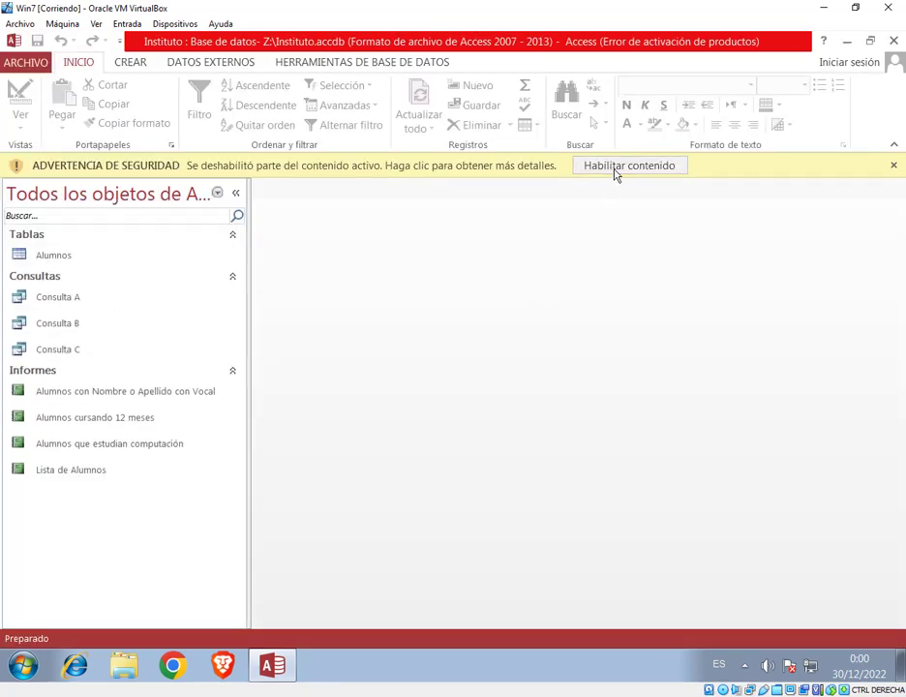
{"action": "left_click", "coordinate": [615, 174]}
{"action": "left_click", "coordinate": [523, 400]}
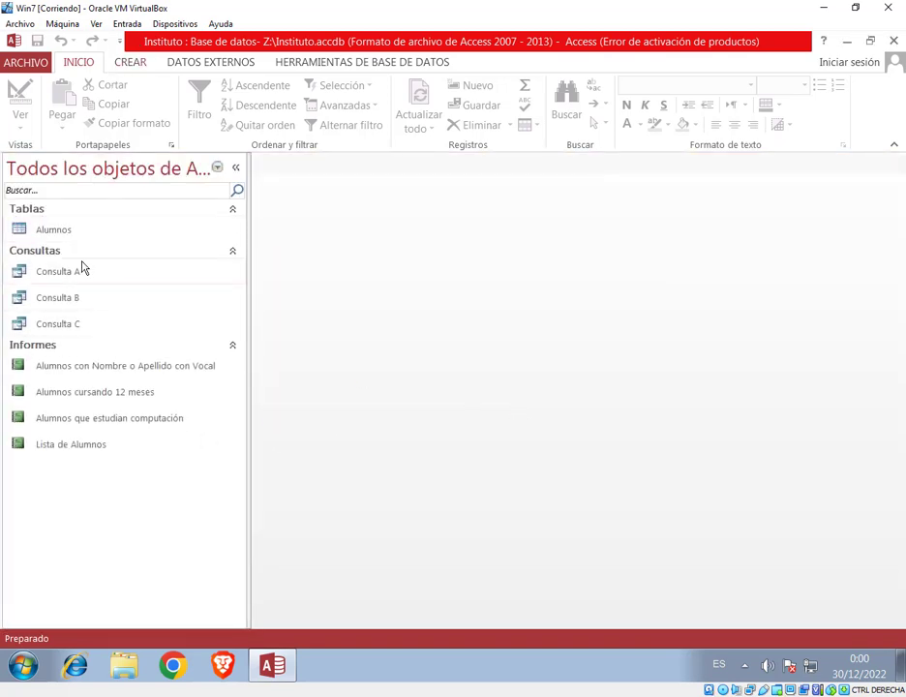
Create a form from the Alumnos table, then return to the Golosinas form design in Mi Kiosco.
{"action": "left_click", "coordinate": [60, 238]}
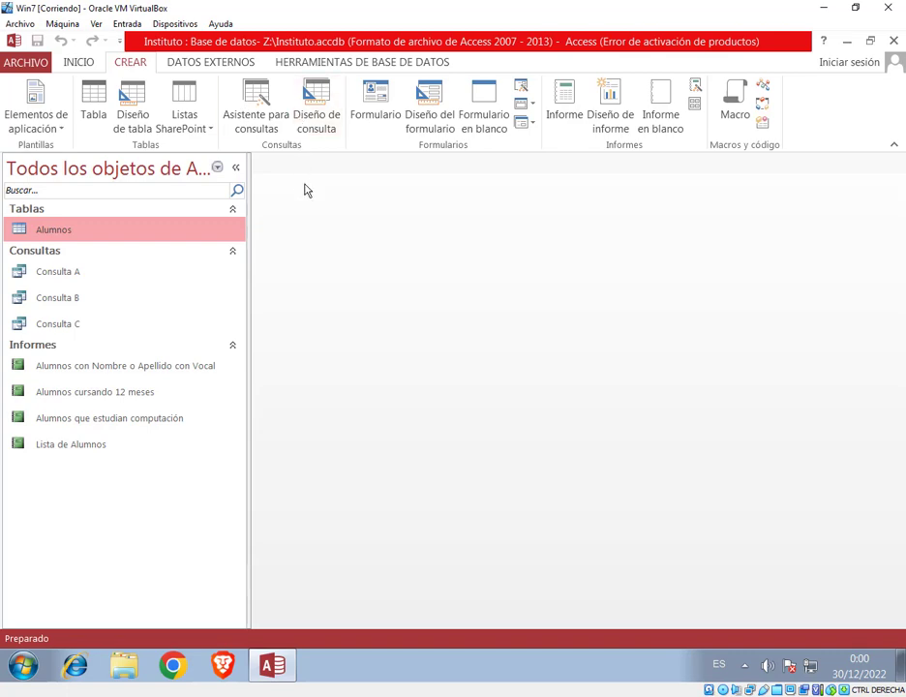
{"action": "left_click", "coordinate": [377, 109]}
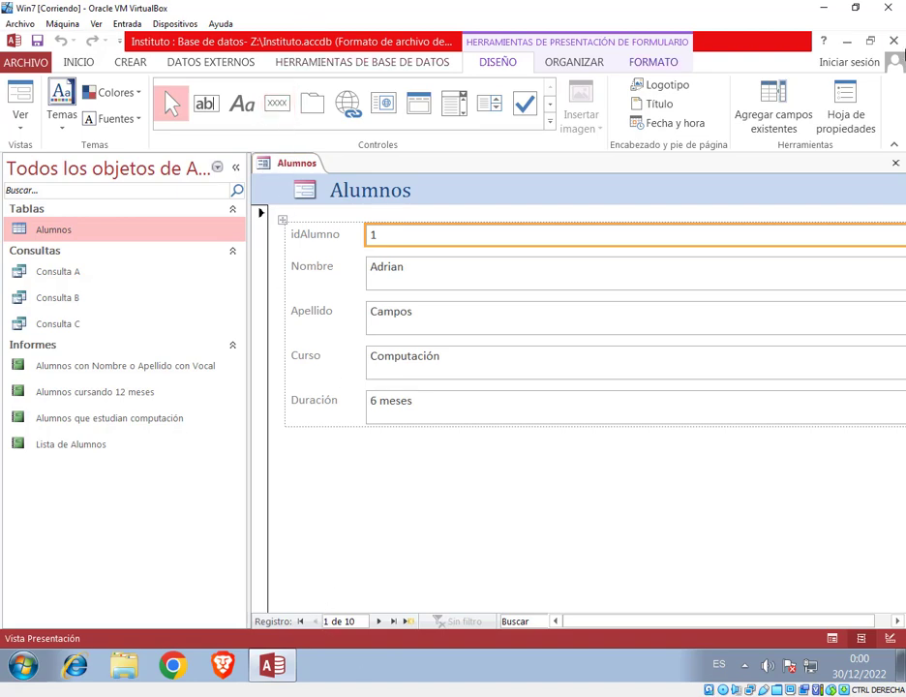
{"action": "left_click", "coordinate": [847, 41]}
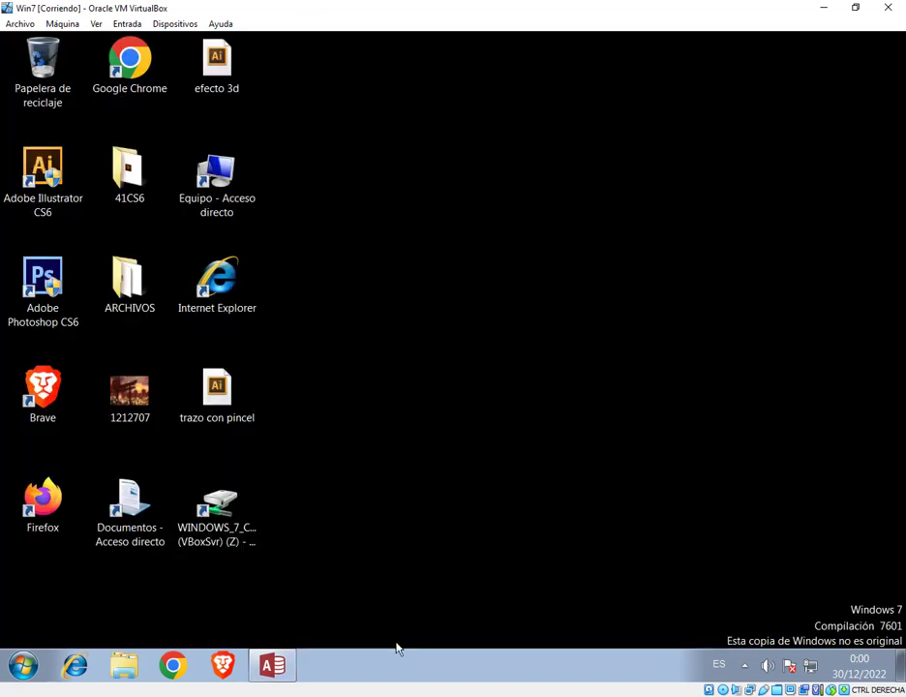
{"action": "left_click", "coordinate": [272, 665]}
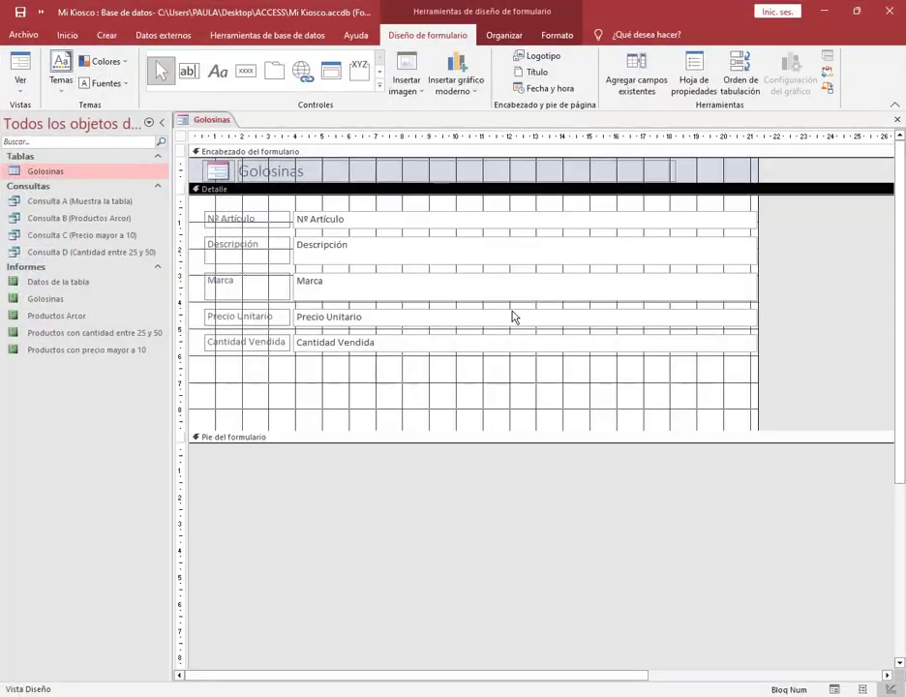
{"action": "left_click", "coordinate": [246, 71]}
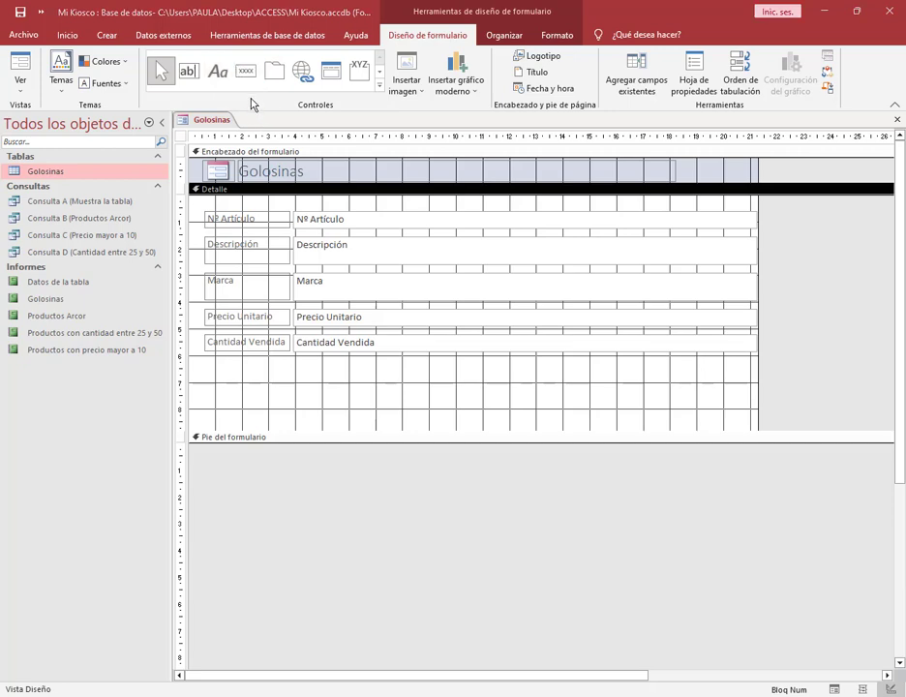
{"action": "left_click", "coordinate": [249, 78]}
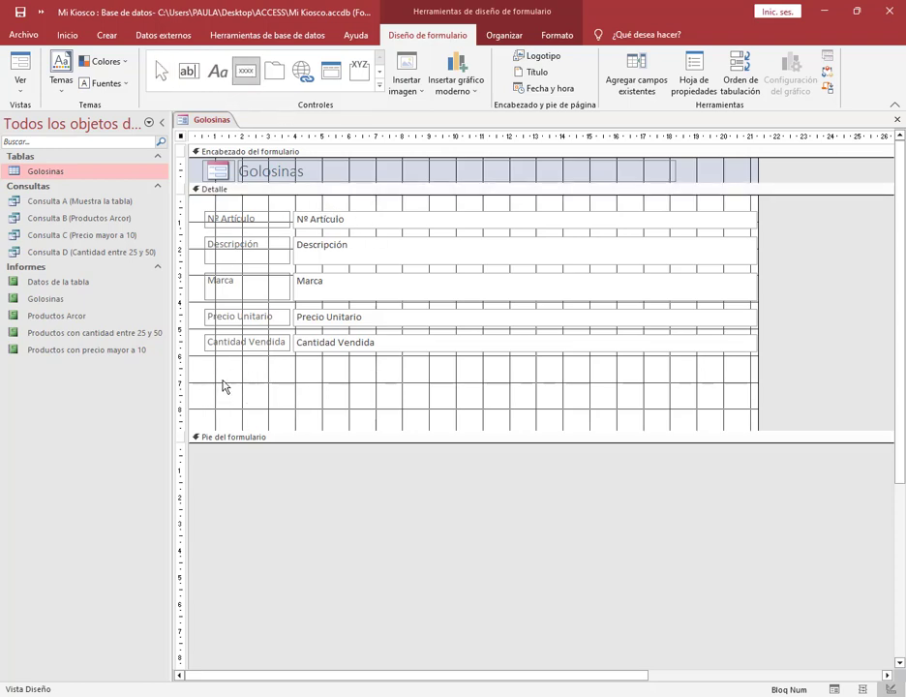
{"action": "left_click_drag", "start_coordinate": [202, 352], "coordinate": [752, 428]}
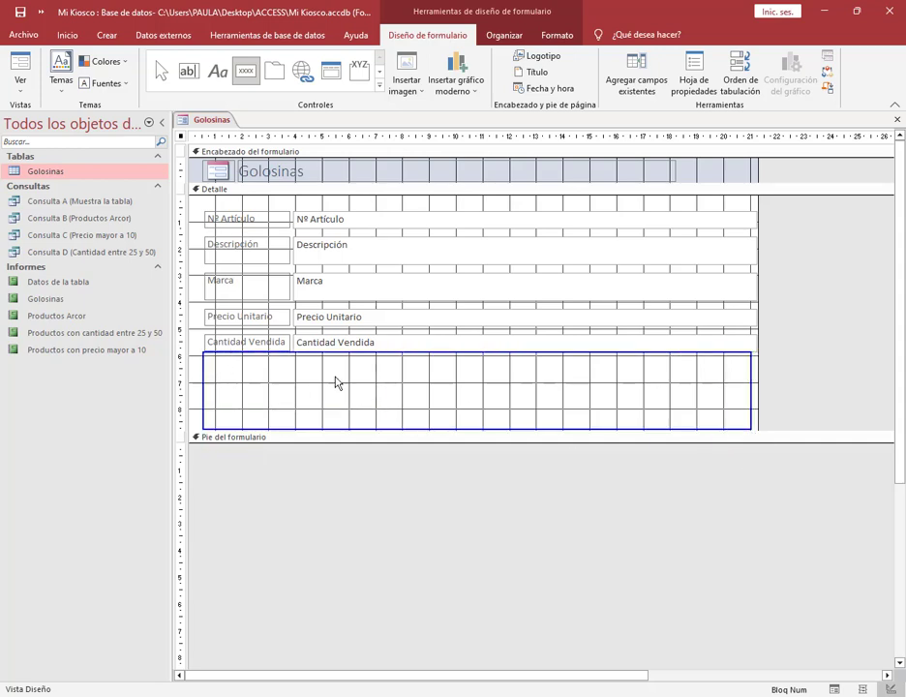
{"action": "left_click", "coordinate": [234, 367]}
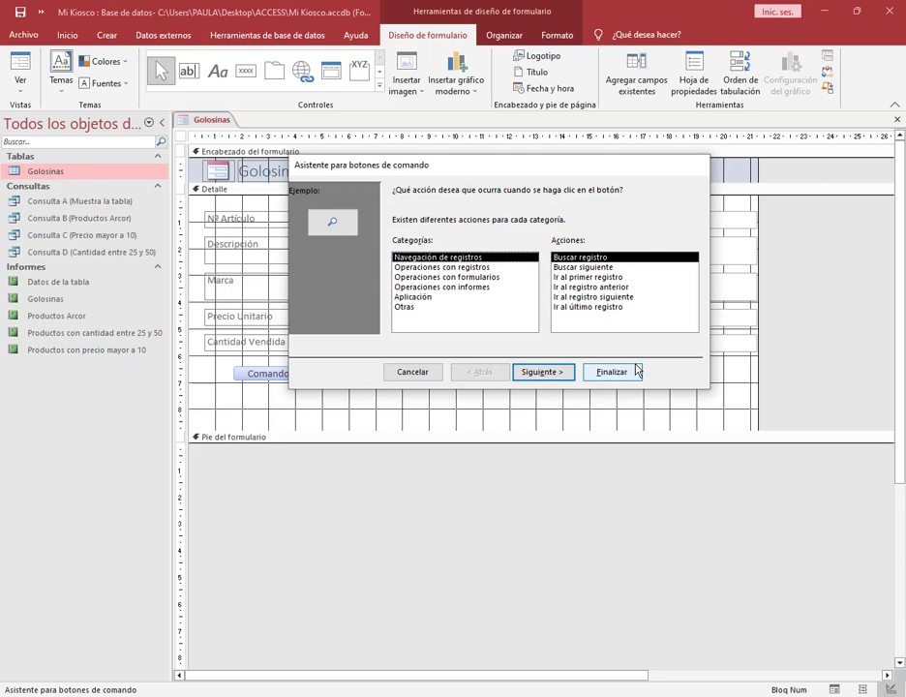
{"action": "left_click", "coordinate": [399, 372]}
{"action": "key", "text": "Delete"}
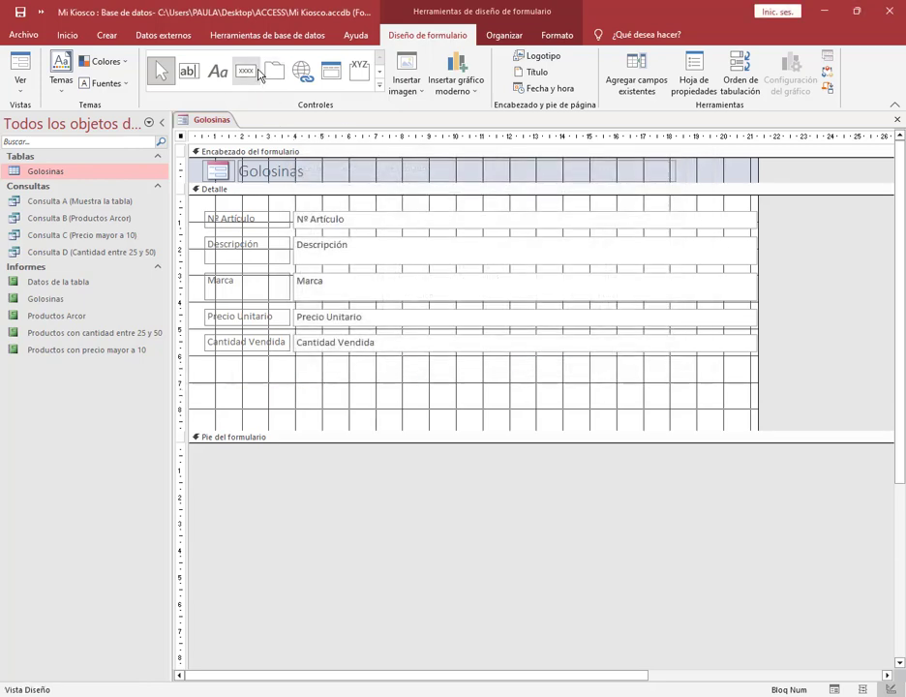
Draw a command button about 8 cm wide and 2 cm high below Cantidad Vendida and move its wizard clear of it.
{"action": "left_click", "coordinate": [246, 71]}
{"action": "left_click_drag", "start_coordinate": [214, 368], "coordinate": [434, 424]}
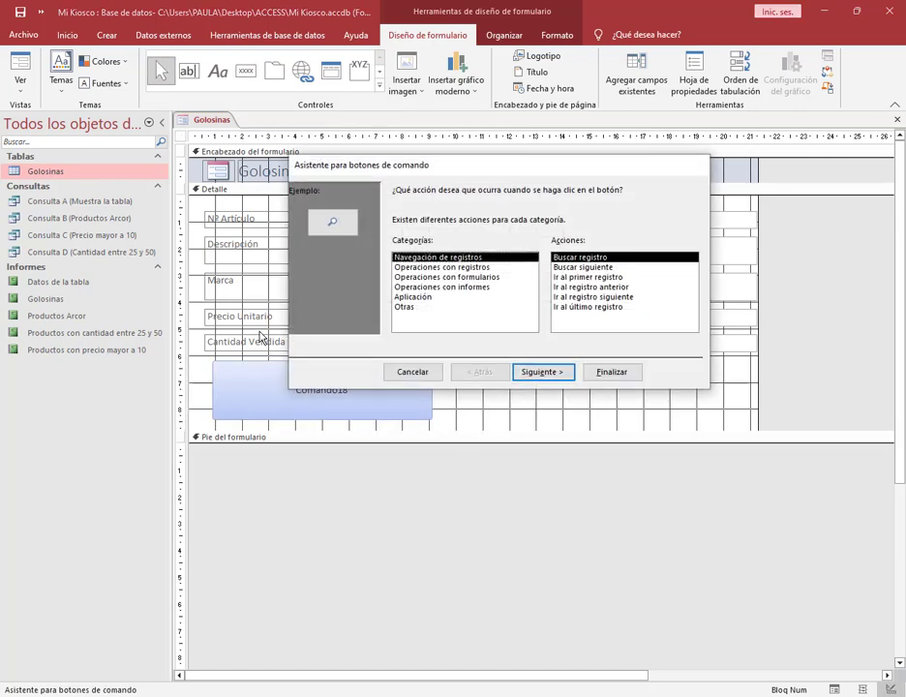
{"action": "mouse_move", "coordinate": [383, 165]}
{"action": "left_mouse_down"}
{"action": "mouse_move", "coordinate": [597, 129]}
{"action": "mouse_move", "coordinate": [532, 167]}
{"action": "mouse_move", "coordinate": [362, 186]}
{"action": "left_mouse_up"}
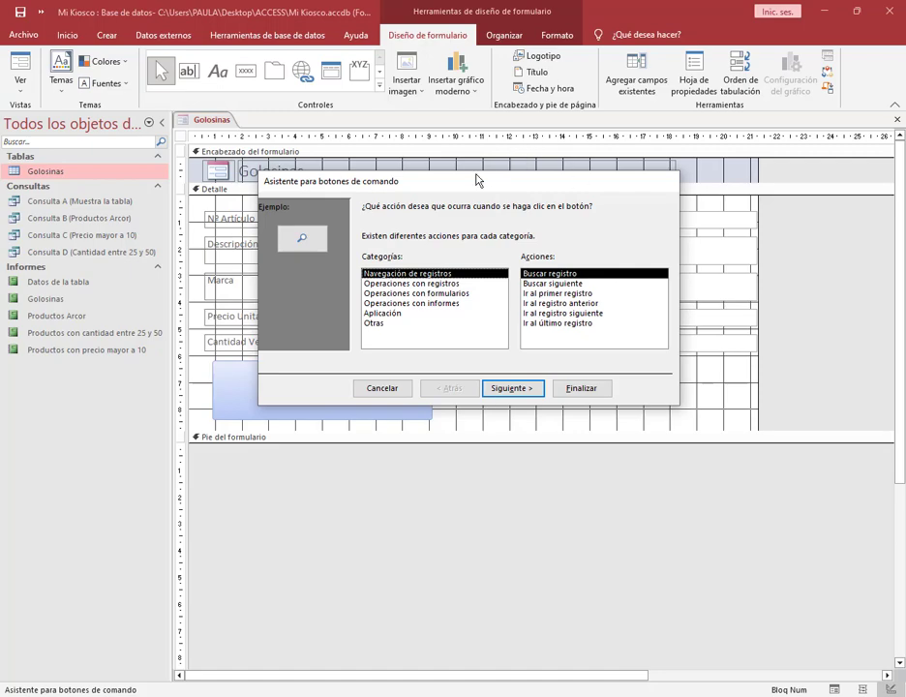
{"action": "mouse_move", "coordinate": [477, 179]}
{"action": "left_mouse_down"}
{"action": "mouse_move", "coordinate": [432, 135]}
{"action": "mouse_move", "coordinate": [570, 158]}
{"action": "mouse_move", "coordinate": [455, 135]}
{"action": "mouse_move", "coordinate": [476, 130]}
{"action": "left_mouse_up"}
{"action": "left_click_drag", "start_coordinate": [302, 114], "coordinate": [453, 133]}
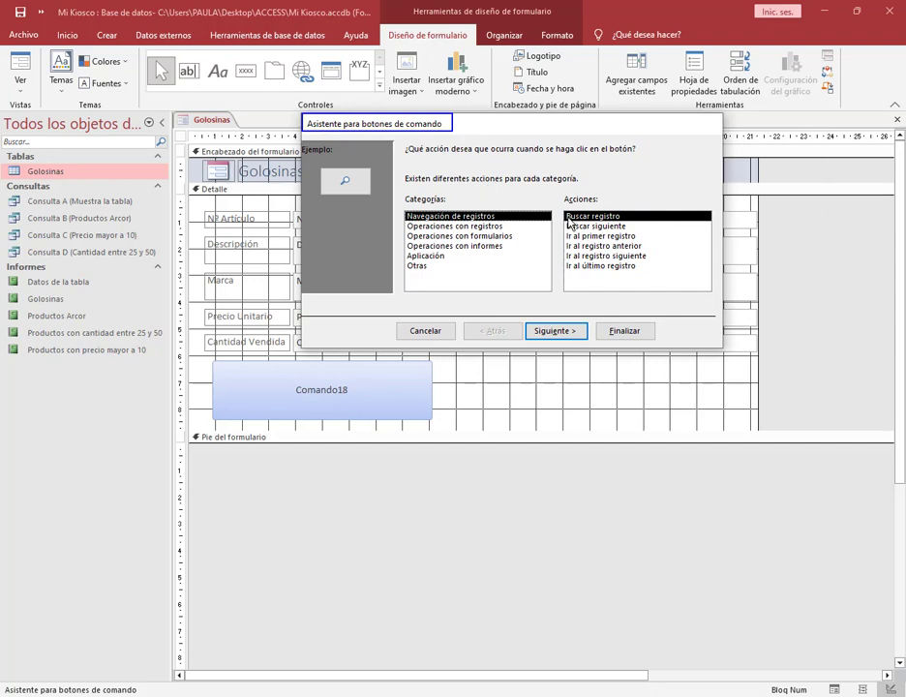
{"action": "key", "text": "Escape"}
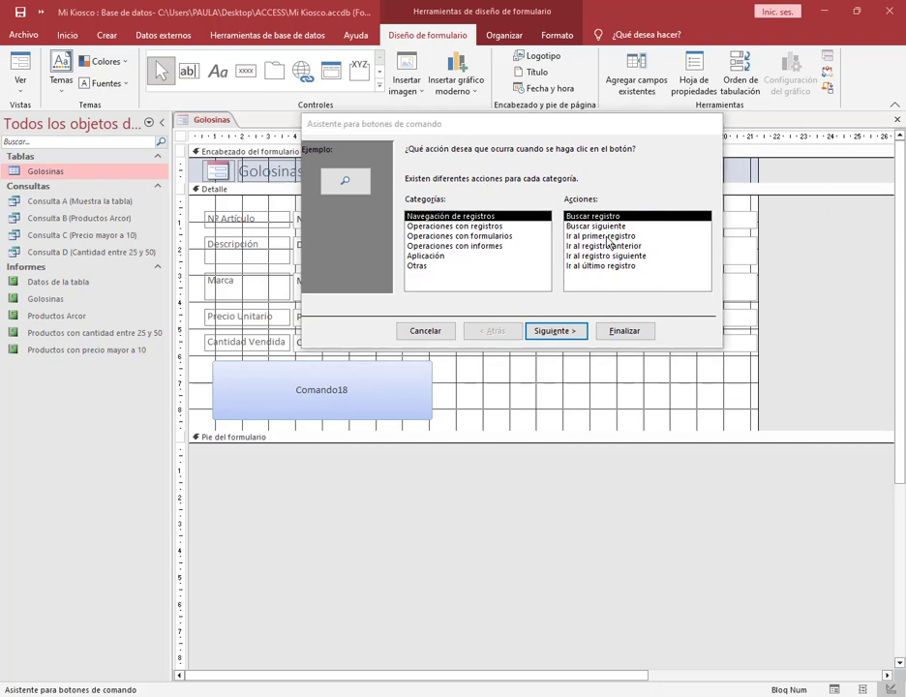
{"action": "left_click", "coordinate": [496, 126]}
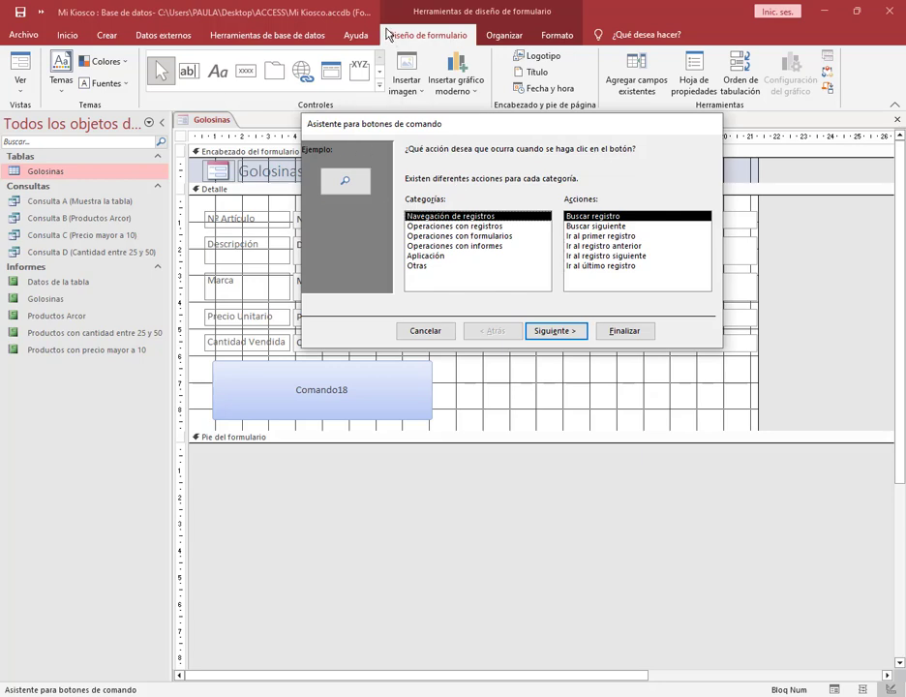
{"action": "left_click_drag", "start_coordinate": [385, 27], "coordinate": [472, 46]}
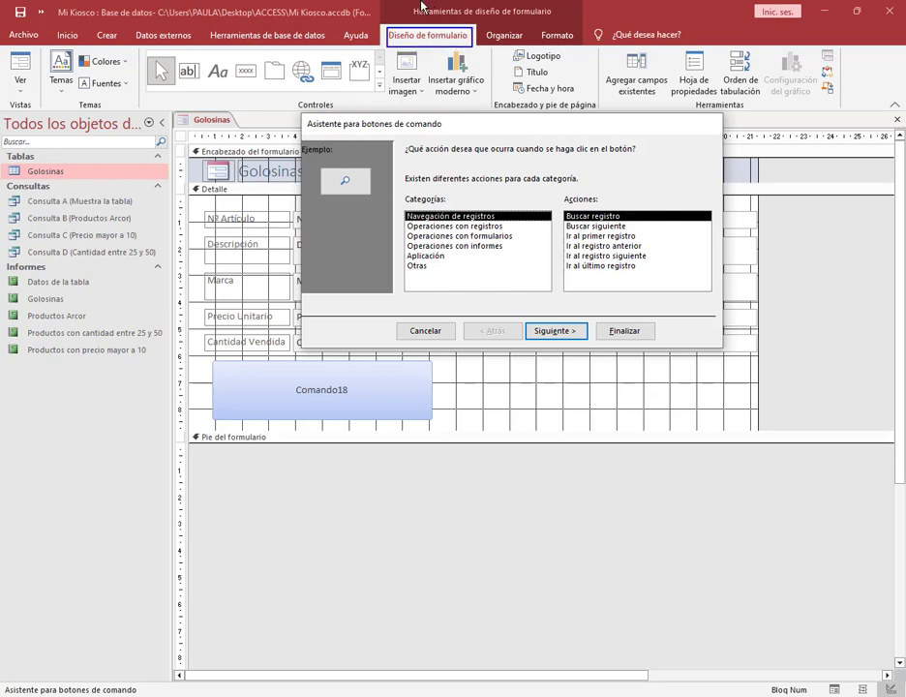
{"action": "left_click_drag", "start_coordinate": [408, 3], "coordinate": [562, 20]}
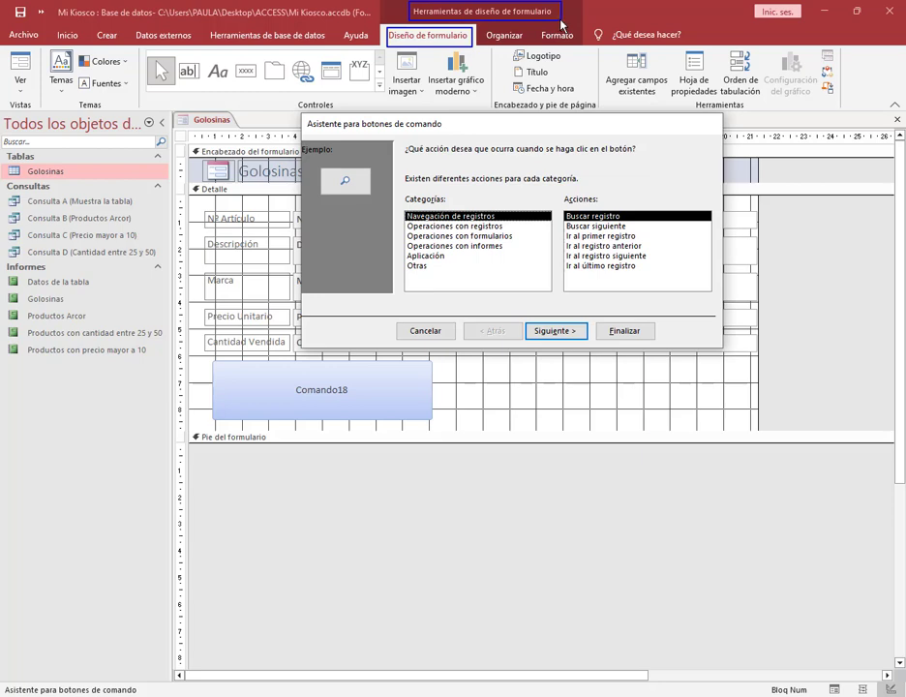
{"action": "left_click_drag", "start_coordinate": [141, 48], "coordinate": [495, 112]}
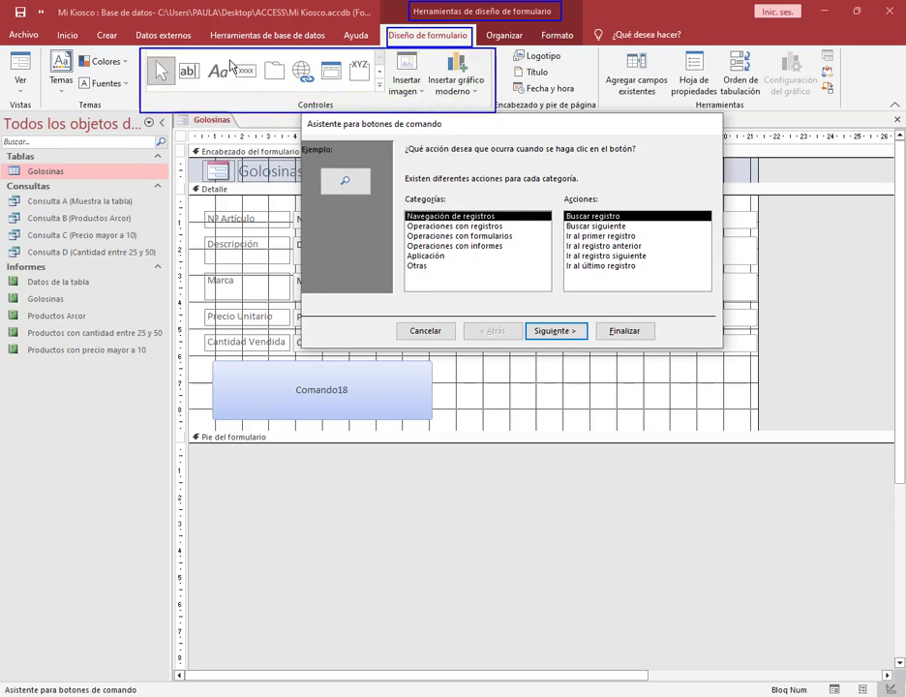
{"action": "mouse_move", "coordinate": [231, 58]}
{"action": "left_mouse_down"}
{"action": "mouse_move", "coordinate": [261, 83]}
{"action": "mouse_move", "coordinate": [234, 85]}
{"action": "left_mouse_up"}
{"action": "left_click_drag", "start_coordinate": [441, 367], "coordinate": [582, 418]}
{"action": "mouse_move", "coordinate": [345, 133]}
{"action": "left_mouse_down"}
{"action": "mouse_move", "coordinate": [355, 155]}
{"action": "mouse_move", "coordinate": [437, 155]}
{"action": "left_mouse_up"}
{"action": "left_click_drag", "start_coordinate": [525, 145], "coordinate": [490, 156]}
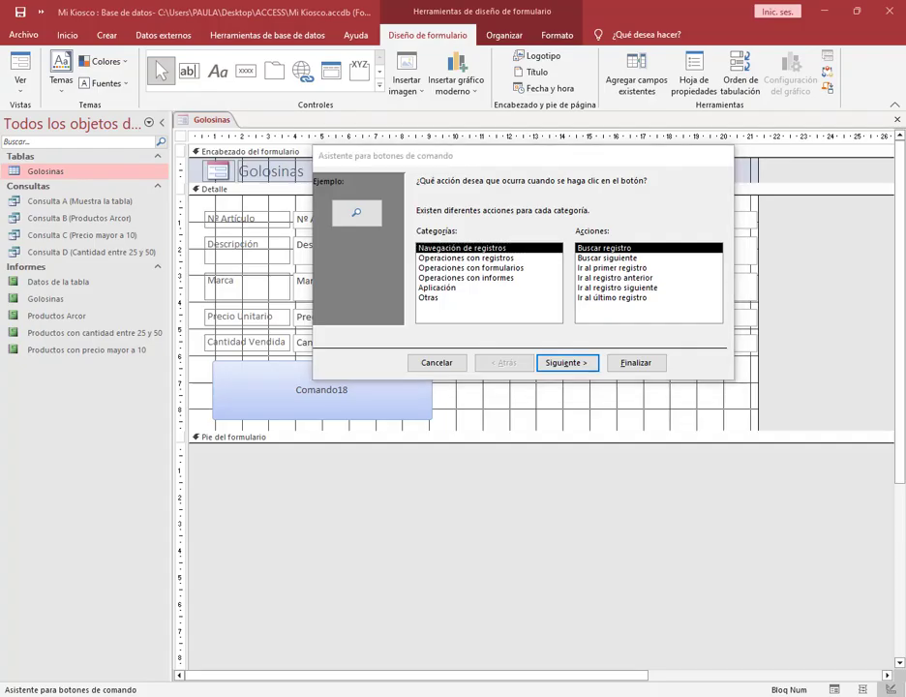
Check the call's chat messages in Google Meet, return to the Golosinas form in Access and move the wizard clear of the new button.
{"action": "left_click", "coordinate": [121, 657]}
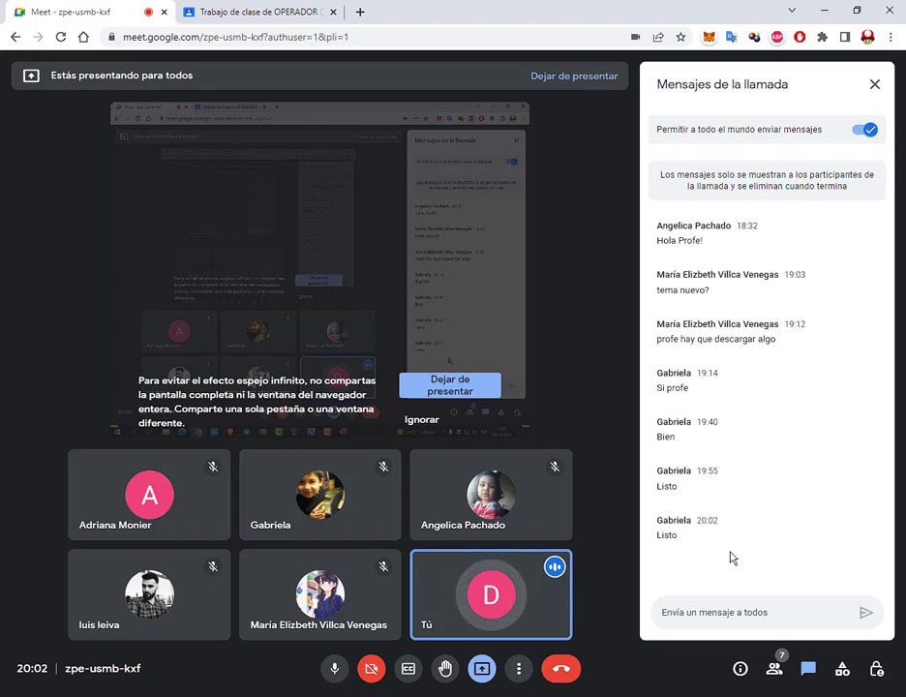
{"action": "left_click", "coordinate": [474, 696]}
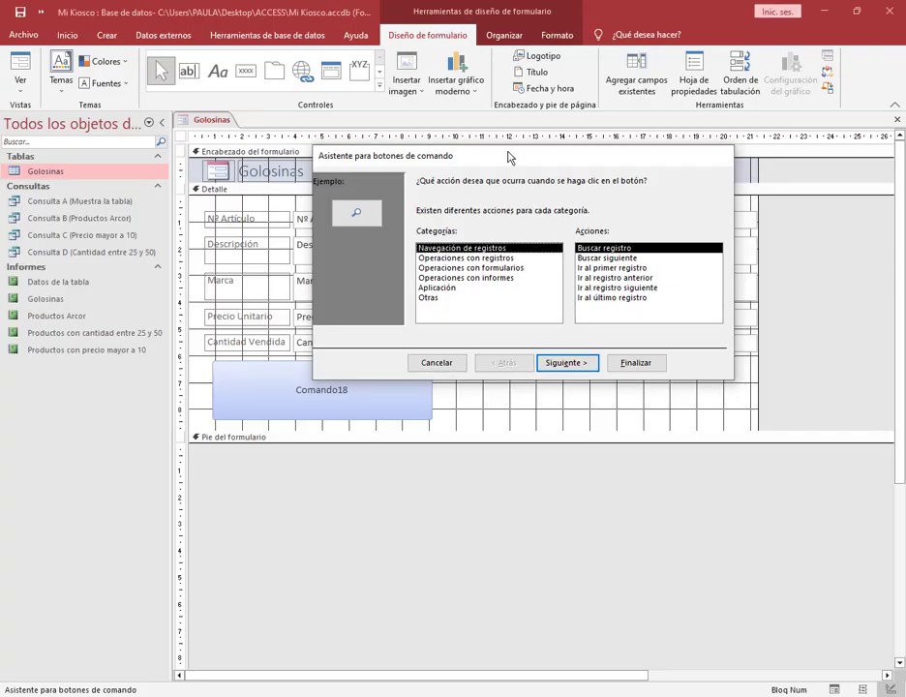
{"action": "left_click_drag", "start_coordinate": [505, 162], "coordinate": [475, 129]}
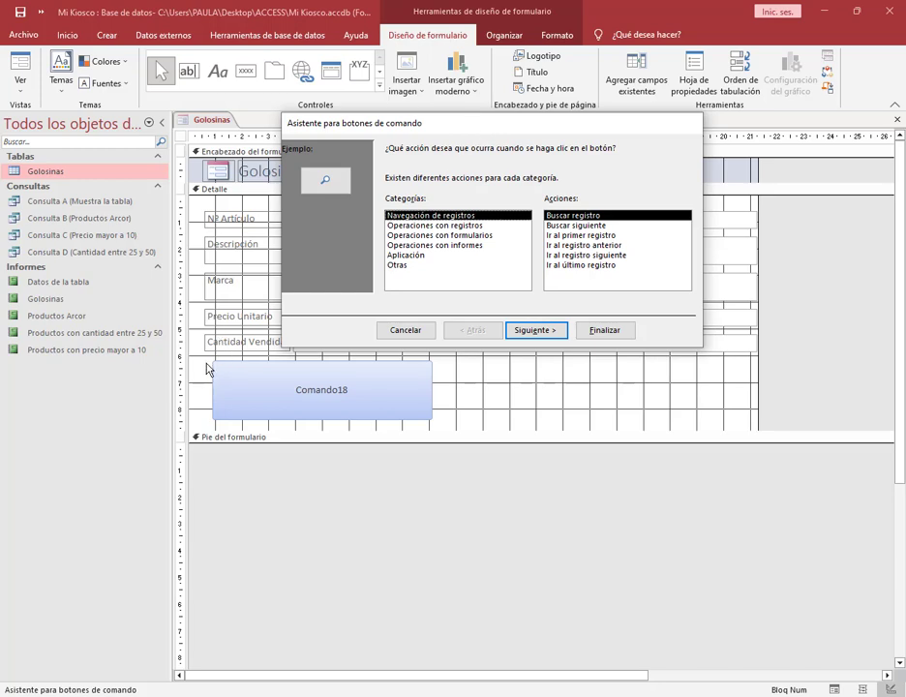
{"action": "left_click_drag", "start_coordinate": [201, 356], "coordinate": [442, 429]}
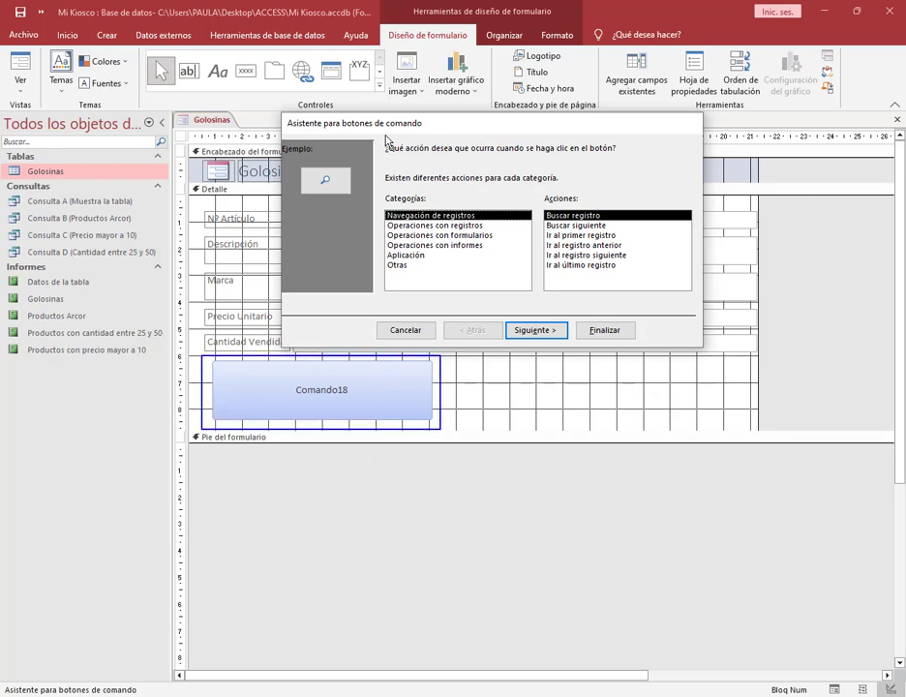
{"action": "left_click_drag", "start_coordinate": [306, 80], "coordinate": [303, 130]}
{"action": "key", "text": "Escape"}
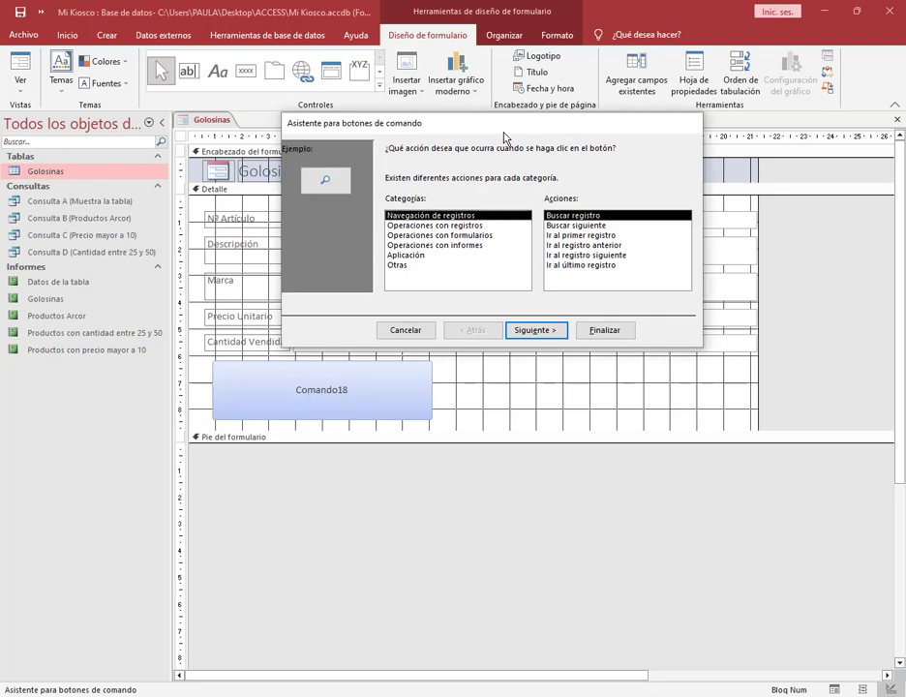
{"action": "left_click_drag", "start_coordinate": [505, 126], "coordinate": [529, 124]}
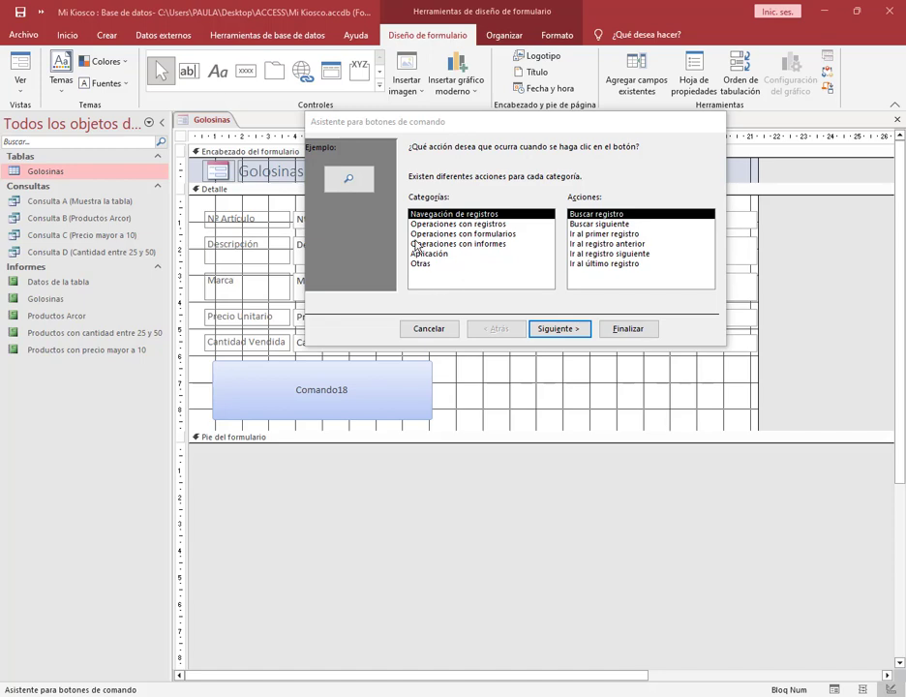
Compare the button actions offered for the report, form, record operation and record navigation categories, ending on Navegación de registros.
{"action": "left_click", "coordinate": [490, 244]}
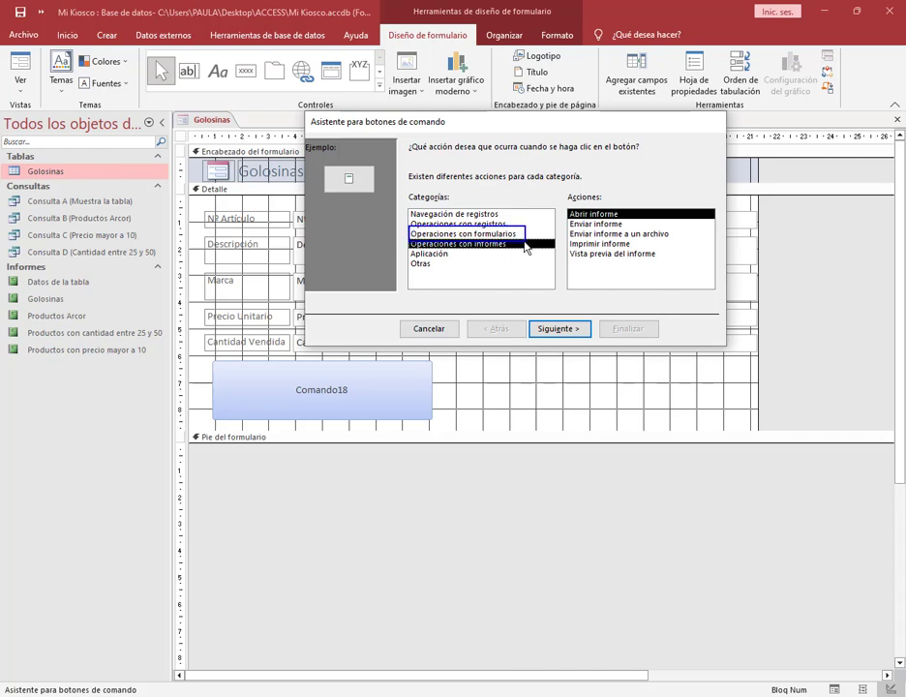
{"action": "left_click", "coordinate": [424, 236]}
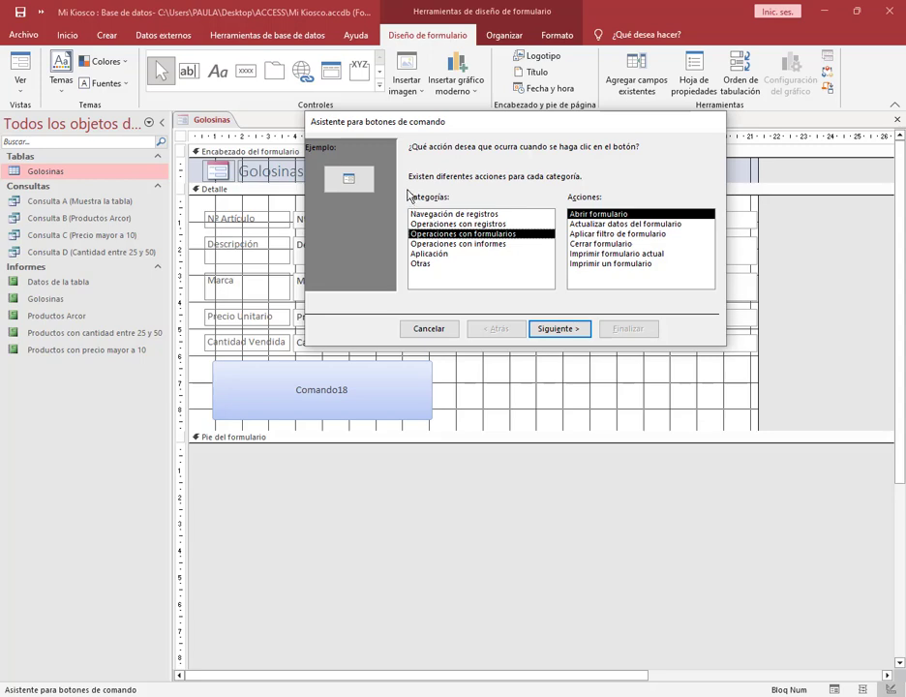
{"action": "mouse_move", "coordinate": [405, 190]}
{"action": "left_mouse_down"}
{"action": "mouse_move", "coordinate": [463, 205]}
{"action": "mouse_move", "coordinate": [525, 279]}
{"action": "left_mouse_up"}
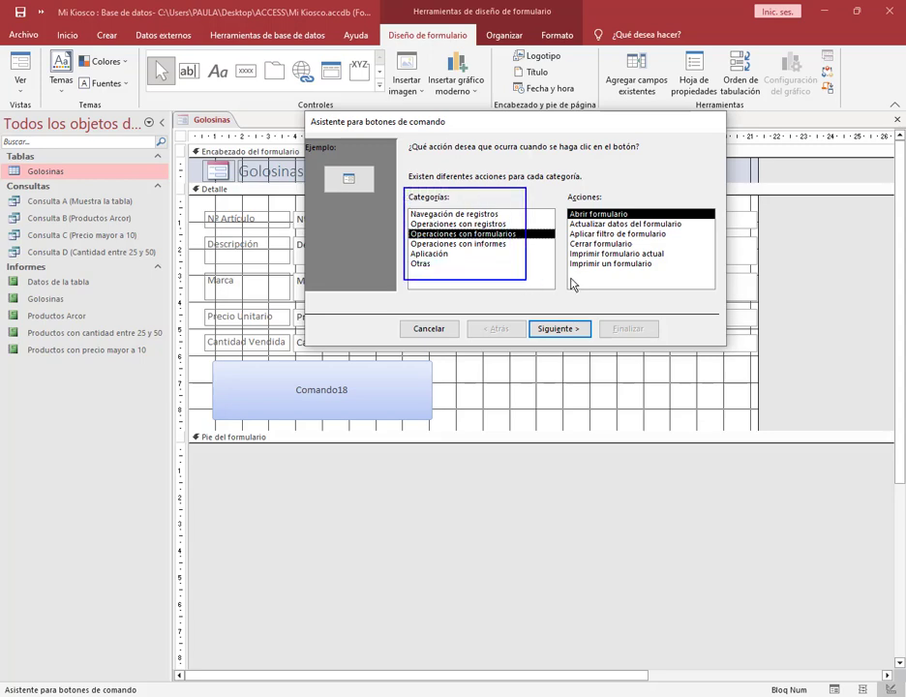
{"action": "mouse_move", "coordinate": [563, 191]}
{"action": "left_mouse_down"}
{"action": "mouse_move", "coordinate": [620, 223]}
{"action": "mouse_move", "coordinate": [683, 281]}
{"action": "left_mouse_up"}
{"action": "left_click_drag", "start_coordinate": [635, 147], "coordinate": [630, 207]}
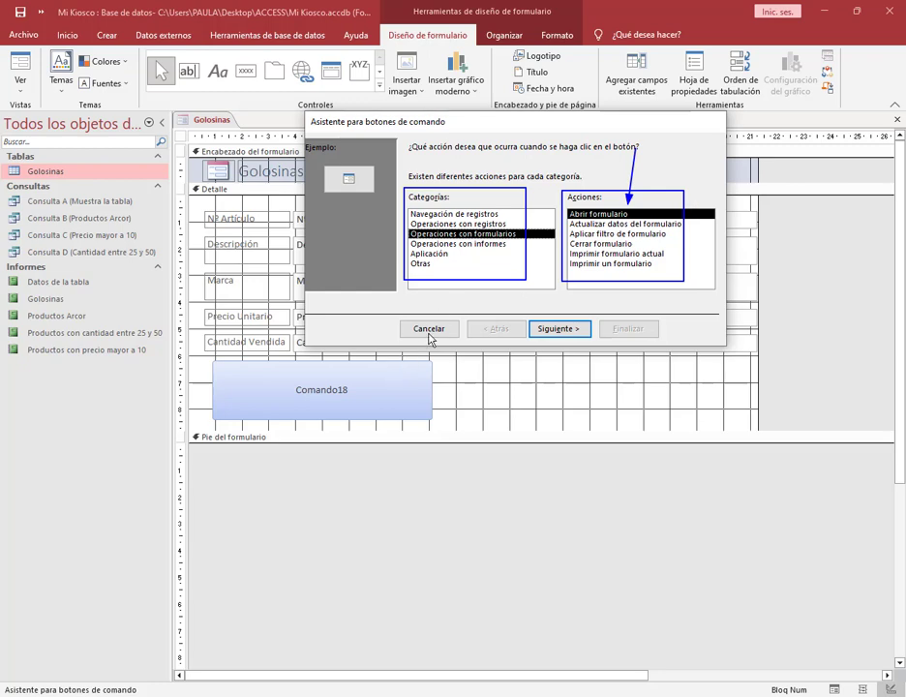
{"action": "key", "text": "Escape"}
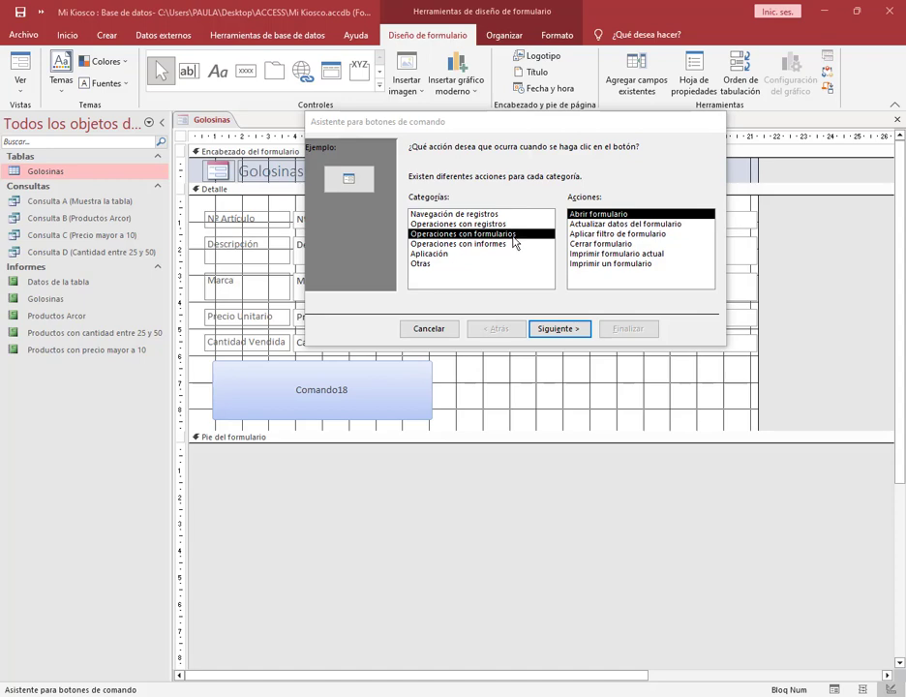
{"action": "left_click", "coordinate": [431, 125]}
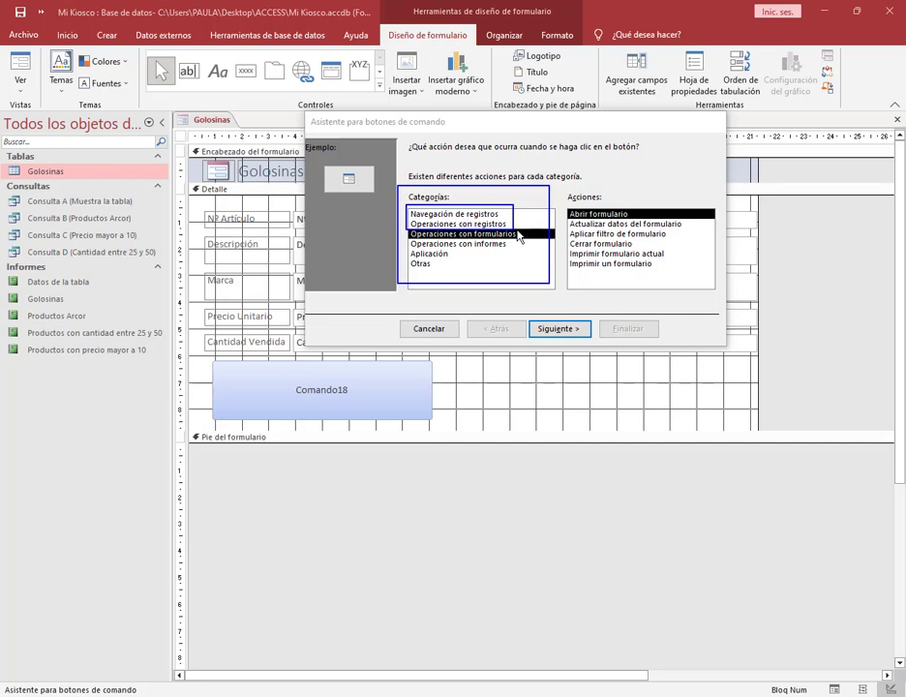
{"action": "left_click", "coordinate": [433, 214]}
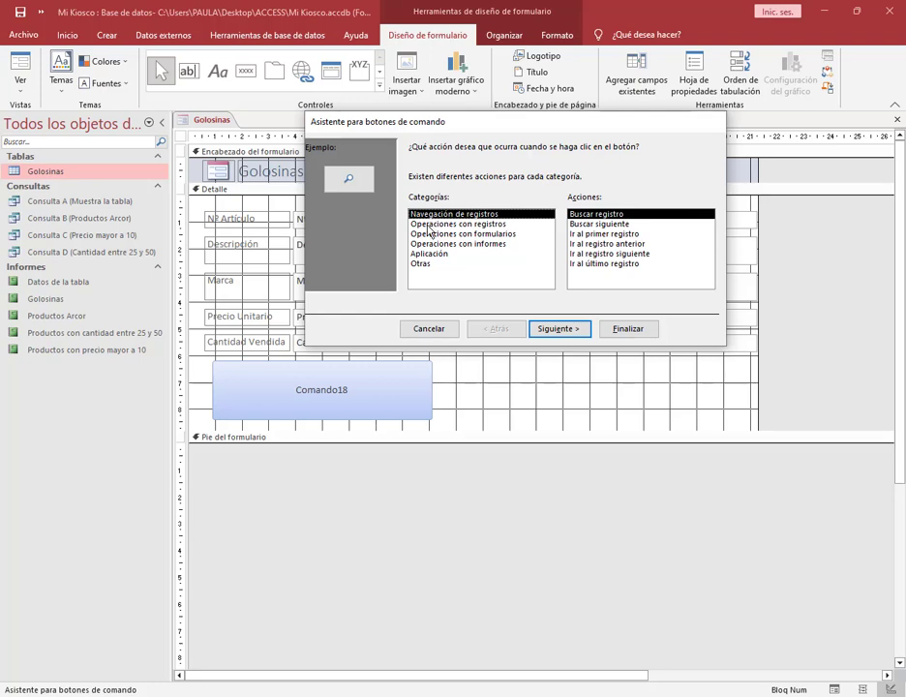
{"action": "left_click", "coordinate": [441, 226]}
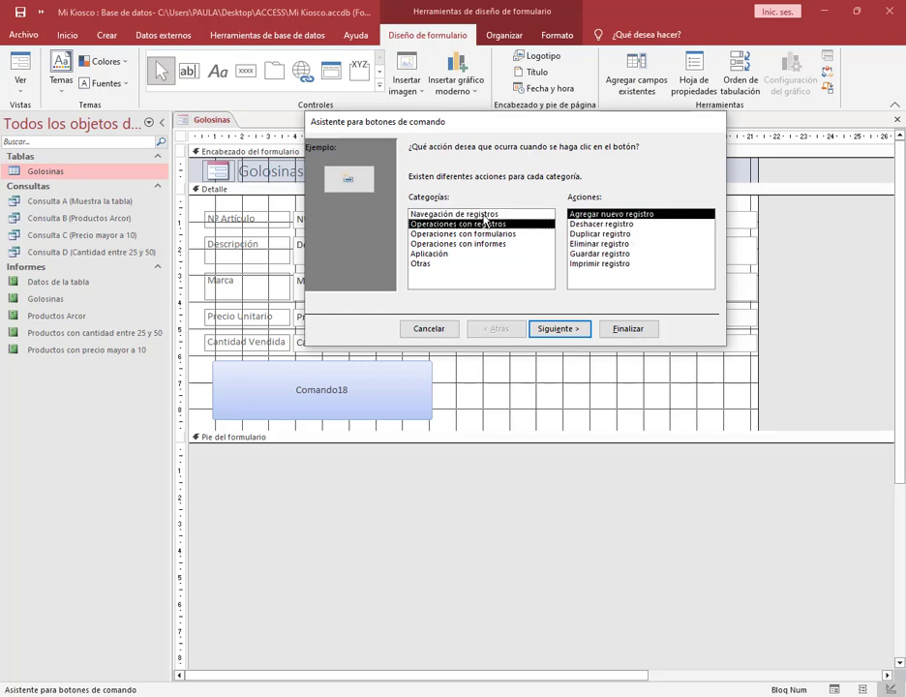
{"action": "left_click", "coordinate": [483, 215]}
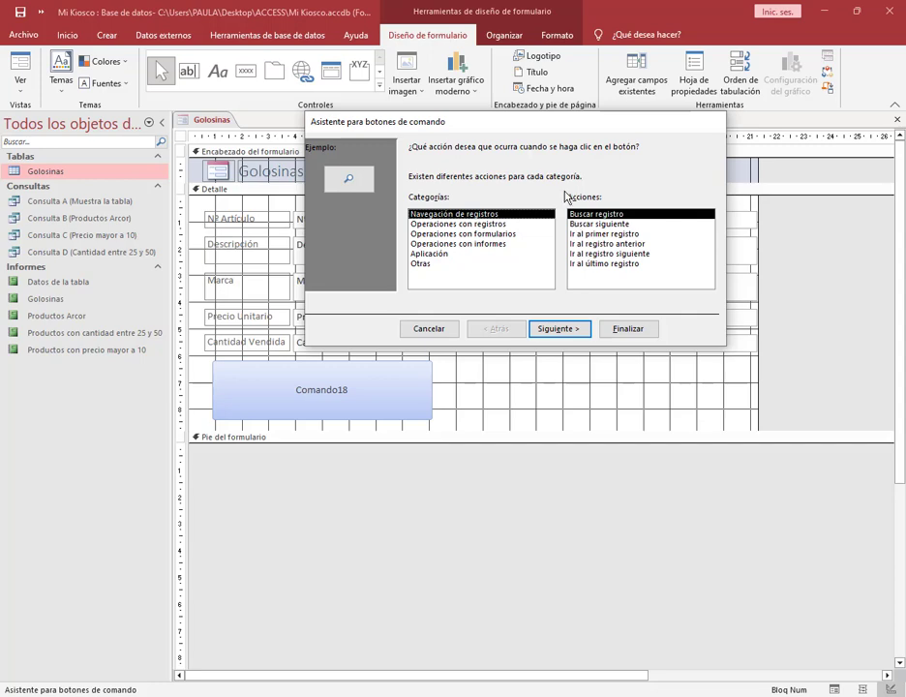
{"action": "mouse_move", "coordinate": [566, 191]}
{"action": "left_mouse_down"}
{"action": "mouse_move", "coordinate": [634, 242]}
{"action": "mouse_move", "coordinate": [658, 280]}
{"action": "left_mouse_up"}
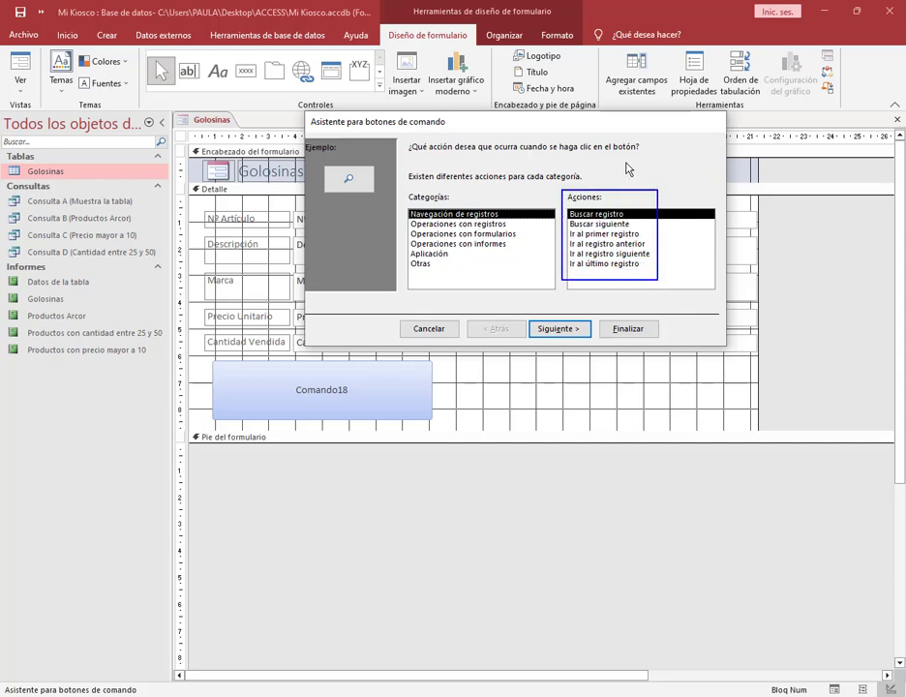
{"action": "left_click_drag", "start_coordinate": [666, 178], "coordinate": [630, 208]}
{"action": "left_click_drag", "start_coordinate": [693, 197], "coordinate": [632, 224]}
{"action": "mouse_move", "coordinate": [690, 233]}
{"action": "left_mouse_down"}
{"action": "mouse_move", "coordinate": [644, 237]}
{"action": "mouse_move", "coordinate": [647, 244]}
{"action": "left_mouse_up"}
{"action": "mouse_move", "coordinate": [695, 262]}
{"action": "left_mouse_down"}
{"action": "mouse_move", "coordinate": [654, 259]}
{"action": "mouse_move", "coordinate": [659, 274]}
{"action": "mouse_move", "coordinate": [646, 266]}
{"action": "left_mouse_up"}
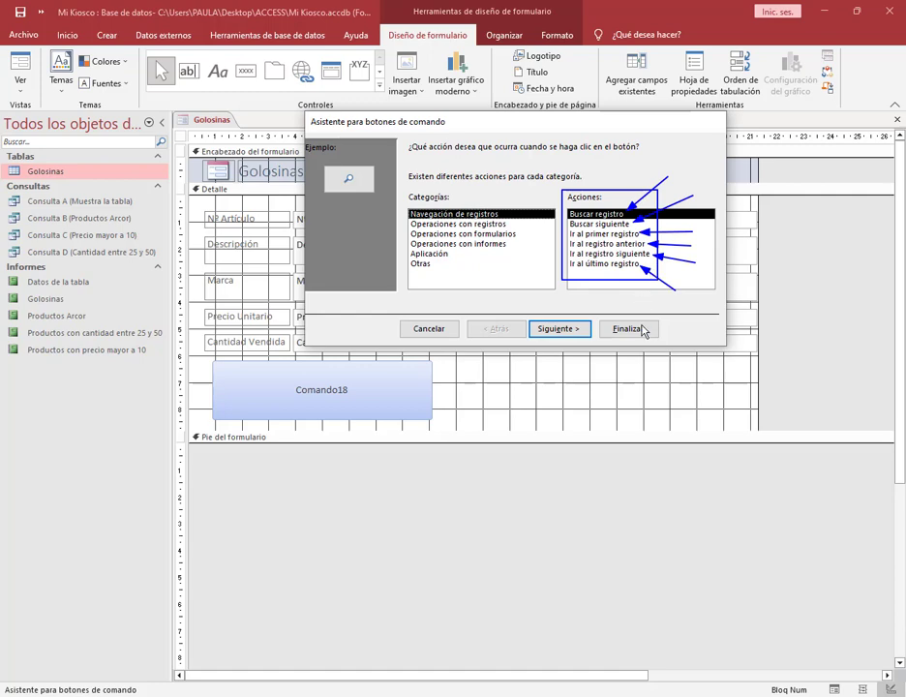
{"action": "key", "text": "e"}
{"action": "mouse_move", "coordinate": [570, 230]}
{"action": "left_mouse_down"}
{"action": "mouse_move", "coordinate": [582, 246]}
{"action": "mouse_move", "coordinate": [662, 279]}
{"action": "left_mouse_up"}
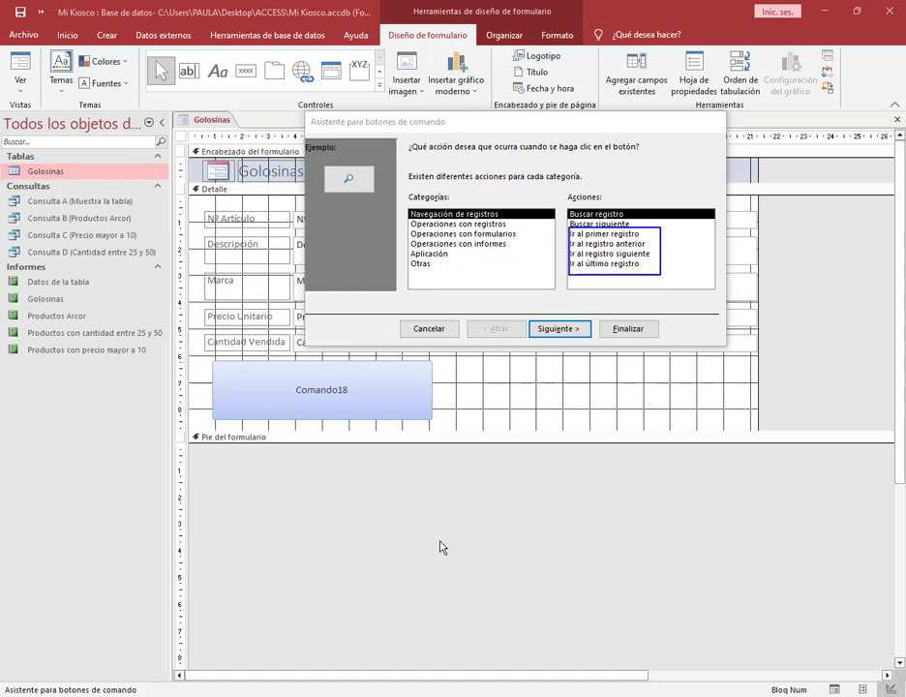
{"action": "left_click_drag", "start_coordinate": [212, 648], "coordinate": [403, 669]}
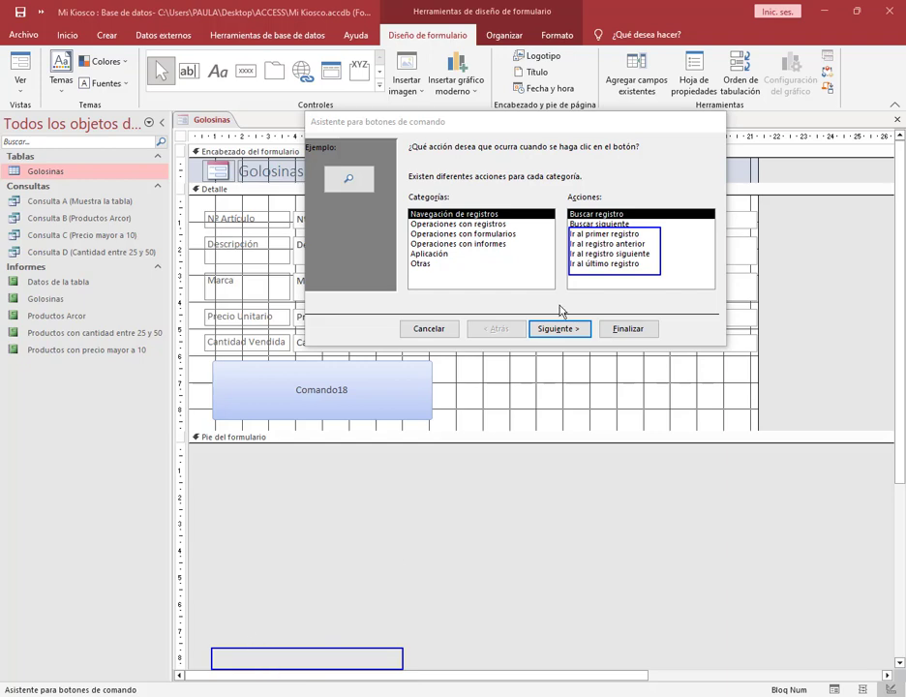
{"action": "key", "text": "Escape"}
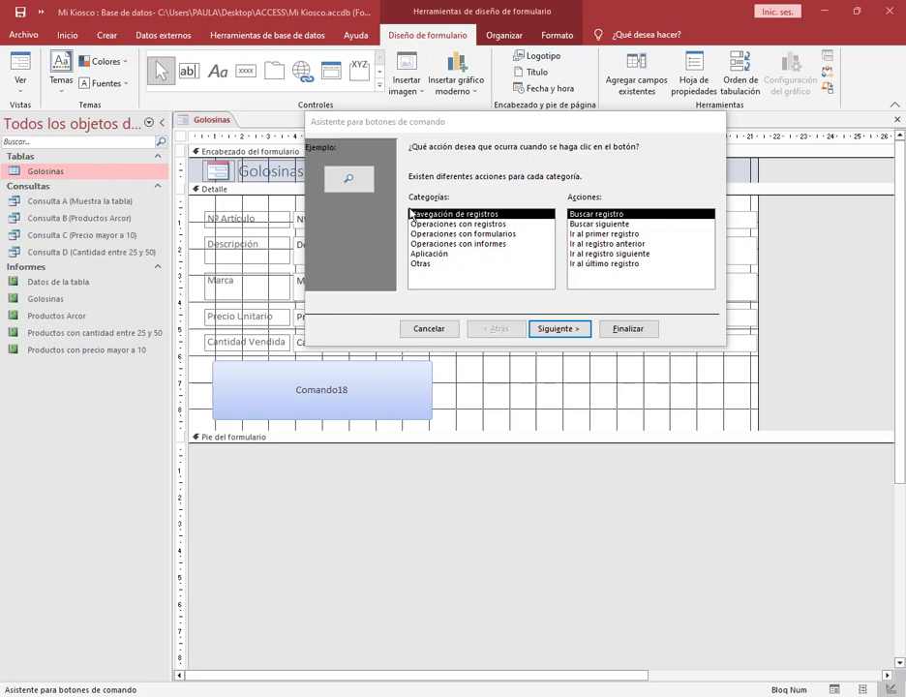
{"action": "left_click_drag", "start_coordinate": [410, 204], "coordinate": [511, 225]}
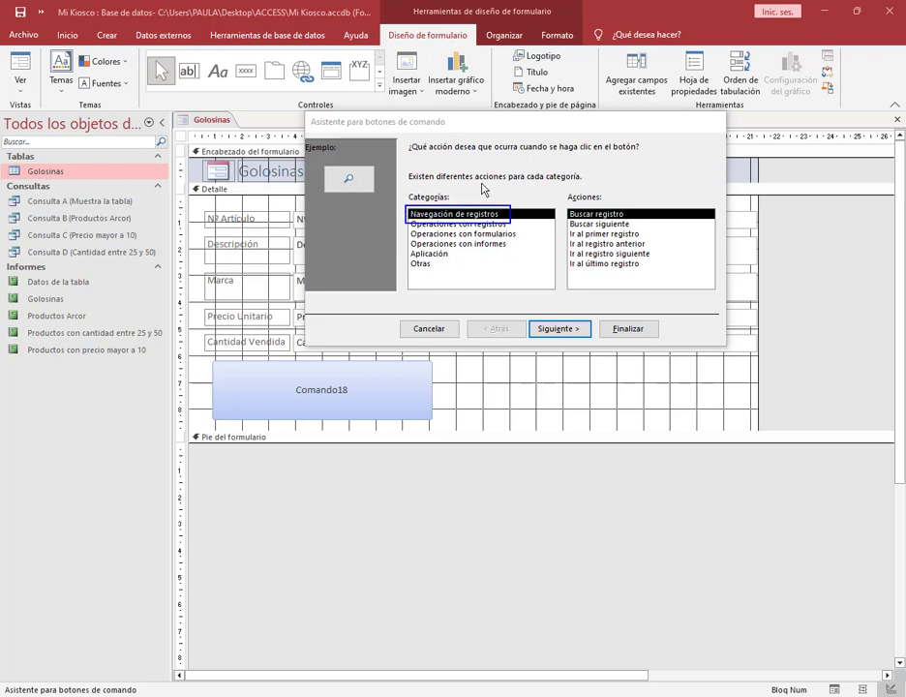
{"action": "left_click_drag", "start_coordinate": [489, 167], "coordinate": [474, 208]}
{"action": "key", "text": "Escape"}
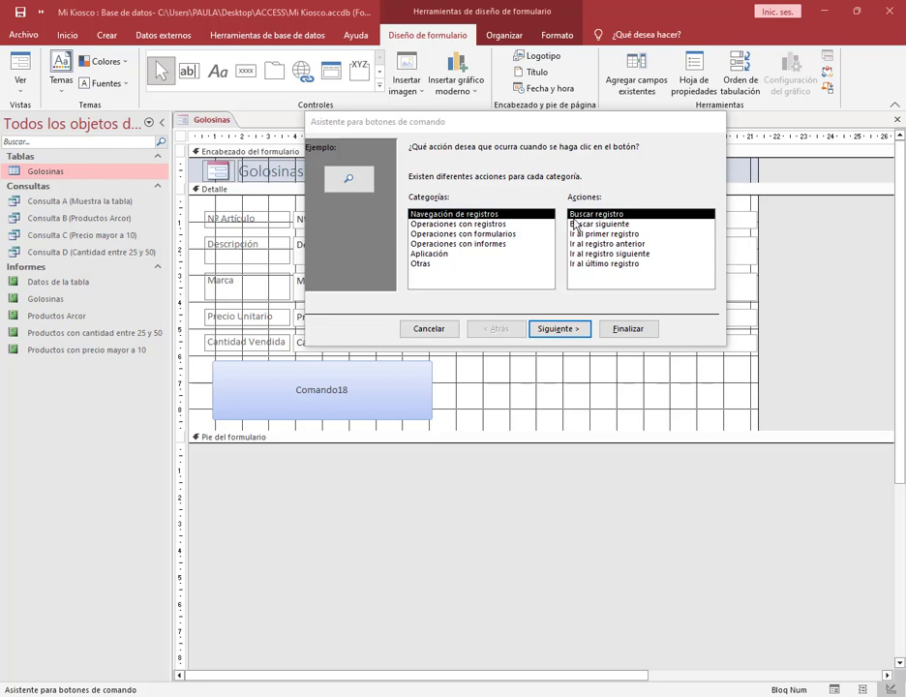
{"action": "left_click_drag", "start_coordinate": [567, 229], "coordinate": [657, 272]}
{"action": "left_click_drag", "start_coordinate": [677, 205], "coordinate": [643, 232]}
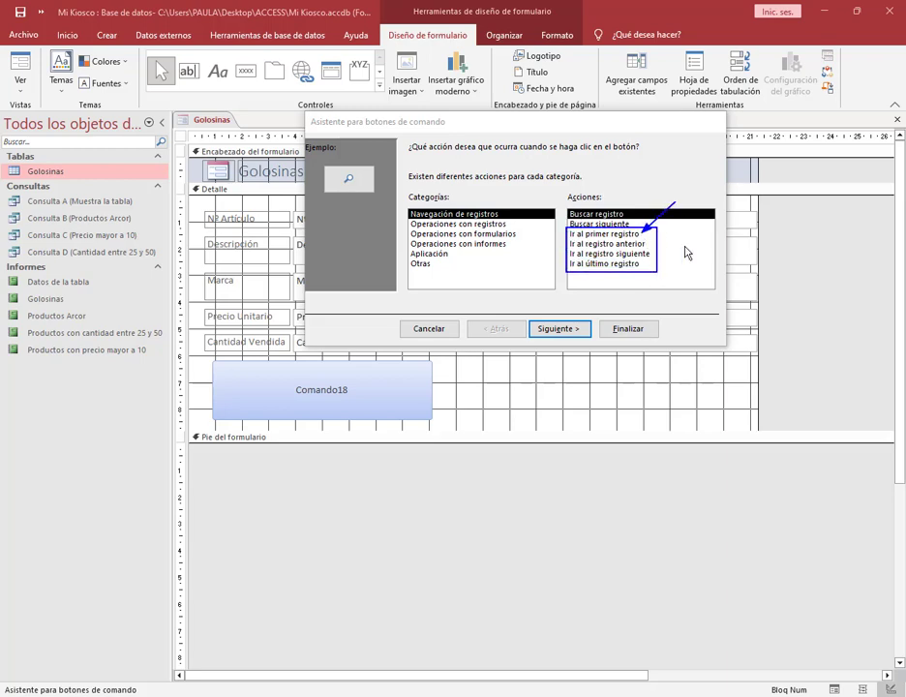
Assign the Ir al primer registro action to the command button and advance to its text or picture options.
{"action": "left_click", "coordinate": [636, 237]}
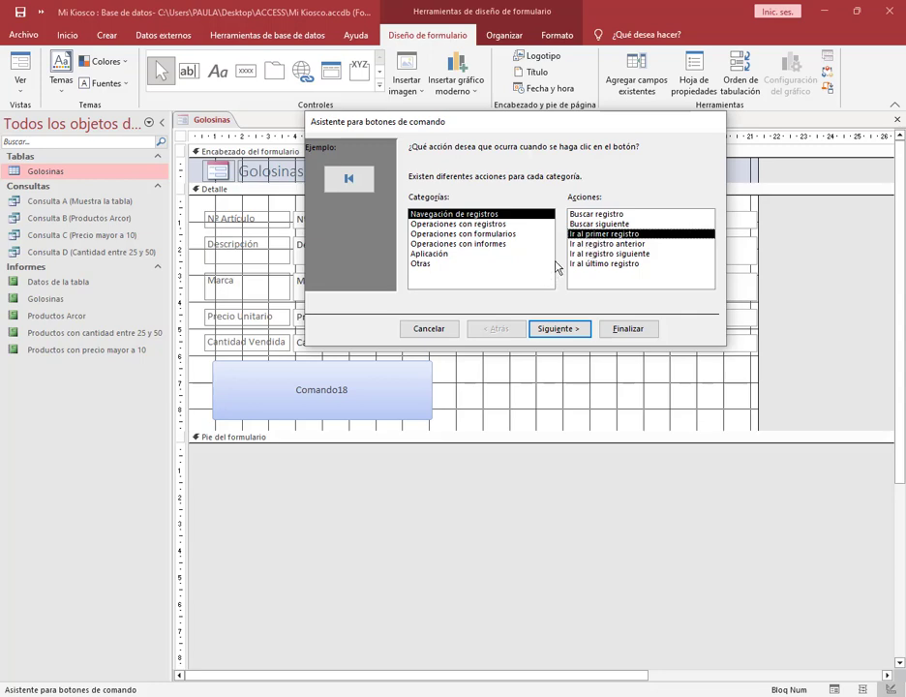
{"action": "left_click", "coordinate": [569, 333]}
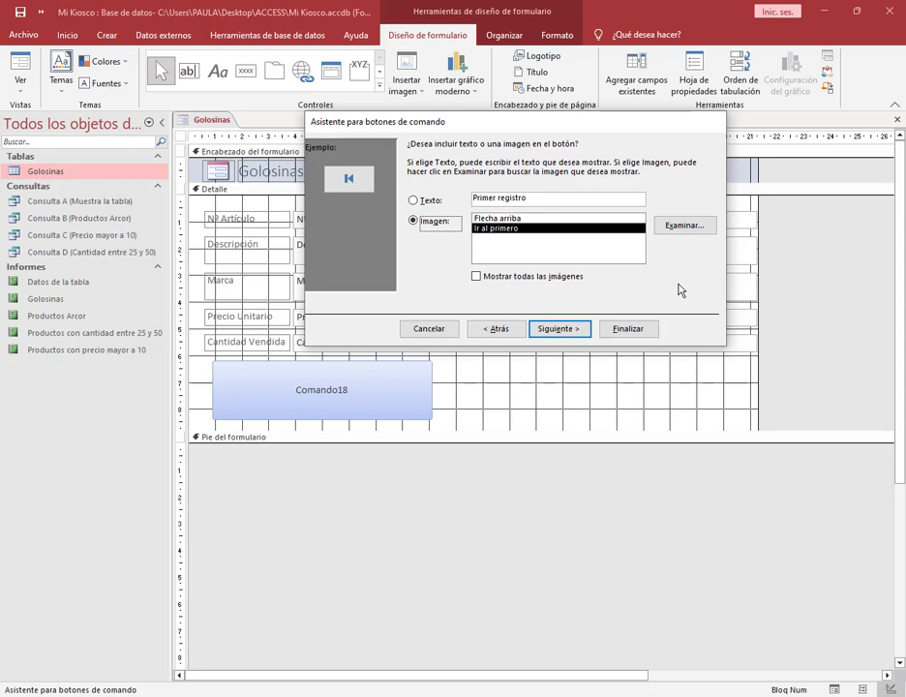
Preview the Flecha arriba and Ir al primero pictures on the sample button.
{"action": "left_click", "coordinate": [415, 221]}
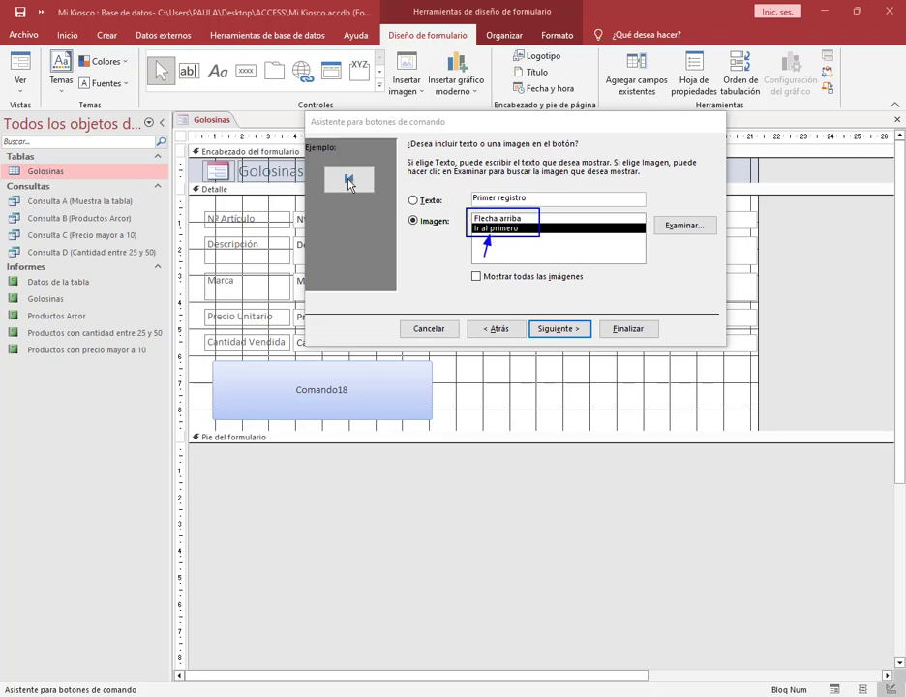
{"action": "left_click", "coordinate": [502, 218]}
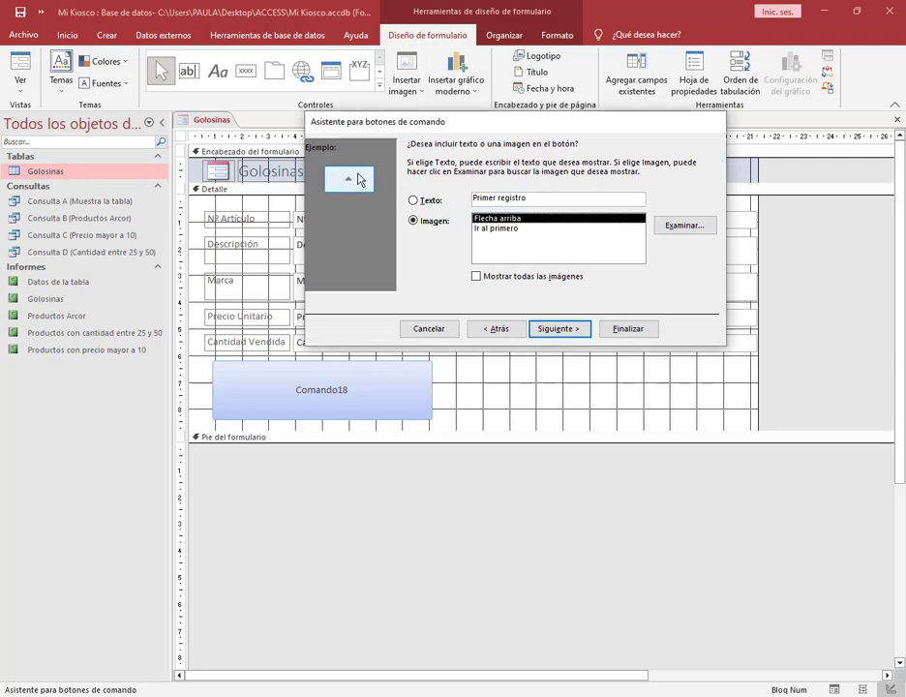
{"action": "left_click", "coordinate": [502, 229]}
{"action": "left_click", "coordinate": [504, 220]}
{"action": "left_click", "coordinate": [506, 230]}
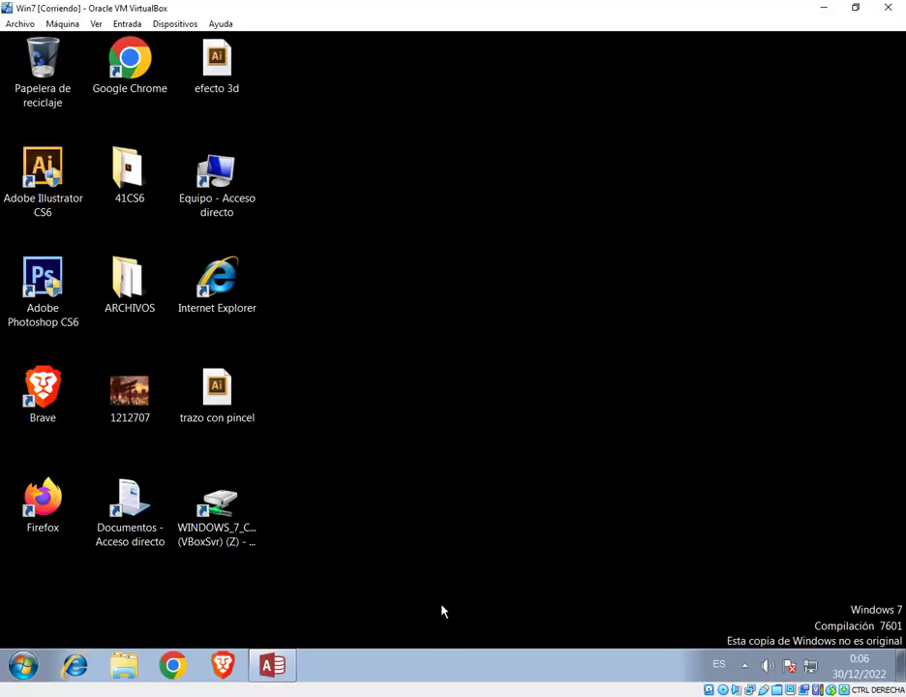
{"action": "left_click", "coordinate": [272, 665]}
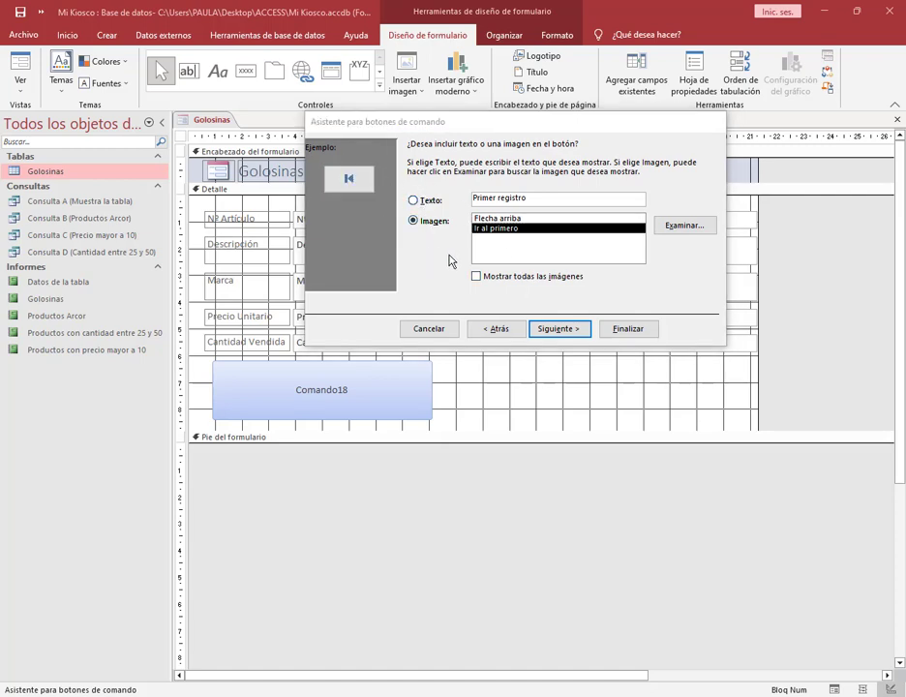
Make the command button show the text Primer registro instead of a picture.
{"action": "left_click", "coordinate": [414, 201]}
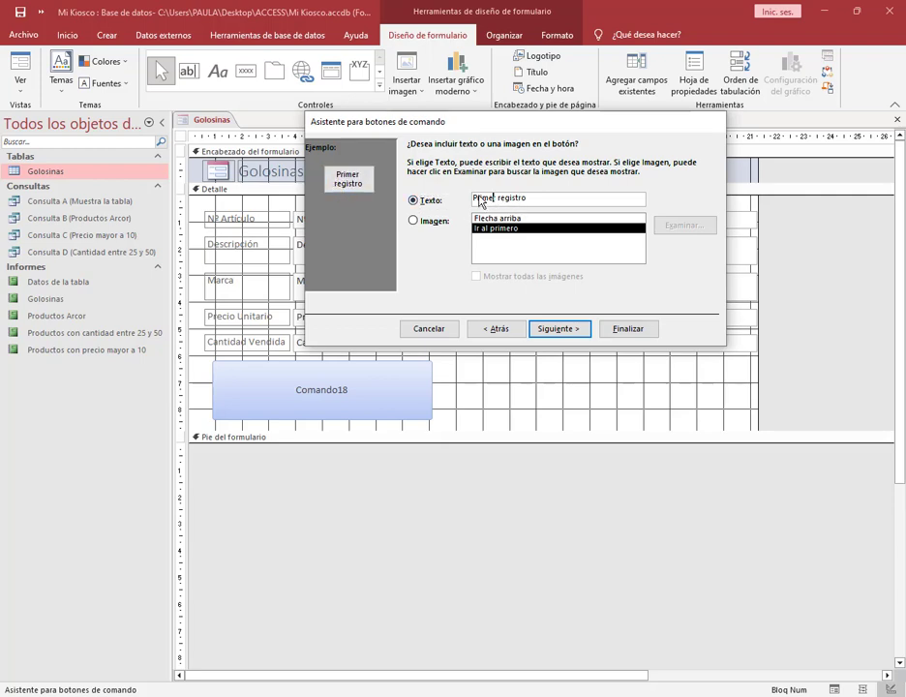
{"action": "left_click_drag", "start_coordinate": [529, 198], "coordinate": [503, 198]}
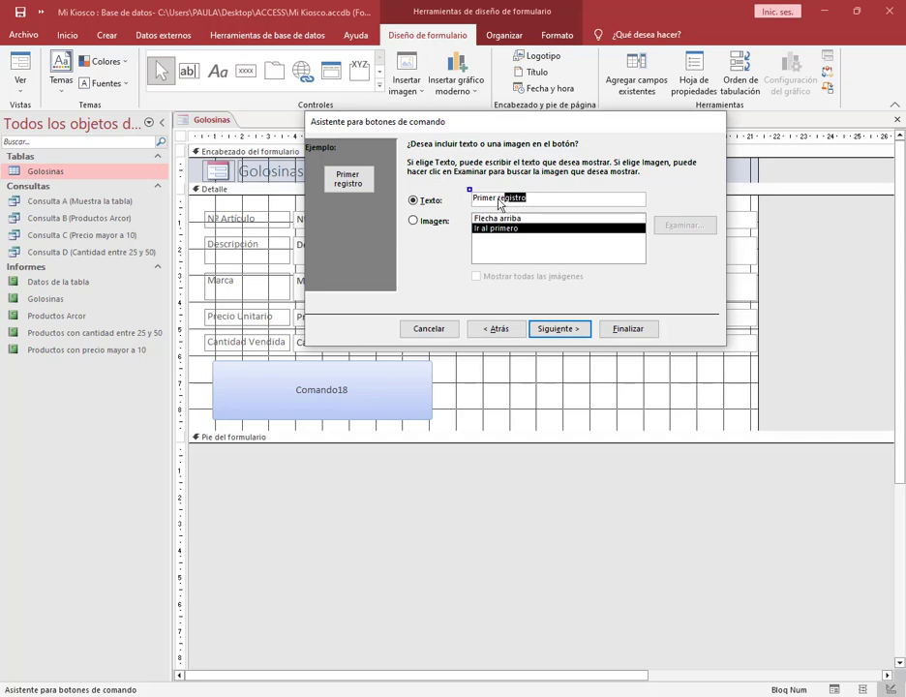
{"action": "left_click", "coordinate": [538, 205]}
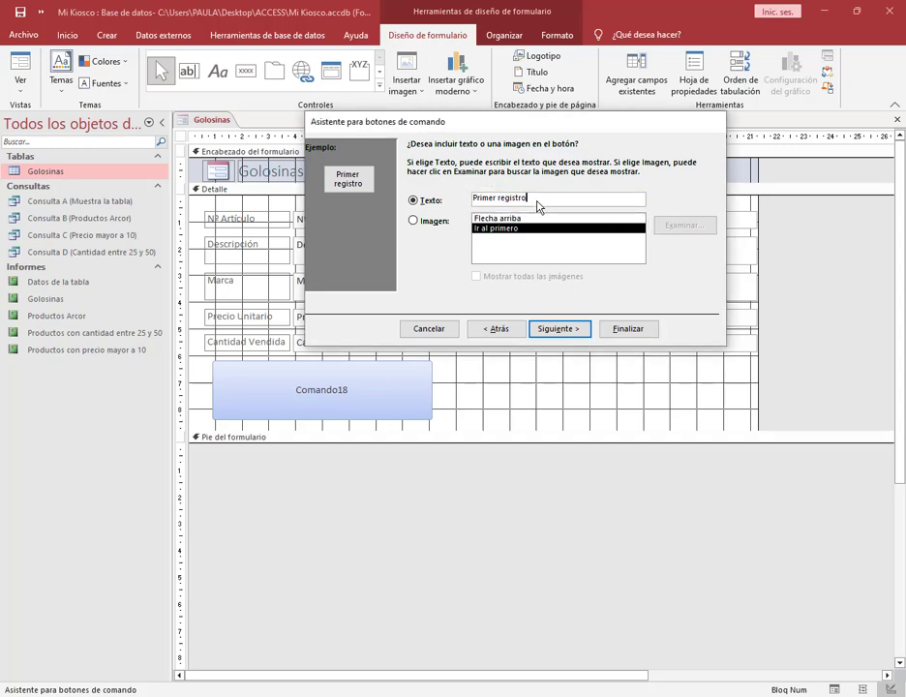
Change the command button's text to Ir al Primer registro and advance to the wizard's naming page.
{"action": "left_click_drag", "start_coordinate": [538, 205], "coordinate": [431, 203]}
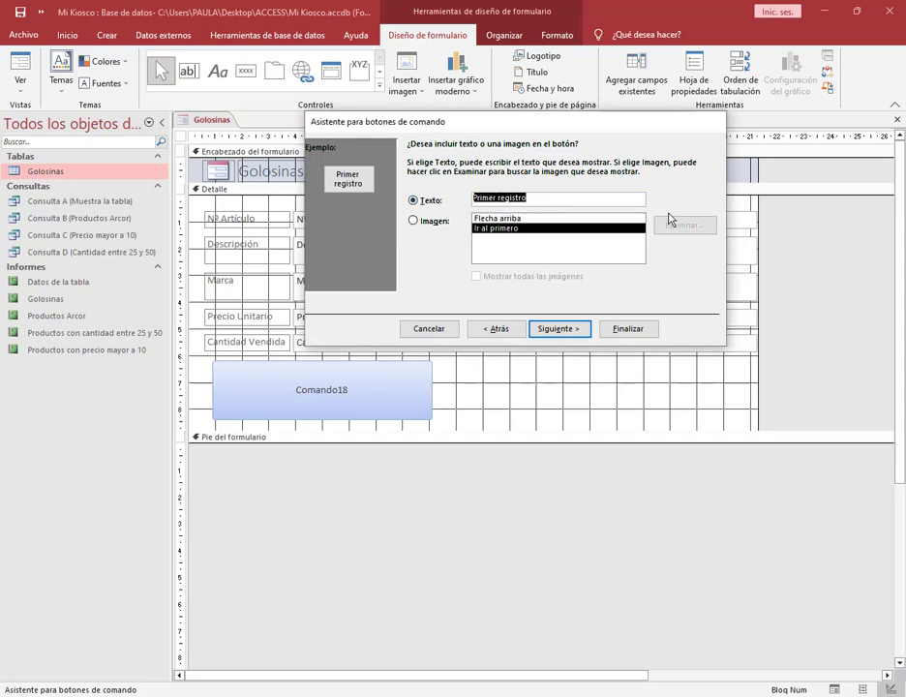
{"action": "key", "text": "BackSpace"}
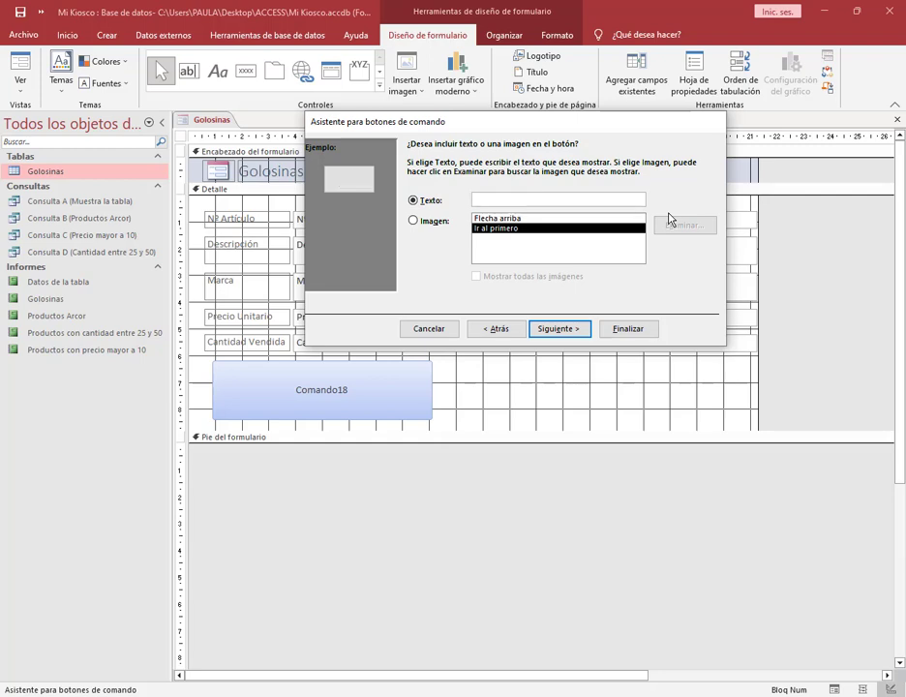
{"action": "key", "text": "ctrl+z"}
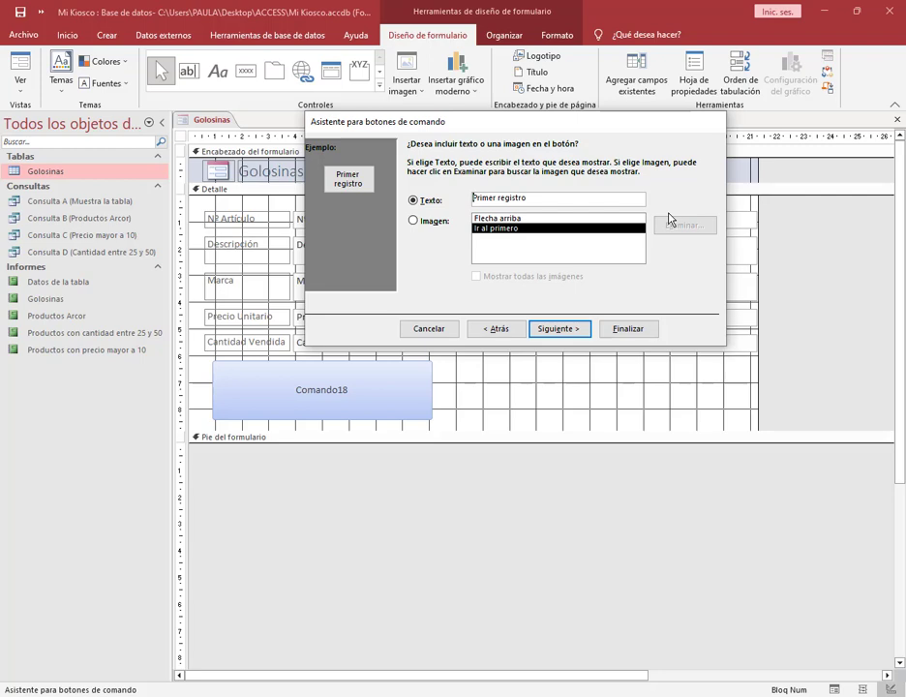
{"action": "type", "text": "Ir al"}
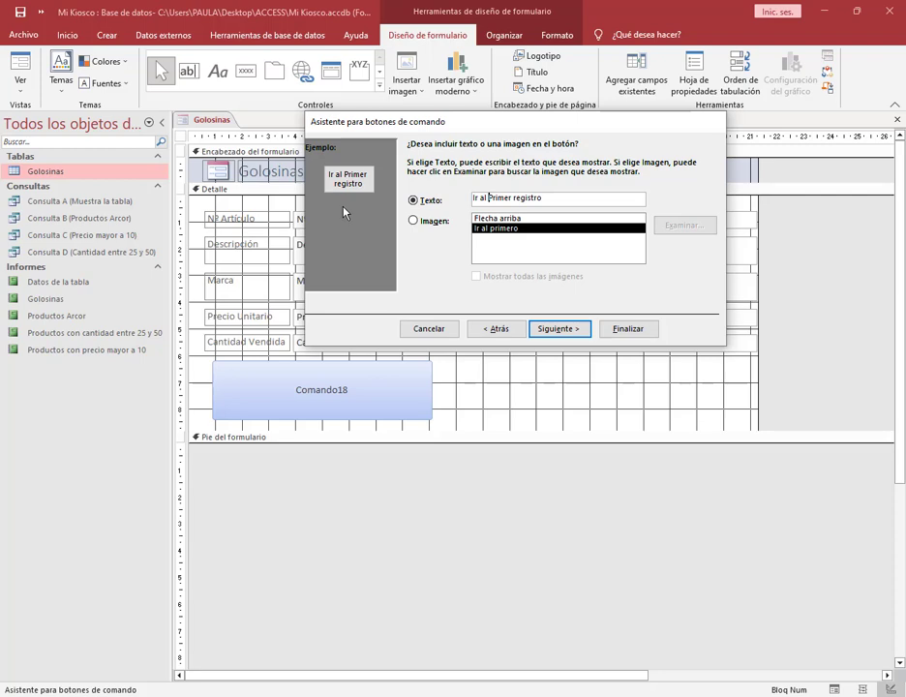
{"action": "left_click", "coordinate": [580, 329]}
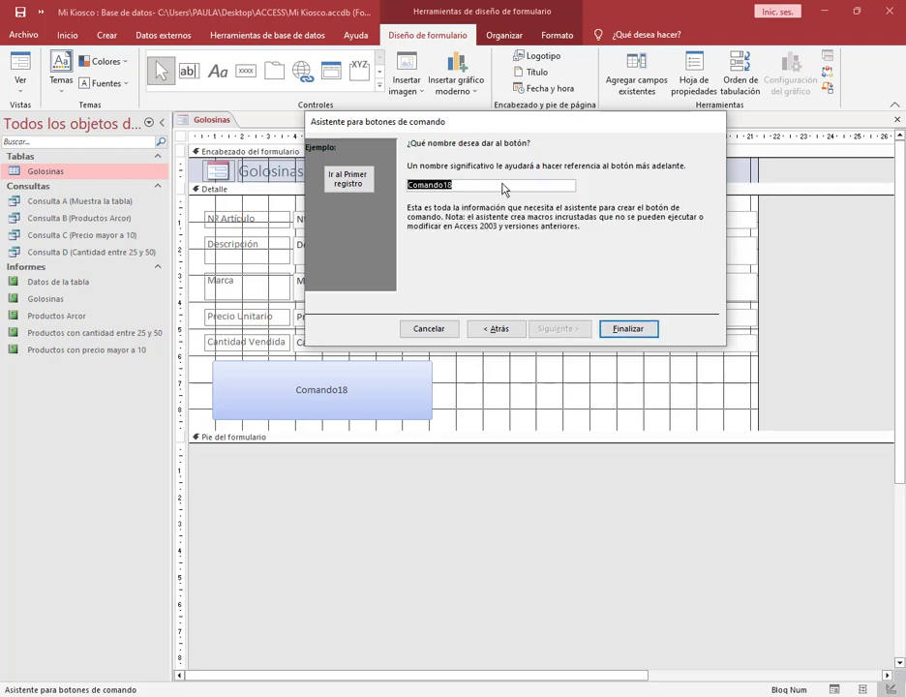
Keep the proposed button name and finish the command button wizard.
{"action": "left_click", "coordinate": [458, 186]}
{"action": "left_click_drag", "start_coordinate": [468, 188], "coordinate": [401, 188]}
{"action": "left_click", "coordinate": [494, 188]}
{"action": "left_click_drag", "start_coordinate": [455, 186], "coordinate": [387, 183]}
{"action": "left_click", "coordinate": [466, 185]}
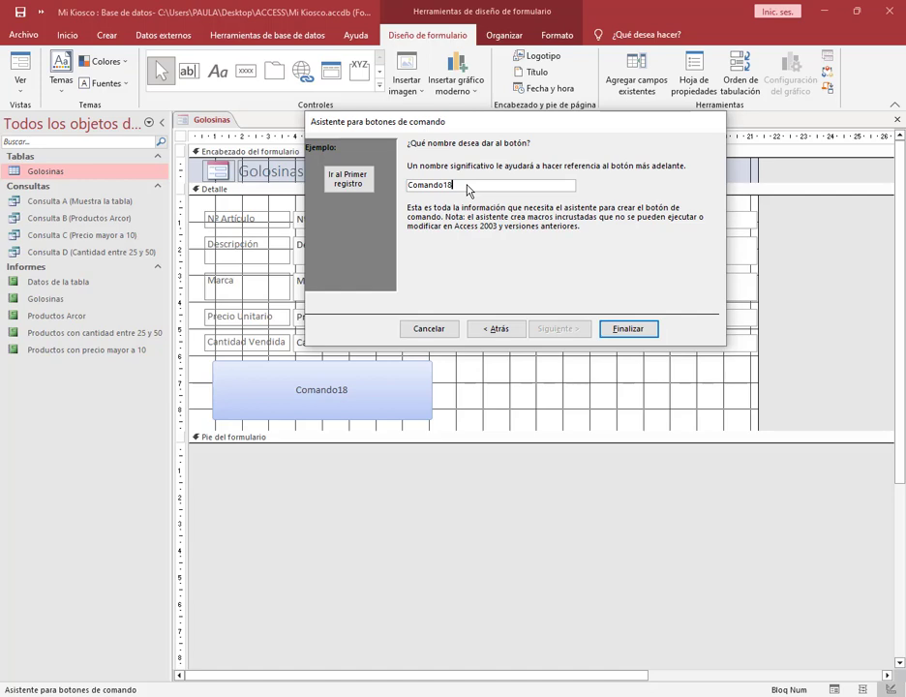
{"action": "double_click", "coordinate": [466, 189]}
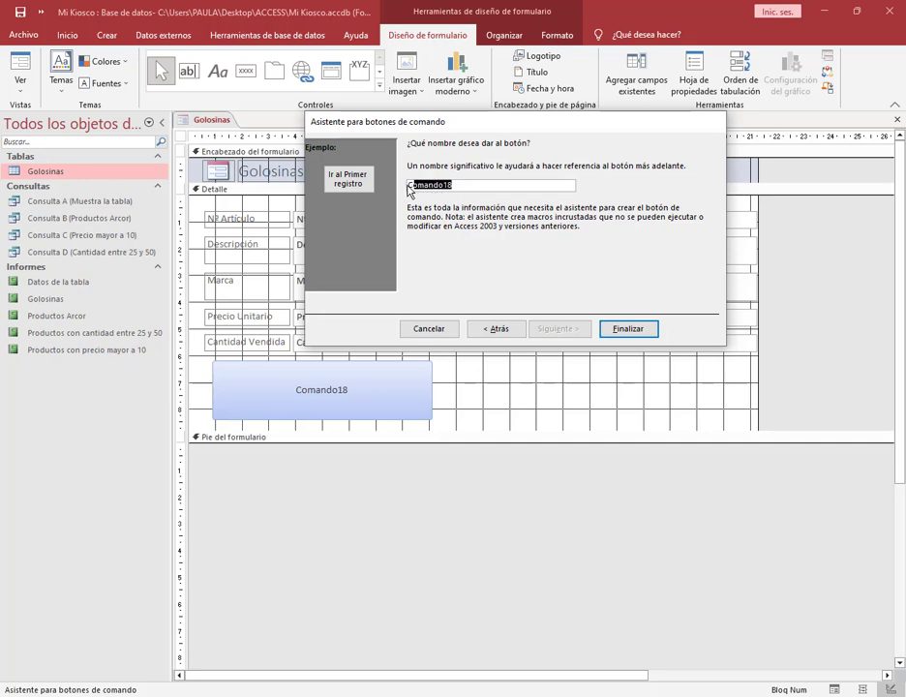
{"action": "left_click", "coordinate": [464, 187]}
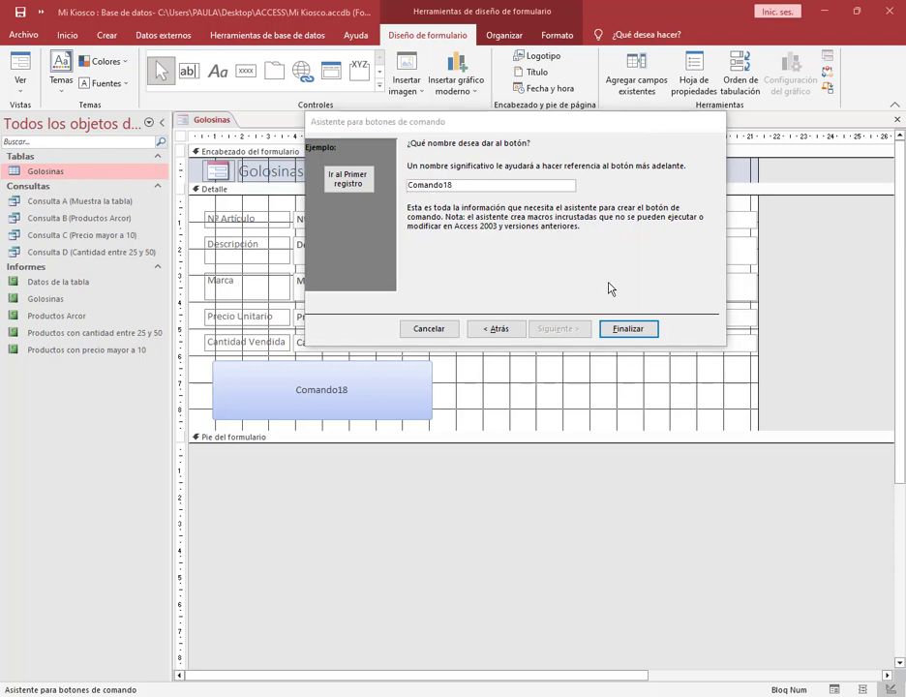
{"action": "left_click", "coordinate": [635, 332]}
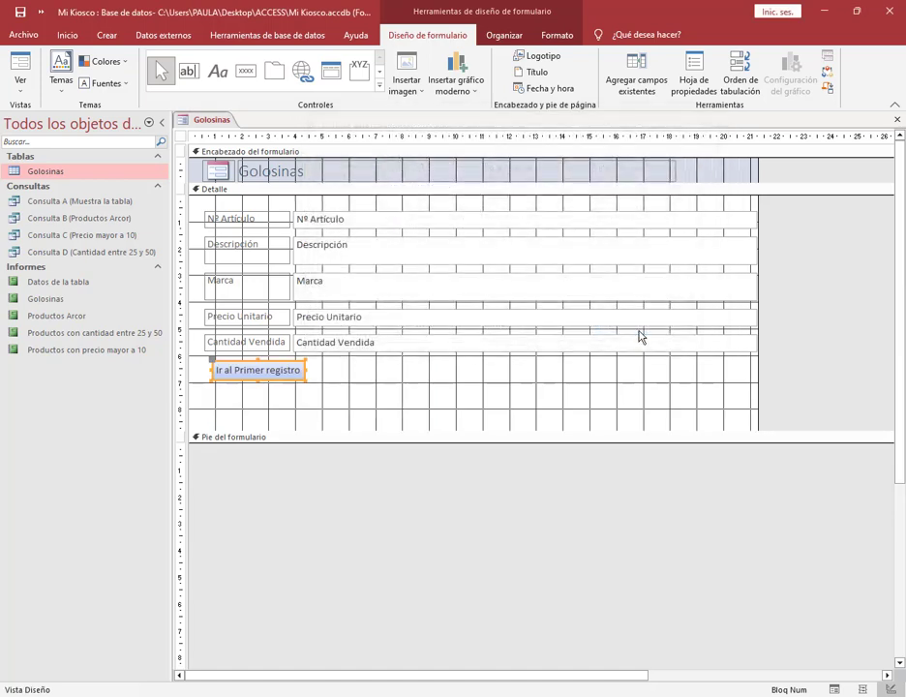
Move the Ir al Primer registro button slightly lower beneath the Cantidad Vendida label and make it about 1.3 cm tall.
{"action": "left_click", "coordinate": [508, 368]}
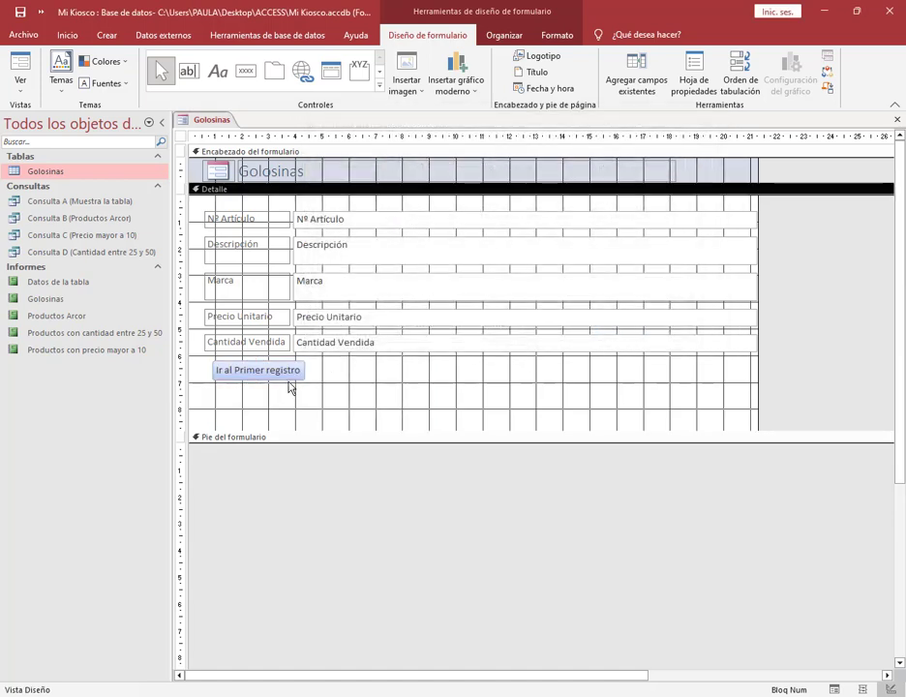
{"action": "left_click_drag", "start_coordinate": [327, 355], "coordinate": [589, 427]}
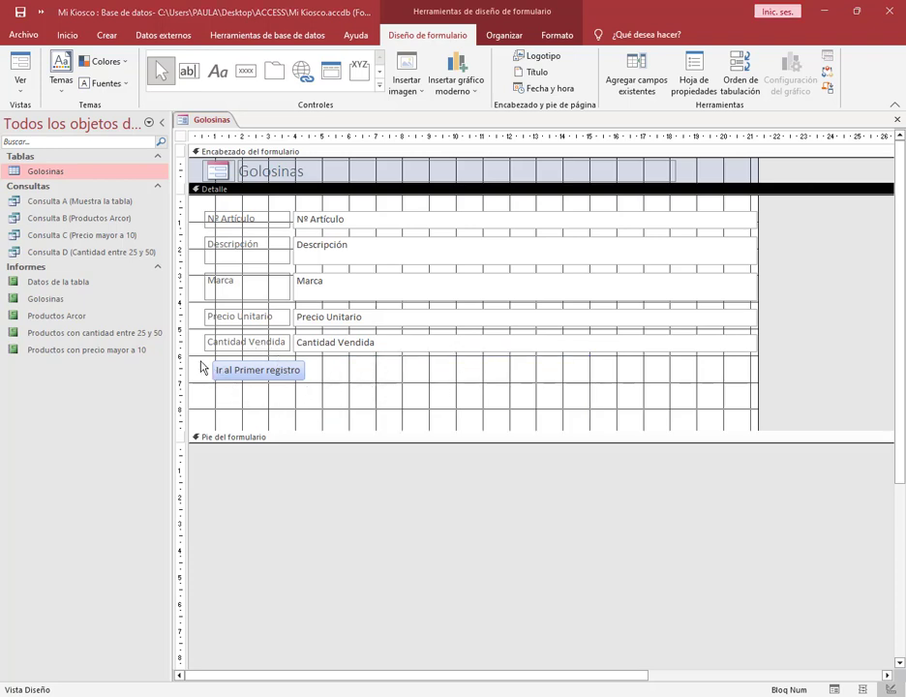
{"action": "left_click_drag", "start_coordinate": [204, 357], "coordinate": [319, 386]}
{"action": "left_click_drag", "start_coordinate": [289, 436], "coordinate": [284, 389]}
{"action": "mouse_move", "coordinate": [278, 378]}
{"action": "left_mouse_down"}
{"action": "mouse_move", "coordinate": [337, 386]}
{"action": "mouse_move", "coordinate": [423, 381]}
{"action": "mouse_move", "coordinate": [543, 441]}
{"action": "left_mouse_up"}
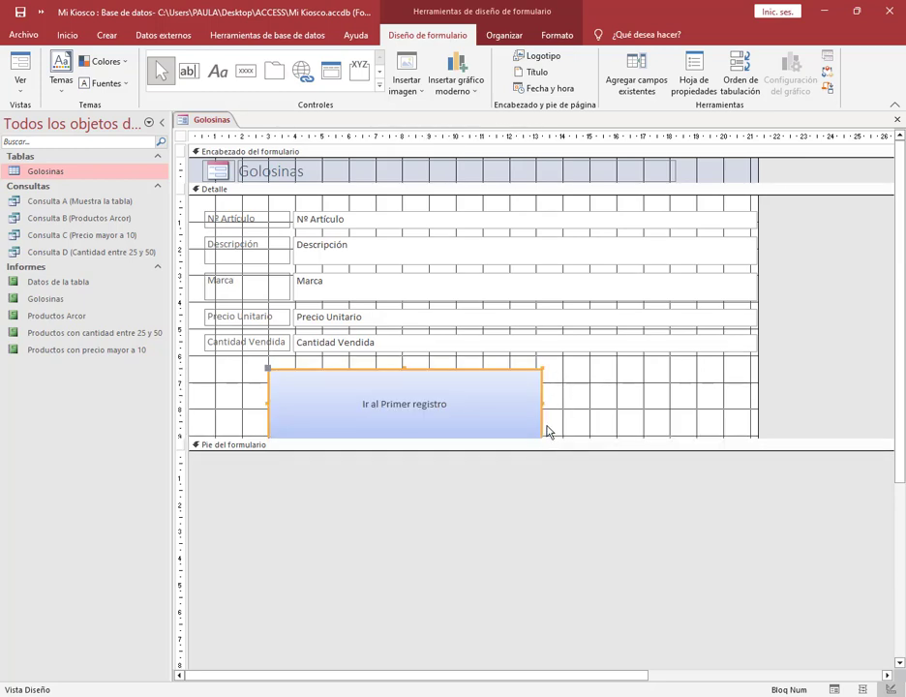
{"action": "left_click_drag", "start_coordinate": [544, 374], "coordinate": [303, 395]}
{"action": "left_click", "coordinate": [313, 394]}
{"action": "left_click", "coordinate": [275, 394]}
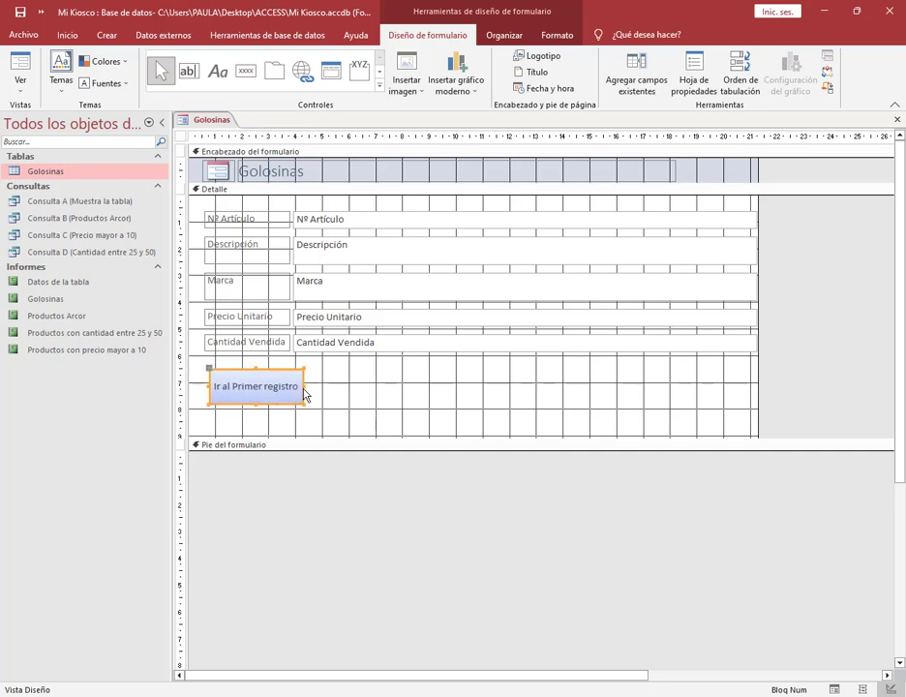
Narrow the Ir al Primer registro button to about 2.4 cm so its text wraps onto two lines.
{"action": "left_click", "coordinate": [369, 405]}
{"action": "left_click", "coordinate": [302, 396]}
{"action": "left_click_drag", "start_coordinate": [306, 391], "coordinate": [290, 393]}
{"action": "left_click", "coordinate": [344, 394]}
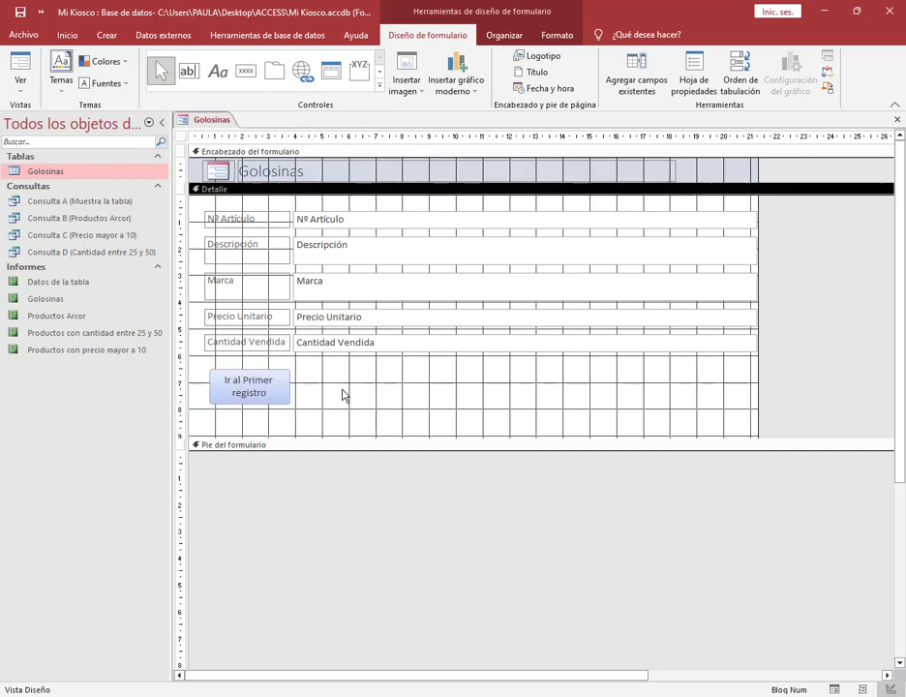
{"action": "left_click", "coordinate": [275, 401]}
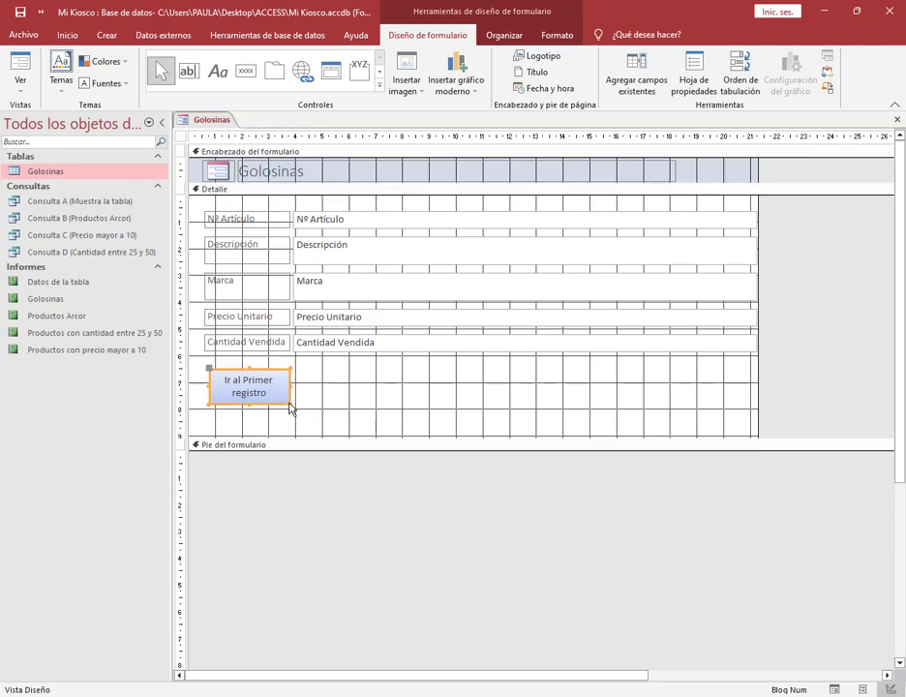
{"action": "left_click_drag", "start_coordinate": [275, 404], "coordinate": [274, 404]}
{"action": "left_click", "coordinate": [368, 404]}
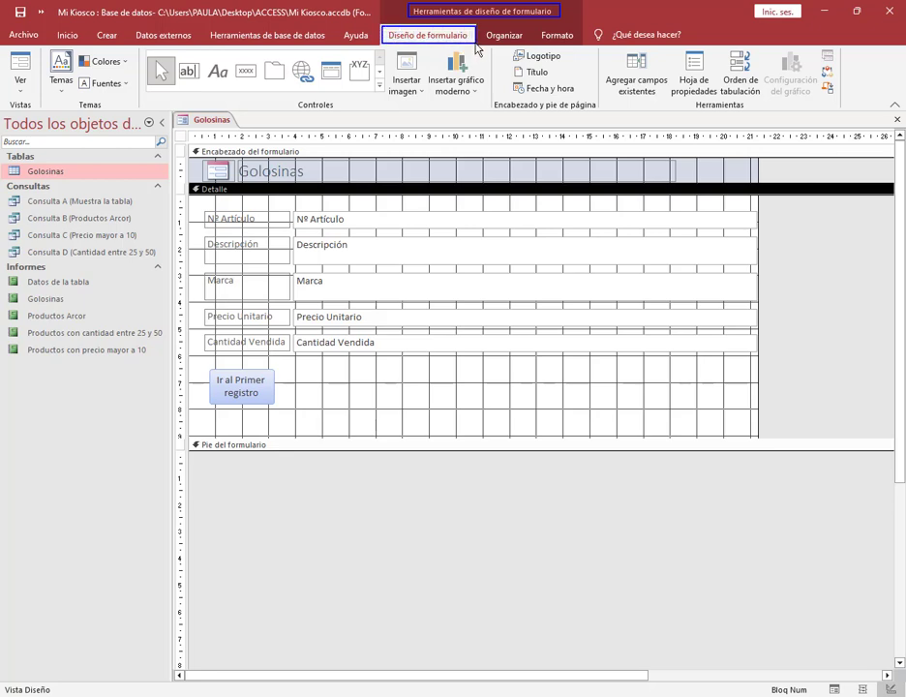
{"action": "mouse_move", "coordinate": [138, 46]}
{"action": "left_mouse_down"}
{"action": "mouse_move", "coordinate": [467, 92]}
{"action": "mouse_move", "coordinate": [492, 115]}
{"action": "left_mouse_up"}
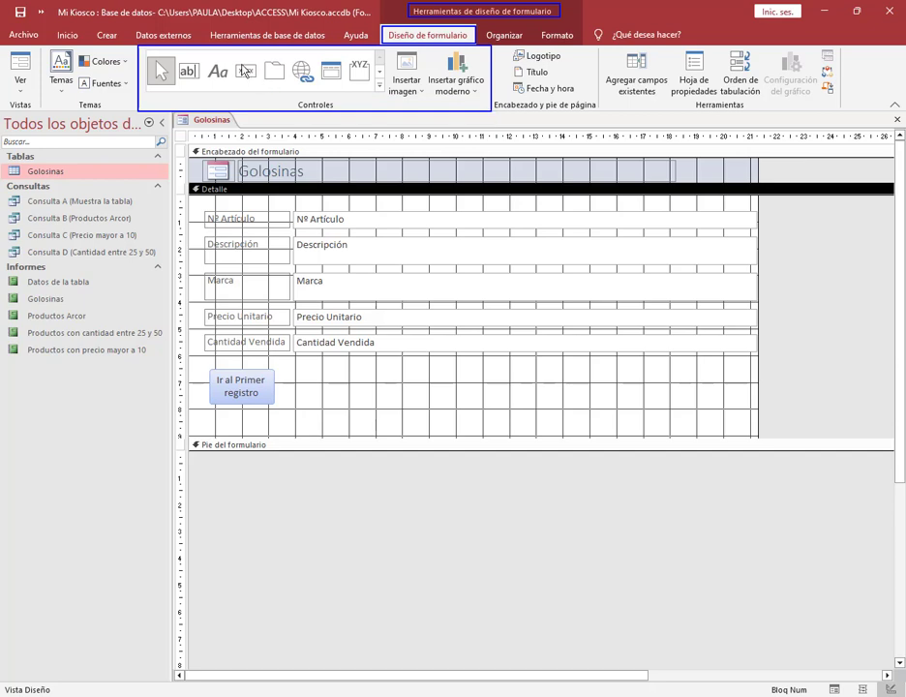
{"action": "left_click_drag", "start_coordinate": [228, 59], "coordinate": [259, 80]}
{"action": "key", "text": "Escape"}
Draw a second command button beside Ir al Primer registro and assign it the Navegación de registros action Ir al registro anterior.
{"action": "left_click", "coordinate": [246, 76]}
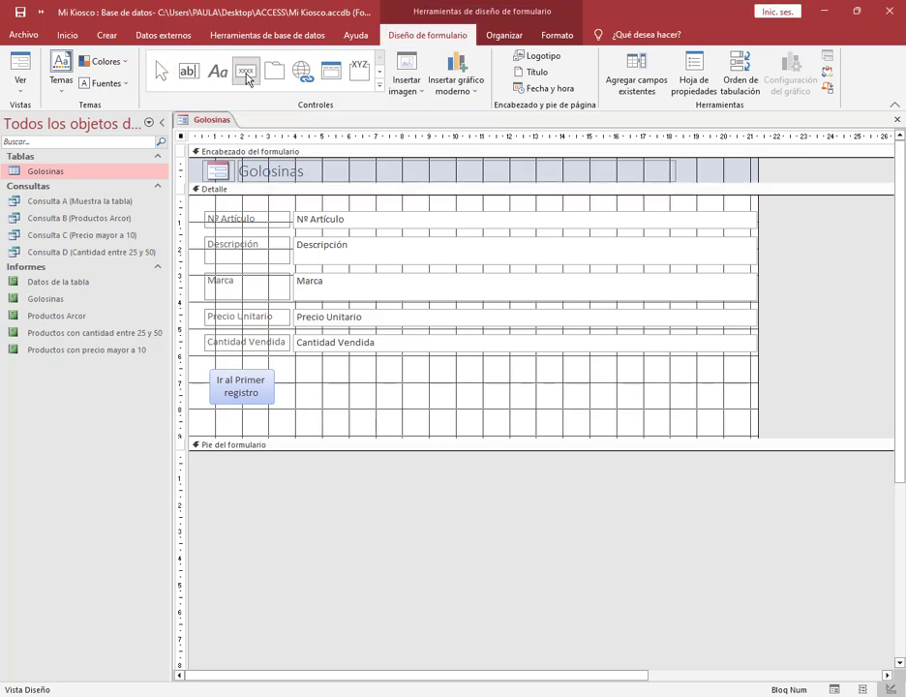
{"action": "left_click_drag", "start_coordinate": [307, 375], "coordinate": [413, 396]}
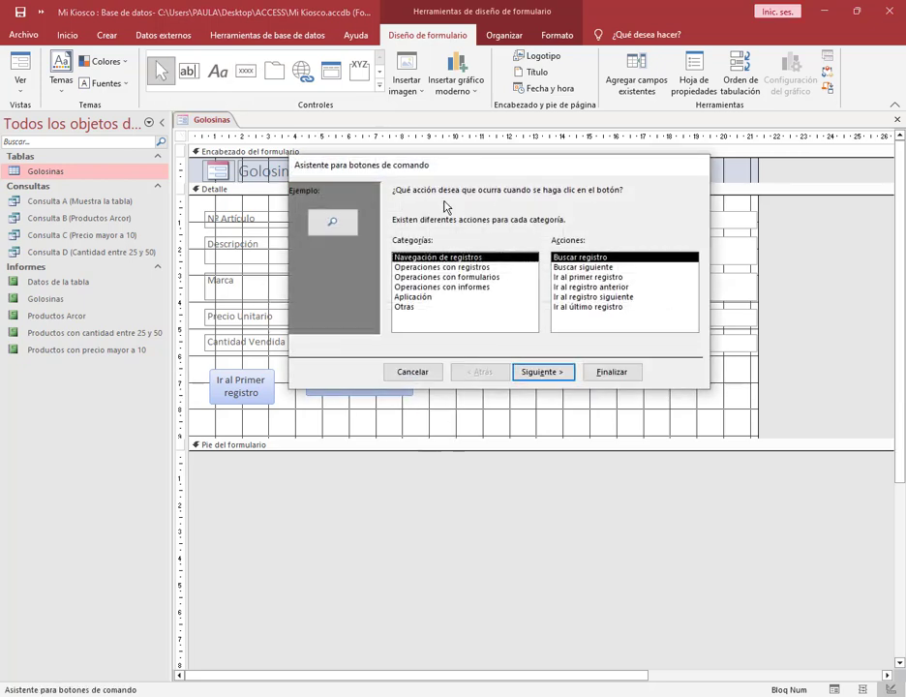
{"action": "left_click", "coordinate": [479, 259]}
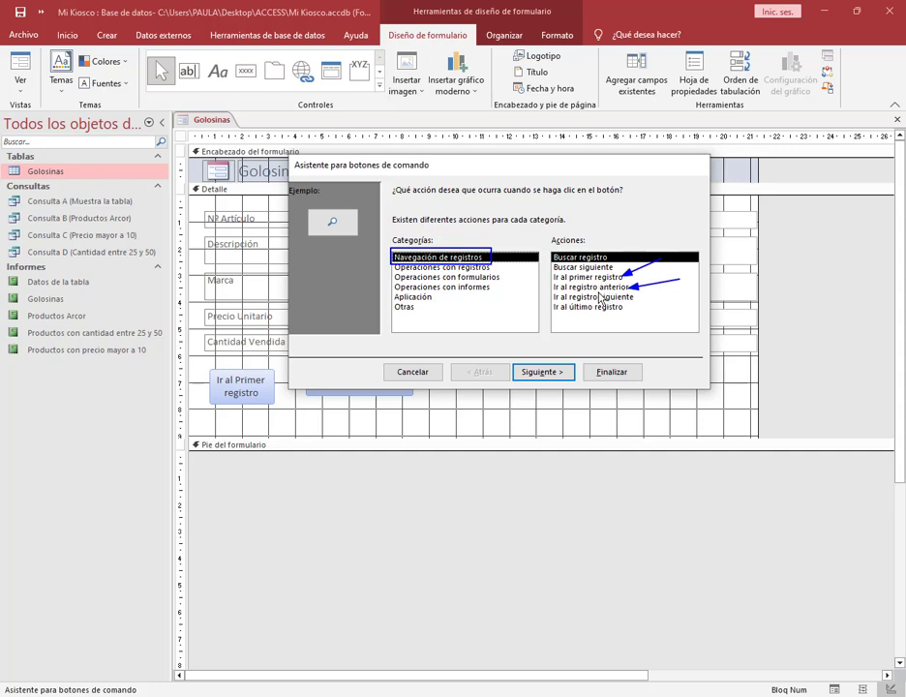
{"action": "left_click", "coordinate": [575, 290]}
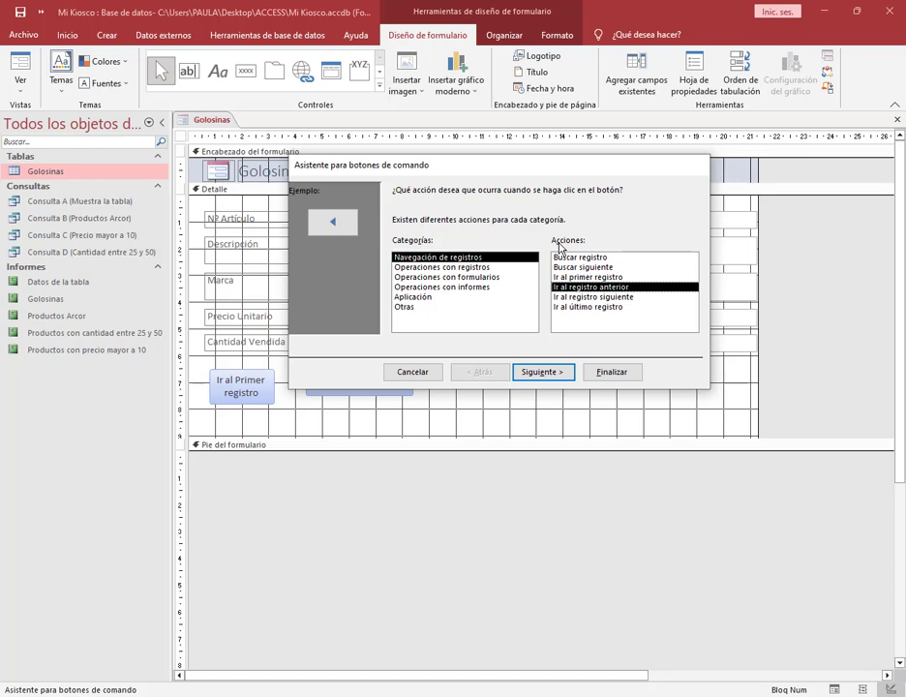
{"action": "left_click", "coordinate": [540, 375]}
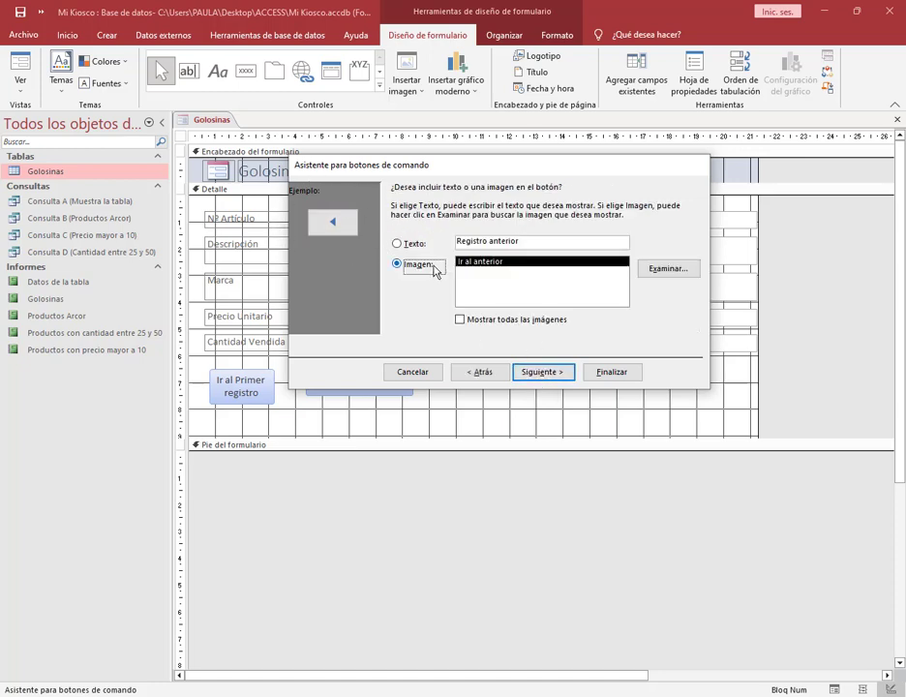
Label the second button with the text Ir al Registro anterior and size it to about 2.8 cm wide by 1.3 cm tall.
{"action": "left_click", "coordinate": [412, 244]}
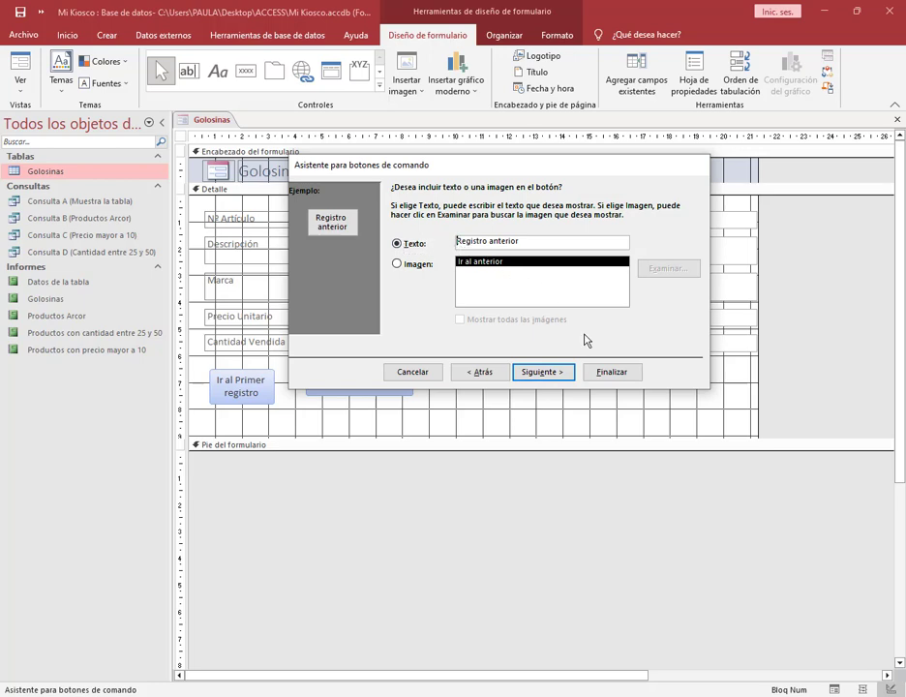
{"action": "type", "text": "al"}
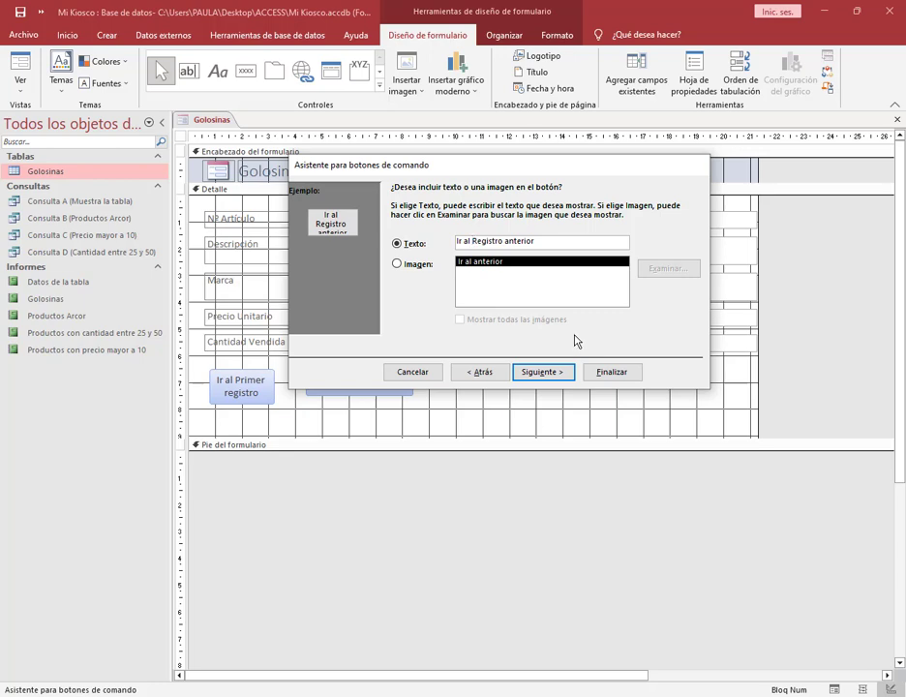
{"action": "left_click", "coordinate": [540, 372]}
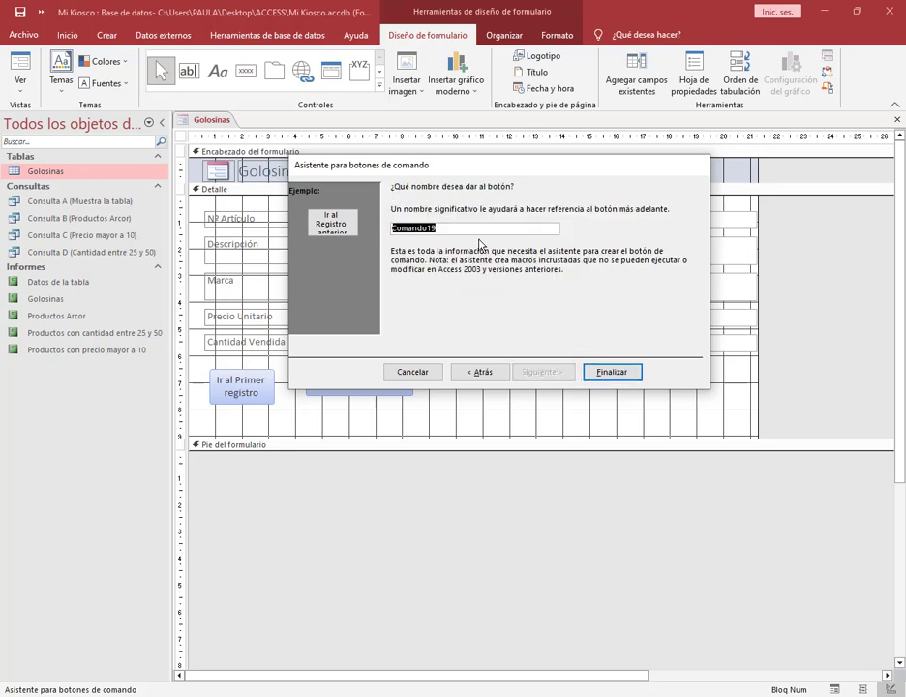
{"action": "left_click", "coordinate": [620, 371]}
{"action": "left_click_drag", "start_coordinate": [407, 393], "coordinate": [383, 407]}
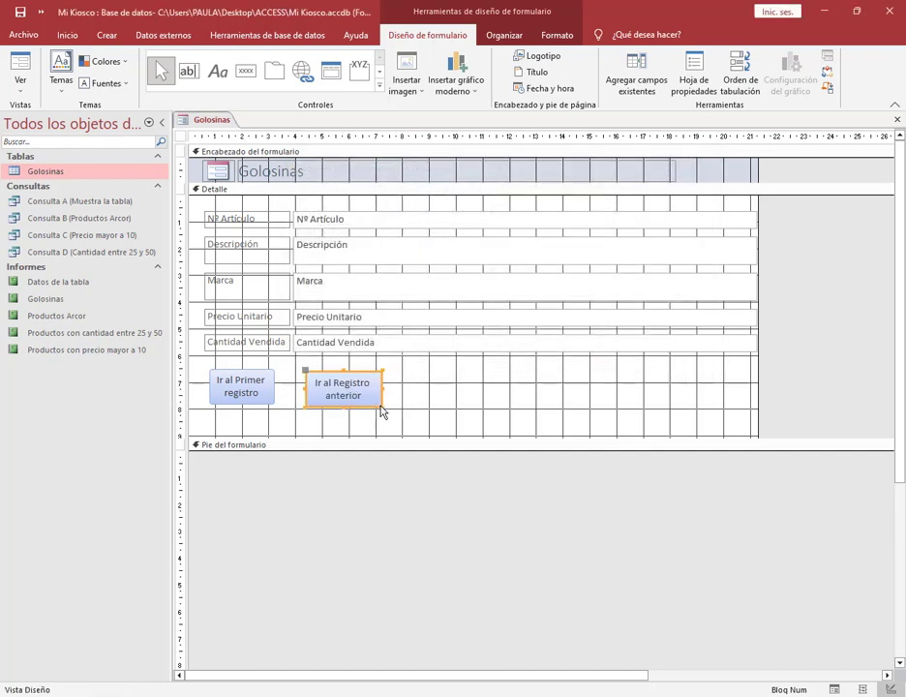
{"action": "left_click", "coordinate": [452, 396]}
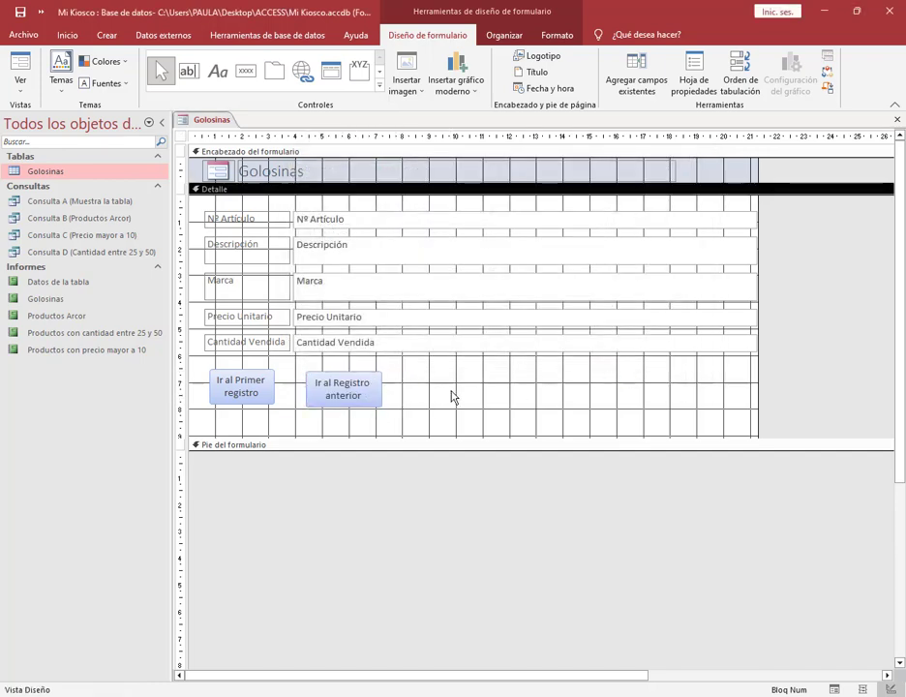
{"action": "left_click", "coordinate": [246, 70]}
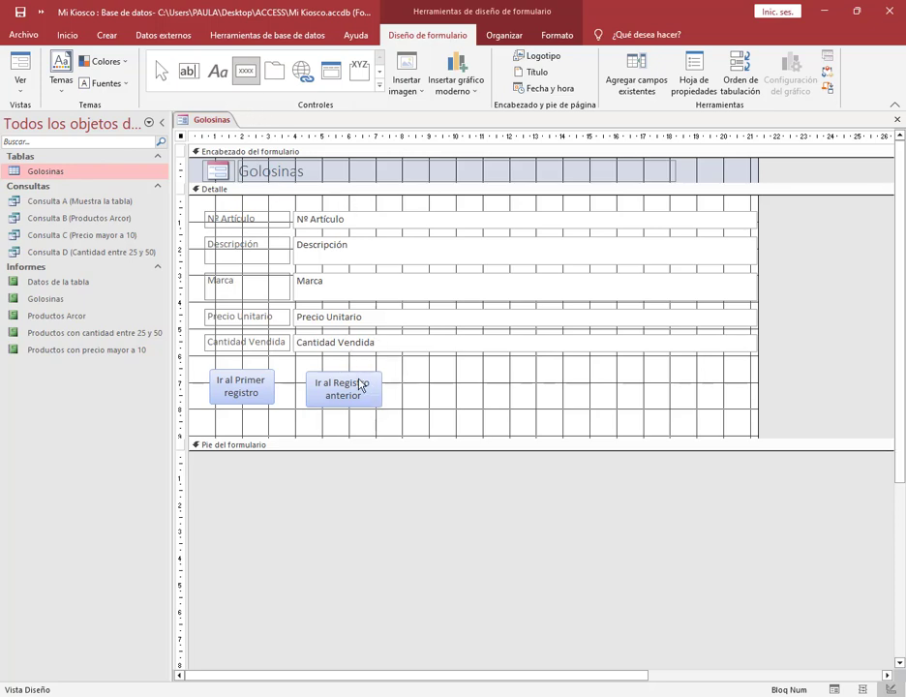
{"action": "left_click", "coordinate": [404, 376]}
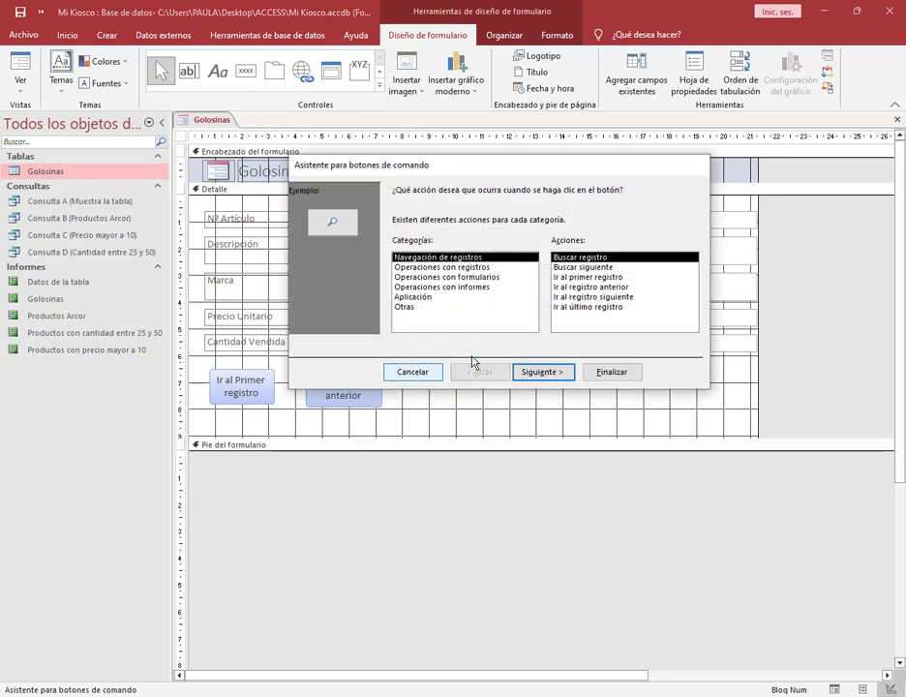
{"action": "left_click", "coordinate": [600, 288]}
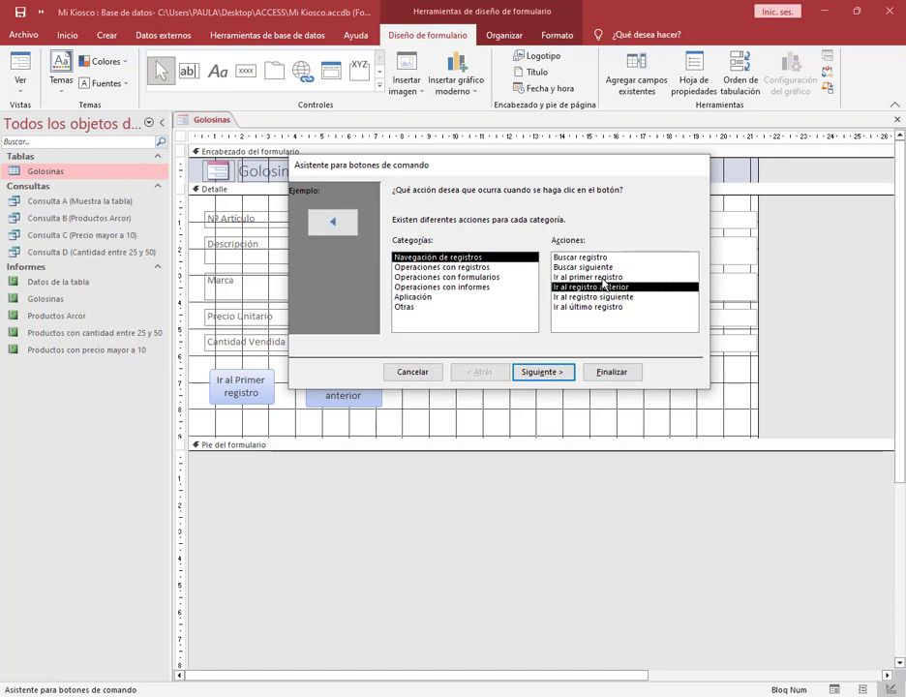
{"action": "left_click", "coordinate": [575, 278]}
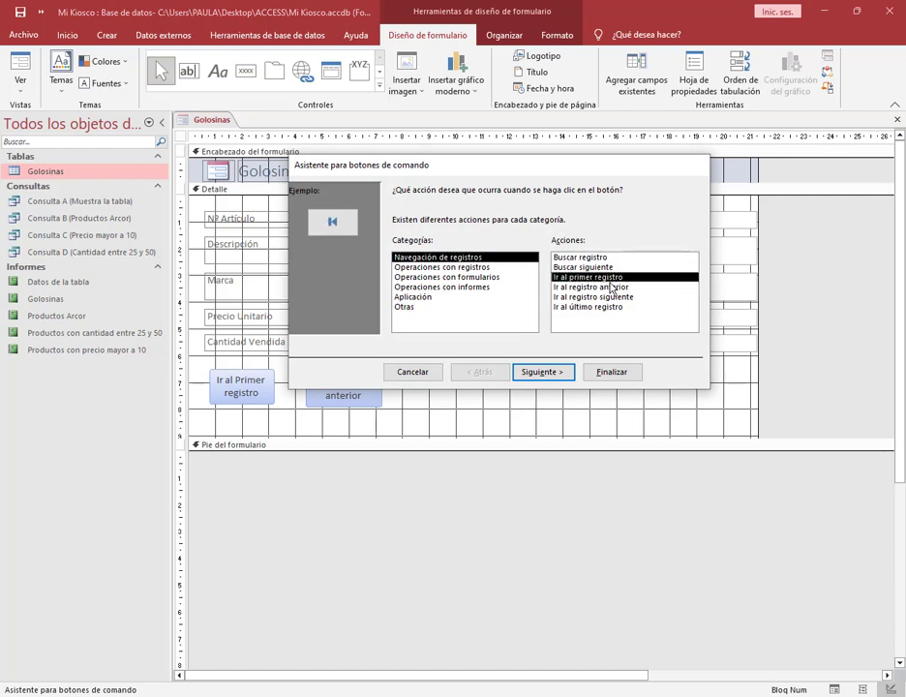
{"action": "left_click", "coordinate": [612, 288]}
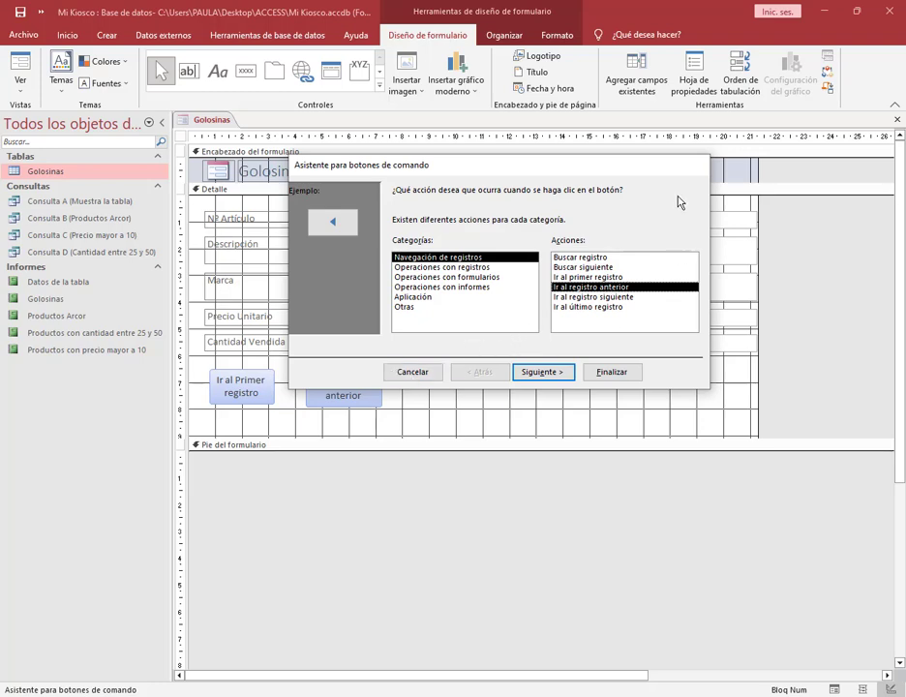
{"action": "left_click", "coordinate": [412, 372]}
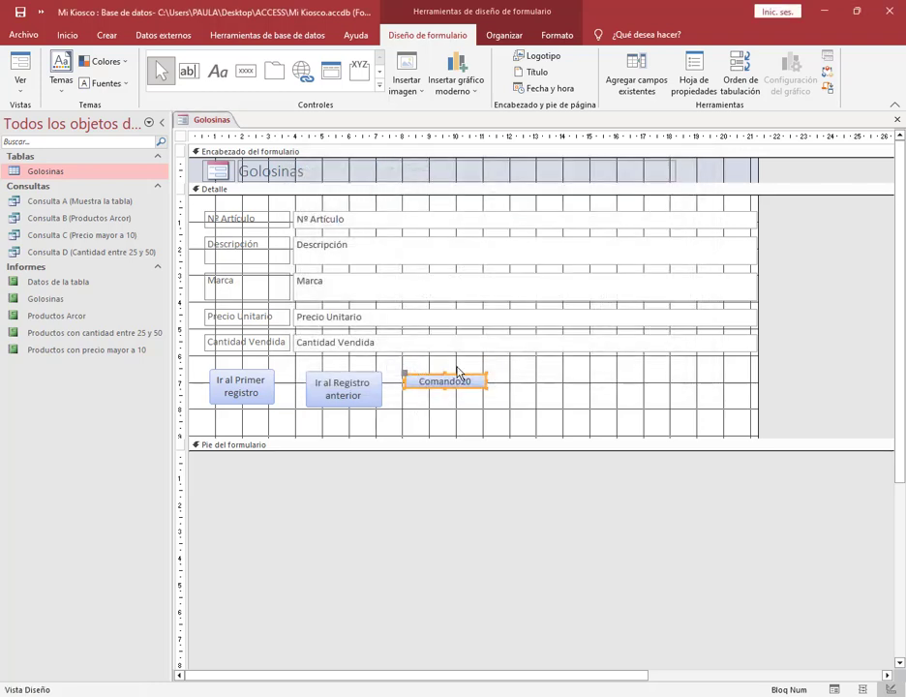
{"action": "key", "text": "Delete"}
{"action": "left_click", "coordinate": [458, 373]}
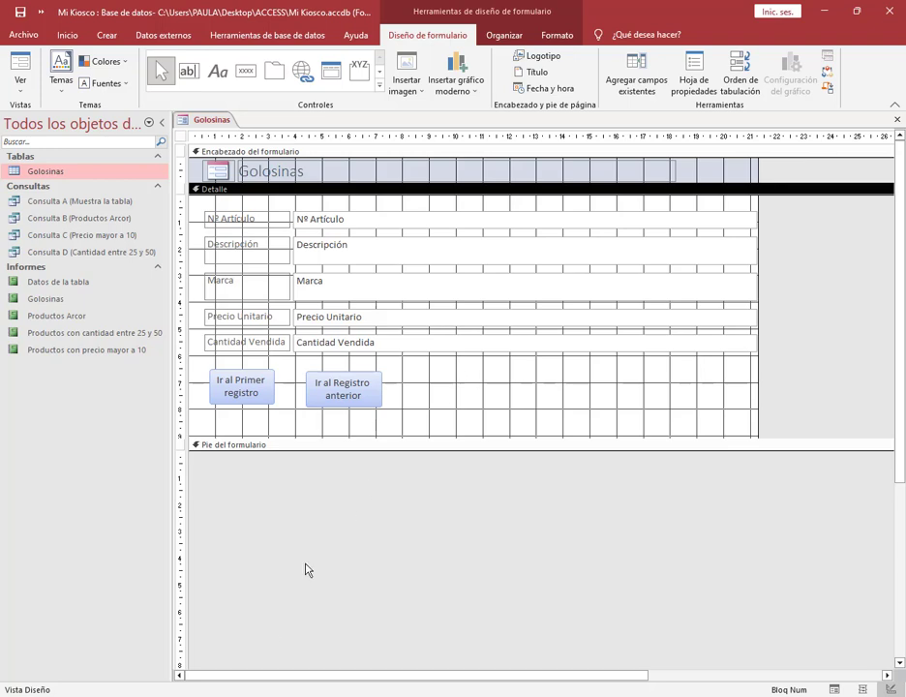
Switch to the Google Meet call in the browser and check the chat messages.
{"action": "left_click", "coordinate": [141, 668]}
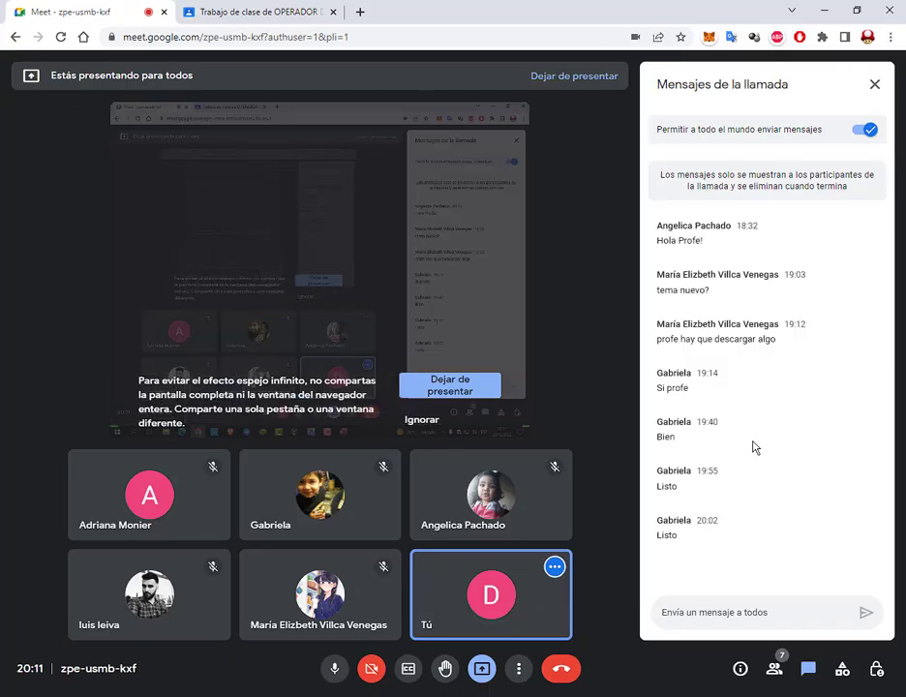
Switch back to the Golosinas form design in Access and shift the Ir al Registro anterior button level with the first button.
{"action": "left_click", "coordinate": [823, 9]}
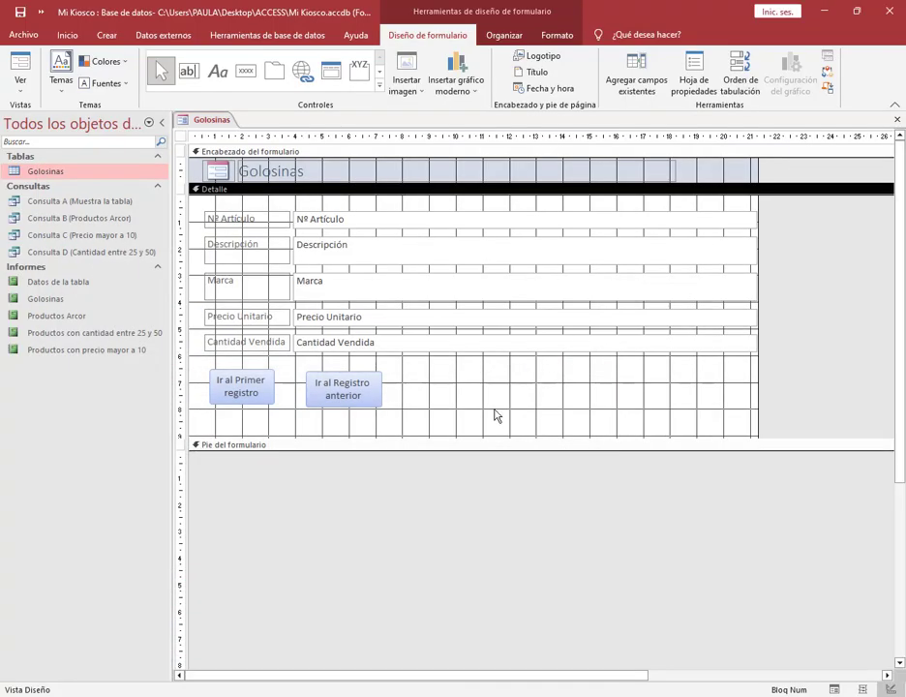
{"action": "left_click", "coordinate": [368, 391]}
{"action": "left_click", "coordinate": [430, 392]}
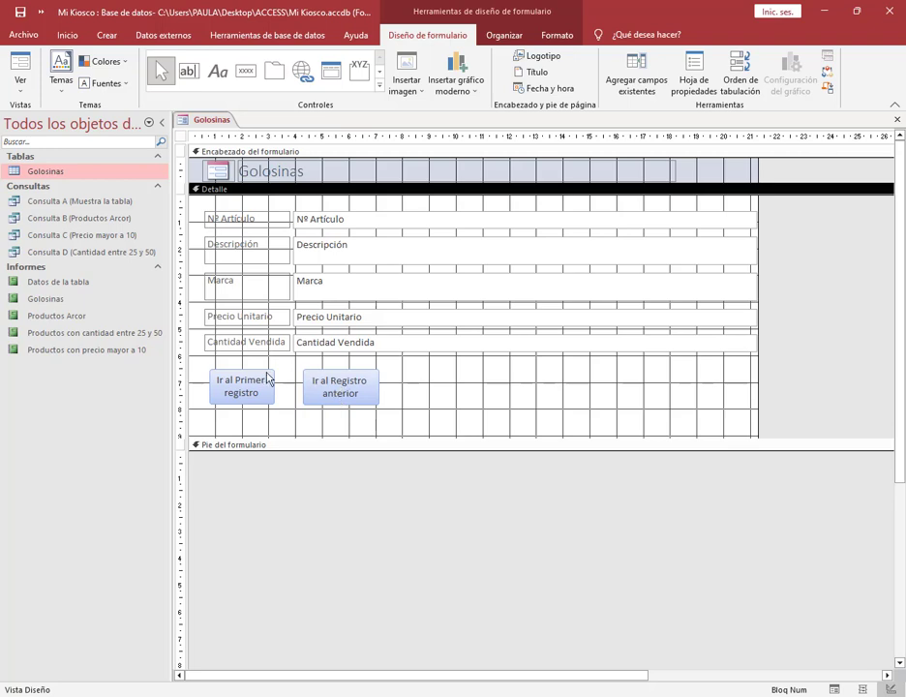
Draw a third command button beside Ir al Registro anterior and assign it the Navegación de registros action Ir al registro siguiente.
{"action": "left_click", "coordinate": [241, 70]}
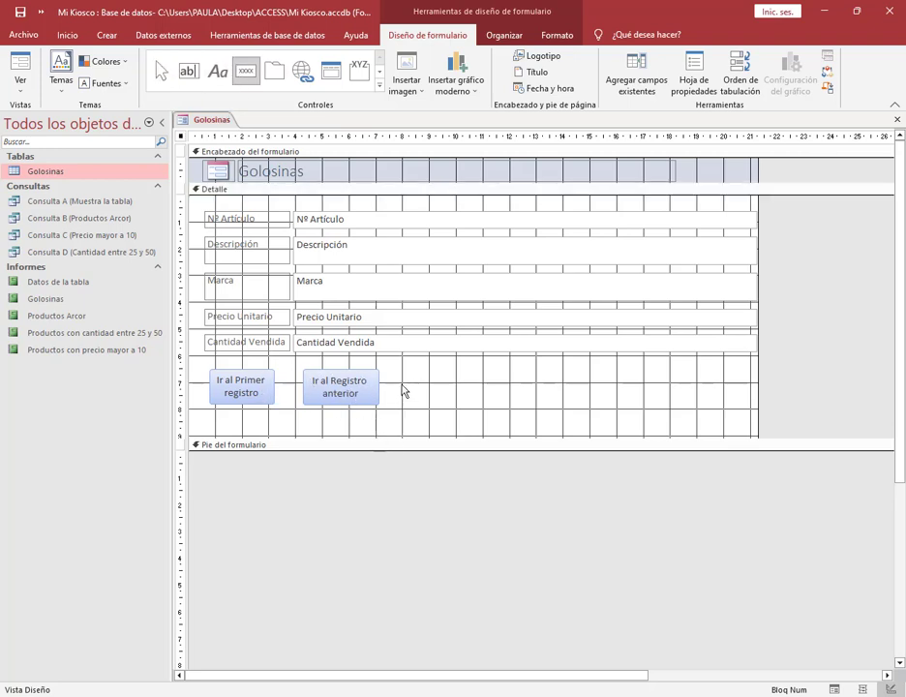
{"action": "left_click_drag", "start_coordinate": [405, 372], "coordinate": [503, 398]}
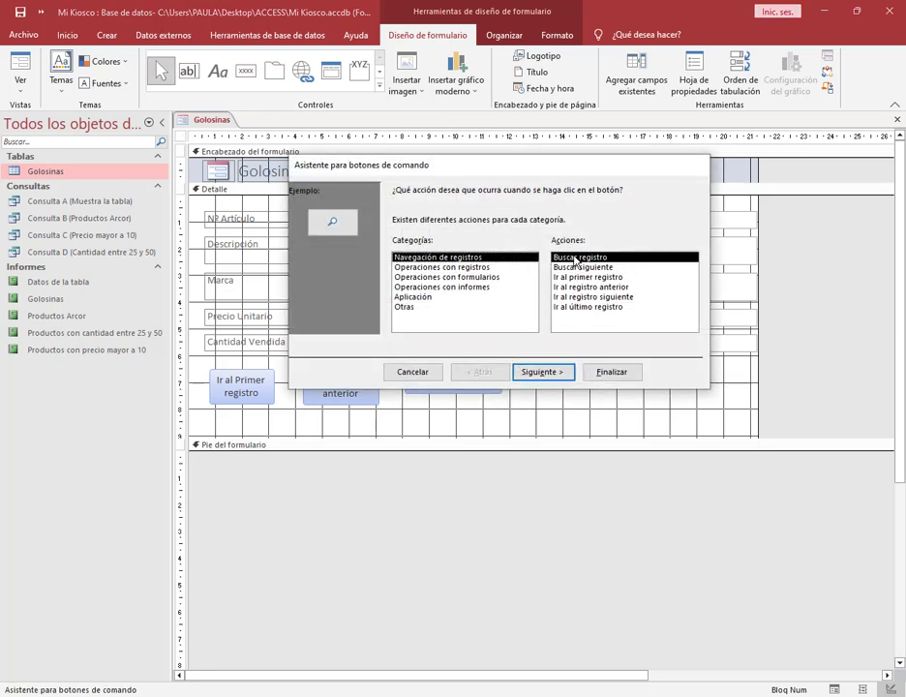
{"action": "left_click", "coordinate": [571, 298]}
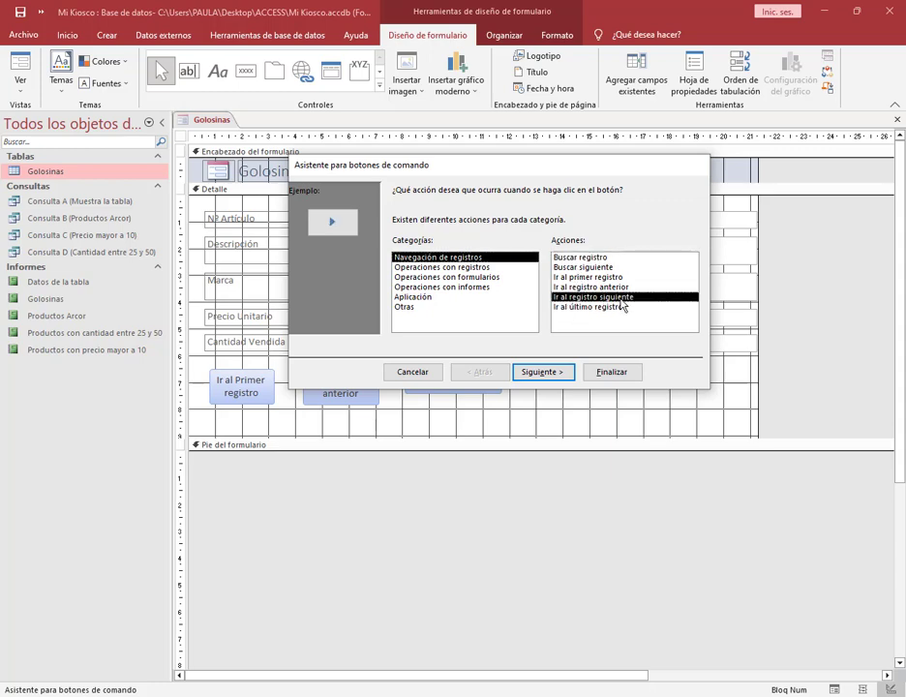
{"action": "left_click", "coordinate": [567, 374]}
Label the third button with the text Ir al Registro siguiente and size it to about 3 cm wide by 1.3 cm tall.
{"action": "left_click", "coordinate": [415, 244]}
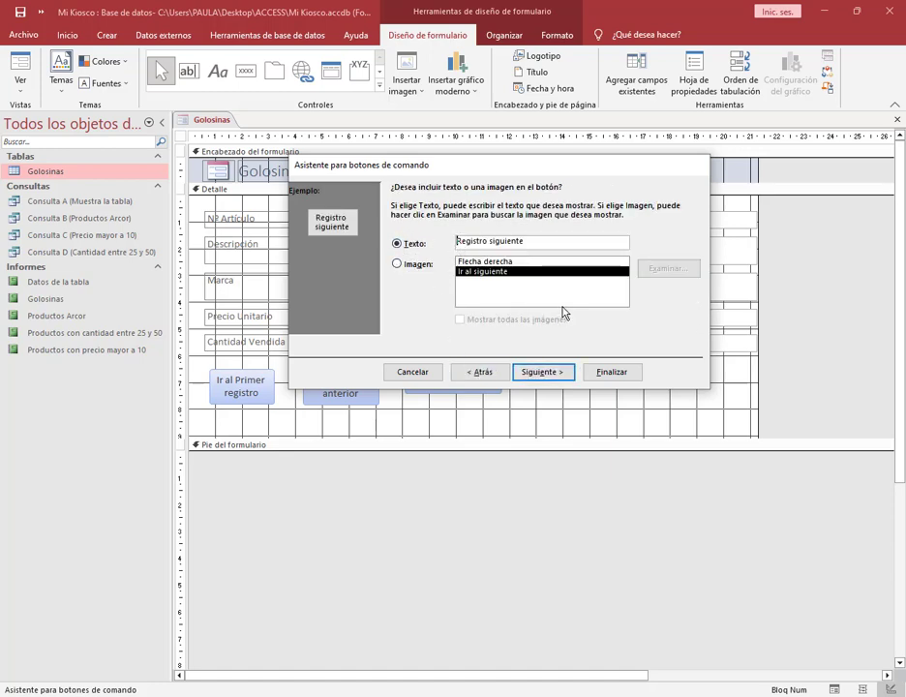
{"action": "type", "text": "Ir al"}
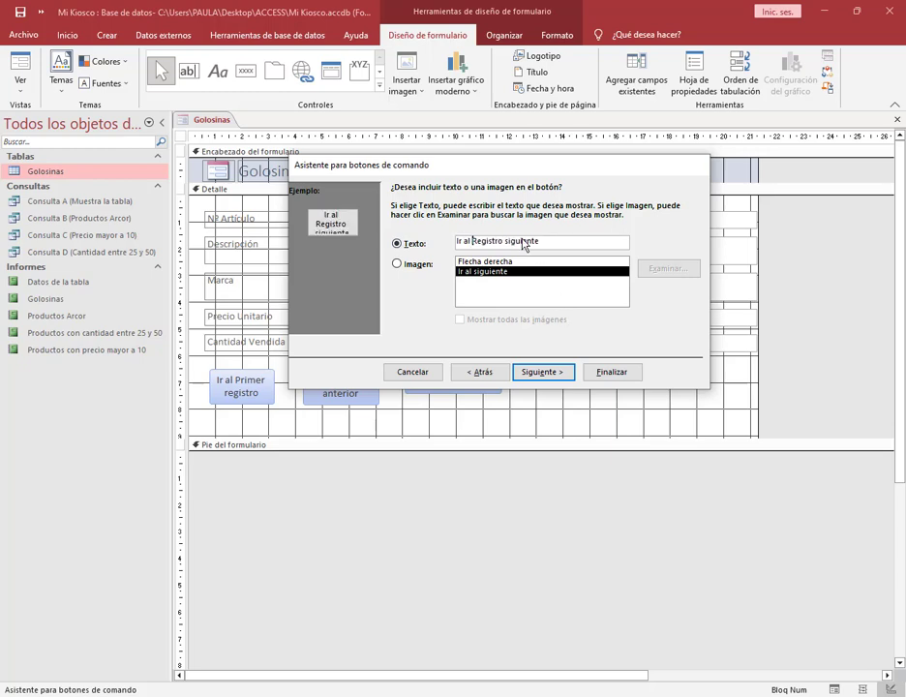
{"action": "left_click", "coordinate": [556, 373]}
{"action": "left_click", "coordinate": [604, 374]}
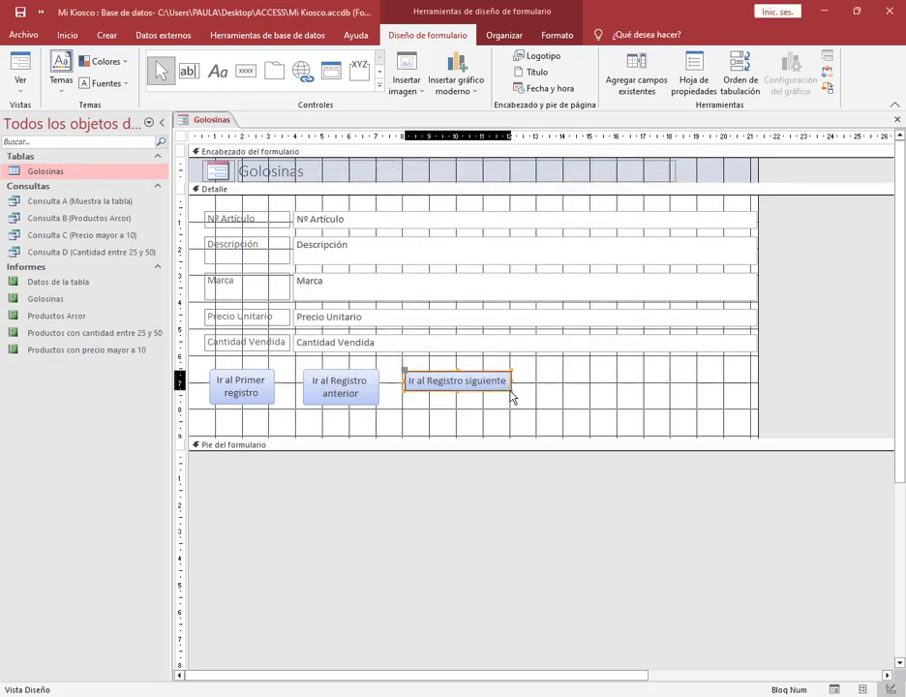
{"action": "left_click_drag", "start_coordinate": [512, 394], "coordinate": [451, 378]}
{"action": "left_click", "coordinate": [568, 399]}
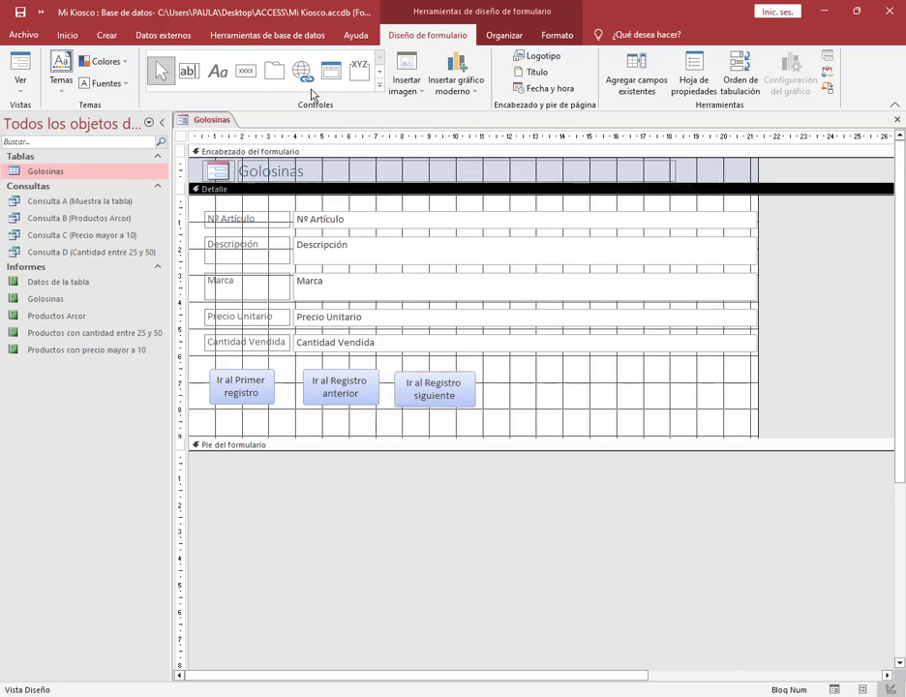
Draw a fourth command button beside Ir al Registro siguiente and assign it the Navegación de registros action Ir al último registro.
{"action": "left_click", "coordinate": [246, 69]}
{"action": "left_click_drag", "start_coordinate": [507, 374], "coordinate": [584, 405]}
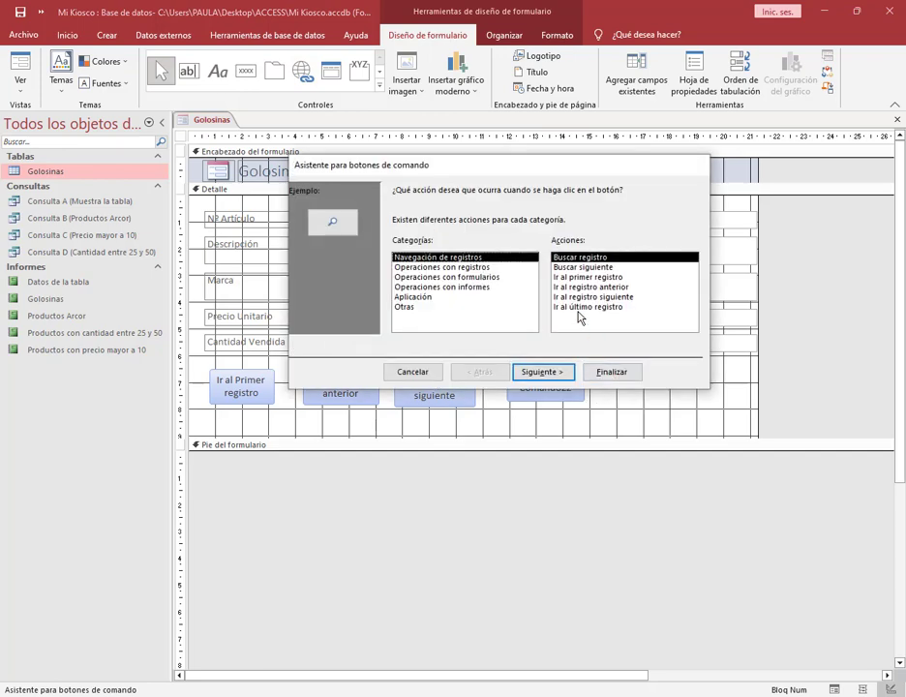
{"action": "left_click", "coordinate": [620, 307]}
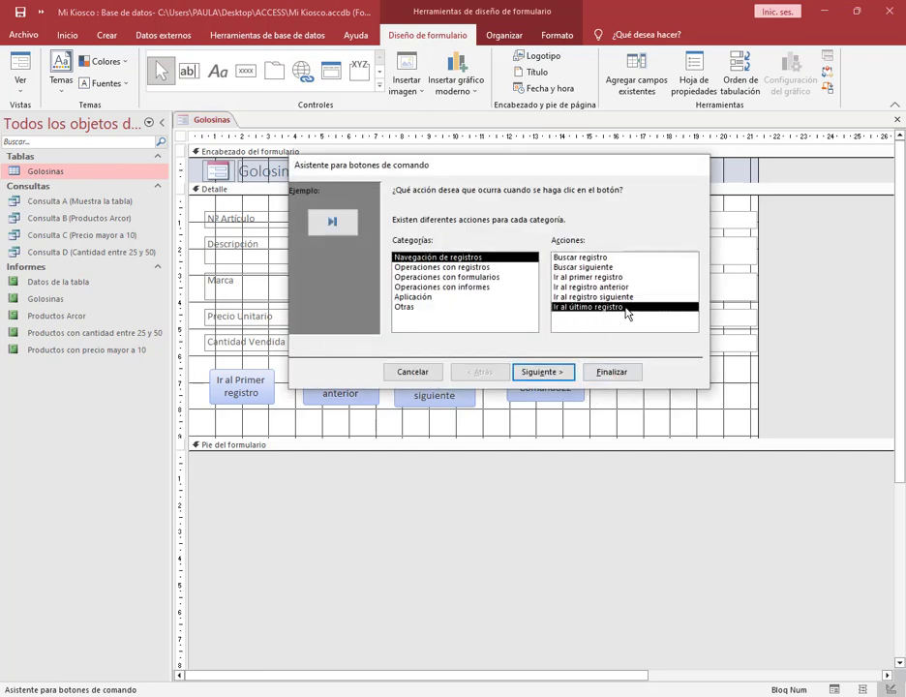
{"action": "left_click", "coordinate": [555, 374]}
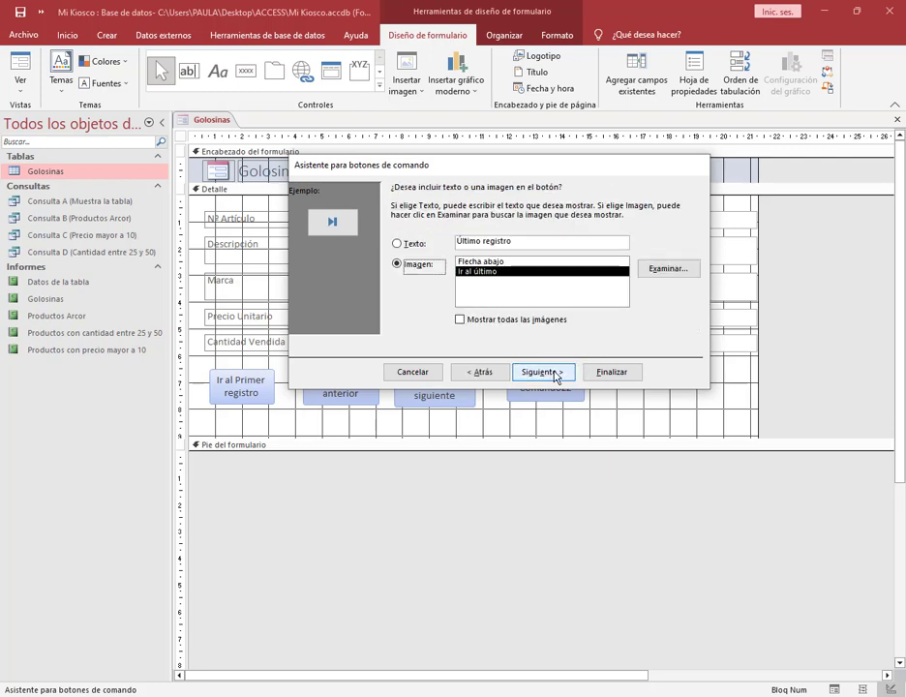
Label the fourth button with the text Ir al Último registro and size it to about 2.7 cm wide by 1.2 cm tall.
{"action": "left_click", "coordinate": [434, 246]}
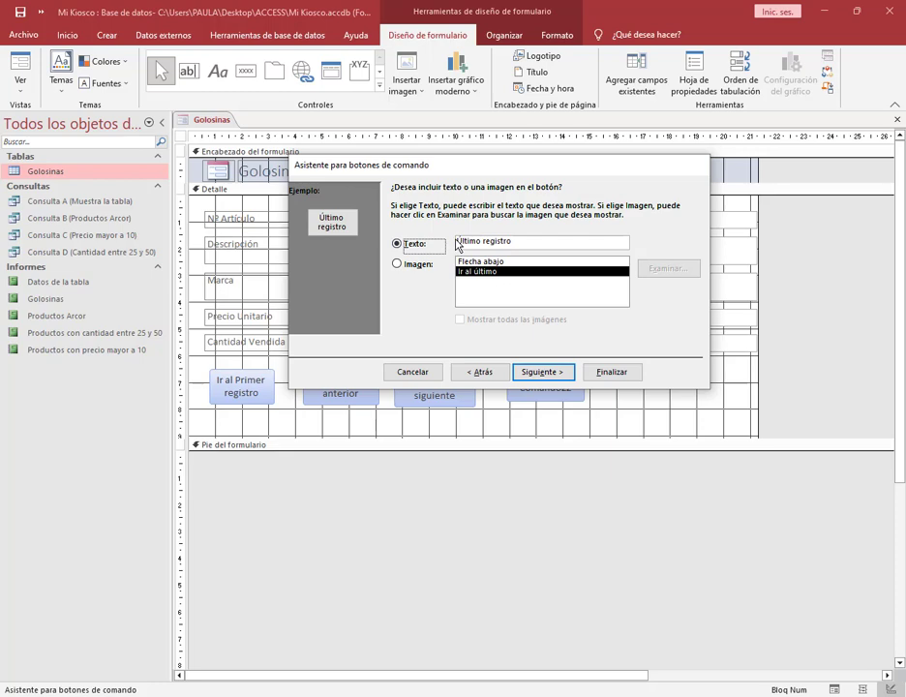
{"action": "left_click", "coordinate": [458, 244]}
{"action": "type", "text": "Ir al"}
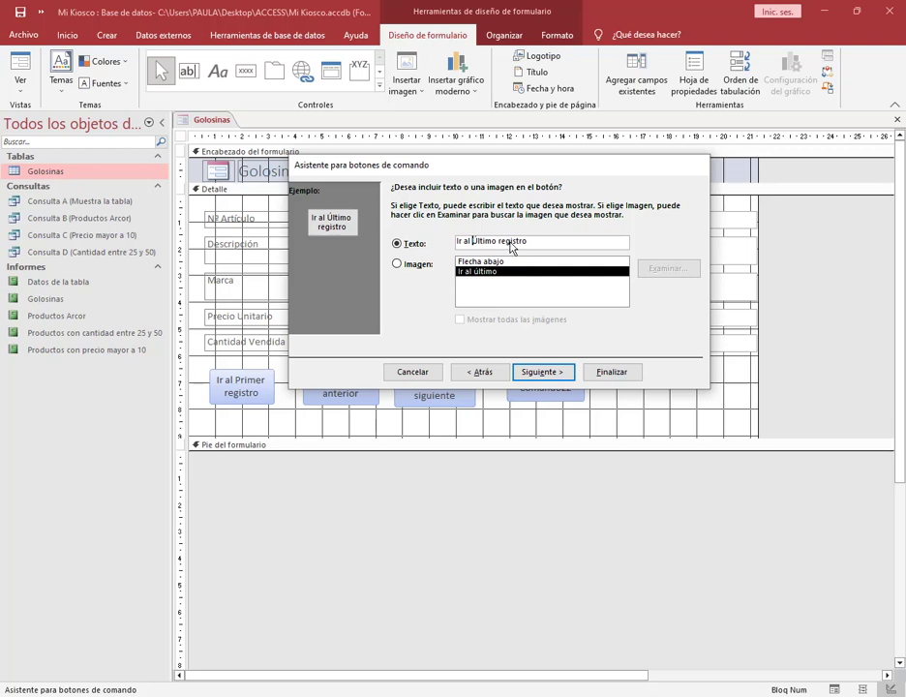
{"action": "left_click", "coordinate": [543, 373]}
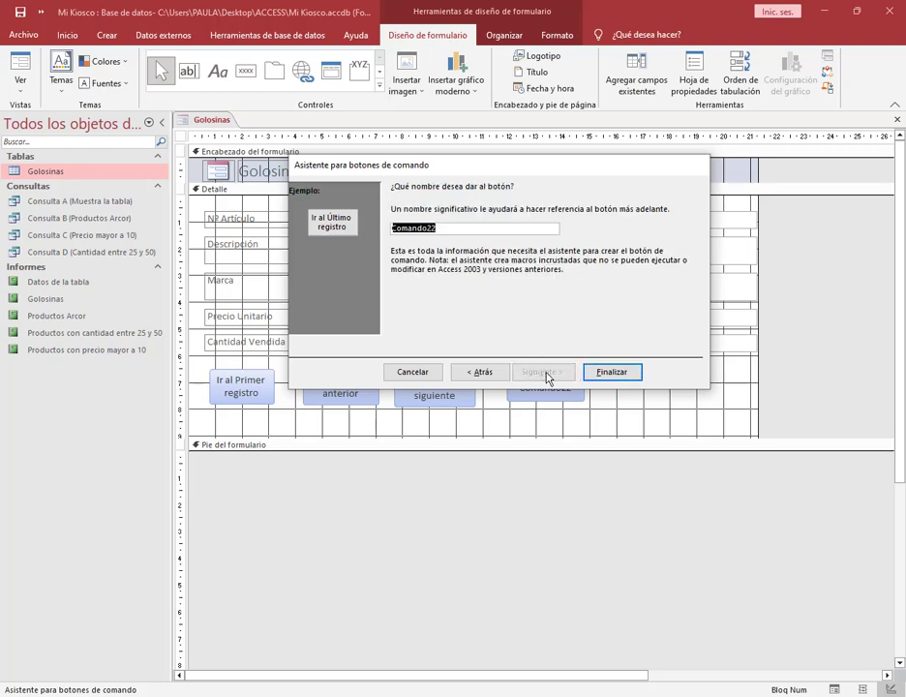
{"action": "left_click", "coordinate": [608, 374]}
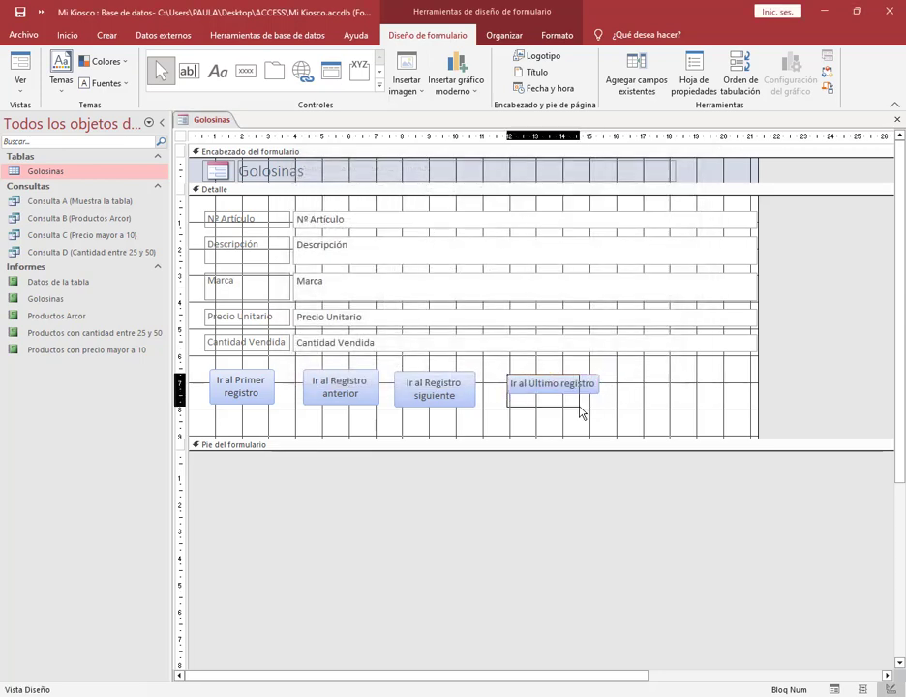
{"action": "left_click", "coordinate": [639, 404]}
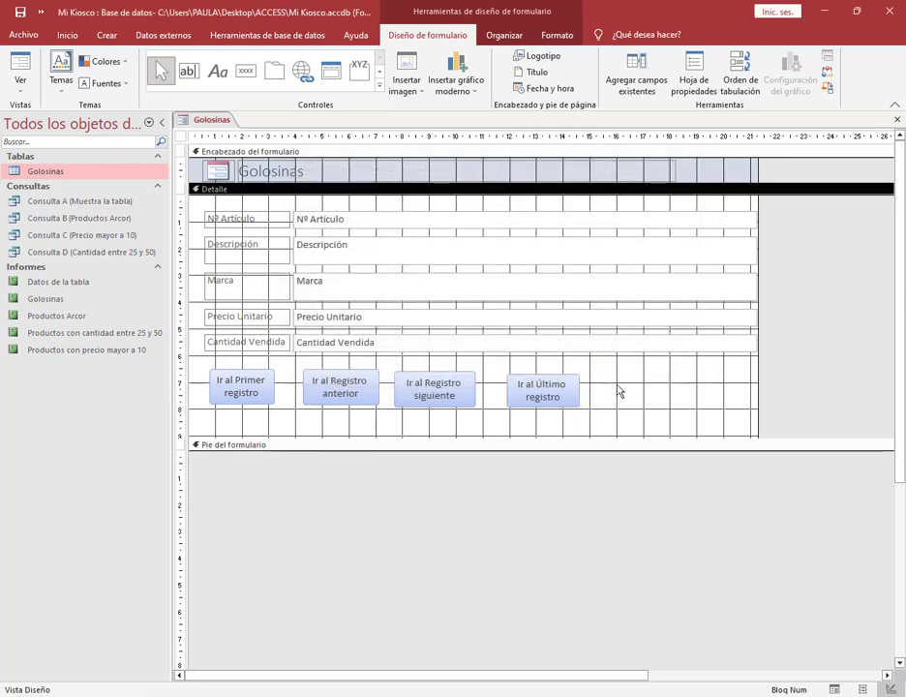
Enlarge the Ir al Último registro and Ir al Primer registro buttons to about 2.9 cm wide by 1.4 cm tall each.
{"action": "left_click", "coordinate": [575, 389]}
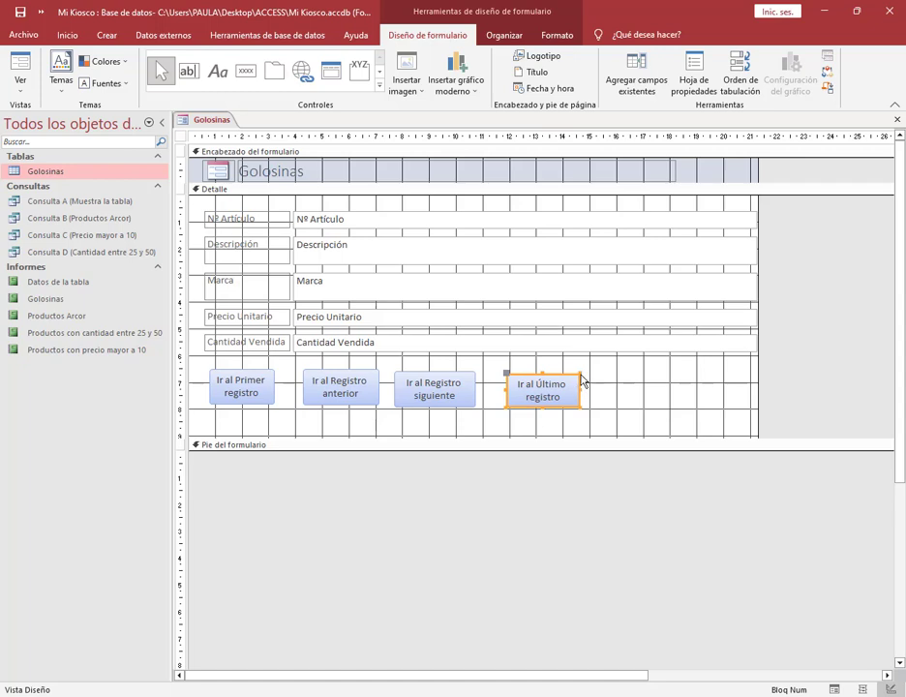
{"action": "left_click_drag", "start_coordinate": [582, 380], "coordinate": [591, 377]}
{"action": "left_click", "coordinate": [647, 394]}
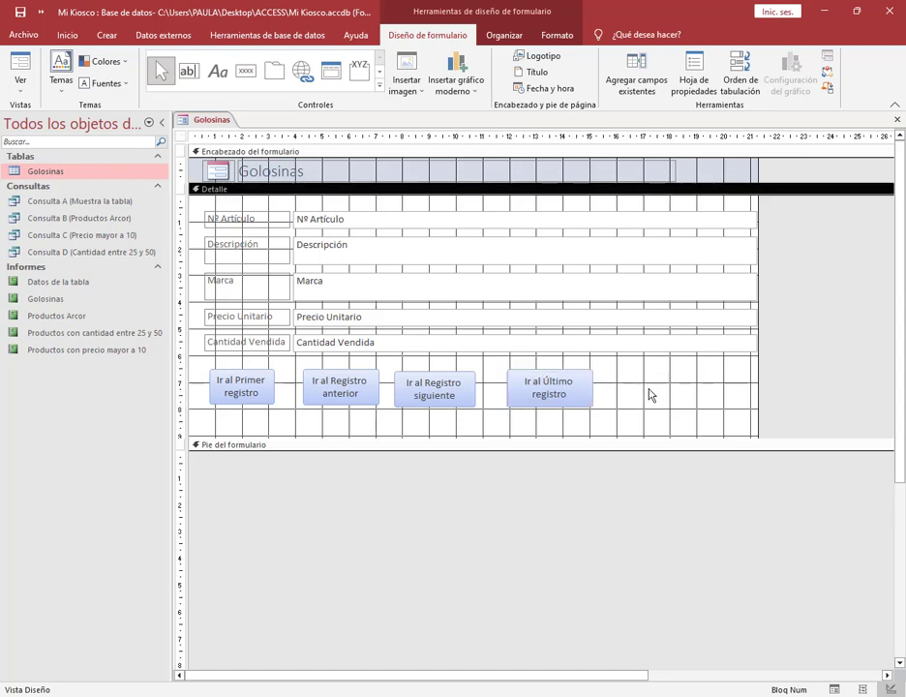
{"action": "left_click", "coordinate": [581, 390]}
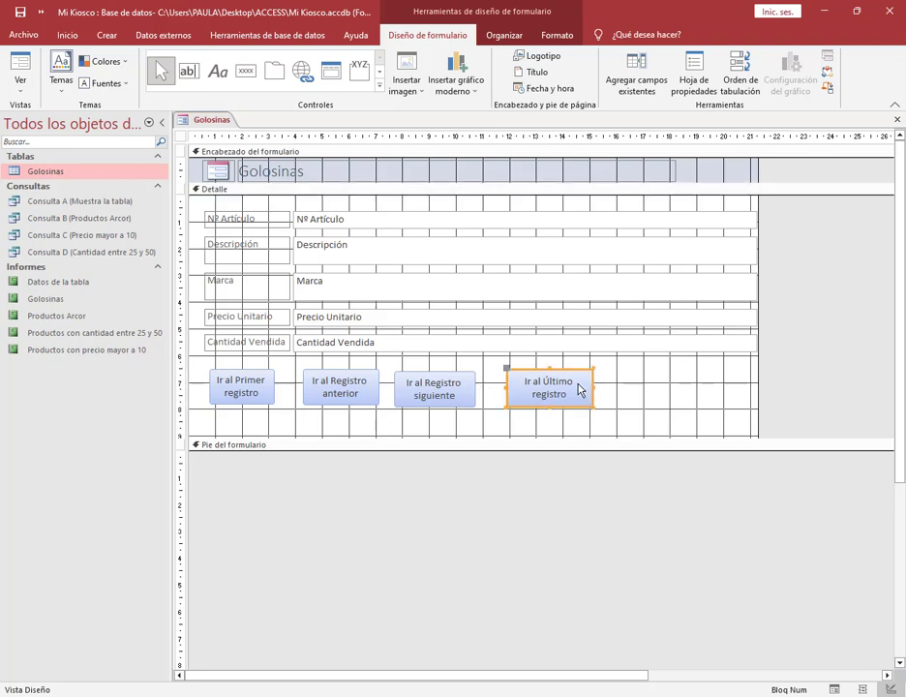
{"action": "left_click_drag", "start_coordinate": [594, 376], "coordinate": [584, 379]}
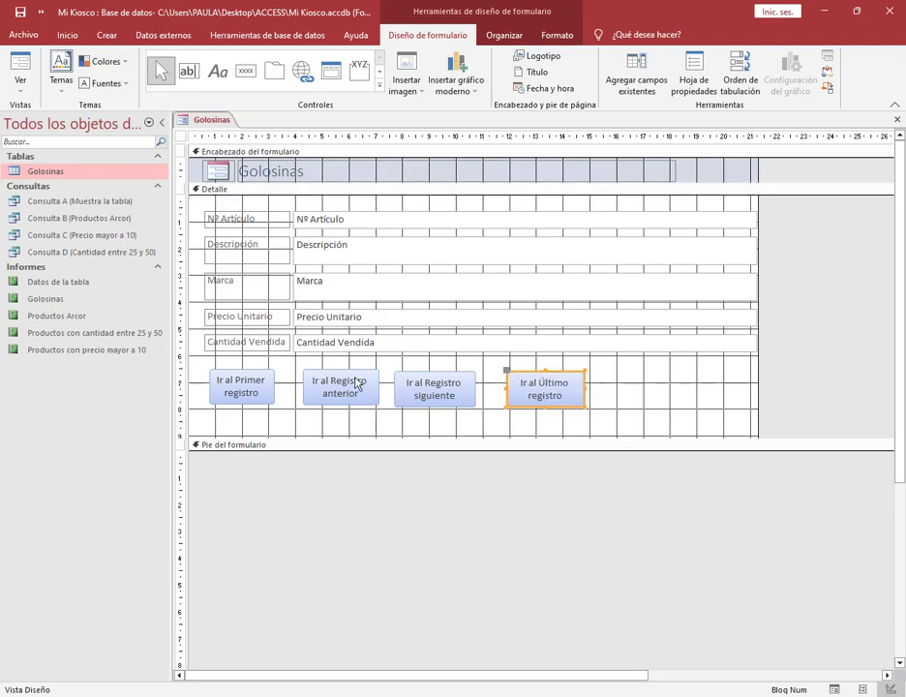
{"action": "left_click", "coordinate": [261, 391]}
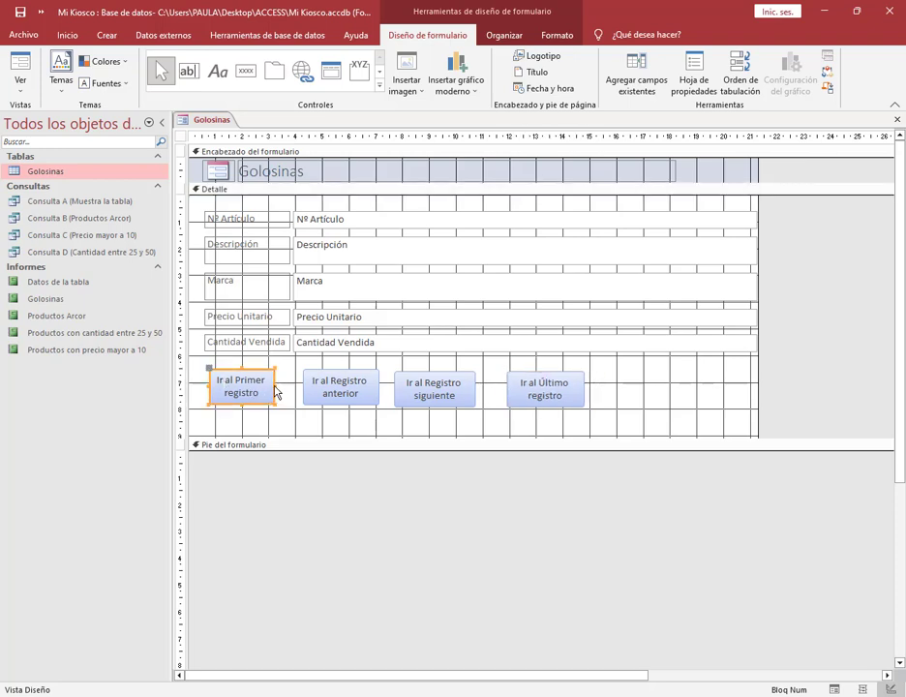
{"action": "left_click_drag", "start_coordinate": [275, 391], "coordinate": [288, 412]}
{"action": "left_click", "coordinate": [644, 395]}
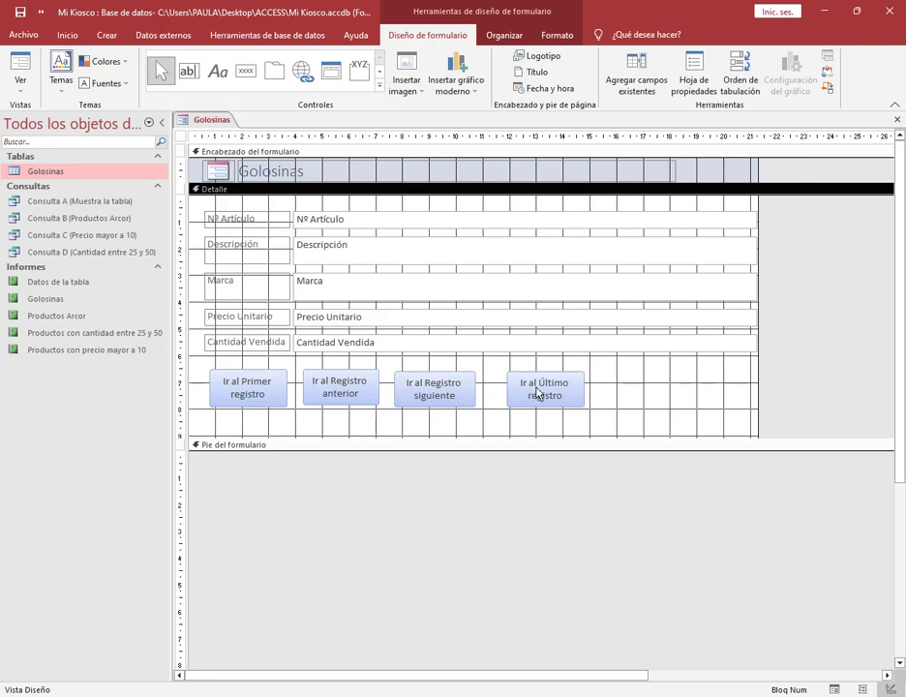
Add a fifth command button after Ir al Último registro with the action Ir al registro anterior and the Ir al anterior image.
{"action": "left_click", "coordinate": [247, 75]}
{"action": "left_click_drag", "start_coordinate": [617, 378], "coordinate": [662, 405]}
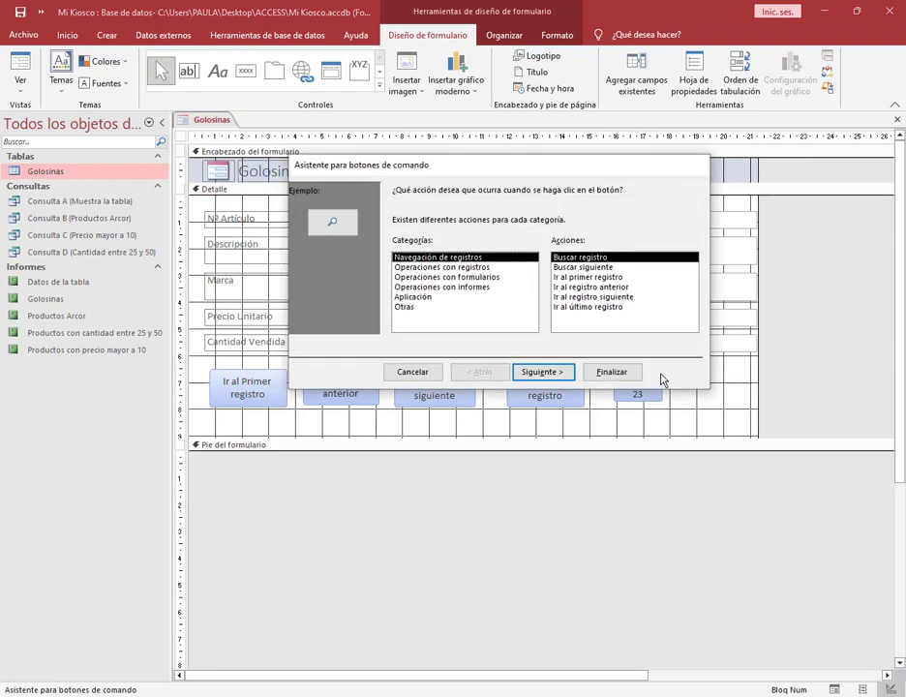
{"action": "left_click", "coordinate": [582, 278]}
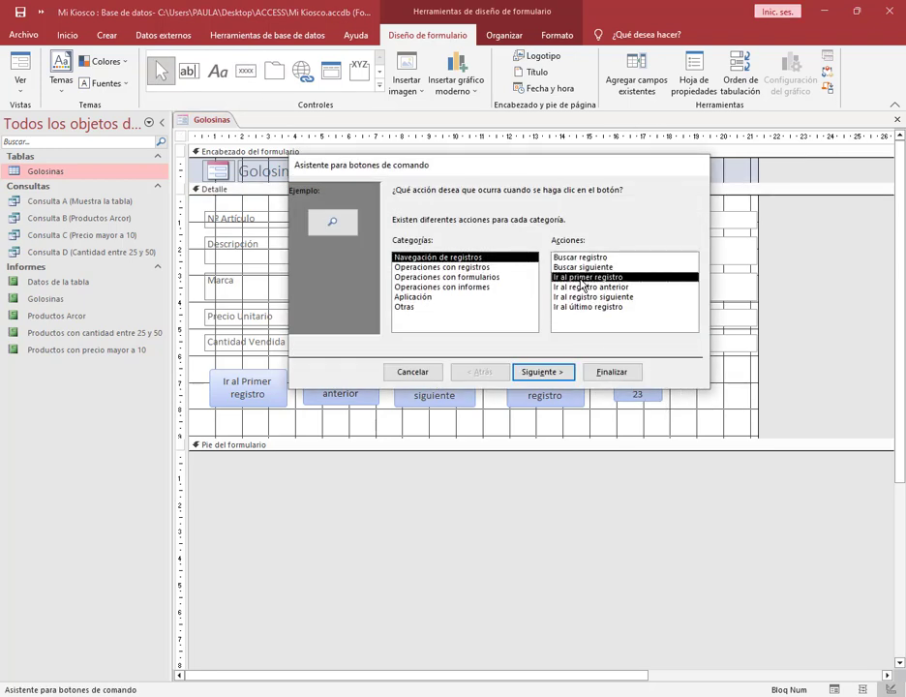
{"action": "left_click", "coordinate": [584, 285]}
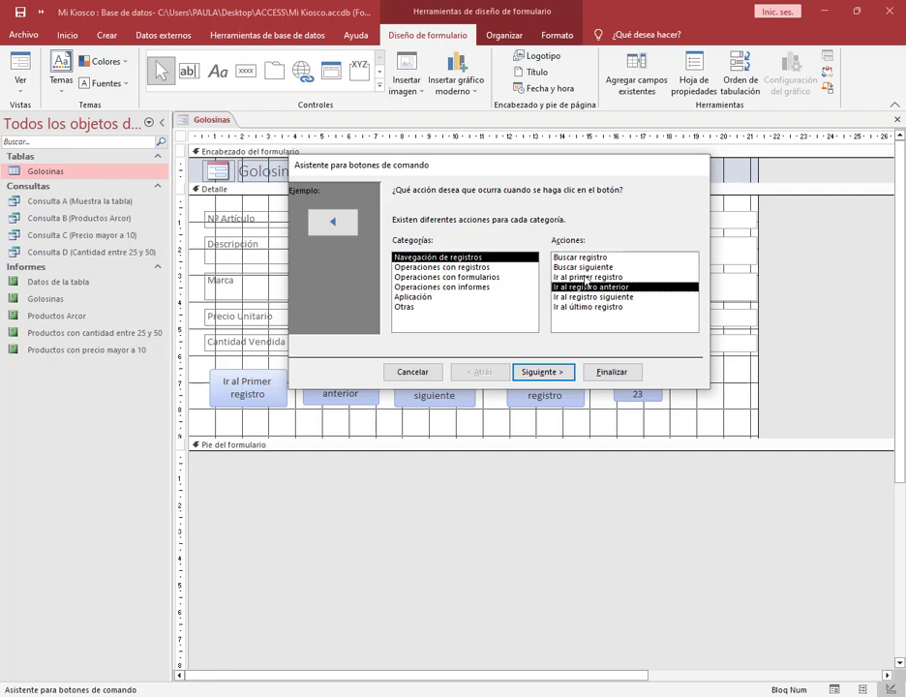
{"action": "left_click", "coordinate": [554, 372]}
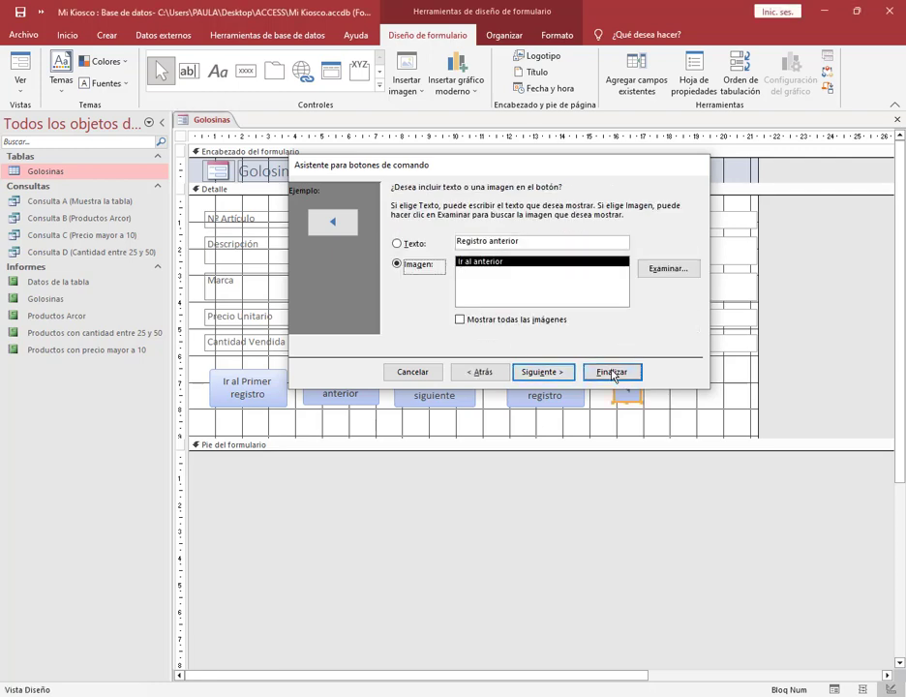
{"action": "left_click", "coordinate": [612, 373]}
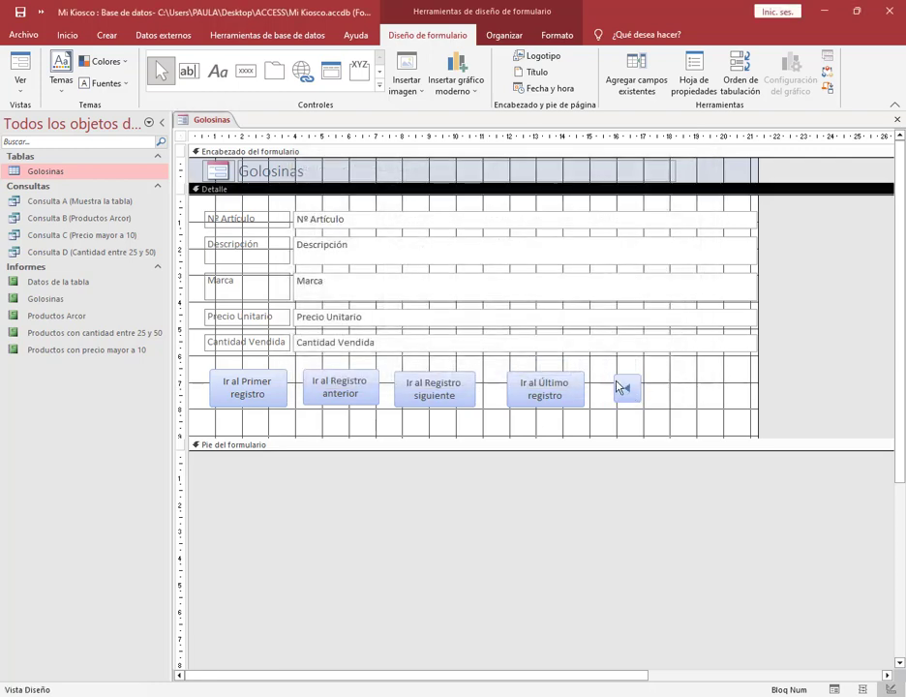
Draw another command button after the arrow button and cancel its wizard.
{"action": "left_click", "coordinate": [246, 70]}
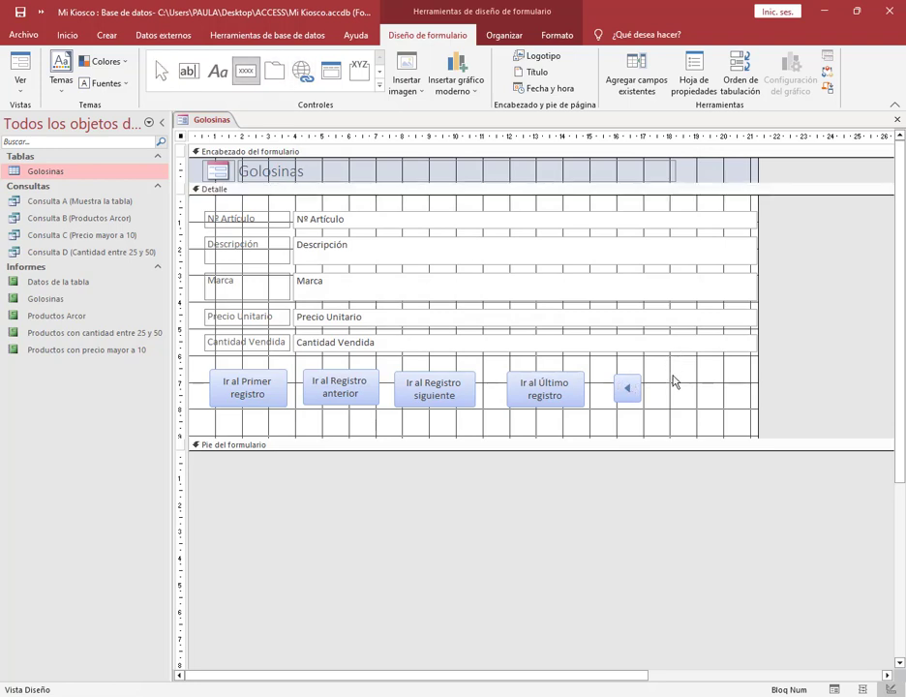
{"action": "left_click_drag", "start_coordinate": [670, 372], "coordinate": [732, 396]}
{"action": "left_click", "coordinate": [434, 374]}
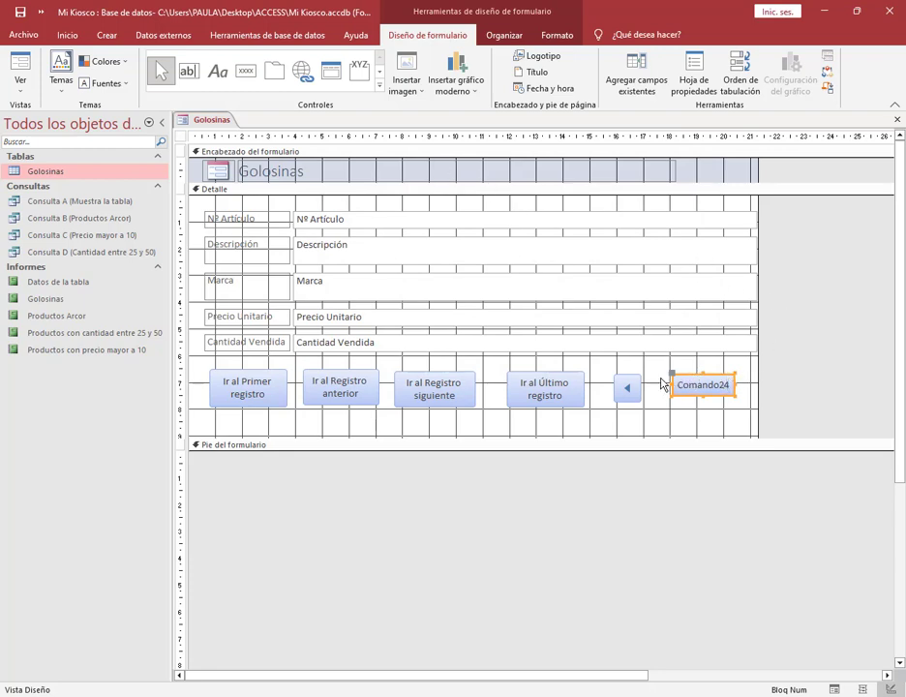
{"action": "left_click", "coordinate": [739, 368]}
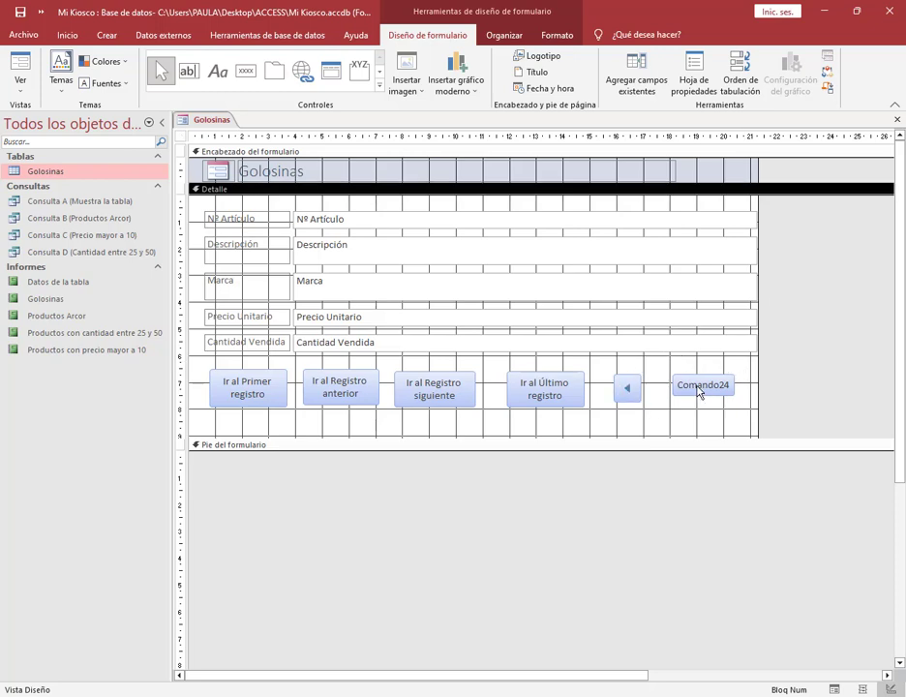
Delete the unconfigured command button and the arrow image button at the end of the button row.
{"action": "left_click_drag", "start_coordinate": [742, 350], "coordinate": [738, 374]}
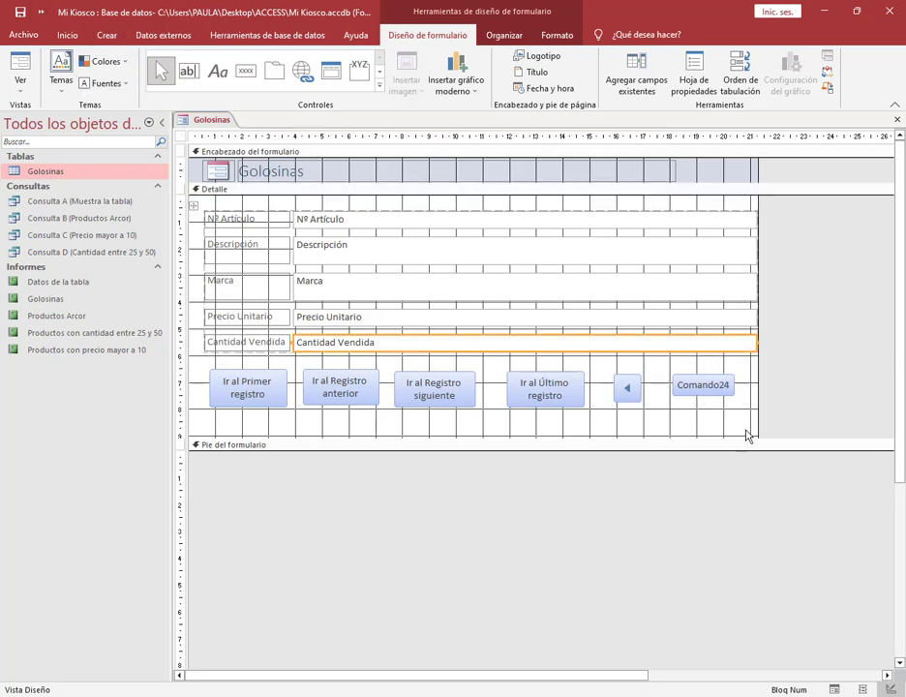
{"action": "left_click", "coordinate": [727, 388]}
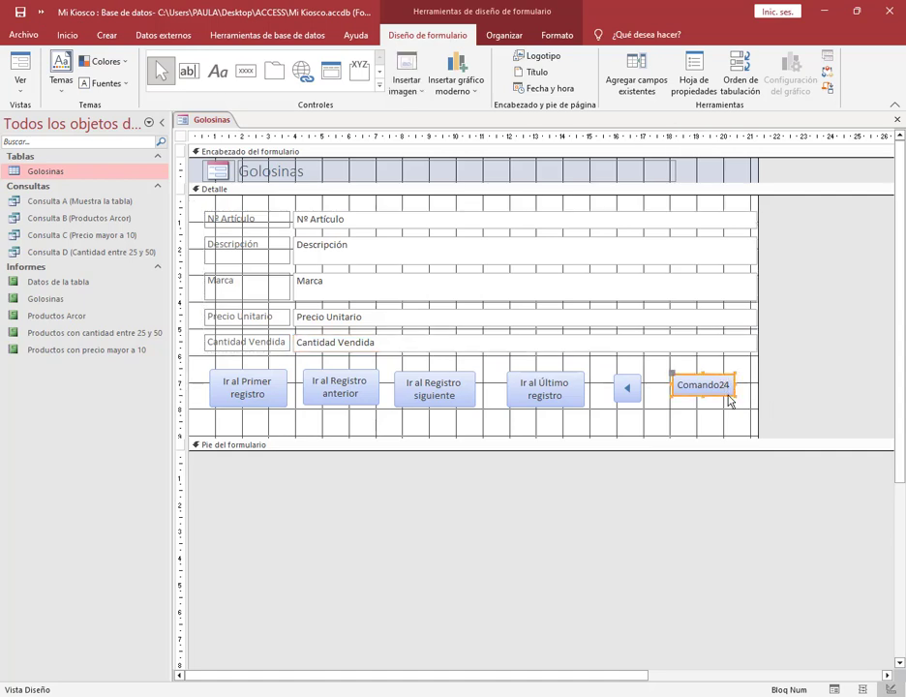
{"action": "key", "text": "Delete"}
{"action": "left_click", "coordinate": [628, 387]}
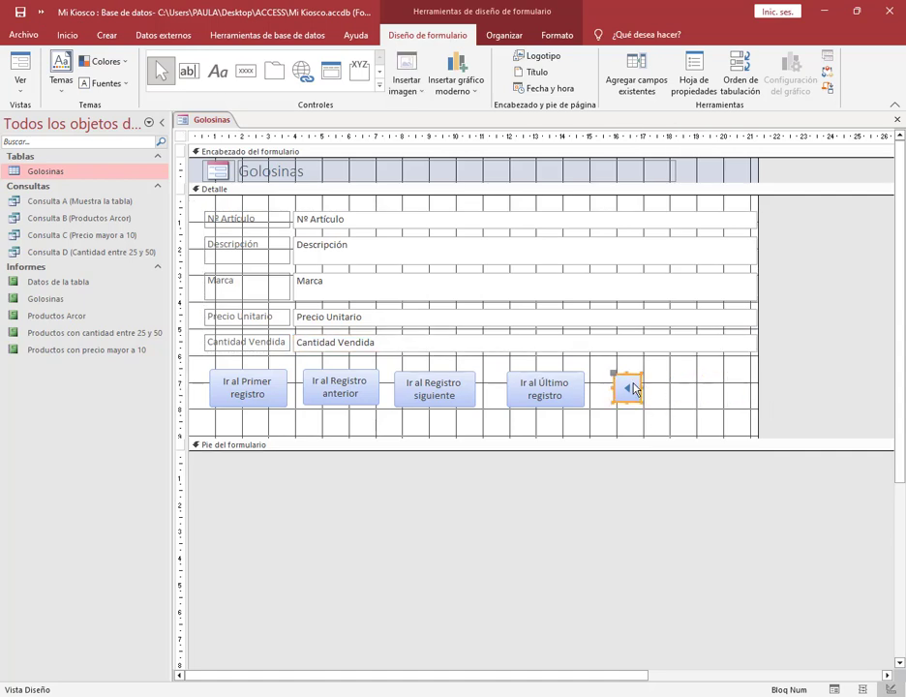
{"action": "key", "text": "Delete"}
{"action": "left_click", "coordinate": [653, 378]}
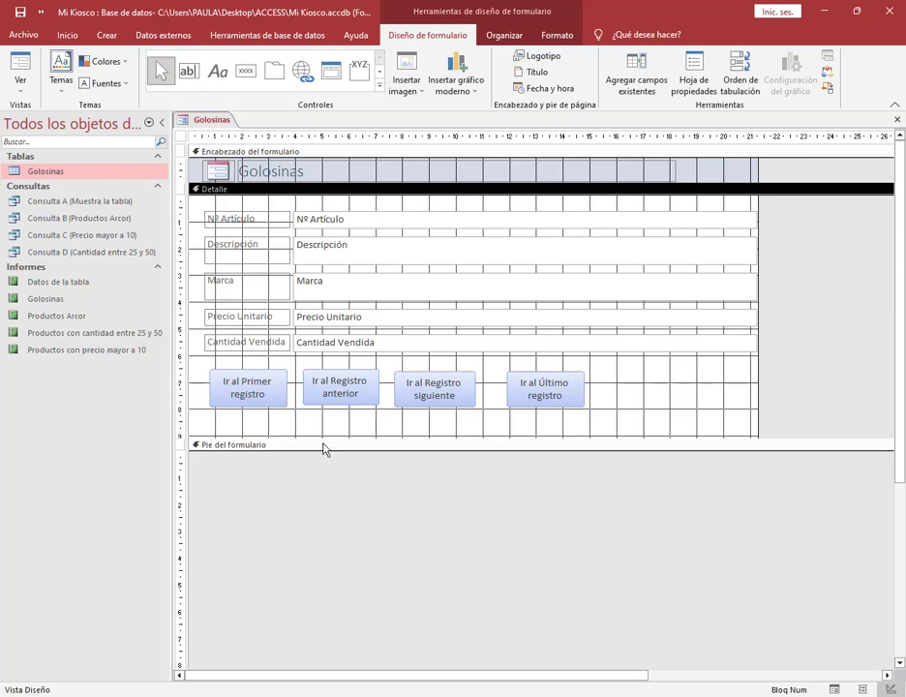
Shift the four record-navigation buttons right and down so their tops sit at about 7 cm on the vertical ruler.
{"action": "left_click", "coordinate": [522, 386]}
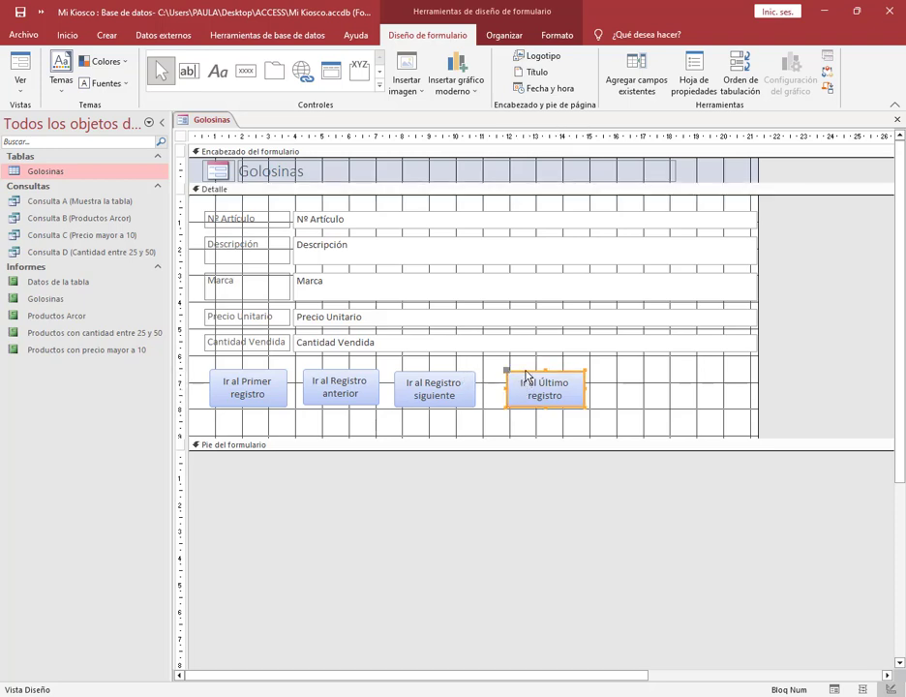
{"action": "left_click_drag", "start_coordinate": [526, 375], "coordinate": [546, 378]}
{"action": "left_click_drag", "start_coordinate": [458, 380], "coordinate": [494, 390]}
{"action": "left_click_drag", "start_coordinate": [389, 390], "coordinate": [398, 388]}
{"action": "left_click_drag", "start_coordinate": [286, 381], "coordinate": [329, 396]}
{"action": "left_click", "coordinate": [558, 395]}
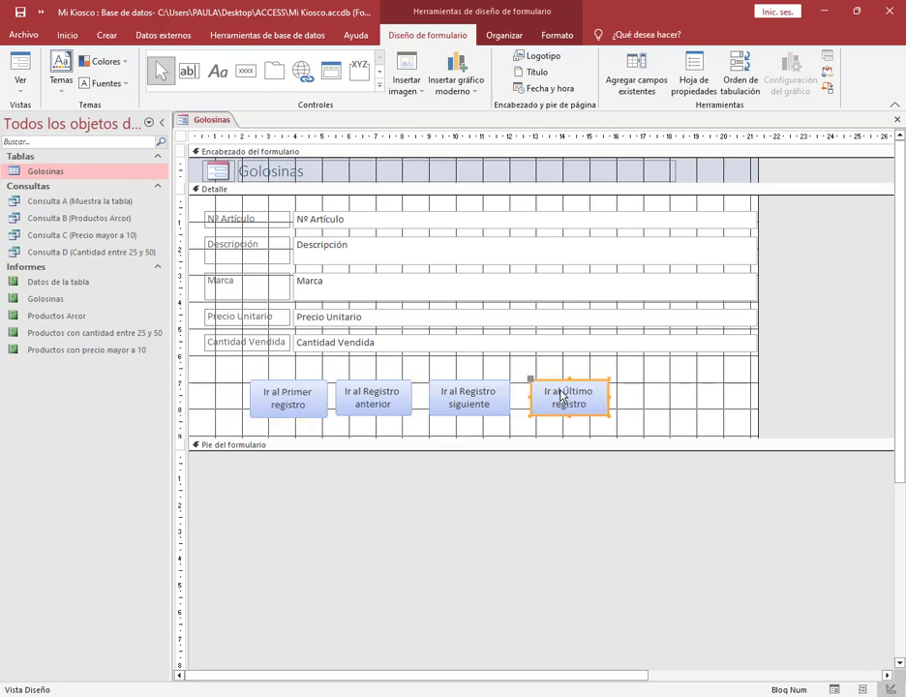
Move the Ir al Registro siguiente and Ir al Último registro buttons closer to Ir al Registro anterior.
{"action": "left_click", "coordinate": [615, 394]}
{"action": "left_click_drag", "start_coordinate": [555, 394], "coordinate": [567, 404]}
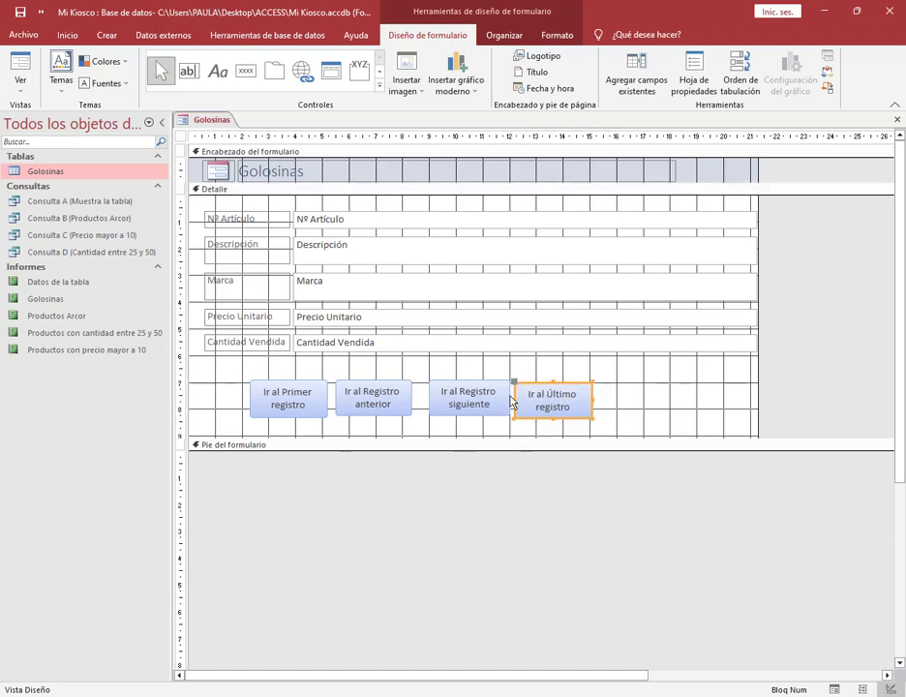
{"action": "left_click_drag", "start_coordinate": [471, 399], "coordinate": [504, 402]}
{"action": "left_click", "coordinate": [549, 400]}
{"action": "left_click", "coordinate": [542, 377]}
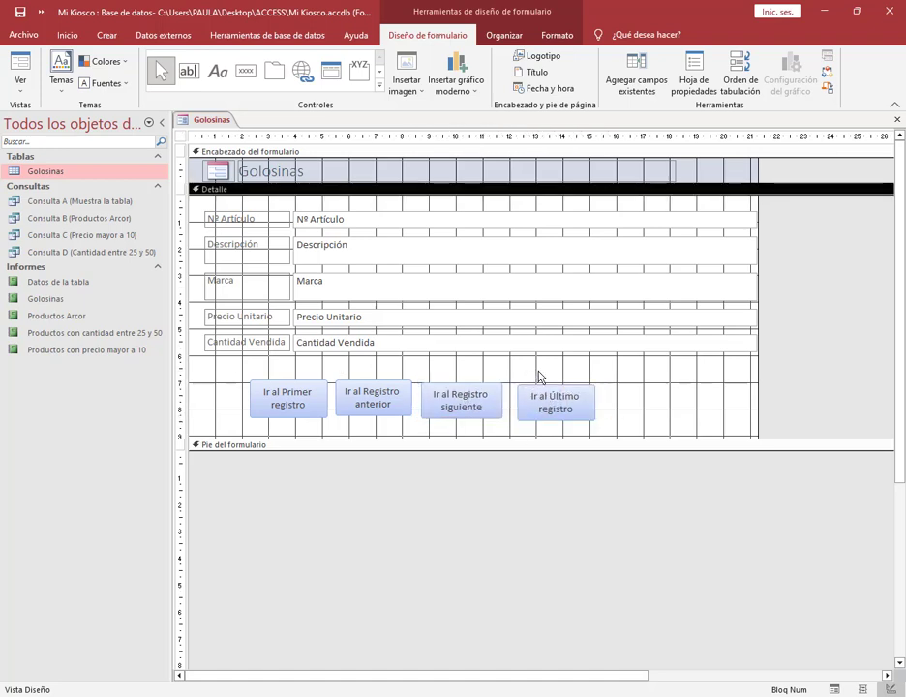
Show the form in Form view and test Ir al Registro siguiente by advancing to article 6.
{"action": "right_click", "coordinate": [208, 121]}
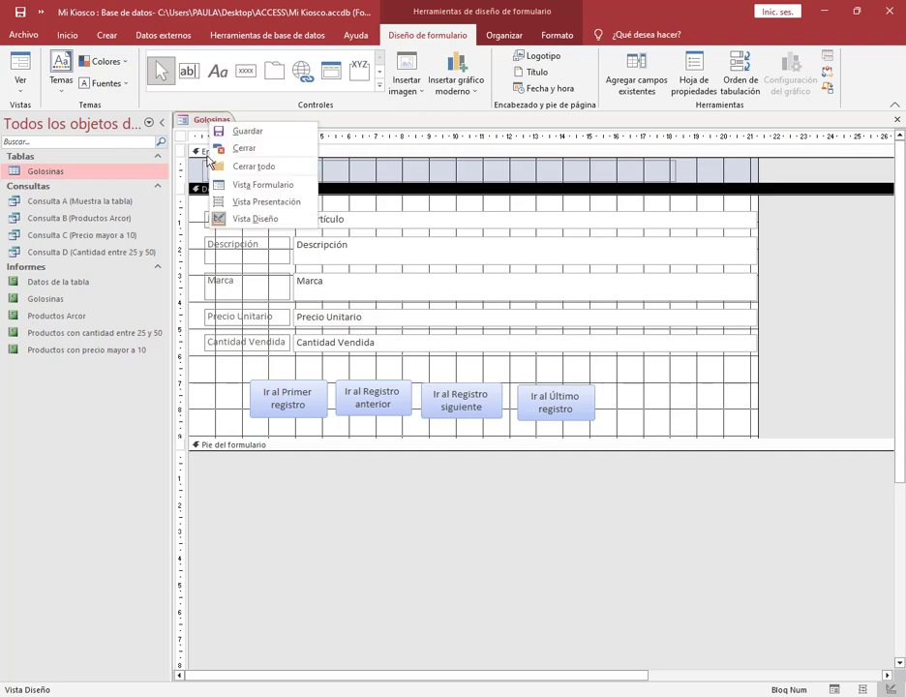
{"action": "left_click", "coordinate": [261, 184]}
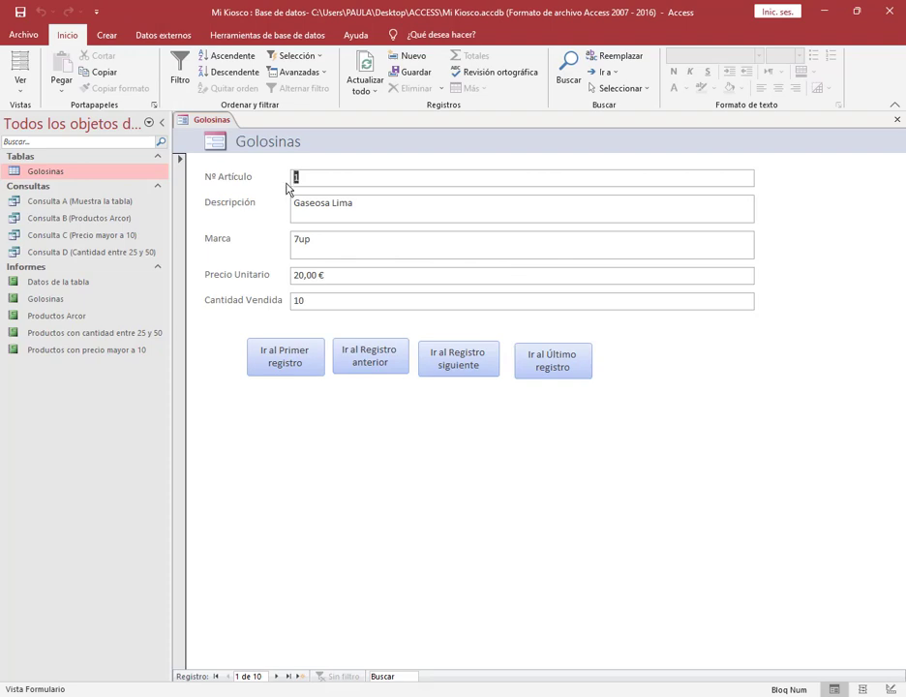
{"action": "left_click", "coordinate": [466, 357]}
{"action": "left_click", "coordinate": [466, 360]}
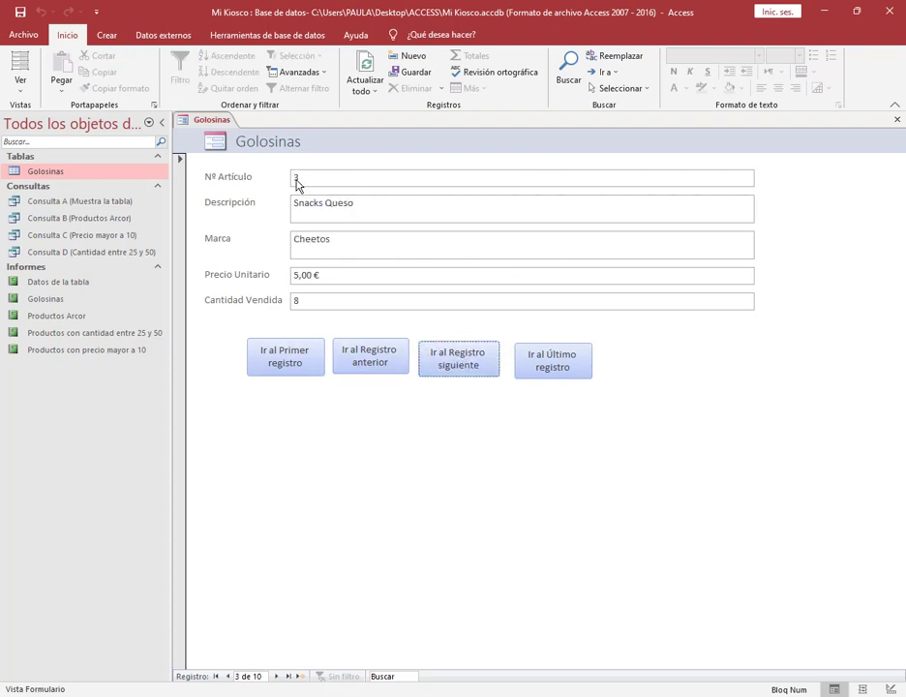
{"action": "left_click", "coordinate": [464, 364]}
{"action": "left_click", "coordinate": [465, 365]}
{"action": "left_click", "coordinate": [465, 365]}
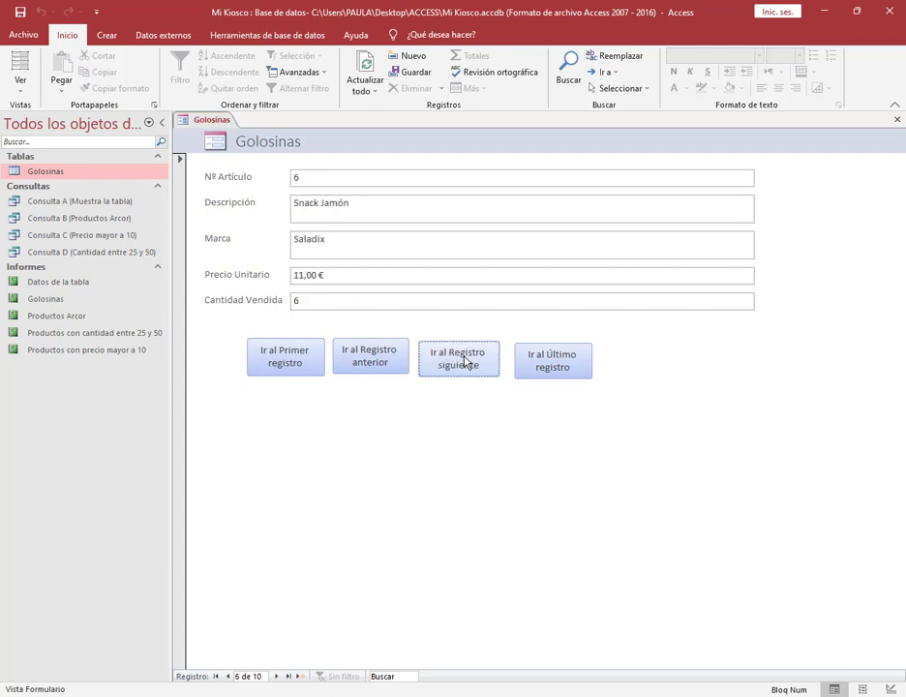
Test the previous-record button back to article 1, followed by the last-record and first-record buttons.
{"action": "left_click", "coordinate": [403, 361]}
{"action": "left_click", "coordinate": [404, 361]}
{"action": "left_click", "coordinate": [403, 361]}
{"action": "left_click", "coordinate": [404, 361]}
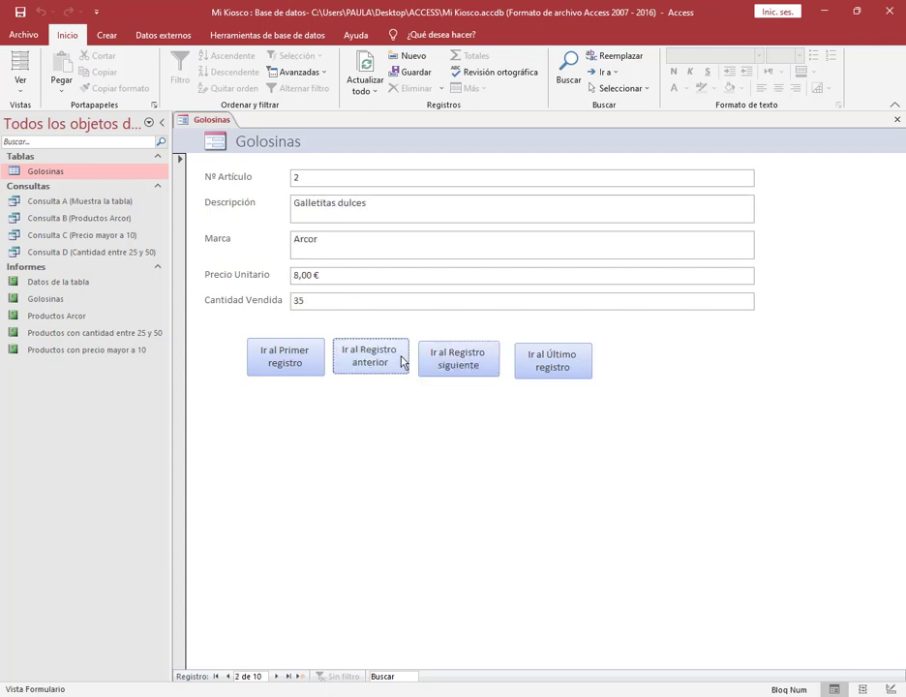
{"action": "left_click", "coordinate": [404, 361]}
{"action": "left_click", "coordinate": [563, 371]}
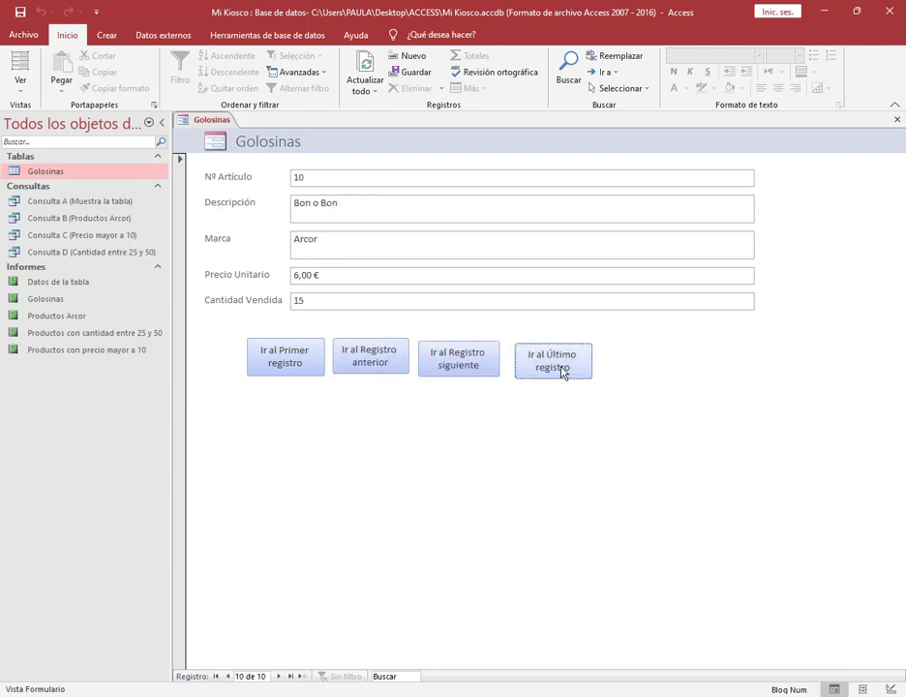
{"action": "left_click", "coordinate": [295, 364]}
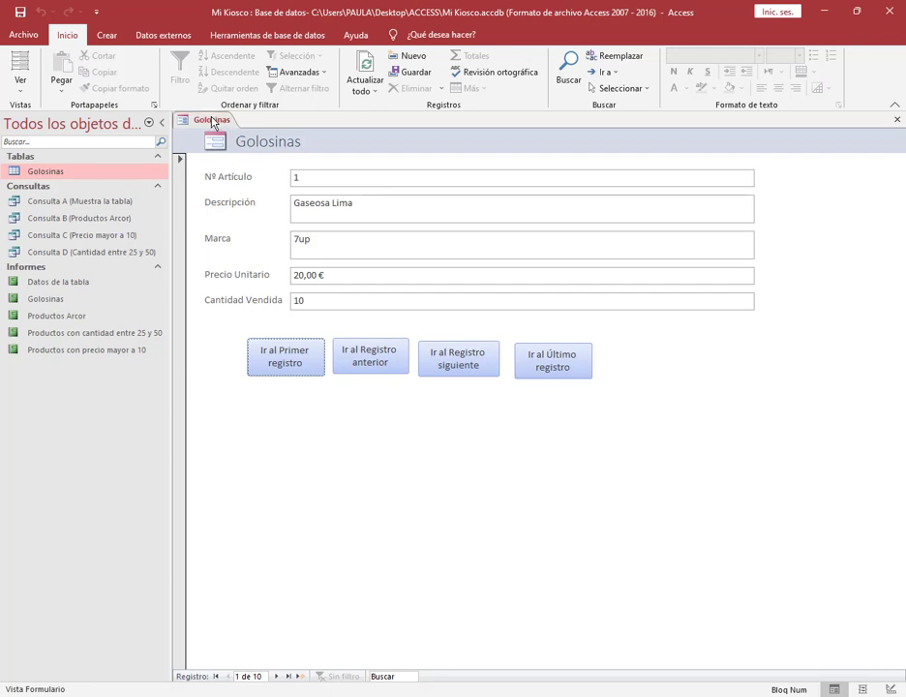
Save the form with the name Golosinas.
{"action": "left_click", "coordinate": [20, 14]}
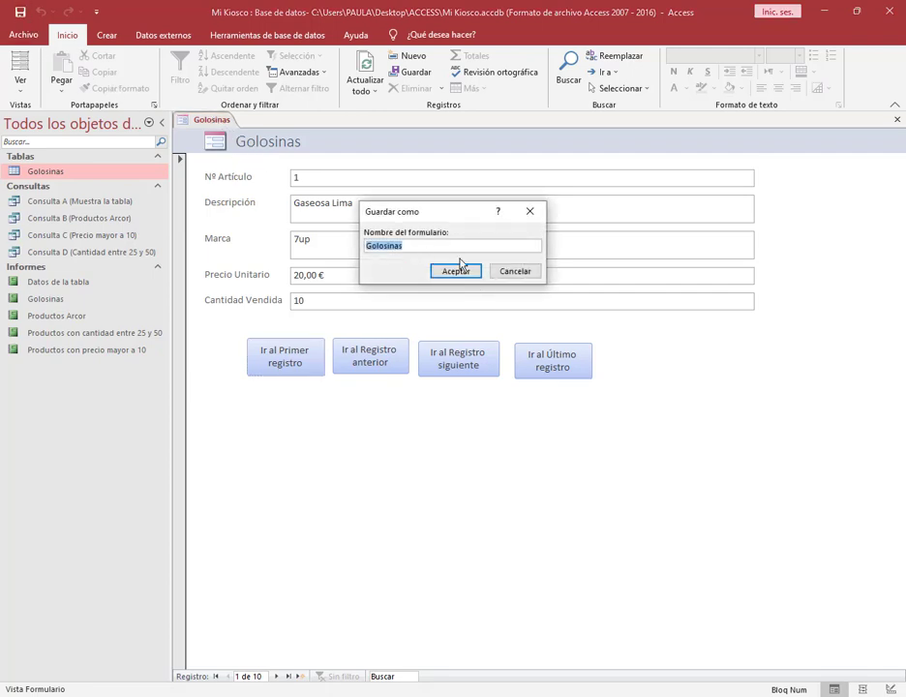
{"action": "left_click", "coordinate": [466, 274]}
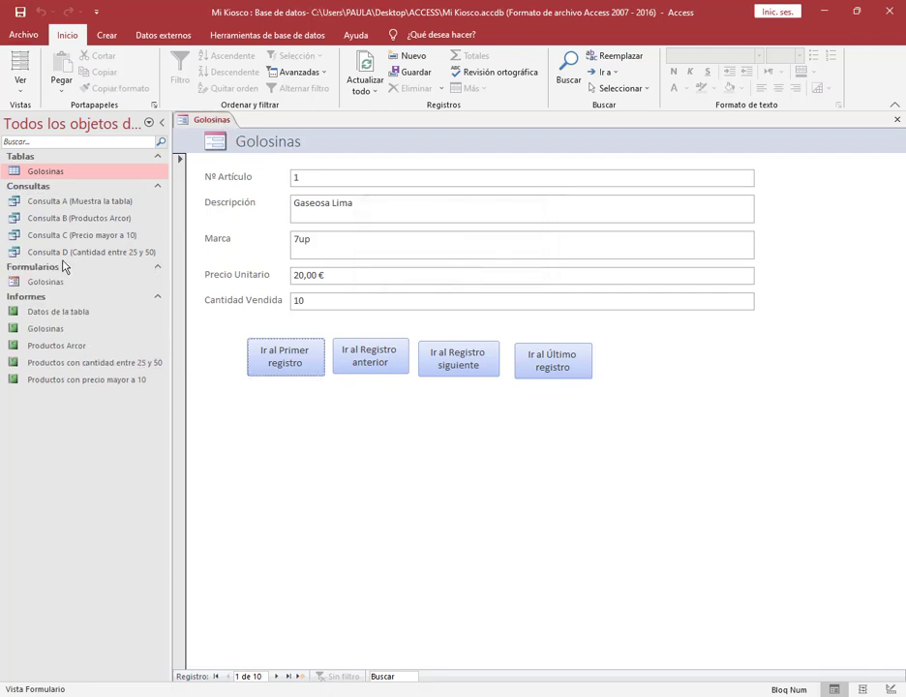
{"action": "left_click_drag", "start_coordinate": [2, 257], "coordinate": [119, 291]}
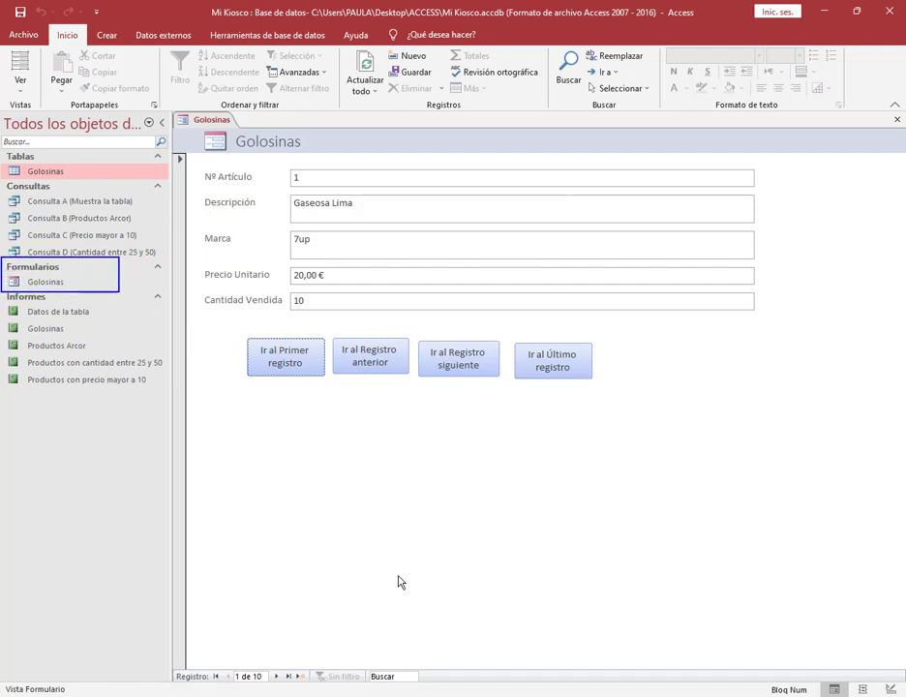
{"action": "key", "text": "Escape"}
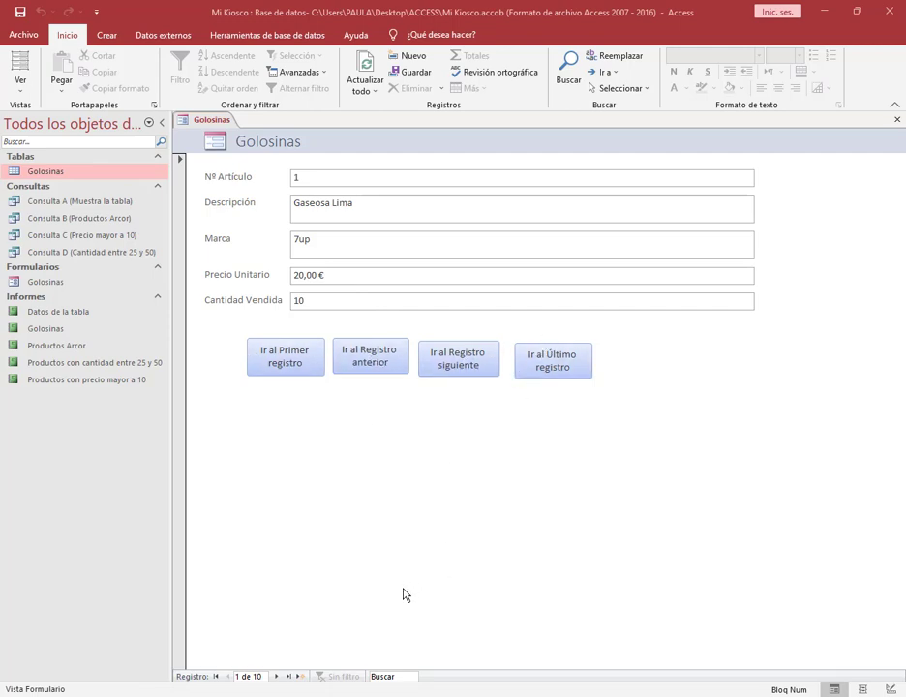
Switch to the Google Meet call to check its messages and return to Access.
{"action": "mouse_move", "coordinate": [145, 696]}
{"action": "left_click", "coordinate": [118, 662]}
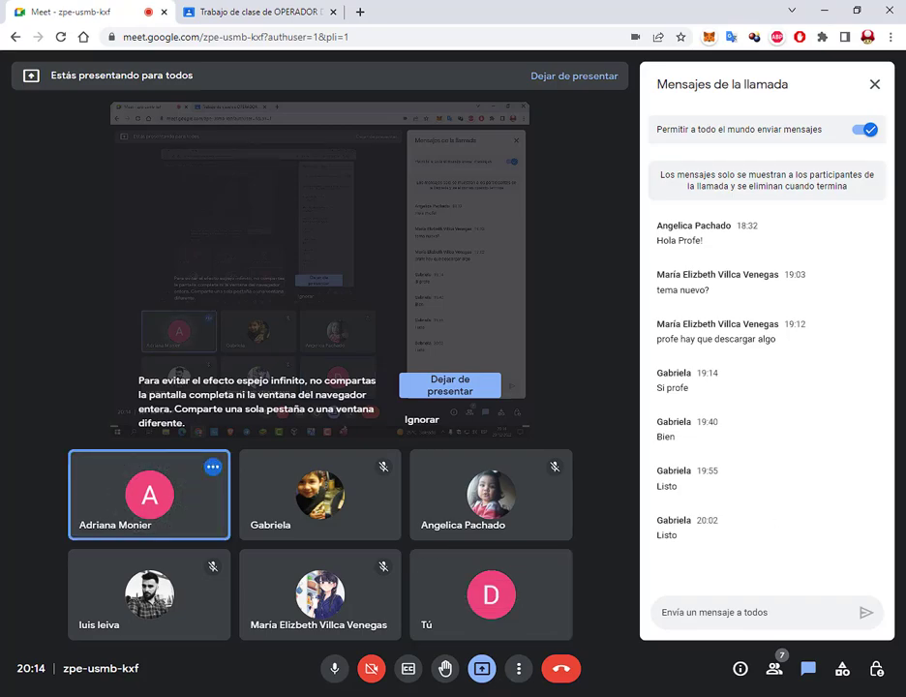
{"action": "left_click", "coordinate": [489, 696]}
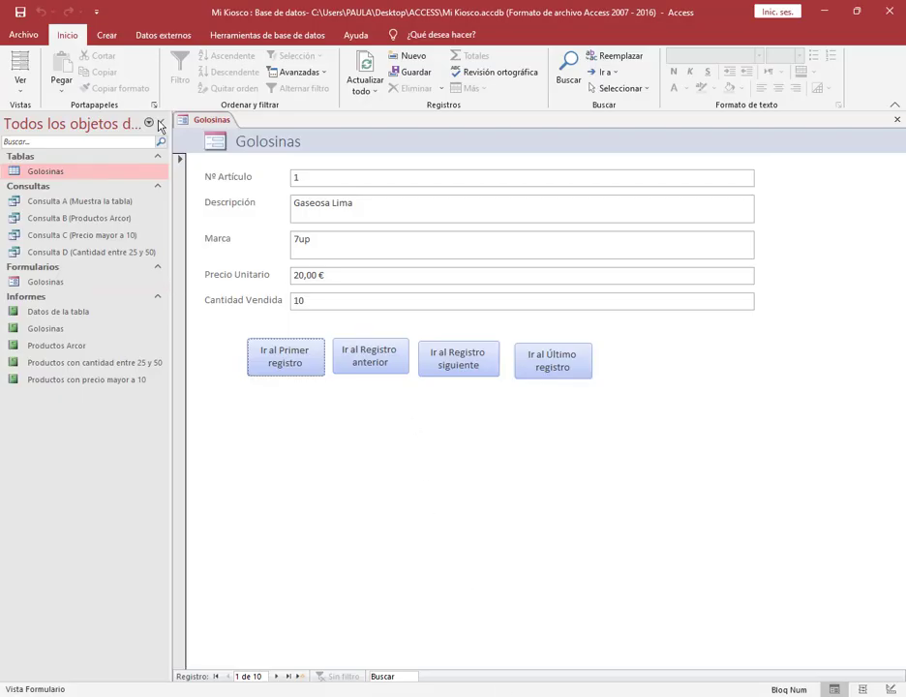
{"action": "right_click", "coordinate": [197, 124]}
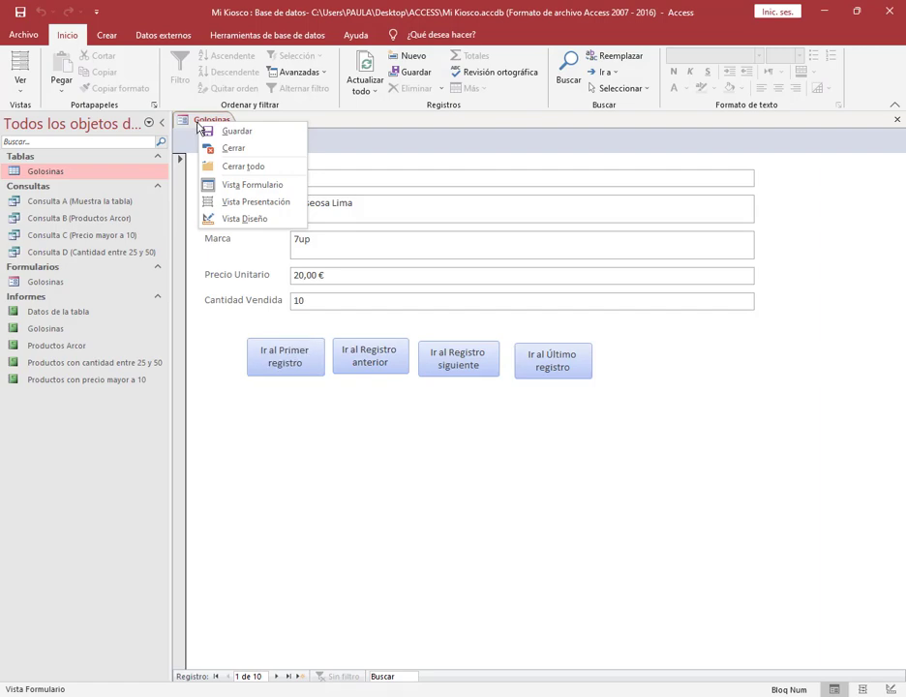
{"action": "left_click", "coordinate": [399, 139]}
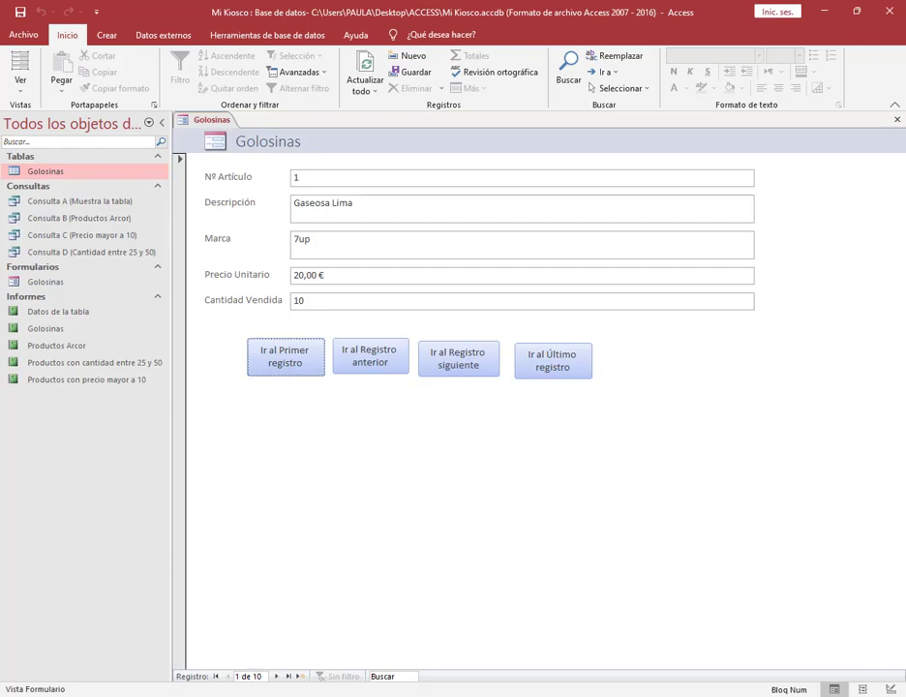
{"action": "left_click", "coordinate": [135, 658]}
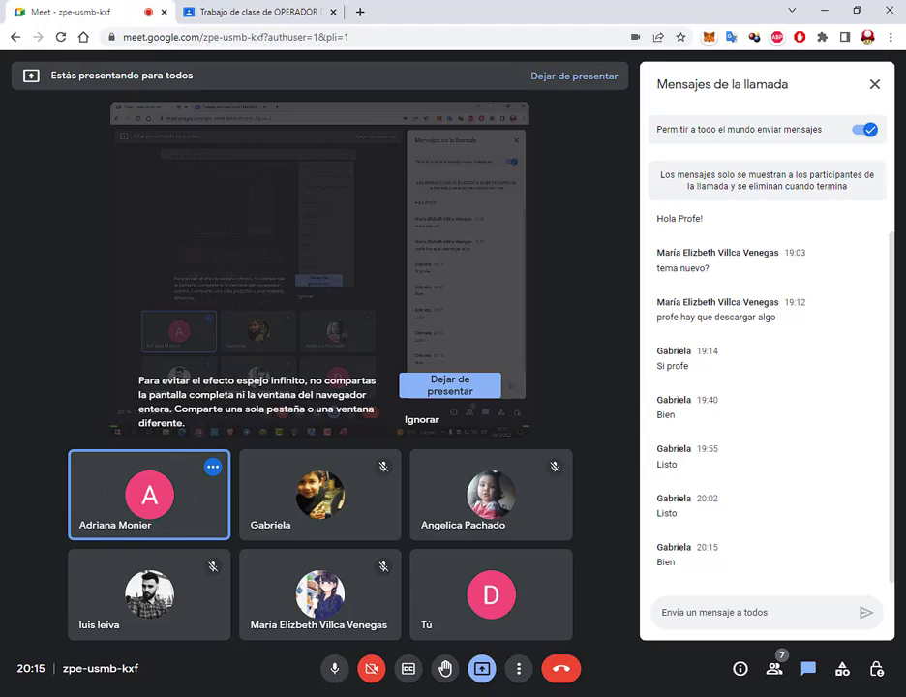
{"action": "key", "text": "alt+Tab"}
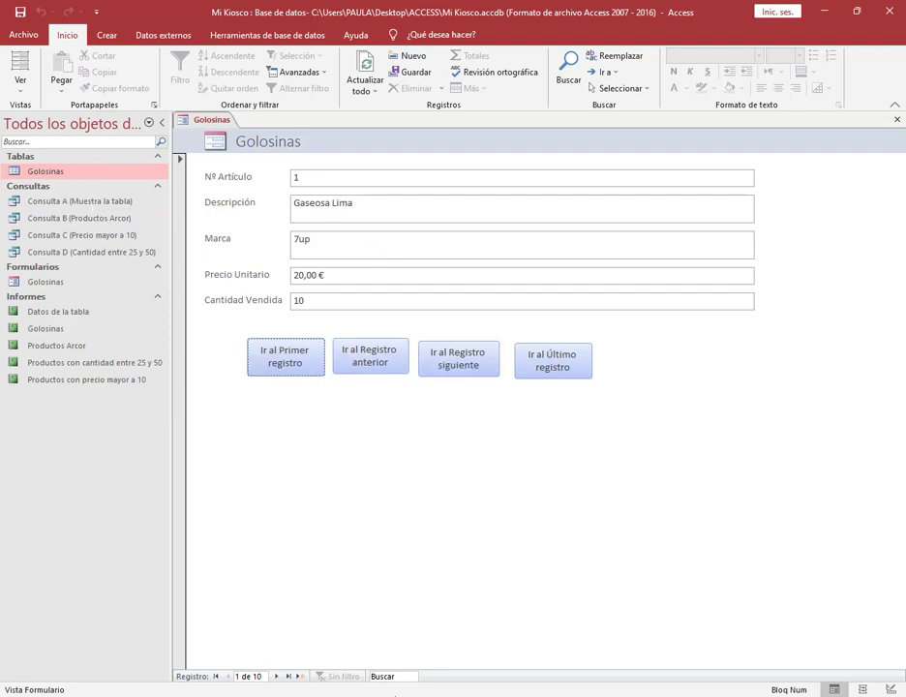
Switch to Practica Nº 1.pdf, read exercise 7 about the form, and compare it with the navigation buttons in Access.
{"action": "key", "text": "alt+Tab"}
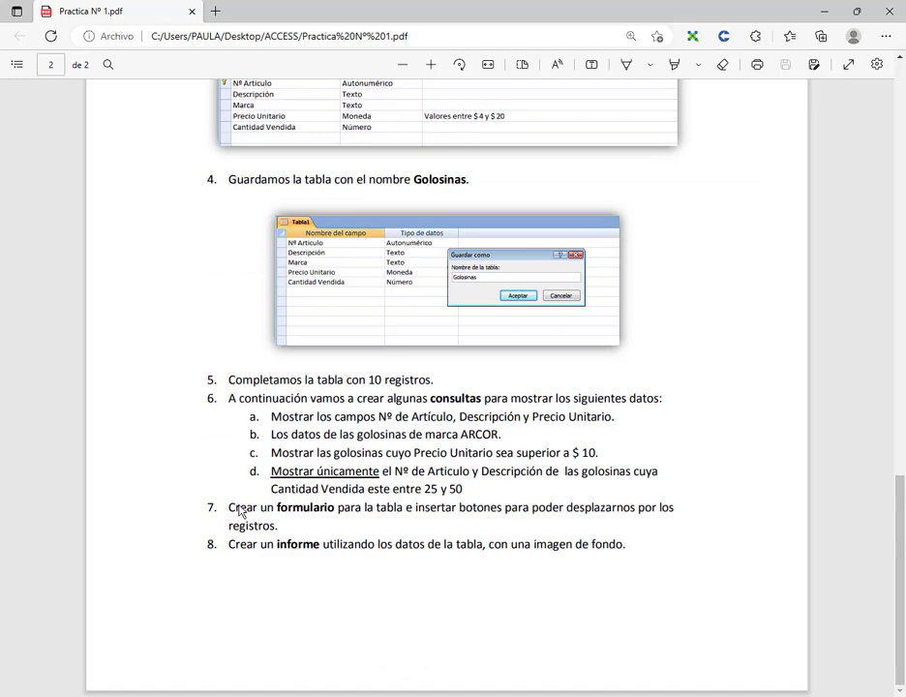
{"action": "left_click_drag", "start_coordinate": [227, 500], "coordinate": [681, 538]}
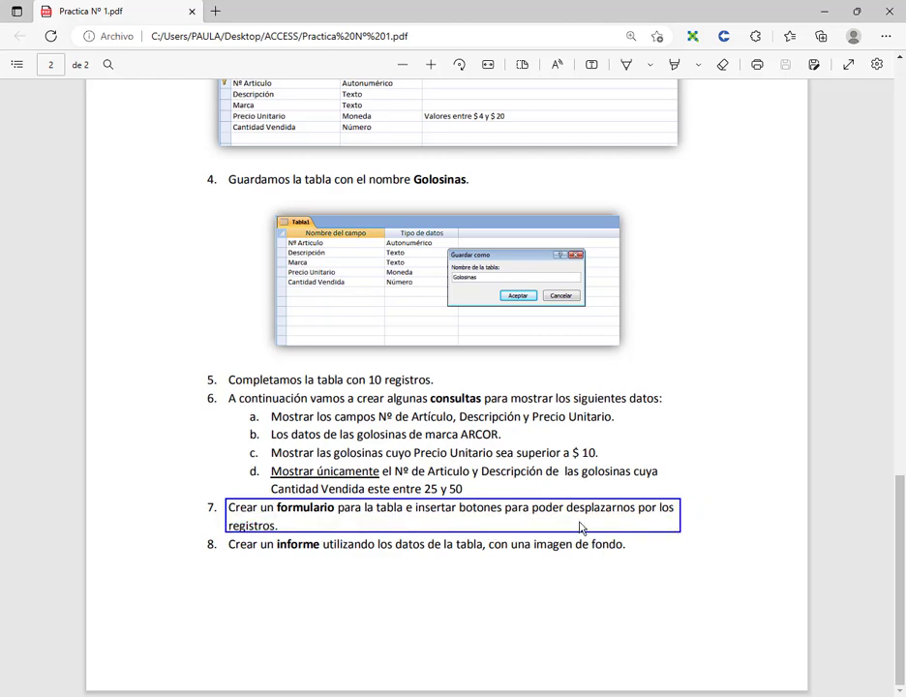
{"action": "key", "text": "Escape"}
{"action": "left_click", "coordinate": [834, 13]}
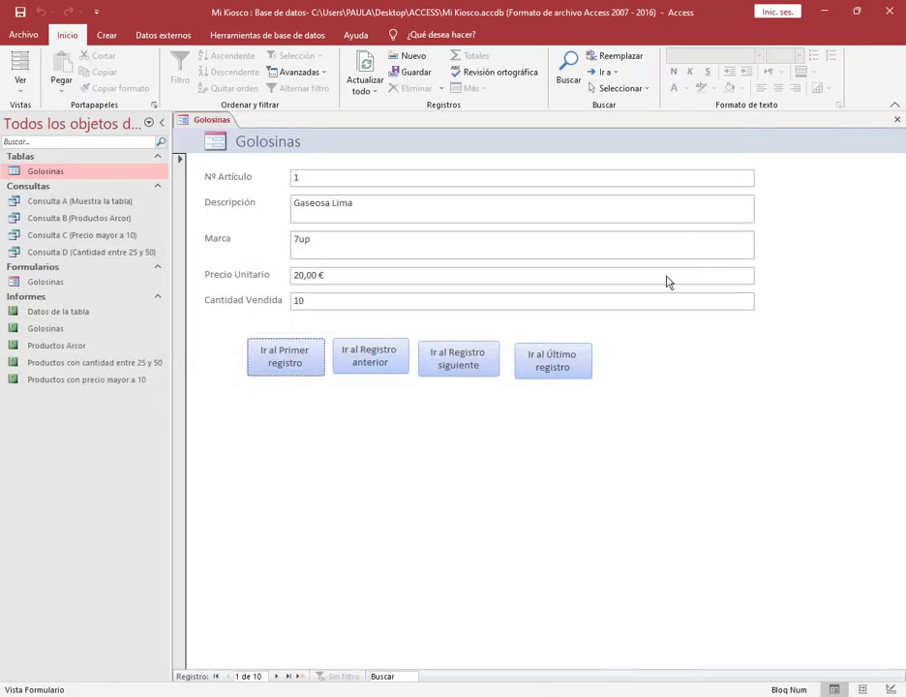
{"action": "mouse_move", "coordinate": [292, 342]}
{"action": "left_mouse_down"}
{"action": "mouse_move", "coordinate": [593, 460]}
{"action": "mouse_move", "coordinate": [605, 407]}
{"action": "left_mouse_up"}
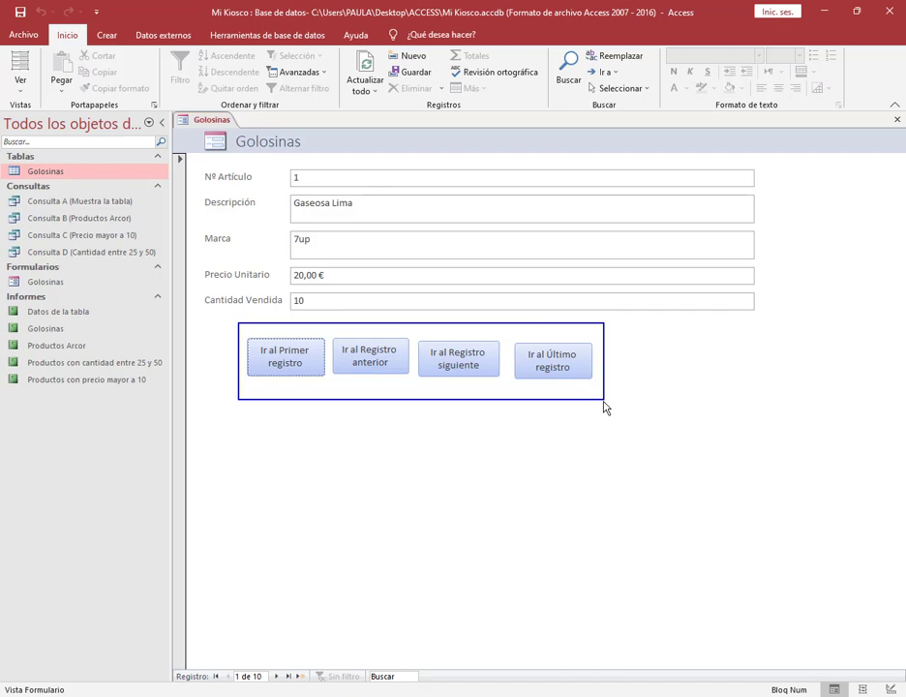
{"action": "key", "text": "Escape"}
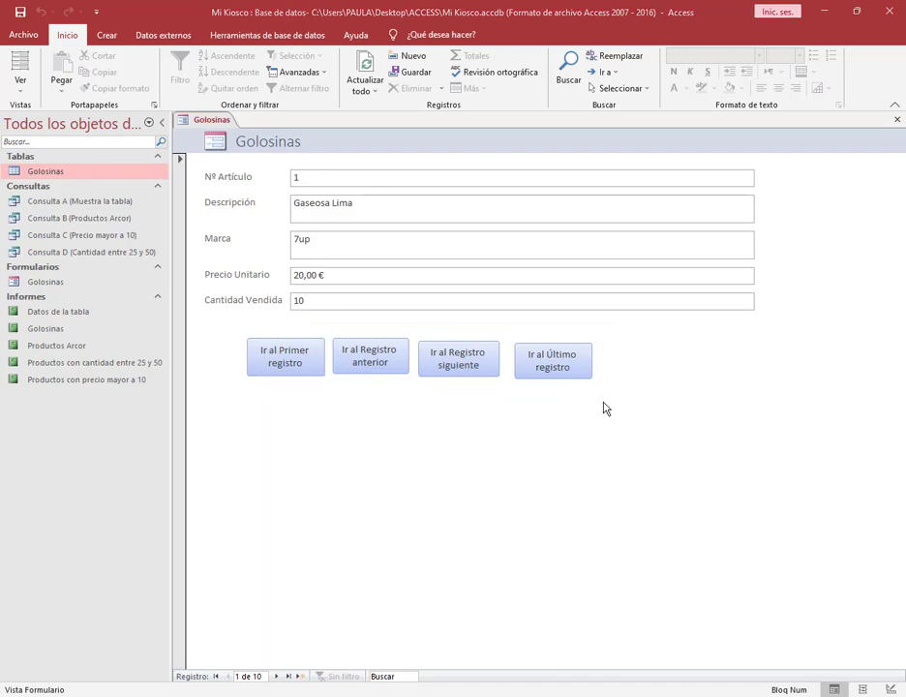
Close the Golosinas form and create a form from the Consulta A (Muestra la tabla) query, shown in Design view.
{"action": "left_click", "coordinate": [896, 124]}
{"action": "left_click", "coordinate": [77, 204]}
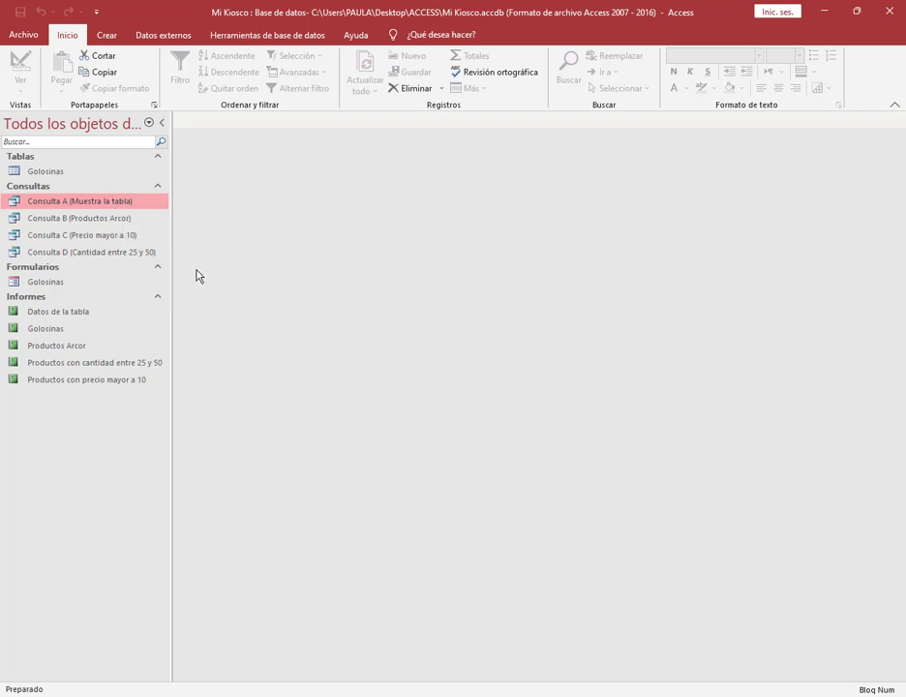
{"action": "left_click", "coordinate": [104, 35]}
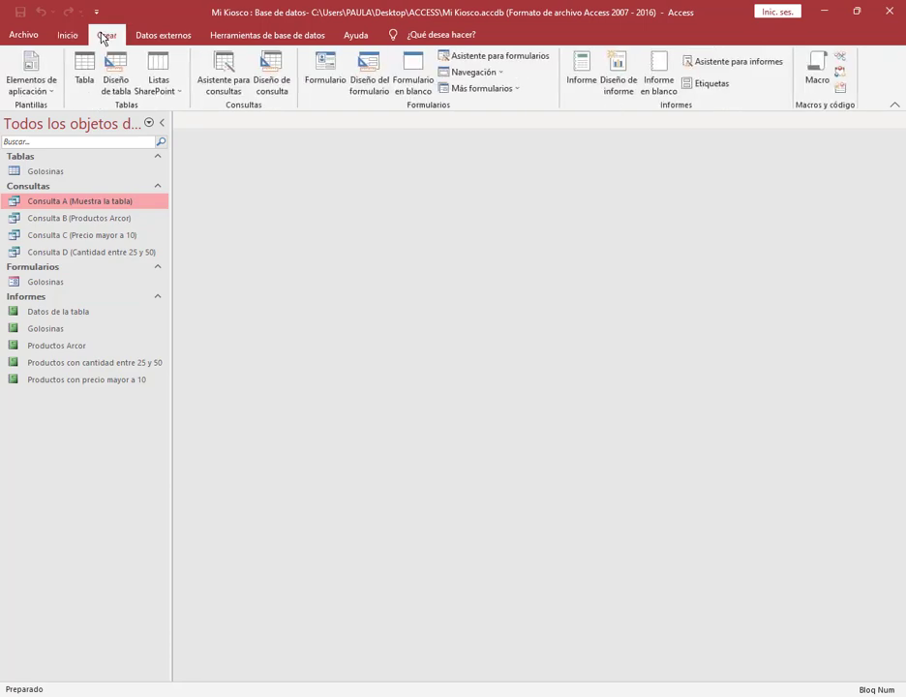
{"action": "left_click", "coordinate": [327, 77]}
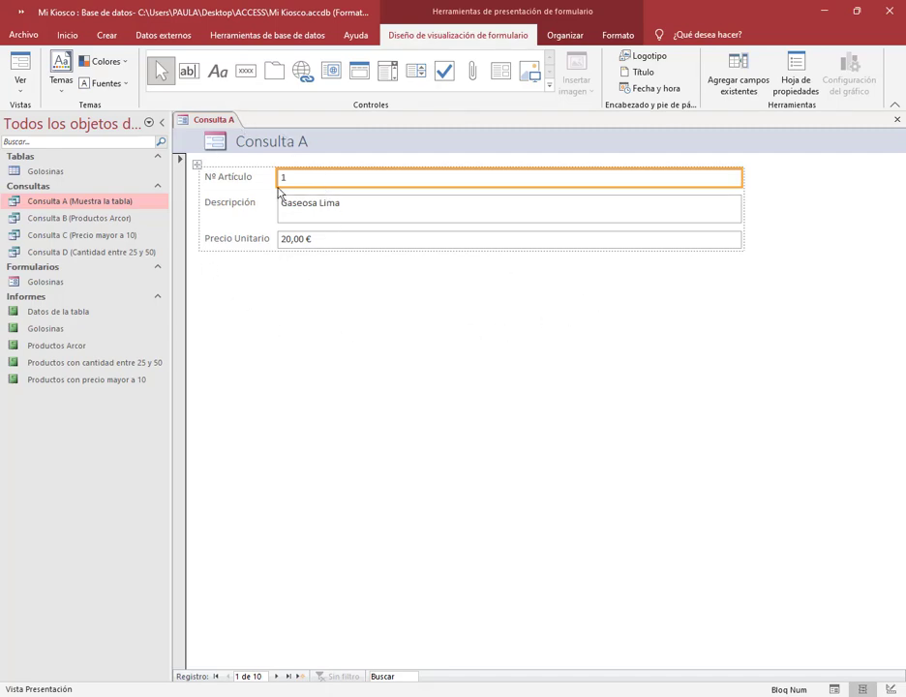
{"action": "right_click", "coordinate": [227, 120]}
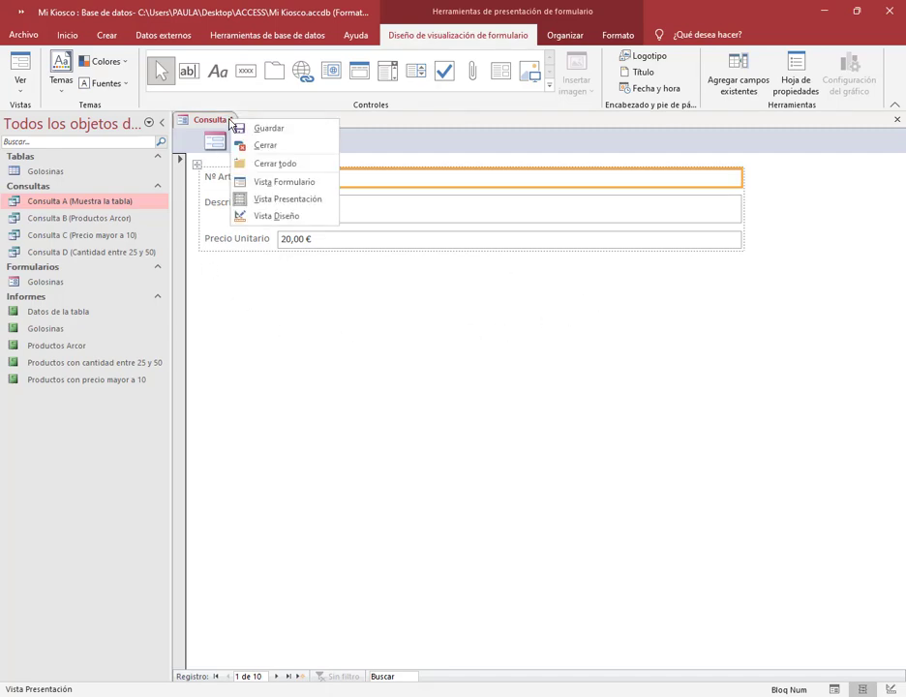
{"action": "left_click", "coordinate": [263, 215]}
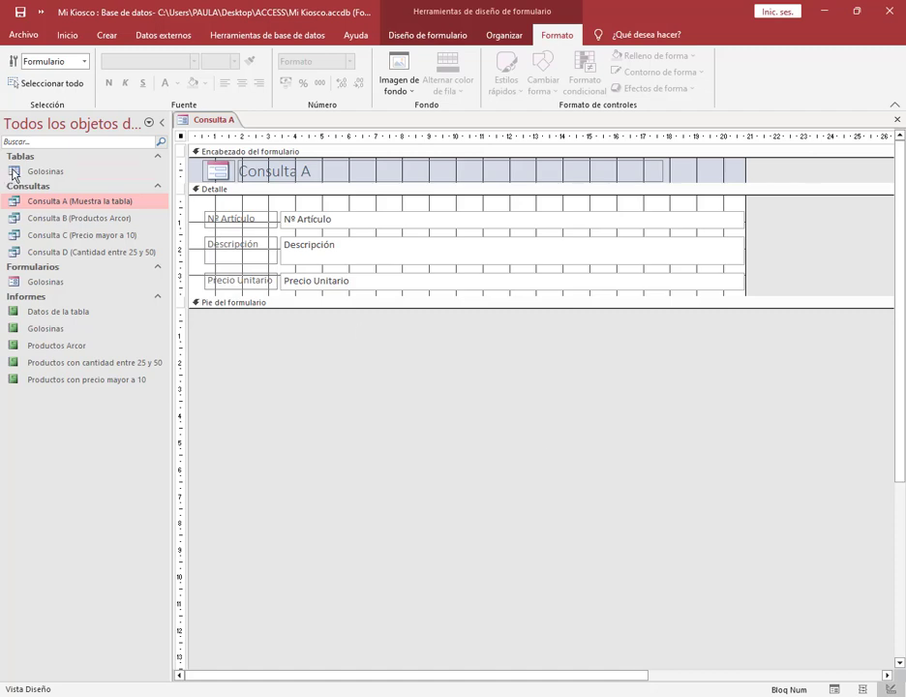
{"action": "left_click_drag", "start_coordinate": [2, 148], "coordinate": [827, 269]}
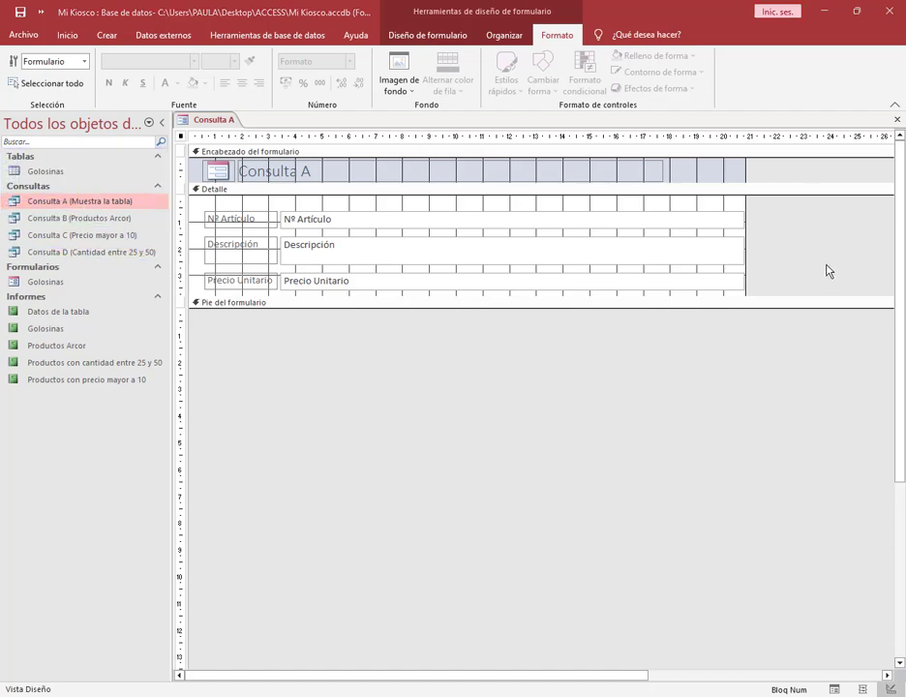
{"action": "right_click", "coordinate": [199, 121]}
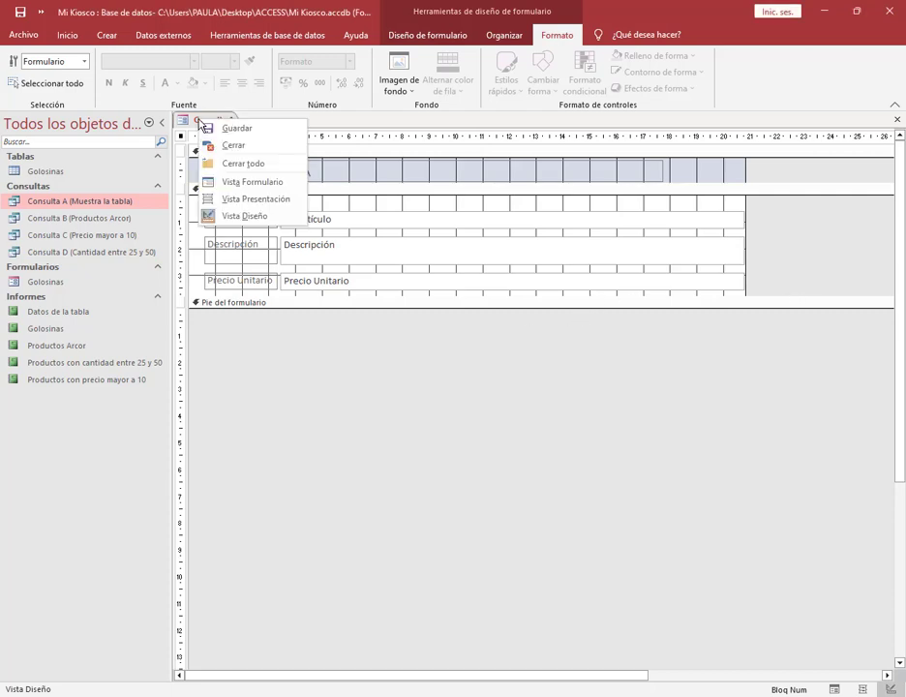
{"action": "left_click", "coordinate": [247, 216]}
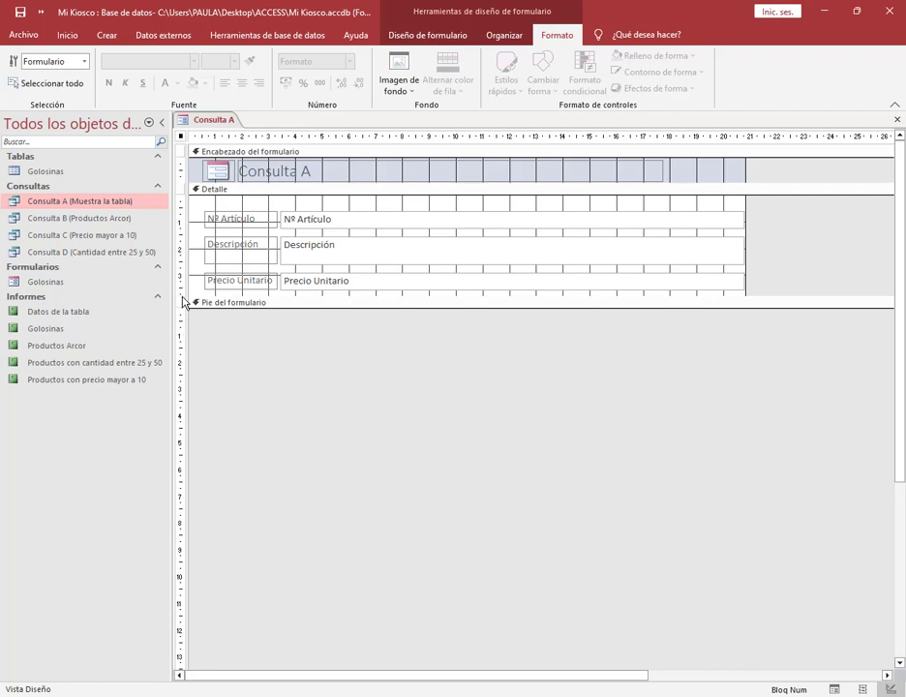
{"action": "left_click_drag", "start_coordinate": [185, 299], "coordinate": [895, 308]}
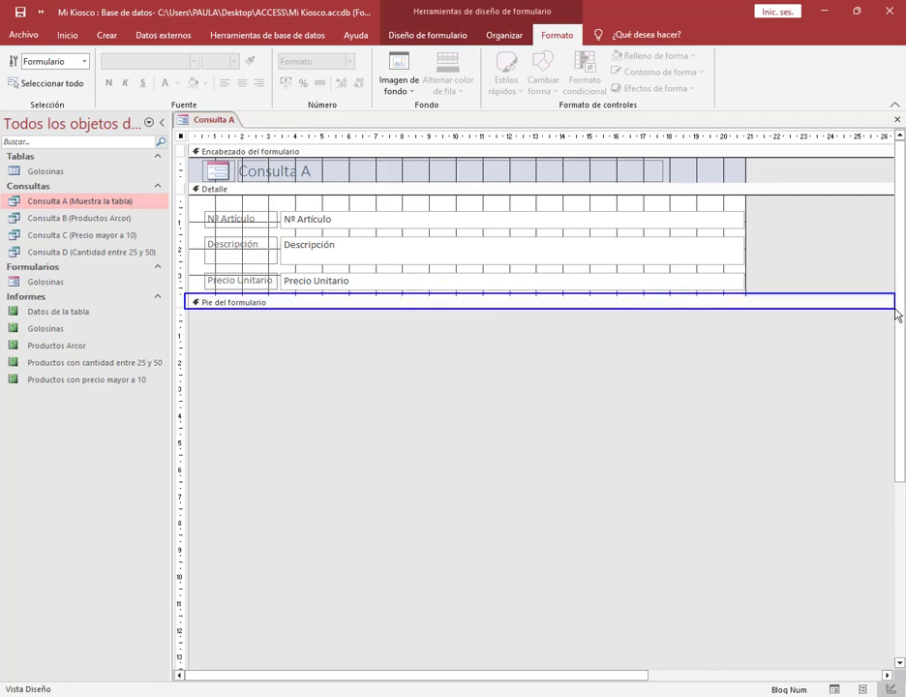
Extend the form's Detalle section downward to a height of about 6.5 cm, leaving space below the Precio Unitario field.
{"action": "left_click_drag", "start_coordinate": [807, 247], "coordinate": [802, 289]}
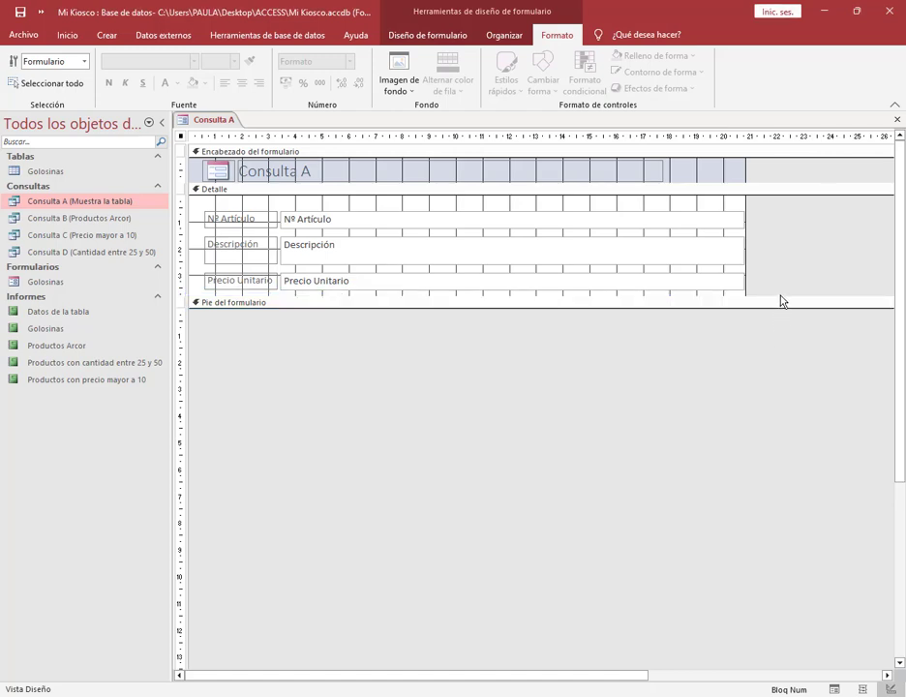
{"action": "left_click_drag", "start_coordinate": [782, 302], "coordinate": [796, 374]}
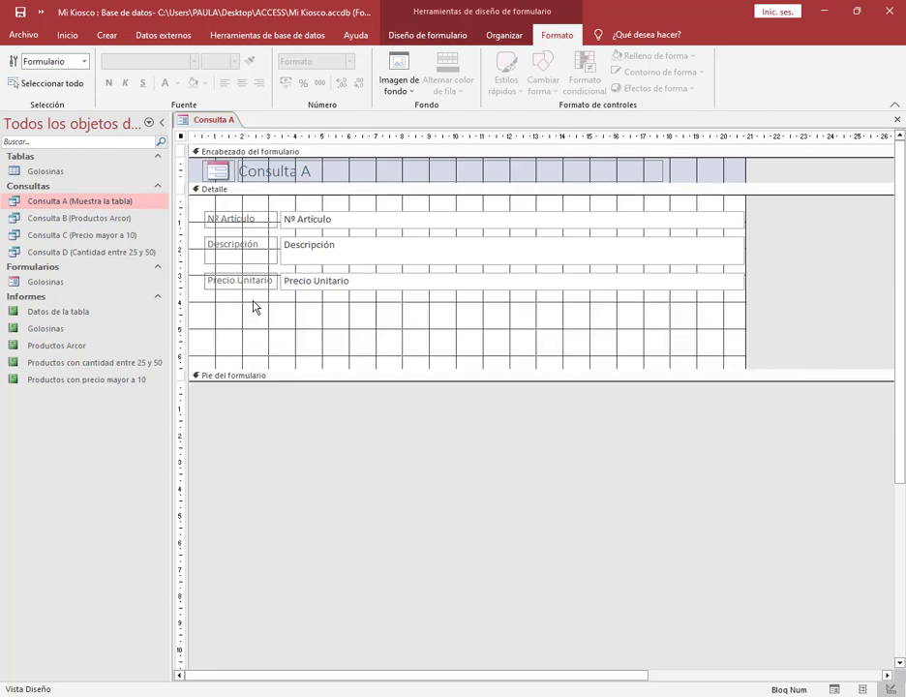
{"action": "left_click", "coordinate": [345, 339]}
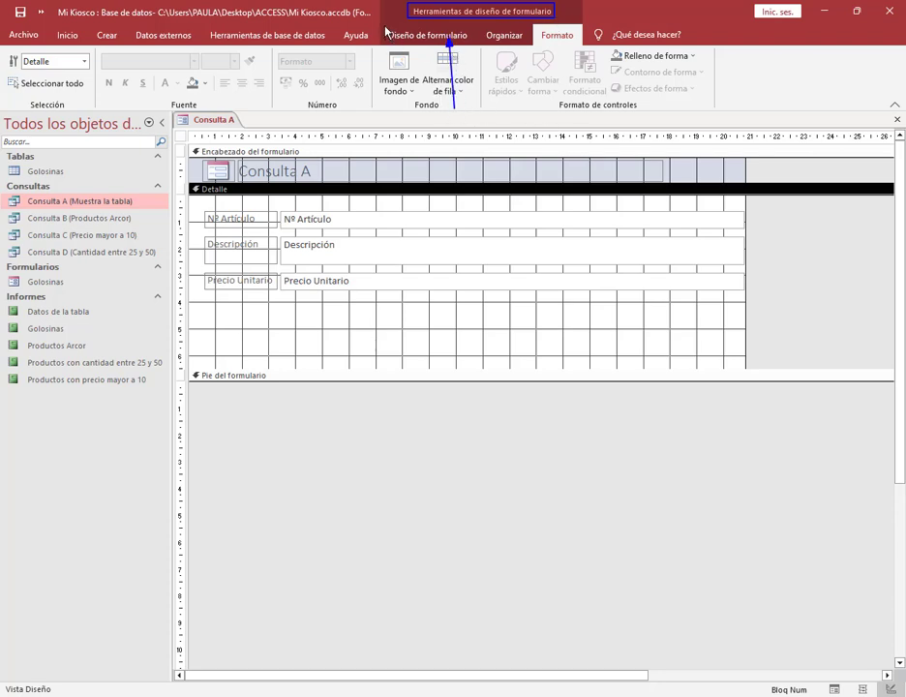
Place a small command button in the Detalle section below the Precio Unitario label, with the command button wizard opened.
{"action": "left_click_drag", "start_coordinate": [383, 26], "coordinate": [476, 44]}
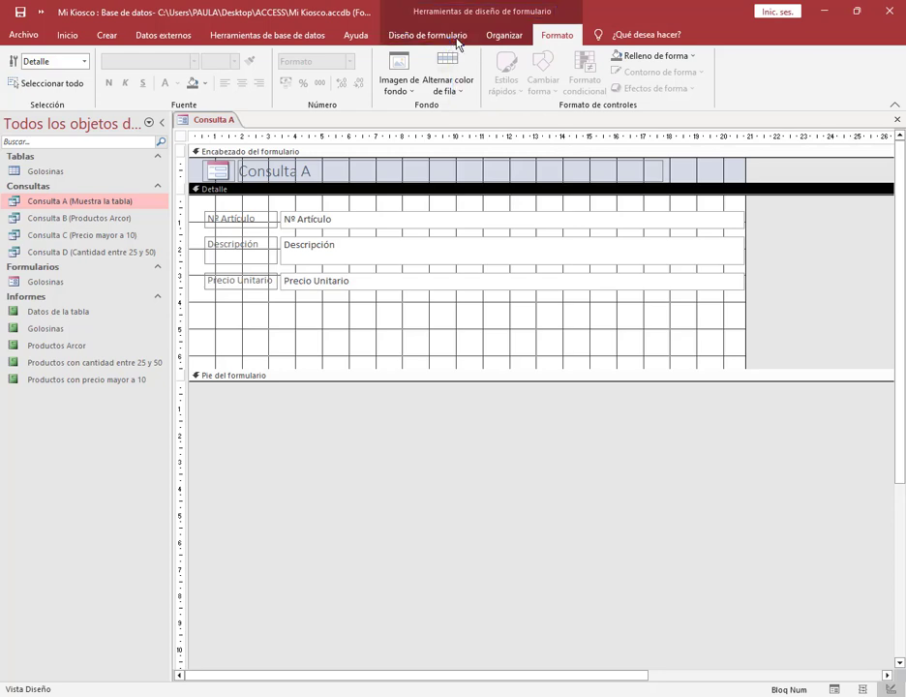
{"action": "left_click", "coordinate": [460, 36]}
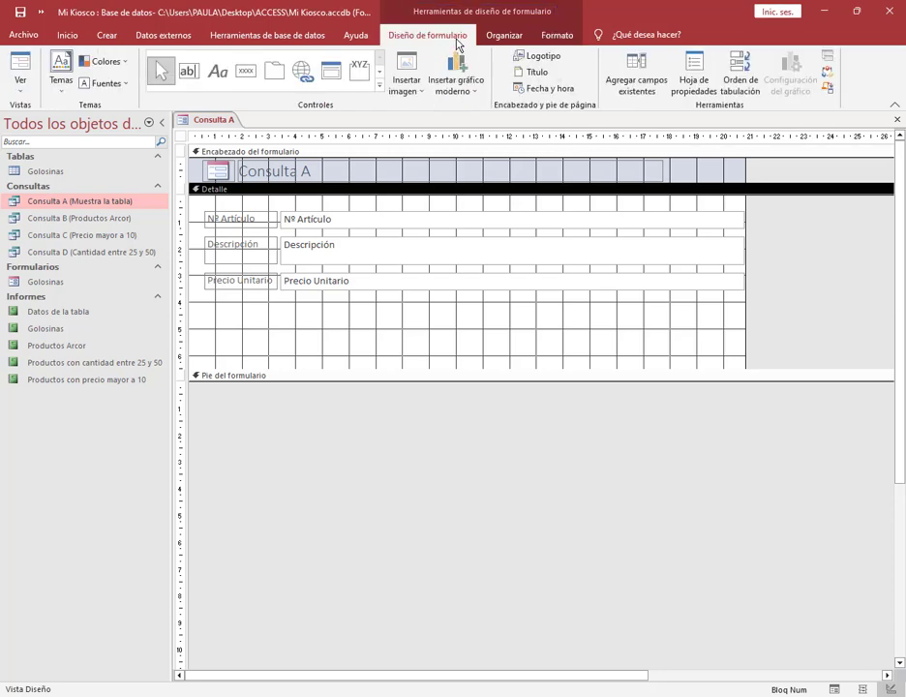
{"action": "mouse_move", "coordinate": [137, 48]}
{"action": "left_mouse_down"}
{"action": "mouse_move", "coordinate": [451, 89]}
{"action": "mouse_move", "coordinate": [496, 108]}
{"action": "left_mouse_up"}
{"action": "mouse_move", "coordinate": [232, 60]}
{"action": "left_mouse_down"}
{"action": "mouse_move", "coordinate": [260, 84]}
{"action": "mouse_move", "coordinate": [247, 84]}
{"action": "left_mouse_up"}
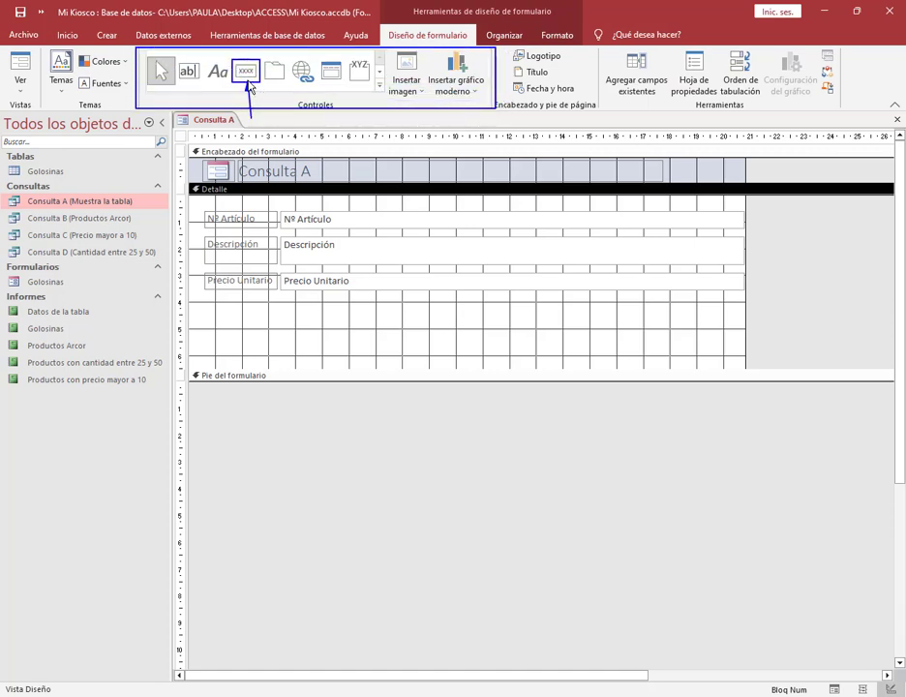
{"action": "key", "text": "Escape"}
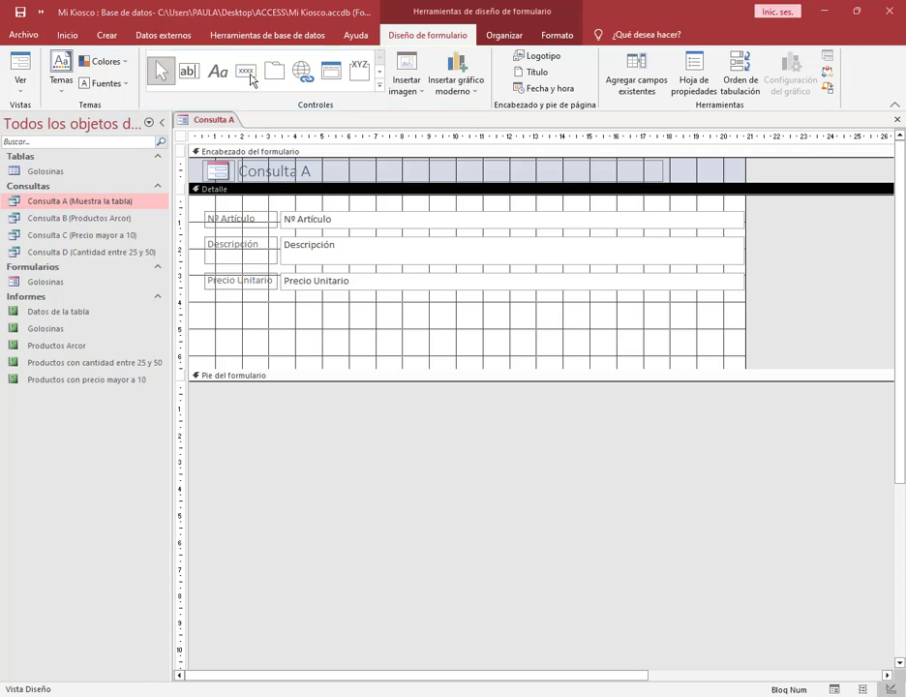
{"action": "left_click", "coordinate": [248, 74]}
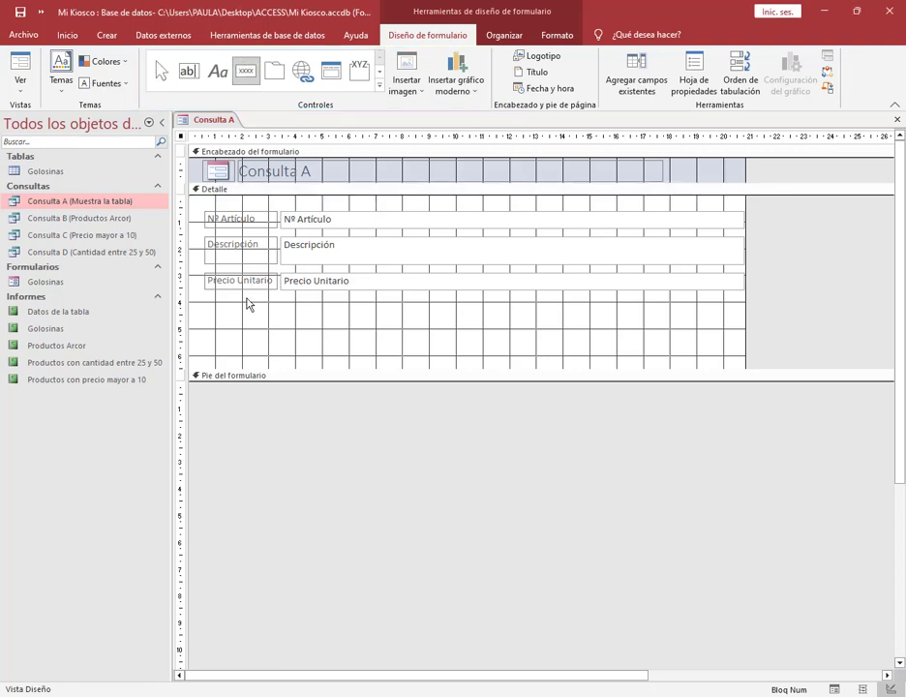
{"action": "left_click_drag", "start_coordinate": [207, 312], "coordinate": [250, 330]}
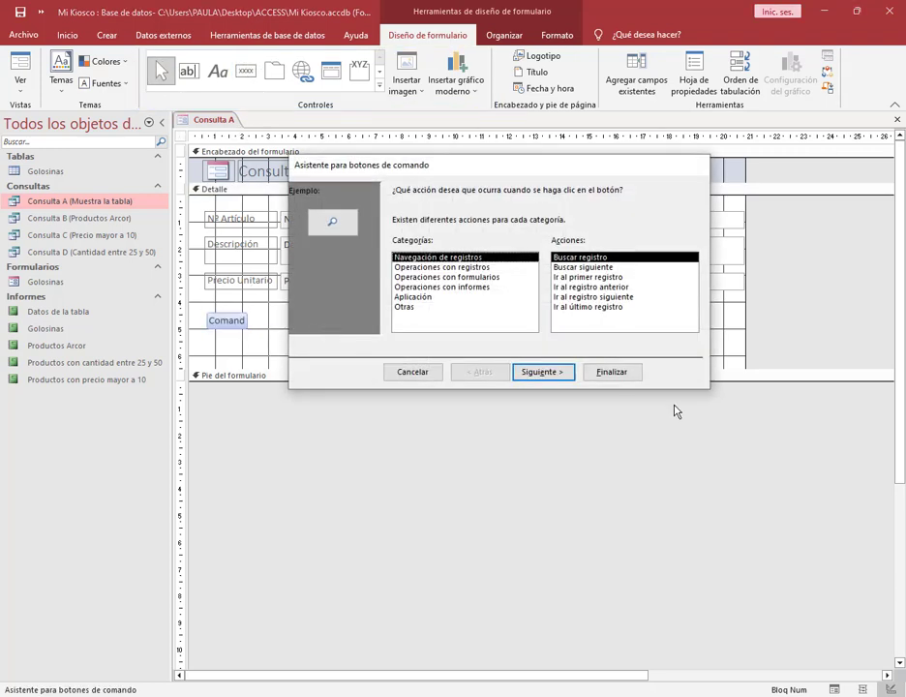
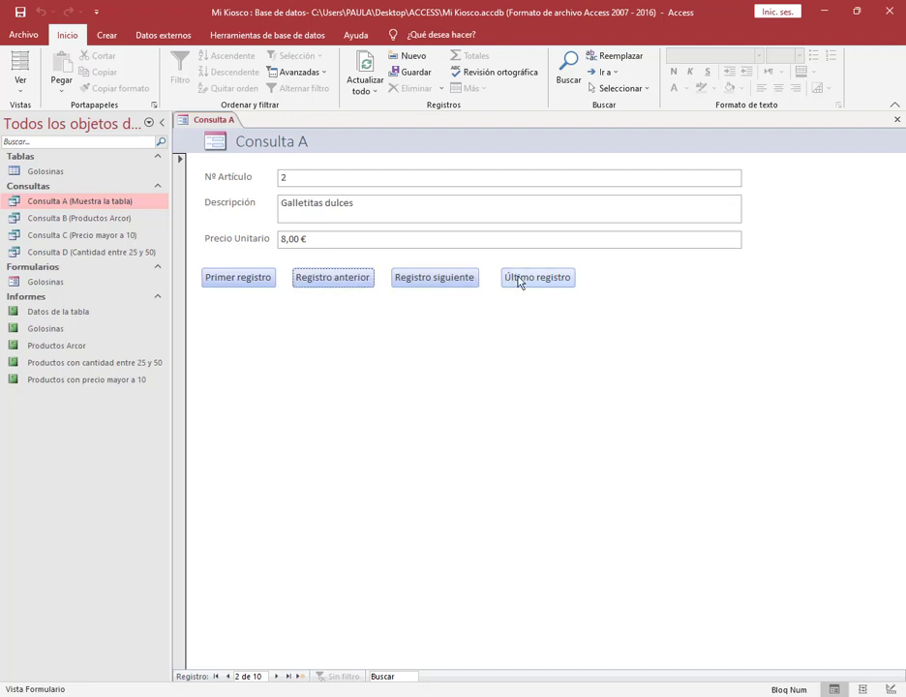
Test the Primer registro and Último registro buttons in Form view, moving between the first and last records.
{"action": "left_click", "coordinate": [520, 279]}
{"action": "left_click", "coordinate": [253, 278]}
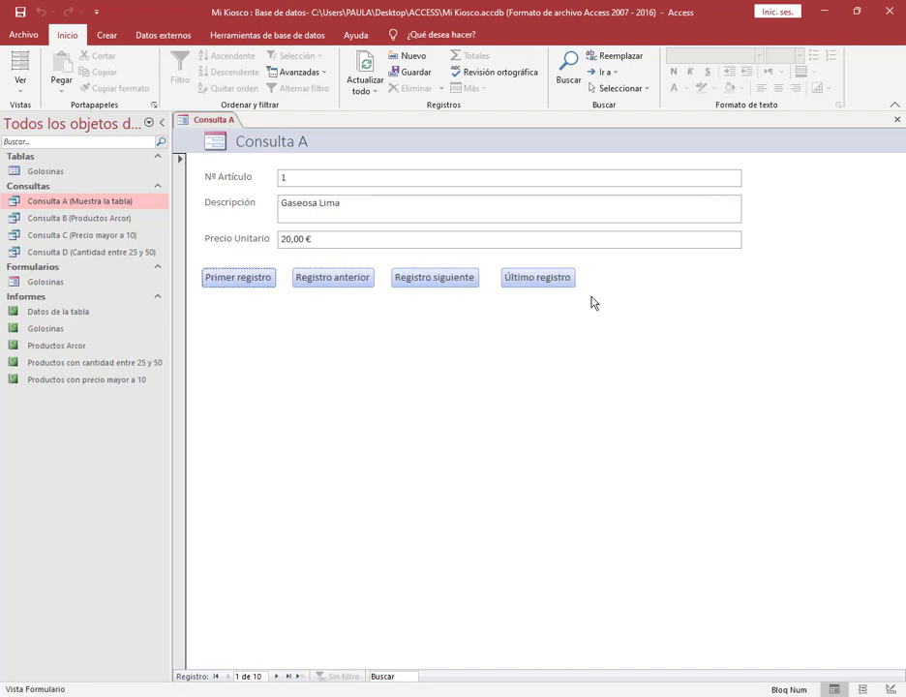
{"action": "left_click", "coordinate": [527, 280]}
{"action": "left_click", "coordinate": [247, 280]}
{"action": "left_click", "coordinate": [423, 291]}
{"action": "scroll", "coordinate": [431, 280], "scroll_direction": "down", "scroll_amount": 8}
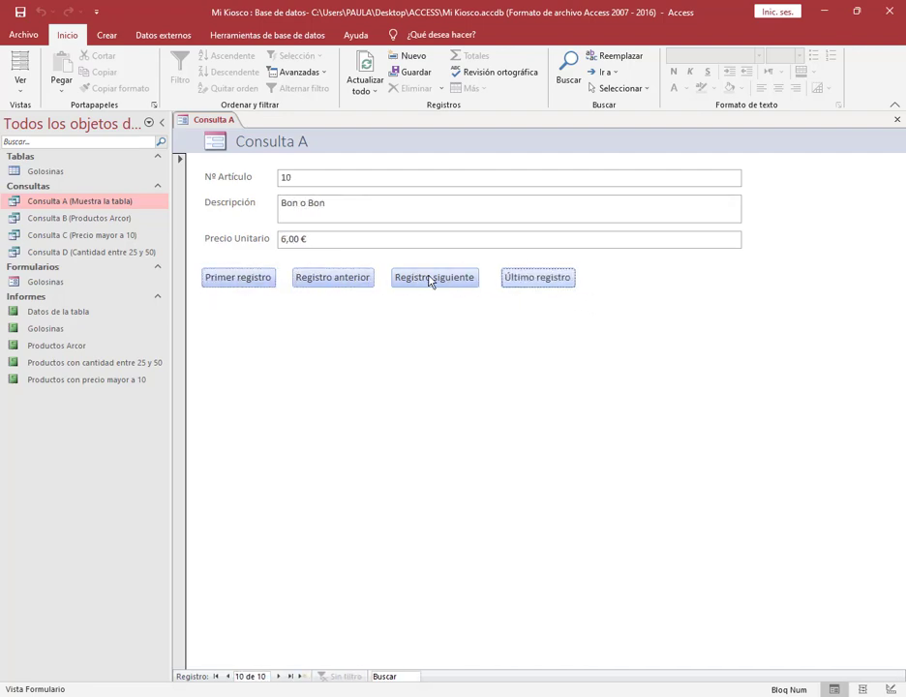
{"action": "scroll", "coordinate": [344, 285], "scroll_direction": "up", "scroll_amount": 3}
{"action": "left_click", "coordinate": [238, 277]}
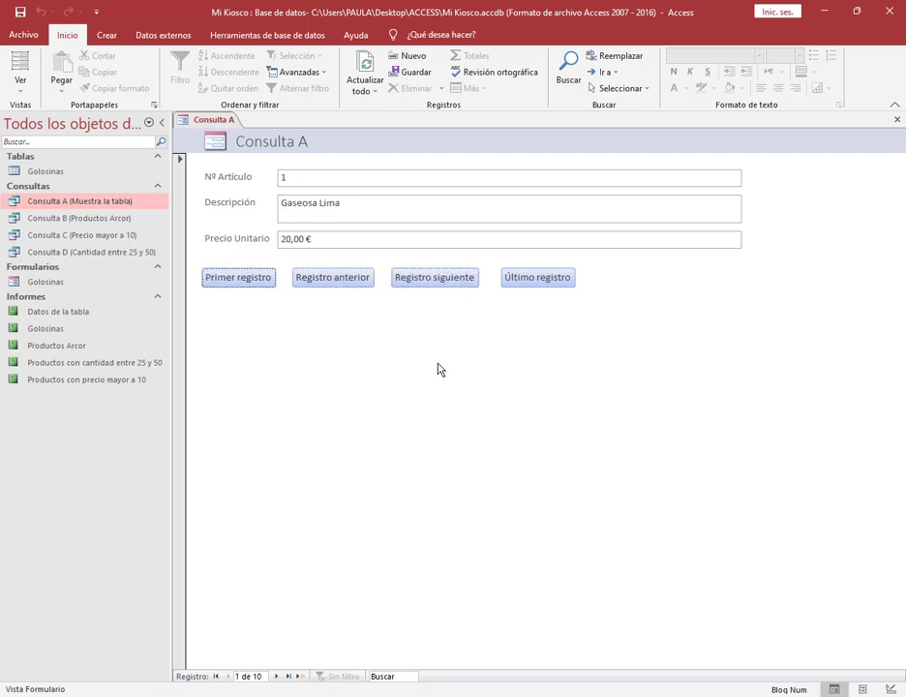
Save the form with the name Consulta A.
{"action": "left_click", "coordinate": [20, 12]}
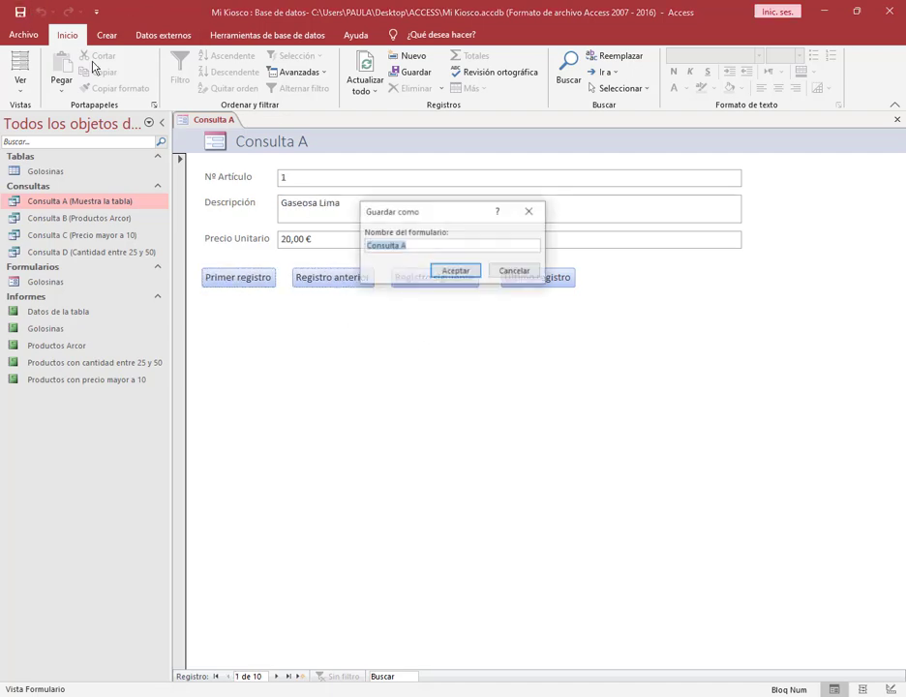
{"action": "left_click", "coordinate": [409, 247]}
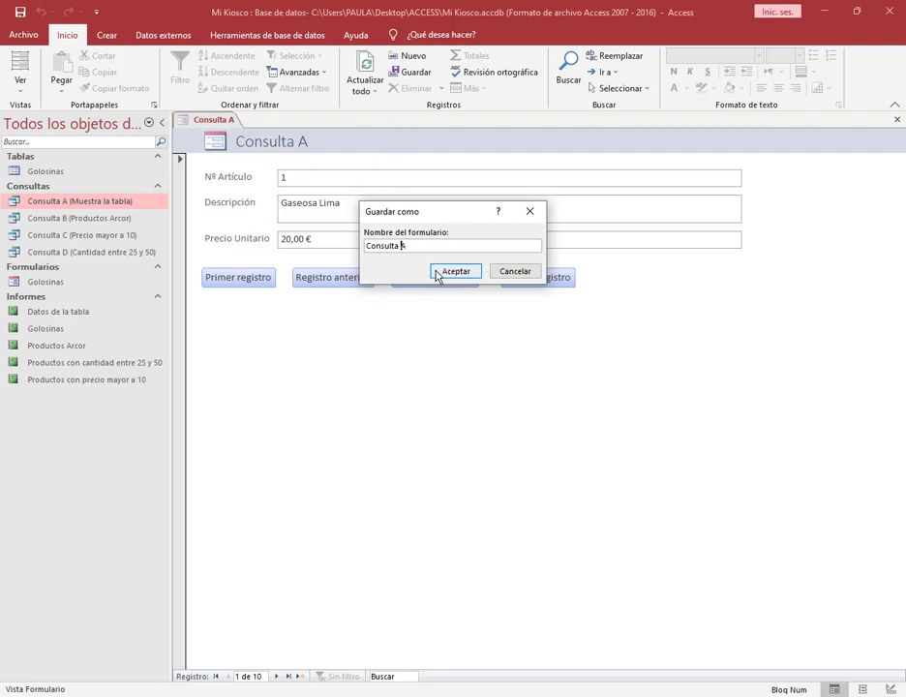
{"action": "left_click", "coordinate": [438, 272]}
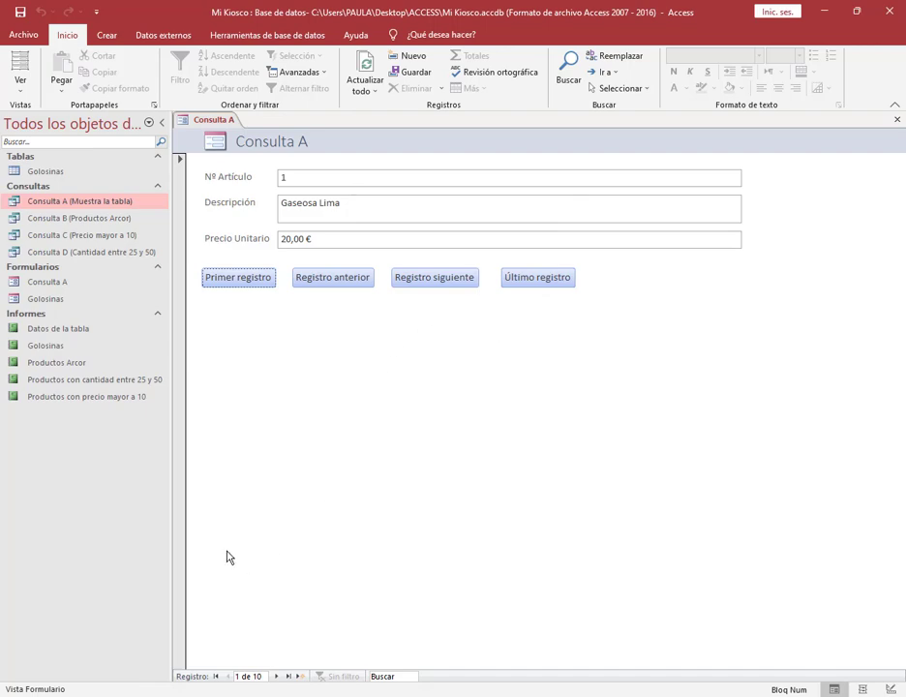
Close the Consulta A form and start creating a form from the Consulta B (Productos Arcor) query.
{"action": "left_click", "coordinate": [54, 219]}
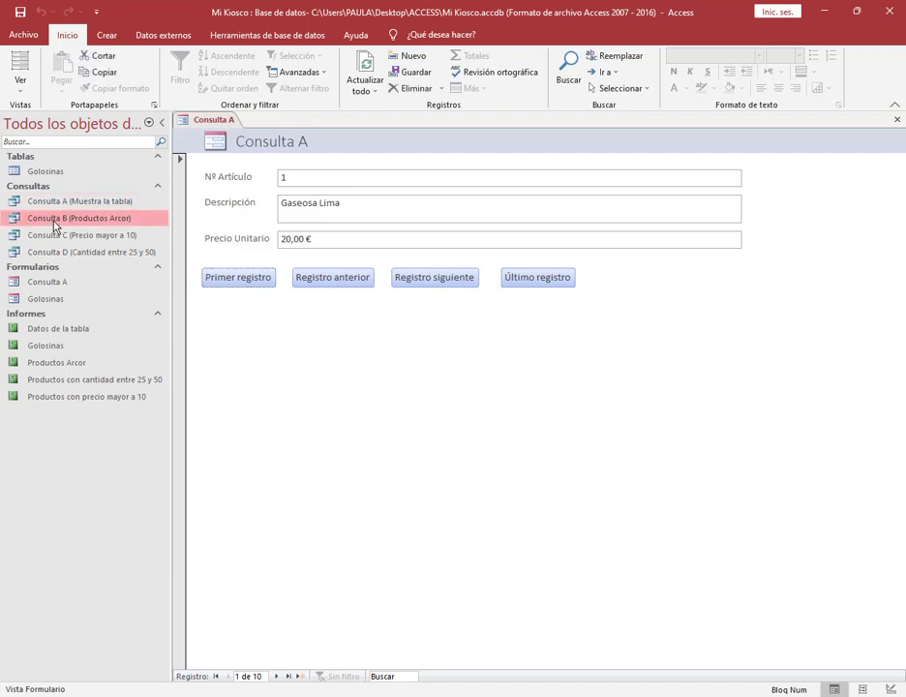
{"action": "left_click", "coordinate": [896, 119]}
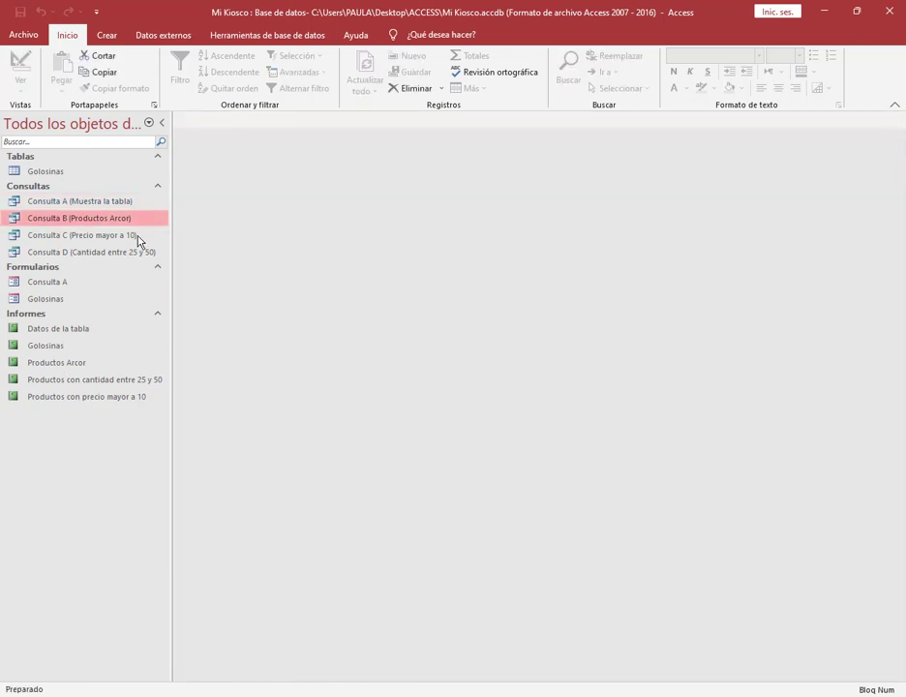
{"action": "left_click", "coordinate": [106, 35]}
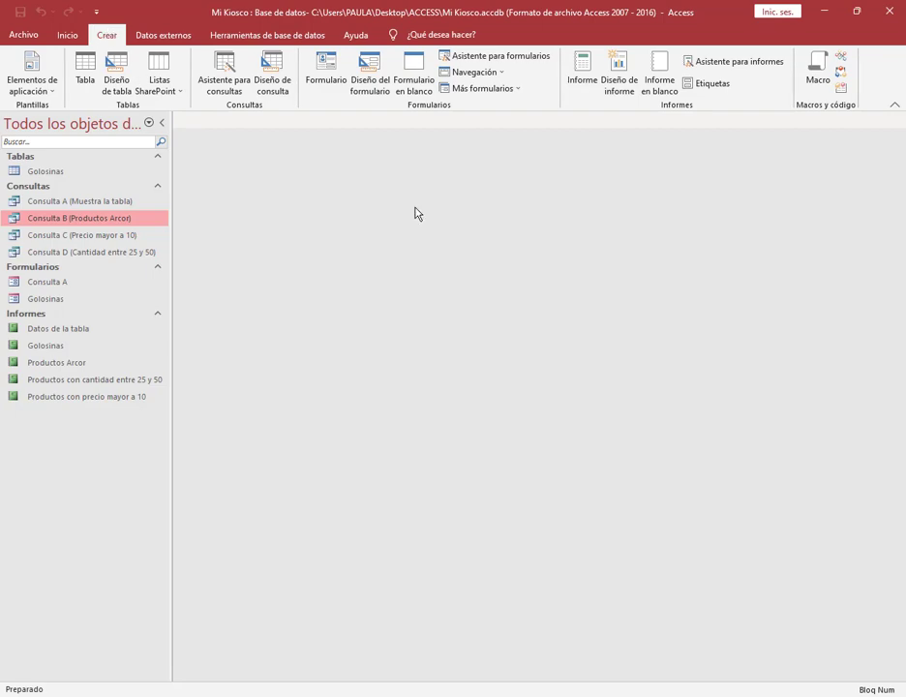
Create a form from the Consulta B (Productos Arcor) query and, in Design view, extend its Detail section to about 7 cm high.
{"action": "left_click", "coordinate": [326, 69]}
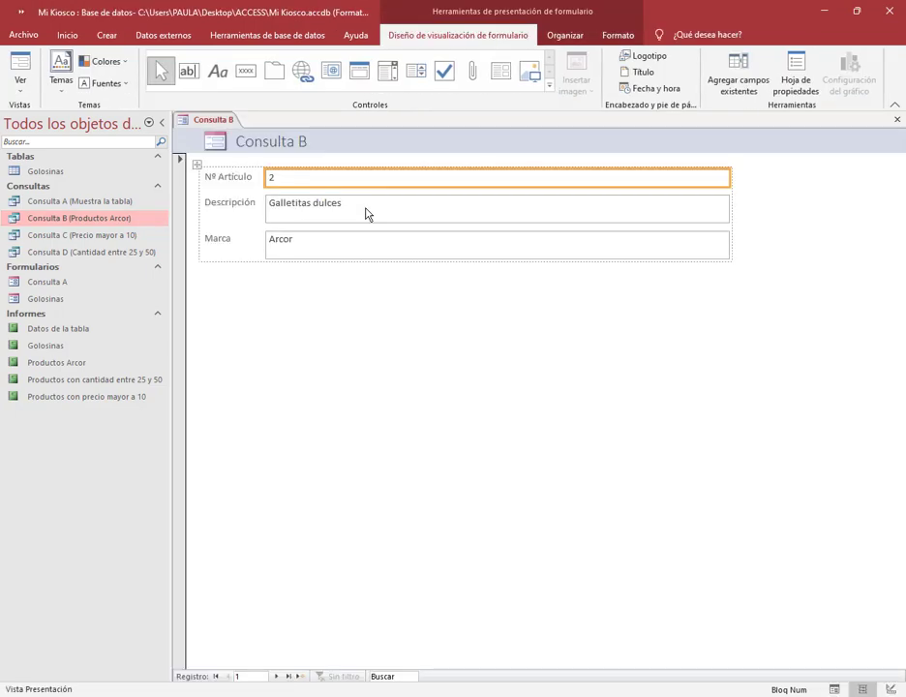
{"action": "right_click", "coordinate": [220, 122]}
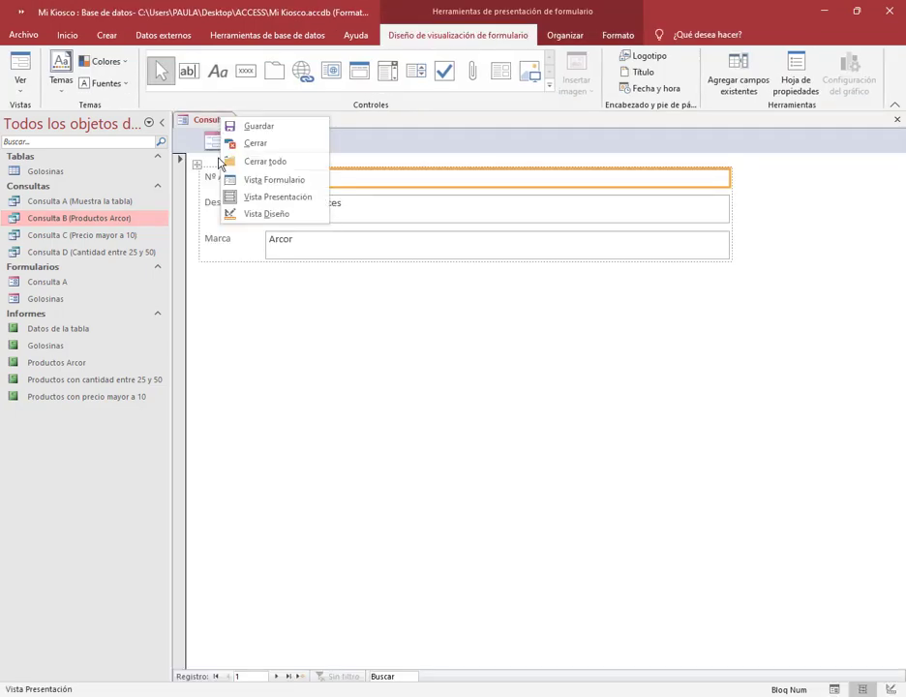
{"action": "left_click", "coordinate": [244, 215]}
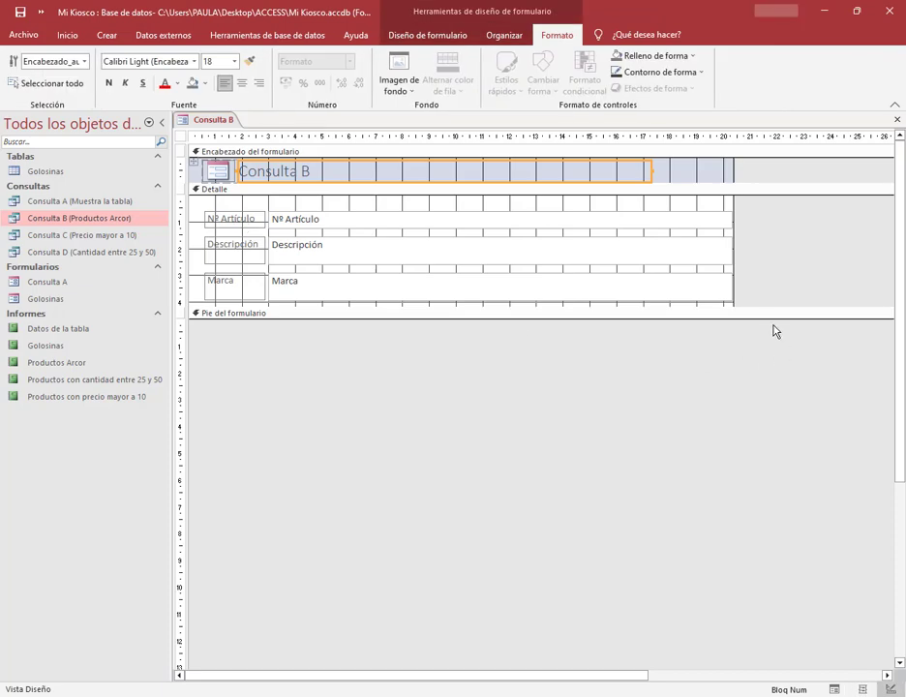
{"action": "left_click_drag", "start_coordinate": [766, 310], "coordinate": [774, 391]}
{"action": "left_click", "coordinate": [538, 372]}
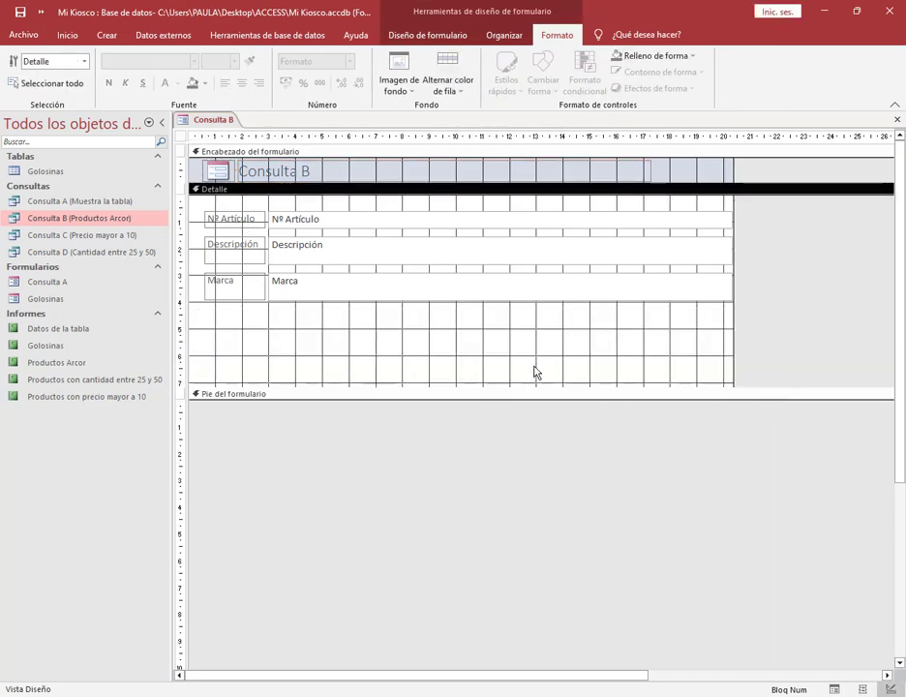
Add a command button below the Marca field that goes to the first record, showing the text "Primer registro".
{"action": "left_click", "coordinate": [416, 39]}
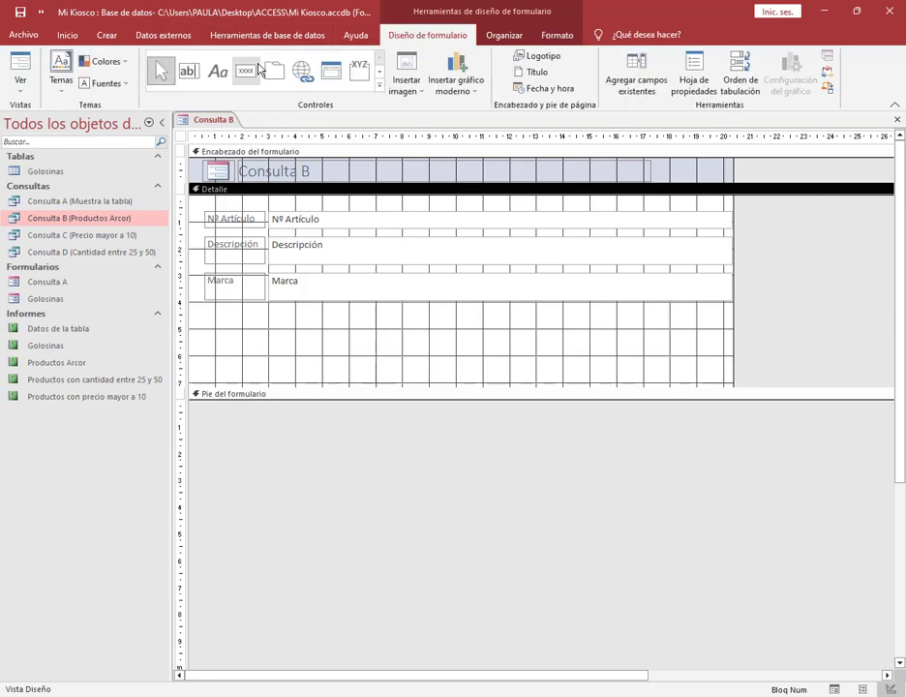
{"action": "left_click_drag", "start_coordinate": [217, 329], "coordinate": [315, 354]}
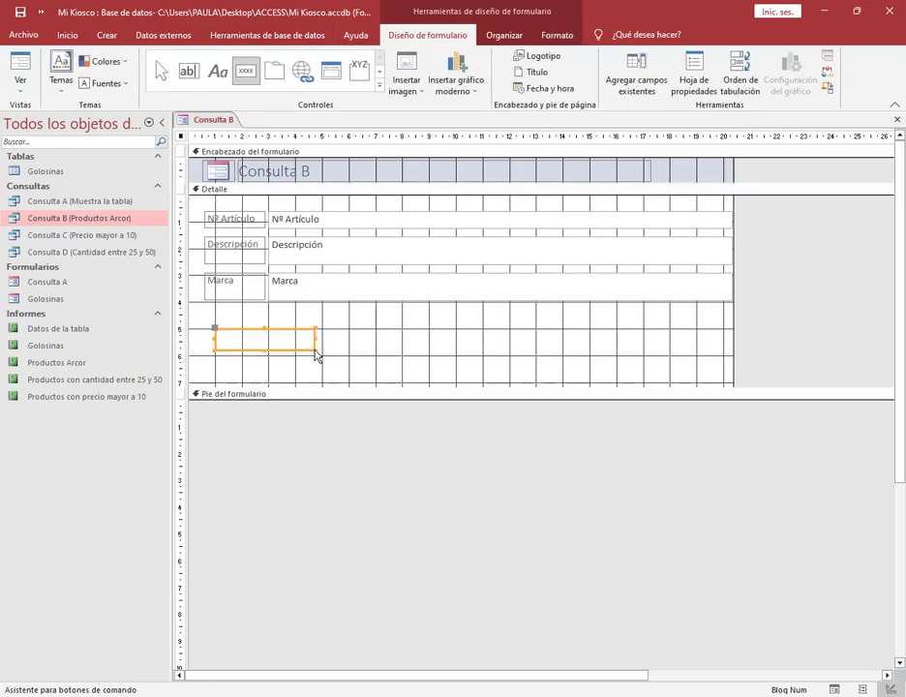
{"action": "left_click", "coordinate": [599, 278]}
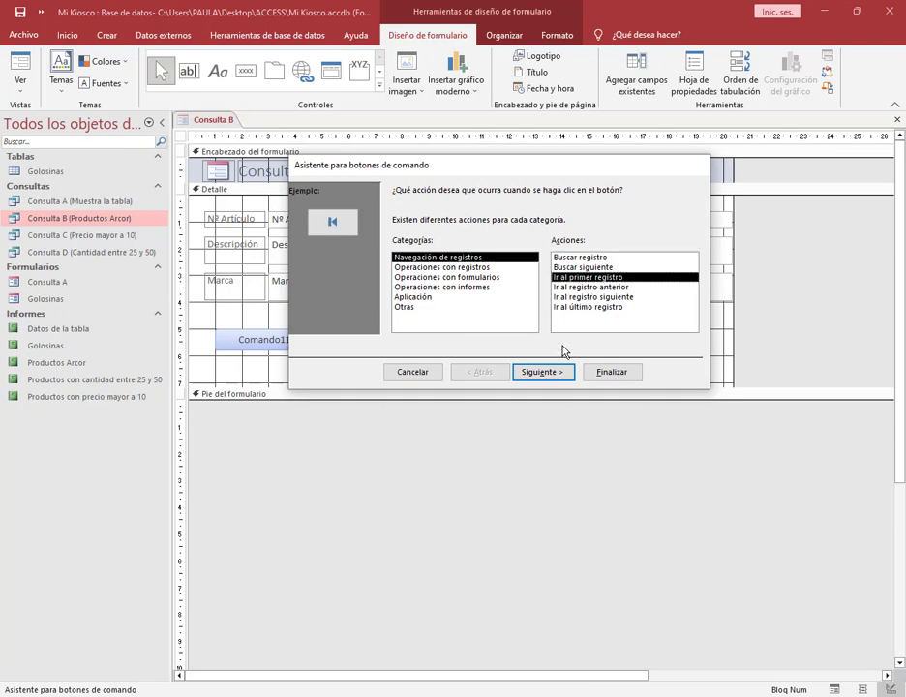
{"action": "left_click", "coordinate": [547, 372]}
{"action": "left_click", "coordinate": [398, 244]}
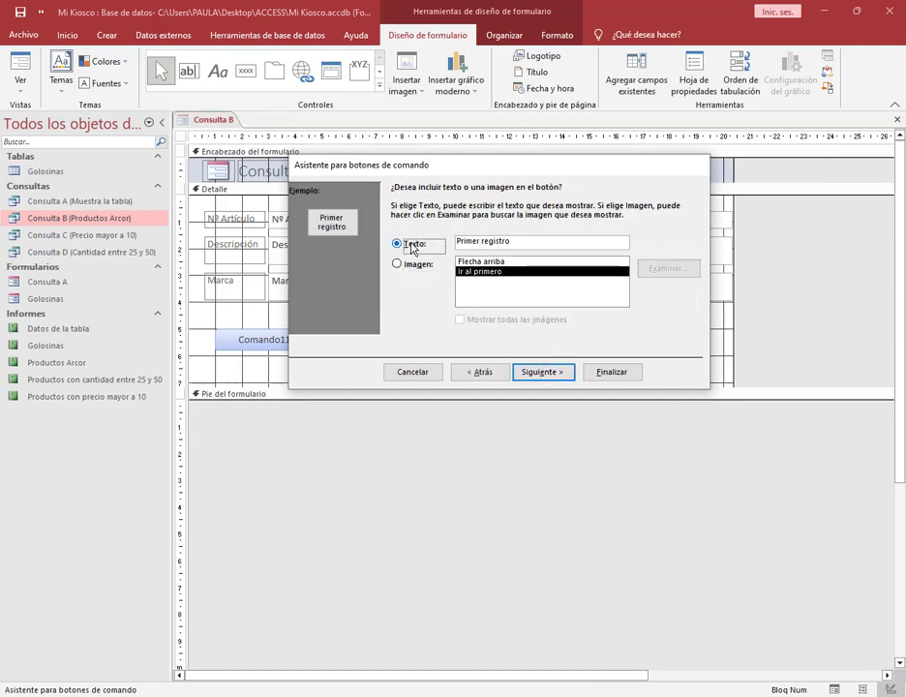
{"action": "left_click", "coordinate": [557, 374]}
{"action": "left_click", "coordinate": [611, 372]}
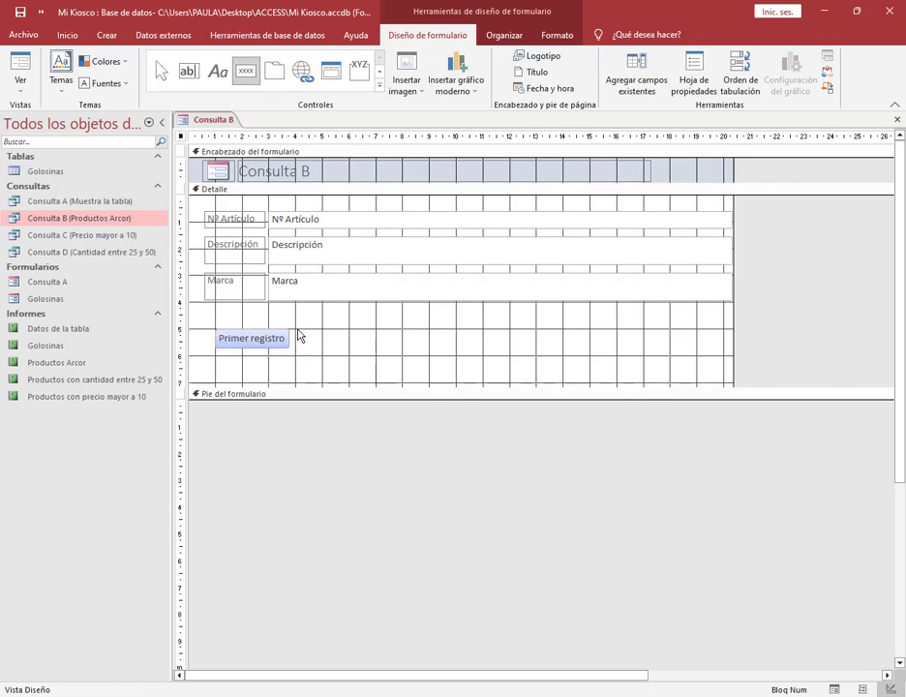
Add a command button beside Primer registro that goes to the previous record, showing the text "Registro anterior".
{"action": "left_click_drag", "start_coordinate": [302, 324], "coordinate": [387, 351]}
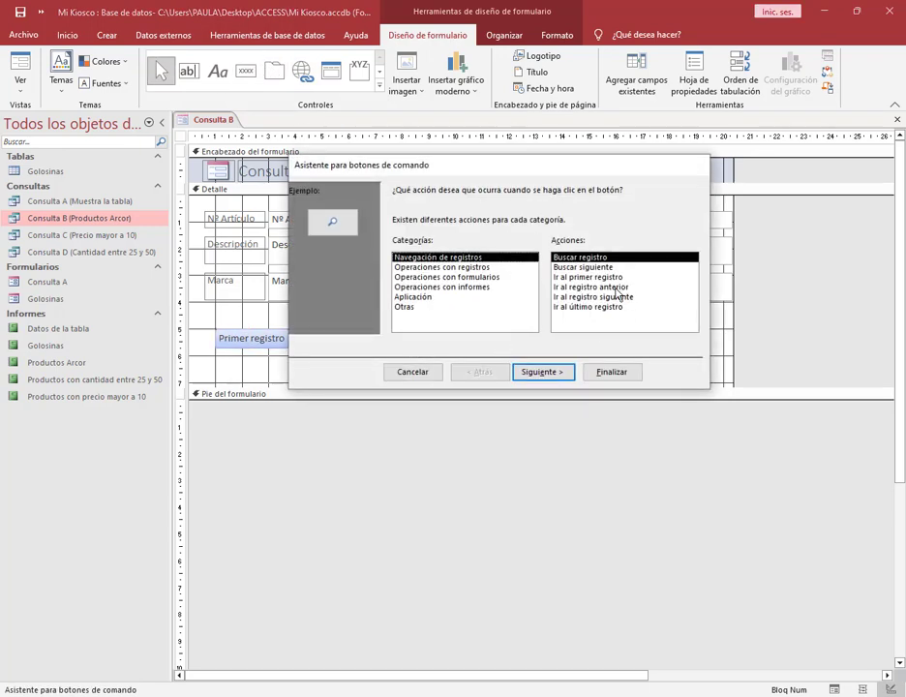
{"action": "left_click", "coordinate": [590, 288]}
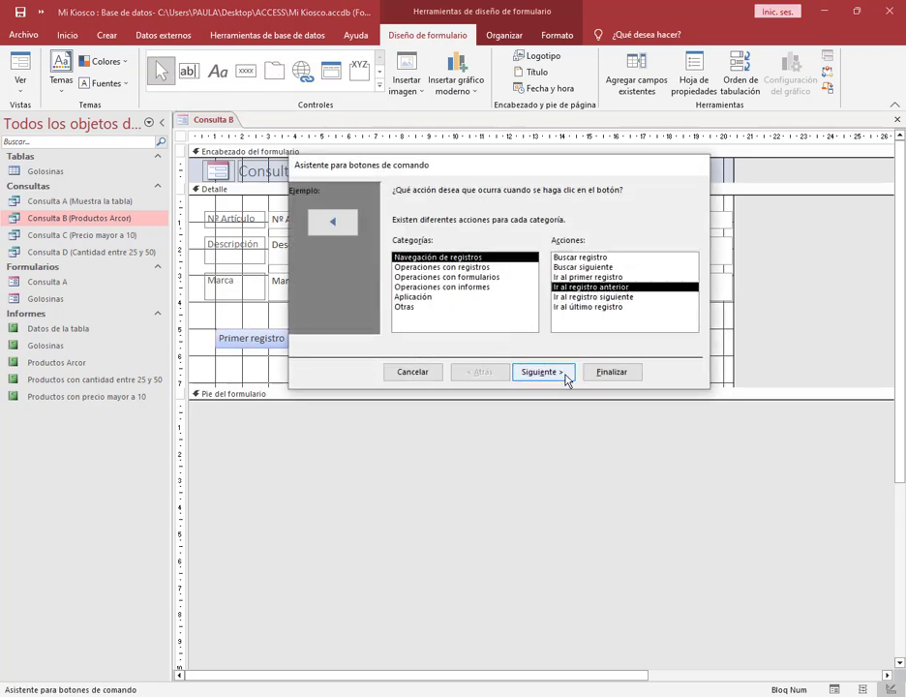
{"action": "left_click", "coordinate": [517, 373]}
{"action": "left_click", "coordinate": [403, 246]}
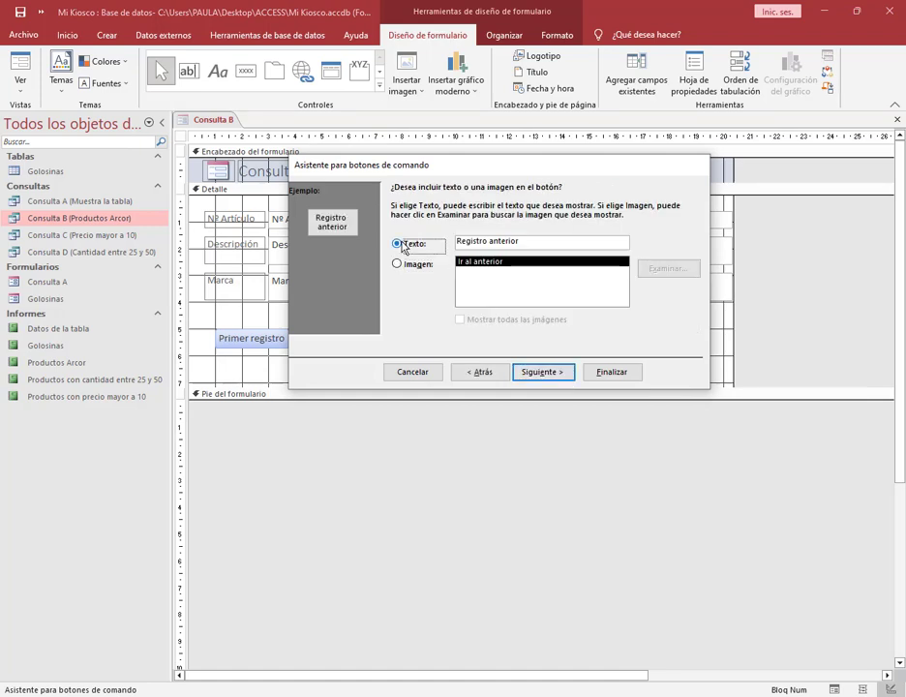
{"action": "left_click", "coordinate": [544, 373]}
{"action": "left_click", "coordinate": [594, 375]}
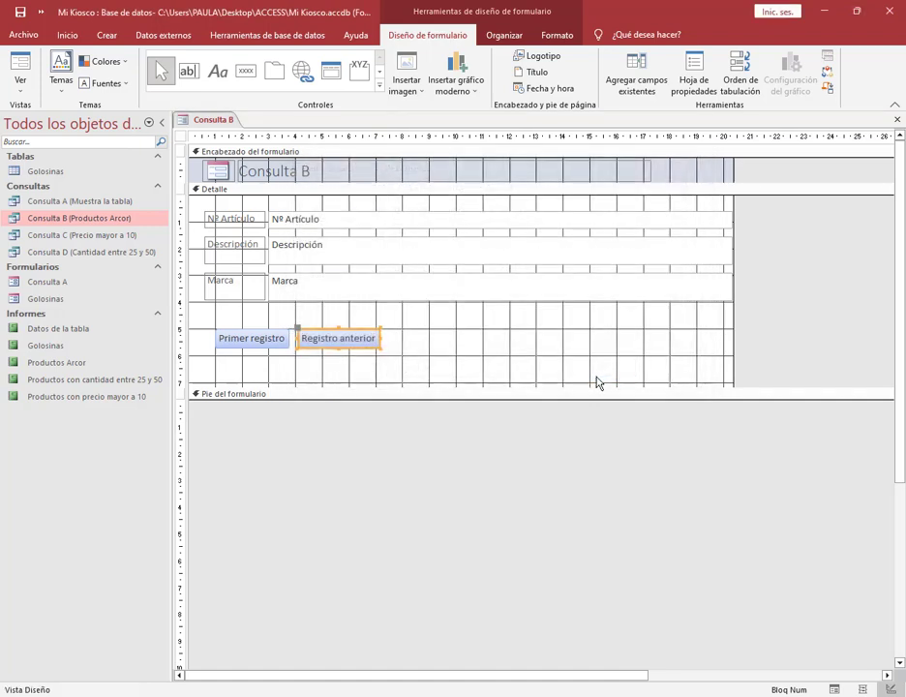
Add a command button beside Registro anterior that goes to the next record, showing the text "Registro siguiente".
{"action": "left_click", "coordinate": [246, 70]}
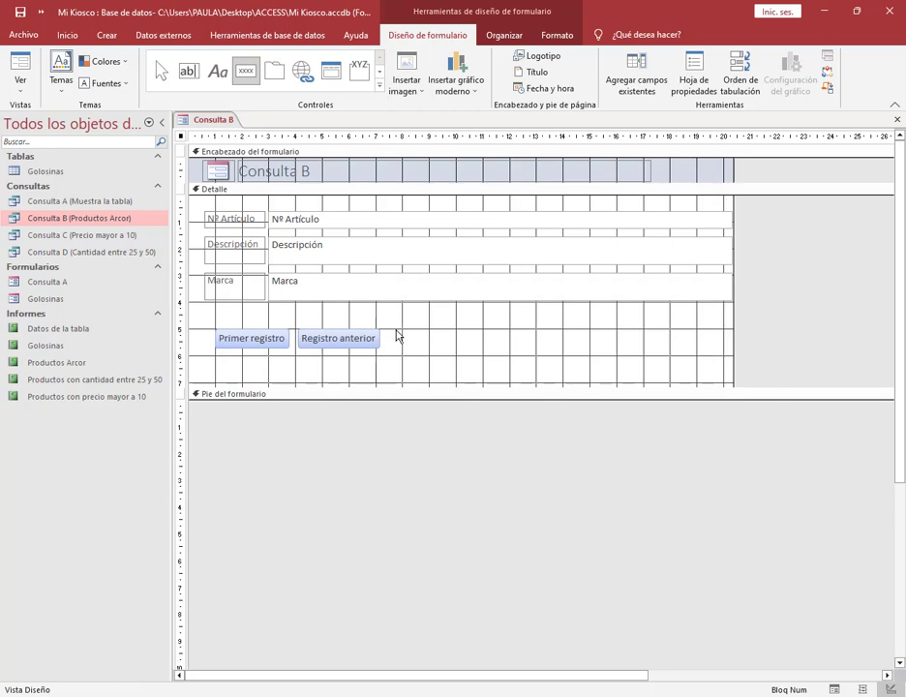
{"action": "left_click_drag", "start_coordinate": [396, 336], "coordinate": [479, 350]}
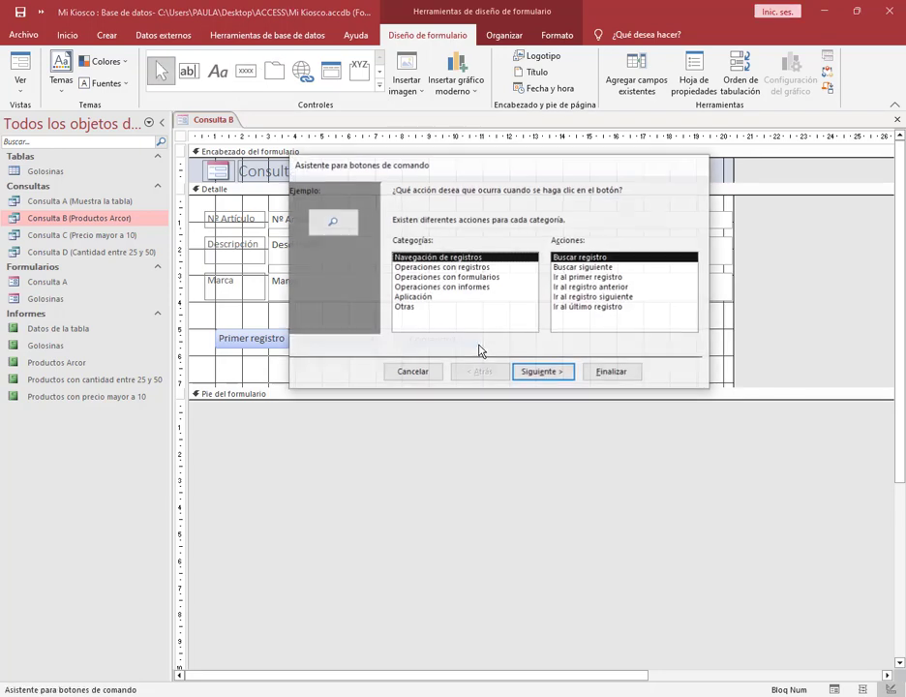
{"action": "left_click", "coordinate": [599, 296]}
{"action": "left_click", "coordinate": [555, 371]}
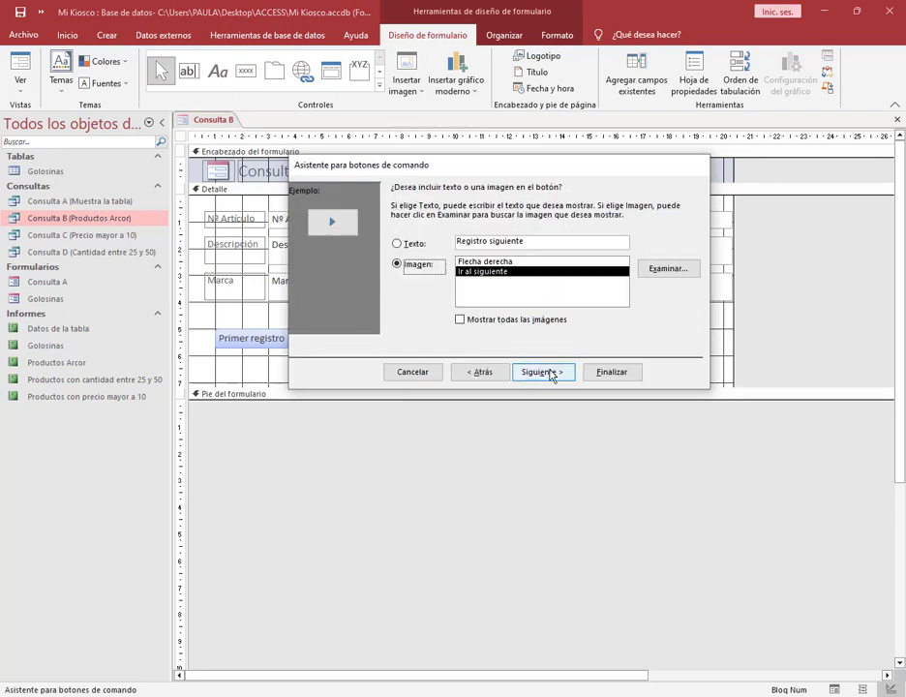
{"action": "left_click", "coordinate": [422, 248]}
{"action": "left_click", "coordinate": [535, 371]}
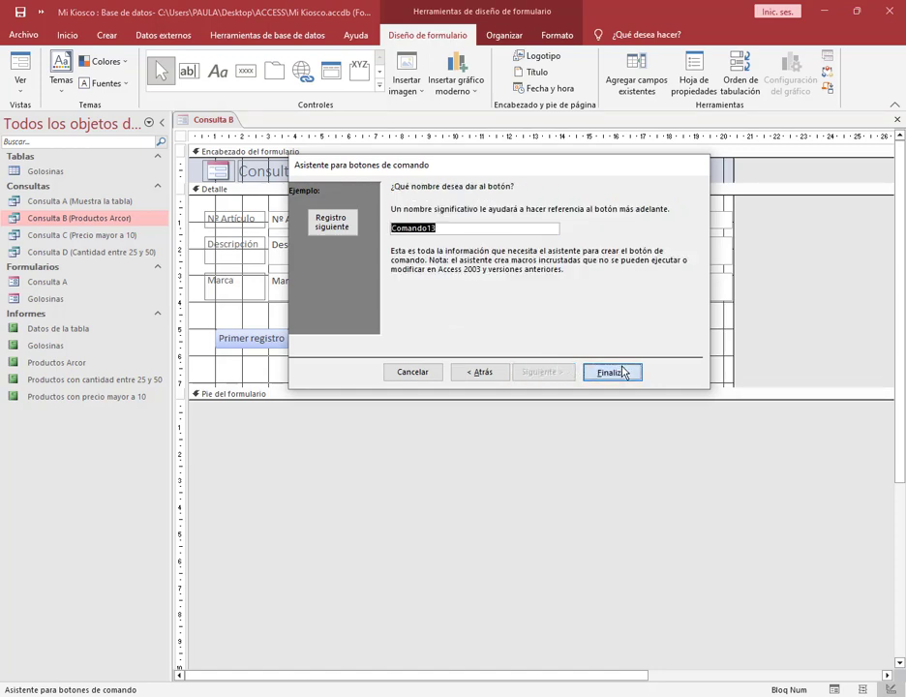
{"action": "left_click", "coordinate": [593, 372]}
Add a command button beside Registro siguiente that goes to the last record, showing the text "Último registro".
{"action": "left_click", "coordinate": [247, 70]}
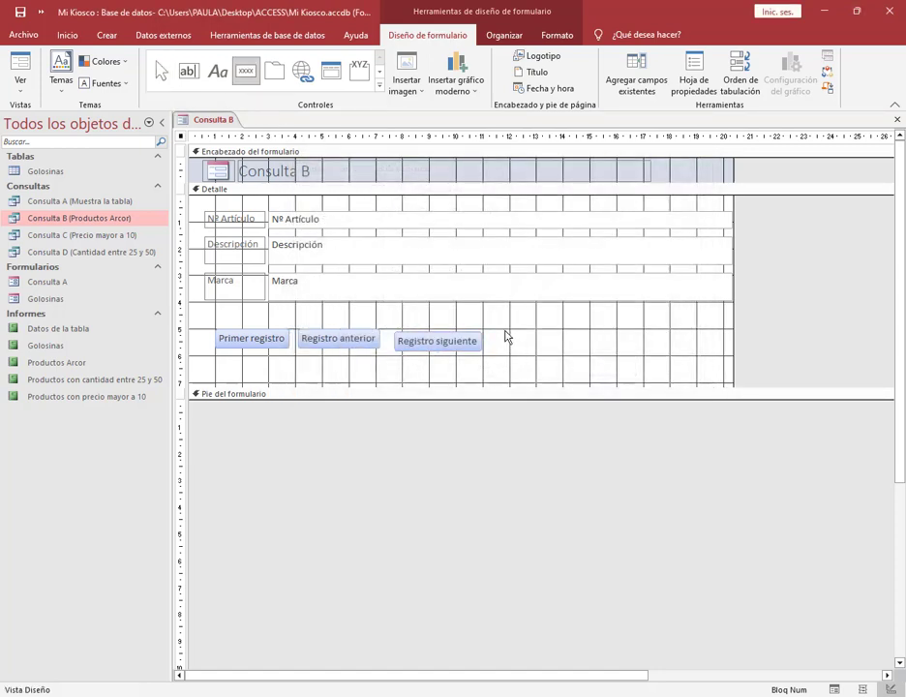
{"action": "left_click_drag", "start_coordinate": [505, 332], "coordinate": [611, 351]}
{"action": "left_click", "coordinate": [587, 306]}
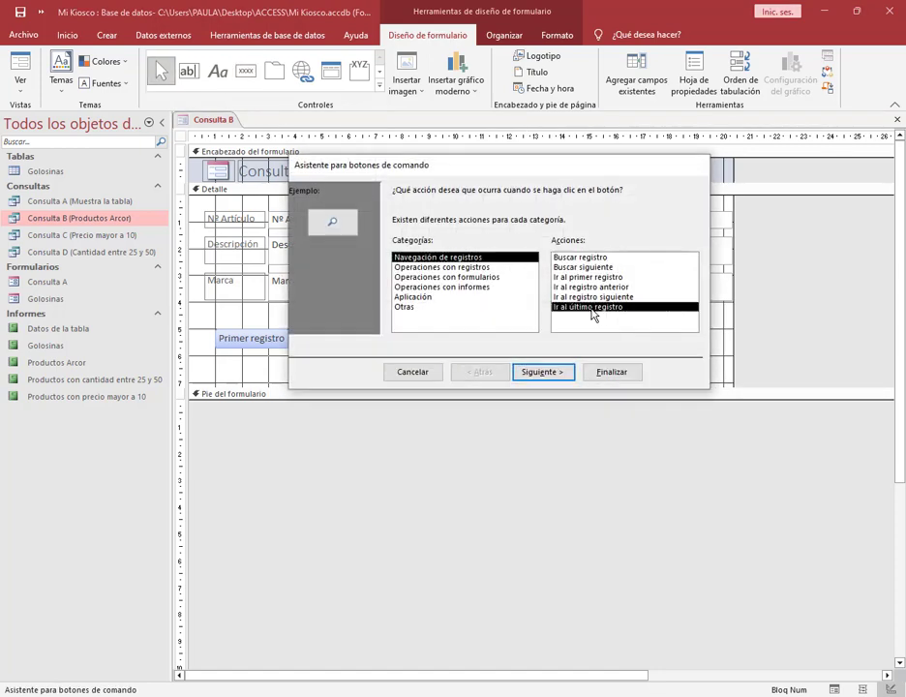
{"action": "left_click", "coordinate": [542, 372]}
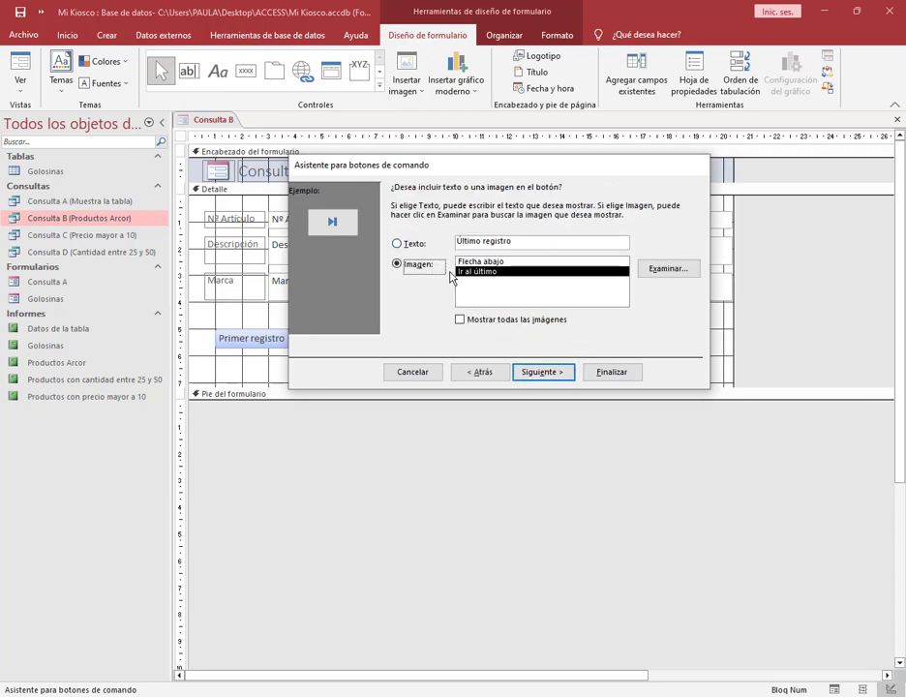
{"action": "left_click", "coordinate": [402, 246]}
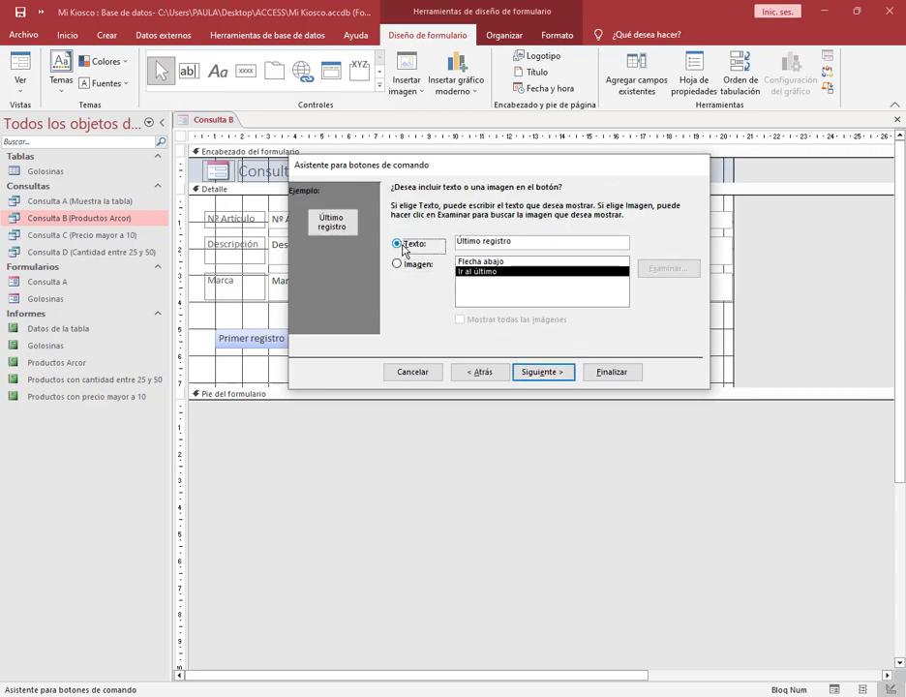
{"action": "left_click", "coordinate": [549, 372]}
{"action": "left_click", "coordinate": [618, 372]}
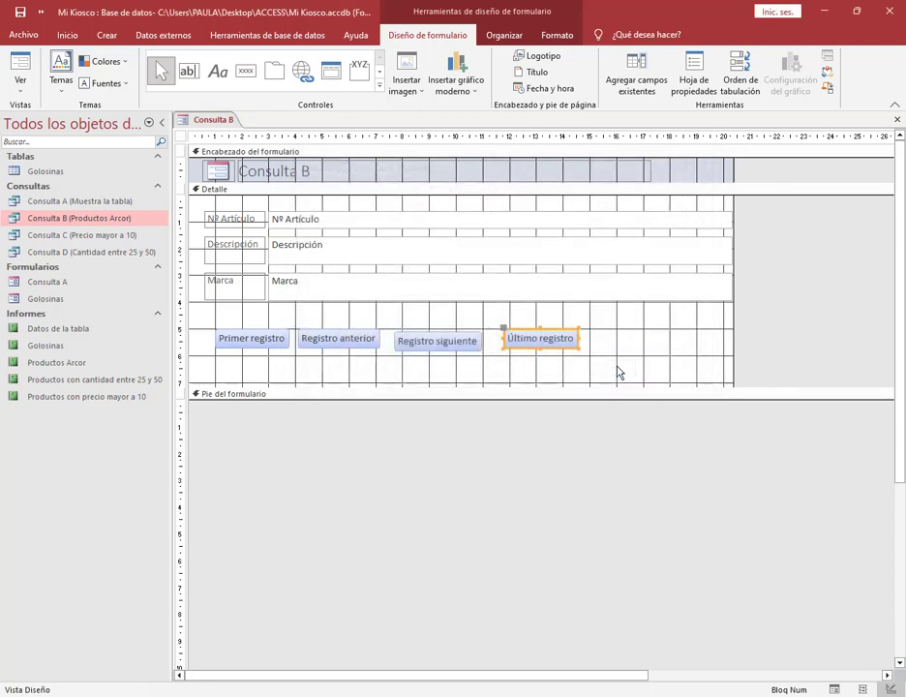
Reposition the Registro siguiente button in line with the first two buttons and move Último registro closer to it.
{"action": "left_click_drag", "start_coordinate": [547, 345], "coordinate": [530, 349]}
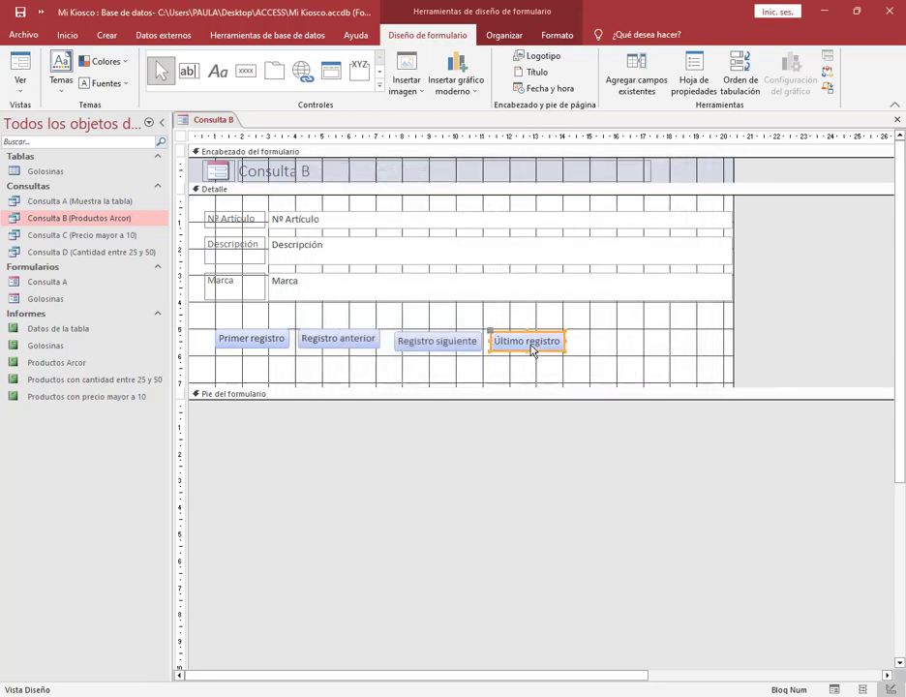
{"action": "left_click", "coordinate": [471, 346]}
{"action": "left_click_drag", "start_coordinate": [469, 341], "coordinate": [509, 340]}
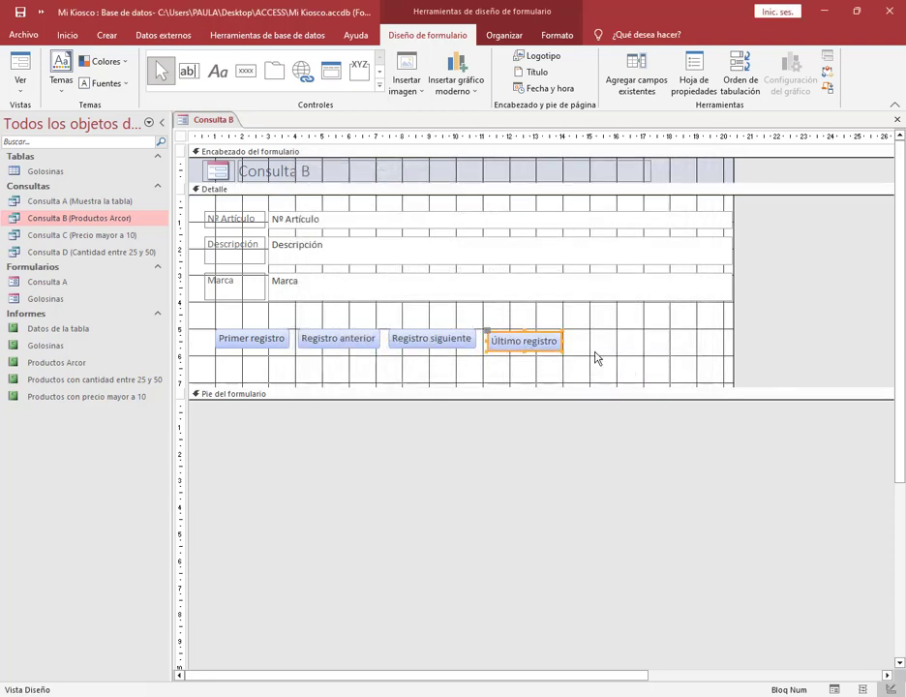
{"action": "left_click", "coordinate": [594, 353]}
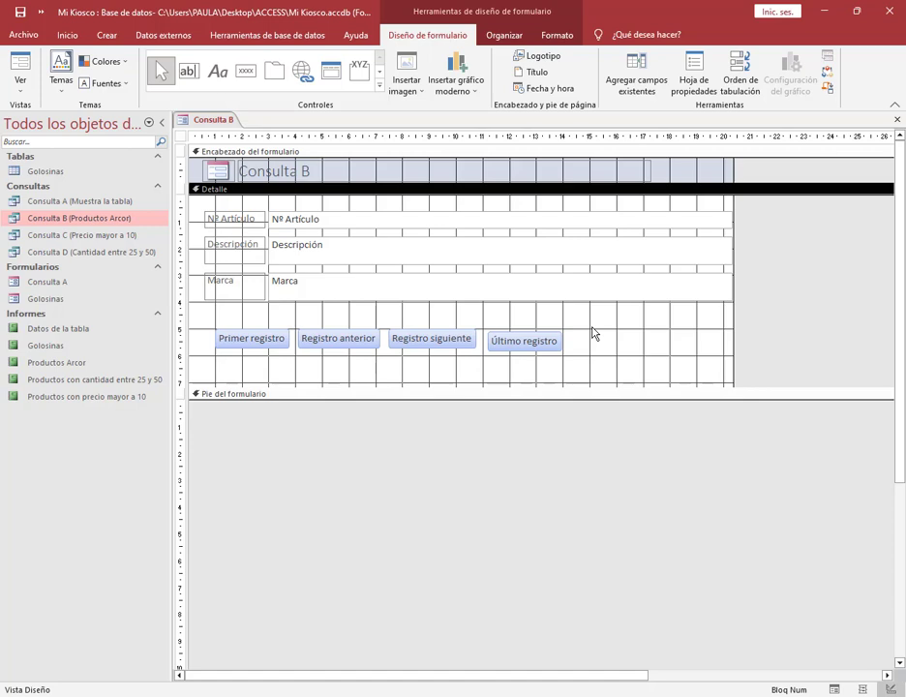
Switch the form to Form view and test the first, previous and next record buttons.
{"action": "right_click", "coordinate": [211, 123]}
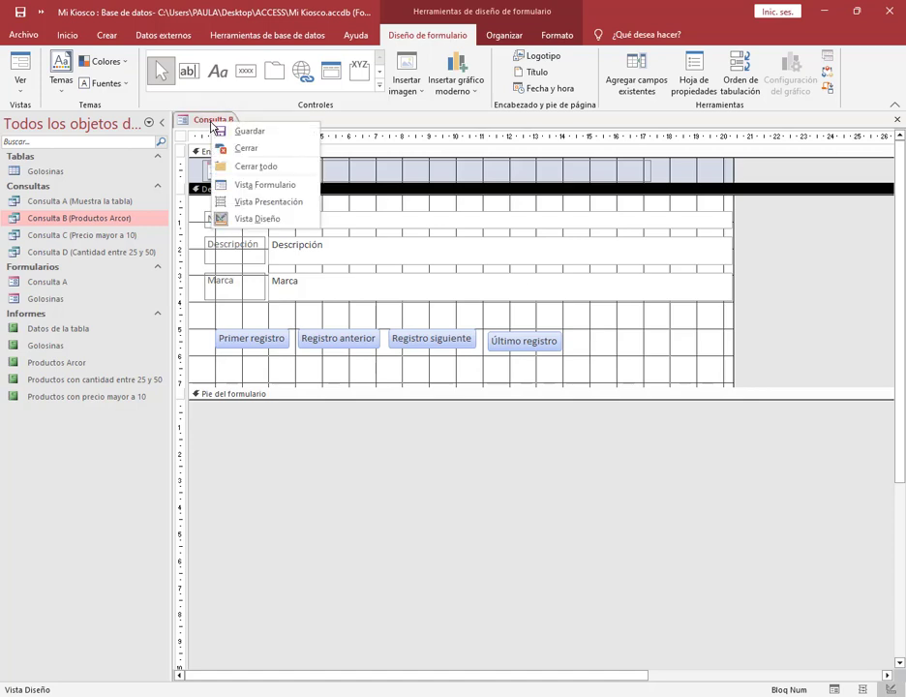
{"action": "left_click", "coordinate": [277, 185]}
{"action": "left_click", "coordinate": [460, 299]}
{"action": "left_click", "coordinate": [351, 302]}
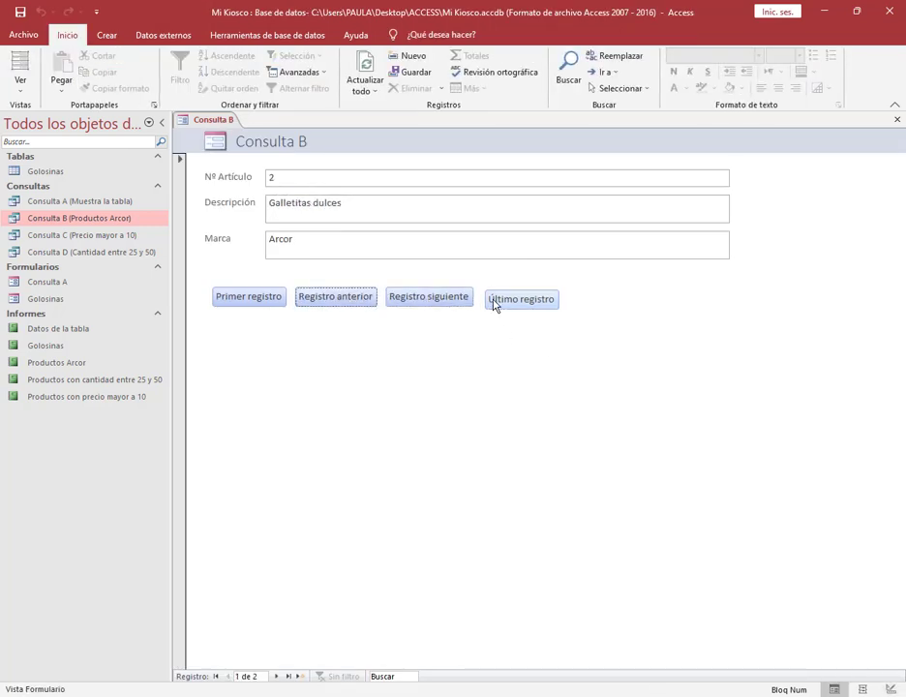
{"action": "left_click", "coordinate": [448, 297]}
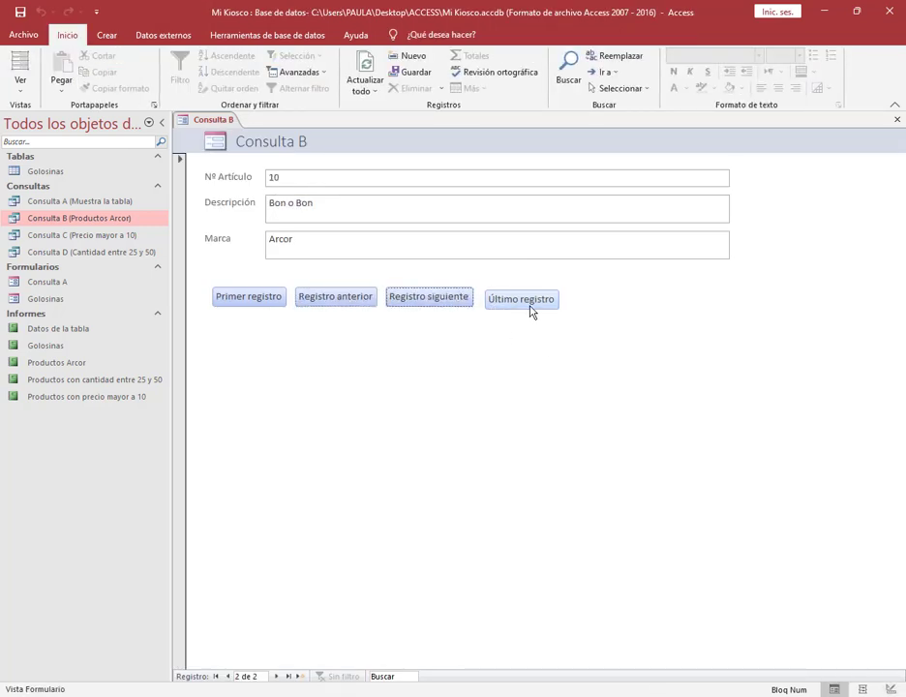
{"action": "left_click", "coordinate": [257, 301]}
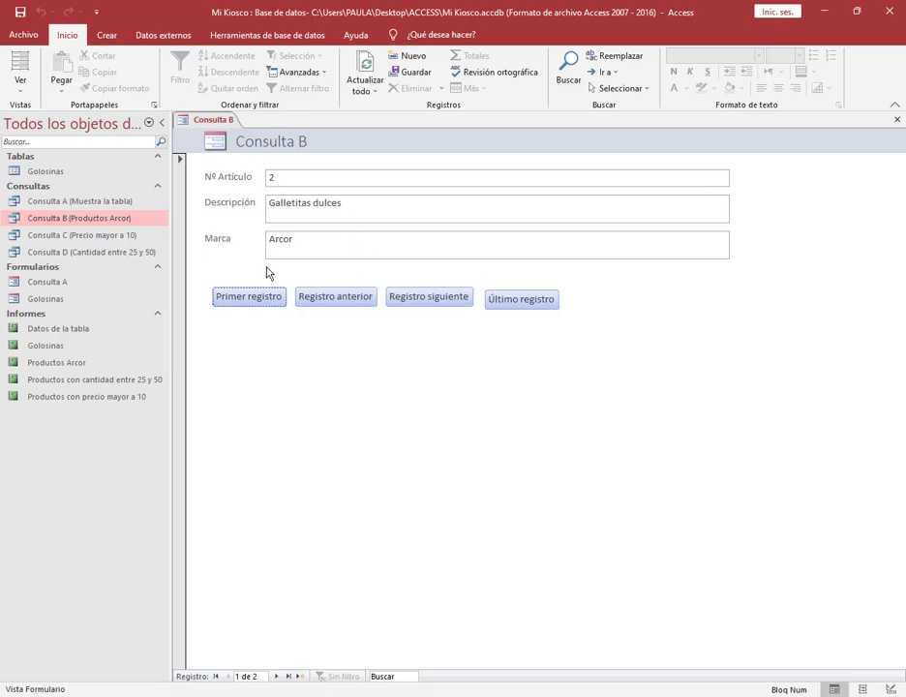
{"action": "left_click", "coordinate": [425, 305]}
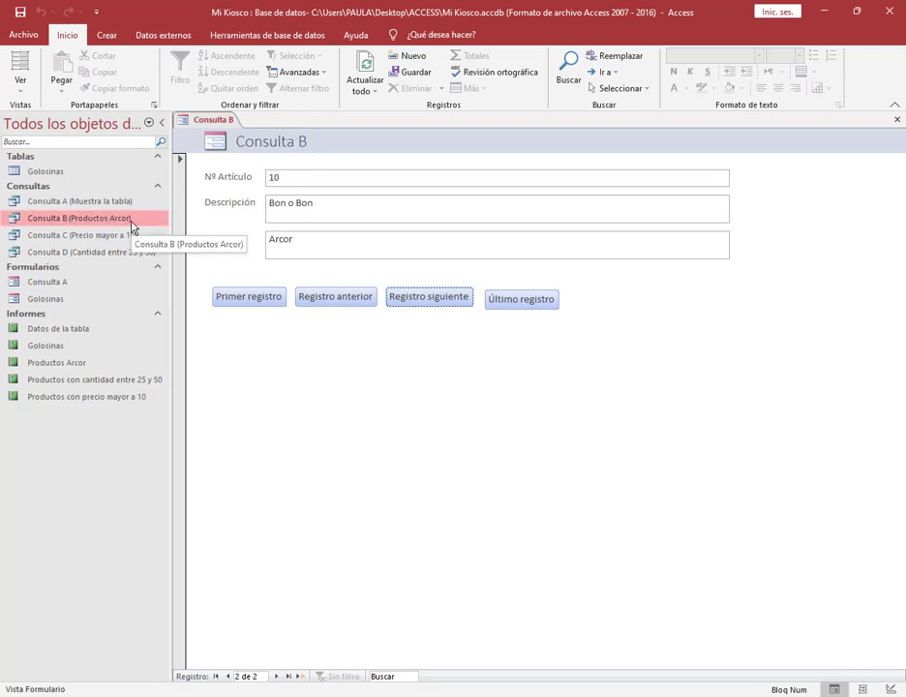
{"action": "left_click", "coordinate": [371, 295]}
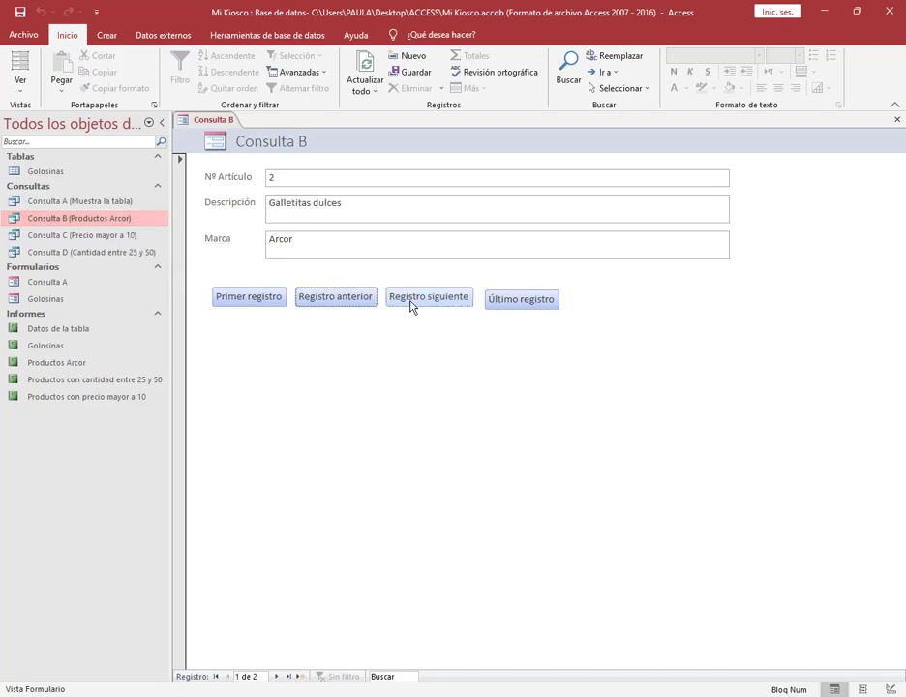
{"action": "left_click", "coordinate": [414, 303]}
{"action": "left_click", "coordinate": [334, 296]}
Save the form with the name Consulta B.
{"action": "right_click", "coordinate": [221, 121]}
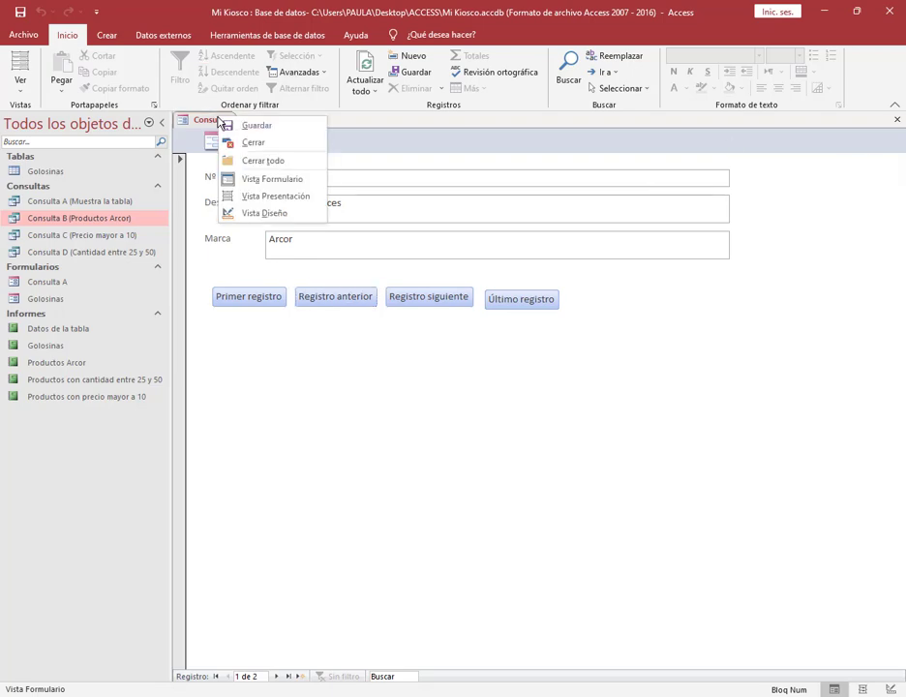
{"action": "left_click", "coordinate": [241, 126]}
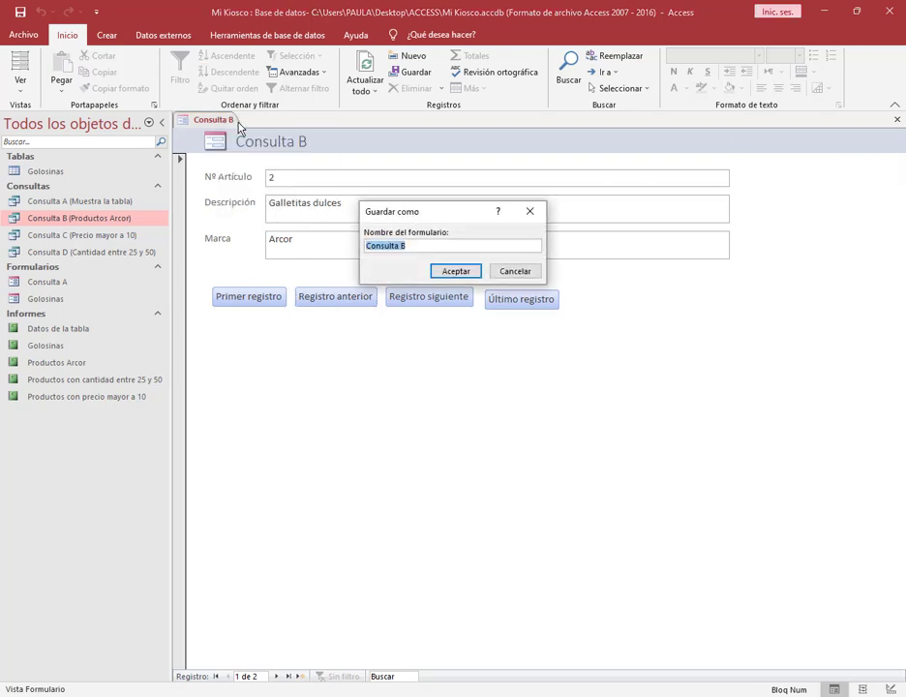
{"action": "left_click", "coordinate": [457, 271]}
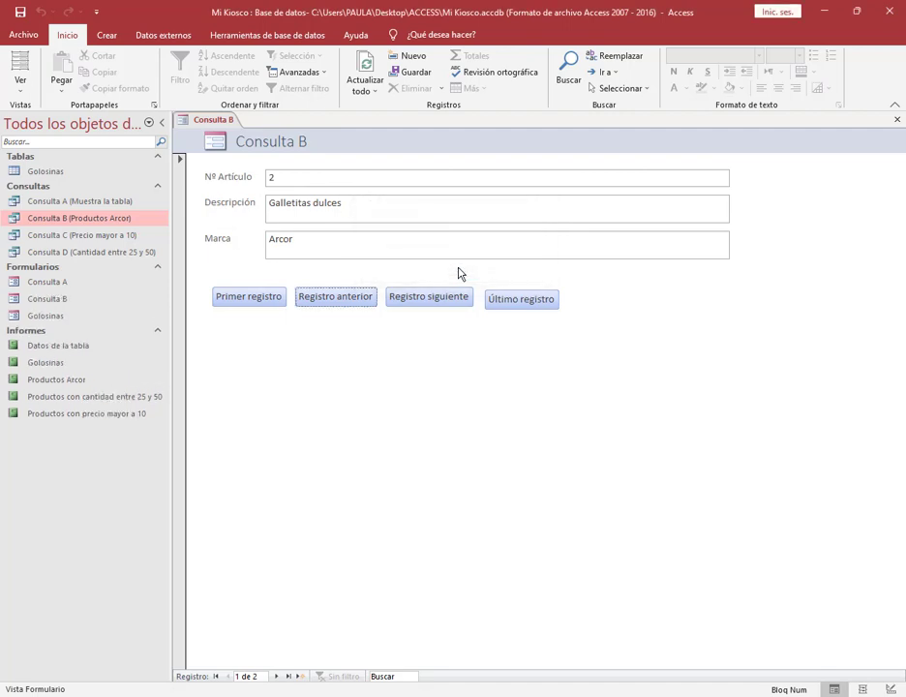
Close the Consulta B form and create a new form based on the query Consulta C (Precio mayor a 10).
{"action": "left_click", "coordinate": [64, 238]}
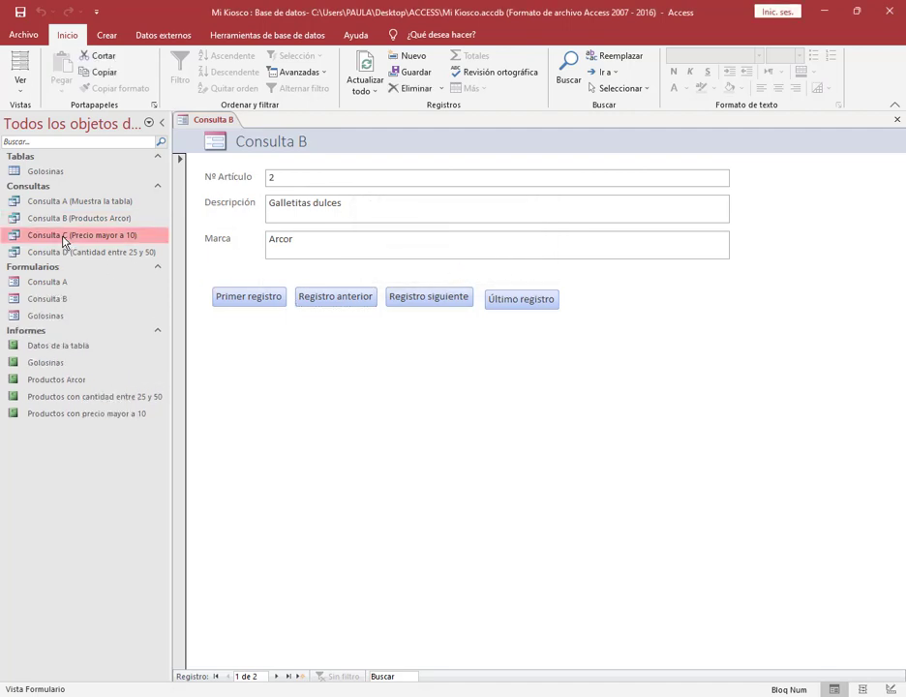
{"action": "left_click", "coordinate": [108, 37]}
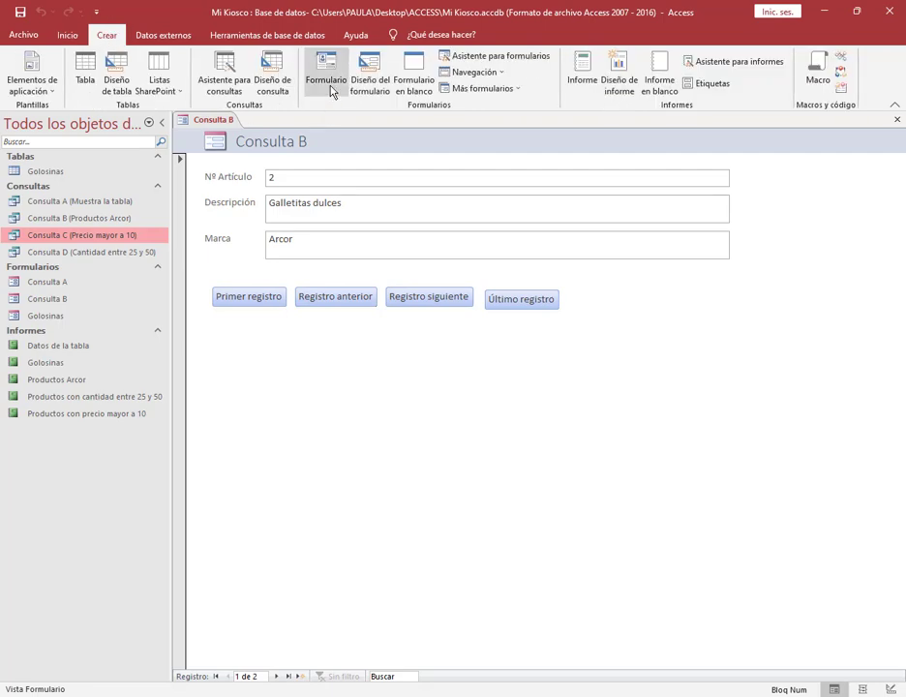
{"action": "left_click", "coordinate": [896, 119]}
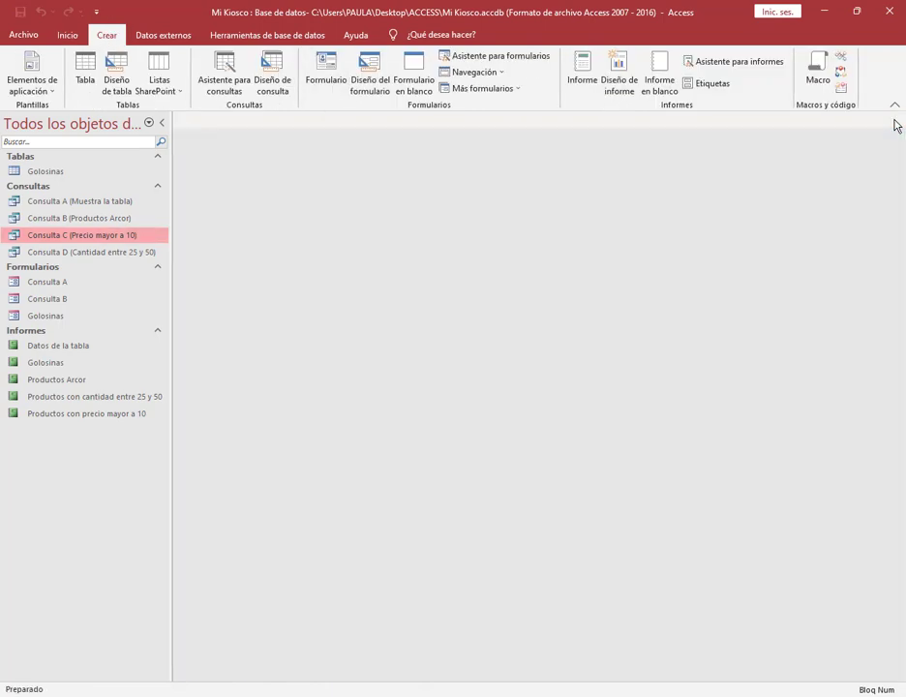
{"action": "left_click", "coordinate": [326, 64]}
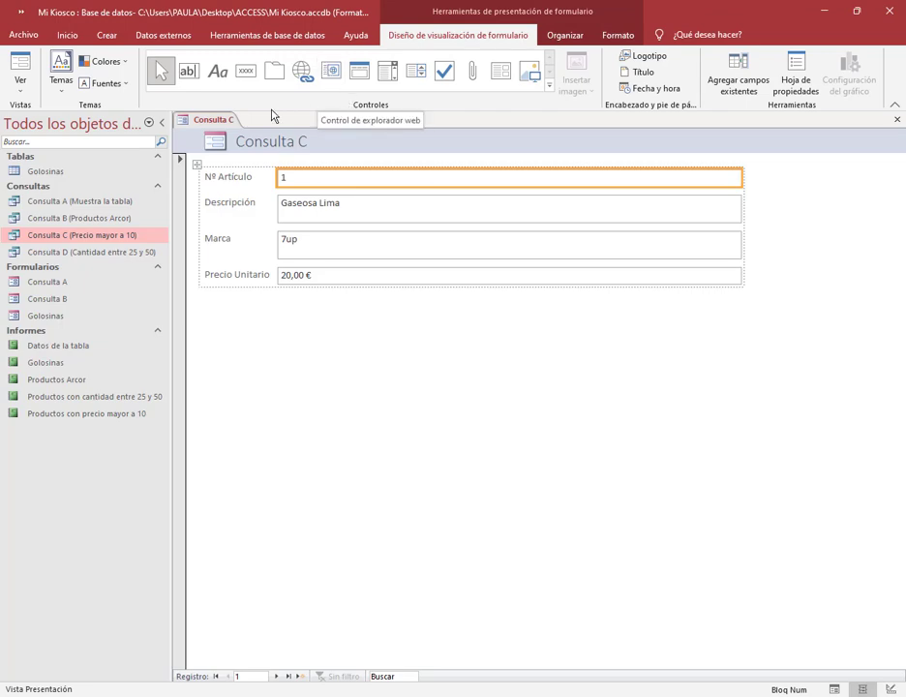
Open the Consulta C form in Design view and extend its Detail section to about 7 cm high.
{"action": "right_click", "coordinate": [211, 120]}
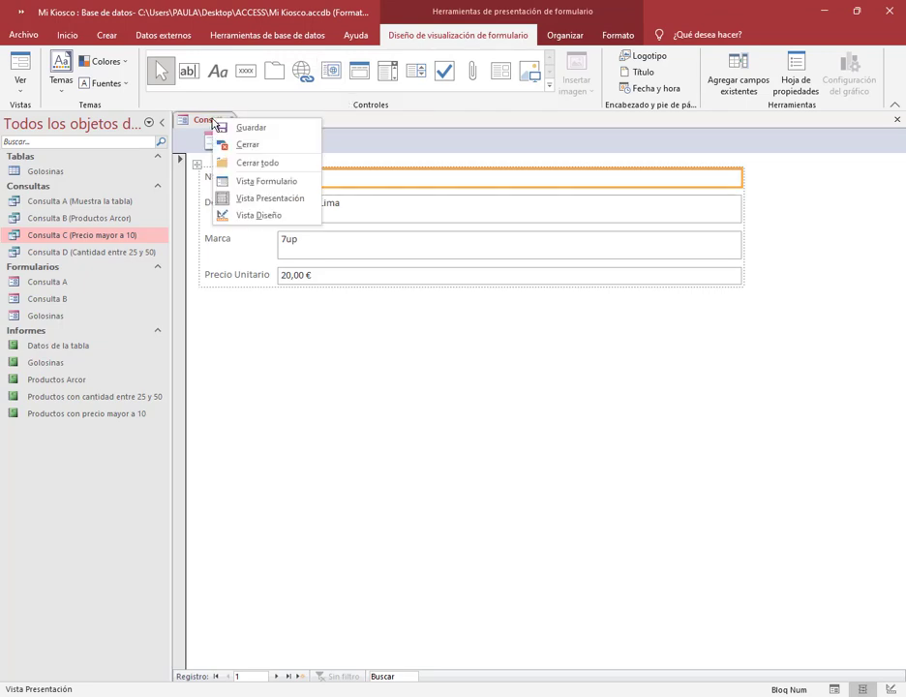
{"action": "left_click", "coordinate": [275, 213]}
{"action": "left_click_drag", "start_coordinate": [818, 344], "coordinate": [825, 388]}
Add a command button below Precio Unitario that goes to the first record, showing the text "Primer registro".
{"action": "left_click", "coordinate": [427, 35]}
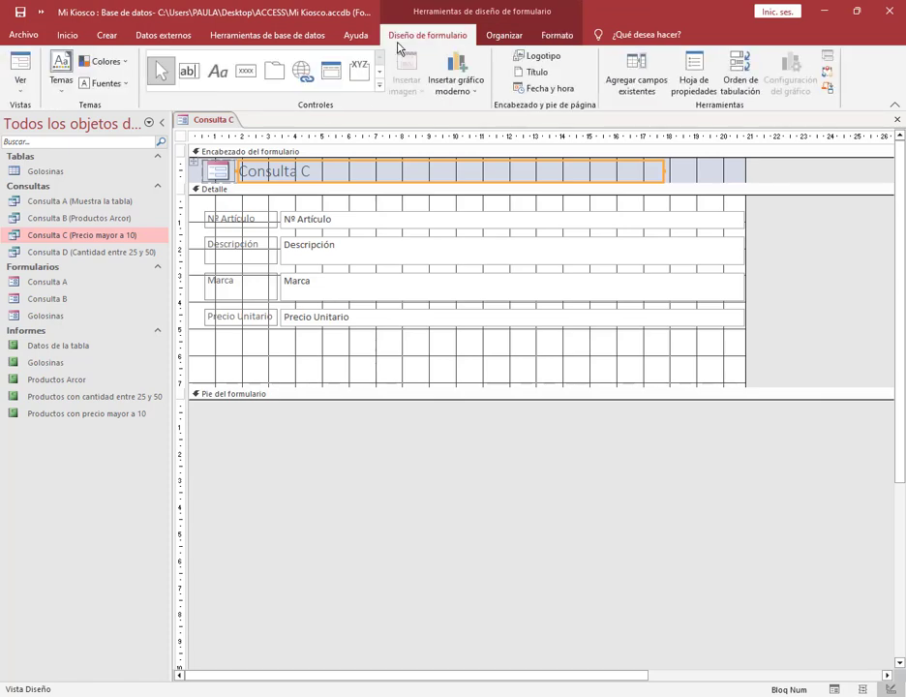
{"action": "left_click_drag", "start_coordinate": [212, 352], "coordinate": [295, 368]}
{"action": "left_click", "coordinate": [574, 278]}
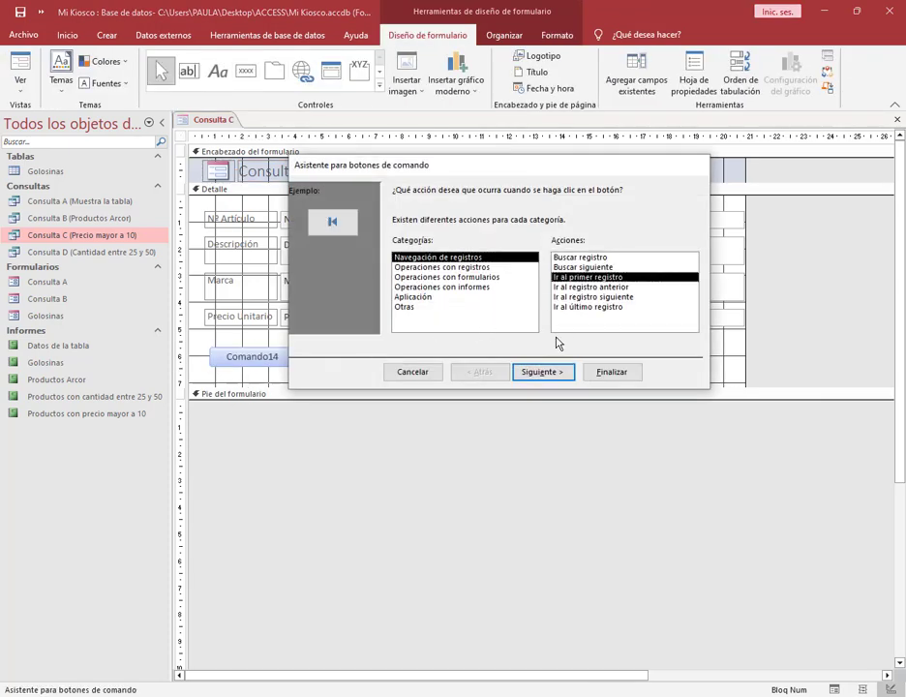
{"action": "left_click", "coordinate": [543, 372]}
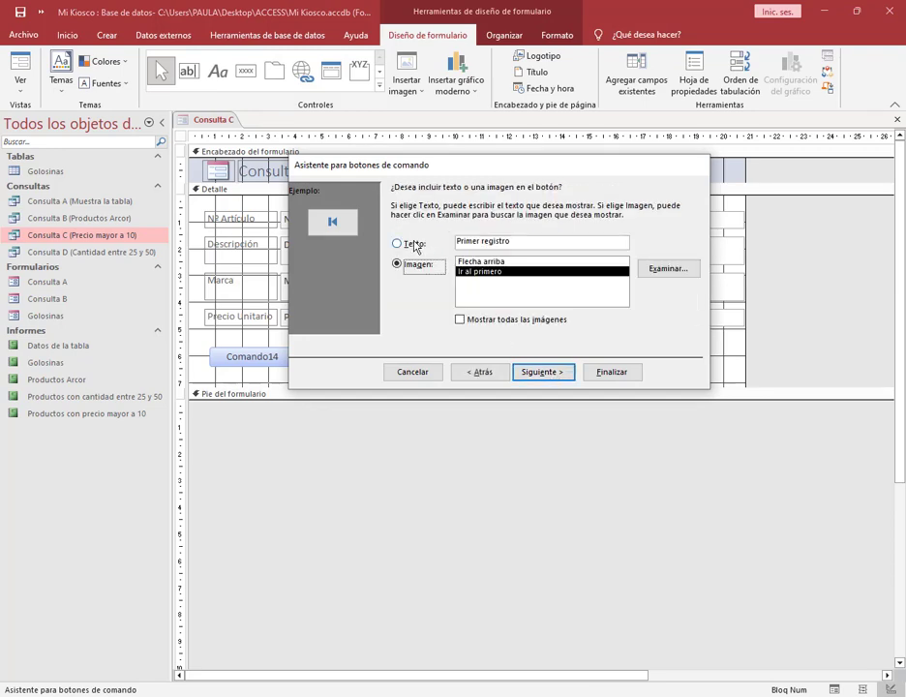
{"action": "left_click", "coordinate": [544, 373]}
{"action": "left_click", "coordinate": [607, 374]}
Add a command button beside Primer registro that goes to the previous record, showing the text "Registro anterior".
{"action": "left_click", "coordinate": [248, 71]}
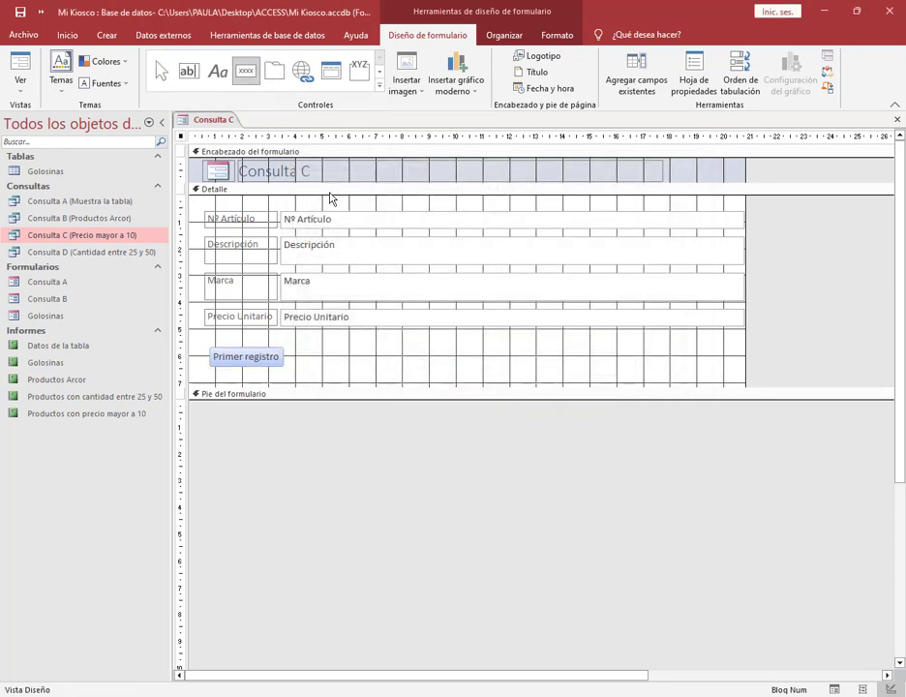
{"action": "left_click_drag", "start_coordinate": [303, 346], "coordinate": [390, 368]}
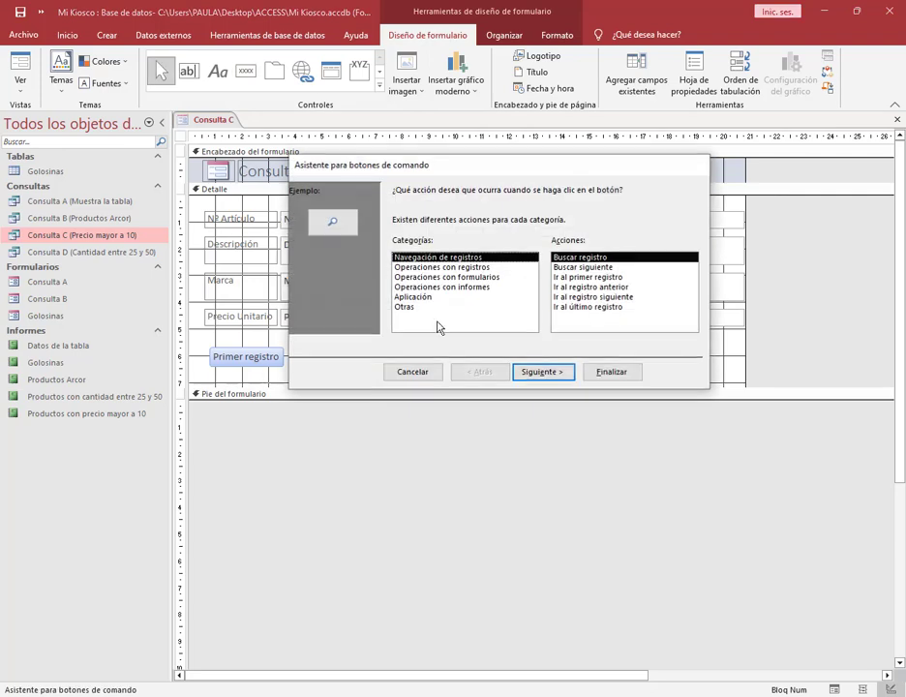
{"action": "left_click", "coordinate": [586, 287]}
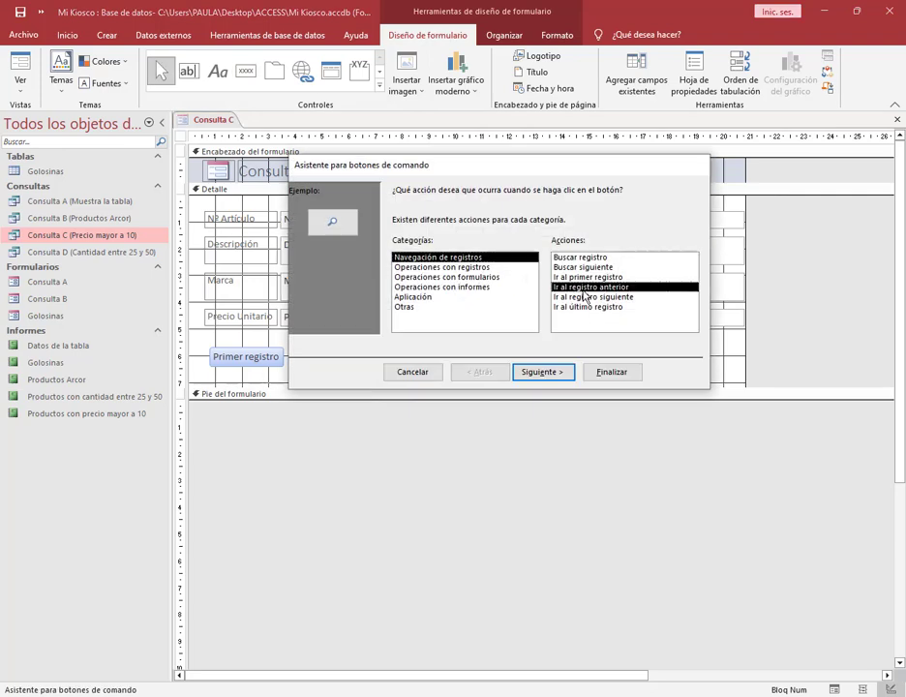
{"action": "left_click", "coordinate": [543, 373]}
{"action": "left_click", "coordinate": [406, 248]}
{"action": "left_click", "coordinate": [543, 371]}
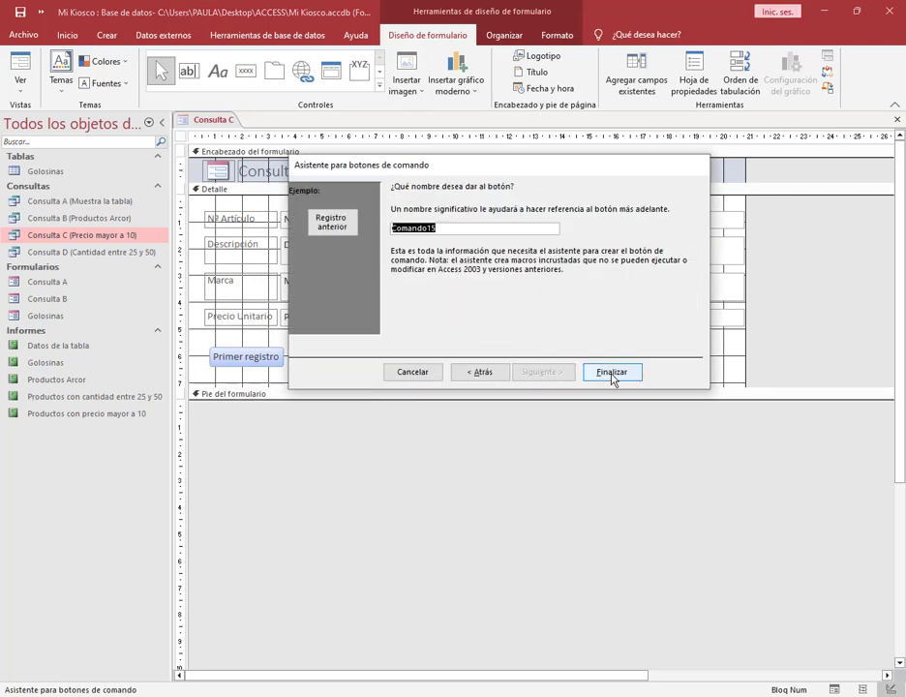
{"action": "left_click", "coordinate": [612, 371]}
Add a command button beside Registro anterior that goes to the next record, showing the text "Registro siguiente".
{"action": "left_click", "coordinate": [246, 70]}
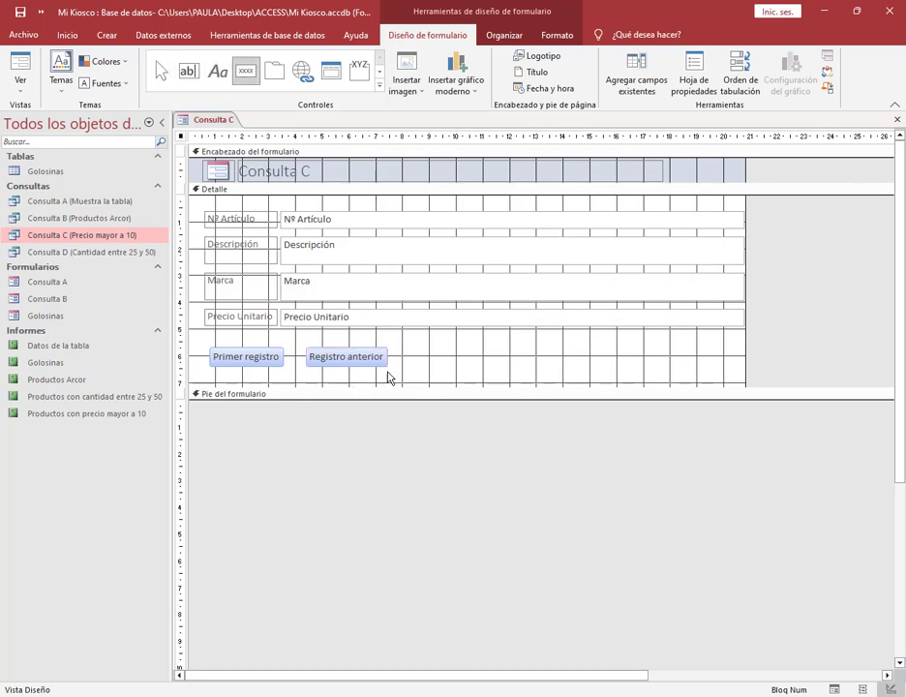
{"action": "left_click", "coordinate": [407, 356]}
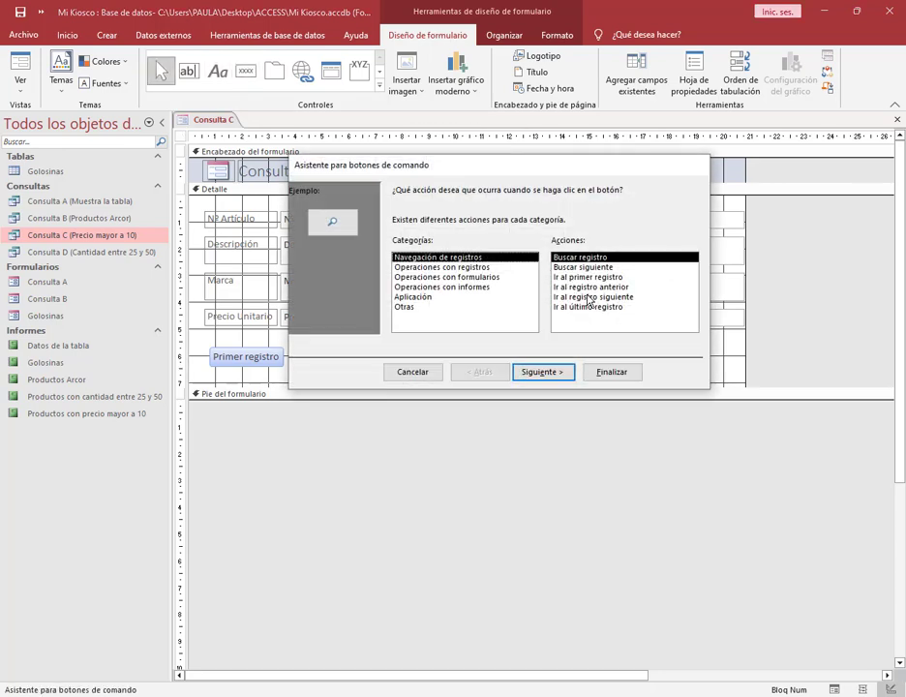
{"action": "left_click", "coordinate": [588, 296]}
{"action": "left_click", "coordinate": [566, 373]}
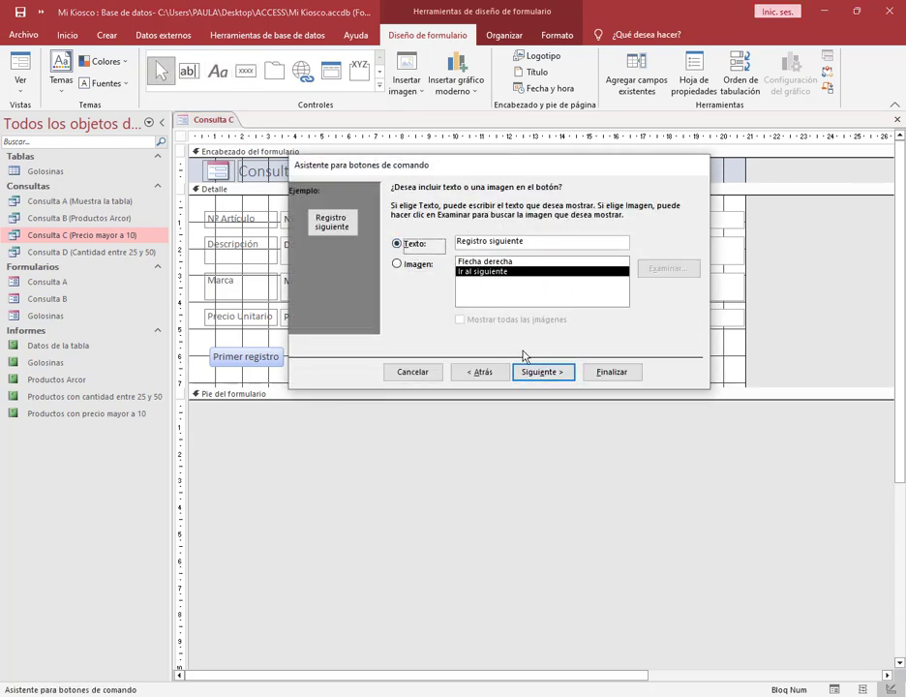
{"action": "left_click", "coordinate": [562, 373]}
{"action": "left_click", "coordinate": [609, 375]}
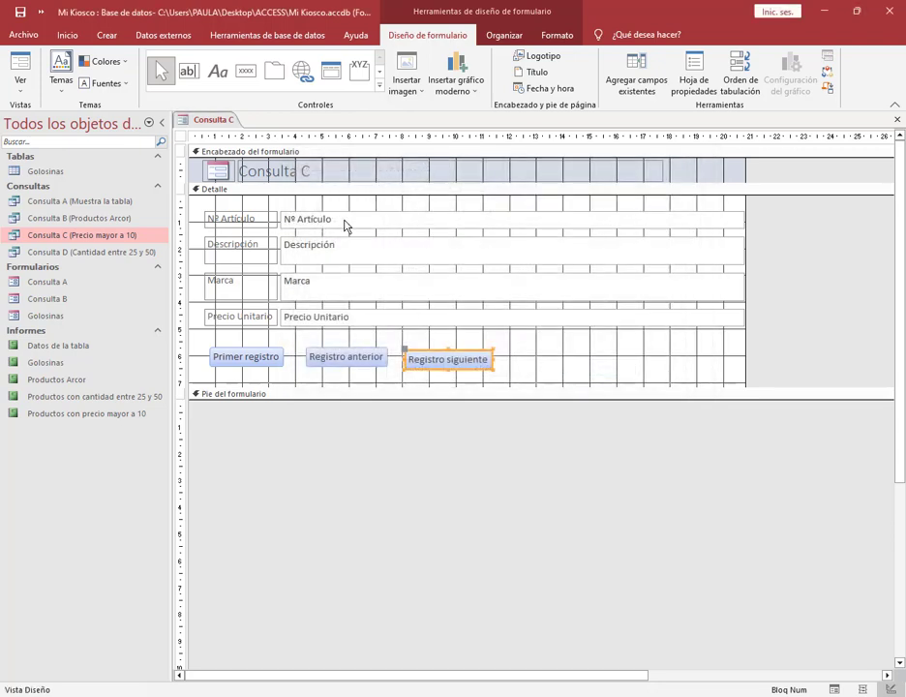
Add a command button beside Registro siguiente that goes to the last record, showing the text "Último registro".
{"action": "left_click", "coordinate": [248, 73]}
{"action": "left_click_drag", "start_coordinate": [530, 352], "coordinate": [607, 377]}
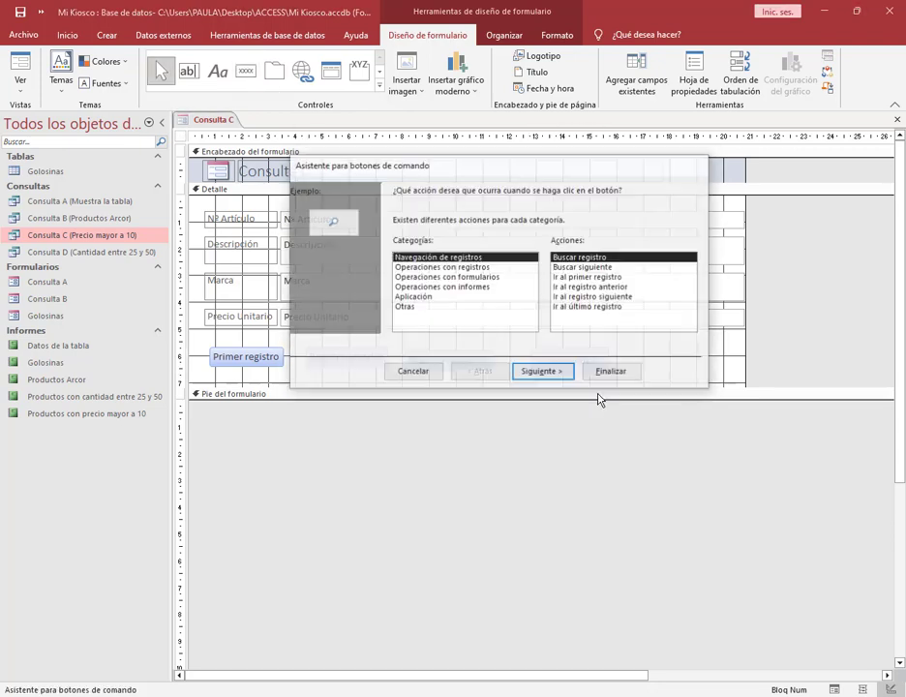
{"action": "left_click", "coordinate": [599, 307]}
{"action": "left_click", "coordinate": [538, 375]}
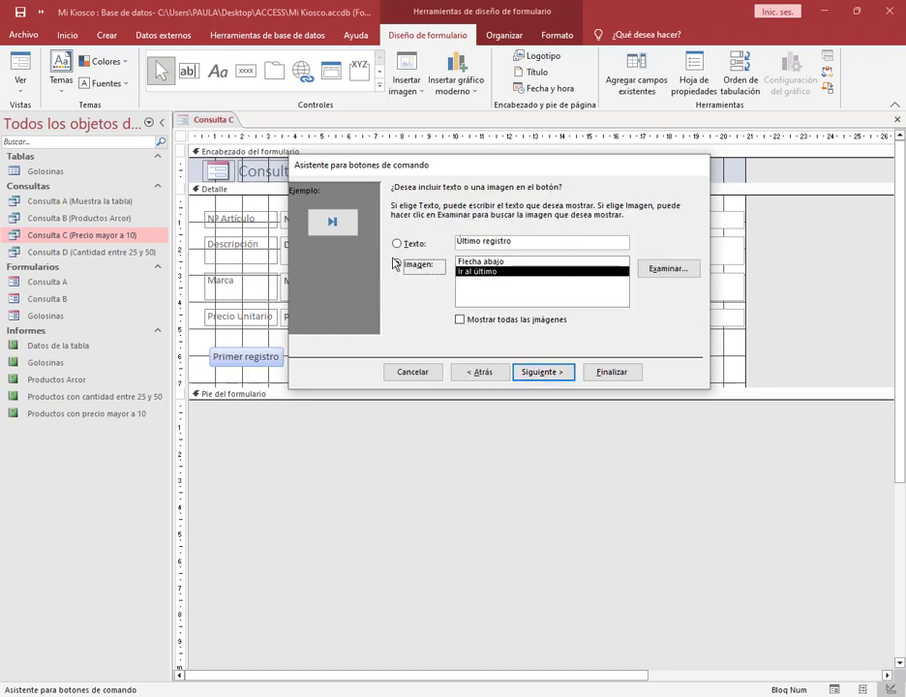
{"action": "left_click", "coordinate": [396, 244]}
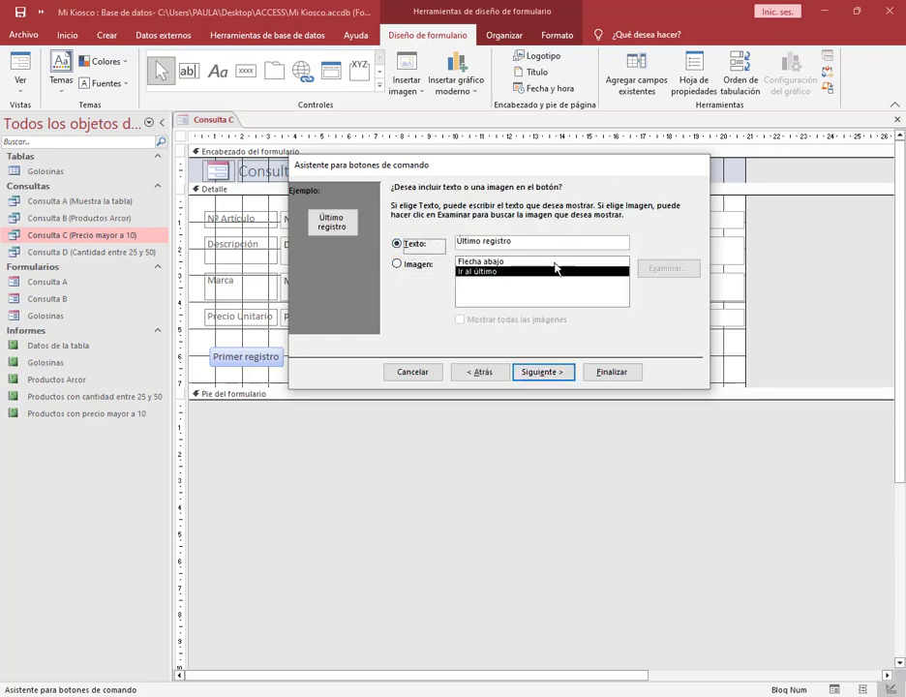
{"action": "left_click", "coordinate": [567, 373]}
{"action": "left_click", "coordinate": [609, 372]}
{"action": "left_click", "coordinate": [542, 372]}
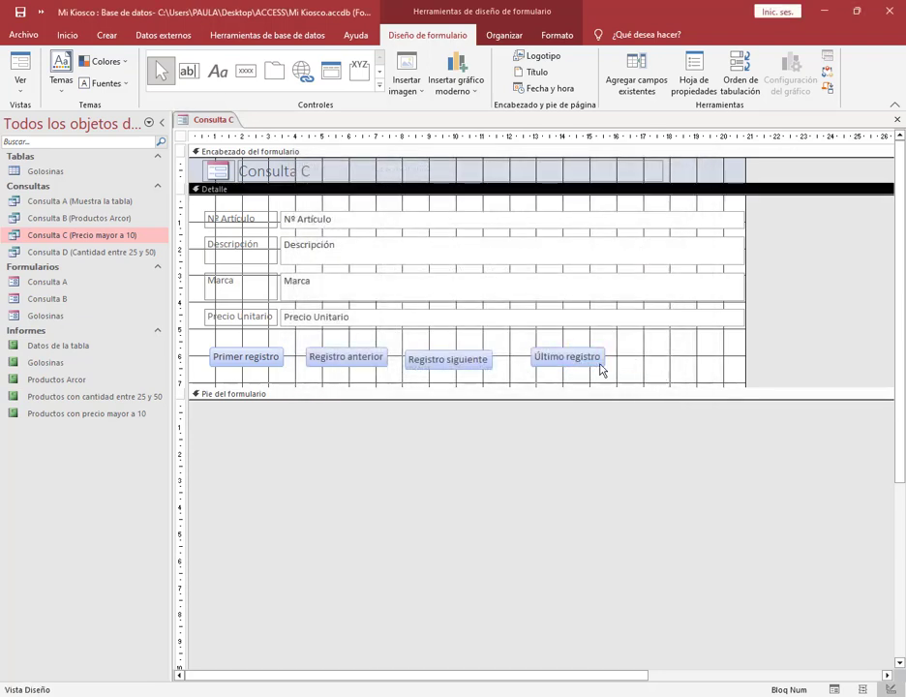
Shift the Registro anterior and Registro siguiente buttons to space them more evenly between Primer registro and Último registro.
{"action": "left_click_drag", "start_coordinate": [488, 359], "coordinate": [491, 359]}
{"action": "left_click_drag", "start_coordinate": [373, 360], "coordinate": [379, 362]}
{"action": "left_click_drag", "start_coordinate": [457, 365], "coordinate": [471, 362]}
{"action": "left_click", "coordinate": [551, 365]}
Switch the Consulta C form to Form view and test the next, previous, last and first record buttons.
{"action": "right_click", "coordinate": [229, 116]}
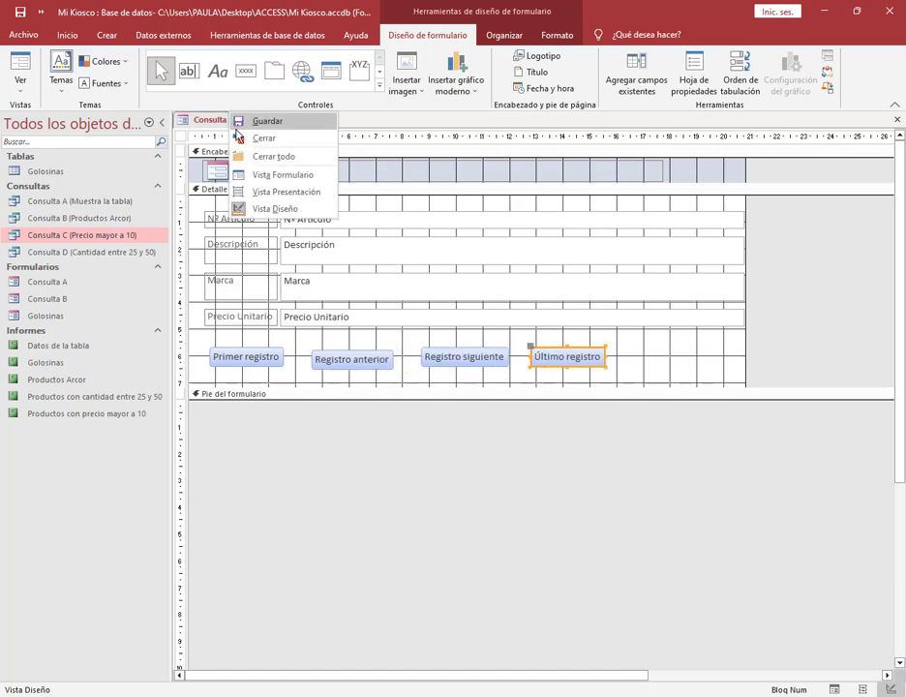
{"action": "left_click", "coordinate": [255, 174]}
{"action": "left_click", "coordinate": [461, 329]}
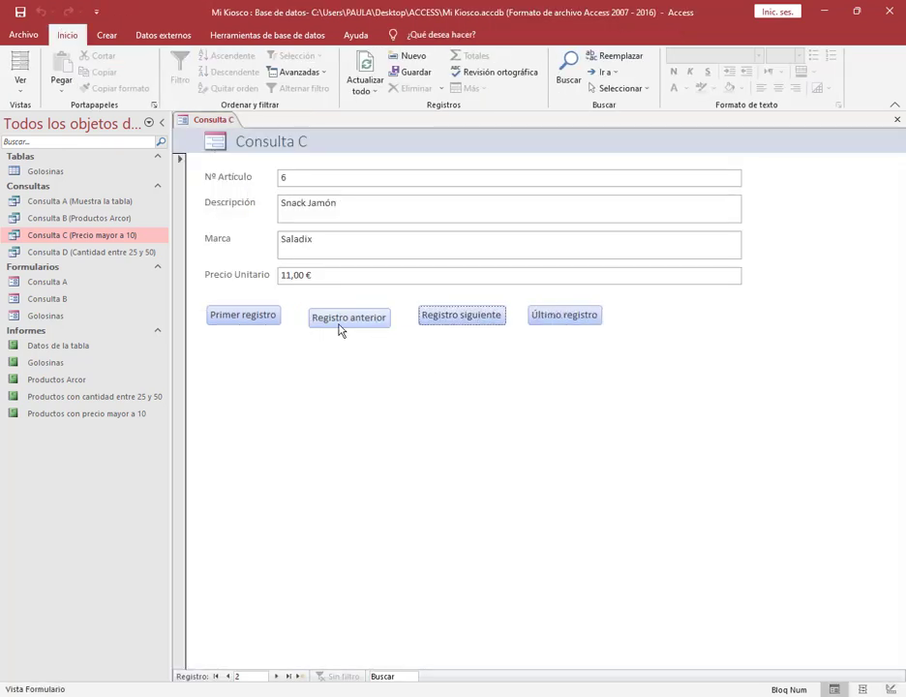
{"action": "left_click", "coordinate": [355, 327]}
{"action": "left_click", "coordinate": [548, 323]}
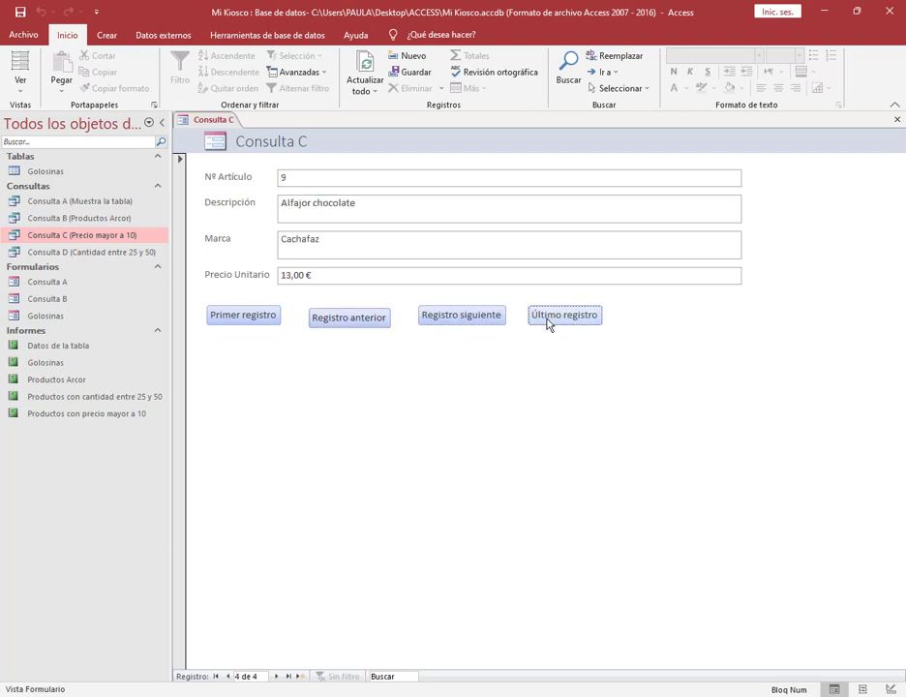
{"action": "left_click", "coordinate": [249, 322]}
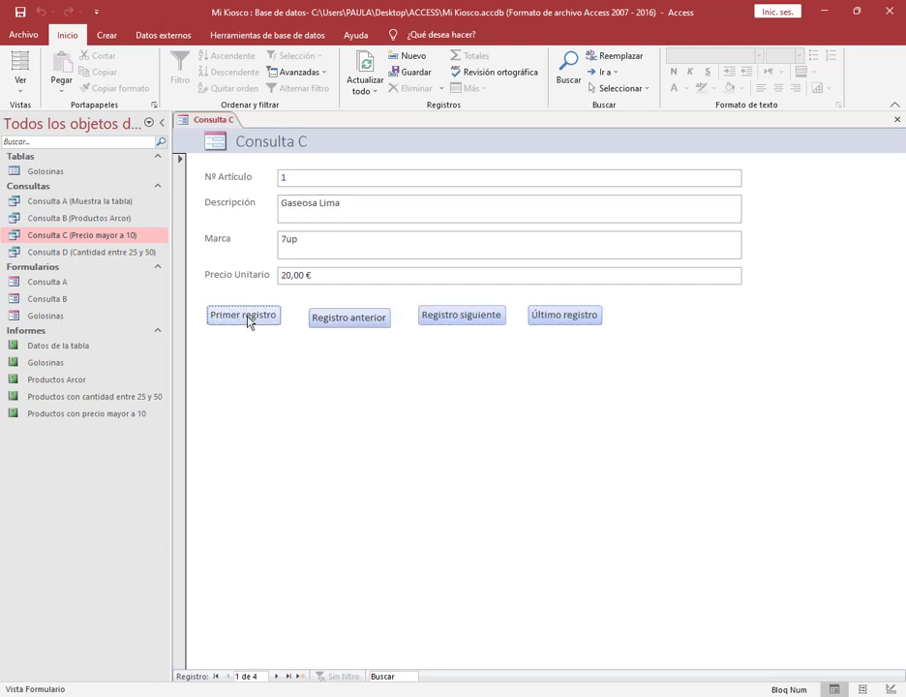
{"action": "left_click", "coordinate": [449, 319]}
{"action": "left_click", "coordinate": [448, 319]}
{"action": "left_click", "coordinate": [448, 319]}
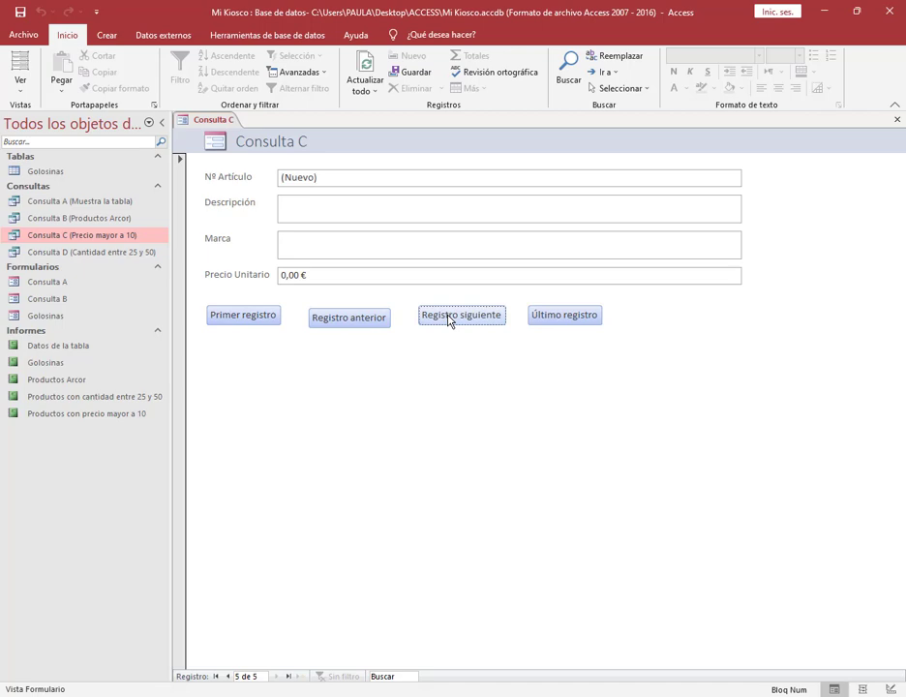
{"action": "left_click", "coordinate": [254, 318]}
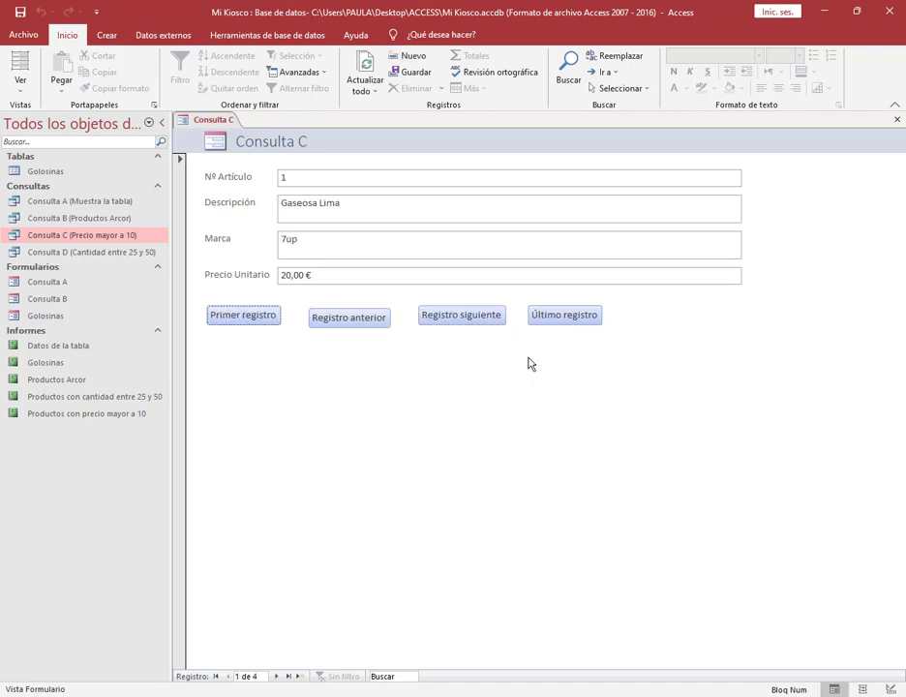
Save the form with the name Consulta C.
{"action": "right_click", "coordinate": [235, 120]}
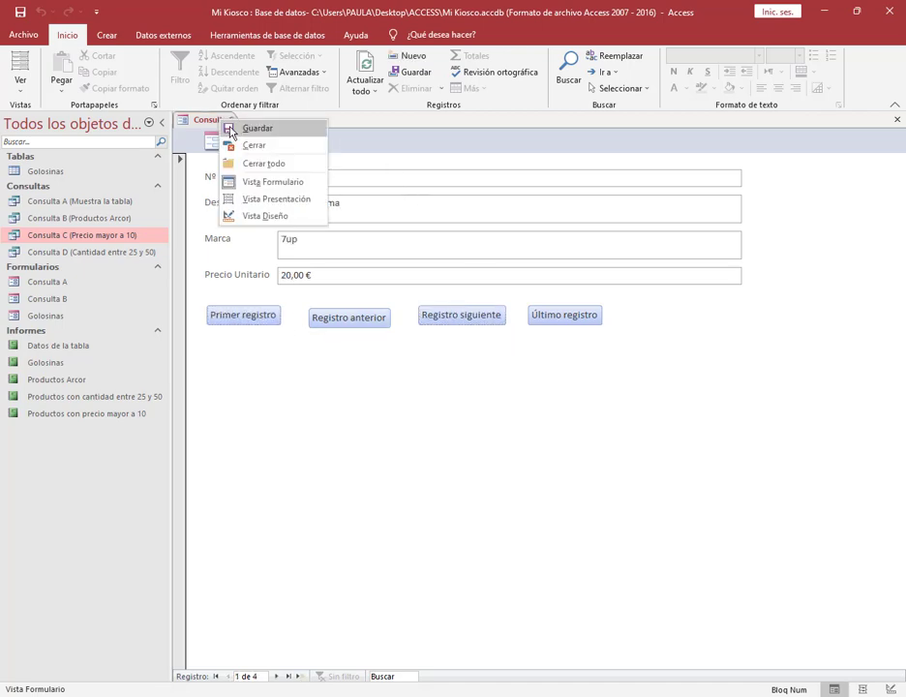
{"action": "left_click", "coordinate": [260, 127]}
{"action": "left_click", "coordinate": [459, 272]}
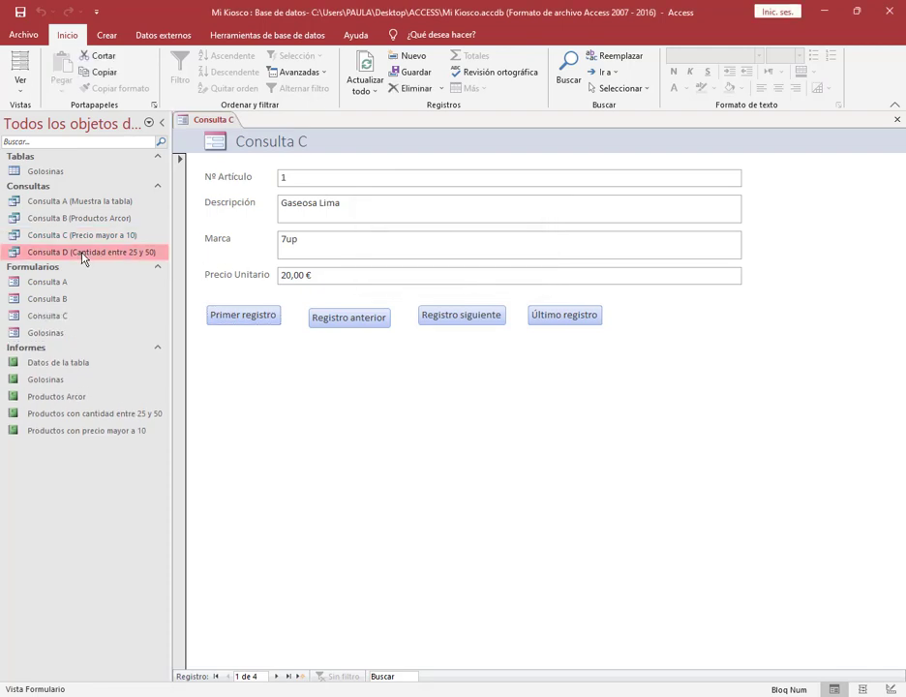
Close the Consulta C form and create a new form based on the query Consulta D (Cantidad entre 25 y 50).
{"action": "left_click", "coordinate": [897, 120]}
{"action": "left_click", "coordinate": [111, 34]}
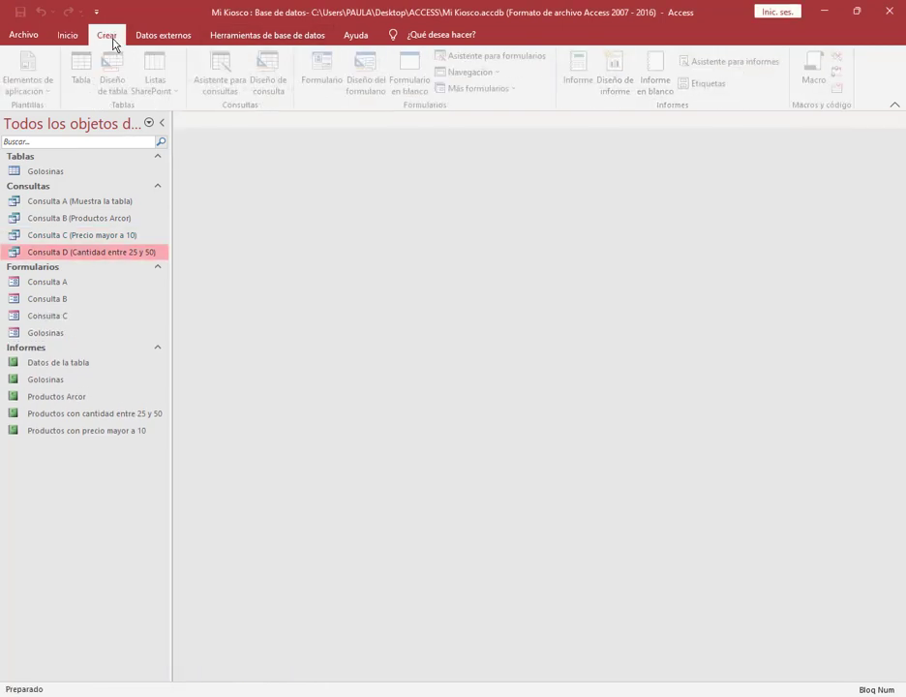
{"action": "left_click", "coordinate": [318, 73]}
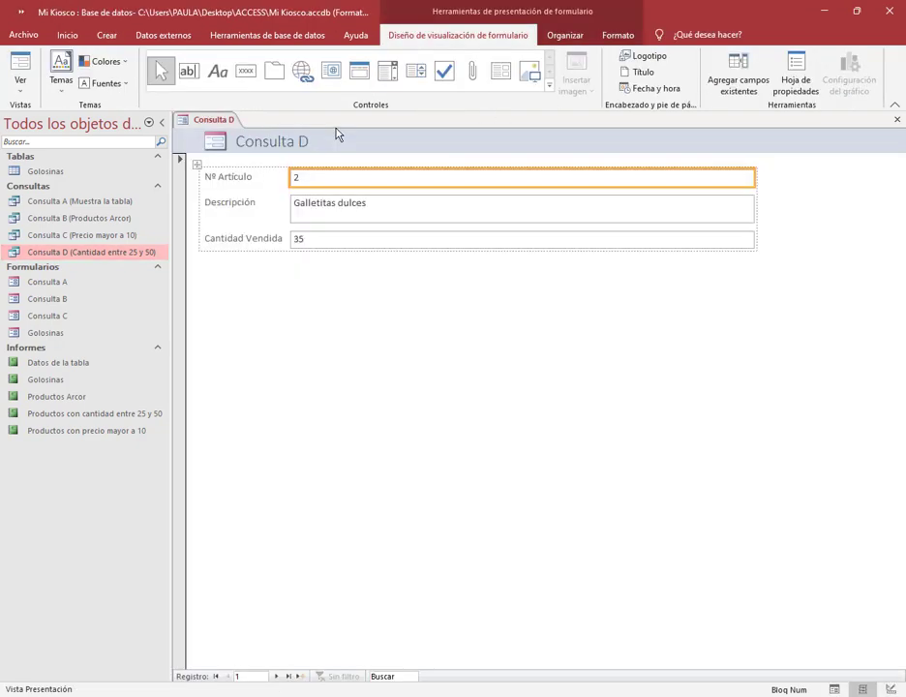
Open the Consulta D form in Design view and extend its Detail section to nearly 6 cm high.
{"action": "right_click", "coordinate": [228, 124]}
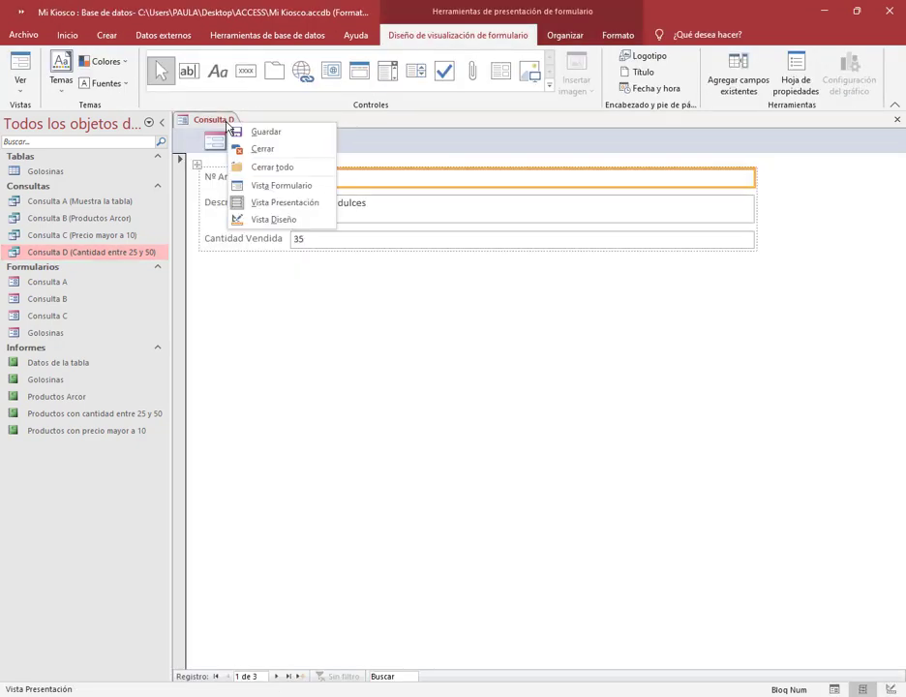
{"action": "left_click", "coordinate": [241, 220]}
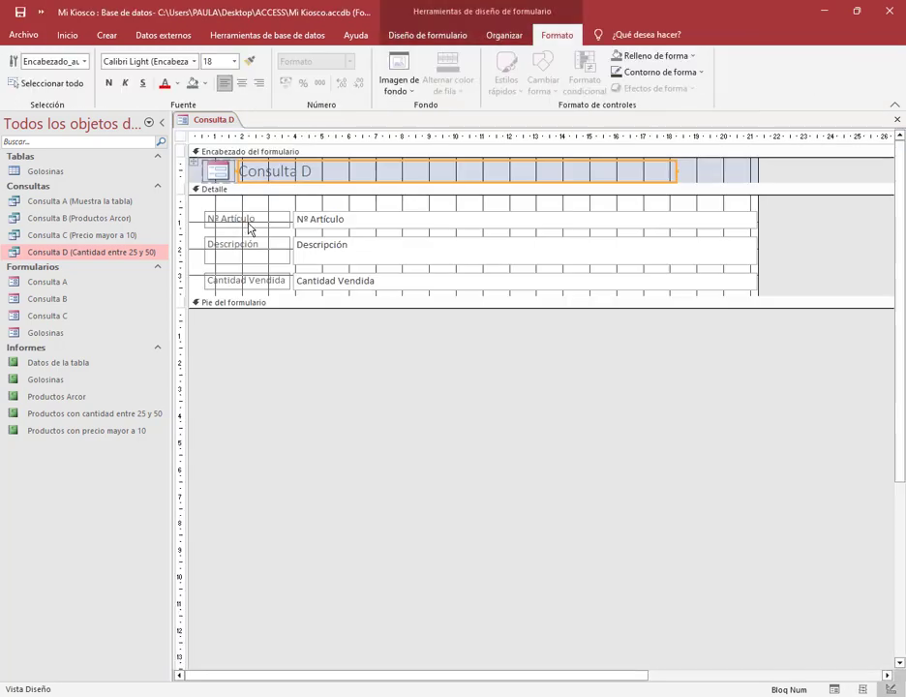
{"action": "left_click_drag", "start_coordinate": [819, 303], "coordinate": [833, 350]}
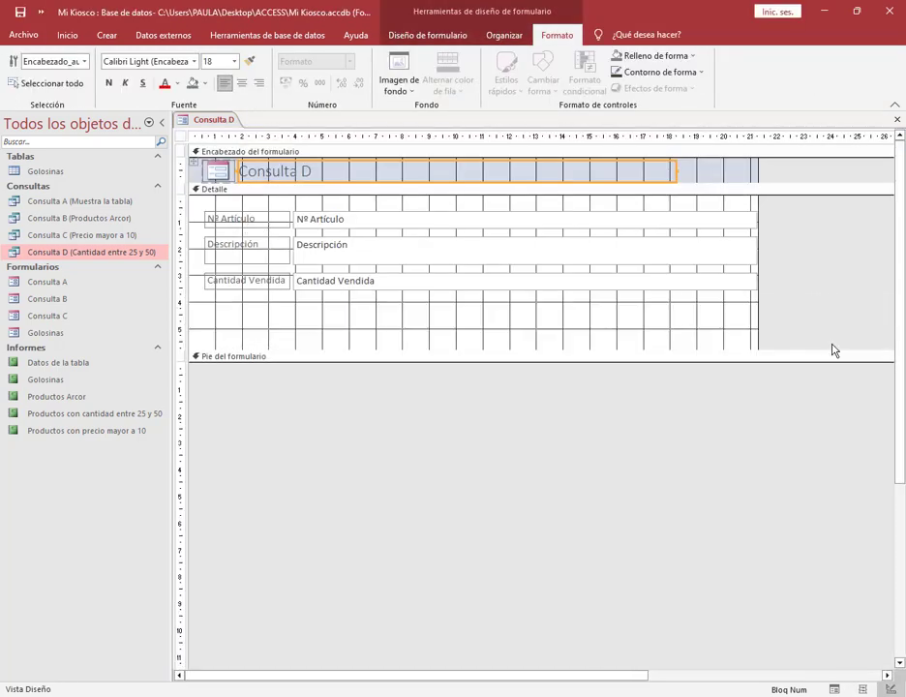
Add a text command button that goes to the first record, labelled Primer registro, below the Cantidad Vendida field.
{"action": "left_click", "coordinate": [427, 35]}
{"action": "left_click_drag", "start_coordinate": [220, 321], "coordinate": [298, 339]}
{"action": "left_click", "coordinate": [590, 277]}
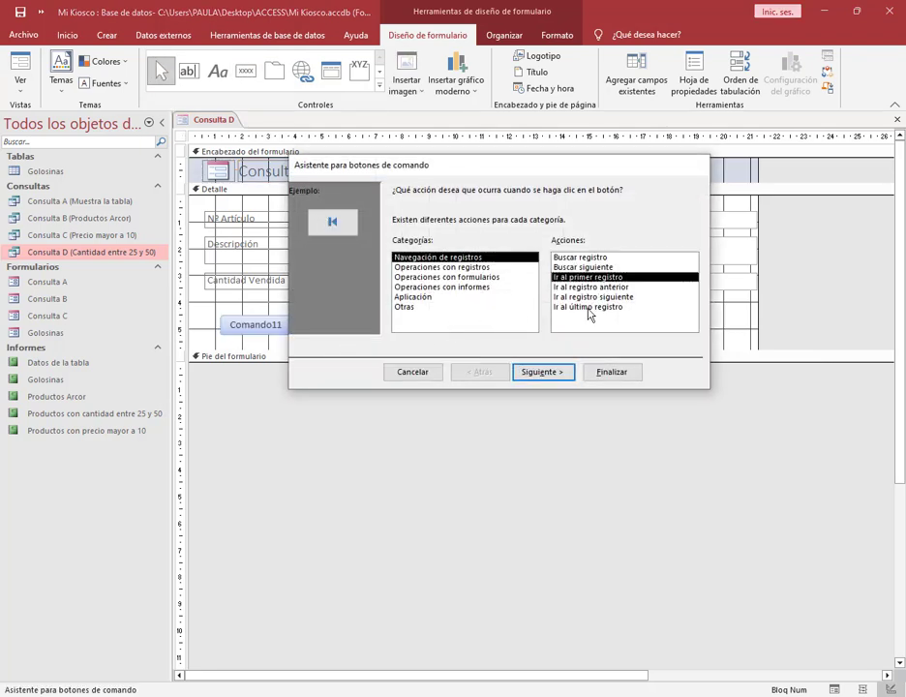
{"action": "left_click", "coordinate": [544, 371]}
{"action": "left_click", "coordinate": [414, 245]}
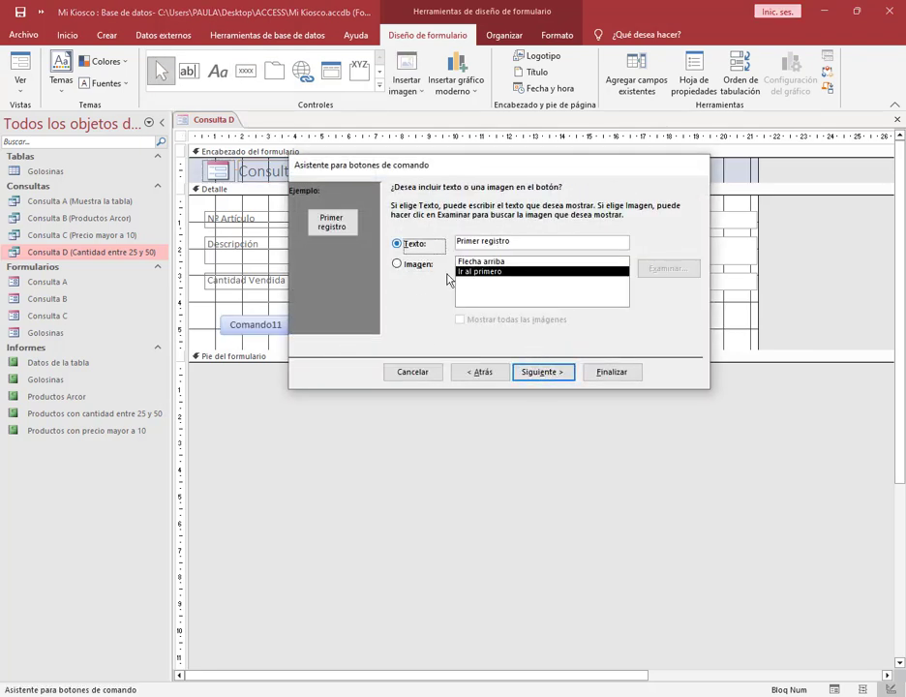
{"action": "left_click", "coordinate": [528, 374]}
{"action": "left_click", "coordinate": [612, 374]}
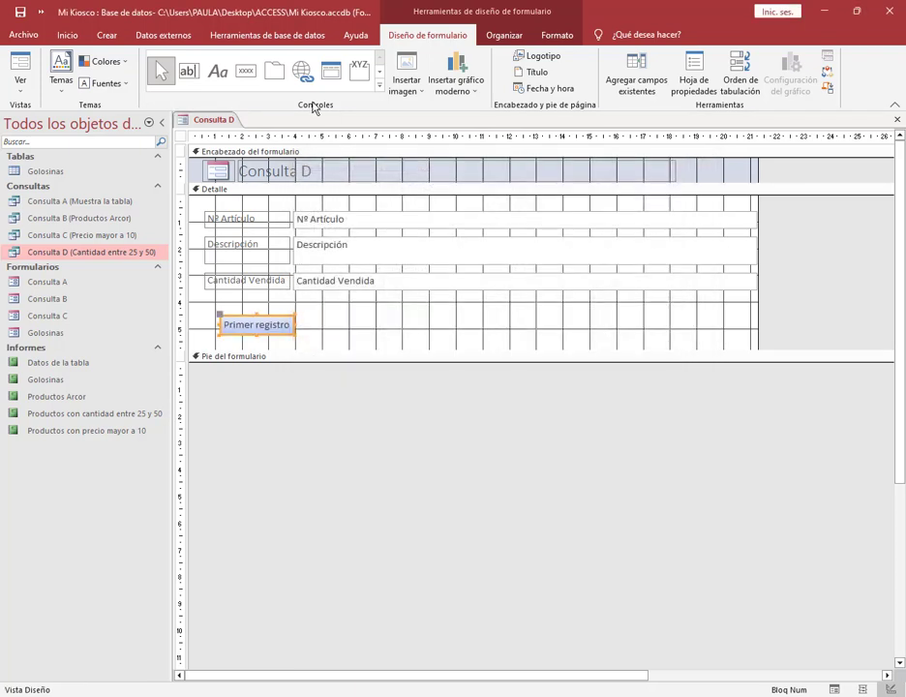
Add a text command button that goes to the previous record, labelled Registro anterior, beside the Primer registro button.
{"action": "left_click_drag", "start_coordinate": [326, 326], "coordinate": [406, 335]}
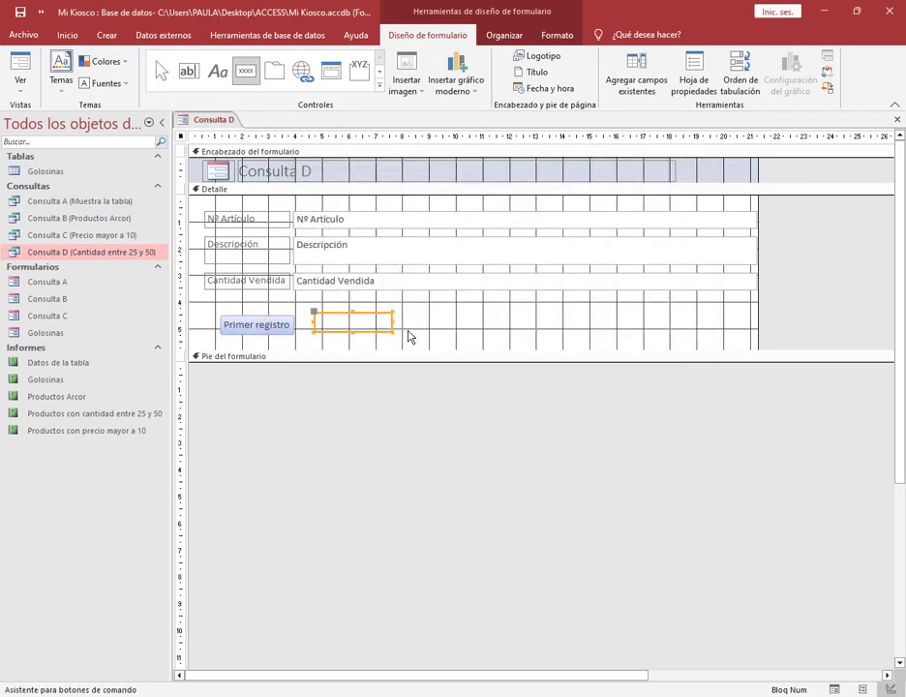
{"action": "left_click", "coordinate": [605, 287]}
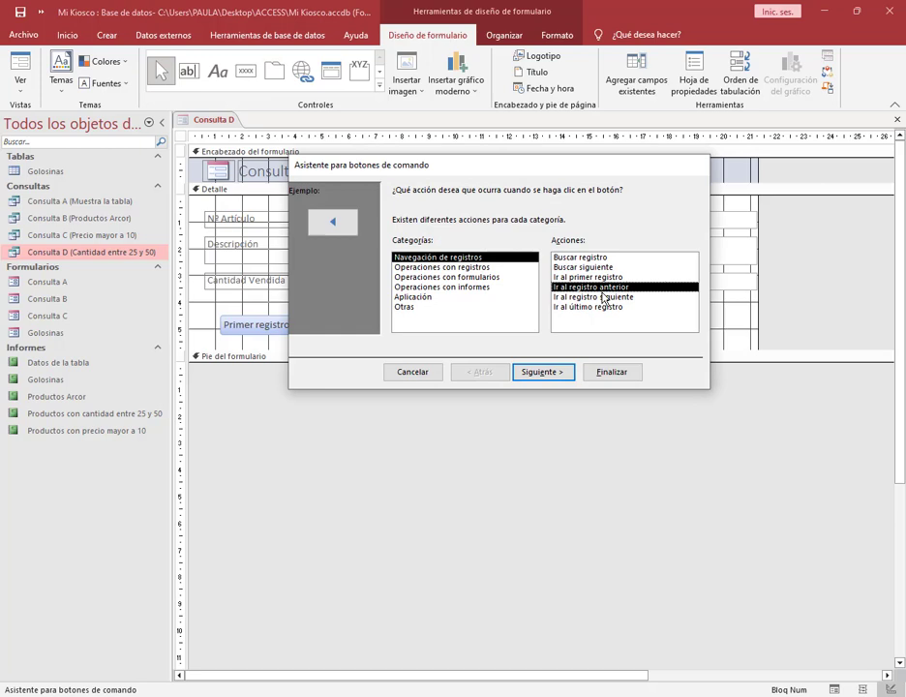
{"action": "left_click", "coordinate": [556, 372]}
{"action": "left_click", "coordinate": [415, 244]}
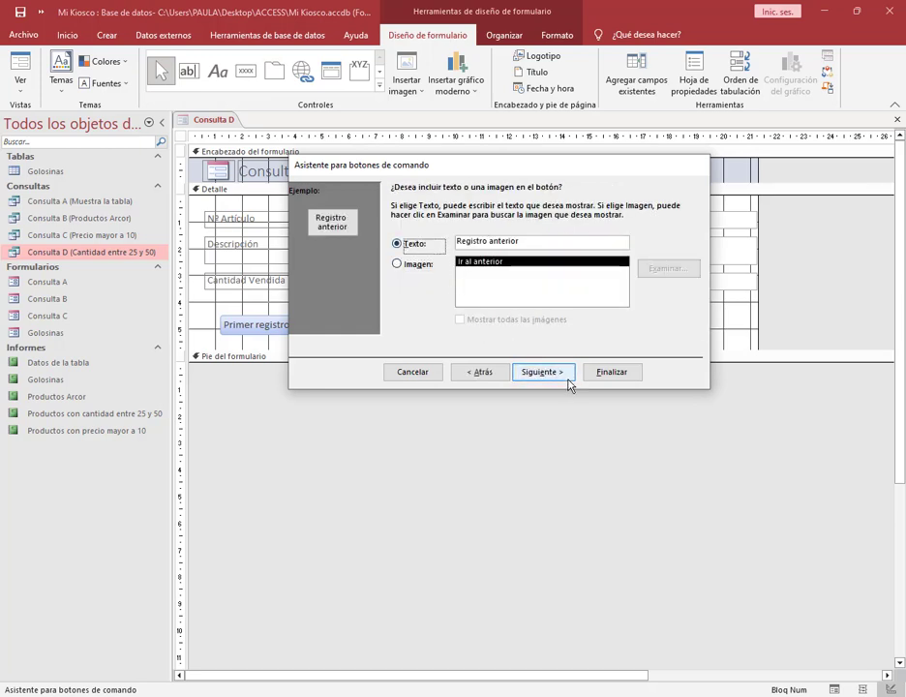
{"action": "left_click", "coordinate": [569, 384]}
{"action": "left_click", "coordinate": [611, 372]}
Add a text command button that goes to the next record, labelled Registro siguiente, beside the Registro anterior button.
{"action": "left_click", "coordinate": [246, 70]}
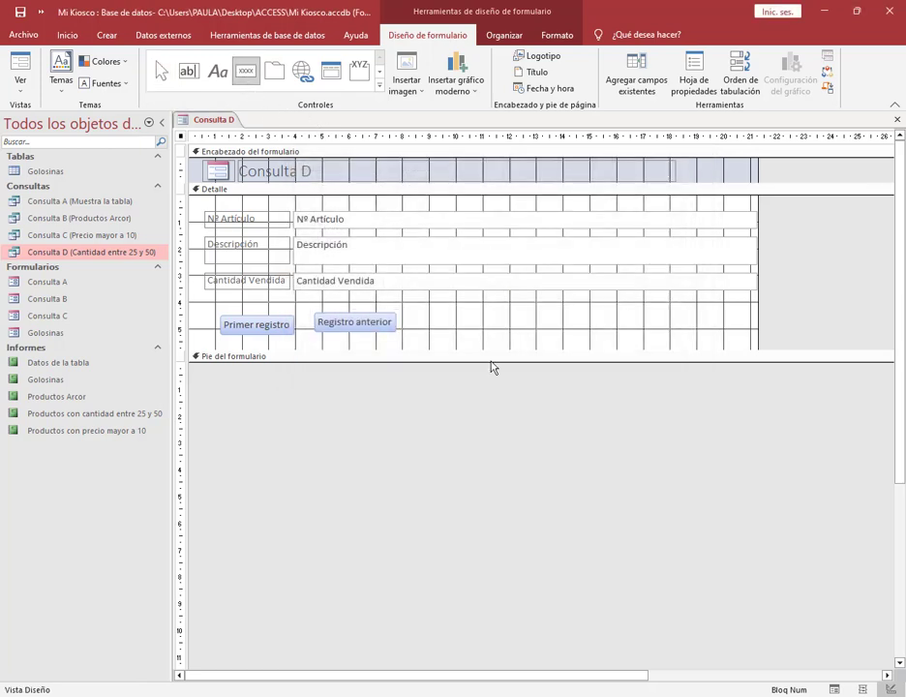
{"action": "left_click_drag", "start_coordinate": [393, 292], "coordinate": [478, 326]}
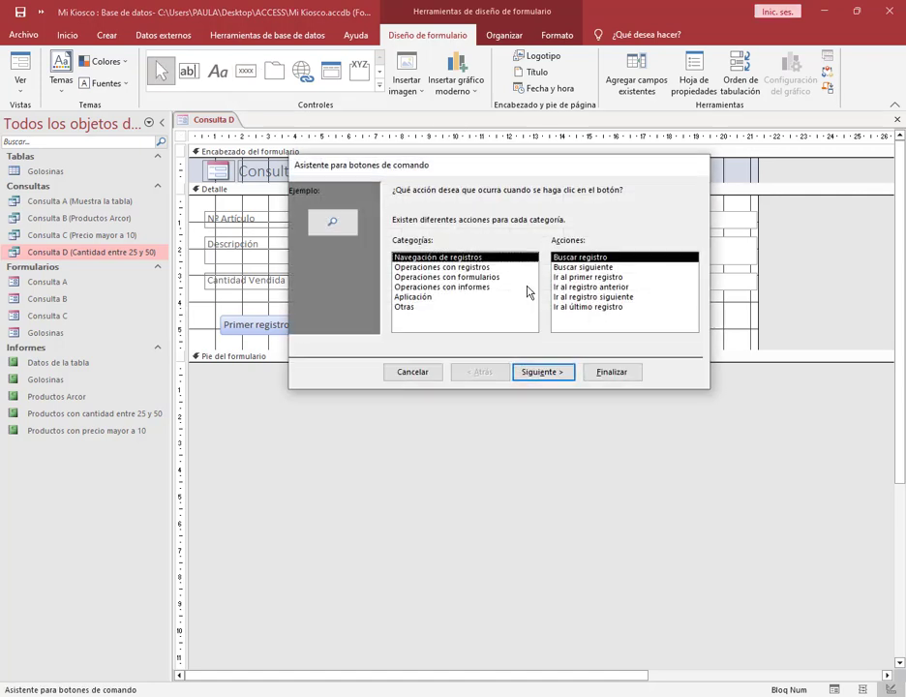
{"action": "left_click", "coordinate": [608, 297]}
{"action": "left_click", "coordinate": [556, 371]}
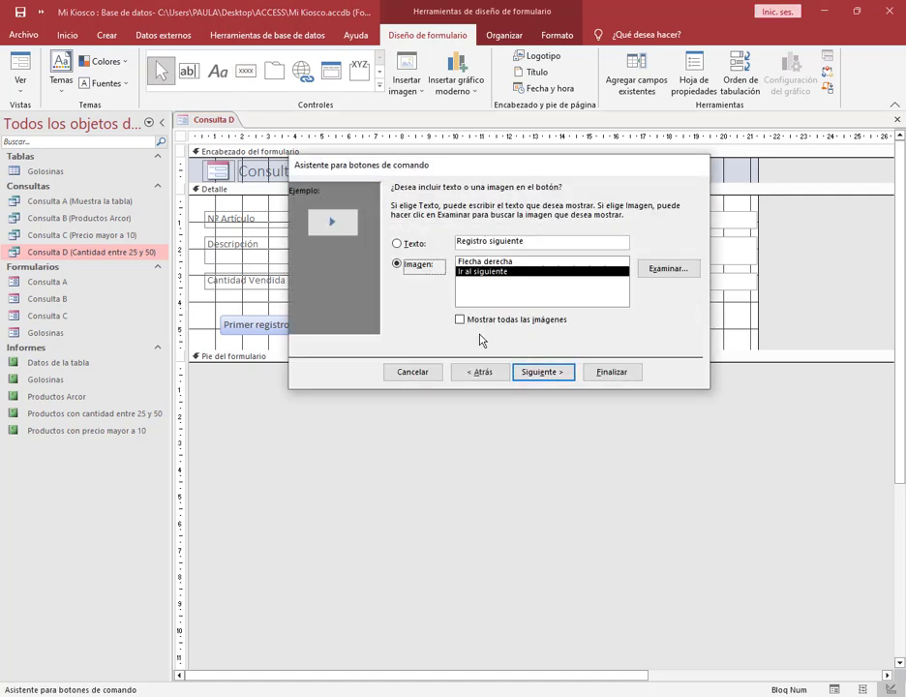
{"action": "left_click", "coordinate": [417, 245]}
{"action": "left_click", "coordinate": [542, 372]}
{"action": "left_click", "coordinate": [610, 374]}
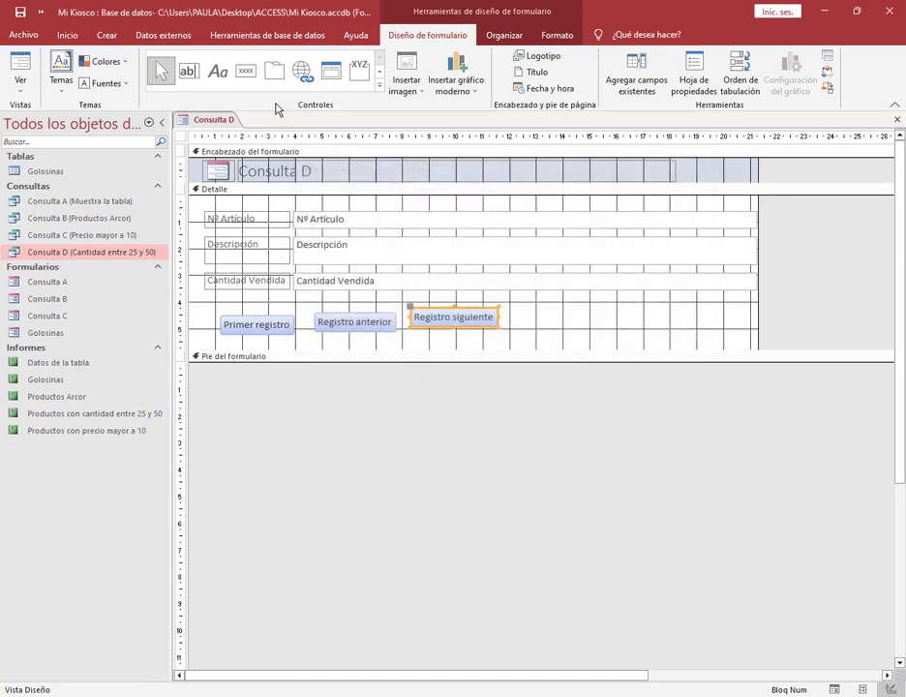
Add a text command button that goes to the last record, labelled Último registro, at the end of the button row.
{"action": "left_click", "coordinate": [246, 70]}
{"action": "left_click_drag", "start_coordinate": [529, 320], "coordinate": [600, 350]}
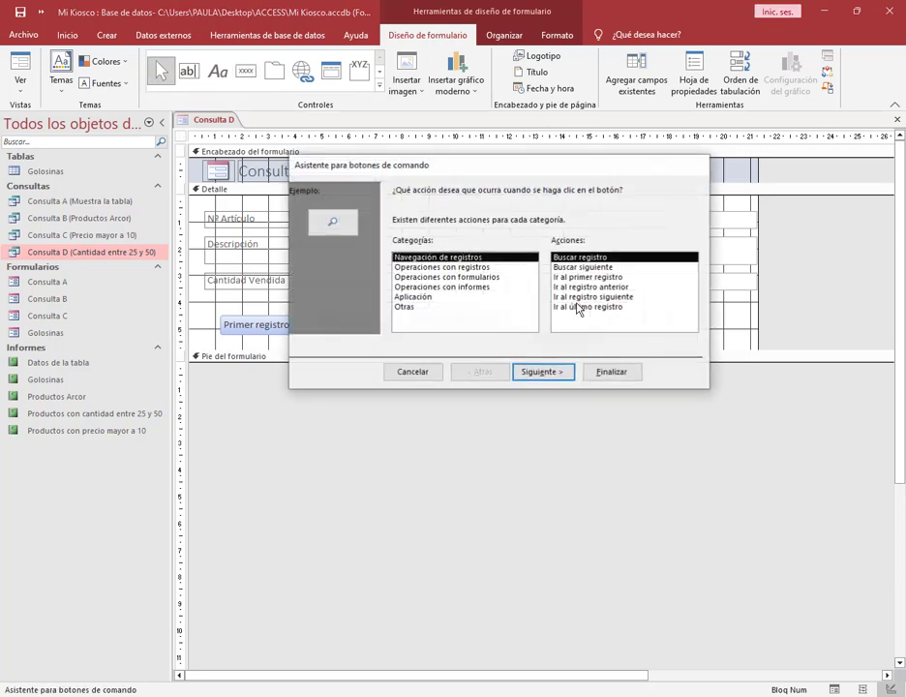
{"action": "left_click", "coordinate": [579, 307]}
{"action": "left_click", "coordinate": [566, 372]}
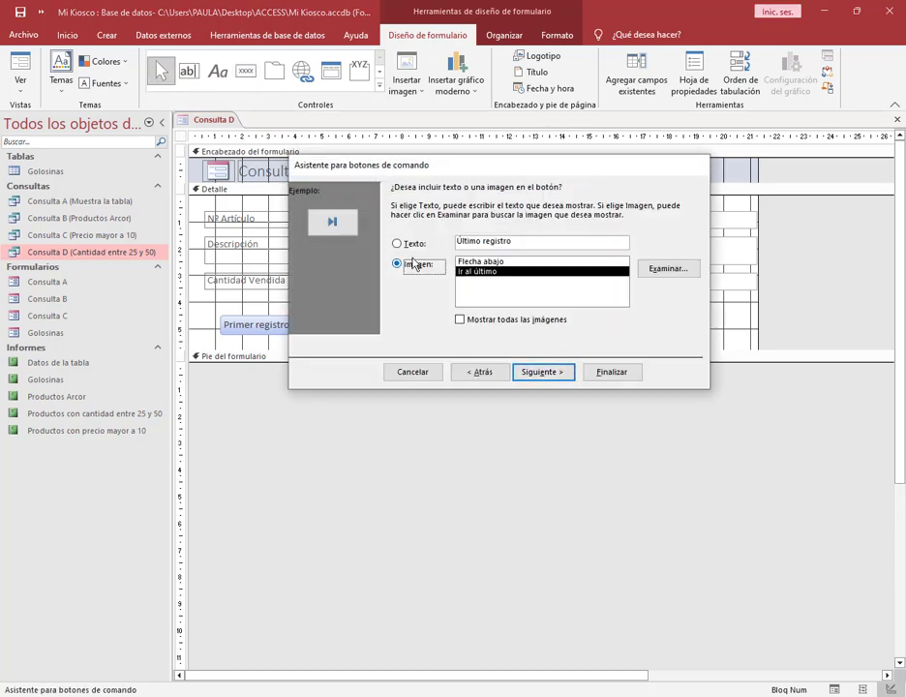
{"action": "left_click", "coordinate": [415, 243]}
{"action": "left_click", "coordinate": [542, 372]}
{"action": "left_click", "coordinate": [610, 372]}
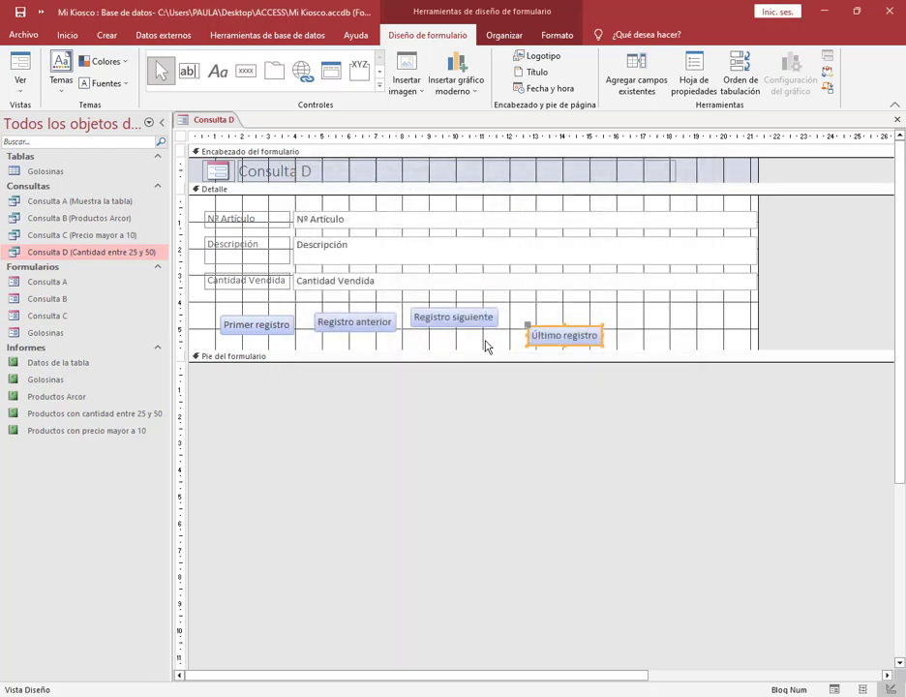
Move the four navigation buttons so they line up in one horizontal row below the fields.
{"action": "mouse_move", "coordinate": [472, 322]}
{"action": "left_mouse_down"}
{"action": "mouse_move", "coordinate": [470, 339]}
{"action": "mouse_move", "coordinate": [464, 331]}
{"action": "left_mouse_up"}
{"action": "left_click_drag", "start_coordinate": [378, 327], "coordinate": [366, 335]}
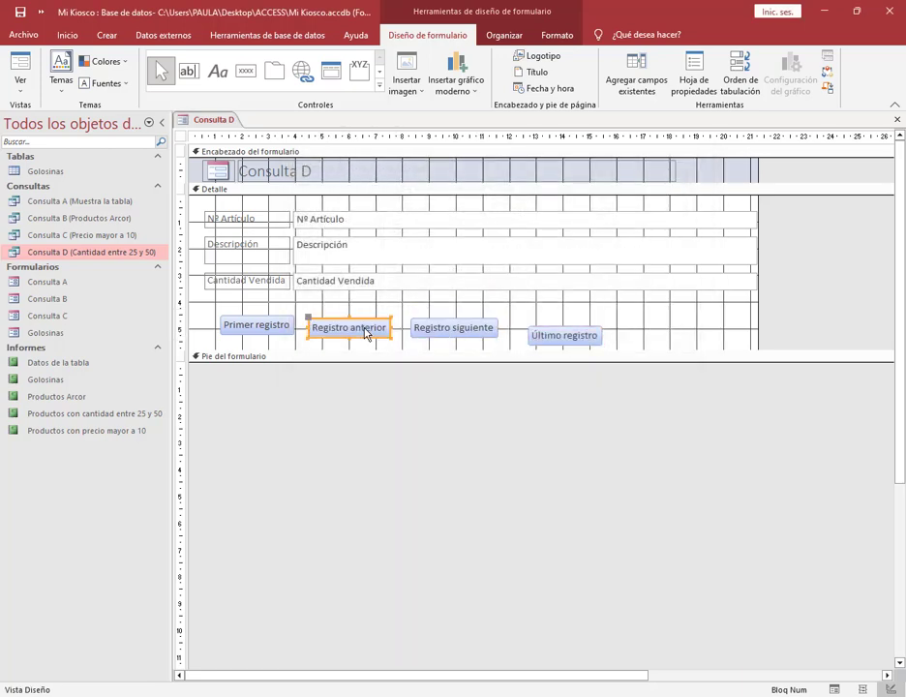
{"action": "left_click", "coordinate": [558, 341]}
{"action": "left_click_drag", "start_coordinate": [558, 339], "coordinate": [552, 336]}
{"action": "left_click", "coordinate": [566, 343]}
{"action": "left_click", "coordinate": [654, 335]}
{"action": "left_click", "coordinate": [656, 330]}
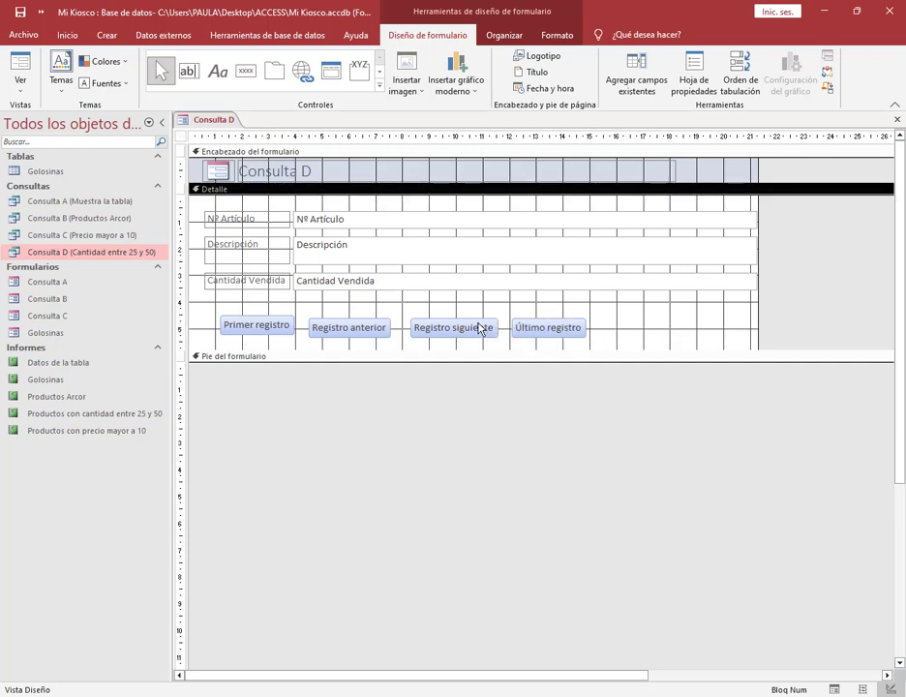
{"action": "left_click_drag", "start_coordinate": [284, 330], "coordinate": [280, 335]}
{"action": "left_click", "coordinate": [643, 351]}
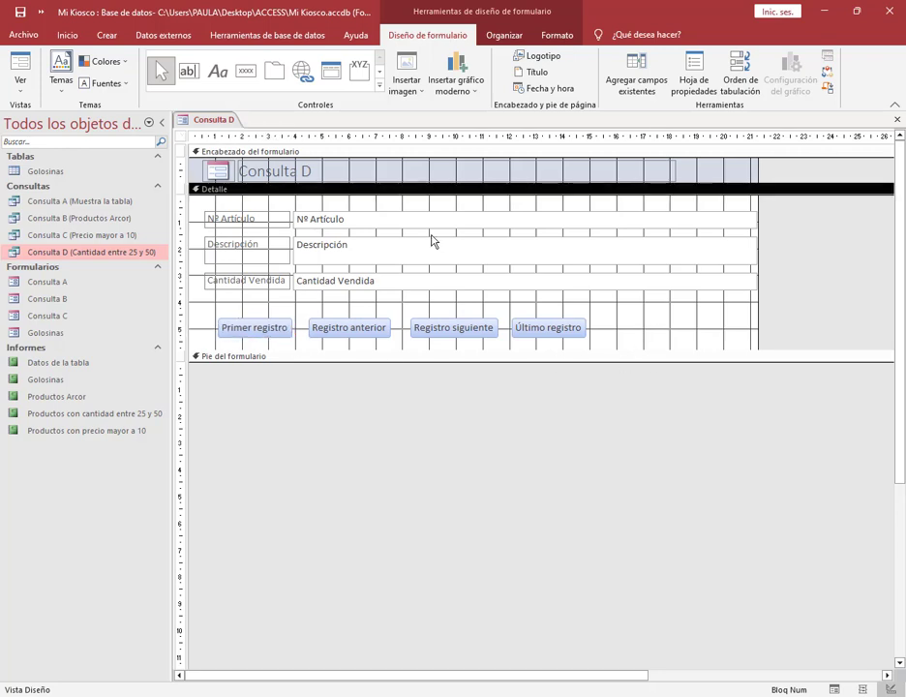
Switch the Consulta D form to Form view and test the next, previous, last and first record buttons.
{"action": "right_click", "coordinate": [229, 121]}
{"action": "left_click", "coordinate": [269, 180]}
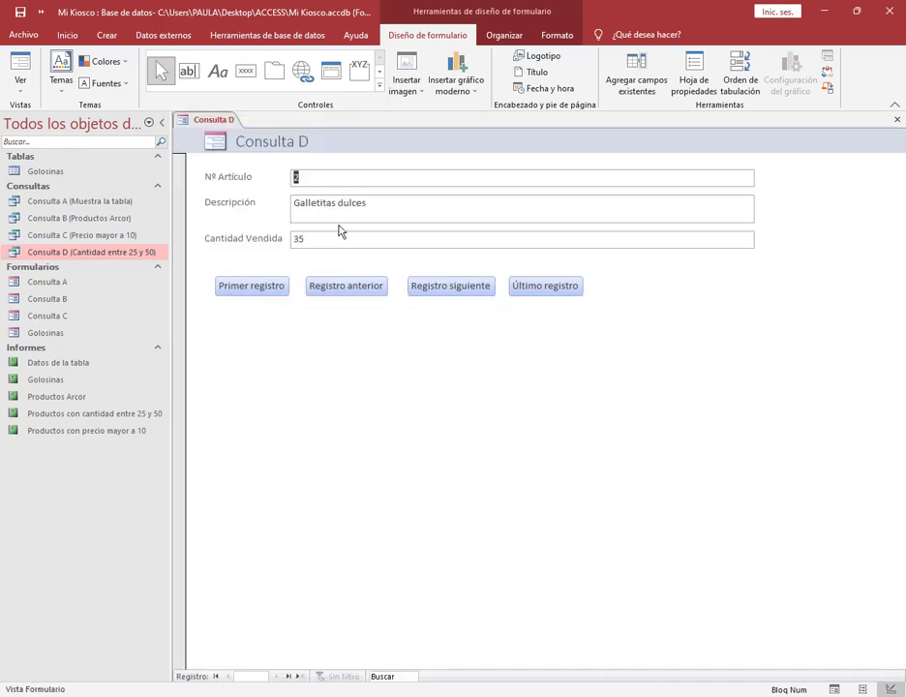
{"action": "left_click", "coordinate": [453, 286]}
{"action": "left_click", "coordinate": [385, 291]}
{"action": "left_click", "coordinate": [538, 285]}
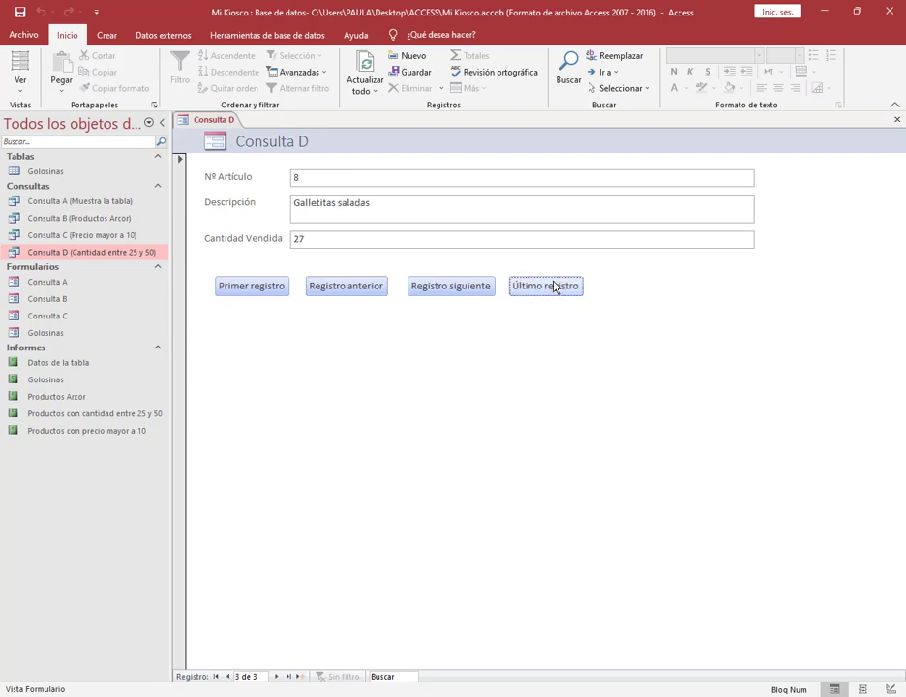
{"action": "left_click", "coordinate": [246, 287]}
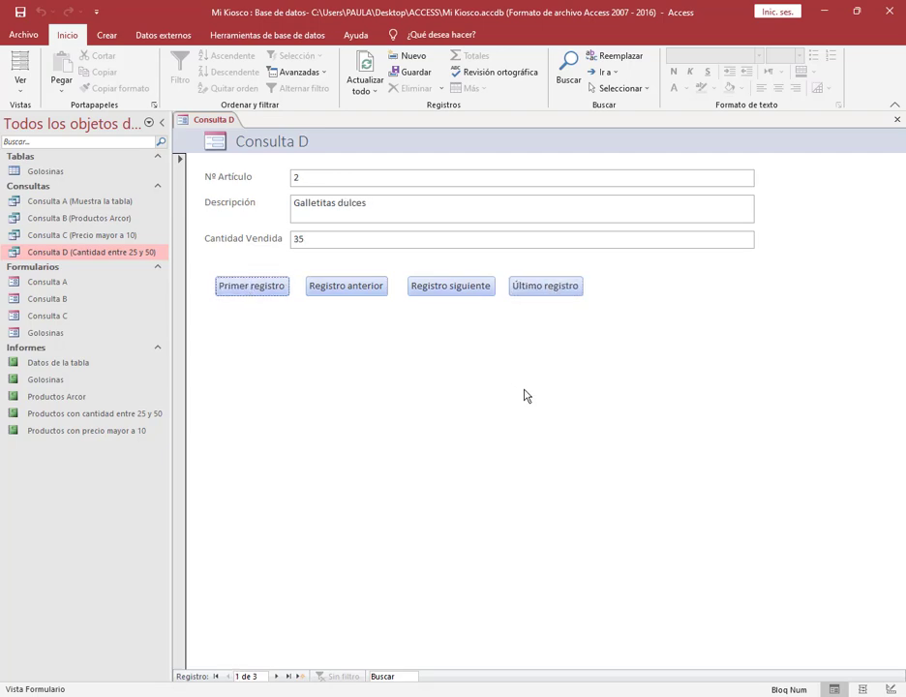
{"action": "left_click", "coordinate": [529, 292]}
{"action": "left_click", "coordinate": [281, 286]}
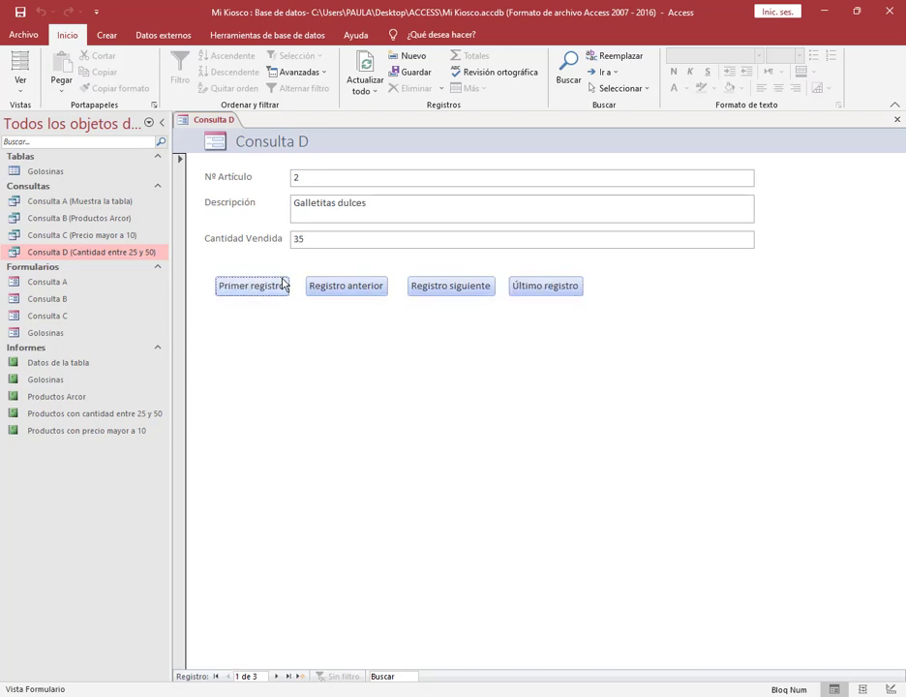
Save the form with the name Consulta D.
{"action": "right_click", "coordinate": [223, 121]}
{"action": "left_click", "coordinate": [242, 127]}
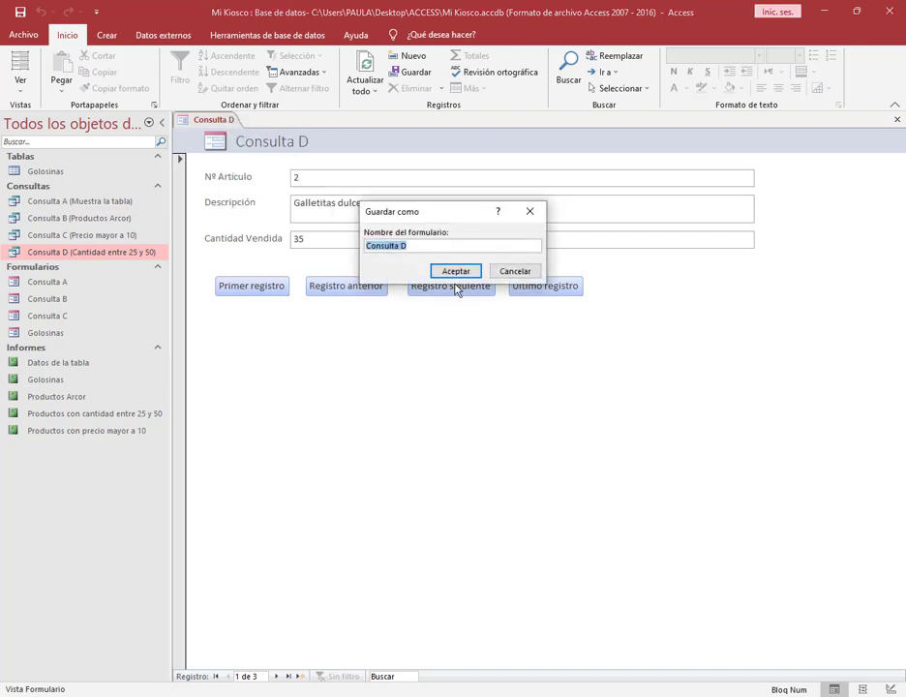
{"action": "left_click", "coordinate": [455, 272]}
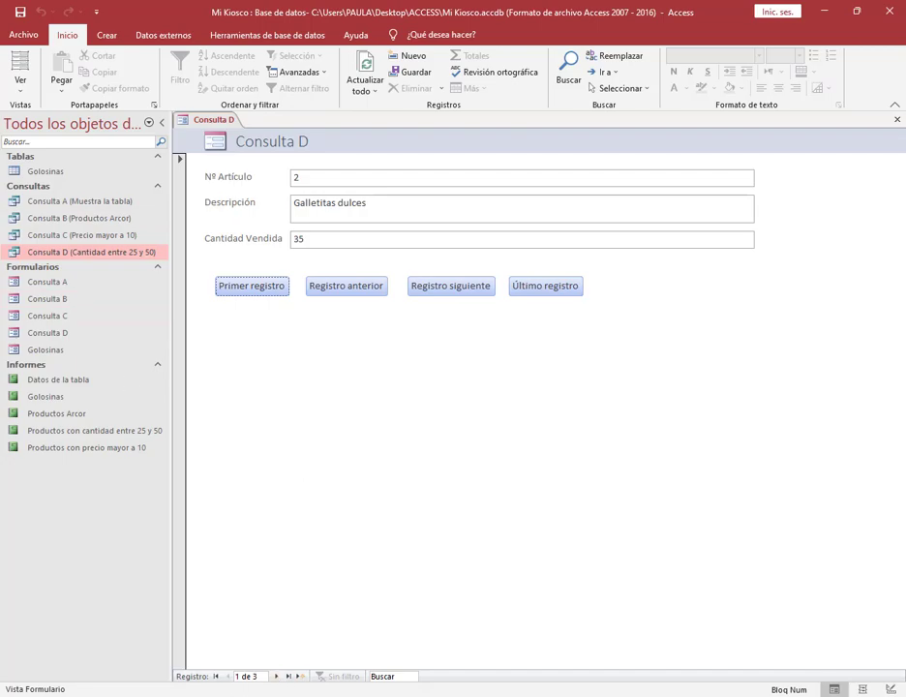
Switch to the Google Meet call to check its chat messages, and return to the Mi Kiosco database.
{"action": "left_click", "coordinate": [191, 696]}
{"action": "left_click", "coordinate": [92, 639]}
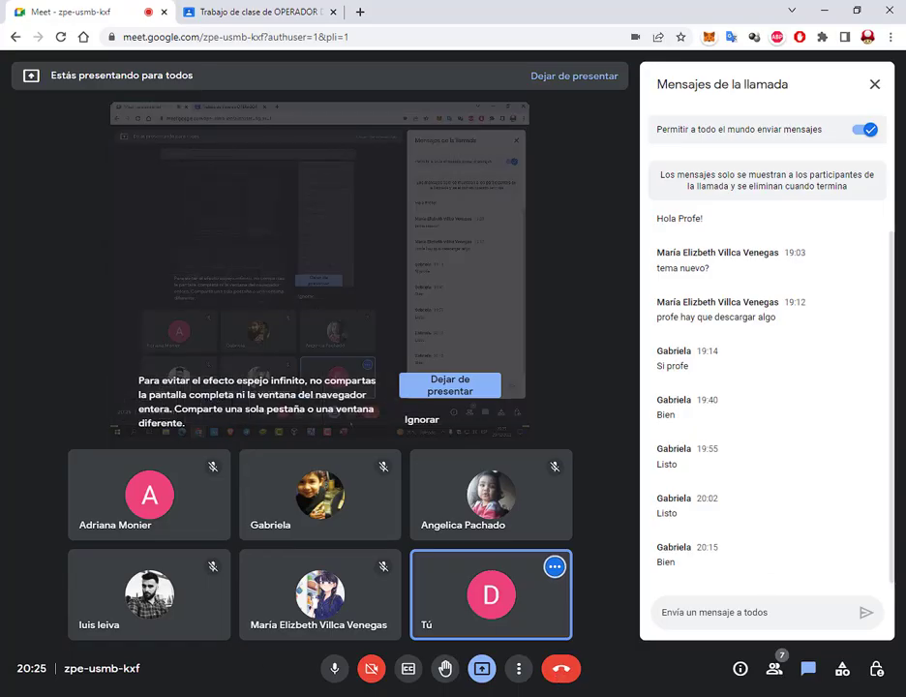
{"action": "key", "text": "alt+Tab"}
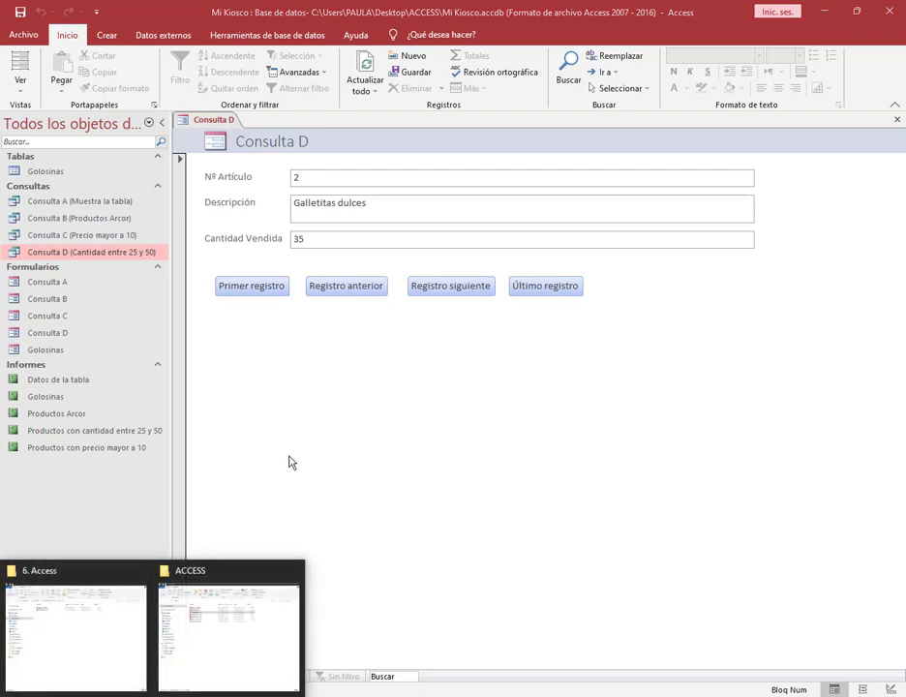
Switch to the ACCESS folder in File Explorer and open the Agenda.accdb database.
{"action": "left_click", "coordinate": [228, 673]}
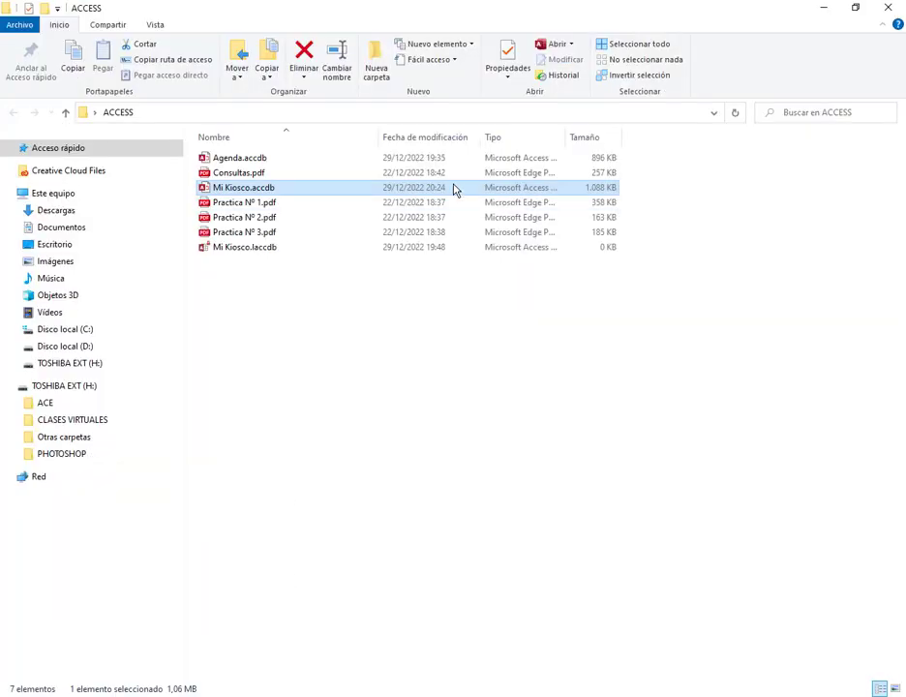
{"action": "left_click", "coordinate": [268, 160]}
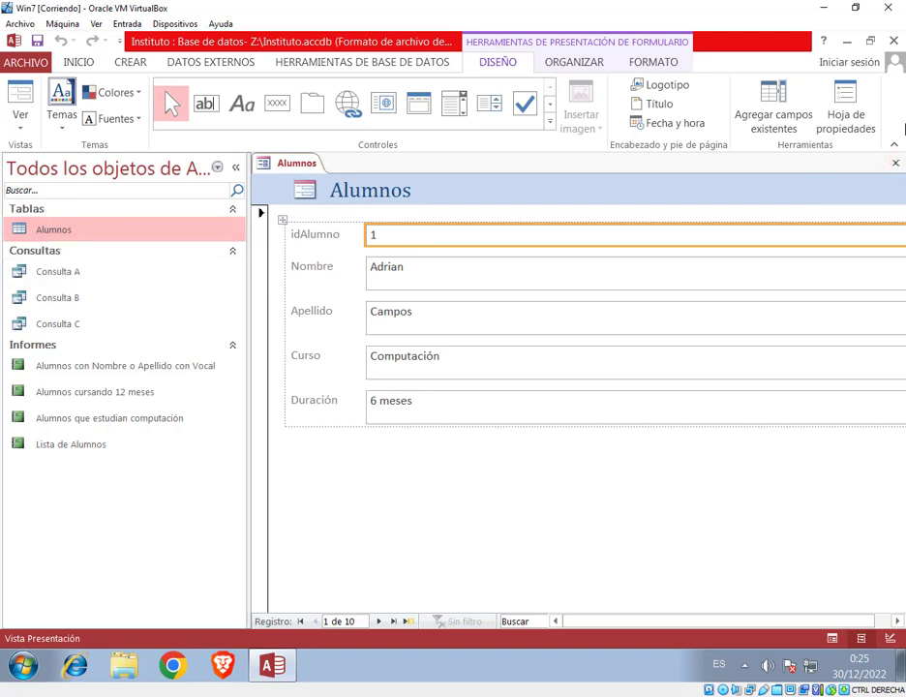
Close the Alumnos form of the Instituto database in the Win7 virtual machine without saving its changes.
{"action": "left_click", "coordinate": [895, 163]}
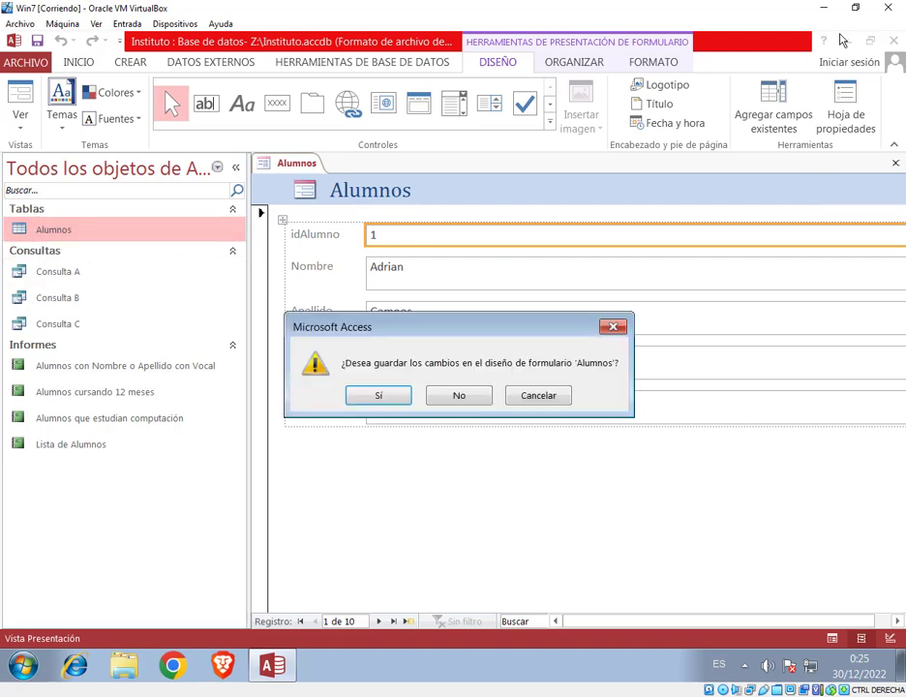
{"action": "left_click", "coordinate": [459, 396]}
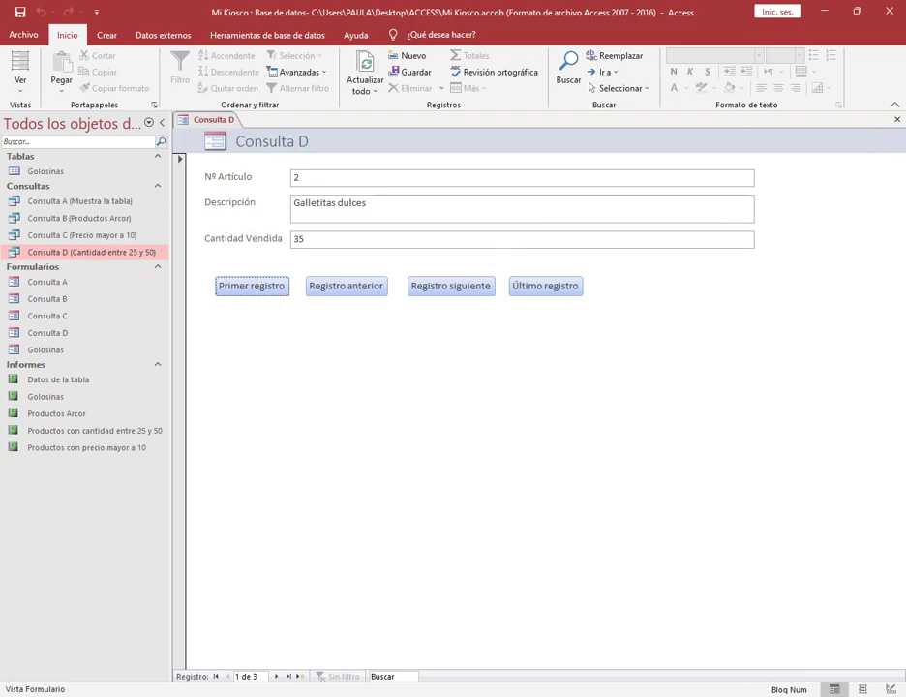
Close the Consulta D form and the Mi Kiosco database.
{"action": "left_click", "coordinate": [194, 696]}
{"action": "left_click", "coordinate": [339, 4]}
{"action": "left_click", "coordinate": [897, 119]}
{"action": "left_click", "coordinate": [888, 11]}
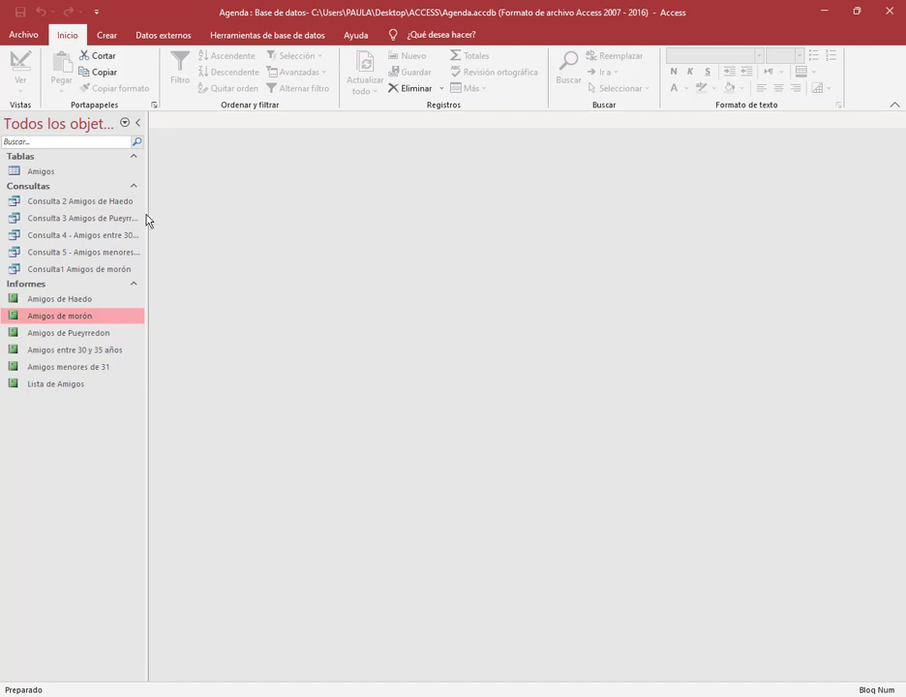
Create a new form based on the Amigos table in the Agenda database.
{"action": "left_click", "coordinate": [74, 175]}
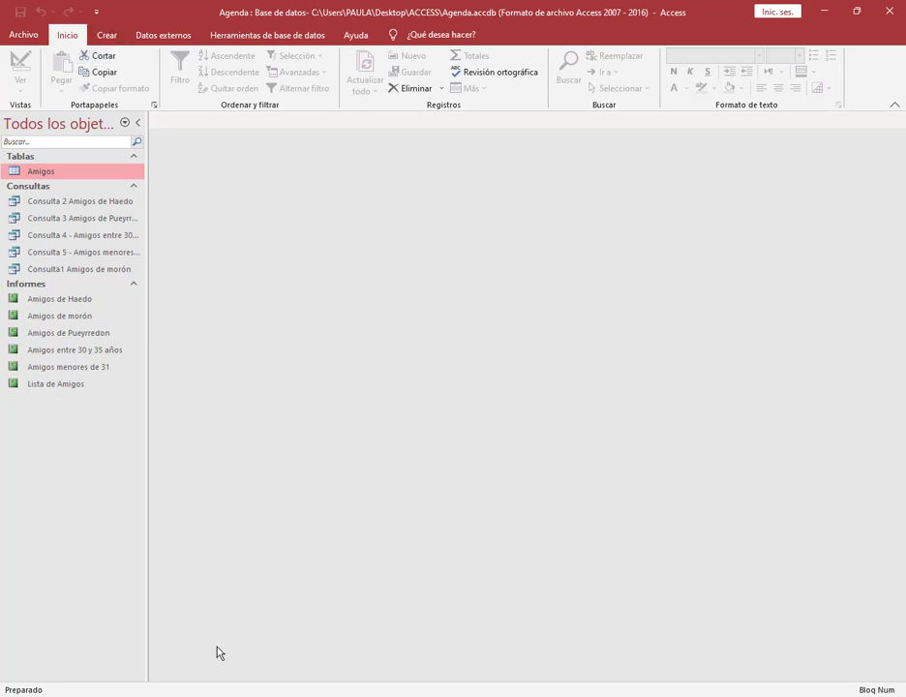
{"action": "left_click", "coordinate": [106, 39]}
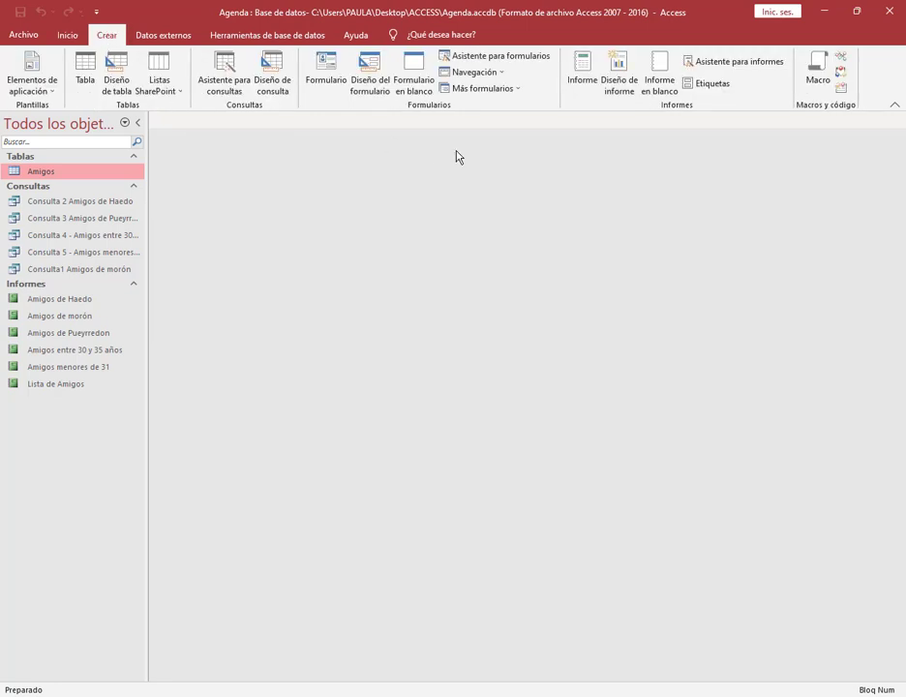
{"action": "left_click", "coordinate": [330, 76]}
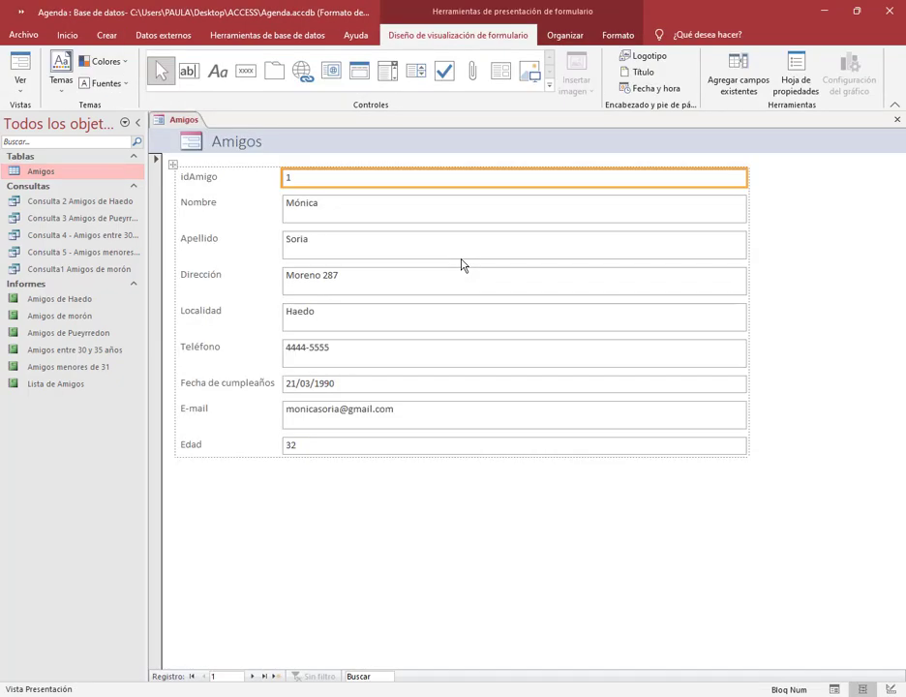
Open the Amigos form in Design view and extend its Detail section to just over 14 cm high.
{"action": "right_click", "coordinate": [189, 129]}
{"action": "left_click", "coordinate": [233, 220]}
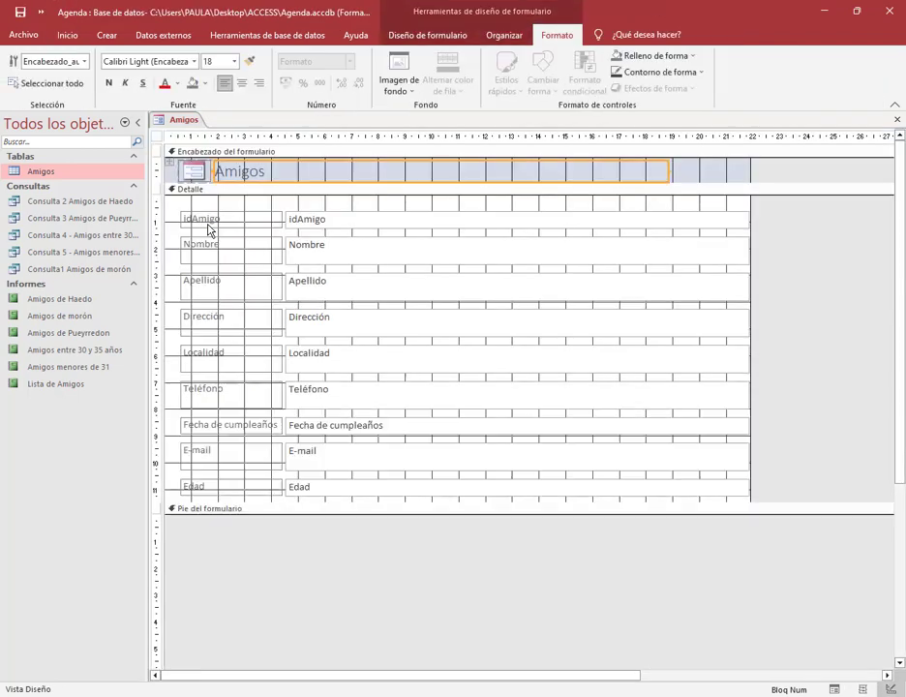
{"action": "left_click_drag", "start_coordinate": [777, 510], "coordinate": [793, 581]}
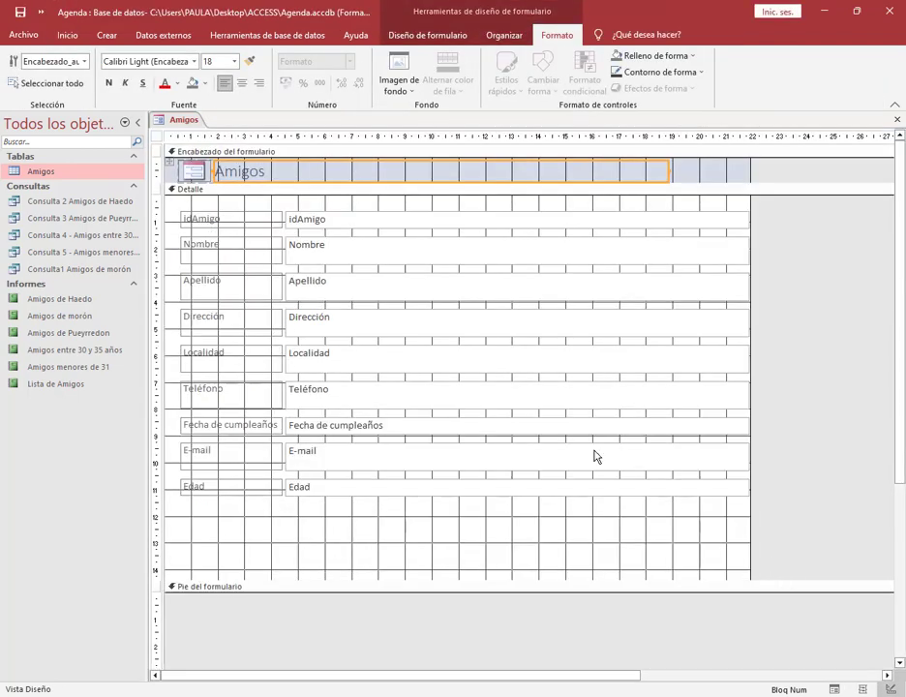
Add a command button below the Edad field that goes to the first record, with the text Primer registro.
{"action": "left_click", "coordinate": [427, 35]}
{"action": "left_click", "coordinate": [246, 71]}
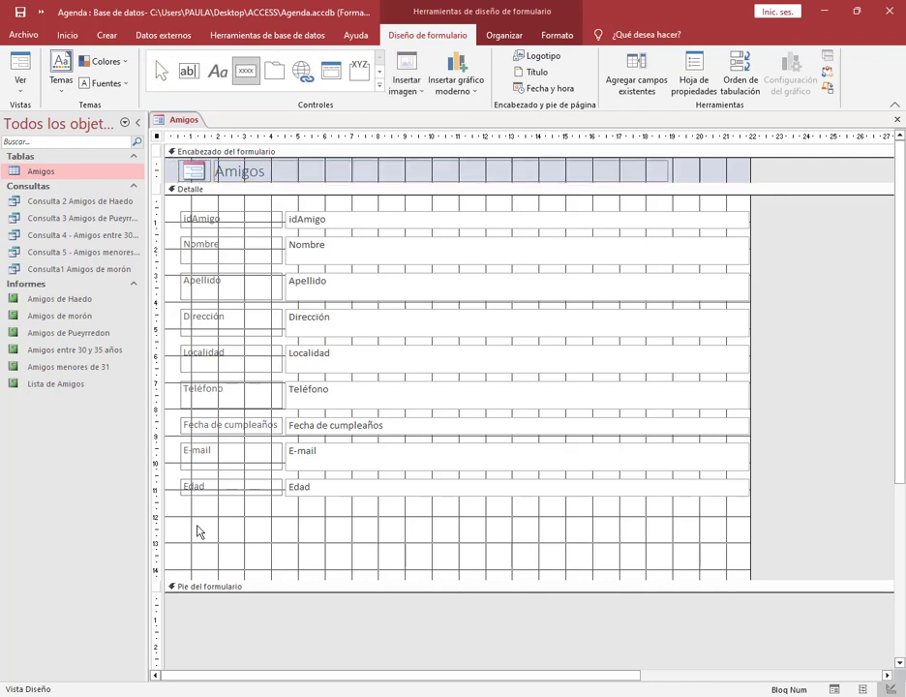
{"action": "left_click_drag", "start_coordinate": [195, 524], "coordinate": [276, 536]}
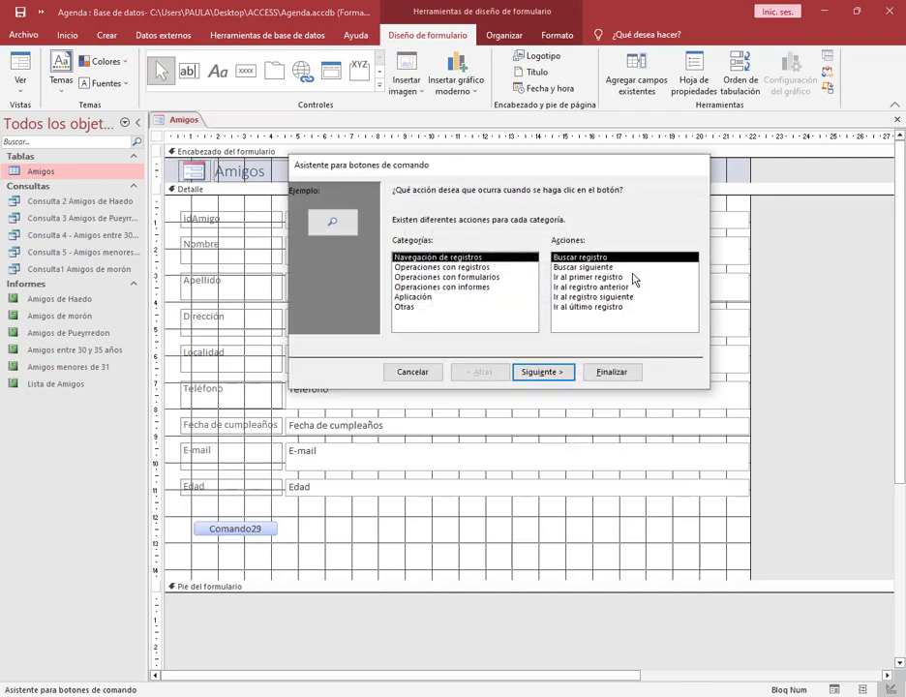
{"action": "left_click", "coordinate": [634, 278]}
{"action": "left_click", "coordinate": [568, 372]}
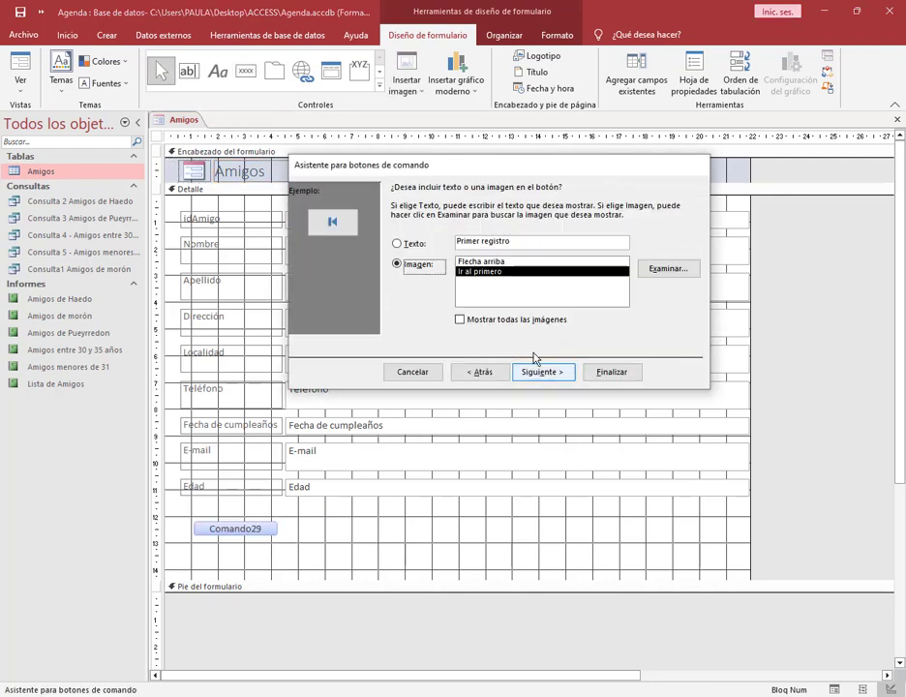
{"action": "left_click", "coordinate": [412, 249]}
{"action": "left_click", "coordinate": [532, 372]}
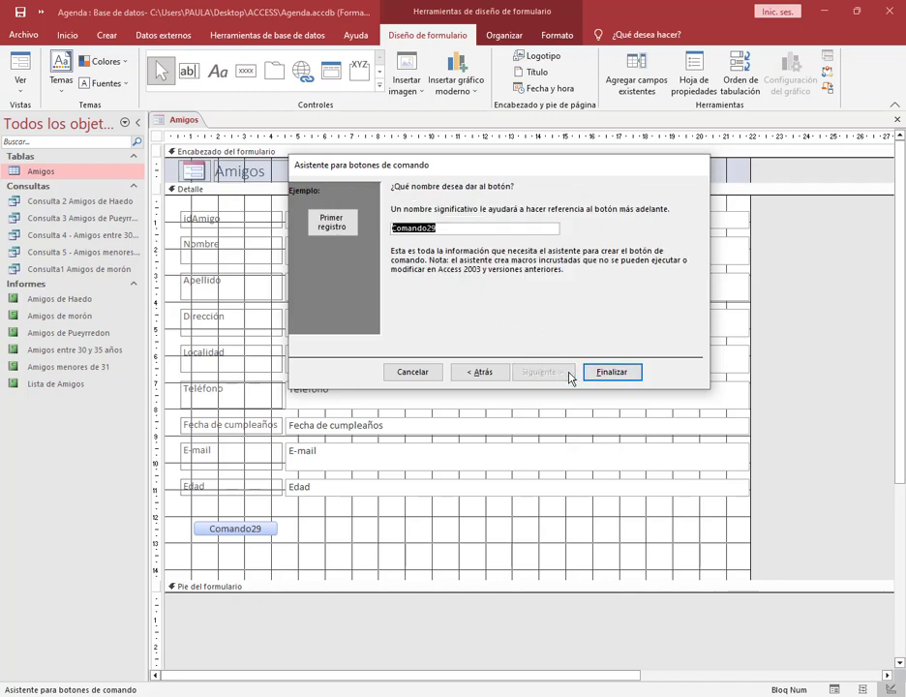
{"action": "left_click", "coordinate": [608, 375]}
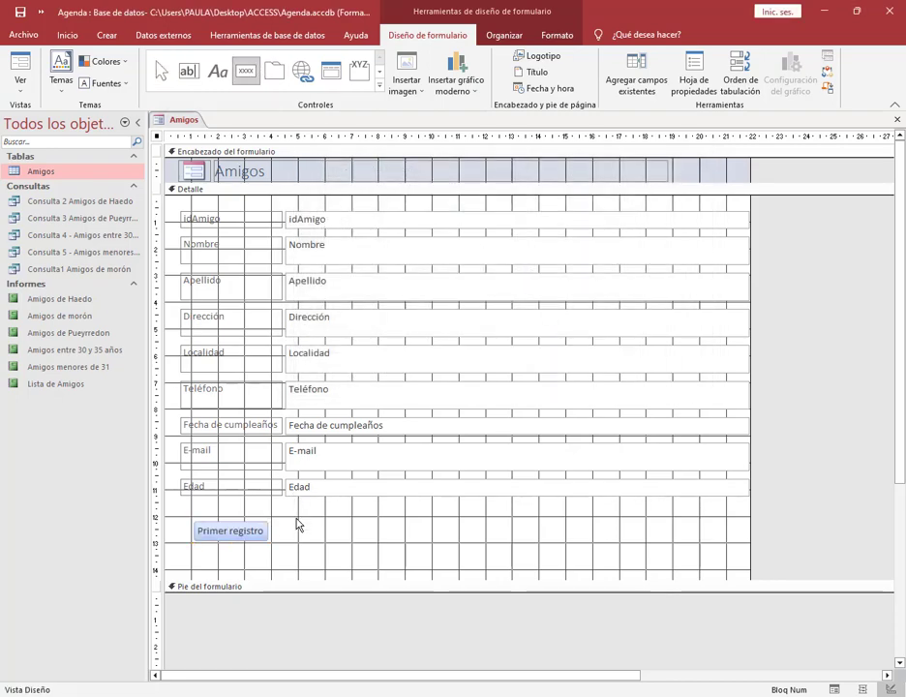
Add a command button beside Primer registro that goes to the previous record, with the text Registro anterior.
{"action": "left_click_drag", "start_coordinate": [299, 527], "coordinate": [358, 544]}
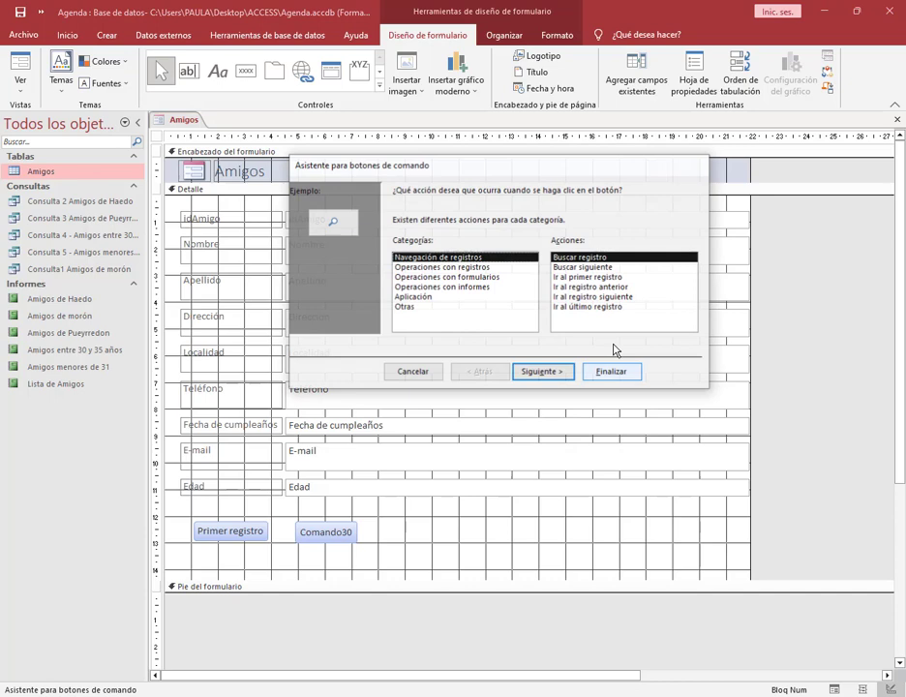
{"action": "left_click", "coordinate": [610, 287]}
{"action": "left_click", "coordinate": [557, 370]}
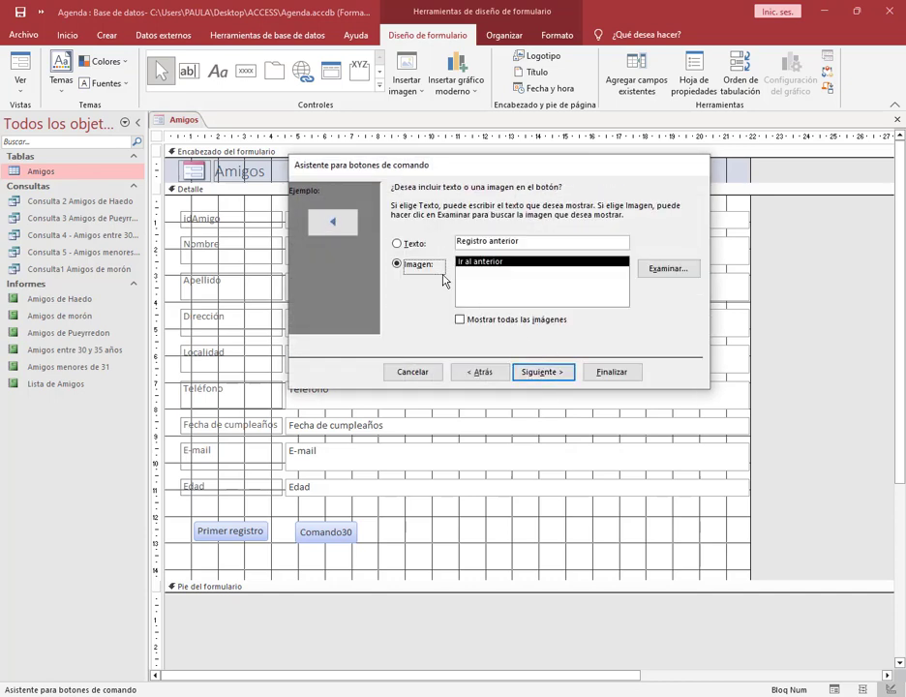
{"action": "left_click", "coordinate": [399, 245]}
{"action": "left_click", "coordinate": [570, 373]}
{"action": "left_click", "coordinate": [598, 373]}
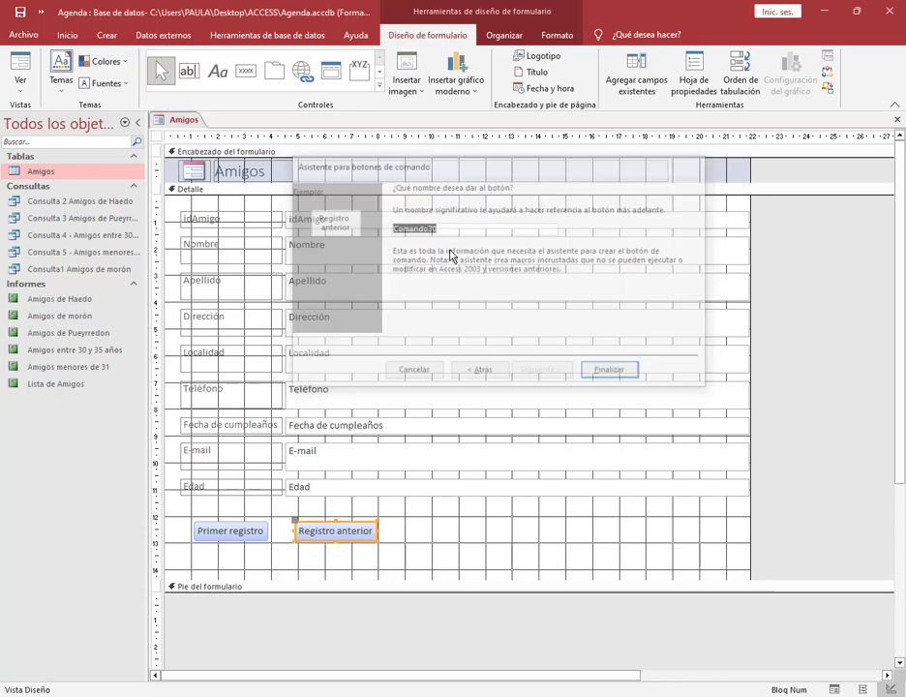
Add a command button beside Registro anterior that goes to the next record, with the text Registro siguiente.
{"action": "left_click", "coordinate": [248, 73]}
{"action": "left_click_drag", "start_coordinate": [395, 524], "coordinate": [473, 541]}
{"action": "left_click", "coordinate": [607, 297]}
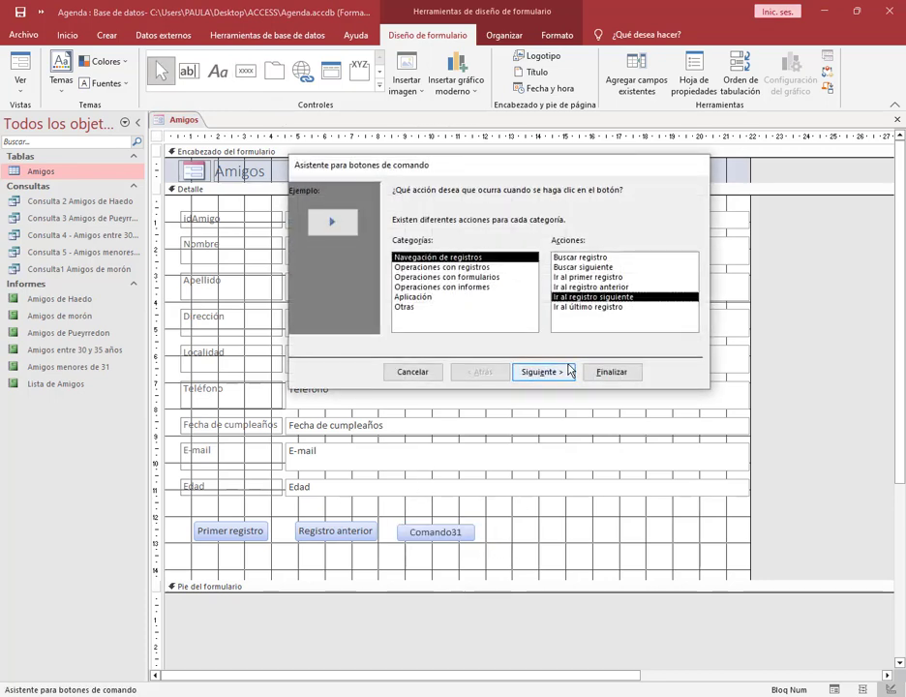
{"action": "left_click", "coordinate": [542, 372]}
{"action": "left_click", "coordinate": [398, 244]}
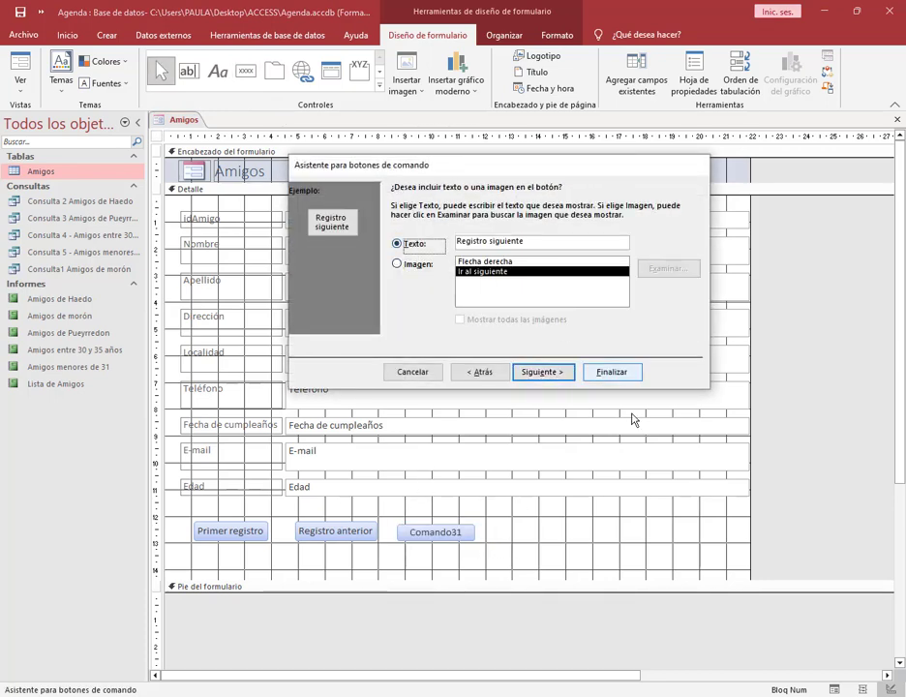
{"action": "left_click", "coordinate": [563, 374]}
{"action": "left_click", "coordinate": [612, 374]}
Add a command button beside Registro siguiente that goes to the last record, with the text Último registro.
{"action": "left_click", "coordinate": [245, 72]}
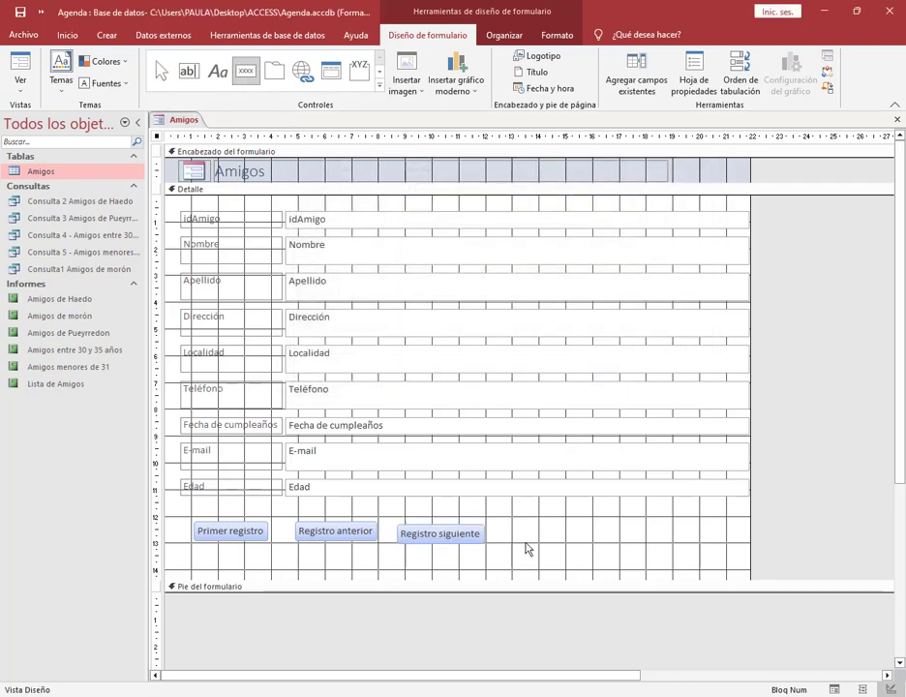
{"action": "left_click_drag", "start_coordinate": [509, 521], "coordinate": [606, 545]}
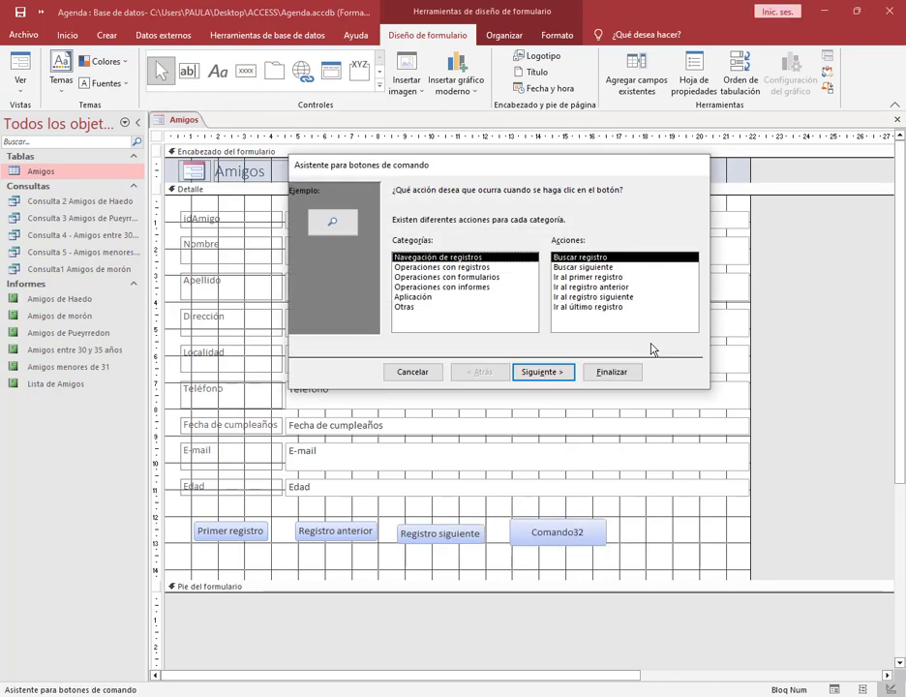
{"action": "left_click", "coordinate": [608, 307]}
{"action": "left_click", "coordinate": [542, 372]}
{"action": "left_click", "coordinate": [396, 244]}
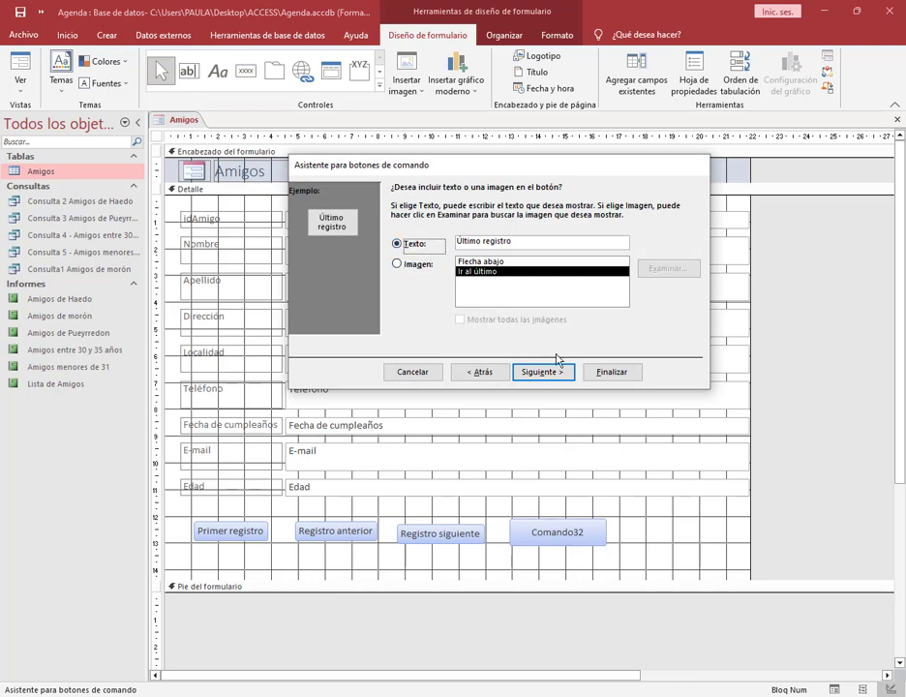
{"action": "left_click", "coordinate": [542, 372]}
{"action": "left_click", "coordinate": [619, 374]}
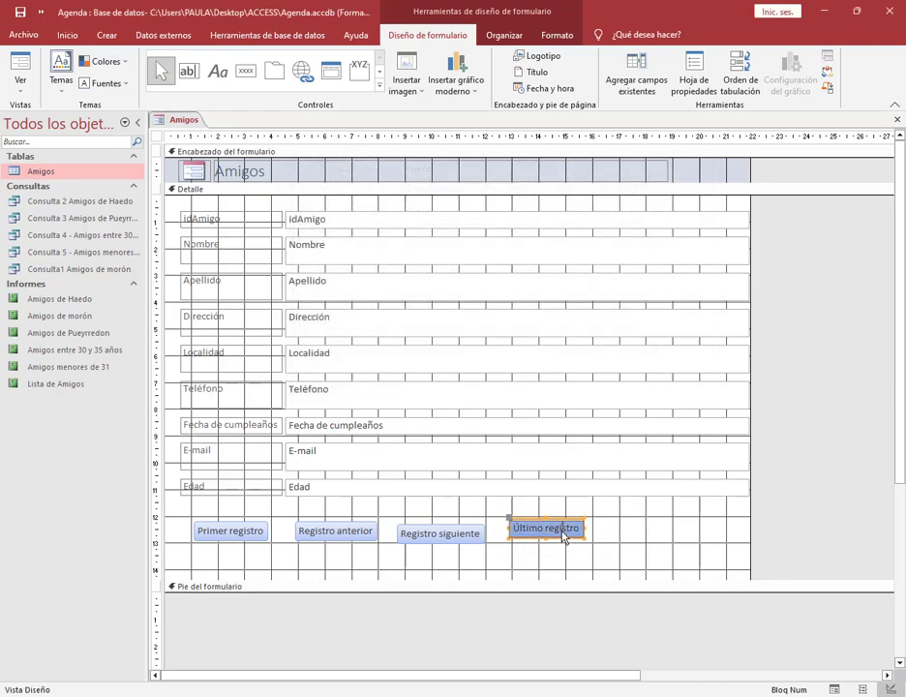
Move the Último registro button slightly closer to Registro siguiente and level with the Primer registro button.
{"action": "left_click", "coordinate": [617, 540]}
{"action": "left_click_drag", "start_coordinate": [569, 533], "coordinate": [561, 536]}
{"action": "left_click", "coordinate": [629, 542]}
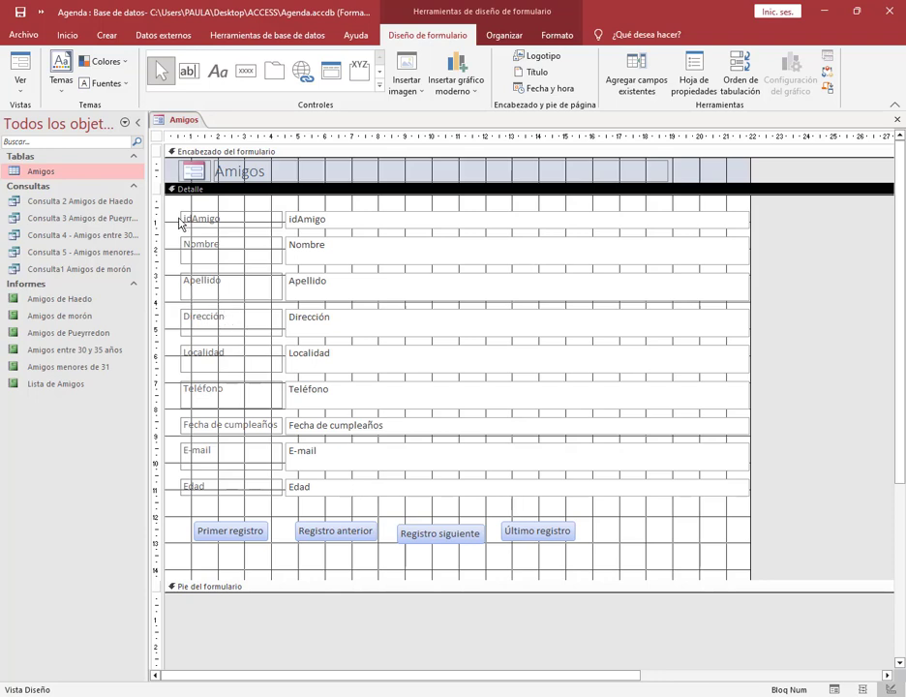
Show the Amigos form in Form view and test its next, previous, last and first record buttons.
{"action": "right_click", "coordinate": [183, 119]}
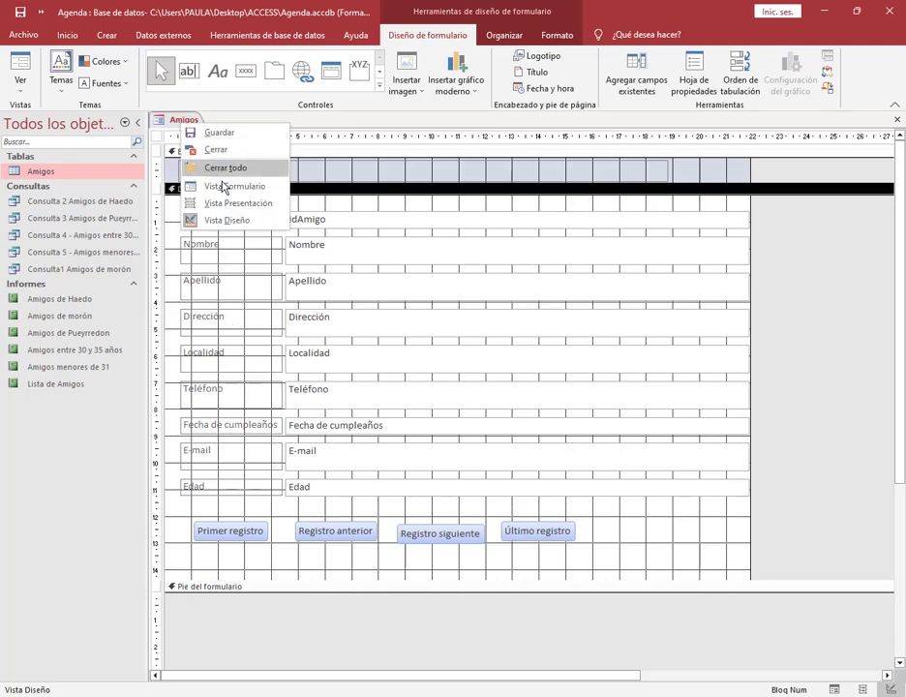
{"action": "left_click", "coordinate": [223, 186]}
{"action": "left_click", "coordinate": [437, 493]}
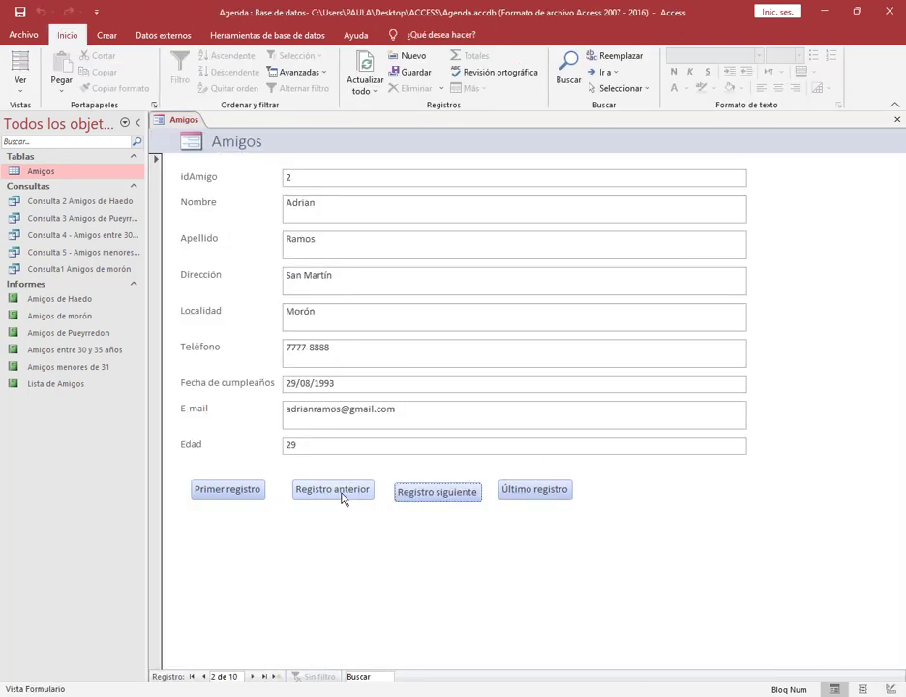
{"action": "left_click", "coordinate": [341, 494]}
{"action": "left_click", "coordinate": [510, 494]}
{"action": "left_click", "coordinate": [251, 492]}
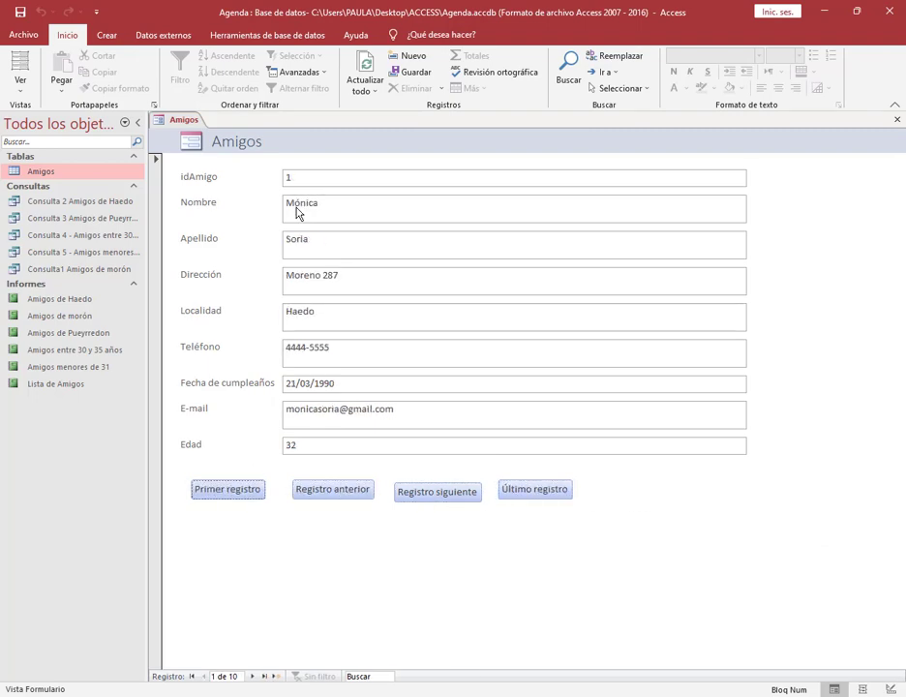
Save the form under the name Amigos.
{"action": "right_click", "coordinate": [191, 122]}
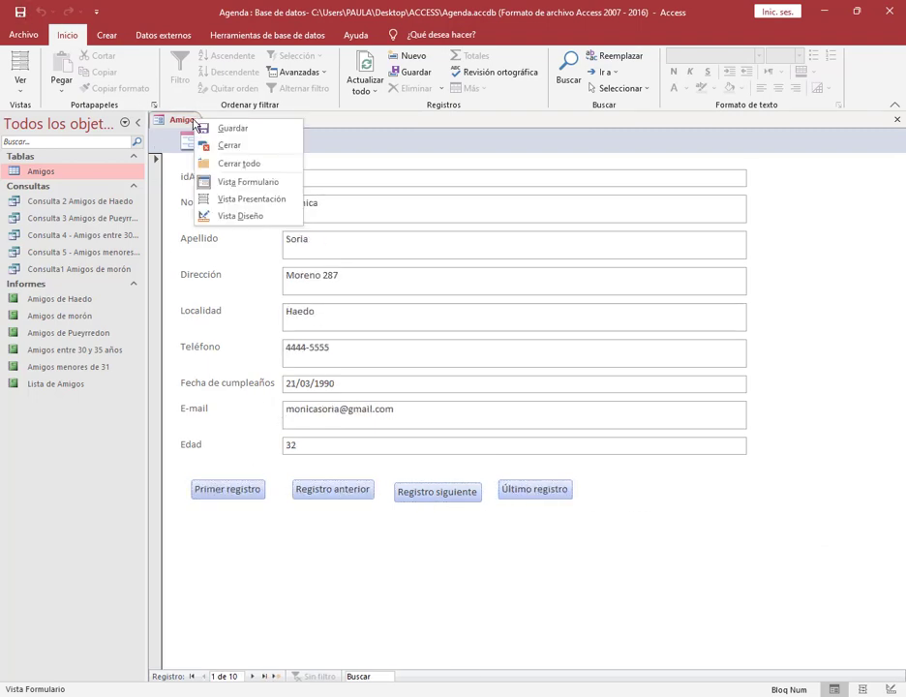
{"action": "left_click", "coordinate": [206, 130]}
{"action": "left_click", "coordinate": [462, 274]}
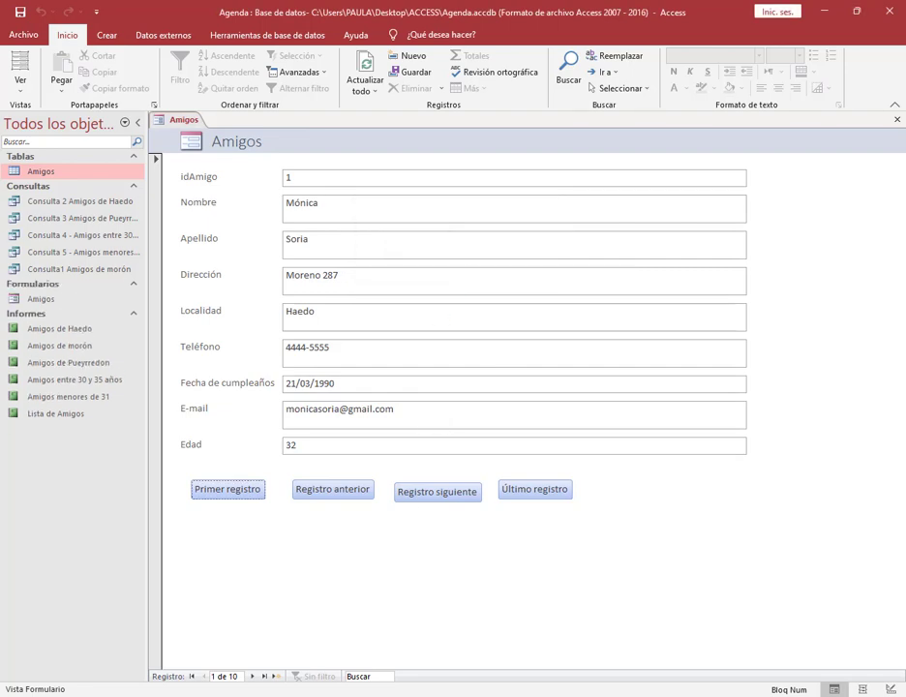
Switch to the Google Meet call and check its chat messages.
{"action": "mouse_move", "coordinate": [116, 692]}
{"action": "left_click", "coordinate": [116, 661]}
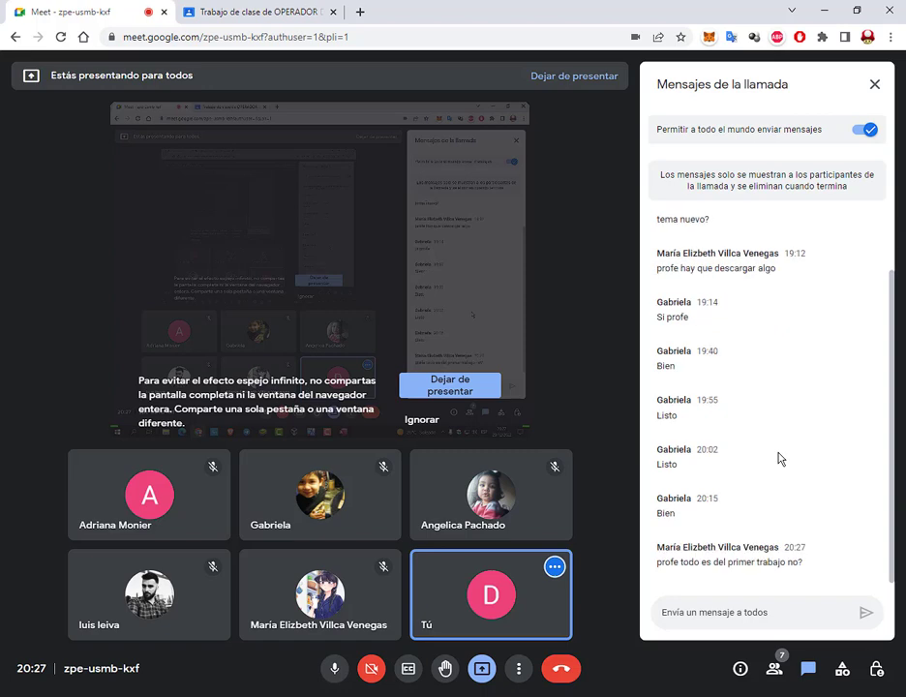
{"action": "left_click", "coordinate": [504, 695]}
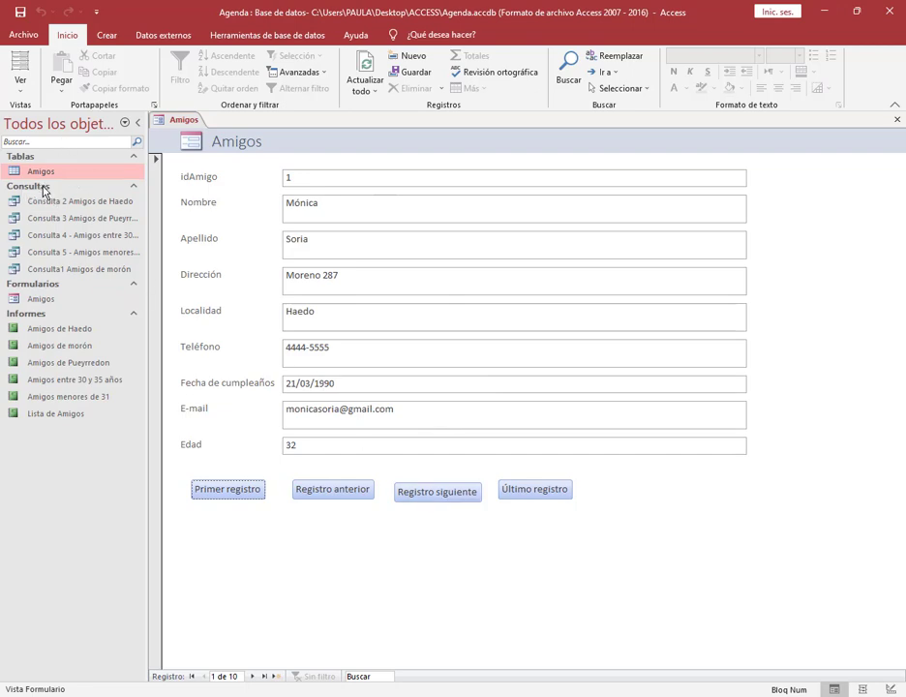
{"action": "mouse_move", "coordinate": [232, 689]}
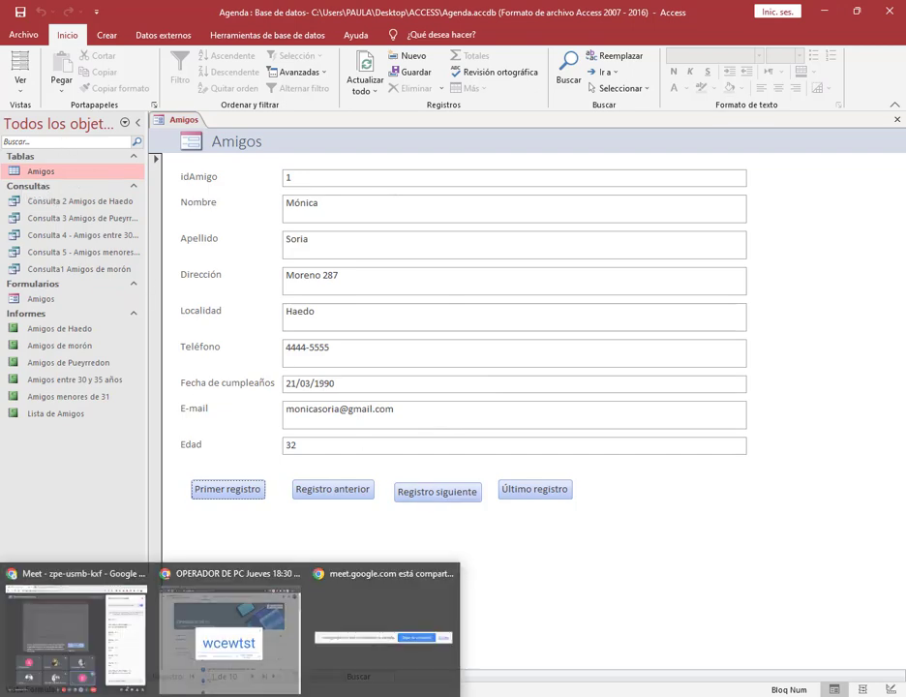
{"action": "left_click", "coordinate": [53, 629]}
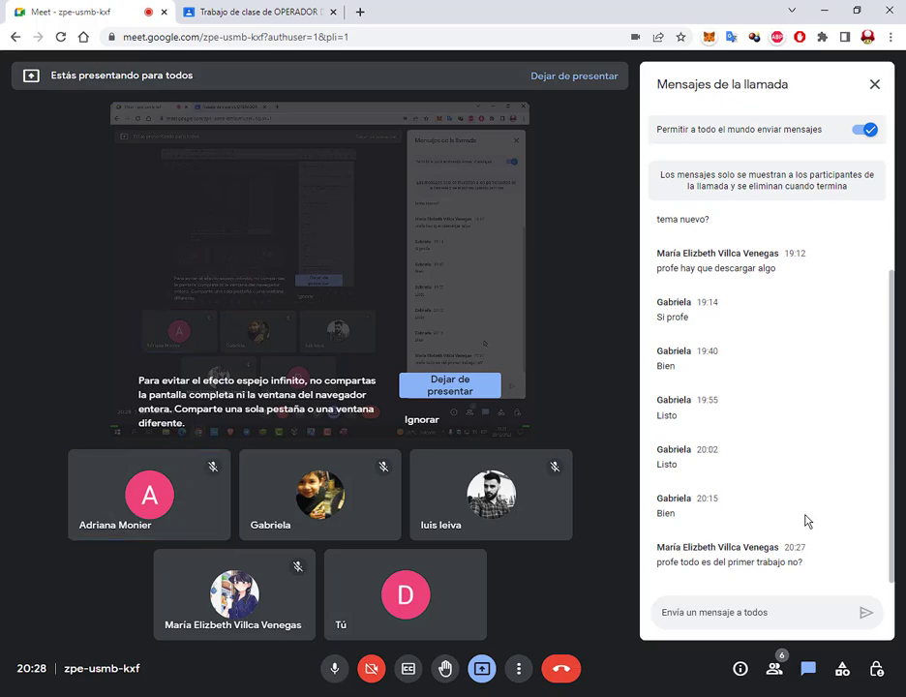
{"action": "left_click", "coordinate": [503, 696]}
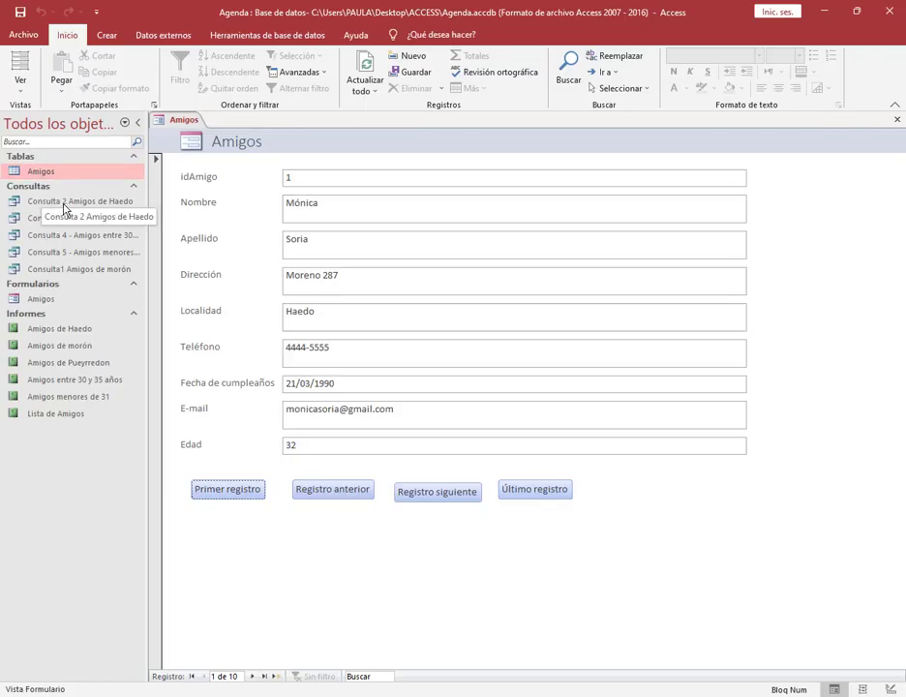
{"action": "left_click", "coordinate": [823, 10]}
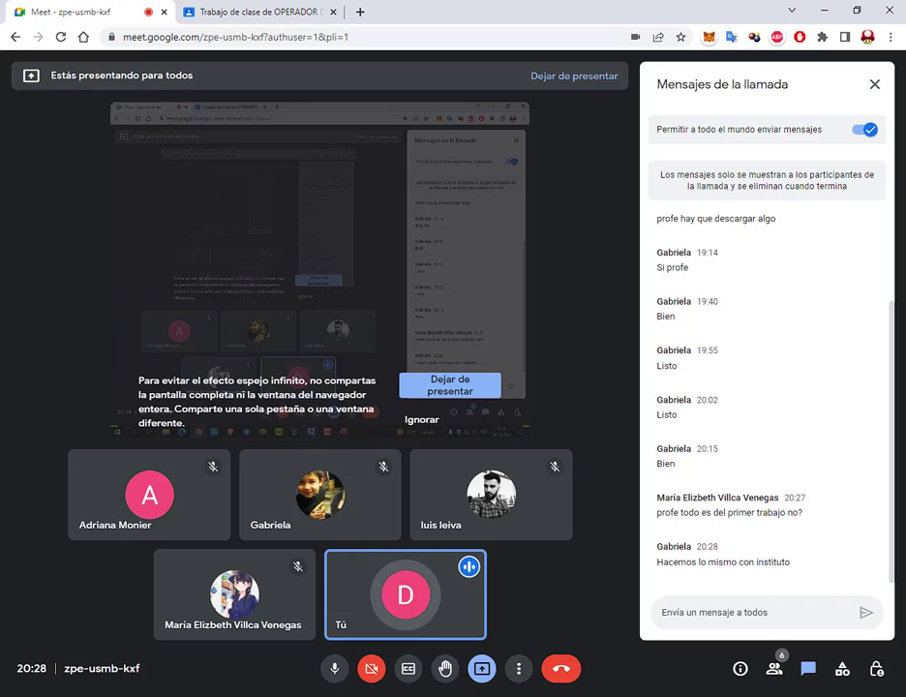
Switch to the Win7 virtual machine and create a new form based on the Alumnos table of the Instituto database.
{"action": "key", "text": "alt+Tab"}
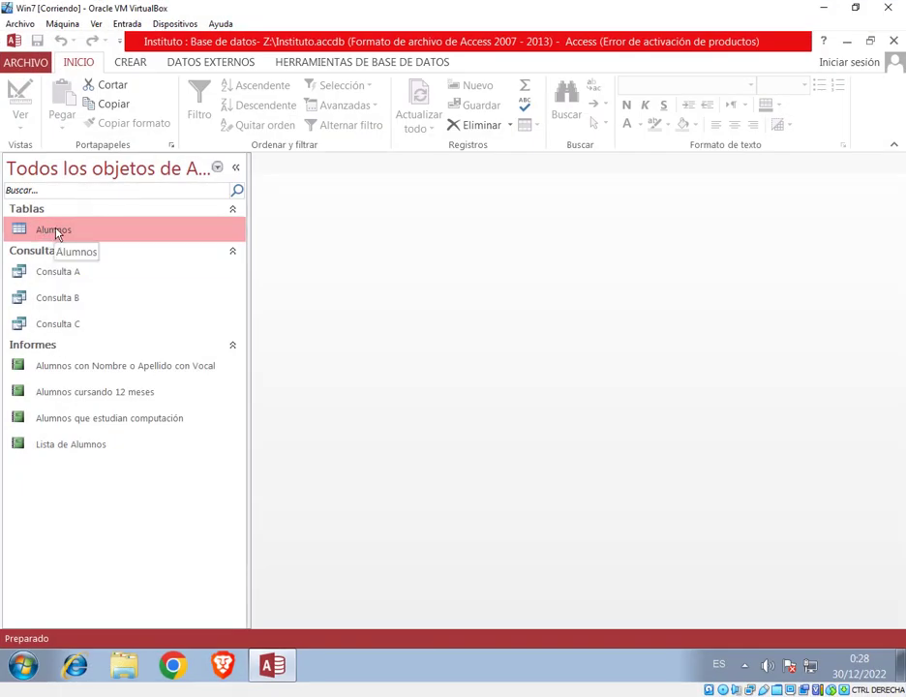
{"action": "left_click", "coordinate": [128, 65]}
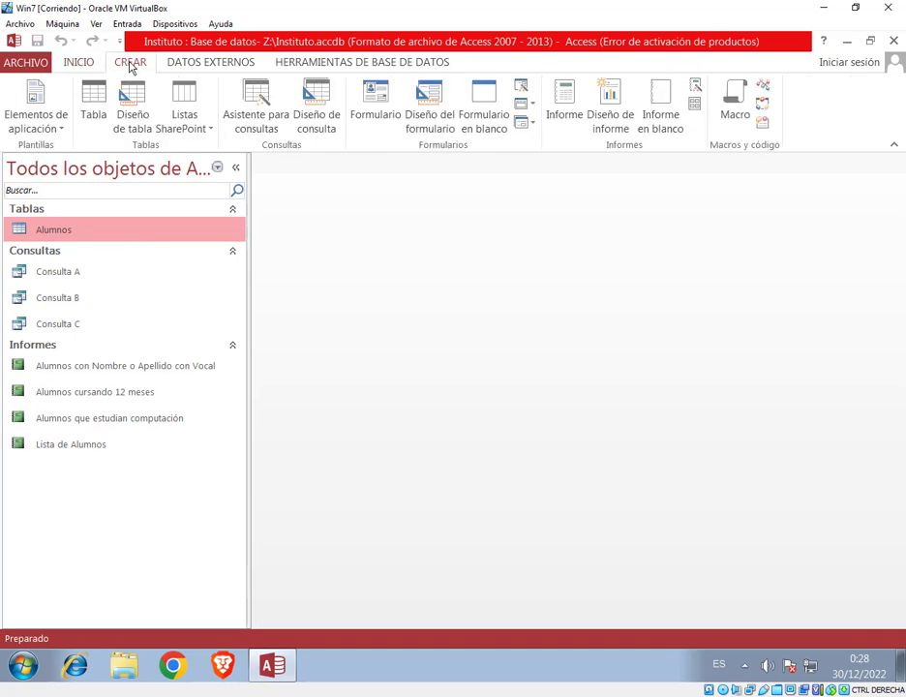
{"action": "left_click", "coordinate": [375, 109]}
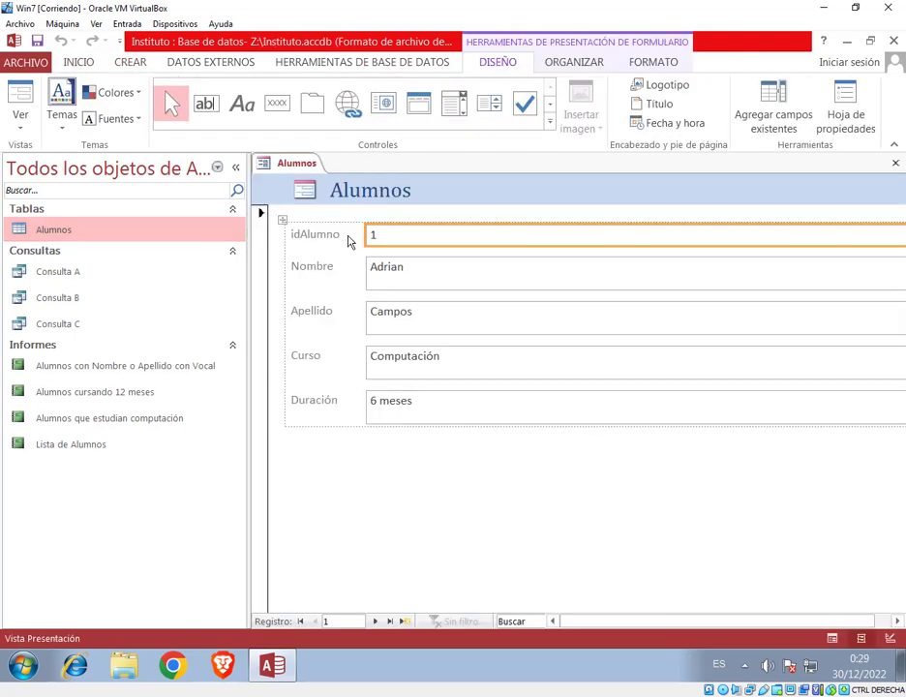
Open the Alumnos form in Design view, extend its Detail section to about 9 cm high and collapse the navigation pane.
{"action": "right_click", "coordinate": [271, 165]}
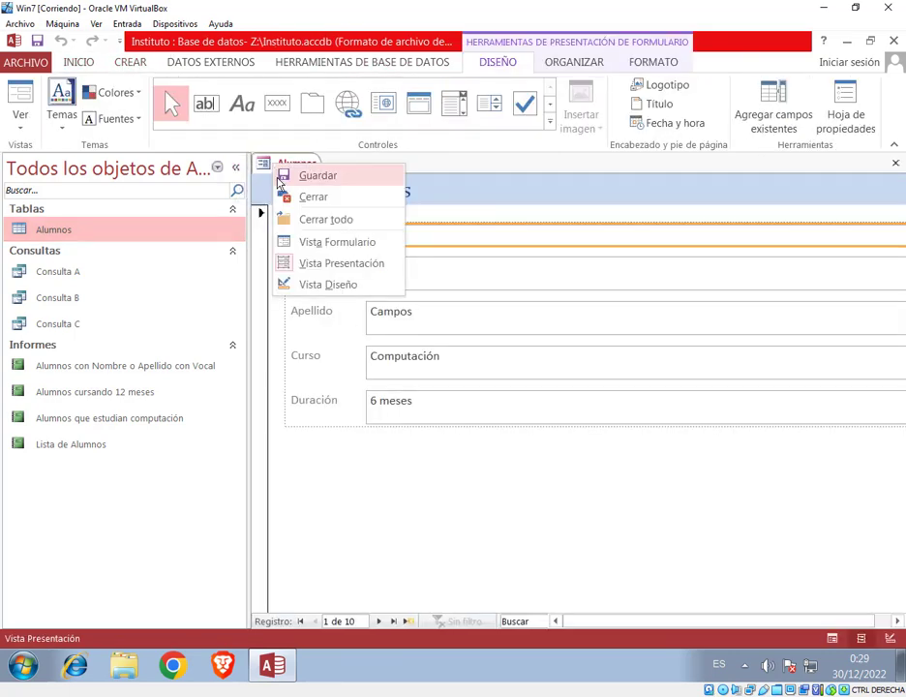
{"action": "left_click", "coordinate": [288, 283]}
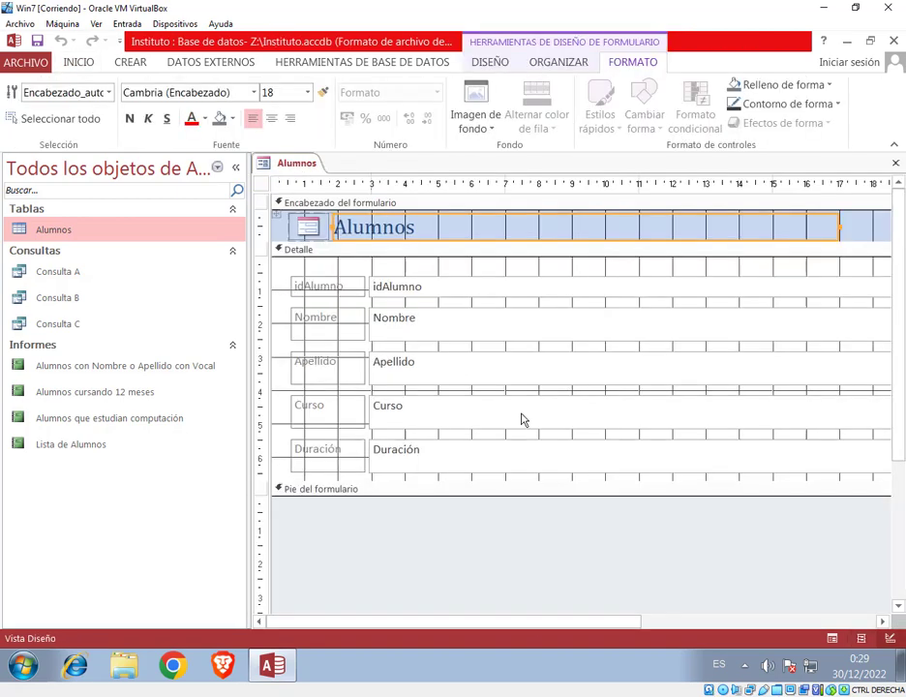
{"action": "left_click_drag", "start_coordinate": [358, 487], "coordinate": [354, 566]}
{"action": "left_click", "coordinate": [235, 167]}
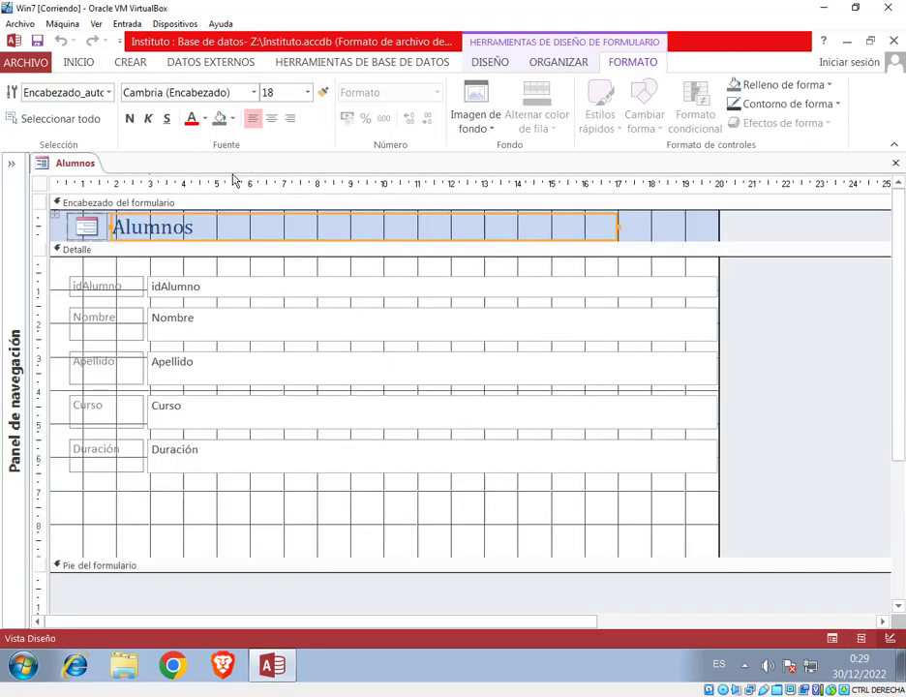
Add a command button below the Duración field that goes to the first record and shows the text Primer registro.
{"action": "left_click", "coordinate": [489, 70]}
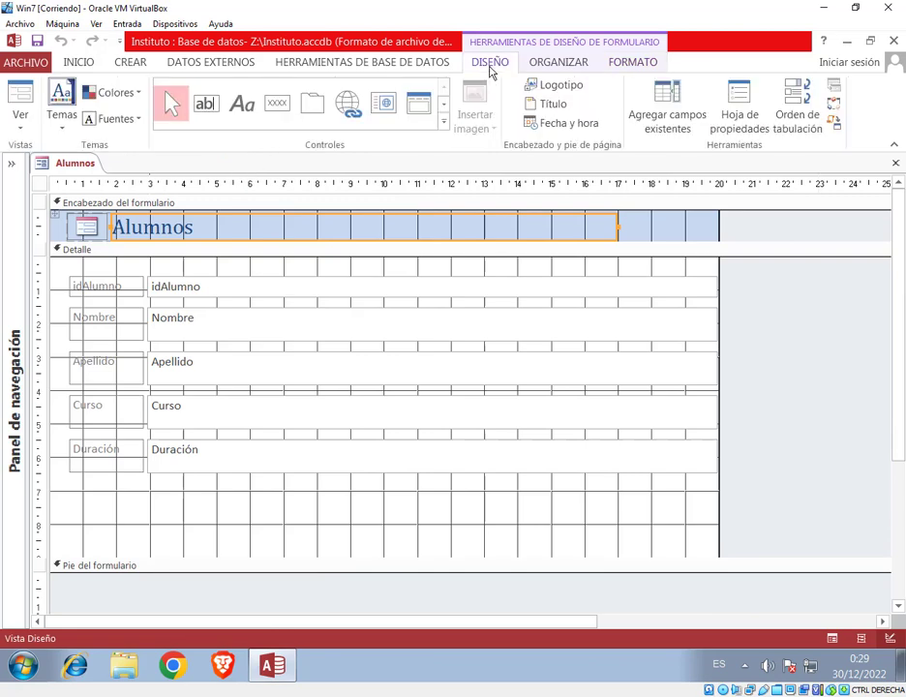
{"action": "left_click", "coordinate": [277, 103]}
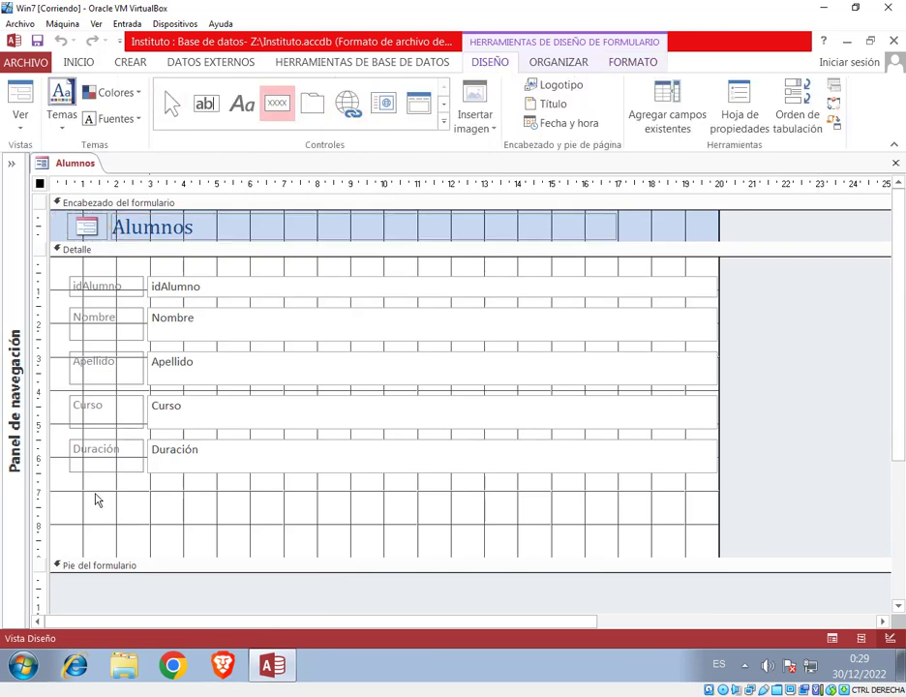
{"action": "left_click_drag", "start_coordinate": [95, 494], "coordinate": [182, 530]}
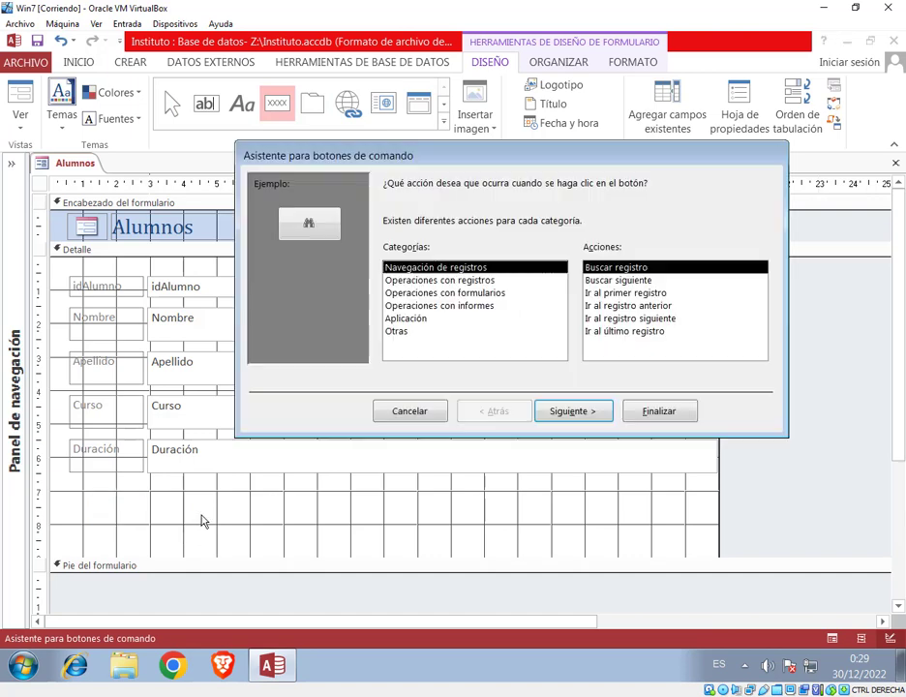
{"action": "left_click", "coordinate": [635, 292]}
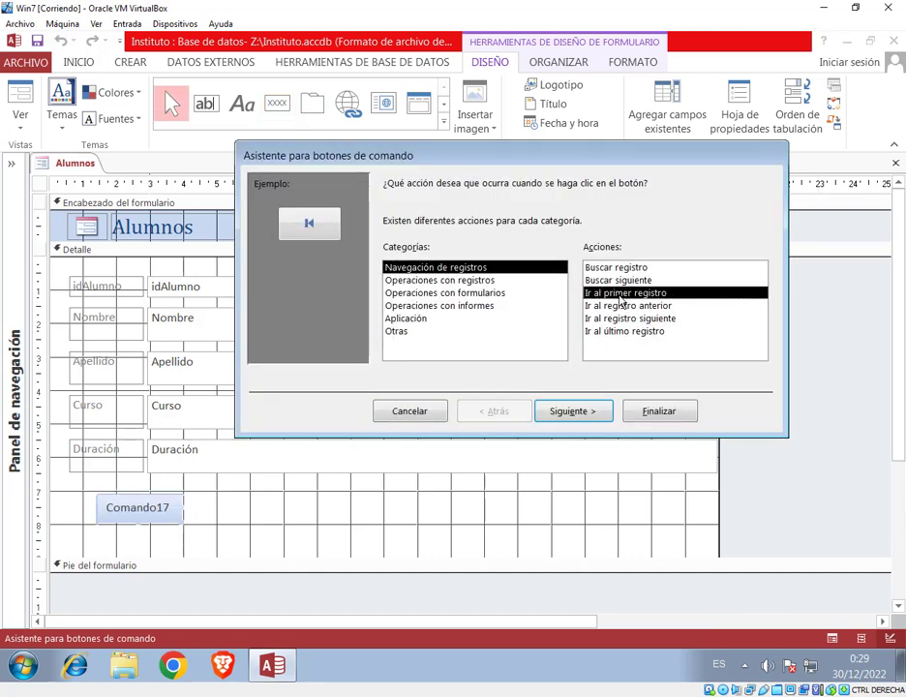
{"action": "left_click", "coordinate": [585, 412]}
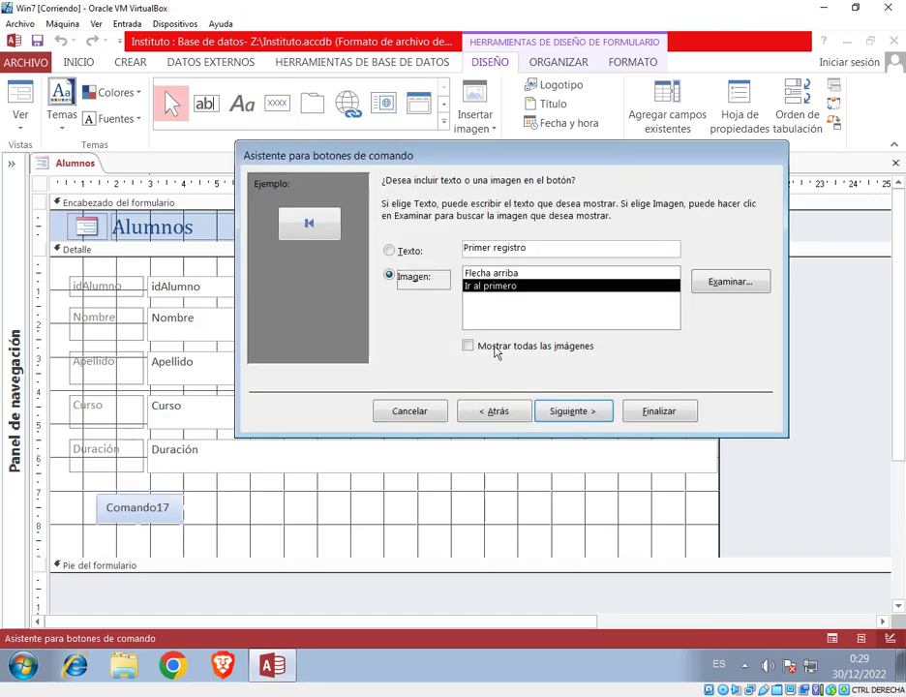
{"action": "left_click", "coordinate": [414, 255]}
{"action": "left_click", "coordinate": [573, 412]}
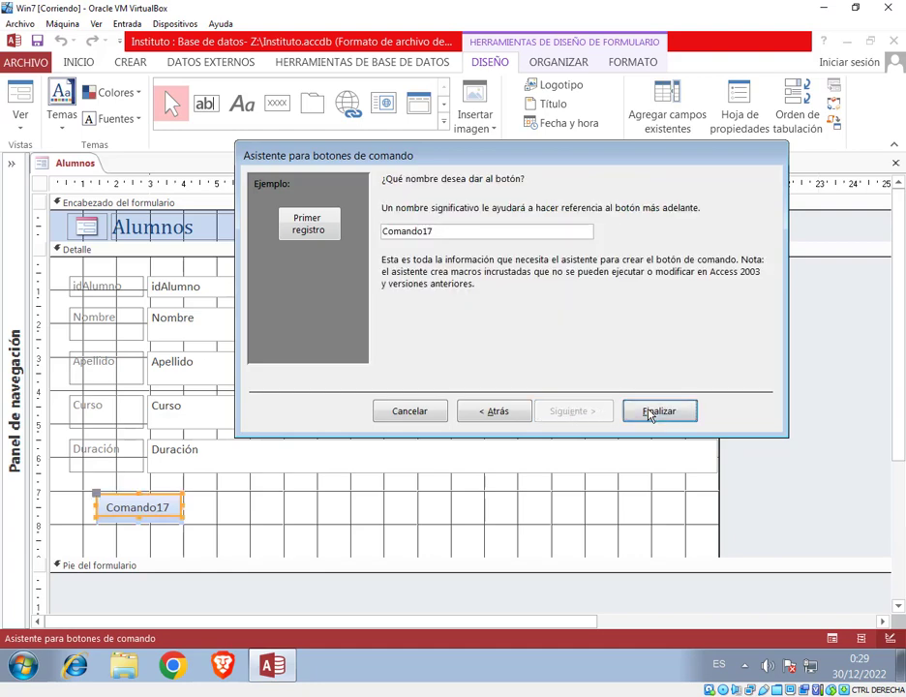
{"action": "left_click", "coordinate": [643, 411]}
Add a command button beside Primer registro with the action Ir al registro anterior and the text Registro anterior.
{"action": "left_click", "coordinate": [277, 104]}
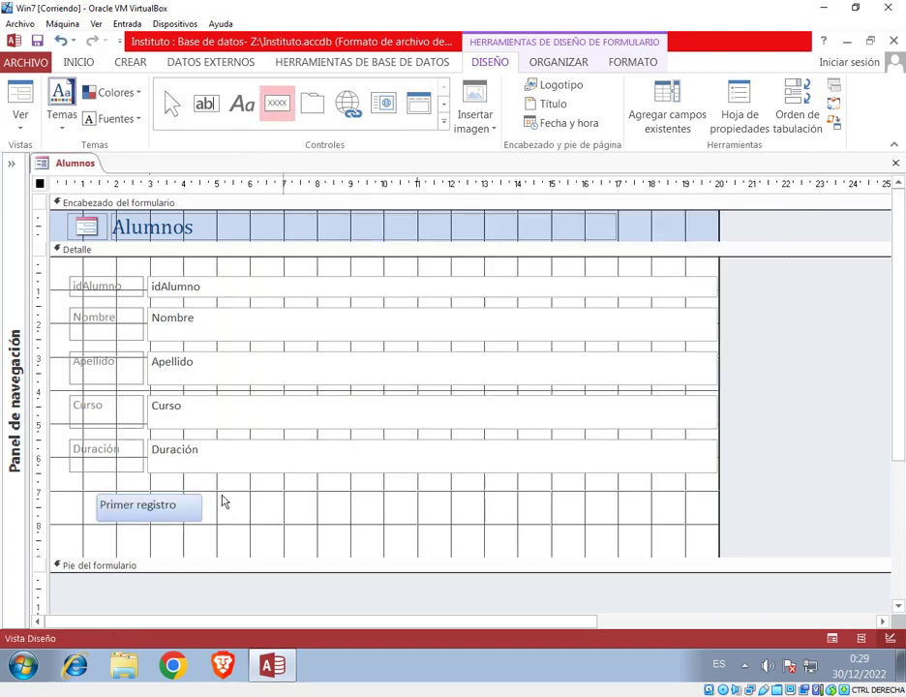
{"action": "left_click_drag", "start_coordinate": [222, 498], "coordinate": [301, 531]}
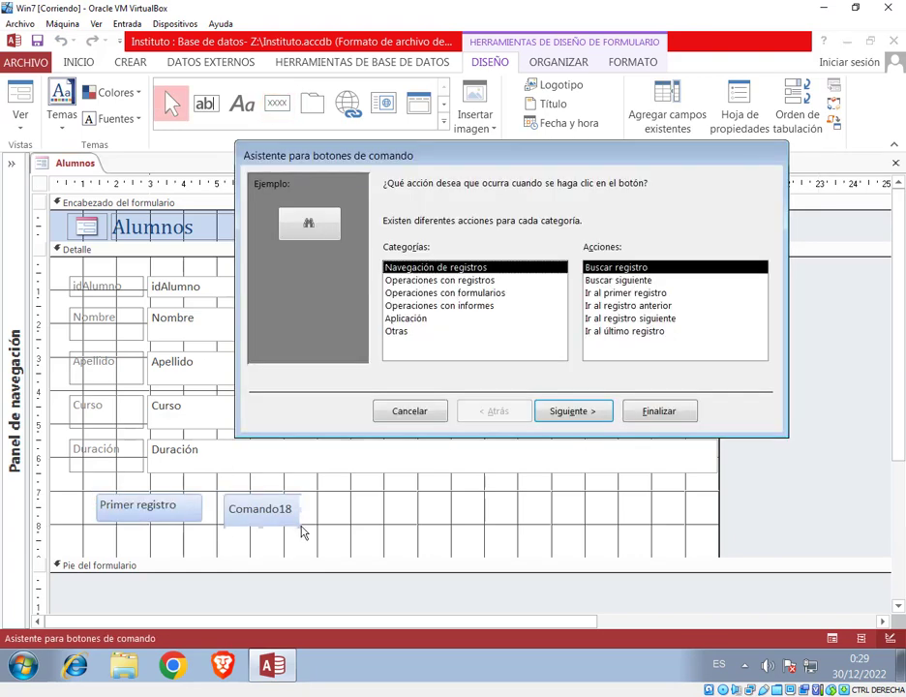
{"action": "left_click", "coordinate": [596, 305]}
{"action": "left_click", "coordinate": [572, 411]}
{"action": "left_click", "coordinate": [392, 251]}
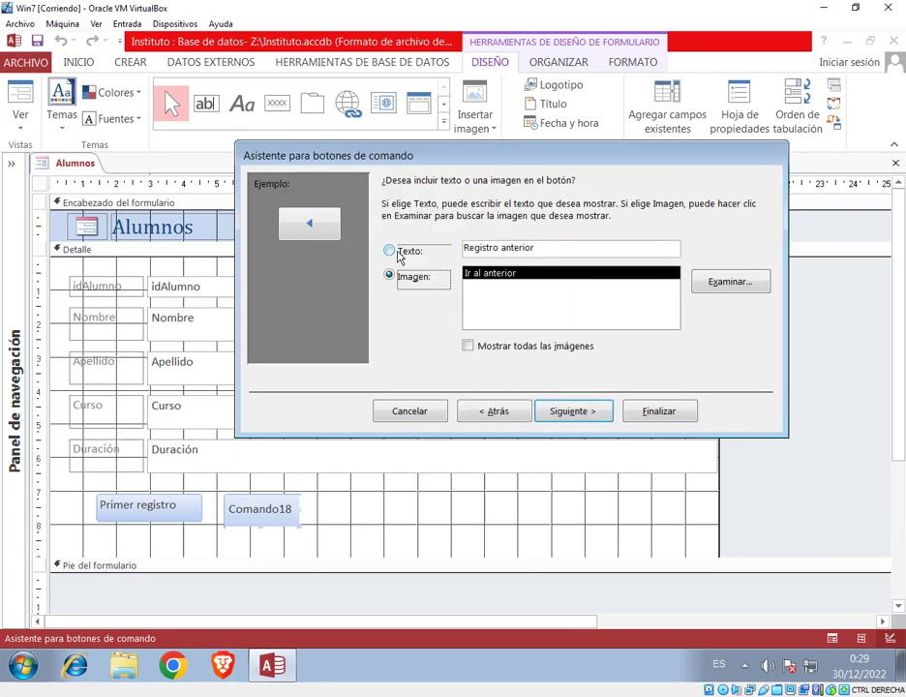
{"action": "left_click", "coordinate": [581, 412]}
{"action": "left_click", "coordinate": [659, 412]}
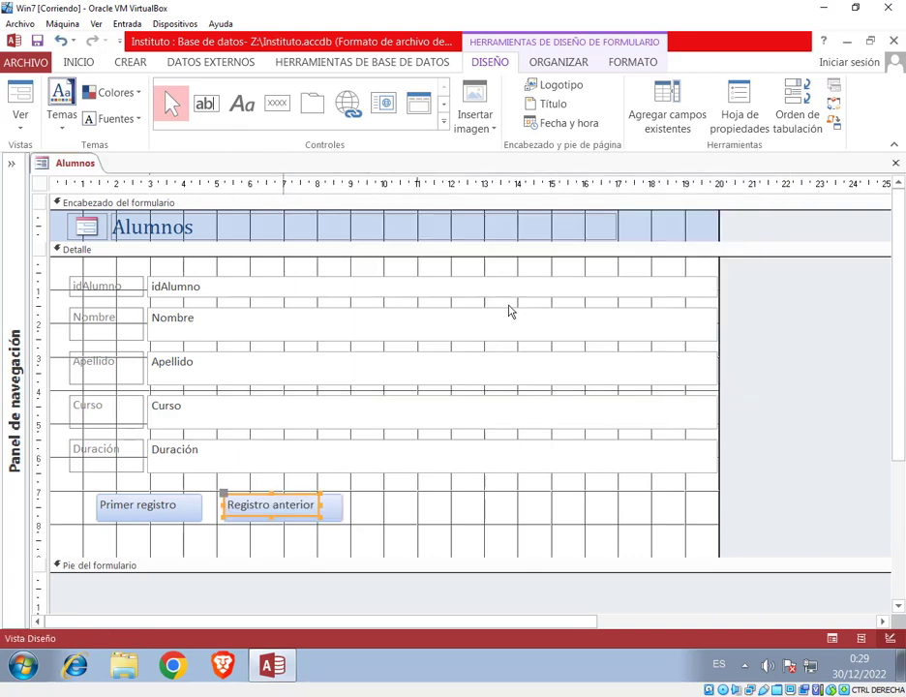
Add a command button beside Registro anterior with the action Ir al registro siguiente and the text Registro siguiente.
{"action": "left_click", "coordinate": [277, 104]}
{"action": "left_click_drag", "start_coordinate": [373, 491], "coordinate": [475, 525]}
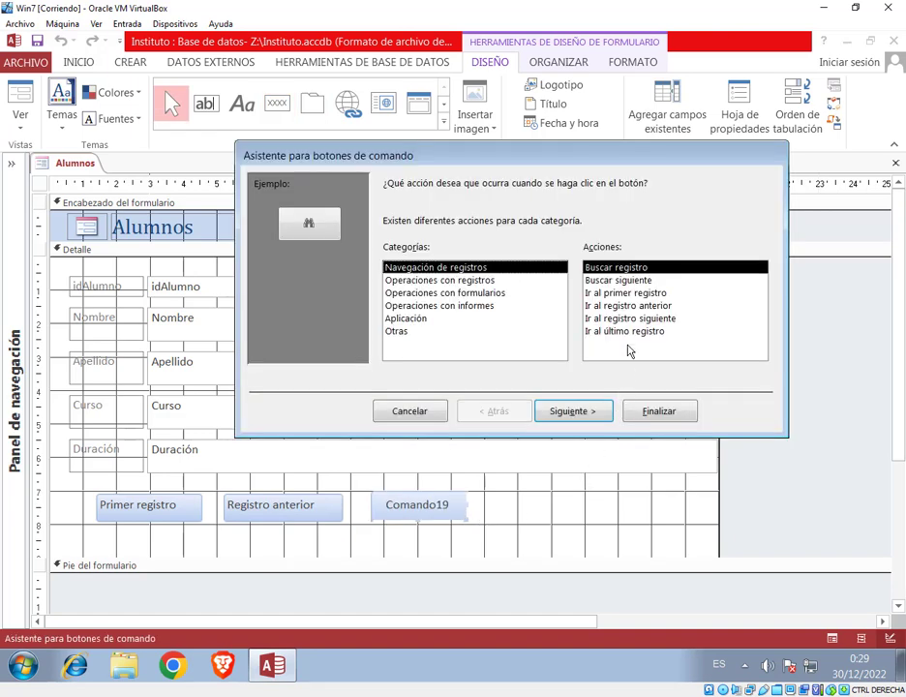
{"action": "left_click", "coordinate": [587, 318]}
{"action": "left_click", "coordinate": [567, 411]}
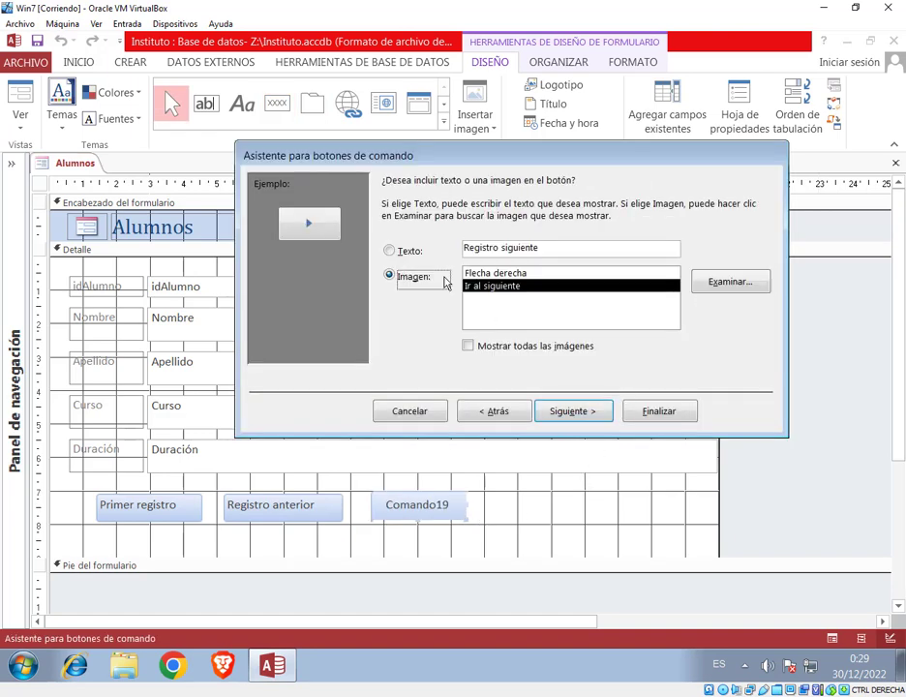
{"action": "left_click", "coordinate": [412, 252]}
{"action": "left_click", "coordinate": [573, 412]}
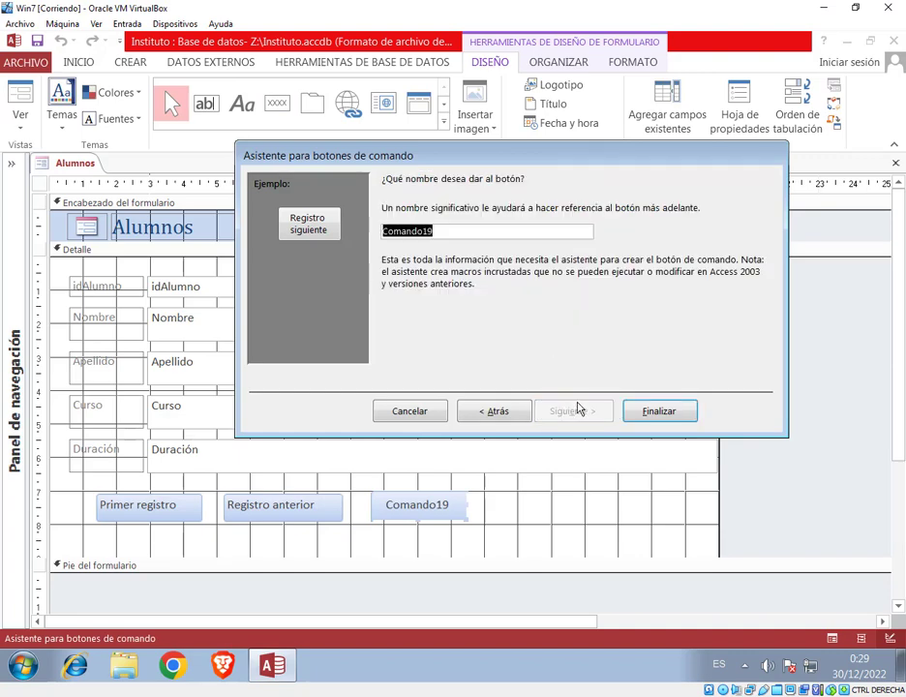
{"action": "left_click", "coordinate": [641, 413]}
{"action": "left_click", "coordinate": [577, 477]}
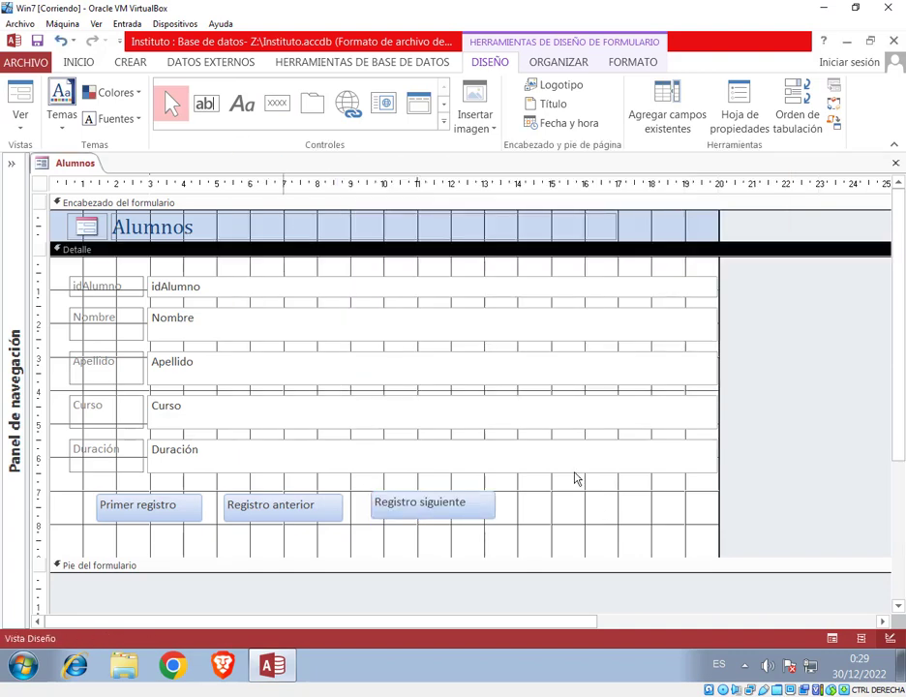
Add an Ir al último registro button with the text Último registro at the row's end and align it with Registro siguiente.
{"action": "left_click", "coordinate": [277, 103]}
{"action": "left_click_drag", "start_coordinate": [529, 489], "coordinate": [631, 521]}
{"action": "left_click", "coordinate": [636, 331]}
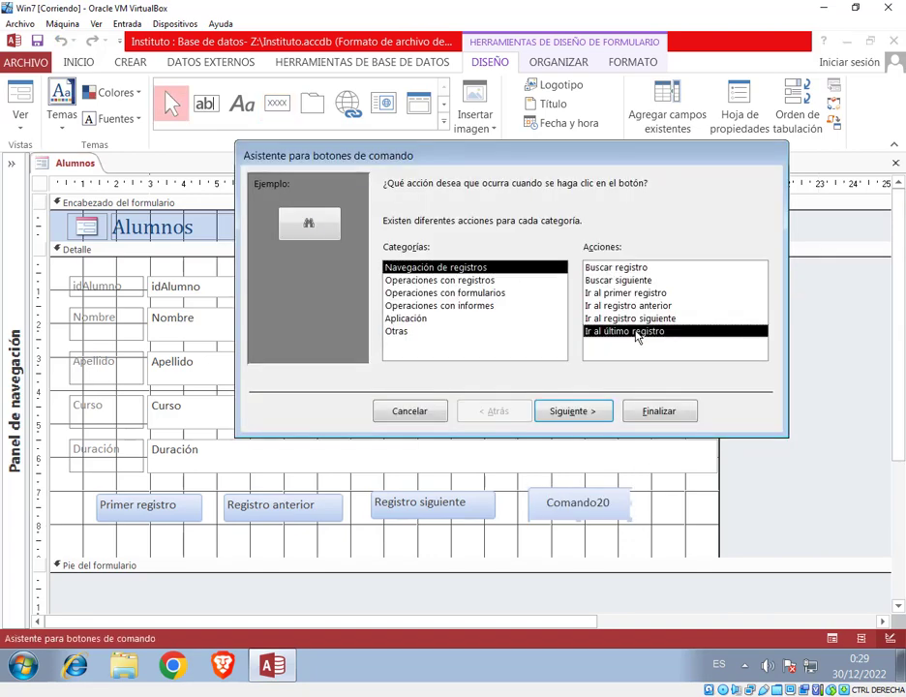
{"action": "left_click", "coordinate": [596, 411]}
{"action": "left_click", "coordinate": [412, 258]}
{"action": "left_click", "coordinate": [583, 412]}
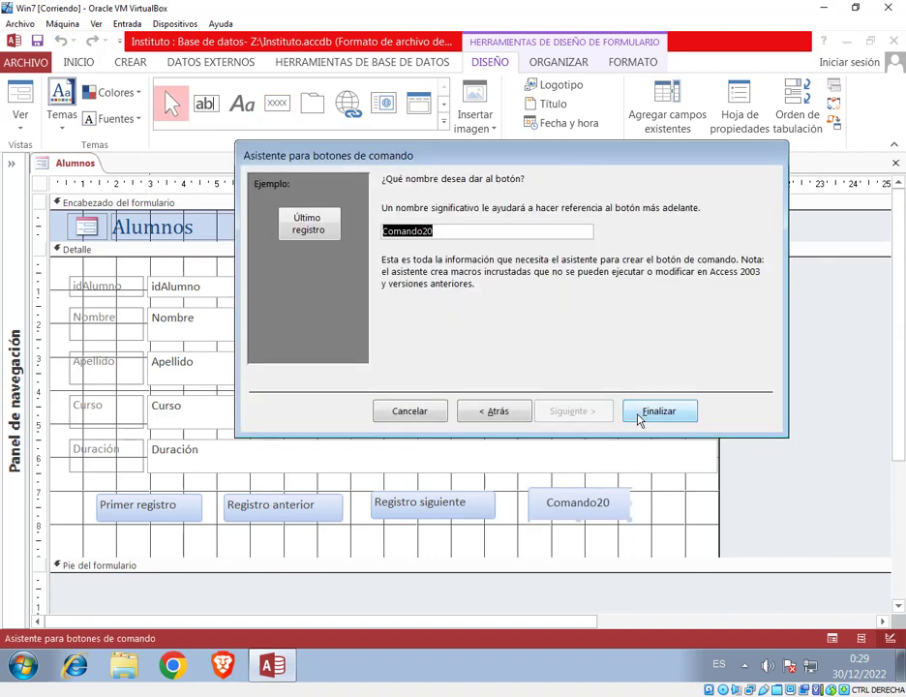
{"action": "left_click", "coordinate": [641, 416]}
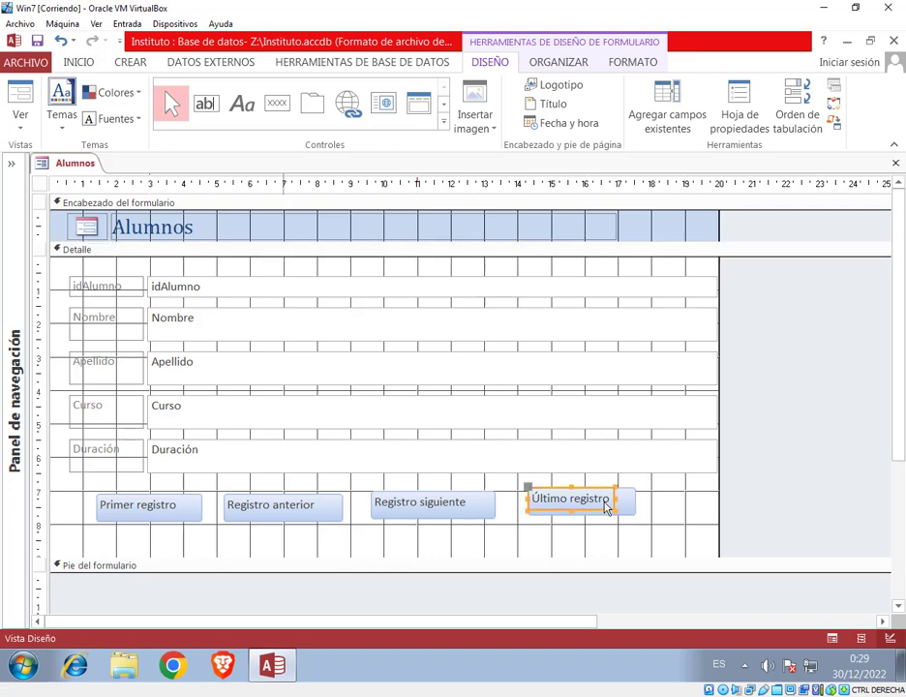
{"action": "left_click_drag", "start_coordinate": [616, 508], "coordinate": [629, 510]}
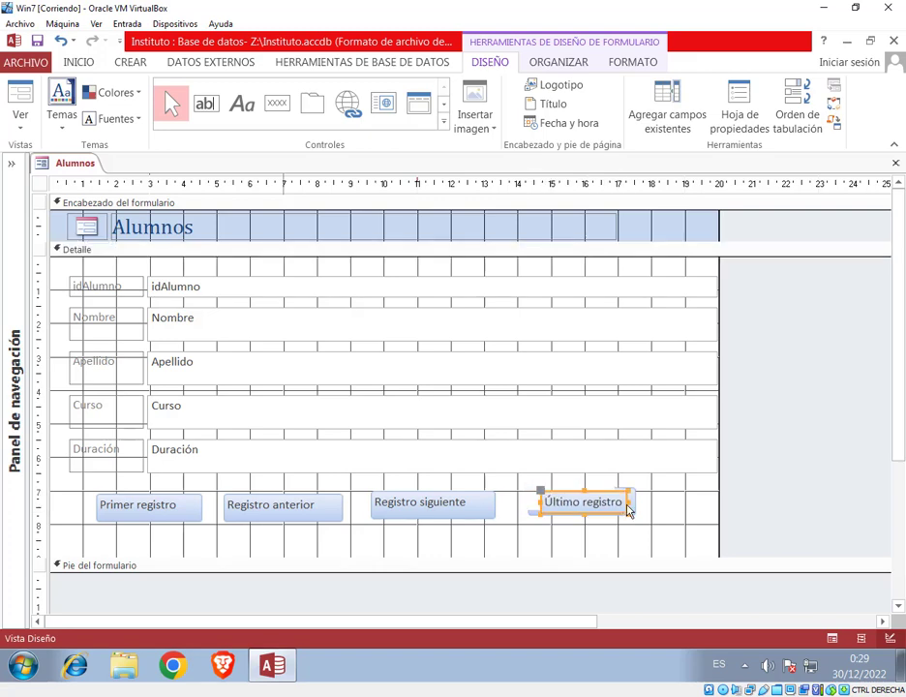
{"action": "left_click", "coordinate": [744, 558]}
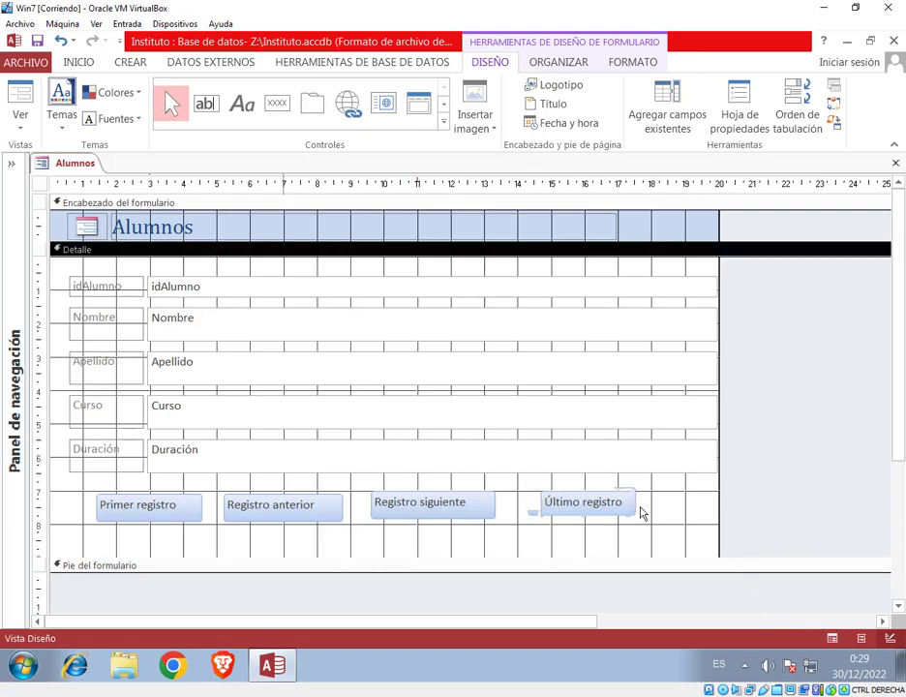
Display the Alumnos form in Form view and test the last, next, previous and first record buttons.
{"action": "right_click", "coordinate": [81, 167]}
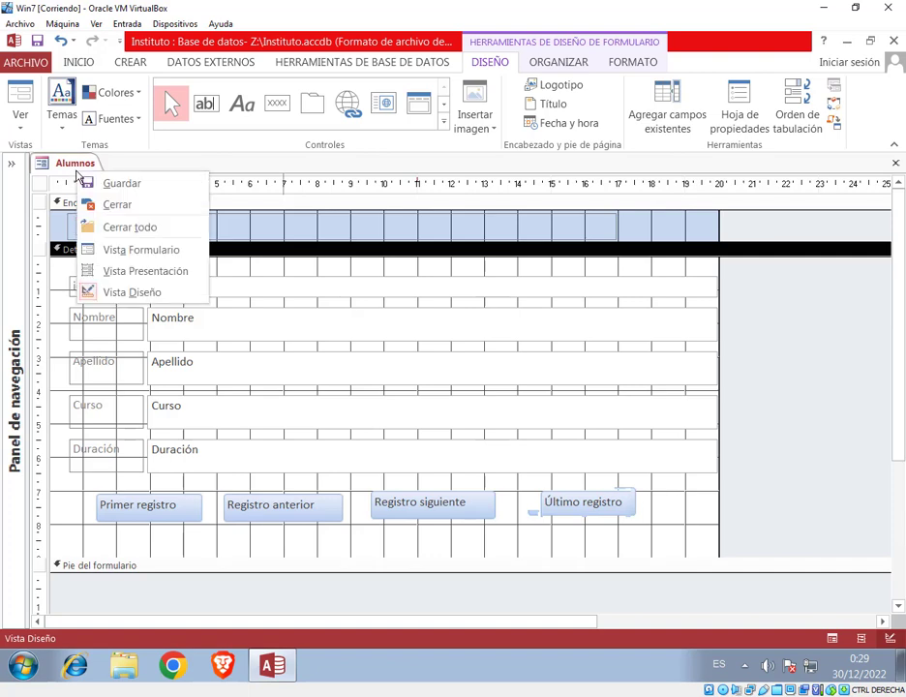
{"action": "left_click", "coordinate": [120, 250]}
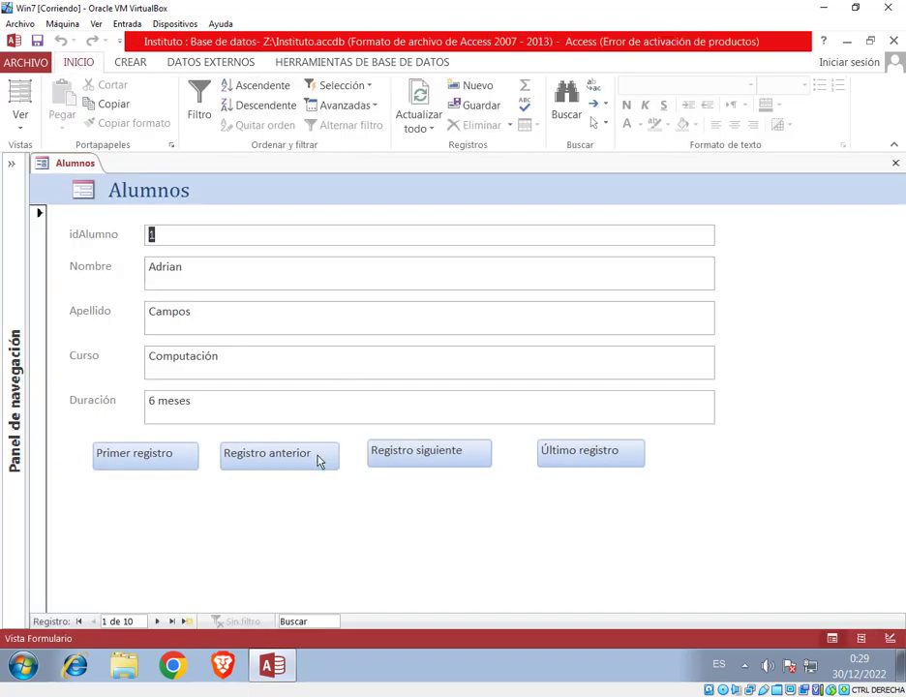
{"action": "left_click", "coordinate": [604, 460]}
{"action": "left_click", "coordinate": [458, 452]}
{"action": "left_click", "coordinate": [271, 458]}
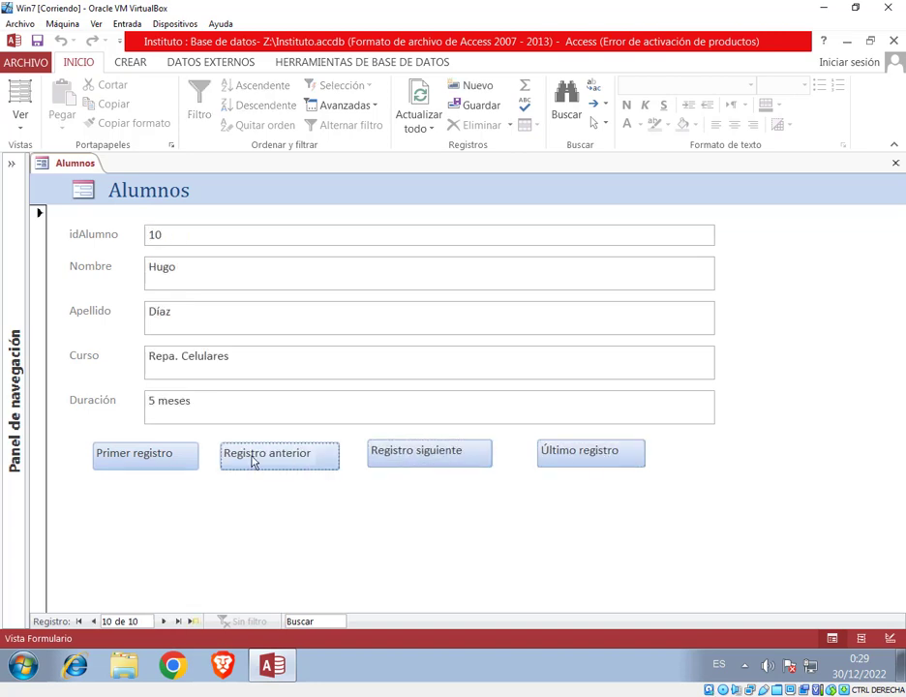
{"action": "left_click", "coordinate": [160, 457]}
{"action": "left_click", "coordinate": [442, 456]}
{"action": "left_click", "coordinate": [442, 456]}
{"action": "left_click", "coordinate": [442, 456]}
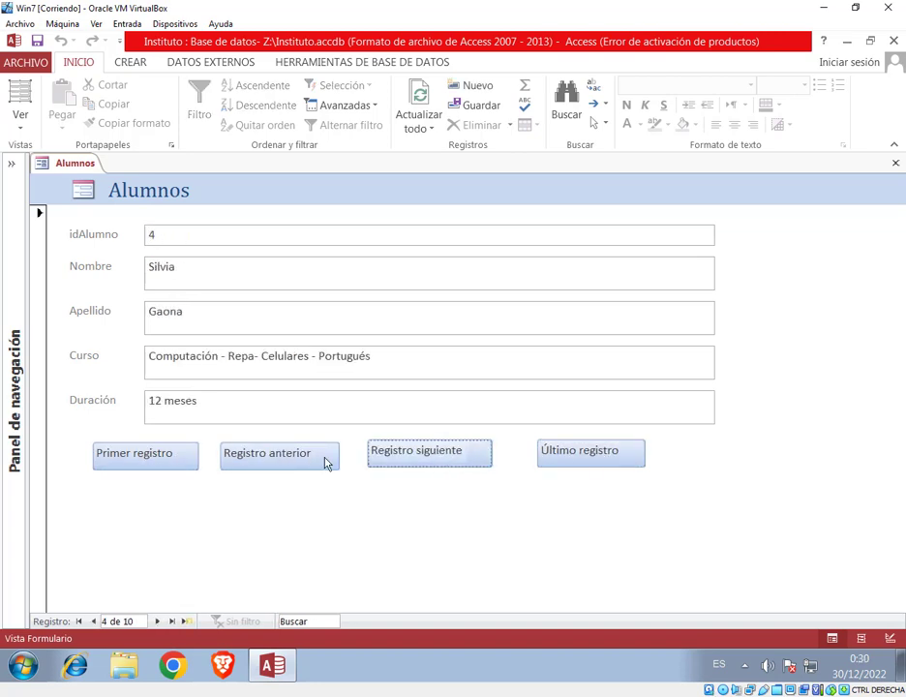
{"action": "left_click", "coordinate": [293, 456]}
{"action": "left_click", "coordinate": [293, 456]}
{"action": "left_click", "coordinate": [293, 456]}
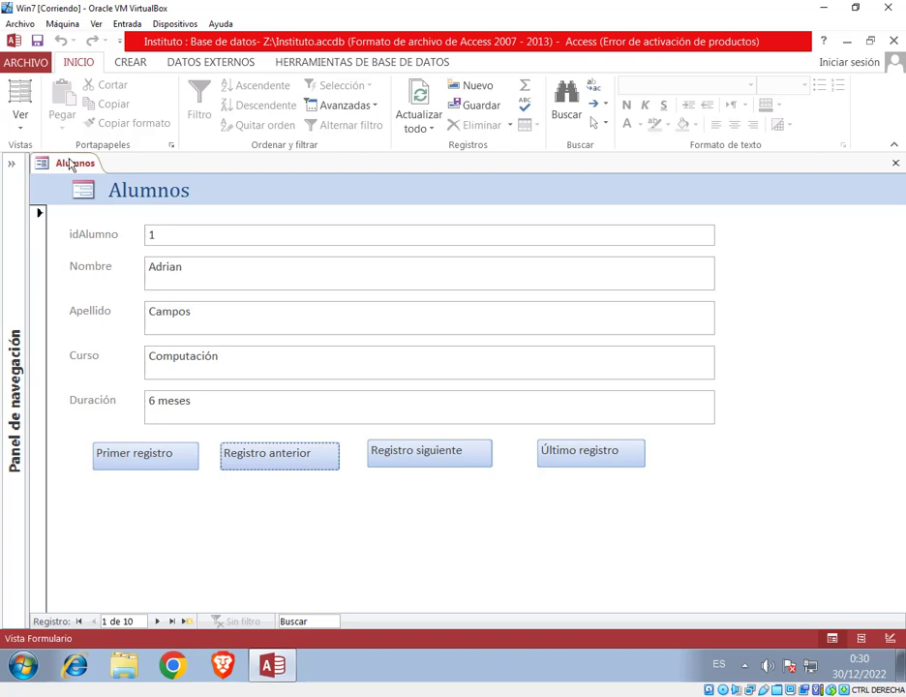
Return the Alumnos form to Design view, shift the Último registro button away and move it back level with Registro siguiente.
{"action": "right_click", "coordinate": [64, 162]}
{"action": "left_click", "coordinate": [121, 281]}
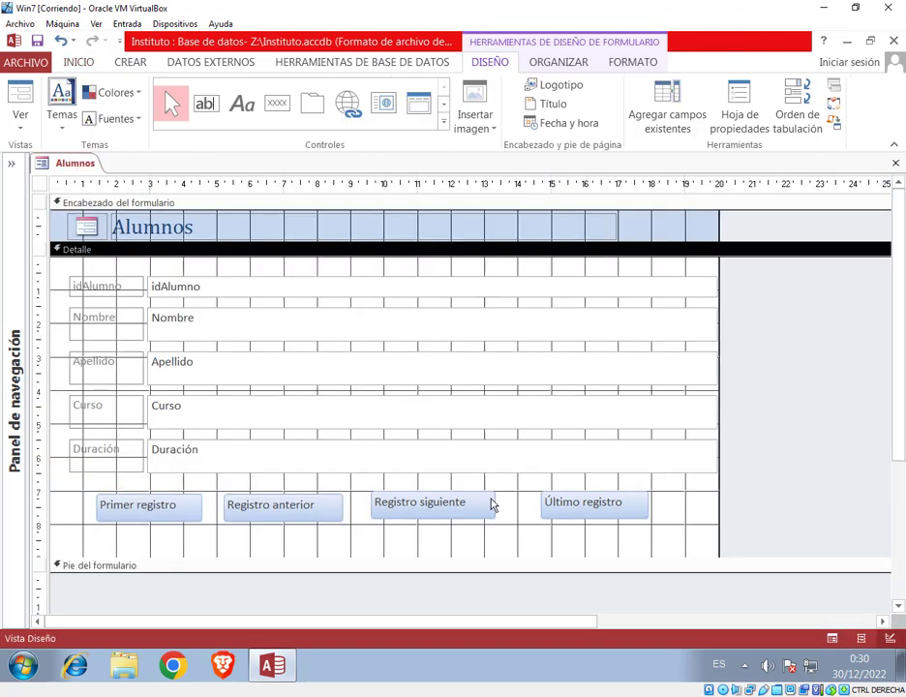
{"action": "left_click", "coordinate": [573, 512]}
{"action": "left_click_drag", "start_coordinate": [573, 508], "coordinate": [661, 520]}
{"action": "left_click", "coordinate": [590, 538]}
{"action": "left_click", "coordinate": [669, 546]}
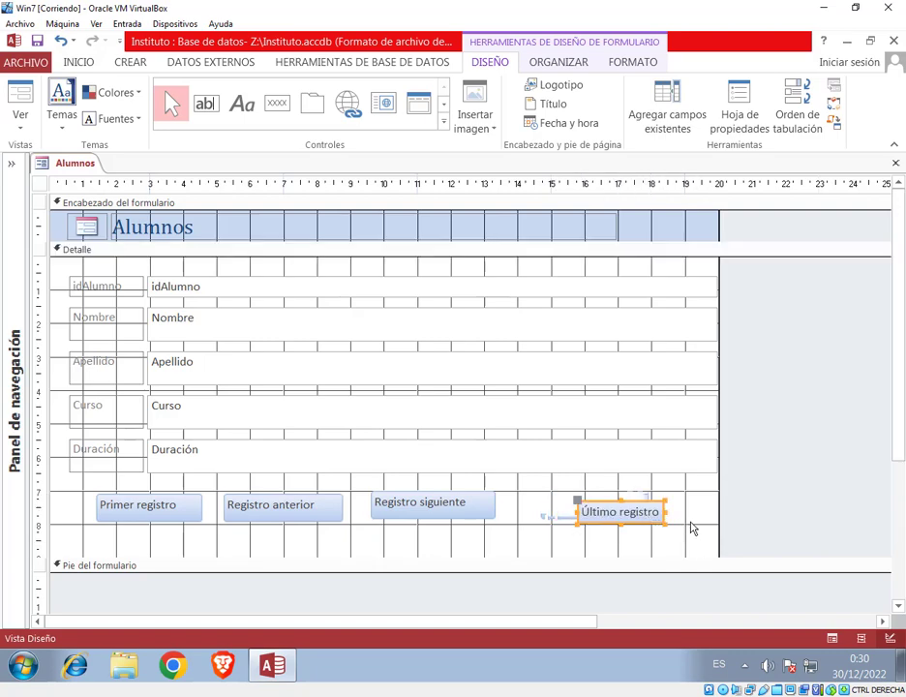
{"action": "left_click", "coordinate": [692, 527]}
{"action": "left_click_drag", "start_coordinate": [896, 469], "coordinate": [899, 479]}
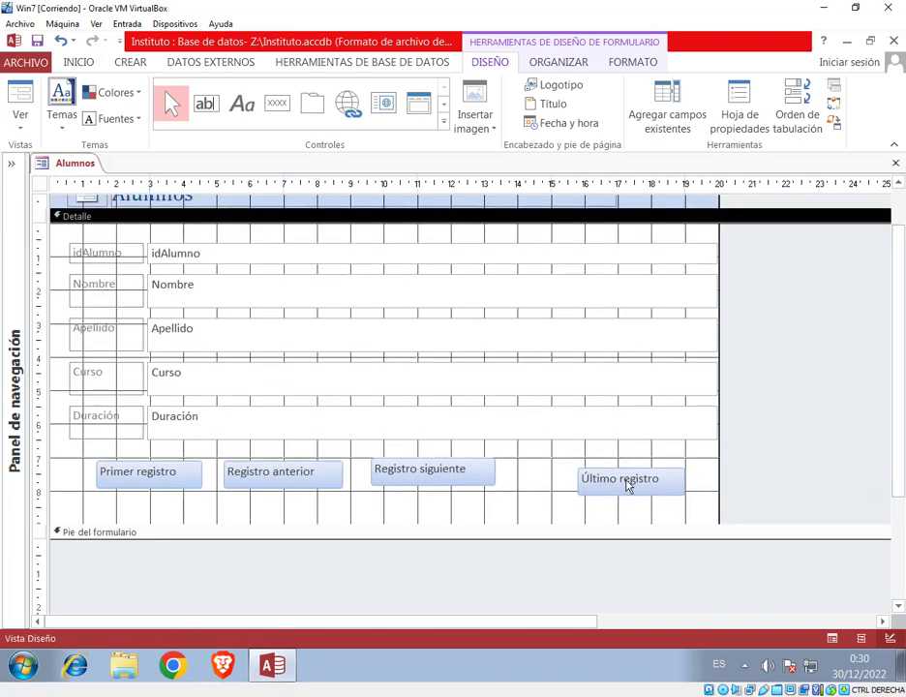
{"action": "left_click_drag", "start_coordinate": [631, 486], "coordinate": [593, 474]}
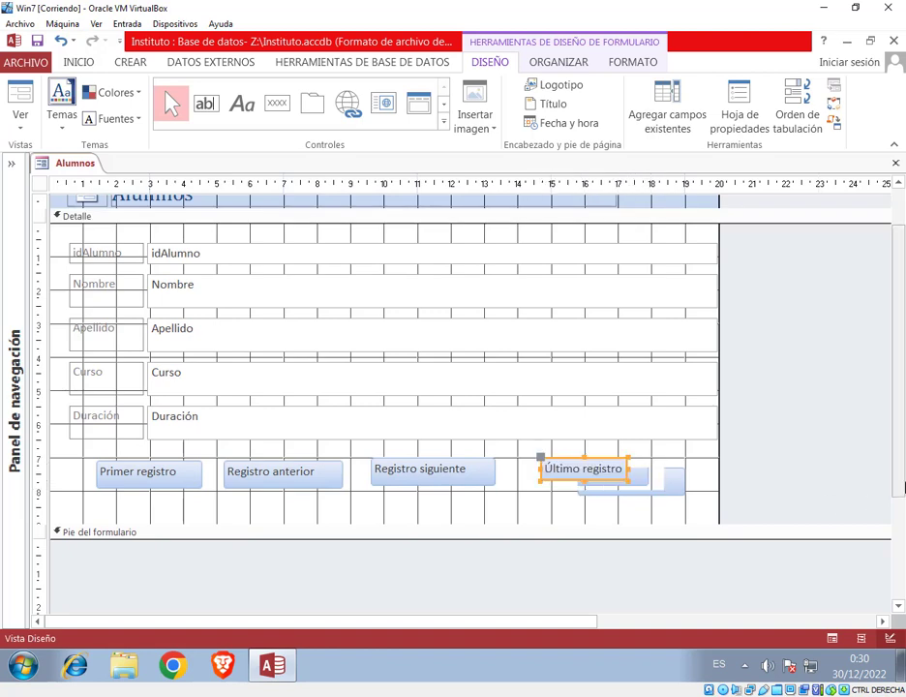
{"action": "left_click_drag", "start_coordinate": [898, 488], "coordinate": [900, 492]}
{"action": "left_click", "coordinate": [677, 461]}
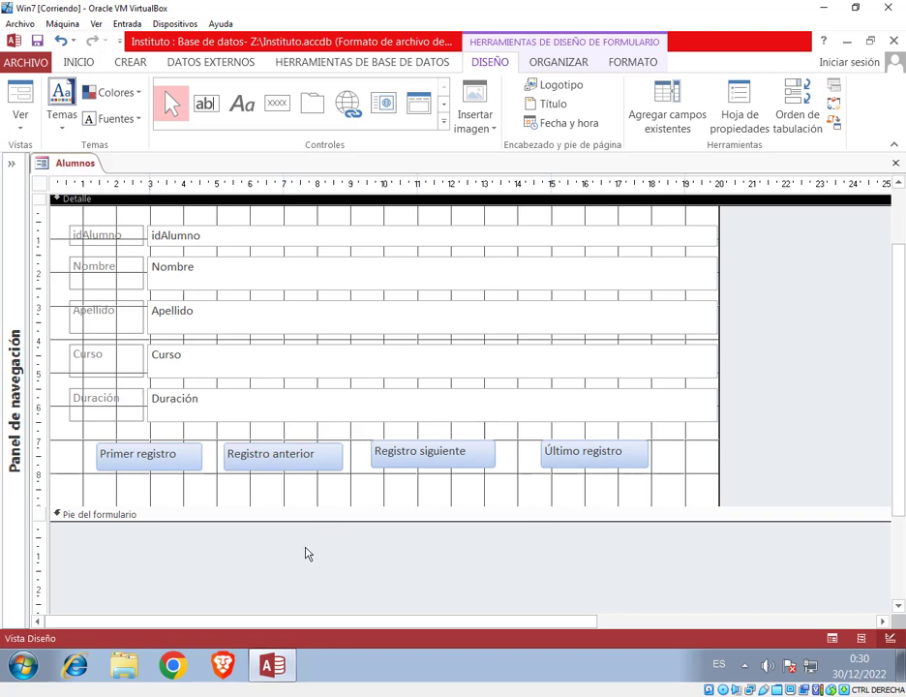
Switch to the Google Meet call and read the latest chat messages.
{"action": "left_click", "coordinate": [88, 619]}
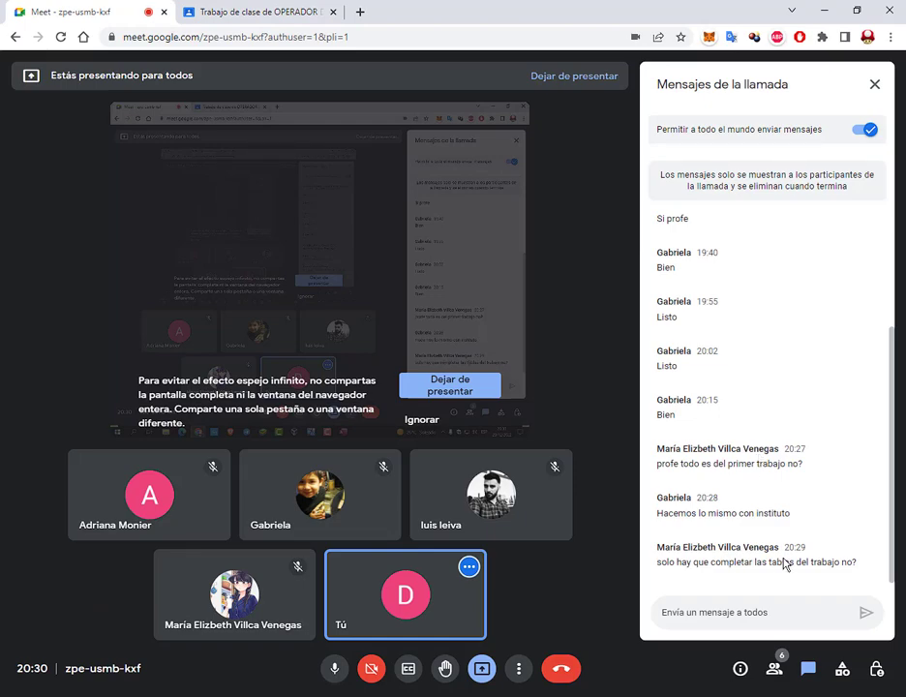
Switch to the Agenda database, close the Amigos form and display the object creation commands with the Amigos table selected.
{"action": "left_click", "coordinate": [506, 695]}
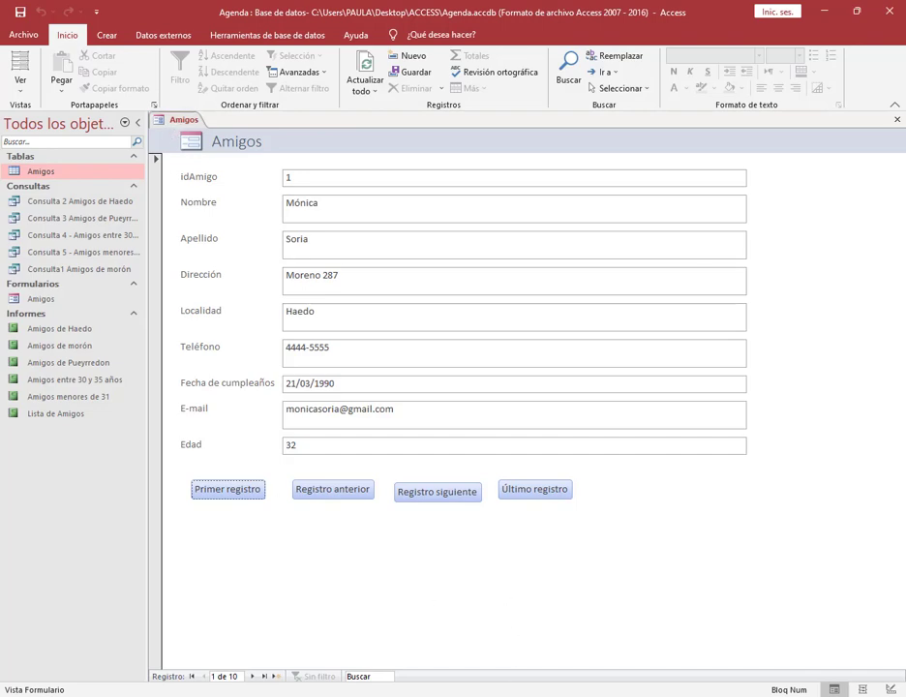
{"action": "left_click", "coordinate": [517, 695]}
{"action": "left_click", "coordinate": [41, 172]}
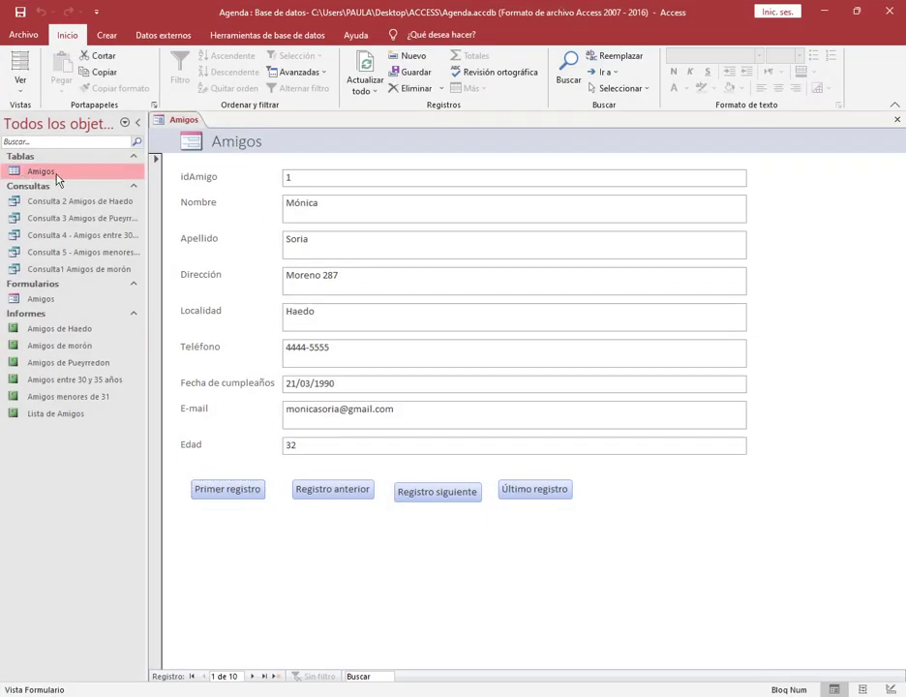
{"action": "key", "text": "ctrl+w"}
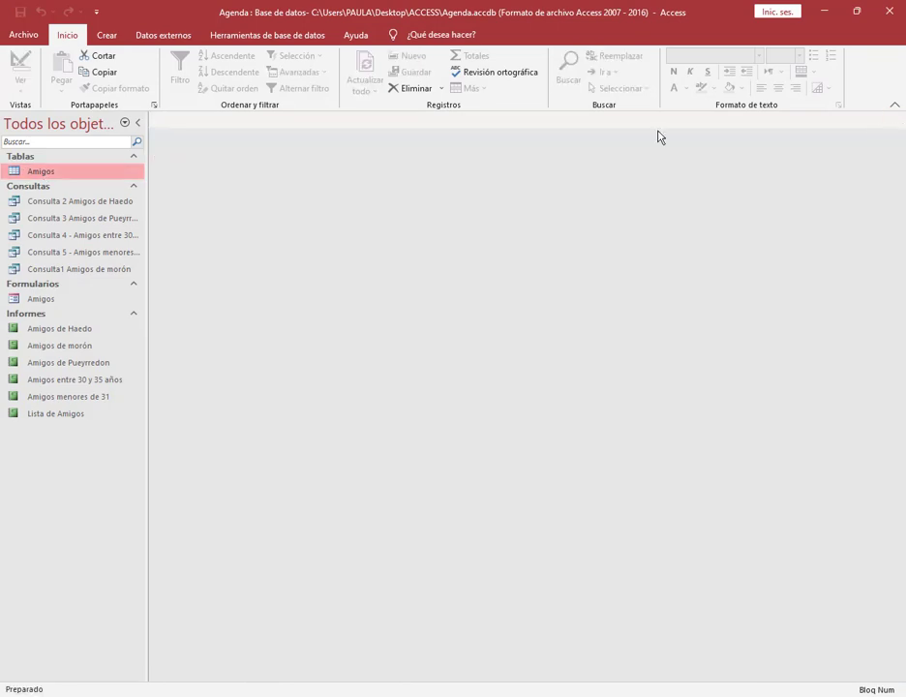
{"action": "left_click", "coordinate": [109, 36]}
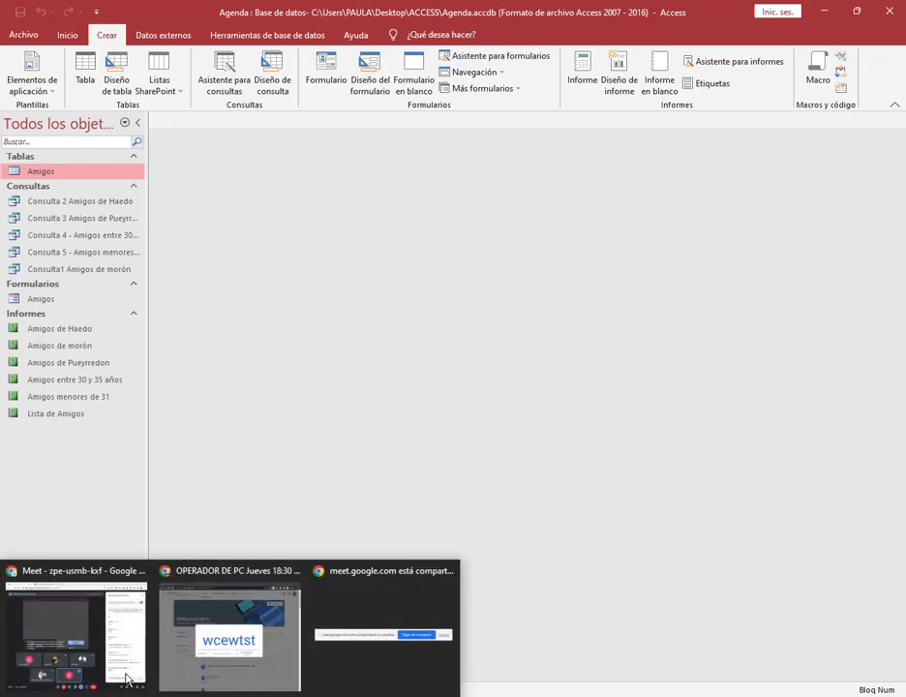
Switch to Chrome and bring up the Trabajo de clase page of the OPERADOR DE PC class in Google Classroom.
{"action": "left_click", "coordinate": [73, 634]}
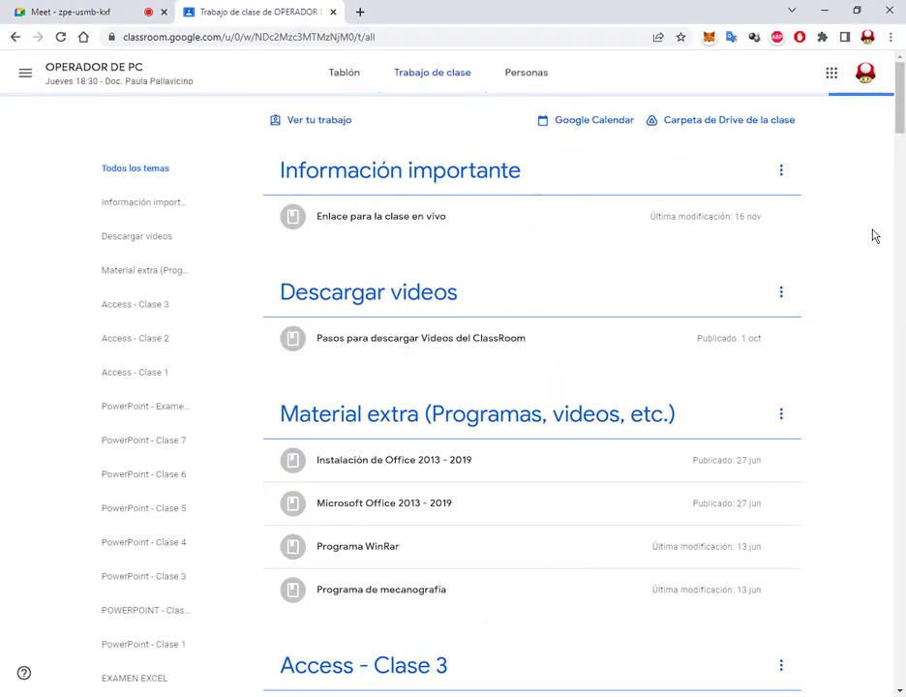
Expand the Access - Clase 3 Tarea and open its attached Clase 3 Drive folder holding Practica Nº 3.pdf.
{"action": "scroll", "coordinate": [873, 237], "scroll_direction": "down", "scroll_amount": 4}
{"action": "scroll", "coordinate": [873, 236], "scroll_direction": "down", "scroll_amount": 4}
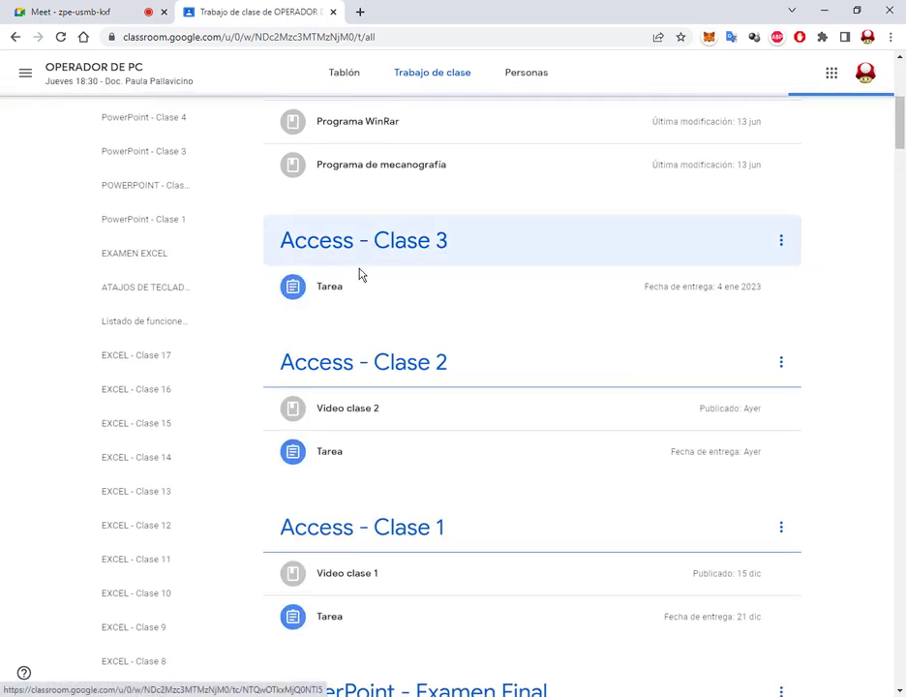
{"action": "left_click", "coordinate": [335, 302]}
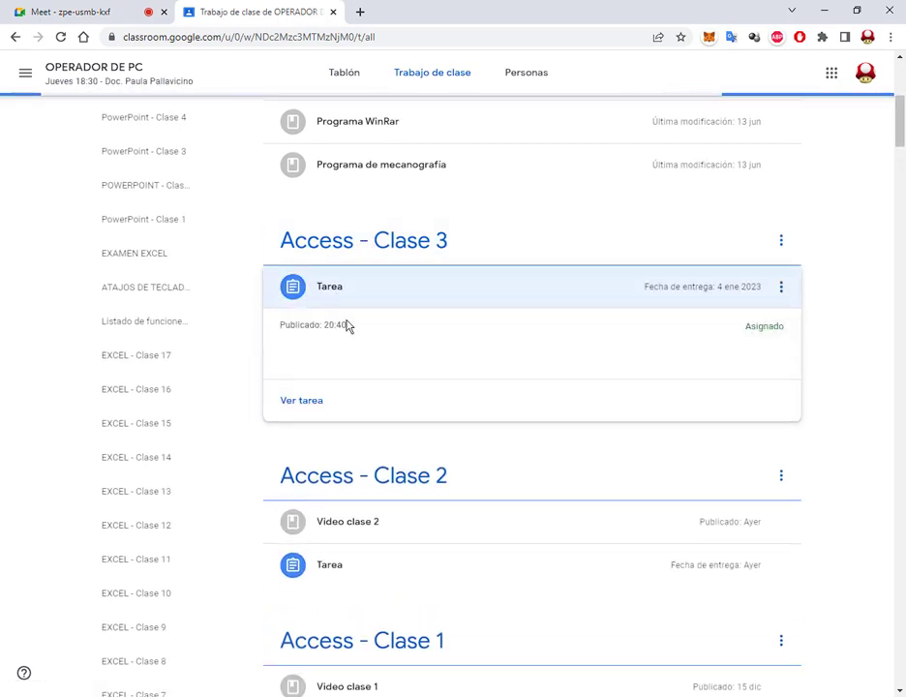
{"action": "left_click", "coordinate": [387, 382]}
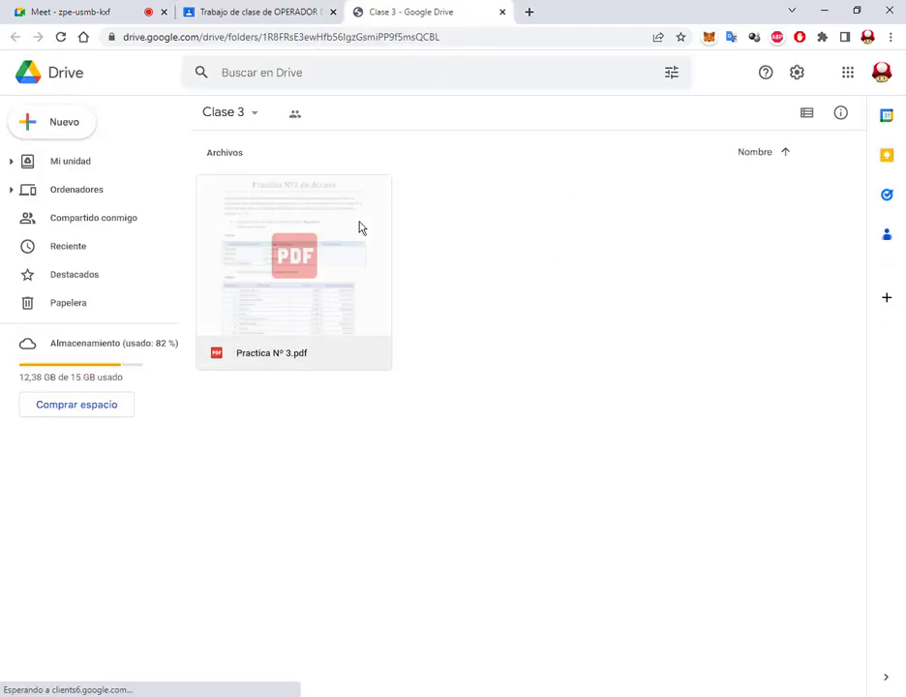
{"action": "right_click", "coordinate": [305, 252]}
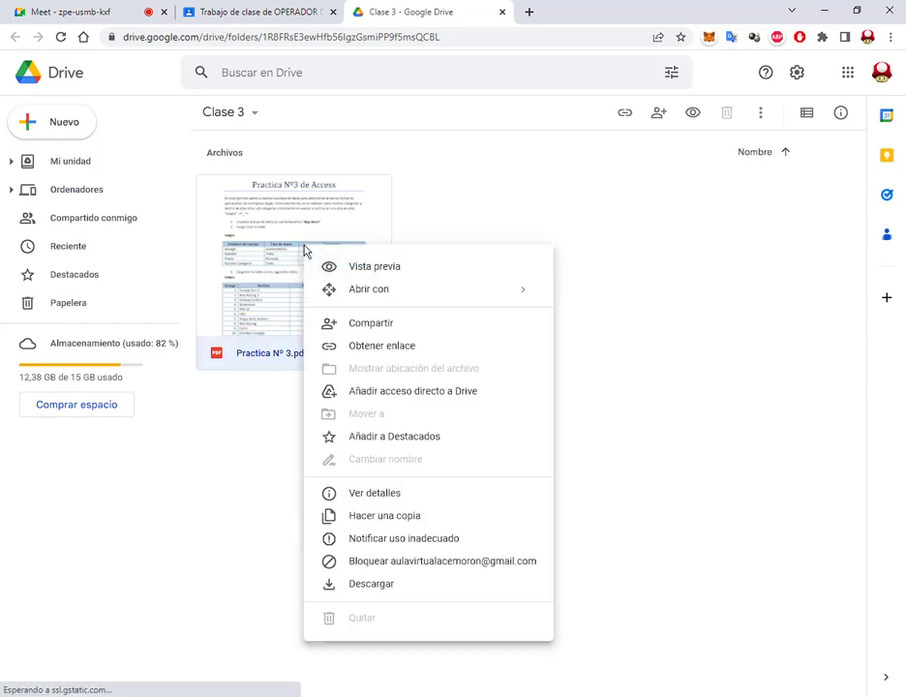
{"action": "left_click", "coordinate": [618, 316]}
{"action": "left_click", "coordinate": [111, 15]}
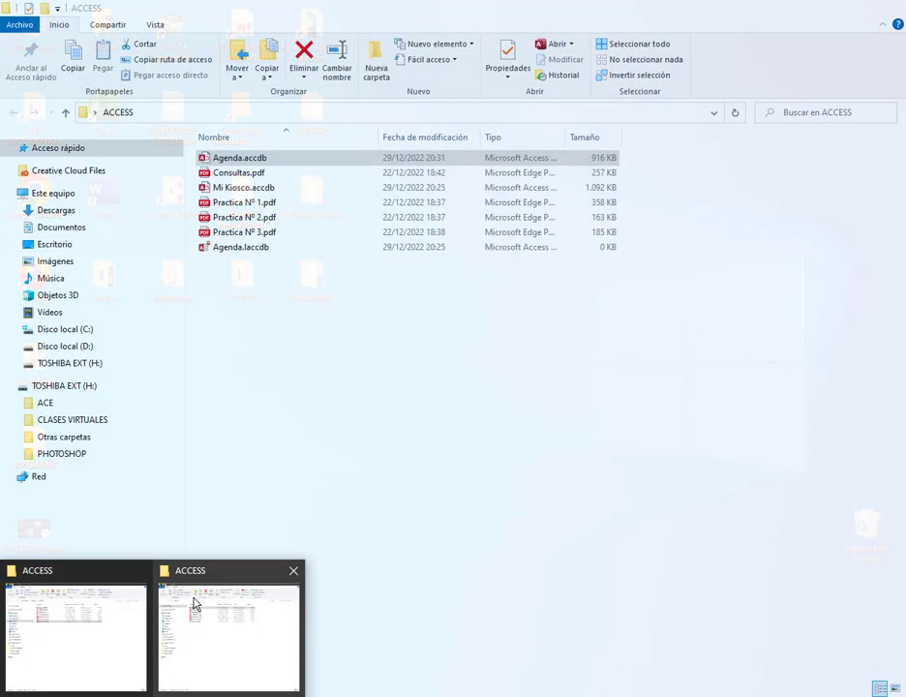
Switch to the ACCESS folder in File Explorer and open Practica Nº 3.pdf.
{"action": "left_click", "coordinate": [193, 604]}
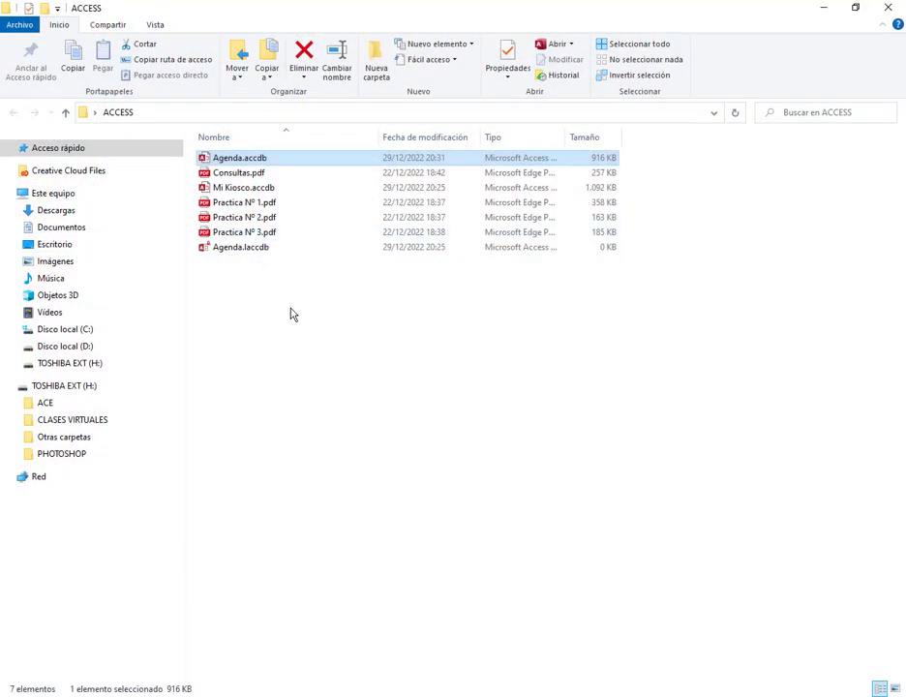
{"action": "left_click", "coordinate": [496, 695]}
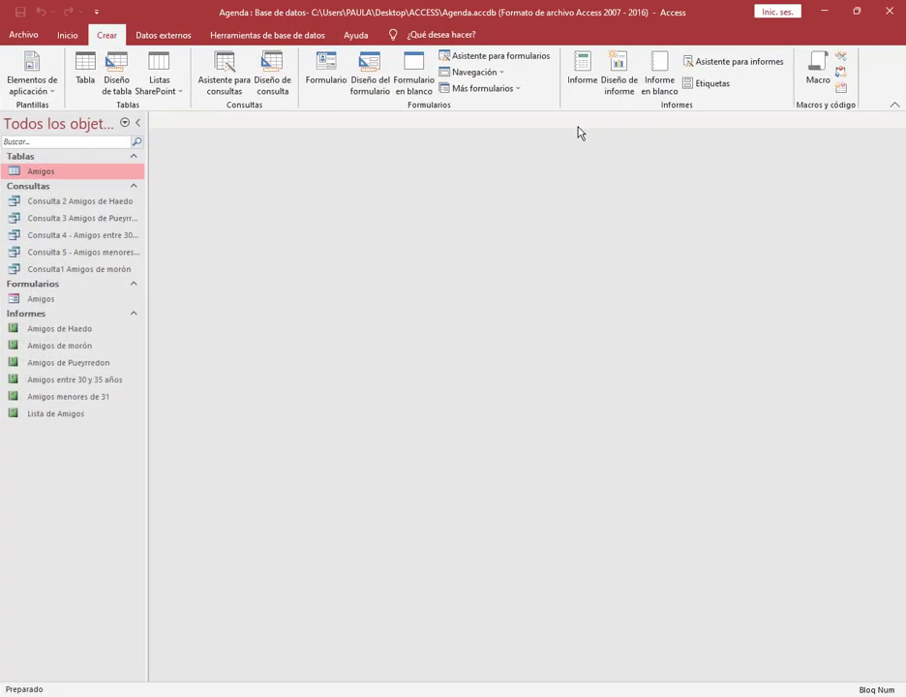
{"action": "double_click", "coordinate": [578, 11]}
{"action": "left_click", "coordinate": [513, 37]}
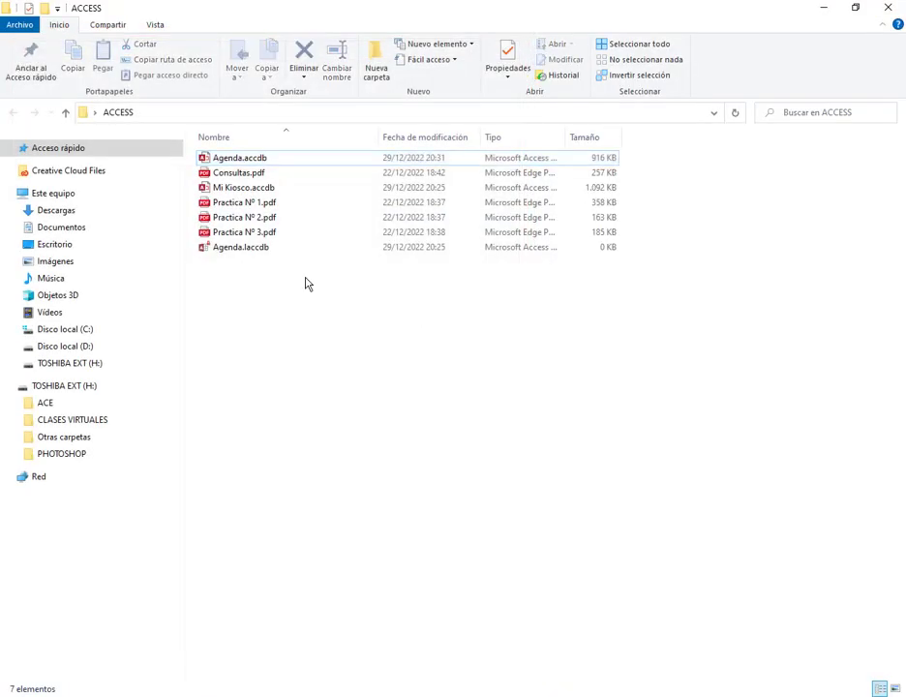
{"action": "double_click", "coordinate": [233, 233]}
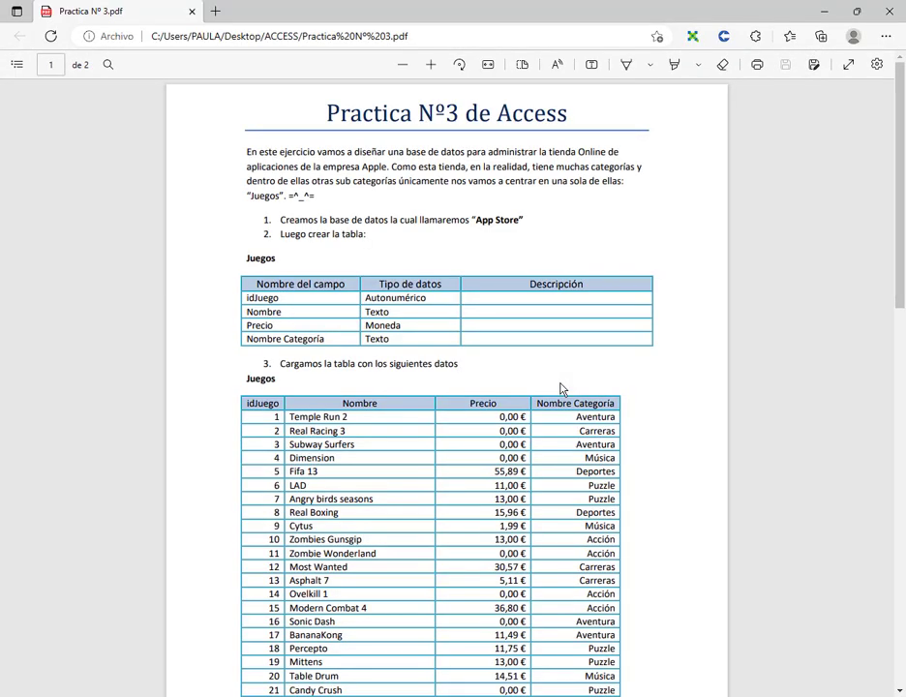
Read through the Practica Nº 3 exercise, covering the Juegos table, its data and the Consultas, Informes and Formularios tasks.
{"action": "scroll", "coordinate": [563, 388], "scroll_direction": "down", "scroll_amount": 2}
{"action": "scroll", "coordinate": [571, 104], "scroll_direction": "up", "scroll_amount": 1}
{"action": "scroll", "coordinate": [449, 237], "scroll_direction": "down", "scroll_amount": 8}
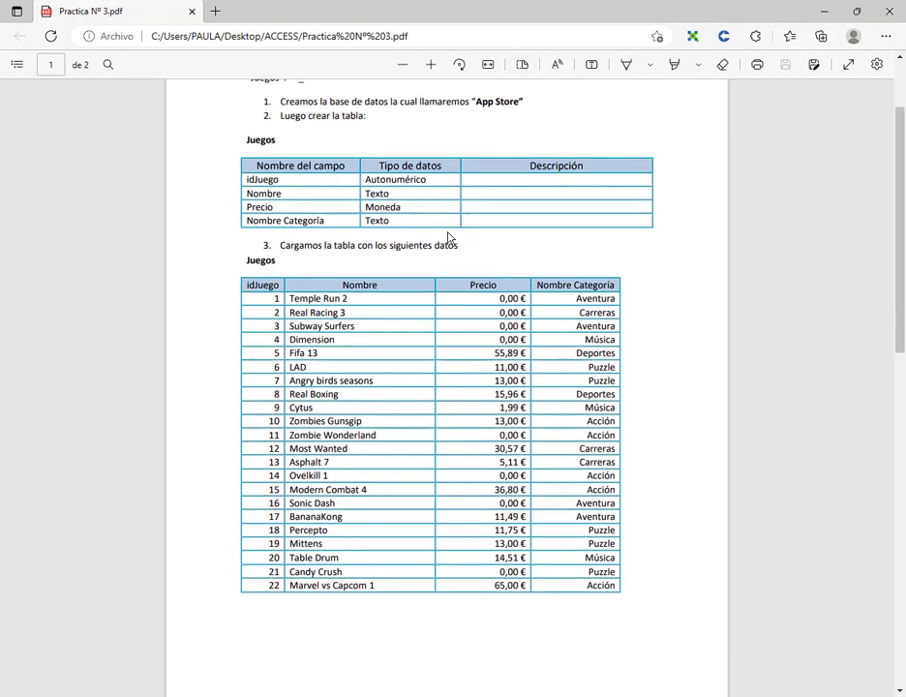
{"action": "scroll", "coordinate": [448, 239], "scroll_direction": "up", "scroll_amount": 3}
{"action": "scroll", "coordinate": [448, 239], "scroll_direction": "up", "scroll_amount": 1}
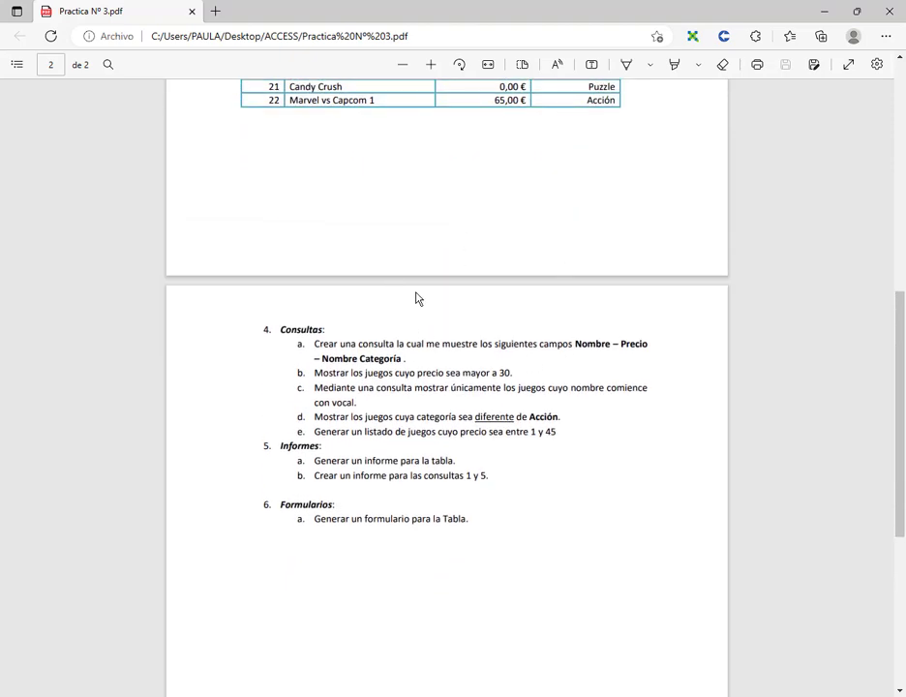
{"action": "scroll", "coordinate": [403, 349], "scroll_direction": "up", "scroll_amount": 6}
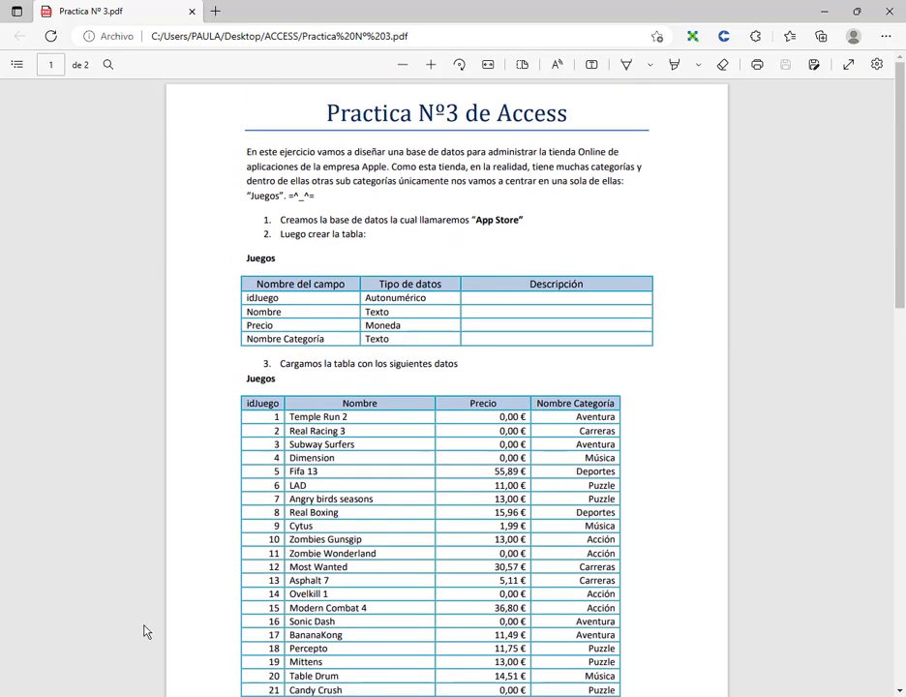
Check the Google Meet chat and return to the Practica Nº 3 PDF to point out the database name App Store.
{"action": "left_click", "coordinate": [117, 648]}
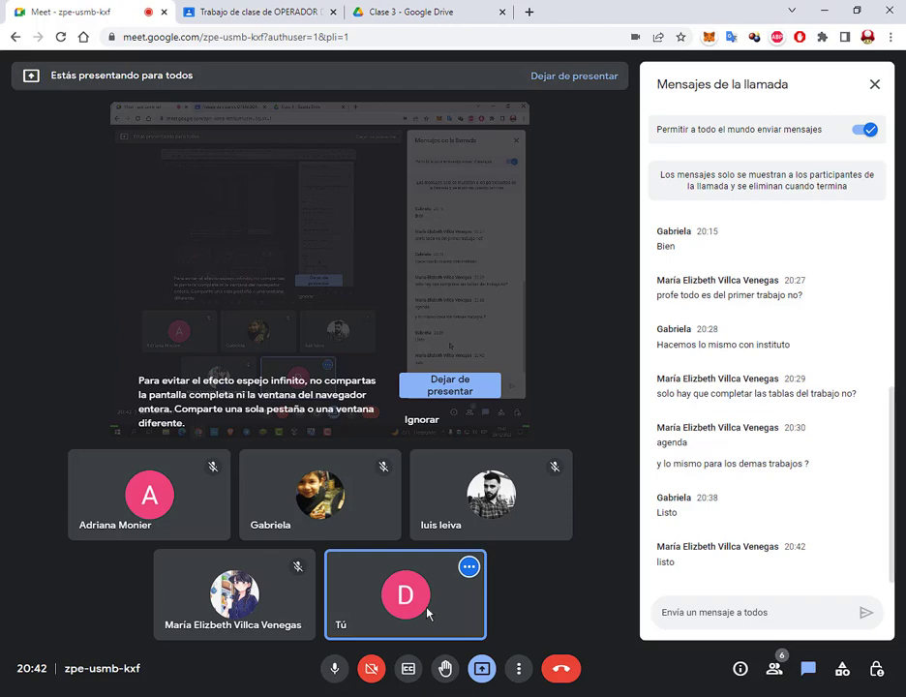
{"action": "key", "text": "alt+Tab"}
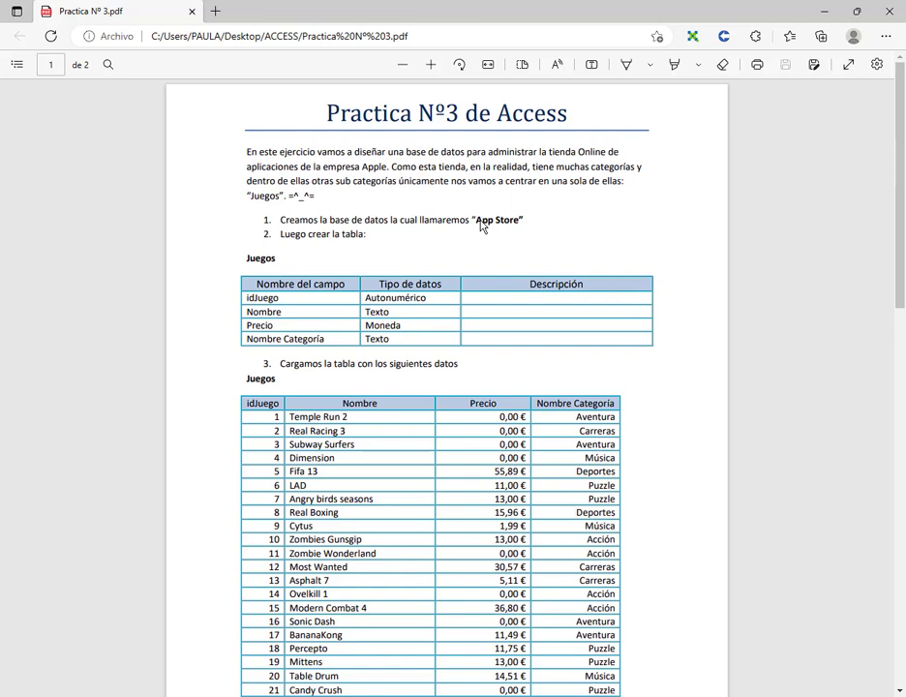
{"action": "left_click_drag", "start_coordinate": [475, 221], "coordinate": [534, 228]}
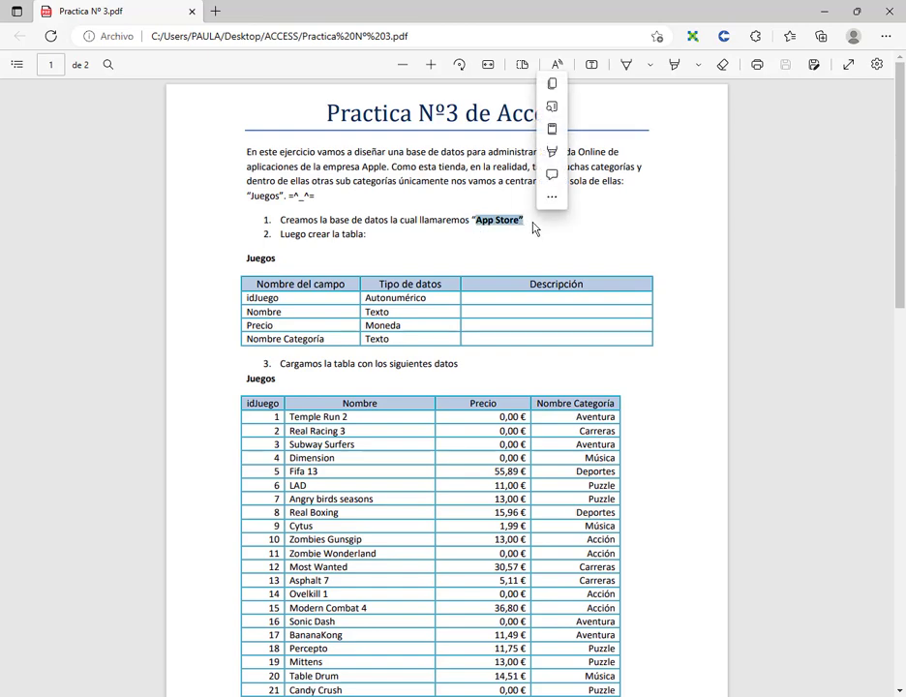
{"action": "left_click", "coordinate": [416, 240]}
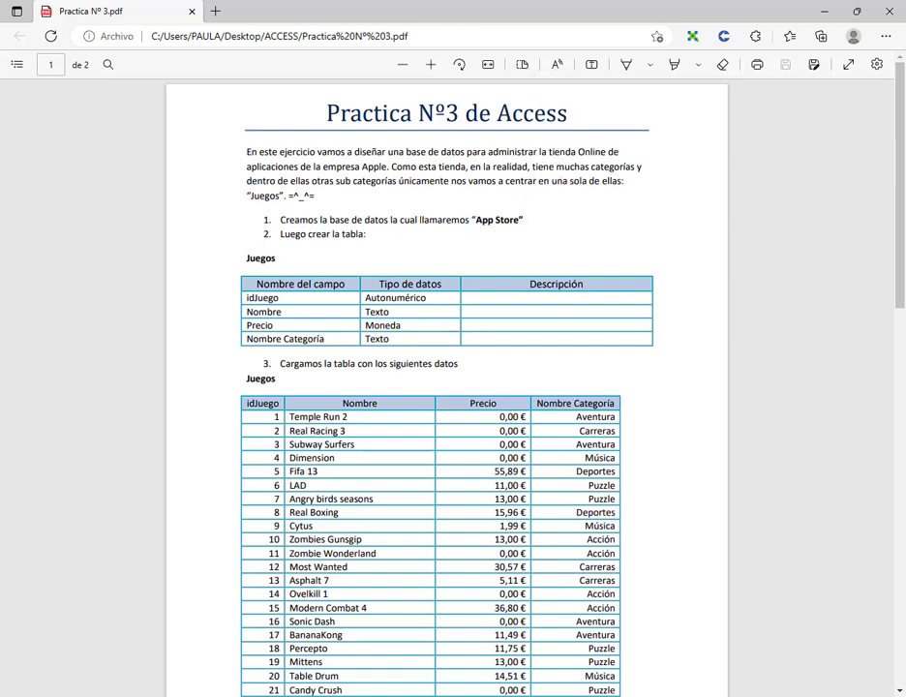
Launch a new maximized Access window and start a blank database.
{"action": "key", "text": "super+s"}
{"action": "type", "text": "ac"}
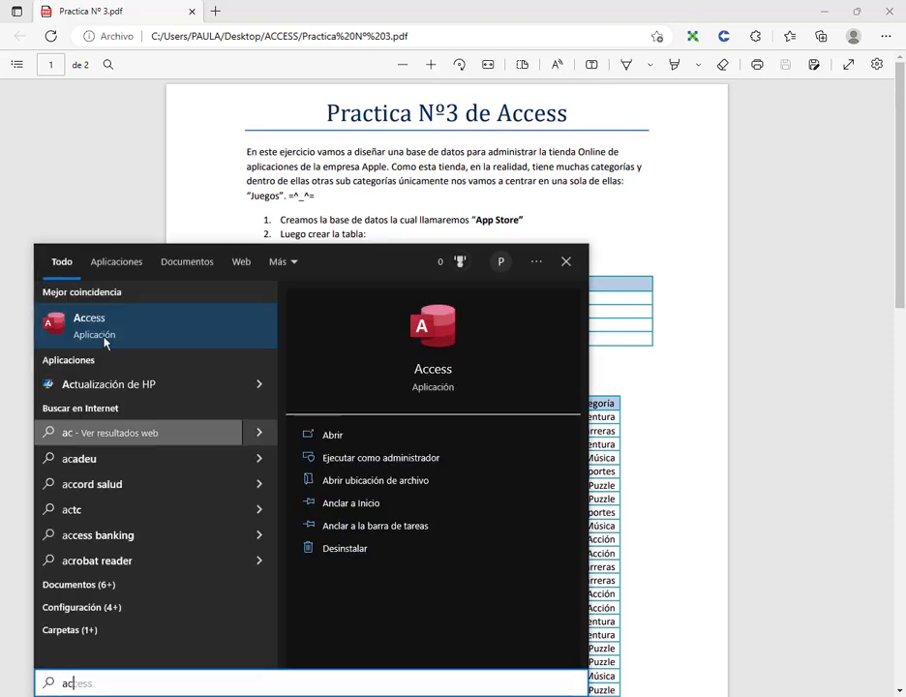
{"action": "left_click", "coordinate": [434, 357]}
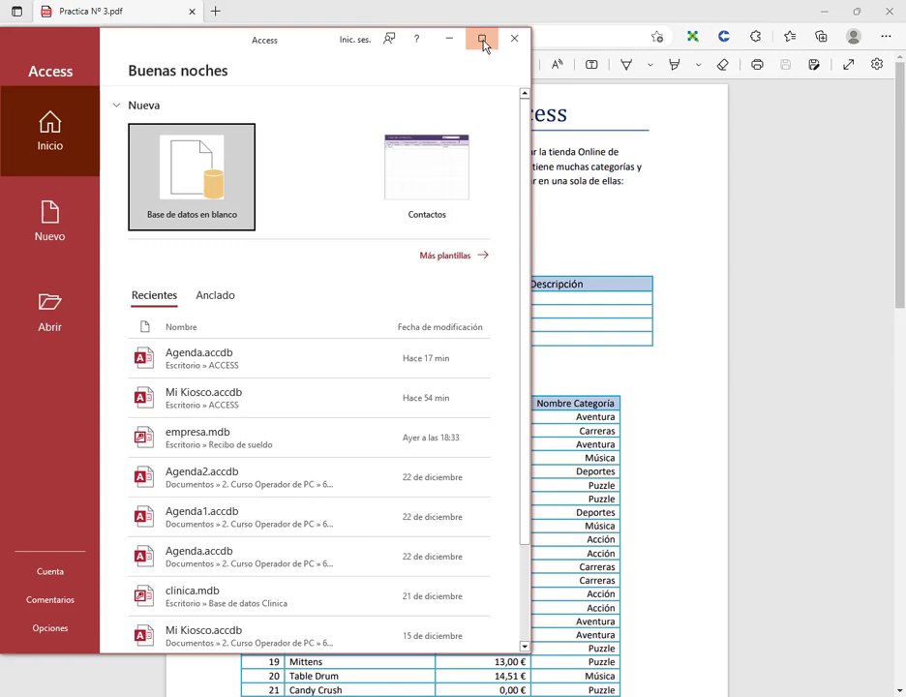
{"action": "left_click", "coordinate": [481, 38]}
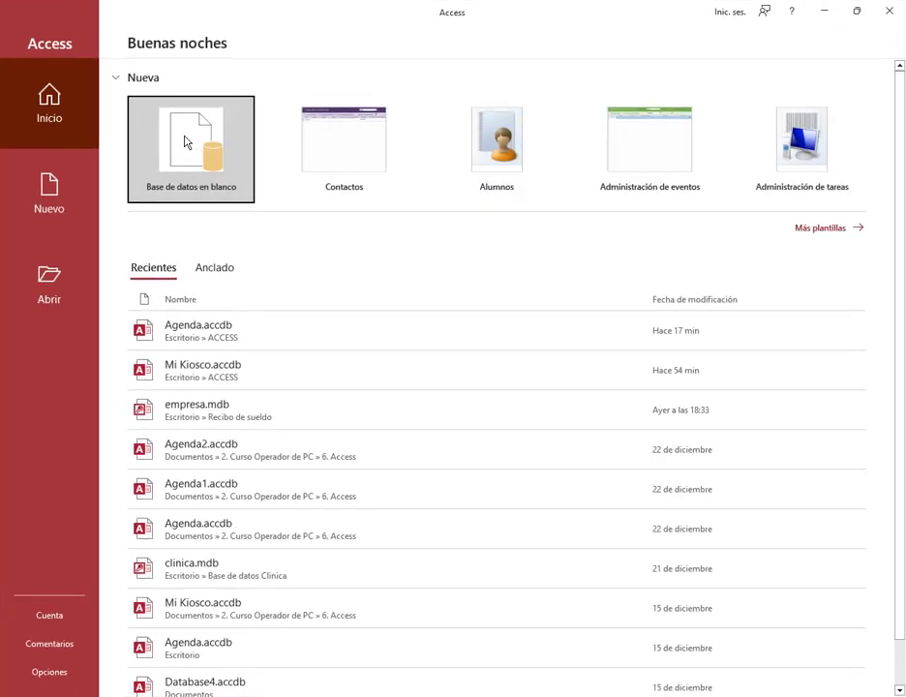
{"action": "left_click", "coordinate": [186, 143]}
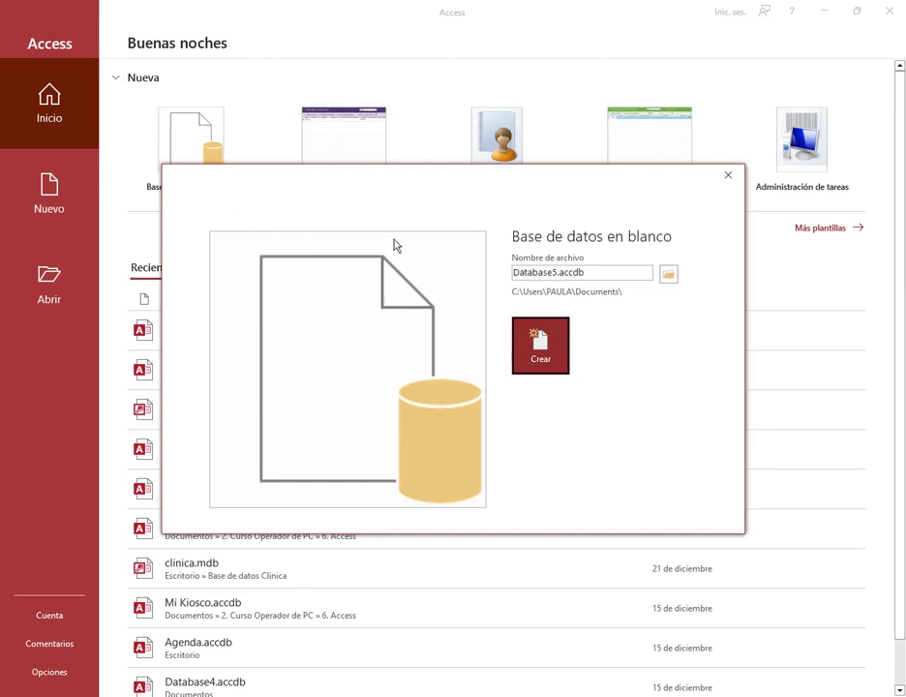
Choose the Documentos > 2. Curso Operador de PC > 6. Access folder as the database location and name the file AppStore.
{"action": "left_click_drag", "start_coordinate": [655, 259], "coordinate": [687, 291]}
{"action": "left_click_drag", "start_coordinate": [708, 226], "coordinate": [680, 261]}
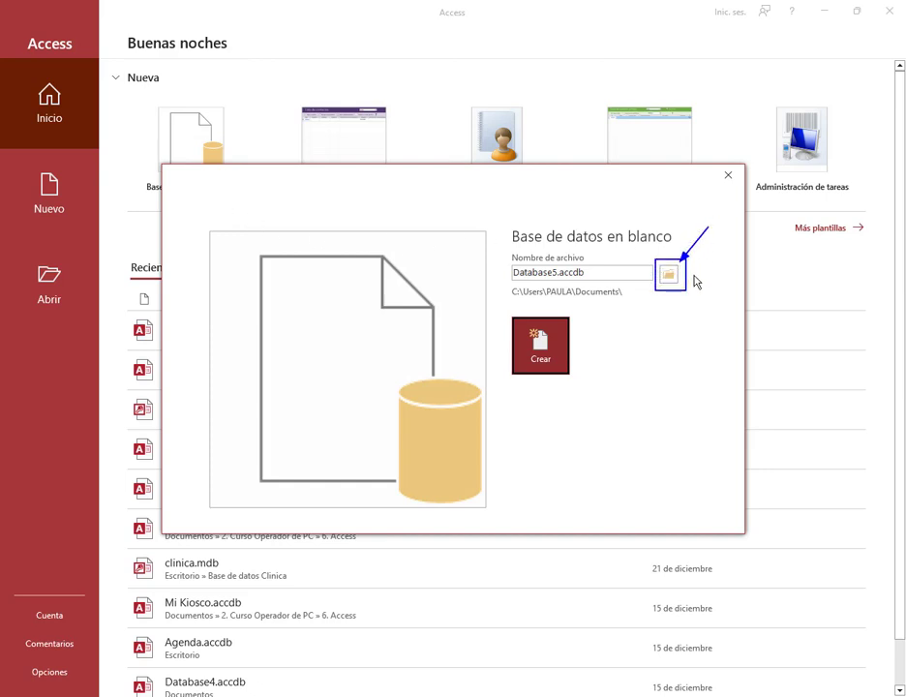
{"action": "key", "text": "Escape"}
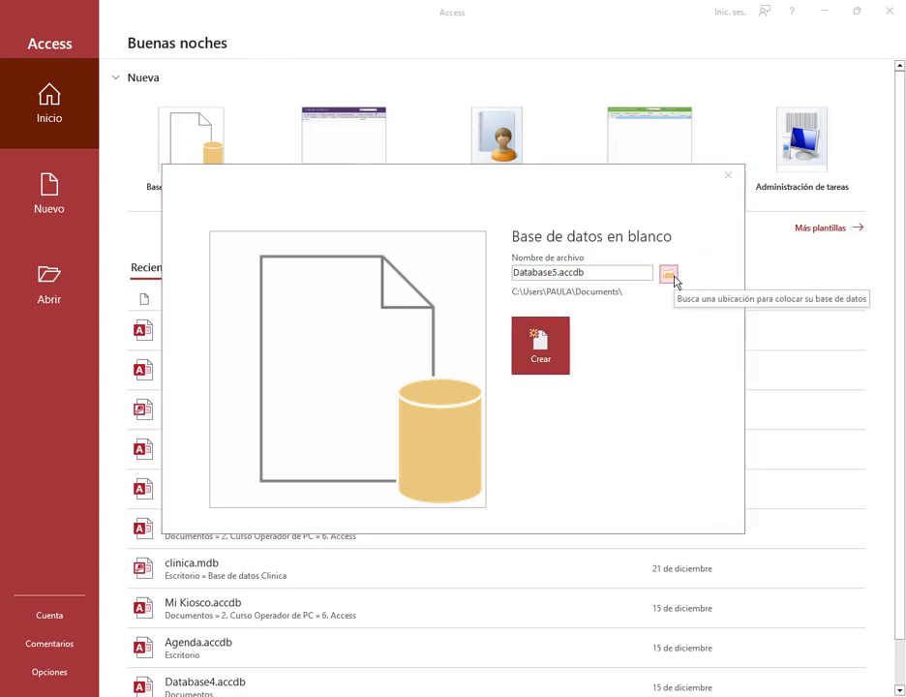
{"action": "left_click", "coordinate": [670, 276]}
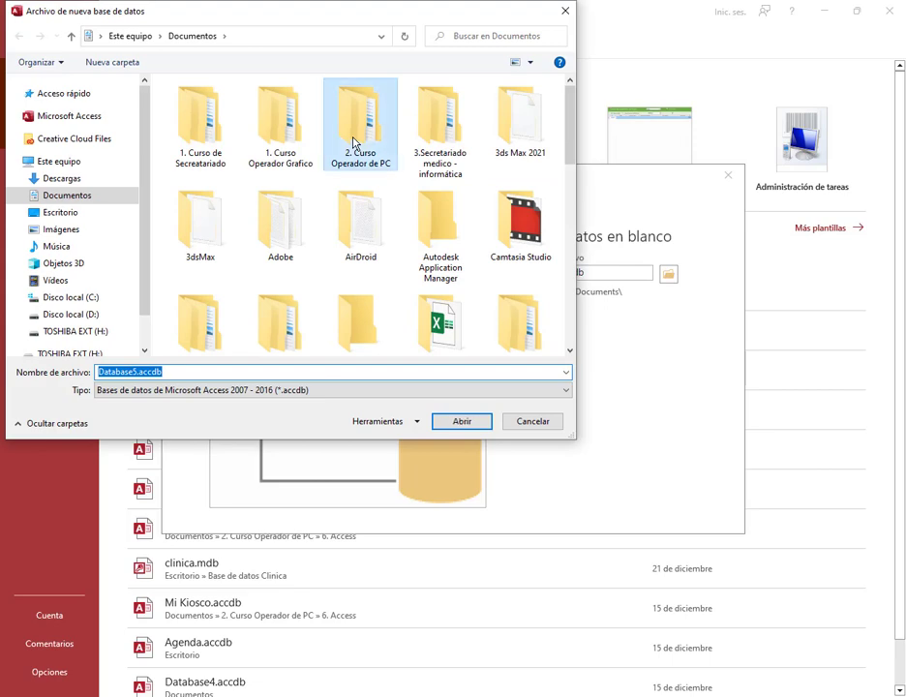
{"action": "double_click", "coordinate": [354, 145]}
{"action": "double_click", "coordinate": [203, 180]}
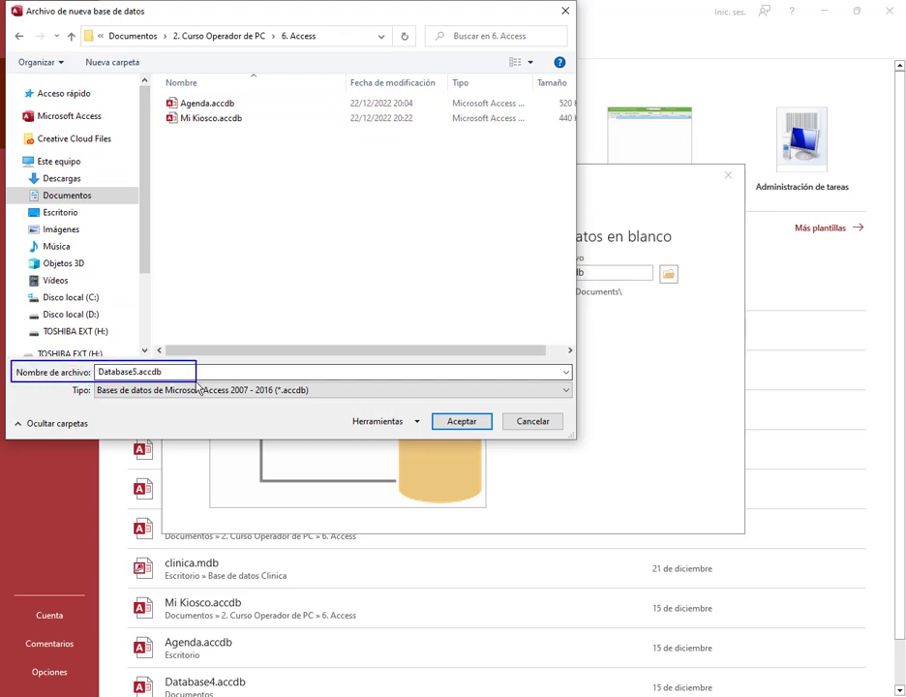
{"action": "double_click", "coordinate": [178, 373]}
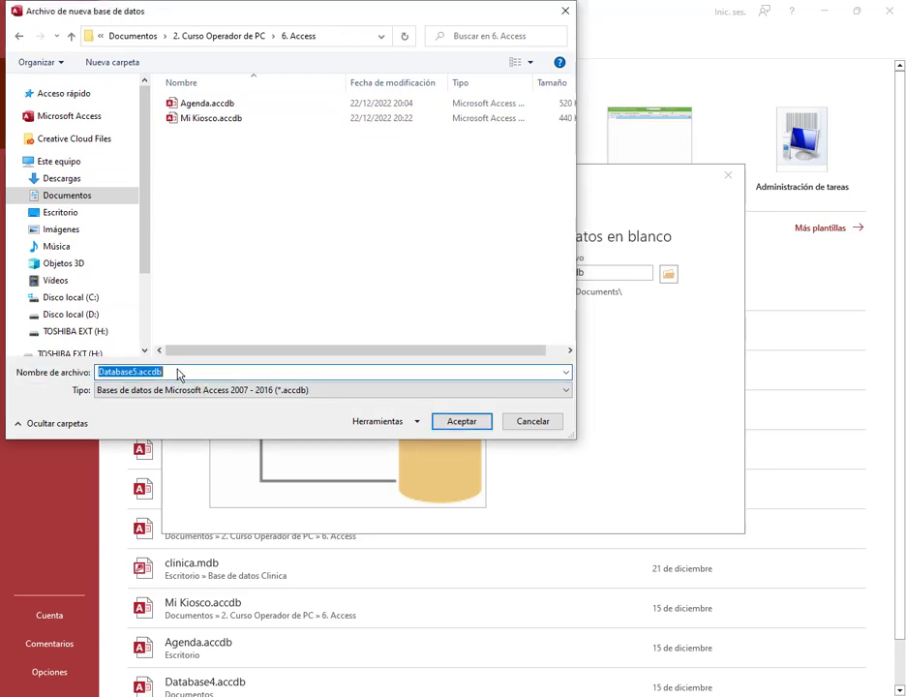
{"action": "type", "text": "AppStore"}
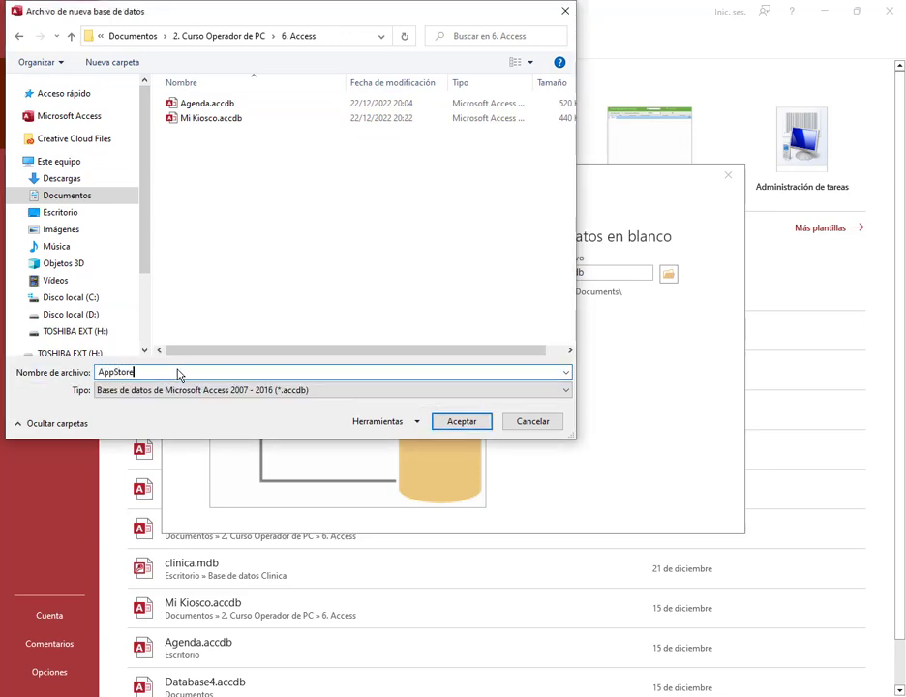
{"action": "left_click", "coordinate": [463, 423]}
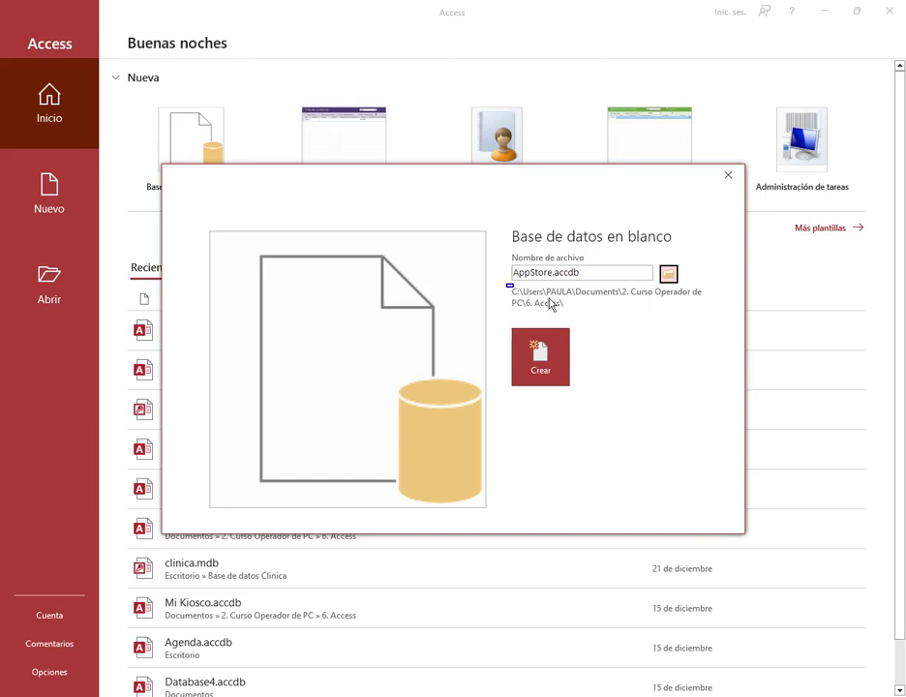
Review the file name and folder path, and create the AppStore.accdb database.
{"action": "left_click_drag", "start_coordinate": [507, 284], "coordinate": [716, 311]}
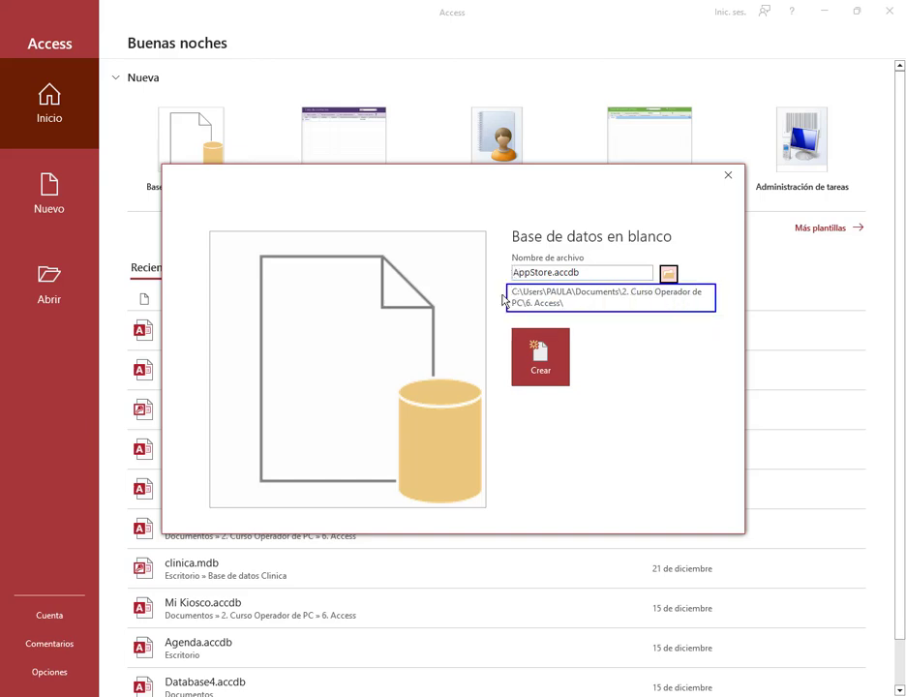
{"action": "left_click_drag", "start_coordinate": [486, 236], "coordinate": [513, 272]}
{"action": "left_click_drag", "start_coordinate": [550, 441], "coordinate": [552, 388]}
{"action": "left_click", "coordinate": [536, 369]}
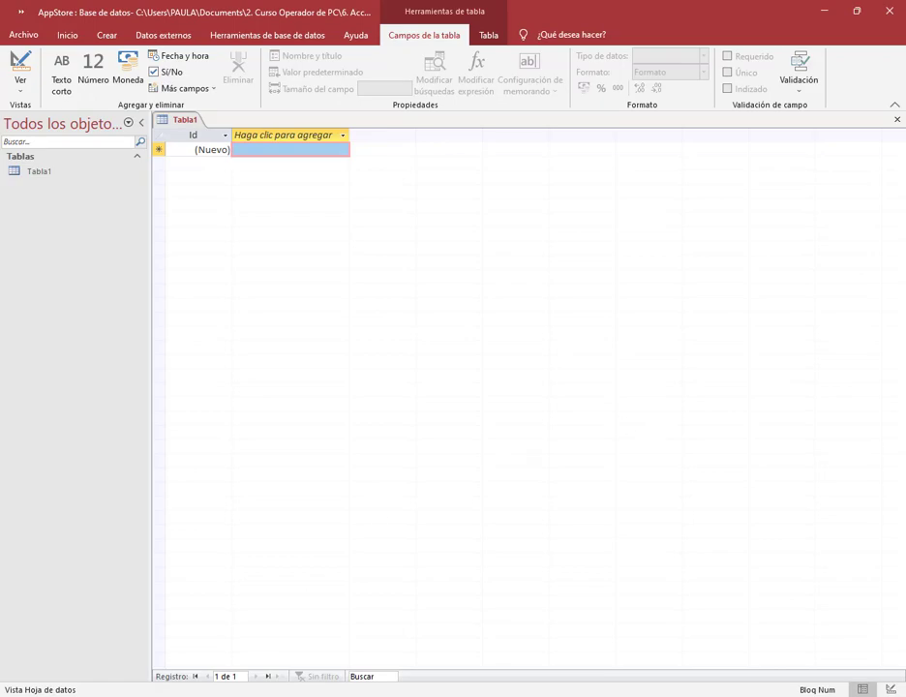
Switch to the Google Meet call to read the newest chat messages and return to the AppStore database.
{"action": "left_click", "coordinate": [138, 666]}
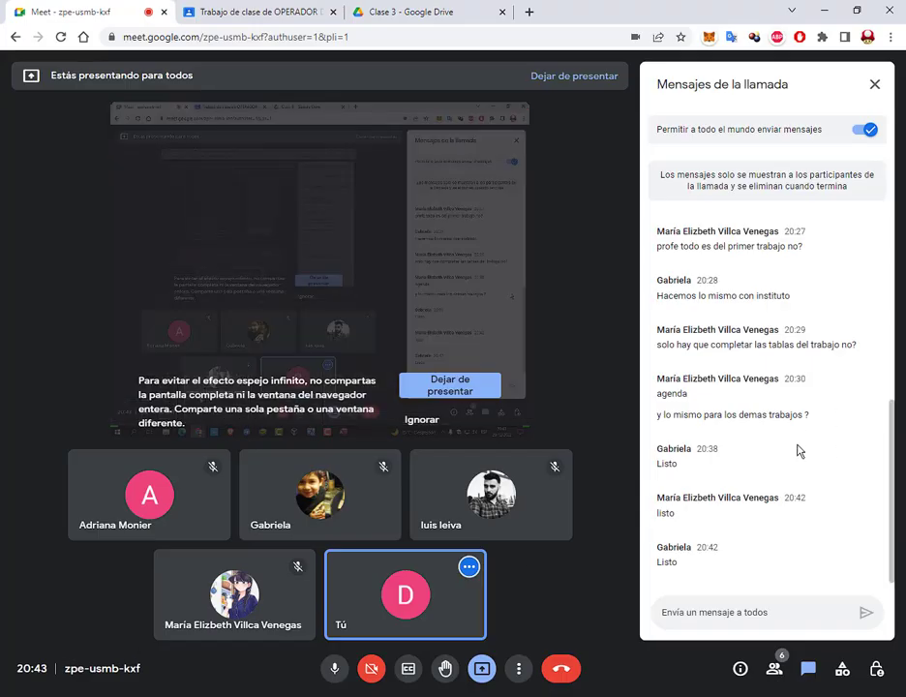
{"action": "left_click", "coordinate": [828, 14]}
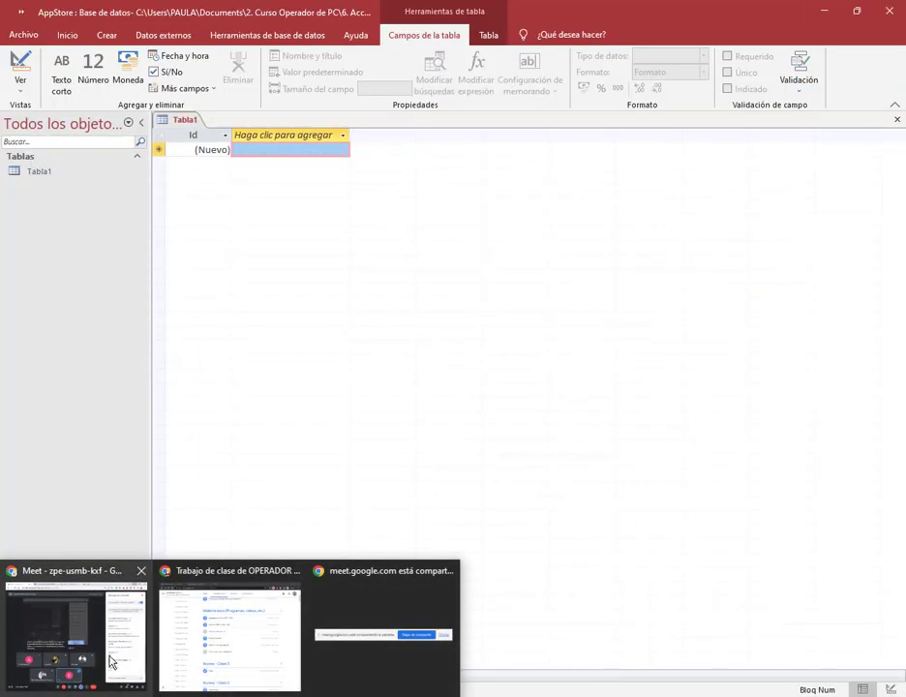
{"action": "left_click", "coordinate": [111, 661]}
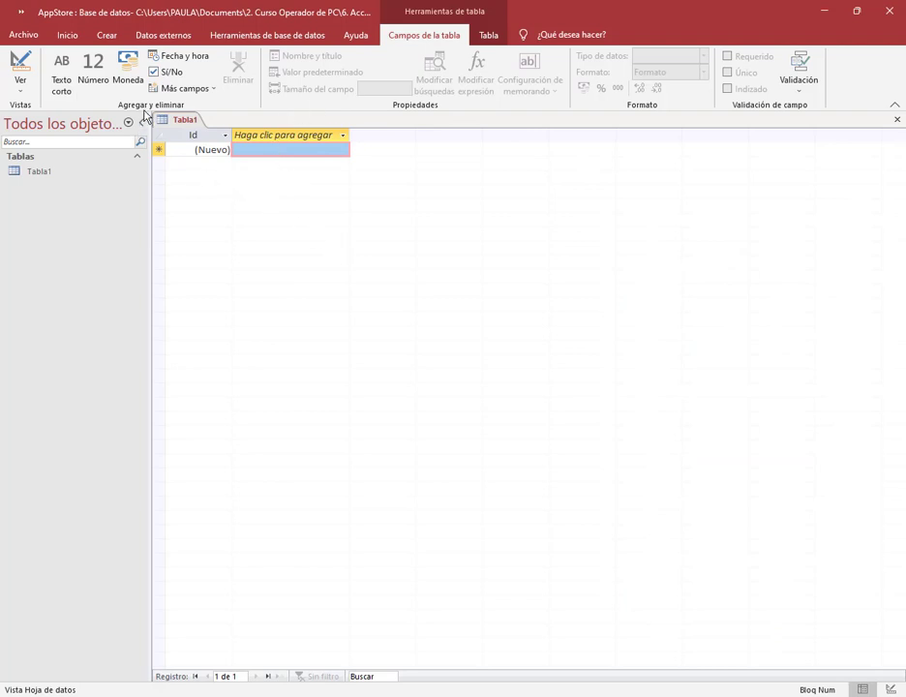
Close the default Tabla1 datasheet without saving it.
{"action": "left_click_drag", "start_coordinate": [147, 109], "coordinate": [369, 169]}
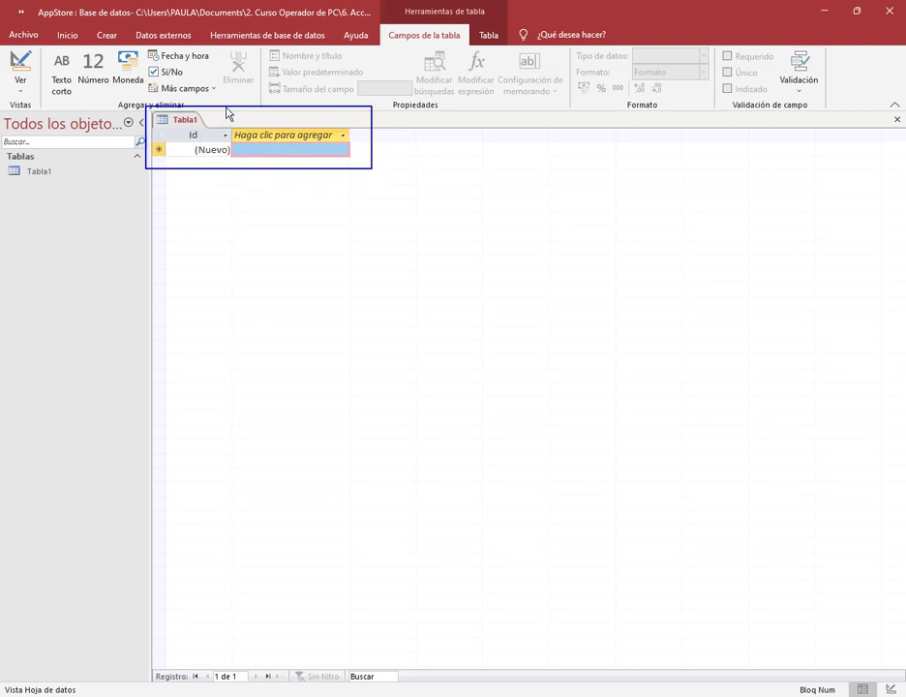
{"action": "left_click_drag", "start_coordinate": [235, 81], "coordinate": [199, 114]}
{"action": "key", "text": "Escape"}
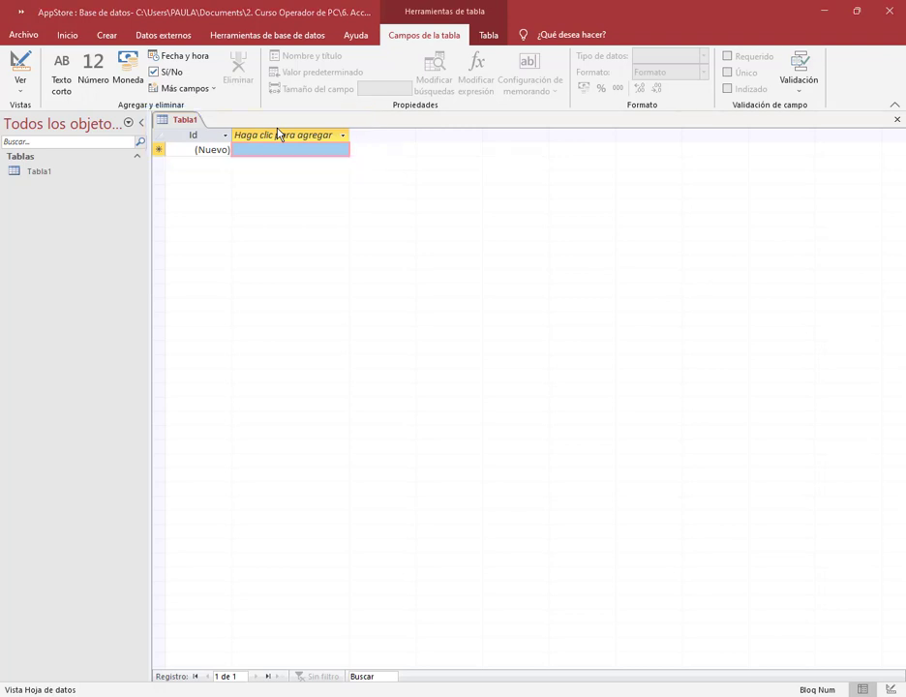
{"action": "right_click", "coordinate": [186, 123]}
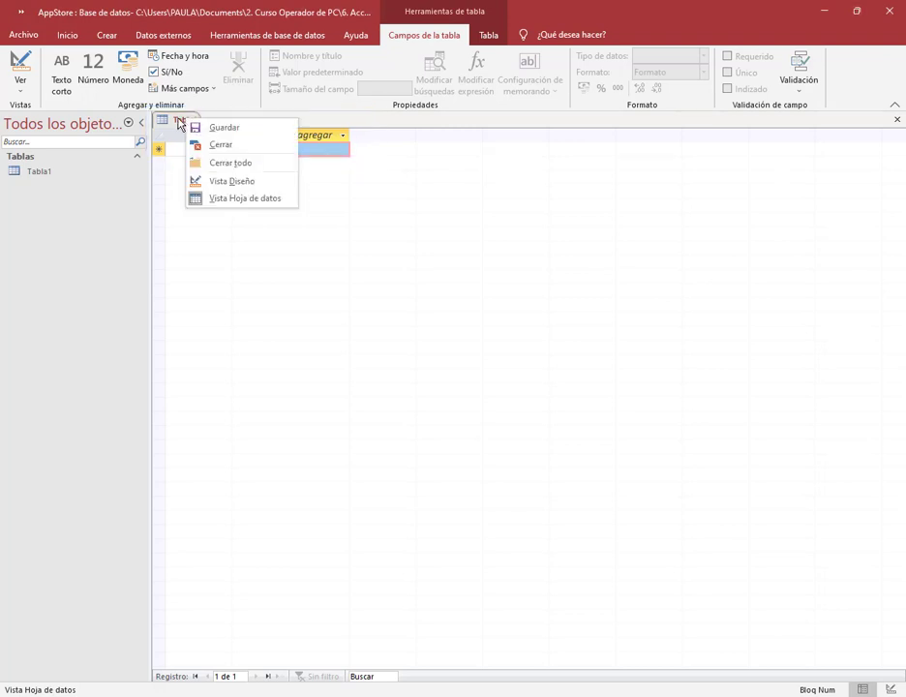
{"action": "left_click", "coordinate": [220, 146]}
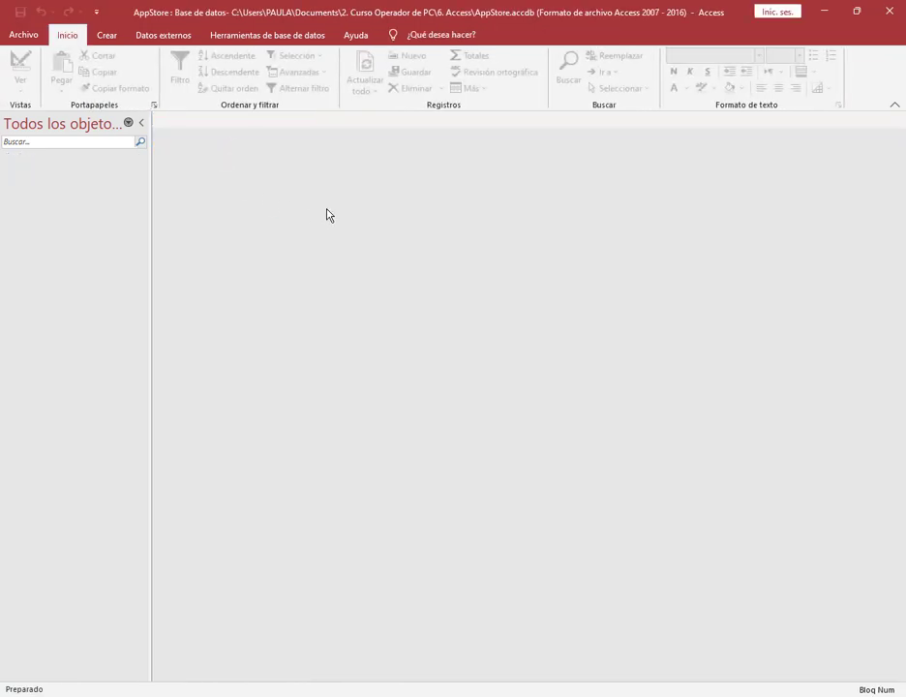
Create a new blank table in Design view.
{"action": "left_click", "coordinate": [99, 38]}
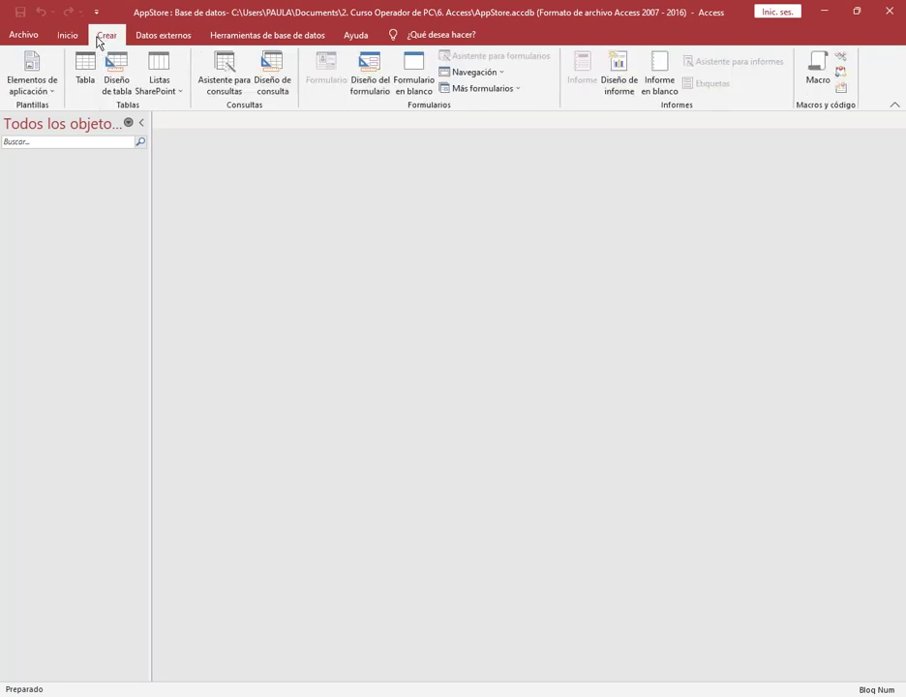
{"action": "left_click", "coordinate": [116, 72]}
{"action": "mouse_move", "coordinate": [63, 46]}
{"action": "left_mouse_down"}
{"action": "mouse_move", "coordinate": [186, 118]}
{"action": "mouse_move", "coordinate": [194, 111]}
{"action": "left_mouse_up"}
{"action": "left_click_drag", "start_coordinate": [146, 146], "coordinate": [120, 89]}
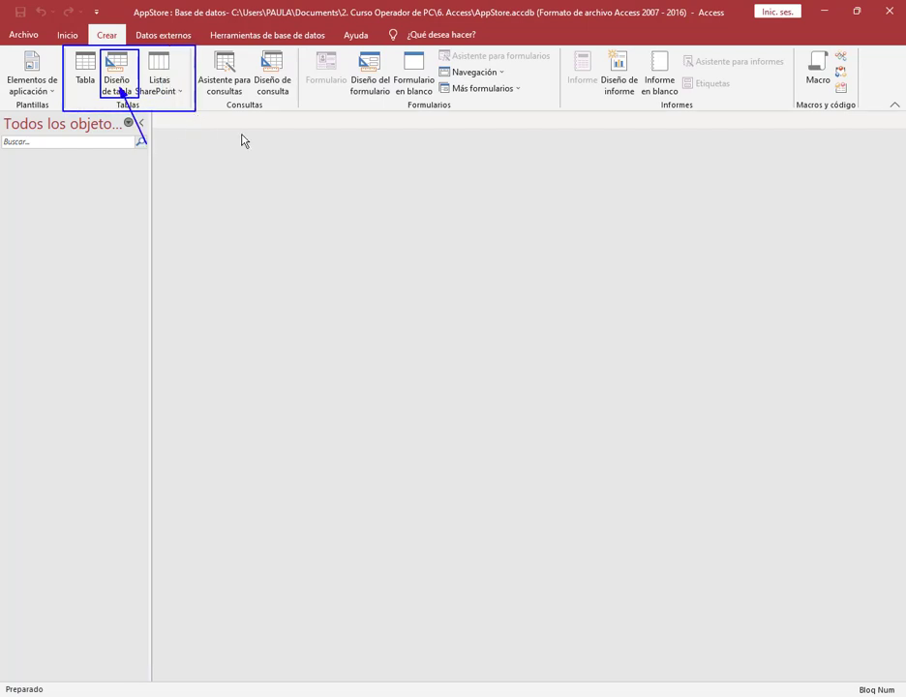
{"action": "key", "text": "Escape"}
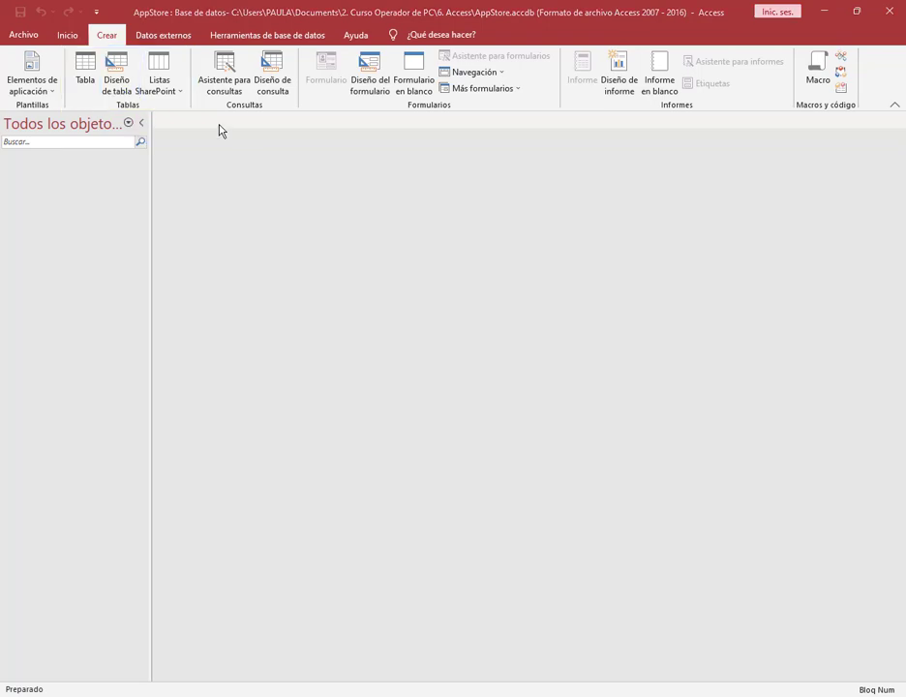
{"action": "left_click", "coordinate": [120, 87]}
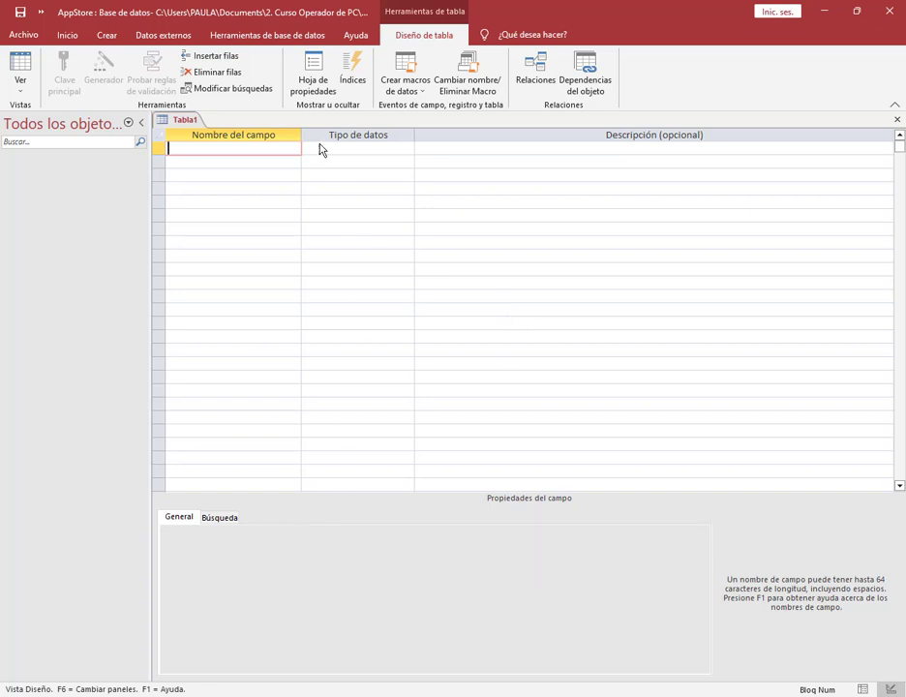
Switch to the Practica Nº 3 PDF in Edge and place a reduced Access window over it, below the Juegos field list.
{"action": "left_click", "coordinate": [165, 695]}
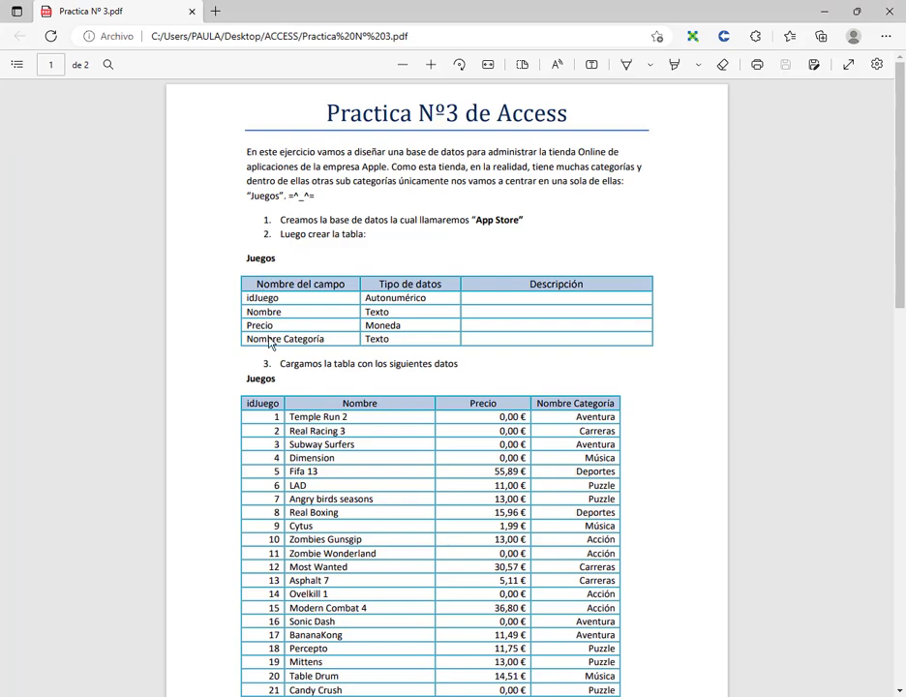
{"action": "scroll", "coordinate": [299, 364], "scroll_direction": "down", "scroll_amount": 2}
{"action": "left_click", "coordinate": [503, 695]}
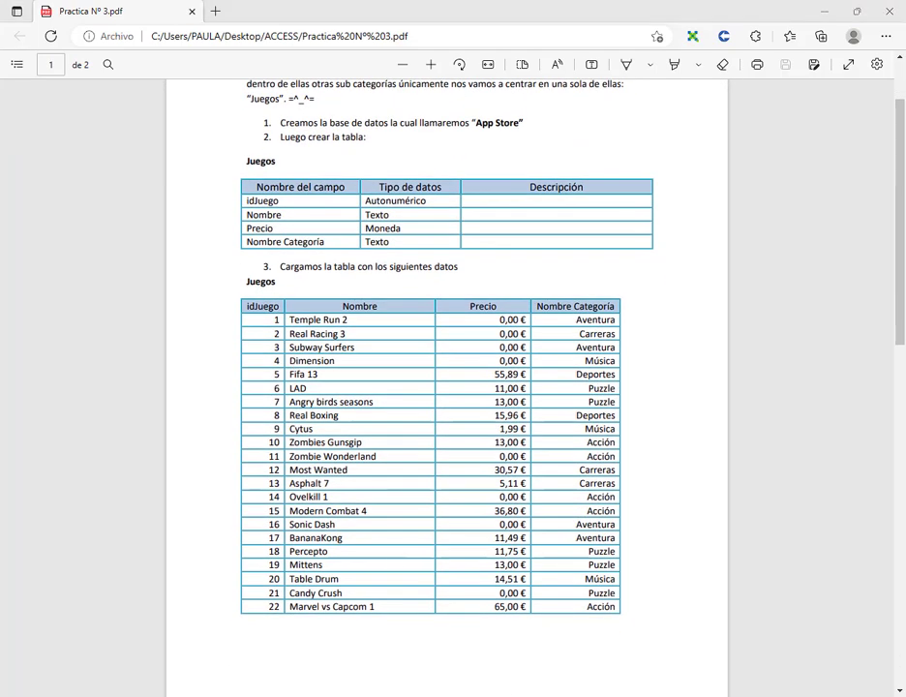
{"action": "left_click", "coordinate": [859, 13]}
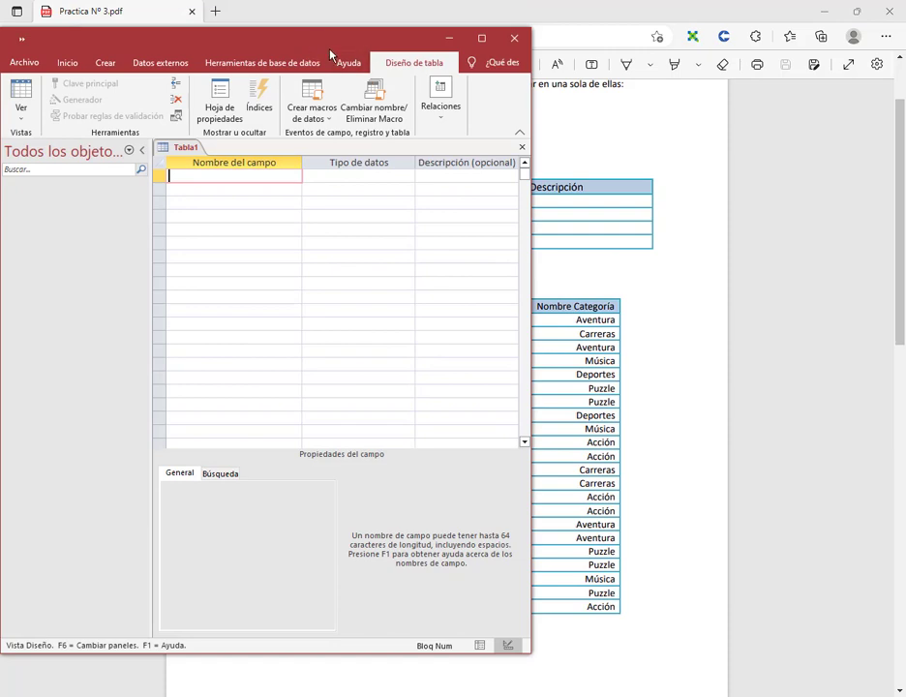
{"action": "left_click_drag", "start_coordinate": [329, 53], "coordinate": [435, 366]}
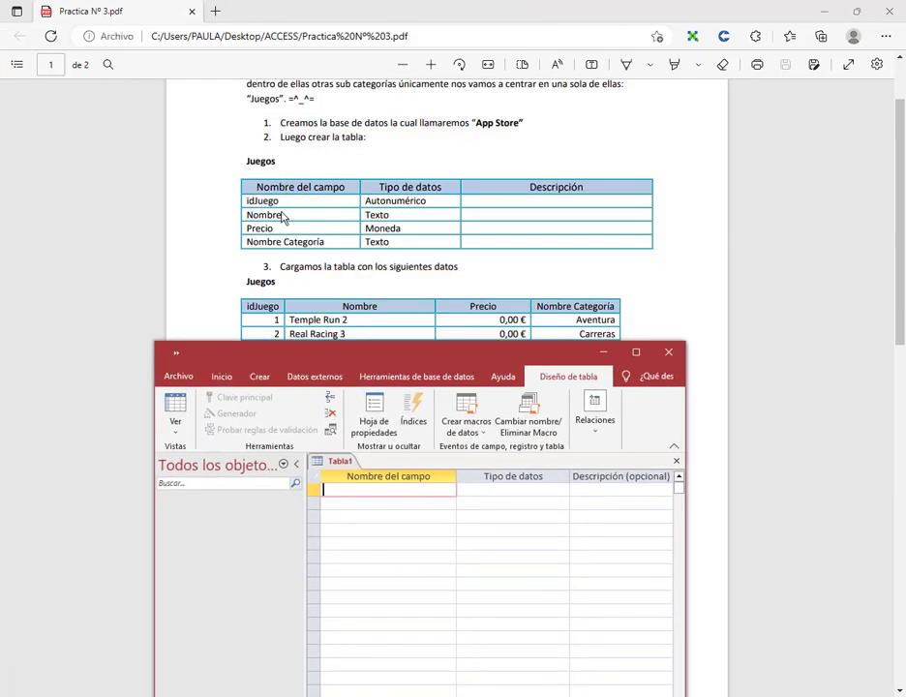
{"action": "left_click_drag", "start_coordinate": [238, 178], "coordinate": [354, 255]}
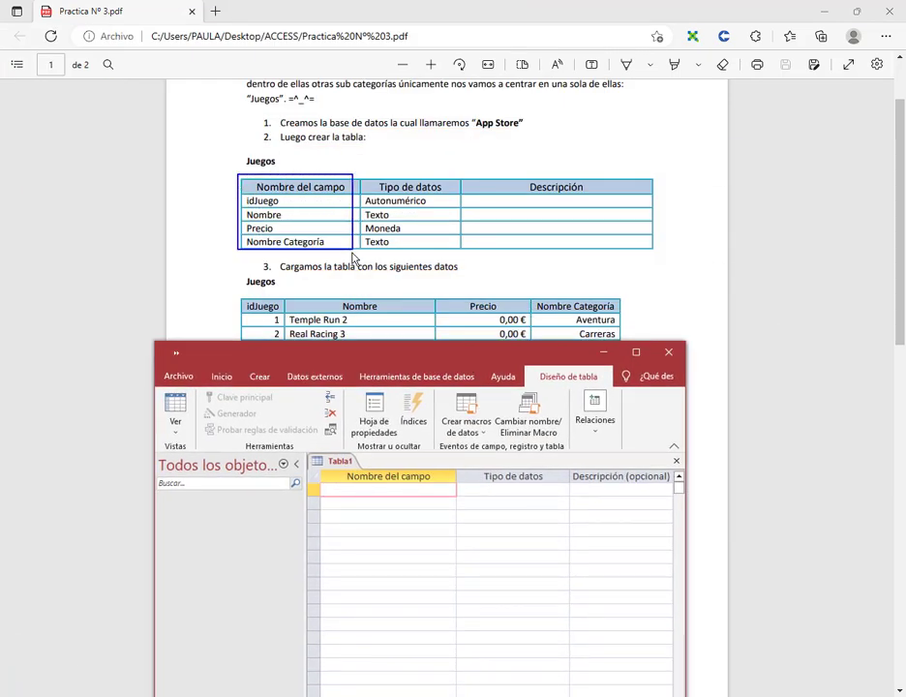
Enter the field names idJuego, Nombre, Precio and Nombre Categoría in the new table's design grid.
{"action": "left_click", "coordinate": [421, 494]}
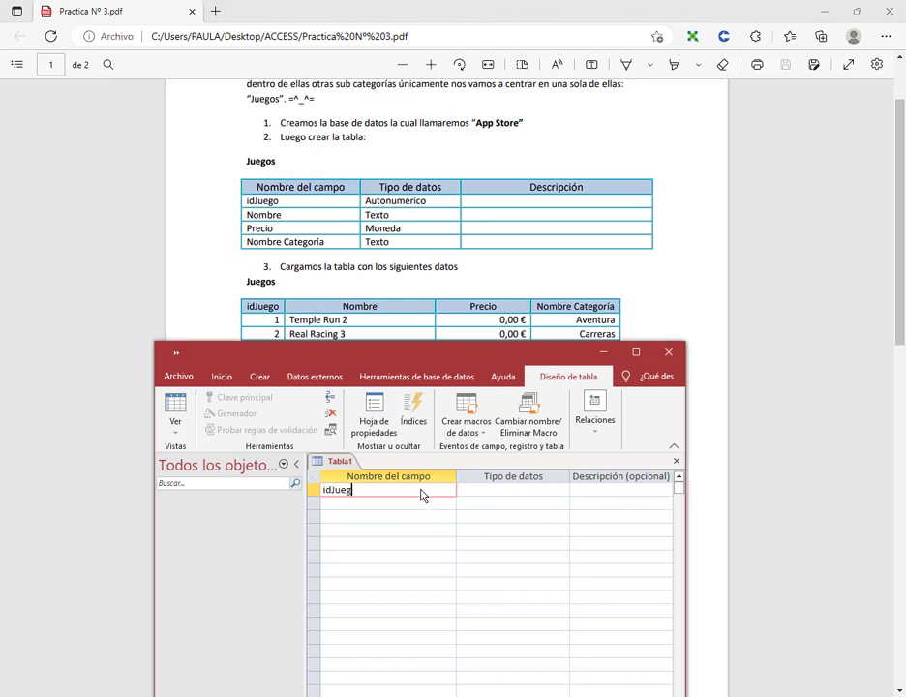
{"action": "type", "text": "idJuego"}
{"action": "key", "text": "Down"}
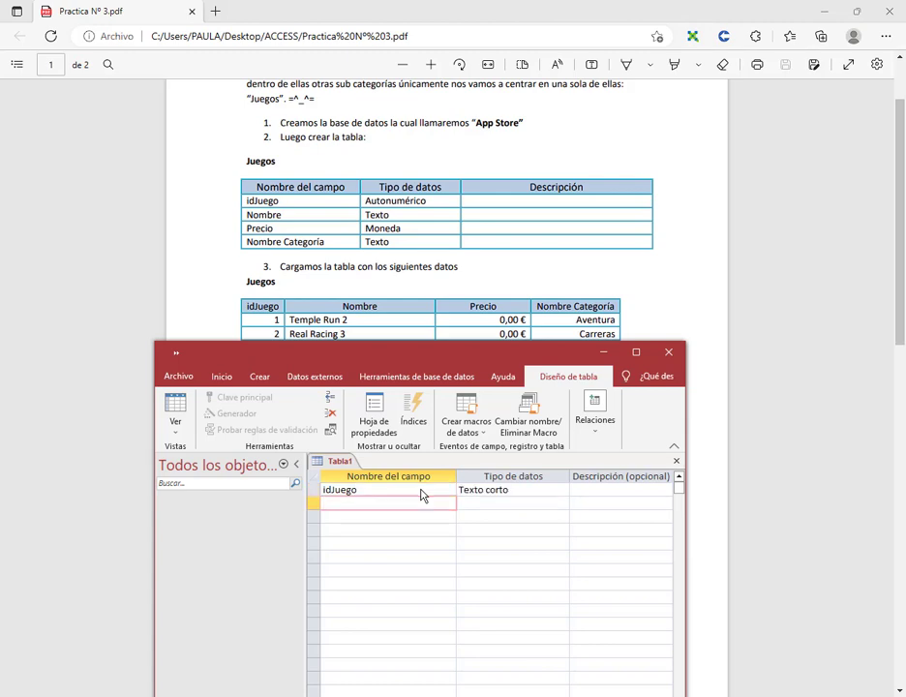
{"action": "type", "text": "Nombre"}
{"action": "key", "text": "Down"}
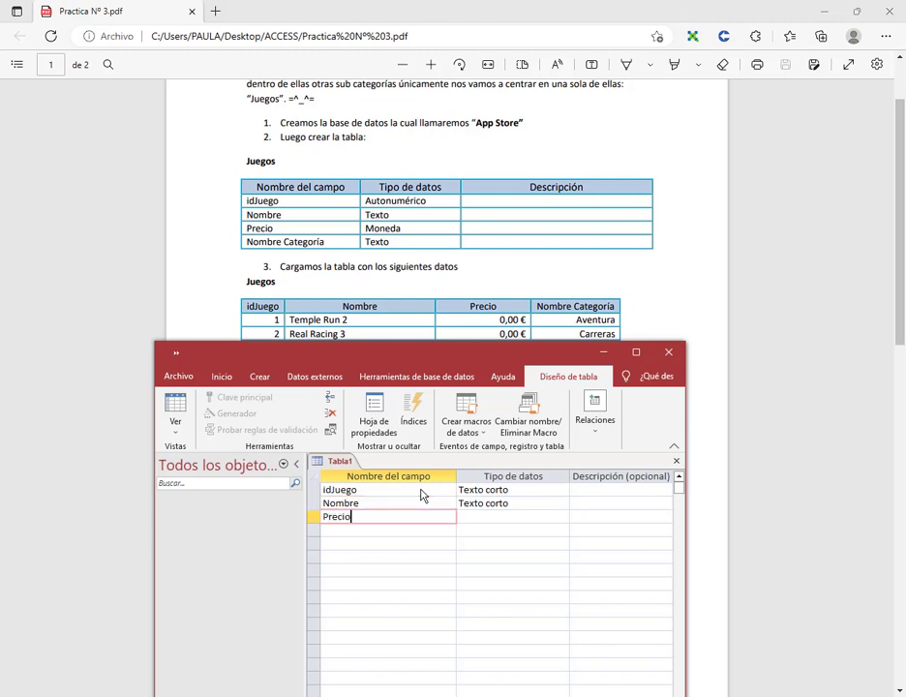
{"action": "key", "text": "Down"}
{"action": "type", "text": "Nom"}
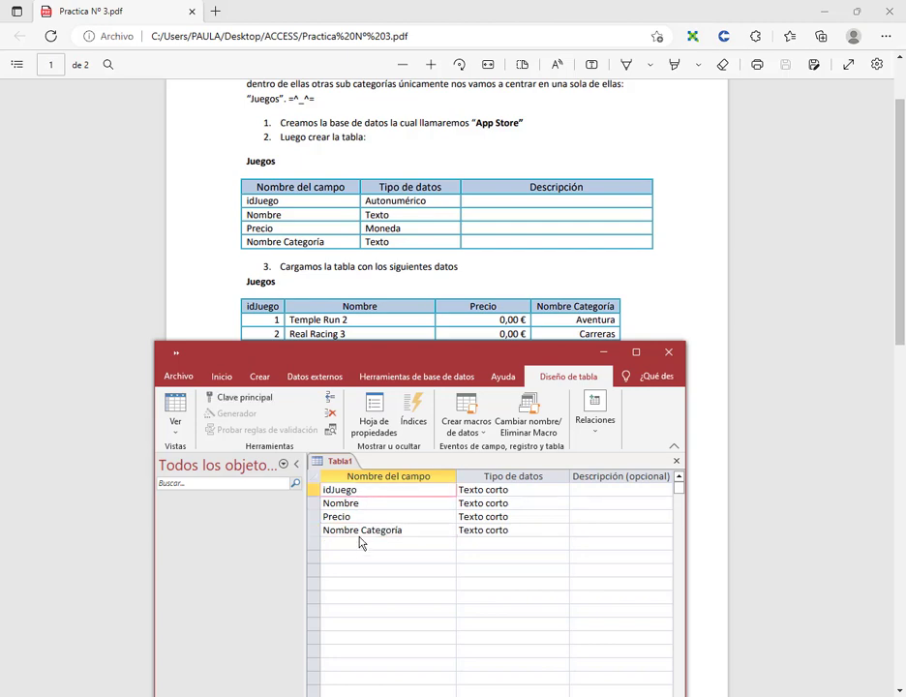
Set the data type of idJuego to Autonumeración and Precio to Moneda, keeping Texto corto for Nombre and Nombre Categoría.
{"action": "left_click", "coordinate": [541, 494]}
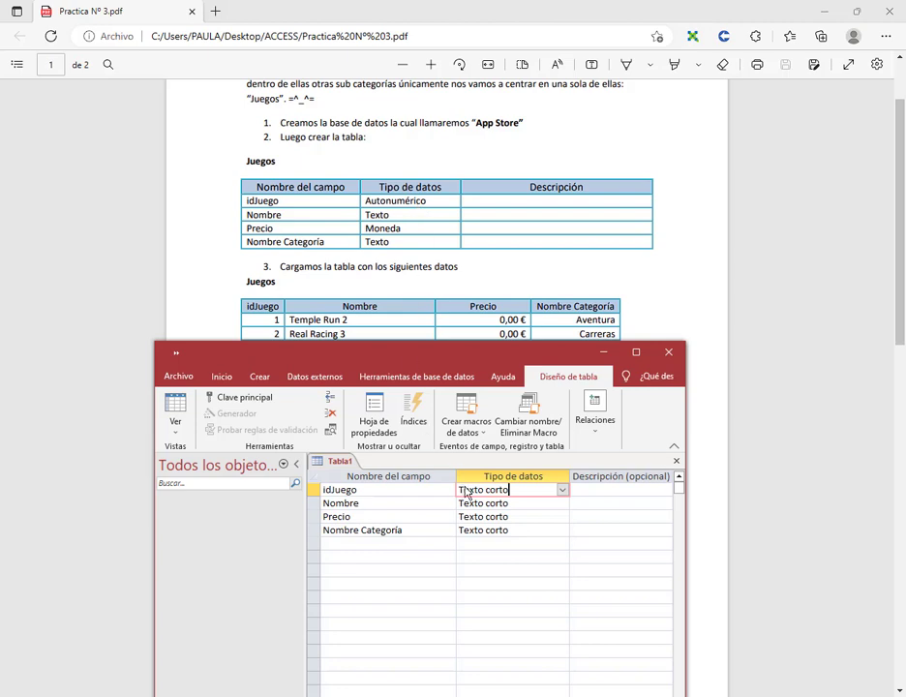
{"action": "left_click", "coordinate": [562, 491]}
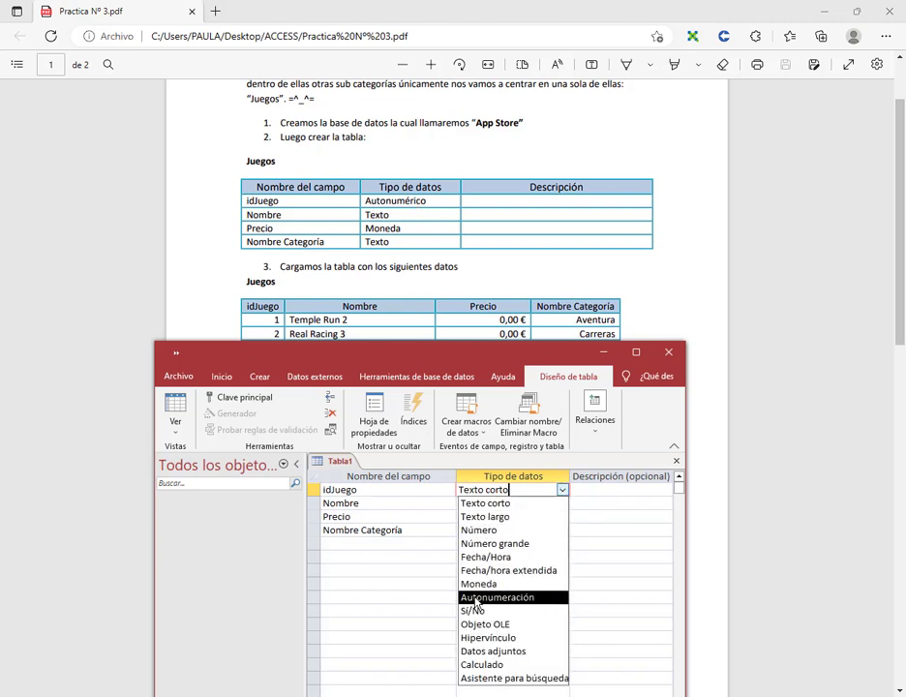
{"action": "left_click", "coordinate": [530, 598]}
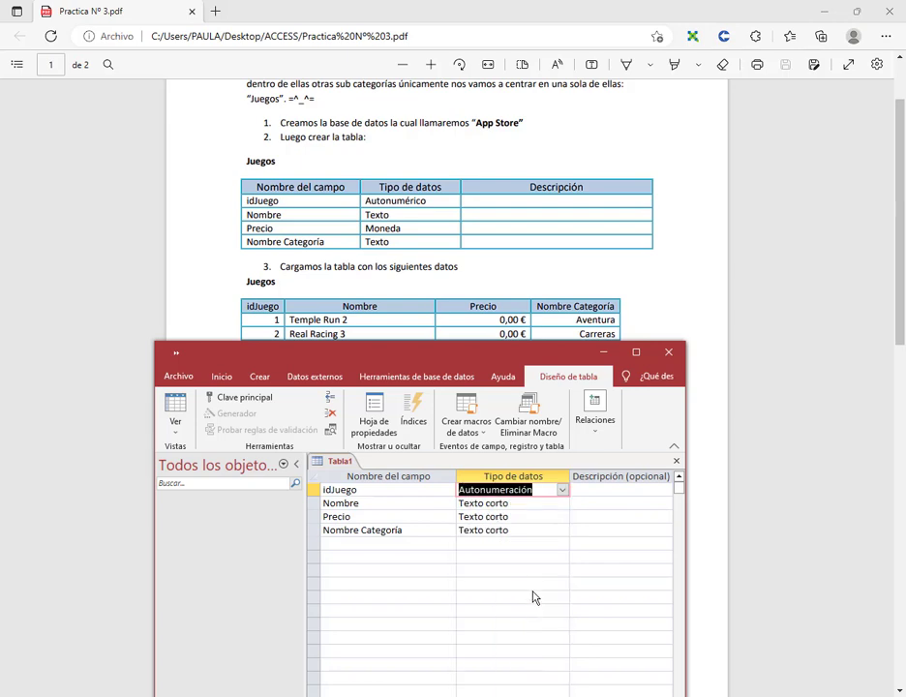
{"action": "left_click", "coordinate": [513, 504]}
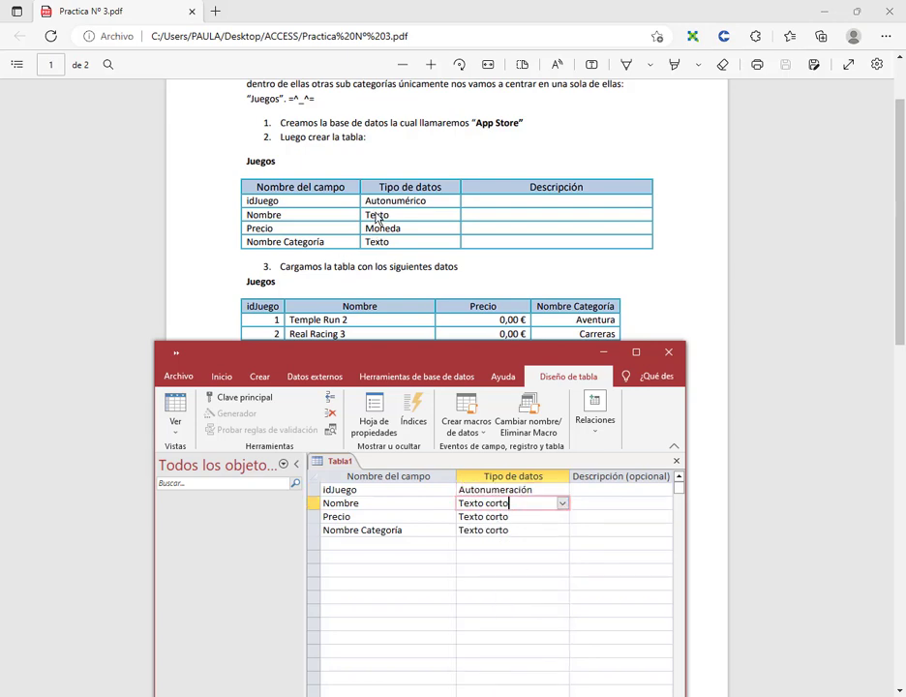
{"action": "left_click", "coordinate": [562, 518]}
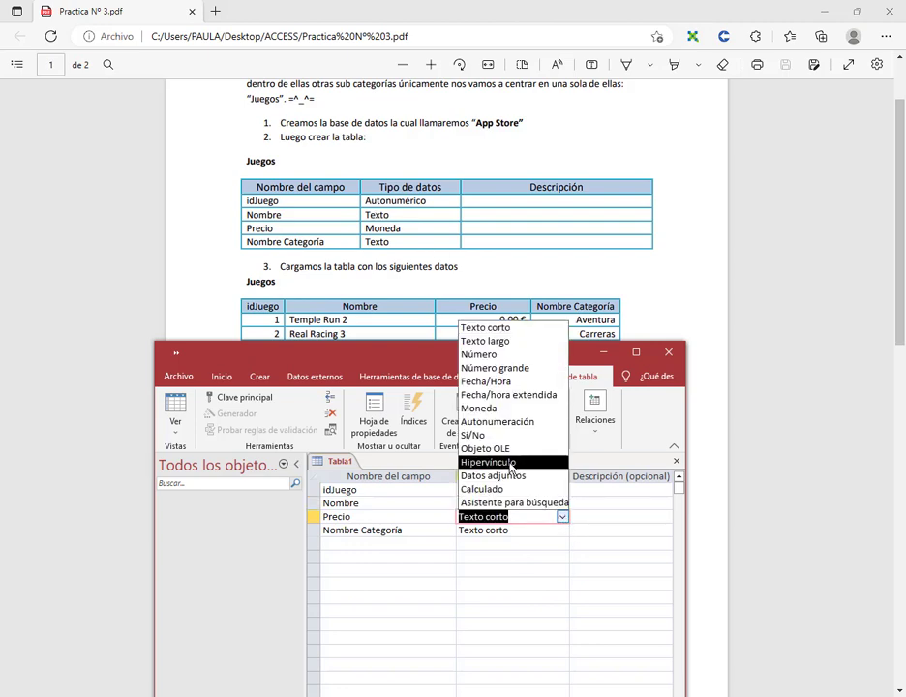
{"action": "left_click", "coordinate": [479, 408]}
{"action": "left_click", "coordinate": [517, 534]}
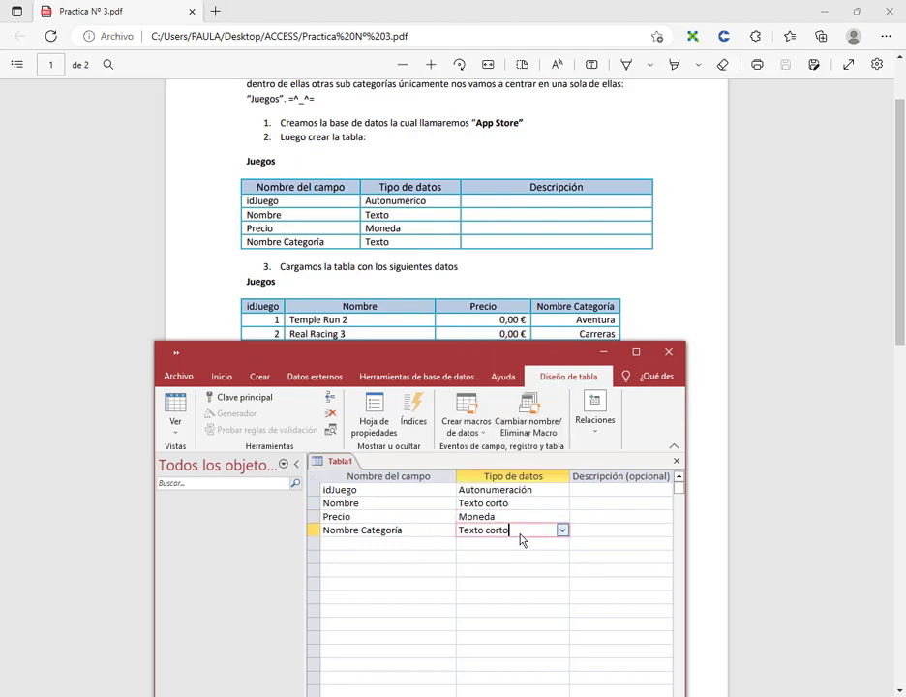
{"action": "left_click", "coordinate": [596, 534]}
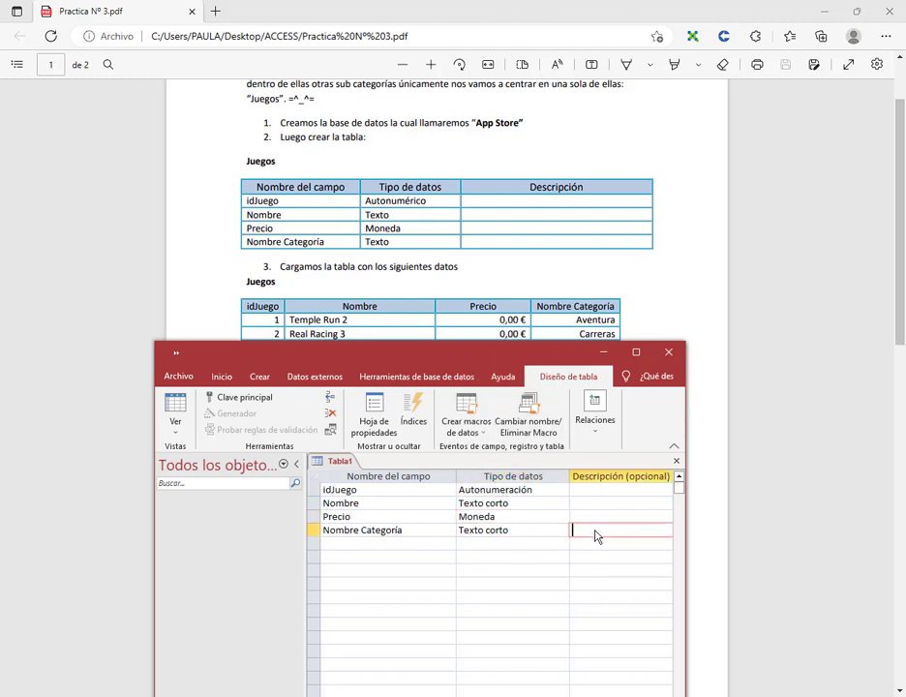
Save the table as Juegos and decline creating a primary key.
{"action": "left_click_drag", "start_coordinate": [518, 354], "coordinate": [520, 271]}
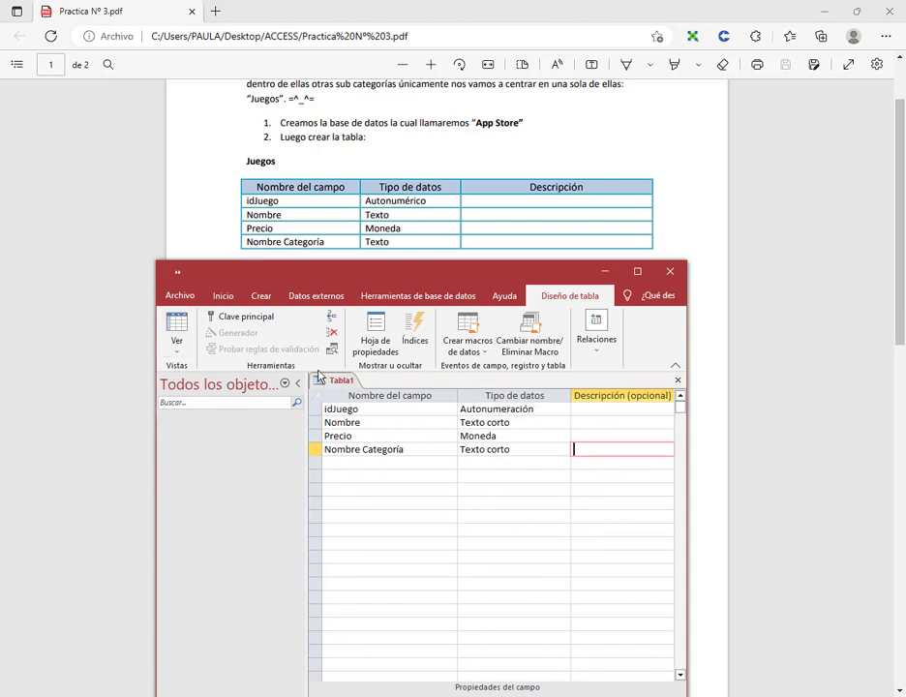
{"action": "right_click", "coordinate": [344, 382]}
{"action": "left_click", "coordinate": [377, 395]}
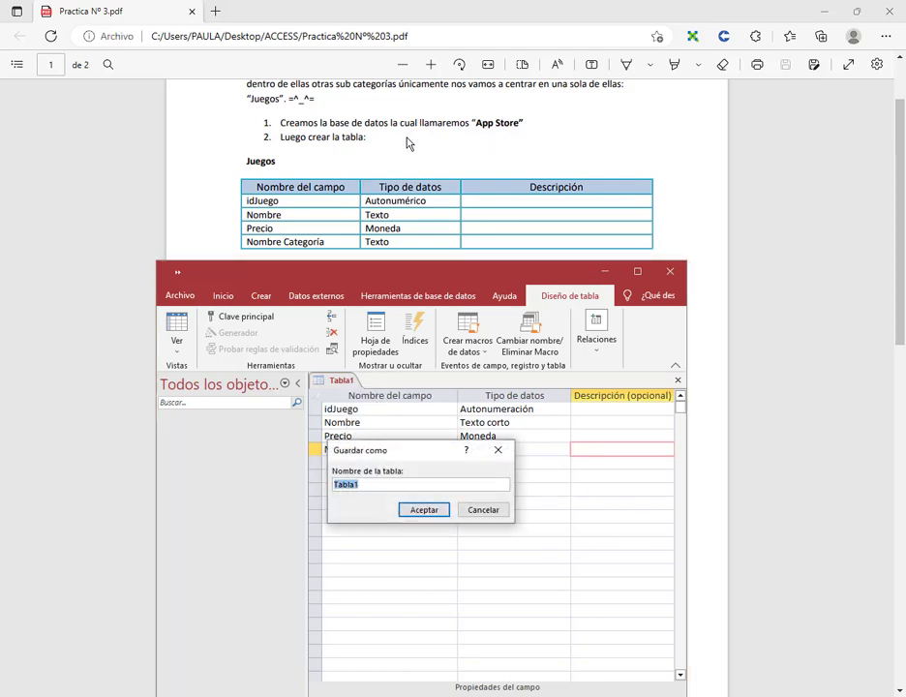
{"action": "type", "text": "Juegos"}
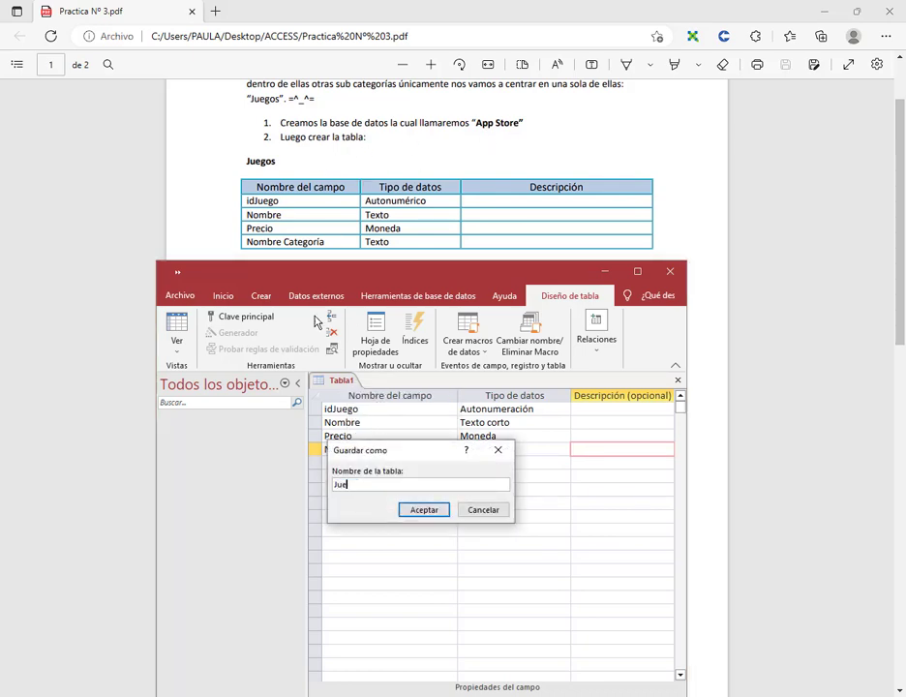
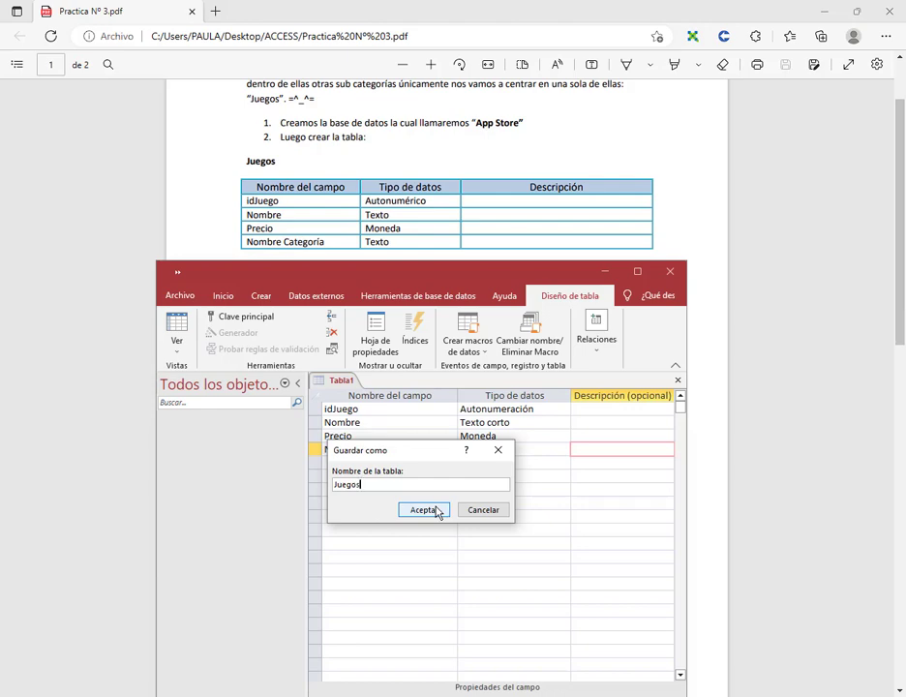
{"action": "left_click", "coordinate": [434, 511]}
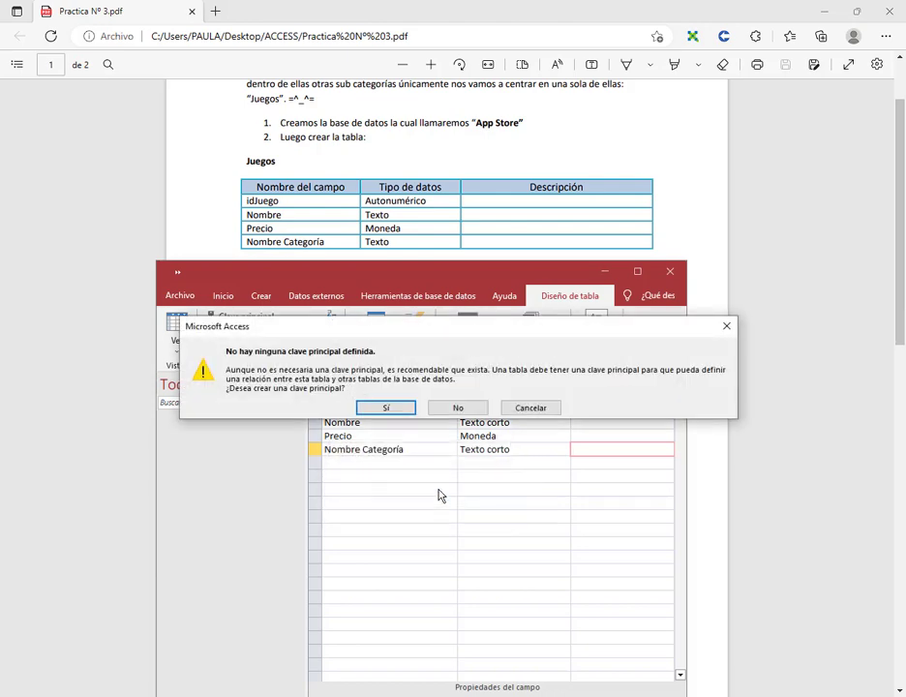
{"action": "left_click_drag", "start_coordinate": [222, 344], "coordinate": [381, 361]}
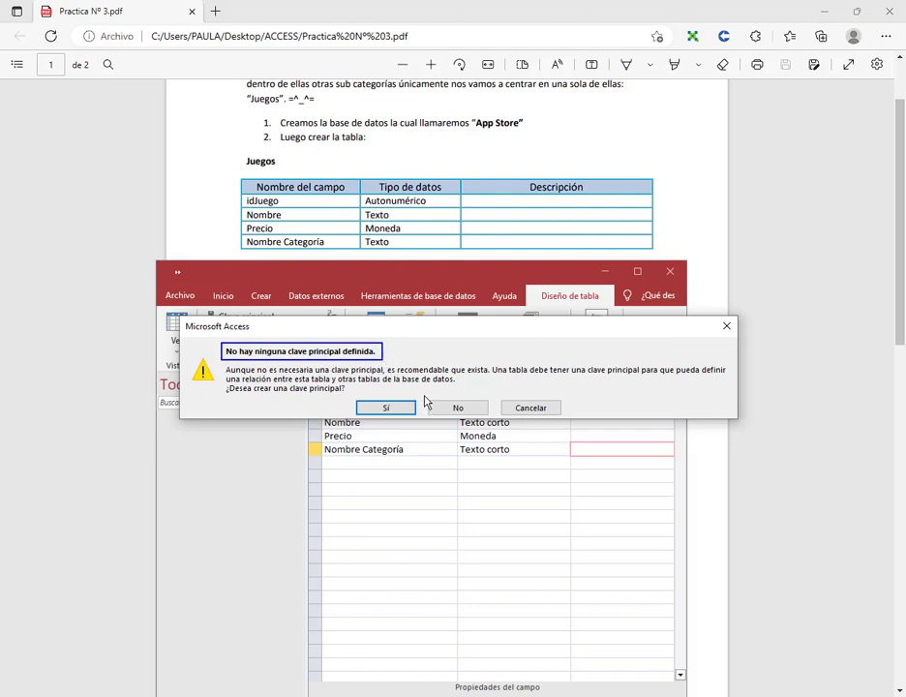
{"action": "left_click_drag", "start_coordinate": [423, 397], "coordinate": [494, 422]}
{"action": "left_click_drag", "start_coordinate": [474, 467], "coordinate": [473, 418]}
{"action": "key", "text": "Escape"}
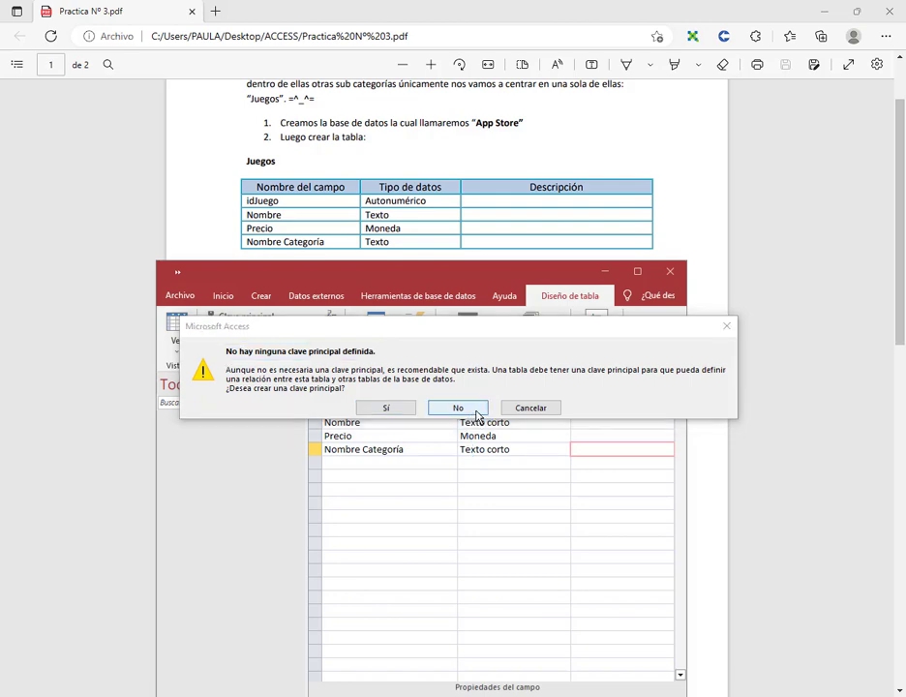
{"action": "left_click", "coordinate": [458, 408]}
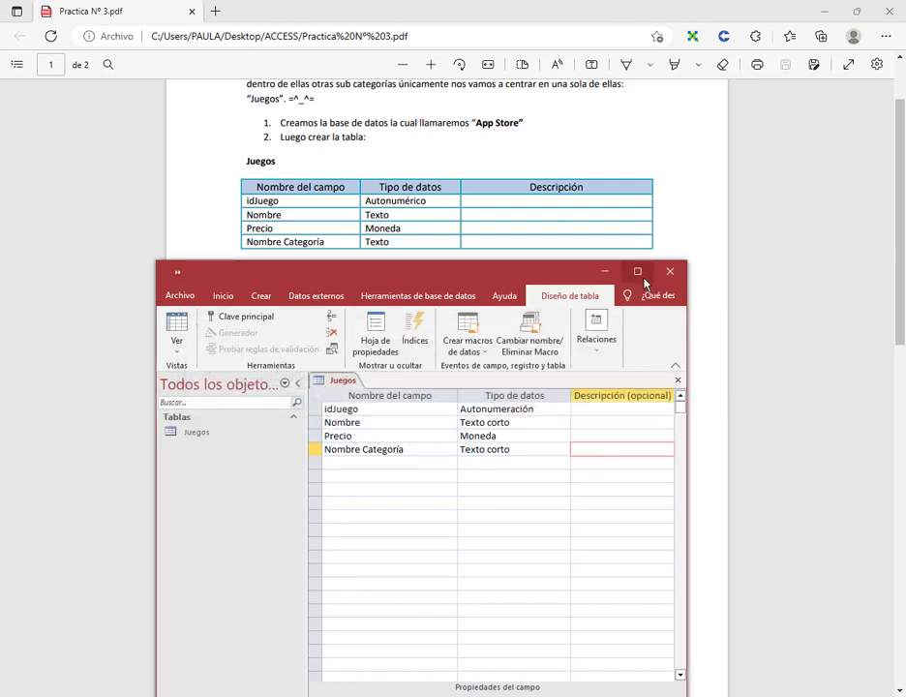
Move the Access window aside and close the Juegos table design.
{"action": "left_click_drag", "start_coordinate": [399, 271], "coordinate": [502, 213]}
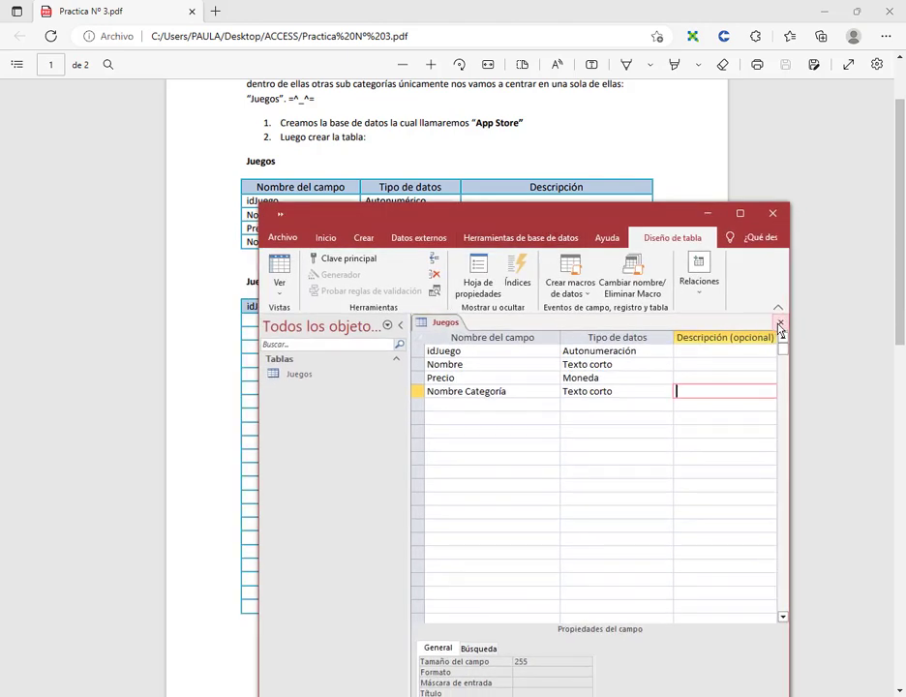
{"action": "right_click", "coordinate": [444, 323]}
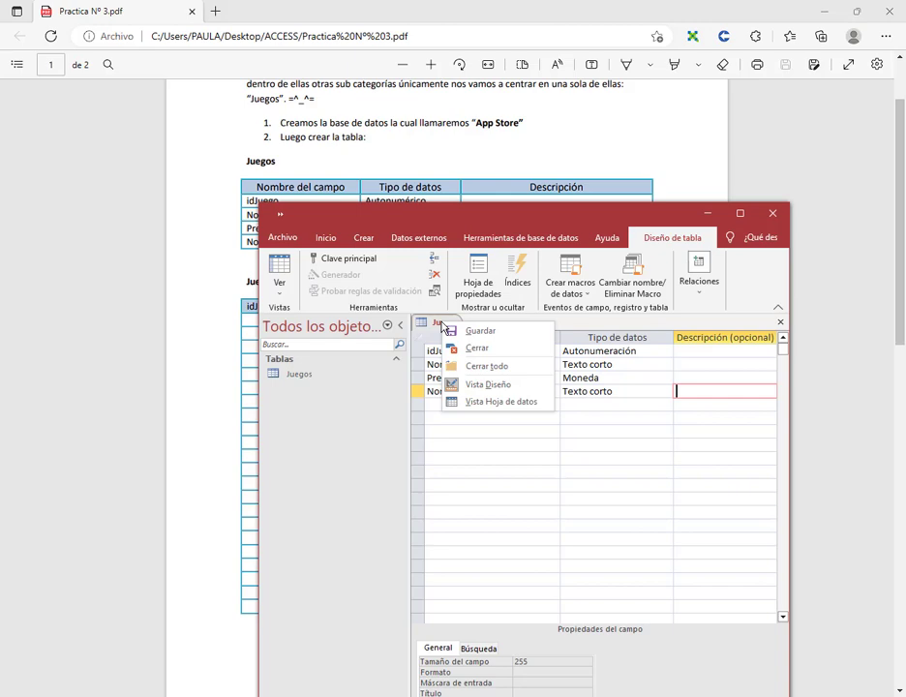
{"action": "left_click", "coordinate": [461, 347]}
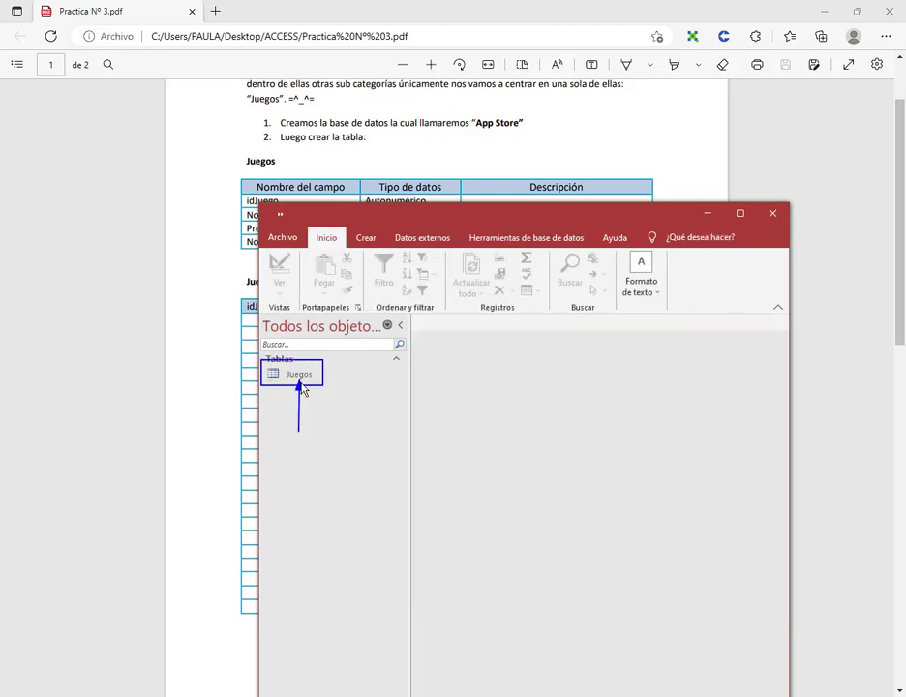
Open the Juegos table for data entry and position the Access window so the game list in the PDF stays readable.
{"action": "double_click", "coordinate": [301, 376]}
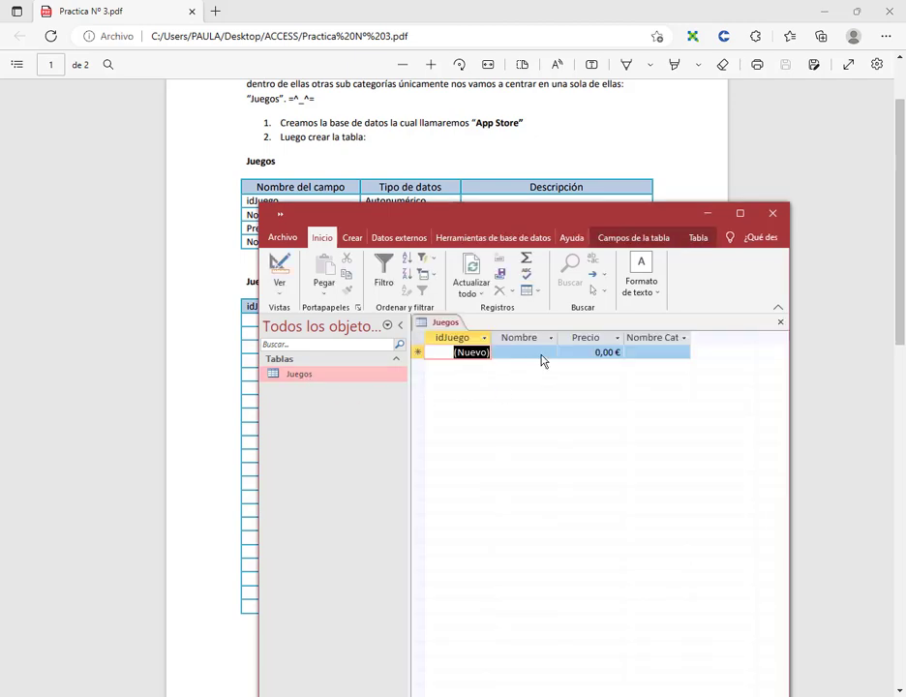
{"action": "left_click", "coordinate": [470, 352]}
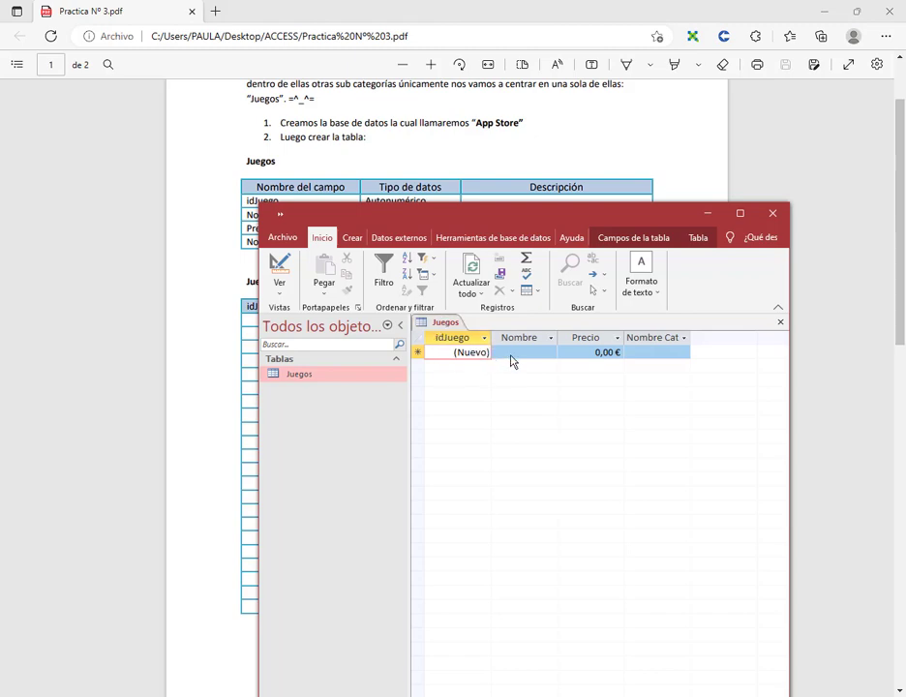
{"action": "left_click", "coordinate": [511, 356]}
{"action": "left_click_drag", "start_coordinate": [445, 216], "coordinate": [579, 117]}
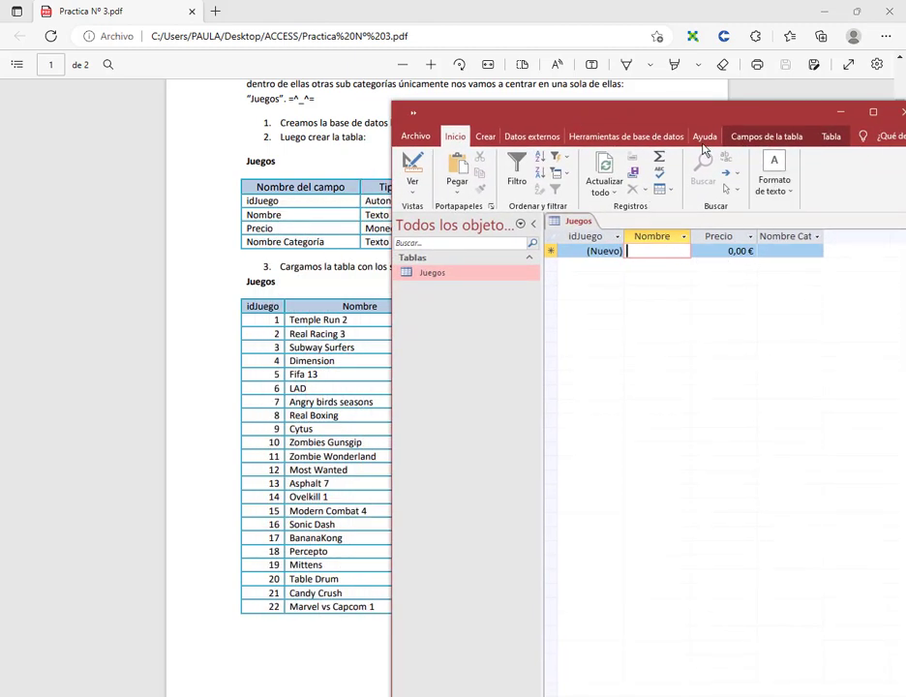
{"action": "scroll", "coordinate": [297, 301], "scroll_direction": "down", "scroll_amount": 2}
{"action": "scroll", "coordinate": [297, 301], "scroll_direction": "down", "scroll_amount": 2}
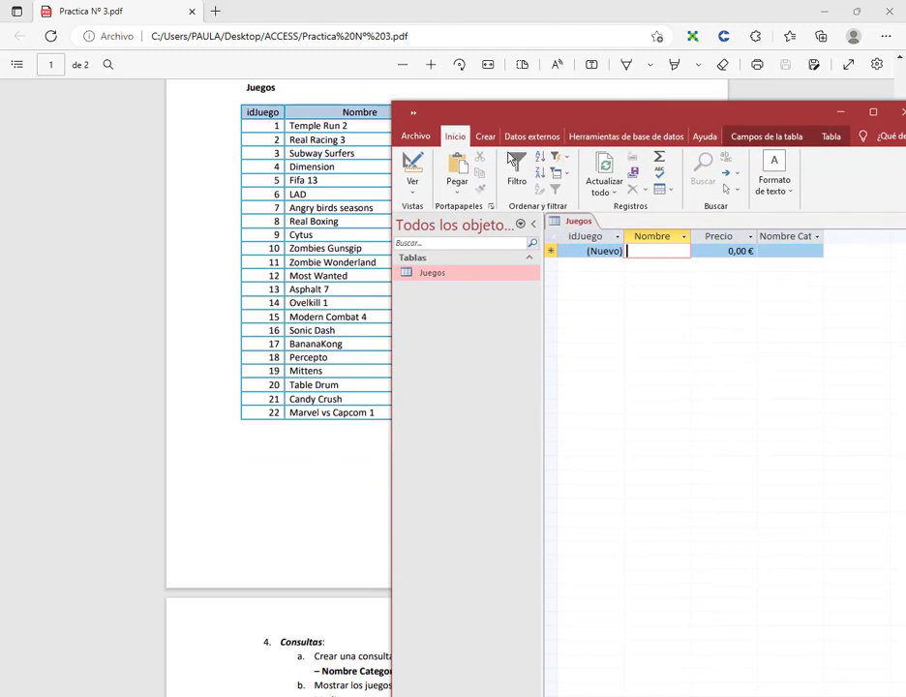
{"action": "left_click_drag", "start_coordinate": [554, 110], "coordinate": [339, 174]}
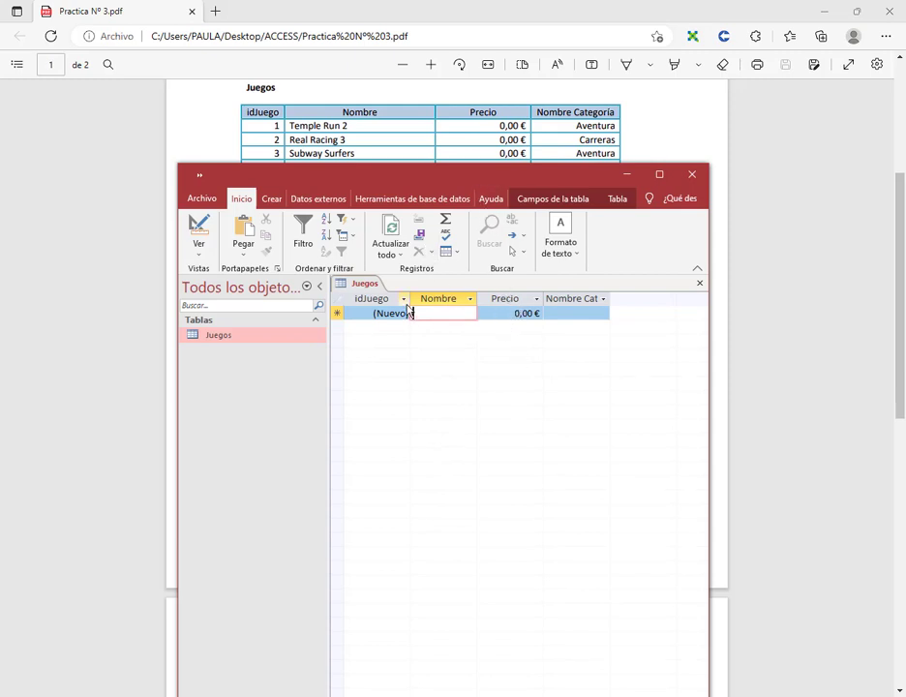
{"action": "left_click_drag", "start_coordinate": [327, 303], "coordinate": [610, 331]}
{"action": "key", "text": "Escape"}
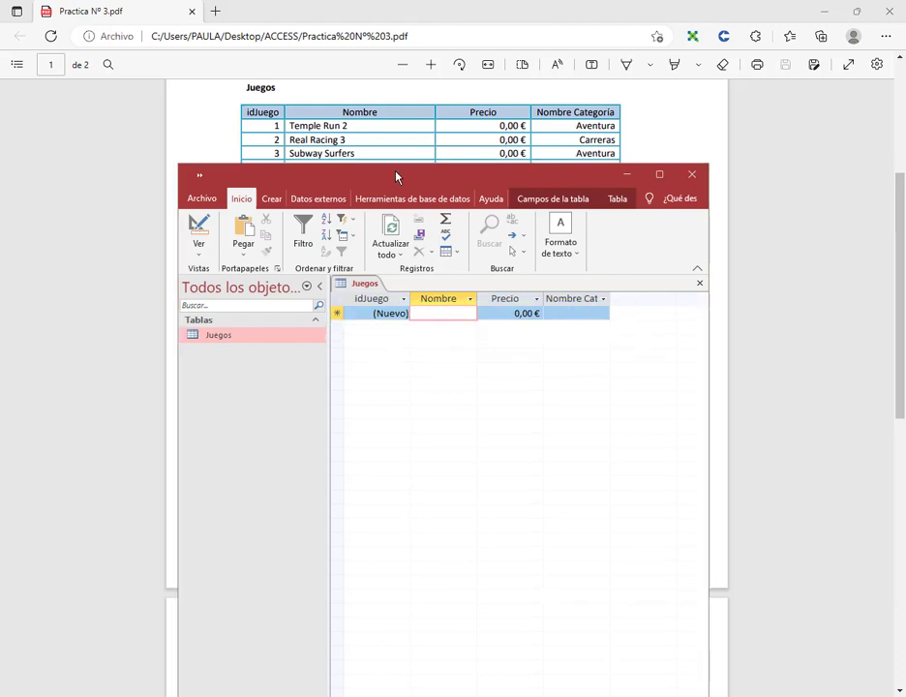
{"action": "left_click_drag", "start_coordinate": [396, 178], "coordinate": [387, 195]}
{"action": "left_click", "coordinate": [373, 165]}
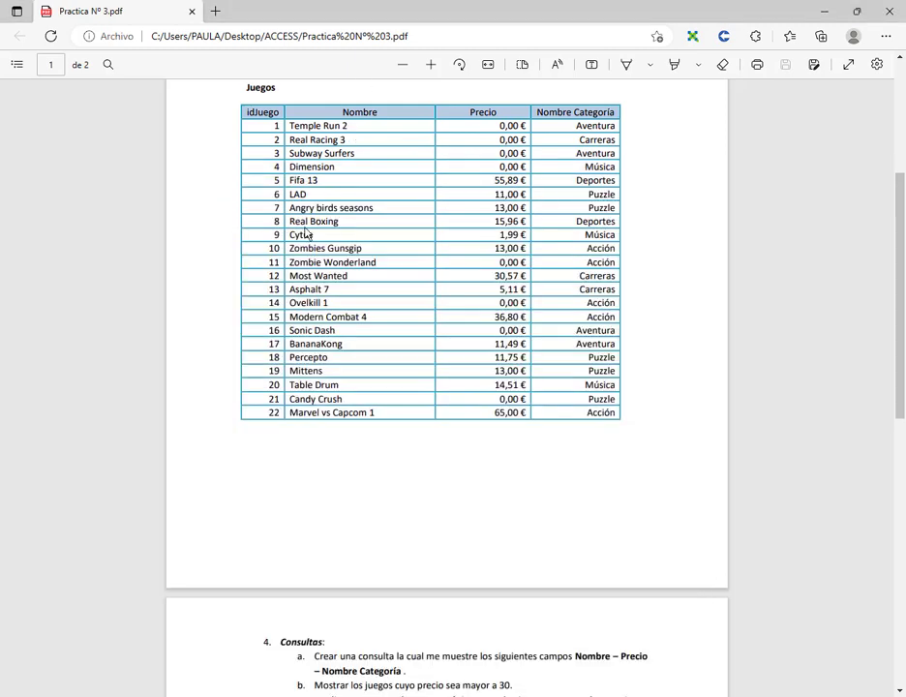
{"action": "key", "text": "alt+Tab"}
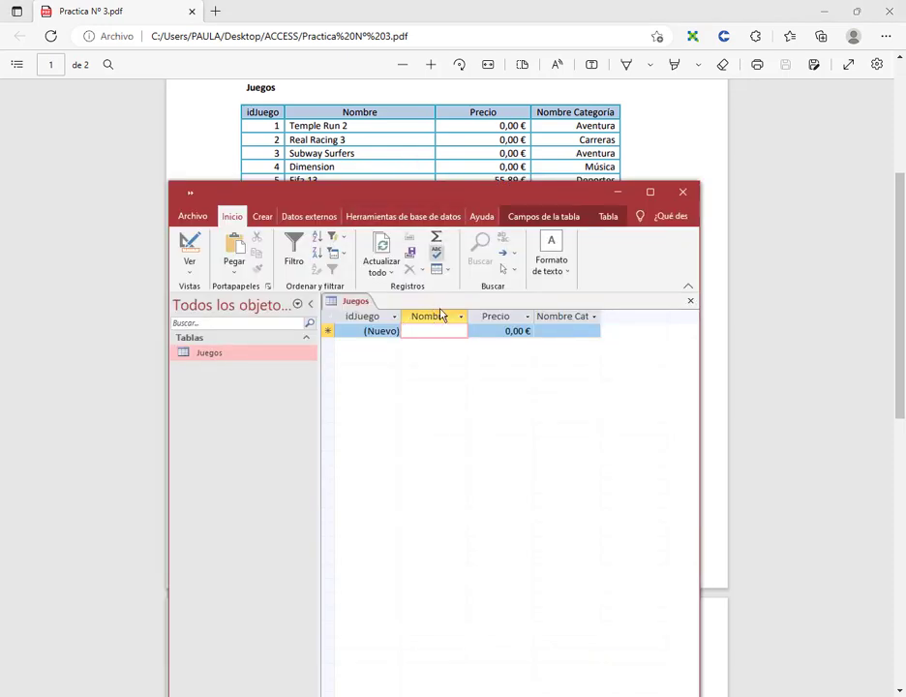
Enter the first record with the name Temple Run 2 and category Aventura, keeping the default price.
{"action": "type", "text": "Temple Run 2"}
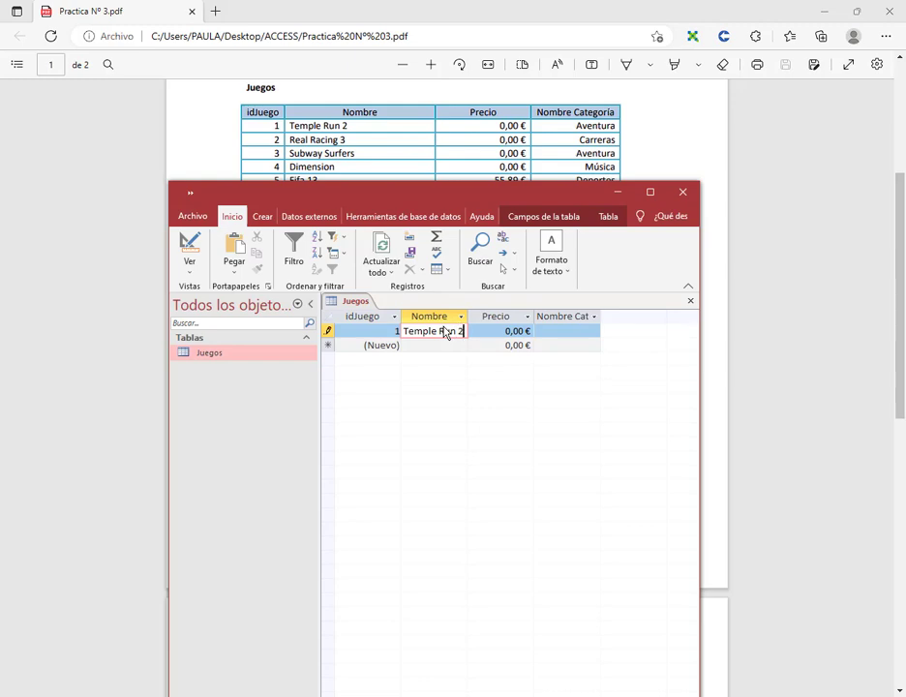
{"action": "key", "text": "Tab"}
{"action": "key", "text": "Tab"}
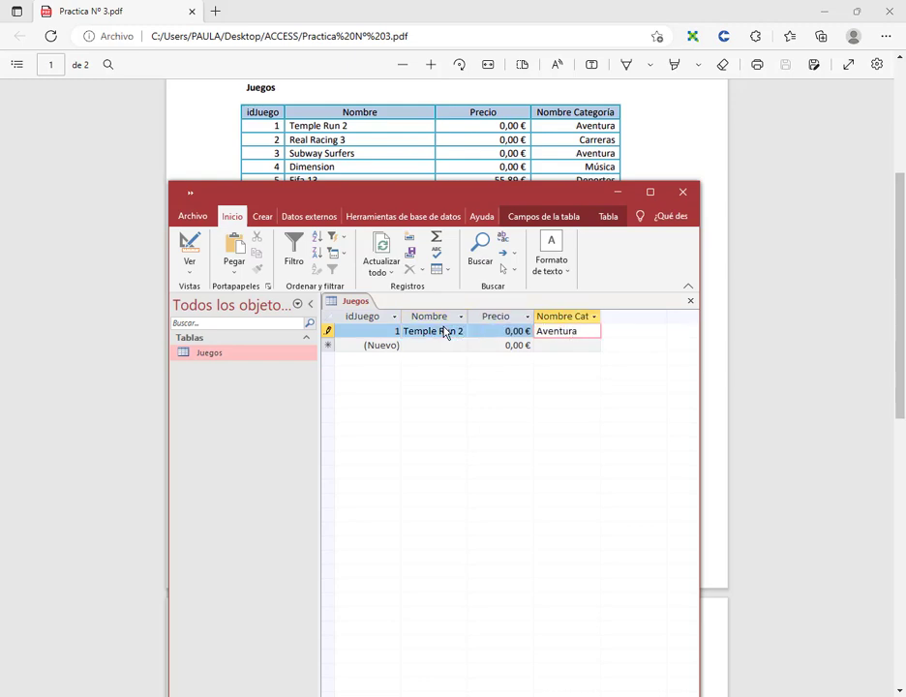
Copy the name Real Racing 3 from the PDF list into the Nombre field of the second record.
{"action": "left_click", "coordinate": [352, 145]}
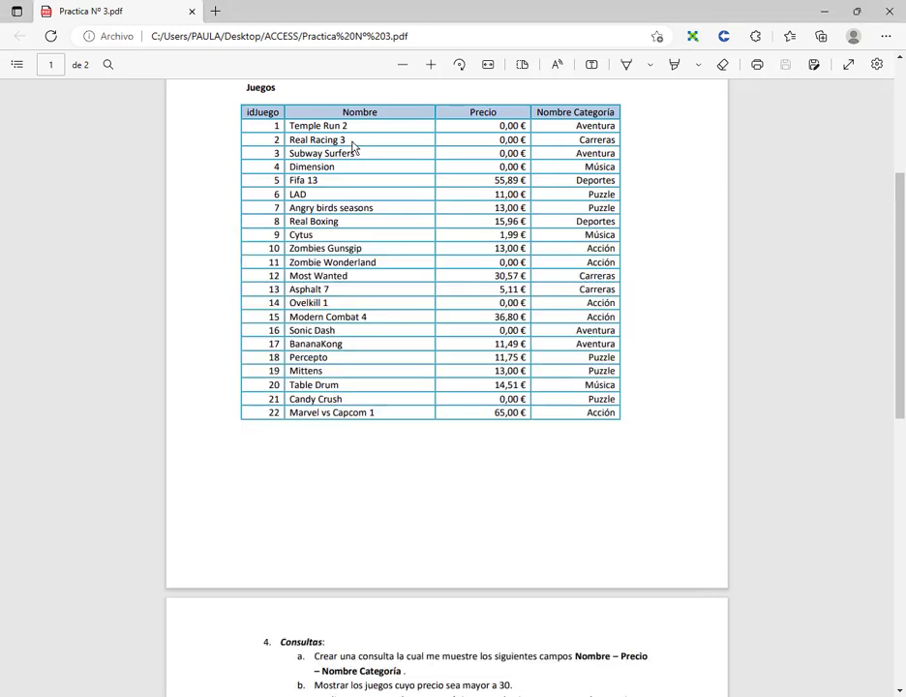
{"action": "left_click_drag", "start_coordinate": [349, 141], "coordinate": [288, 147]}
{"action": "right_click", "coordinate": [291, 145]}
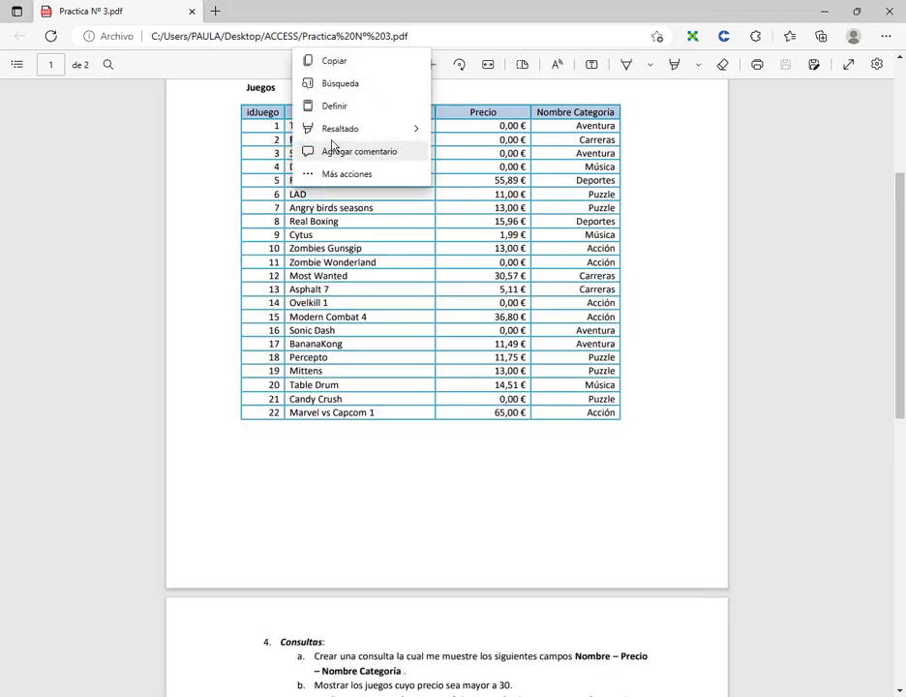
{"action": "left_click", "coordinate": [353, 64]}
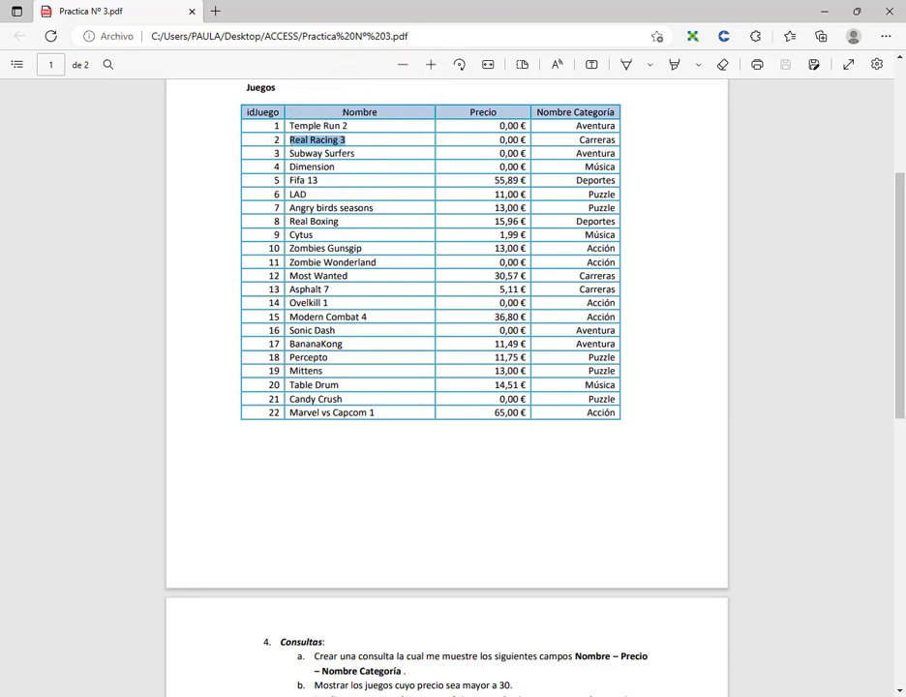
{"action": "key", "text": "alt+Tab"}
{"action": "left_click", "coordinate": [431, 346]}
{"action": "right_click", "coordinate": [432, 351]}
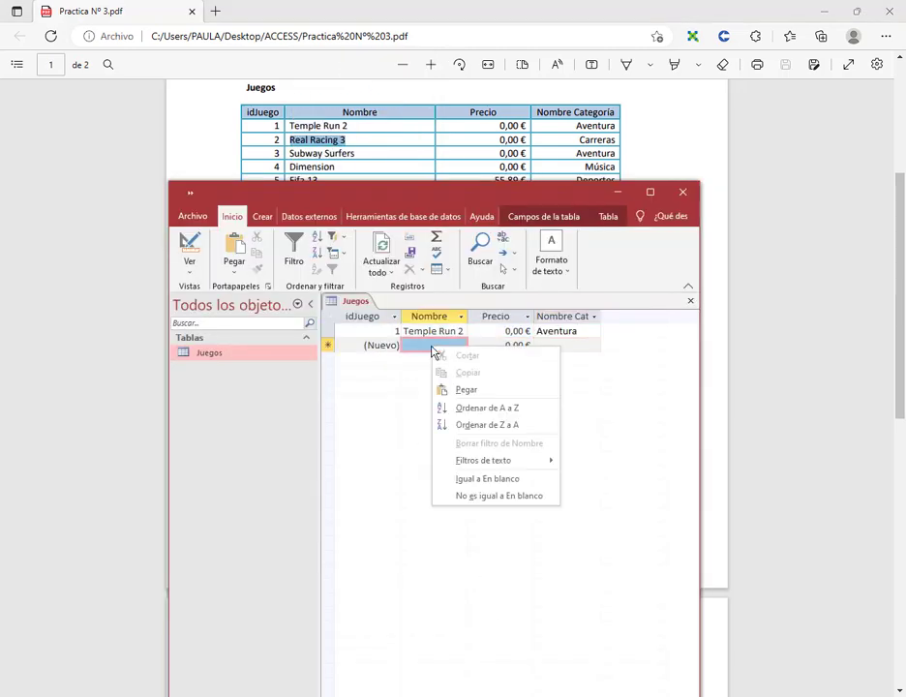
{"action": "left_click", "coordinate": [441, 389]}
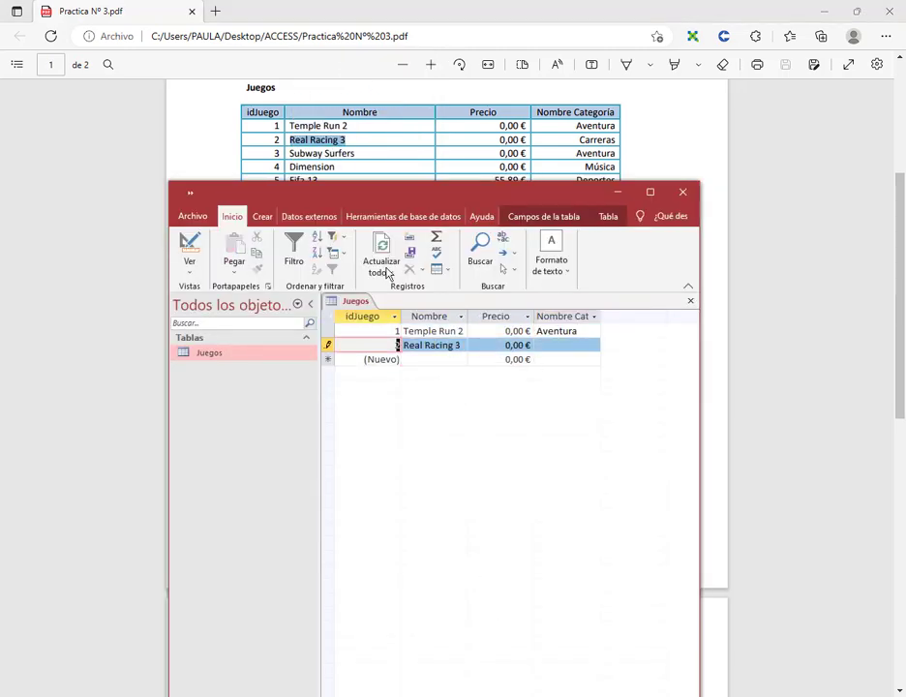
Copy the category Carreras from the PDF into the Nombre Categoría field of the Real Racing 3 record.
{"action": "key", "text": "alt+Tab"}
{"action": "double_click", "coordinate": [598, 140]}
{"action": "key", "text": "alt+Tab"}
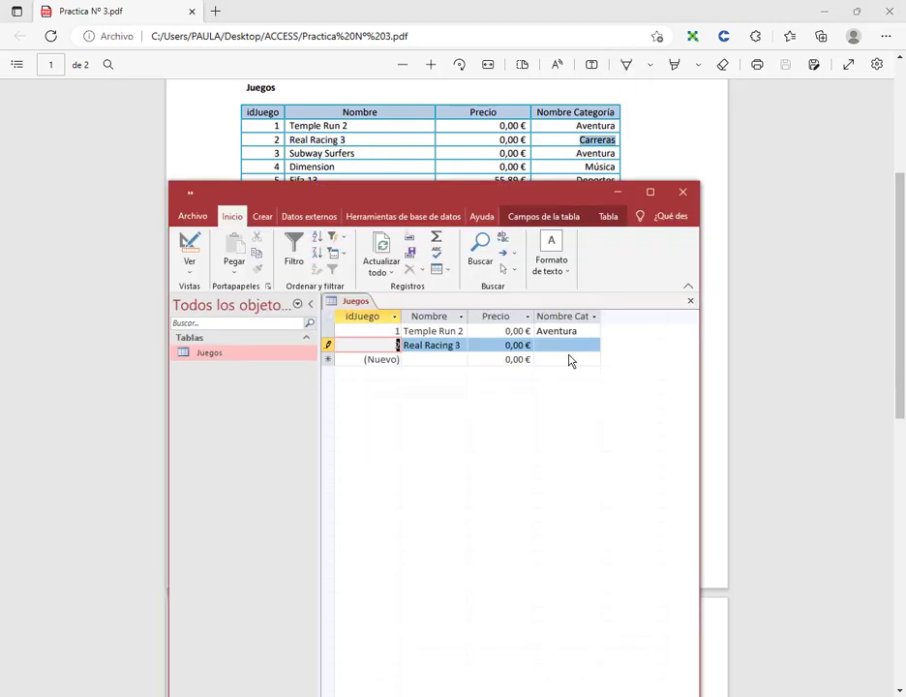
{"action": "left_click", "coordinate": [568, 348]}
{"action": "key", "text": "ctrl+v"}
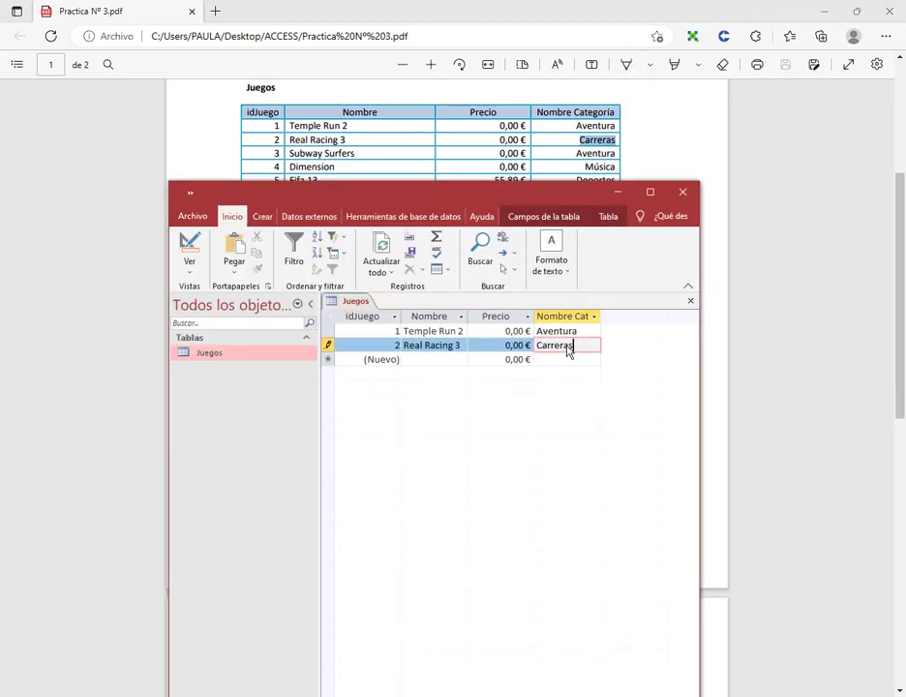
Copy the name Subway Surfers from the PDF list into the Nombre field of the third record.
{"action": "left_click", "coordinate": [364, 155]}
{"action": "left_click_drag", "start_coordinate": [360, 155], "coordinate": [289, 154]}
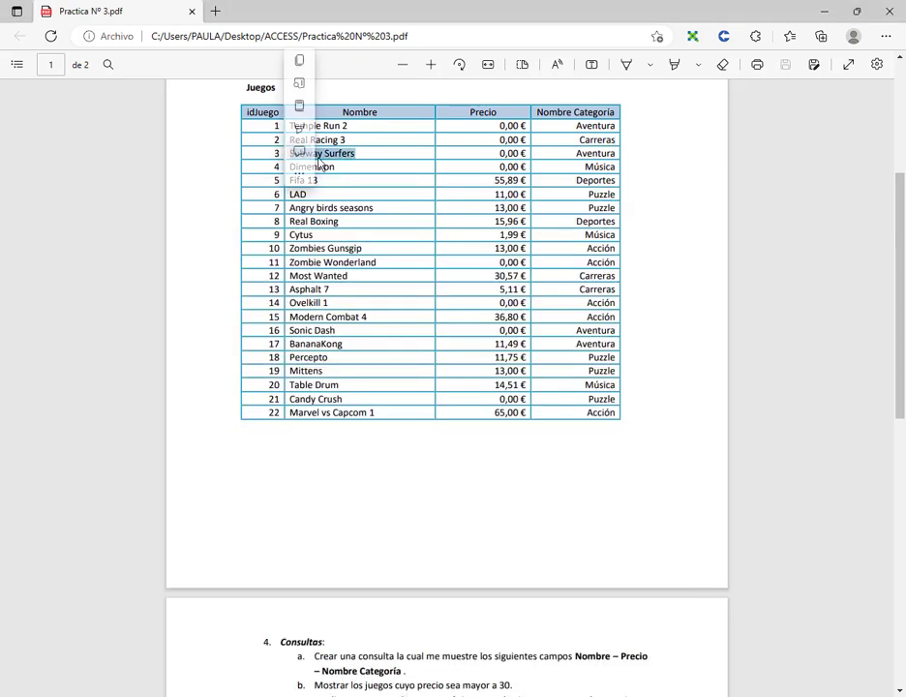
{"action": "left_click", "coordinate": [334, 69]}
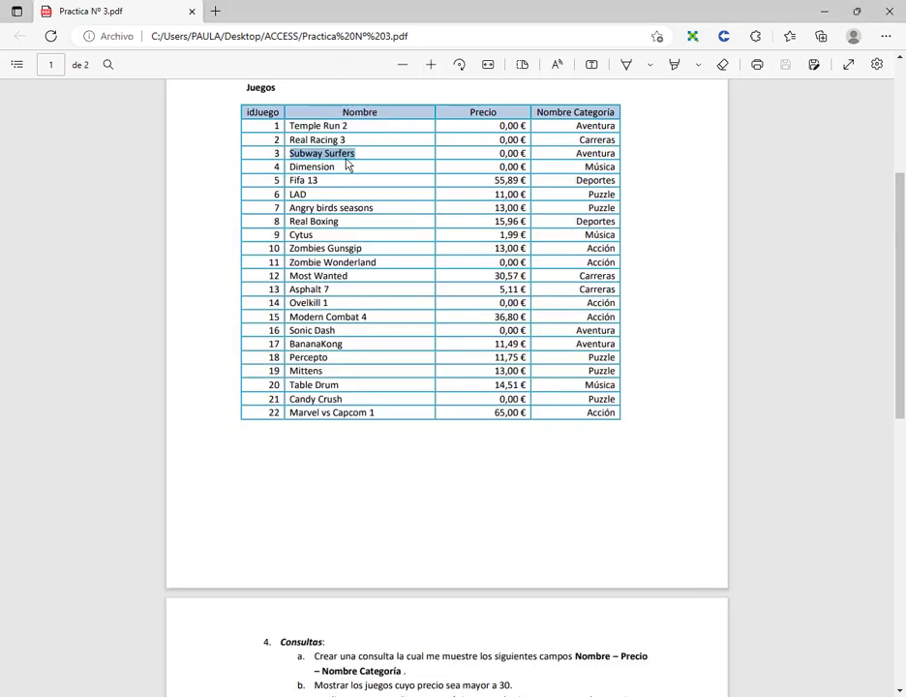
{"action": "key", "text": "alt+Tab"}
{"action": "left_click", "coordinate": [428, 362]}
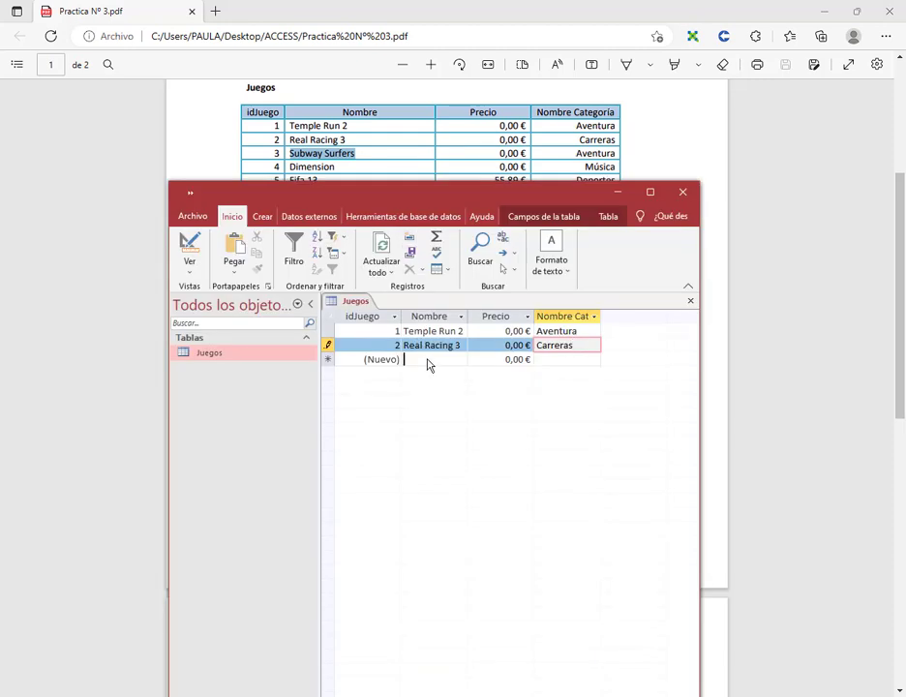
{"action": "key", "text": "ctrl+v"}
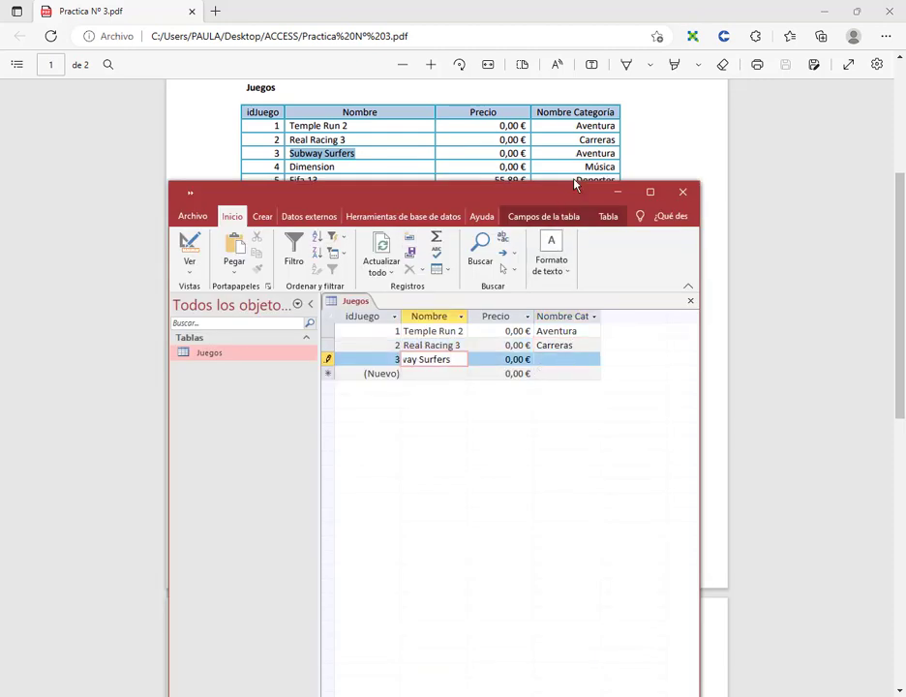
Copy the category Aventura from the Temple Run 2 record into the Subway Surfers record.
{"action": "left_click", "coordinate": [559, 332]}
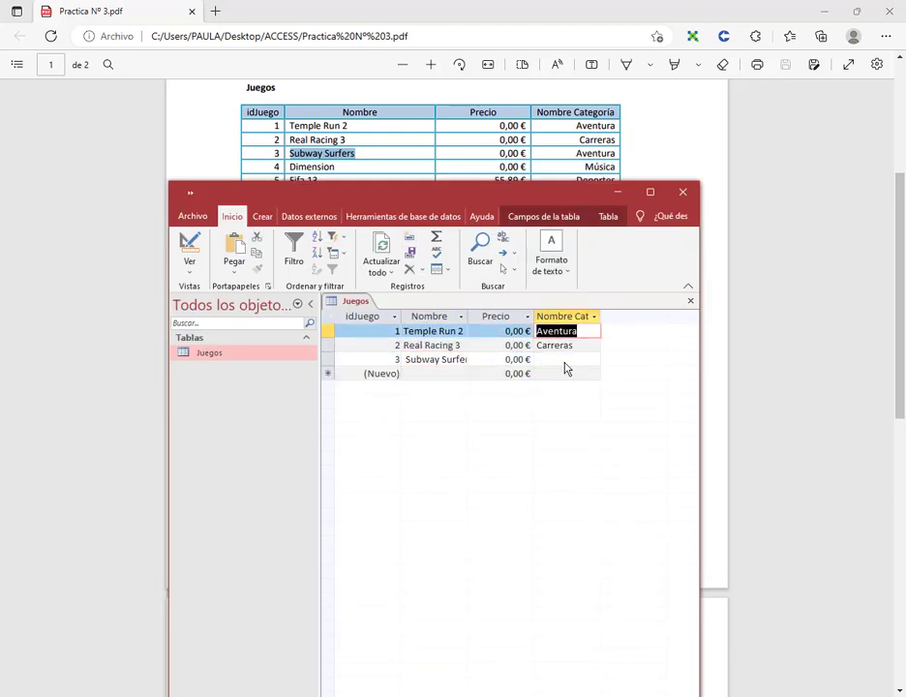
{"action": "key", "text": "ctrl+c"}
{"action": "left_click", "coordinate": [566, 360]}
{"action": "key", "text": "ctrl+v"}
Add the fourth record by copying the name Dimension from the PDF and entering the category Música.
{"action": "scroll", "coordinate": [329, 111], "scroll_direction": "down", "scroll_amount": 3}
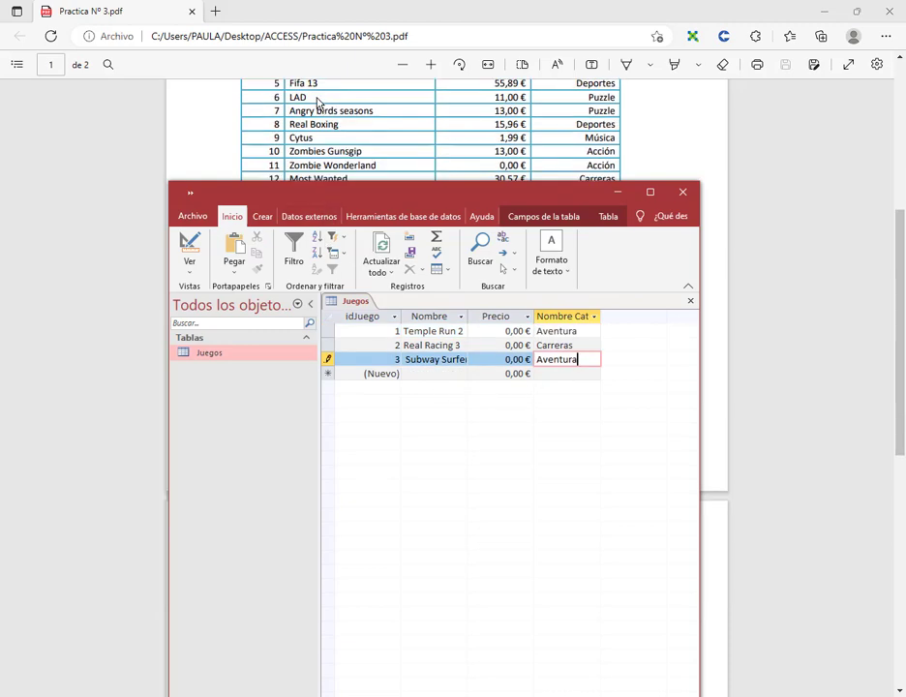
{"action": "scroll", "coordinate": [324, 119], "scroll_direction": "up", "scroll_amount": 3}
{"action": "double_click", "coordinate": [312, 167]}
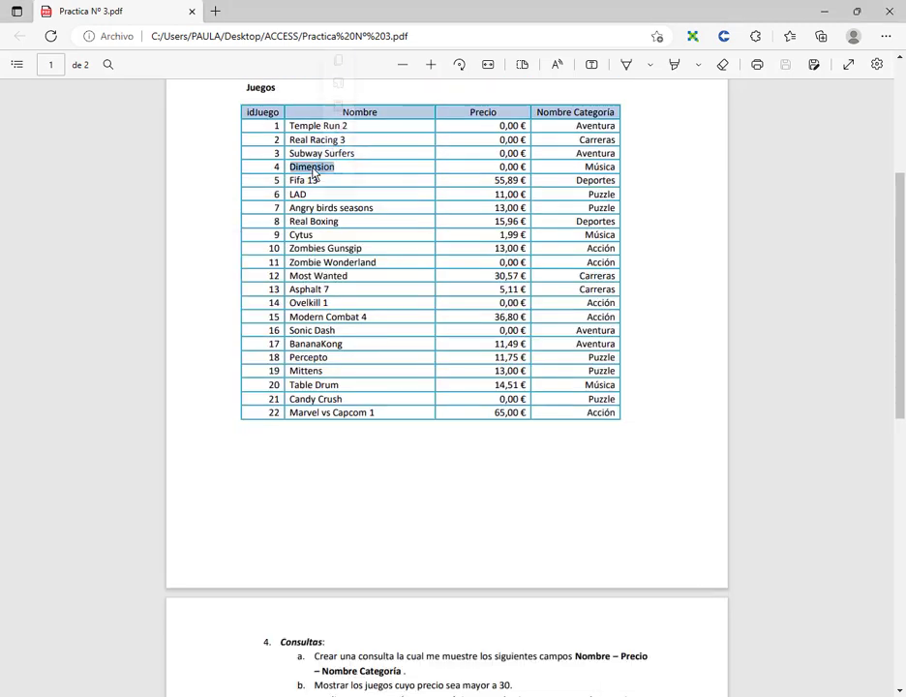
{"action": "key", "text": "ctrl+c"}
{"action": "key", "text": "alt+Tab"}
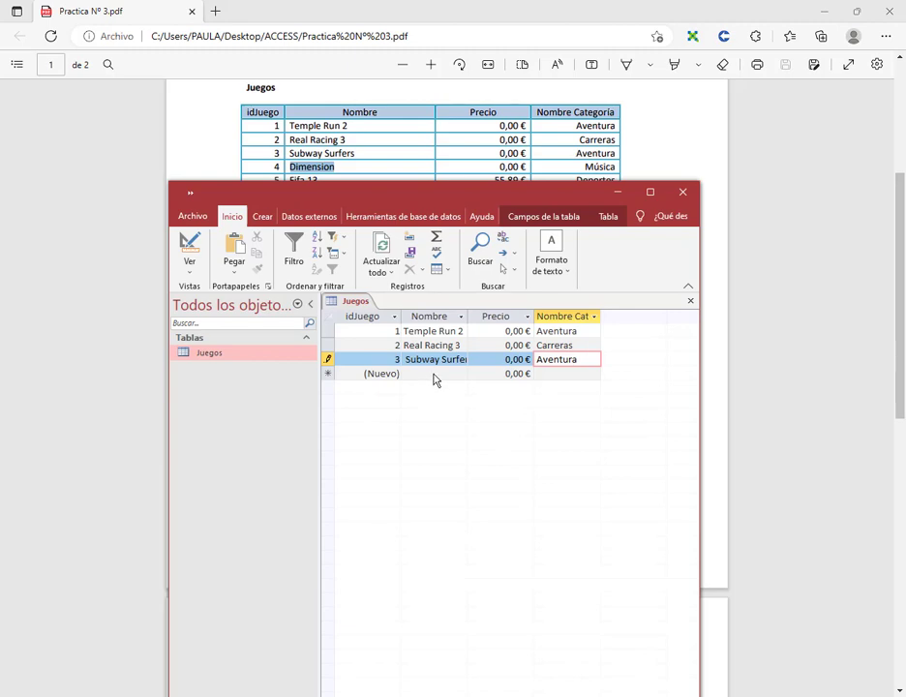
{"action": "left_click", "coordinate": [433, 376]}
{"action": "key", "text": "ctrl+v"}
{"action": "left_click", "coordinate": [572, 375]}
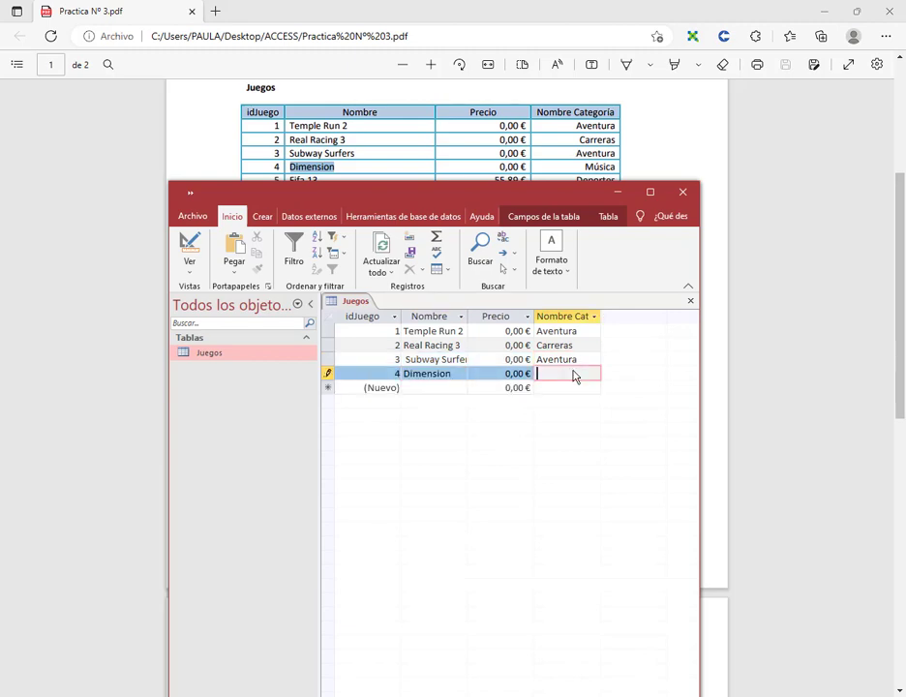
{"action": "type", "text": "Música"}
Move the Access window to uncover more of the PDF list and add Fifa 13 with price 55,89 and category Deportes.
{"action": "left_click_drag", "start_coordinate": [435, 193], "coordinate": [497, 265]}
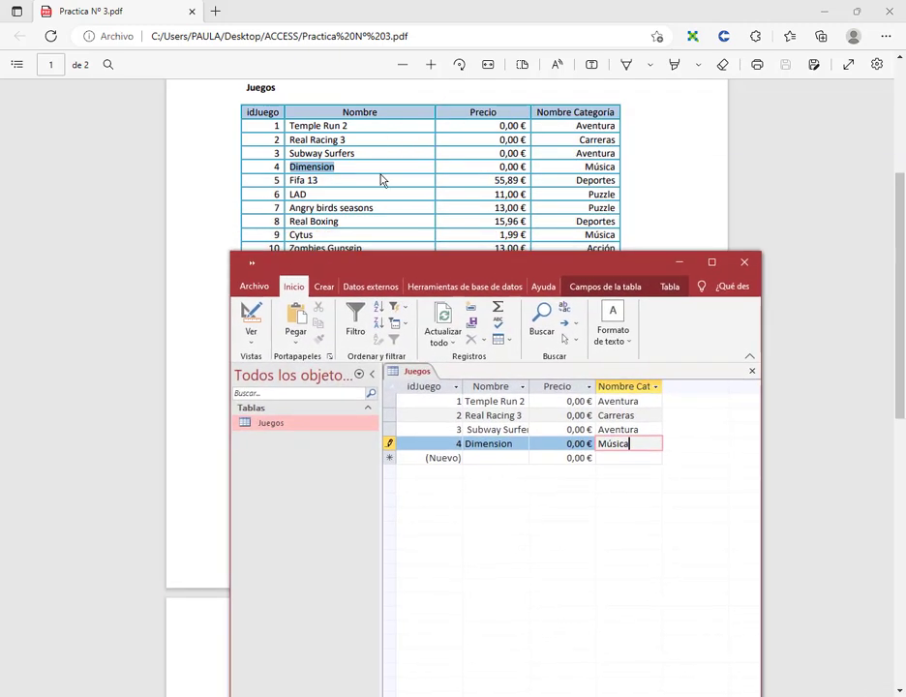
{"action": "scroll", "coordinate": [380, 180], "scroll_direction": "down", "scroll_amount": 2}
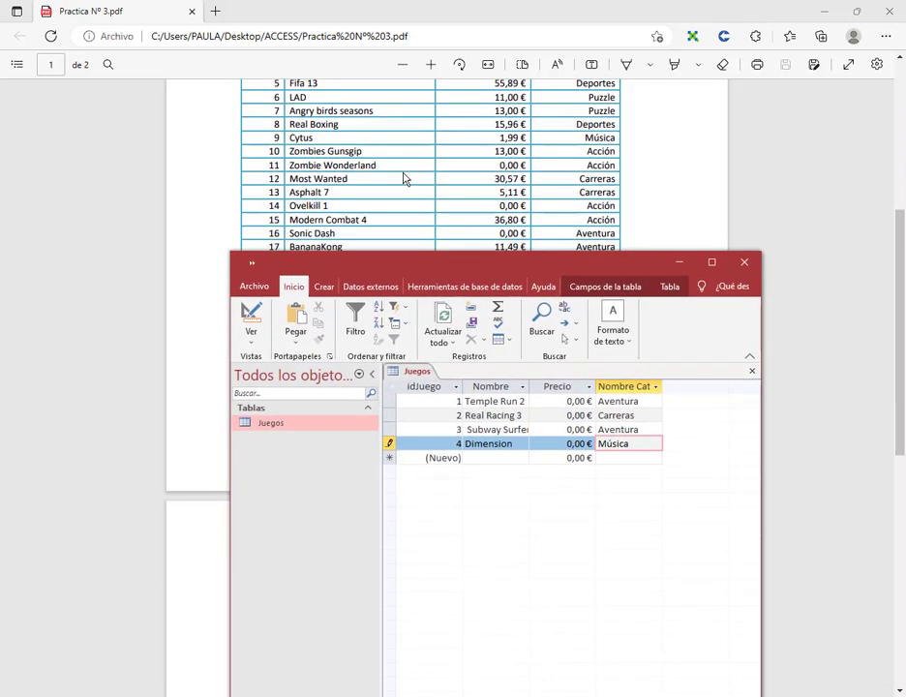
{"action": "left_click", "coordinate": [486, 460]}
{"action": "type", "text": "Fifa 13"}
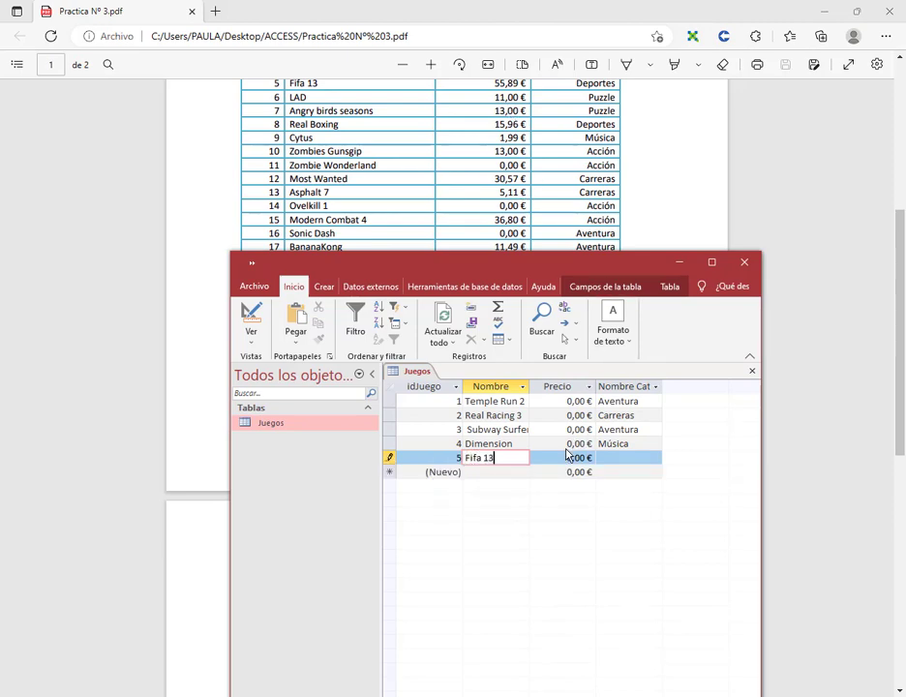
{"action": "key", "text": "Tab"}
{"action": "type", "text": "55"}
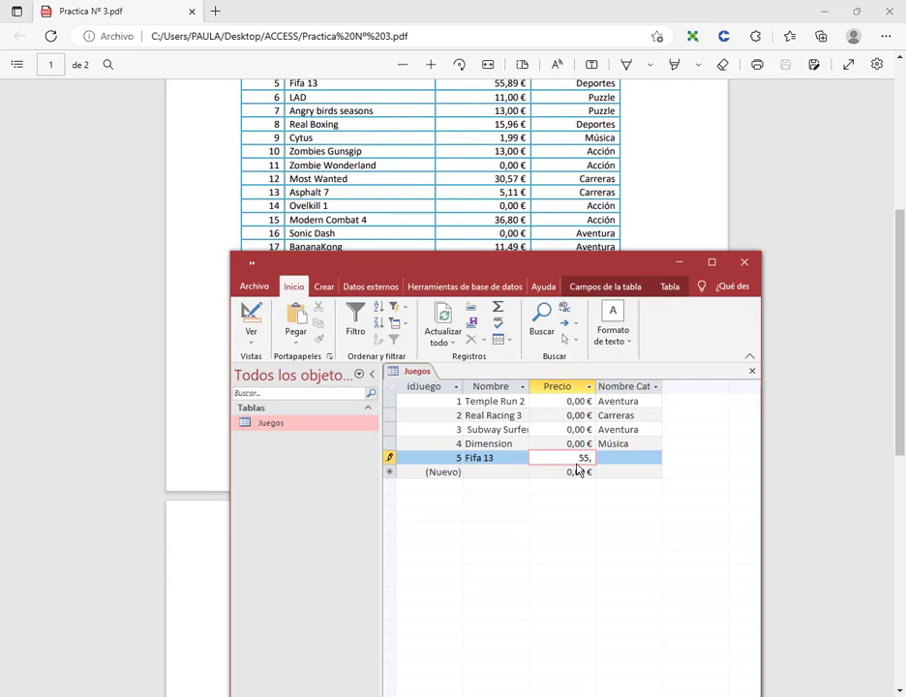
{"action": "type", "text": ",89"}
{"action": "key", "text": "Tab"}
{"action": "type", "text": "D"}
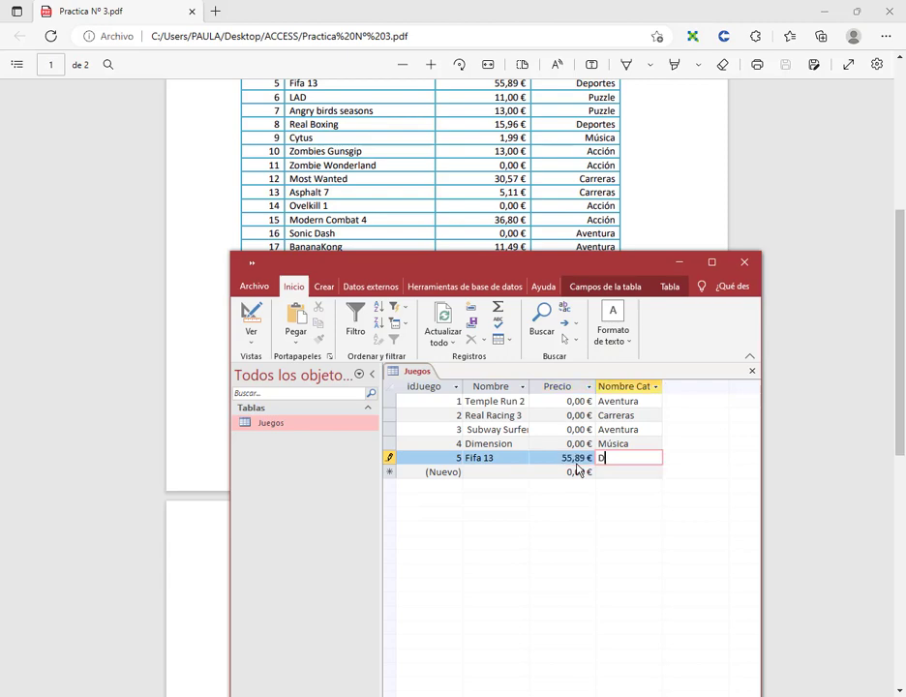
{"action": "type", "text": "eportes"}
Add the sixth record with the name LAD, price 11 and category Puzzle.
{"action": "left_click", "coordinate": [518, 473]}
{"action": "type", "text": "LAD"}
{"action": "key", "text": "Tab"}
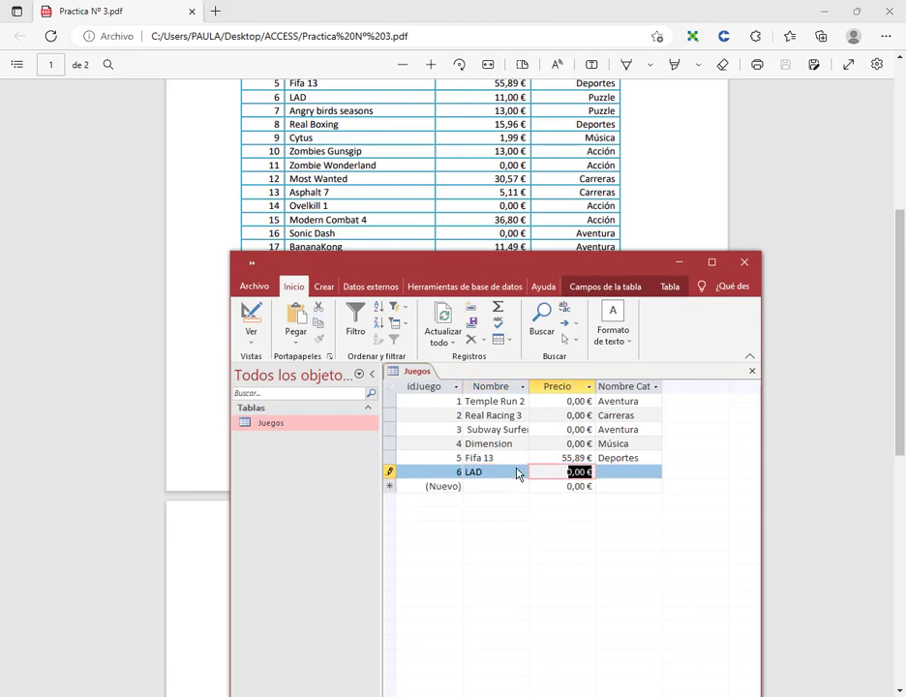
{"action": "type", "text": "11"}
{"action": "key", "text": "Tab"}
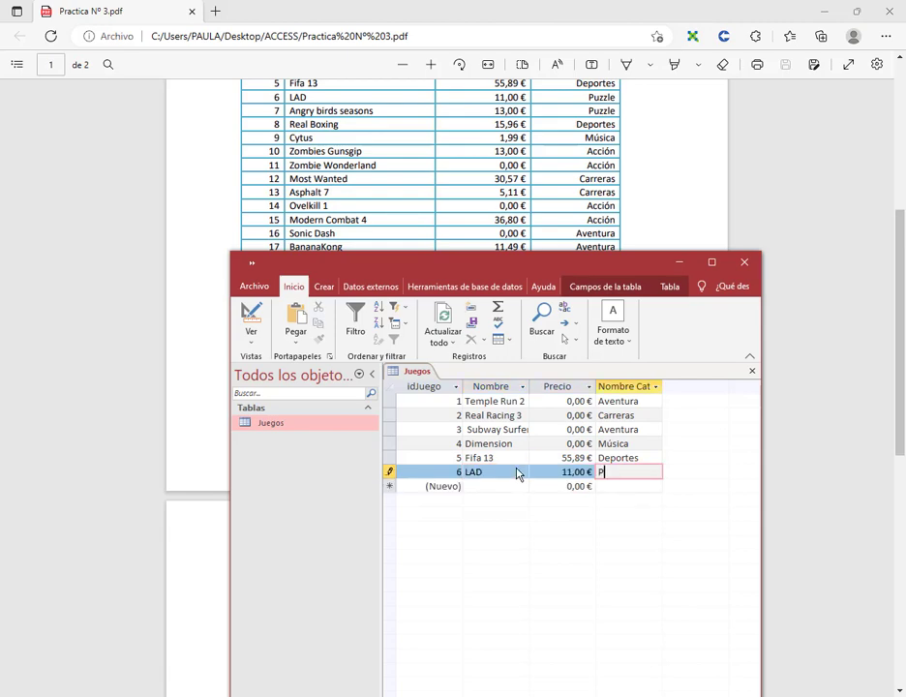
{"action": "type", "text": "Puzzle"}
Add the seventh record with the name Angry Birds Seasons, price 13 and category Puzzle.
{"action": "key", "text": "Tab"}
{"action": "key", "text": "Tab"}
{"action": "type", "text": "Angry"}
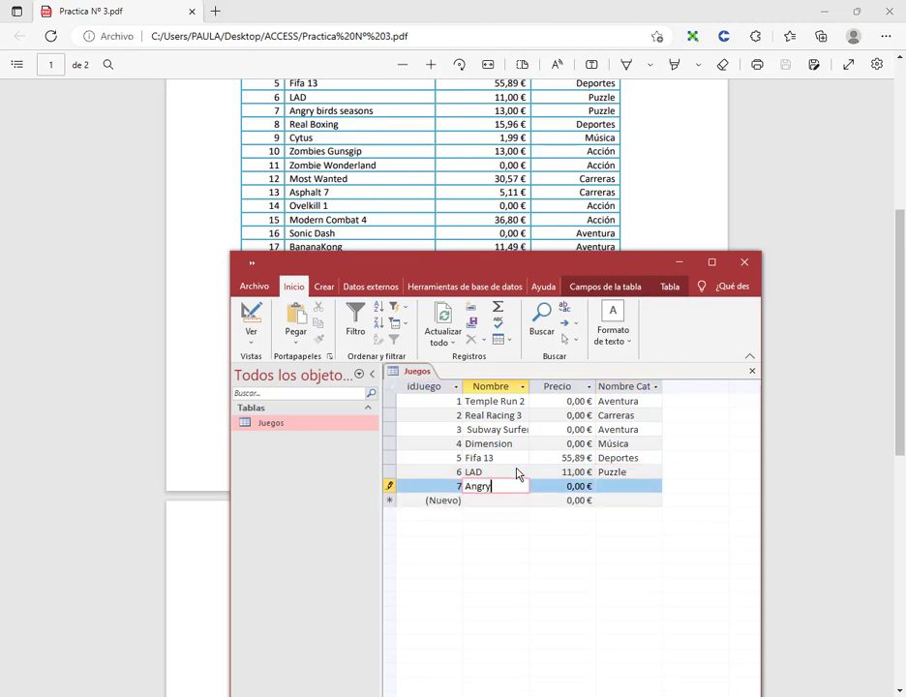
{"action": "type", "text": " Birds Season"}
{"action": "key", "text": "Tab"}
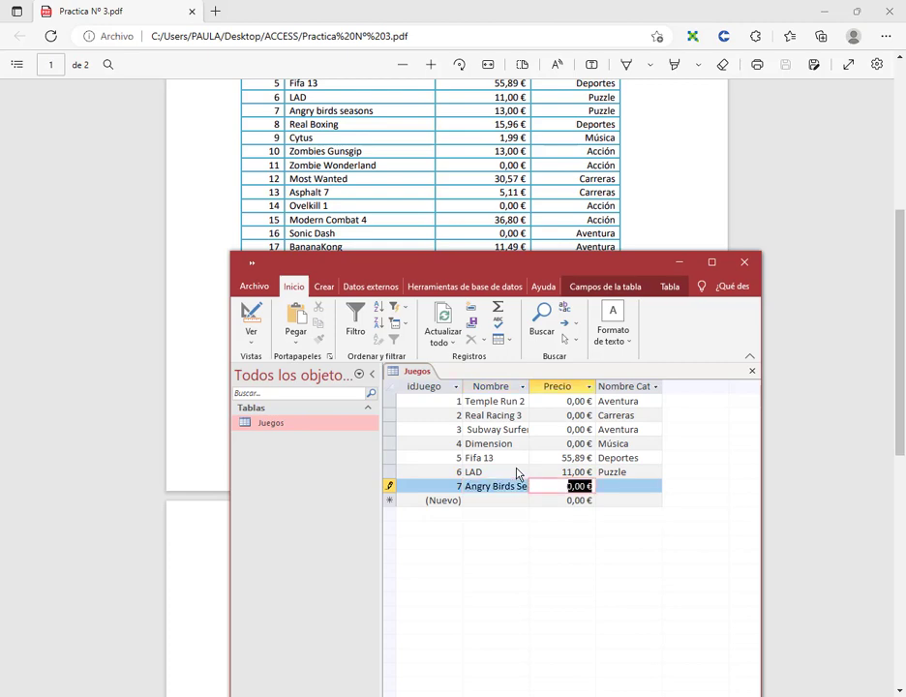
{"action": "type", "text": "13"}
{"action": "key", "text": "Tab"}
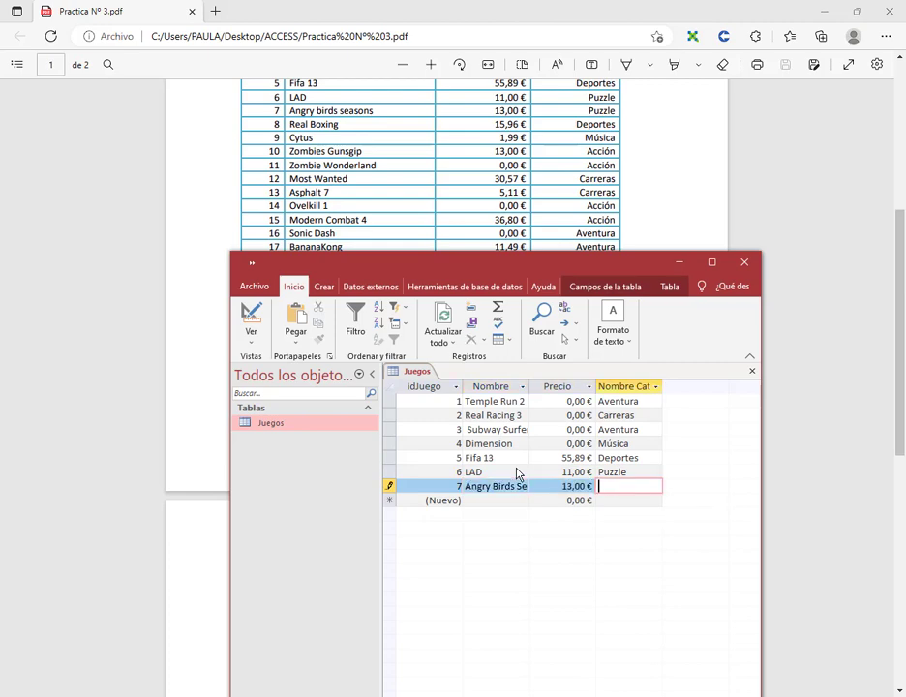
{"action": "type", "text": "Puzzle"}
{"action": "key", "text": "Tab"}
Add the eighth record with the name Real Boxing, price 15,96 and category Deportes.
{"action": "type", "text": "RE"}
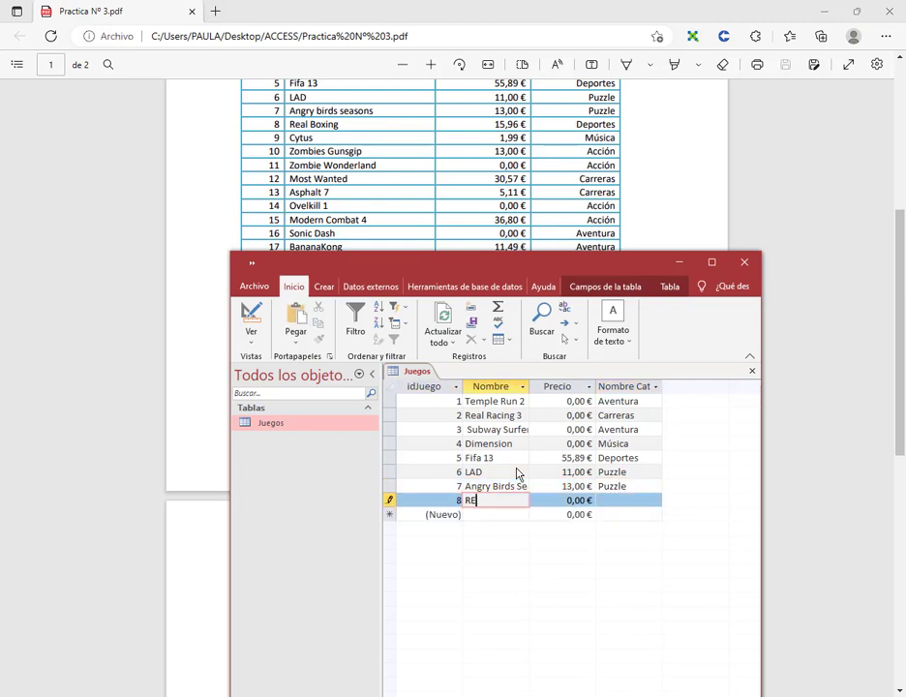
{"action": "type", "text": "al Boxing"}
{"action": "key", "text": "Tab"}
{"action": "type", "text": "15"}
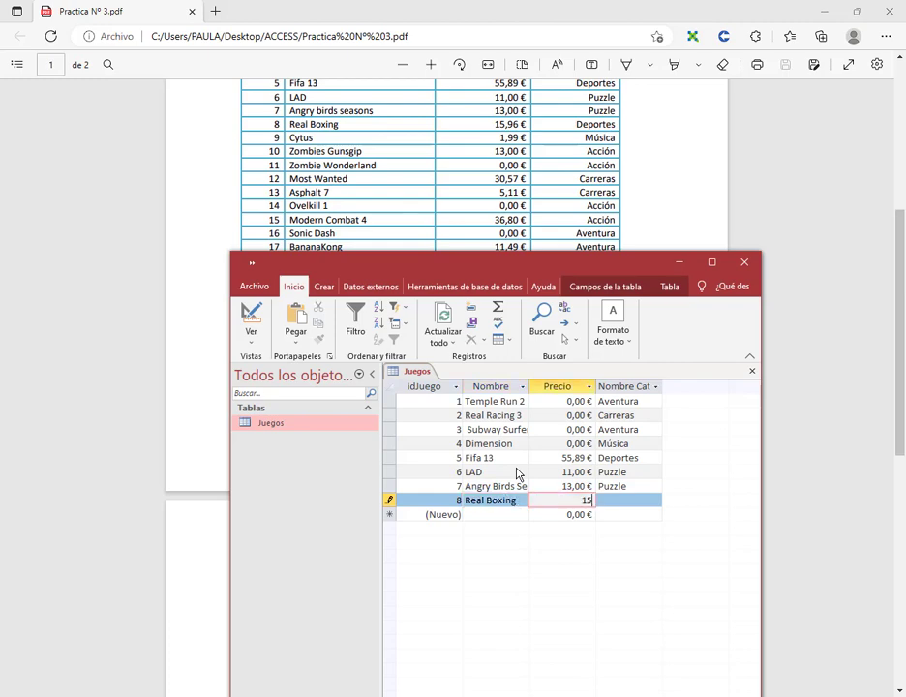
{"action": "type", "text": ",96"}
{"action": "key", "text": "Tab"}
{"action": "type", "text": "Depor"}
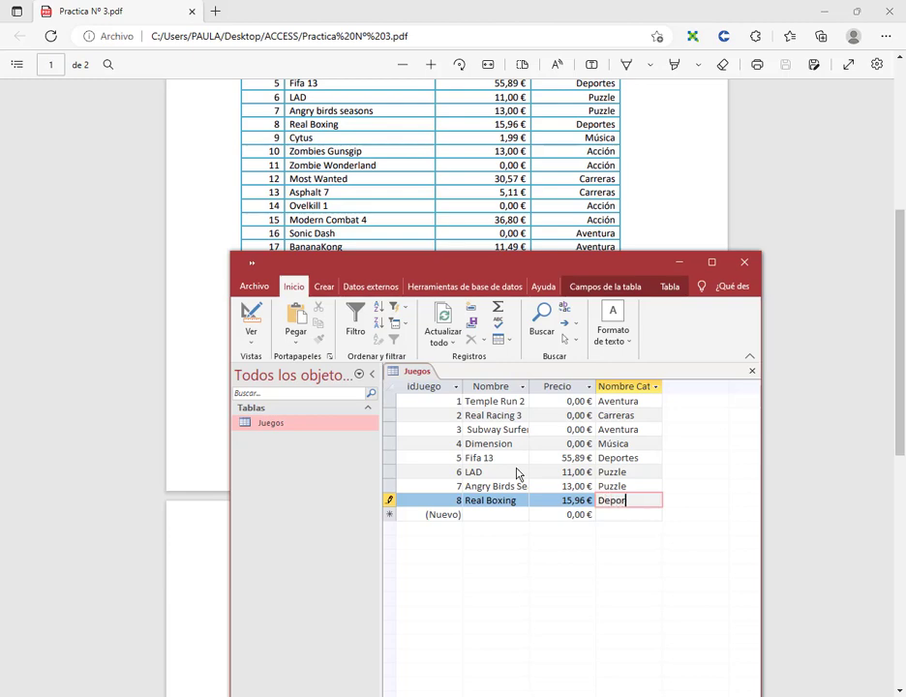
{"action": "key", "text": "Tab"}
{"action": "key", "text": "Tab"}
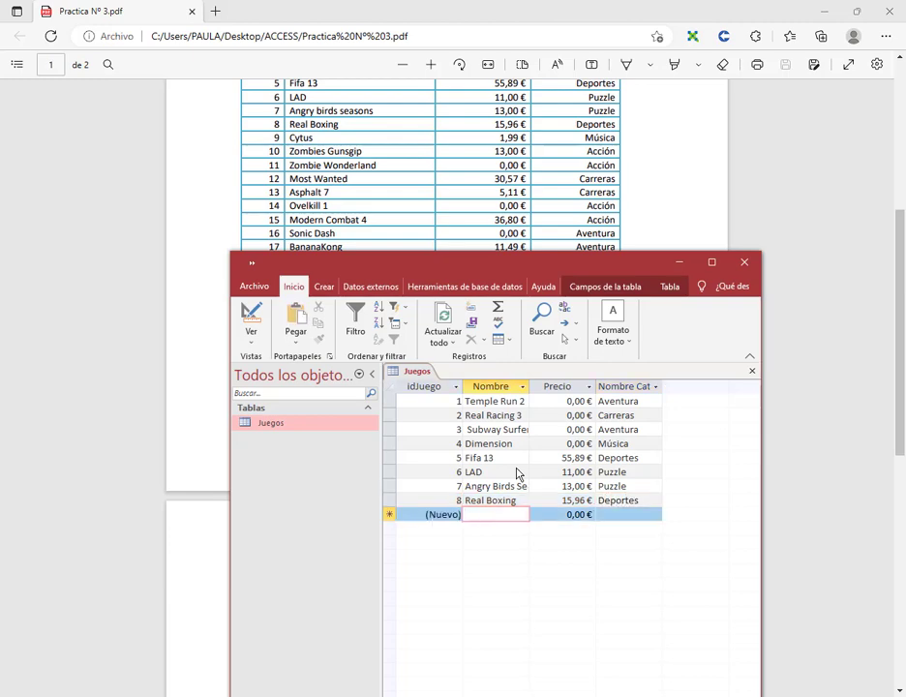
Add the ninth record with the name Cytus, price 1,99 and category Música.
{"action": "type", "text": "Cl"}
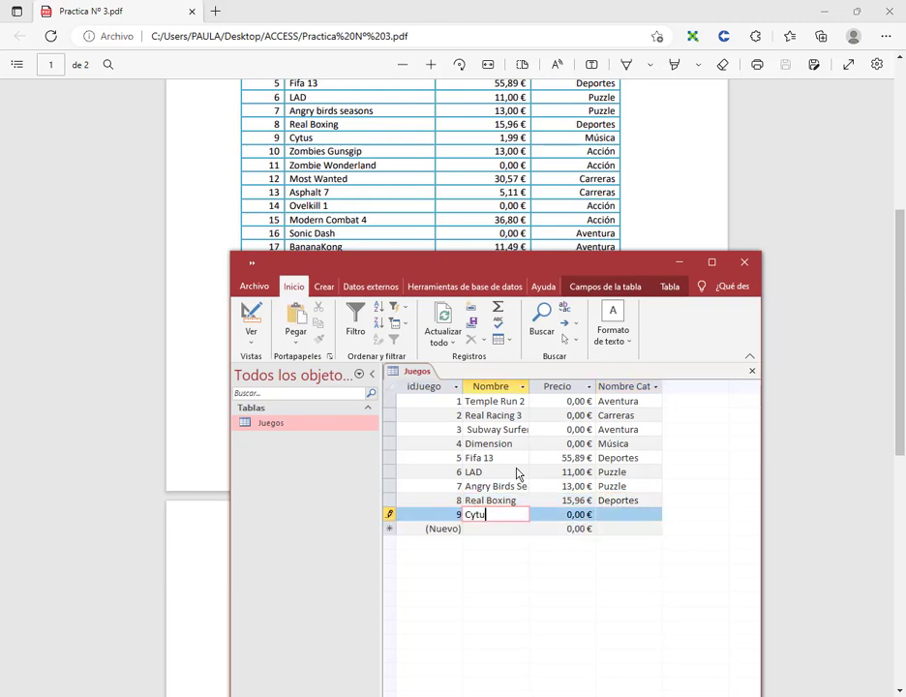
{"action": "key", "text": "Tab"}
{"action": "type", "text": "1,99"}
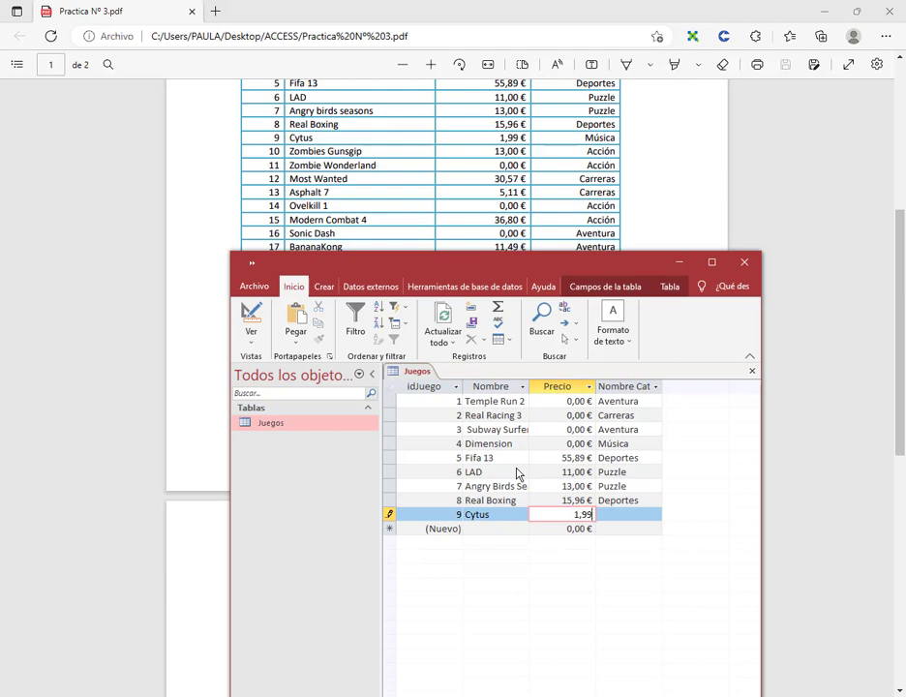
{"action": "key", "text": "Tab"}
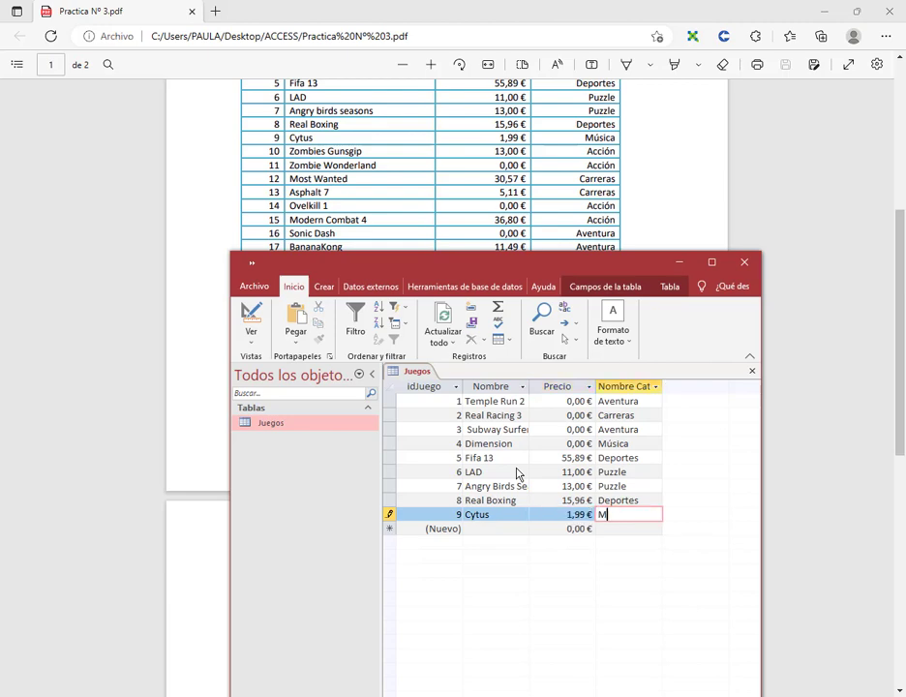
{"action": "type", "text": "Música"}
{"action": "key", "text": "Tab"}
{"action": "key", "text": "Tab"}
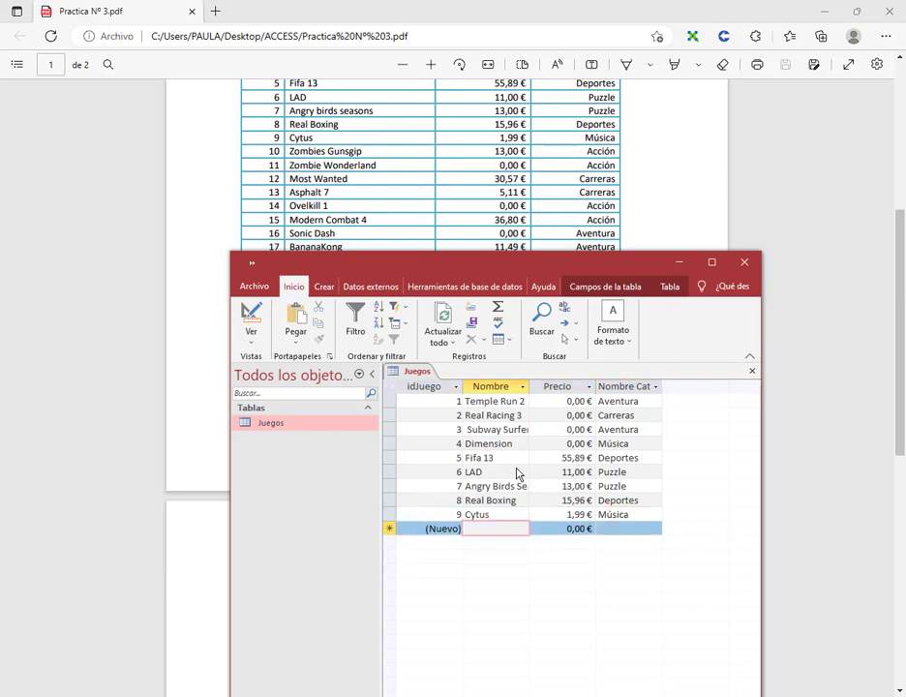
Add the tenth record with the name Zombies Gunsgip, price 13 and category Acción.
{"action": "type", "text": "Zombies"}
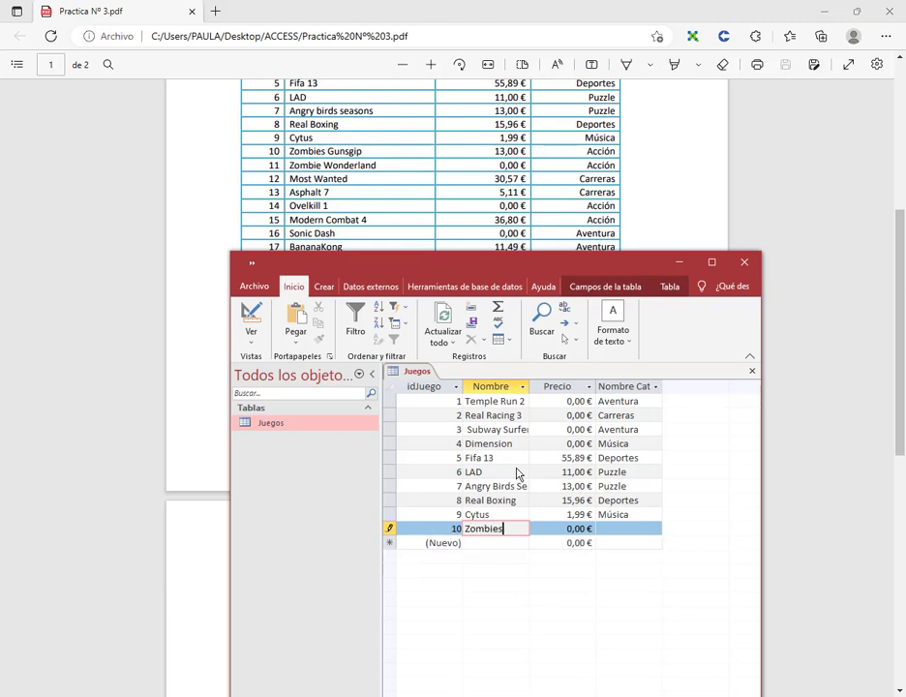
{"action": "type", "text": " Gunsgip"}
{"action": "key", "text": "Tab"}
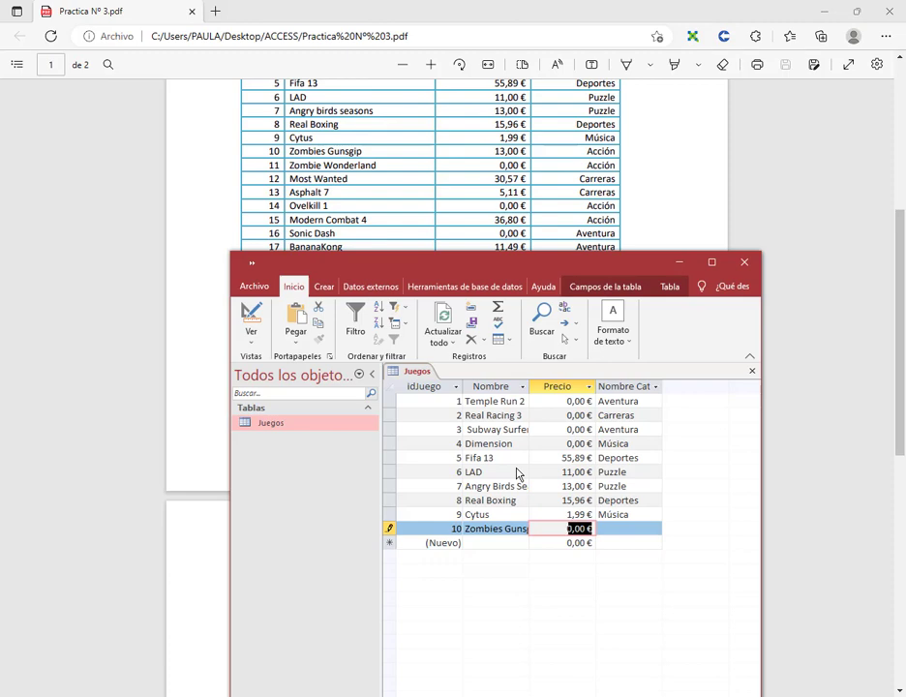
{"action": "type", "text": "13"}
{"action": "key", "text": "Tab"}
{"action": "type", "text": "Acci"}
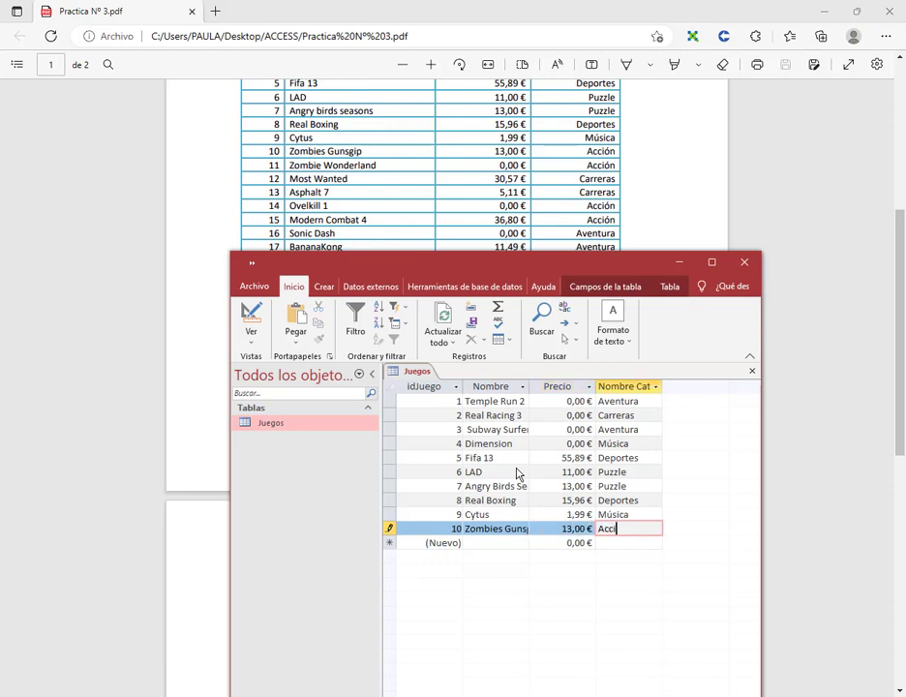
{"action": "type", "text": "ón"}
{"action": "key", "text": "Tab"}
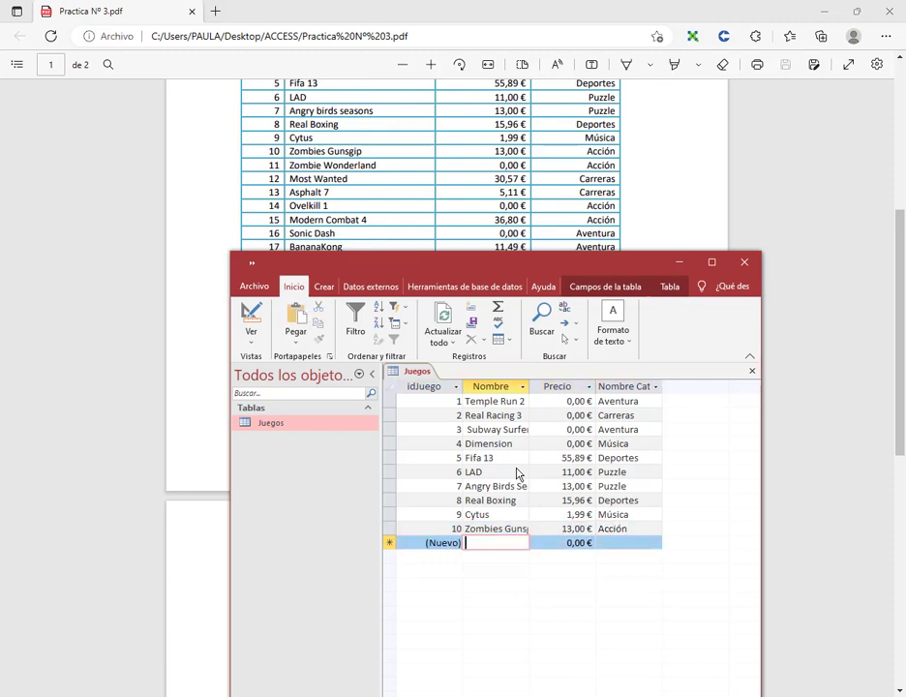
Add the eleventh record with the name Zombie Wonderland, the default price and category Acción.
{"action": "type", "text": "Zombie"}
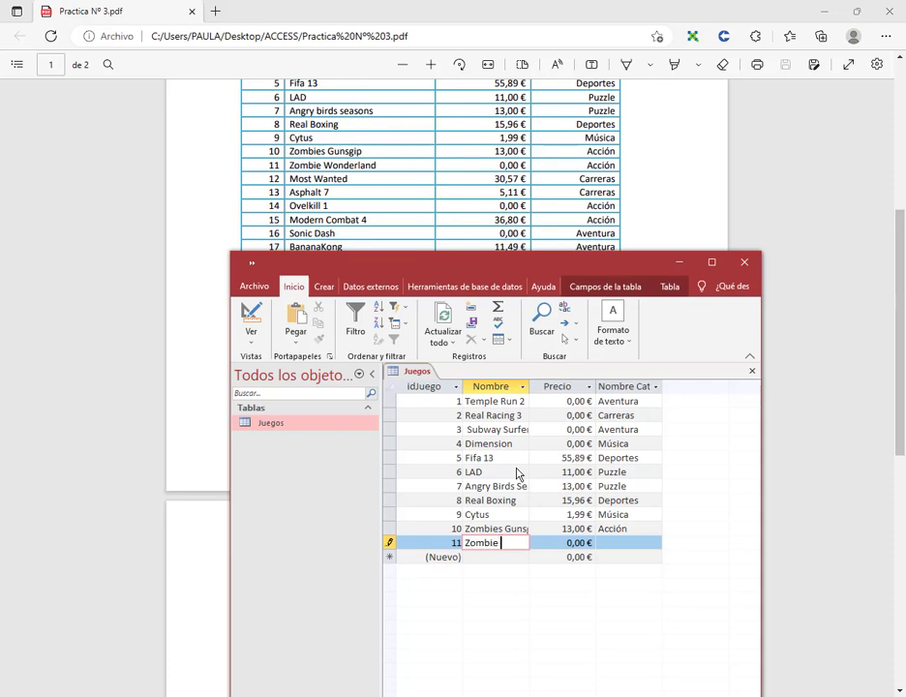
{"action": "type", "text": " Wonderlan"}
{"action": "key", "text": "Tab"}
{"action": "key", "text": "Tab"}
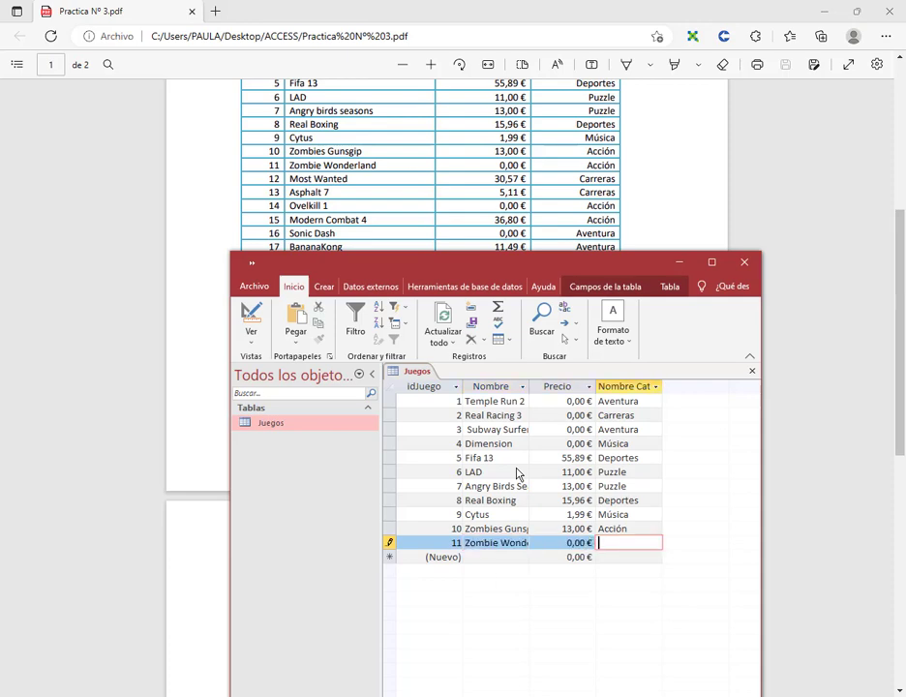
{"action": "type", "text": "Acción"}
{"action": "key", "text": "Tab"}
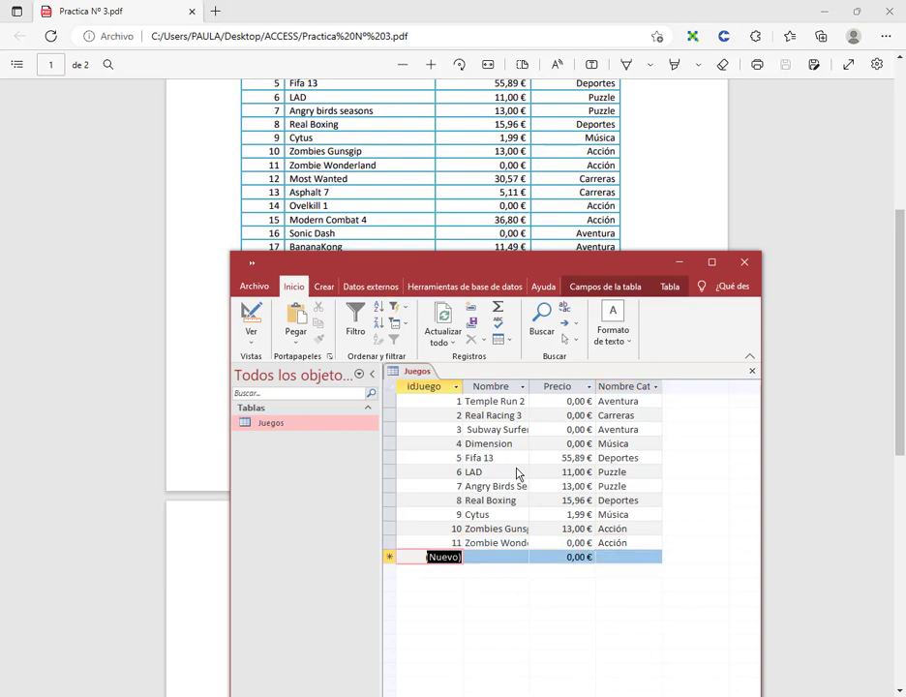
{"action": "key", "text": "Tab"}
Add the twelfth record with the name Most Wanted, price 30,57 and category Carreras.
{"action": "type", "text": "M"}
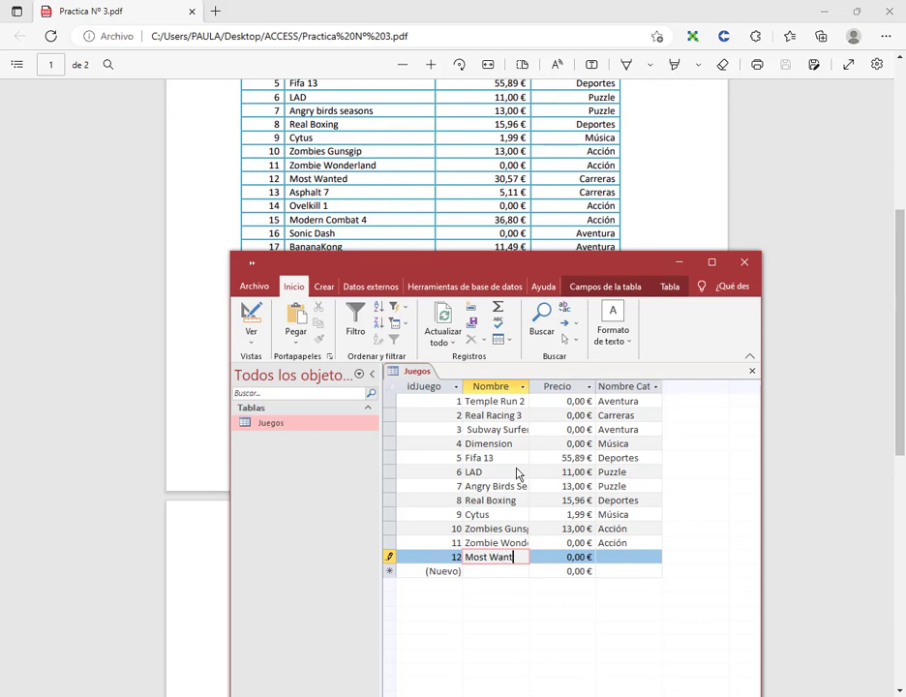
{"action": "key", "text": "Tab"}
{"action": "type", "text": "30"}
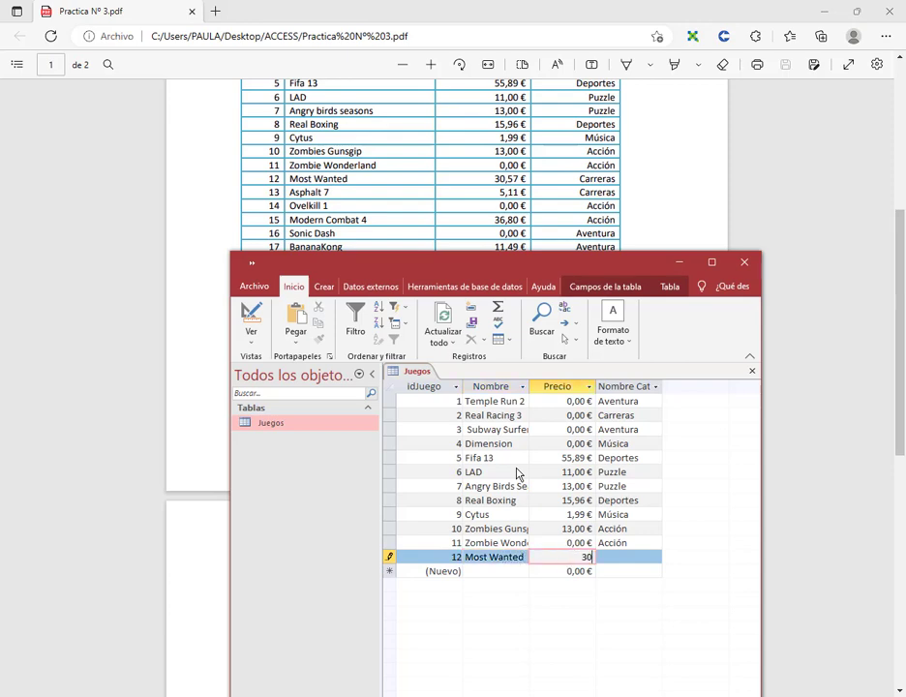
{"action": "type", "text": ",57"}
{"action": "key", "text": "Tab"}
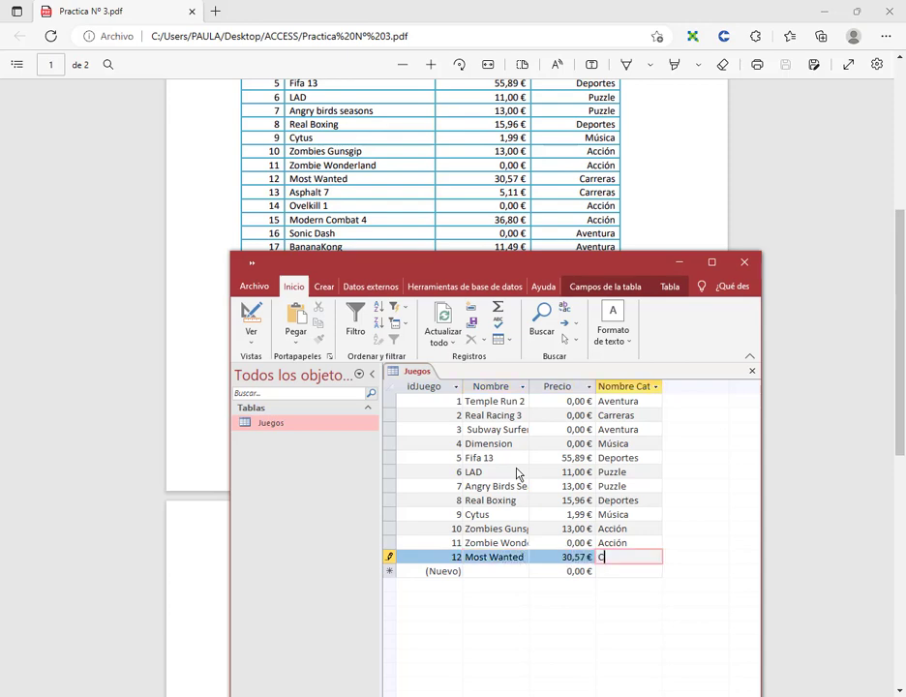
{"action": "key", "text": "Tab"}
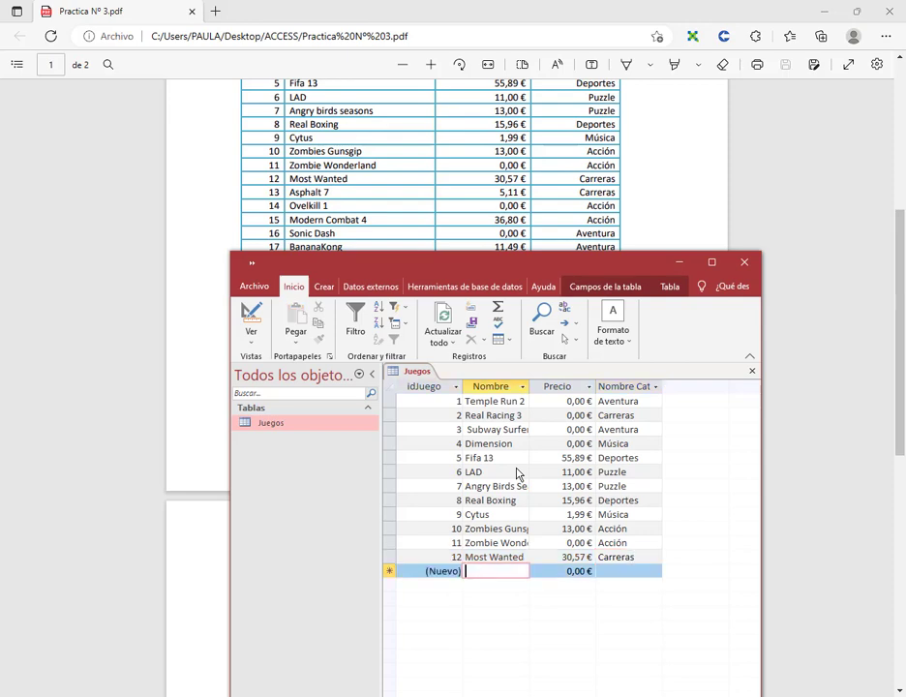
Add the thirteenth record with the name Asphalt 7, price 5,11 and category Carreras.
{"action": "type", "text": "Aspk"}
{"action": "key", "text": "BackSpace"}
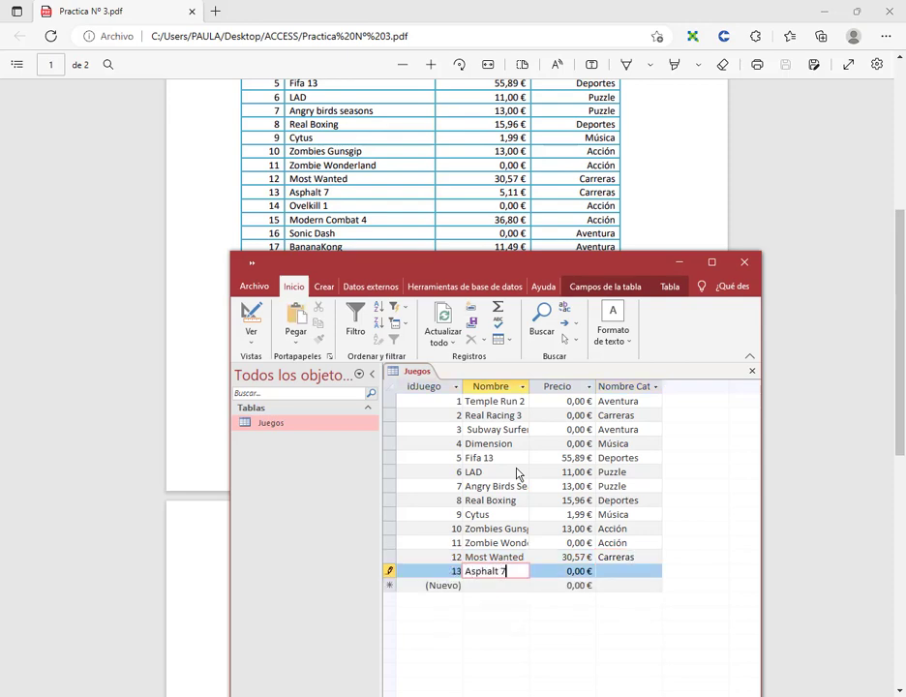
{"action": "key", "text": "Tab"}
{"action": "type", "text": "5,11"}
{"action": "key", "text": "Tab"}
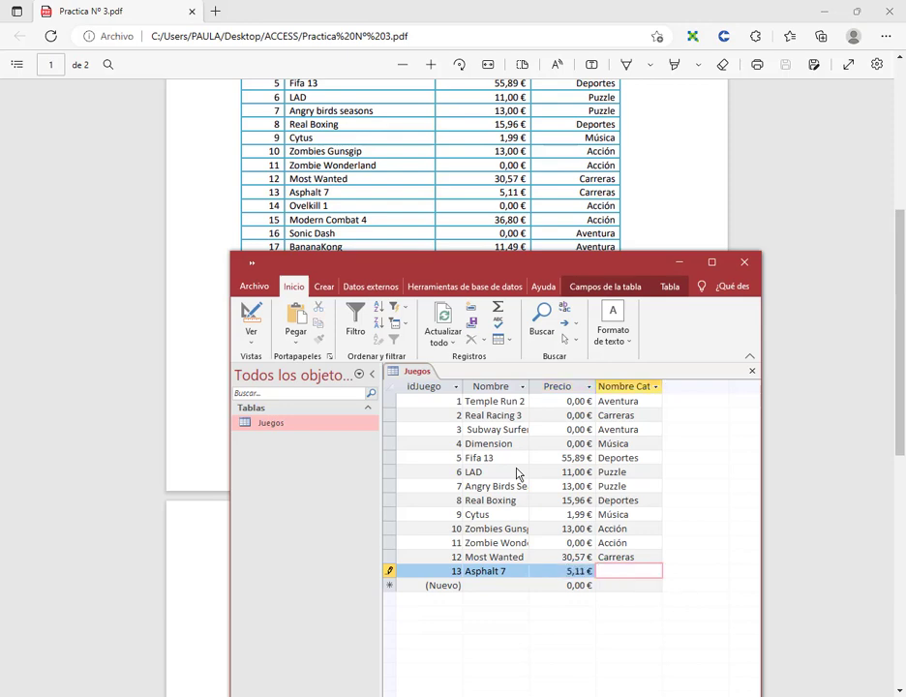
{"action": "type", "text": "Carreras"}
{"action": "key", "text": "Tab"}
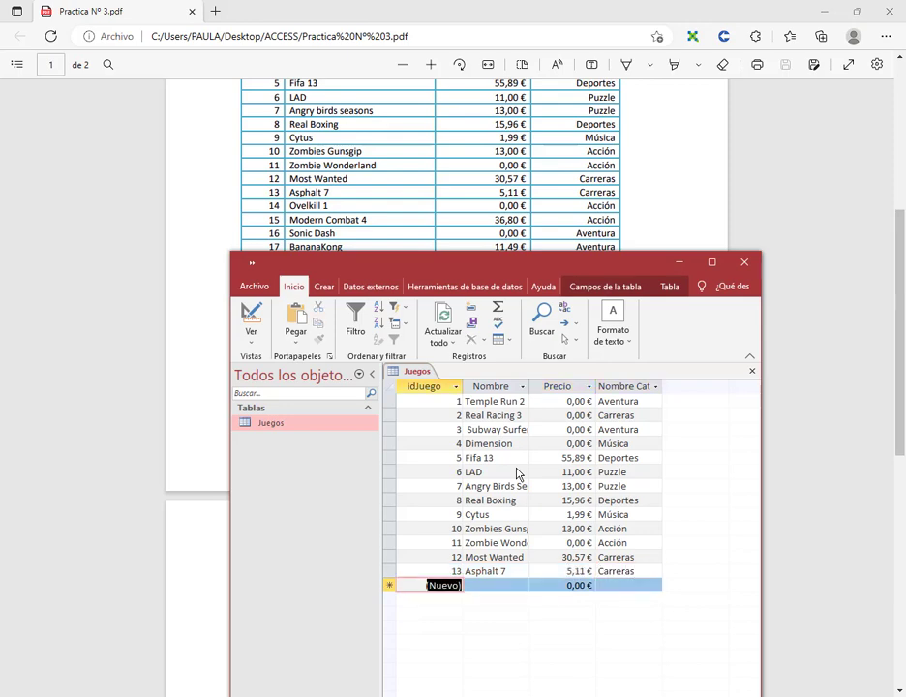
{"action": "key", "text": "Tab"}
Add the fourteenth record with the name Overkill 1, the default price and category Acción.
{"action": "type", "text": "O"}
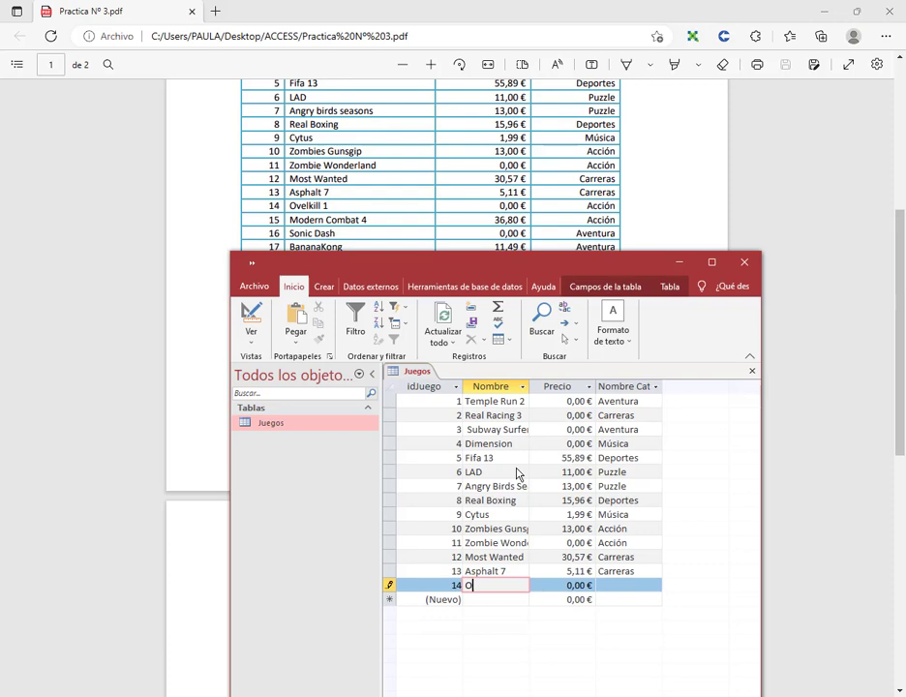
{"action": "type", "text": "verkill 1"}
{"action": "key", "text": "Tab"}
{"action": "key", "text": "Tab"}
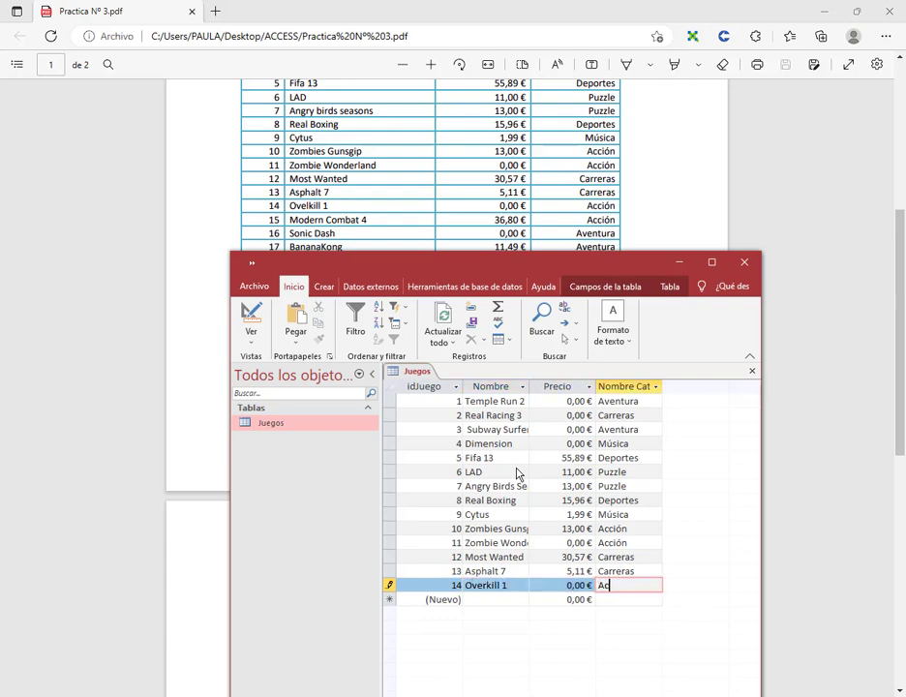
{"action": "type", "text": "Acción"}
{"action": "key", "text": "Tab"}
{"action": "key", "text": "Tab"}
Add the fifteenth record with the name Modern Combat 4, price 36,80 and category Acción.
{"action": "type", "text": "M"}
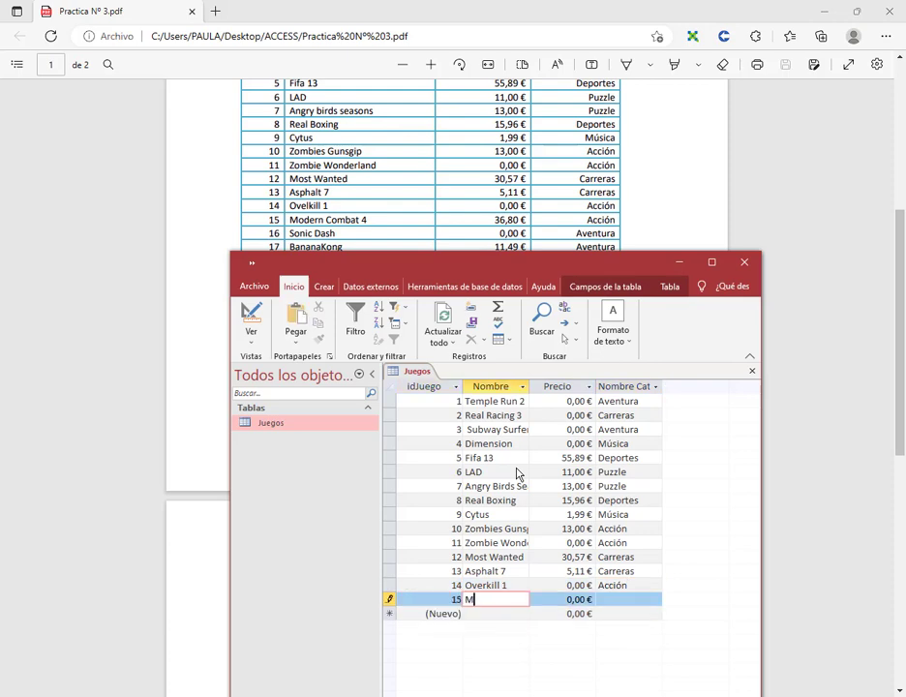
{"action": "type", "text": "orern Combat 4"}
{"action": "key", "text": "Tab"}
{"action": "type", "text": "36,80"}
{"action": "key", "text": "Tab"}
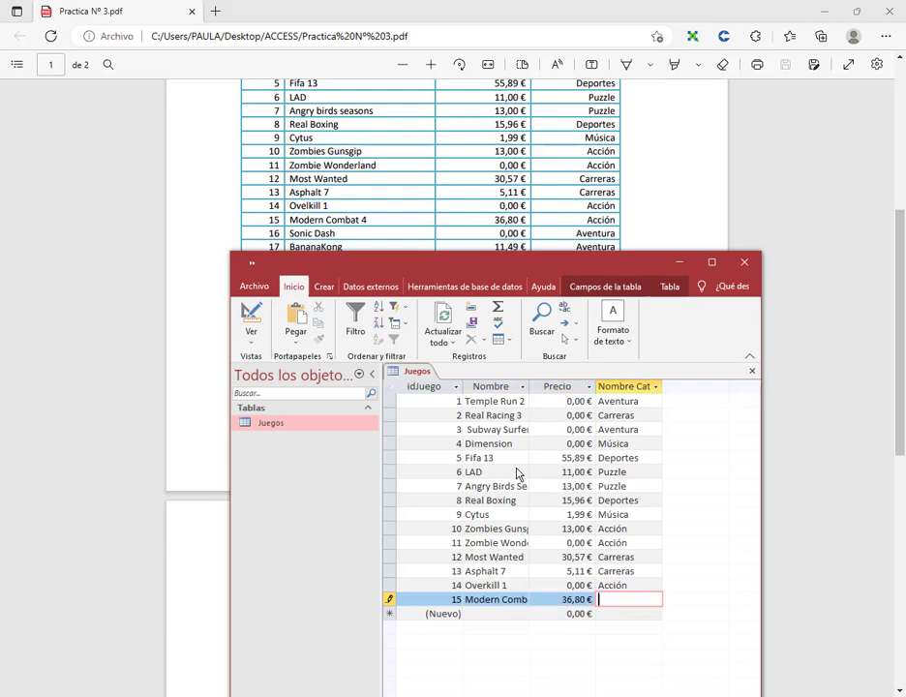
{"action": "key", "text": "Tab"}
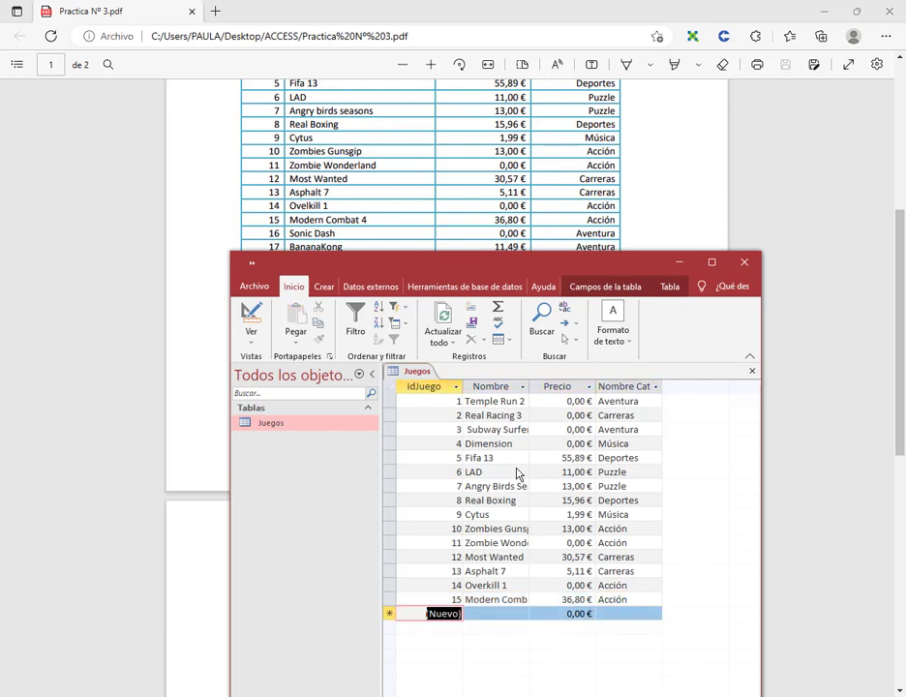
{"action": "key", "text": "Tab"}
Add the sixteenth record with the name Sonic Dash, the default price and category Aventura.
{"action": "type", "text": "S"}
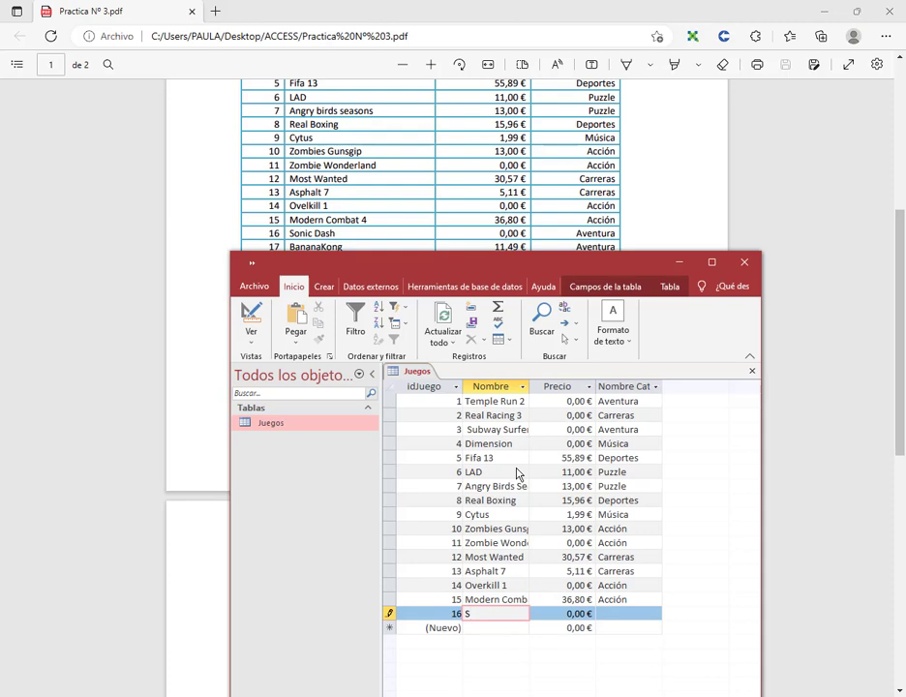
{"action": "type", "text": "onic Dash"}
{"action": "key", "text": "Tab"}
{"action": "key", "text": "Tab"}
{"action": "type", "text": "A"}
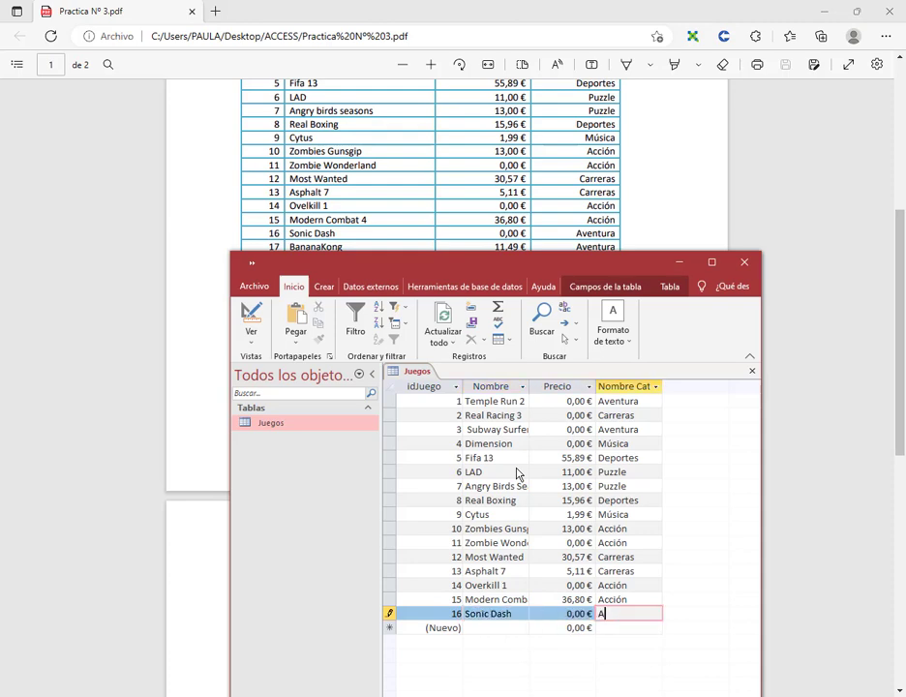
{"action": "type", "text": "ventura"}
{"action": "key", "text": "Tab"}
{"action": "key", "text": "Tab"}
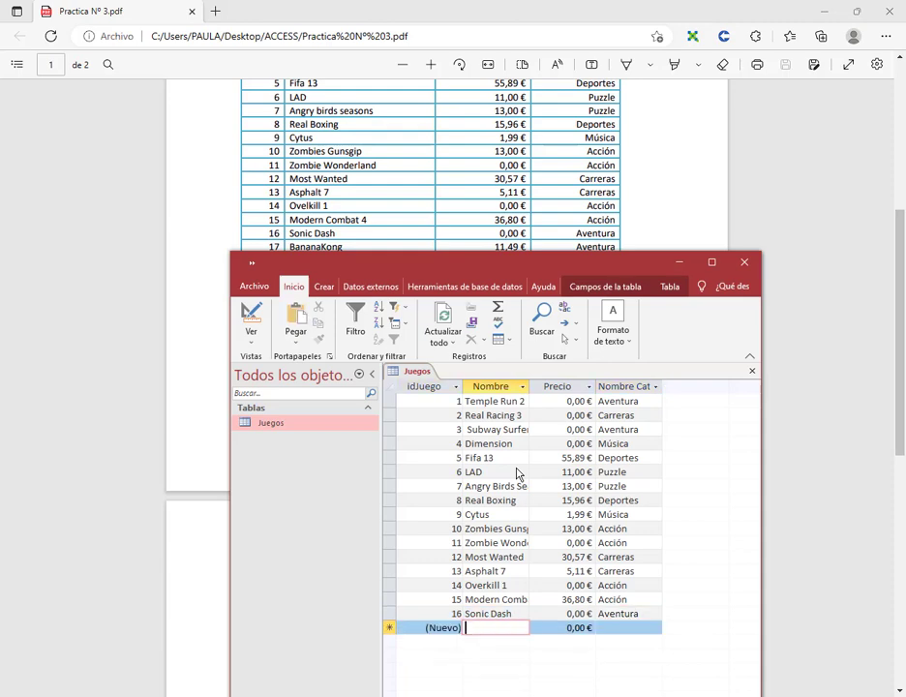
Add the seventeenth record with the name Banana Kong, price 11,49 and category Aventura.
{"action": "type", "text": "Banana K"}
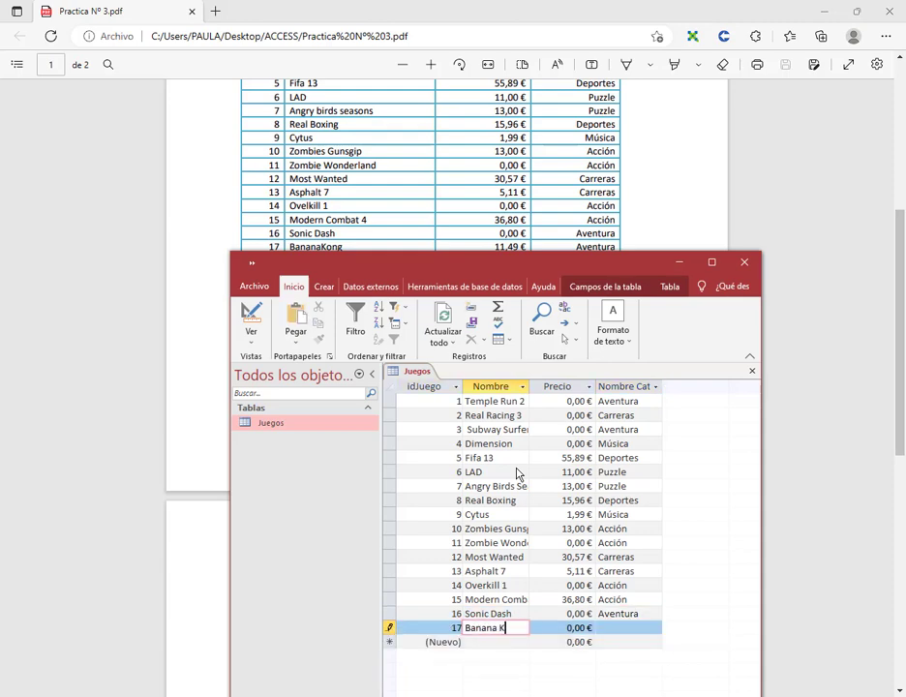
{"action": "type", "text": "ong"}
{"action": "key", "text": "Tab"}
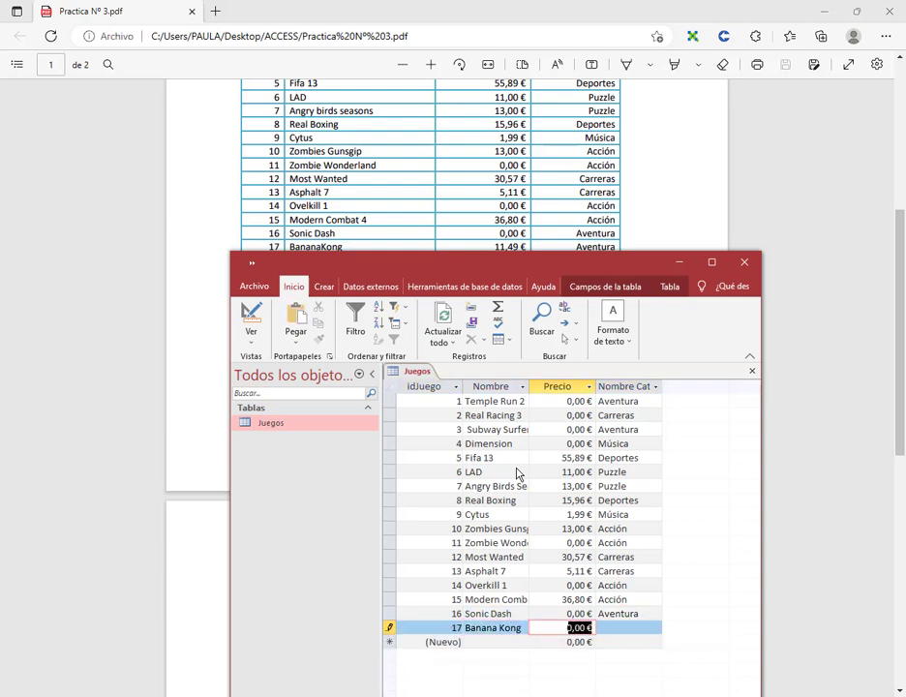
{"action": "type", "text": "11,49"}
{"action": "key", "text": "Tab"}
{"action": "type", "text": "Aven"}
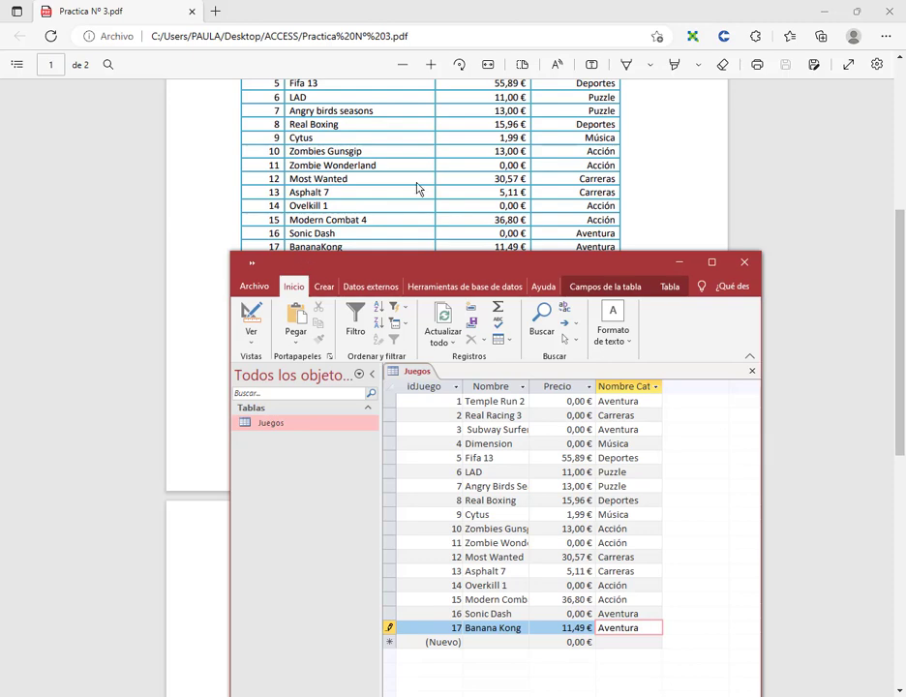
Add the eighteenth record with the name Percepto, price 11,75 and category Puzzle, keeping the last rows of the PDF list readable.
{"action": "scroll", "coordinate": [417, 187], "scroll_direction": "down", "scroll_amount": 2}
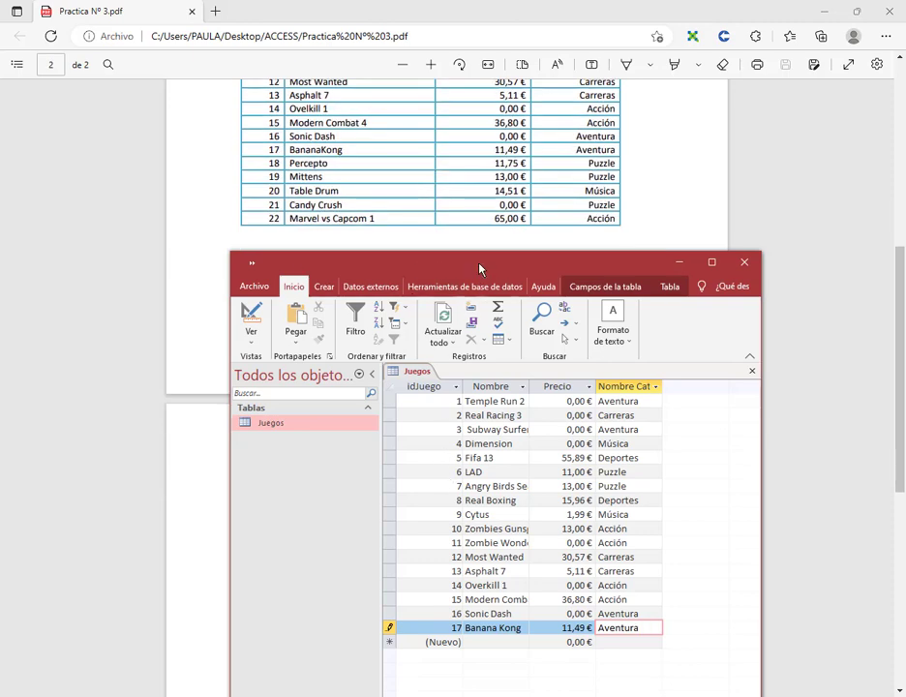
{"action": "left_click_drag", "start_coordinate": [479, 269], "coordinate": [456, 248]}
{"action": "left_click", "coordinate": [474, 621]}
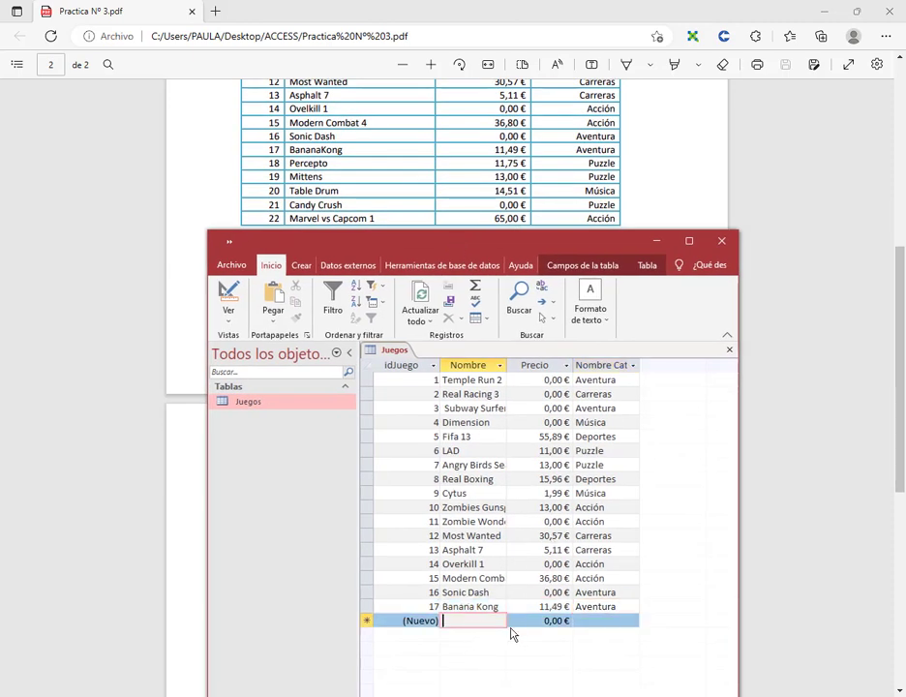
{"action": "type", "text": "Pe"}
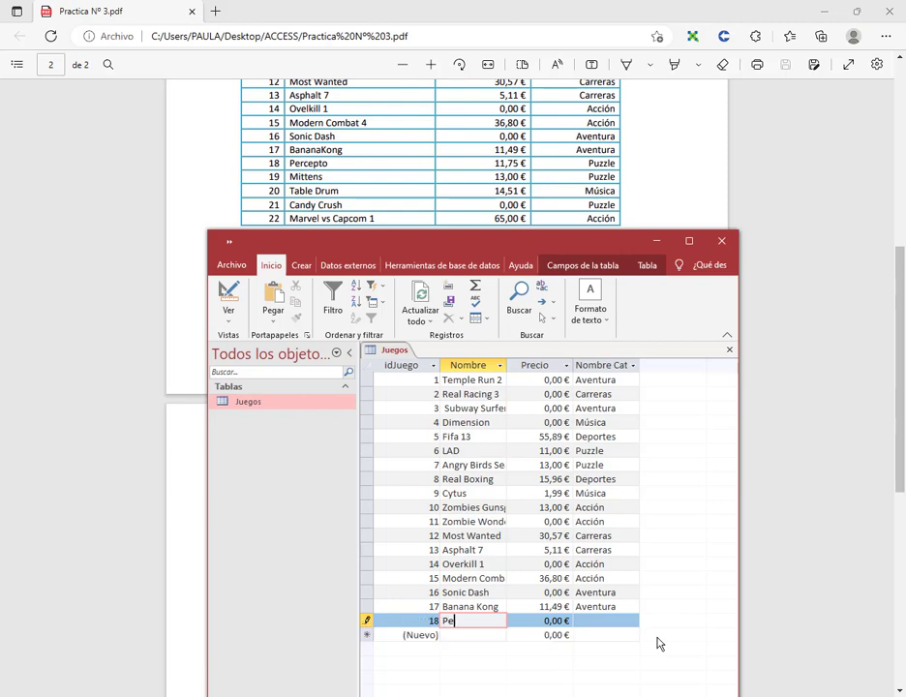
{"action": "type", "text": "rcepto"}
{"action": "key", "text": "Tab"}
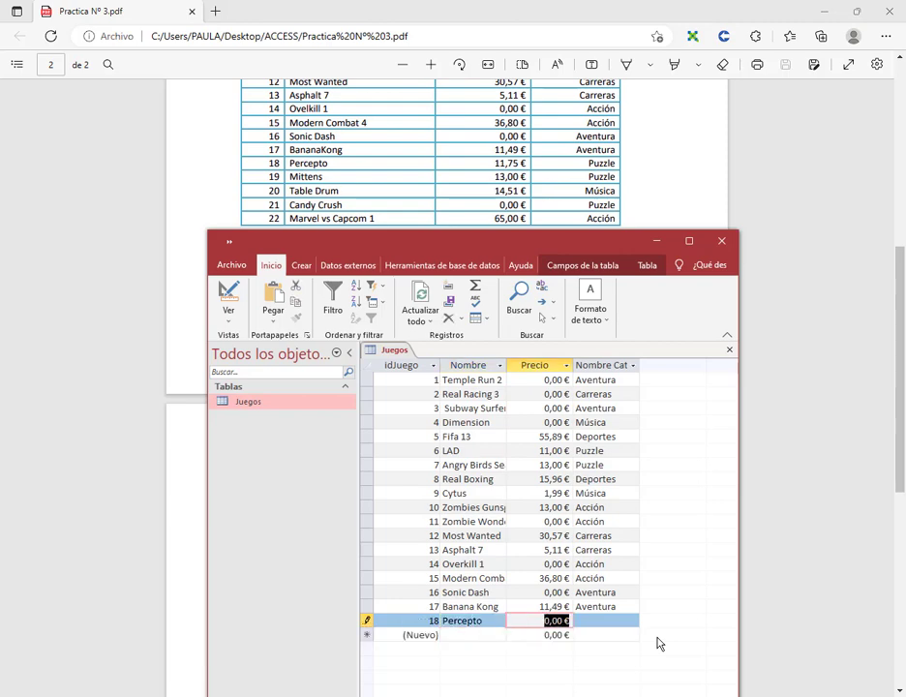
{"action": "type", "text": "11,75"}
{"action": "key", "text": "Tab"}
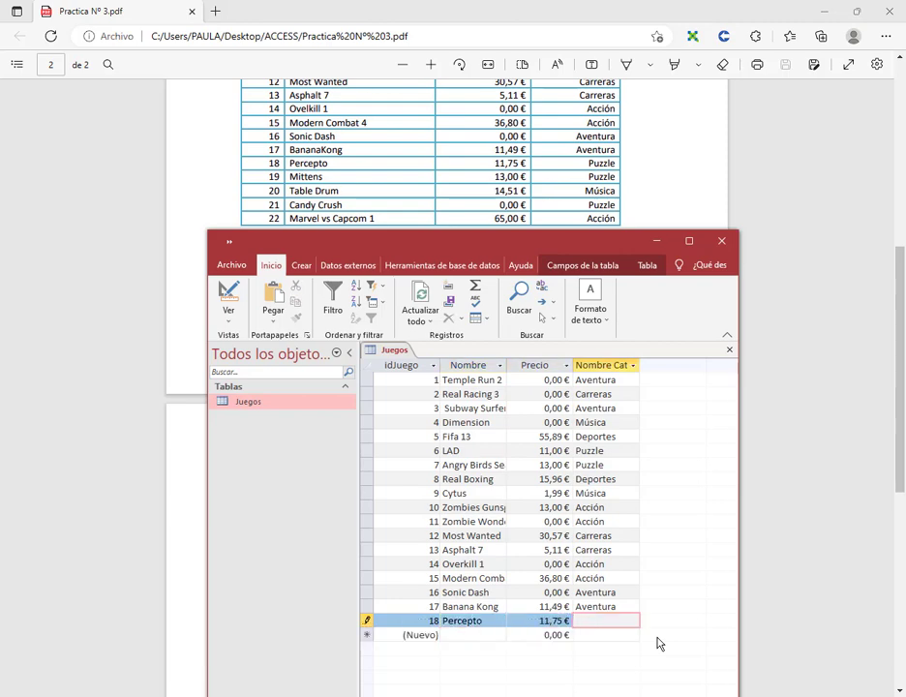
{"action": "key", "text": "Tab"}
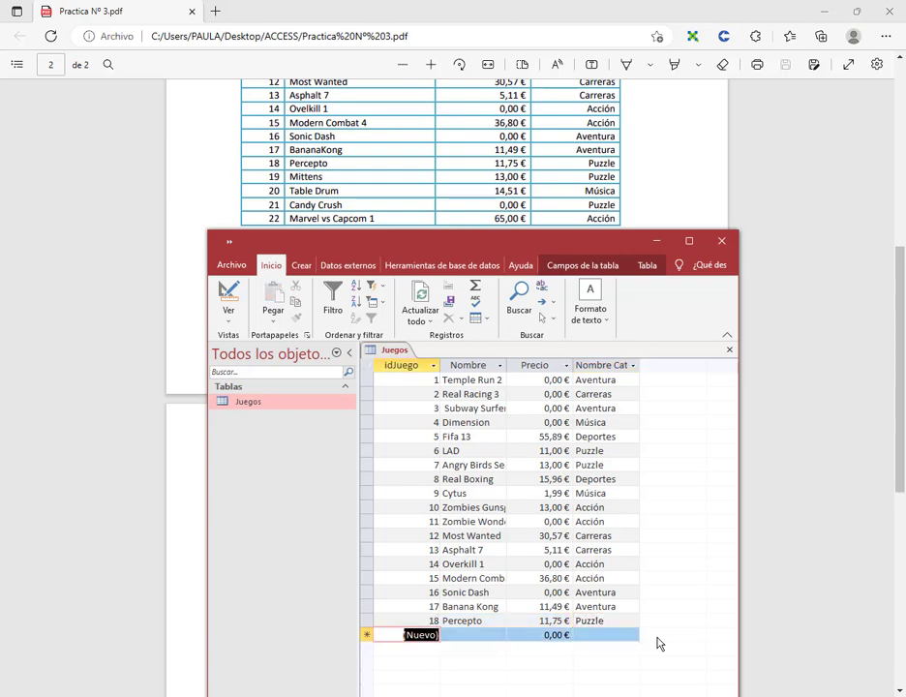
Add the nineteenth record with the name Mittens, price 13 and category Puzzle.
{"action": "key", "text": "Tab"}
{"action": "type", "text": "Mitt"}
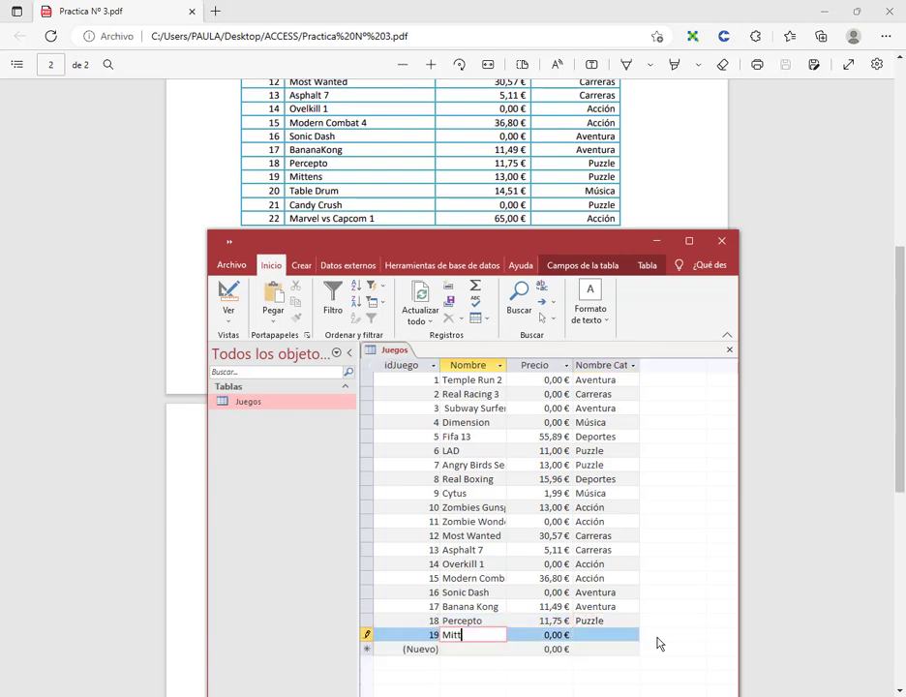
{"action": "type", "text": "ens"}
{"action": "key", "text": "Tab"}
{"action": "type", "text": "13"}
{"action": "key", "text": "Tab"}
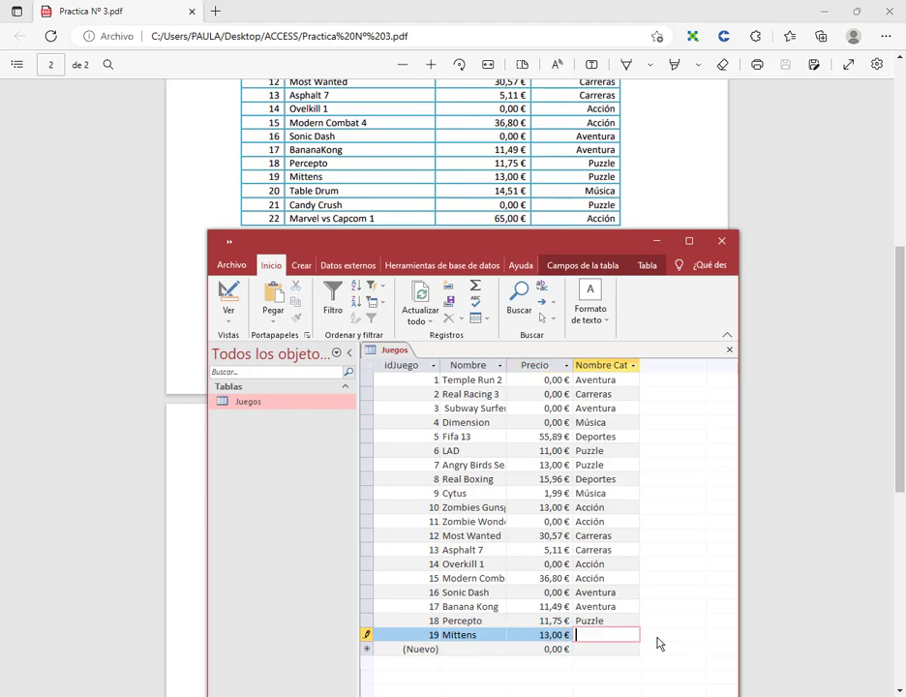
{"action": "type", "text": "Puzzle"}
{"action": "key", "text": "Tab"}
Add the twentieth record with the name Table Drum, price 14,51 and category Música.
{"action": "key", "text": "Tab"}
{"action": "type", "text": "T"}
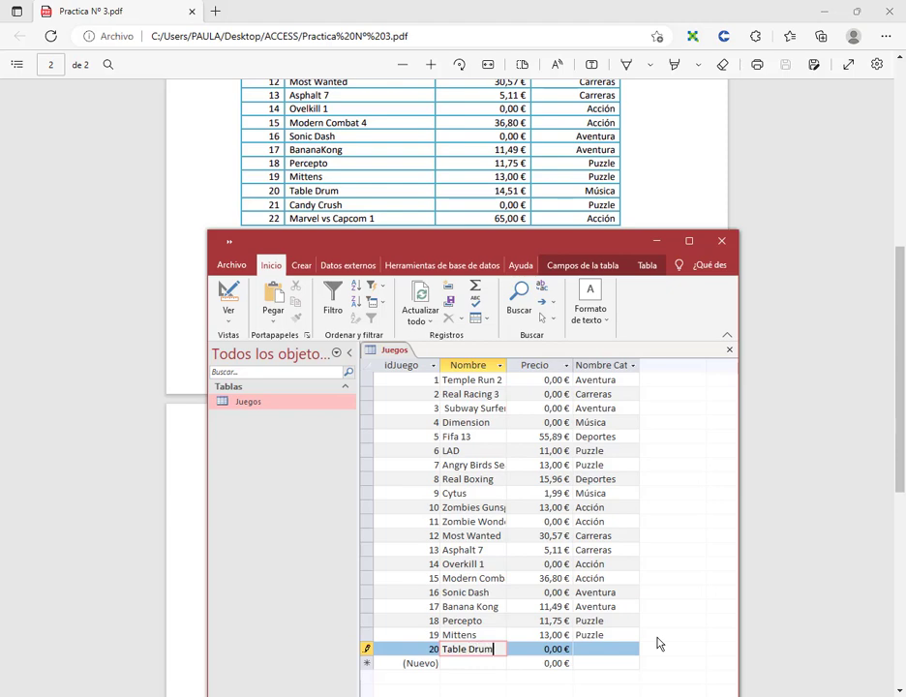
{"action": "type", "text": "able Drum"}
{"action": "key", "text": "Tab"}
{"action": "type", "text": "14,"}
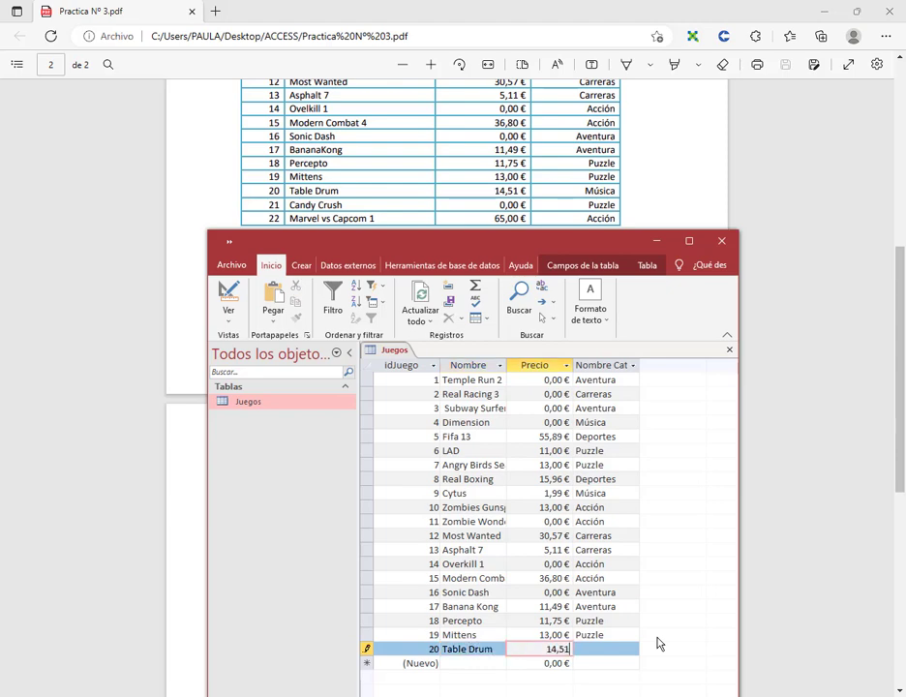
{"action": "key", "text": "Tab"}
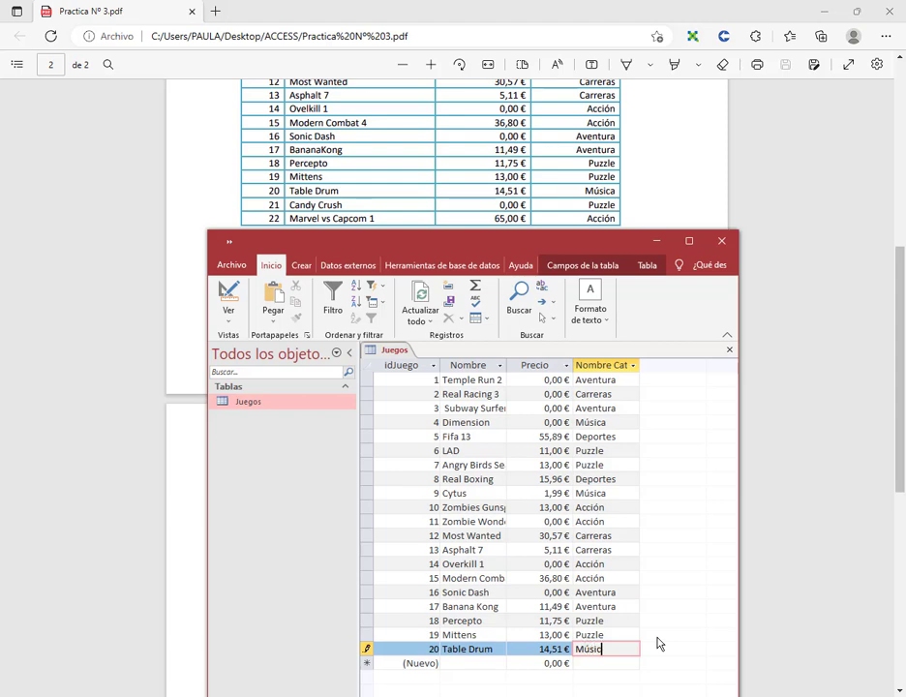
{"action": "type", "text": "Música"}
{"action": "key", "text": "Tab"}
Add the twenty-first record with the name Candy Crush, the default price and category Puzzle.
{"action": "key", "text": "Tab"}
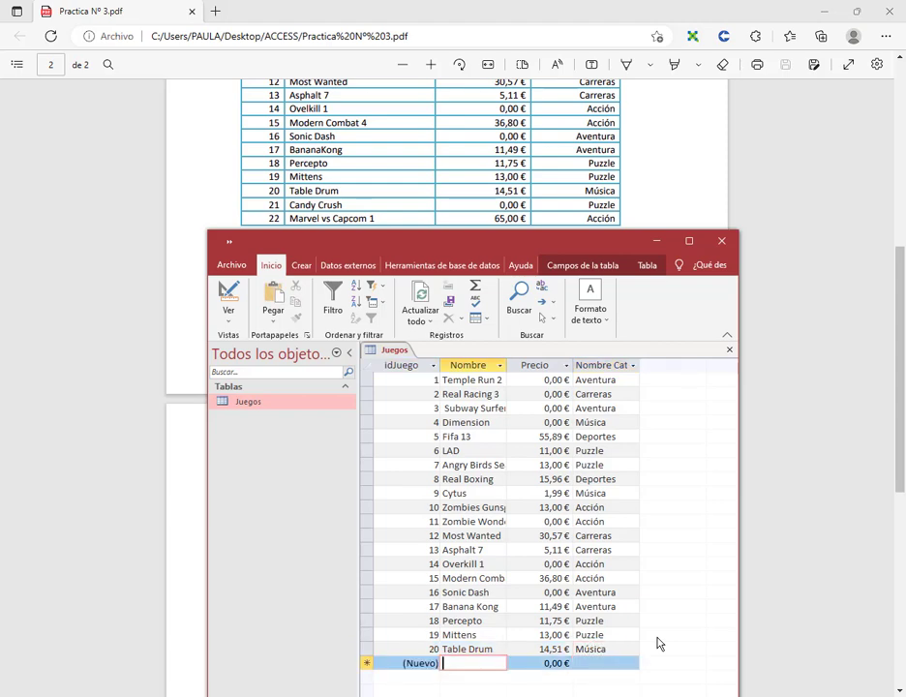
{"action": "type", "text": "Candy Cru"}
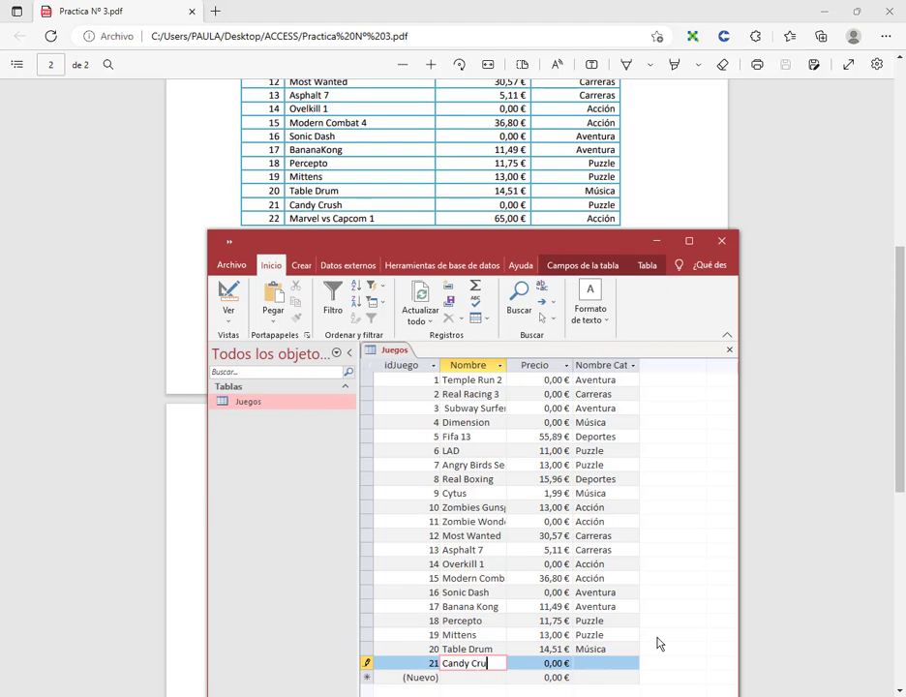
{"action": "type", "text": "sh"}
{"action": "key", "text": "Tab"}
{"action": "key", "text": "Tab"}
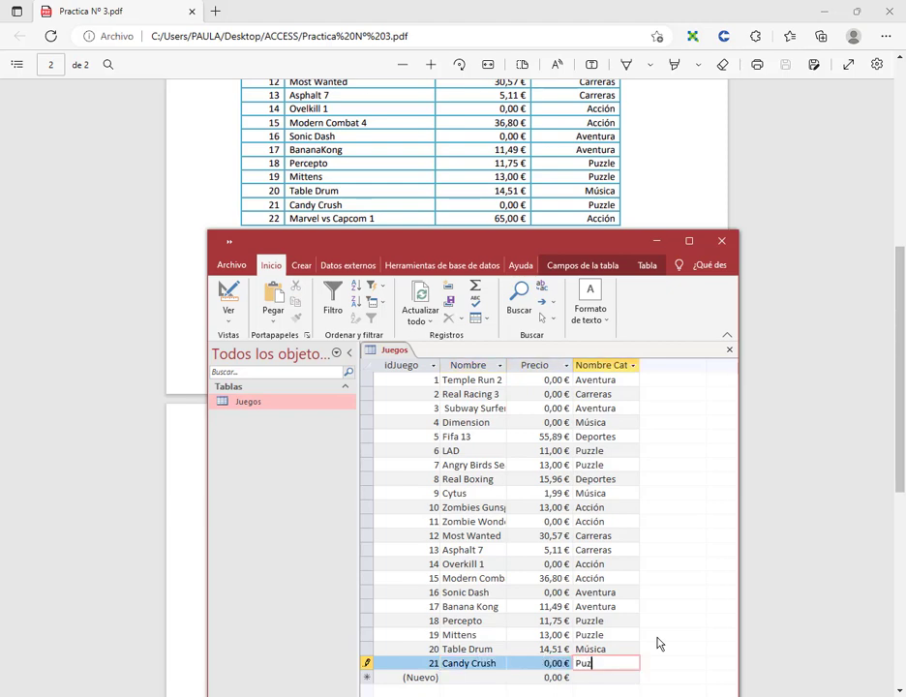
{"action": "key", "text": "Tab"}
Add the twenty-second record with the name Marvel vs Capcom 1, price 65 and category Acción.
{"action": "key", "text": "Tab"}
{"action": "type", "text": "Marv"}
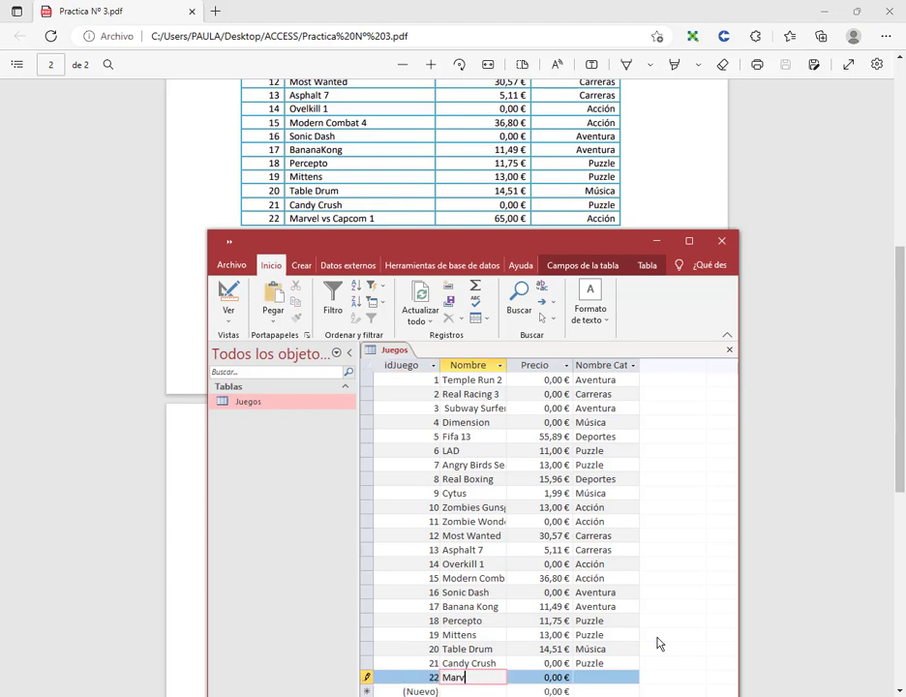
{"action": "type", "text": "el vs Cap"}
{"action": "type", "text": "c"}
{"action": "type", "text": "om 1"}
{"action": "key", "text": "Tab"}
{"action": "type", "text": "65"}
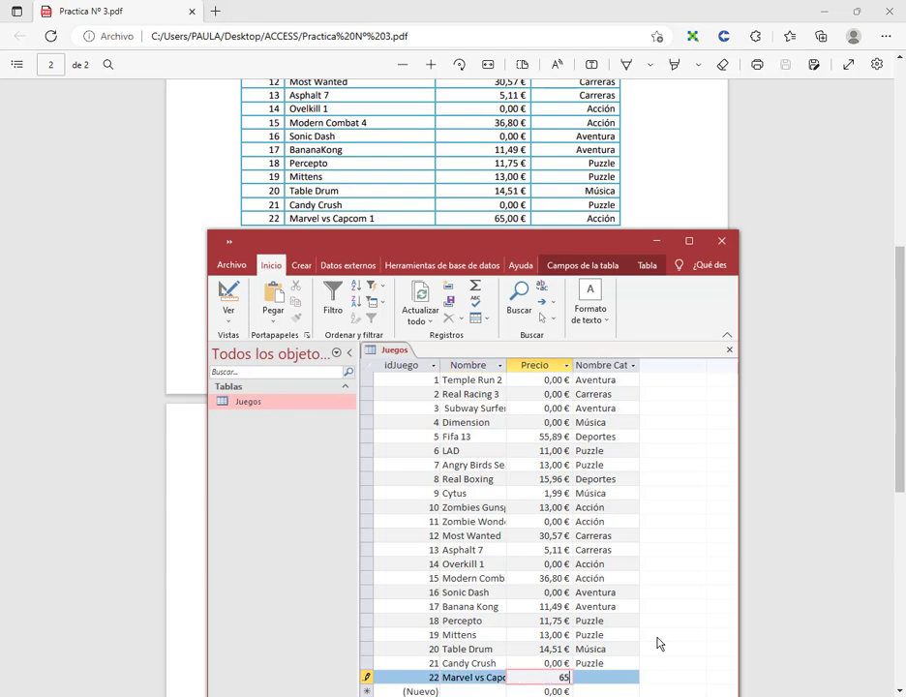
{"action": "key", "text": "Tab"}
{"action": "type", "text": "A"}
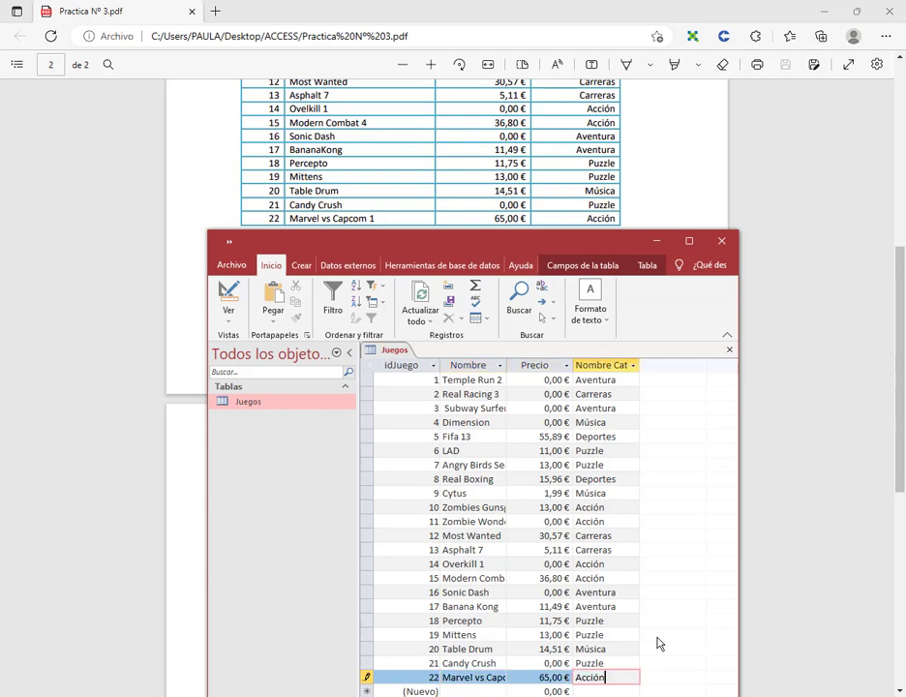
Widen the Nombre column of the Juegos table so the full game names fit.
{"action": "left_click_drag", "start_coordinate": [403, 237], "coordinate": [386, 104]}
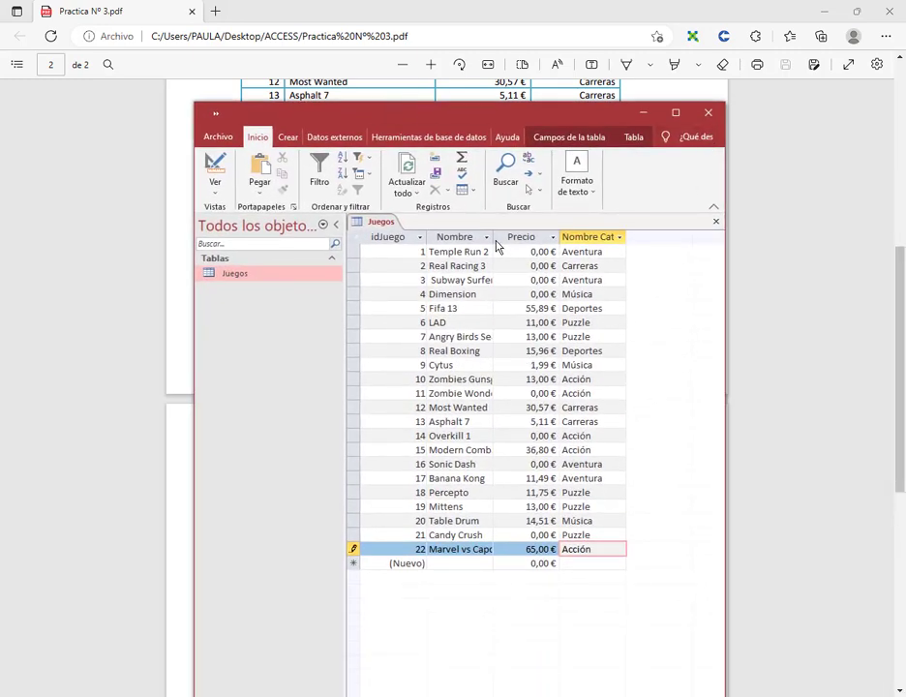
{"action": "left_click_drag", "start_coordinate": [493, 243], "coordinate": [522, 242]}
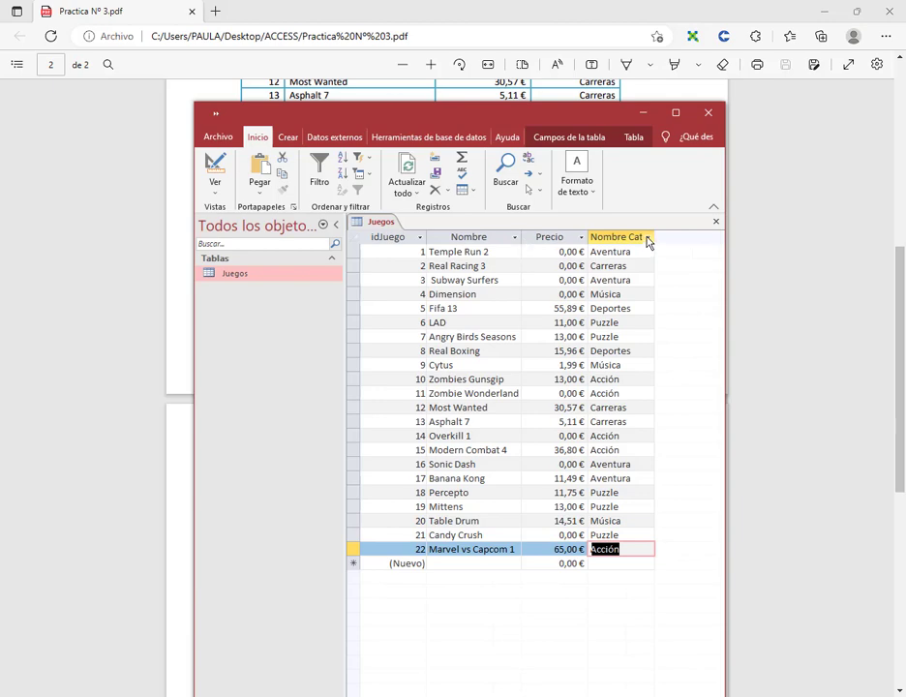
{"action": "left_click", "coordinate": [505, 565]}
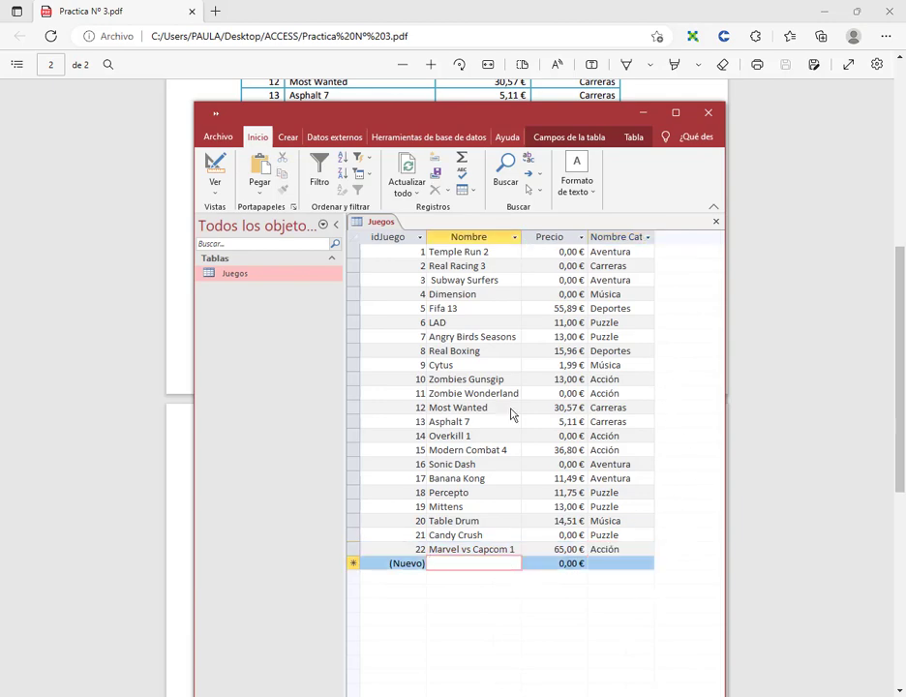
{"action": "left_click_drag", "start_coordinate": [522, 243], "coordinate": [533, 242]}
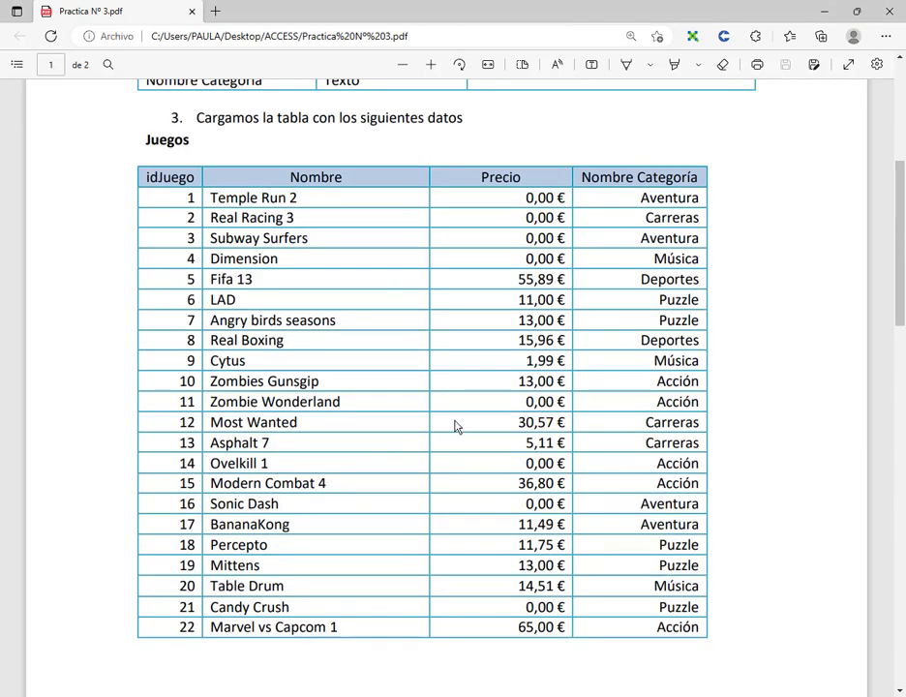
Review the Consultas, Informes and Formularios tasks, items 4 to 6, on page 2 of the practice PDF.
{"action": "scroll", "coordinate": [456, 426], "scroll_direction": "down", "scroll_amount": 10}
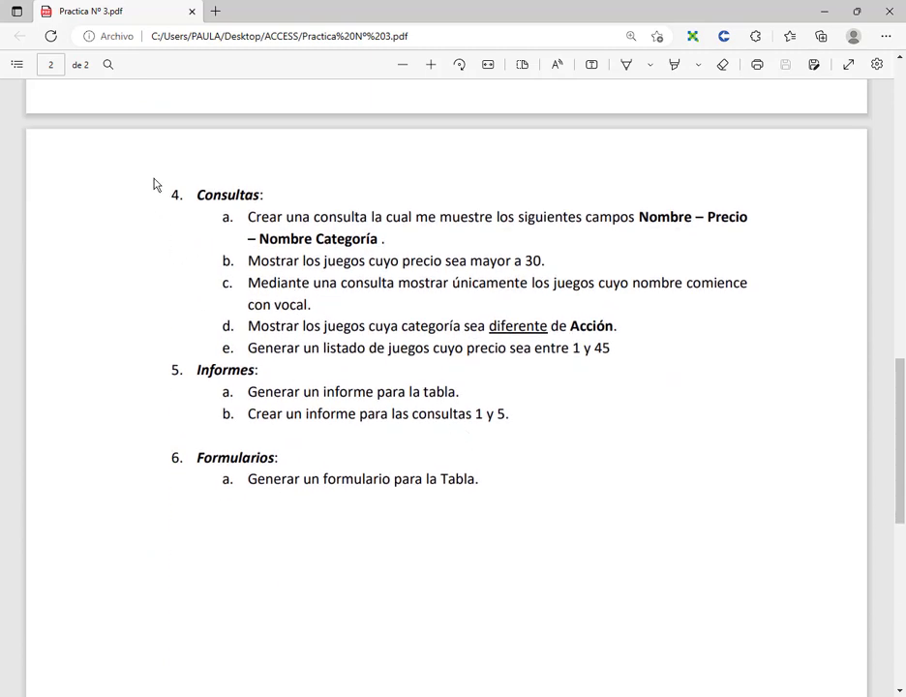
{"action": "left_click_drag", "start_coordinate": [151, 176], "coordinate": [776, 511]}
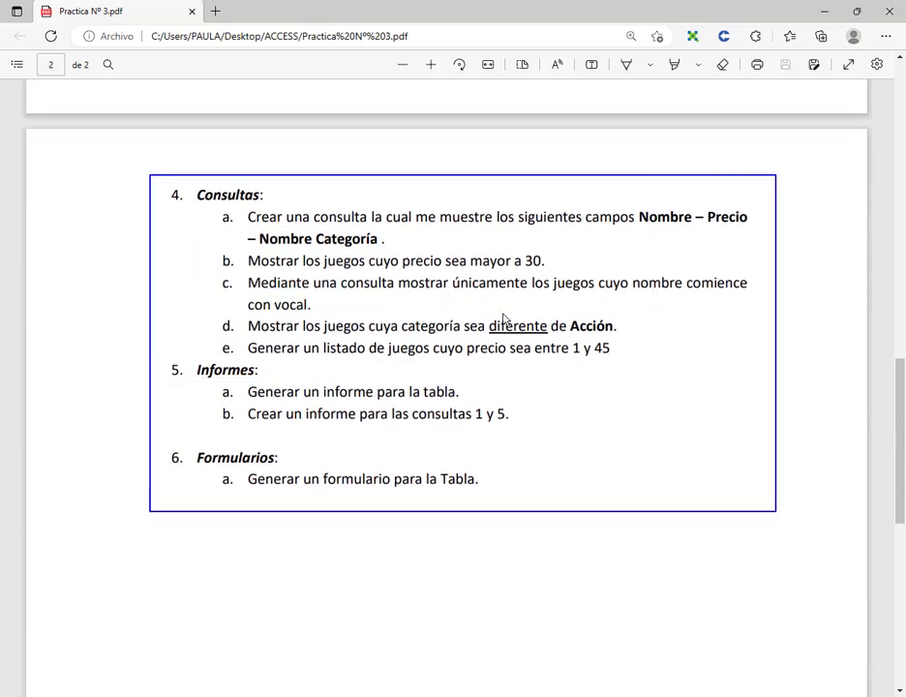
{"action": "left_click_drag", "start_coordinate": [93, 169], "coordinate": [162, 190]}
{"action": "left_click", "coordinate": [85, 322]}
{"action": "left_click_drag", "start_coordinate": [134, 355], "coordinate": [164, 361]}
{"action": "left_click_drag", "start_coordinate": [66, 433], "coordinate": [168, 464]}
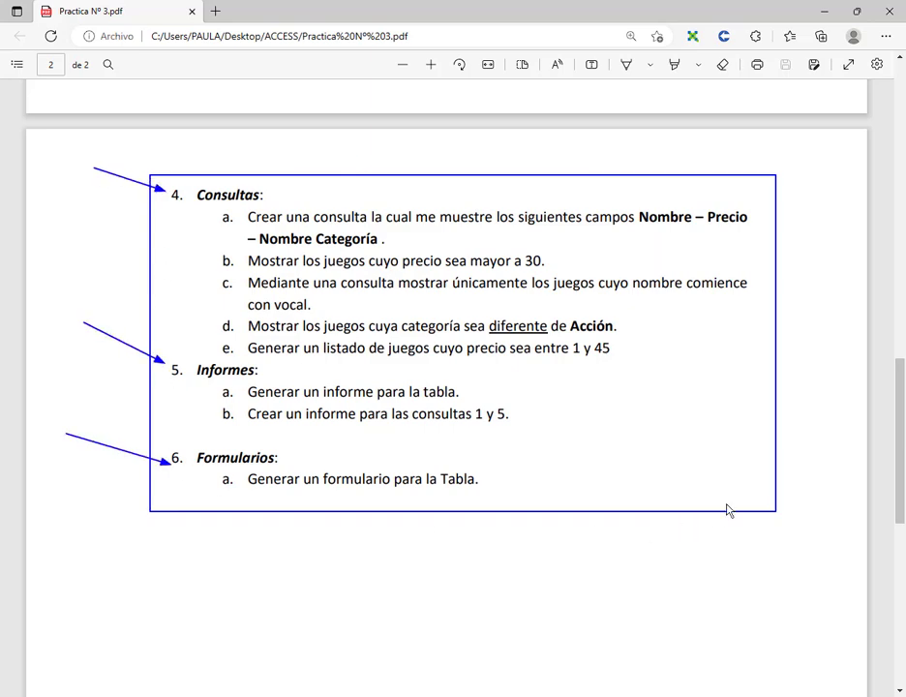